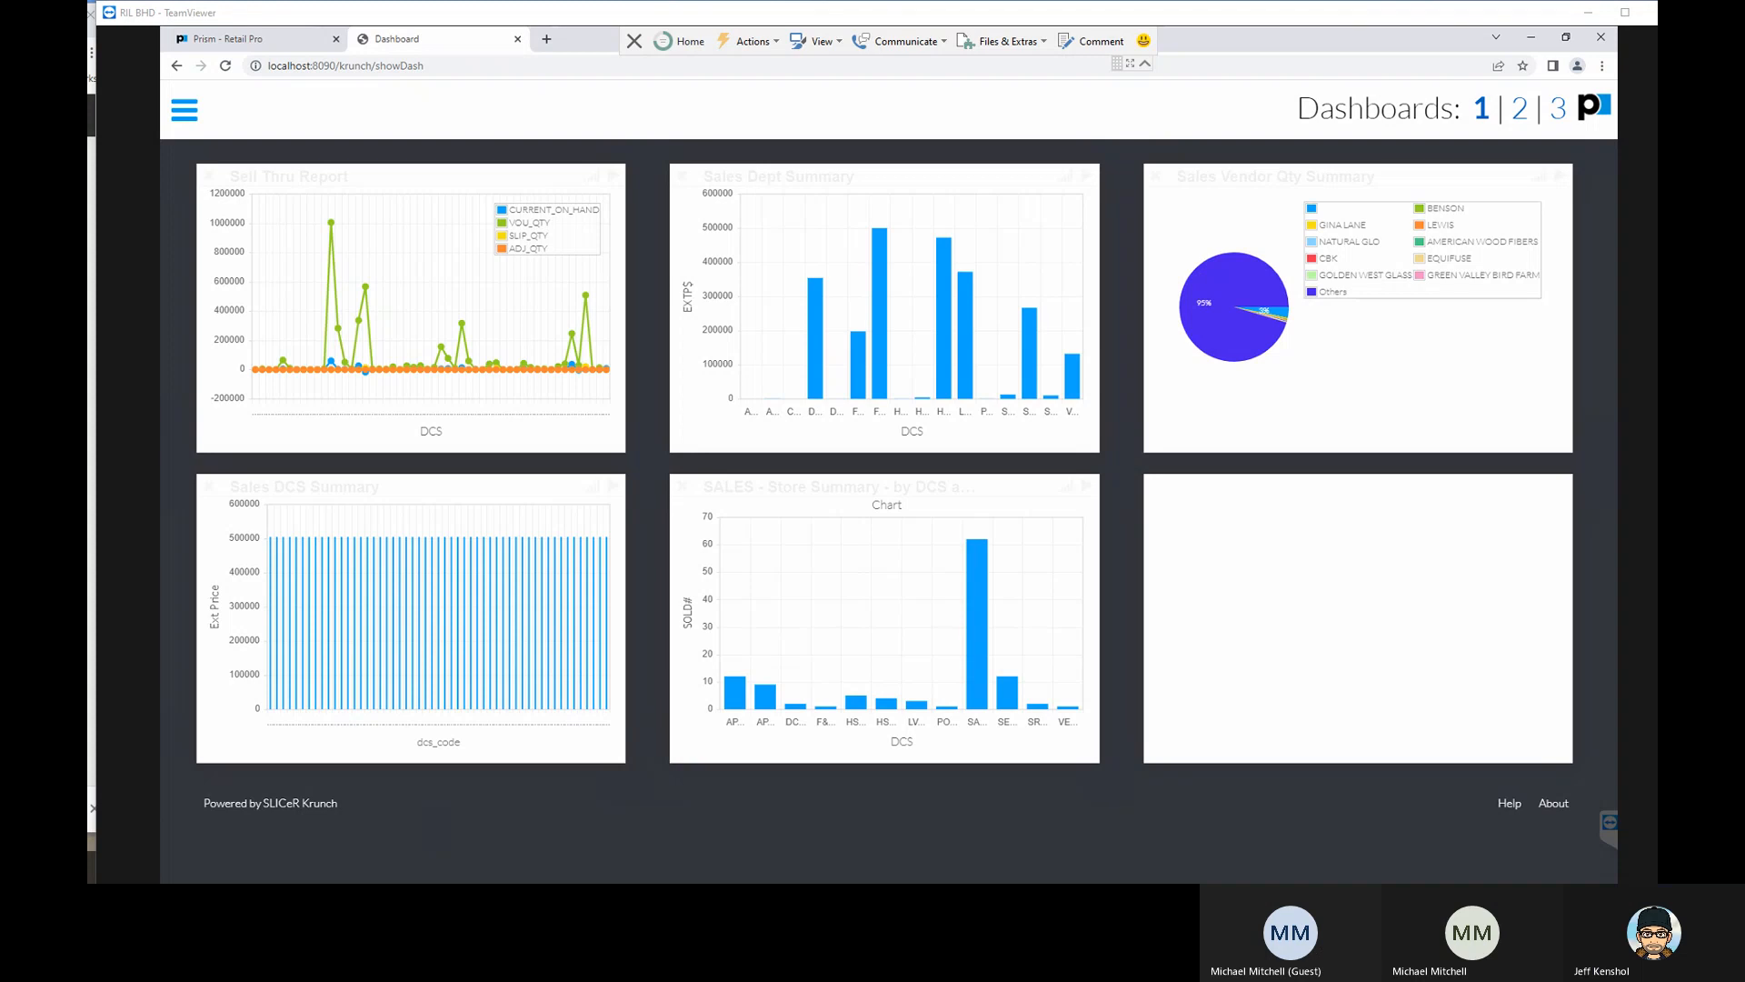
- Bring up the virtual machine window, view the newer Retail Pro Reports version's report list, and move the window back off screen
drag(1656, 12, 603, 19)
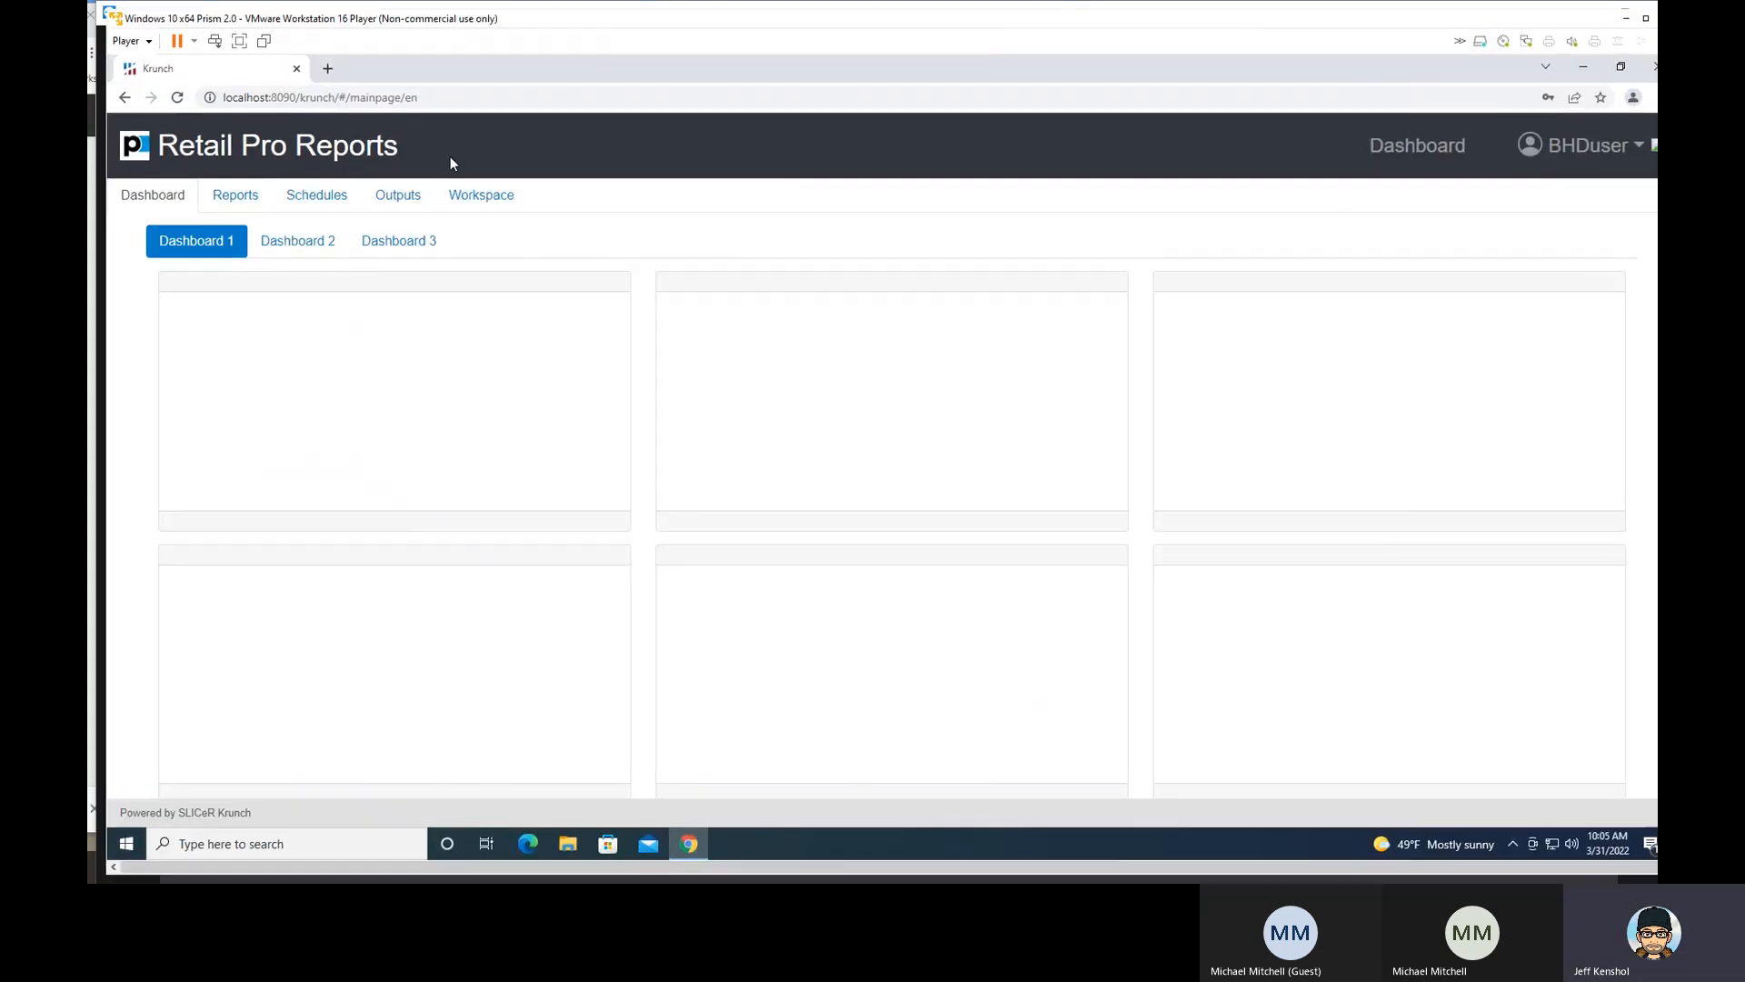
click(240, 199)
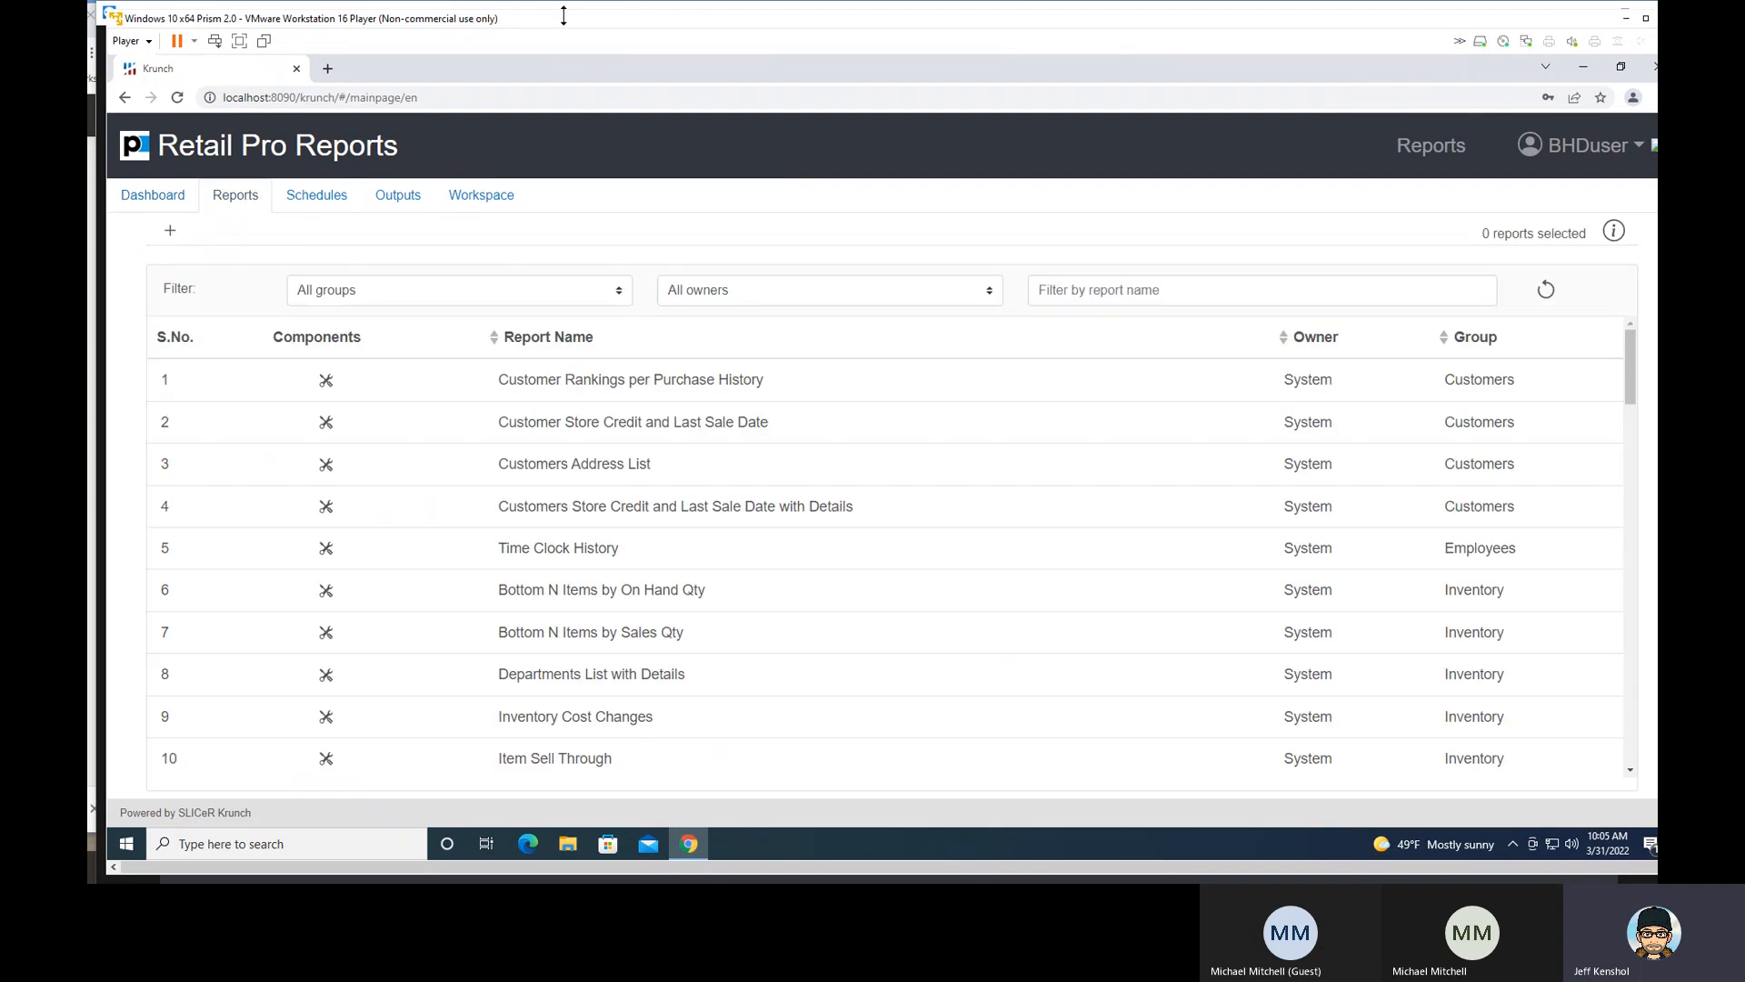
drag(563, 16, 946, 24)
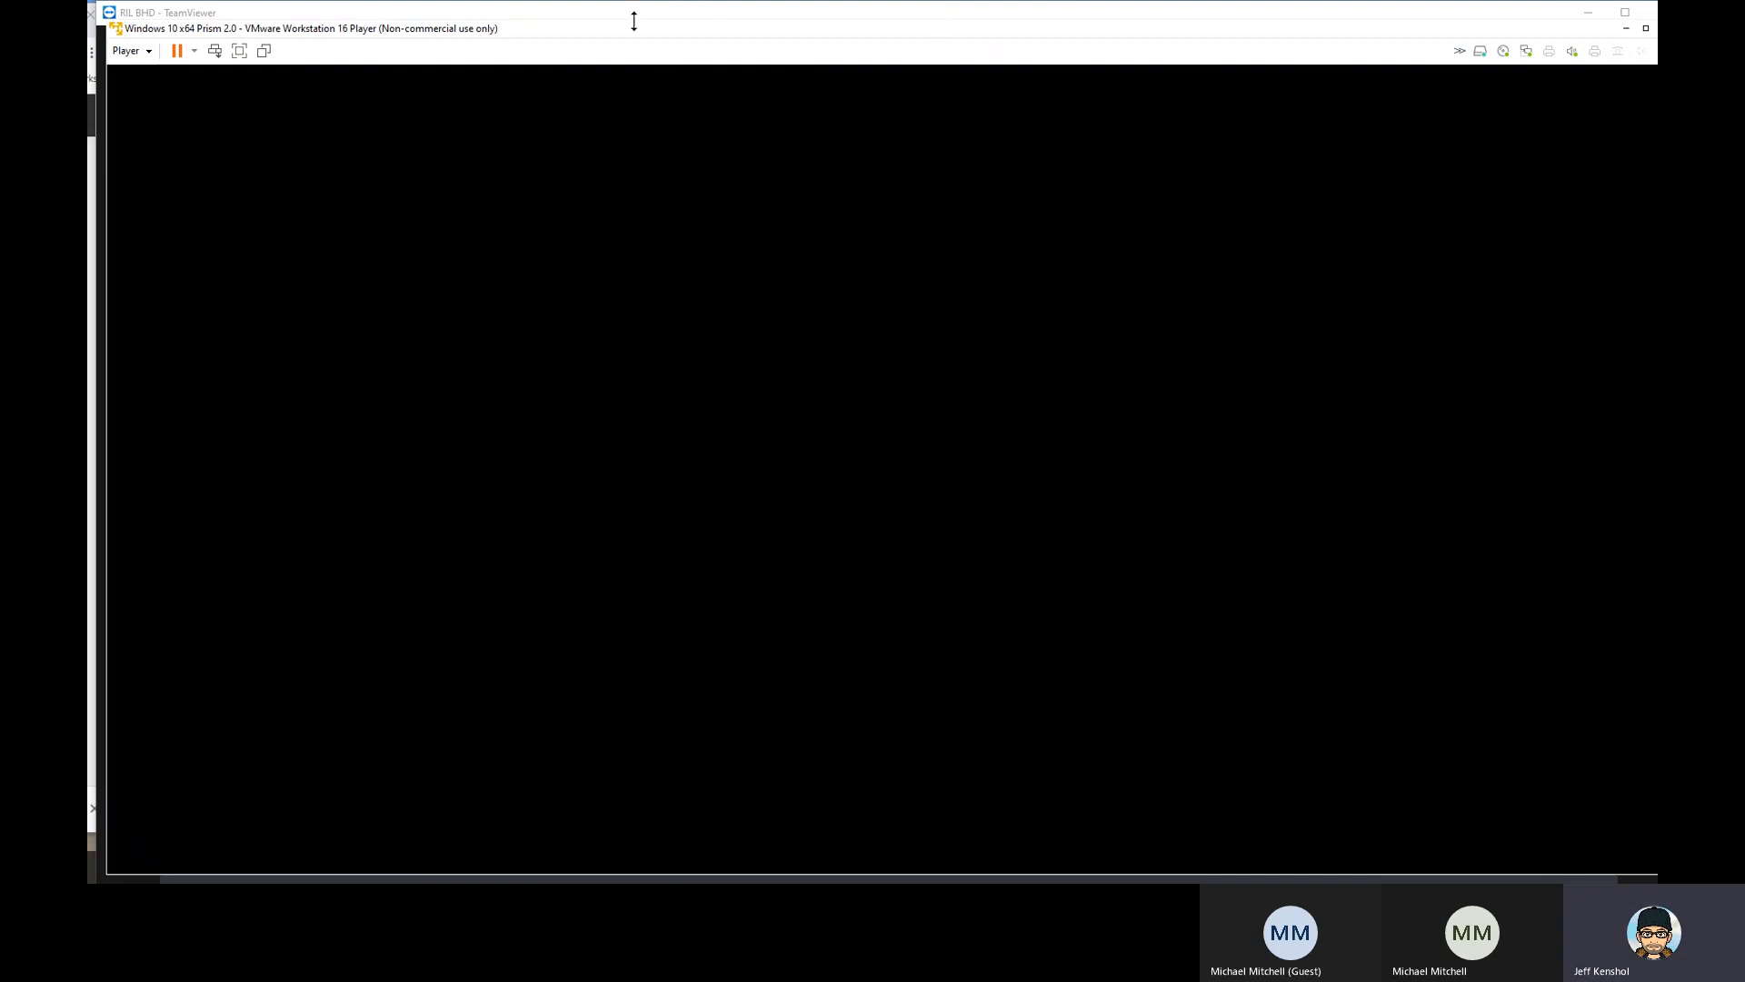
double_click(568, 34)
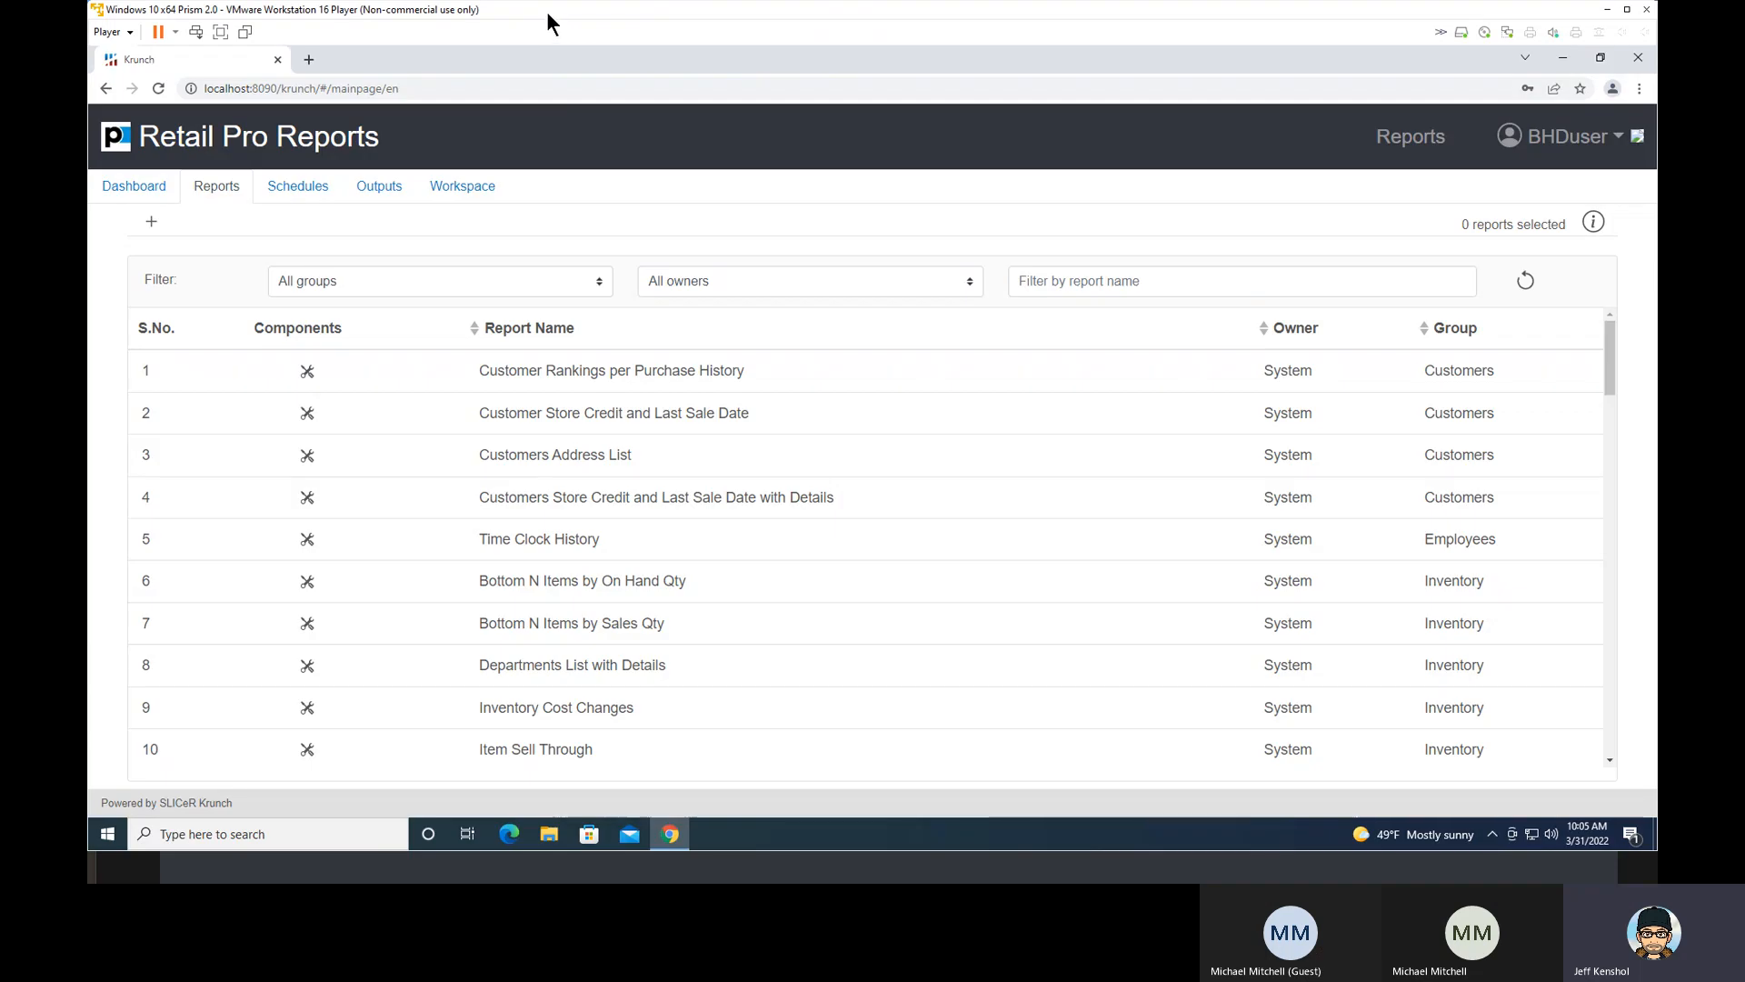
drag(547, 11, 1657, 73)
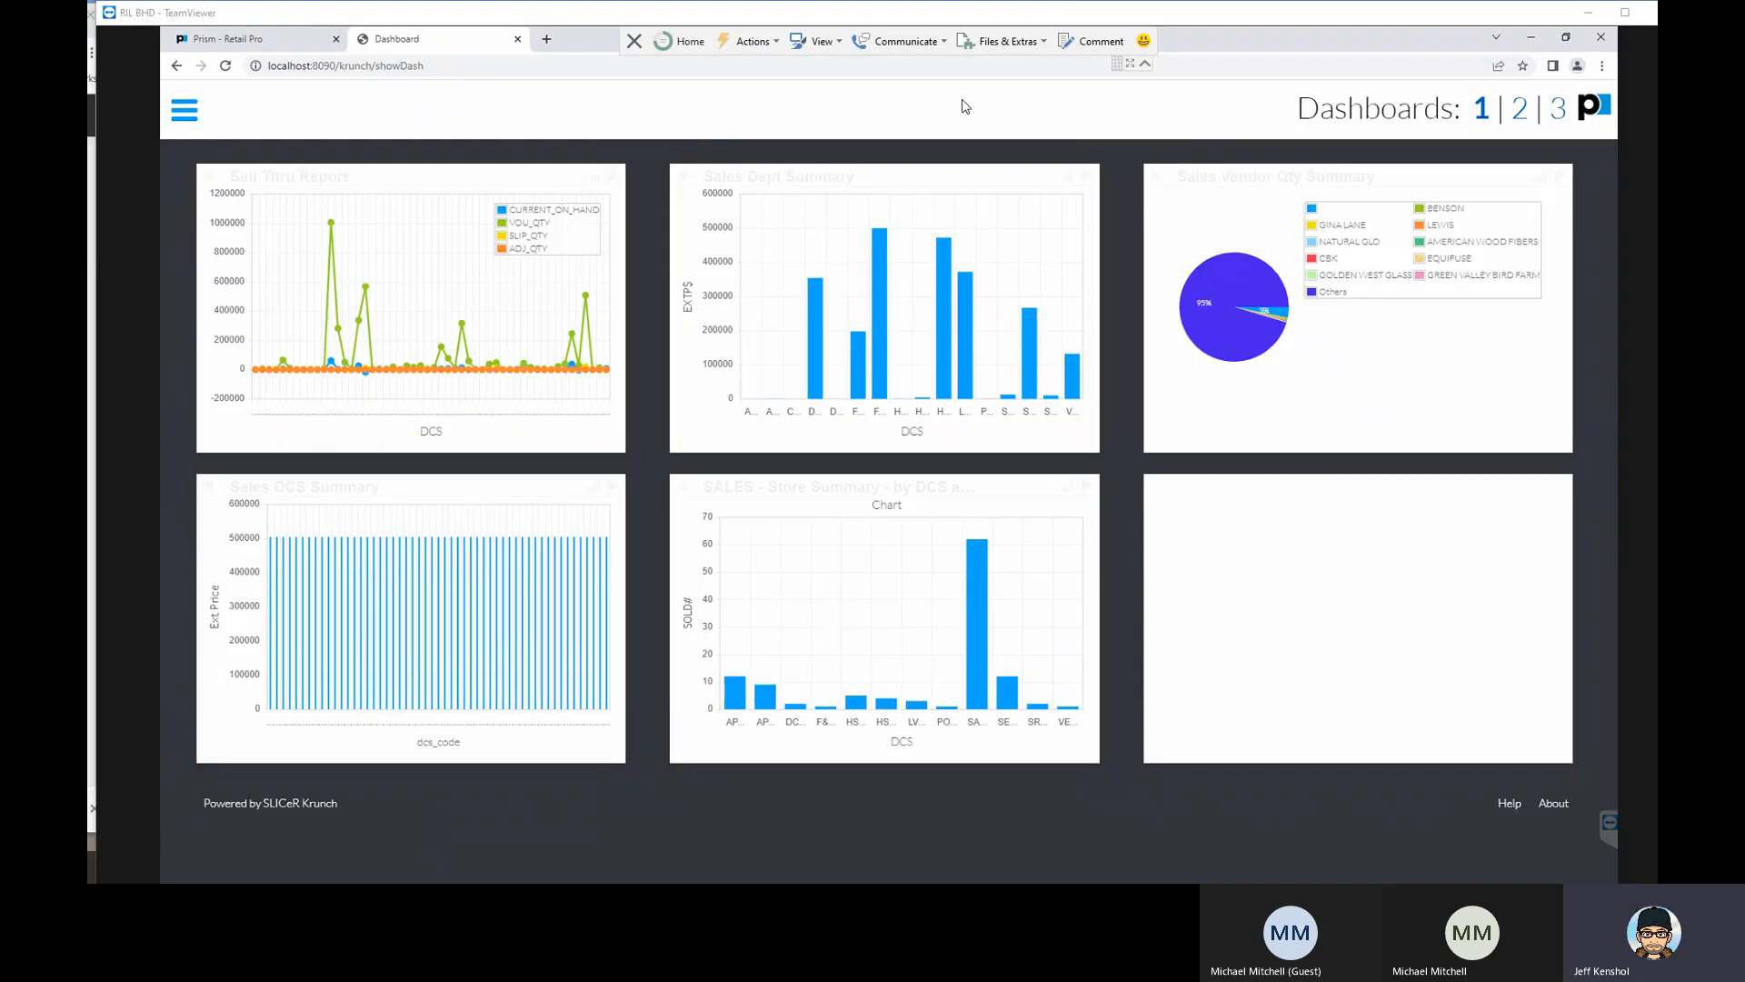
- View the My Reports list in the older Krunch version on the remote desktop and log out of that version
click(186, 115)
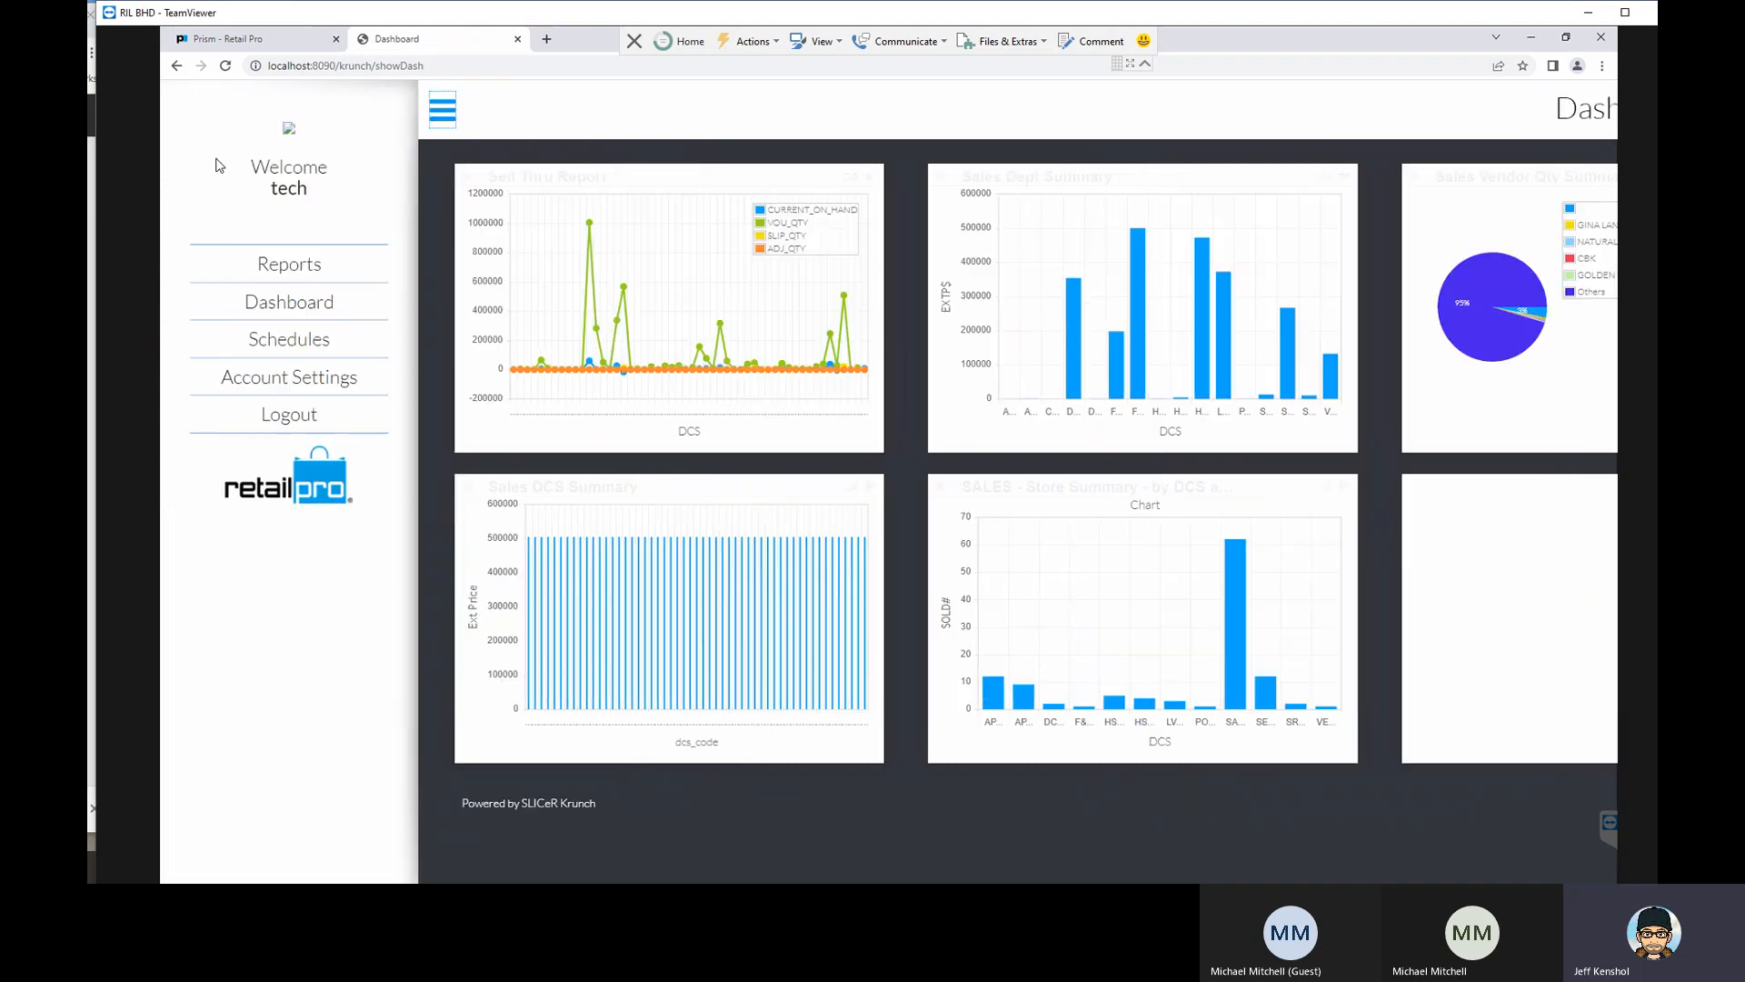
click(283, 263)
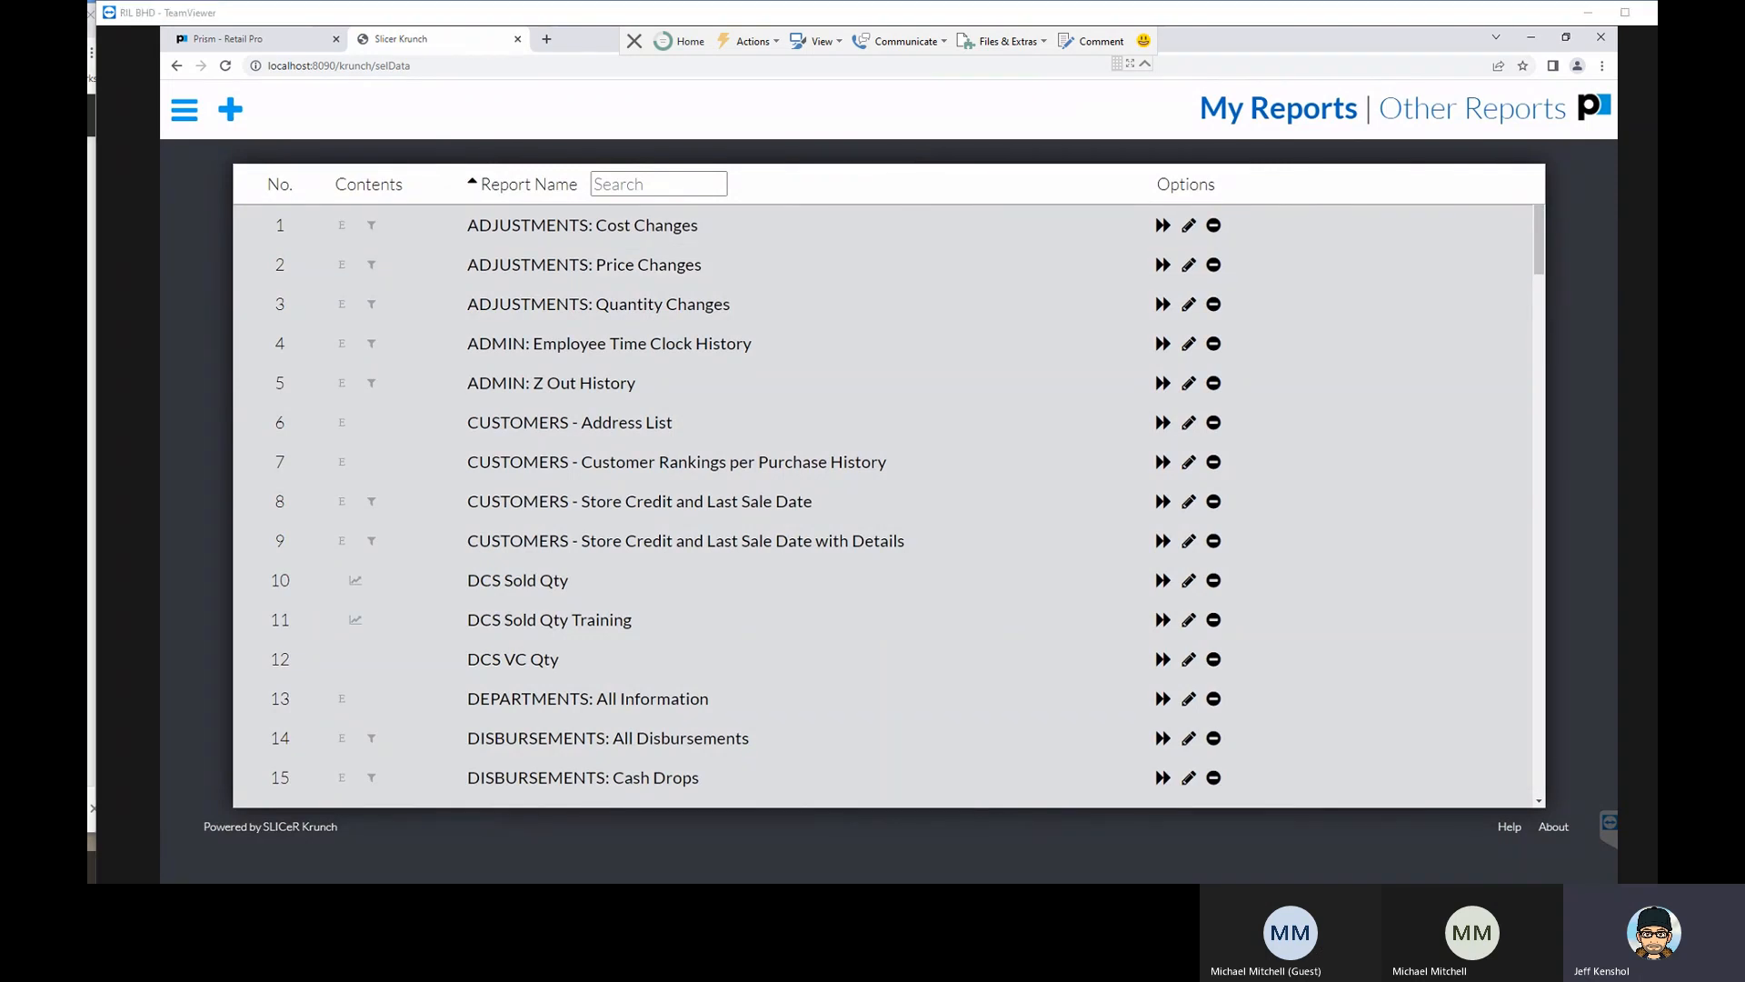
drag(1654, 31, 1744, 32)
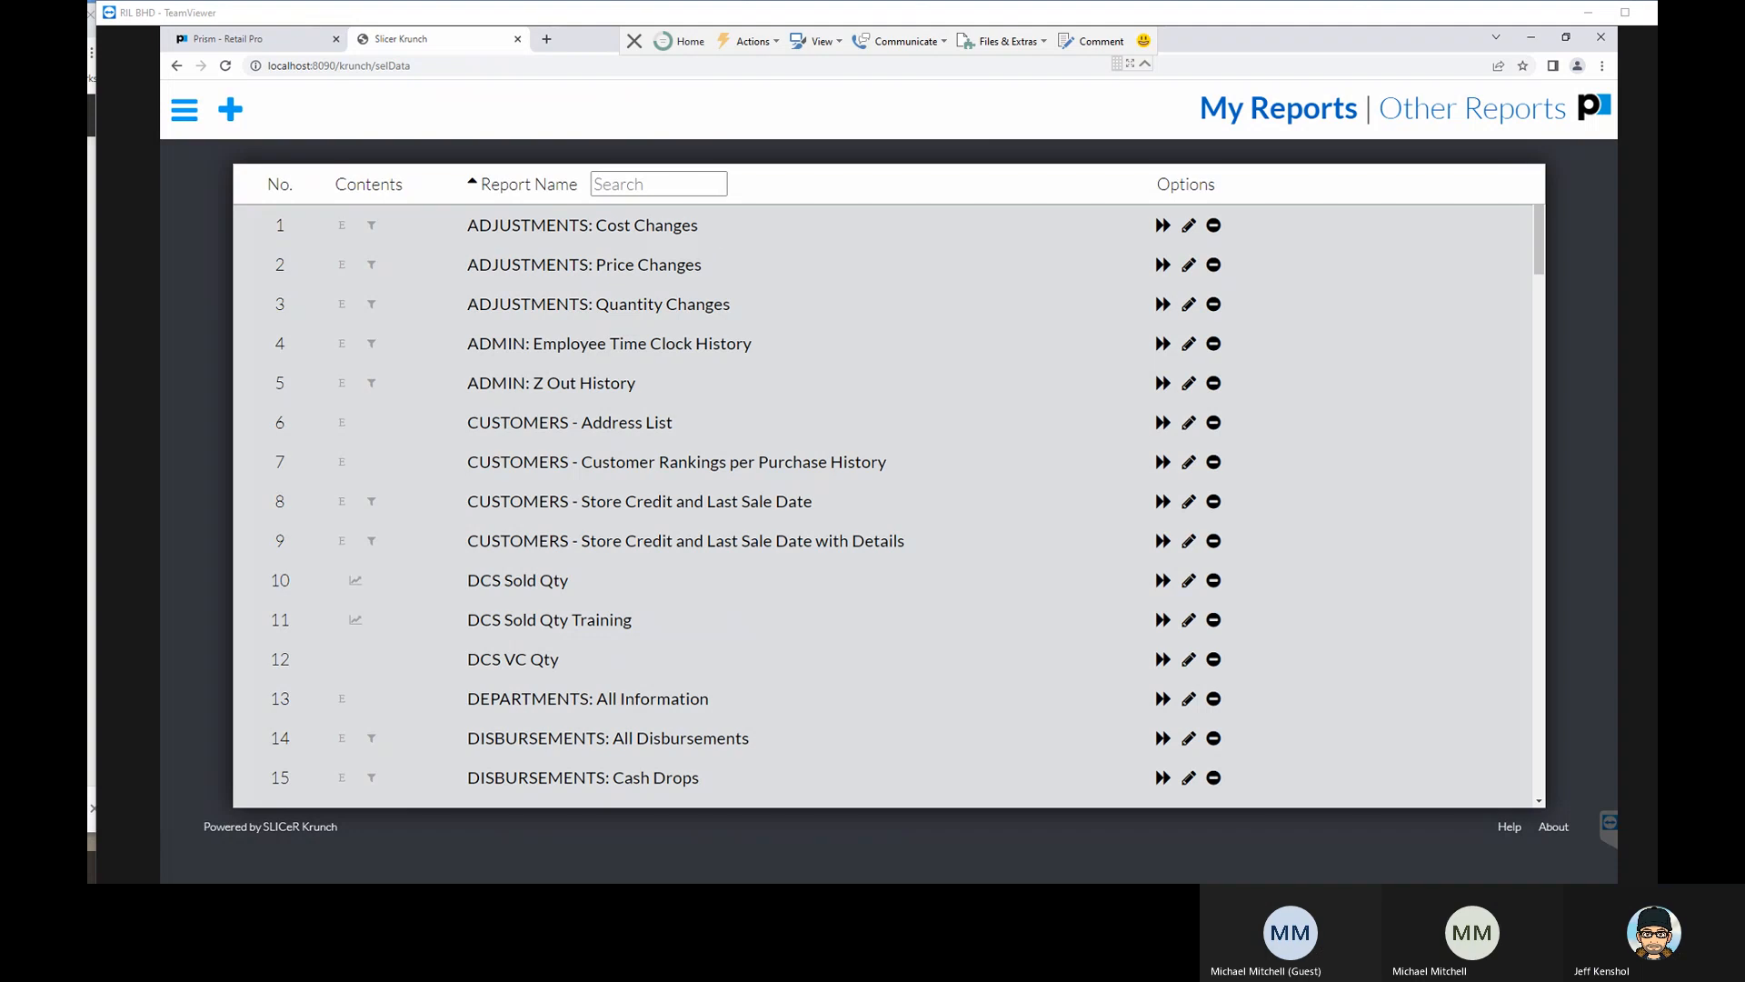
click(183, 112)
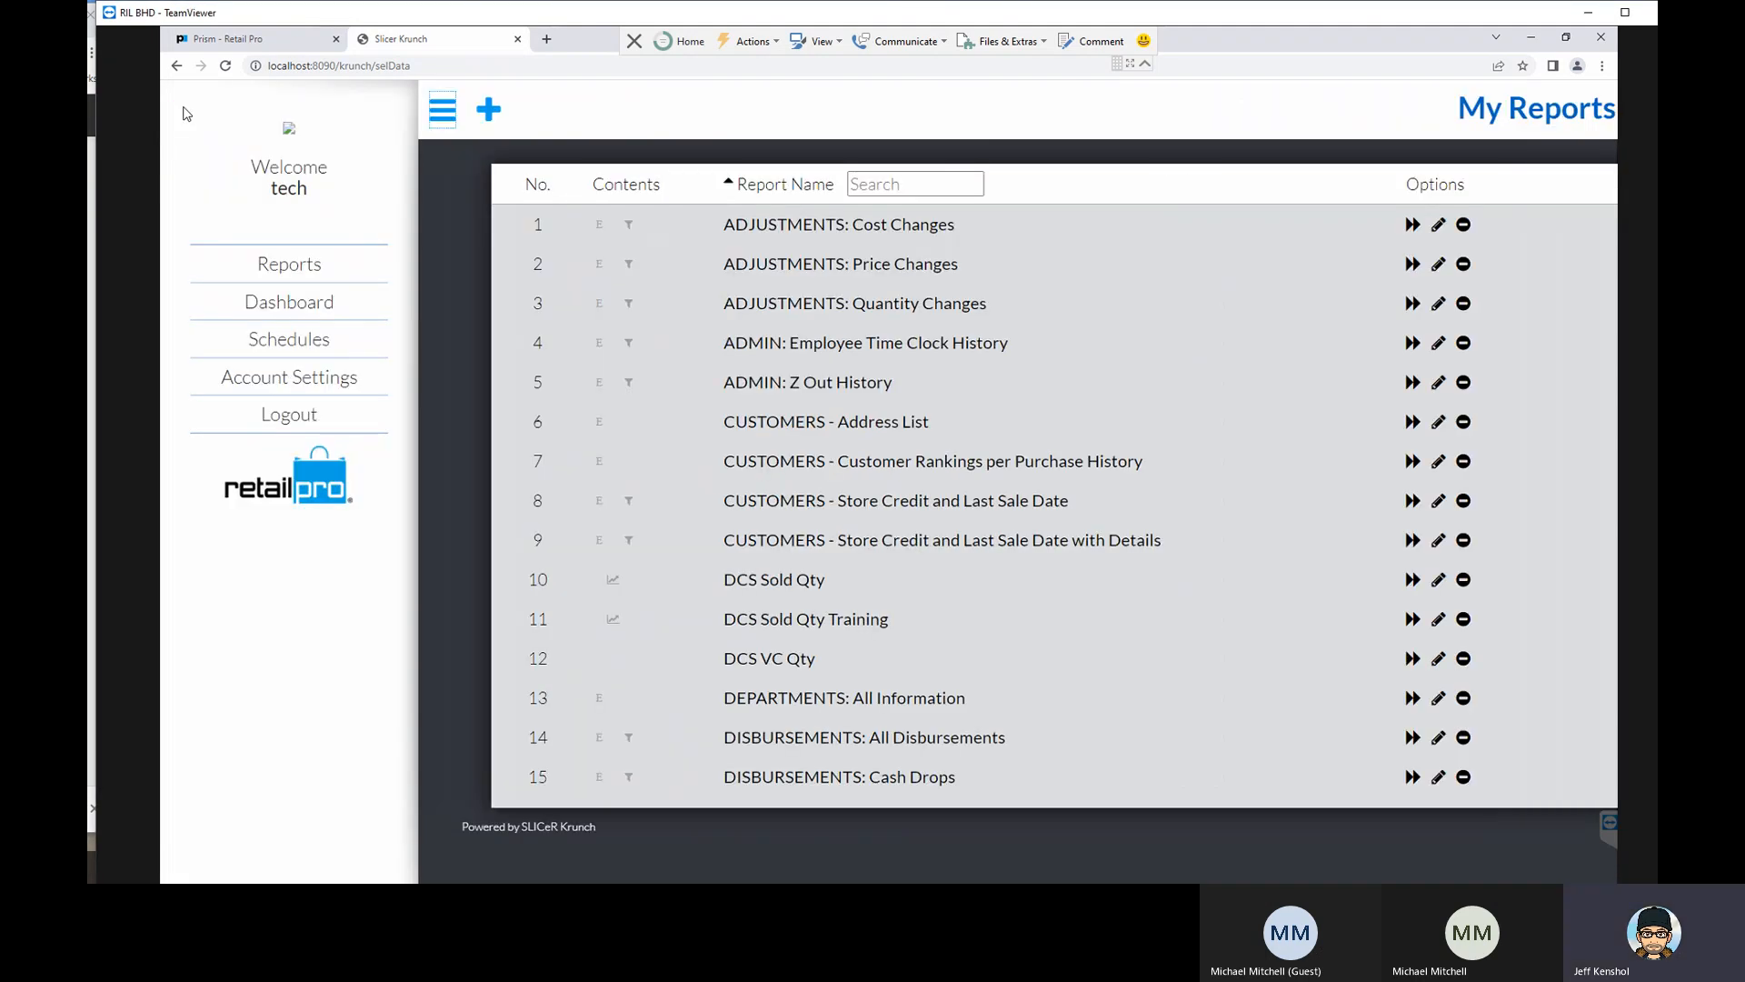
click(280, 416)
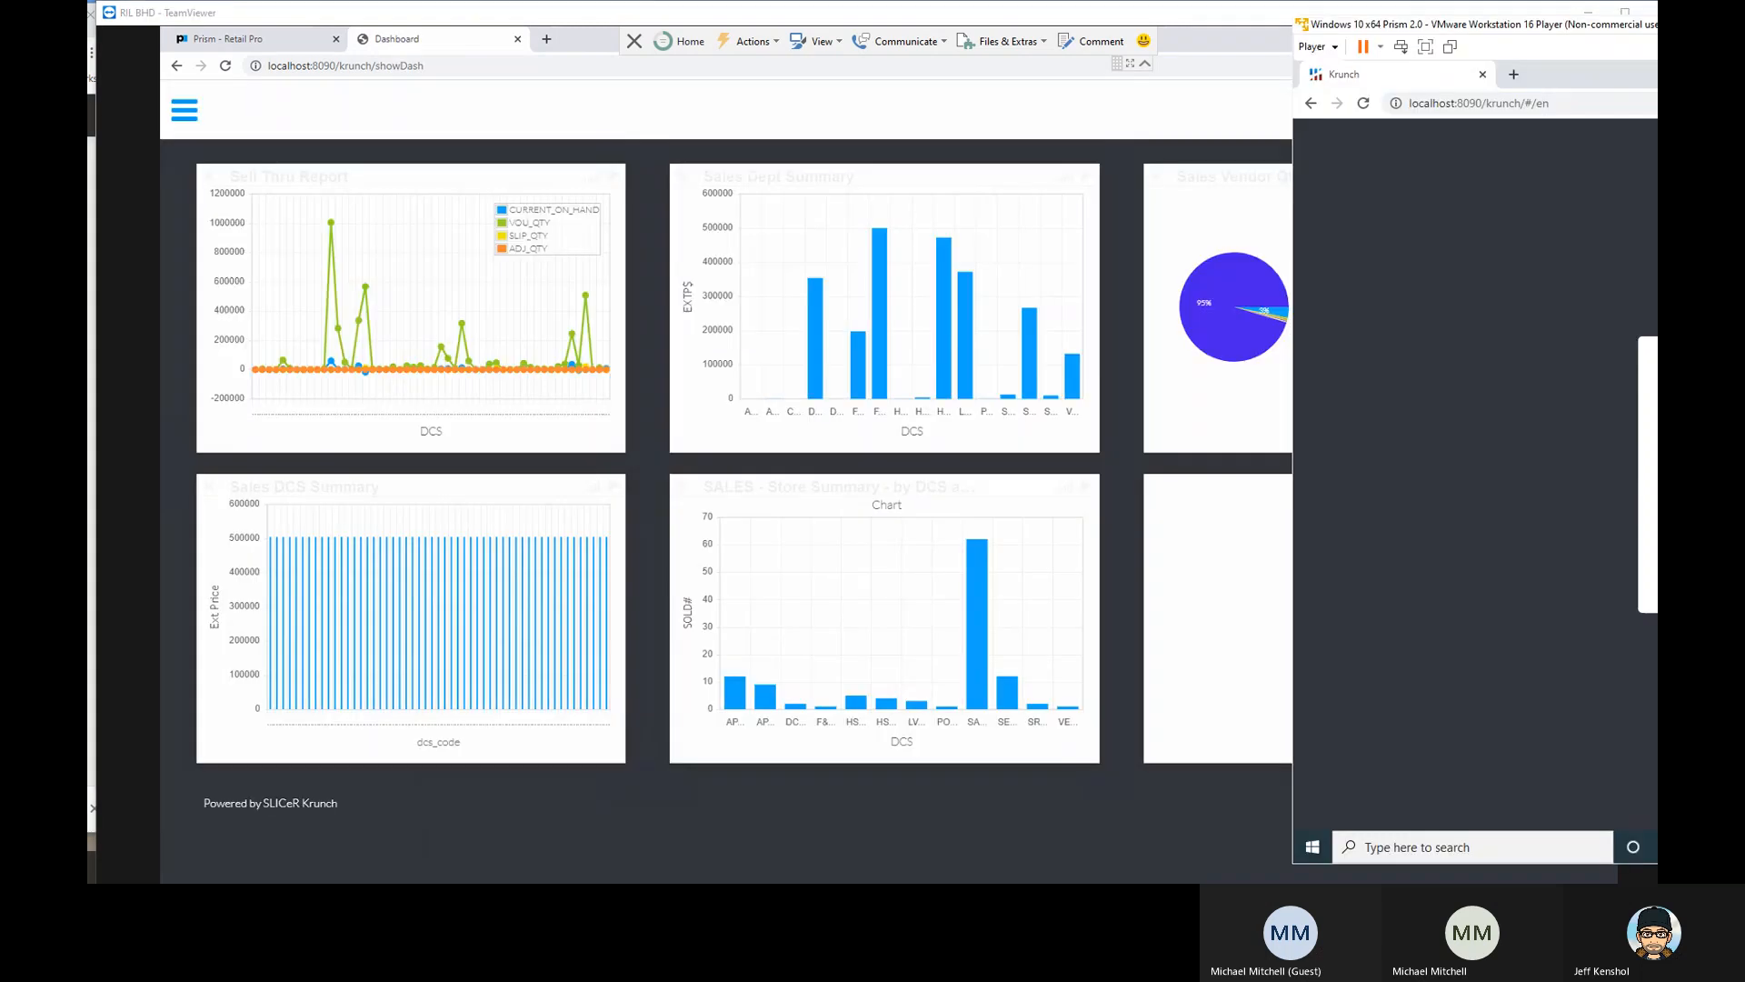
- Bring back the virtual machine window and sign in to Krunch with the administrator's e-mail and password
drag(1736, 18, 789, 30)
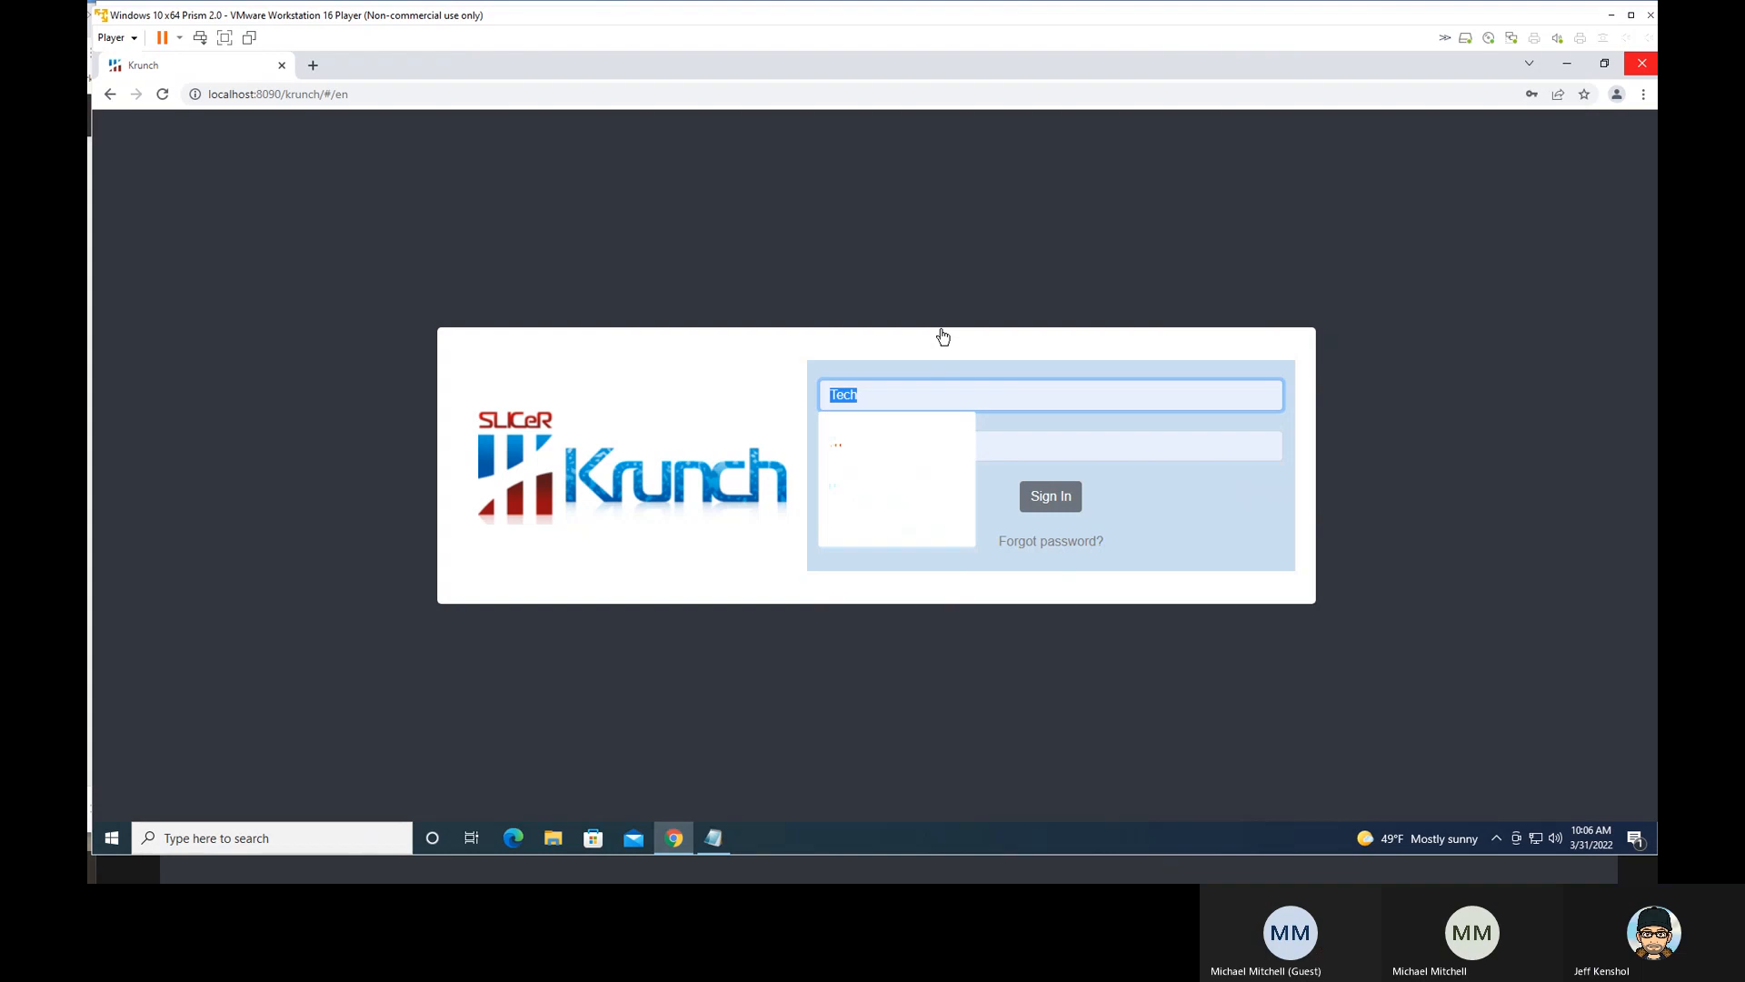
click(914, 396)
key(BackSpace)
key(BackSpace)
key(BackSpace)
key(BackSpace)
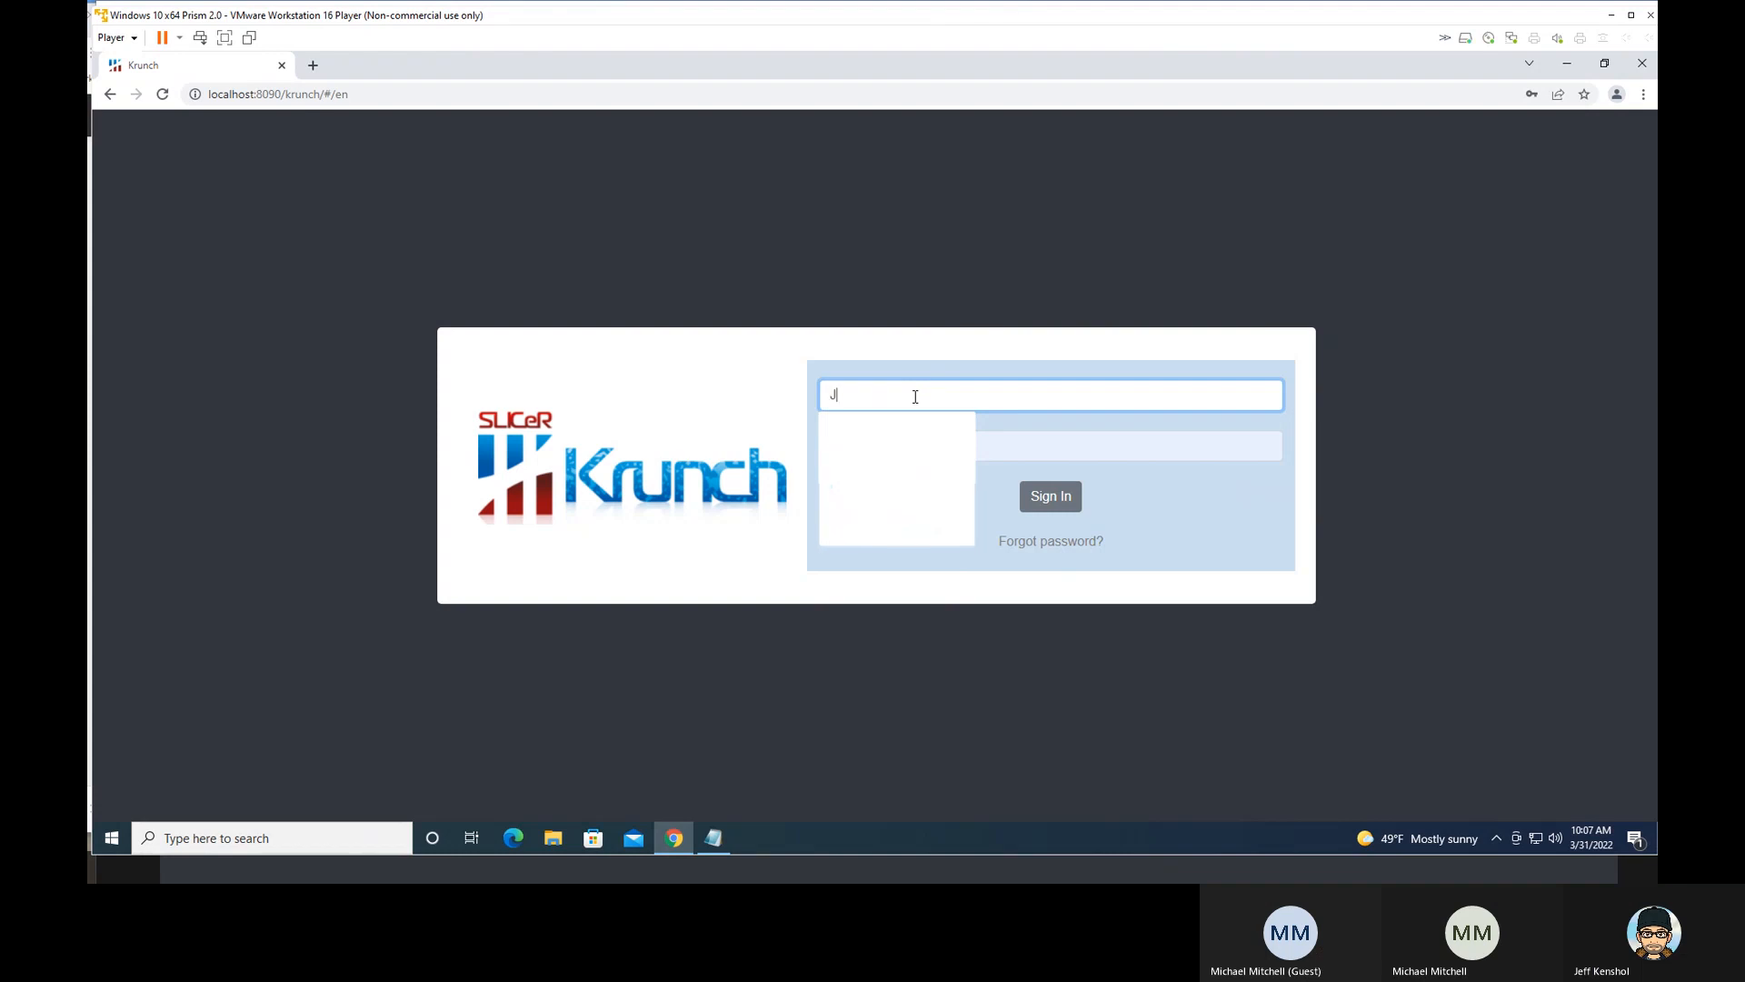
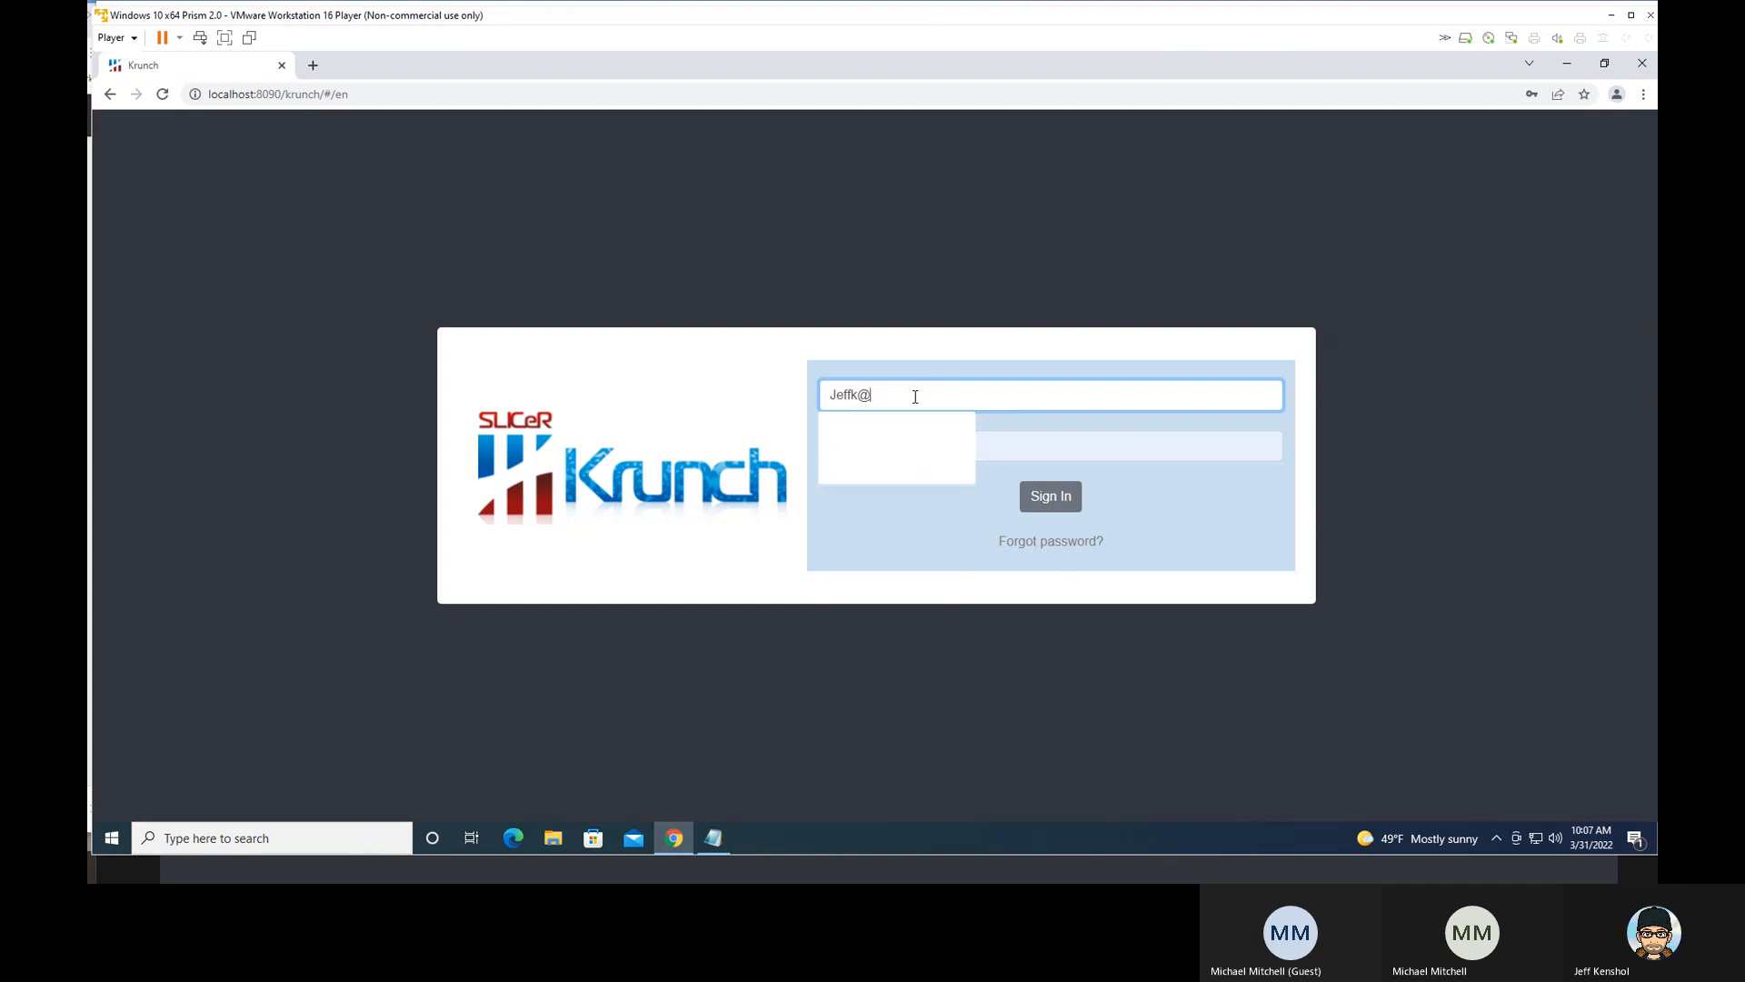
key(Tab)
text(•••)
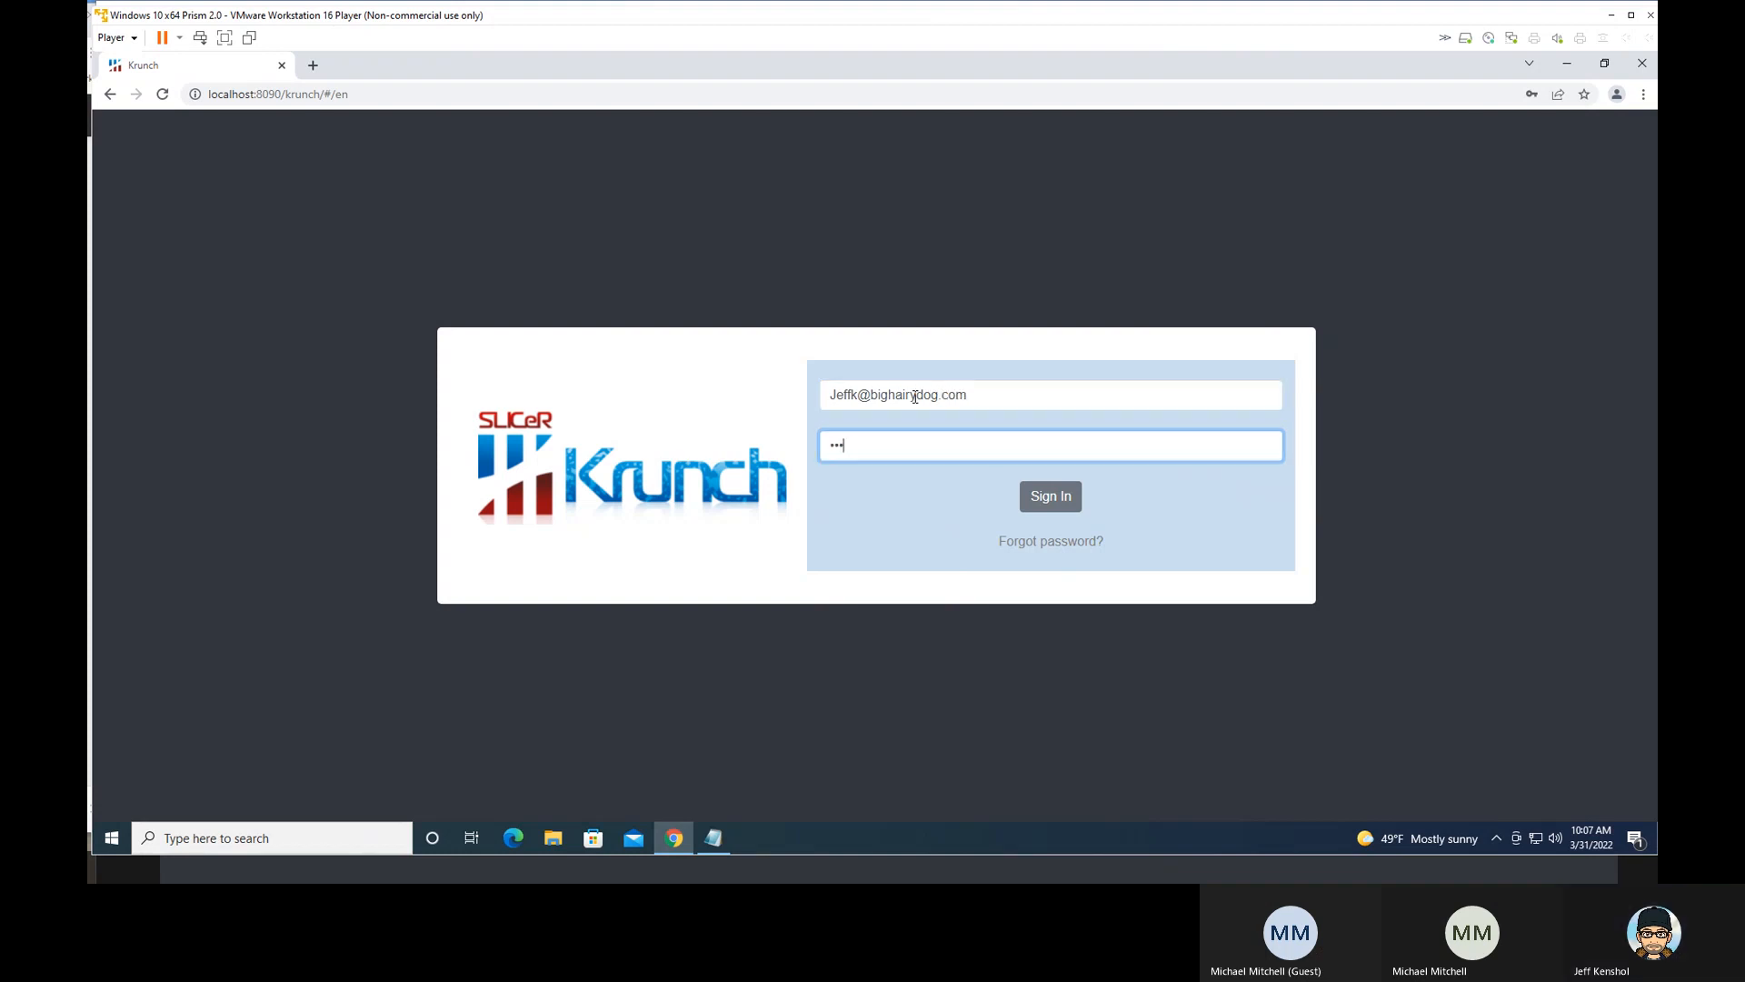
text(•••••)
click(1051, 497)
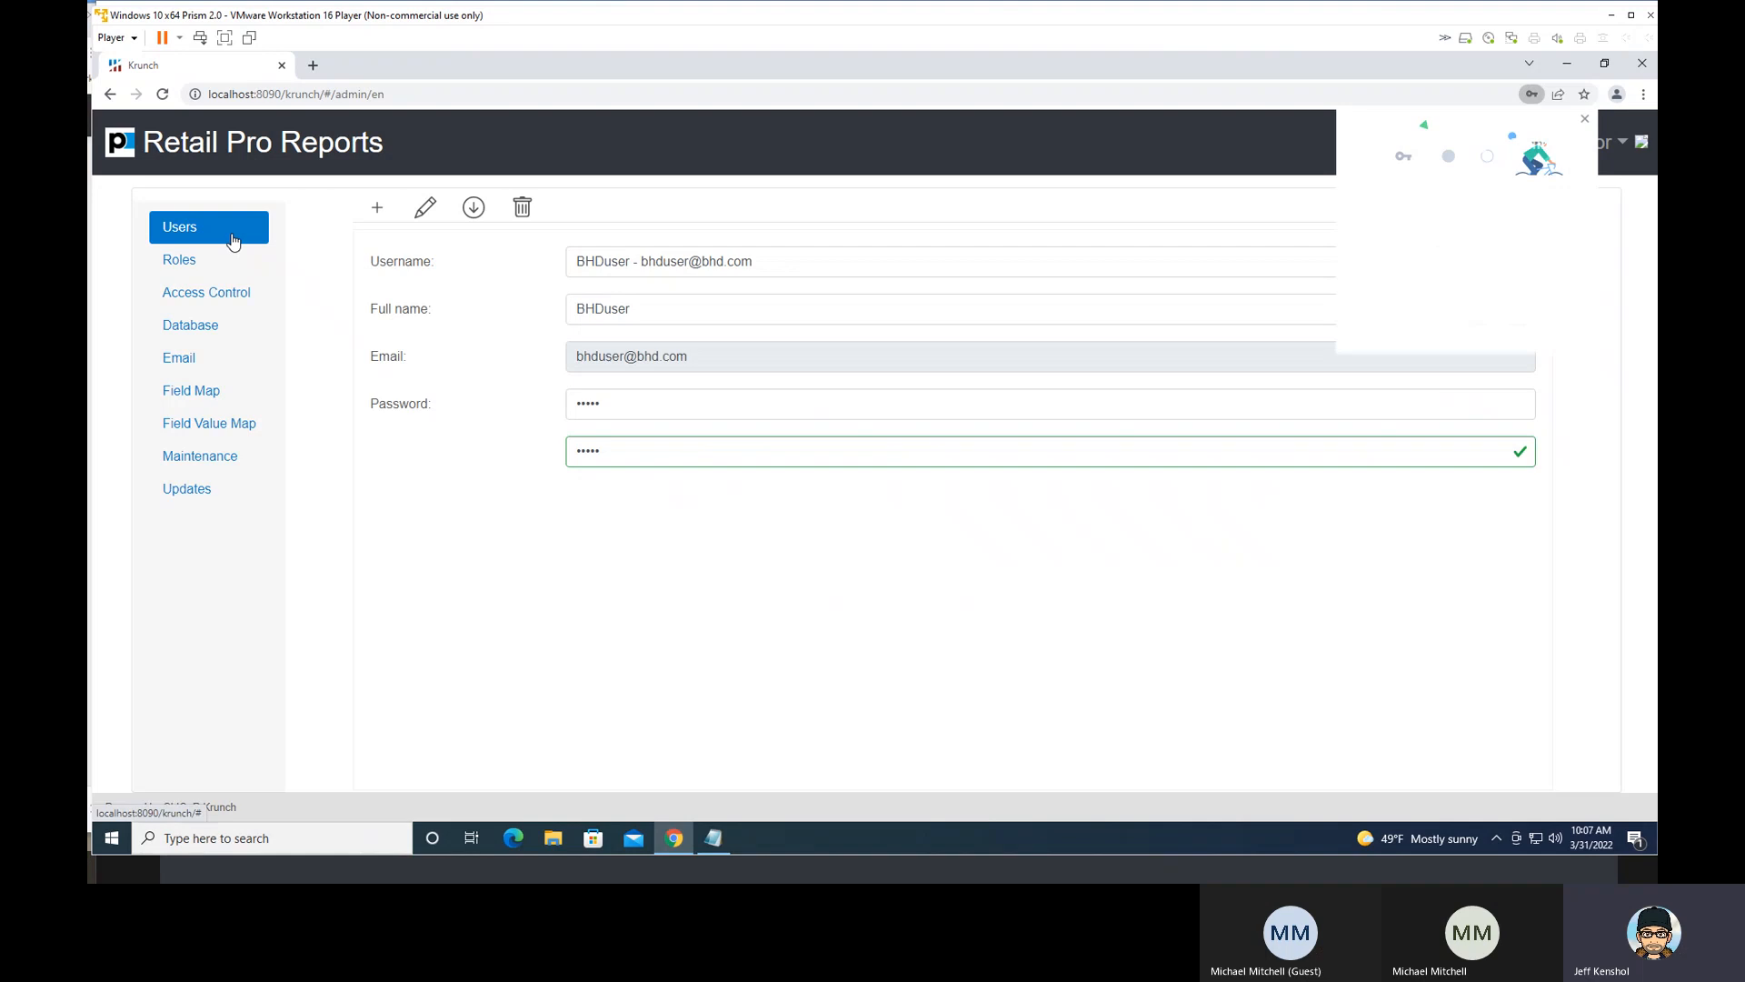
- Examine the Roles settings, checking the members of the ADMIN role and the list of available roles
click(211, 263)
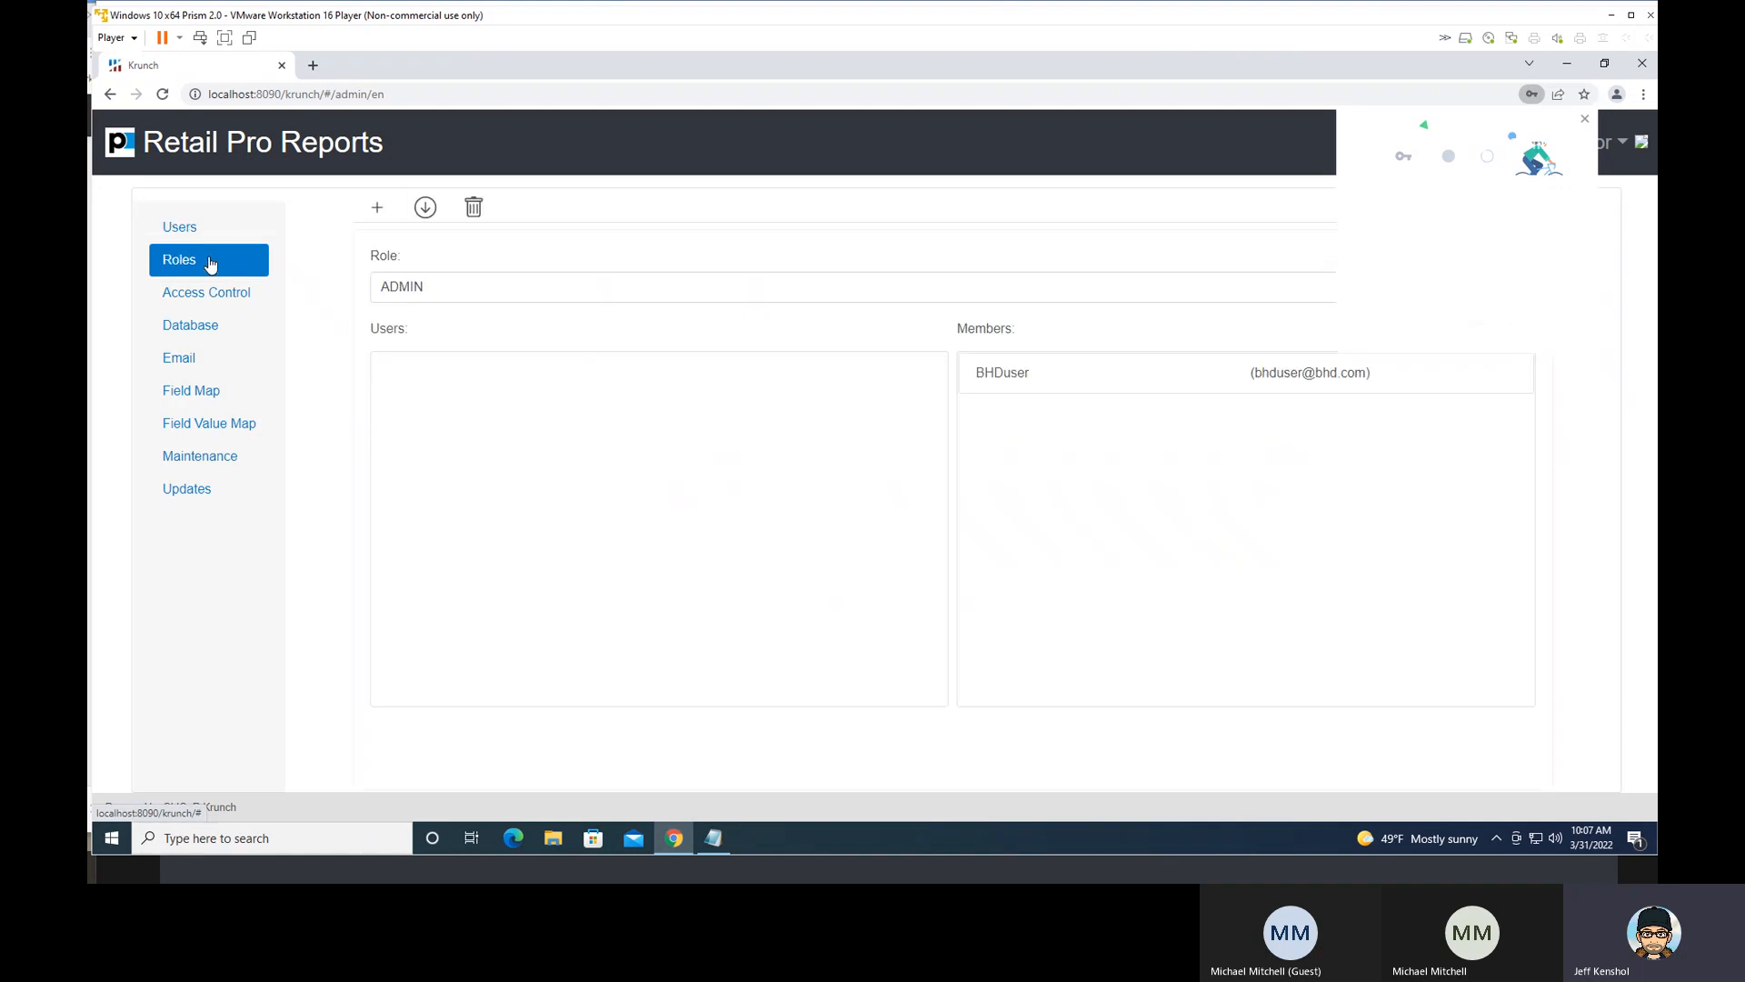
click(438, 289)
click(443, 298)
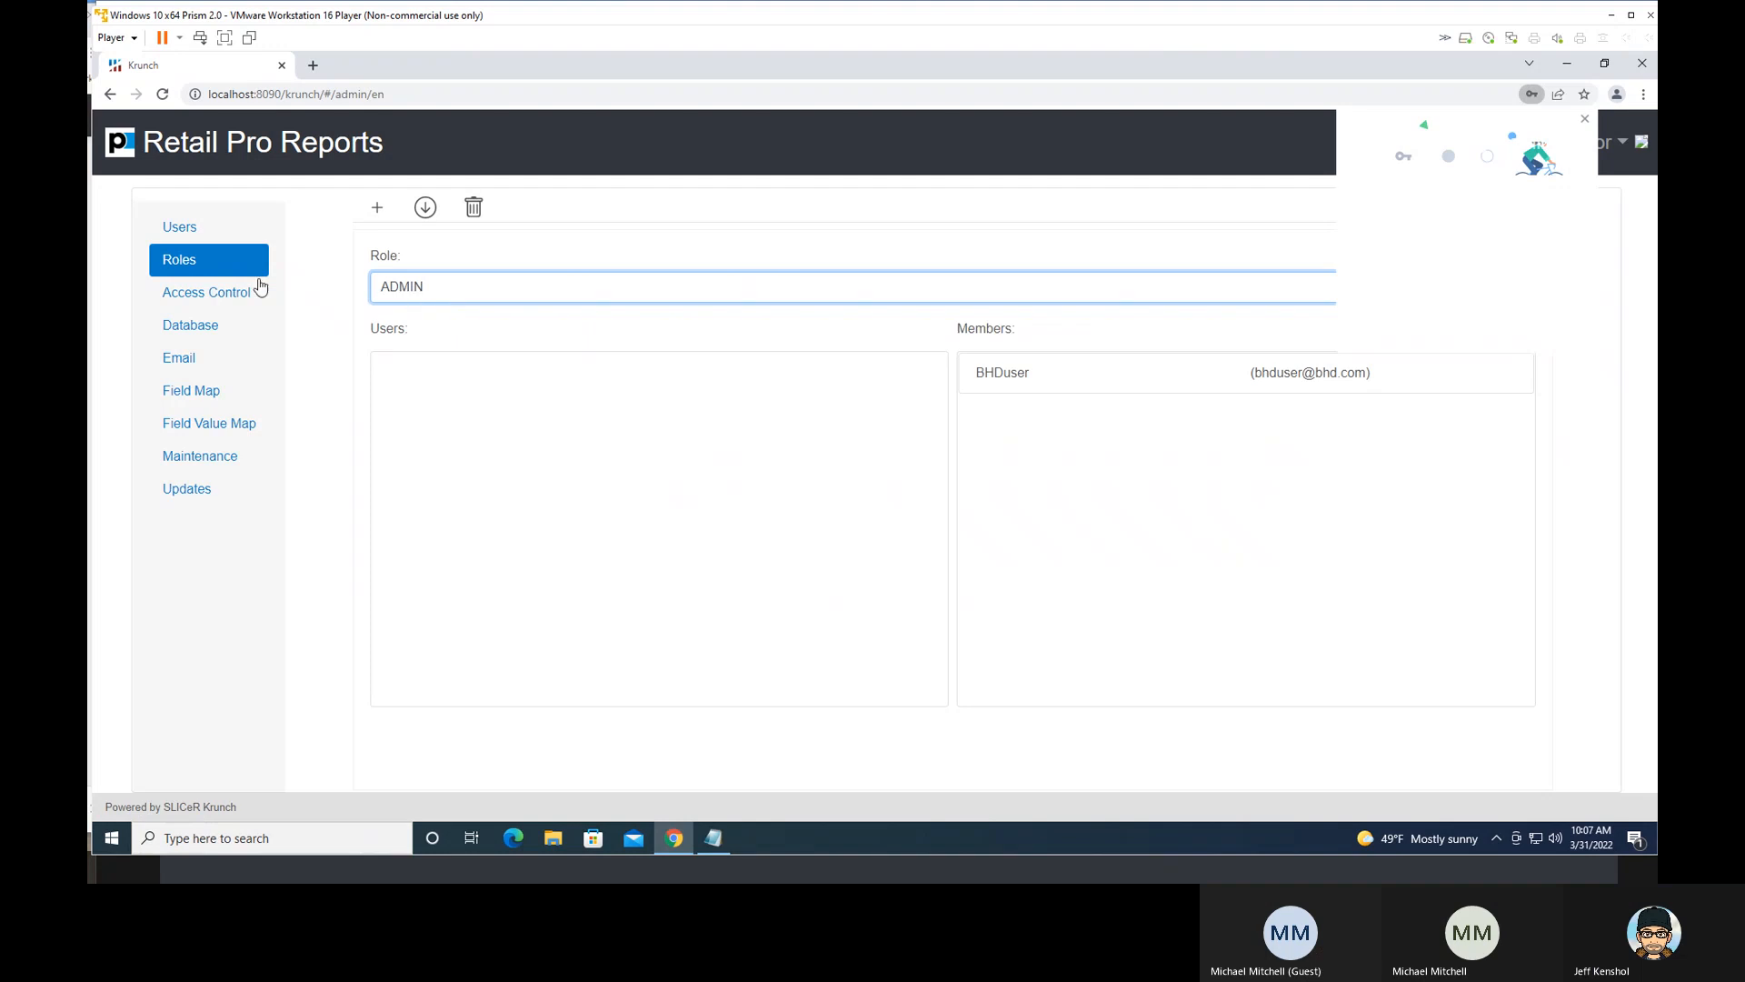
click(1020, 378)
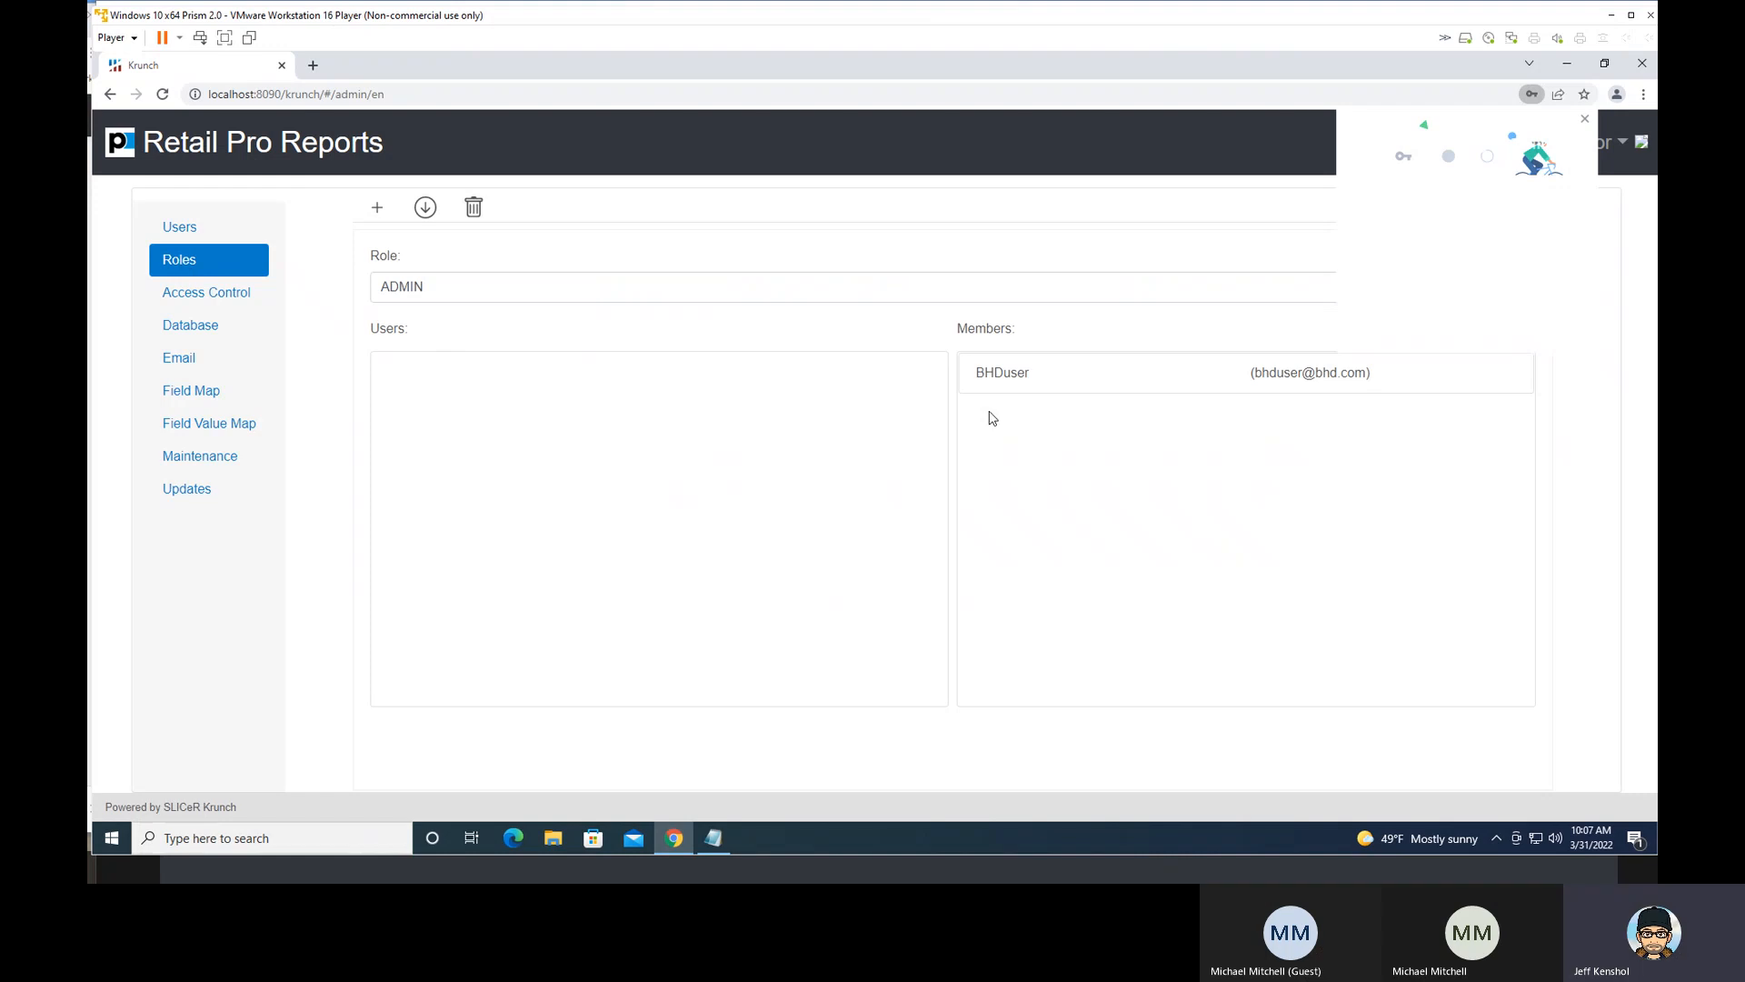
mouse_move(1024, 382)
mouse_down()
mouse_move(547, 383)
mouse_move(1031, 386)
mouse_up()
click(488, 291)
click(488, 291)
click(489, 290)
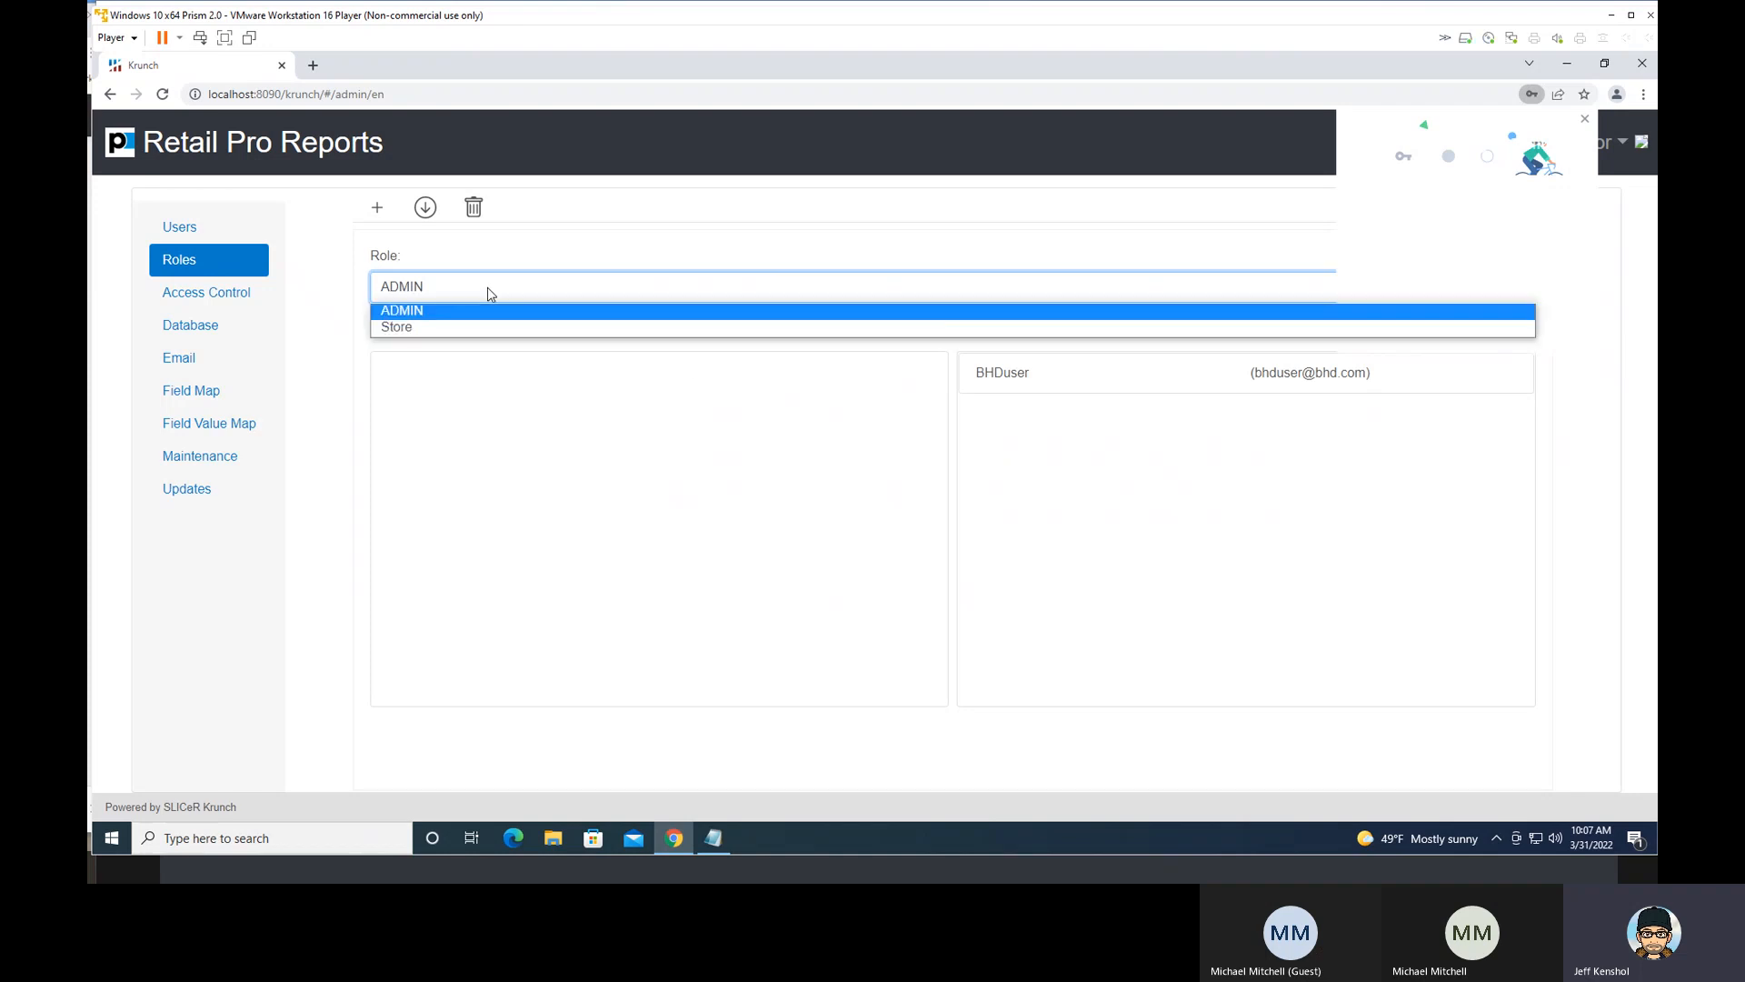
click(313, 297)
- In Access Control, block the CREATE REPORT - EXPERT MODE feature for the listed user and allow it again
click(257, 296)
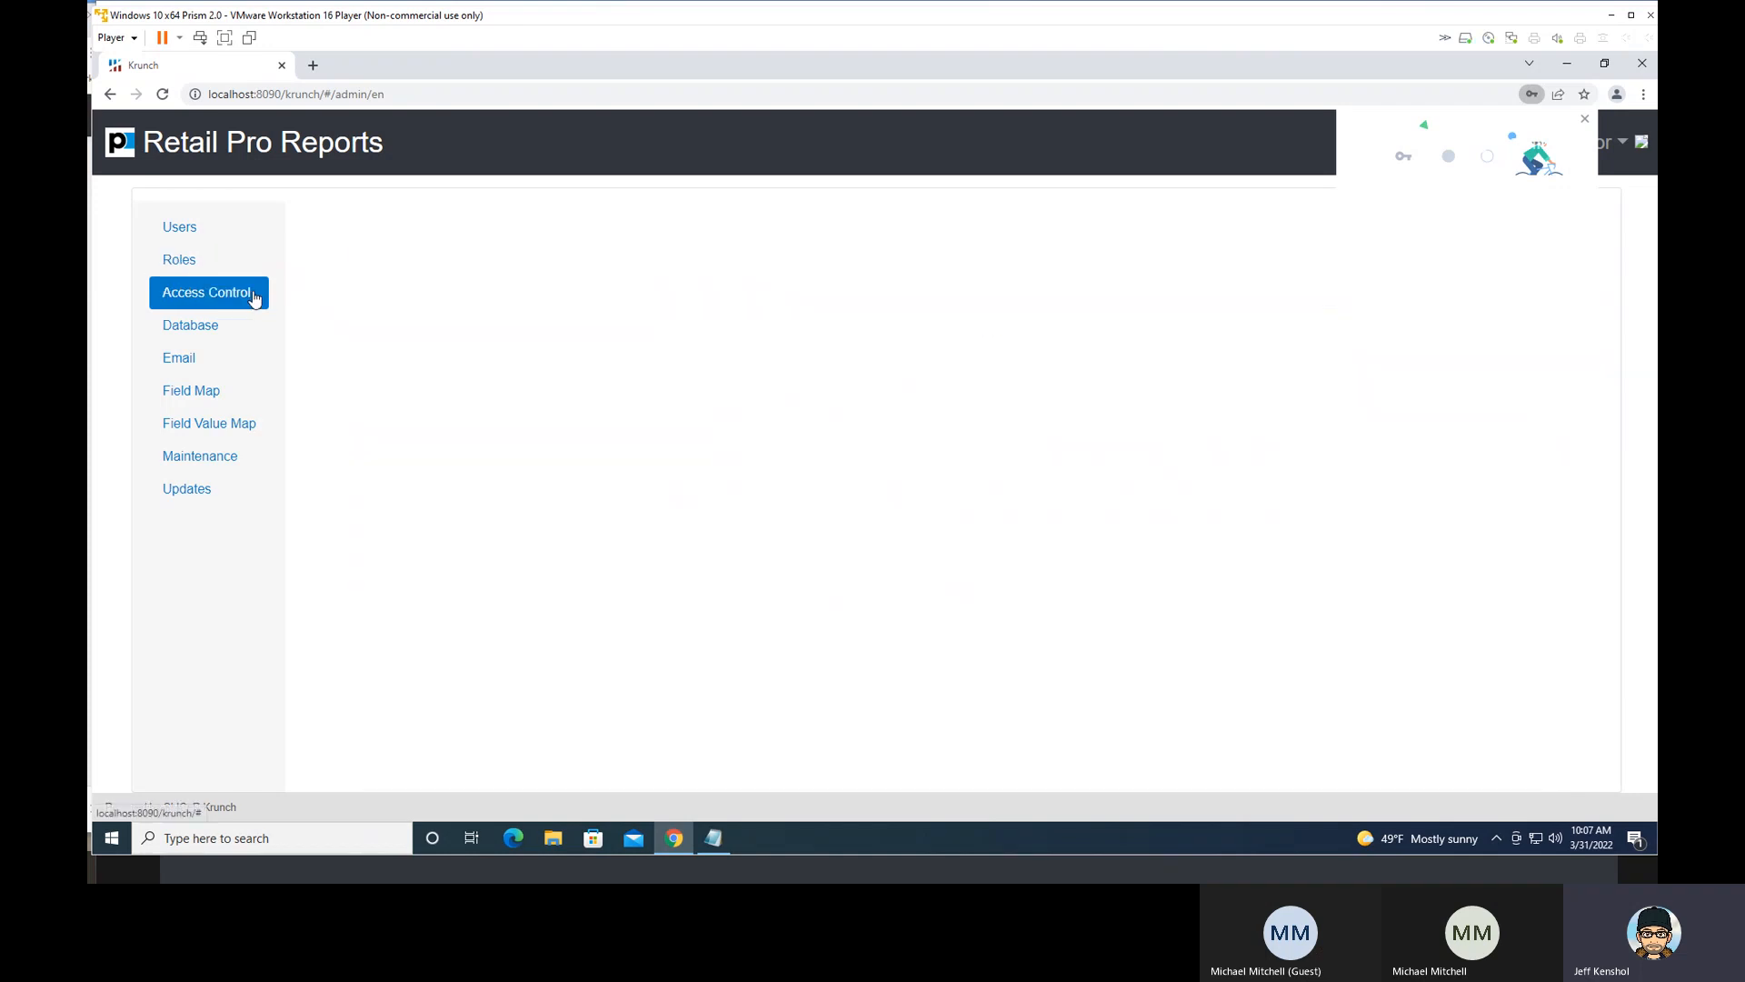
click(543, 301)
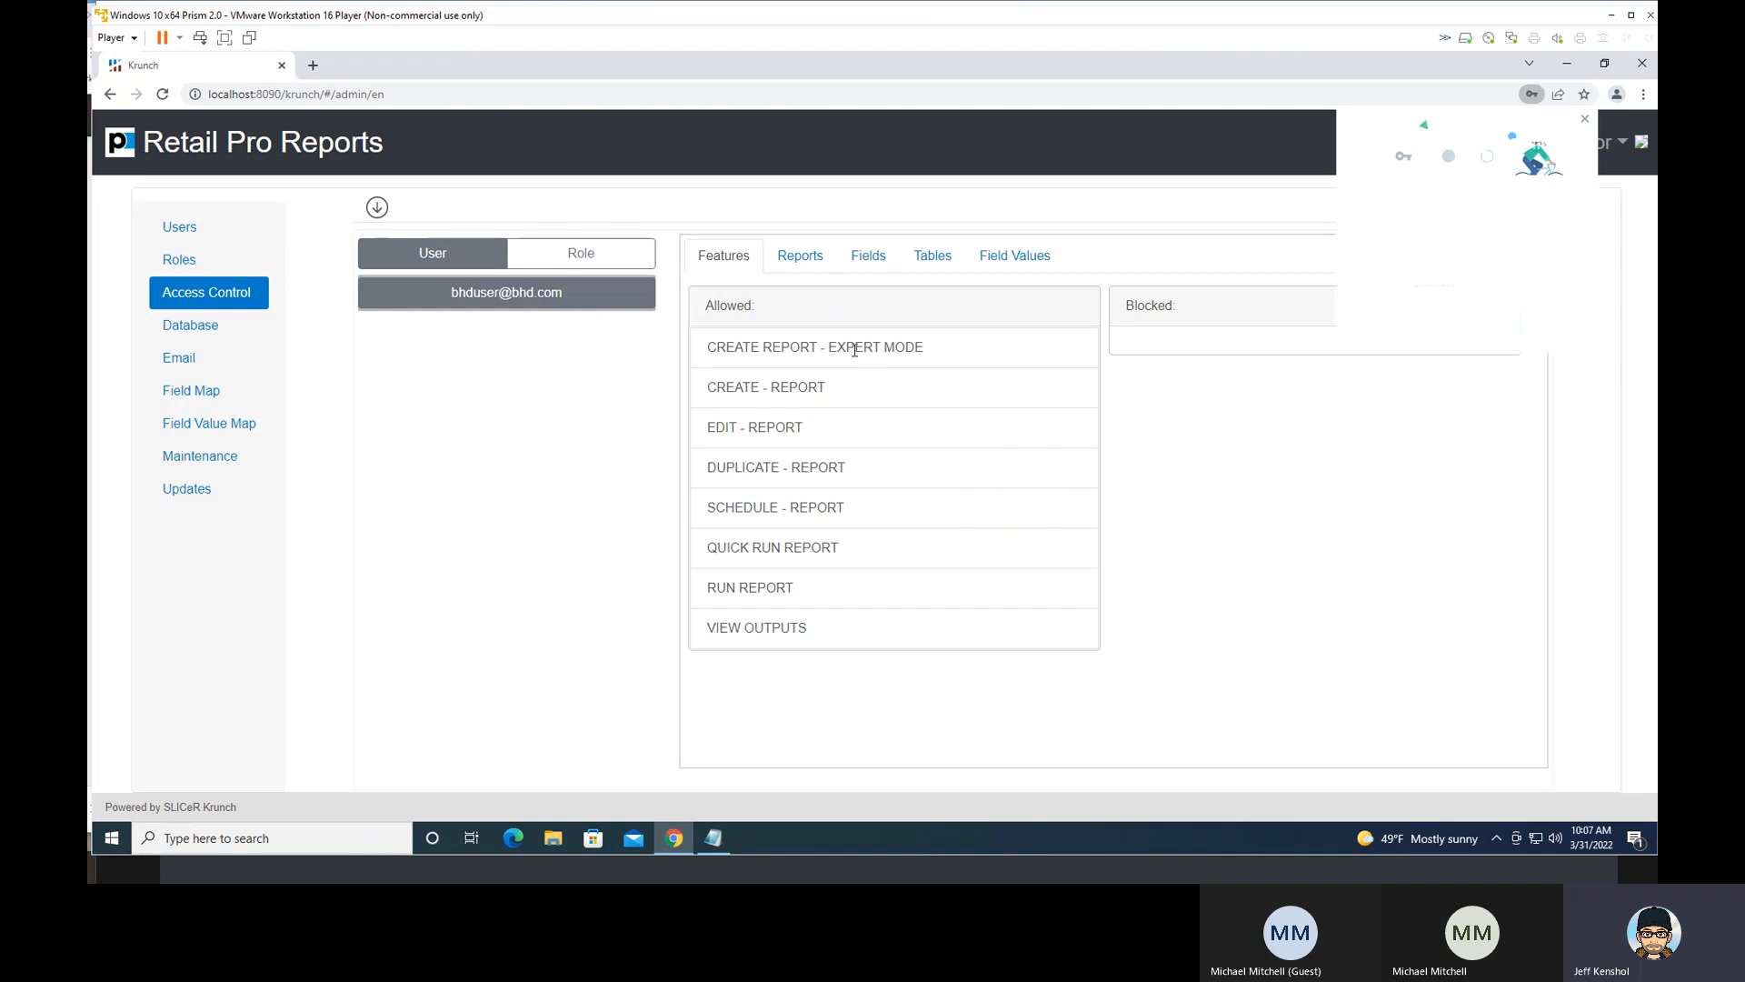
drag(812, 347, 1184, 345)
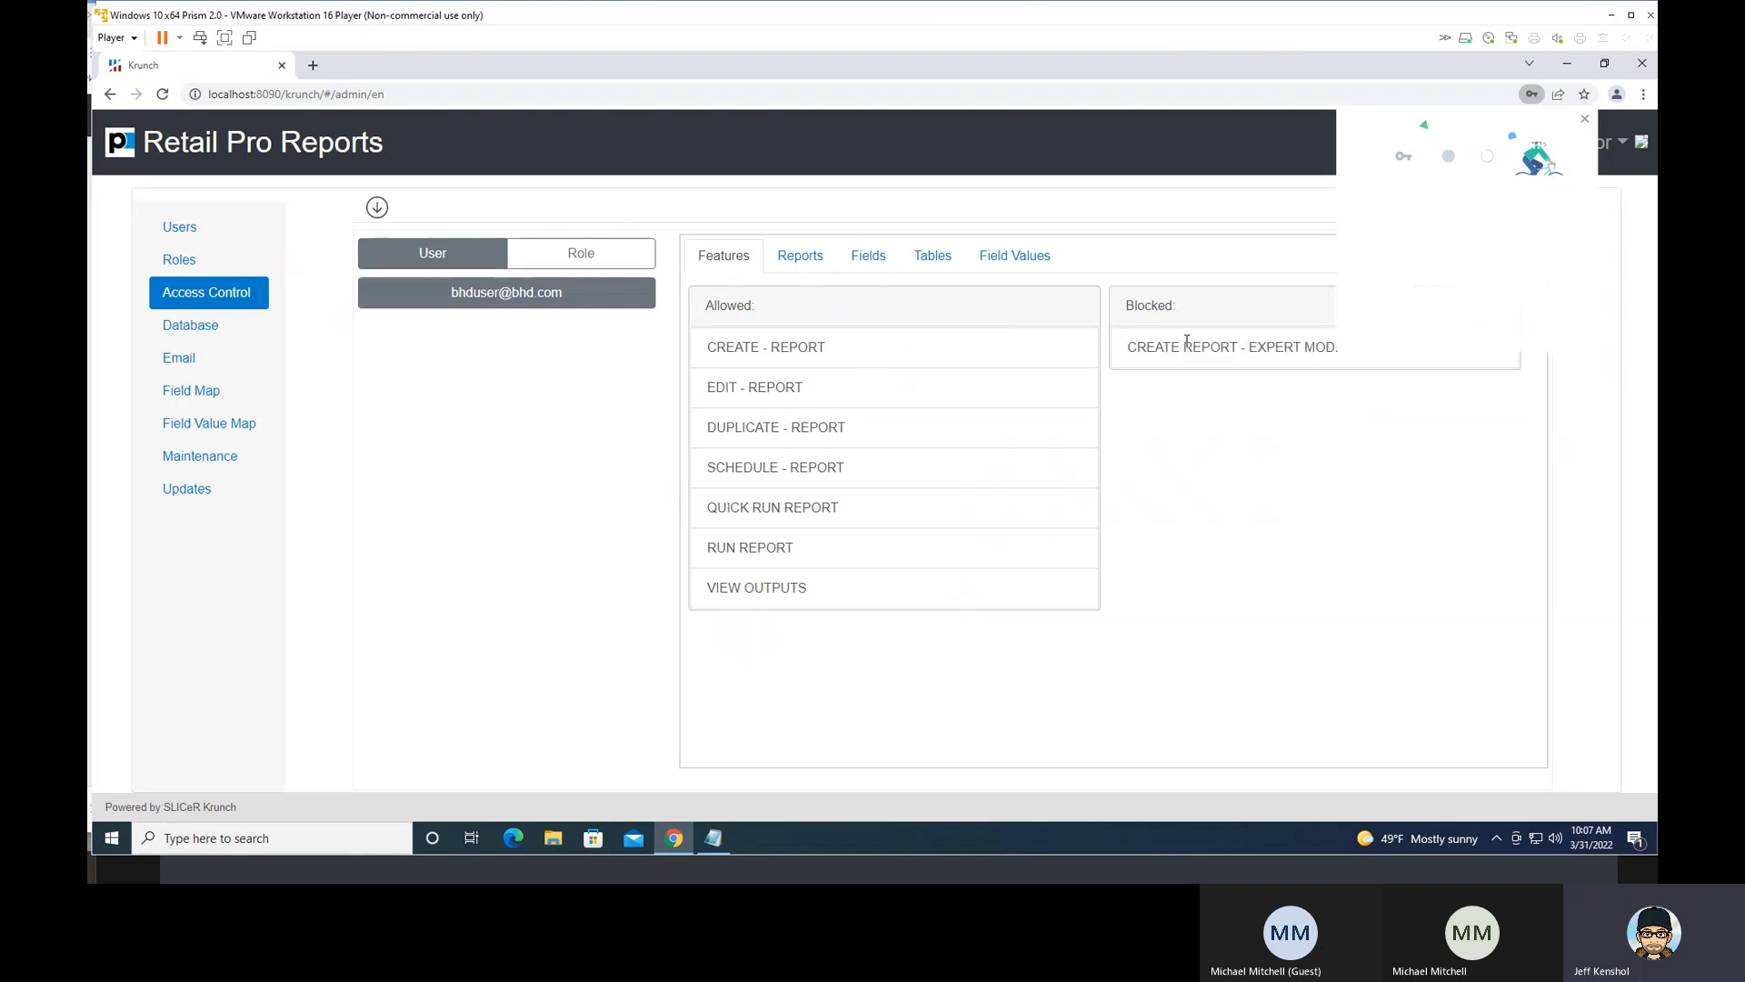
drag(1249, 342, 864, 370)
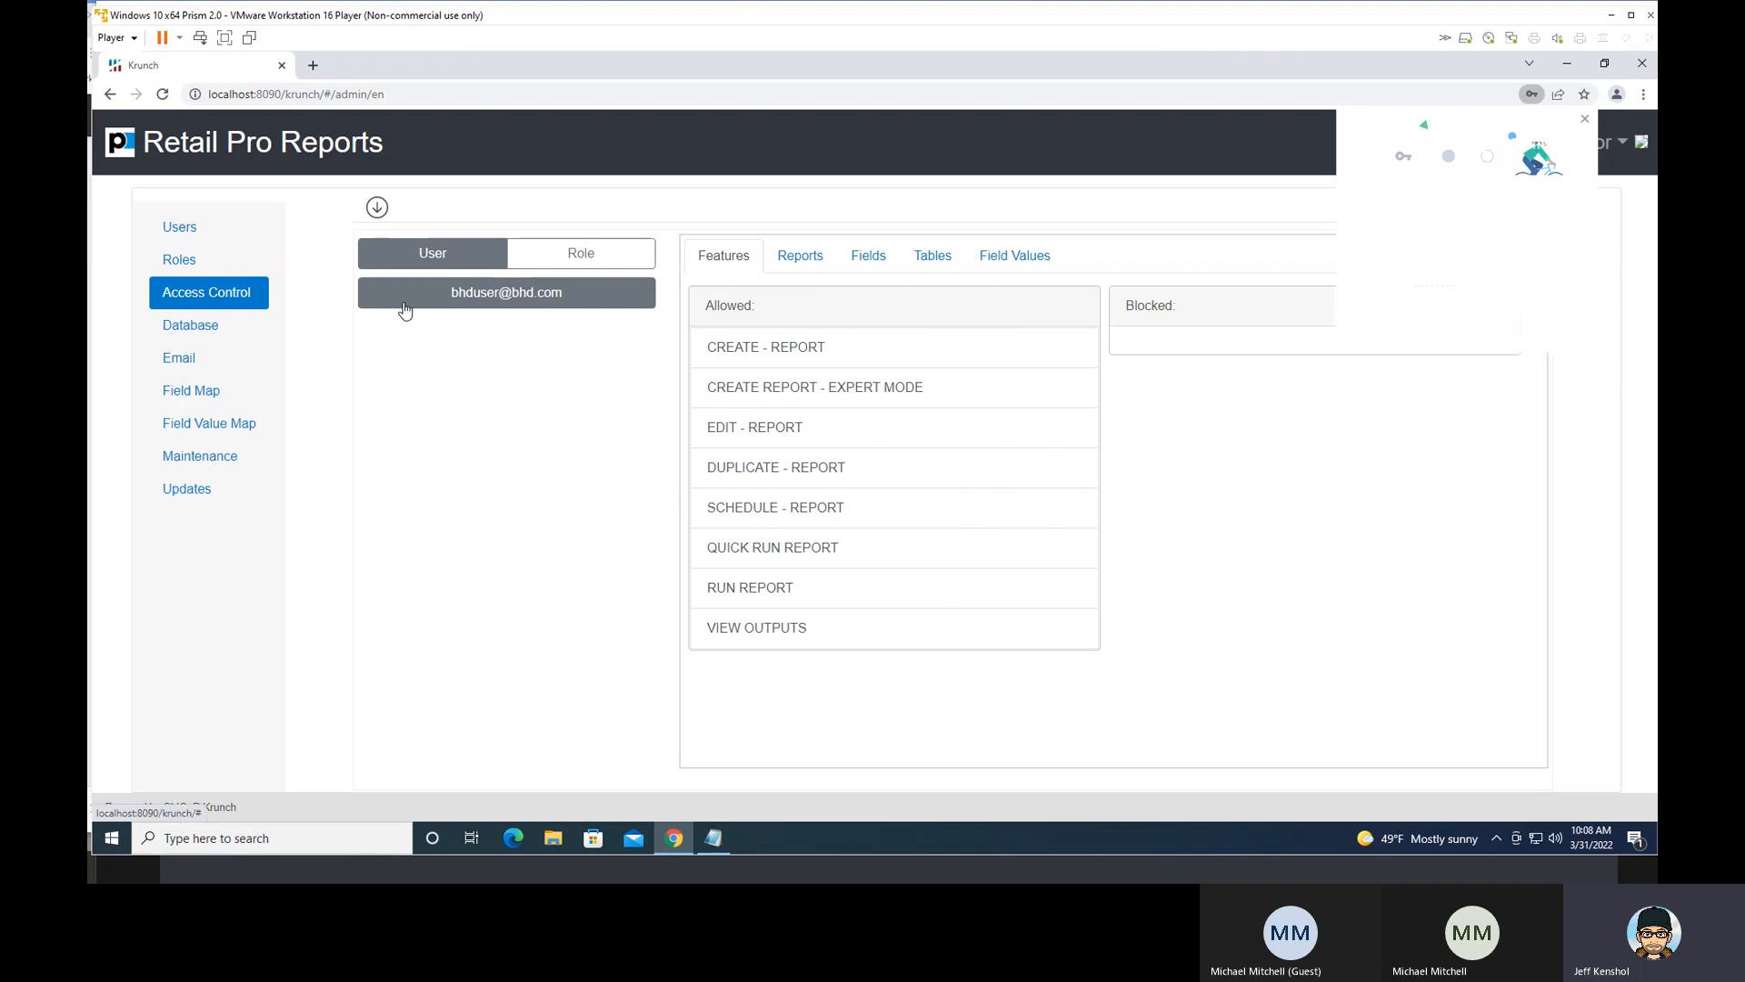
- Review the Database, Email, Field Map, Field Value Map and Maintenance administration settings
click(198, 331)
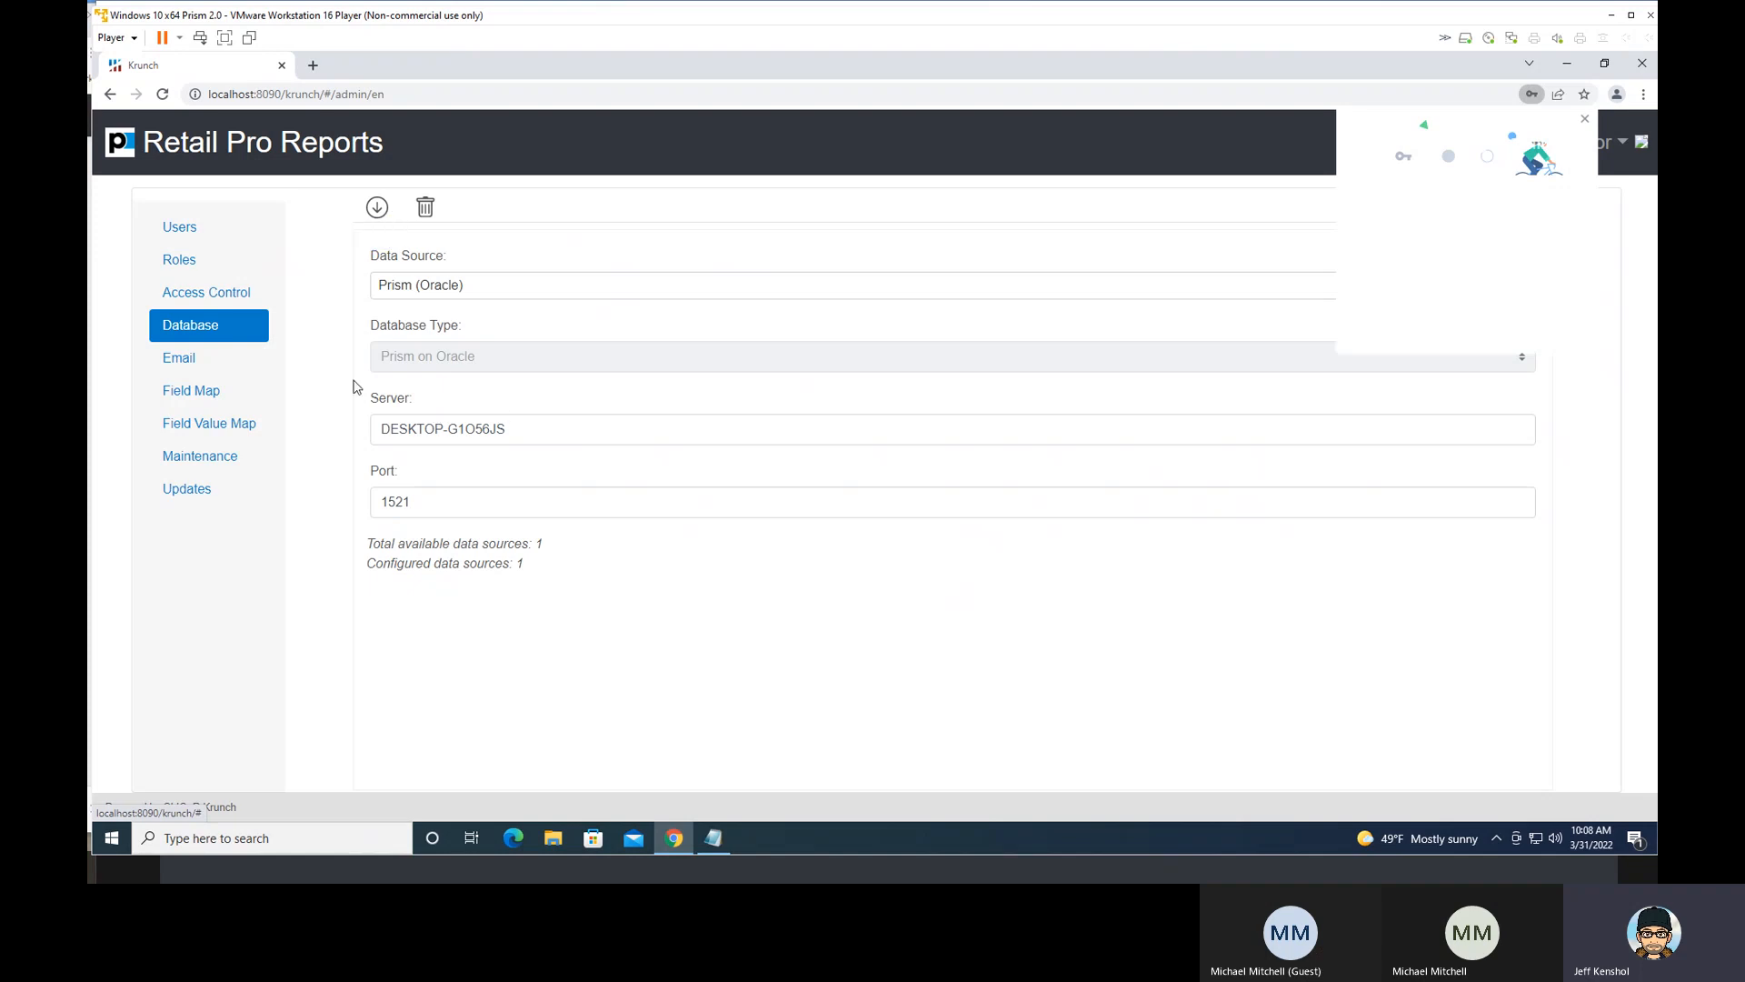
click(187, 363)
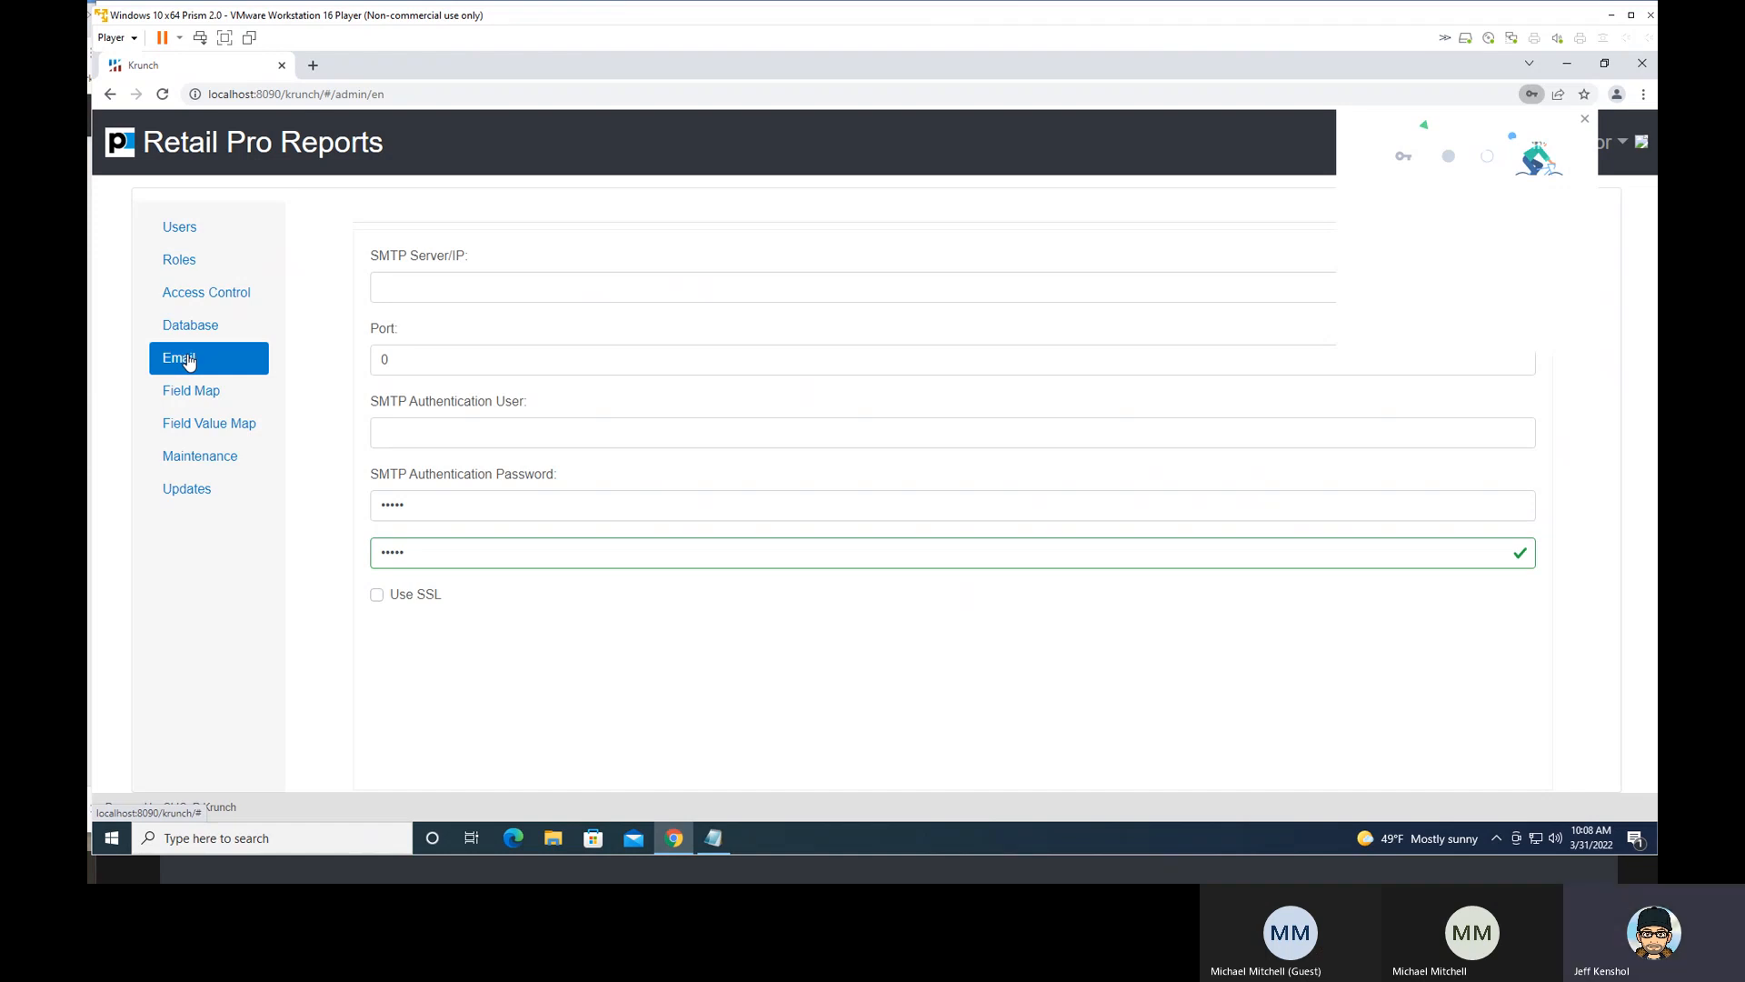
click(216, 400)
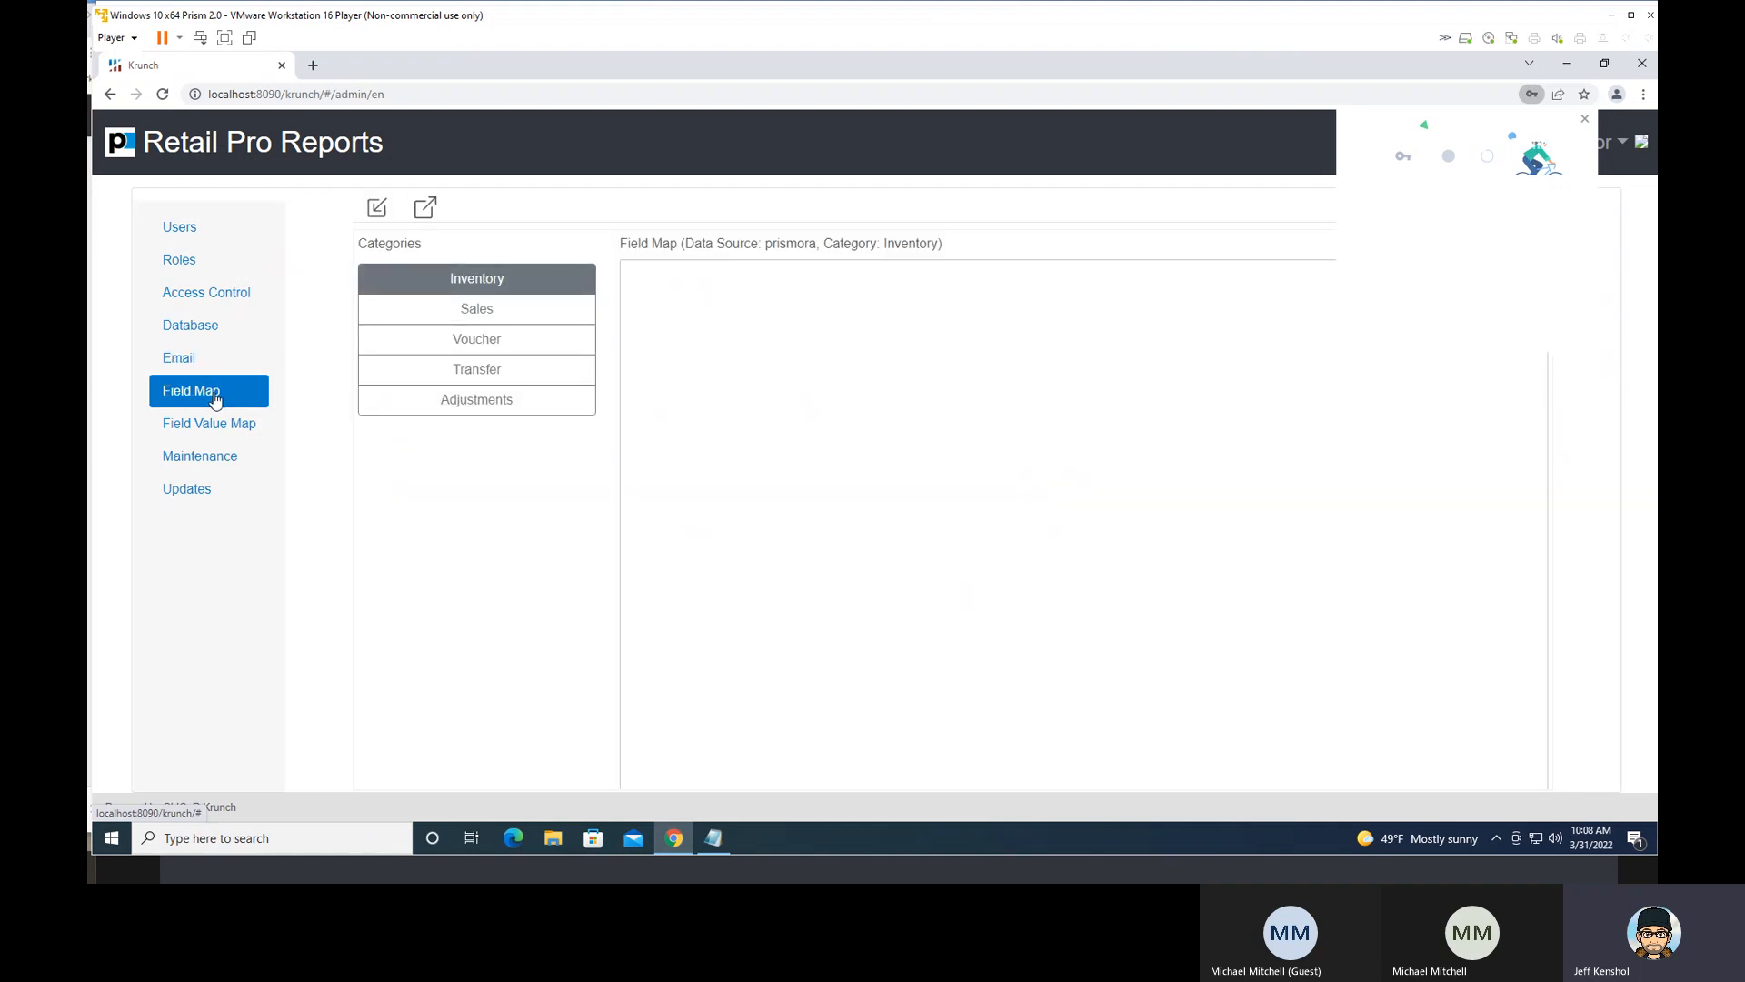
click(217, 429)
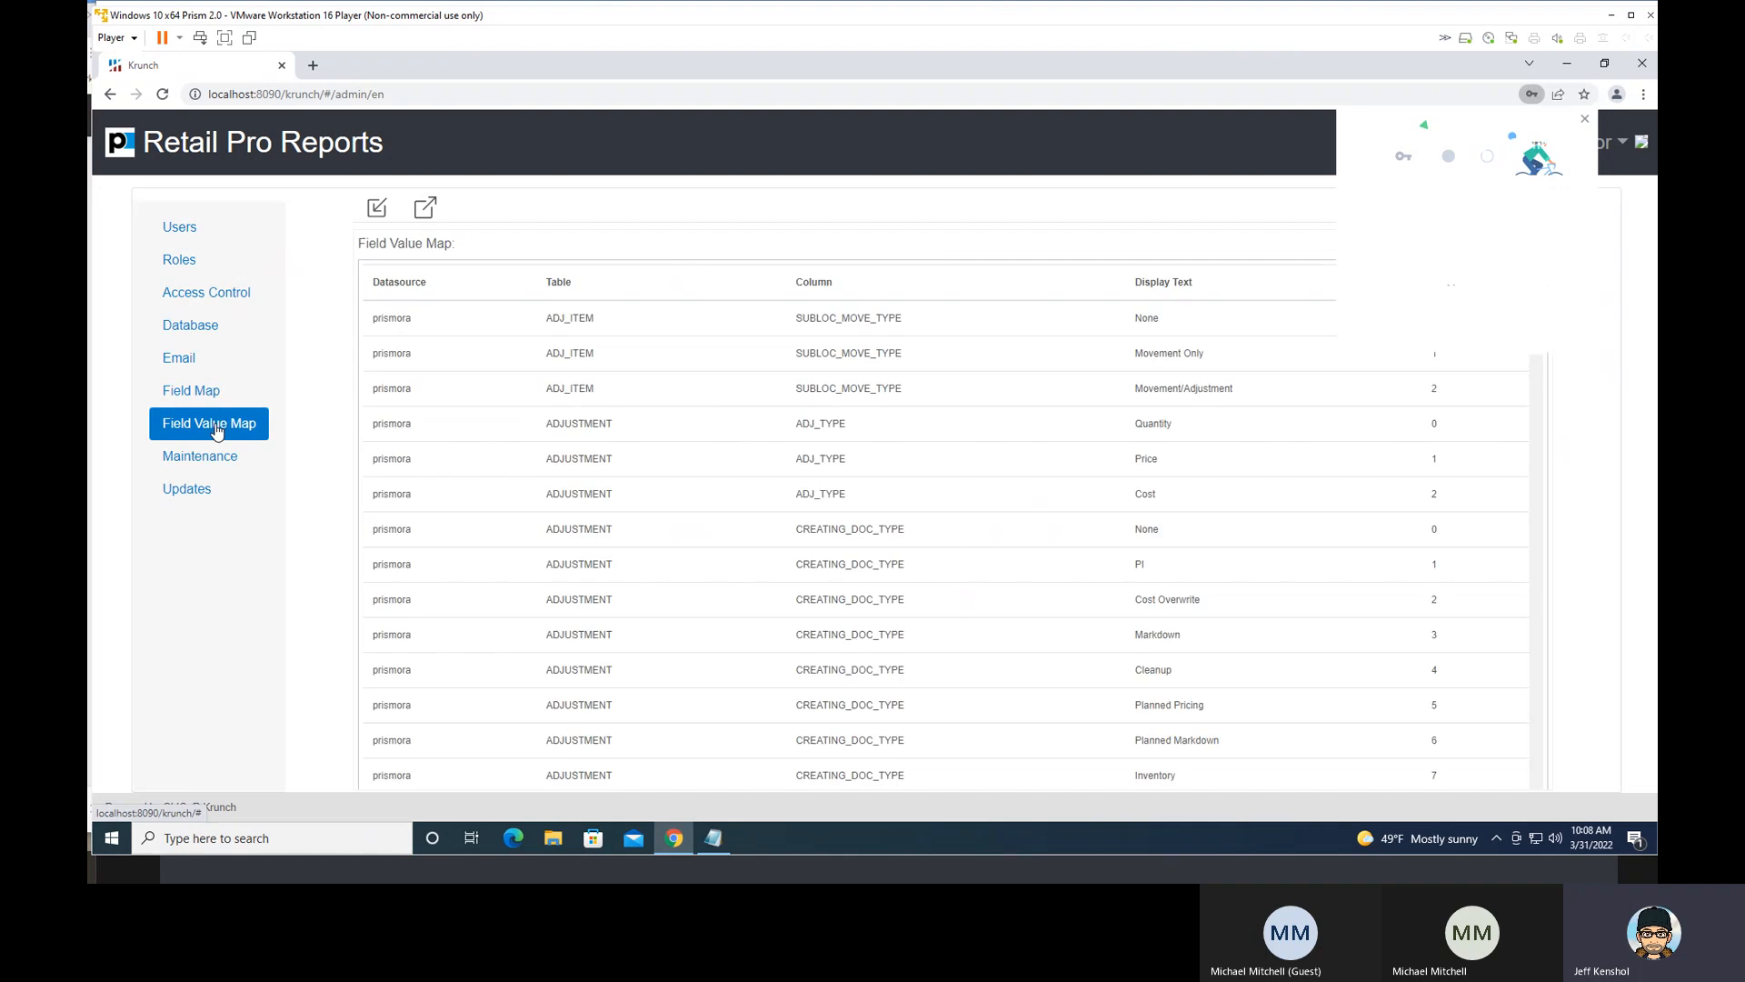
click(218, 462)
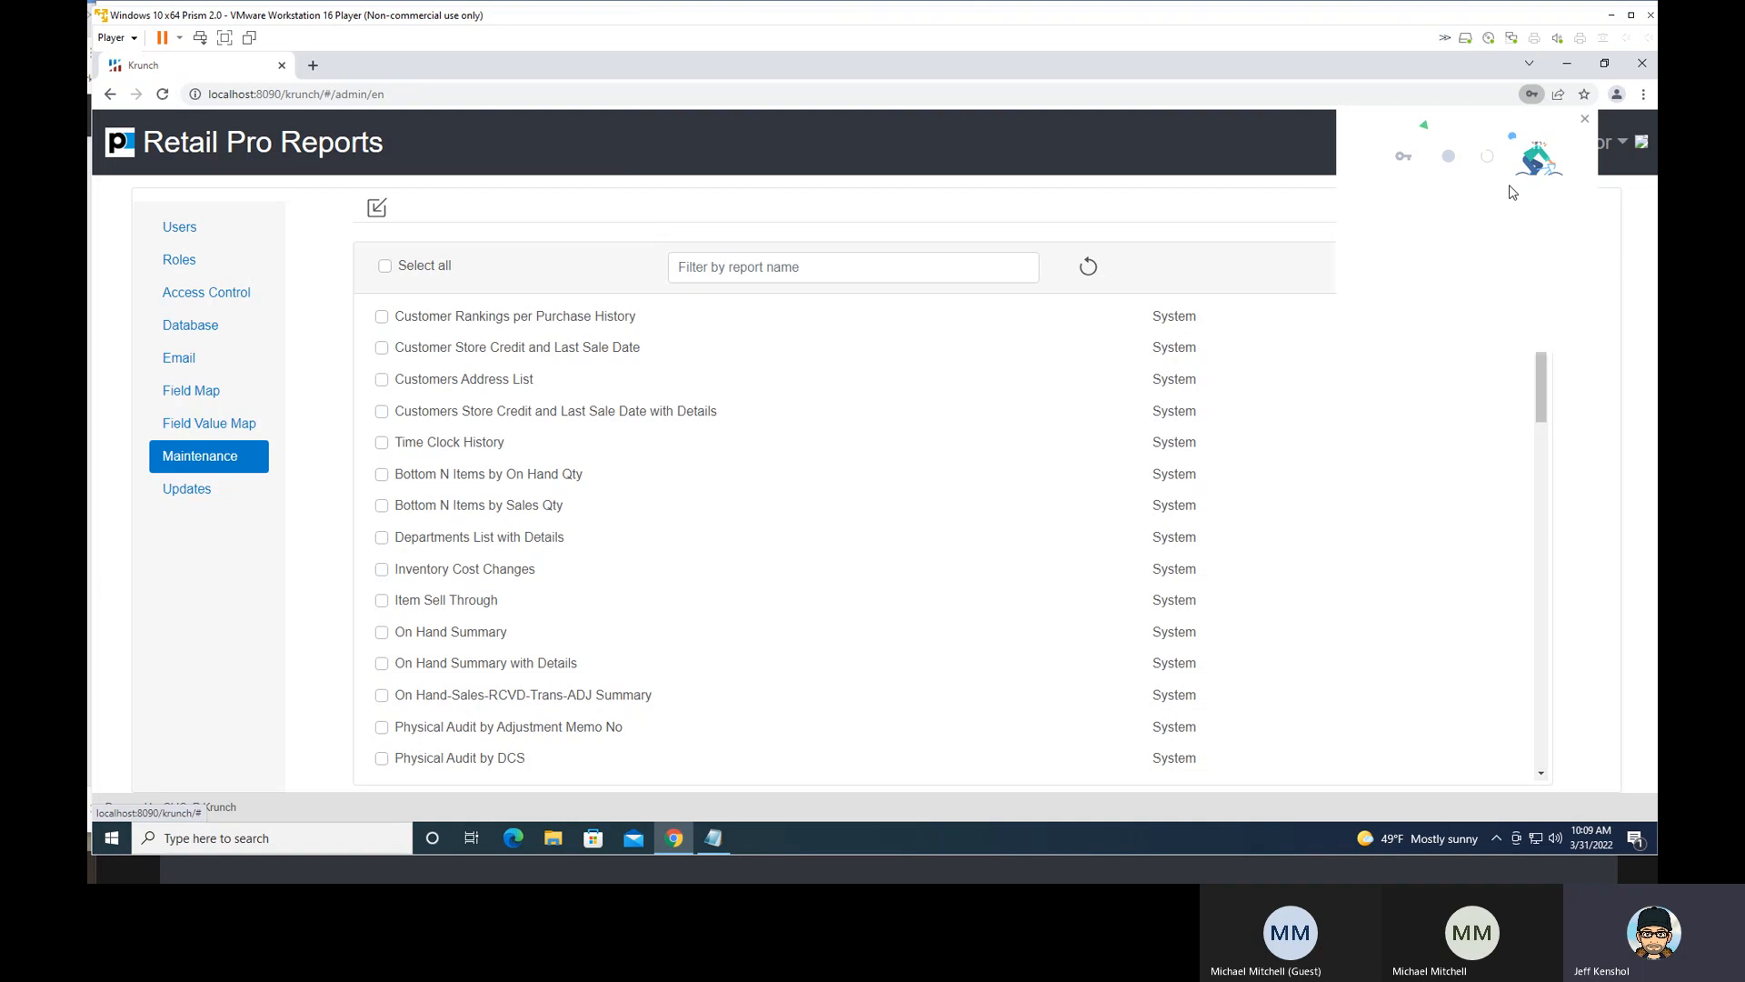
- Dismiss the browser's password prompt, sign out of the Administrator account and sign back in as the regular BHDuser
click(1585, 118)
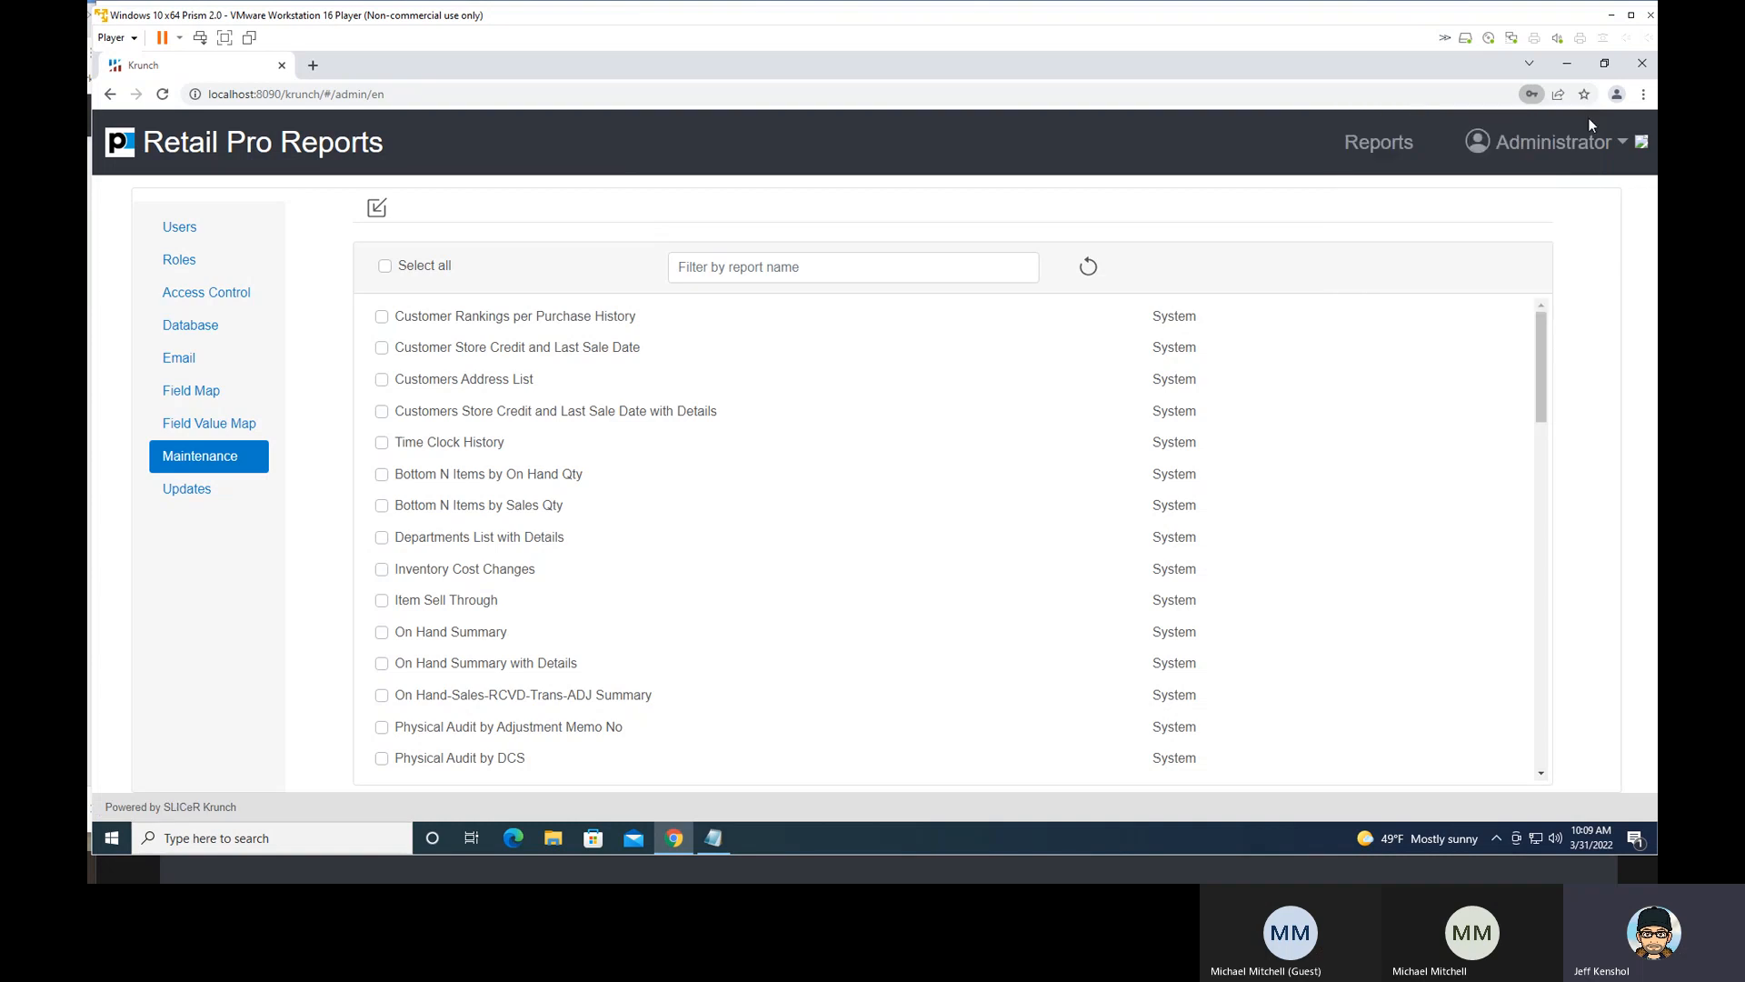
click(1551, 153)
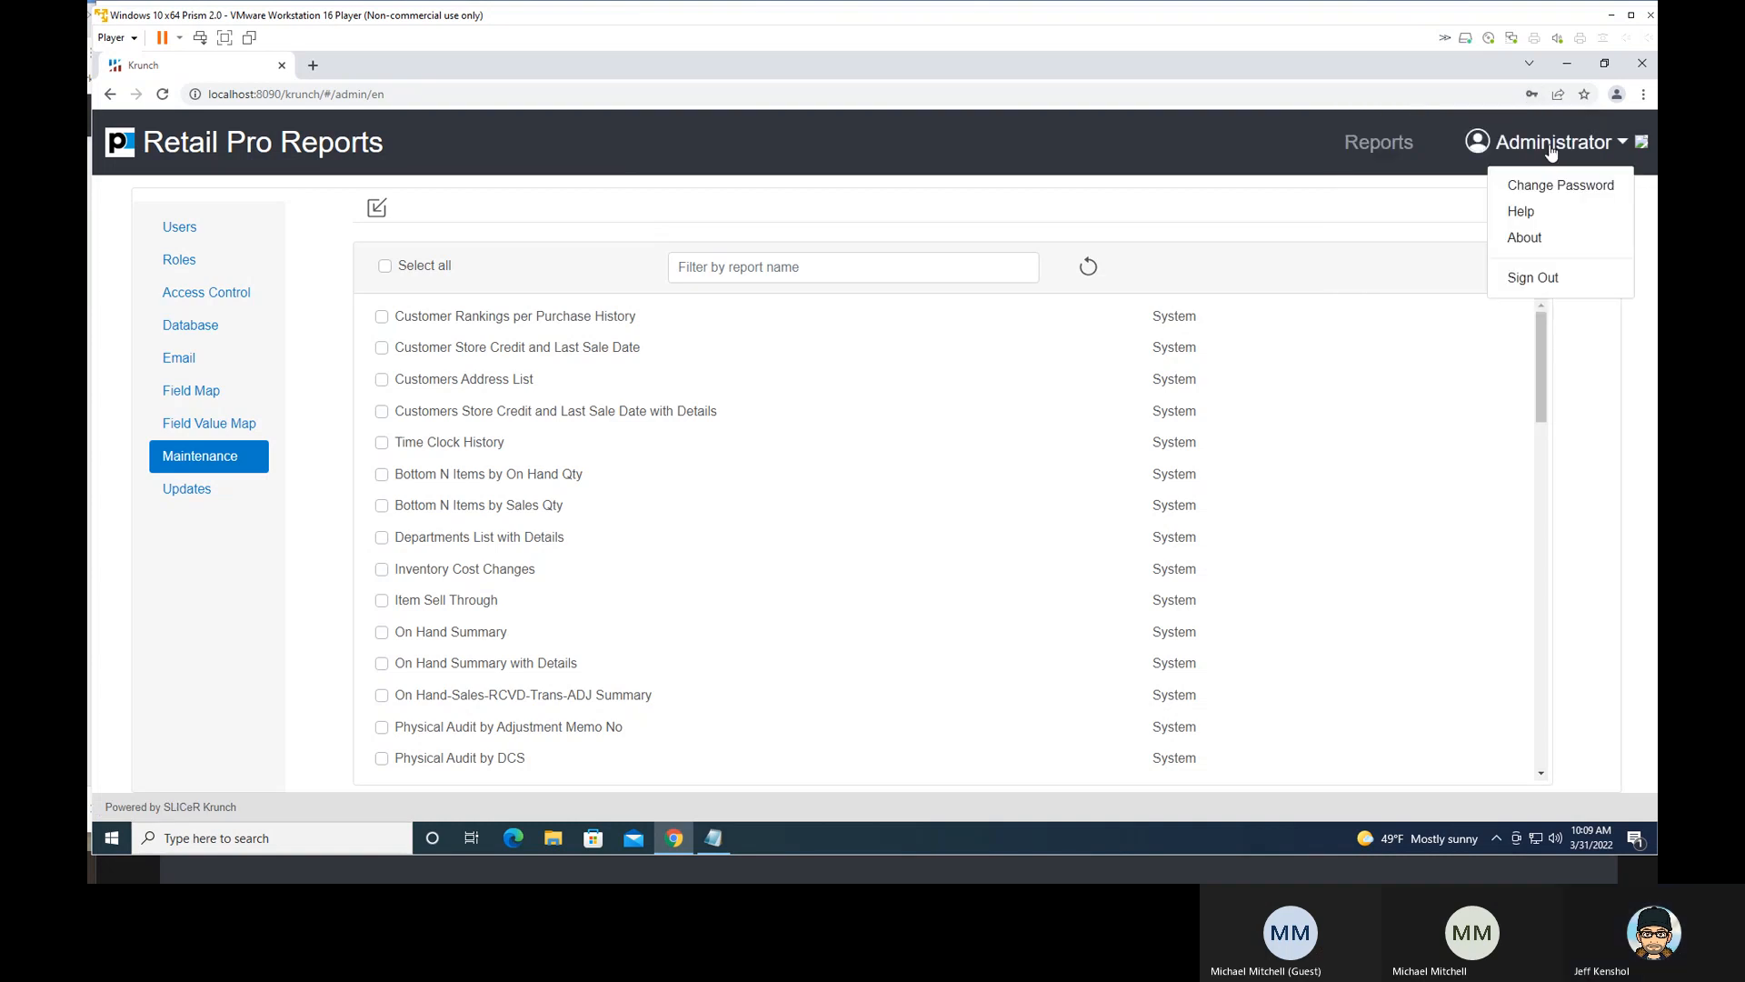
click(1536, 281)
click(1050, 498)
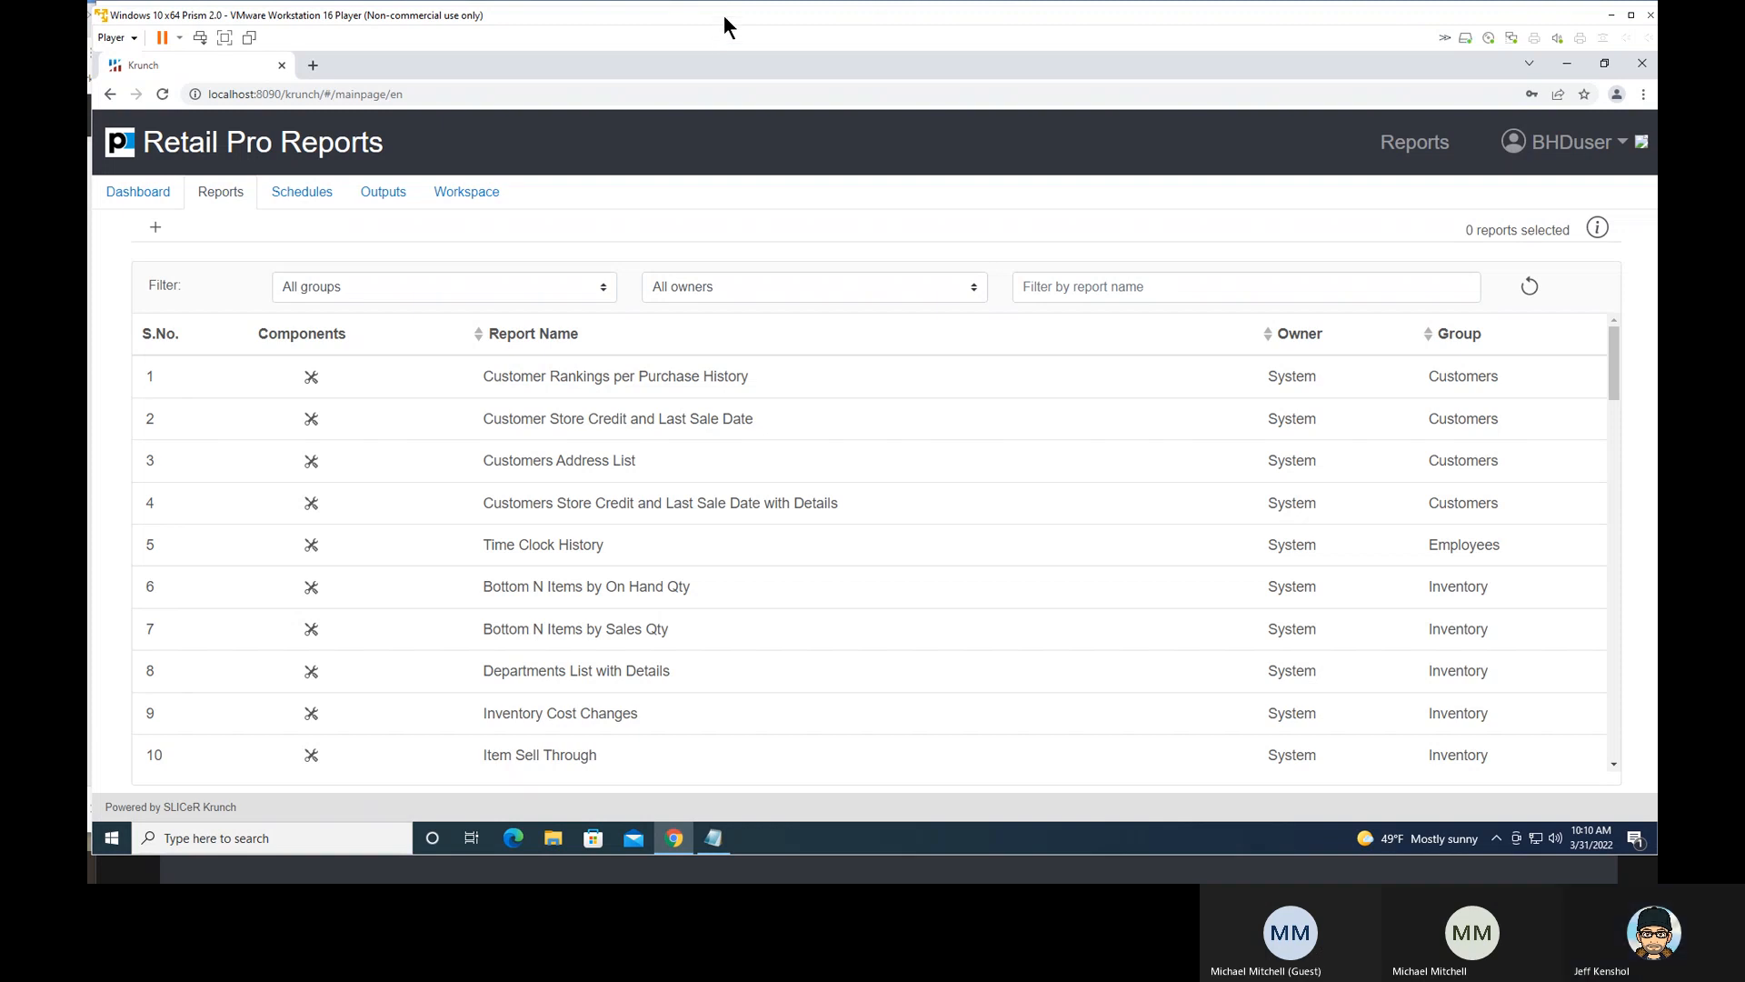
- Move the virtual machine window aside and view the Other Reports list in the older Krunch version
drag(724, 18, 1656, 28)
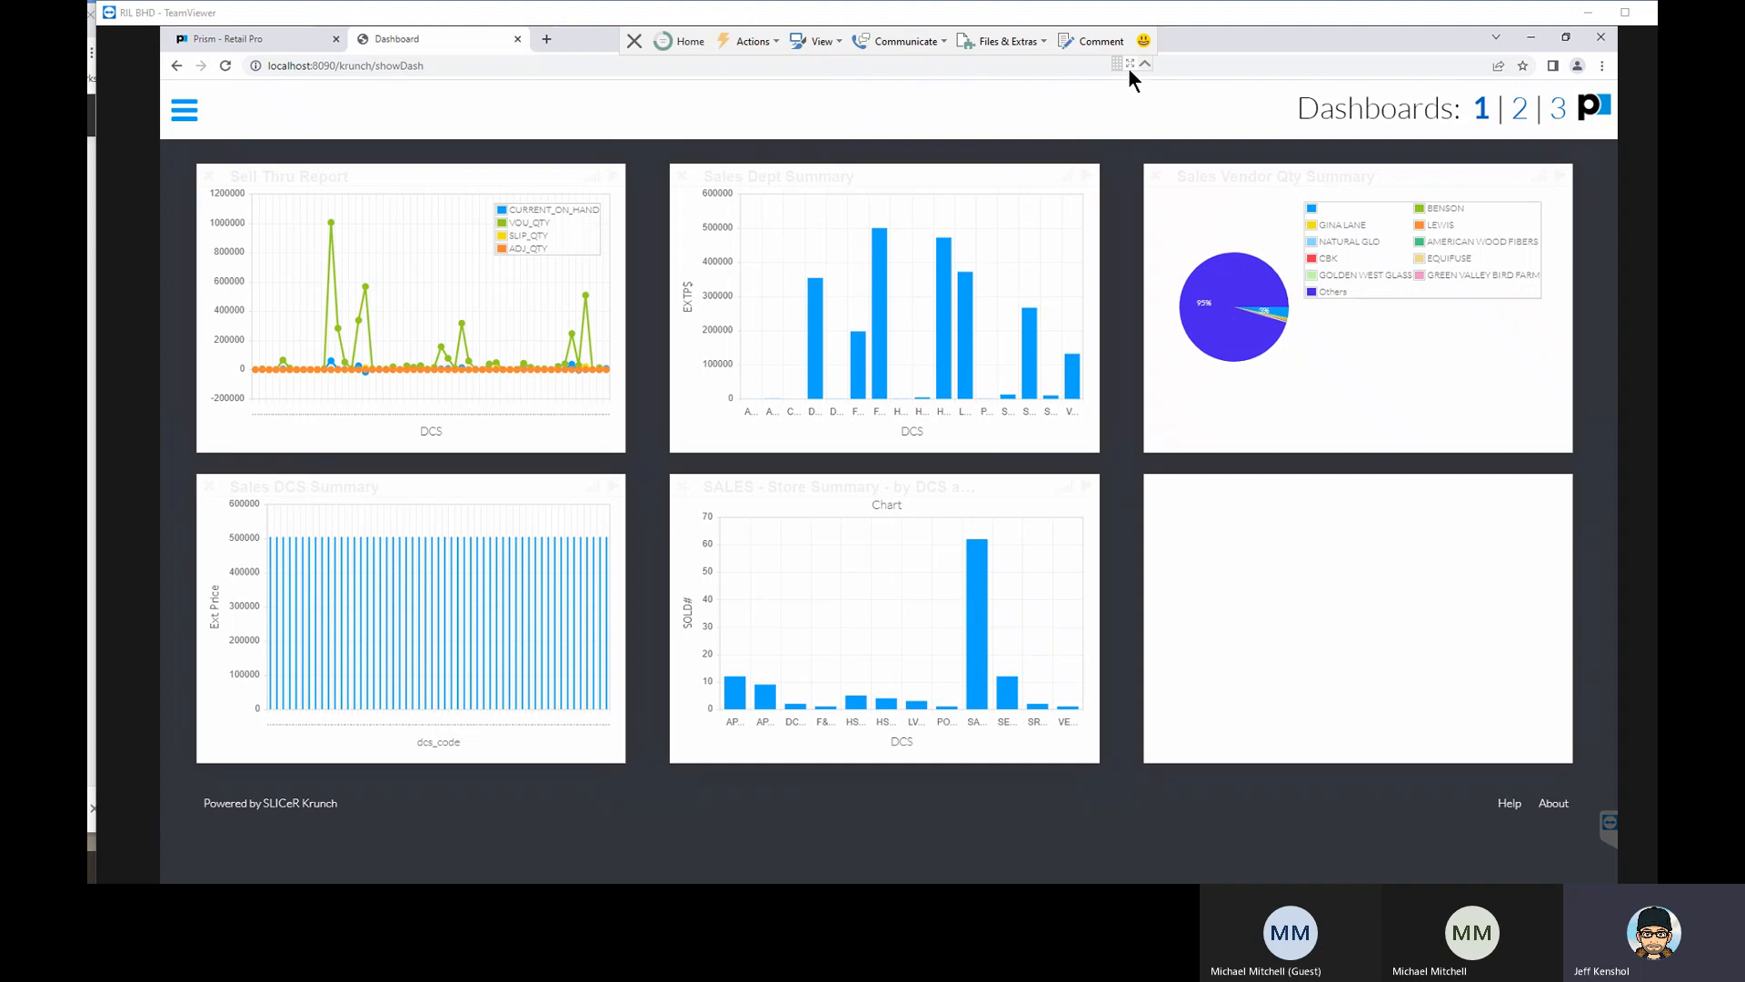
click(197, 113)
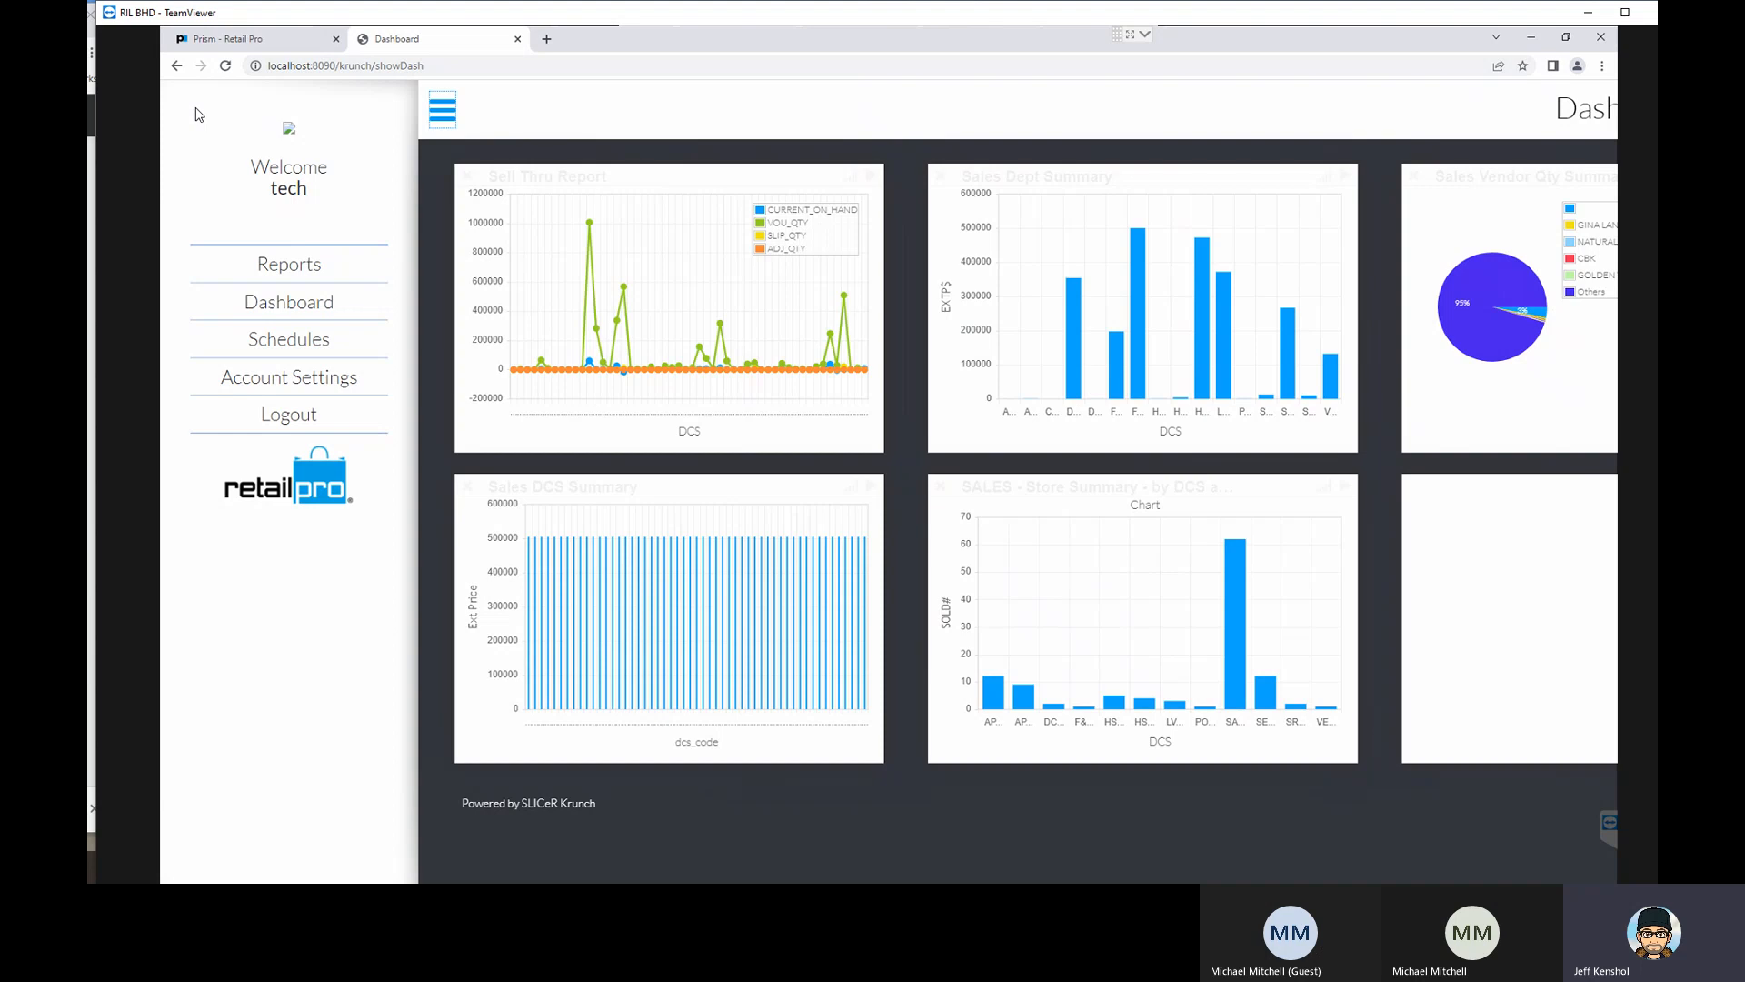
click(276, 265)
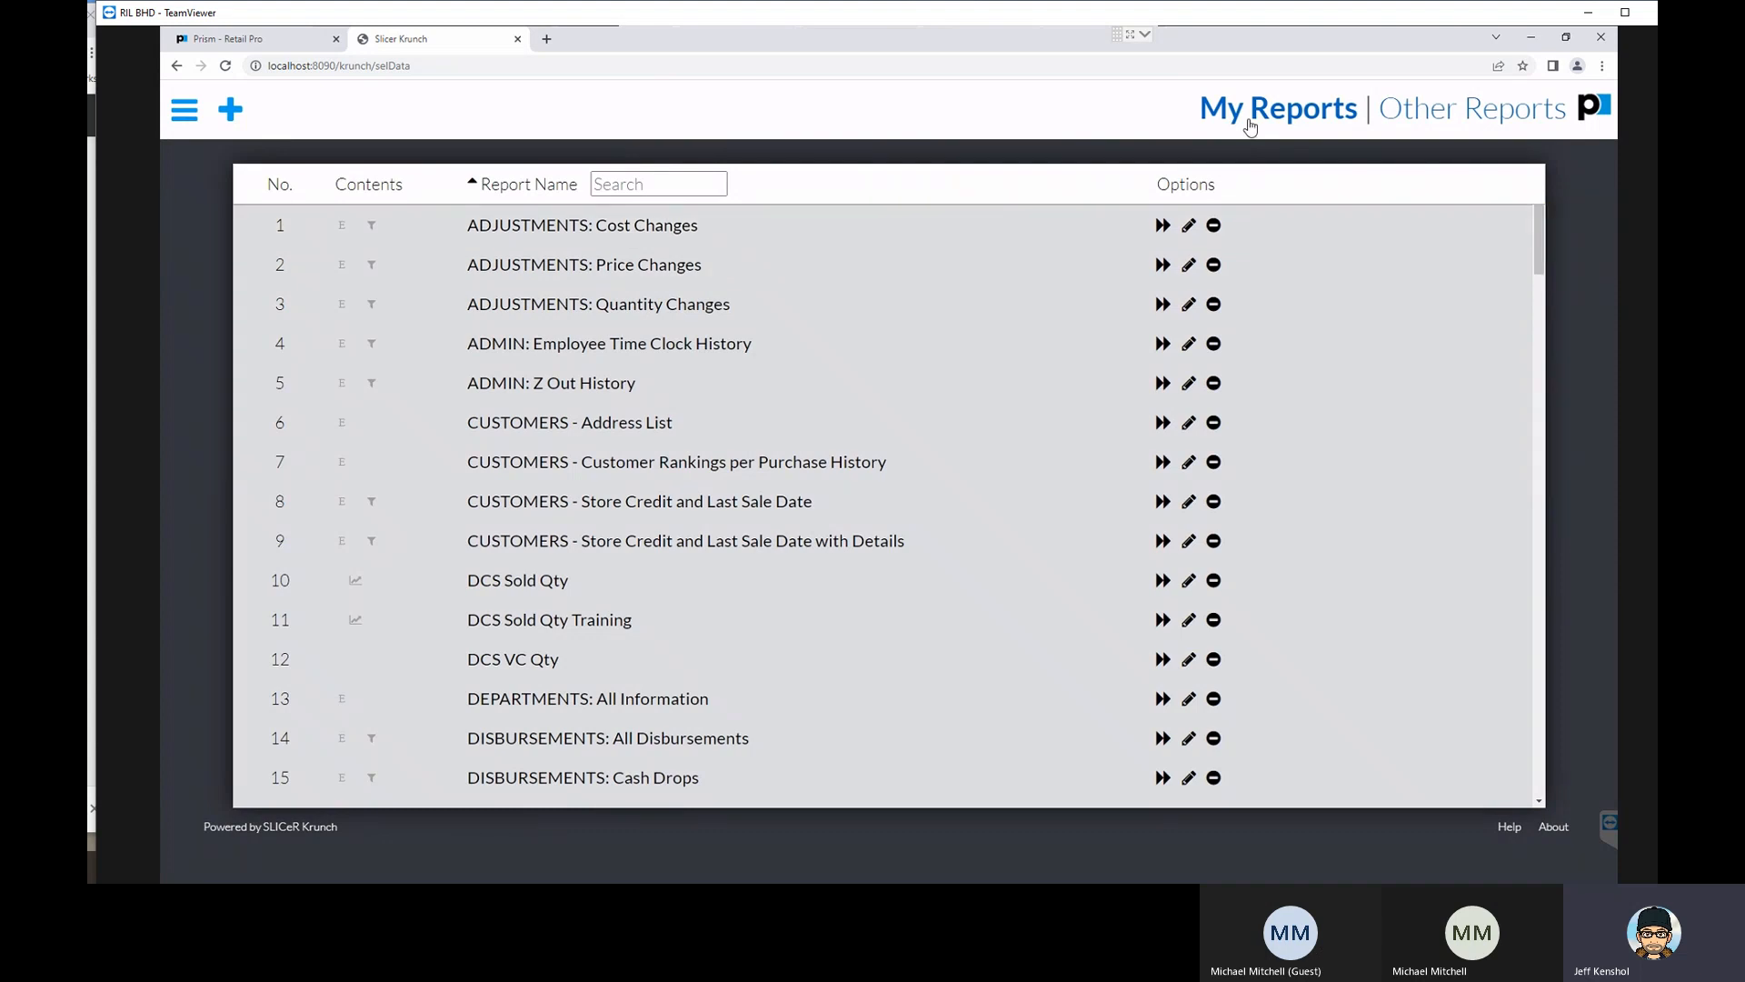
click(1408, 120)
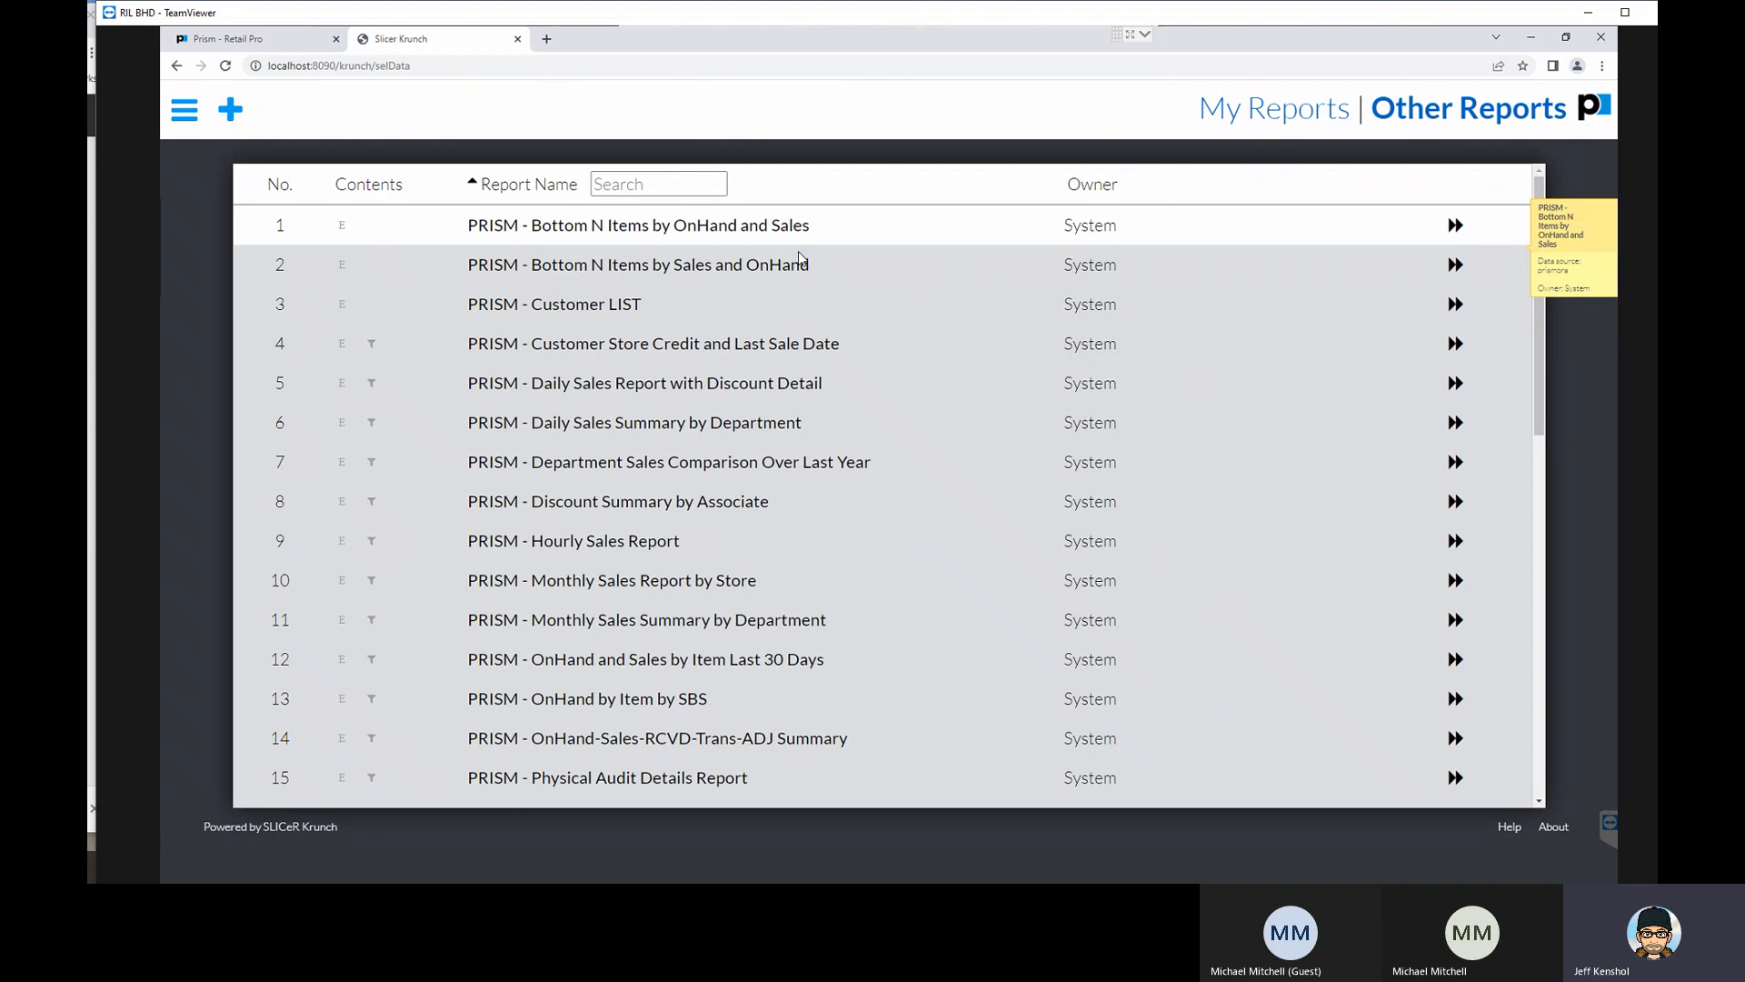
- Review the reports available in the Other Reports and My Reports lists
scroll(778, 334, down, 4)
scroll(778, 334, down, 6)
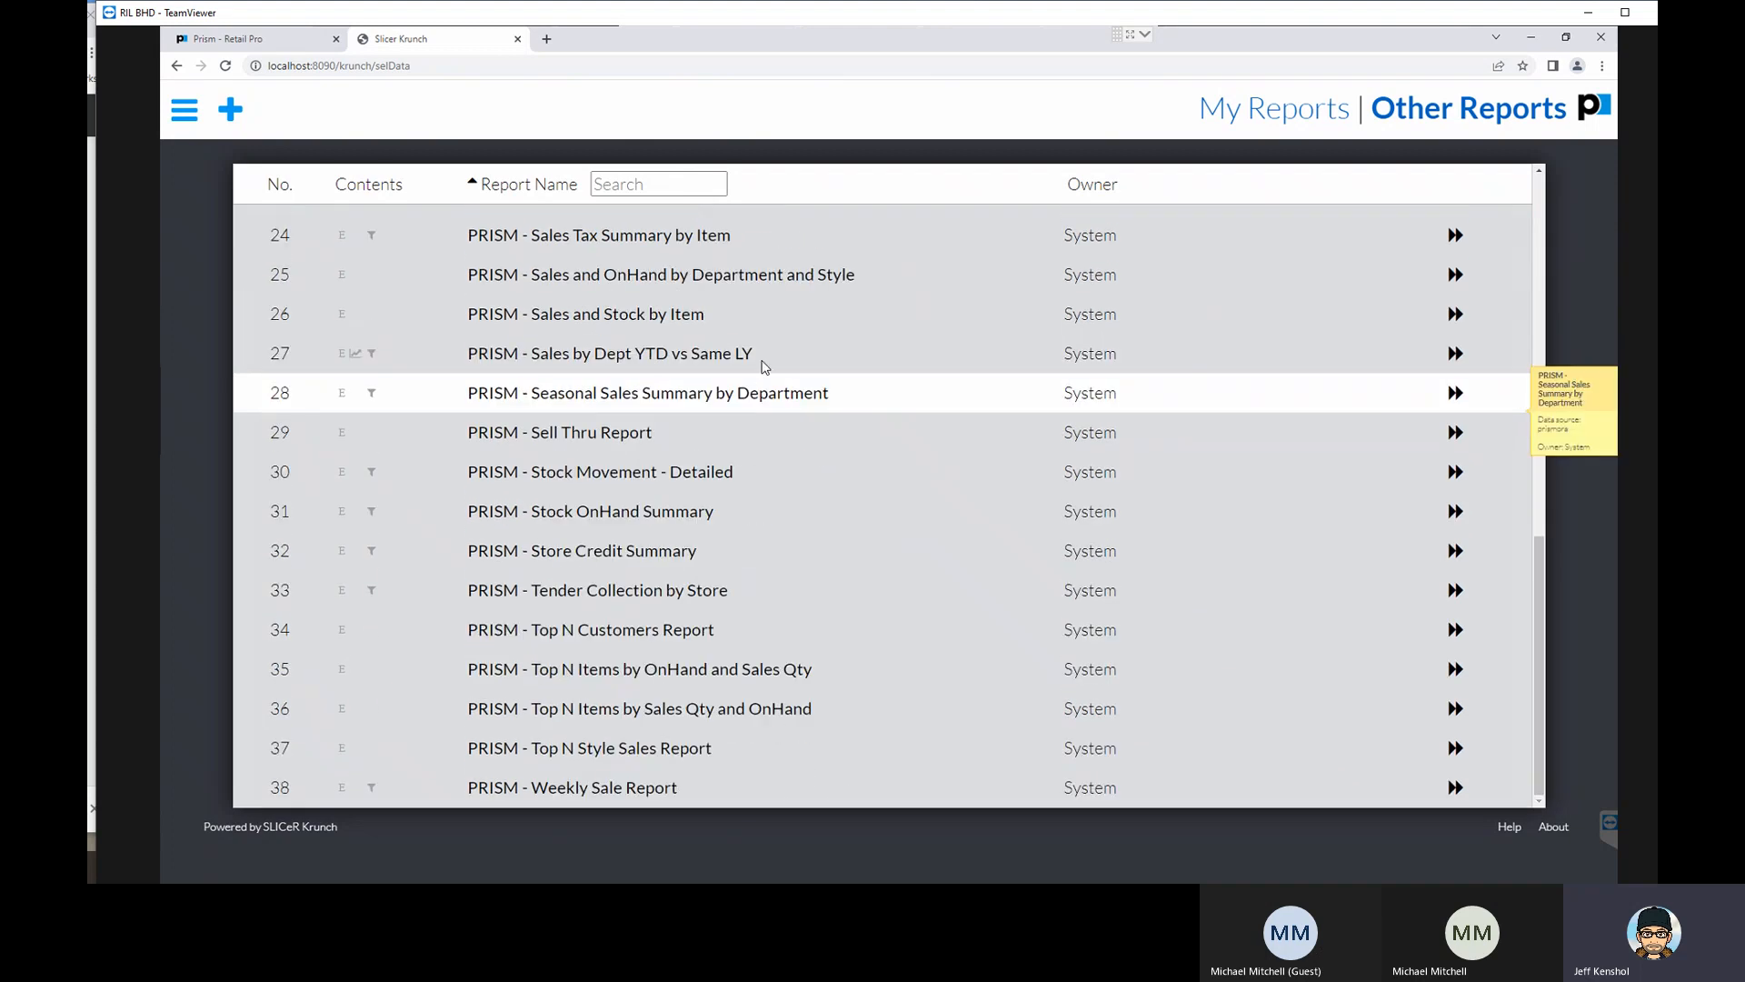
scroll(765, 367, up, 10)
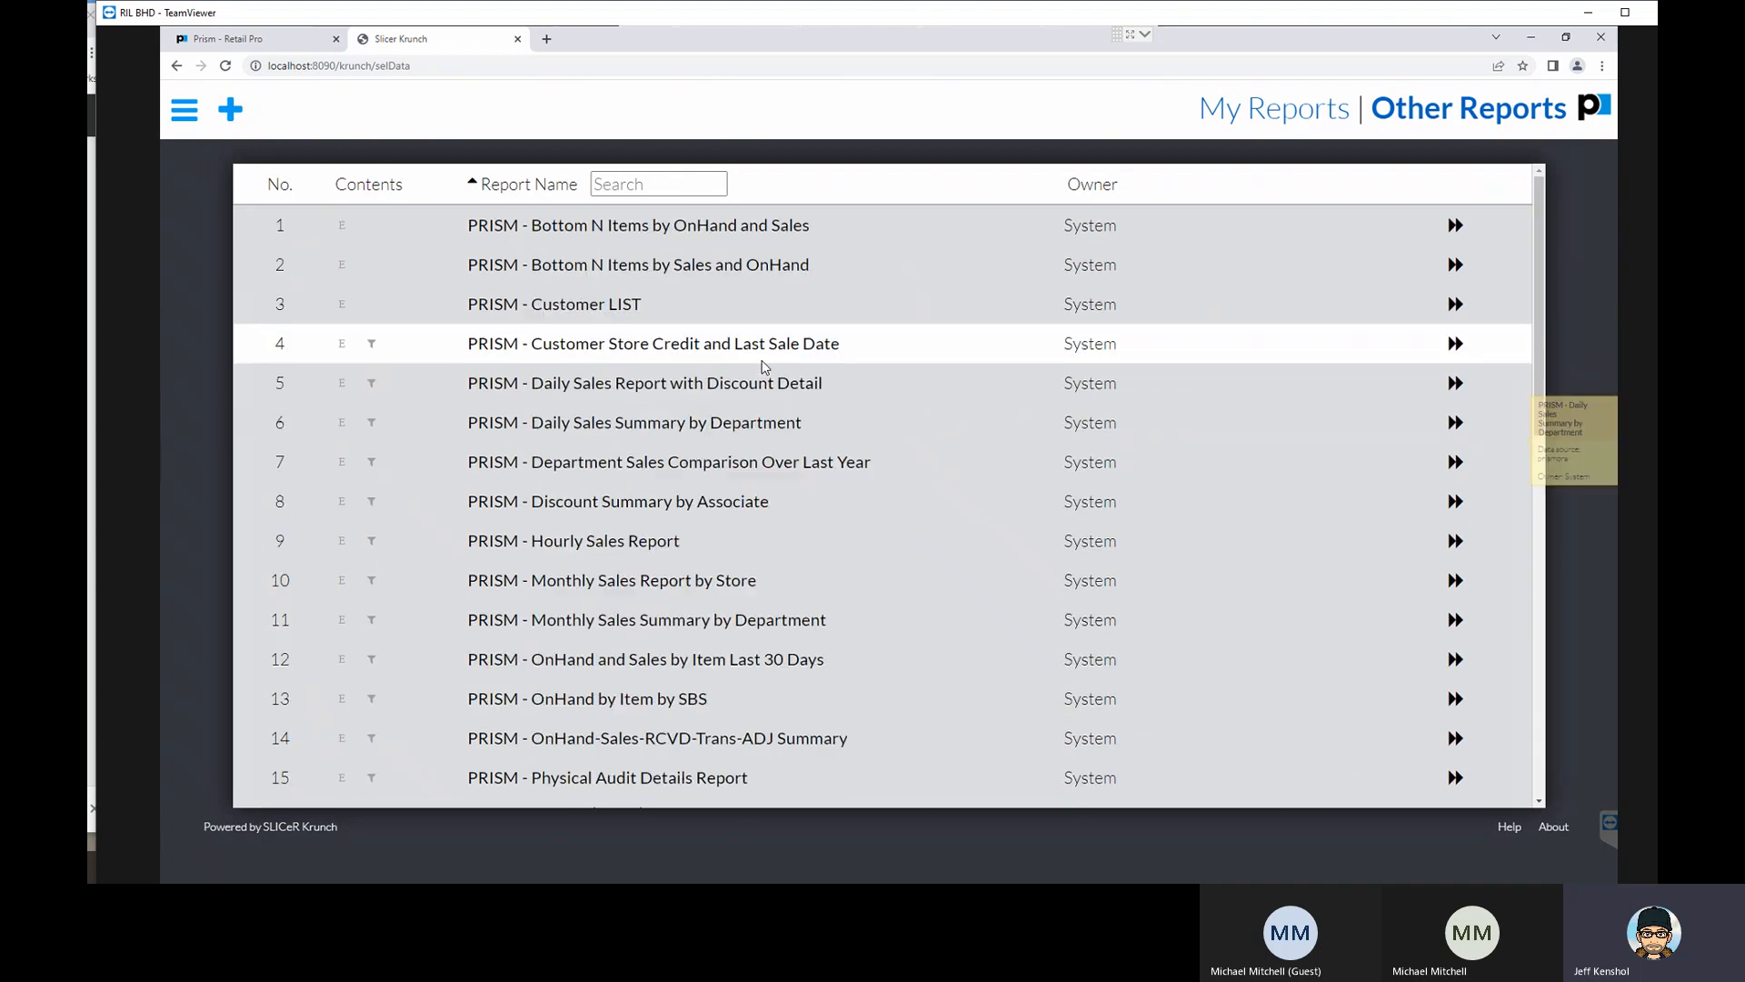
click(1228, 114)
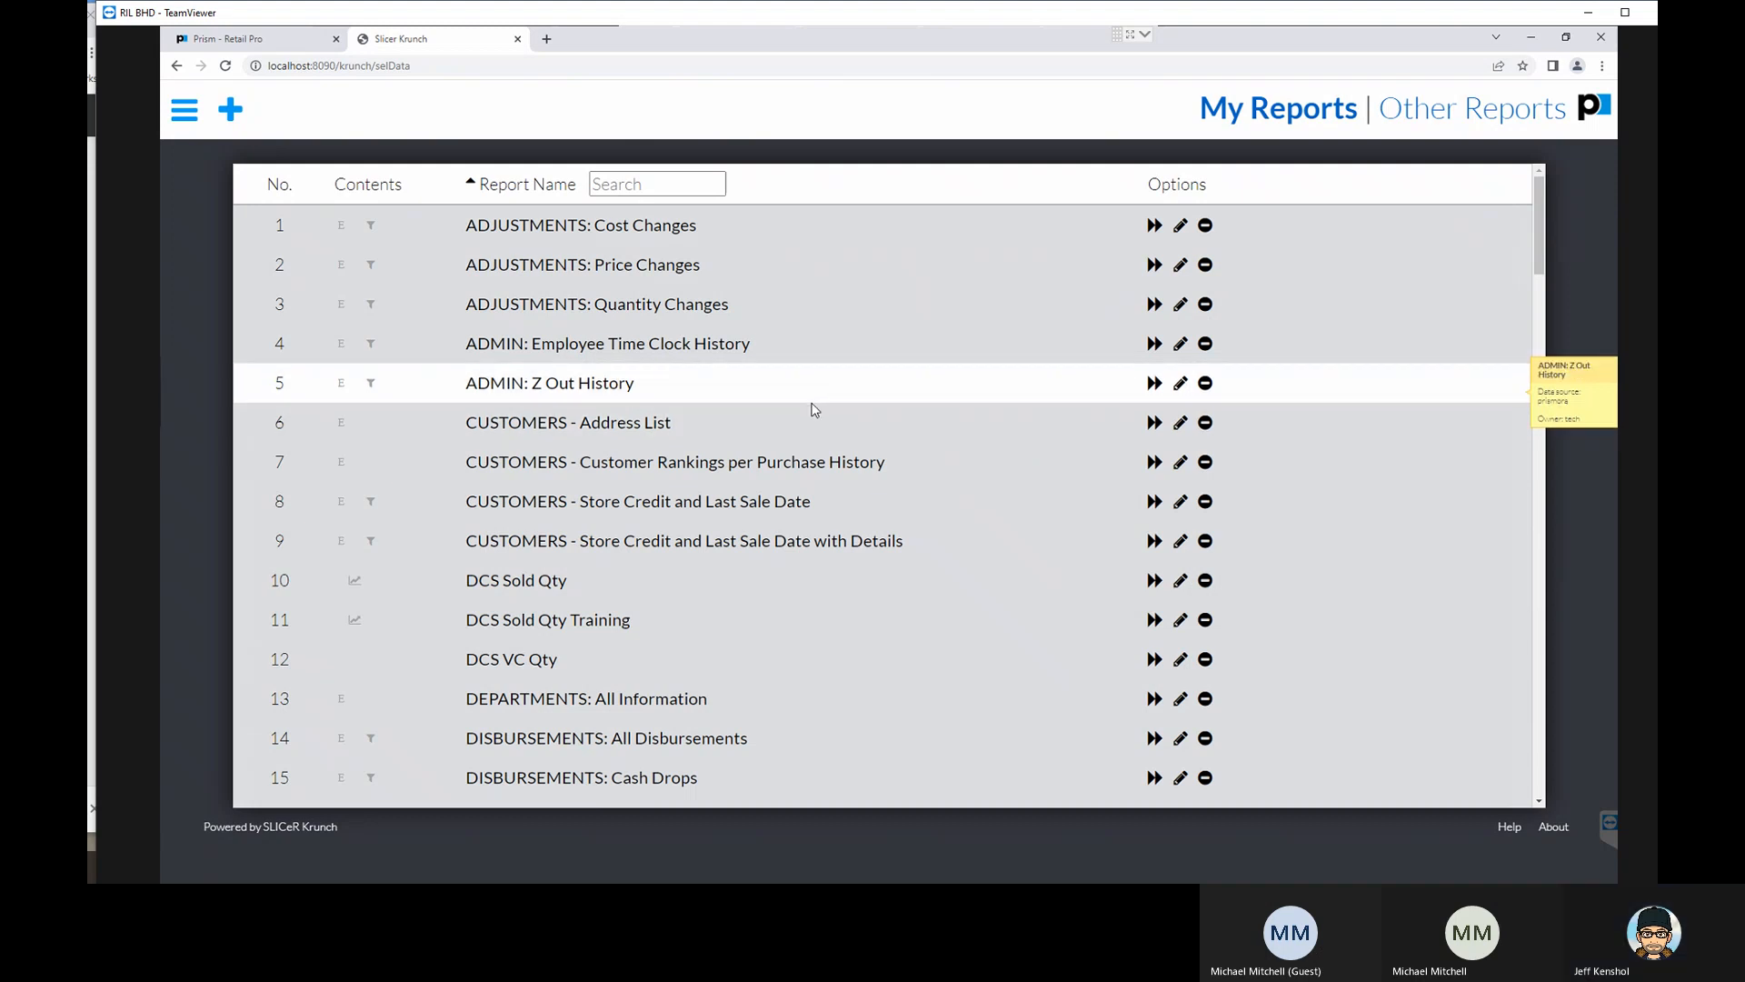
scroll(815, 410, down, 10)
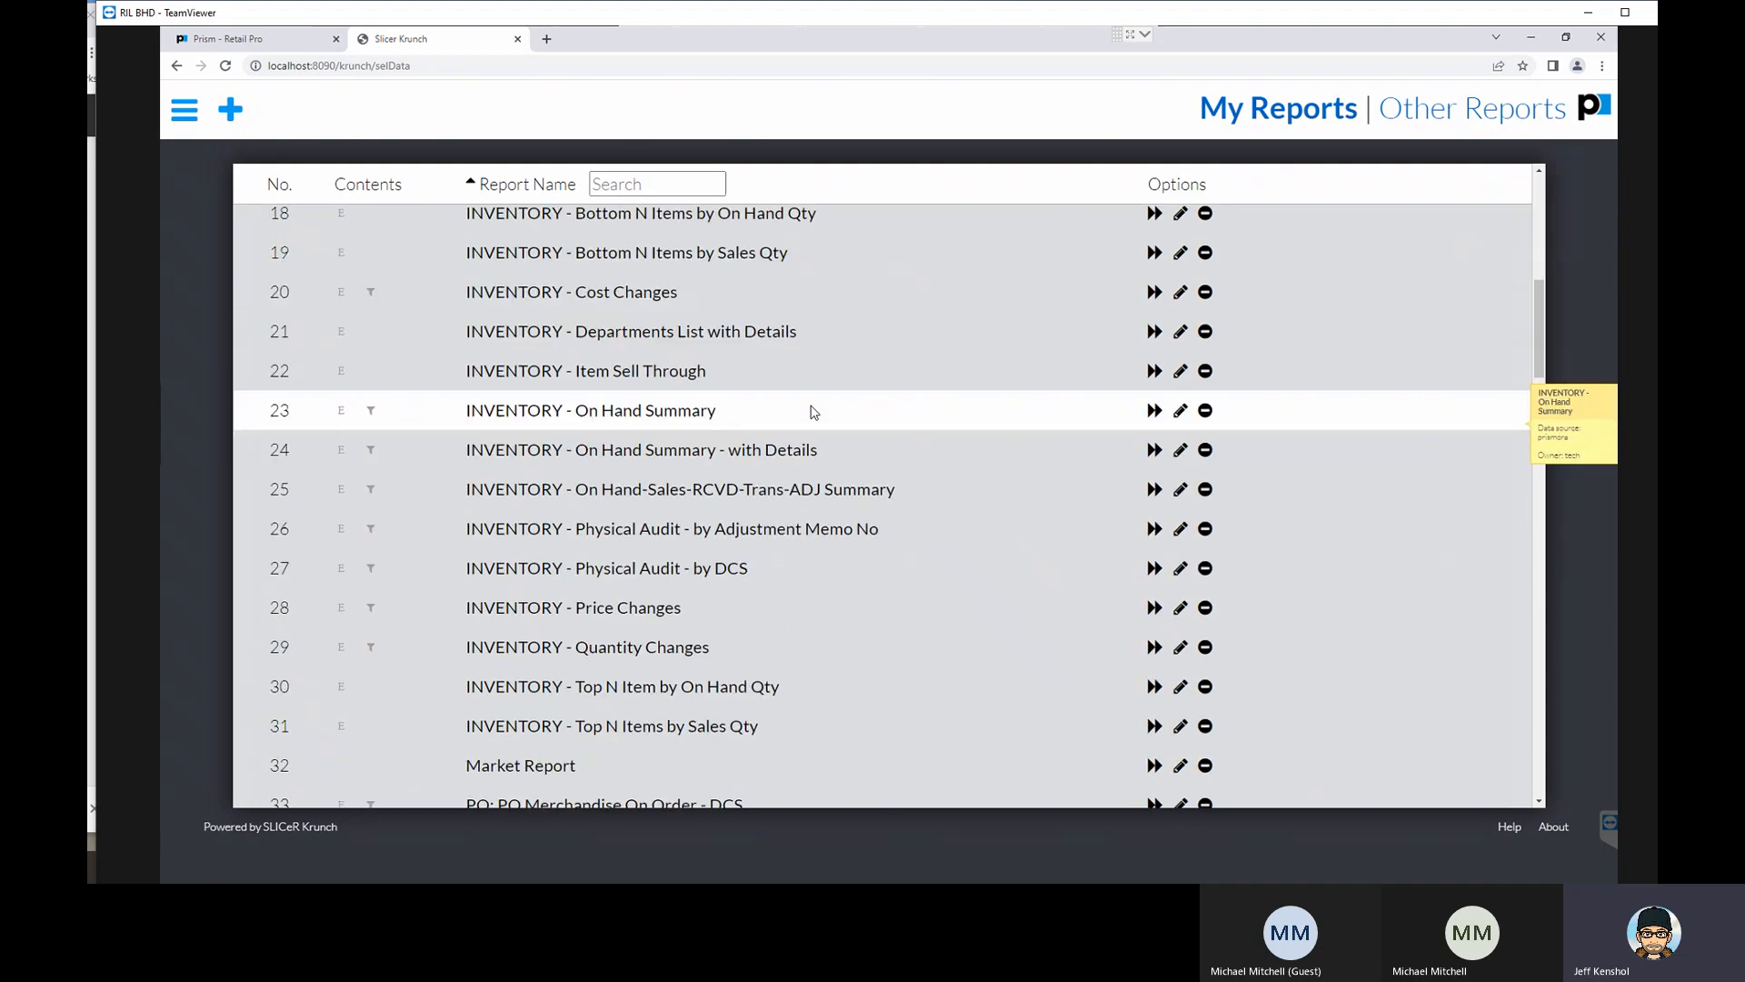
scroll(811, 411, down, 8)
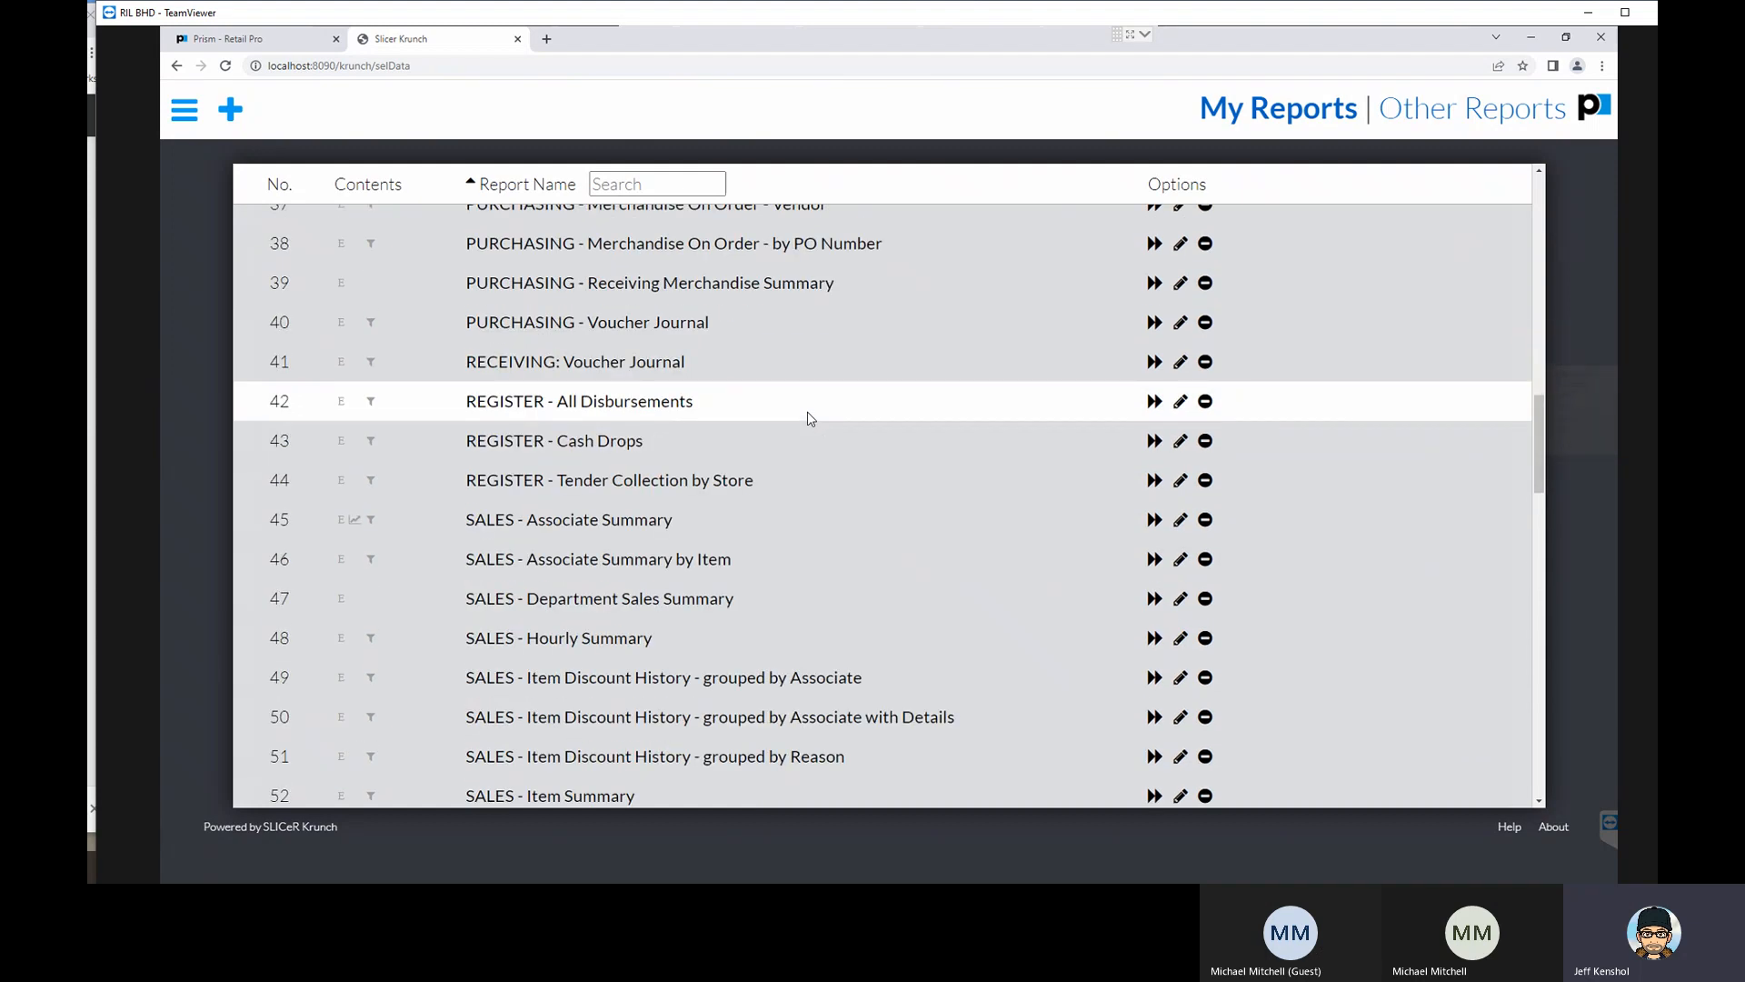
scroll(797, 434, down, 6)
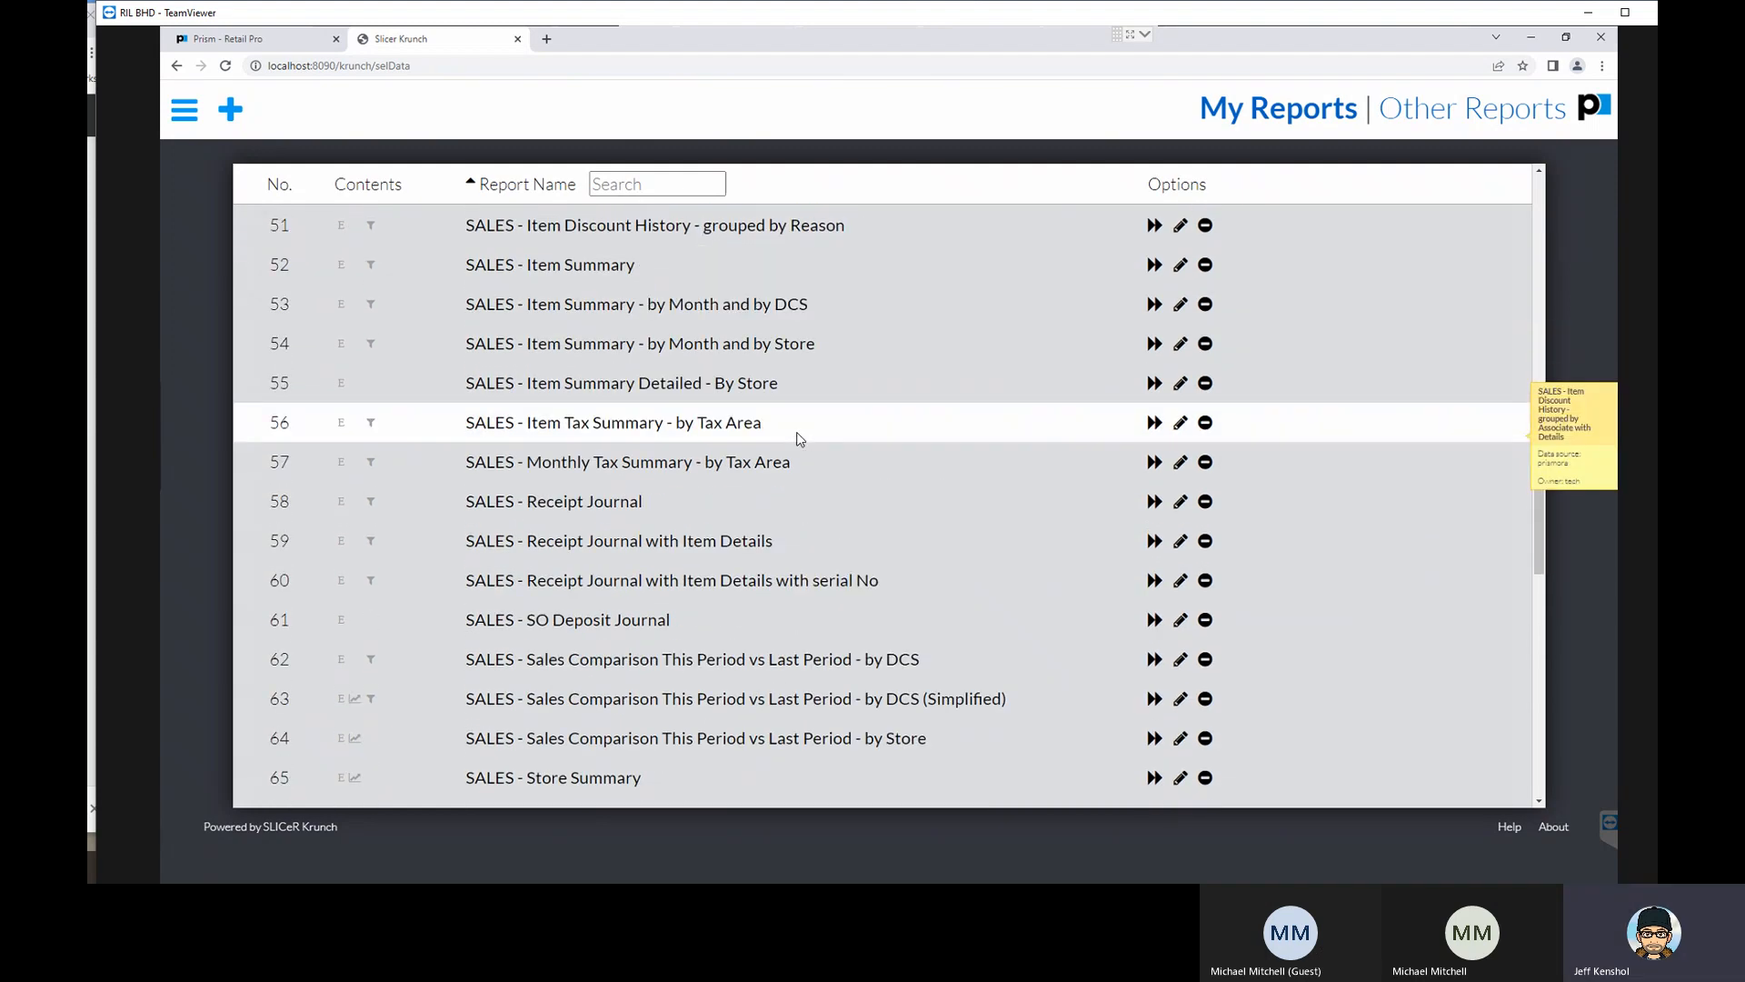
scroll(798, 444, down, 3)
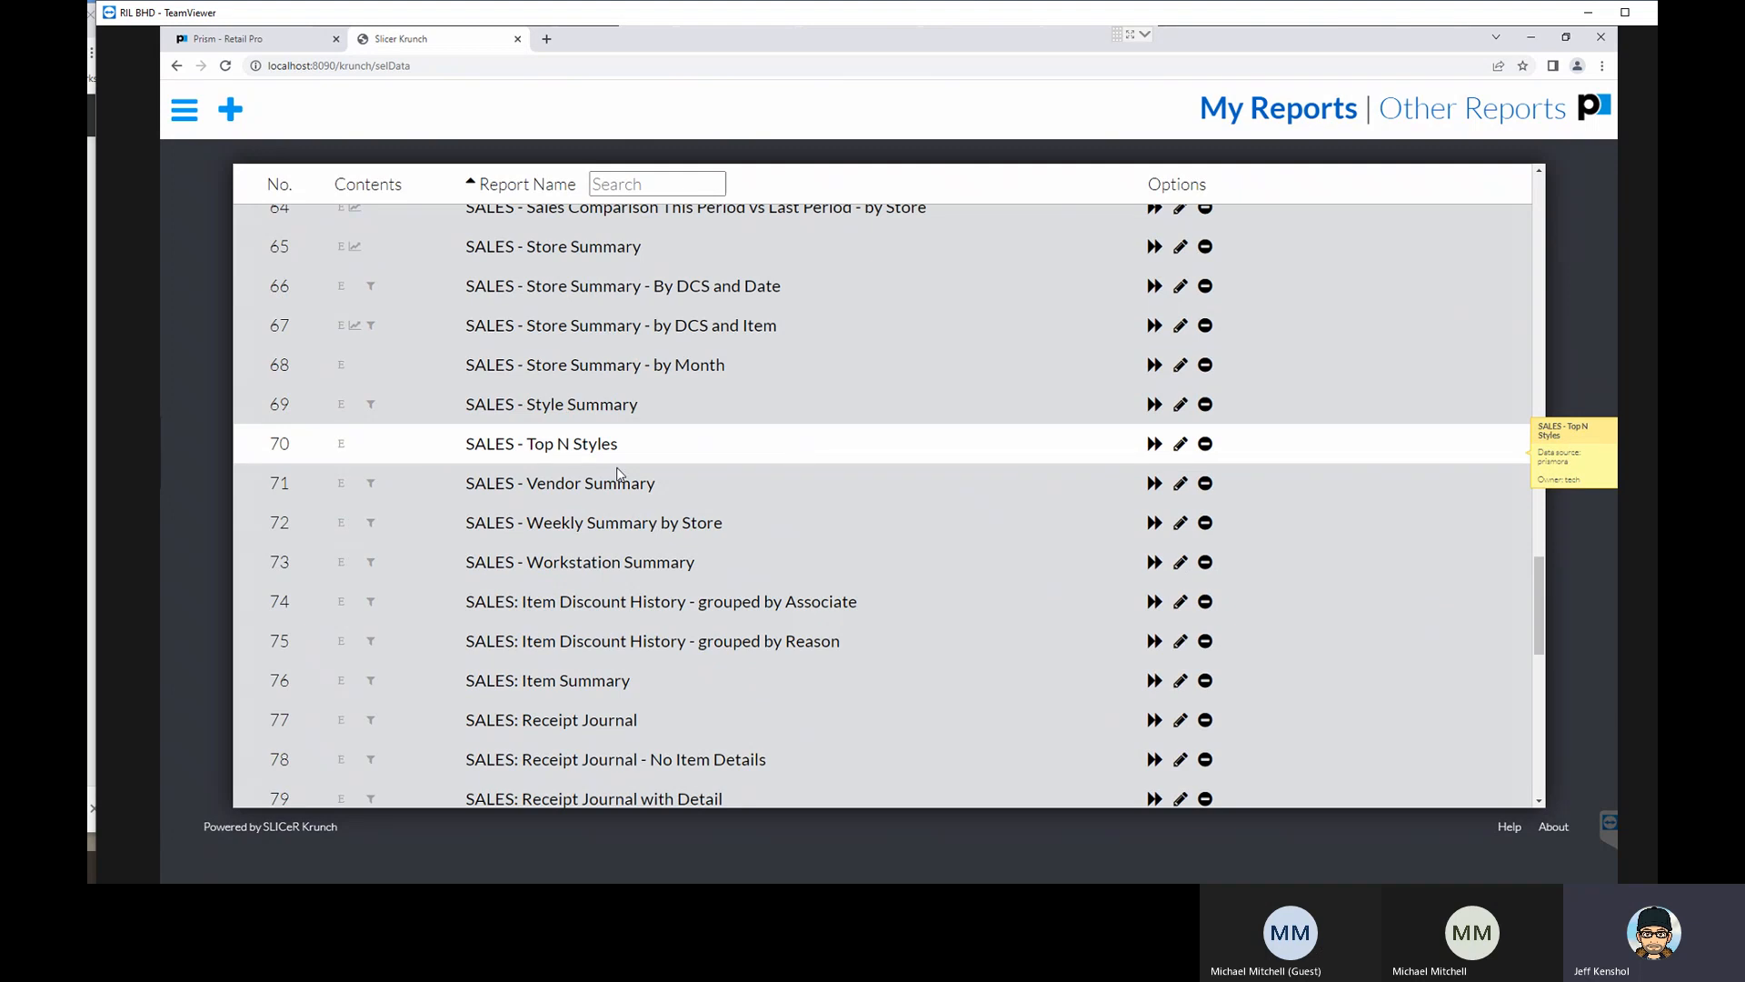
- Run the SALES - Vendor Summary report from My Reports and expand the Subsidiary 001 group into its vendor rows
click(565, 485)
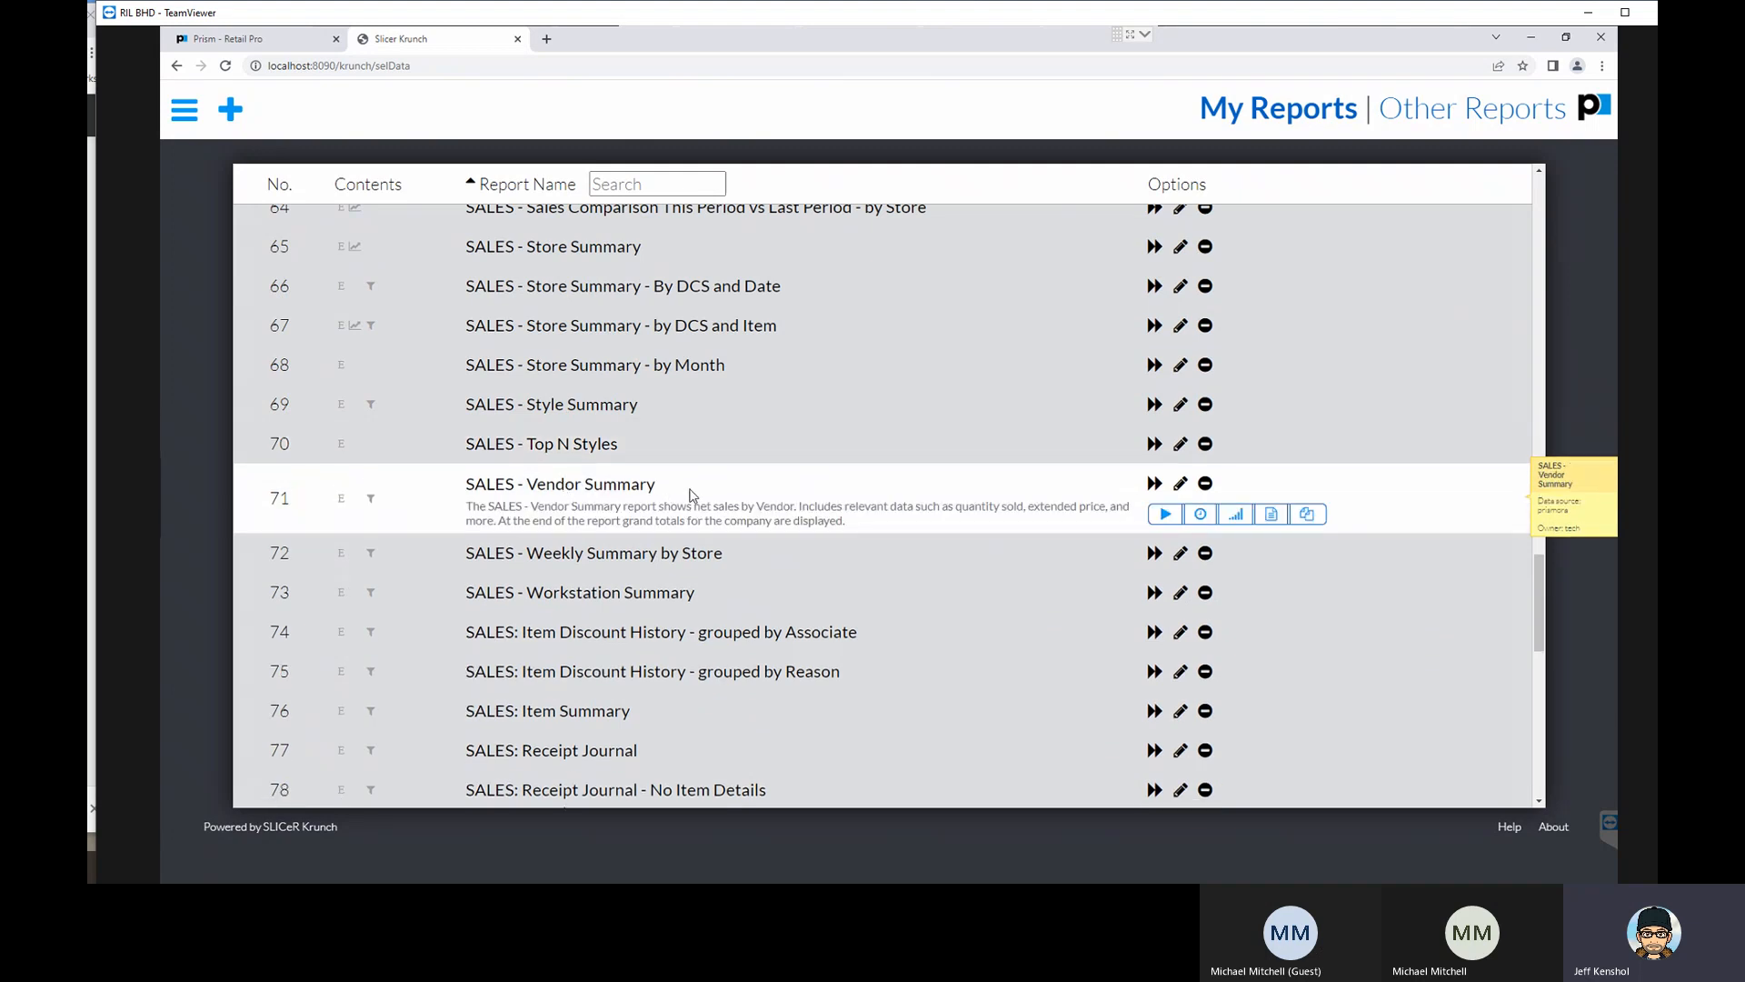
click(1154, 483)
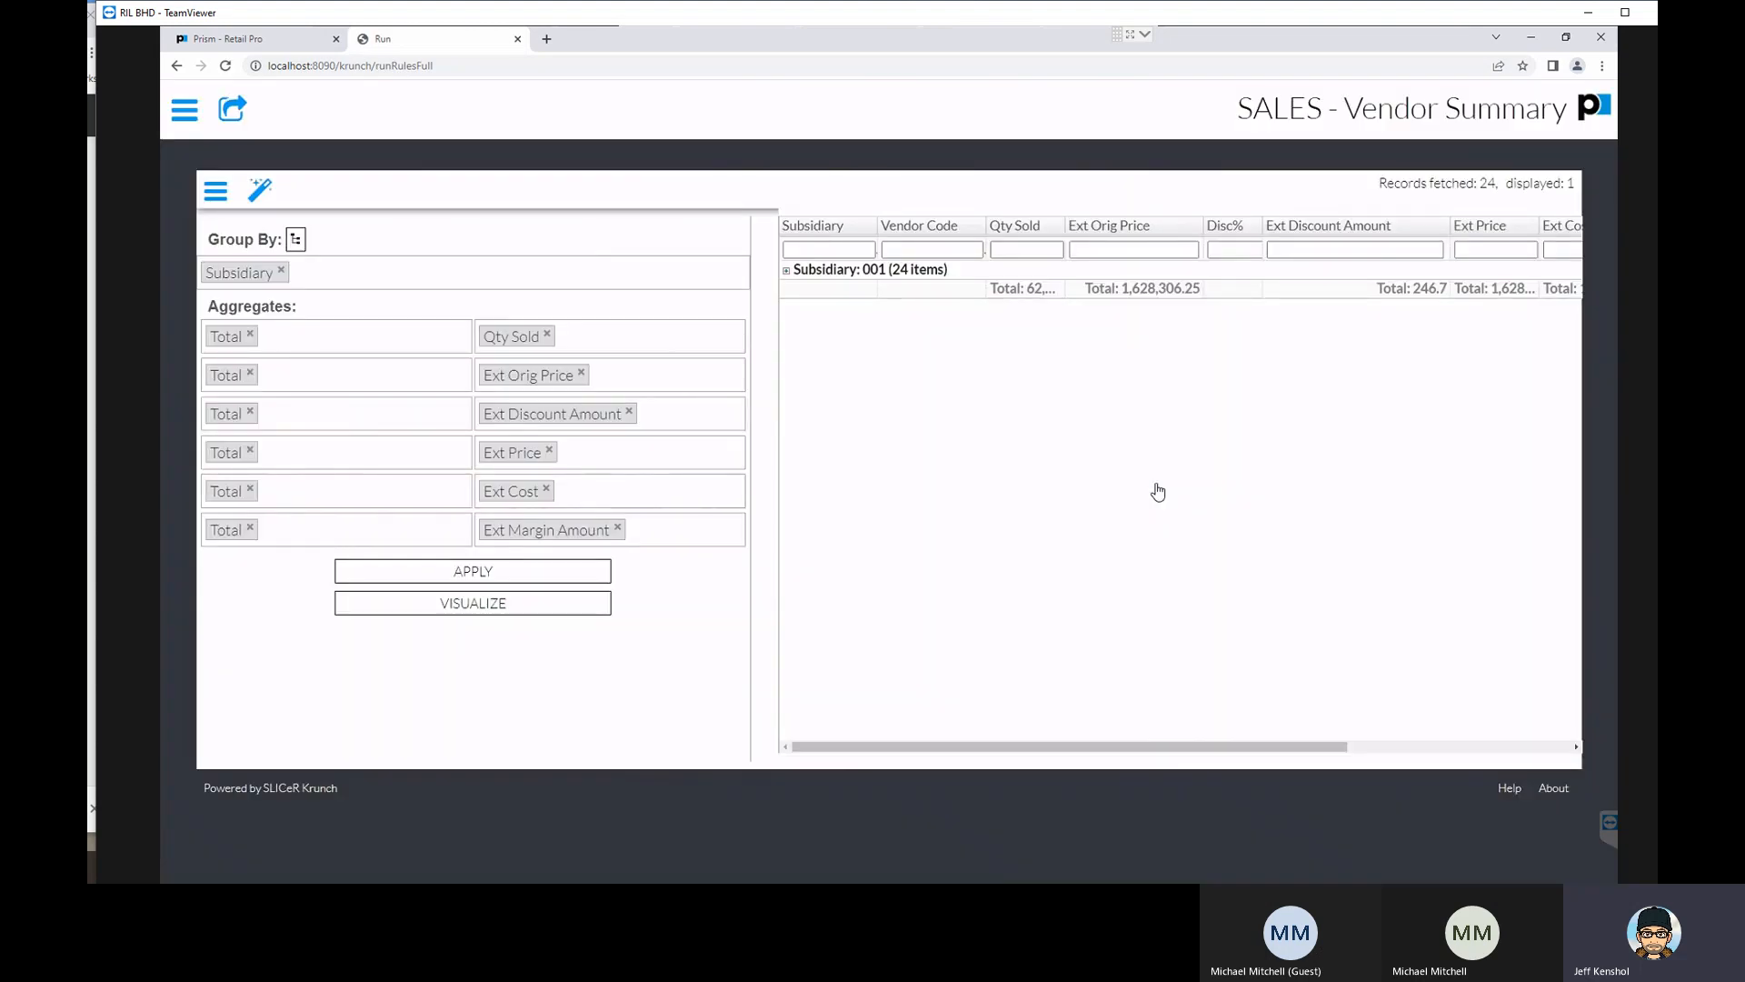
click(786, 270)
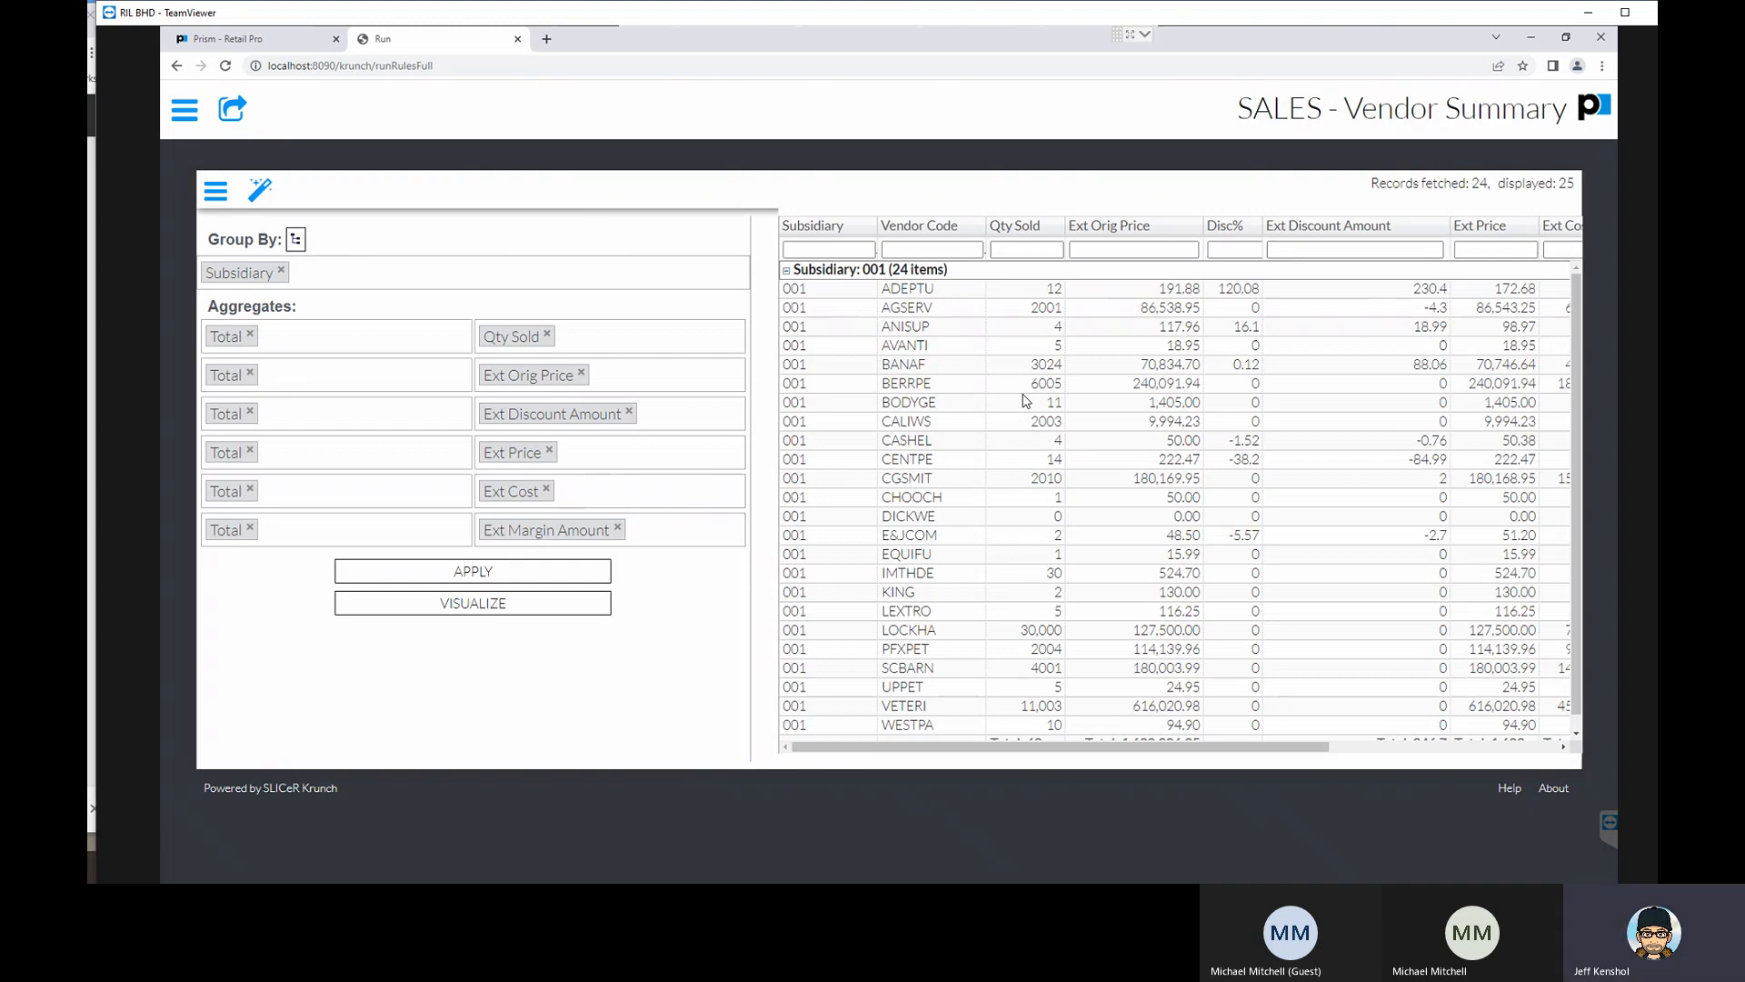
- Collapse and expand the Subsidiary 001 group several times, leaving its vendor rows shown
click(790, 273)
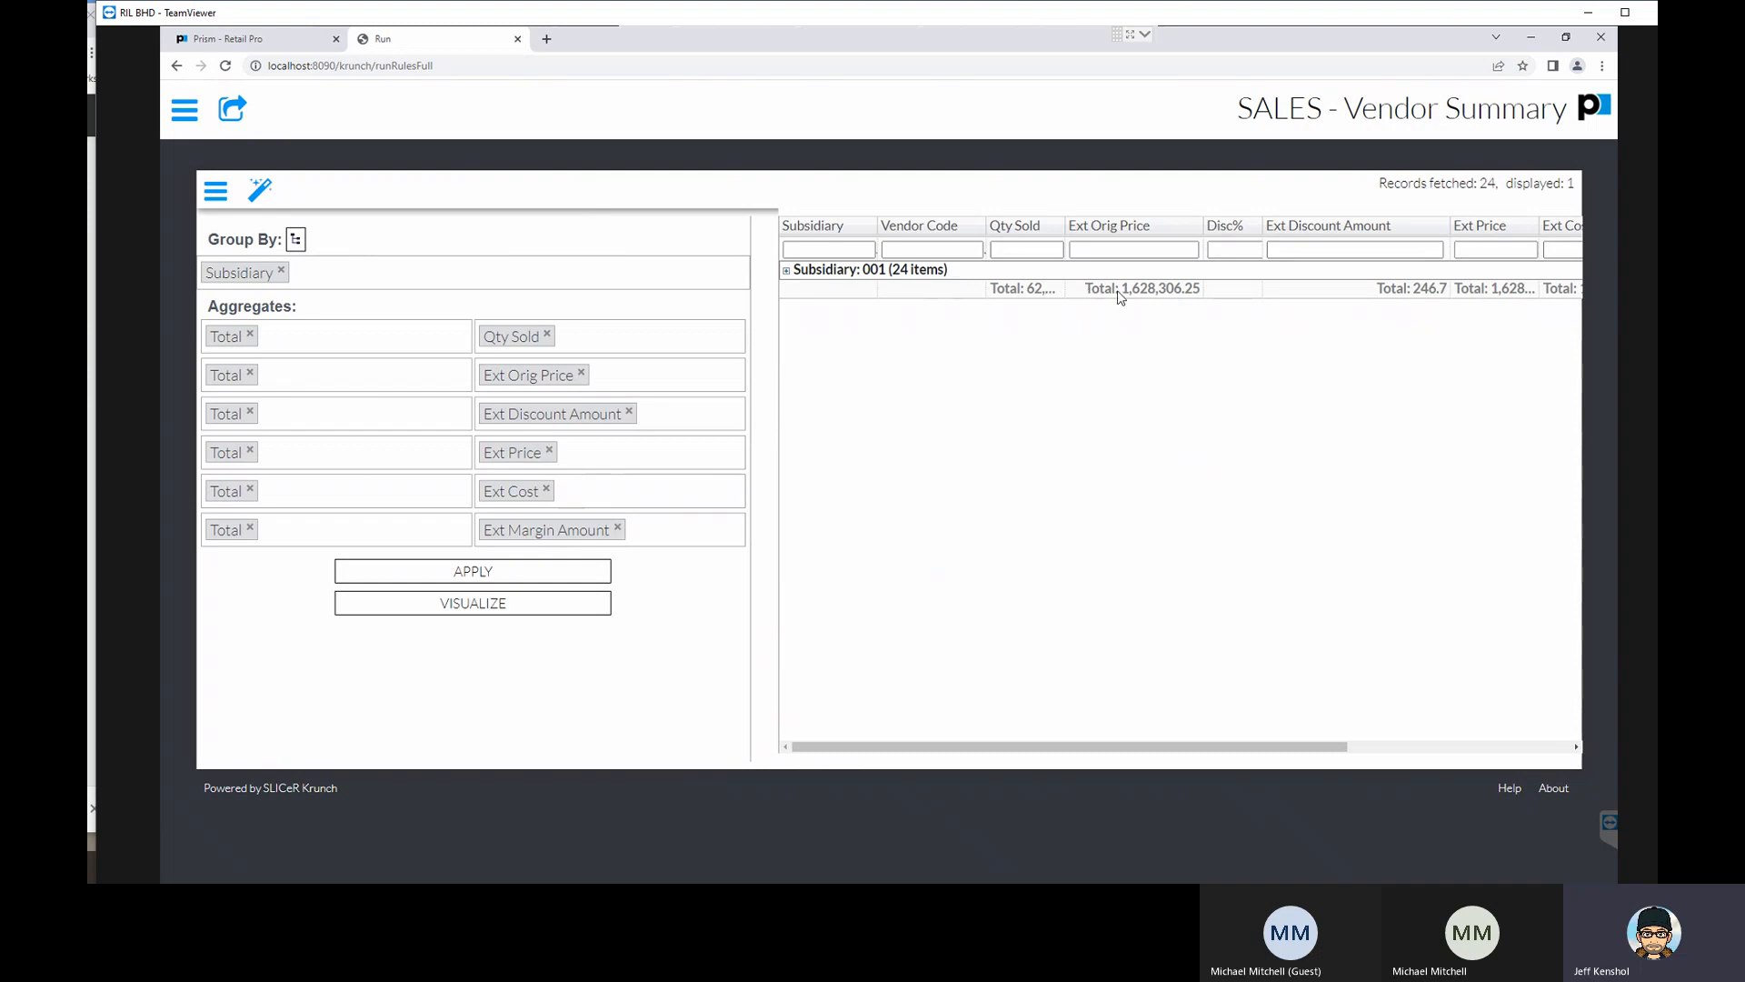
click(787, 270)
click(787, 271)
click(787, 271)
click(787, 271)
click(787, 270)
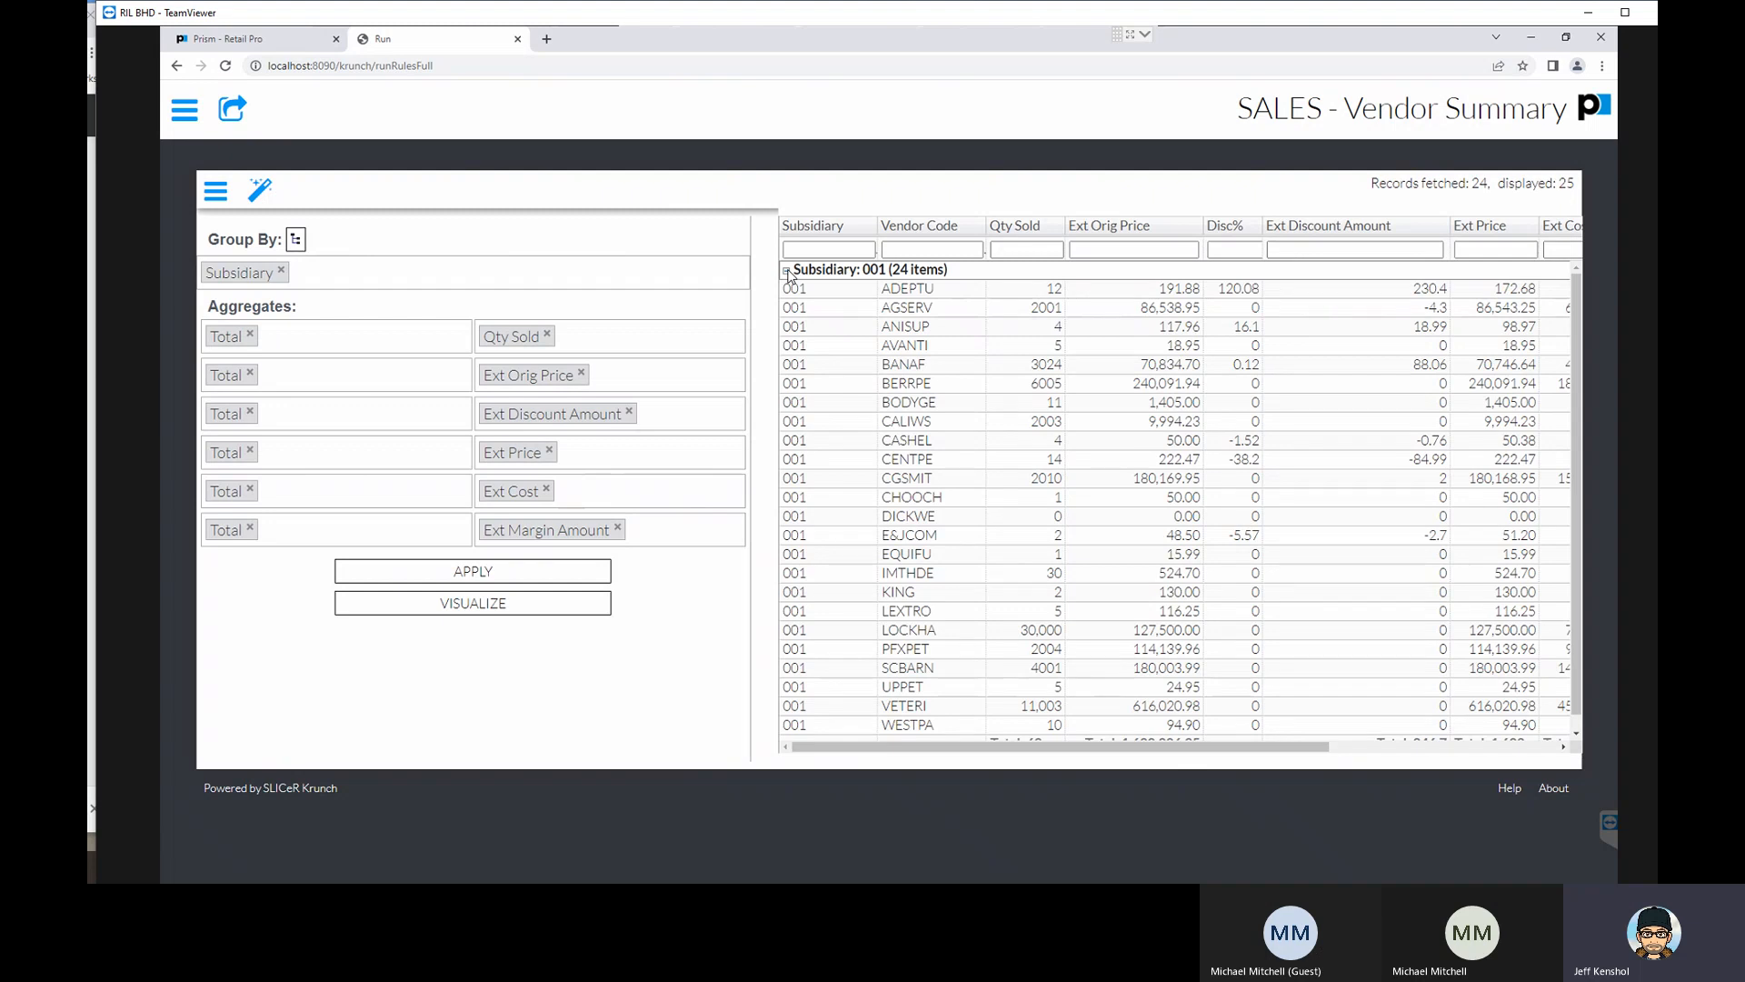
- Sort the vendor rows by Vendor Code and by Qty Sold in ascending and descending order
click(930, 228)
click(961, 227)
click(962, 232)
click(1007, 235)
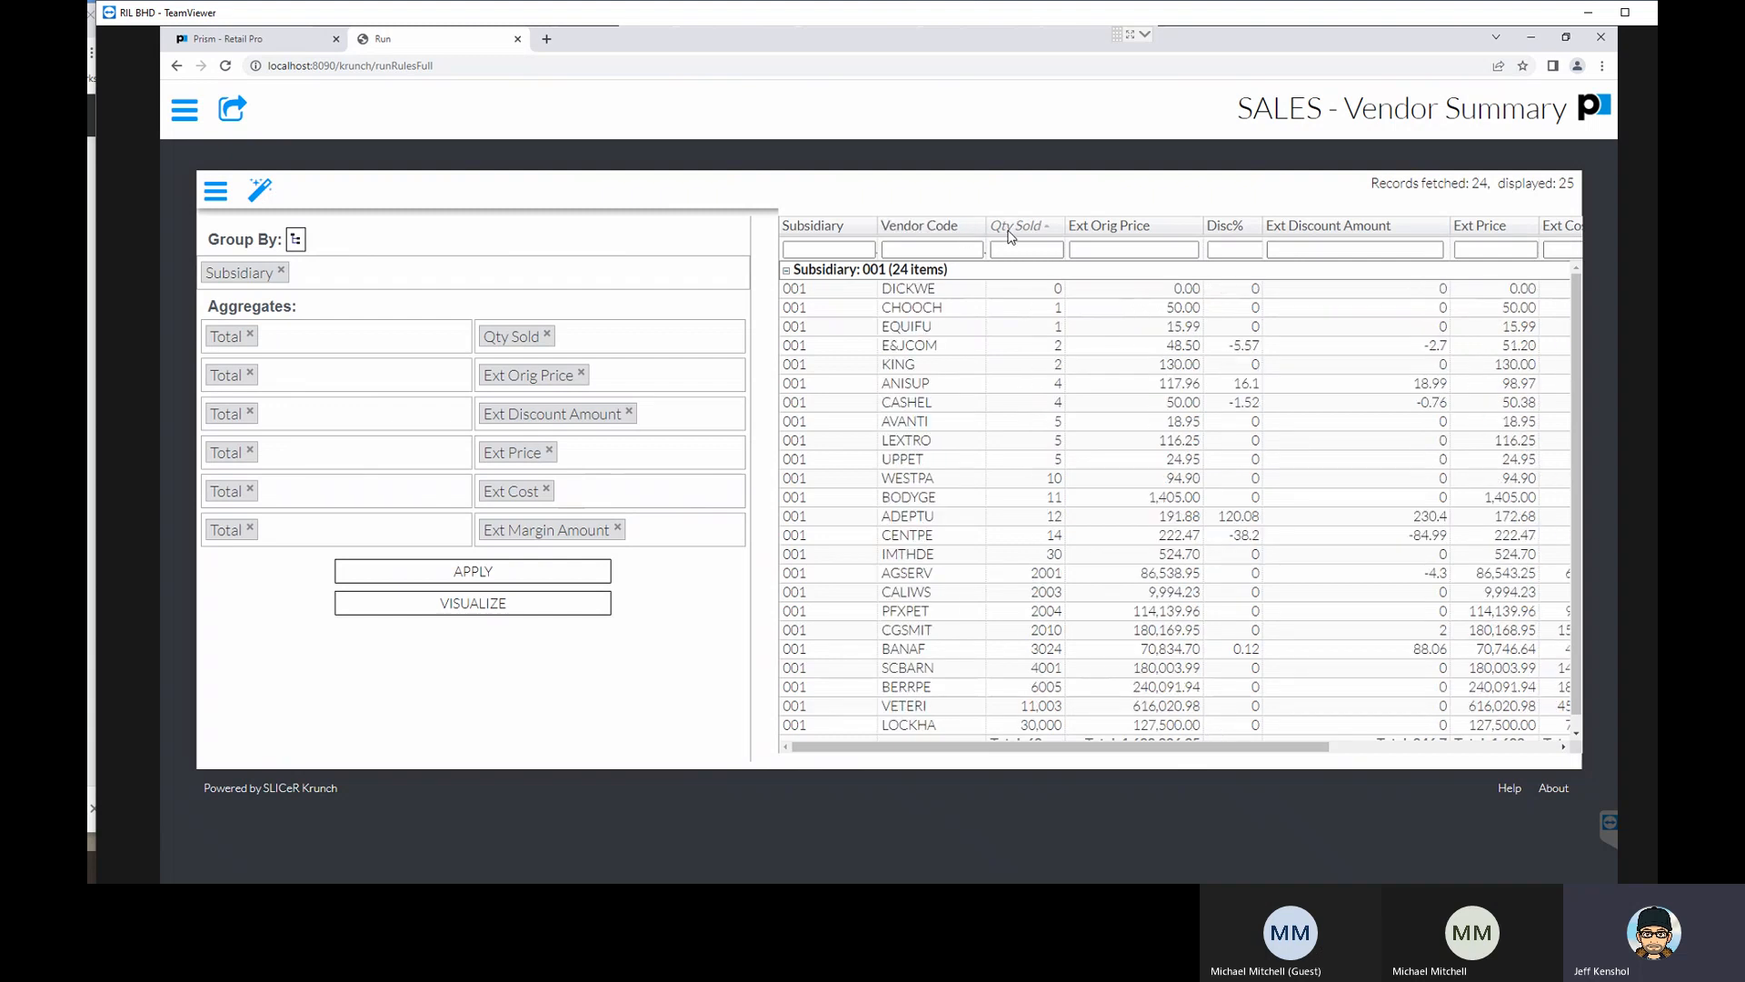
click(1009, 235)
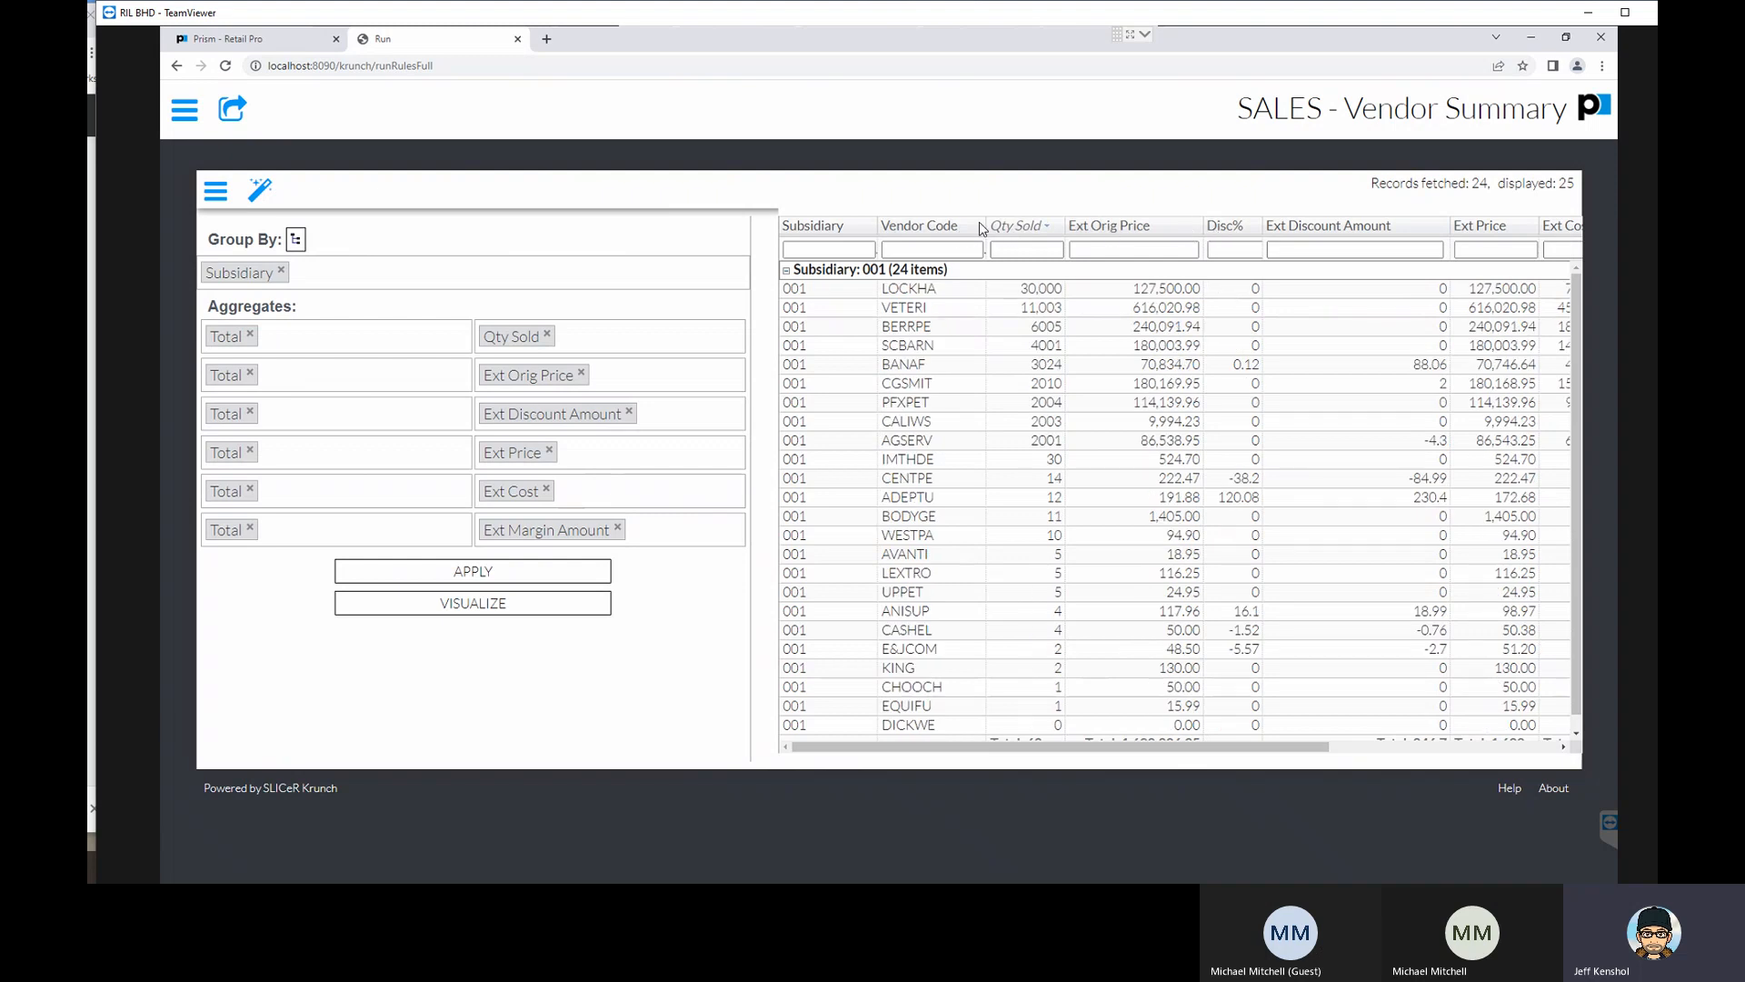
click(1032, 233)
click(1034, 233)
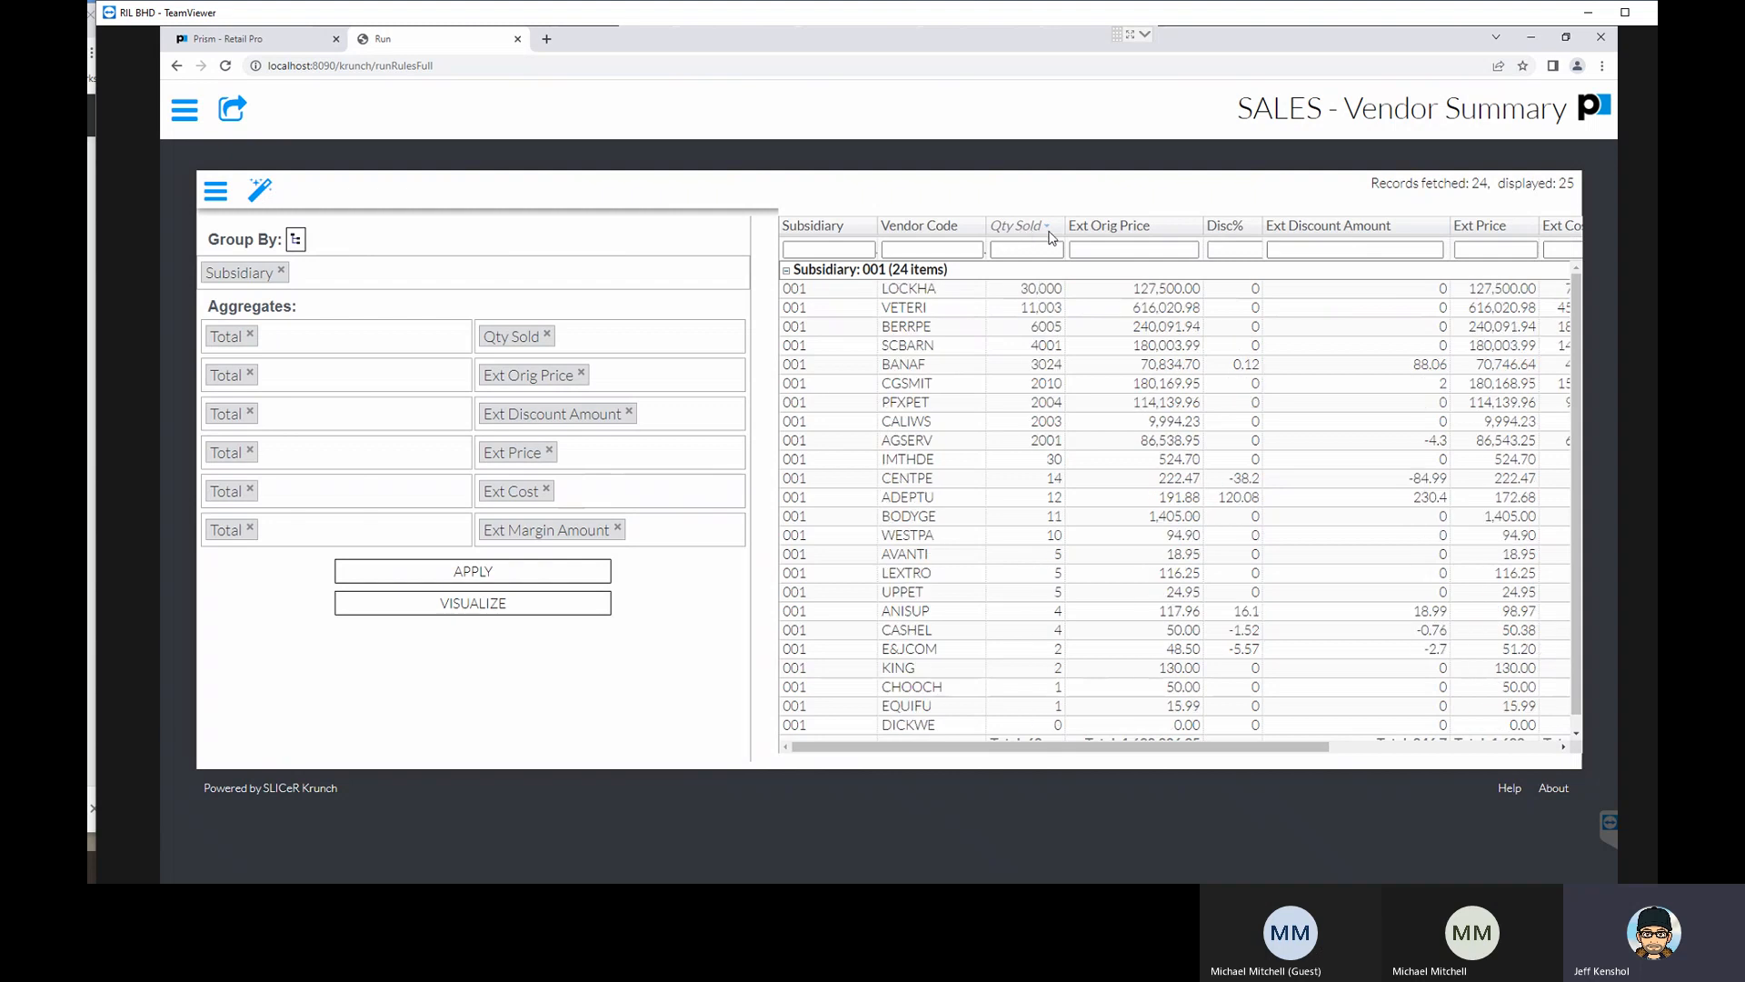
- Sort the rows by Vendor Code, move the Qty Sold column ahead of Vendor Code and return it to its place
click(915, 226)
drag(1033, 238, 909, 227)
drag(1021, 226, 1022, 227)
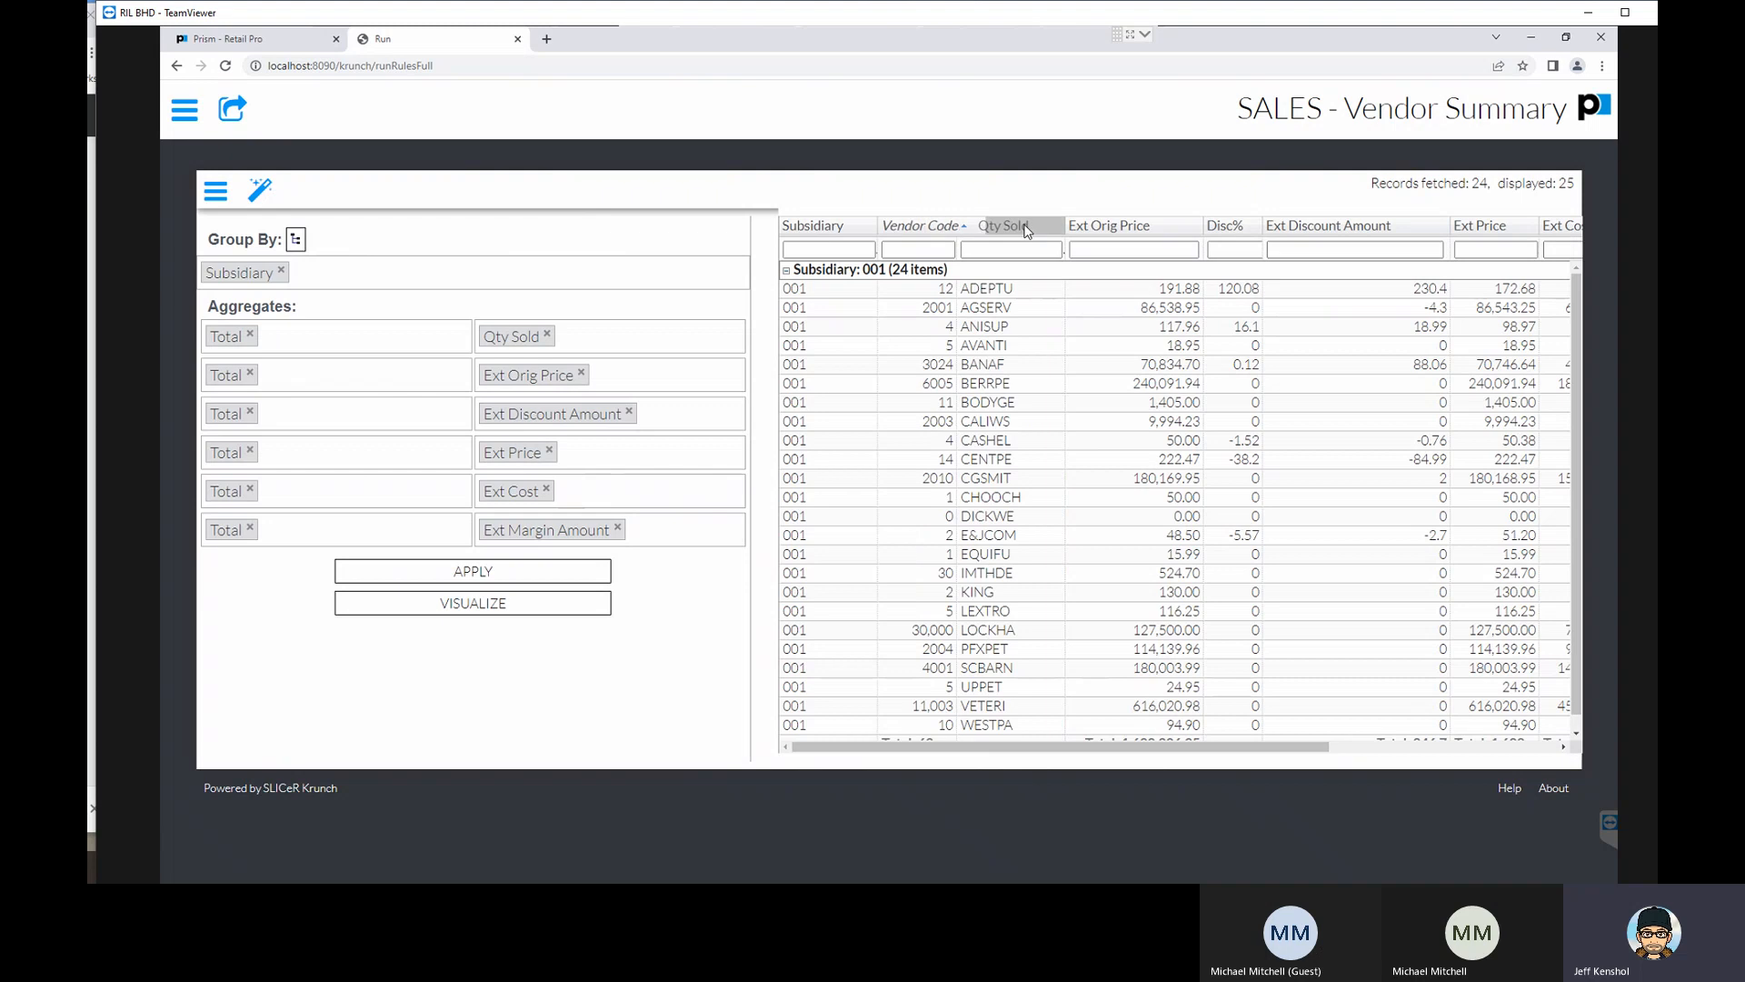
- Filter the Vendor Code column by lowercase "ban" and clear the filter
click(933, 250)
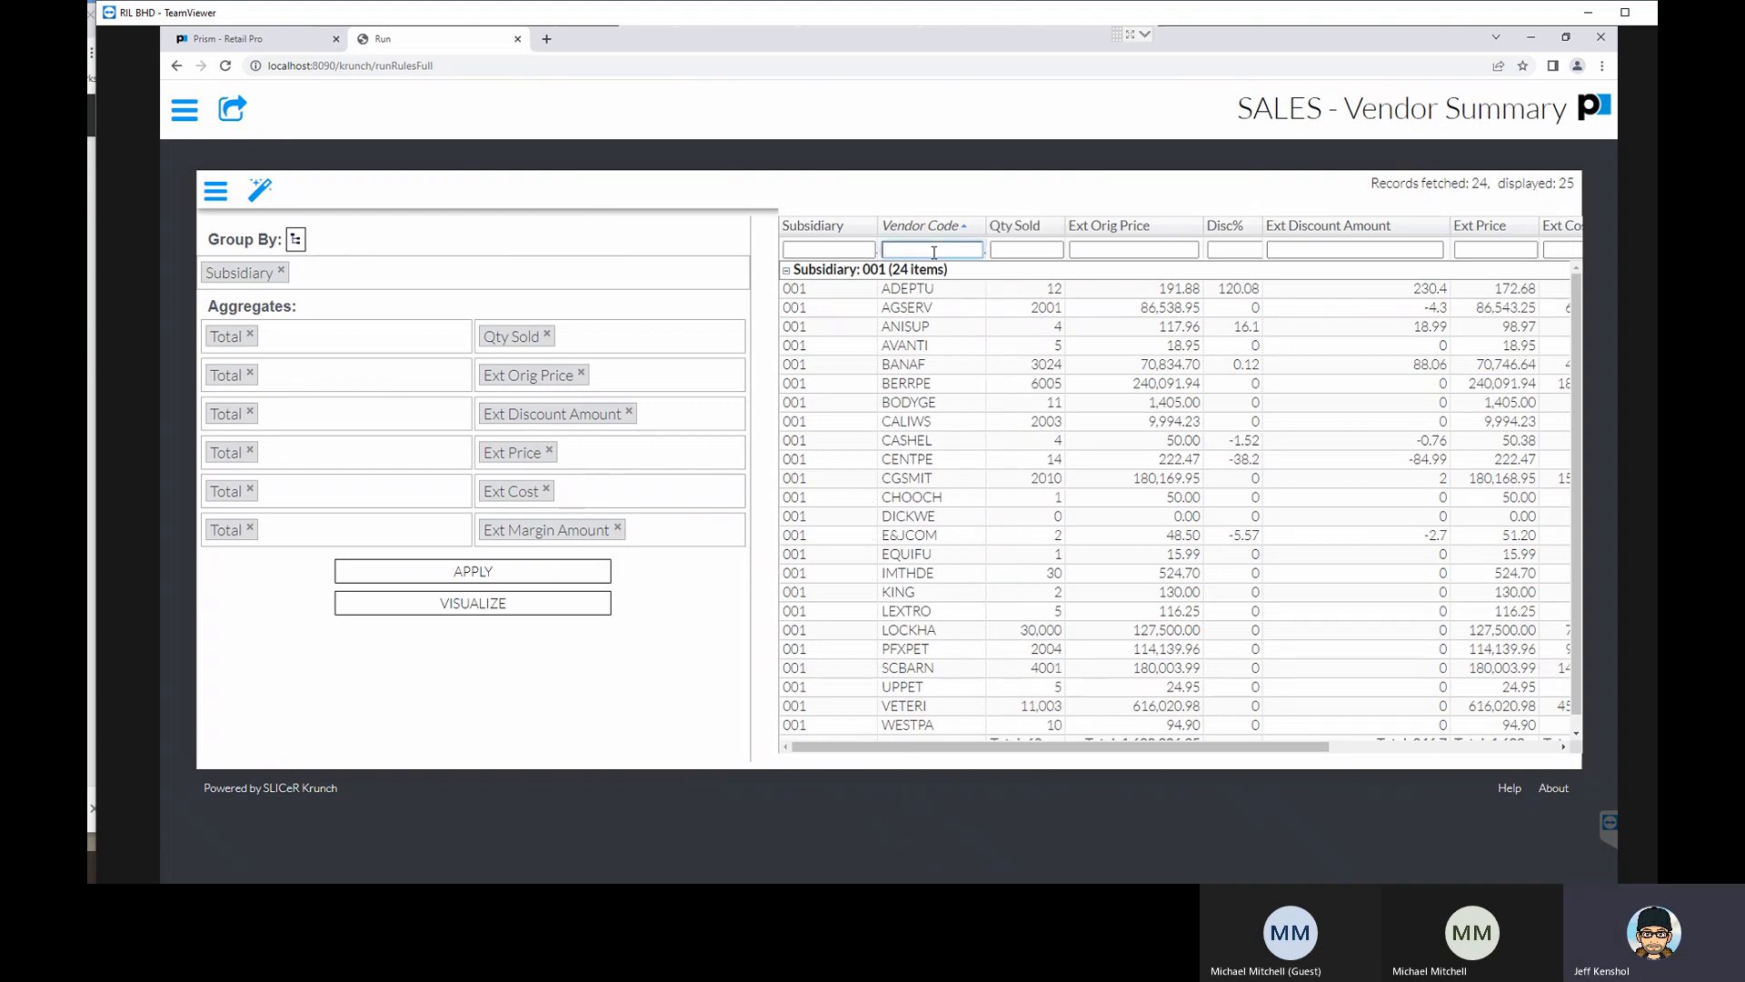
text(ba)
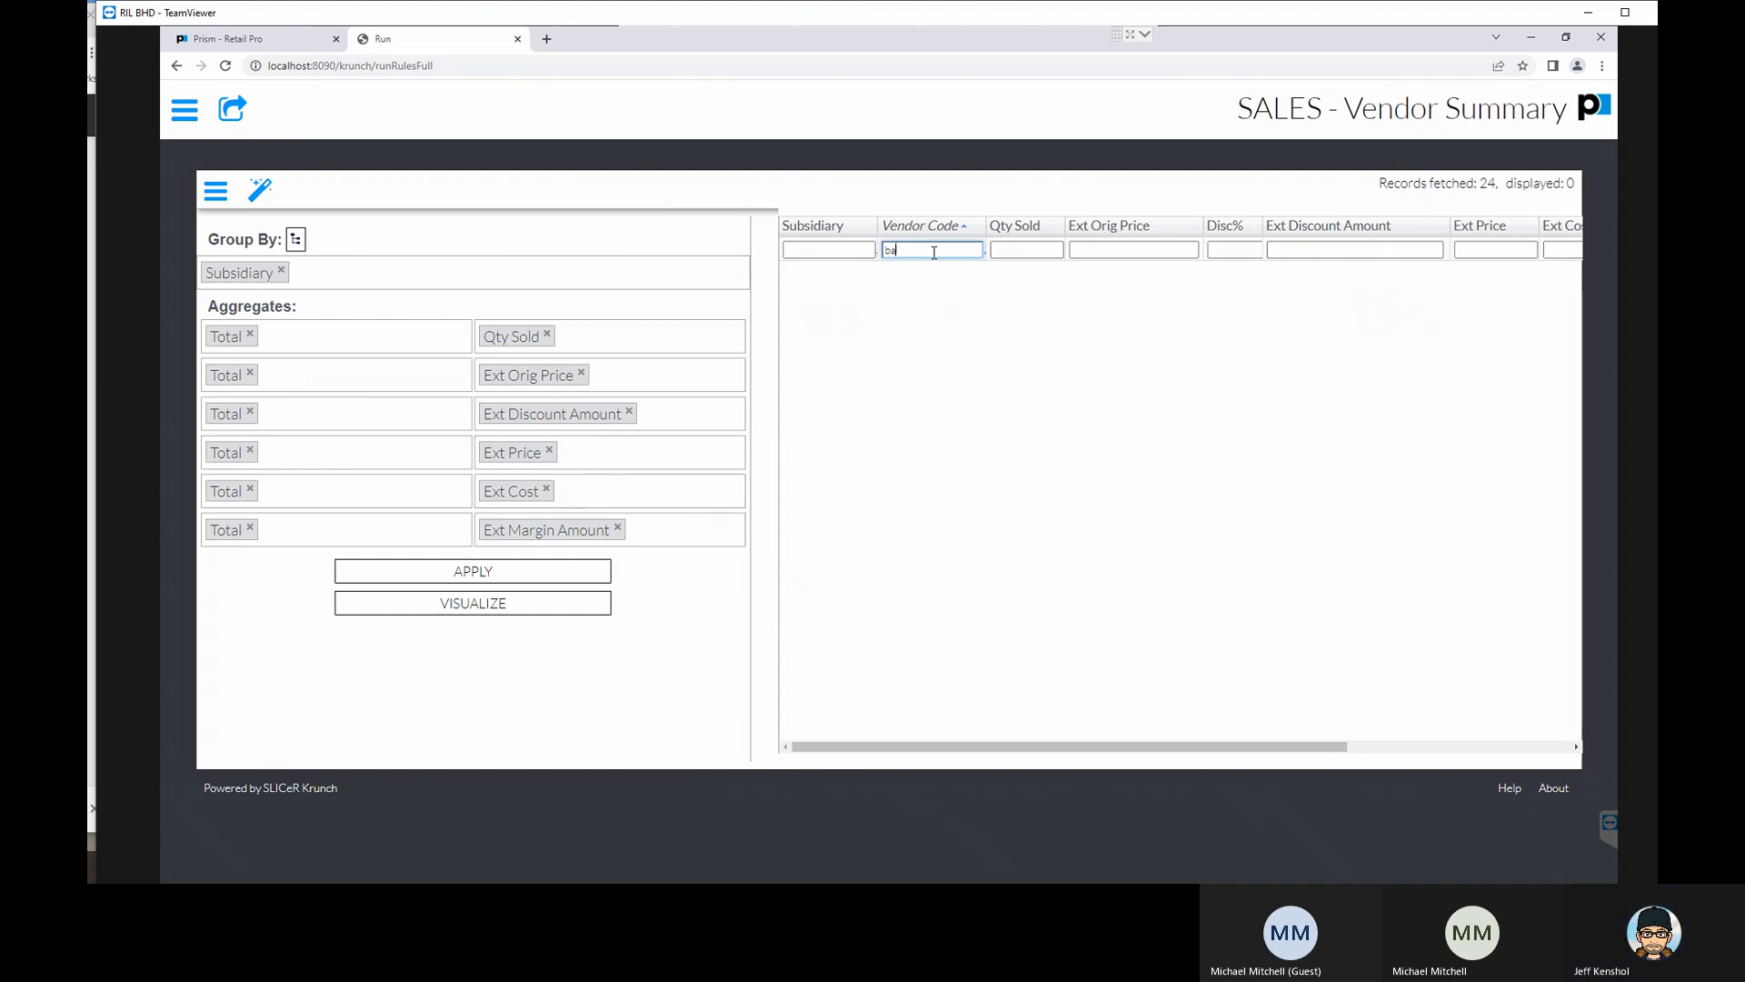
text(n)
key(BackSpace)
key(BackSpace)
key(BackSpace)
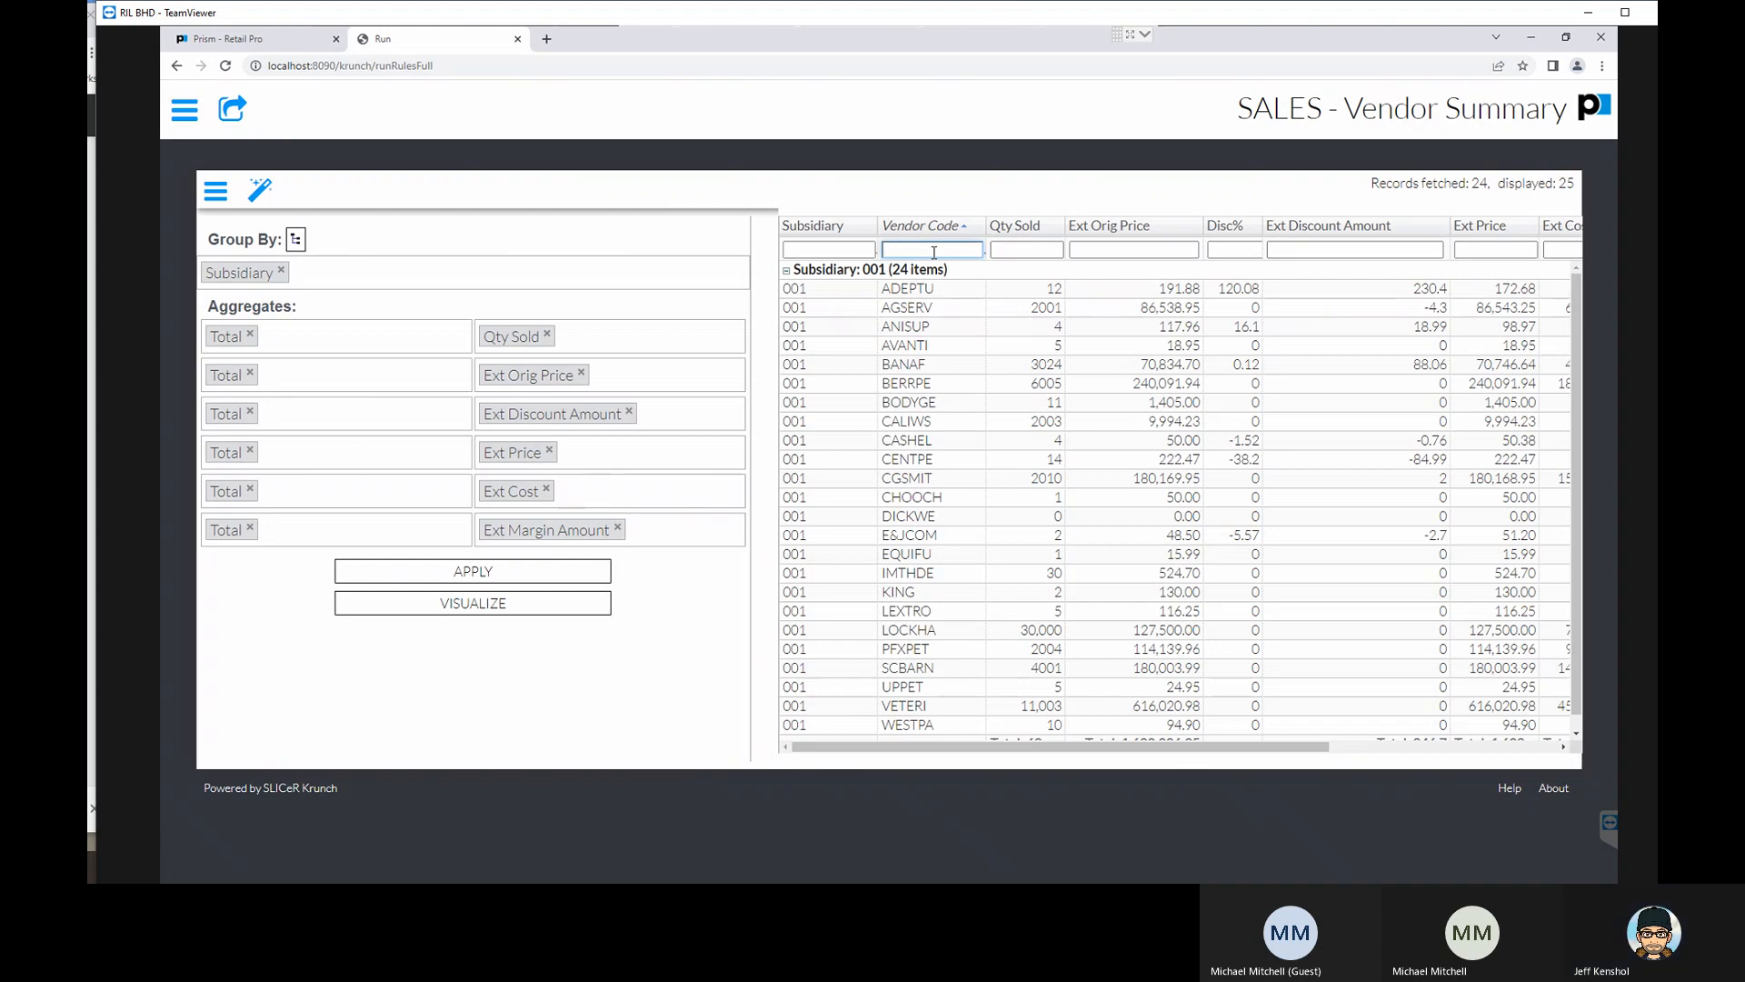
- Filter the Vendor Code column by uppercase "BAN" and clear the filter
text(BAN)
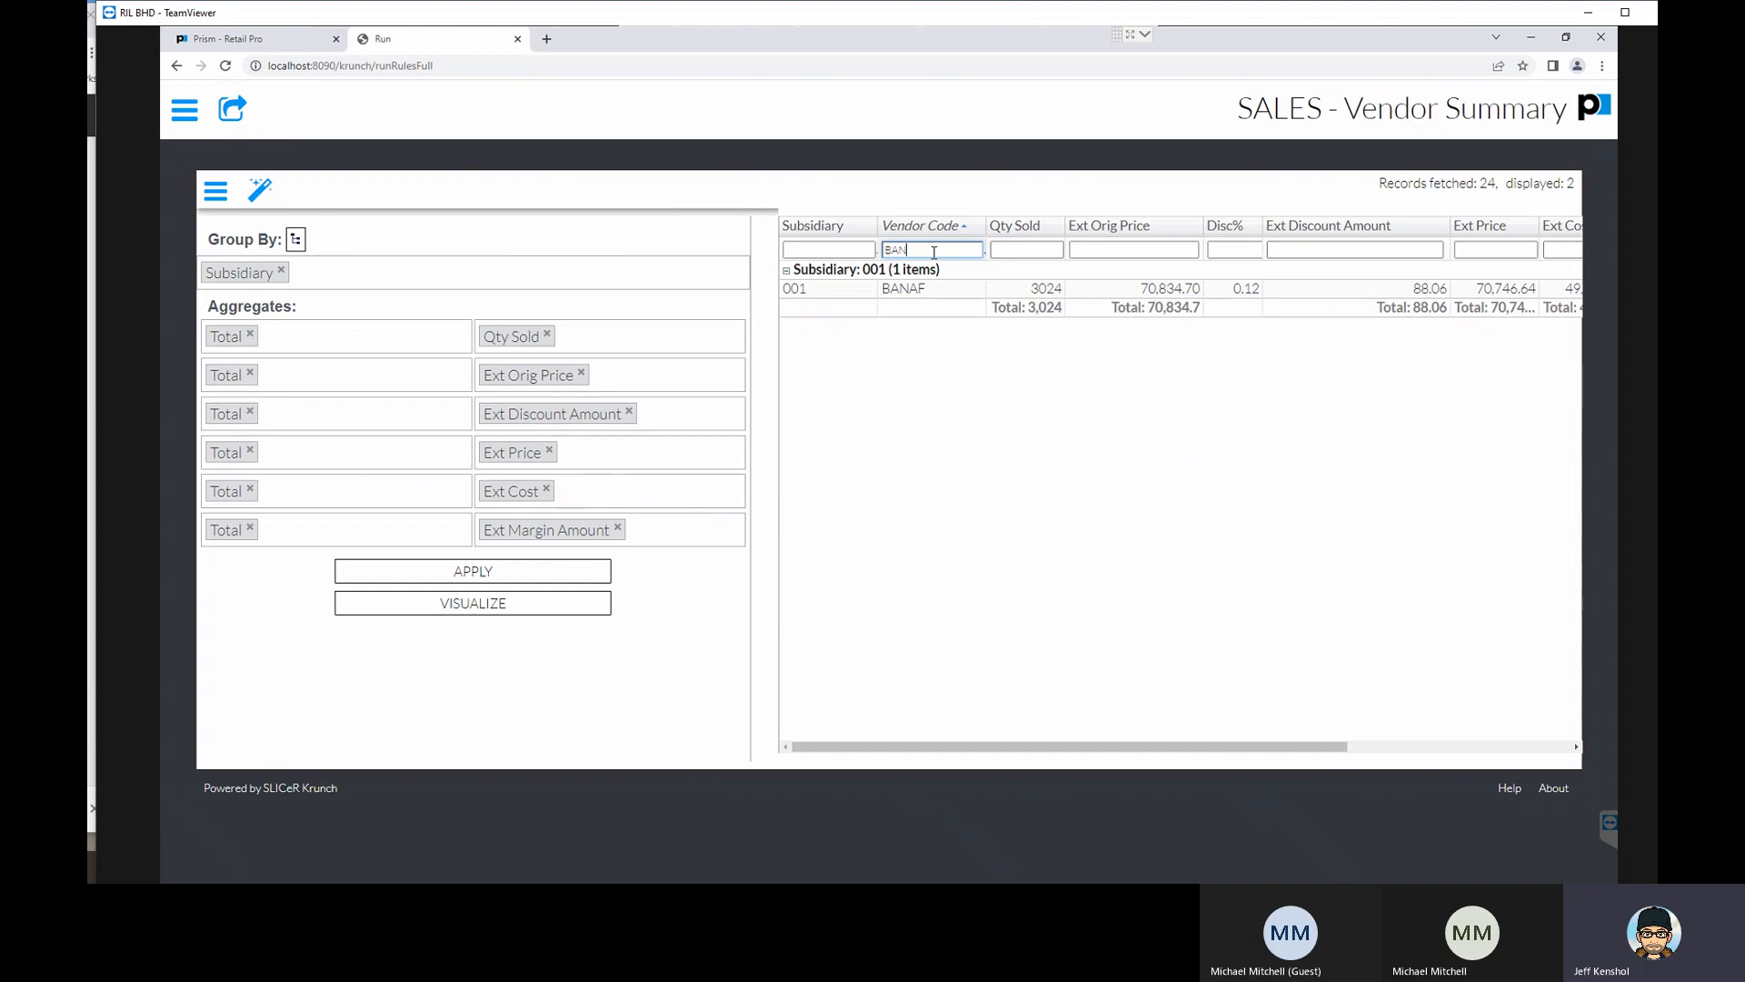
key(BackSpace)
key(BackSpace)
key(BackSpace)
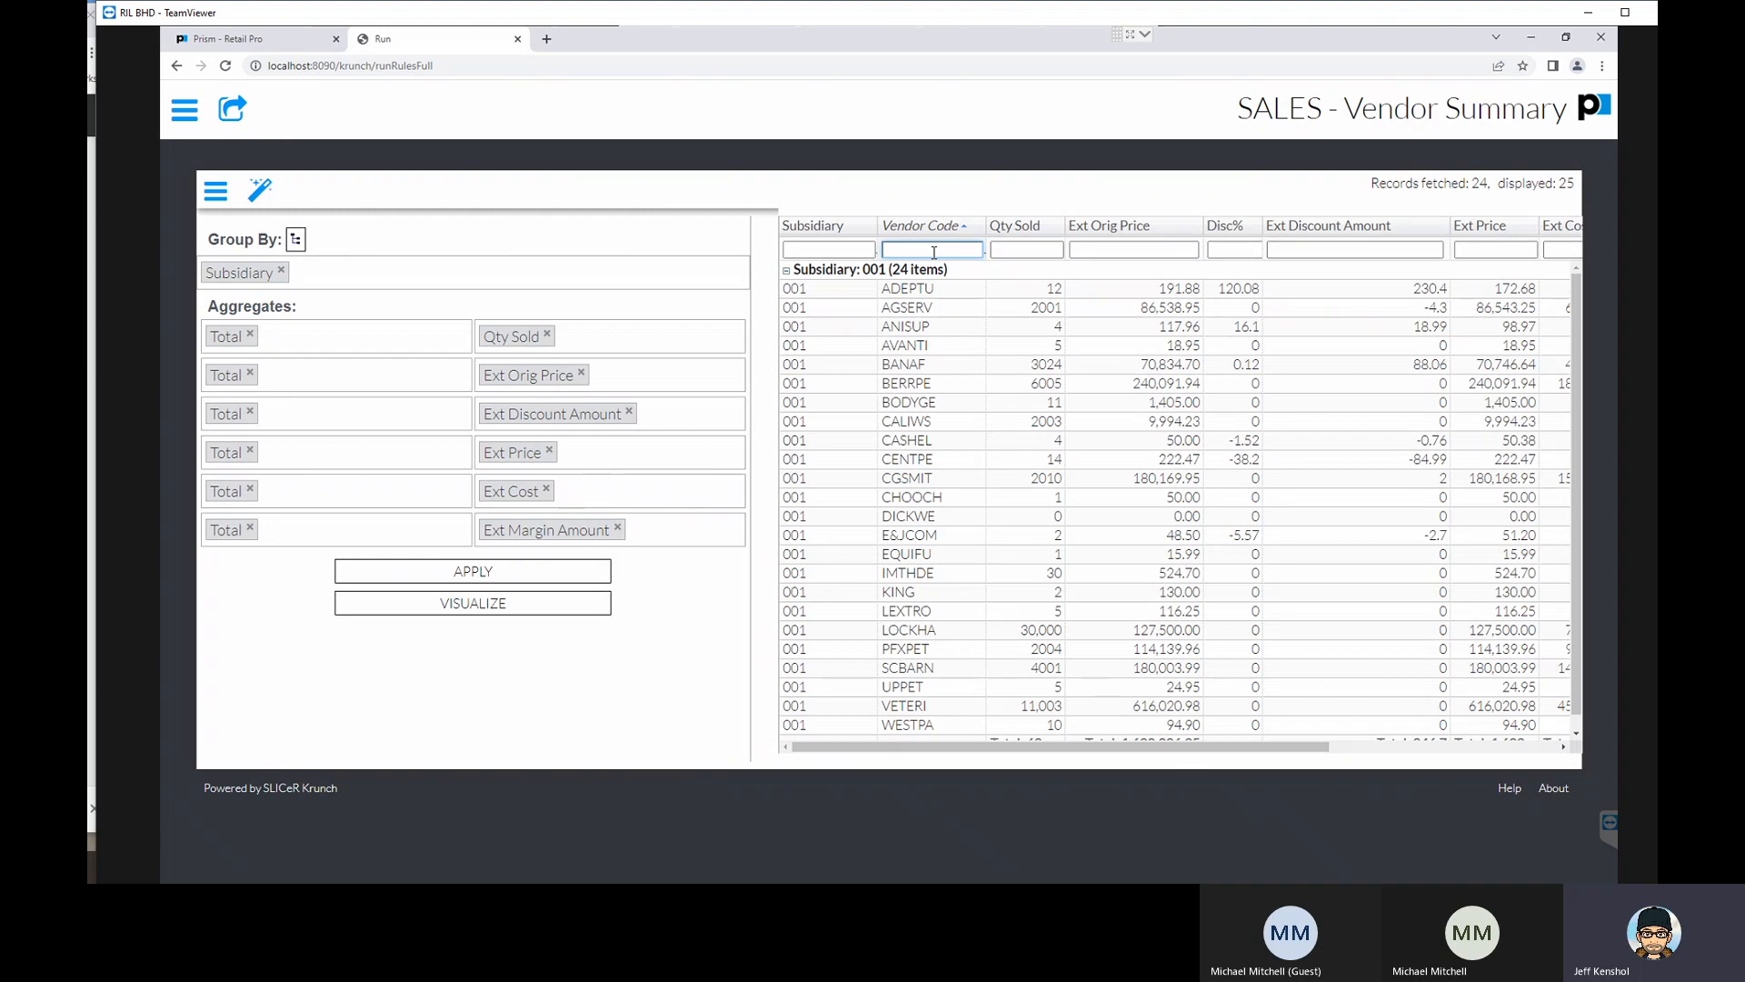
- Repeat the Vendor Code filter with lowercase "ban" and clear it again
text(ba)
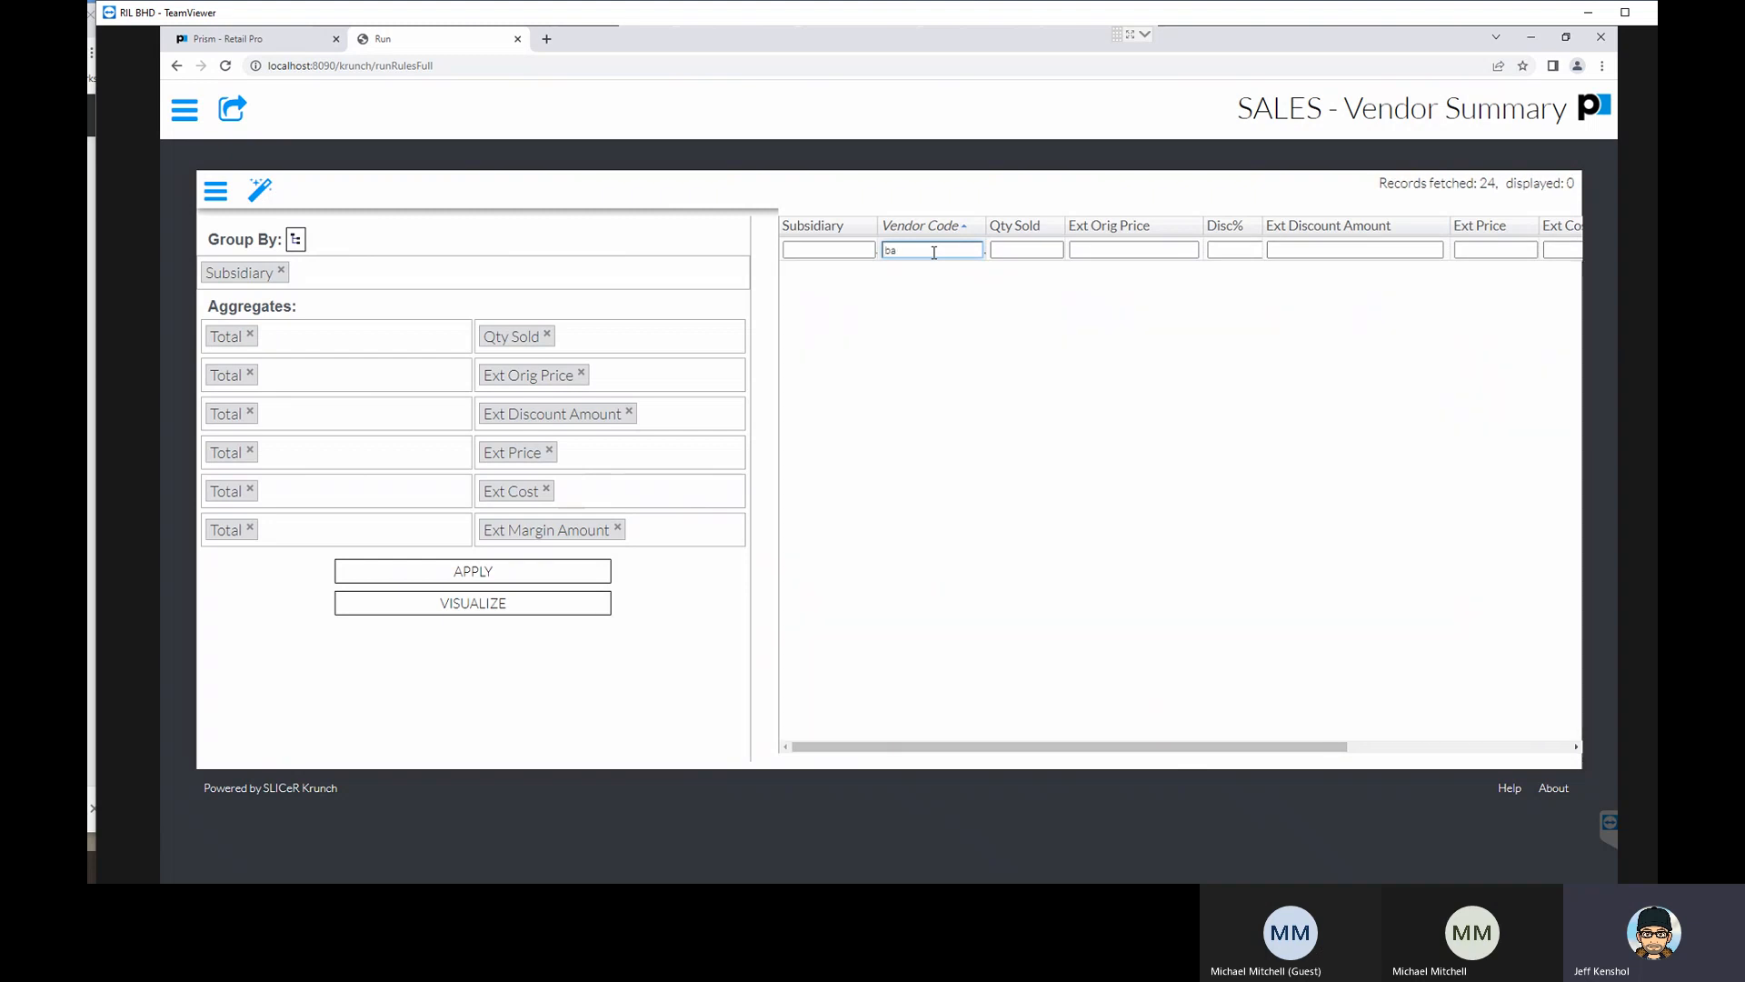
text(n)
key(BackSpace)
key(BackSpace)
key(BackSpace)
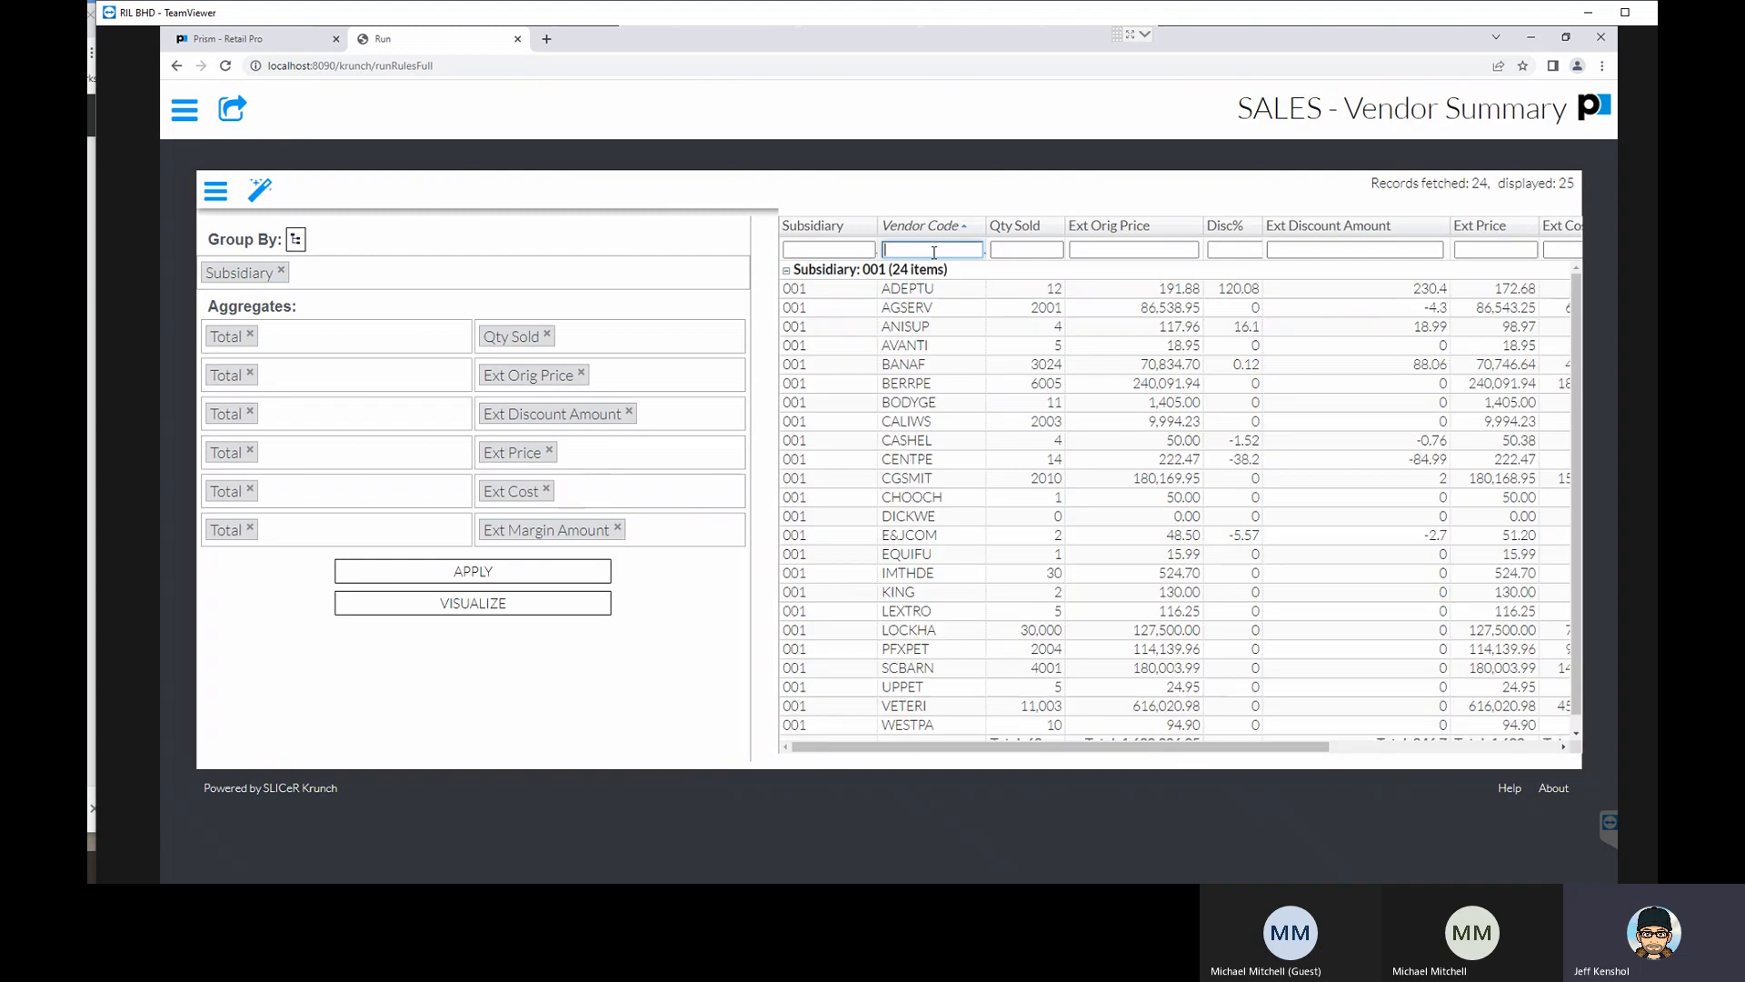
- Repeat the Vendor Code filter with uppercase "BAN", shorten it to "B" and clear it completely
text(BAN)
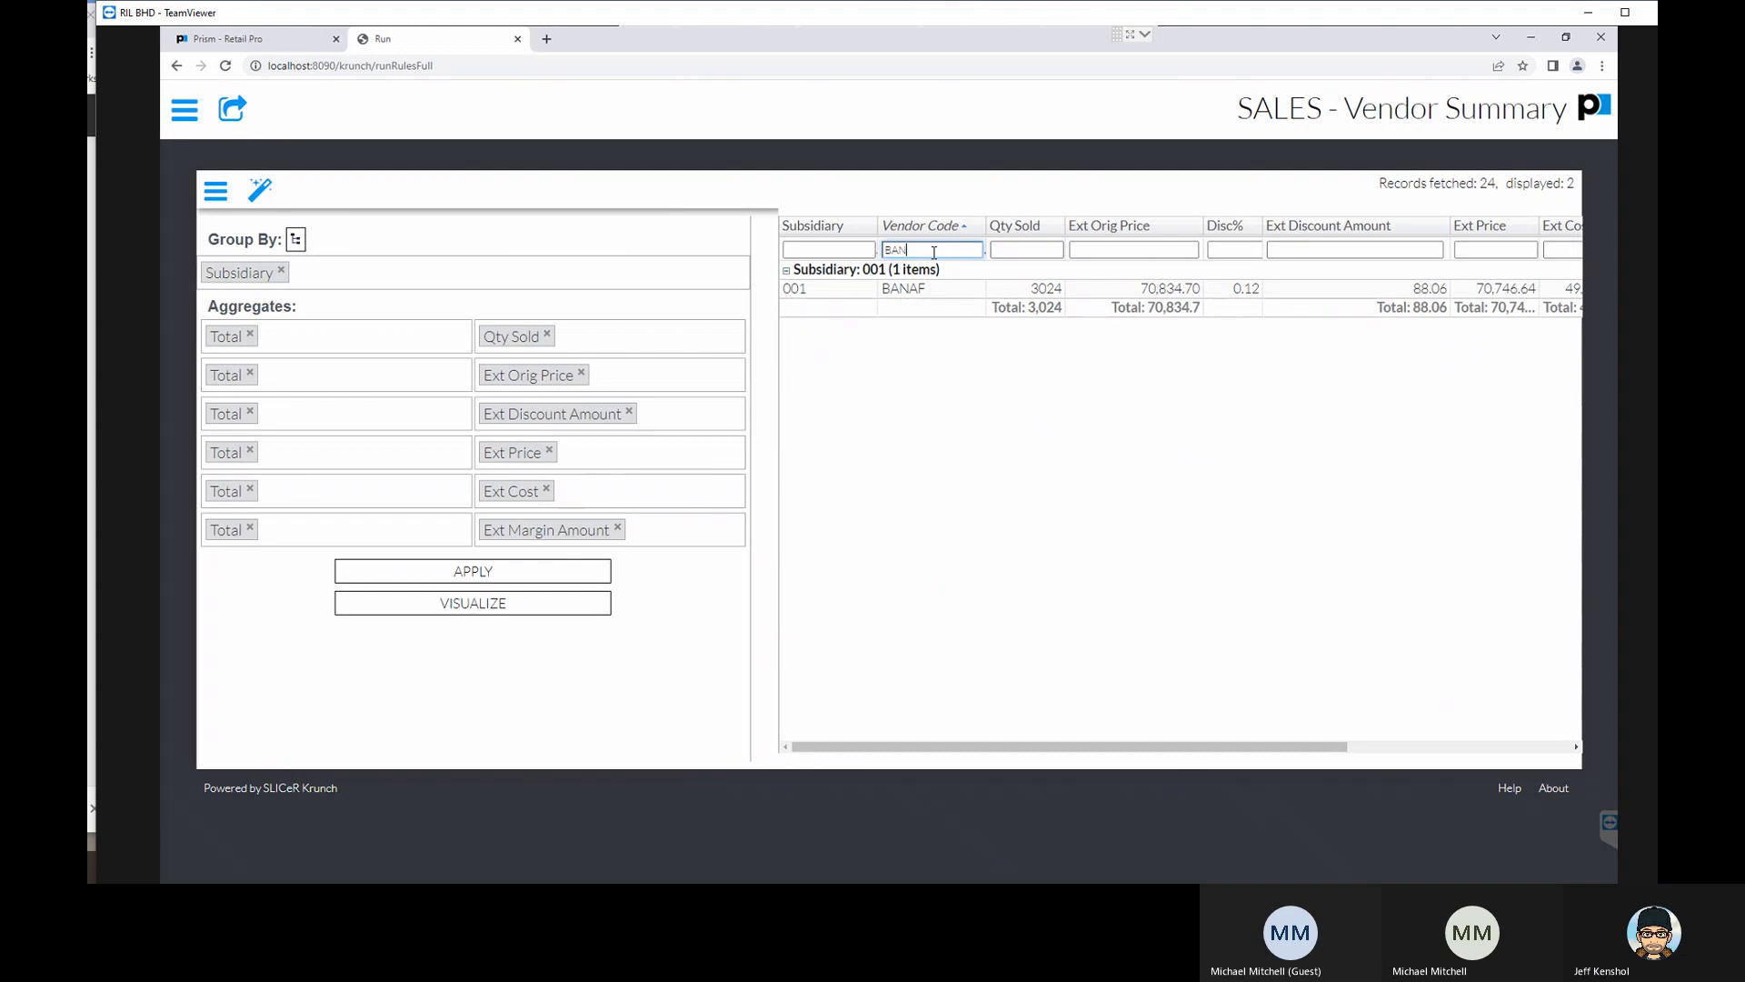
key(BackSpace)
key(BackSpace)
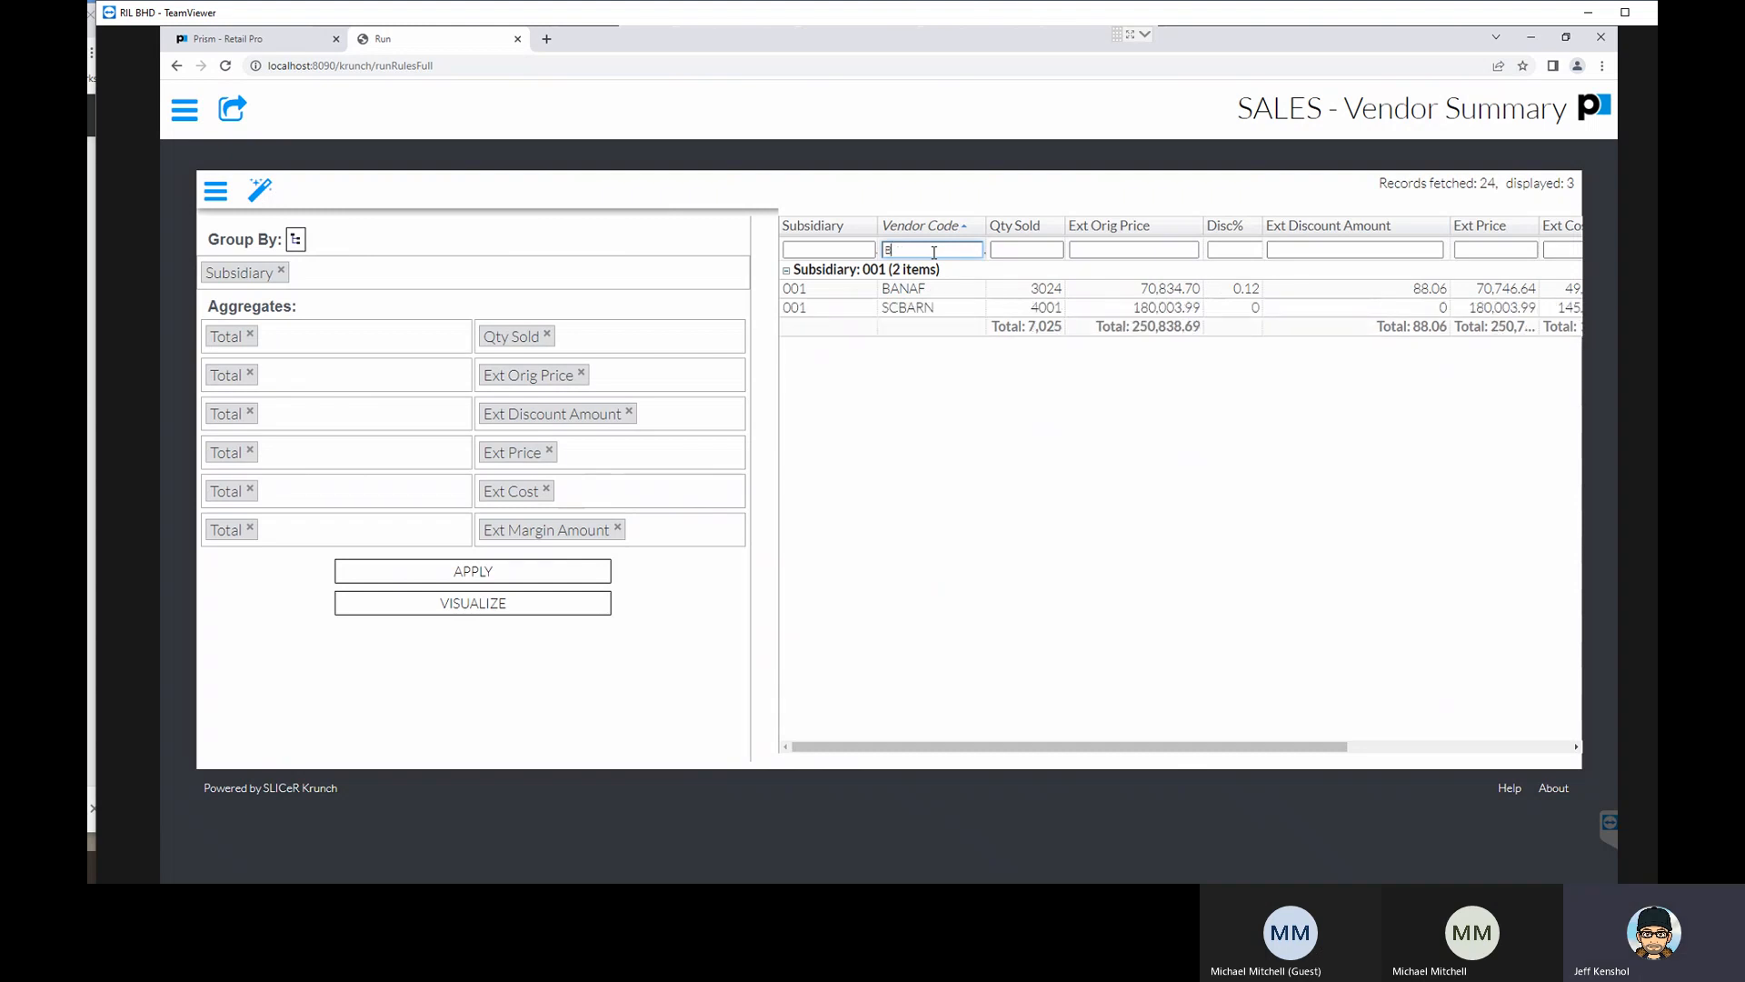
key(BackSpace)
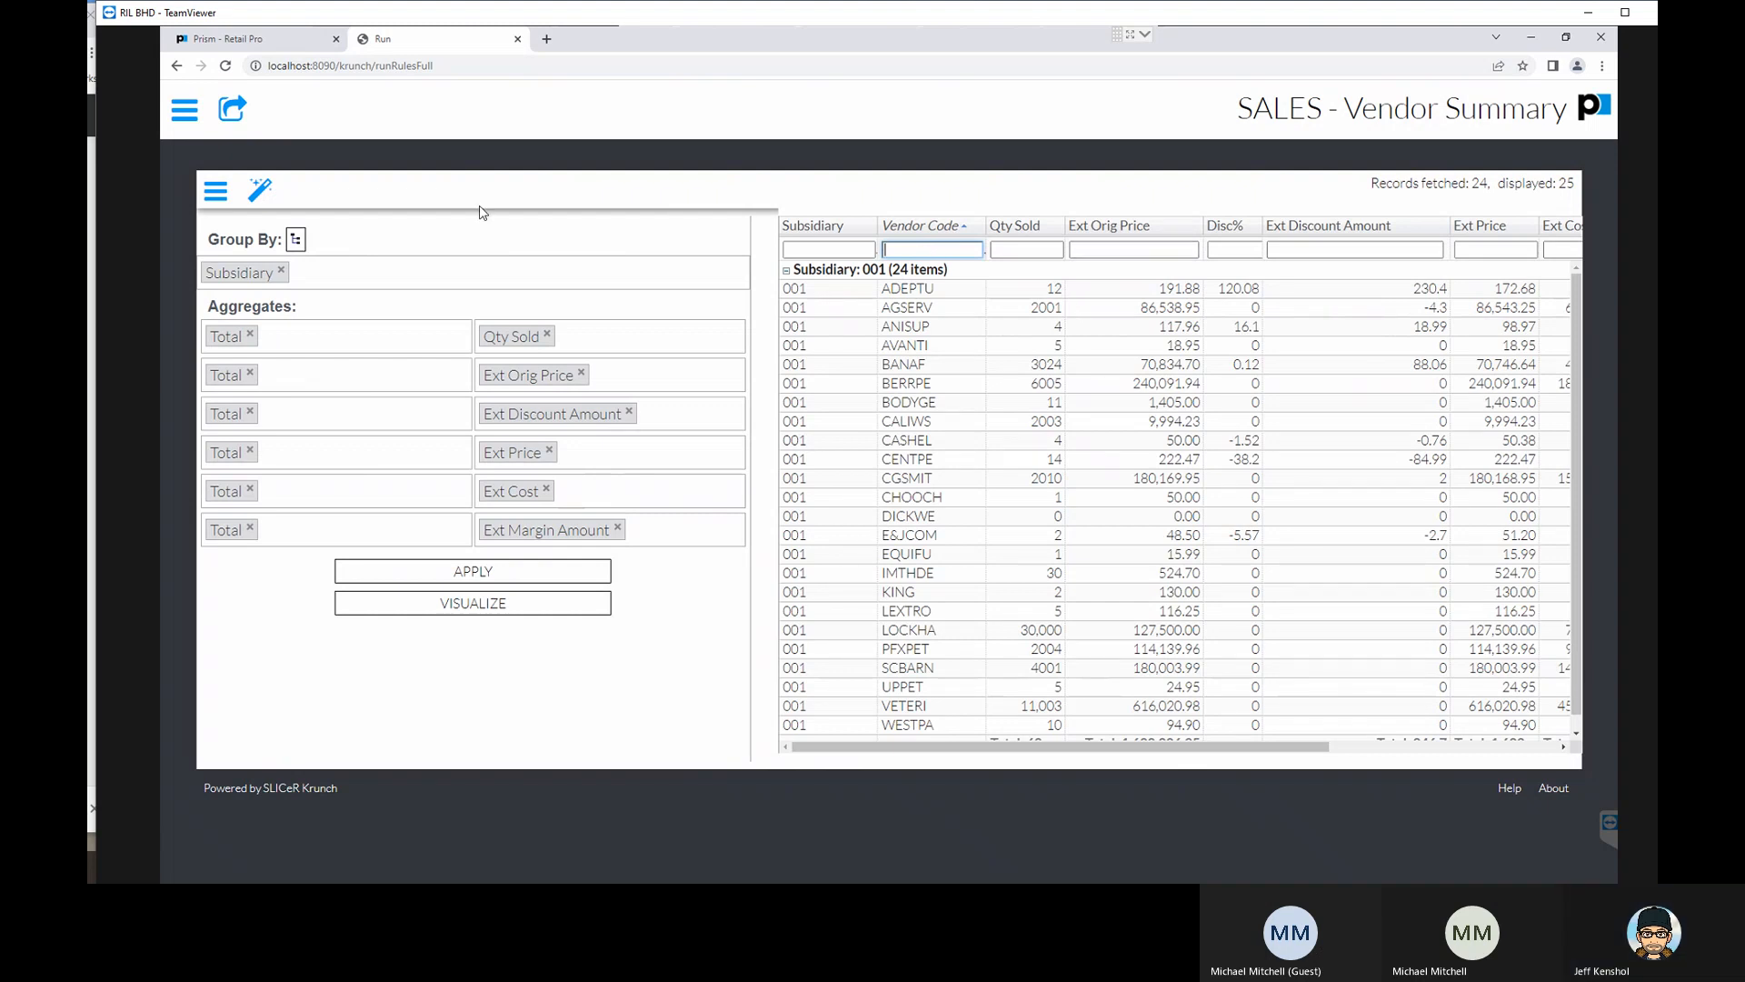
- Hide and restore the report's grouping and aggregate settings, and open the report for visualization
click(216, 193)
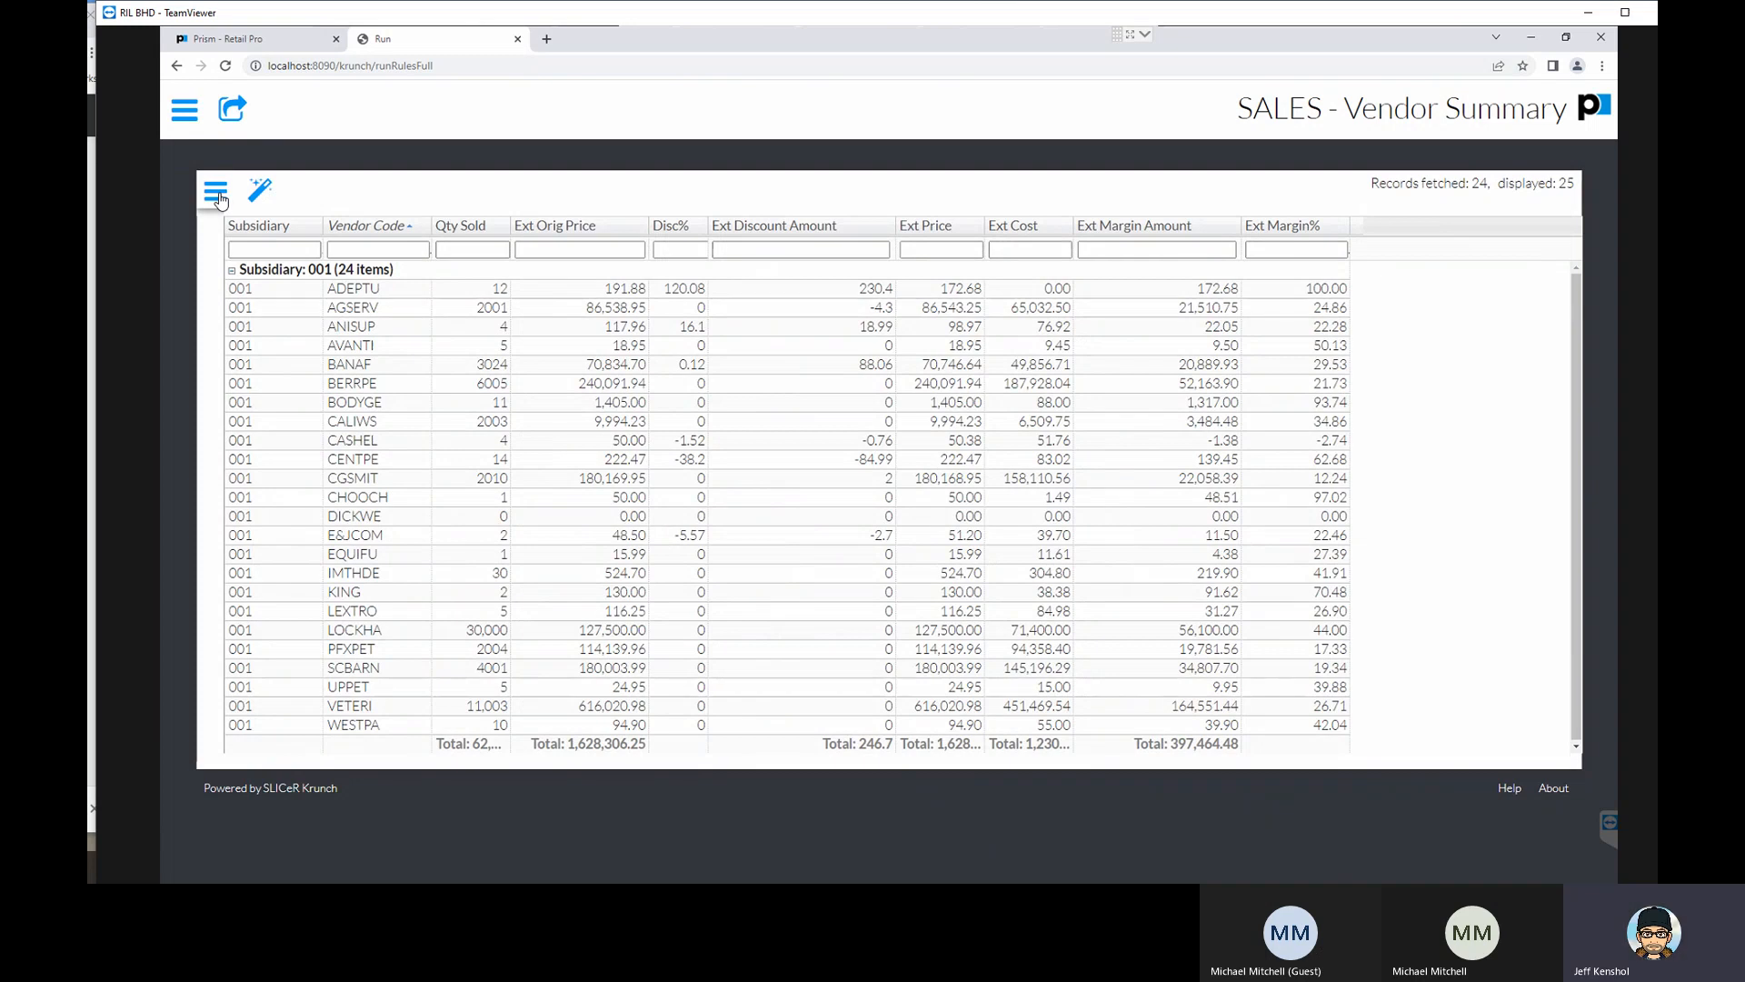
click(219, 198)
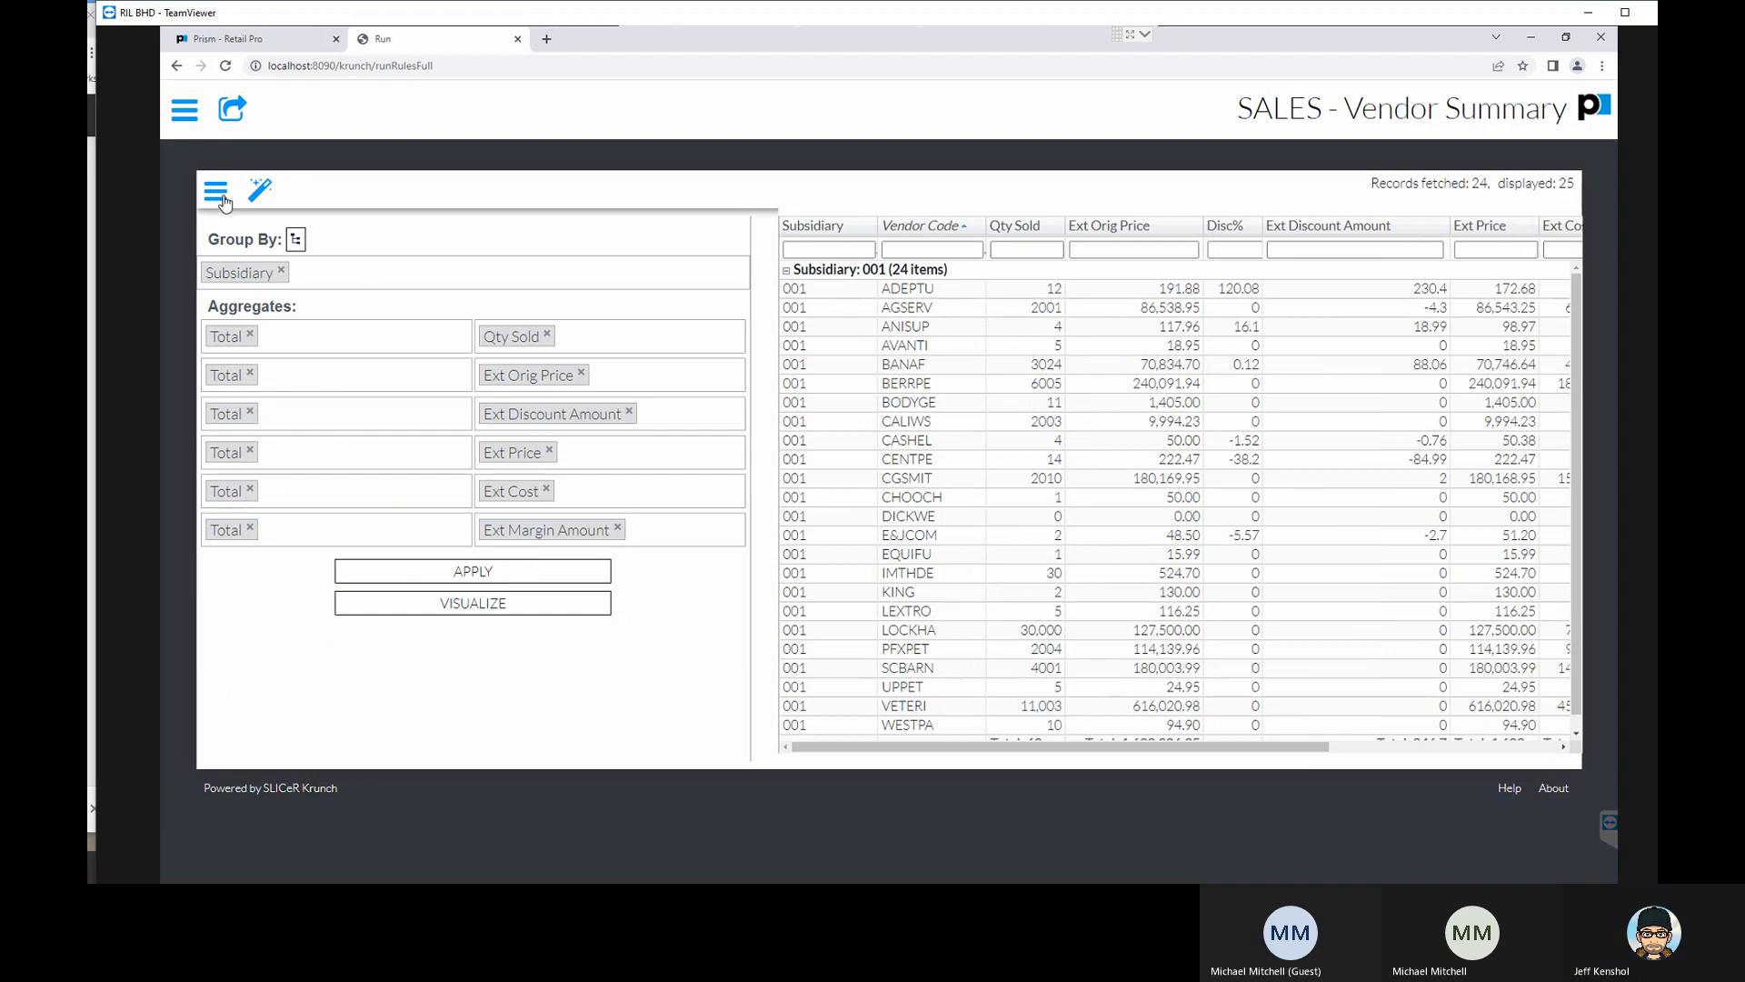
click(484, 609)
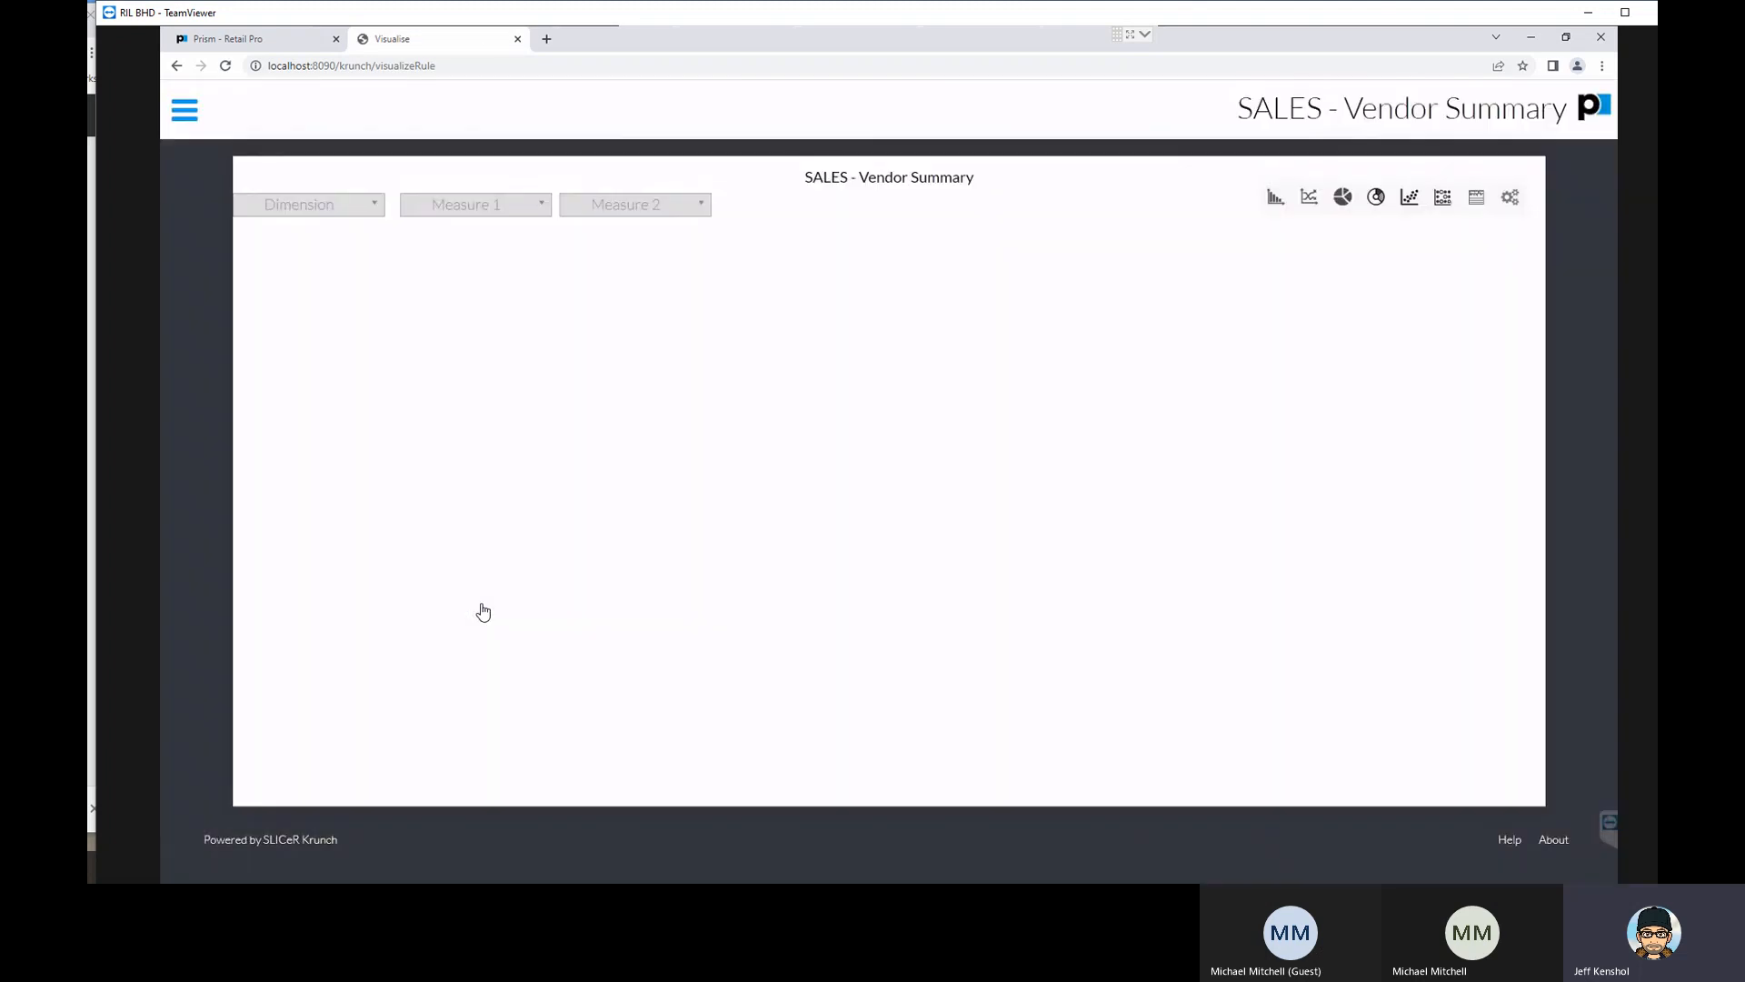
- Create a bar plot with Vendor Code as the dimension and Qty Sold as the first measure
click(339, 207)
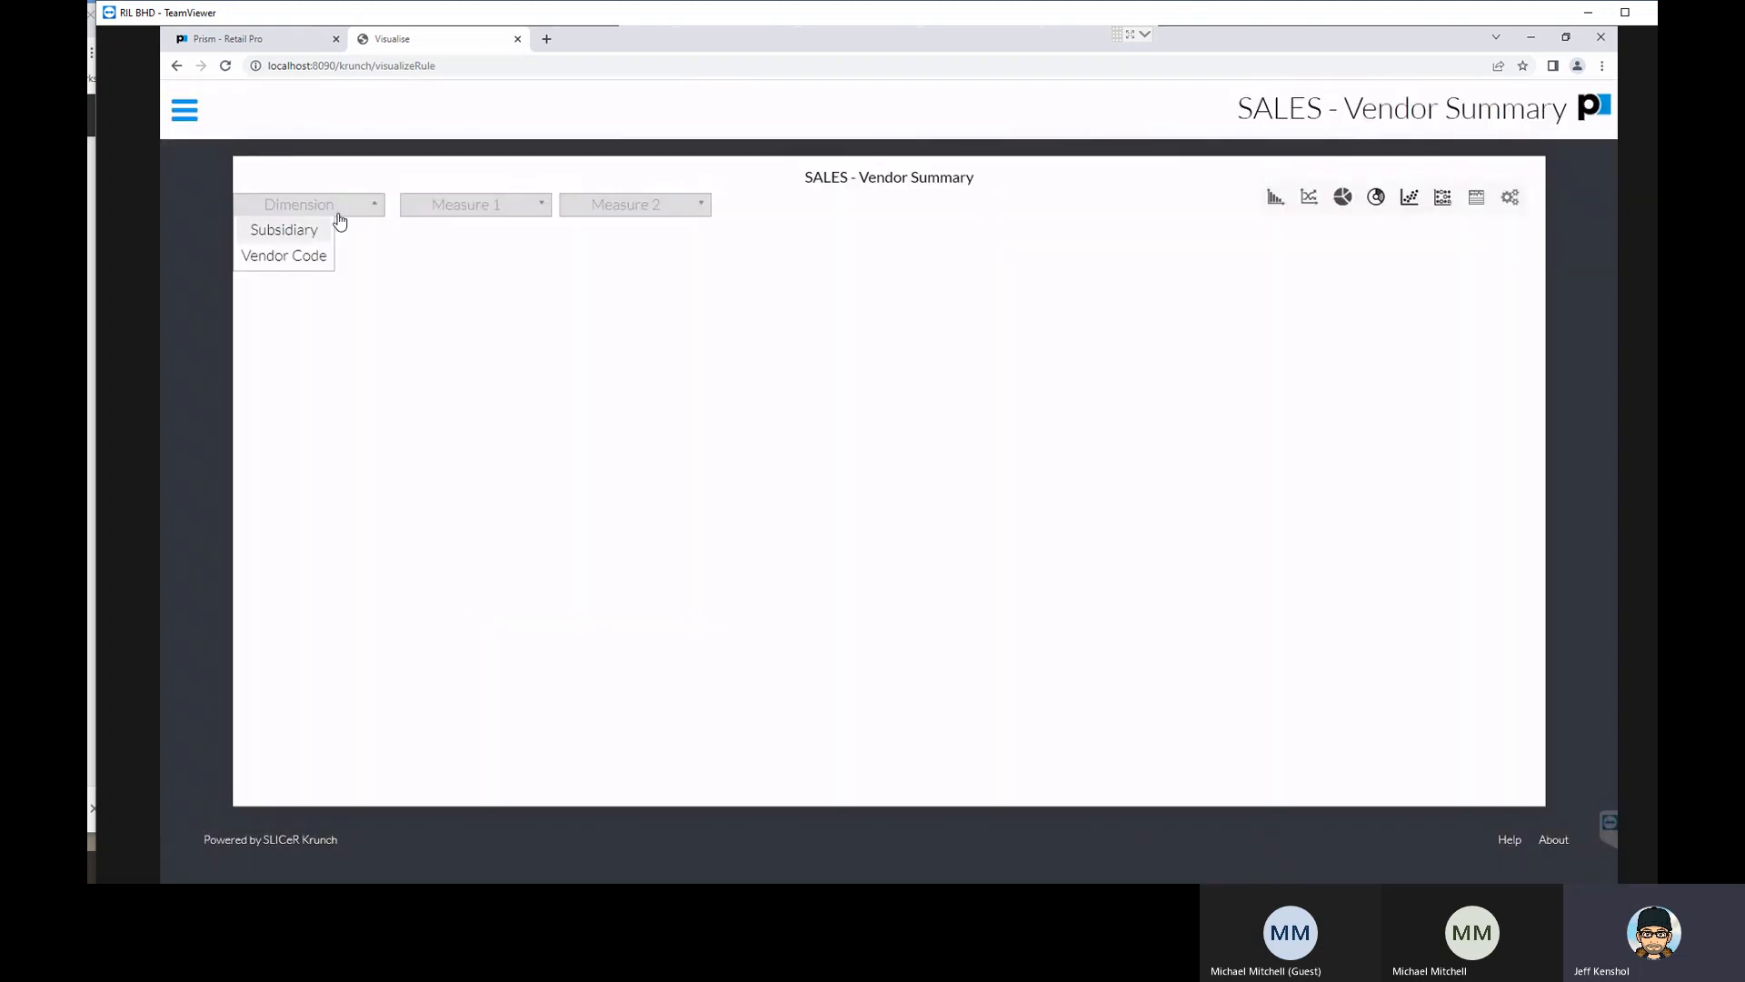
click(292, 254)
click(469, 206)
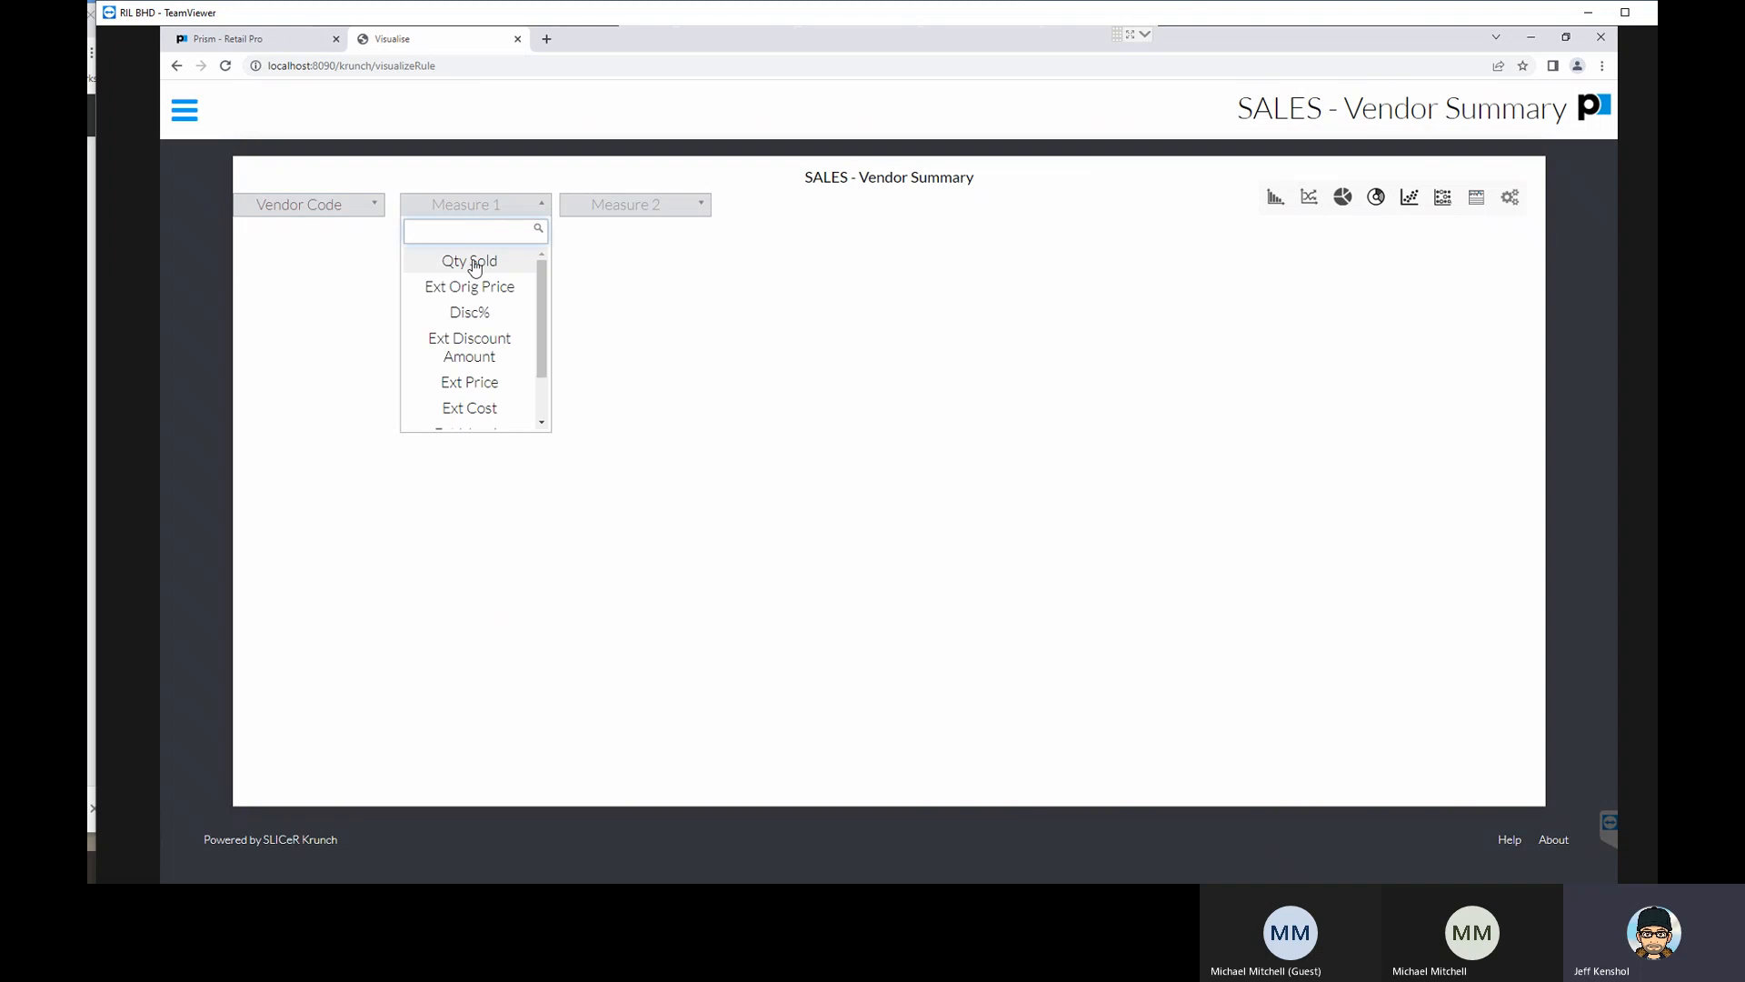
click(472, 262)
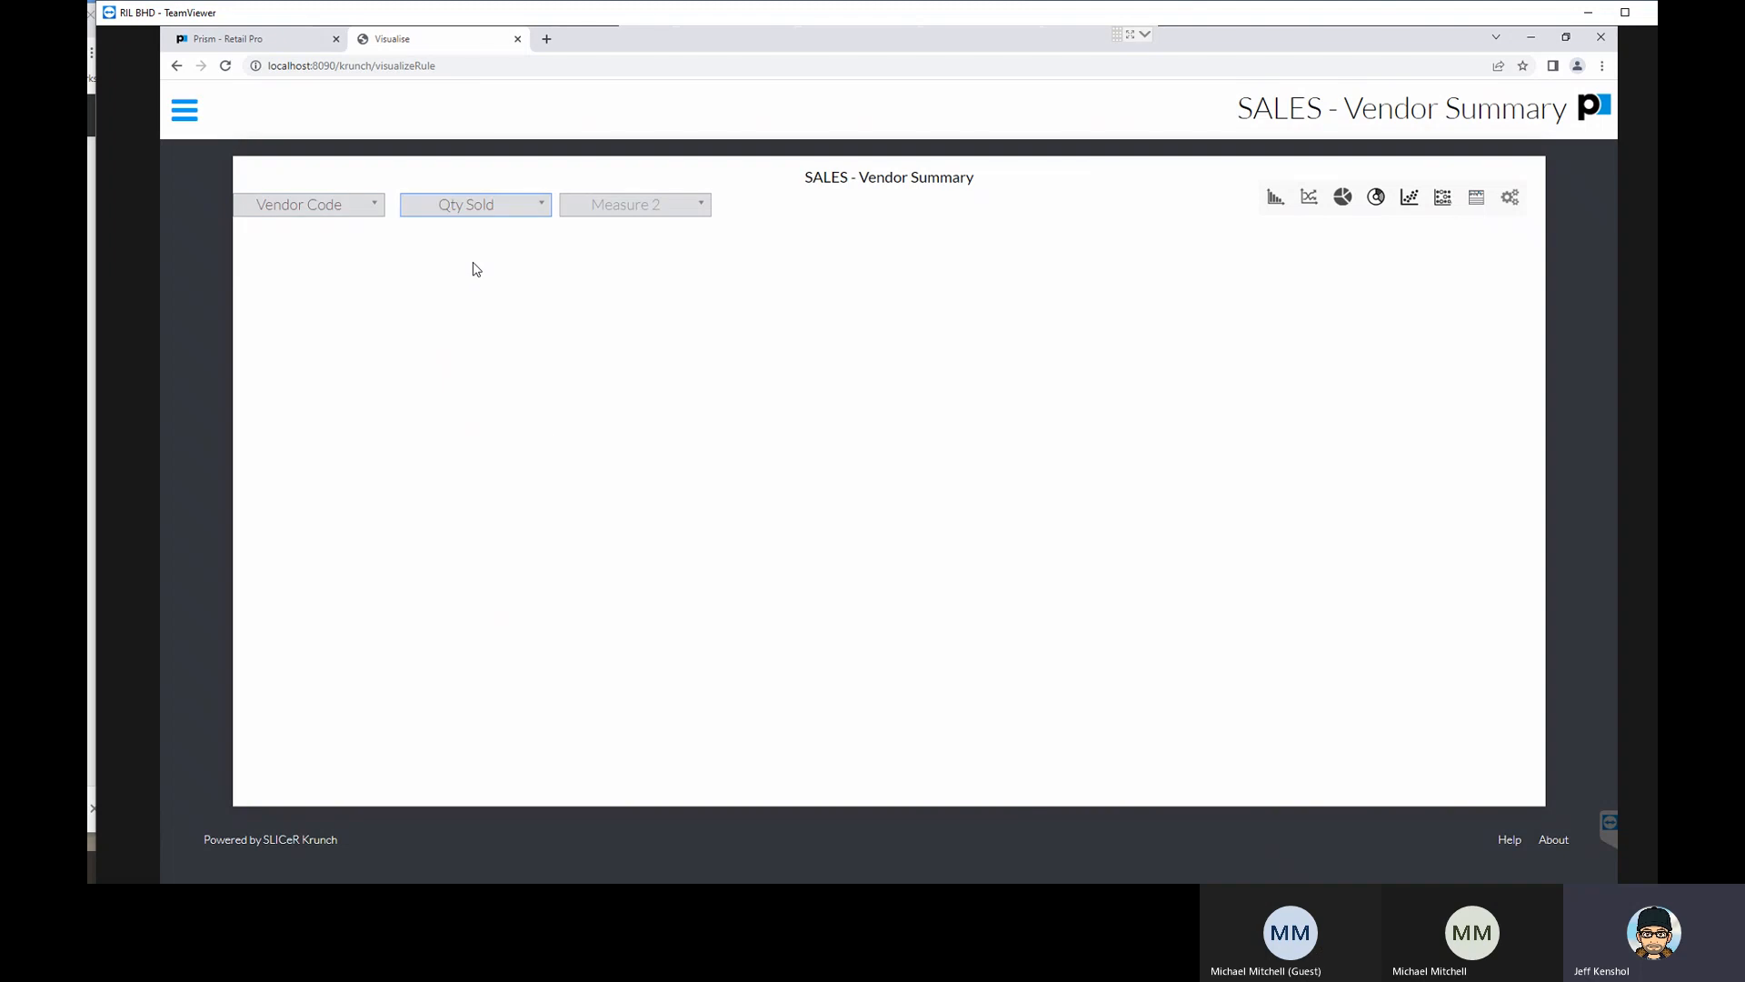
click(1276, 200)
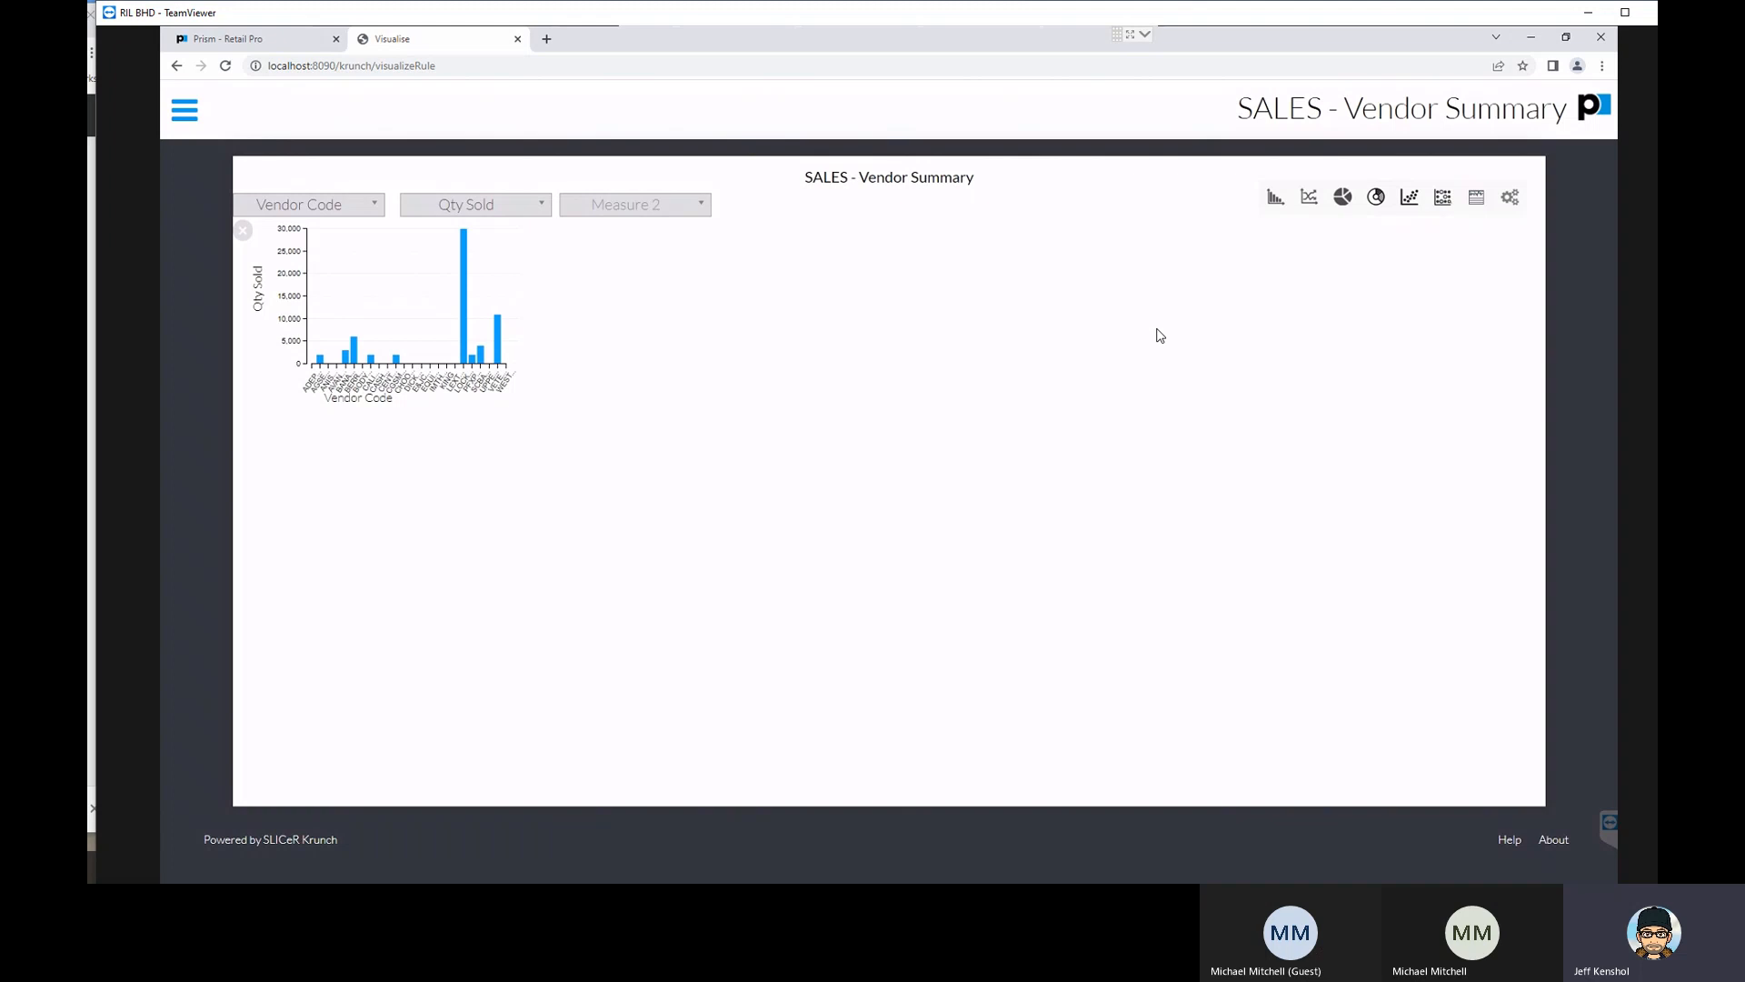
- Add a pie chart of Qty Sold by Vendor Code and check the available dimensions without changing the selection
click(1343, 197)
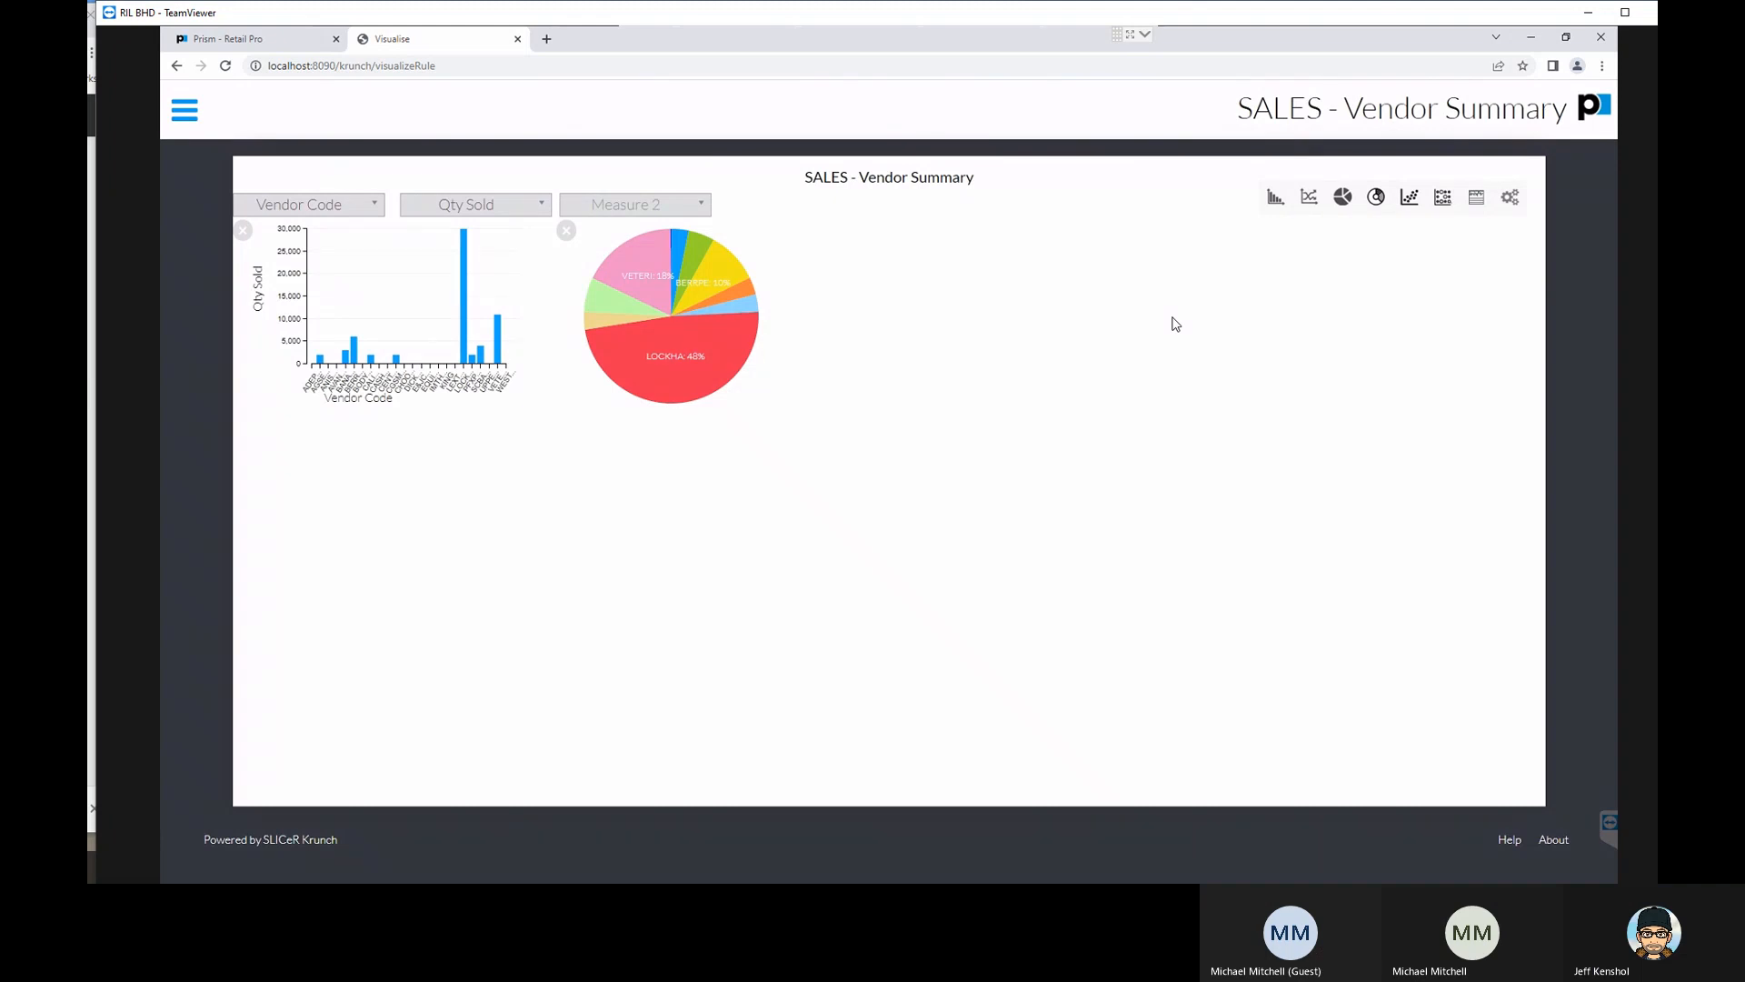
click(336, 208)
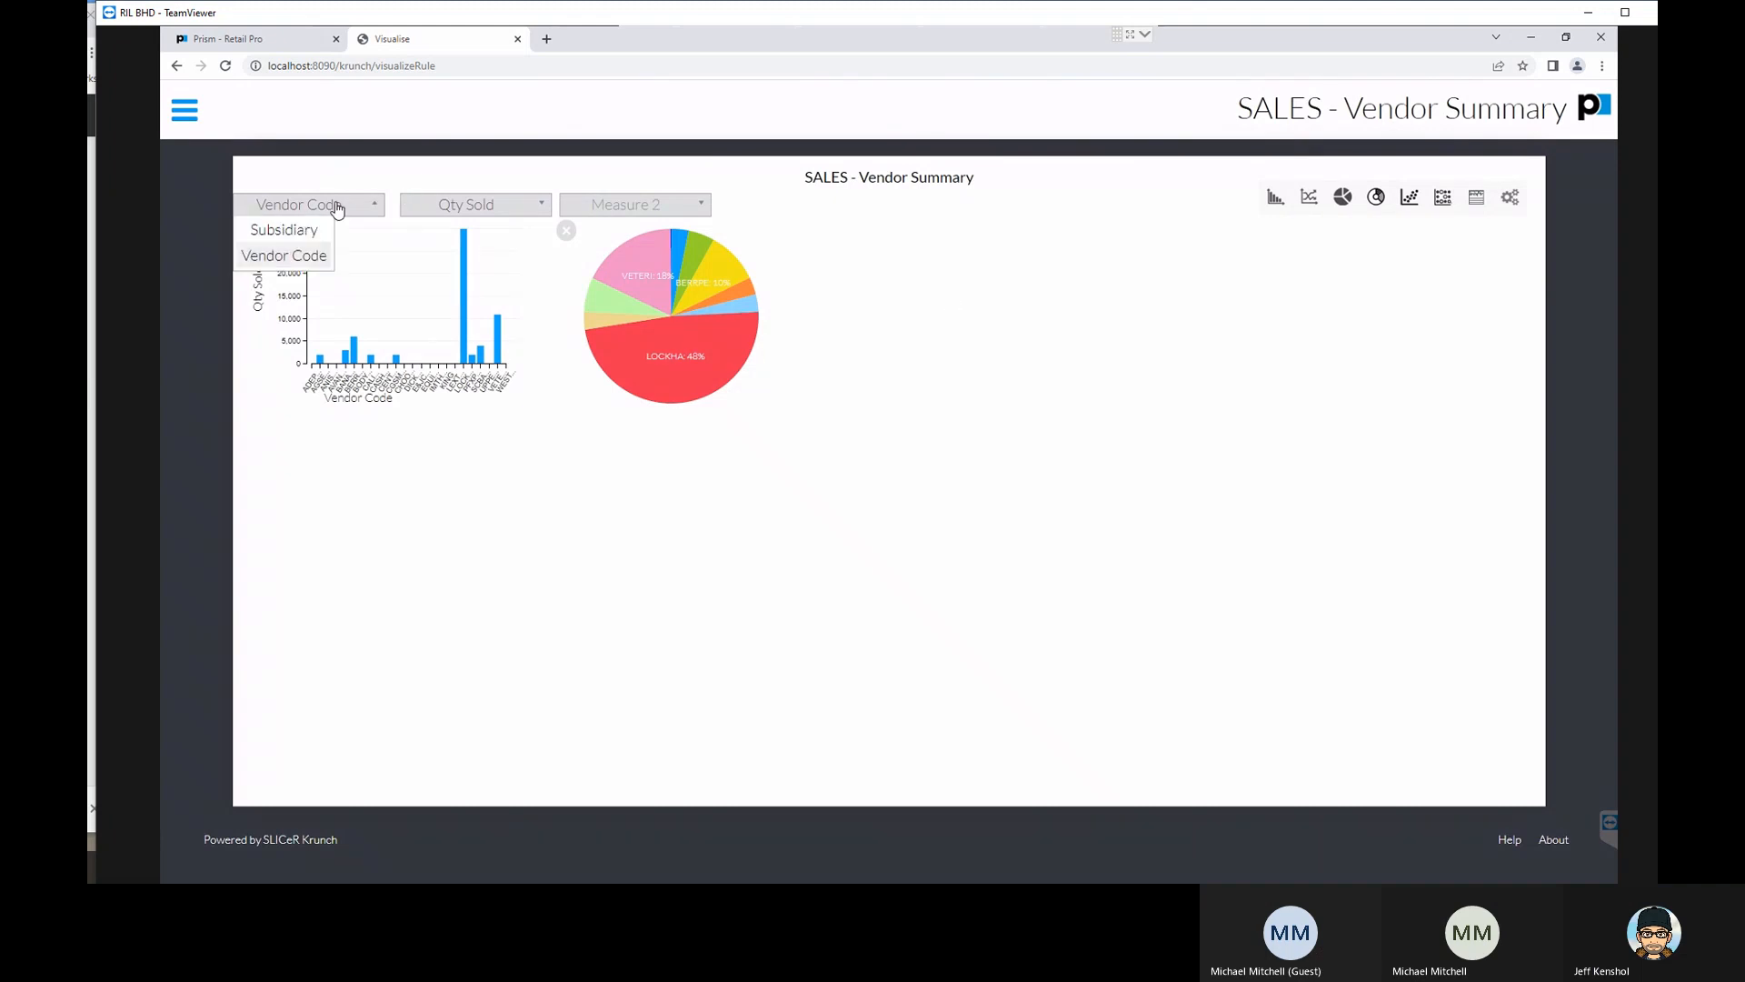
click(737, 218)
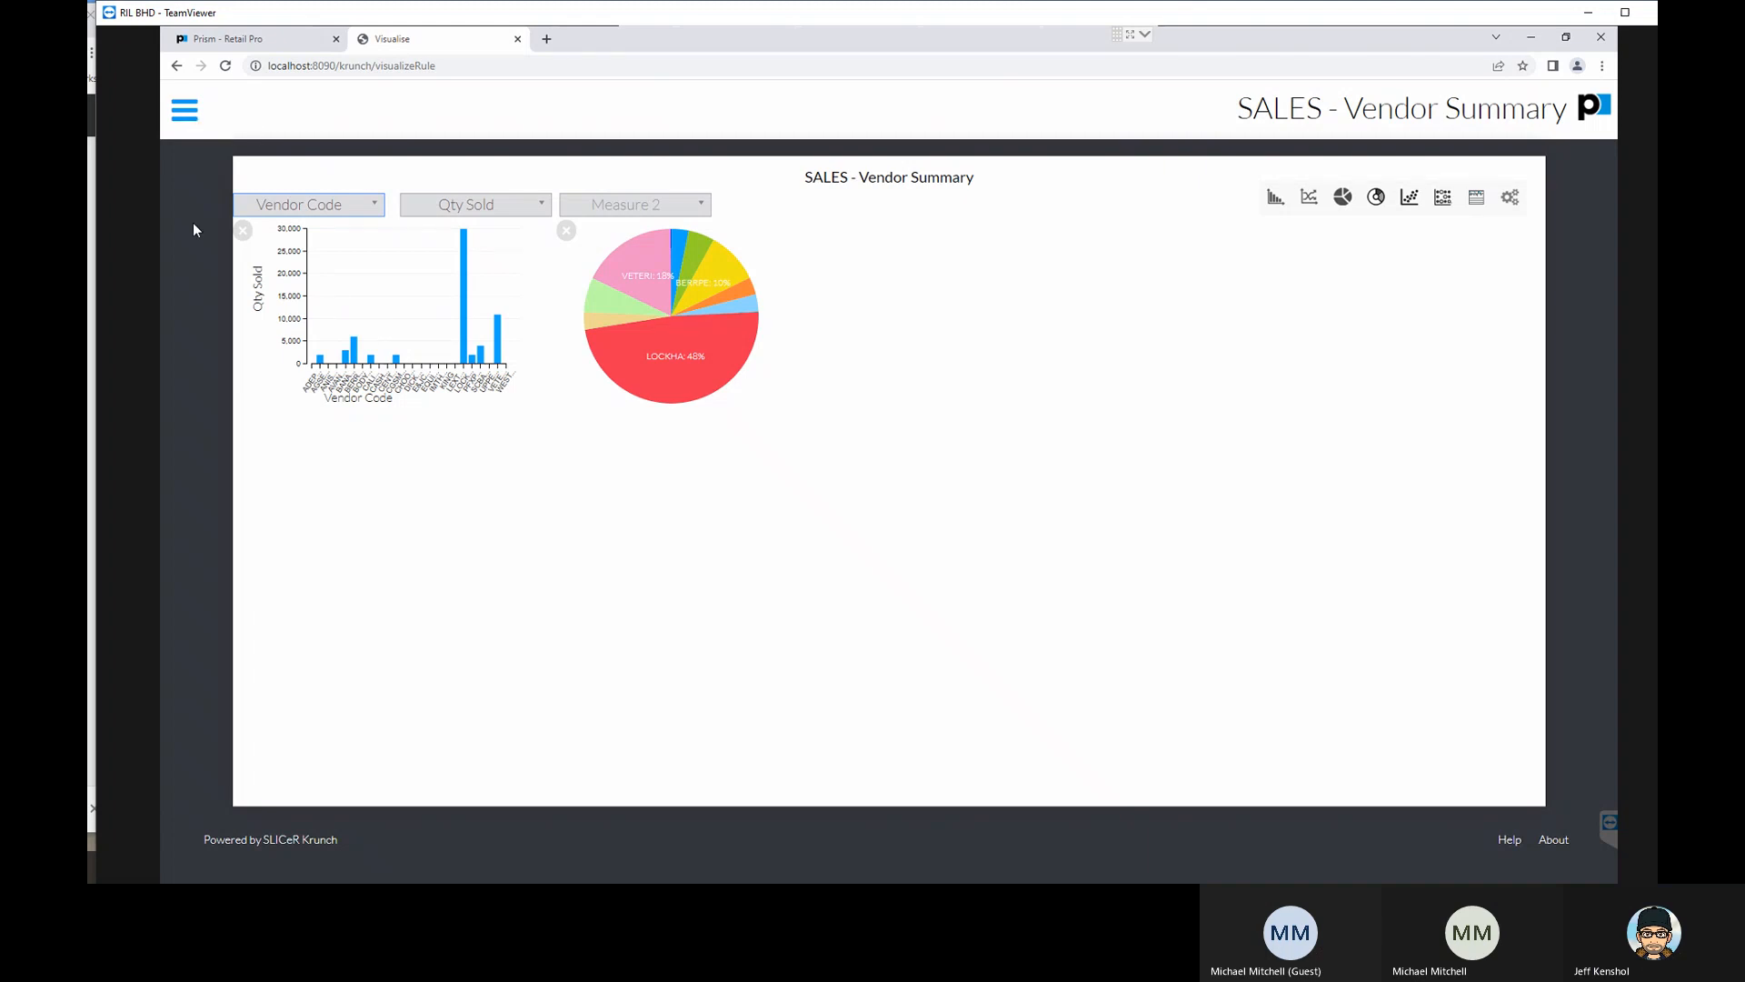
- Remove the bar plot and pie chart from the Vendor Summary visualization and return to the report list
click(242, 230)
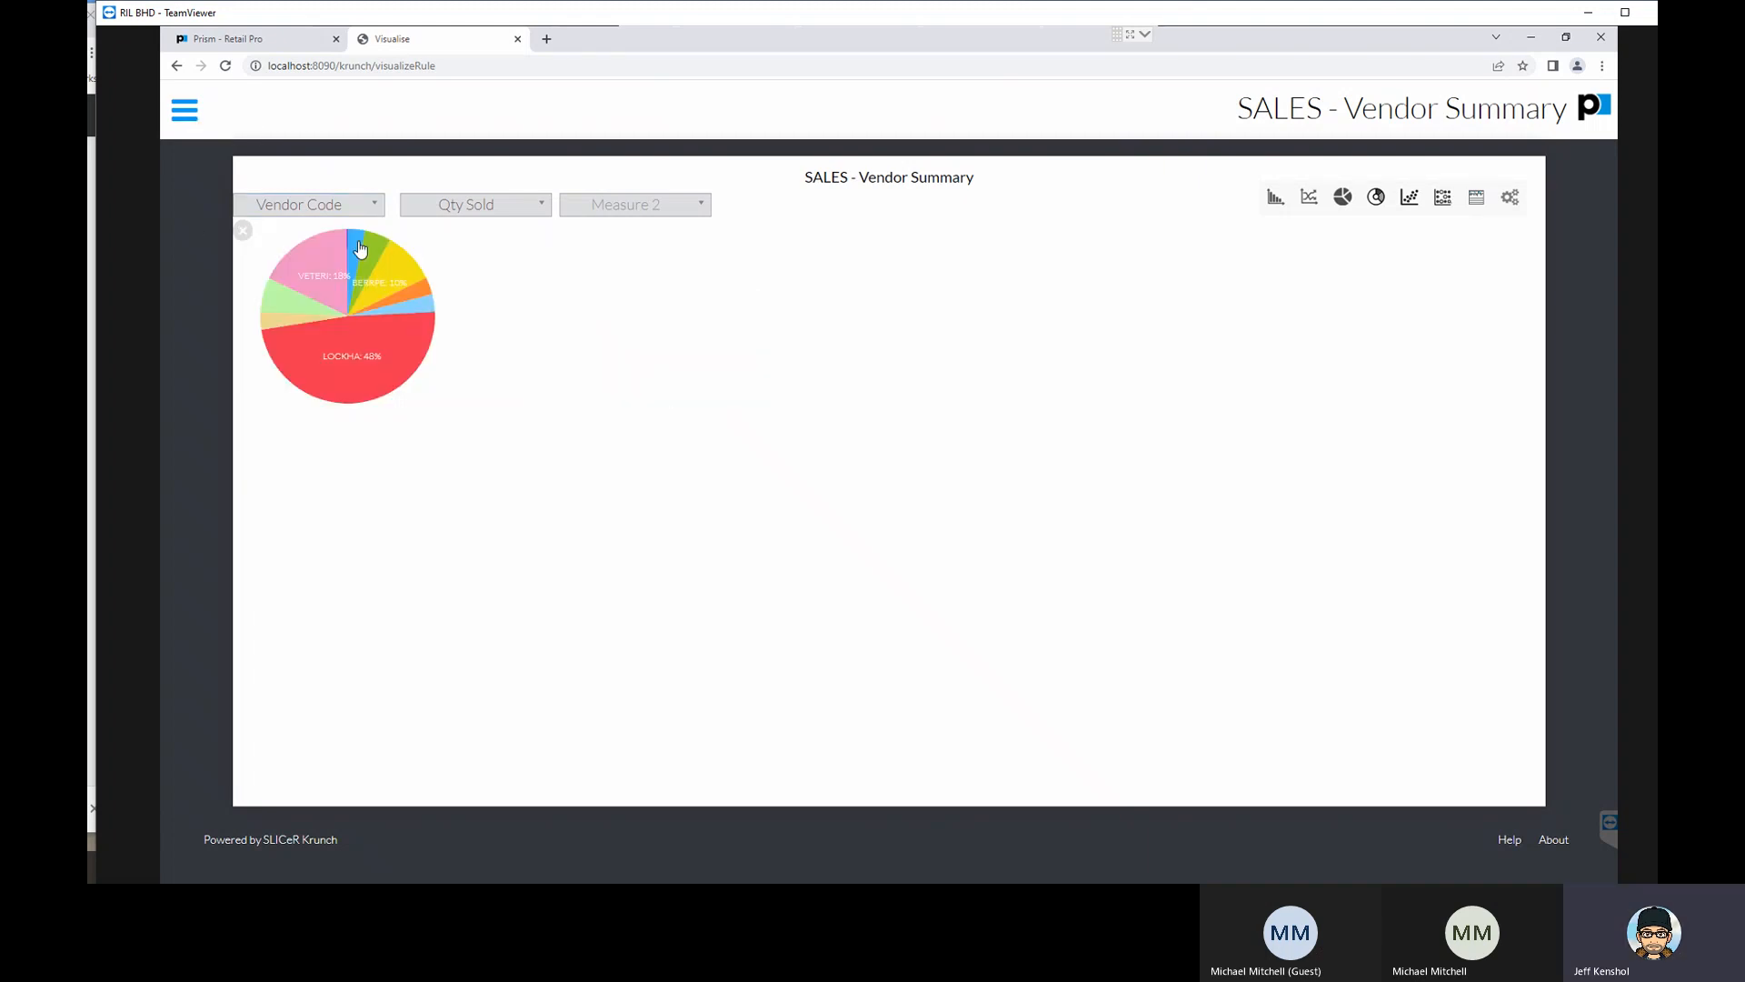
click(243, 230)
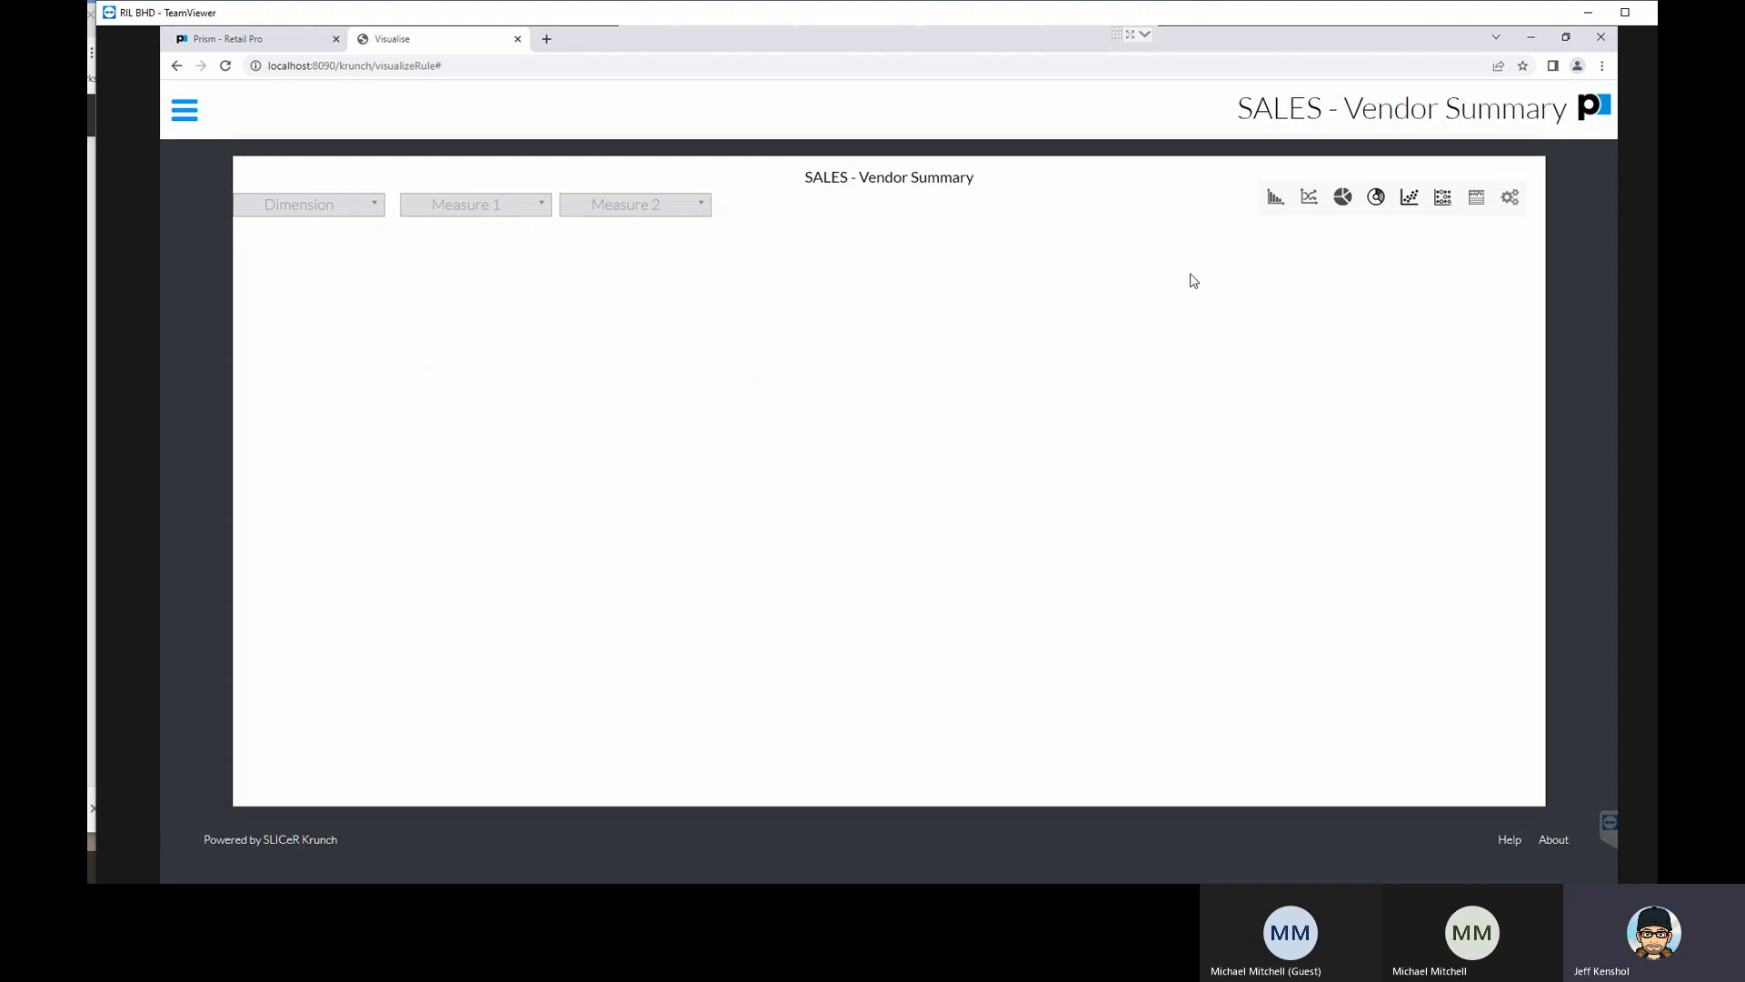
click(181, 125)
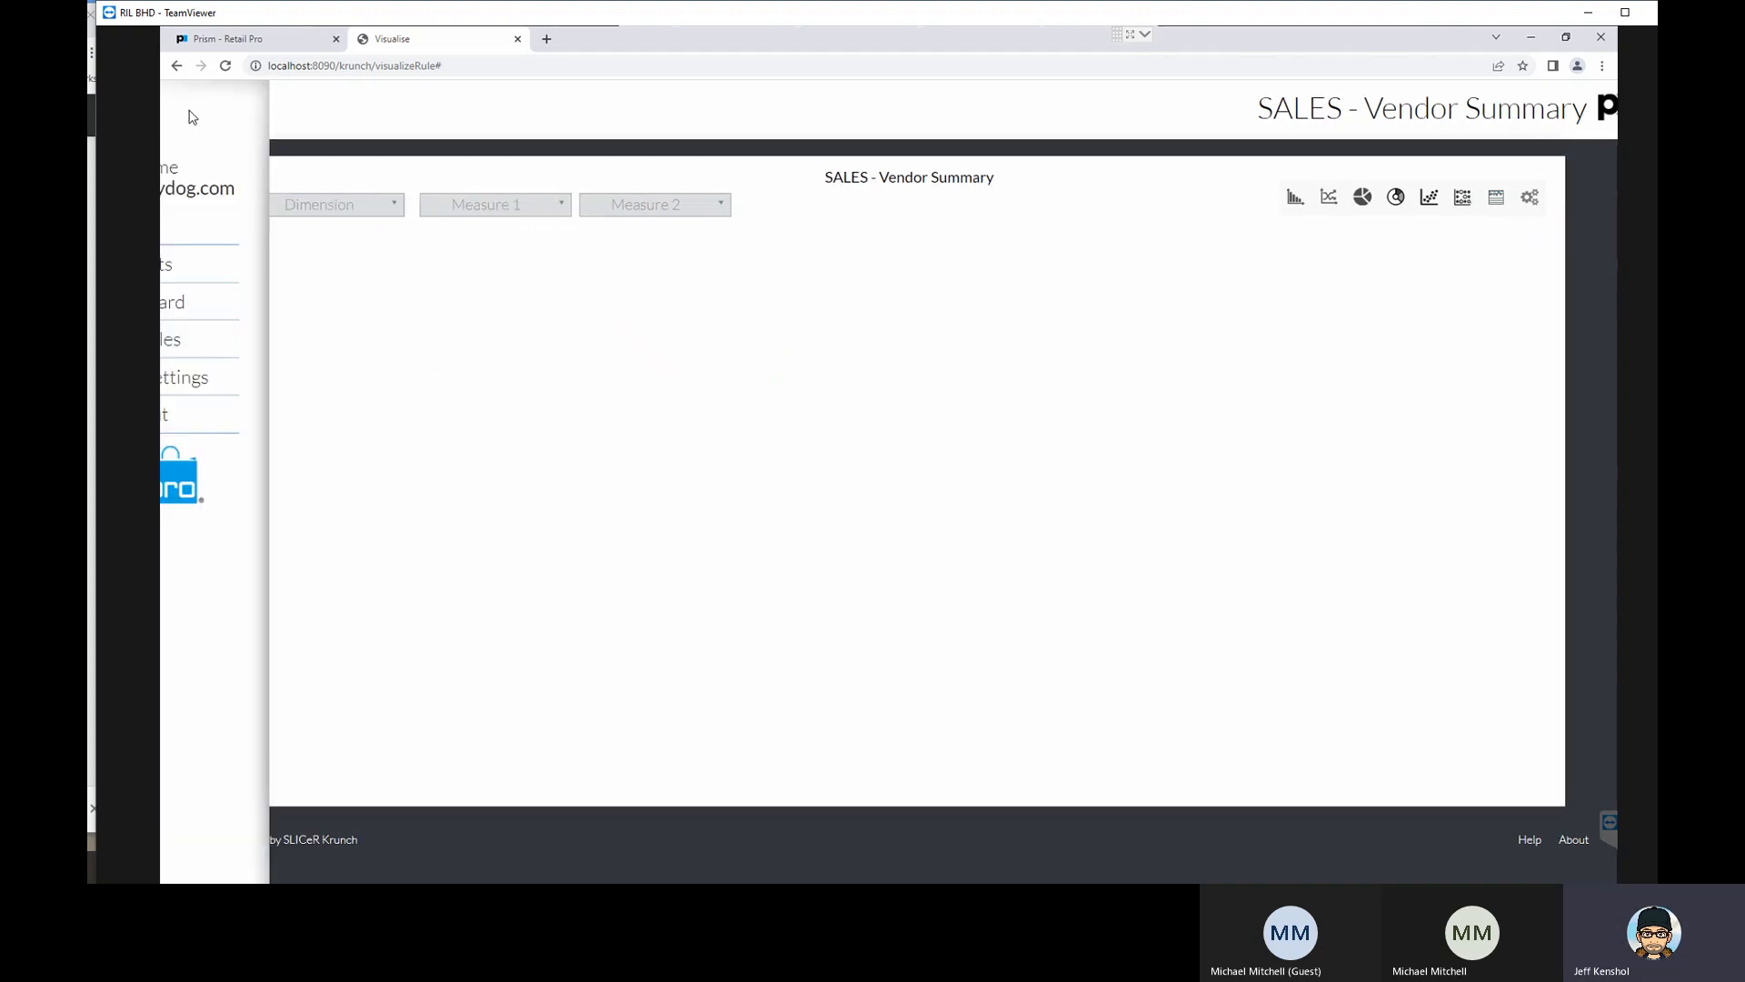
click(319, 271)
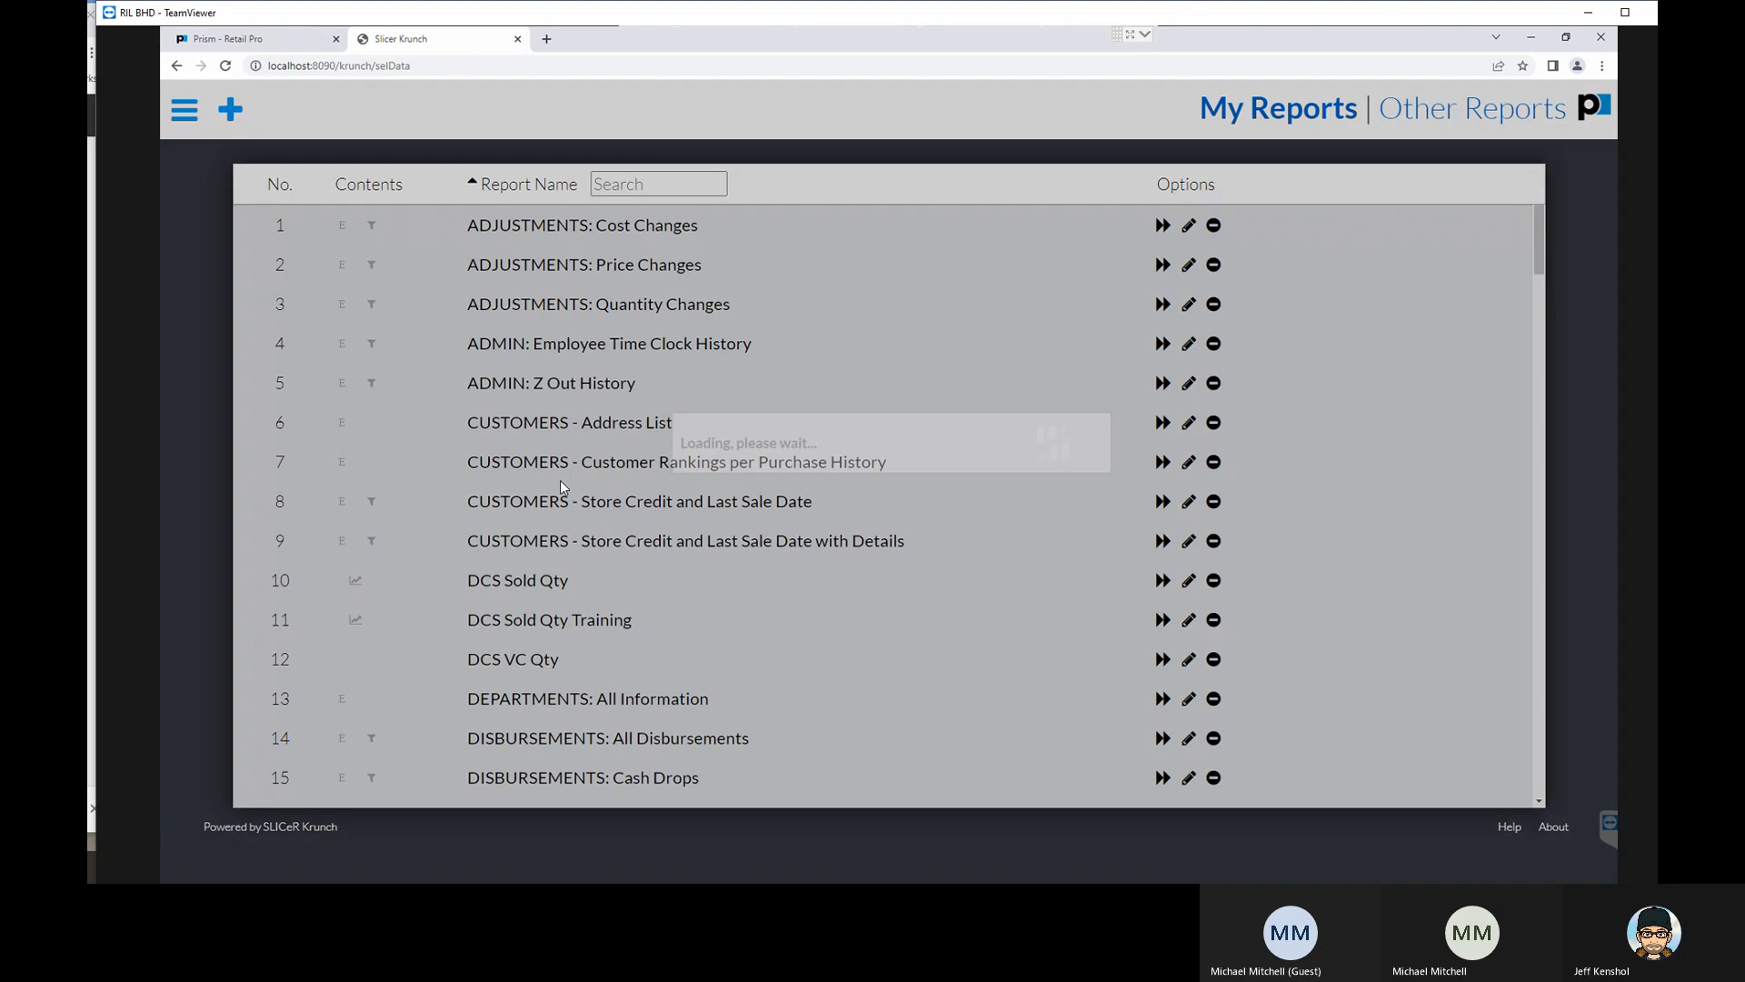
- Find the SALES - Top N Styles report in the report list and open it for running
scroll(590, 509, down, 6)
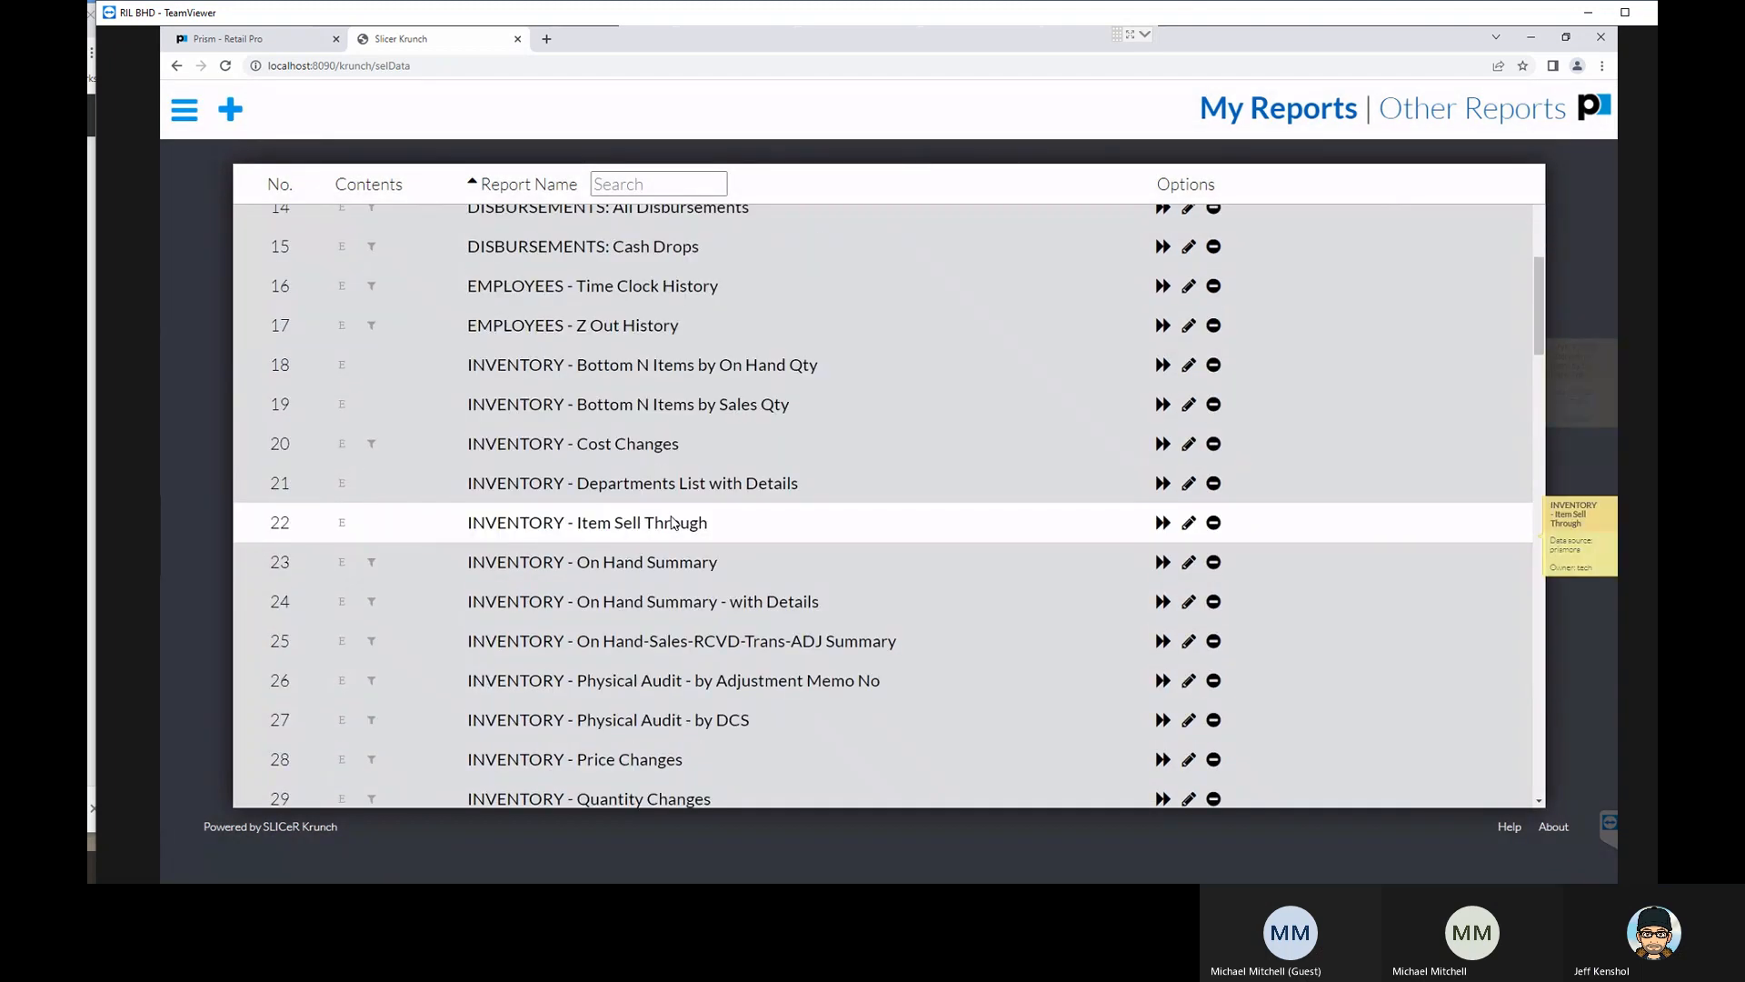
scroll(673, 523, down, 15)
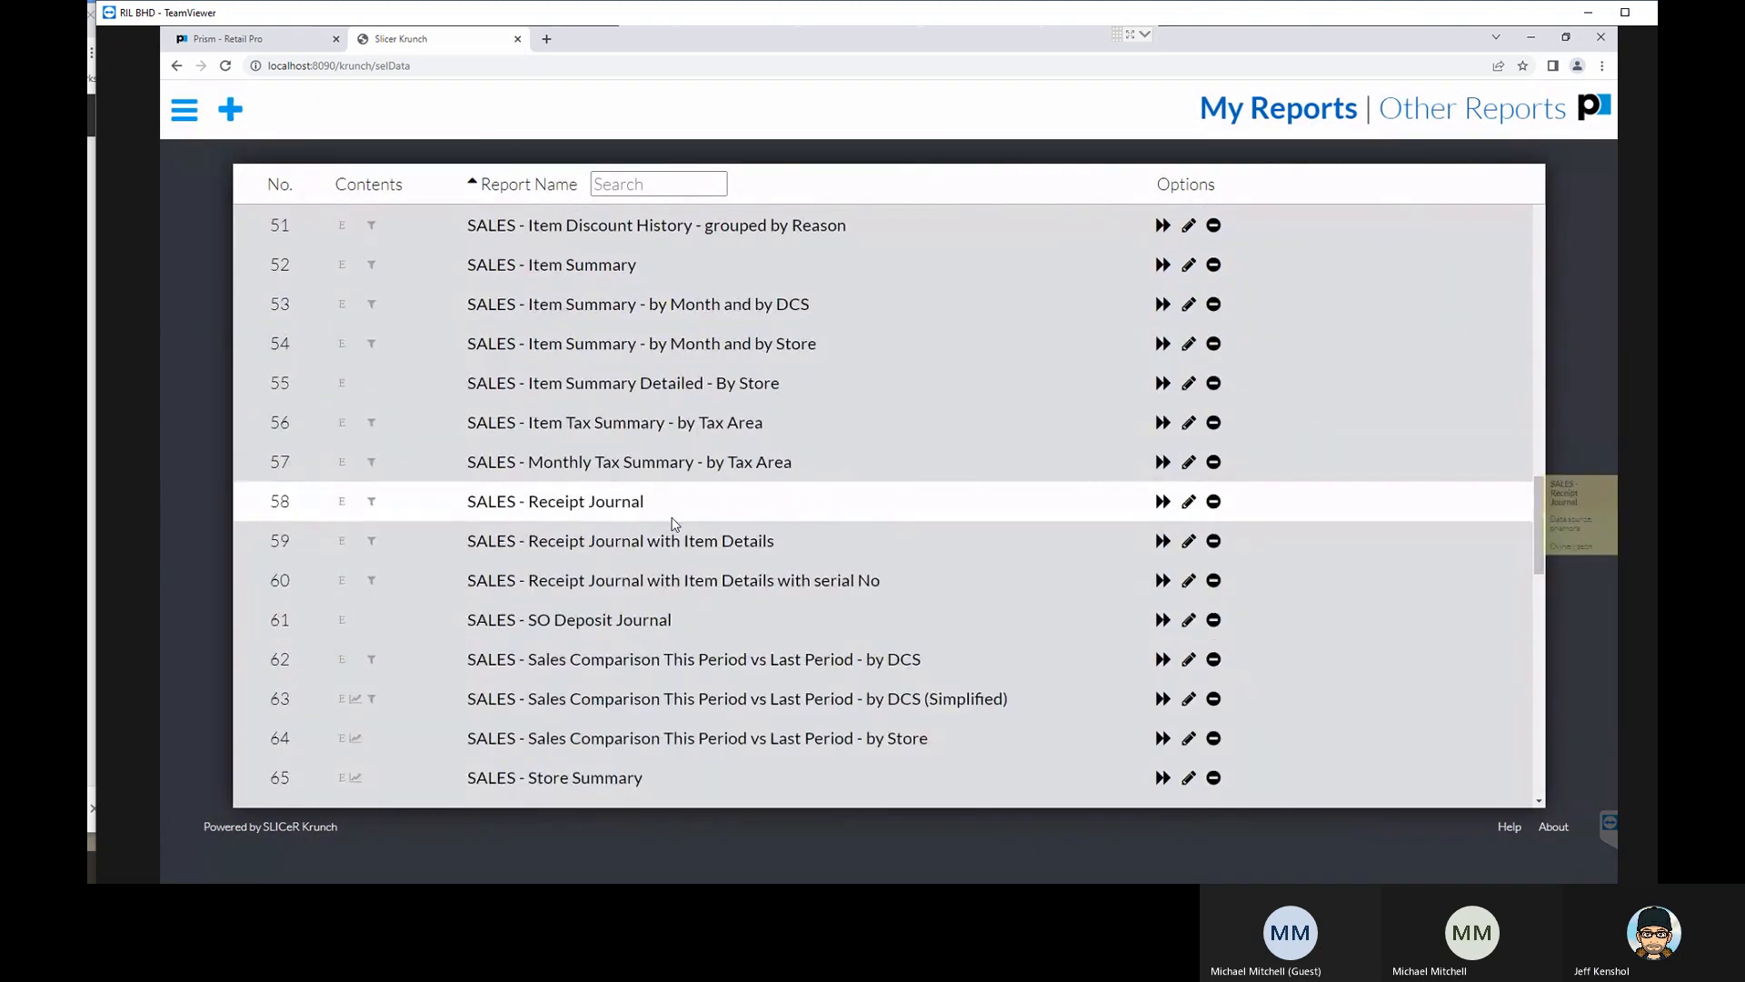
scroll(675, 523, down, 3)
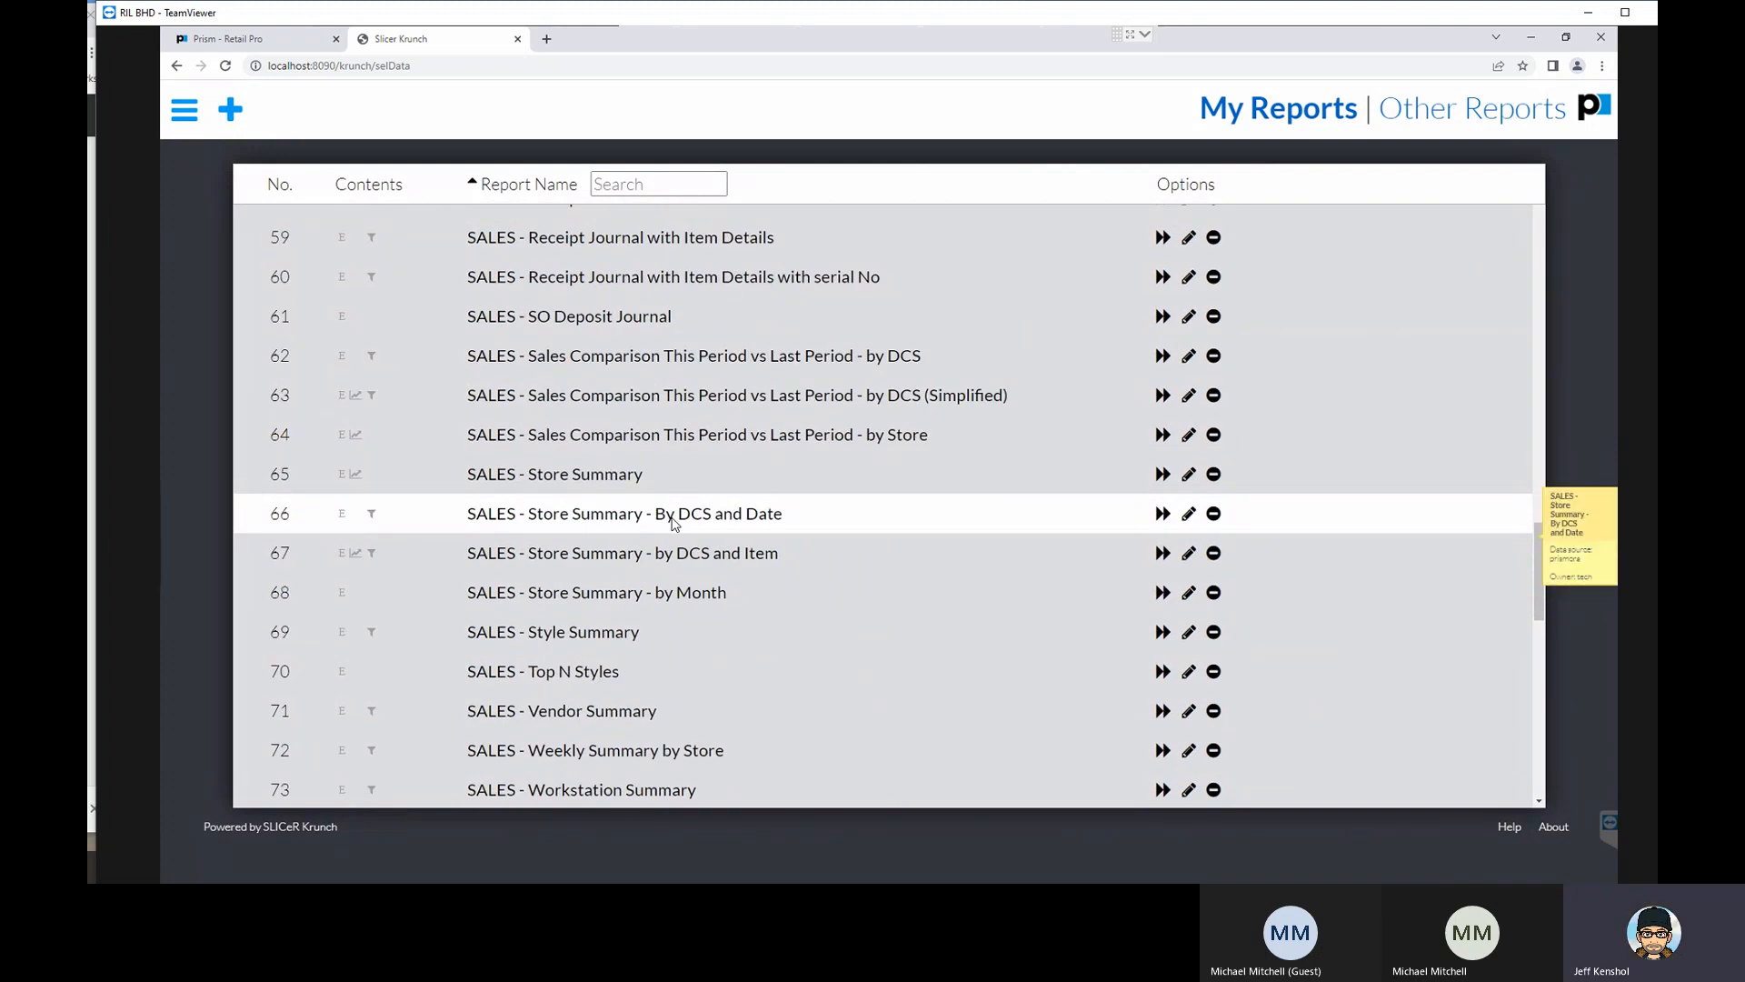
scroll(673, 523, down, 2)
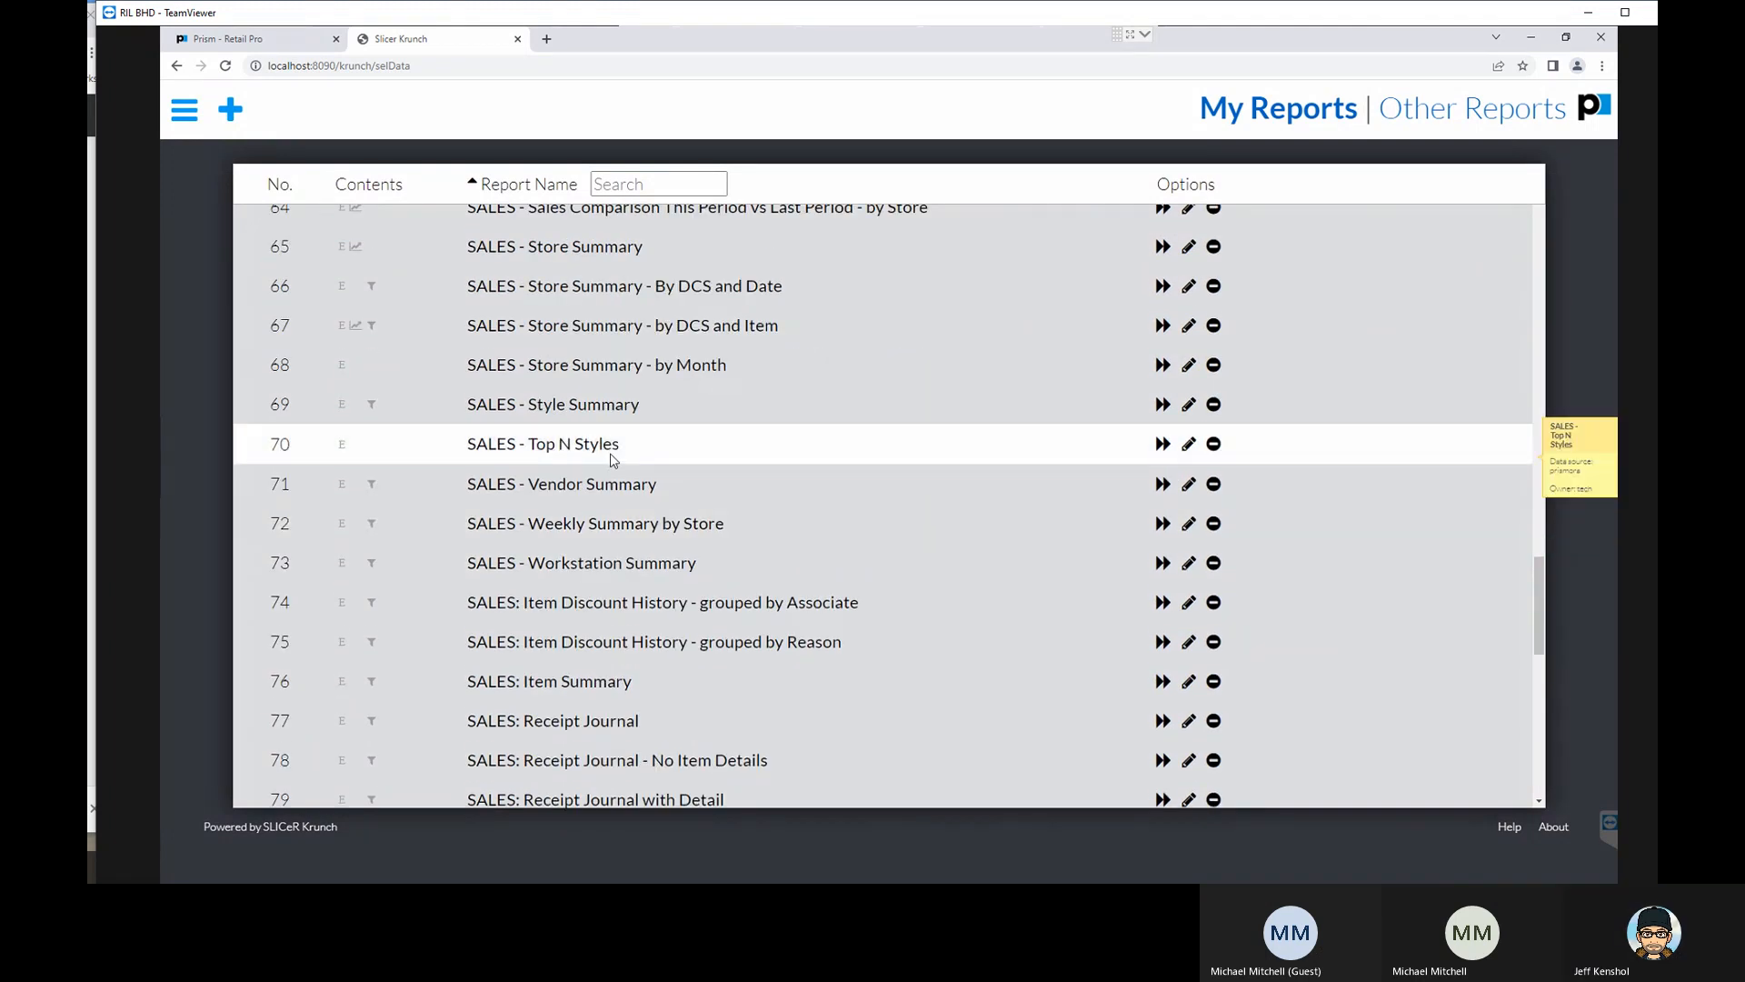
click(772, 452)
click(1173, 488)
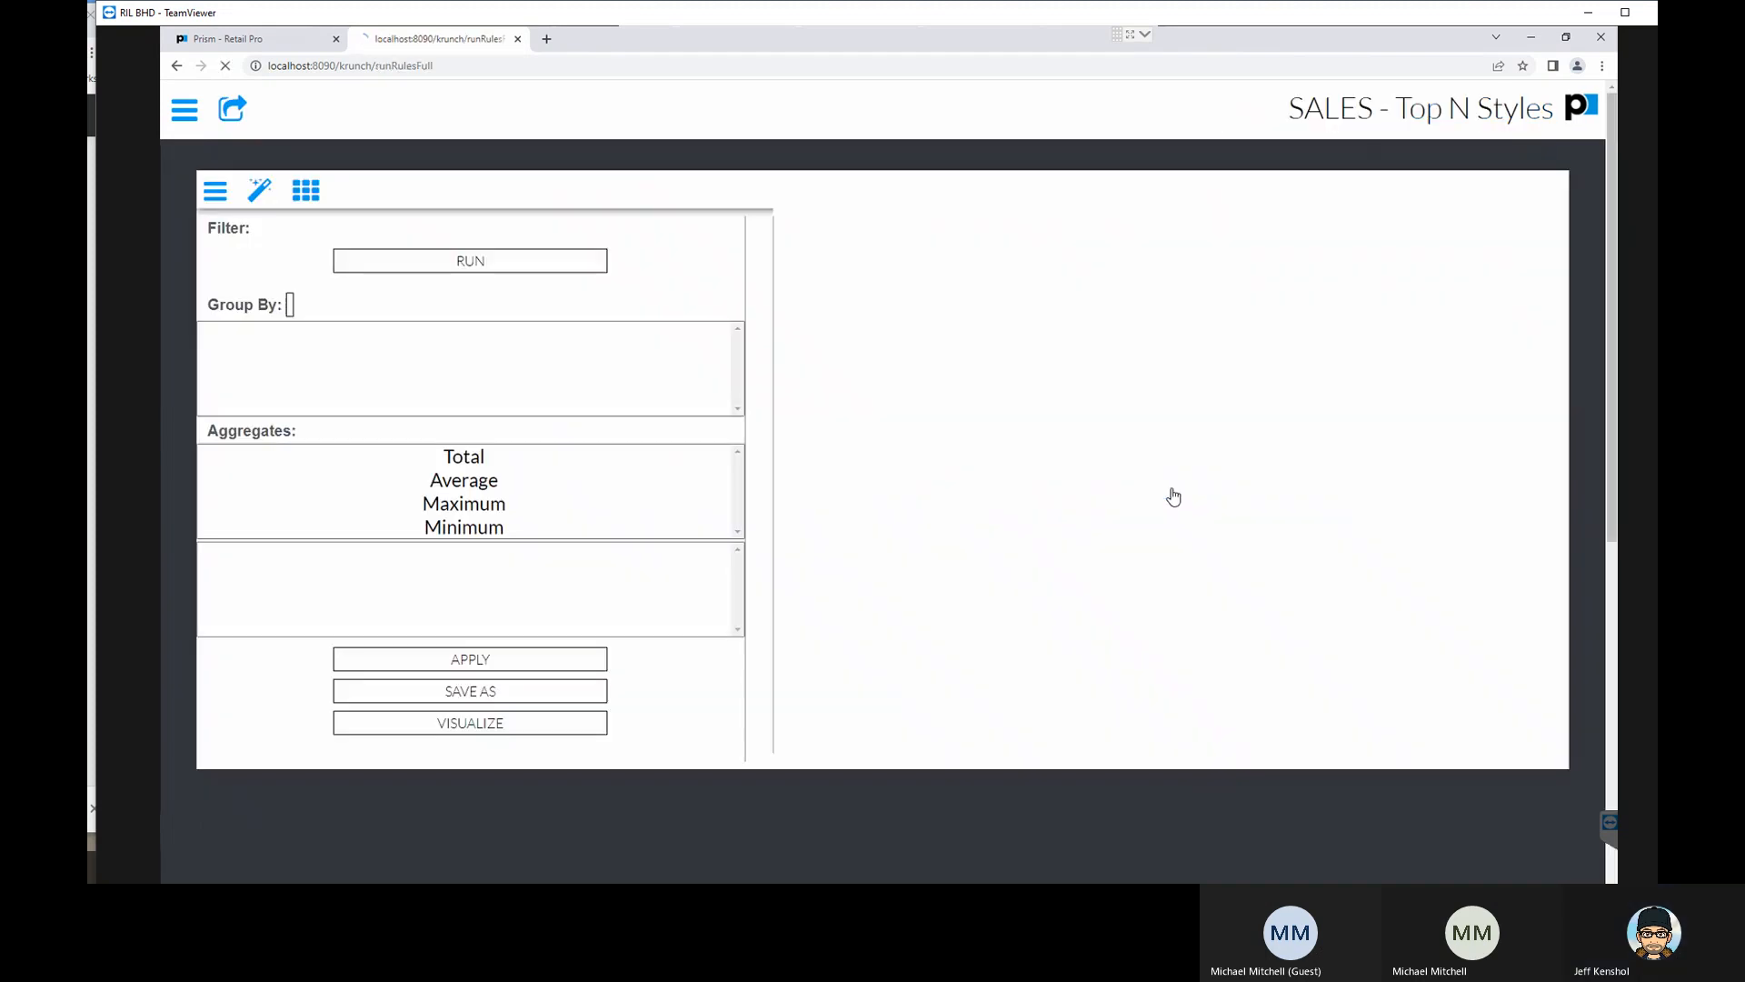
- Examine the filter fields available for the Top N Styles report, from DCS_CODE through Top N
click(419, 258)
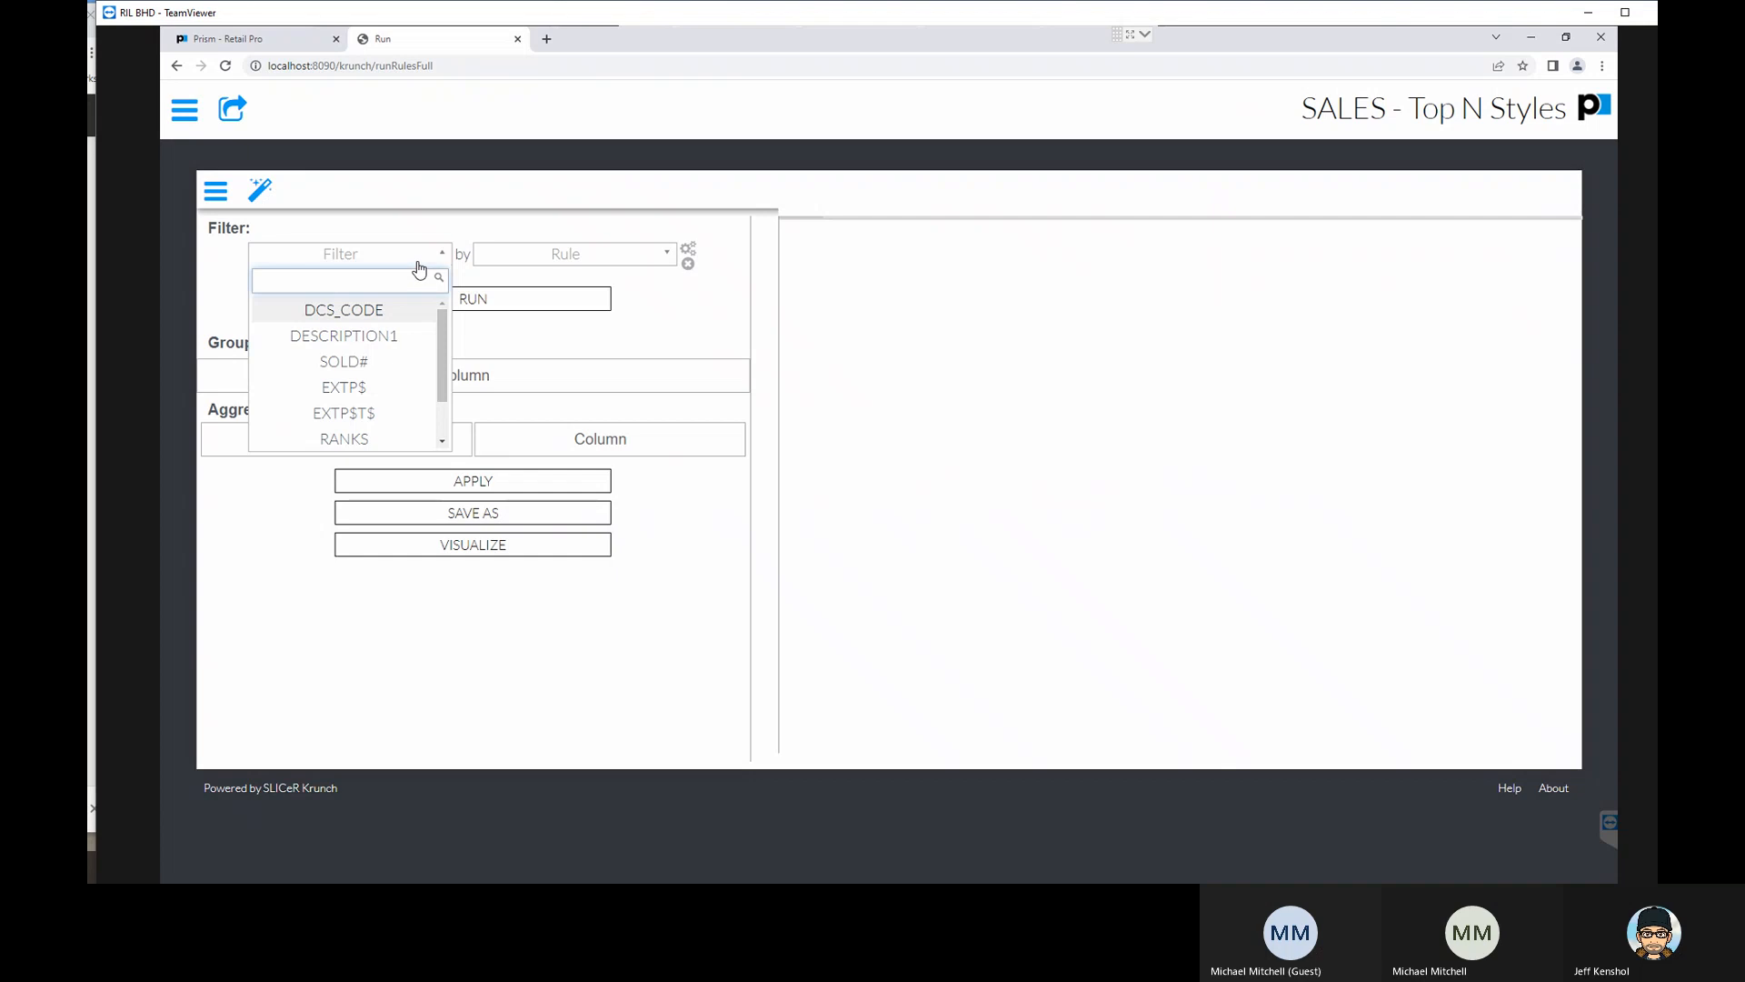
click(418, 263)
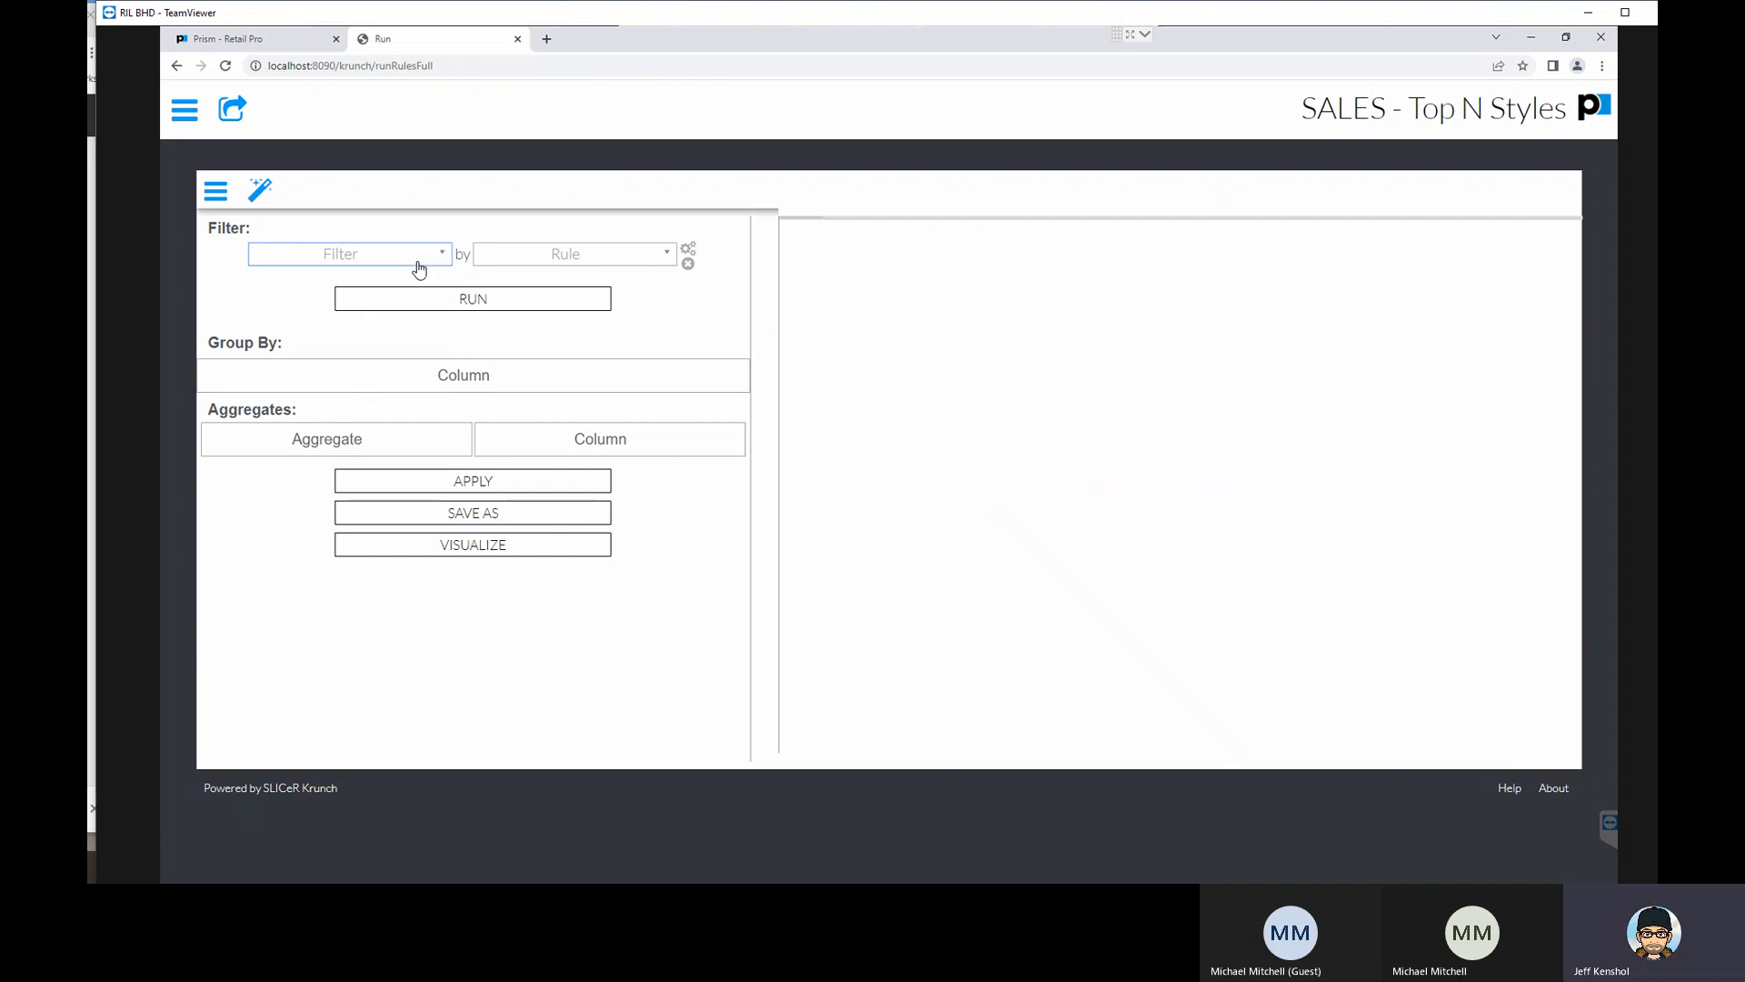
click(395, 263)
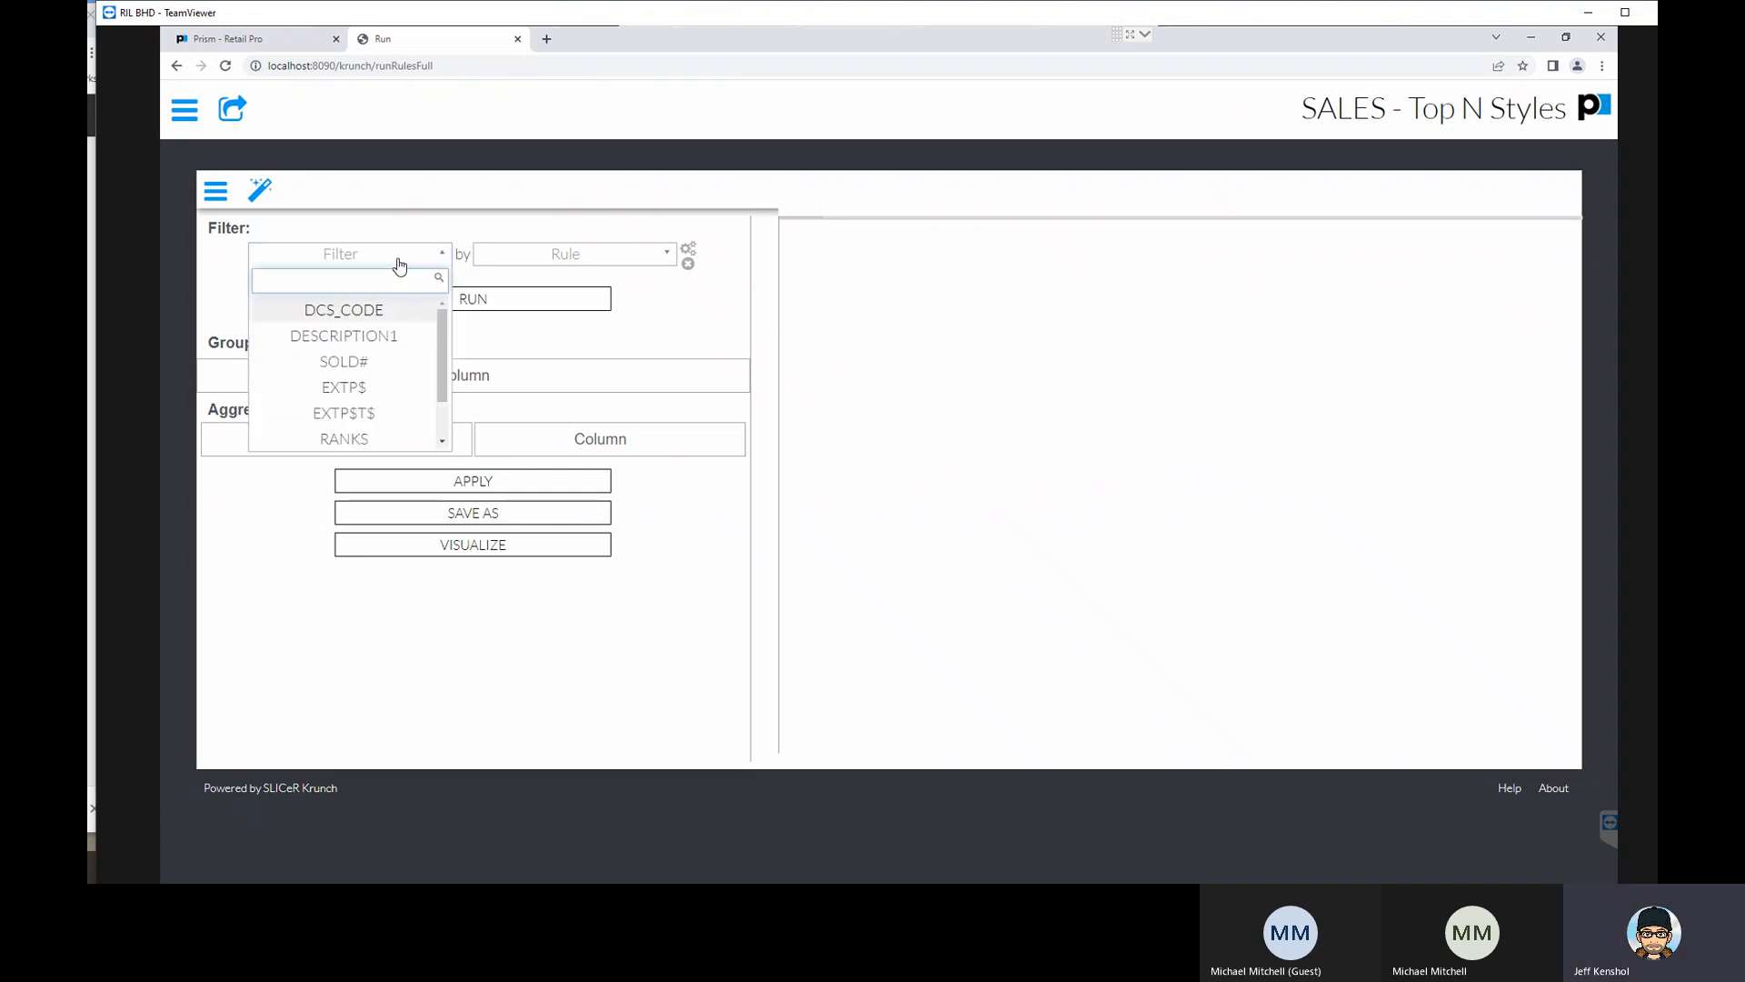
click(619, 257)
click(644, 262)
click(439, 255)
scroll(400, 362, down, 2)
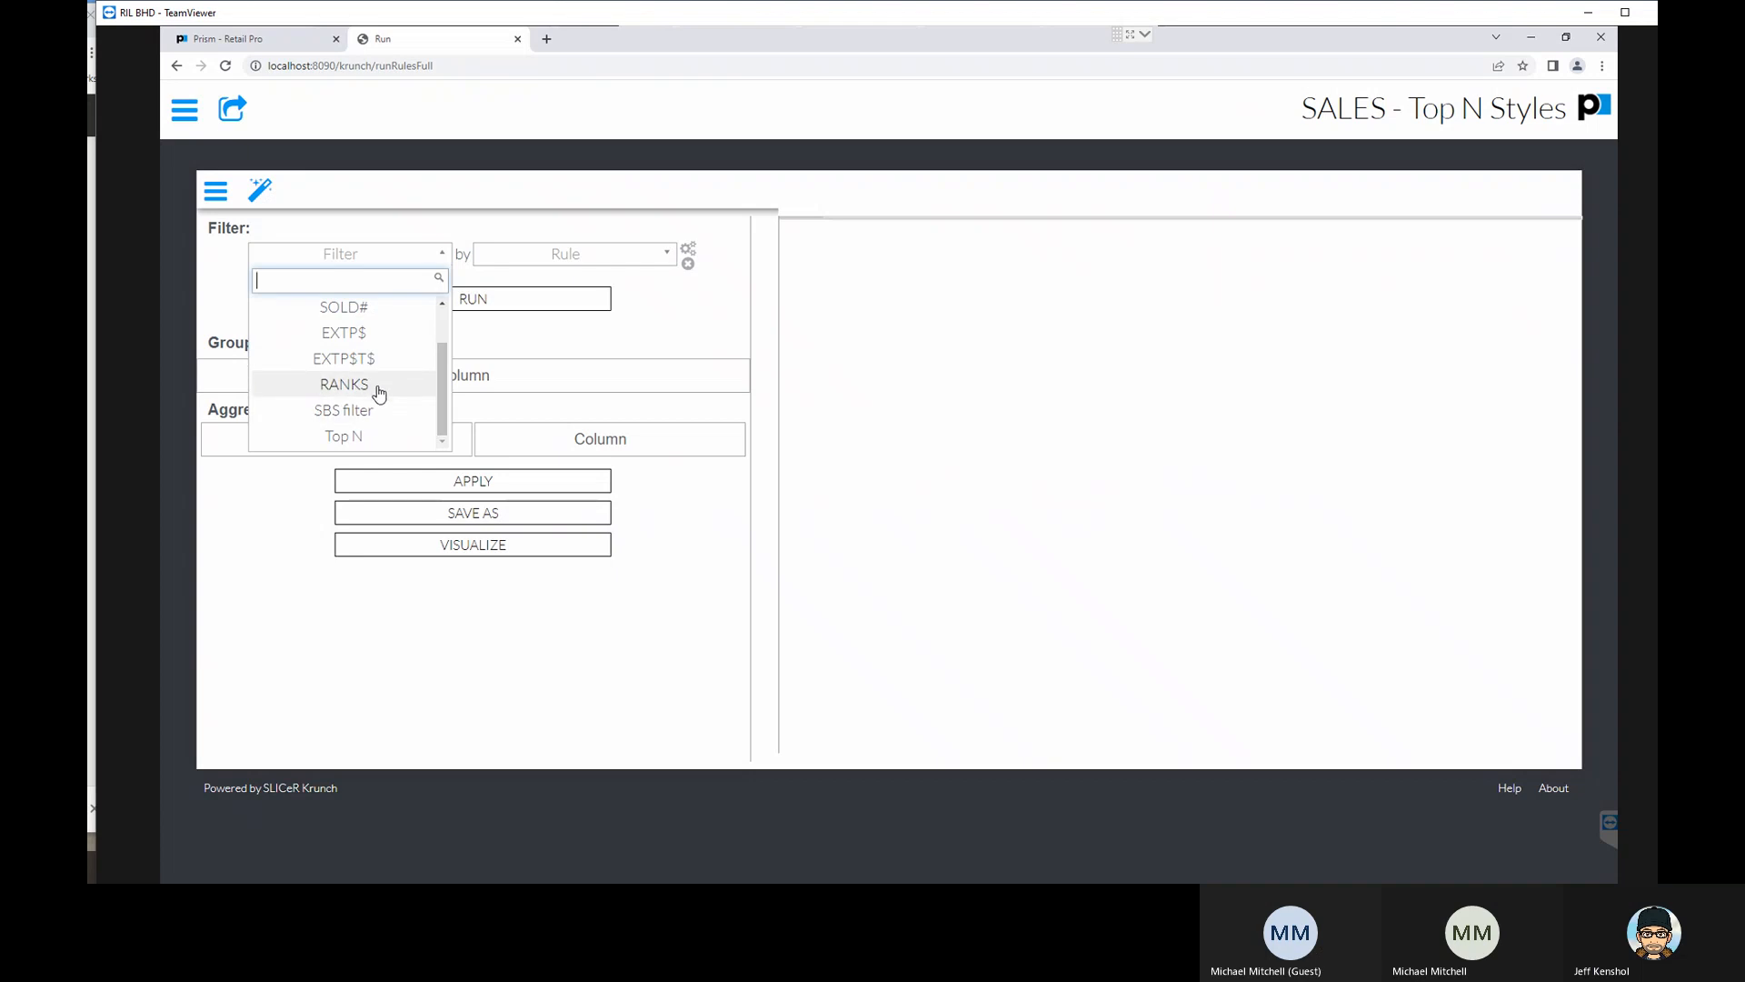
scroll(379, 362, up, 2)
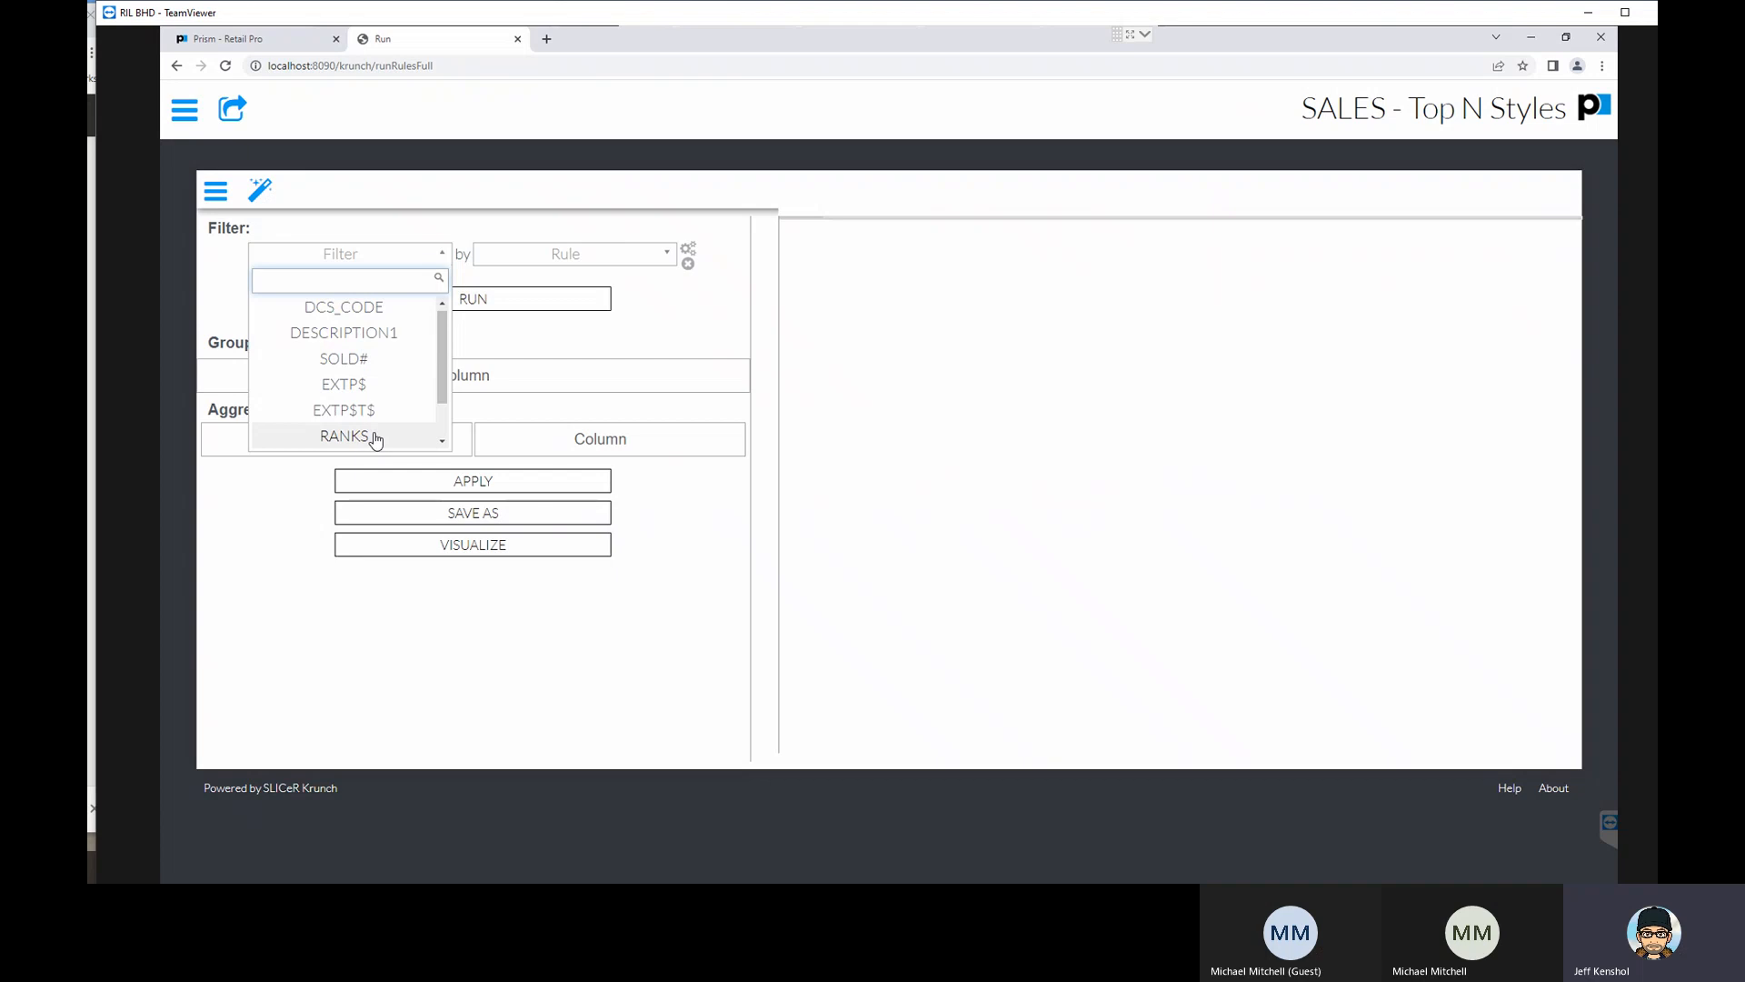
scroll(374, 436, down, 2)
scroll(406, 341, up, 2)
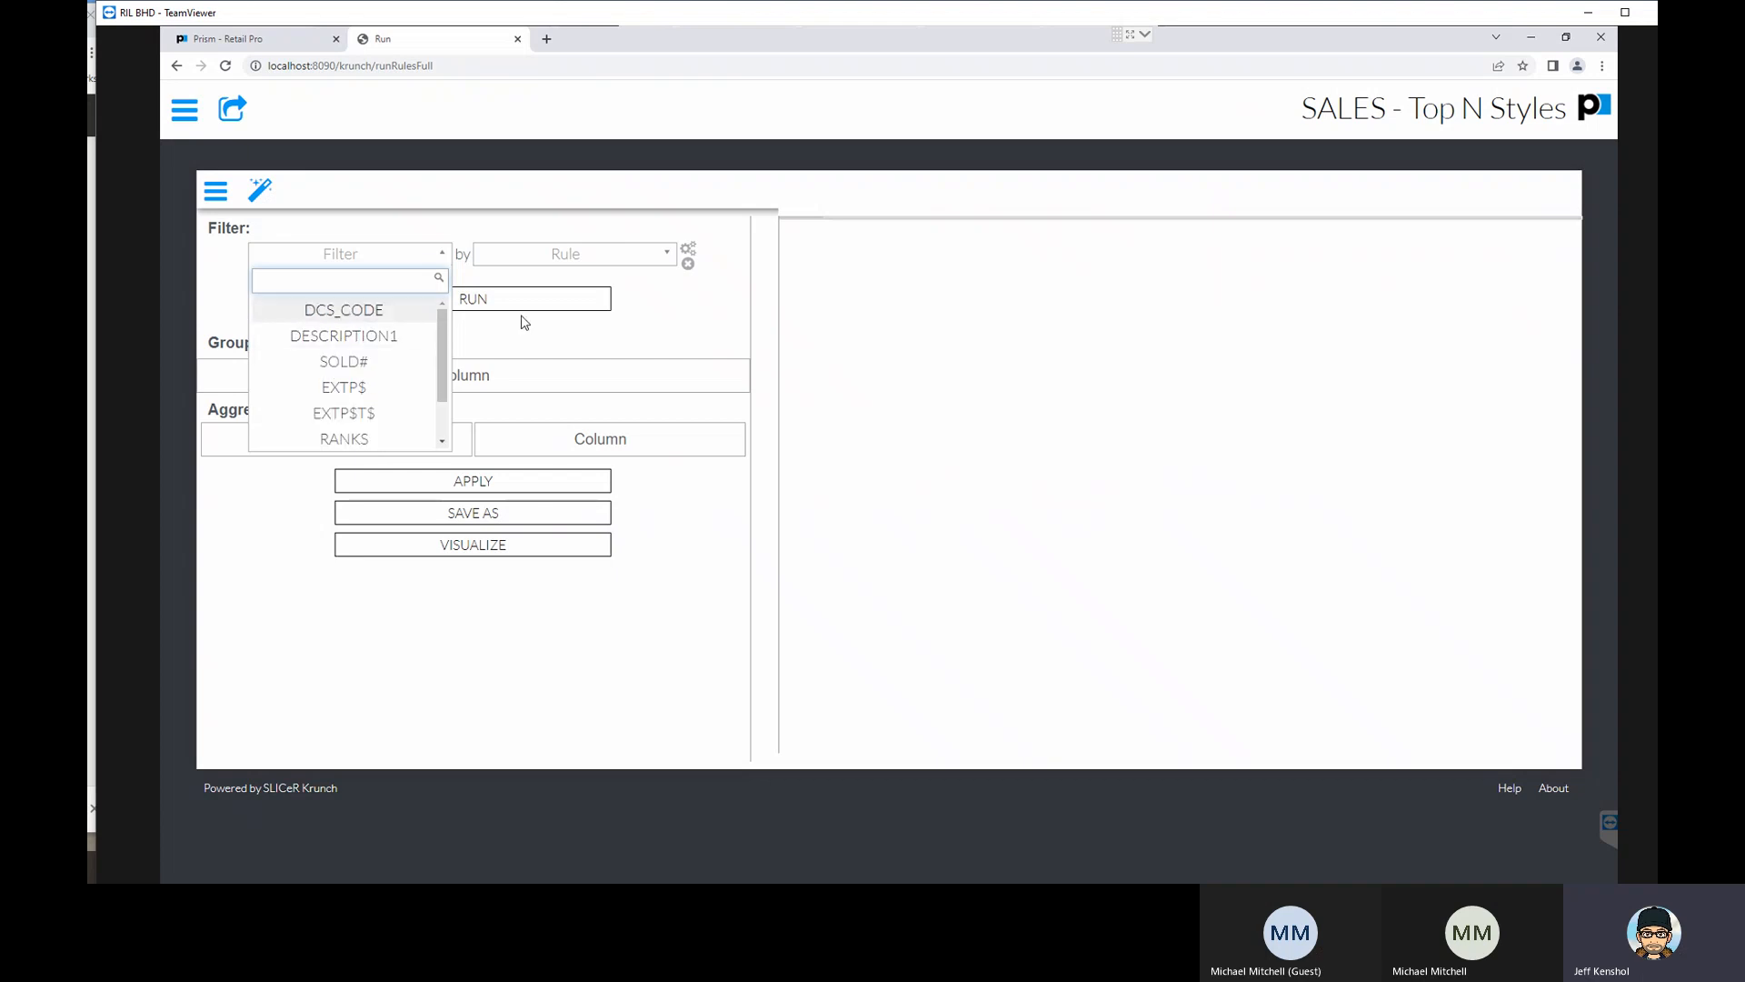
- Choose Top N as the field for the report's first filter
click(400, 261)
click(400, 261)
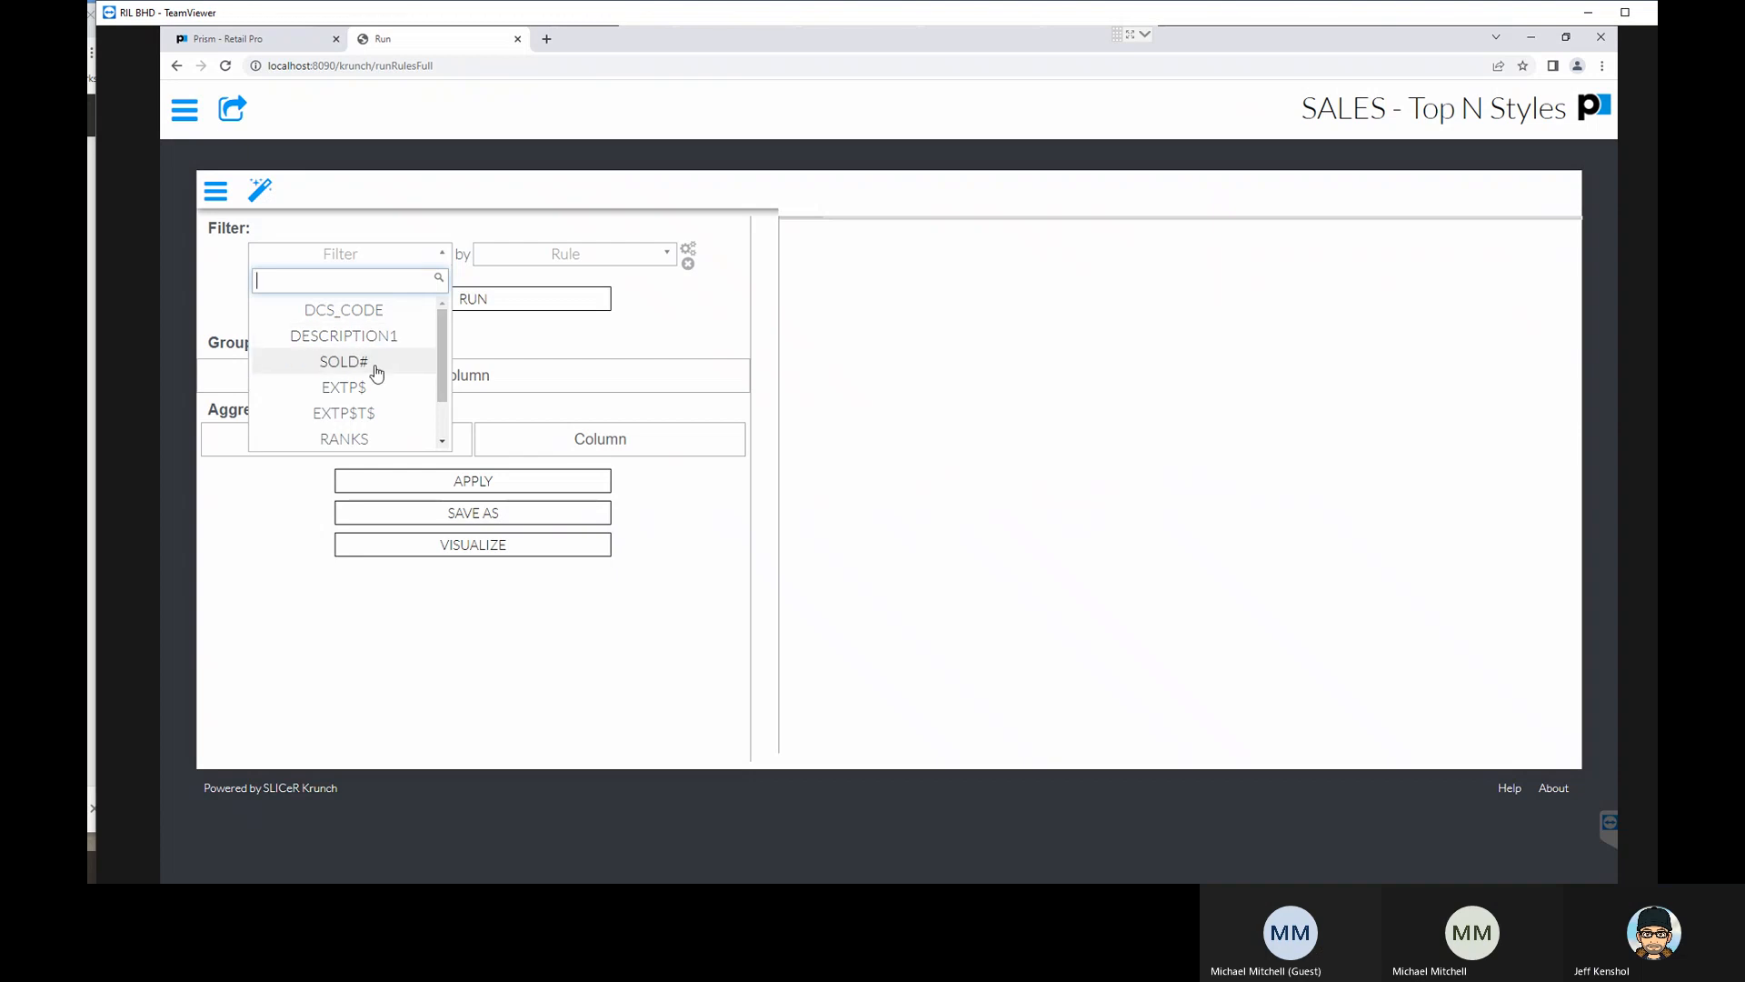
scroll(370, 389, down, 2)
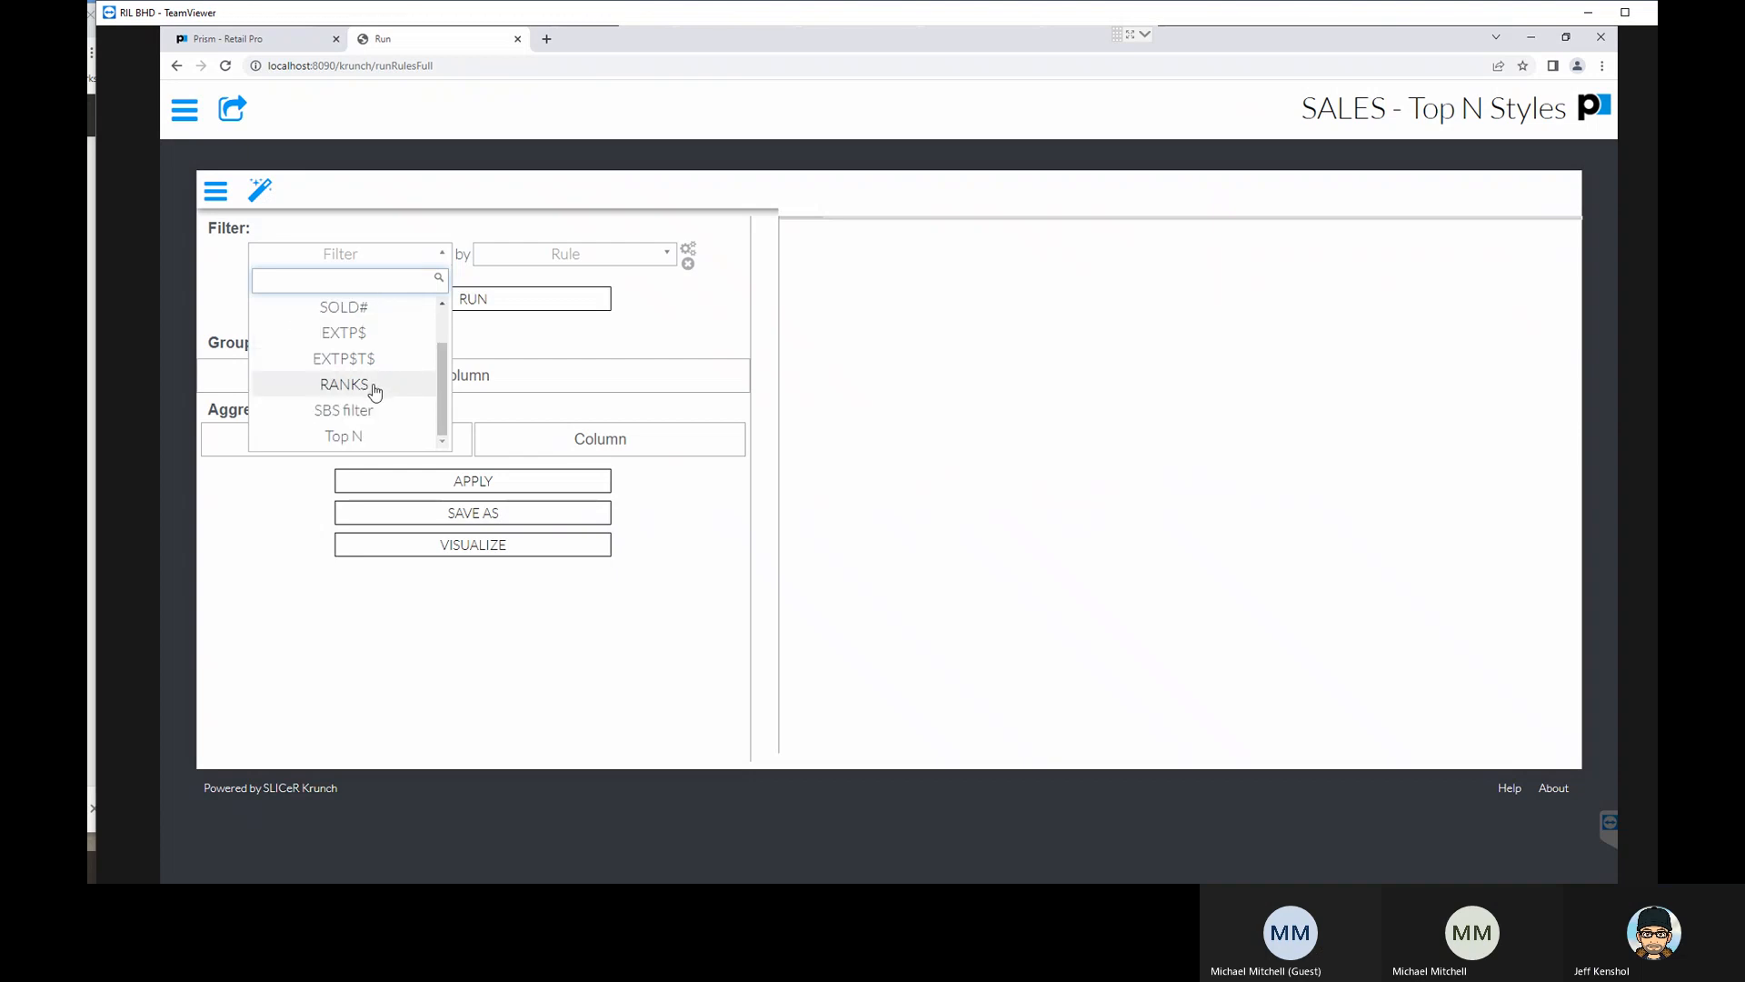
click(367, 443)
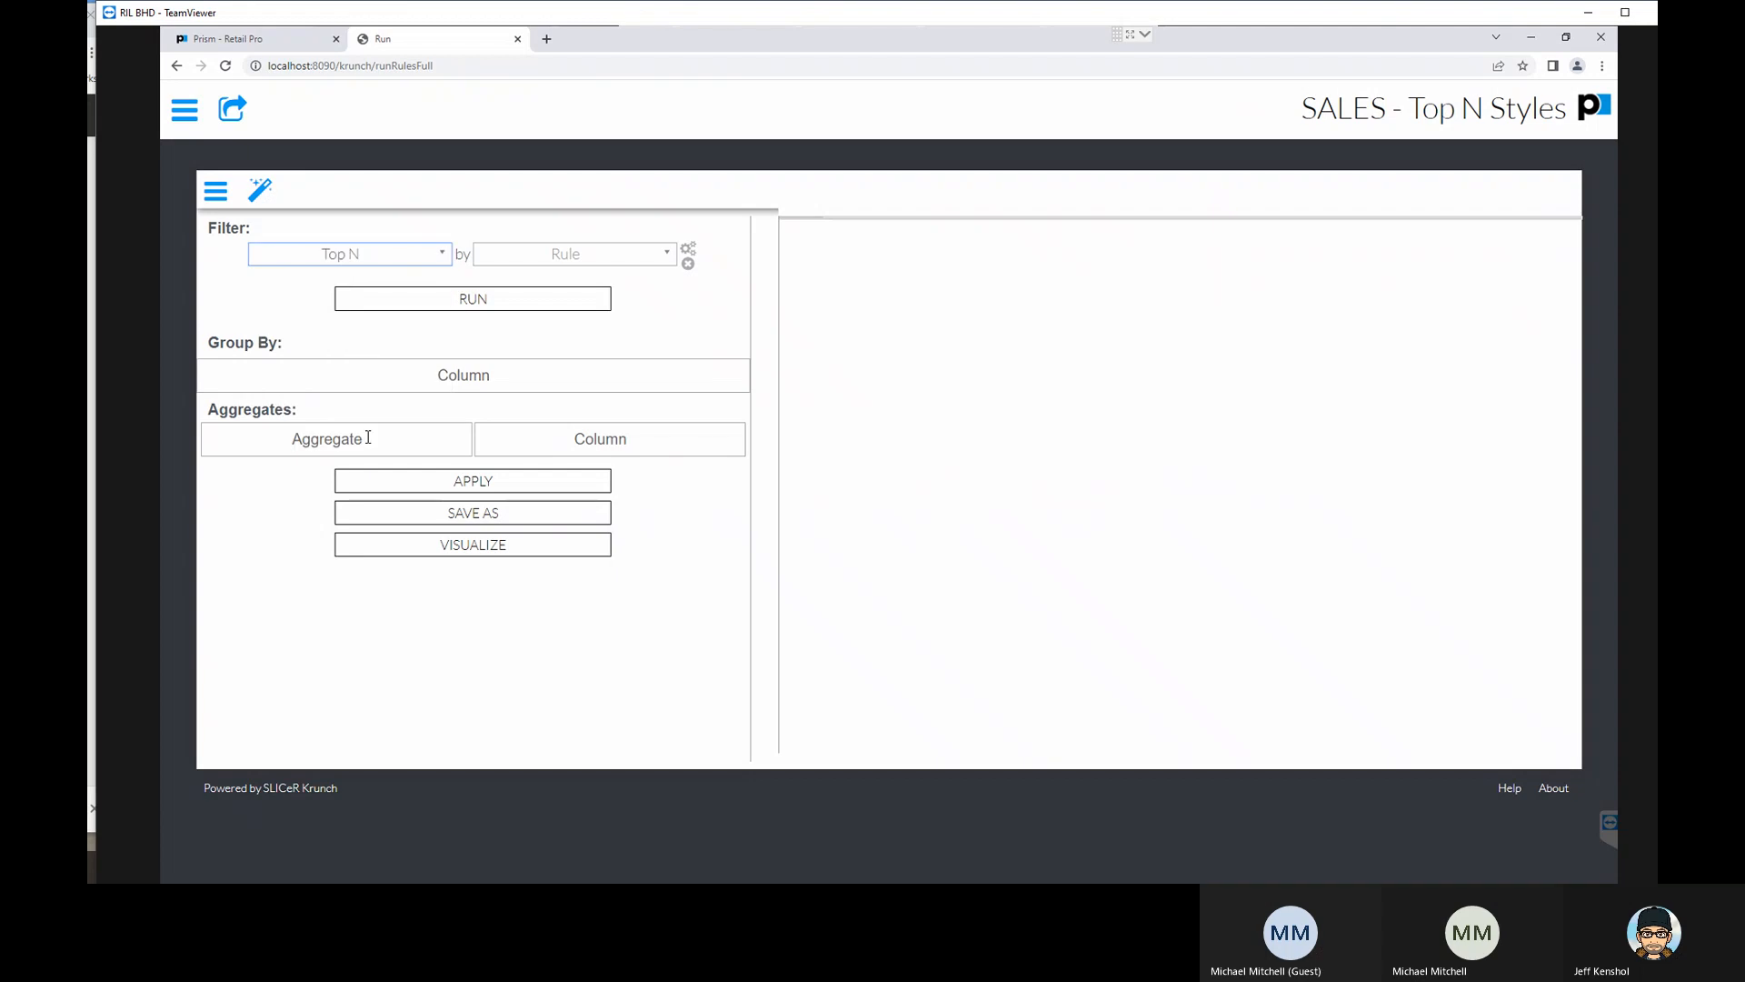
- Look through the predefined Bottom and Top rules for the Top N filter and select the Store 1 rule
click(605, 265)
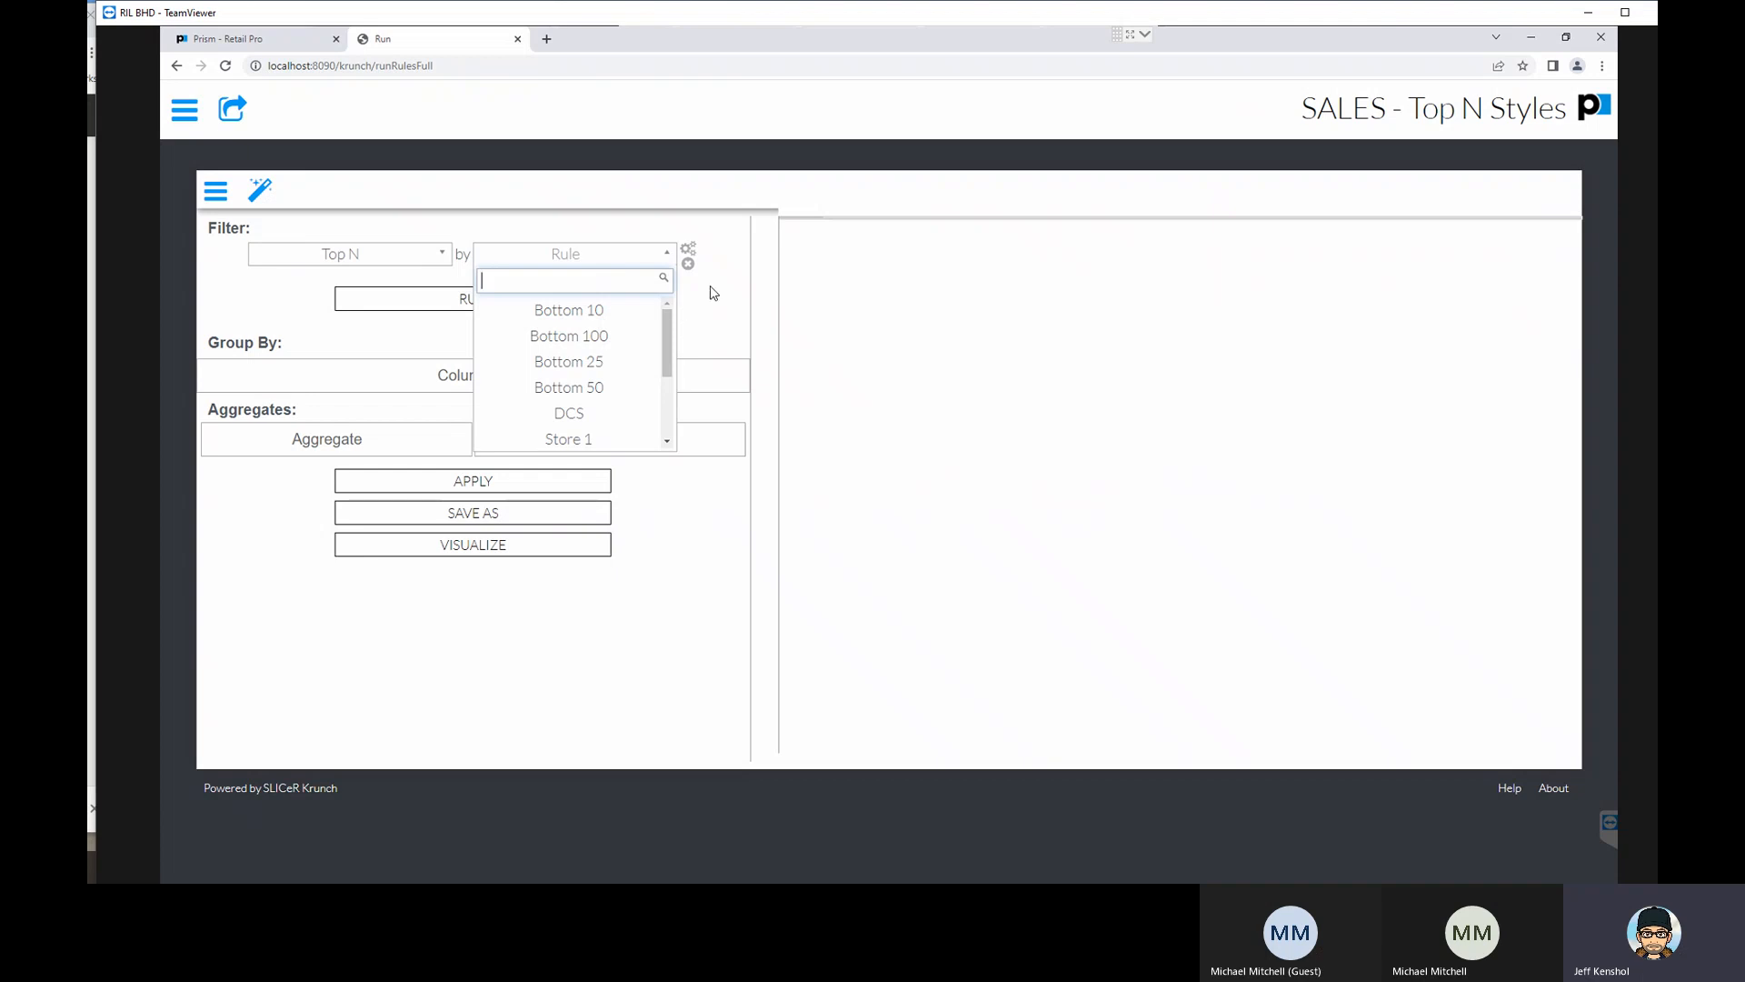
click(391, 259)
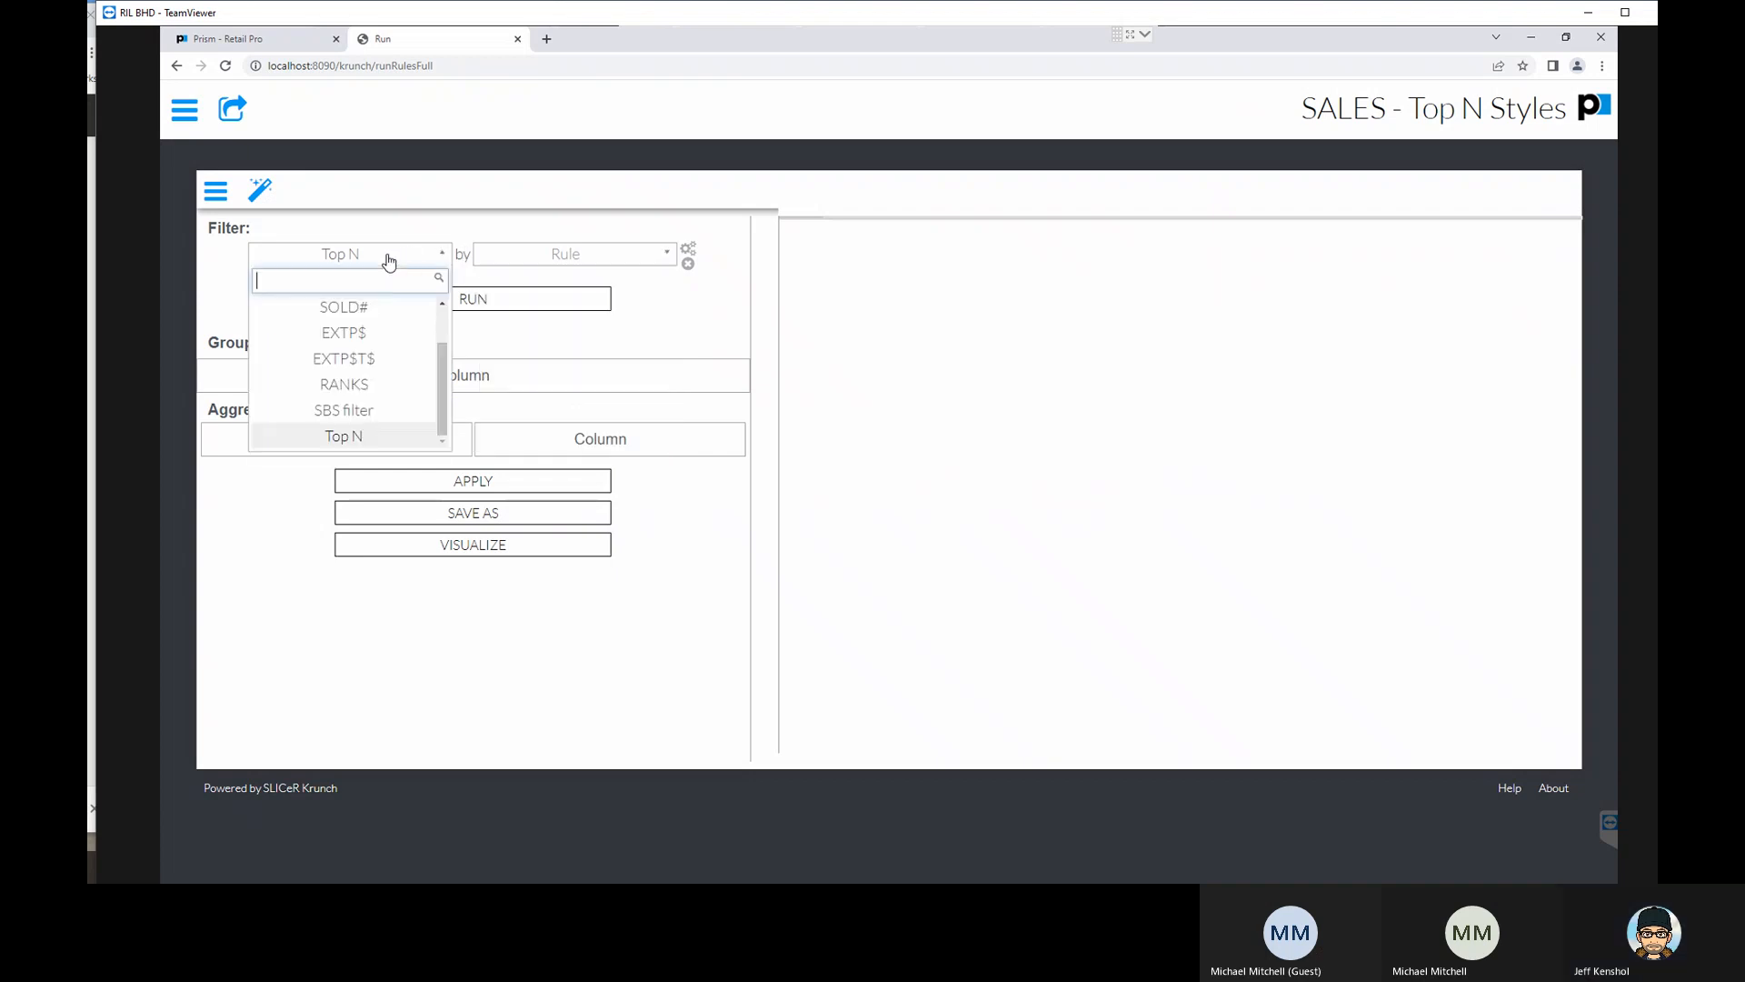
click(389, 262)
click(540, 257)
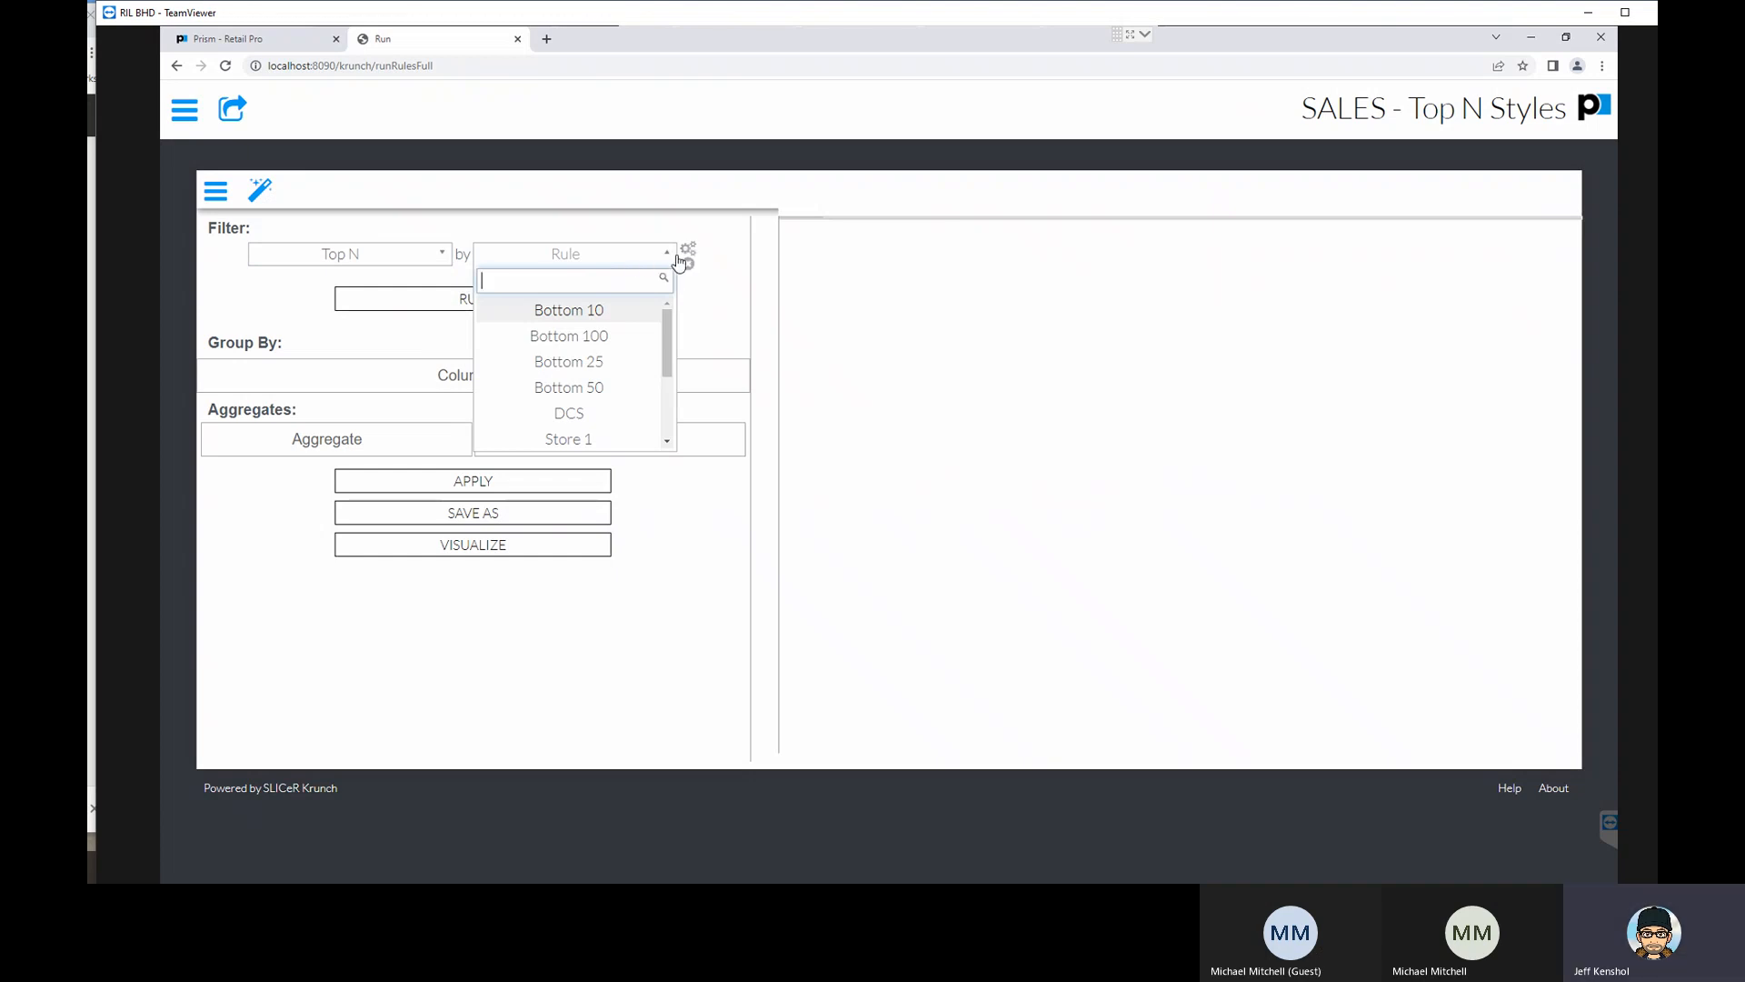
scroll(627, 363, down, 3)
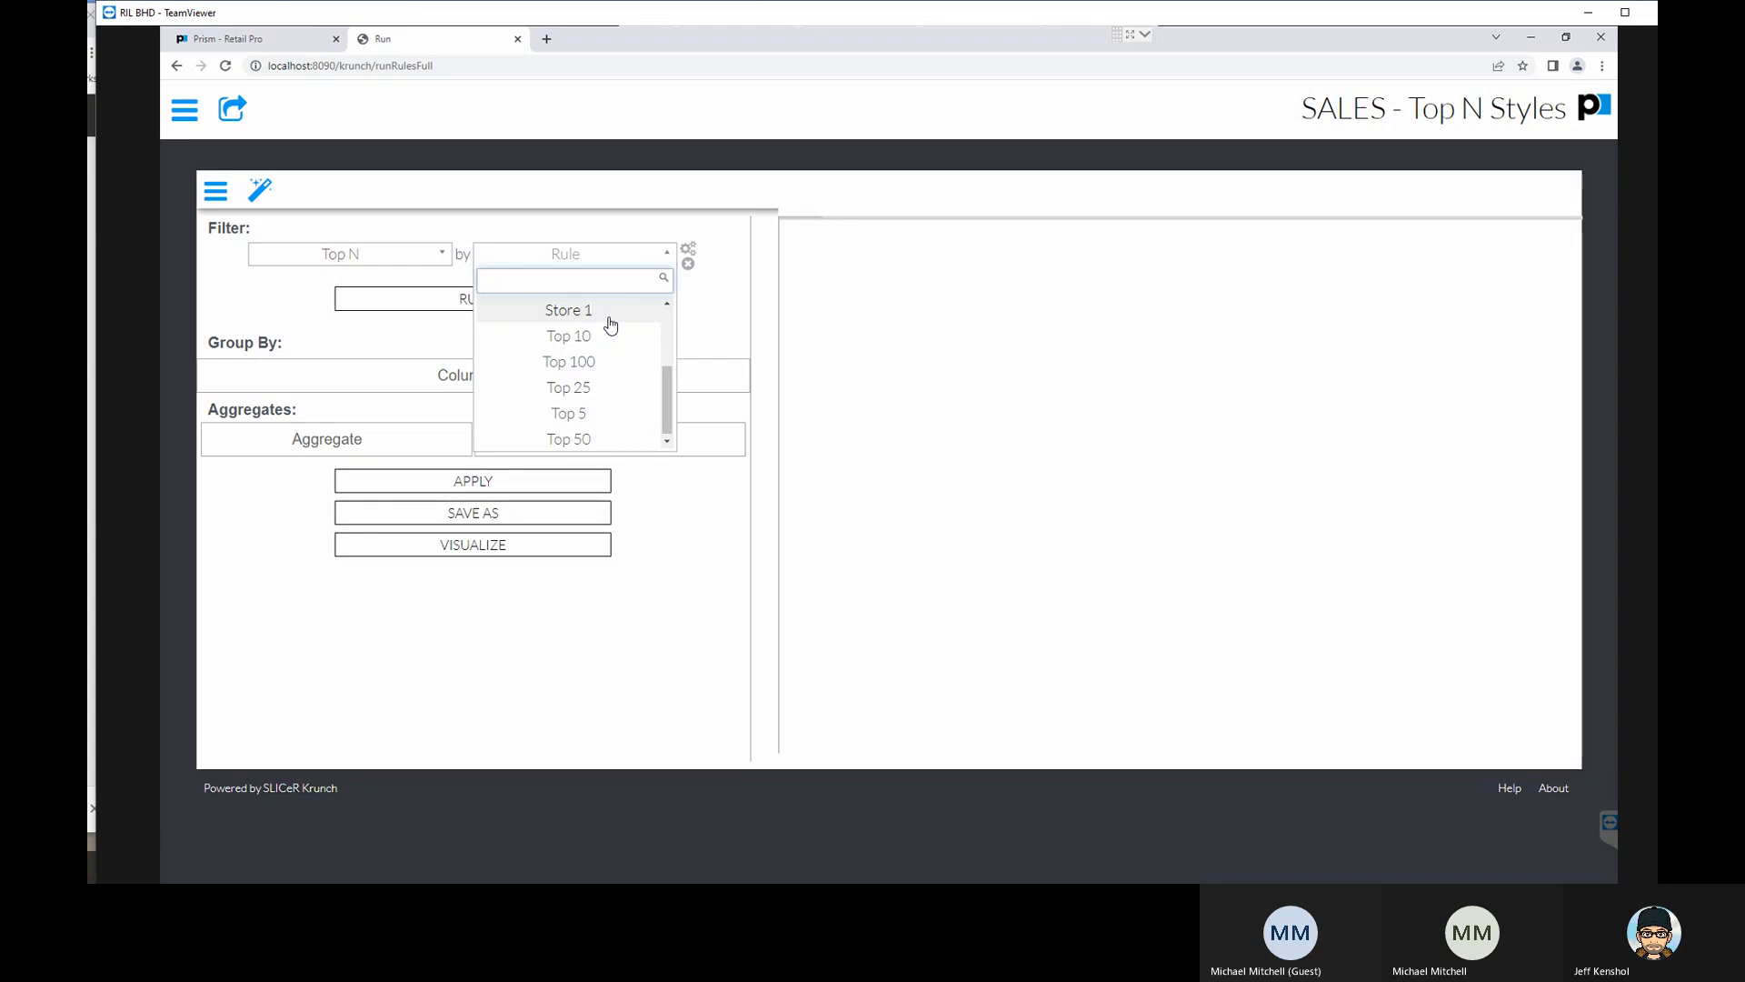
scroll(609, 323, up, 3)
scroll(604, 351, down, 2)
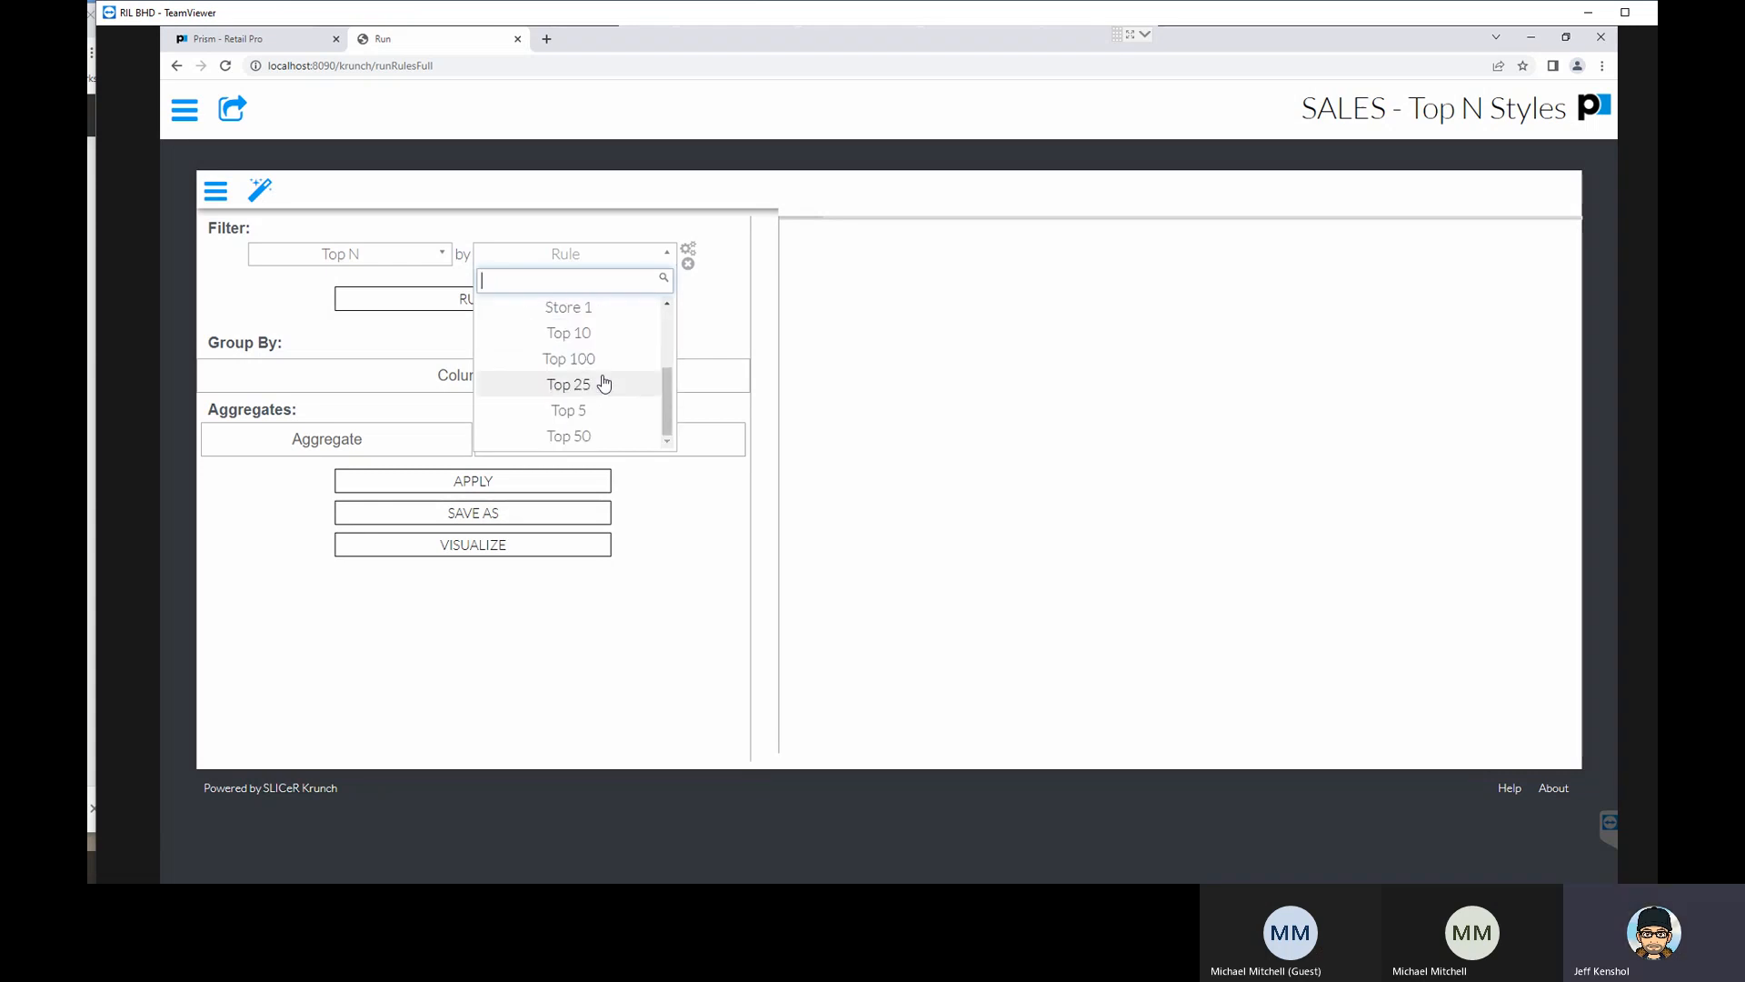
click(607, 325)
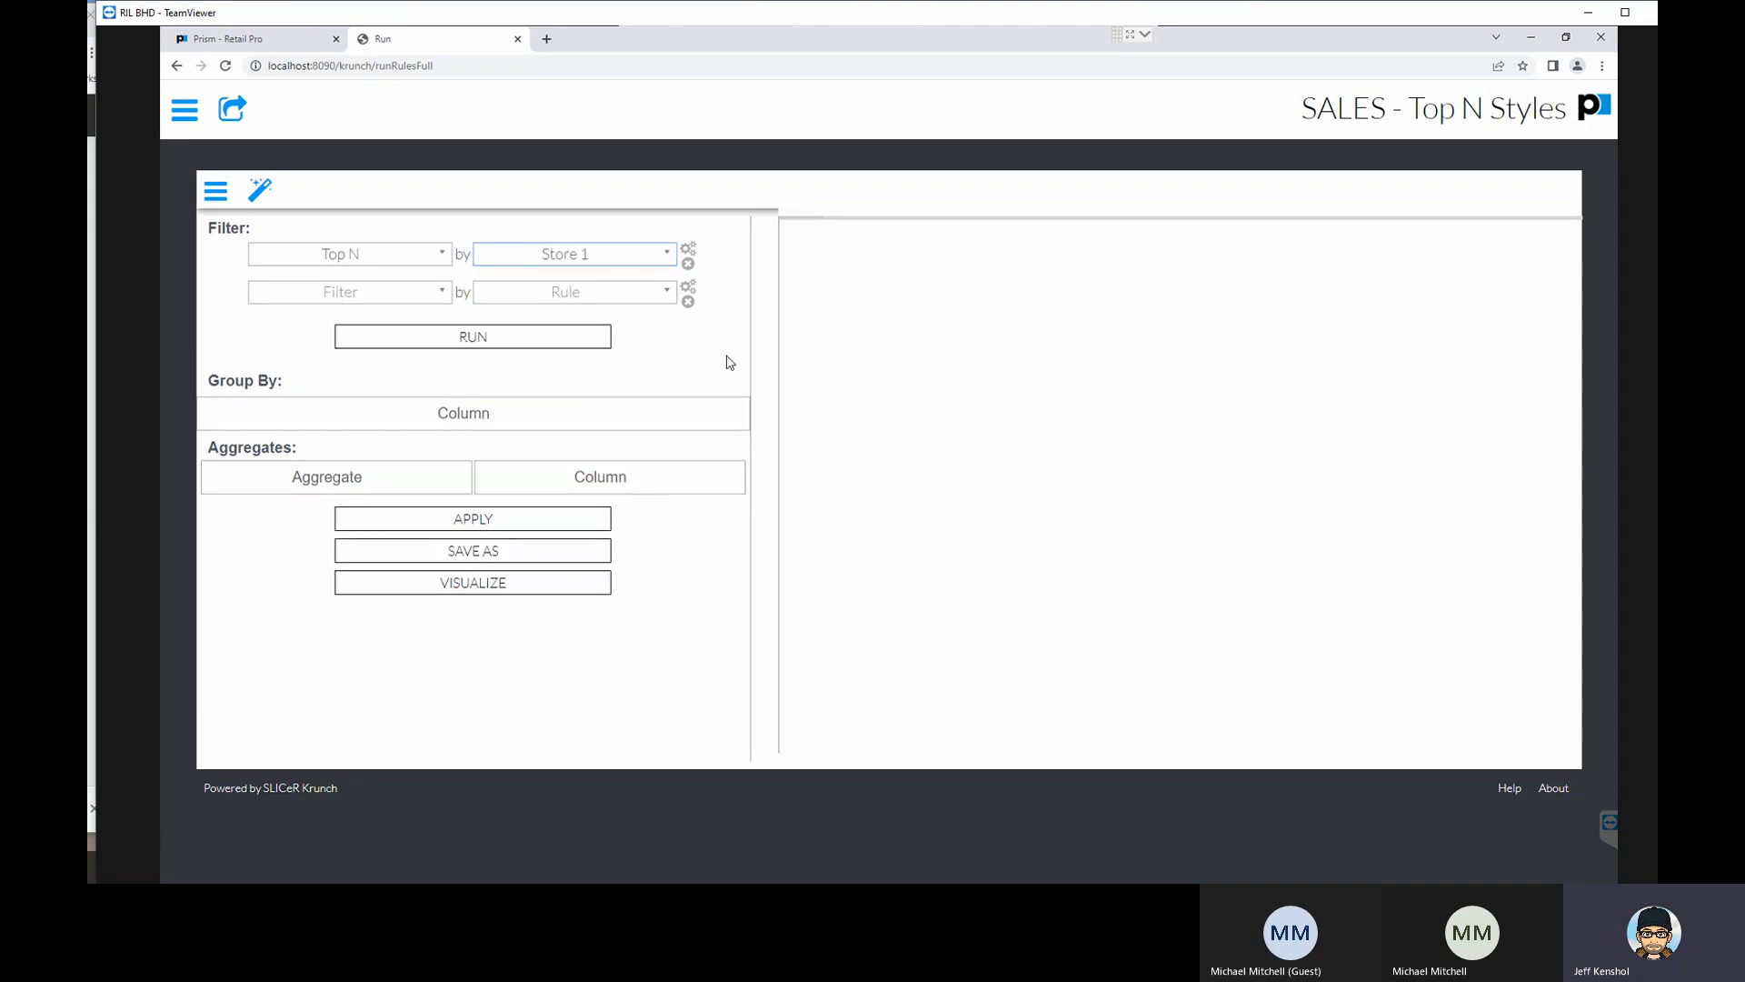
- Open the Store 1 filter rule for editing, select its numeric value, save the rule and run the report
click(688, 252)
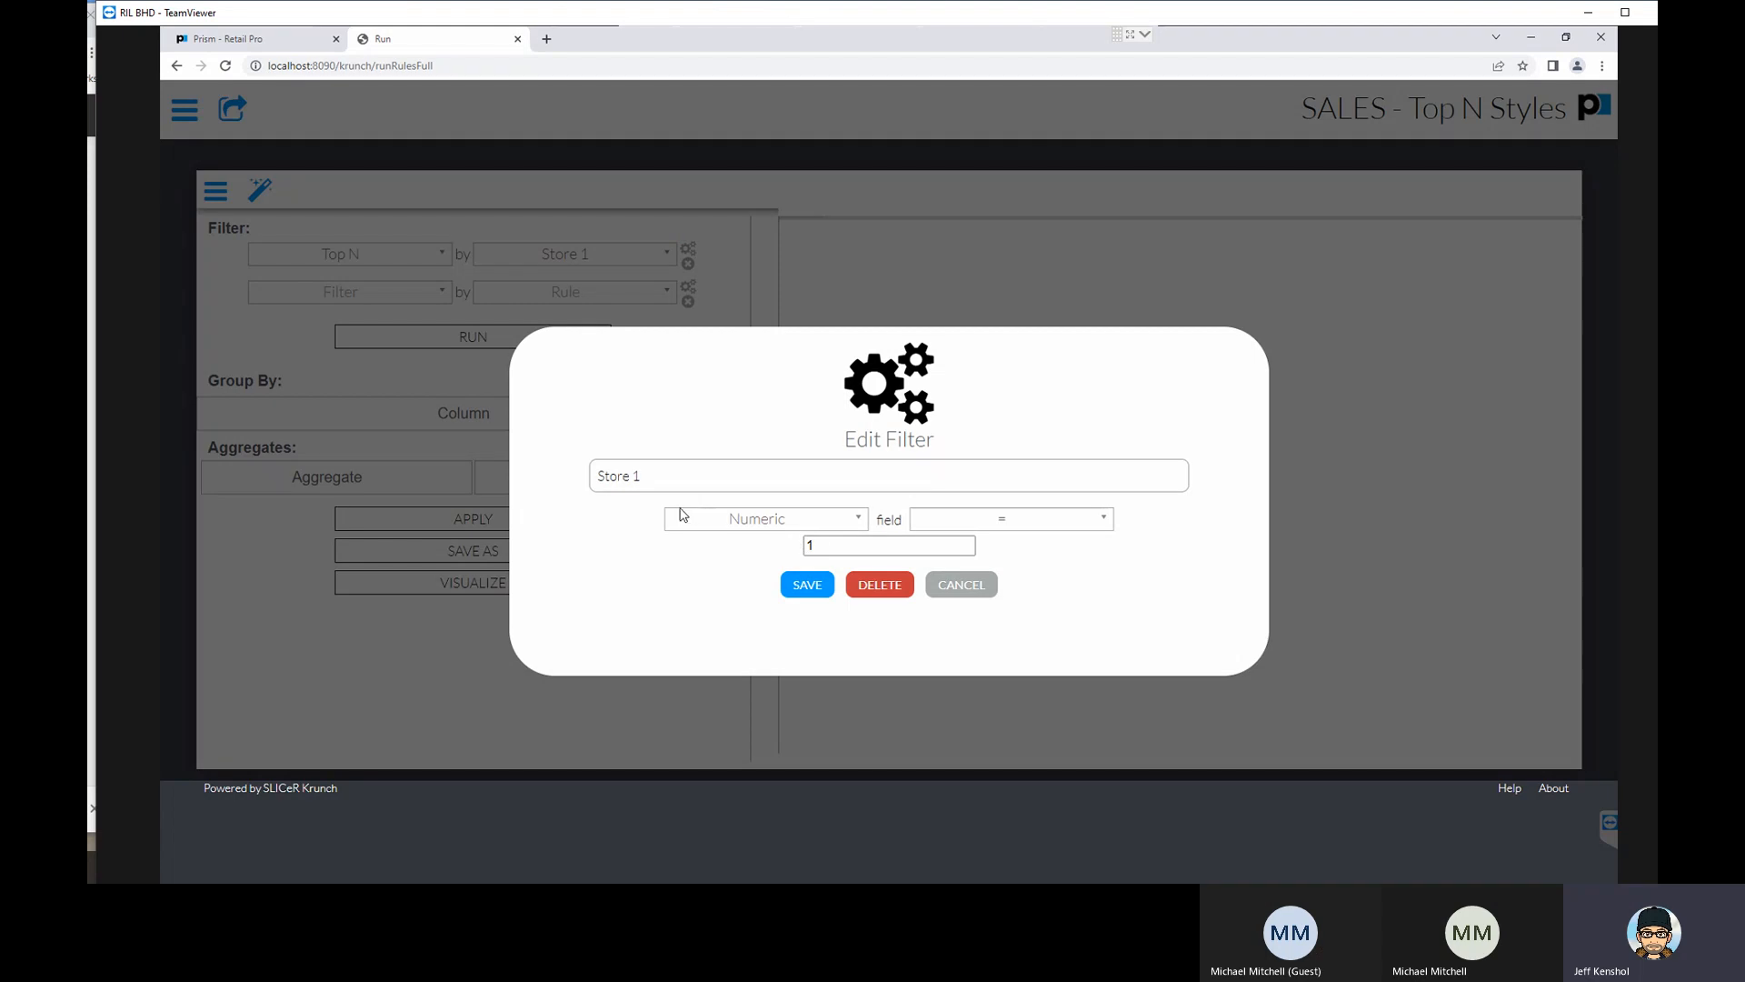
click(841, 545)
drag(815, 545, 769, 551)
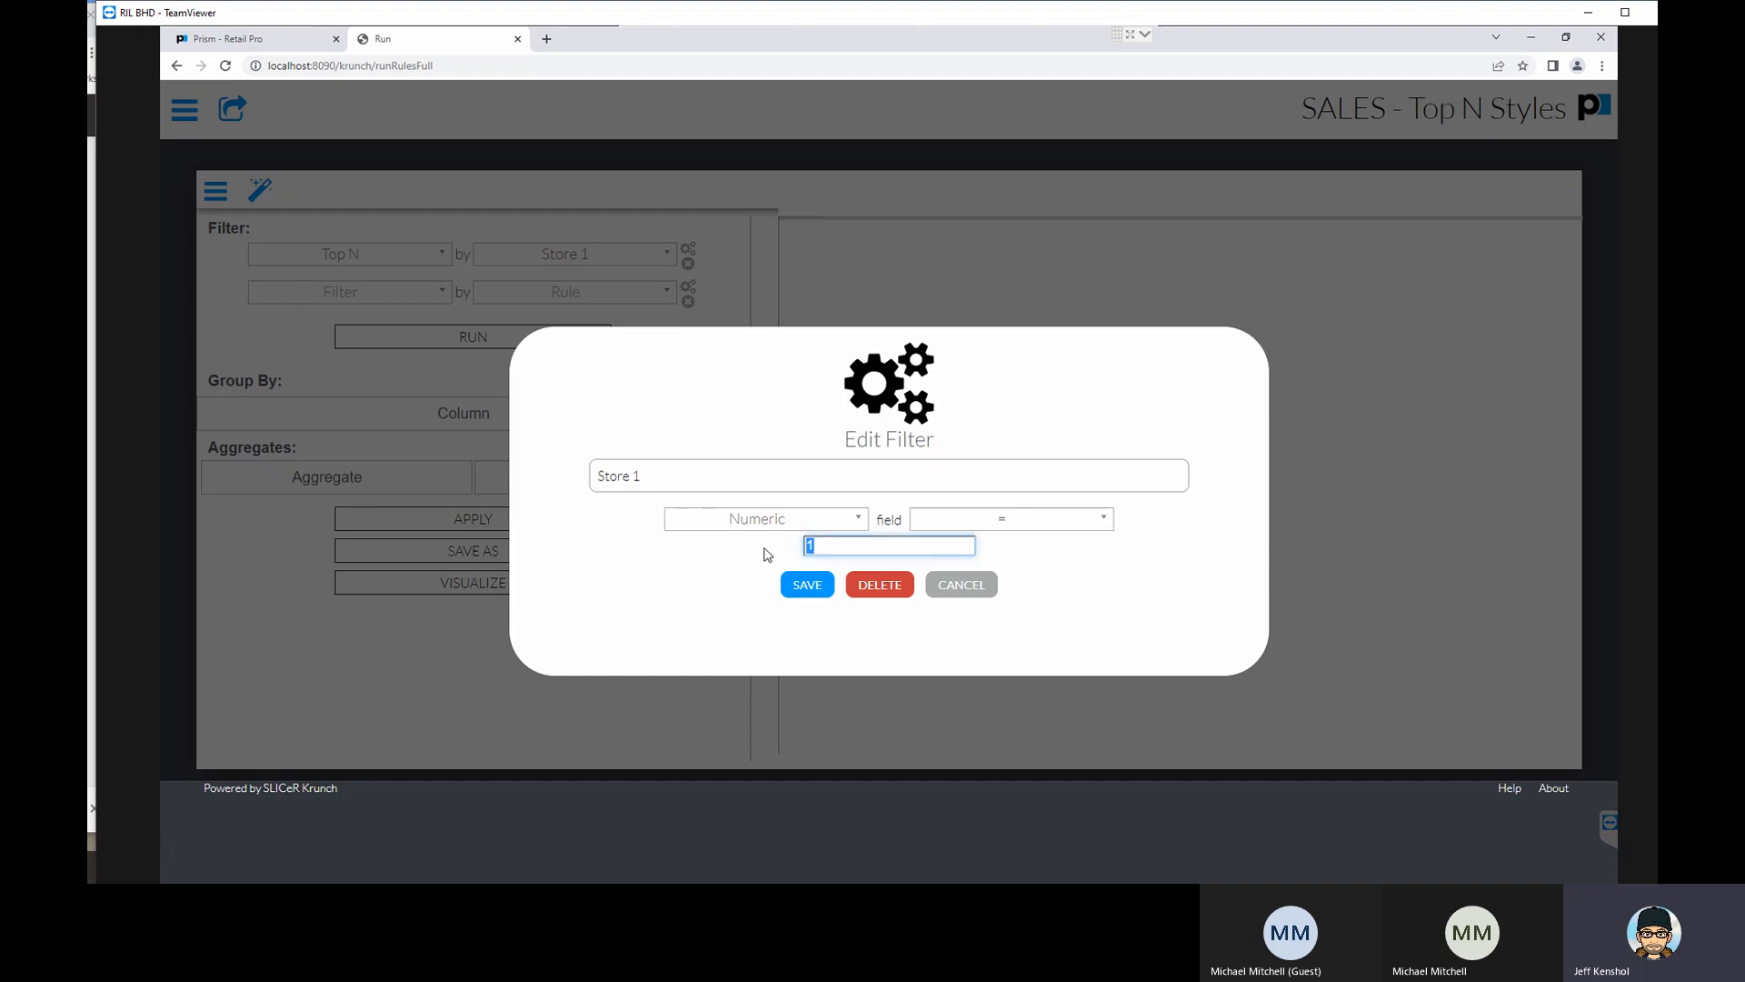
click(828, 589)
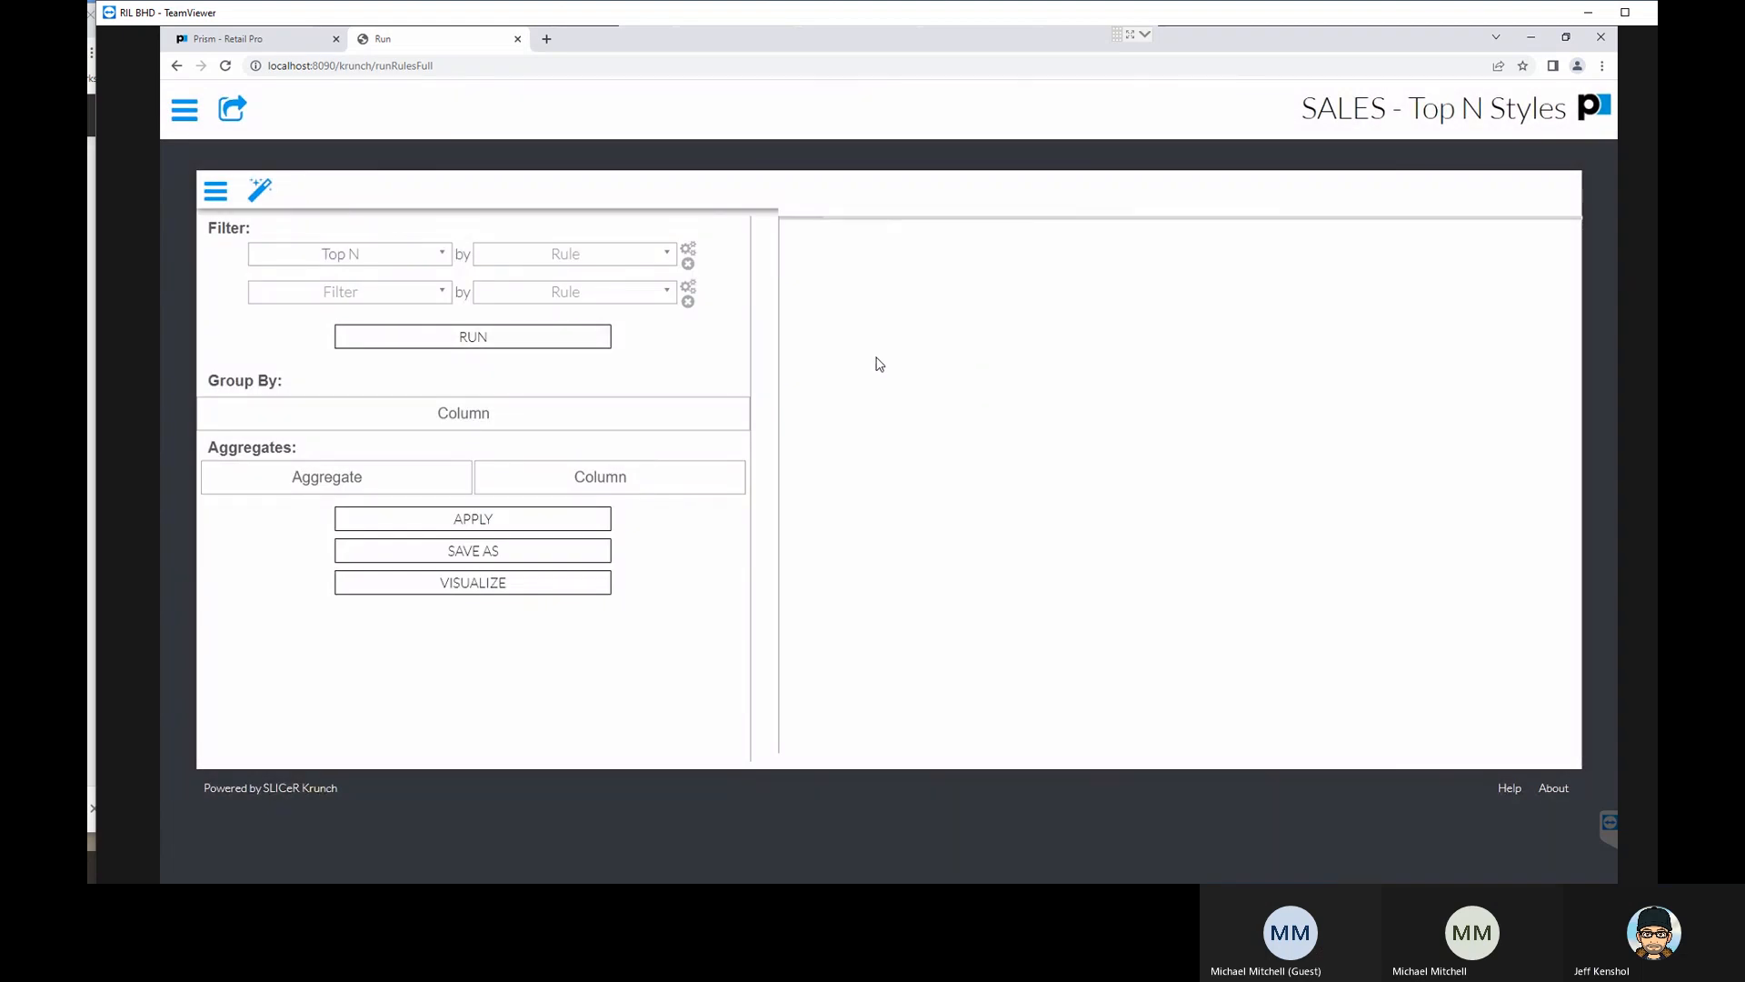
click(398, 335)
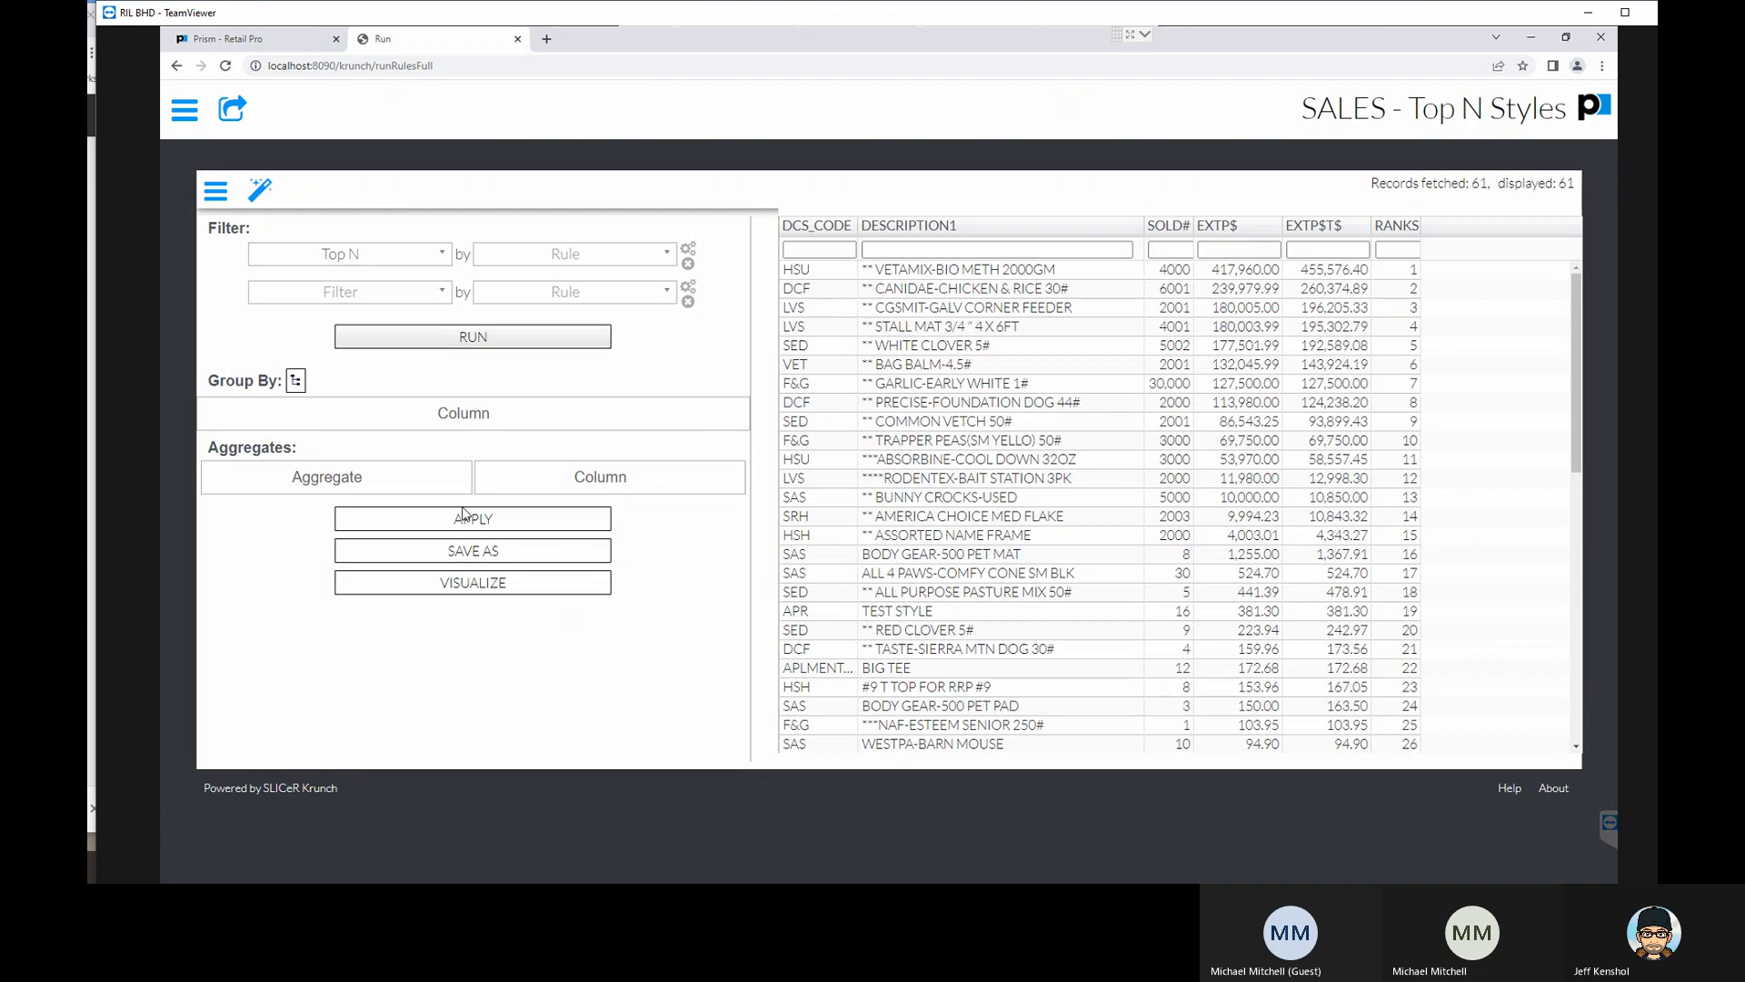
- Visualize the report as a bar plot with DCS_CODE as the dimension and SOLD# as the first measure
click(472, 583)
click(332, 213)
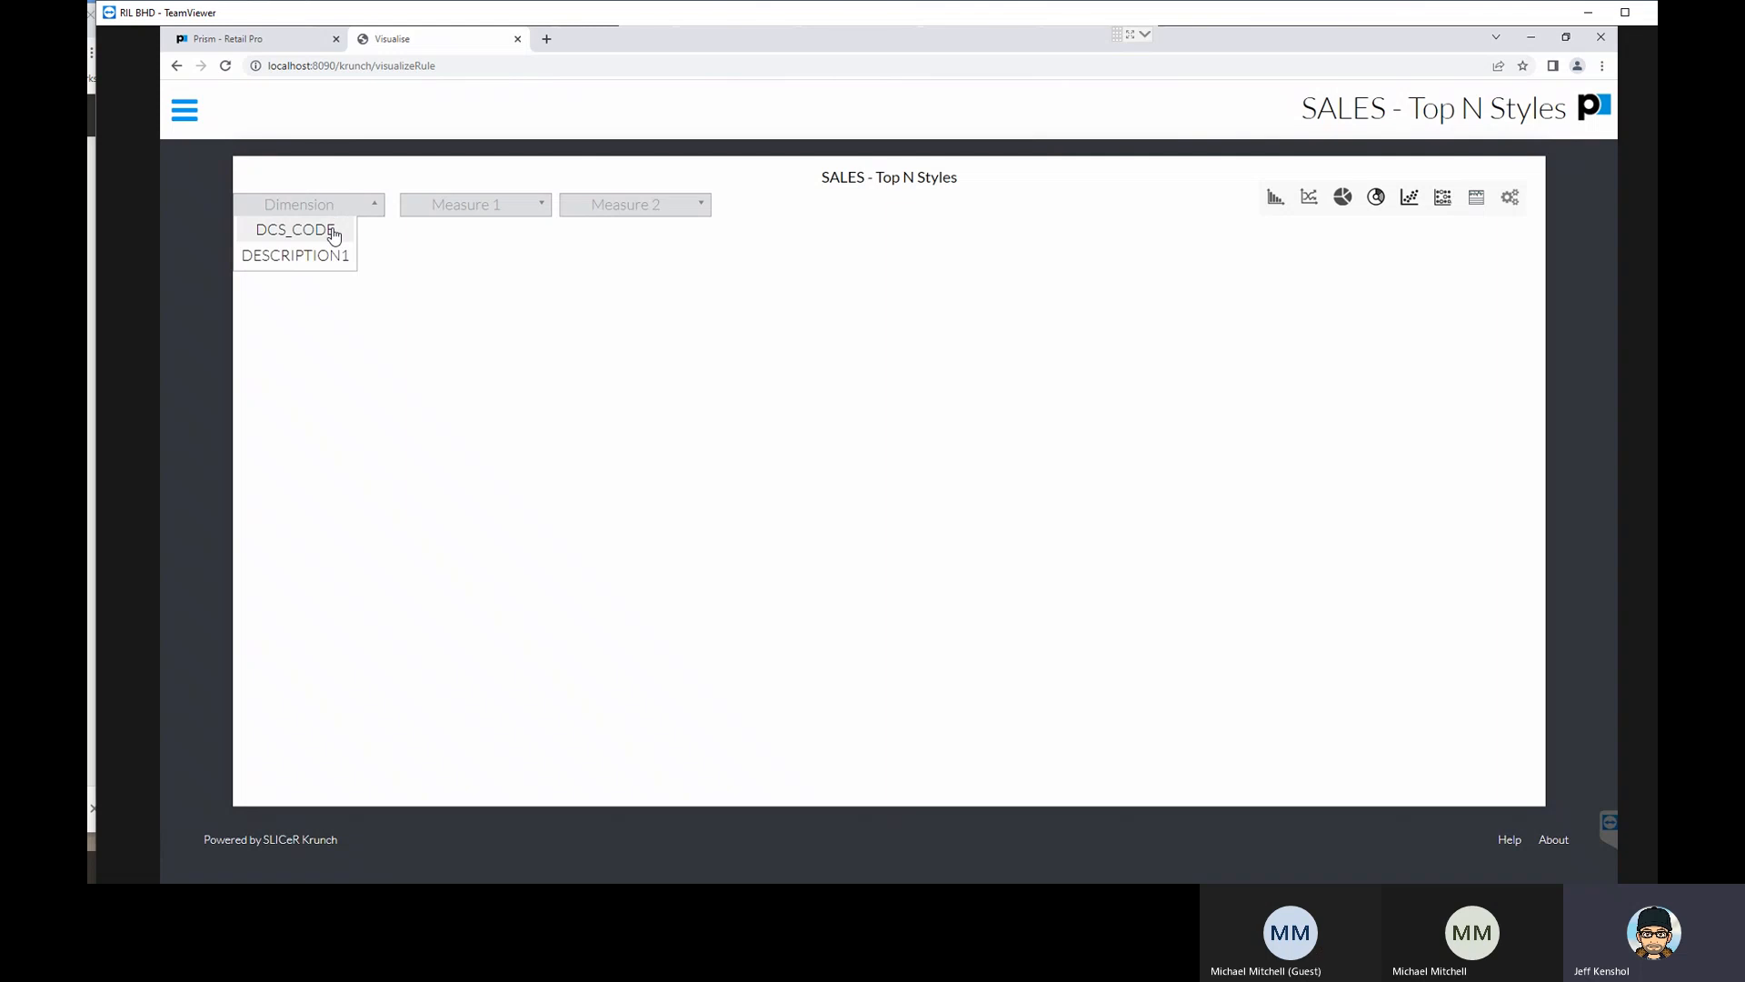
click(330, 234)
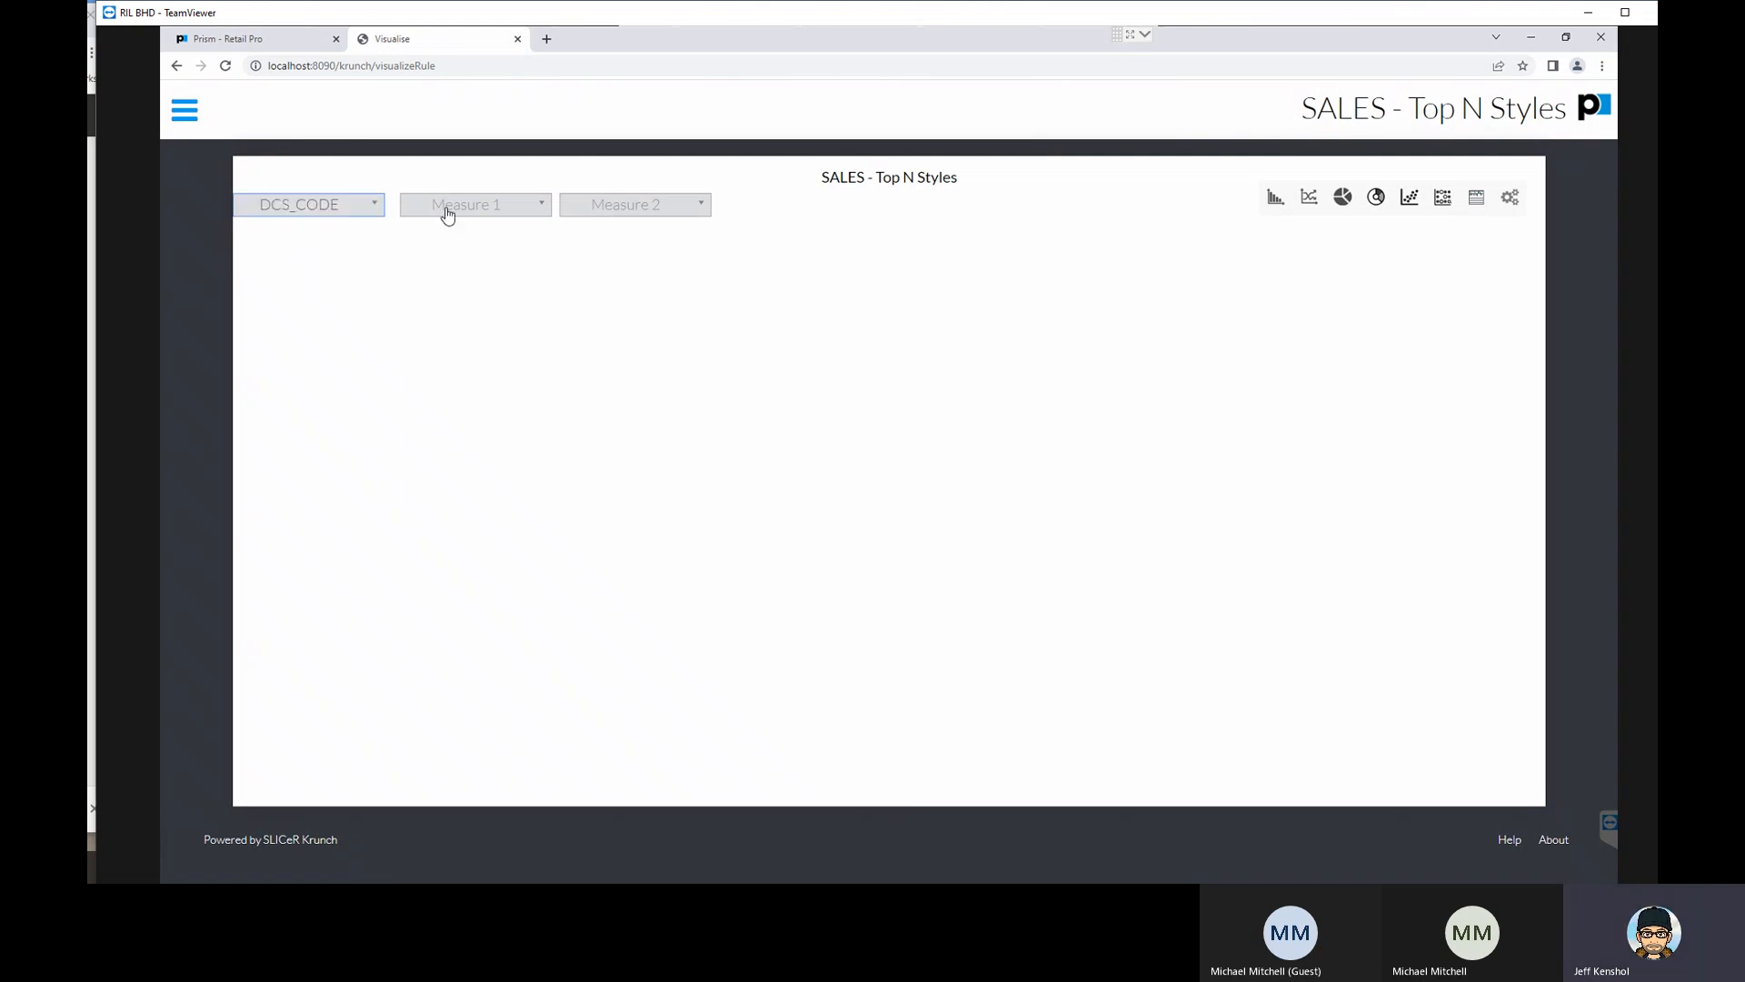
click(444, 210)
click(445, 233)
click(1276, 202)
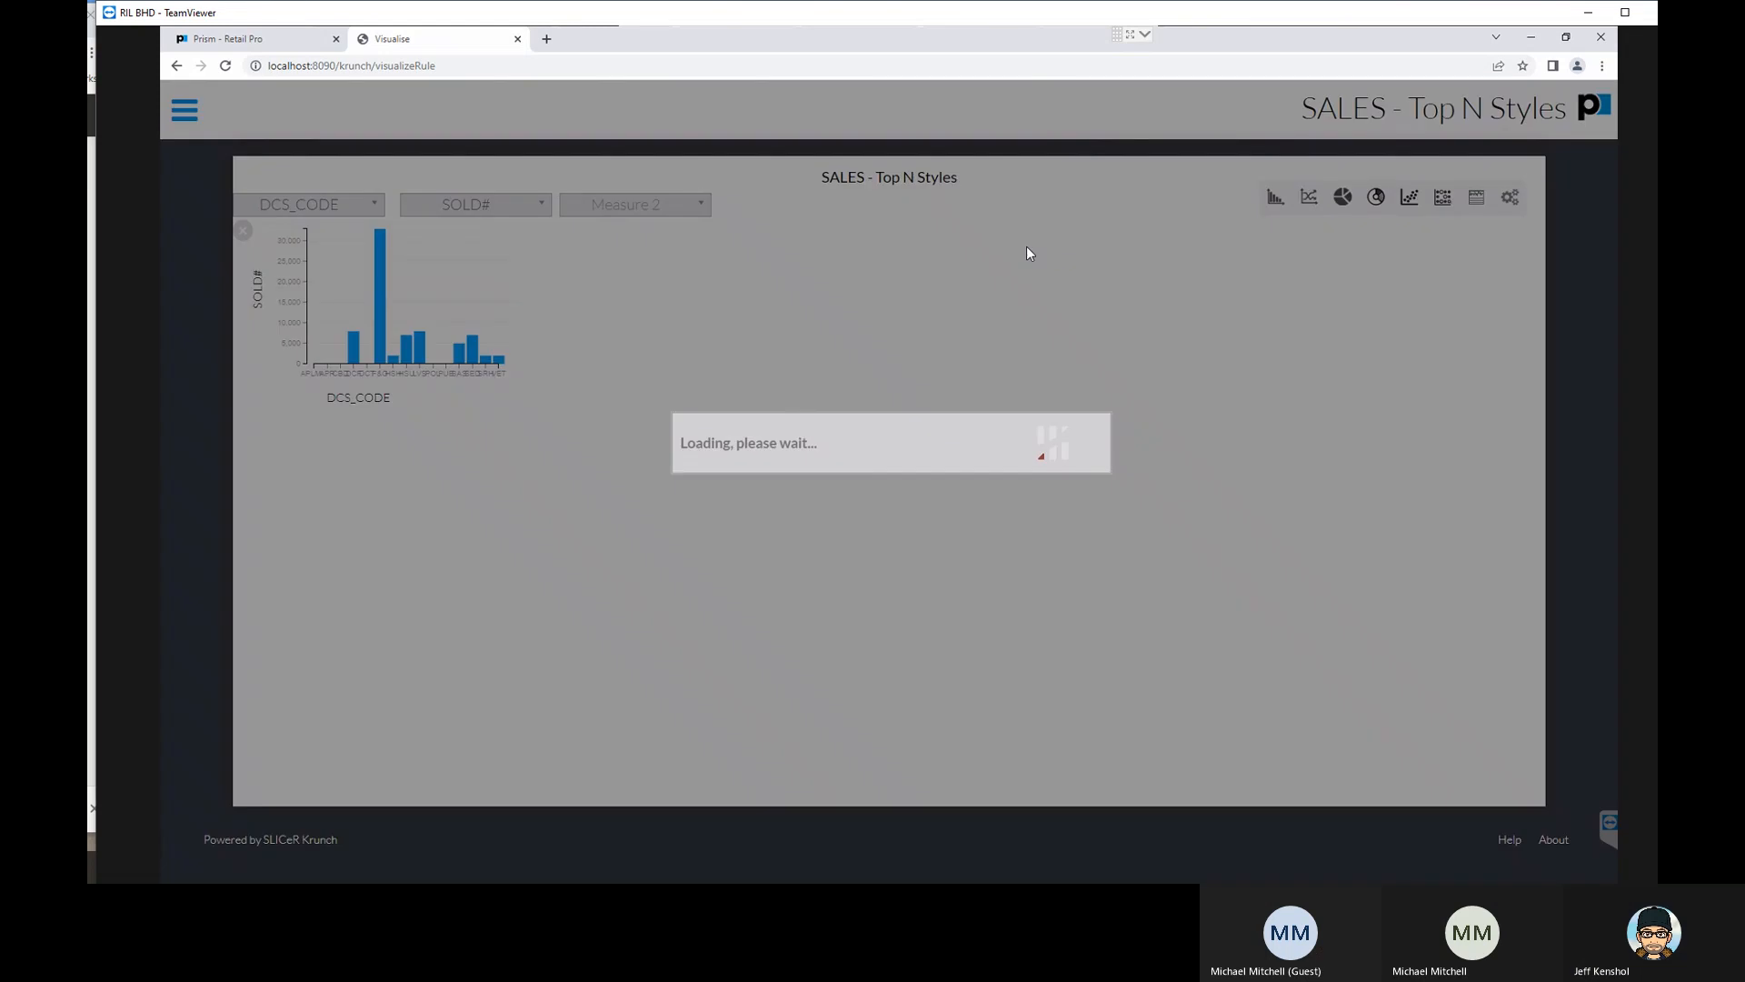
- Add a second bar plot of SOLD# with DESCRIPTION1 as the dimension
click(326, 213)
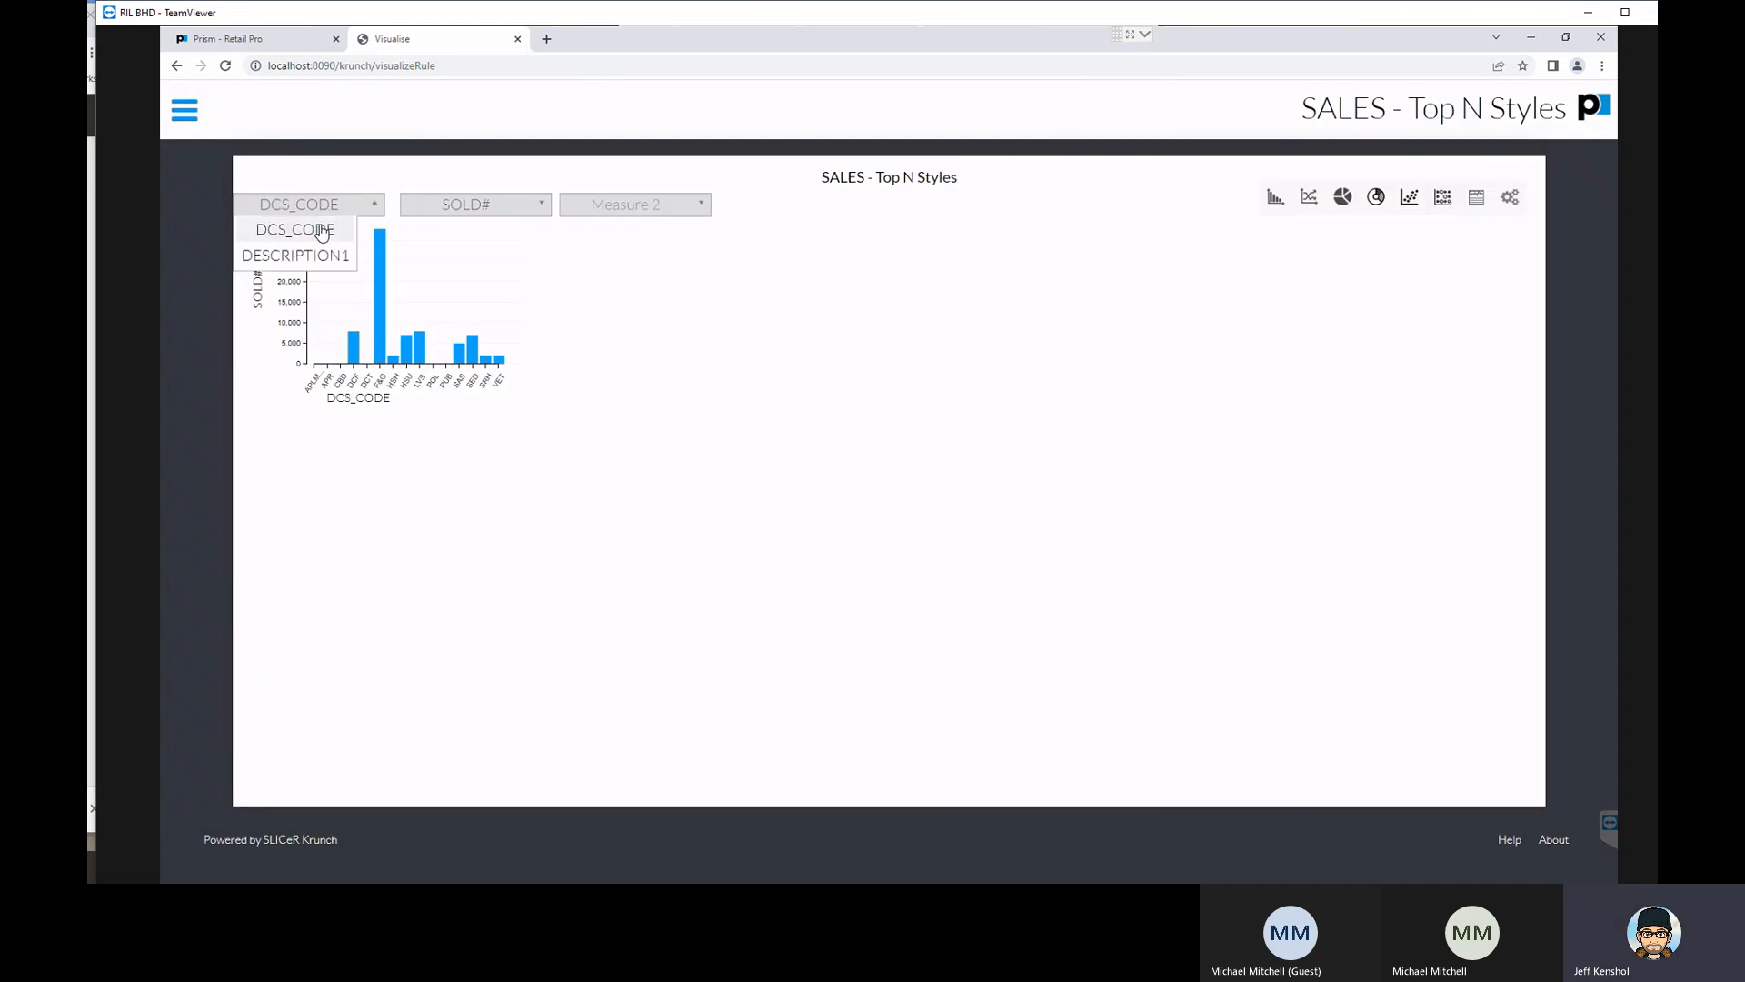
click(342, 254)
click(1275, 197)
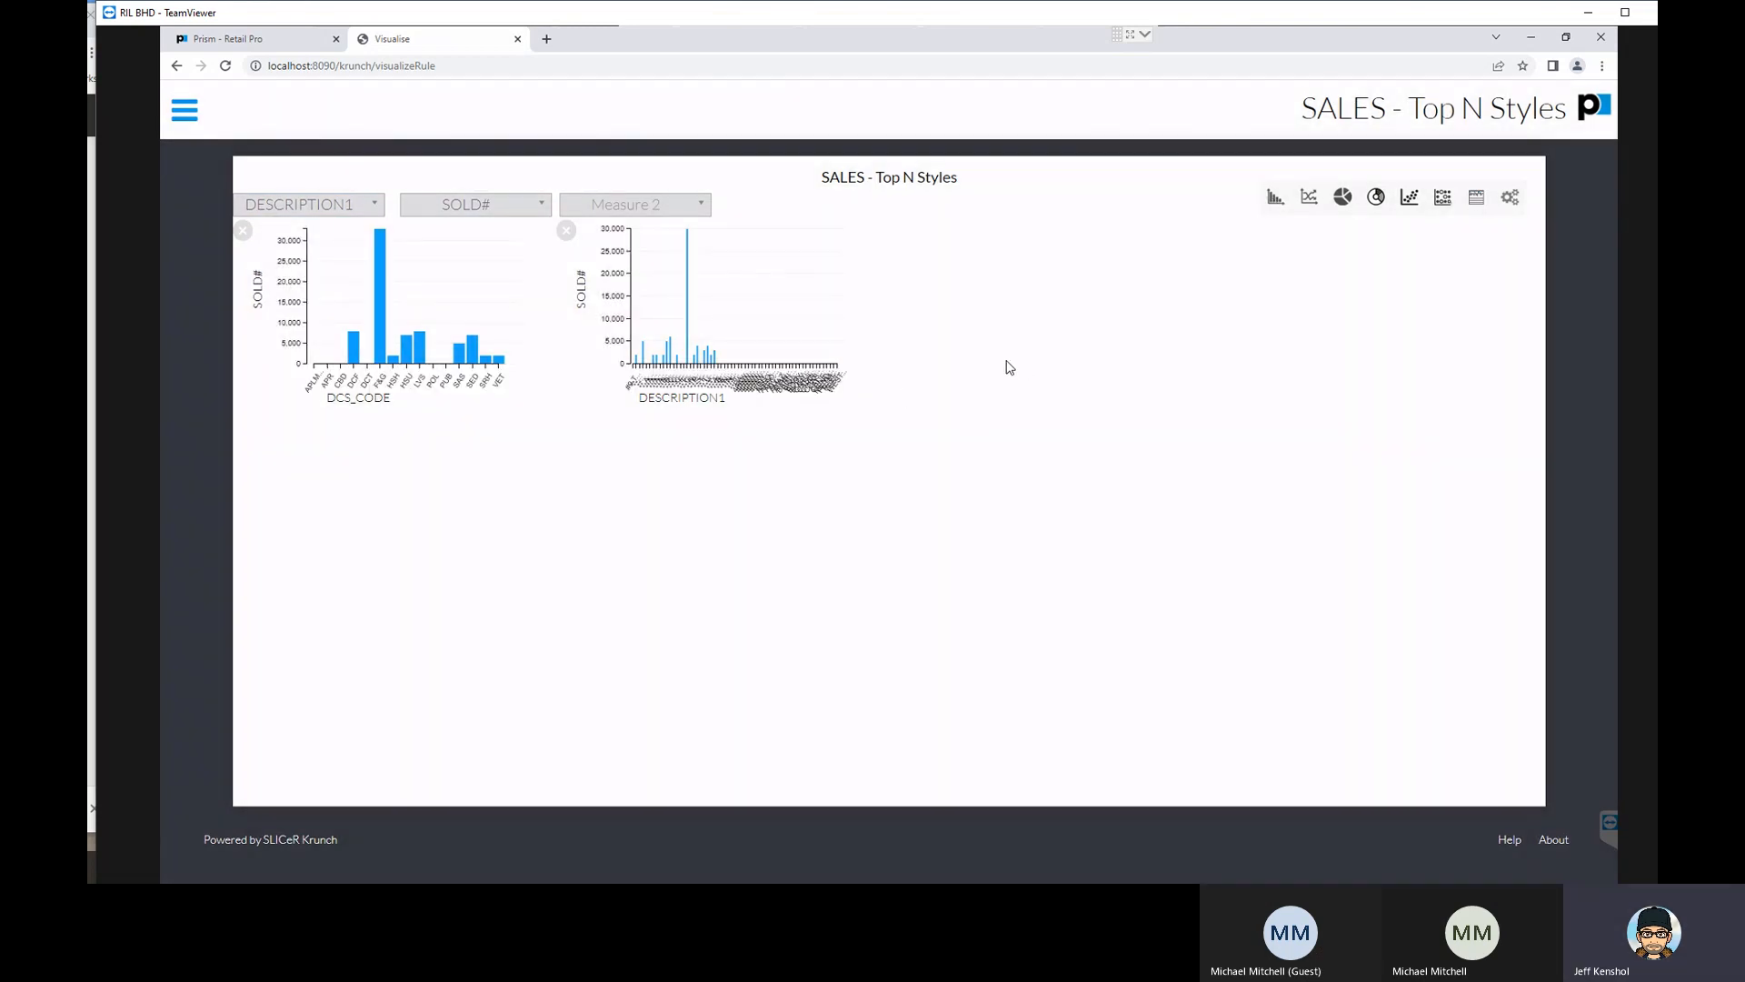
- Select and deselect the F&G bar in the DCS_CODE plot, and repeat with the tallest bar in the DESCRIPTION1 plot
click(382, 324)
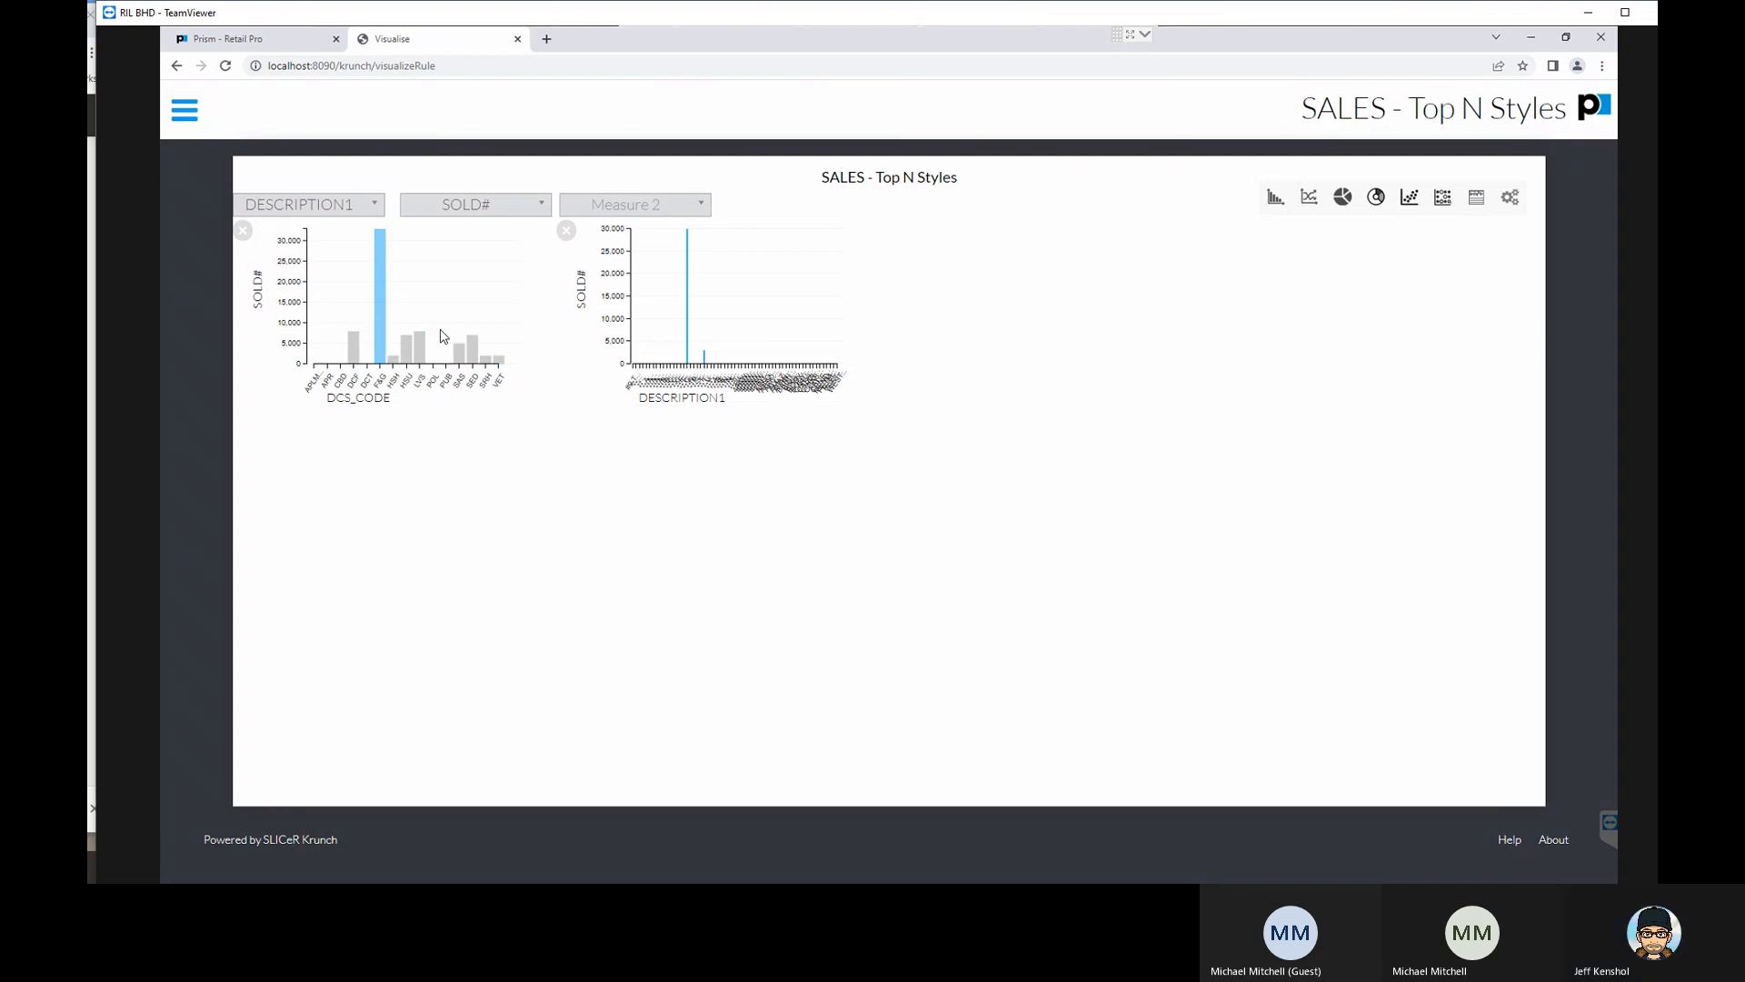
click(381, 323)
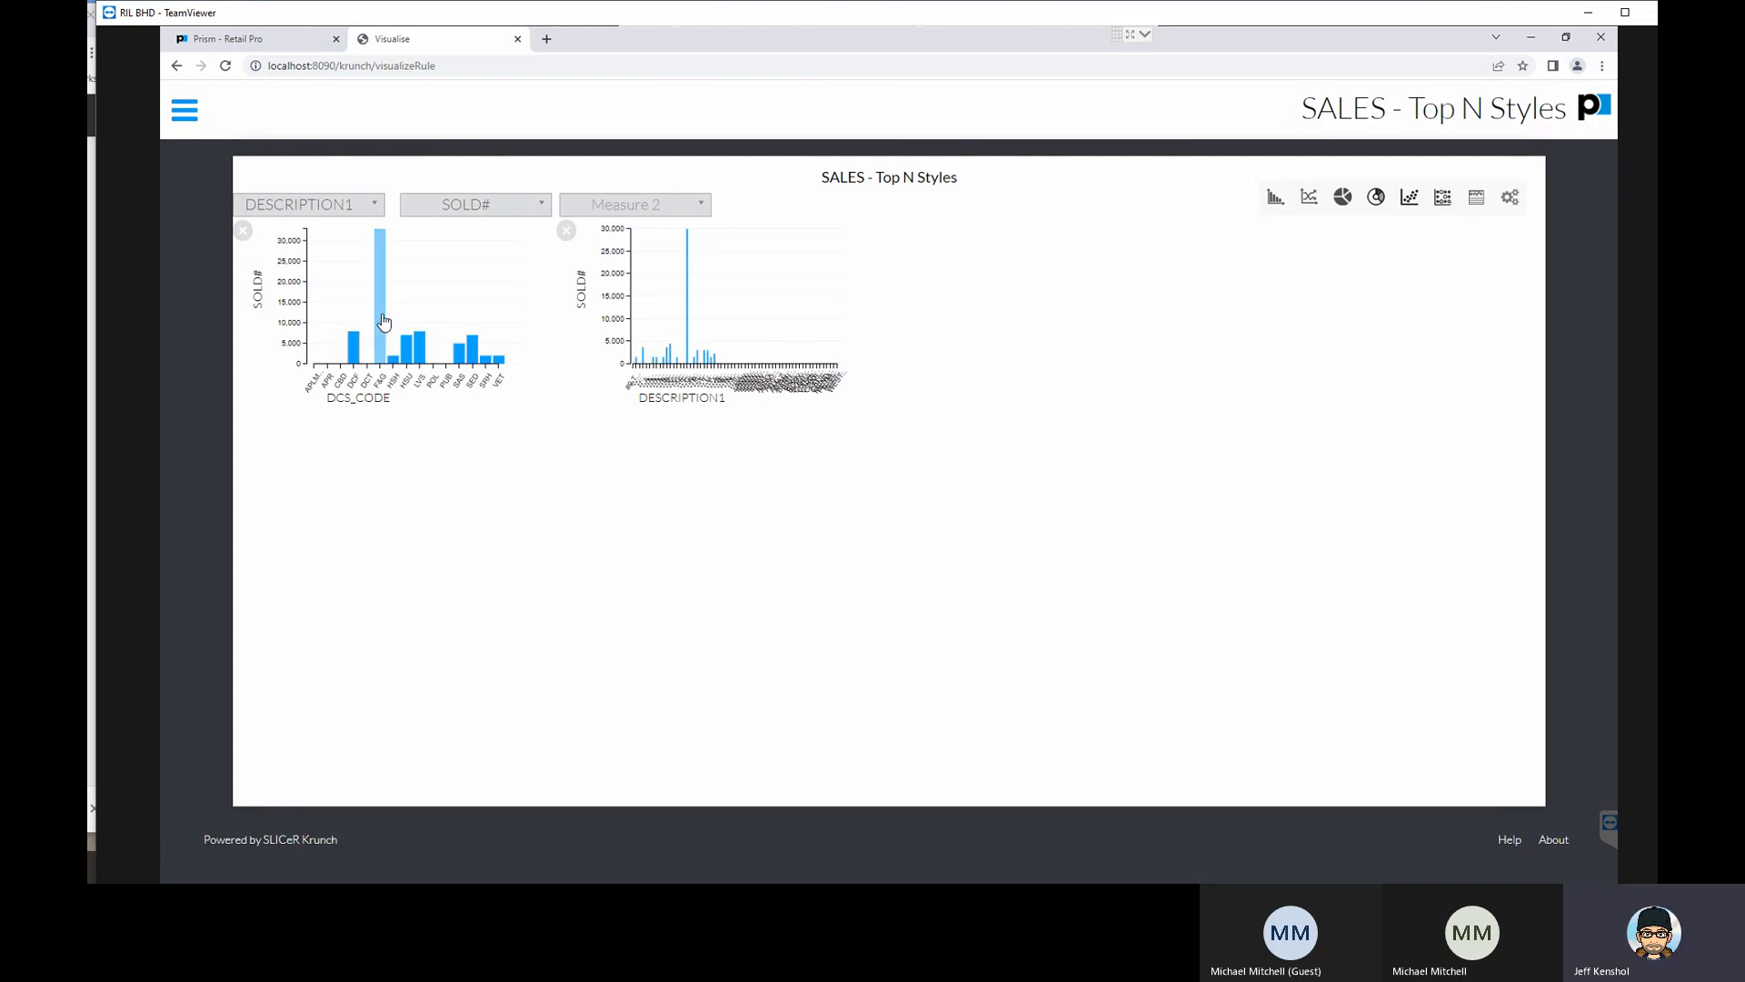
click(688, 344)
click(688, 344)
- Add a pie chart with DCS_CODE as the dimension and EXTP$ as the first measure
click(321, 209)
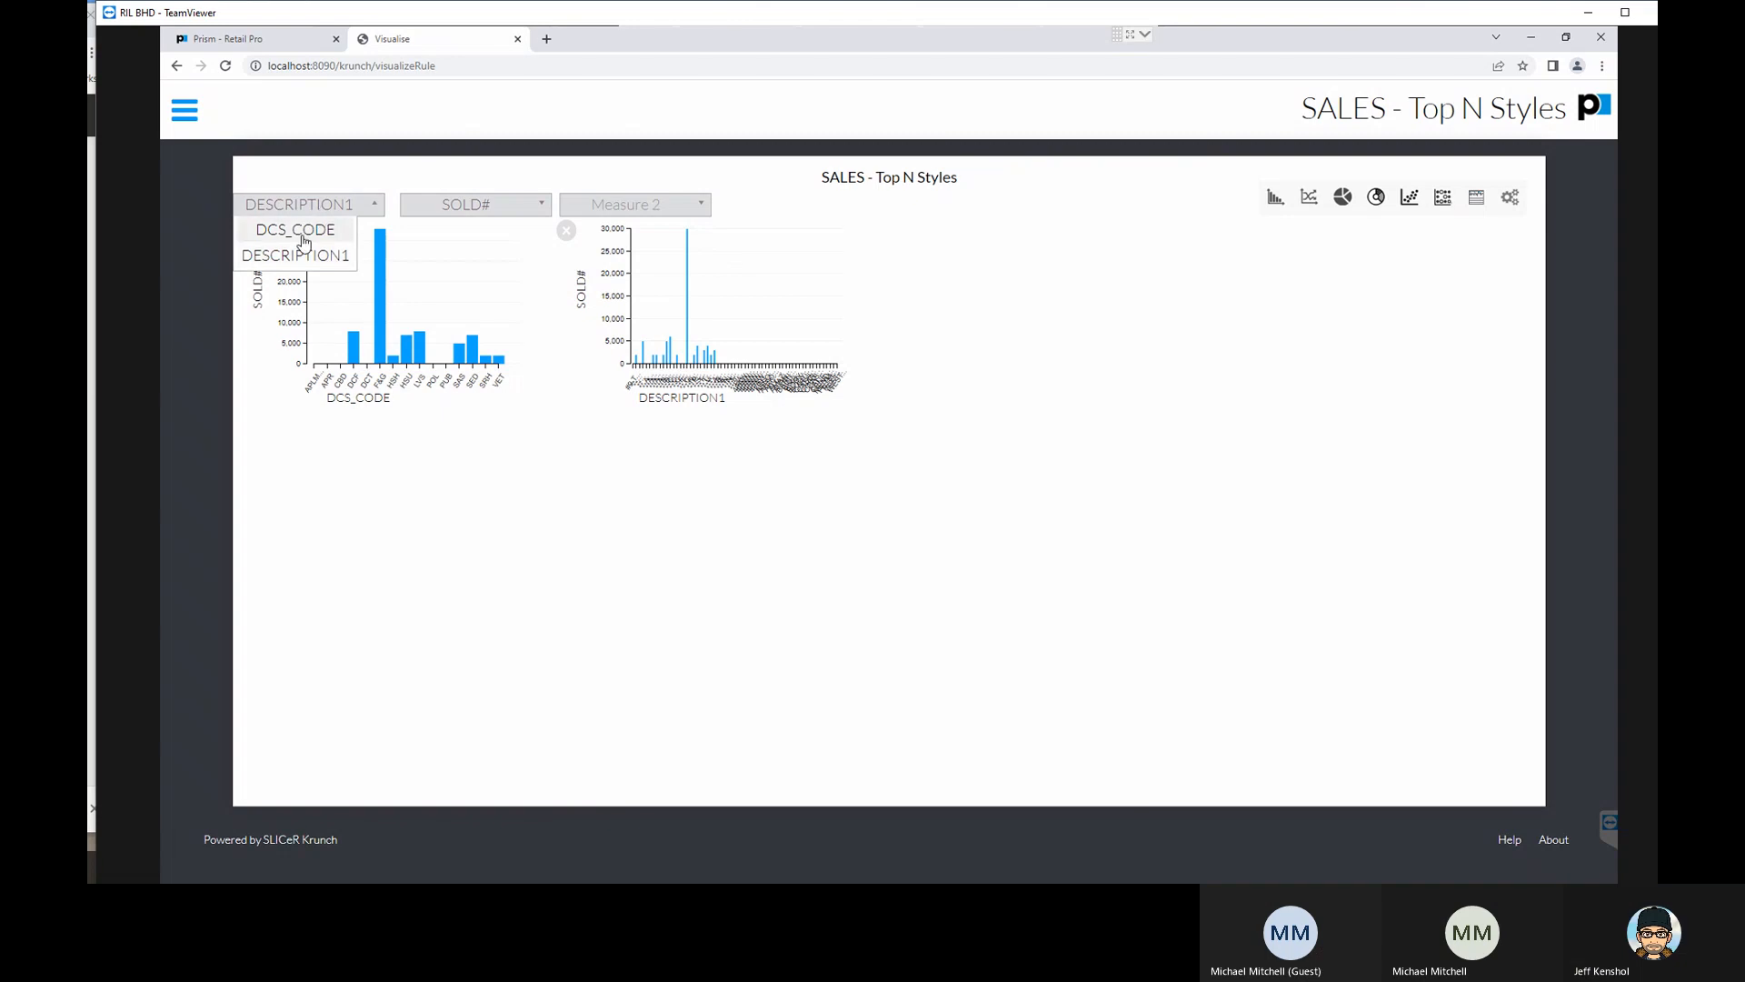
click(314, 229)
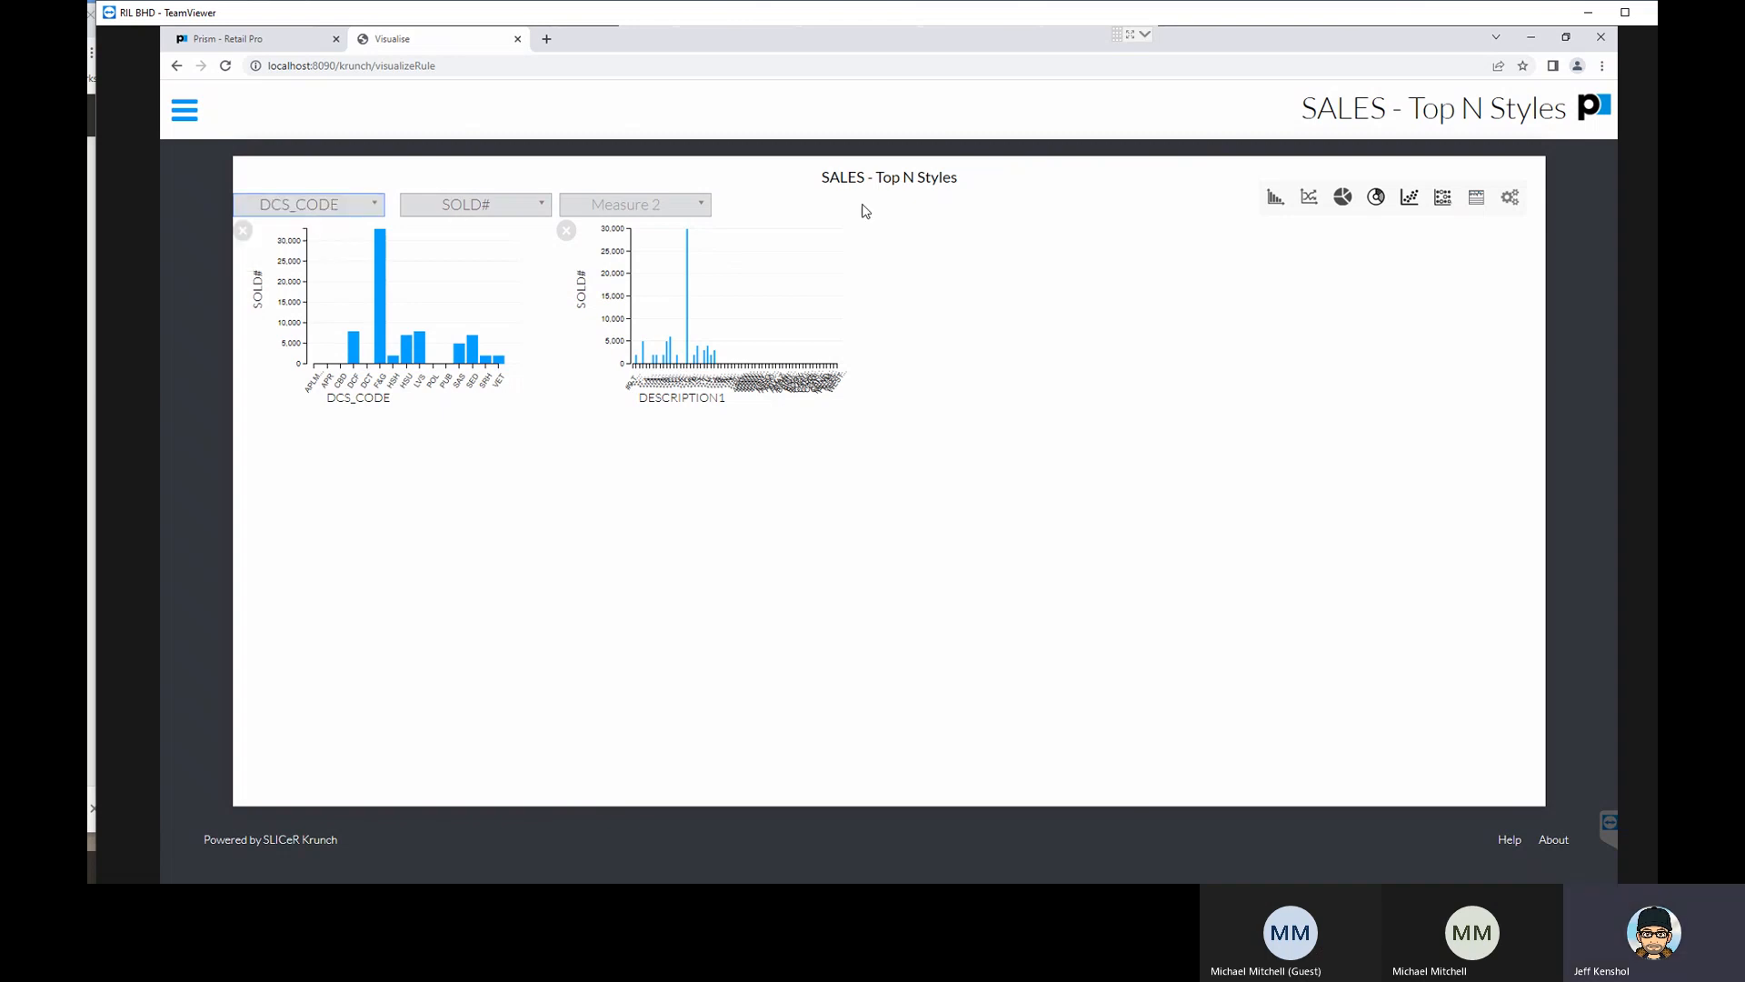
click(460, 208)
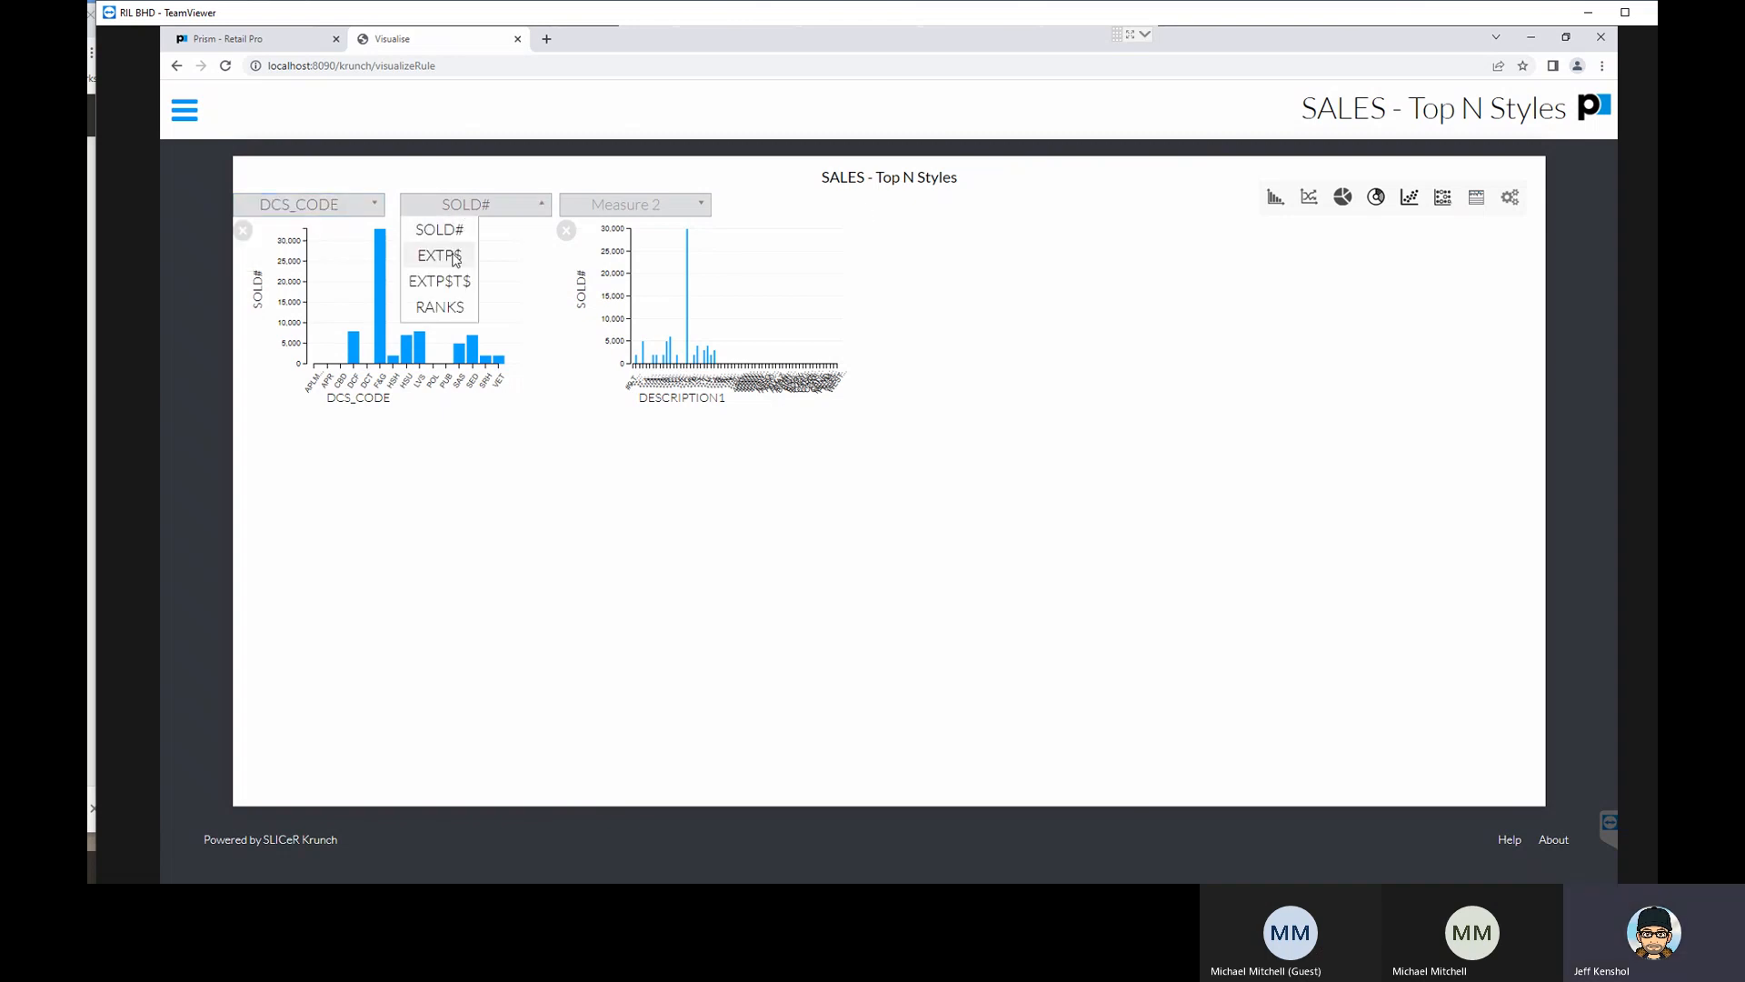
click(440, 255)
click(1345, 198)
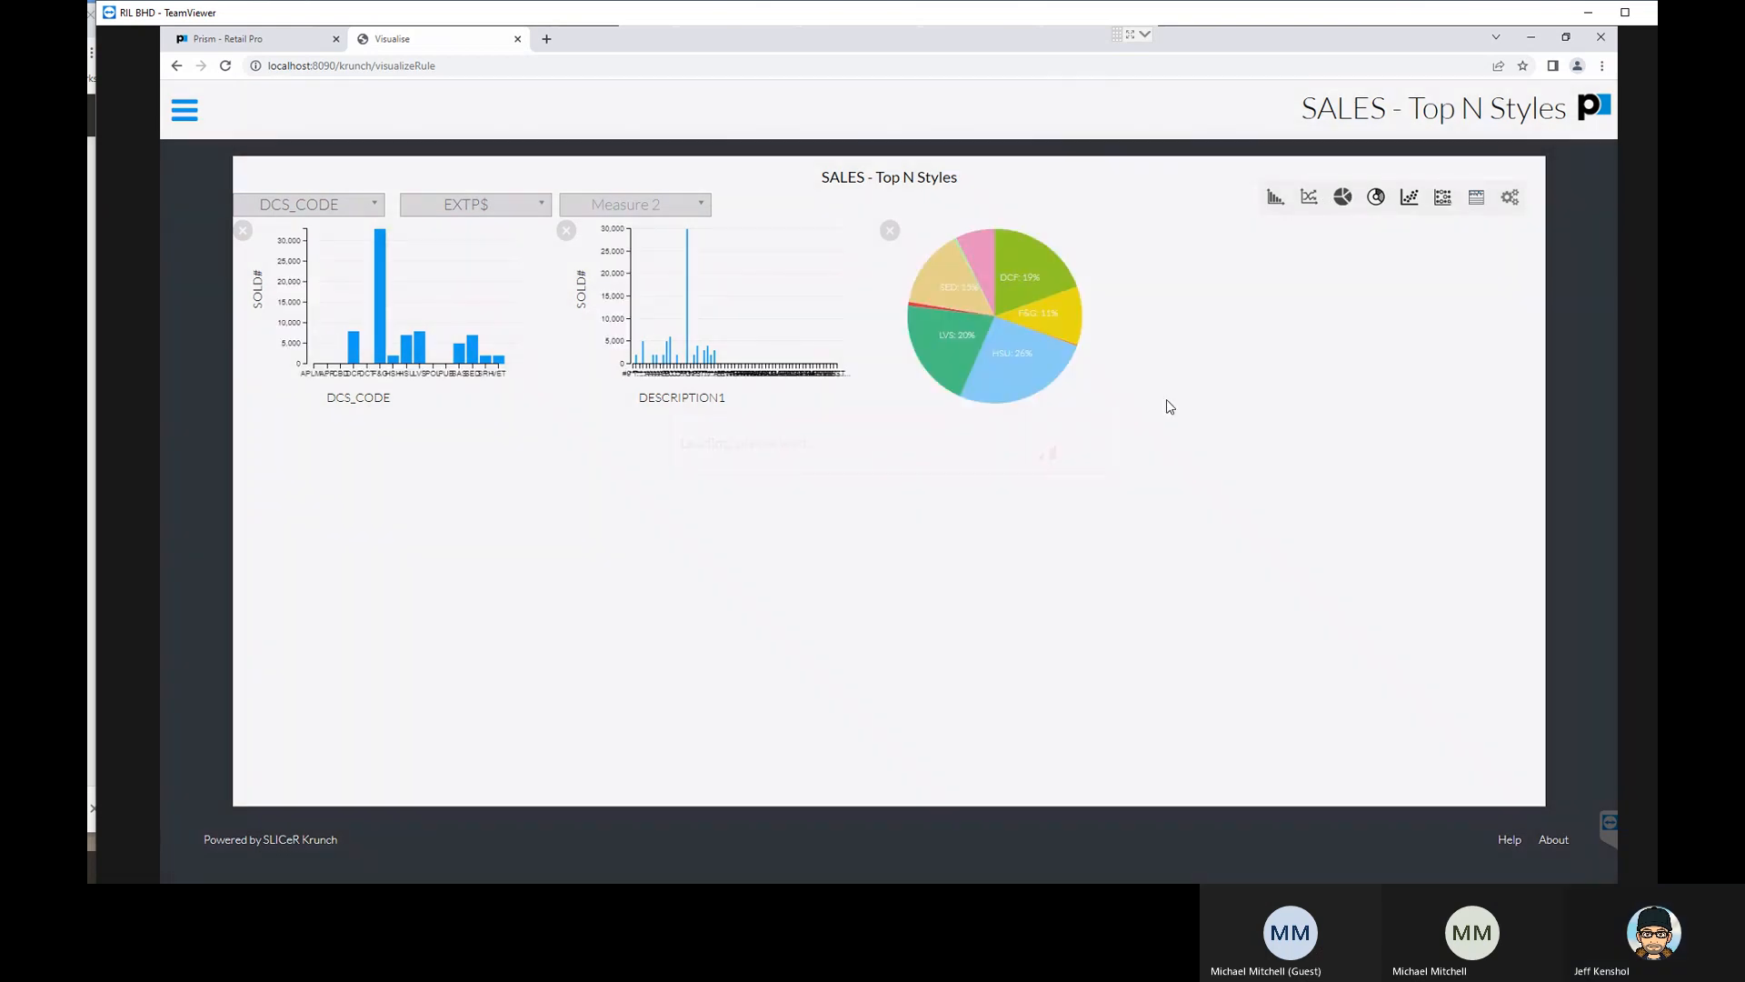
- Select and deselect the F&G bar, the tallest DESCRIPTION1 bar and the LVS pie slice to examine the cross-filtered charts
click(381, 311)
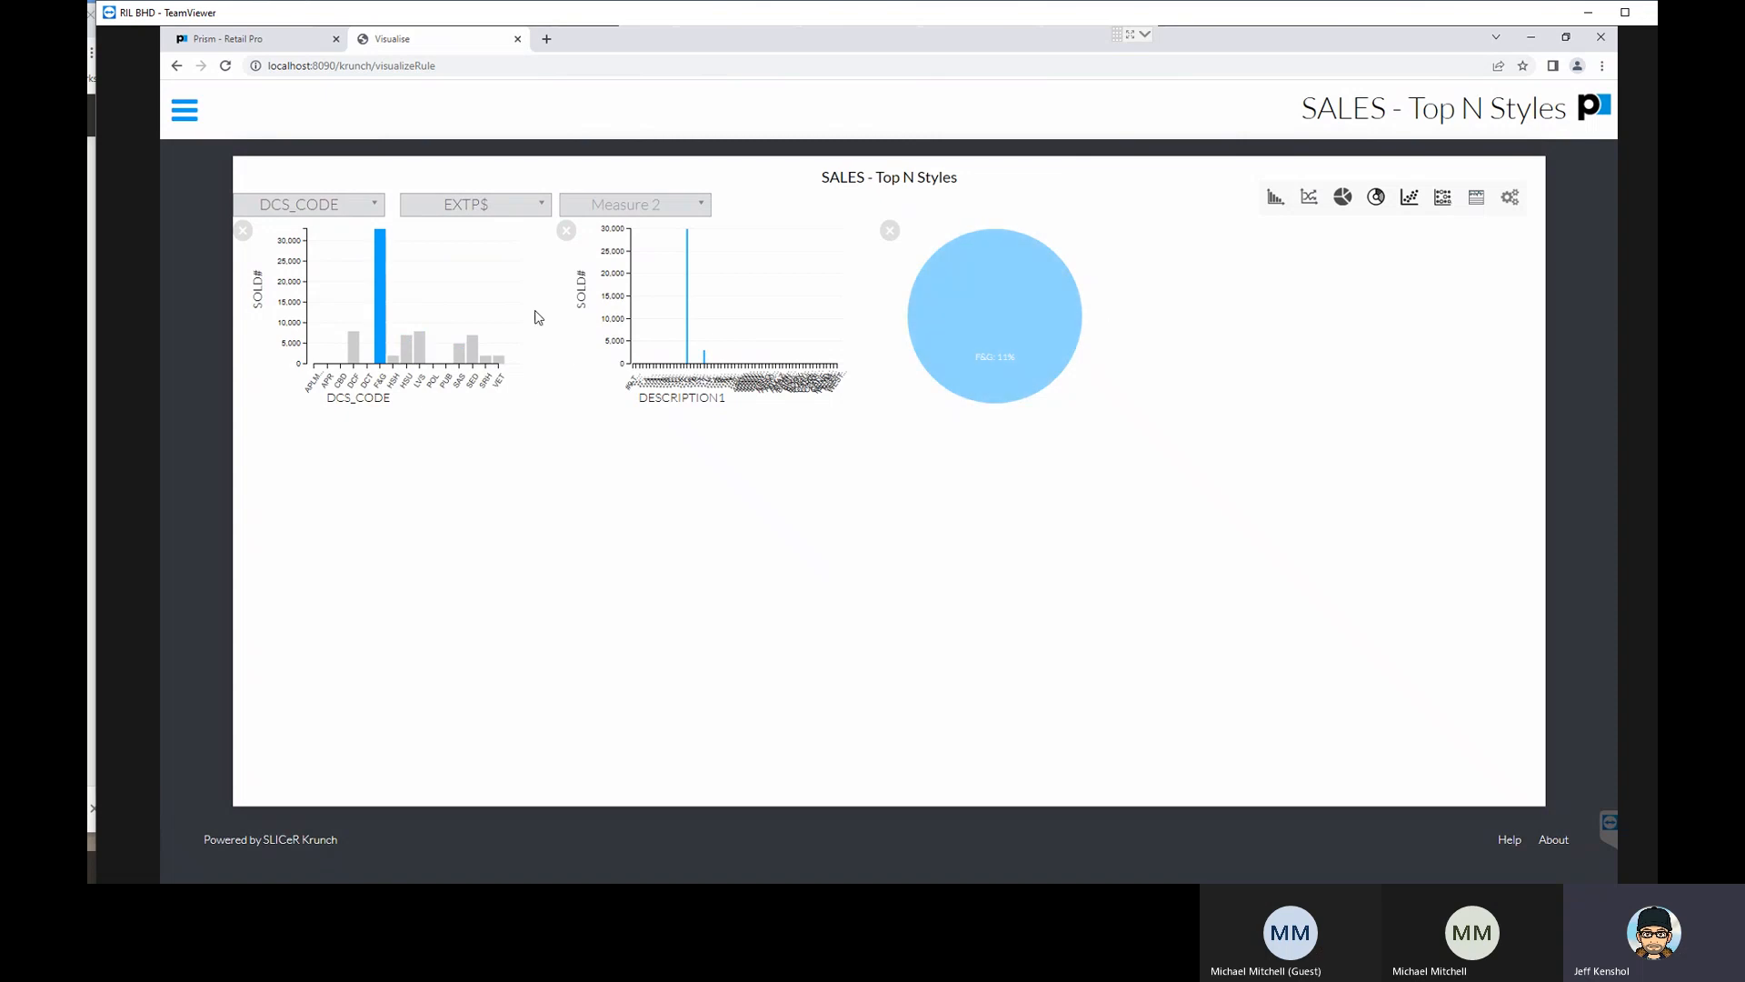
click(378, 323)
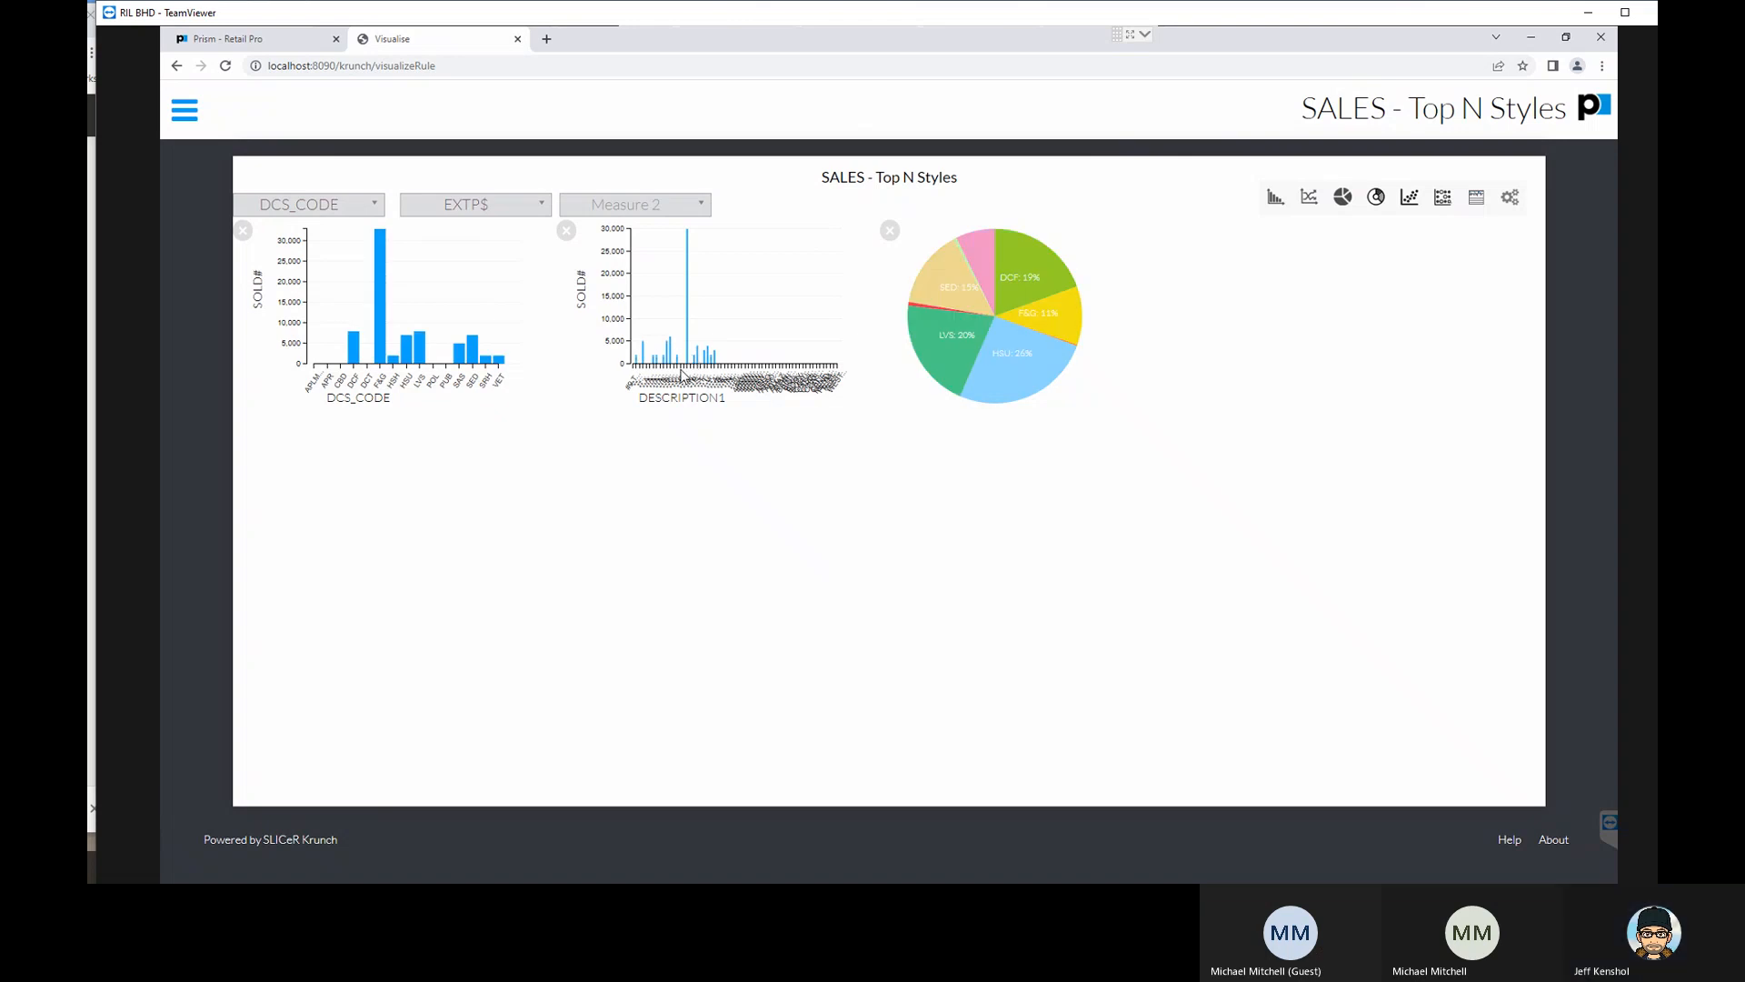
click(691, 318)
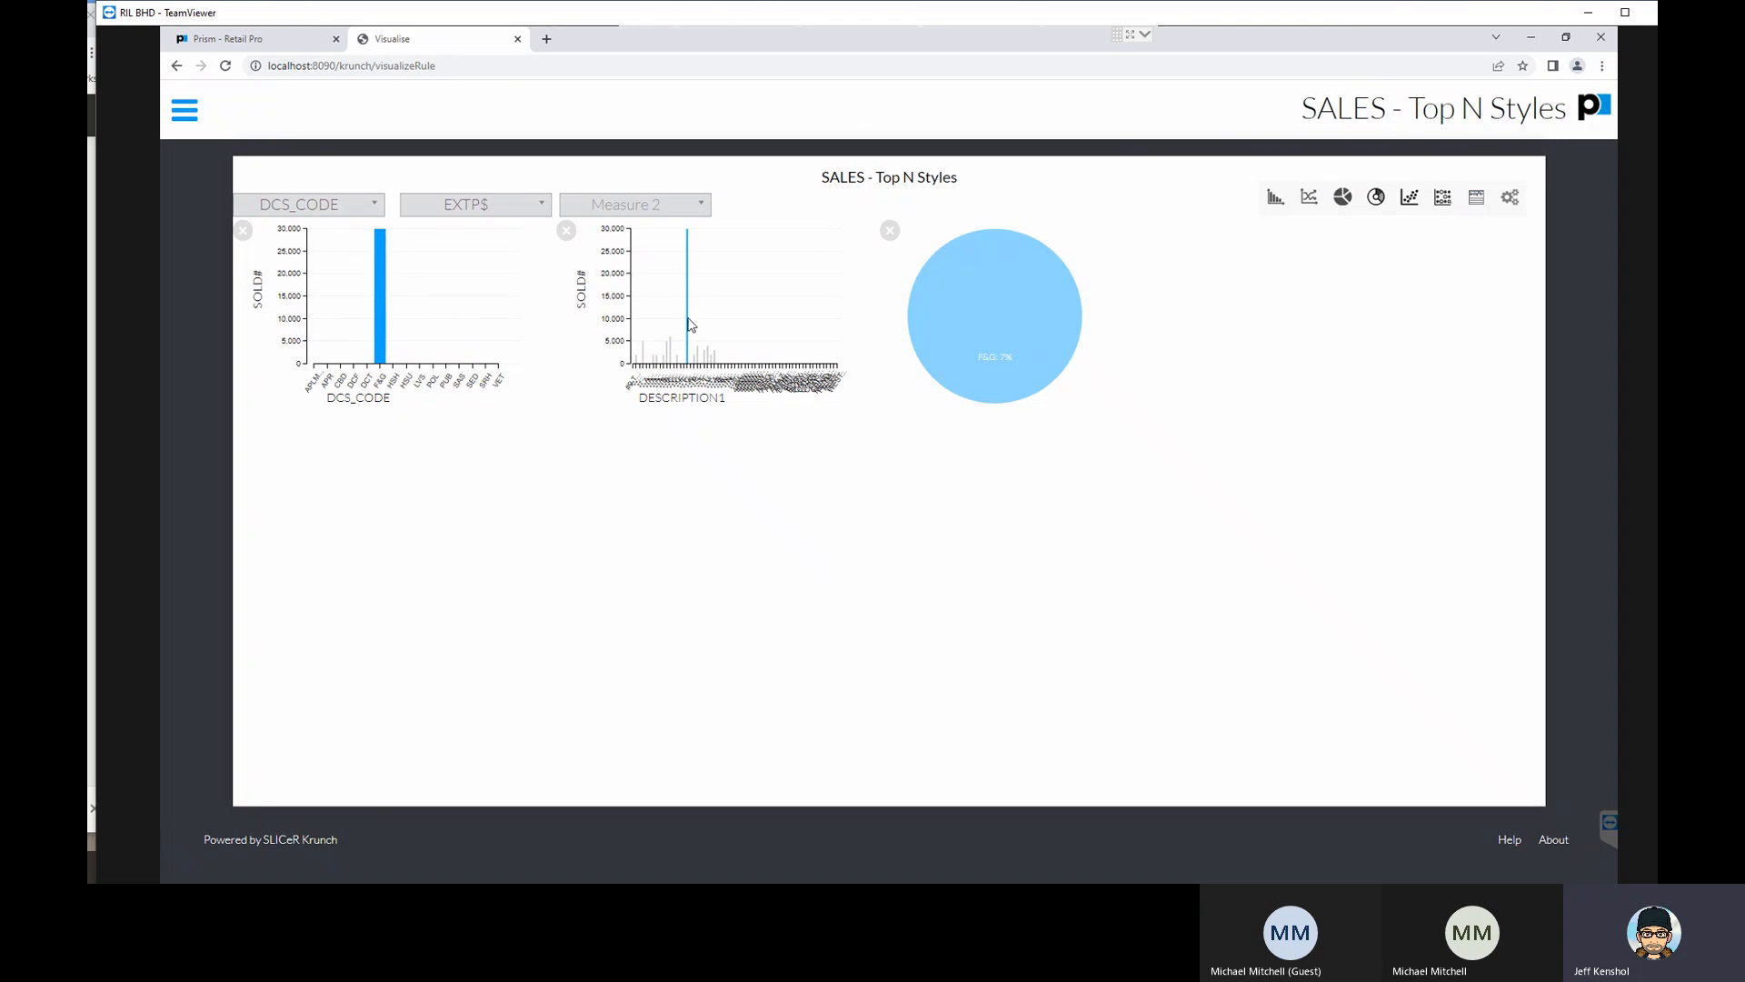
click(689, 331)
click(957, 347)
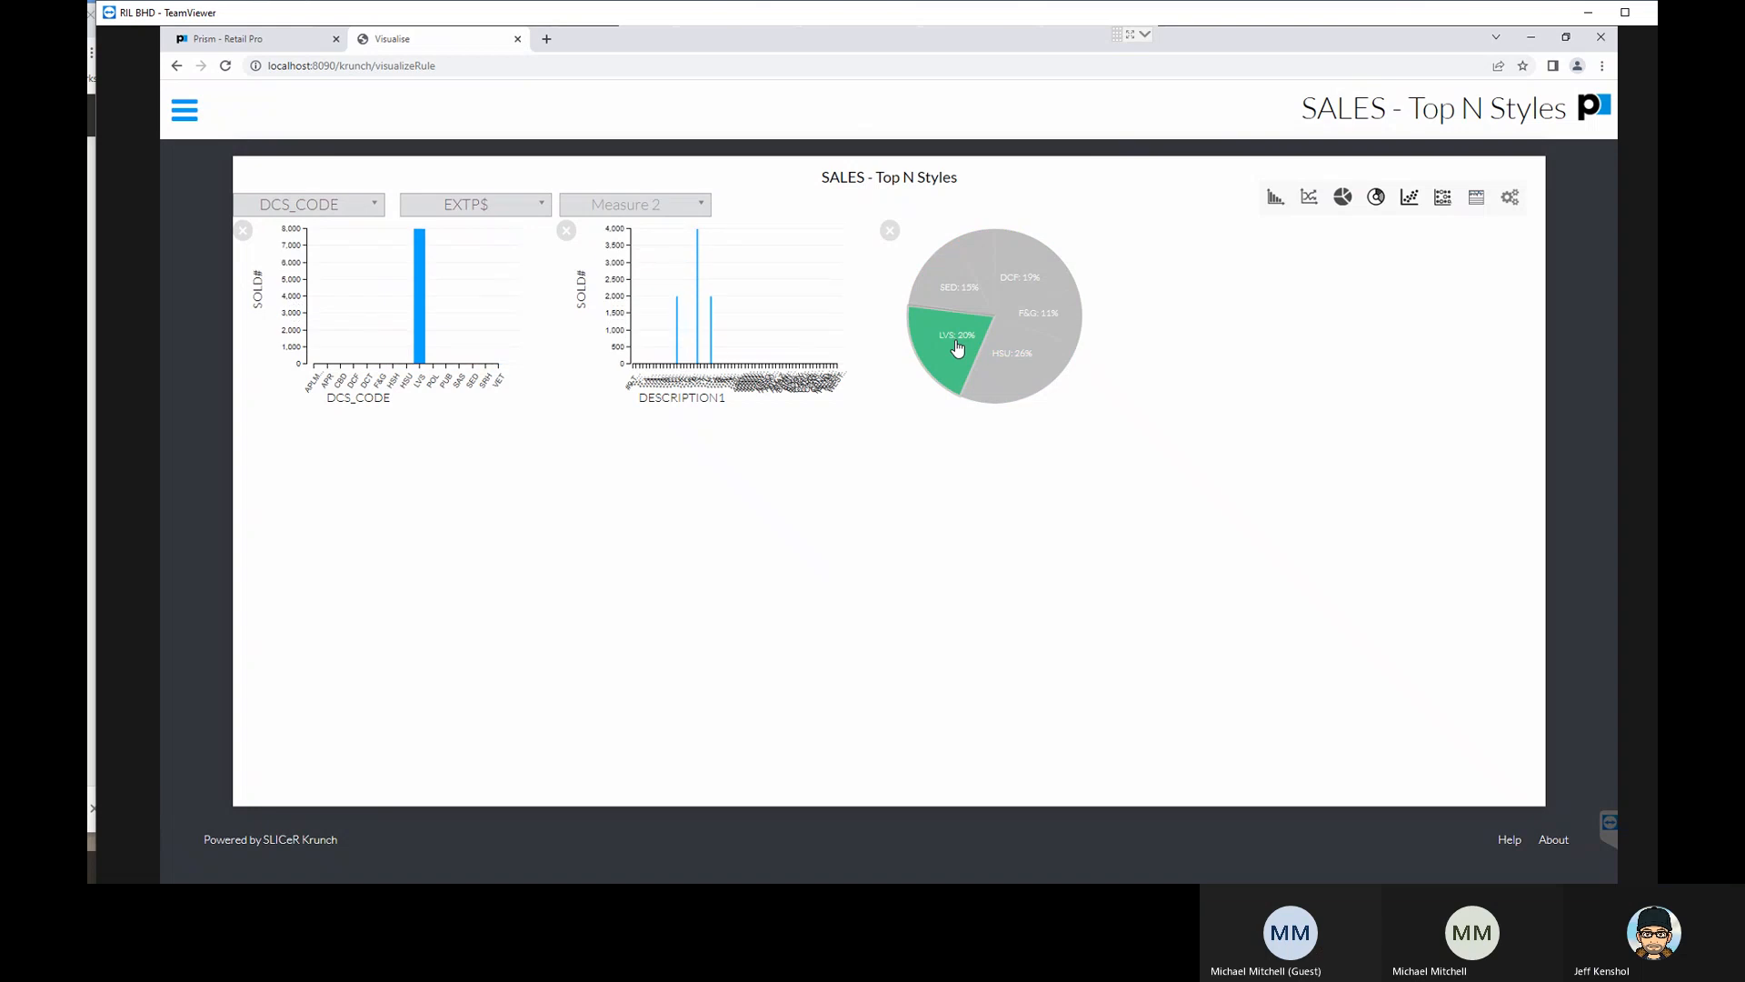
click(957, 347)
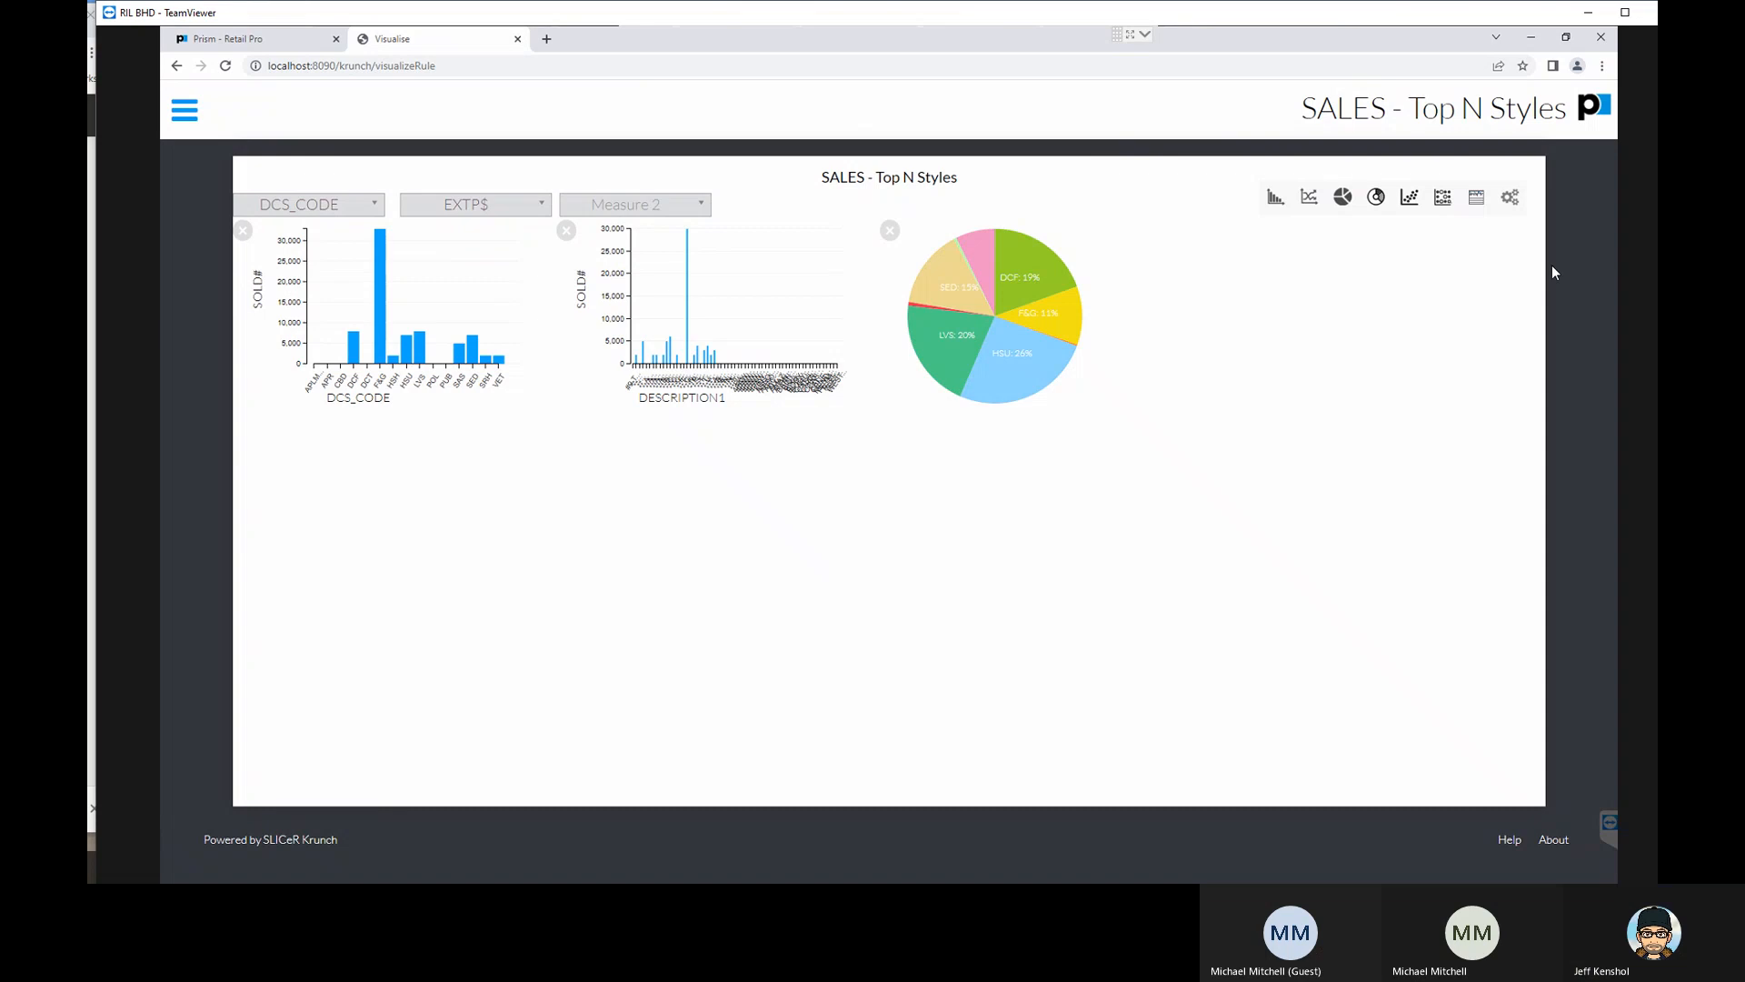
- Add a data table to the visualization, filter it by the HSU and LVS pie slices, and clear both selections
click(1476, 200)
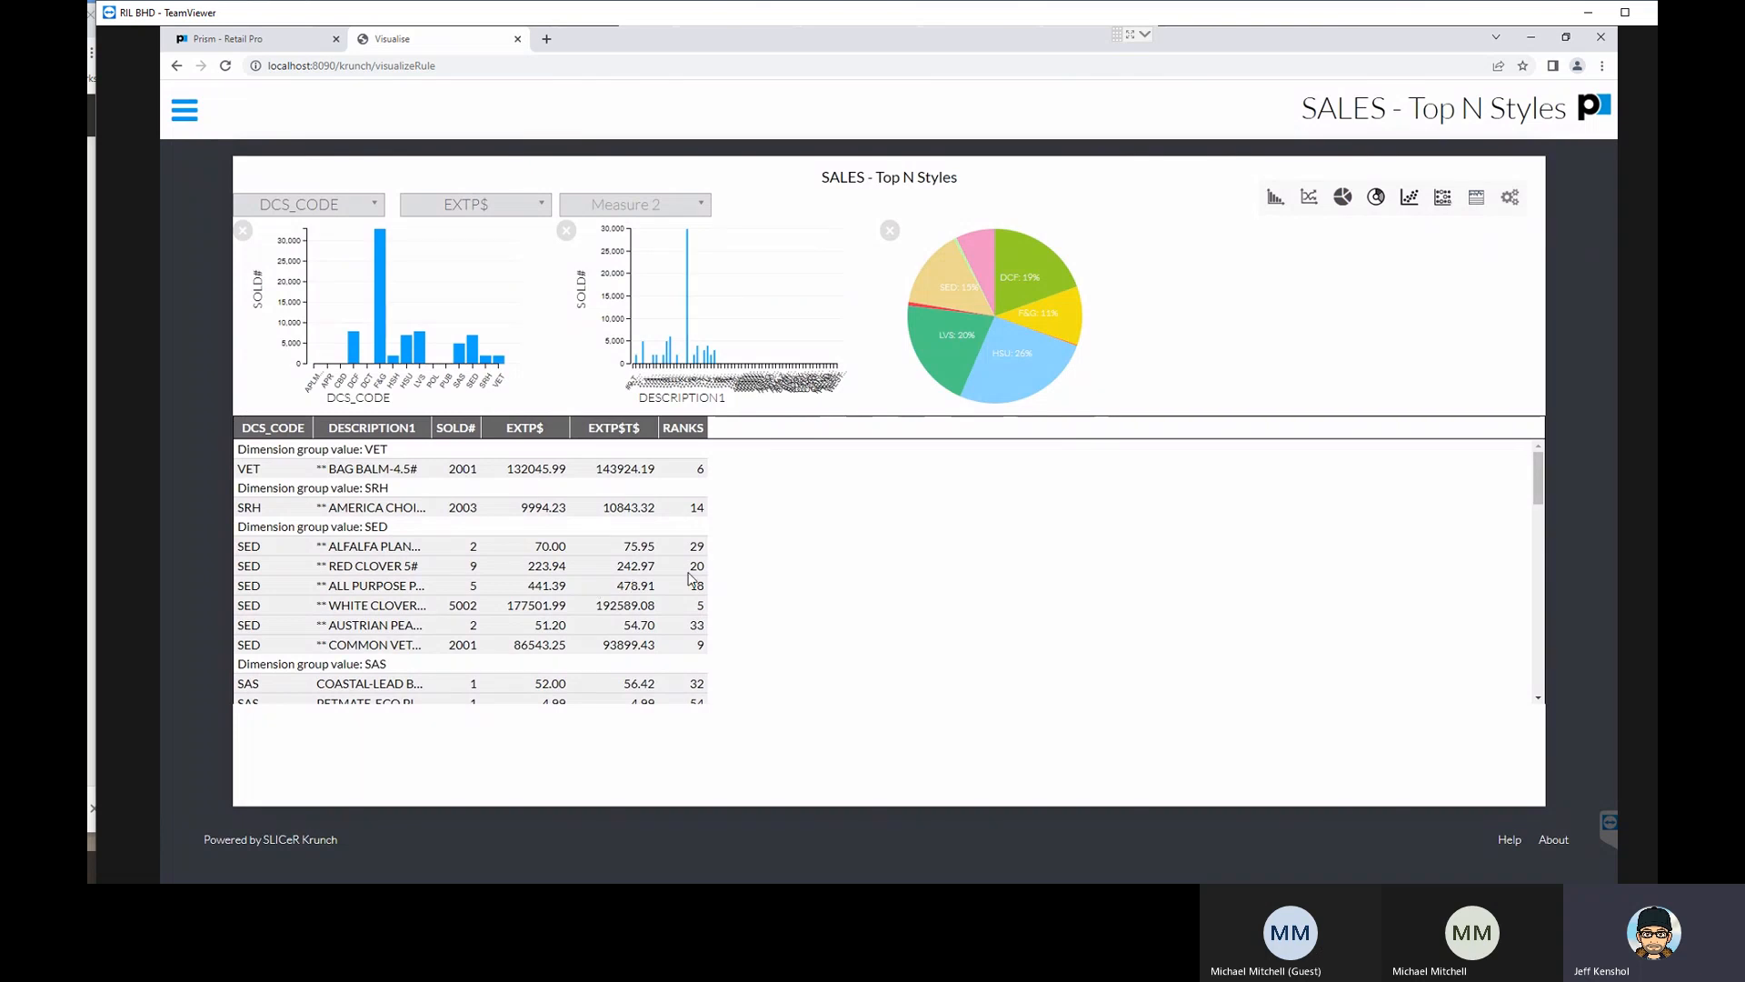
click(1014, 366)
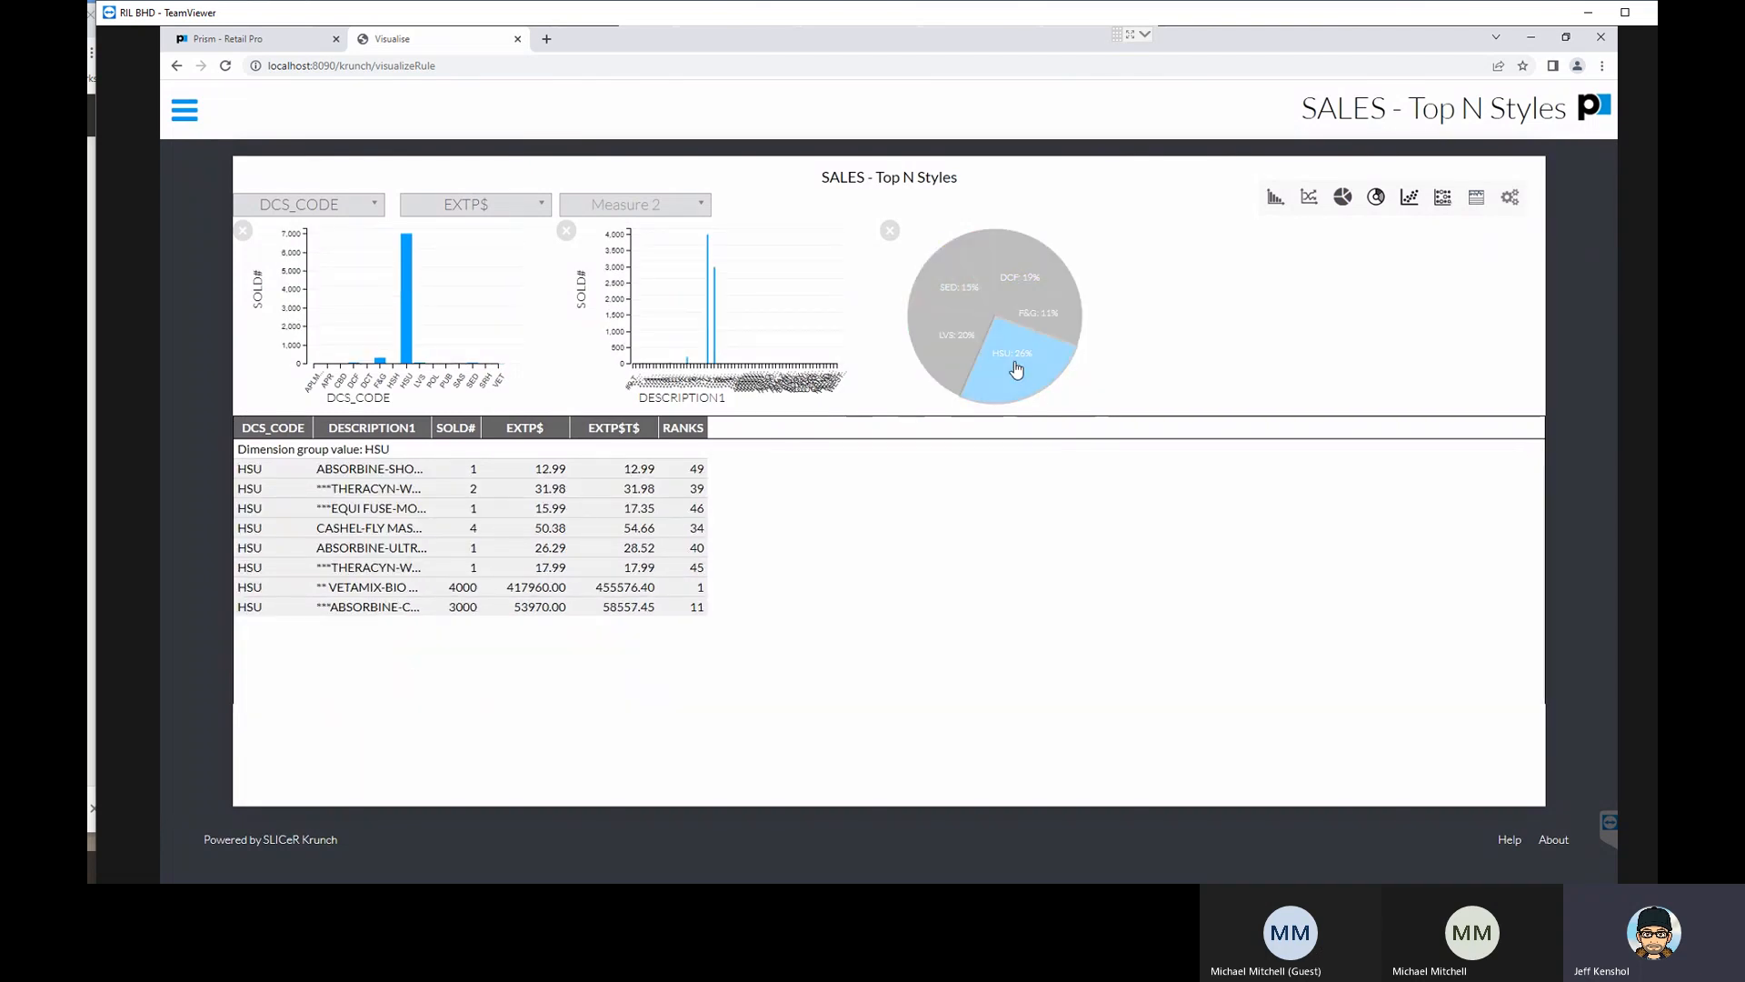
click(946, 361)
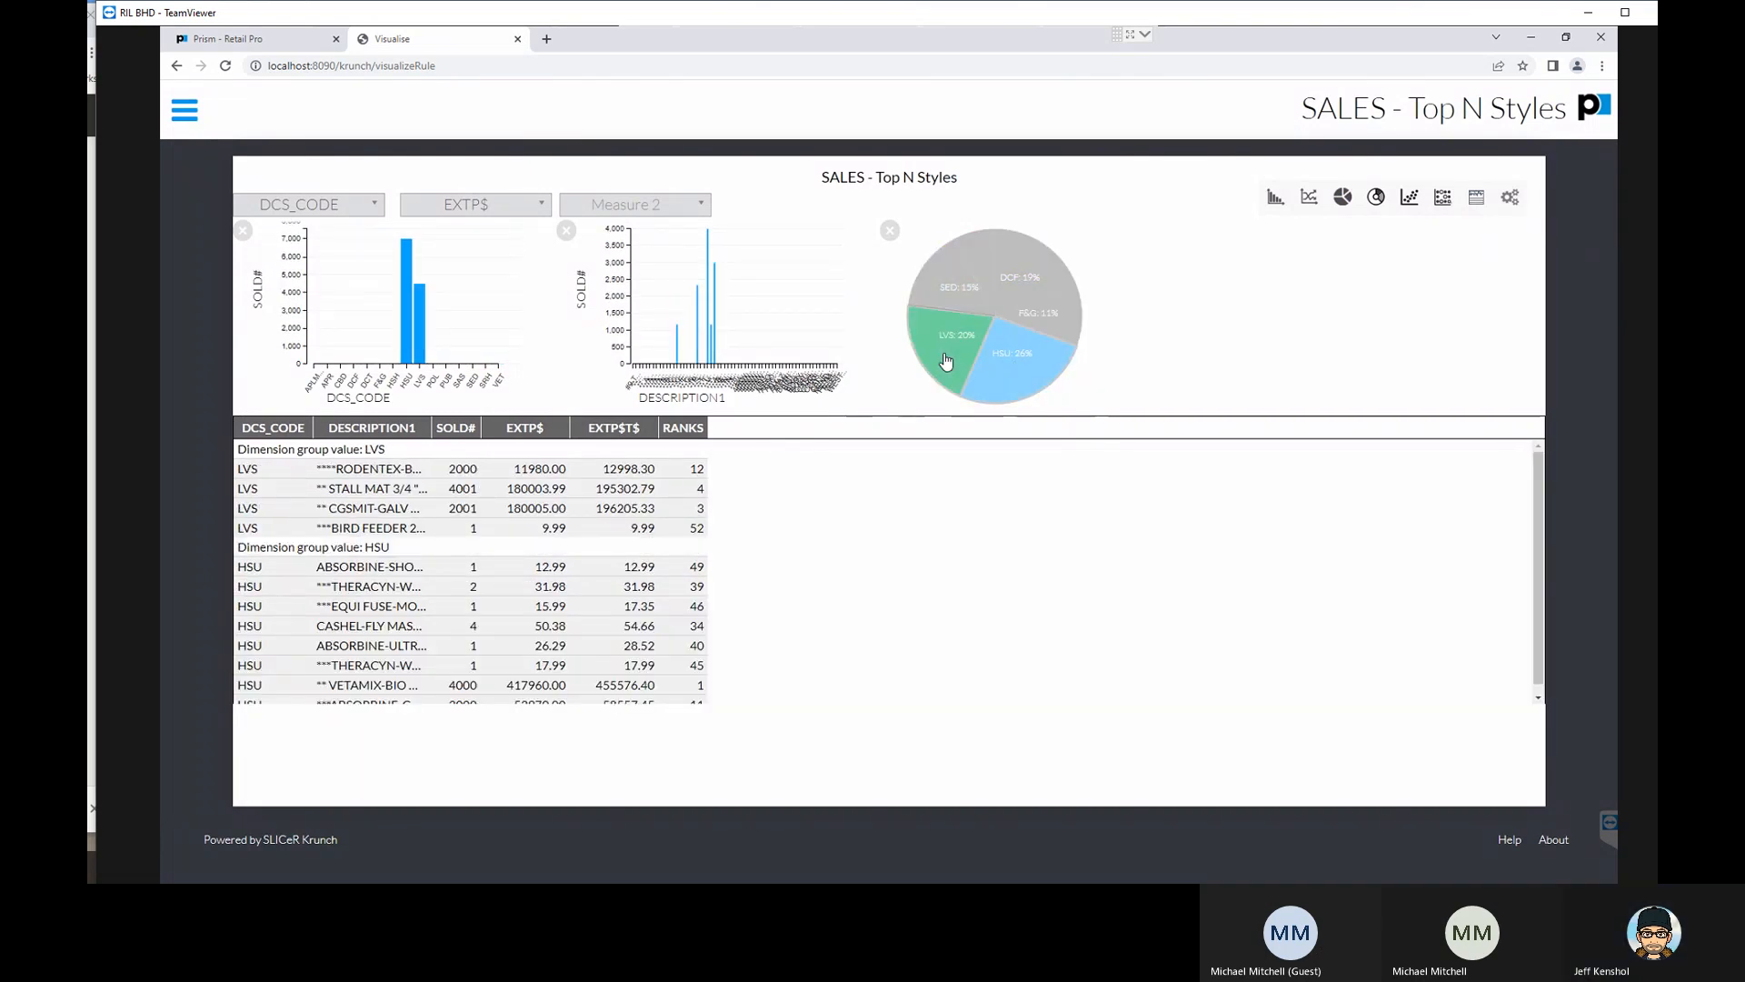
click(946, 361)
click(1010, 373)
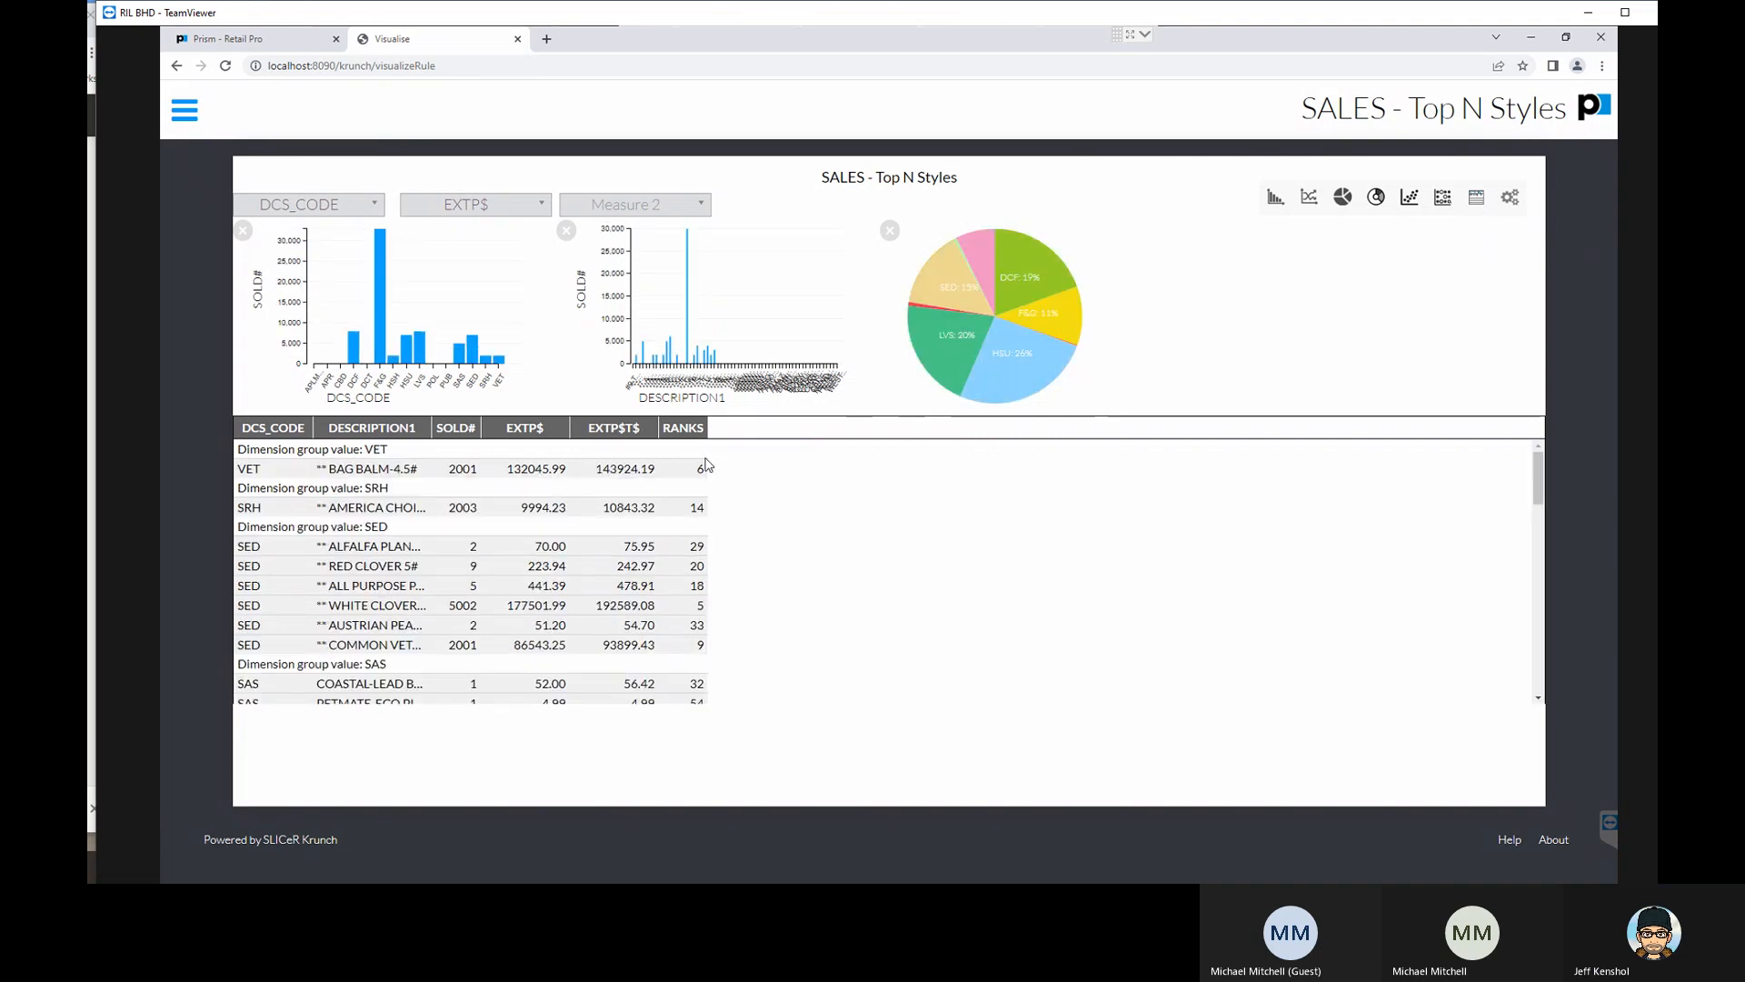
- Return to the report list, view the scheduling form for ADMIN: Employee Time Clock History, and cancel it
mouse_move(380, 339)
click(185, 116)
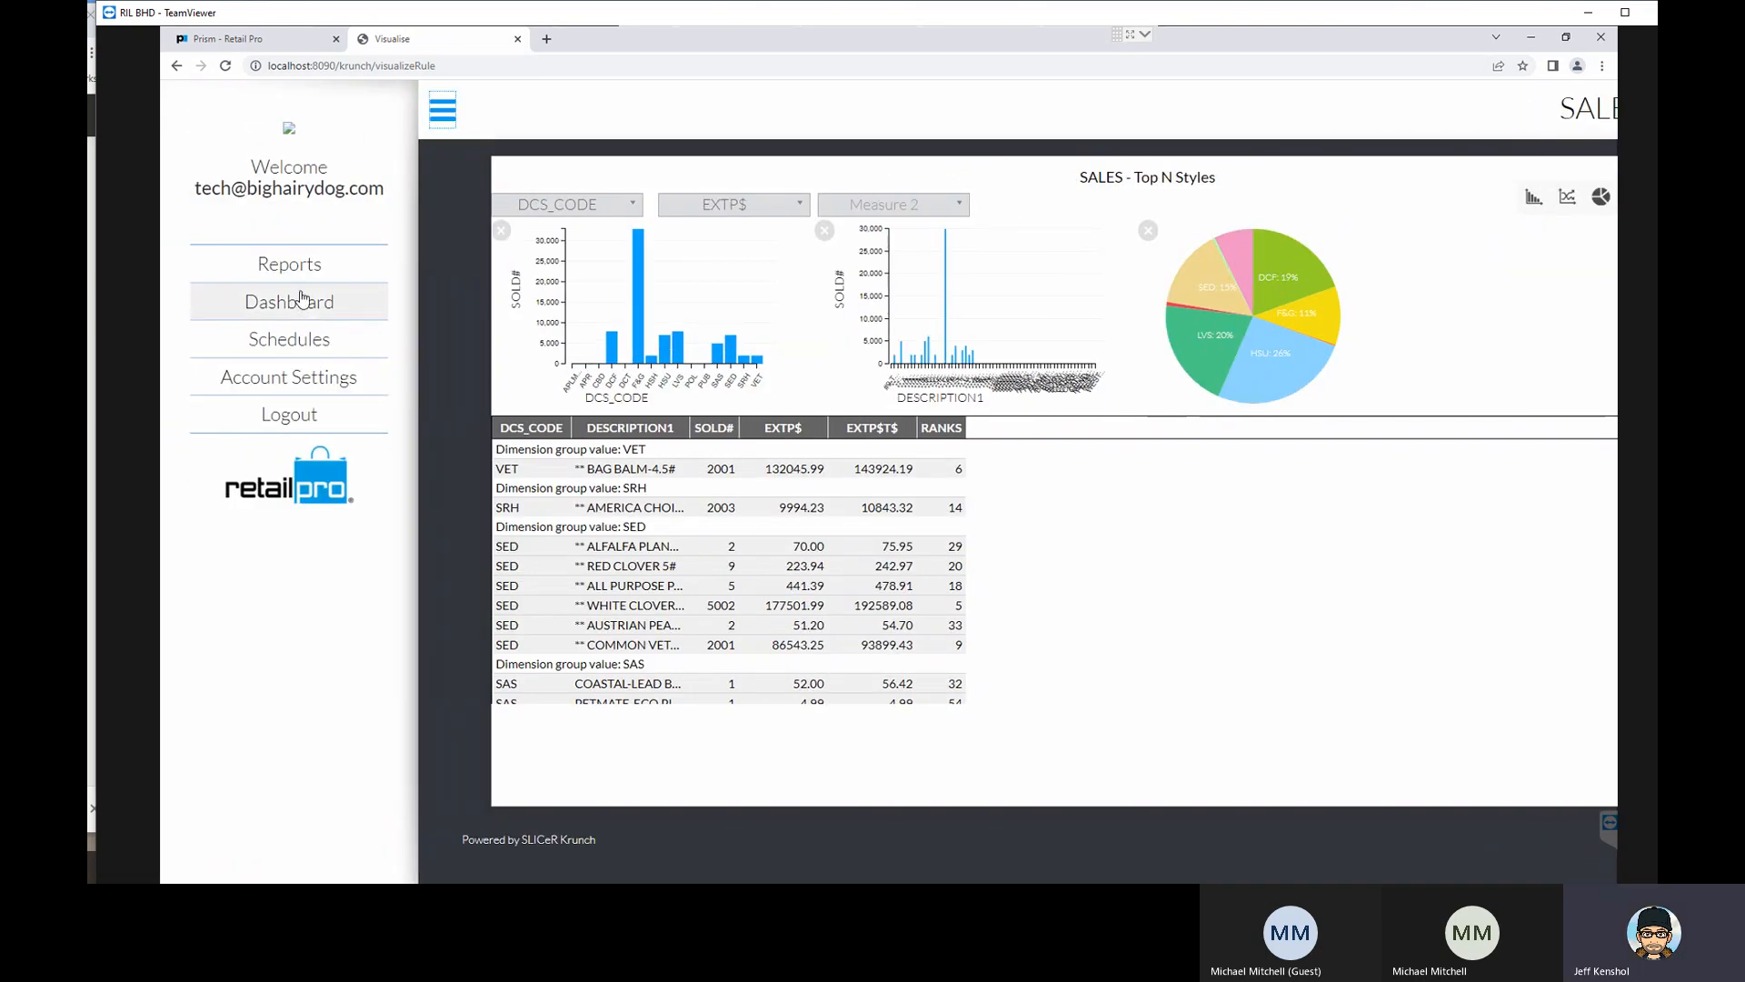
click(336, 273)
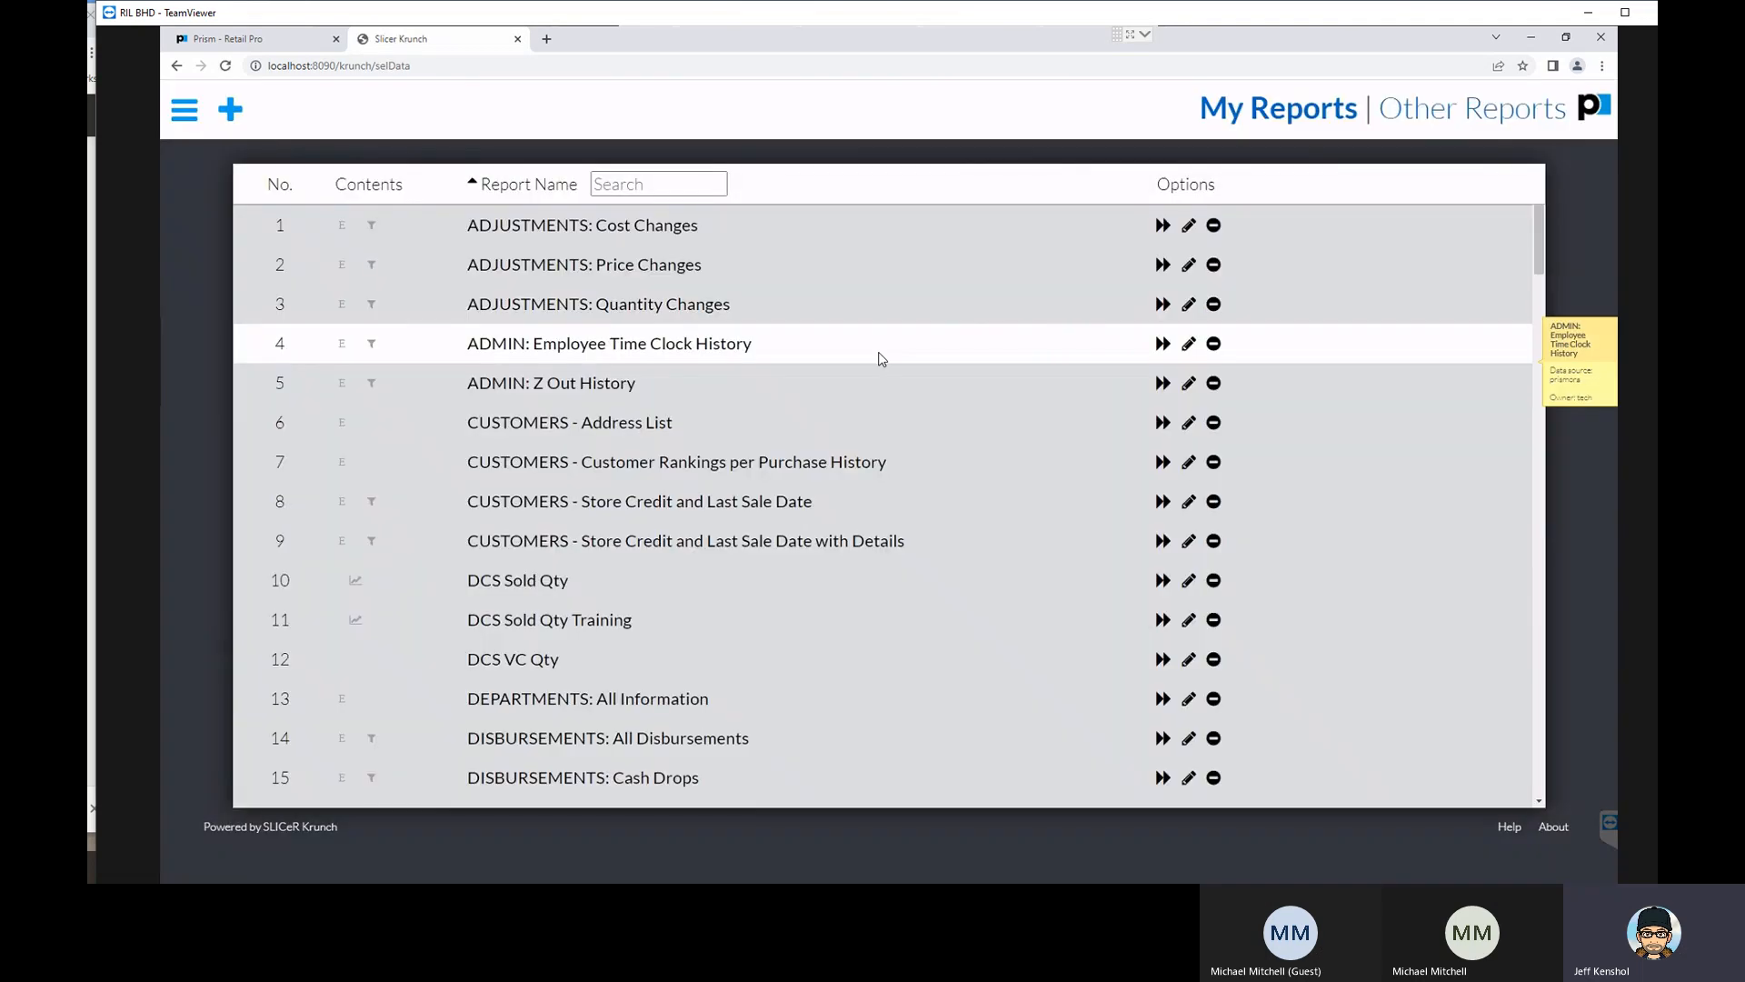
click(542, 348)
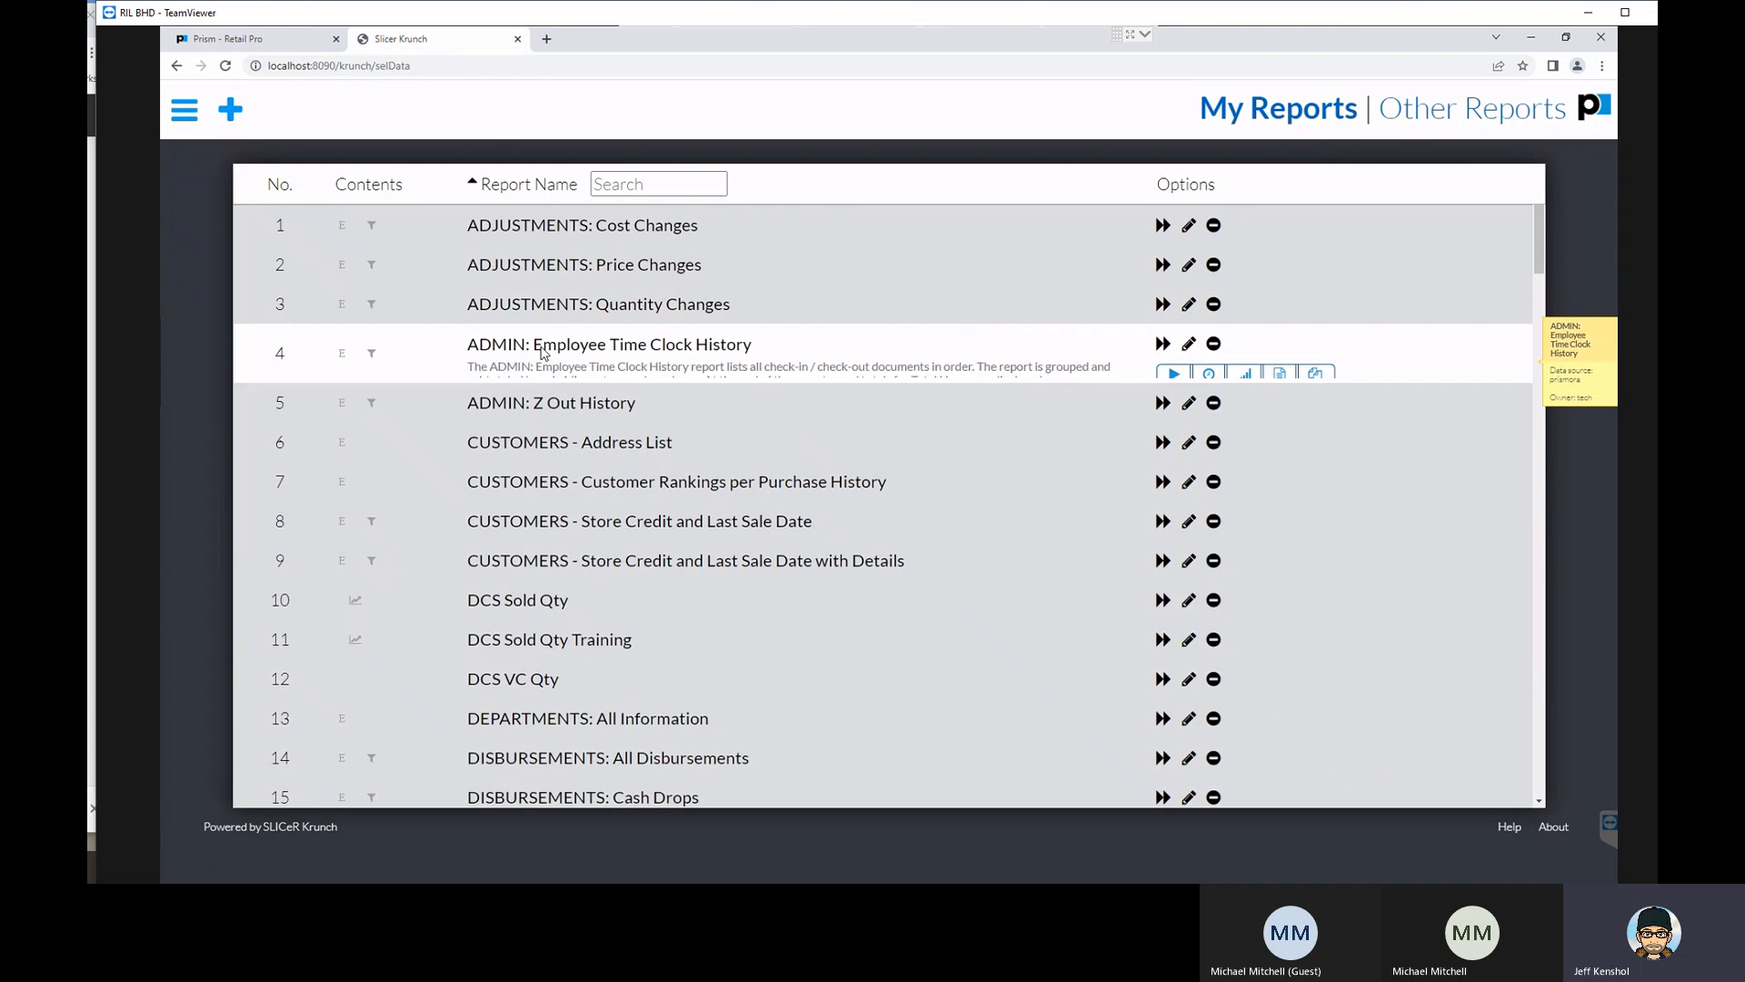
click(1210, 376)
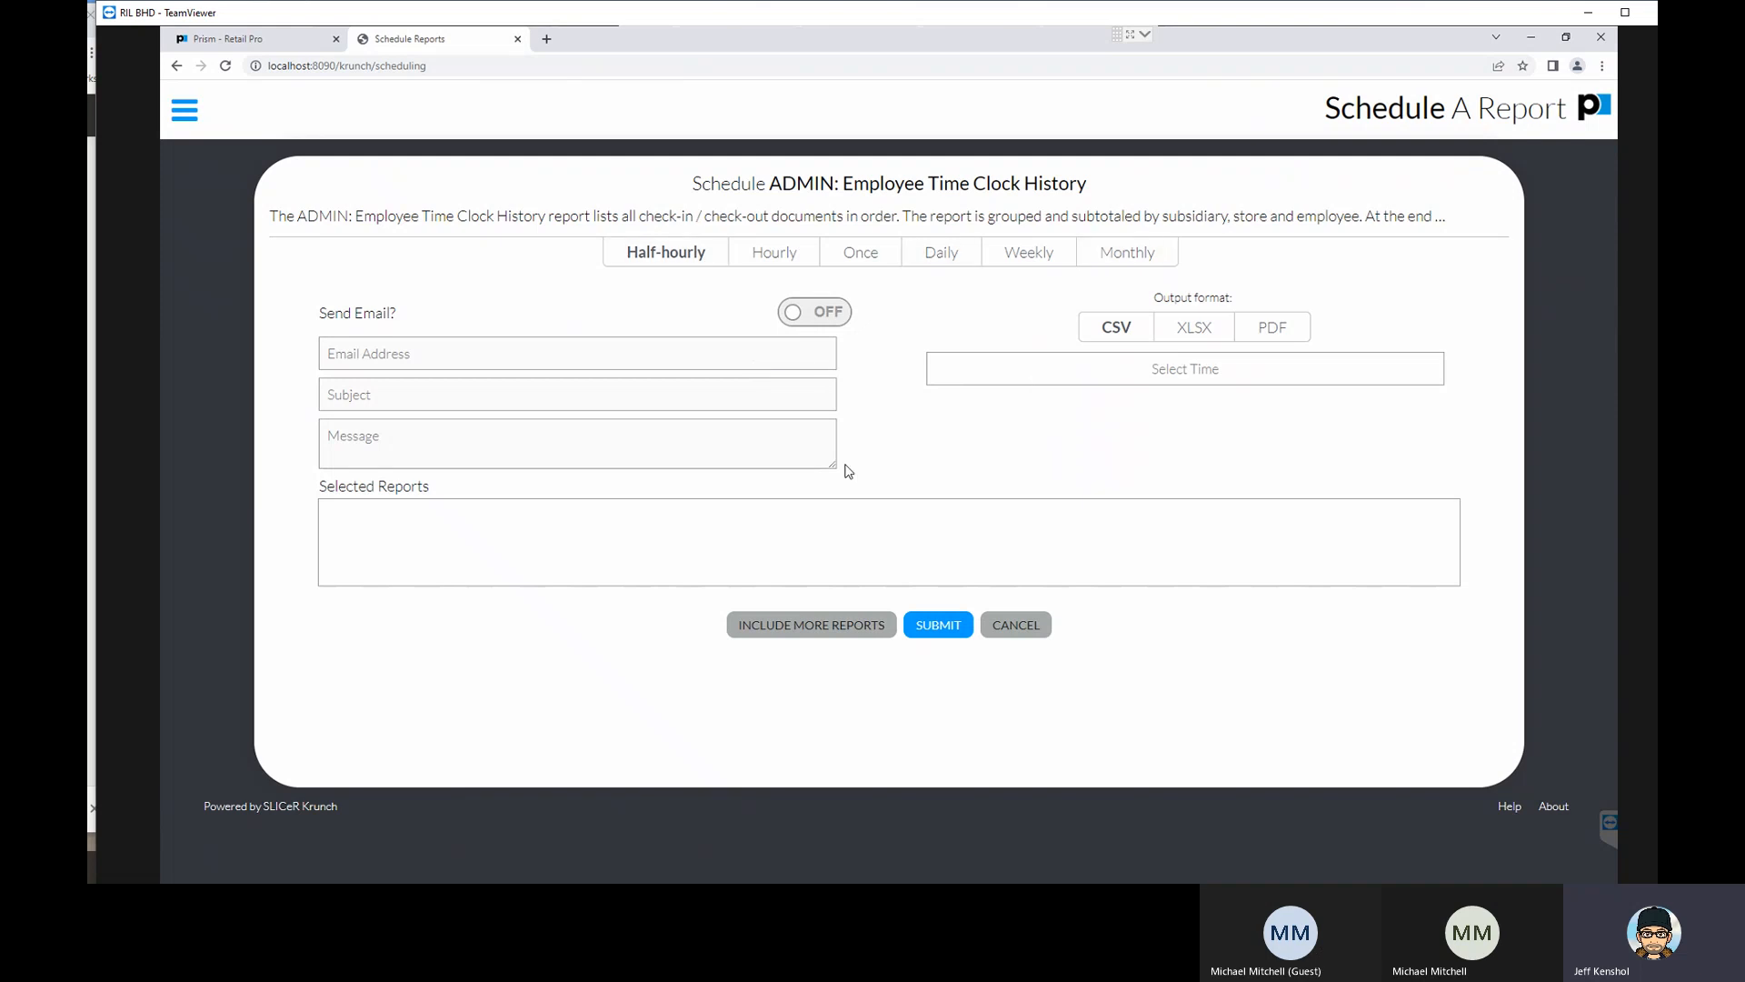
click(1014, 626)
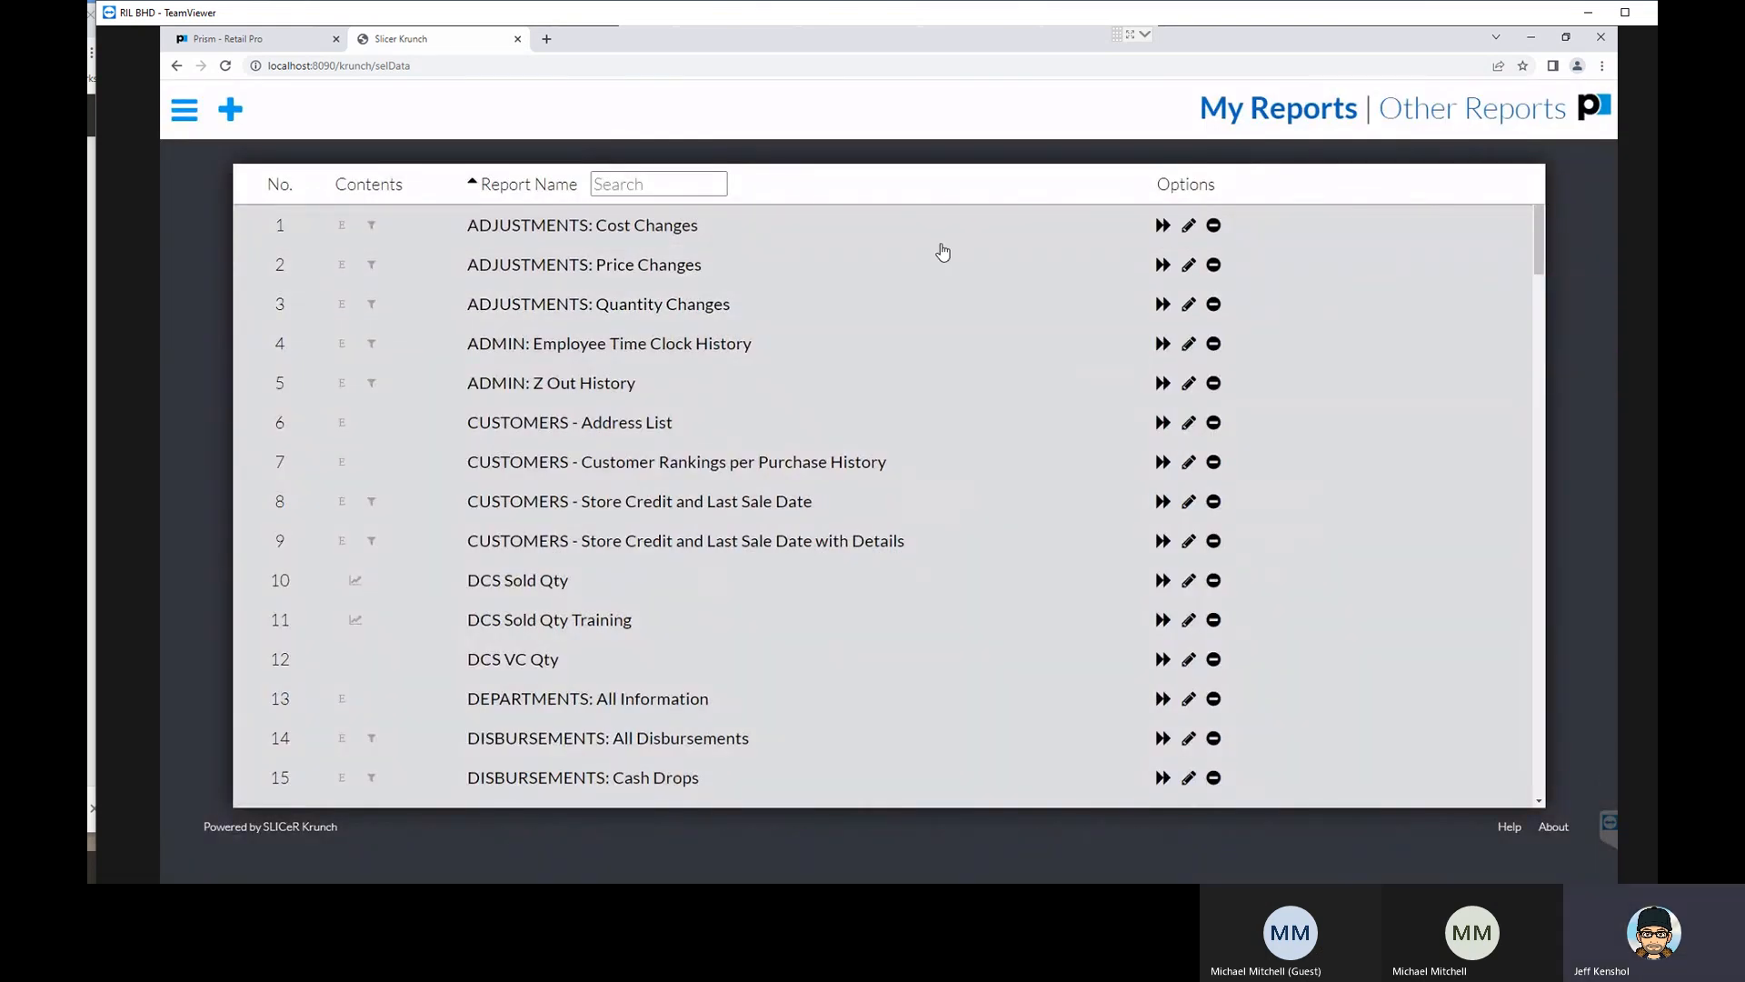
- Find the SALES - Top N Styles report in the report list and run it
scroll(584, 477, down, 3)
scroll(584, 477, down, 4)
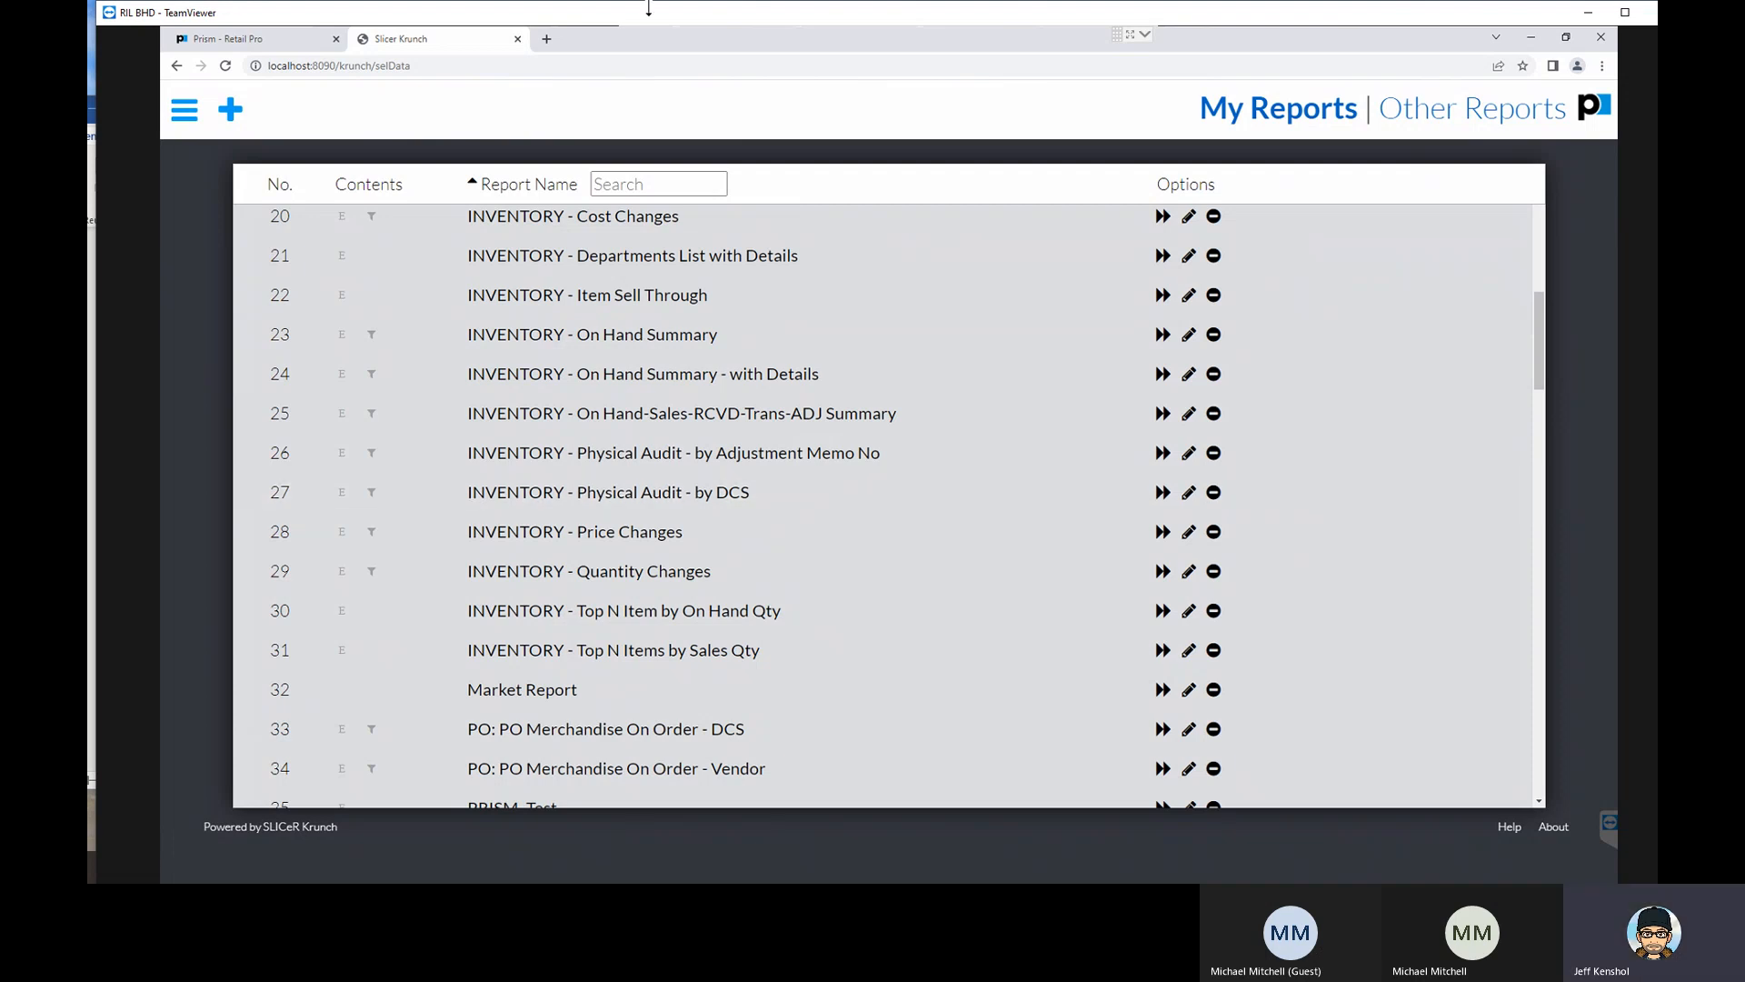
scroll(563, 399, down, 3)
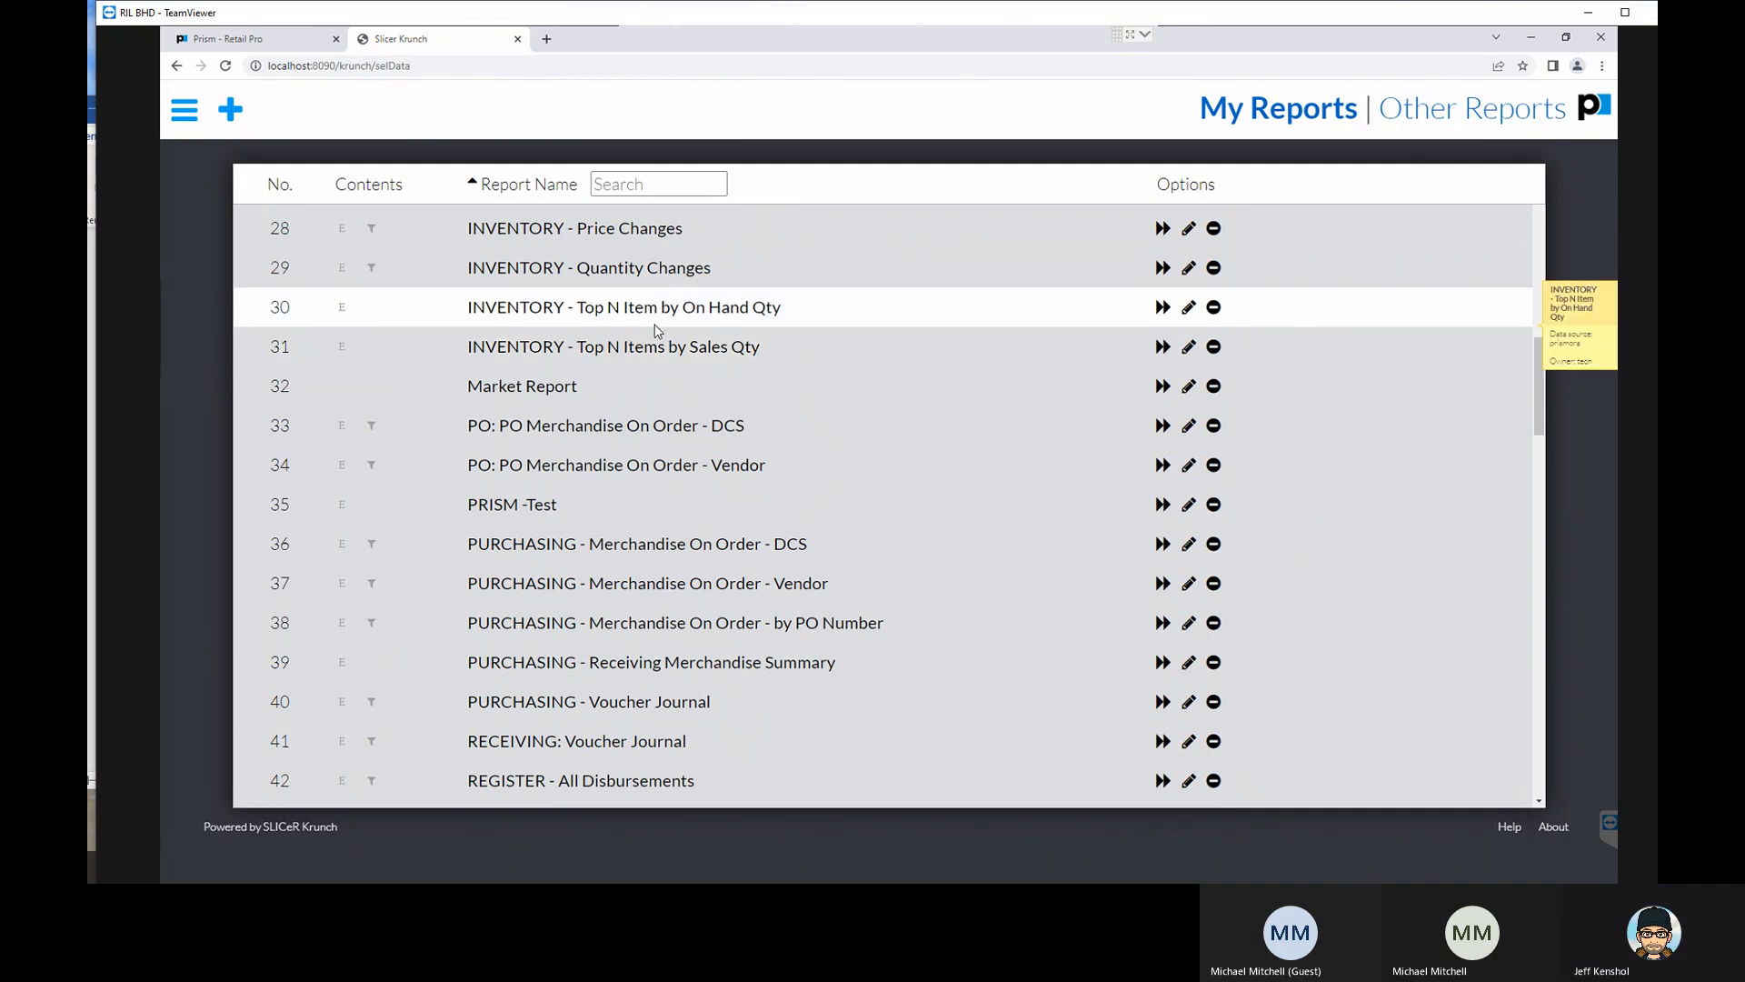
scroll(640, 517, down, 5)
scroll(639, 517, down, 6)
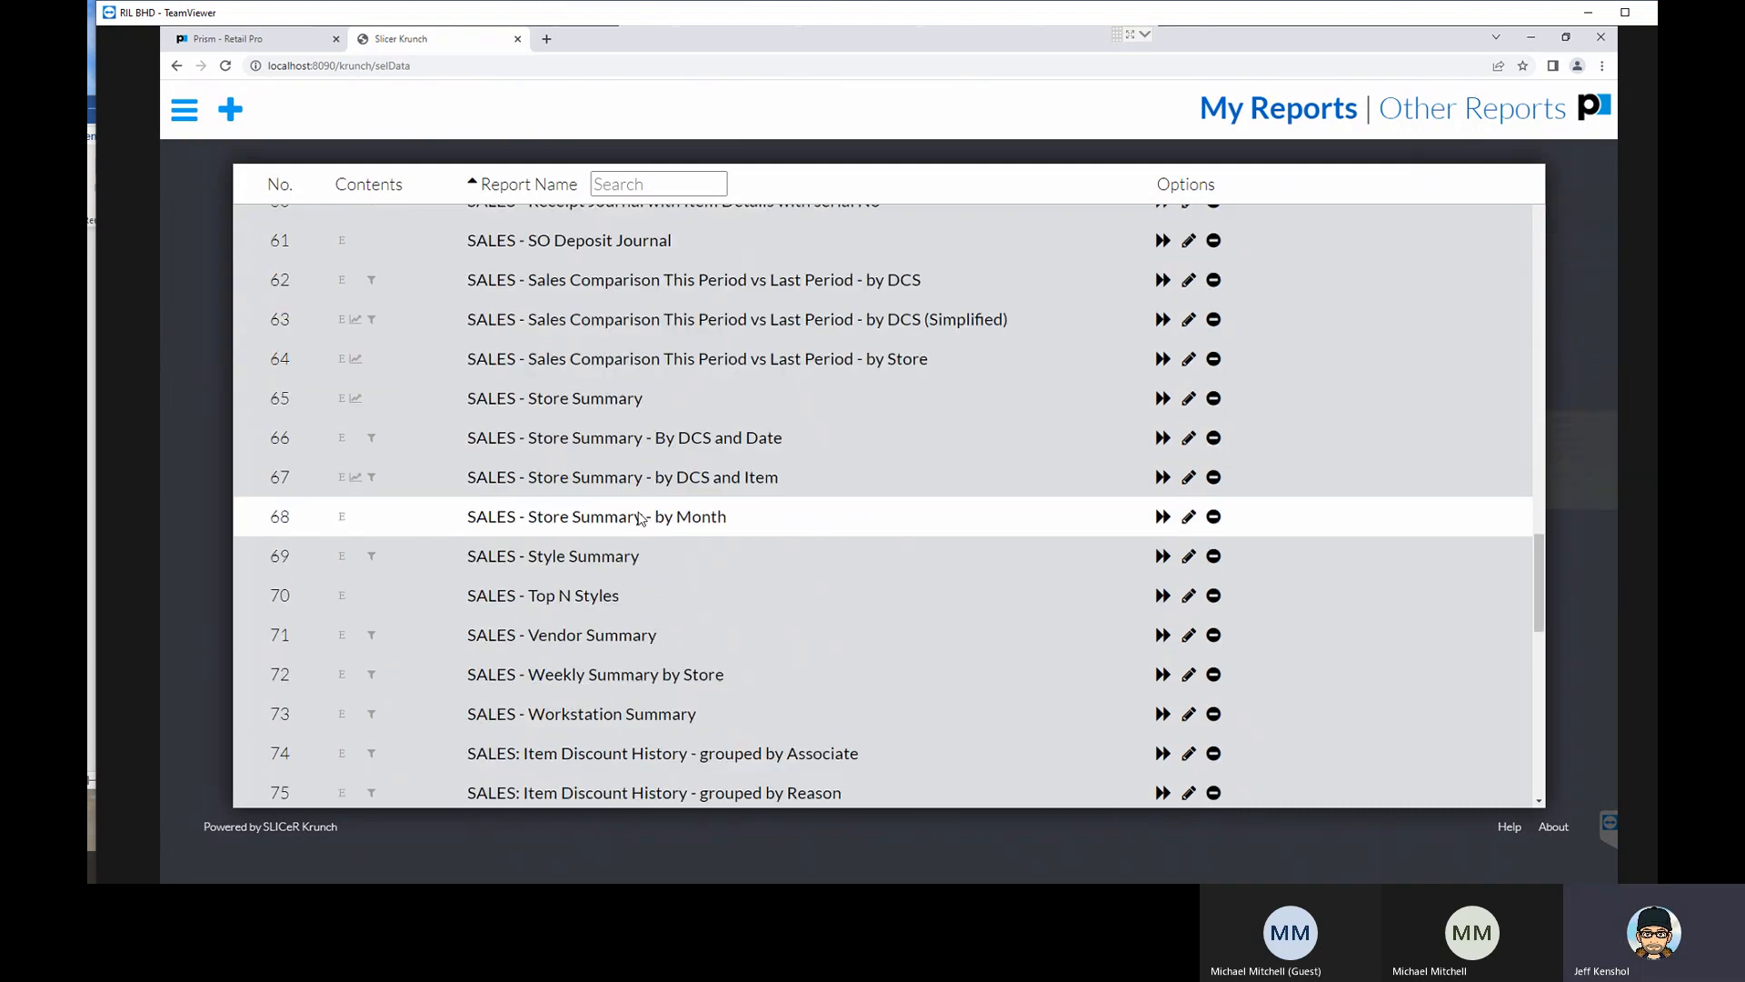
scroll(639, 518, down, 2)
click(589, 370)
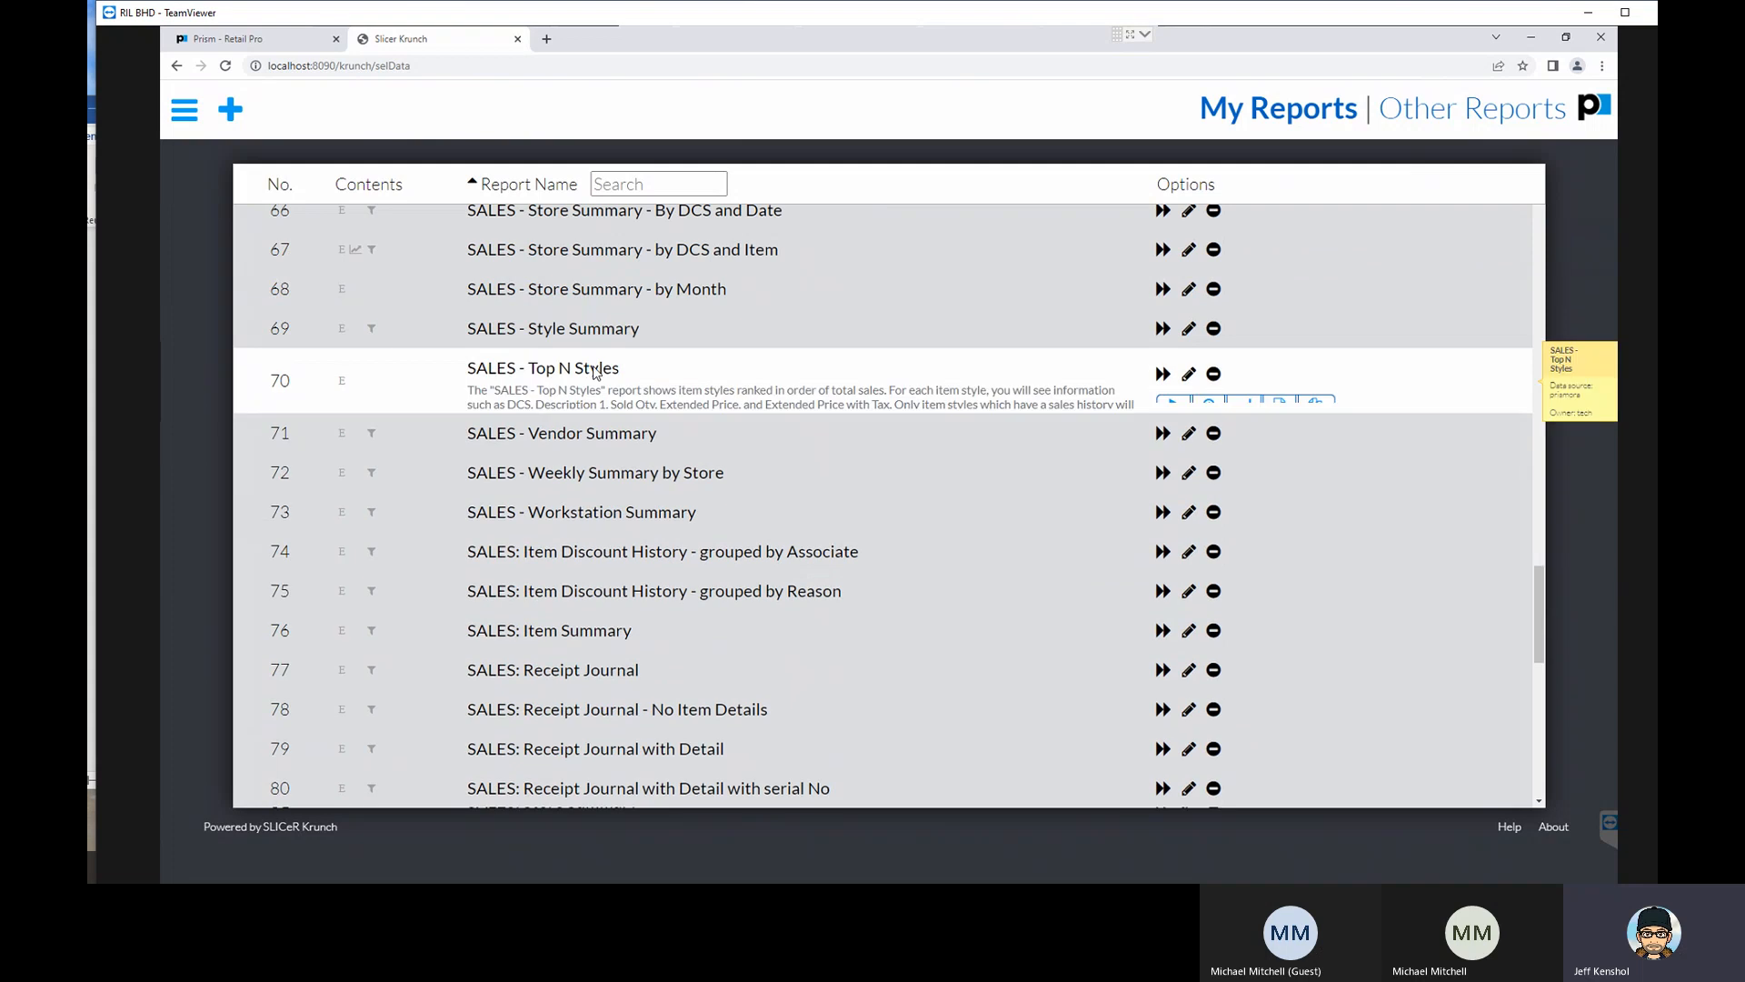
click(1175, 414)
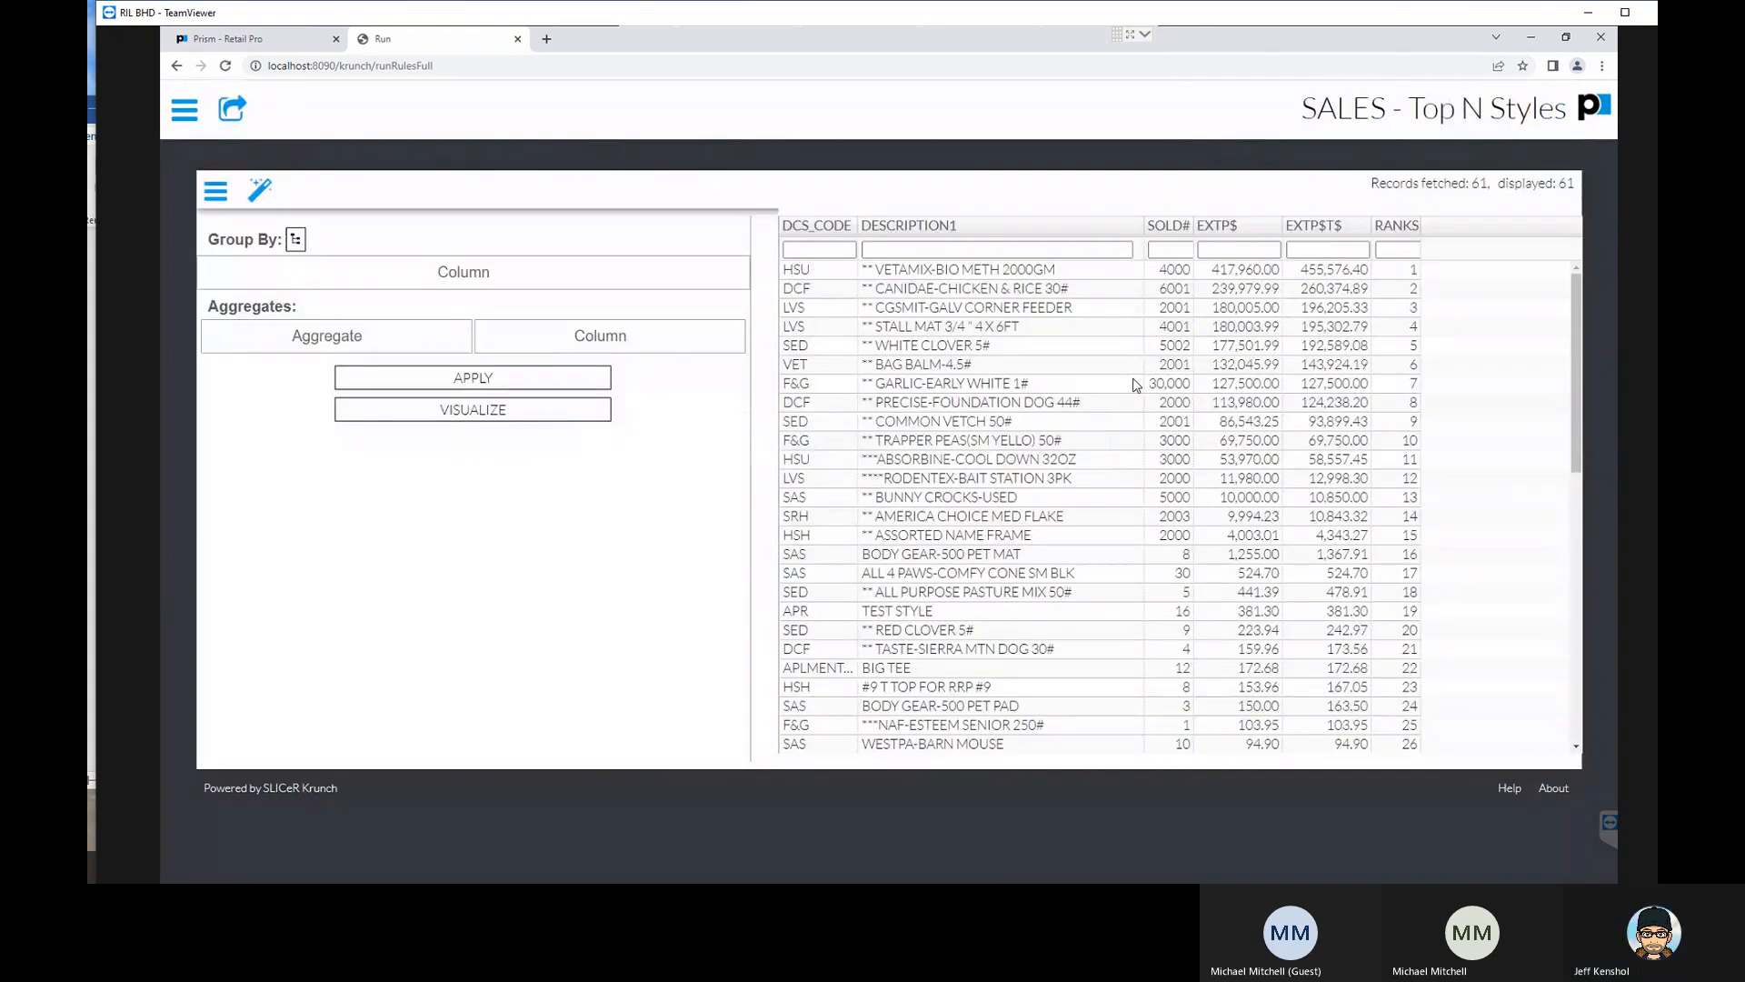
- Hide the SOLD# column in the report grid and show it again
right_click(1170, 234)
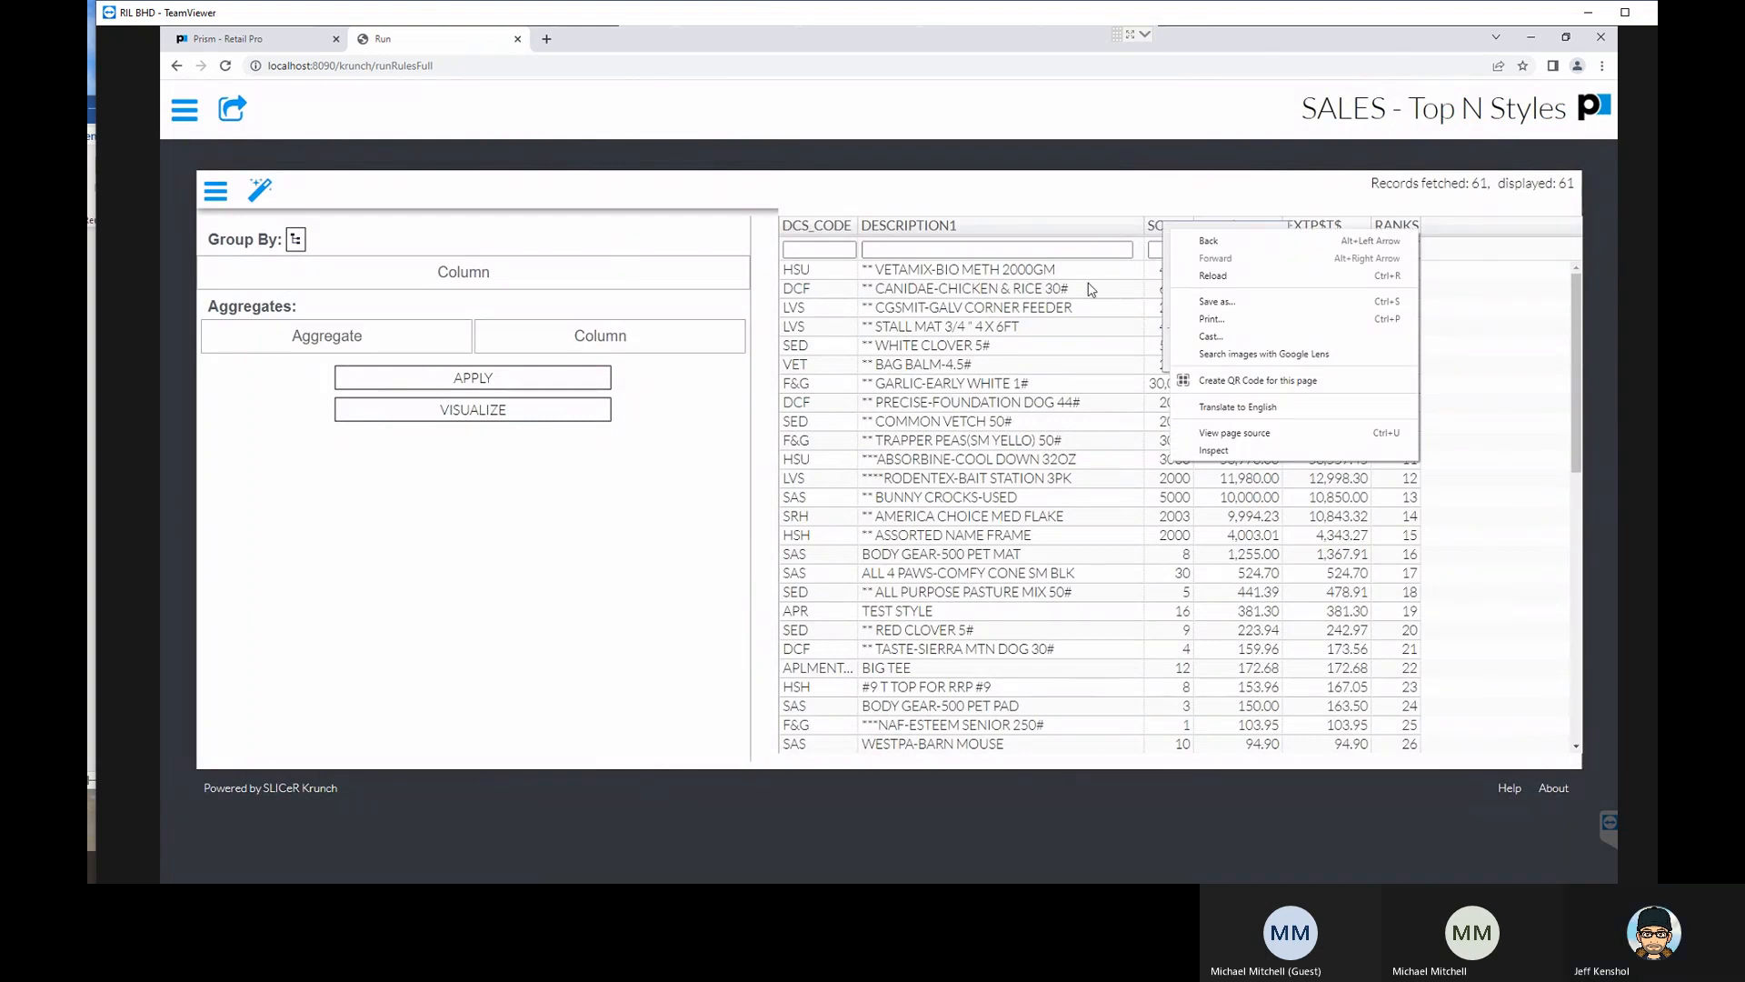
click(1073, 359)
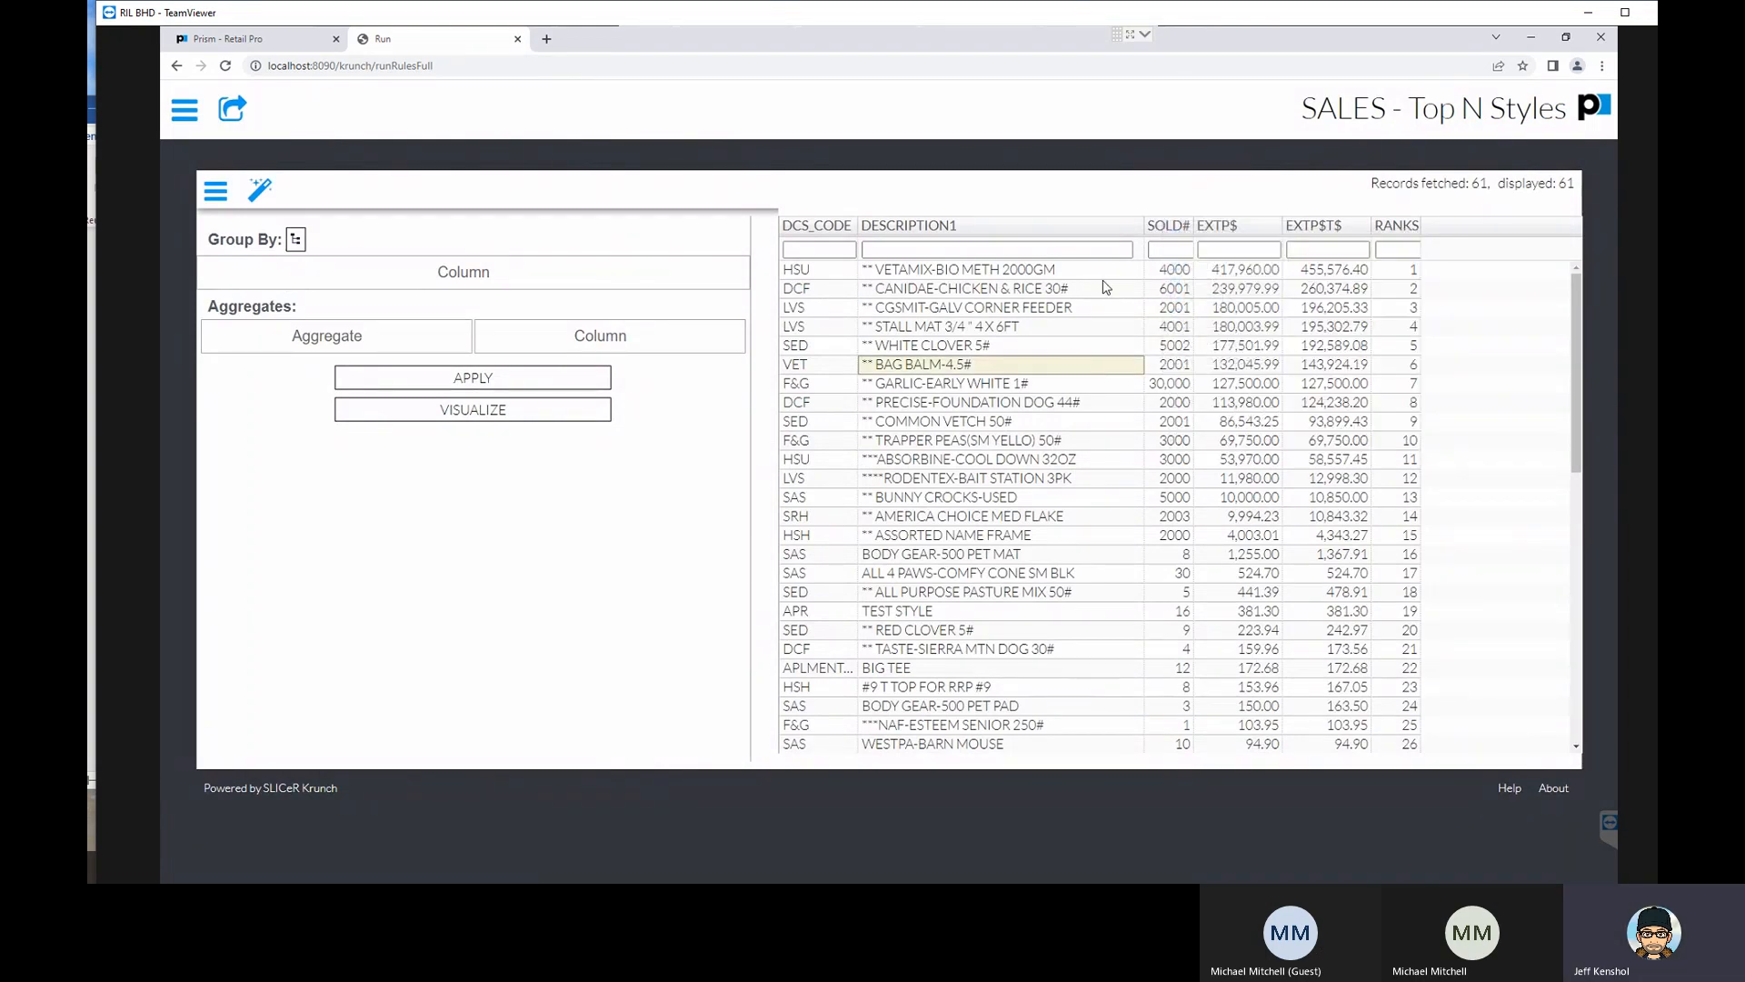
right_click(1224, 225)
right_click(1248, 231)
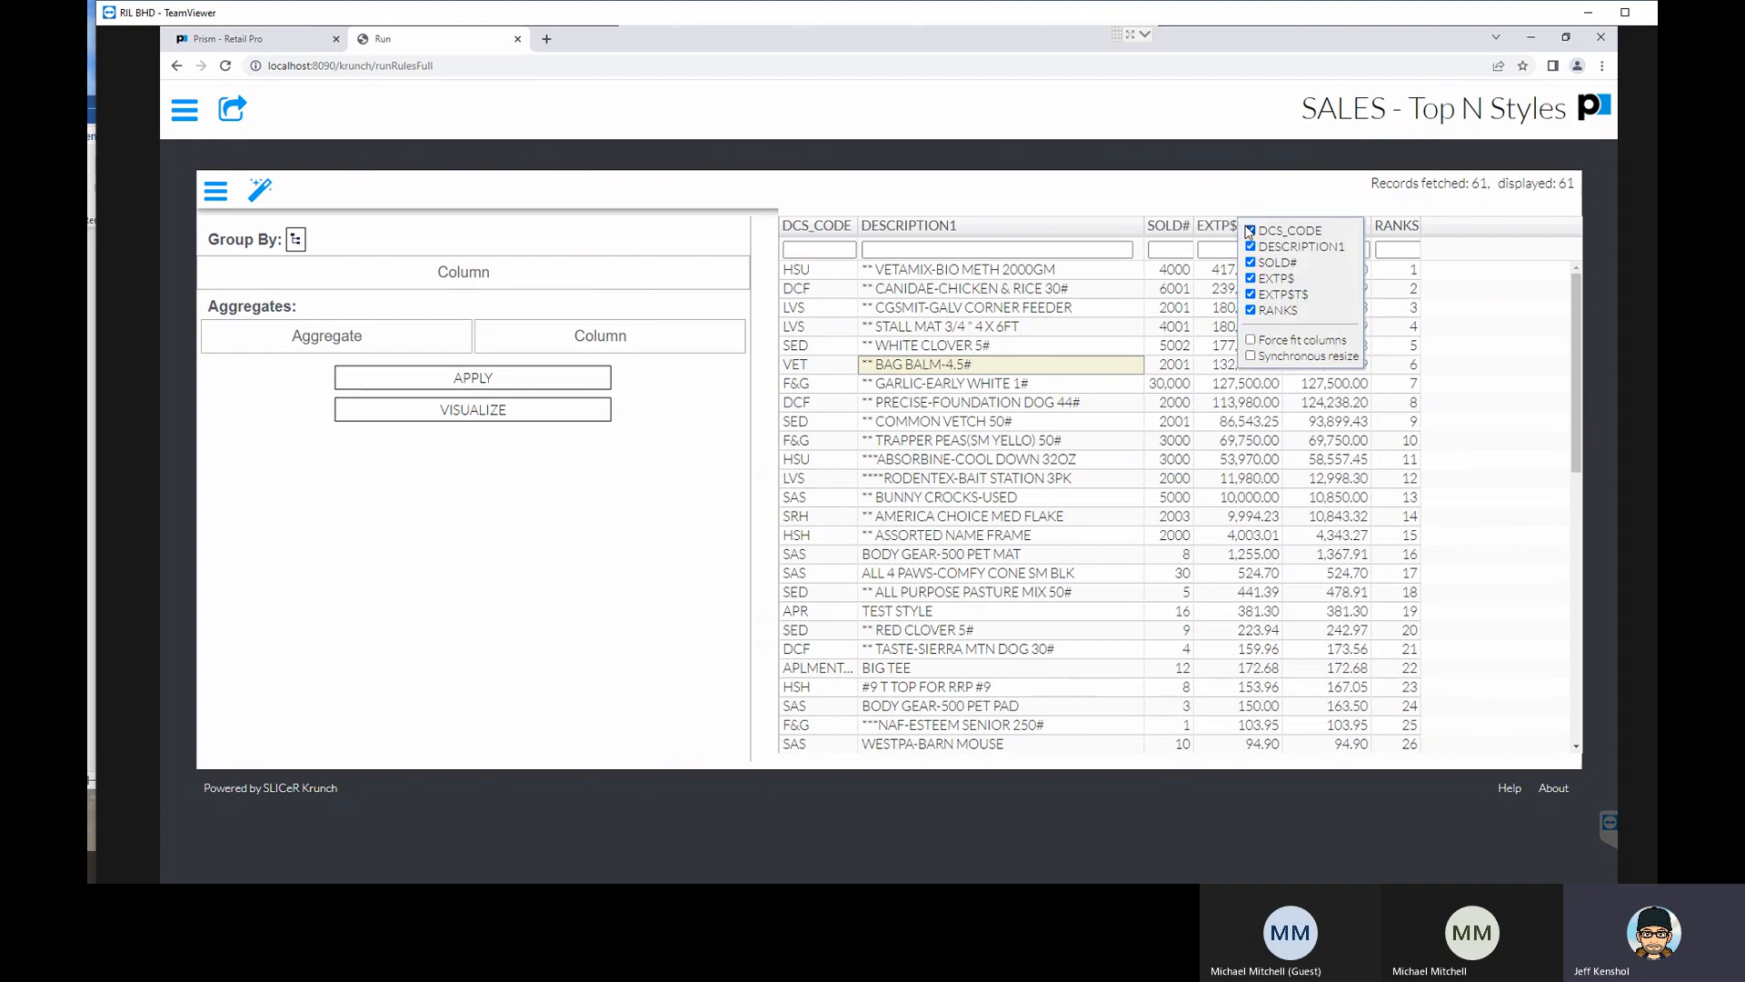
click(1251, 263)
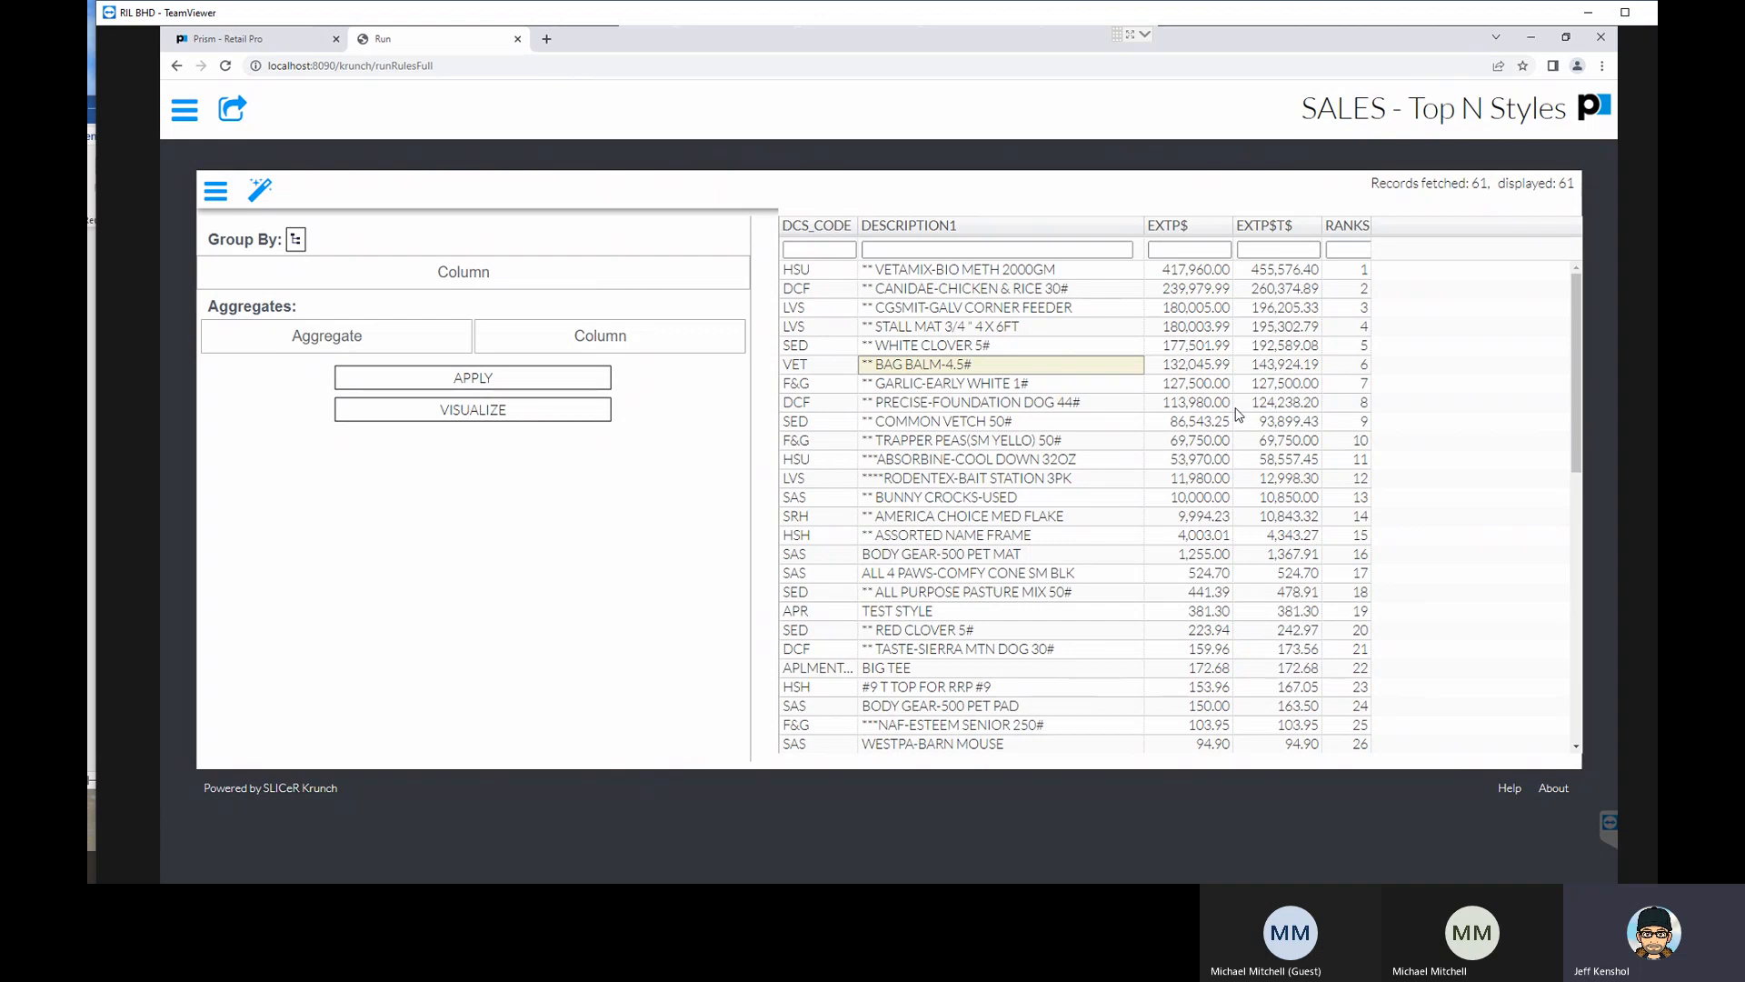
right_click(1197, 226)
click(1216, 265)
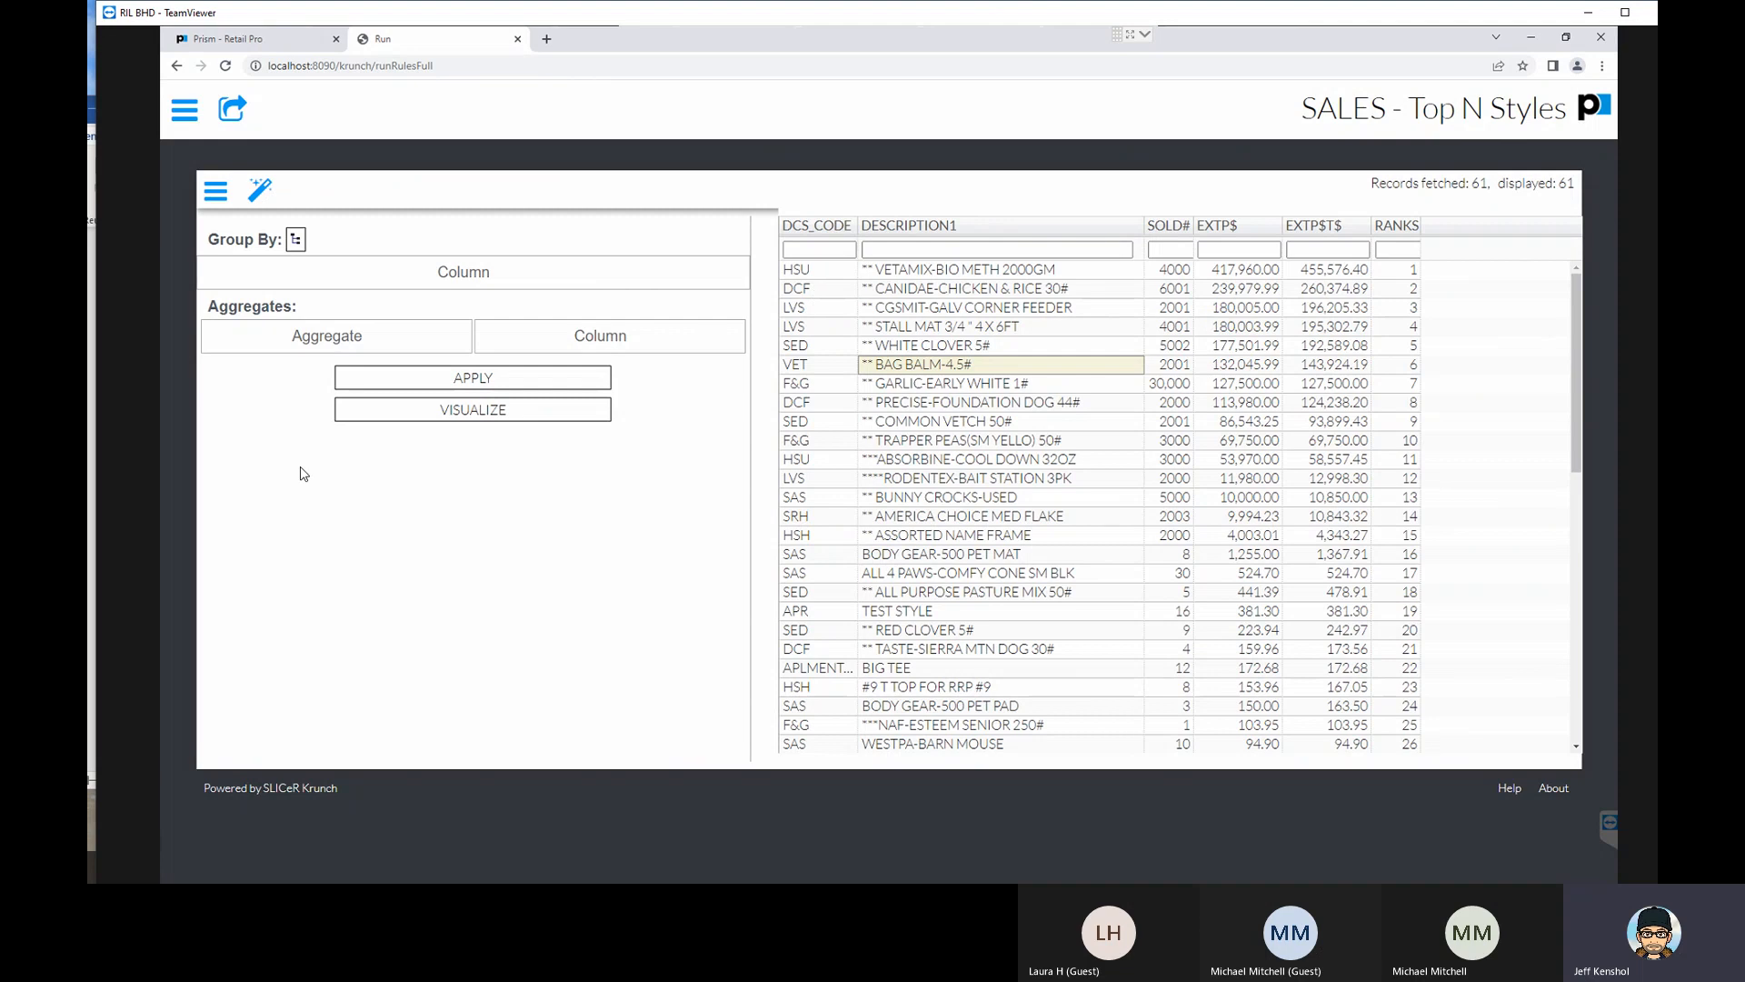
- Try to apply a Total aggregate on the EXTP$ column of the report
click(354, 337)
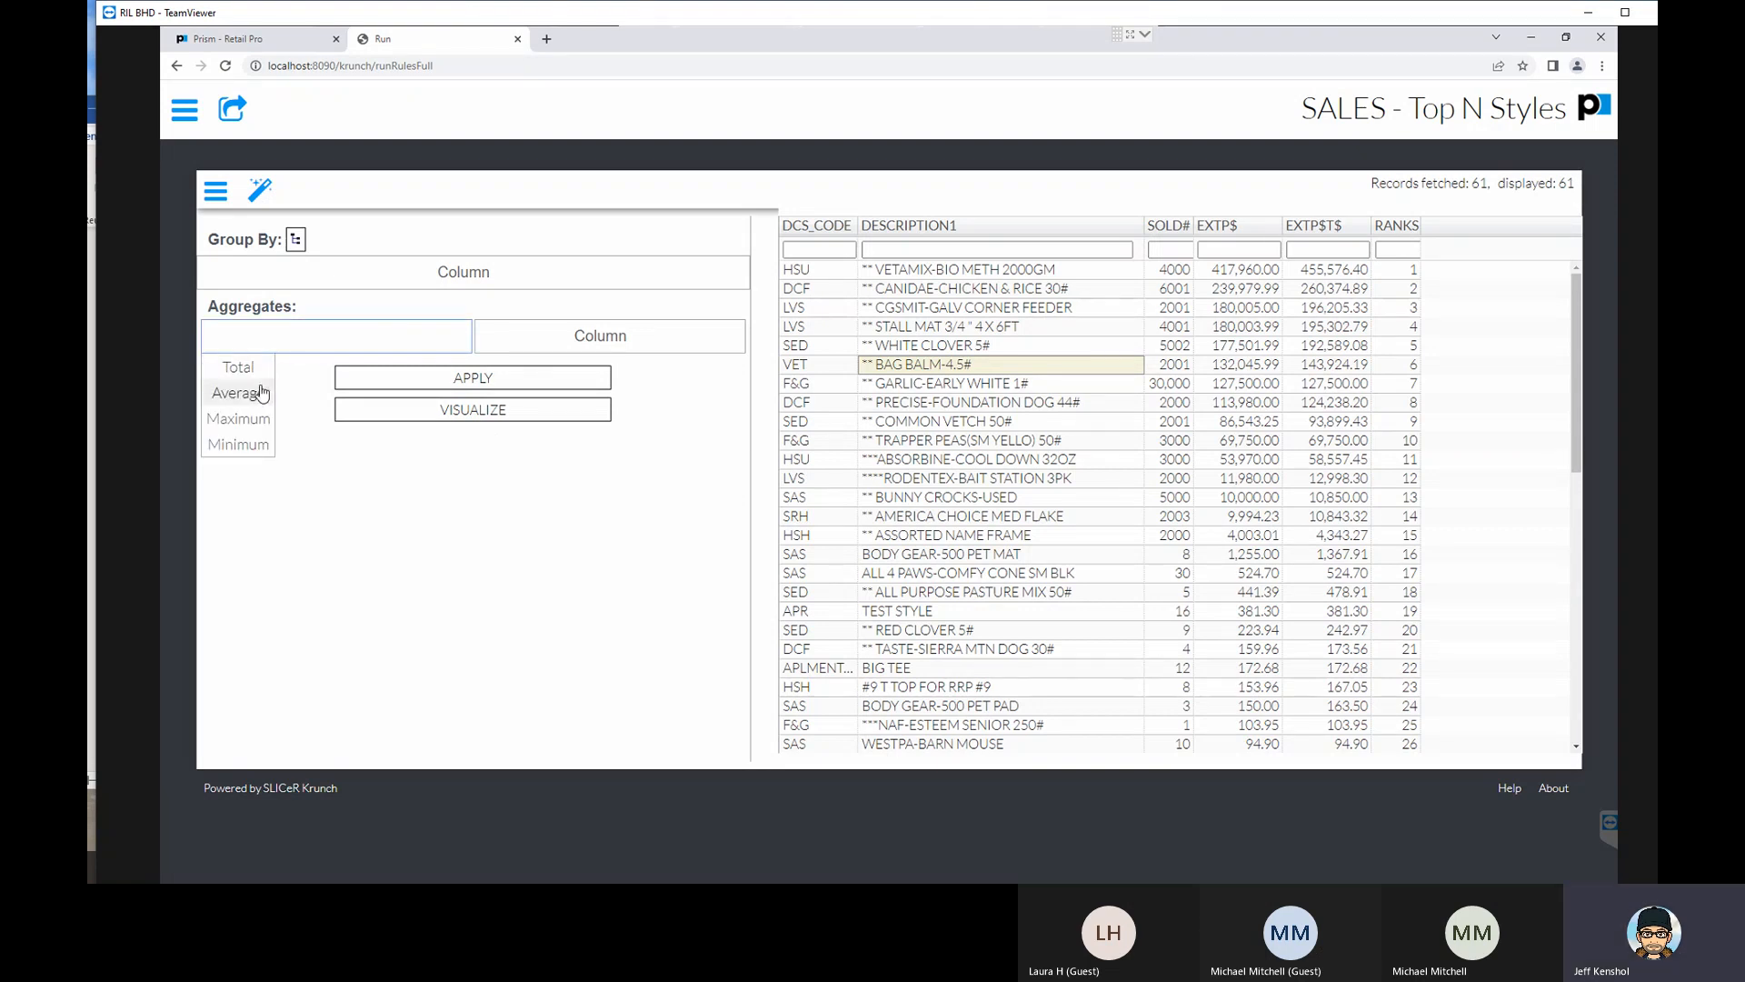
click(239, 368)
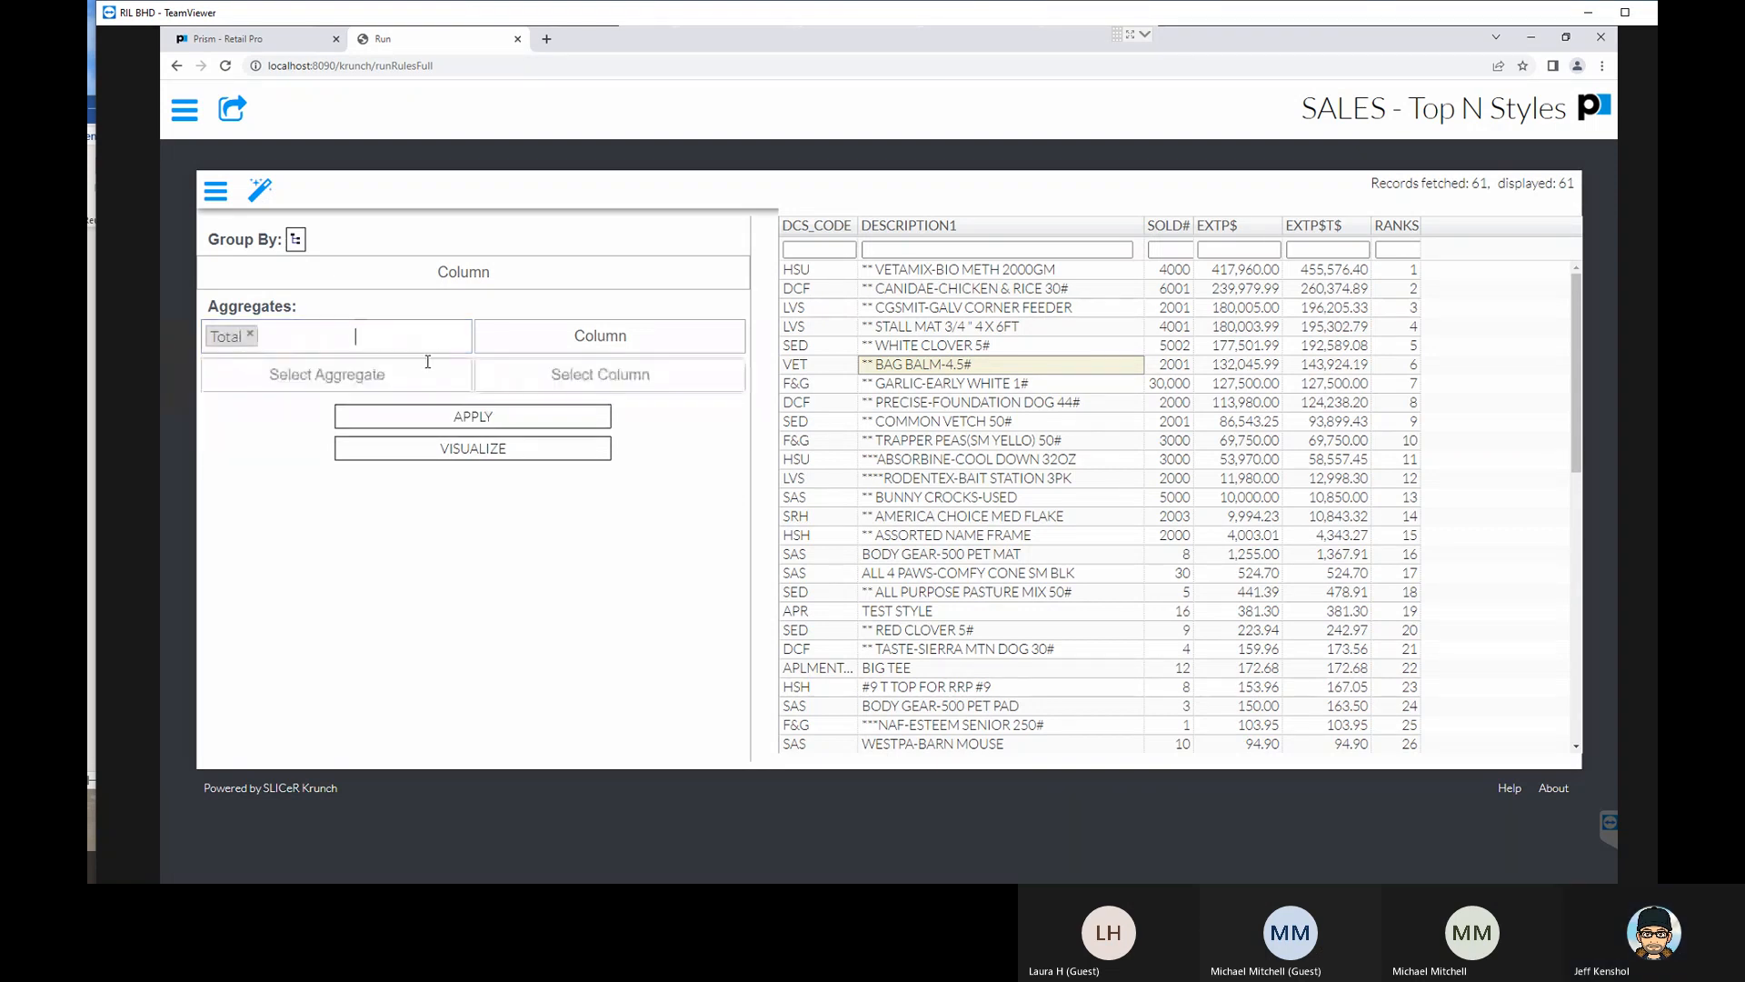
click(556, 344)
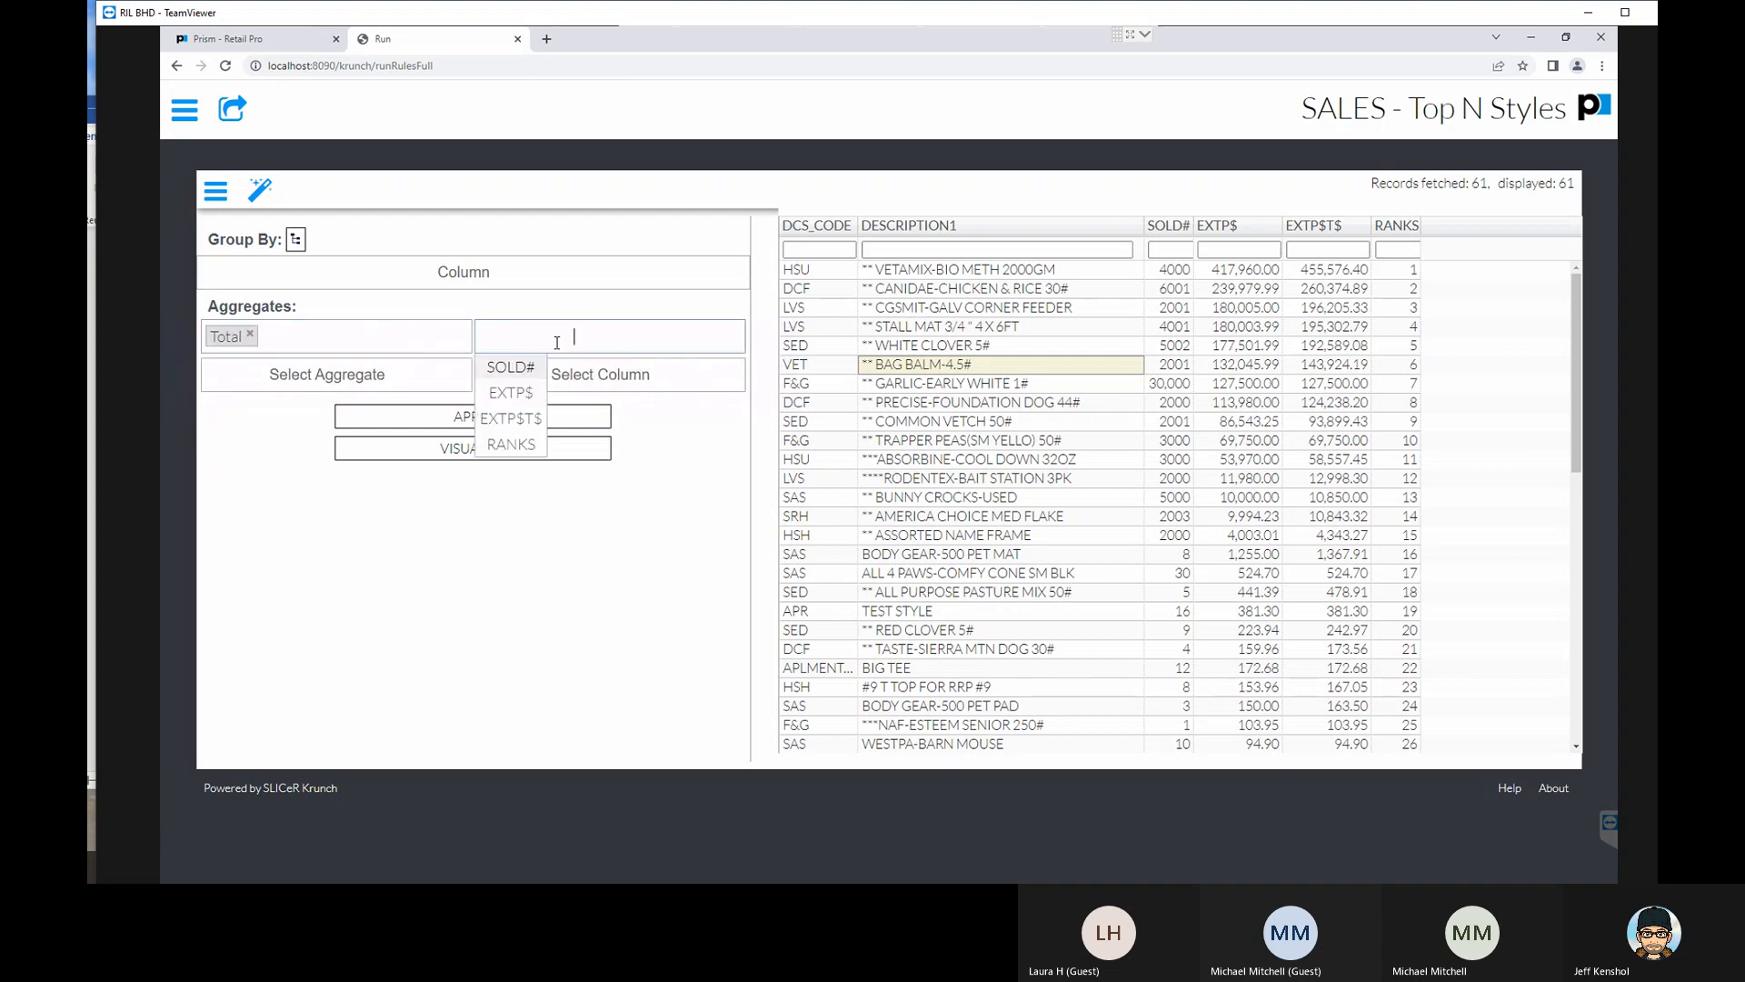
click(514, 392)
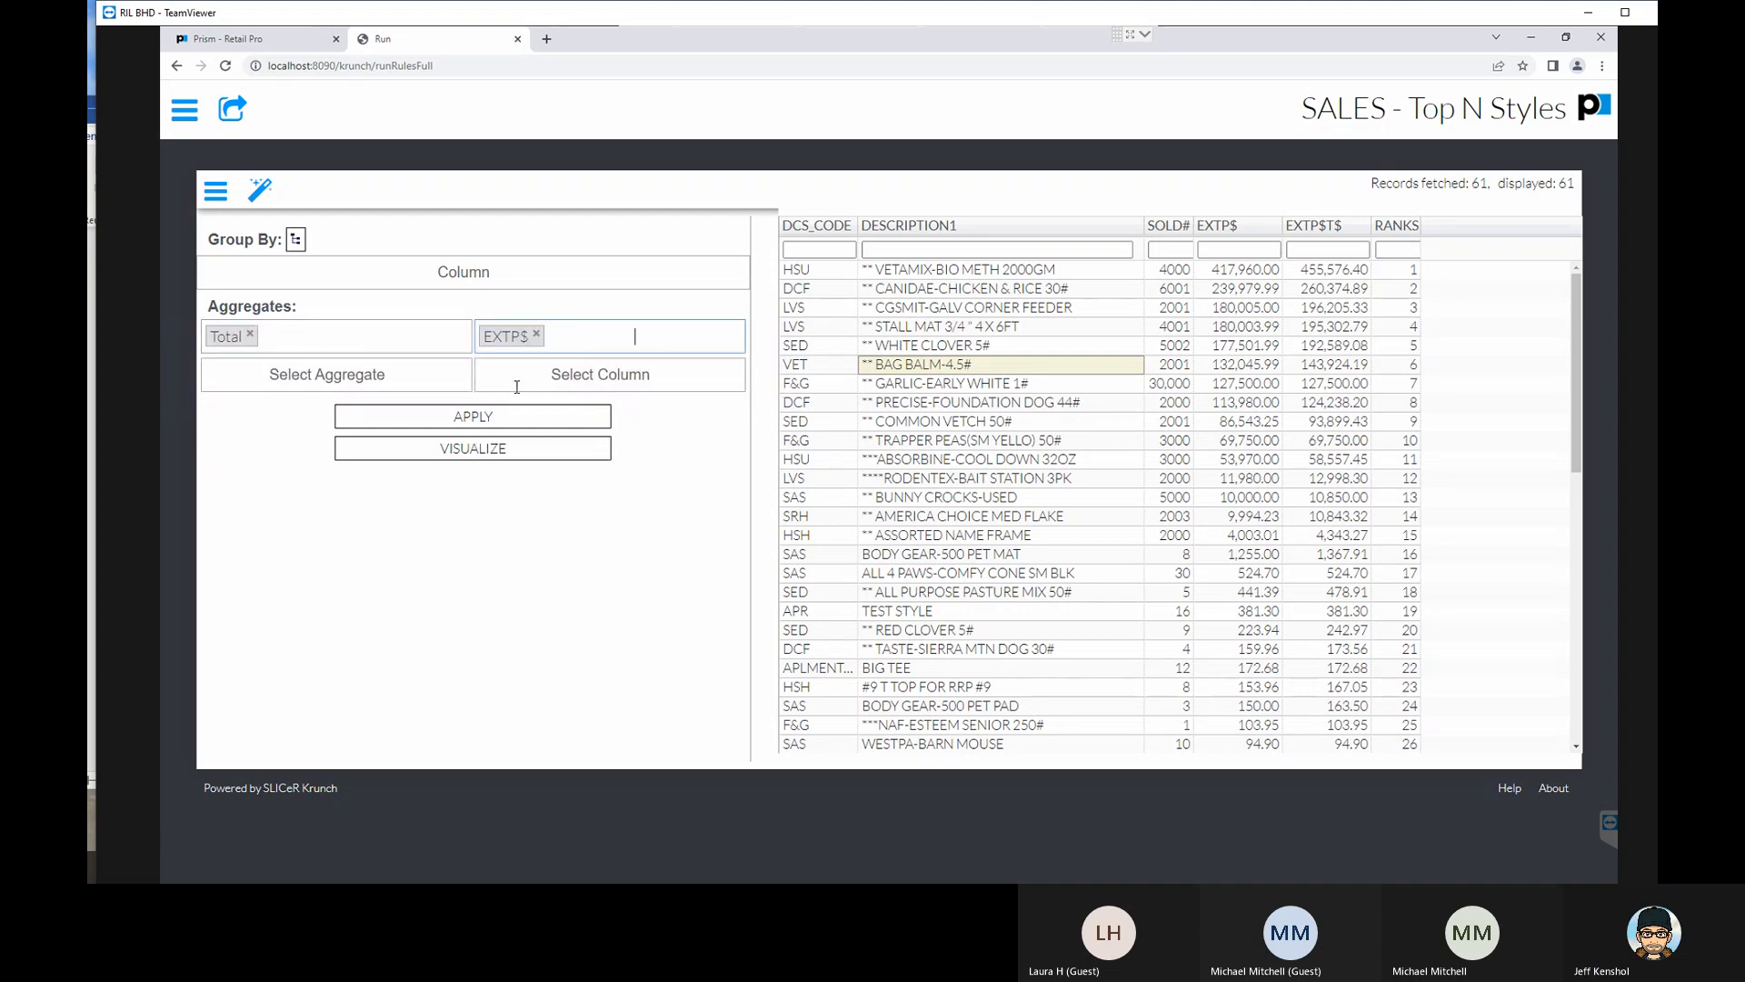
click(250, 334)
click(357, 343)
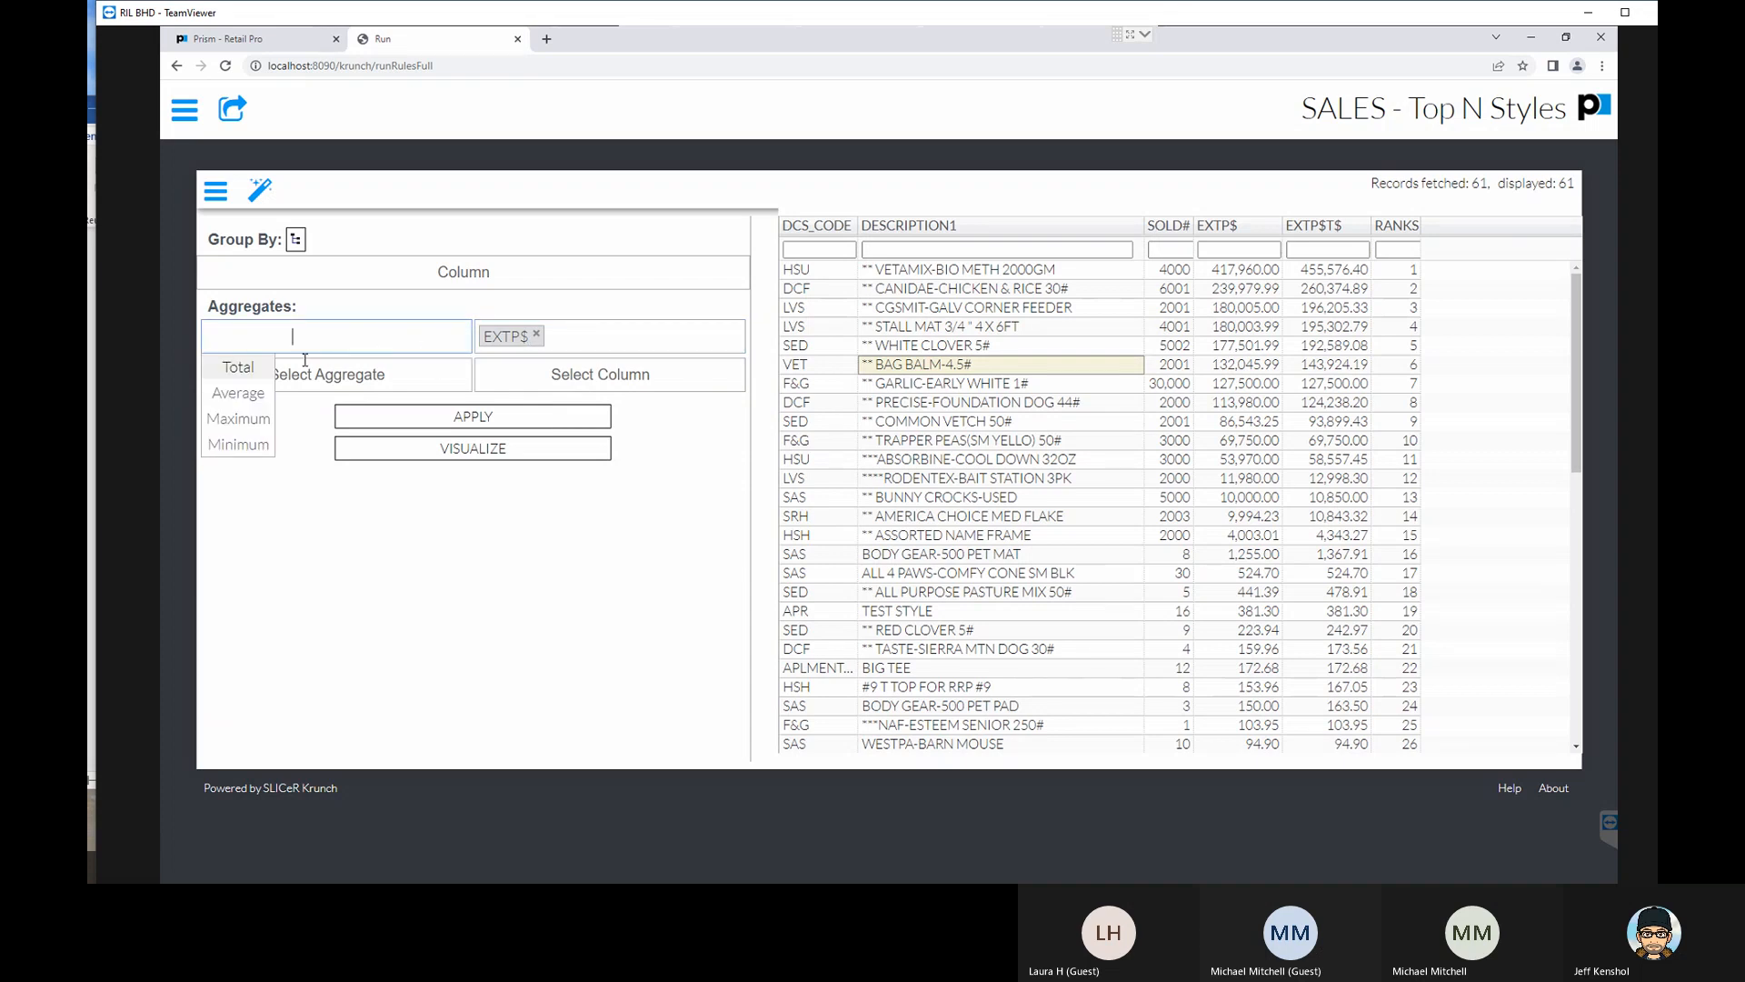
click(256, 368)
click(420, 418)
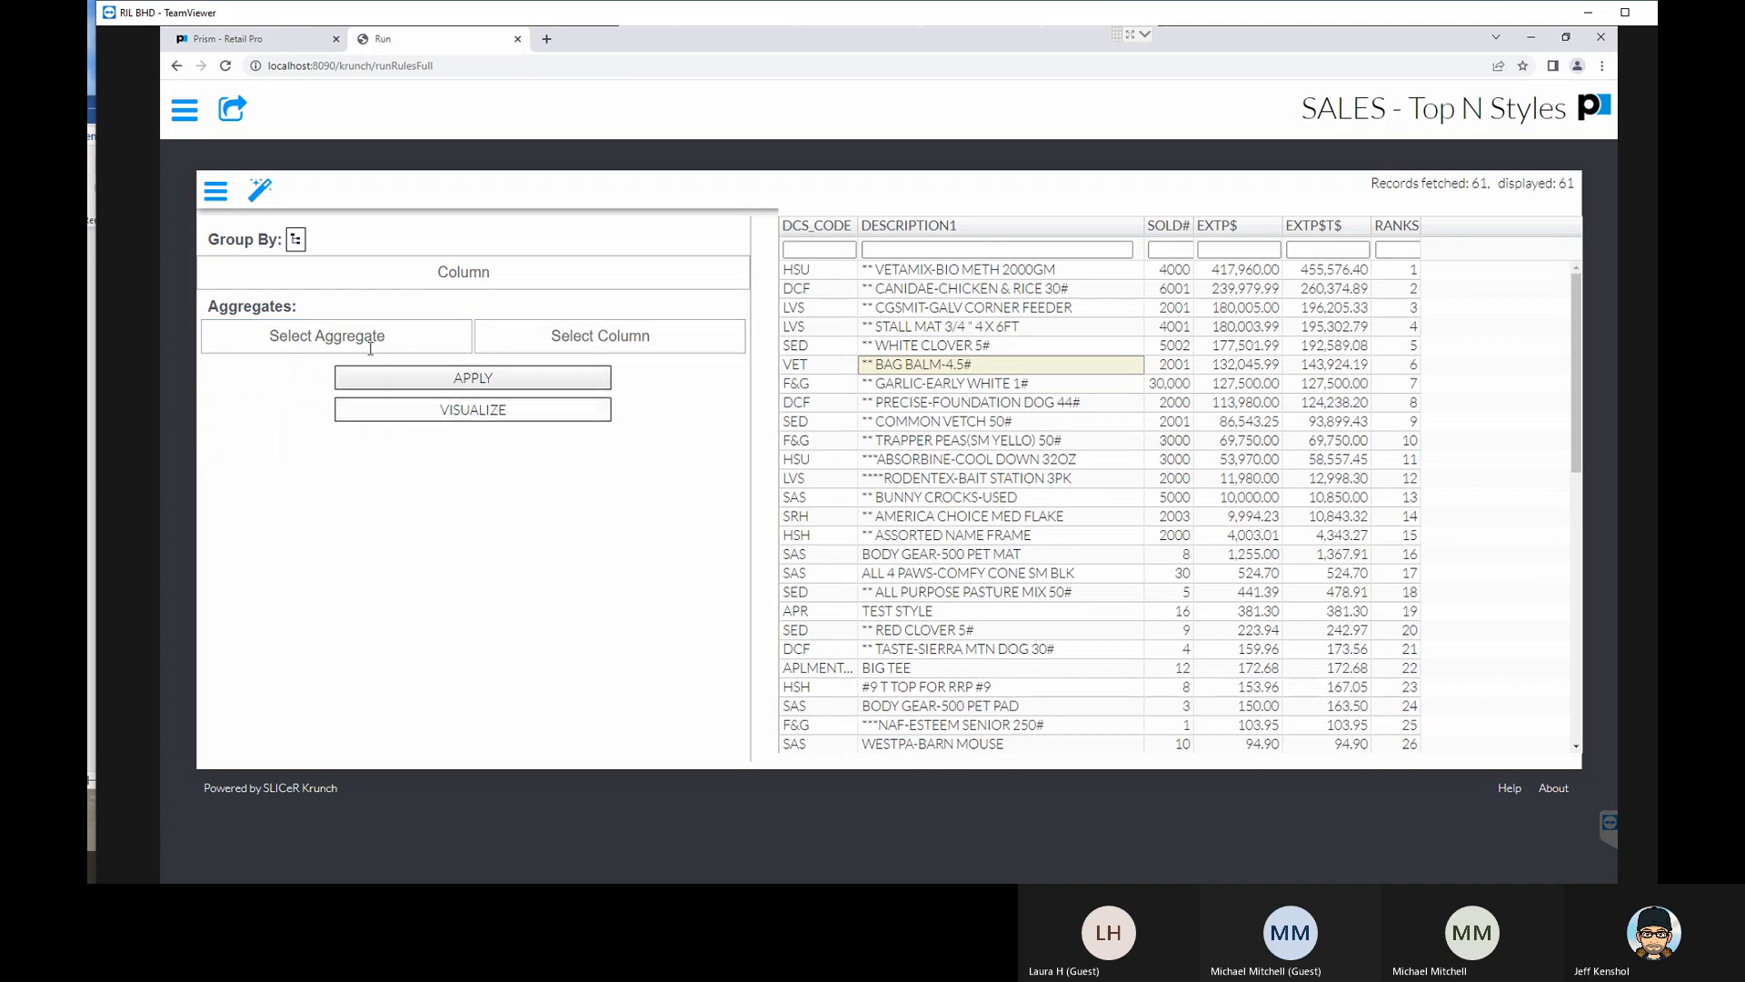
- Group the report by DCS_CODE and apply a Total aggregate on the SOLD# column
click(421, 339)
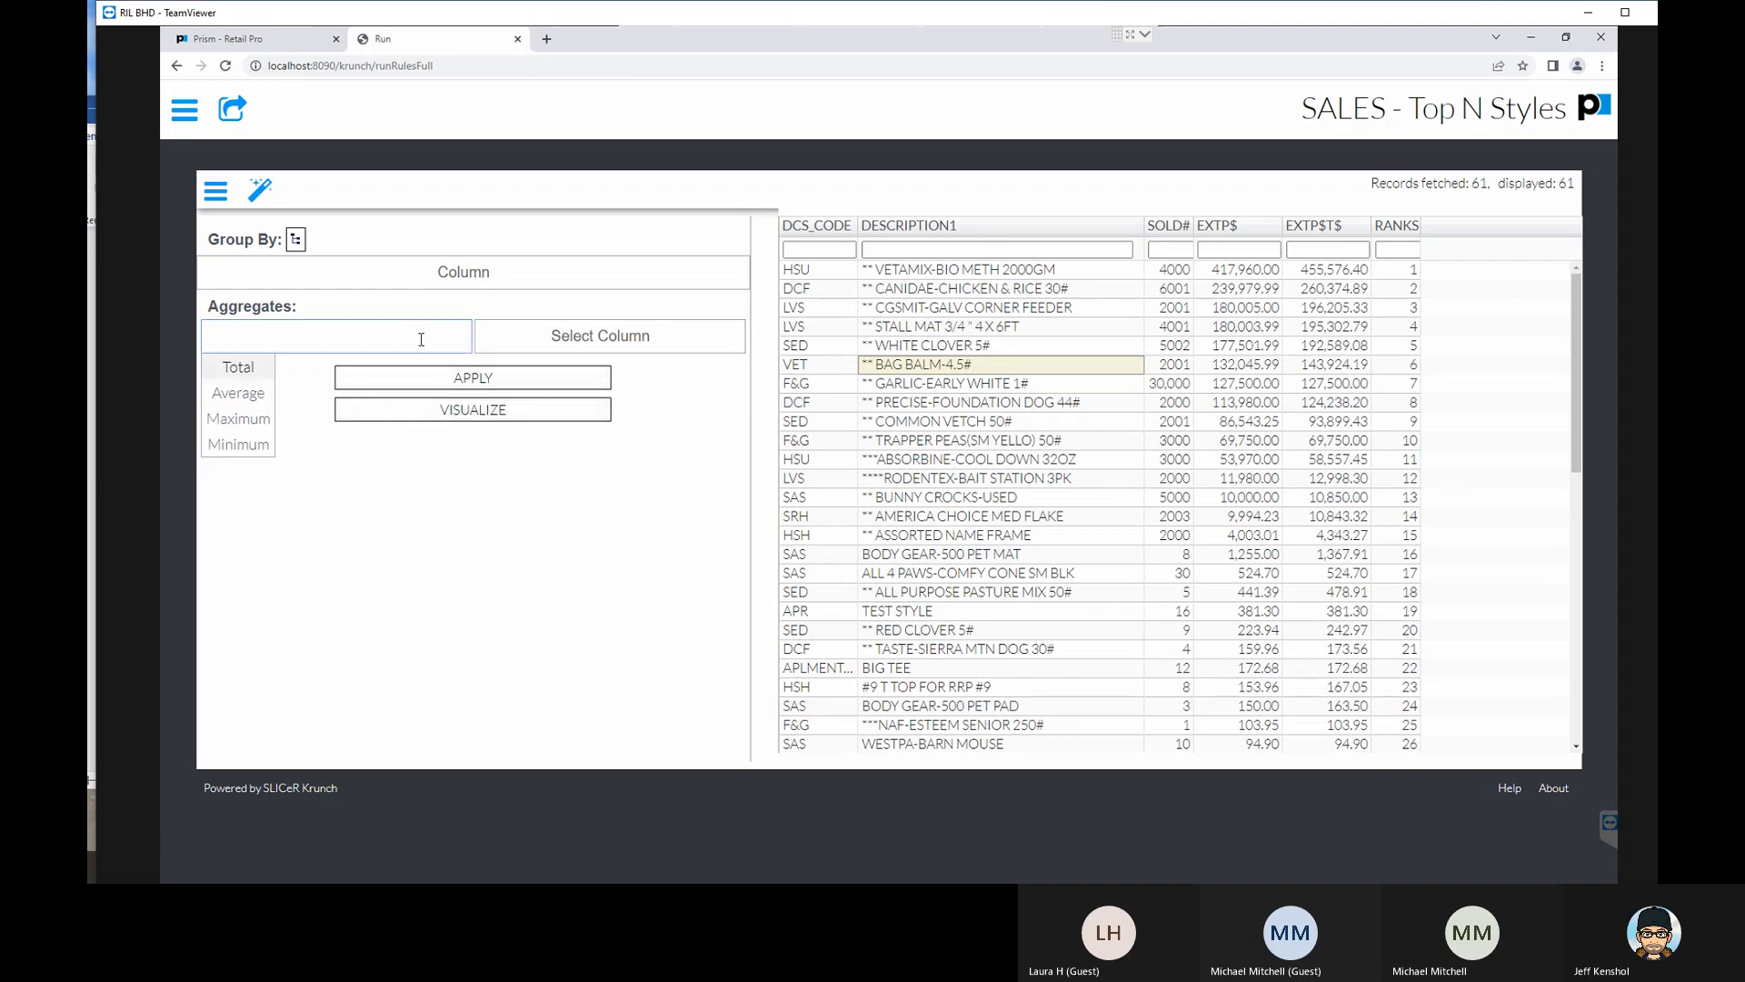
click(346, 274)
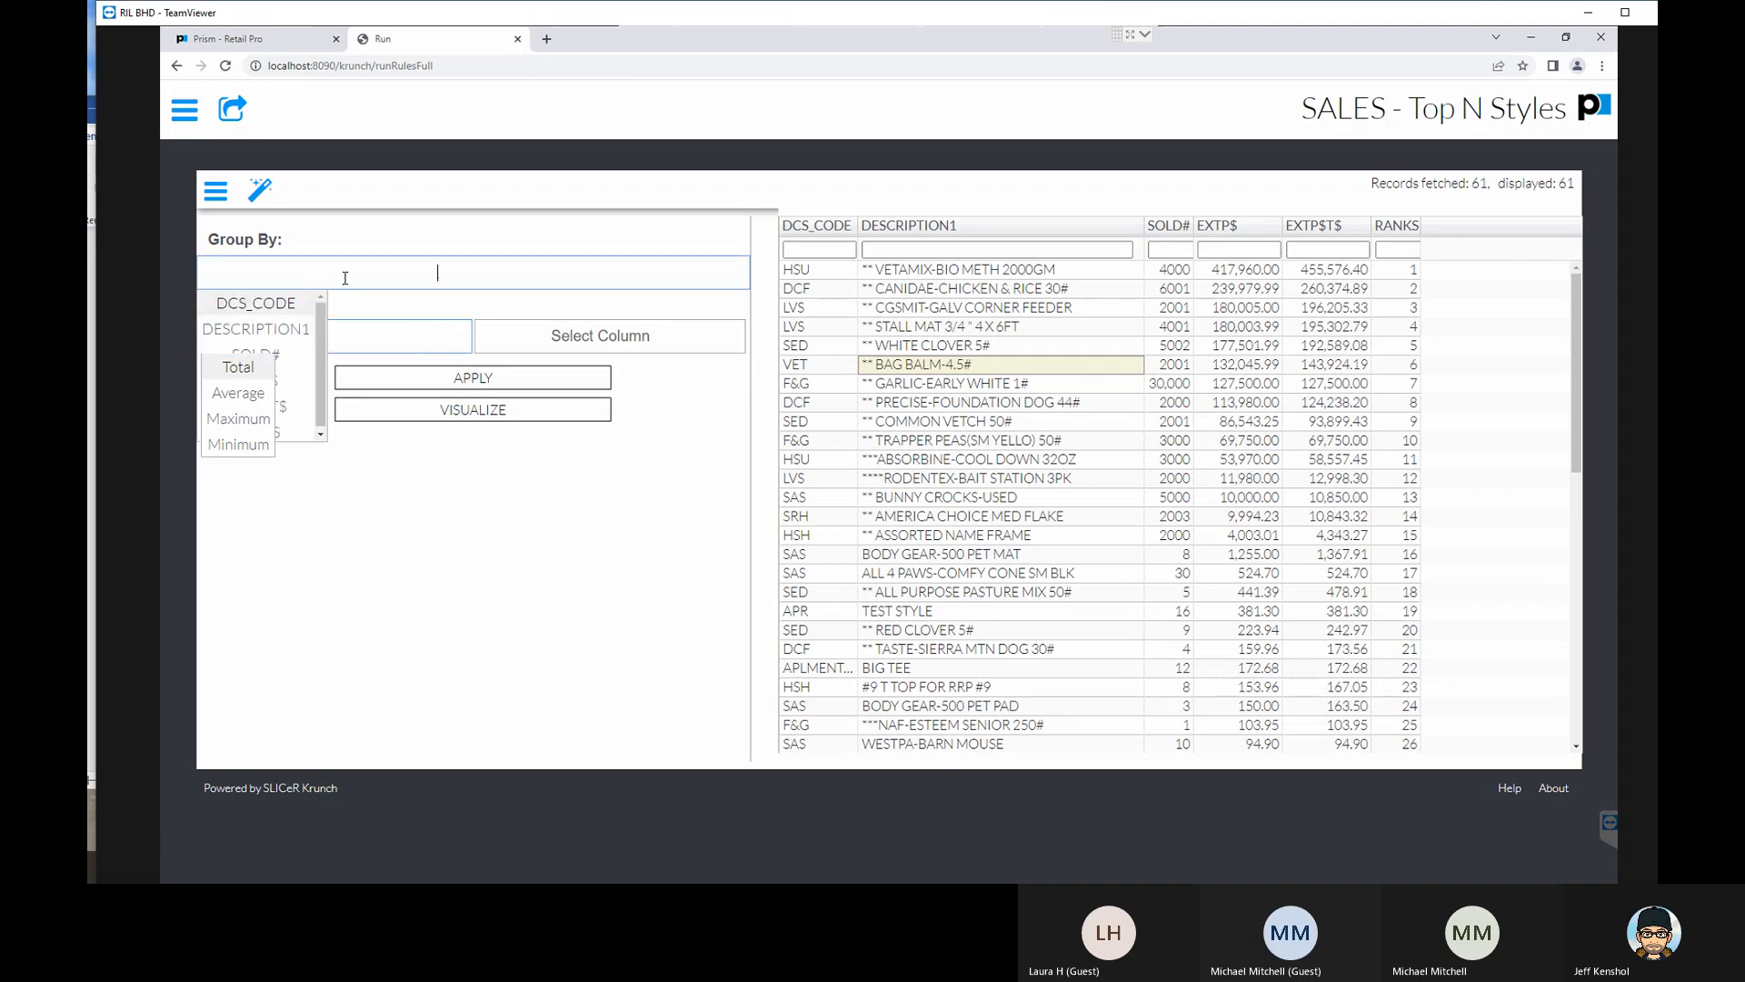
click(275, 309)
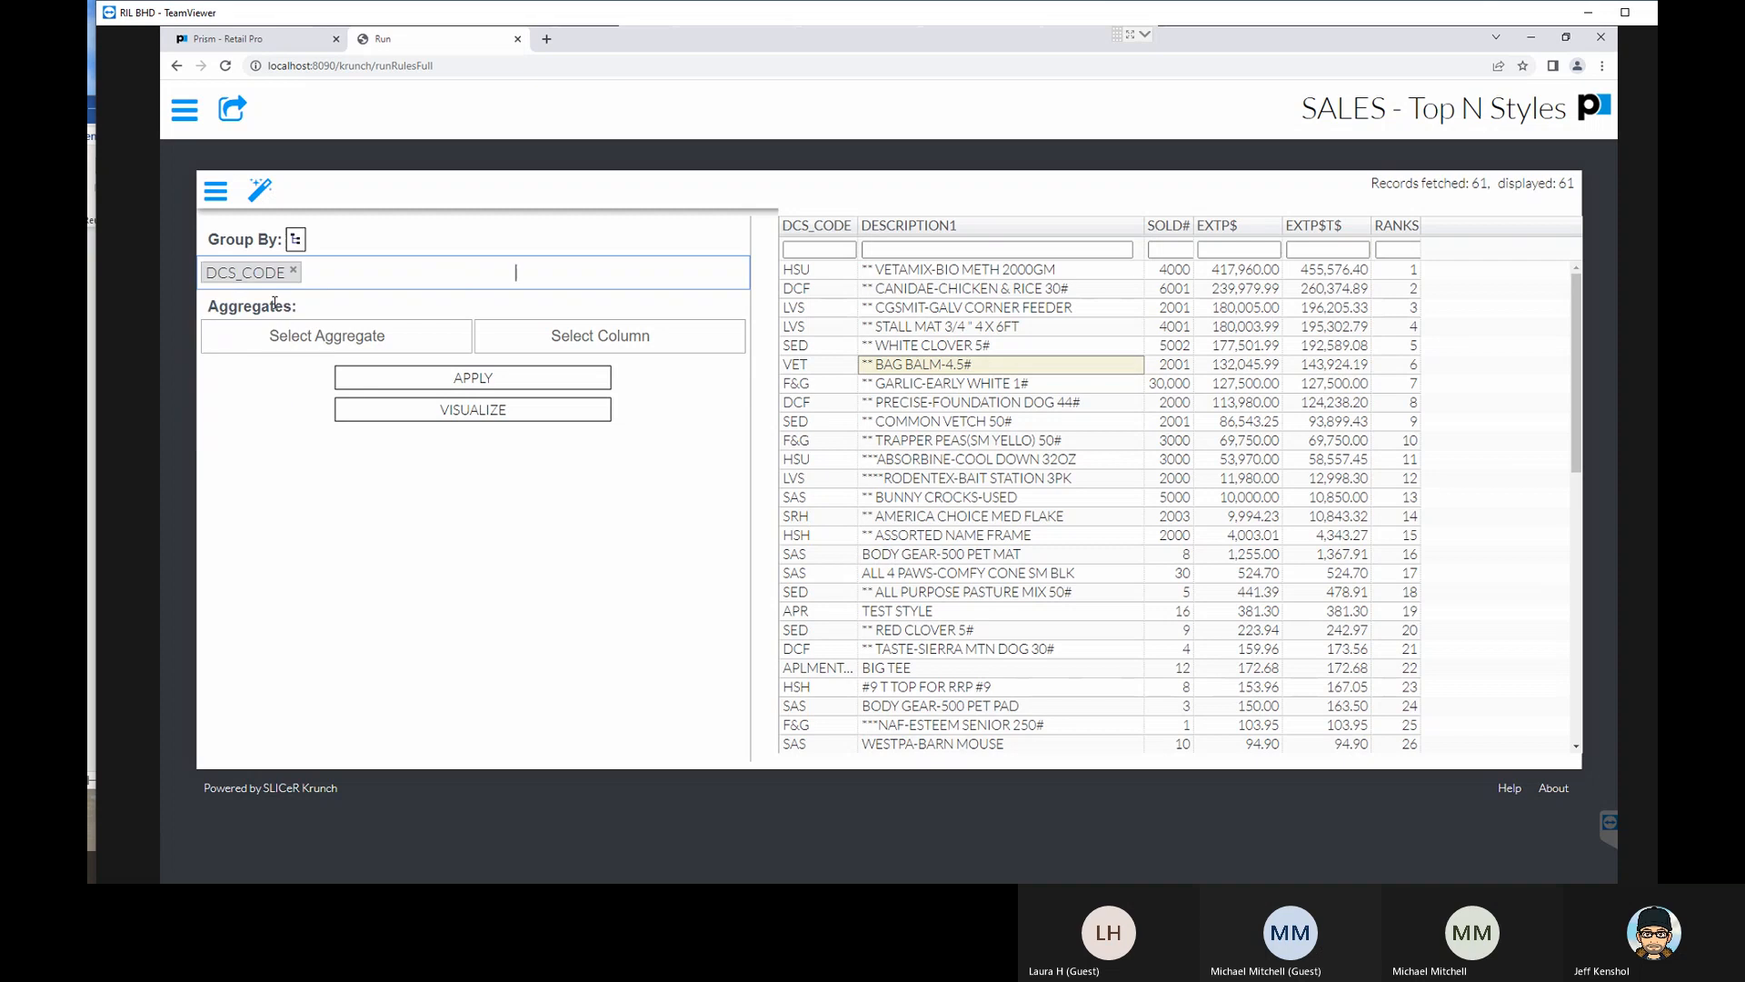
click(315, 338)
click(247, 365)
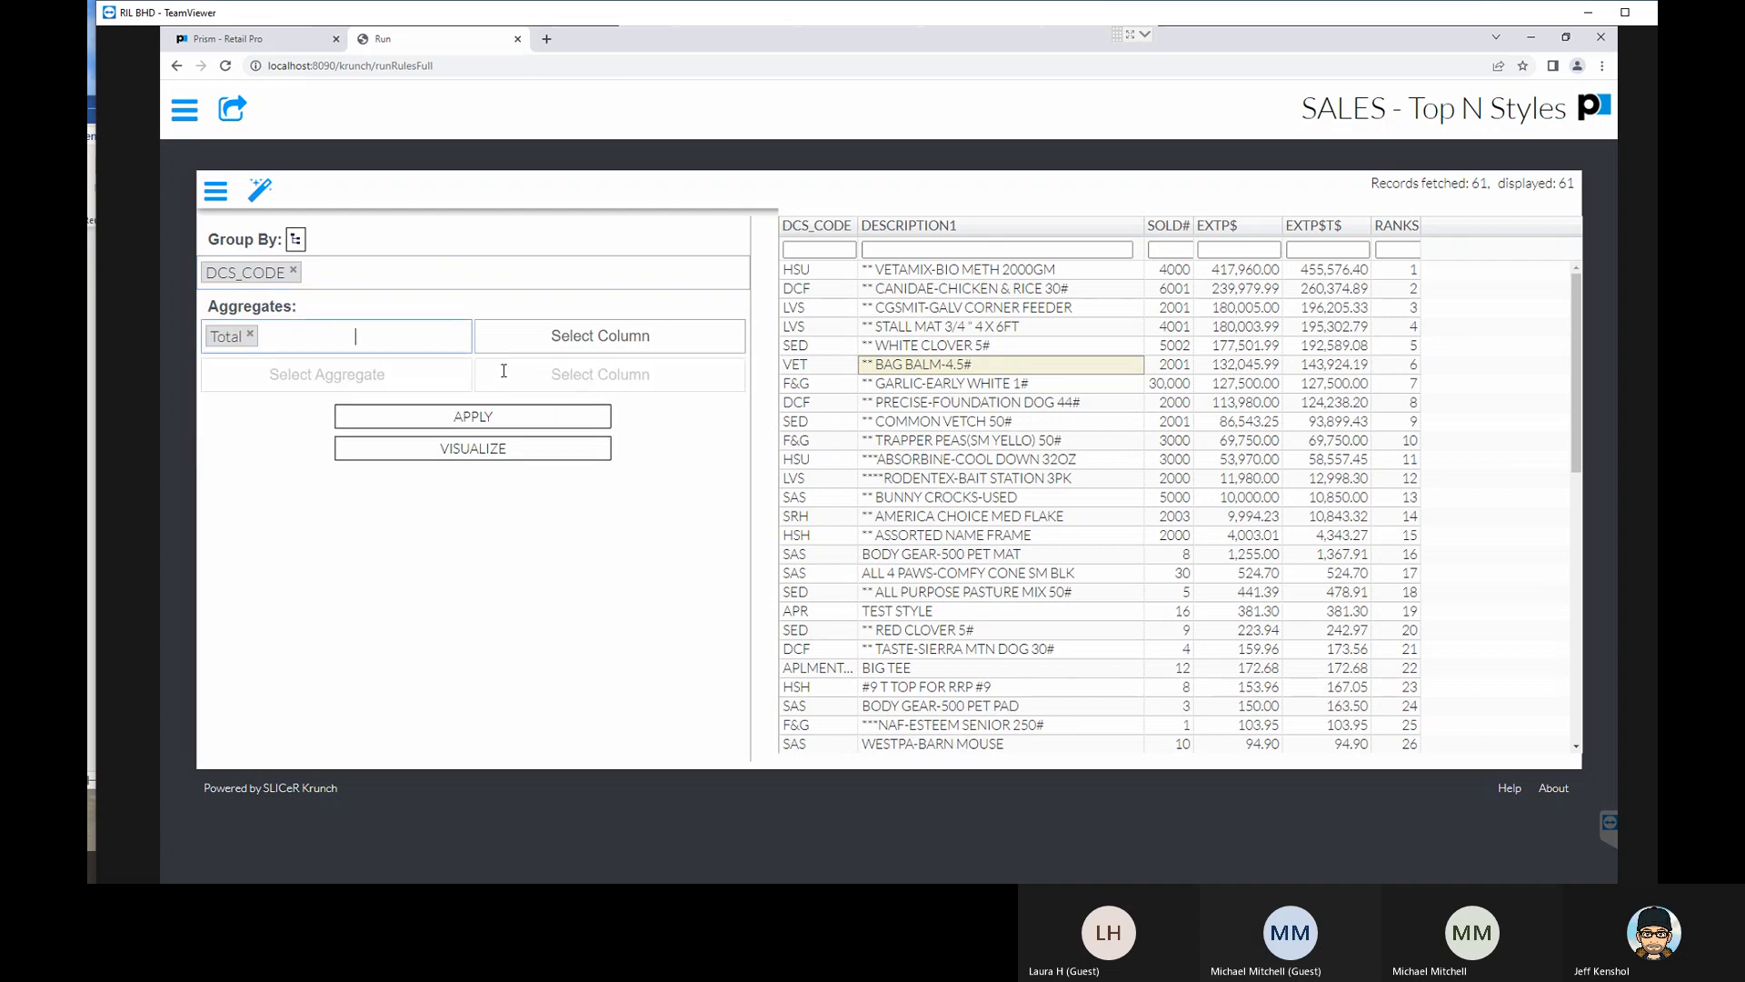
click(580, 344)
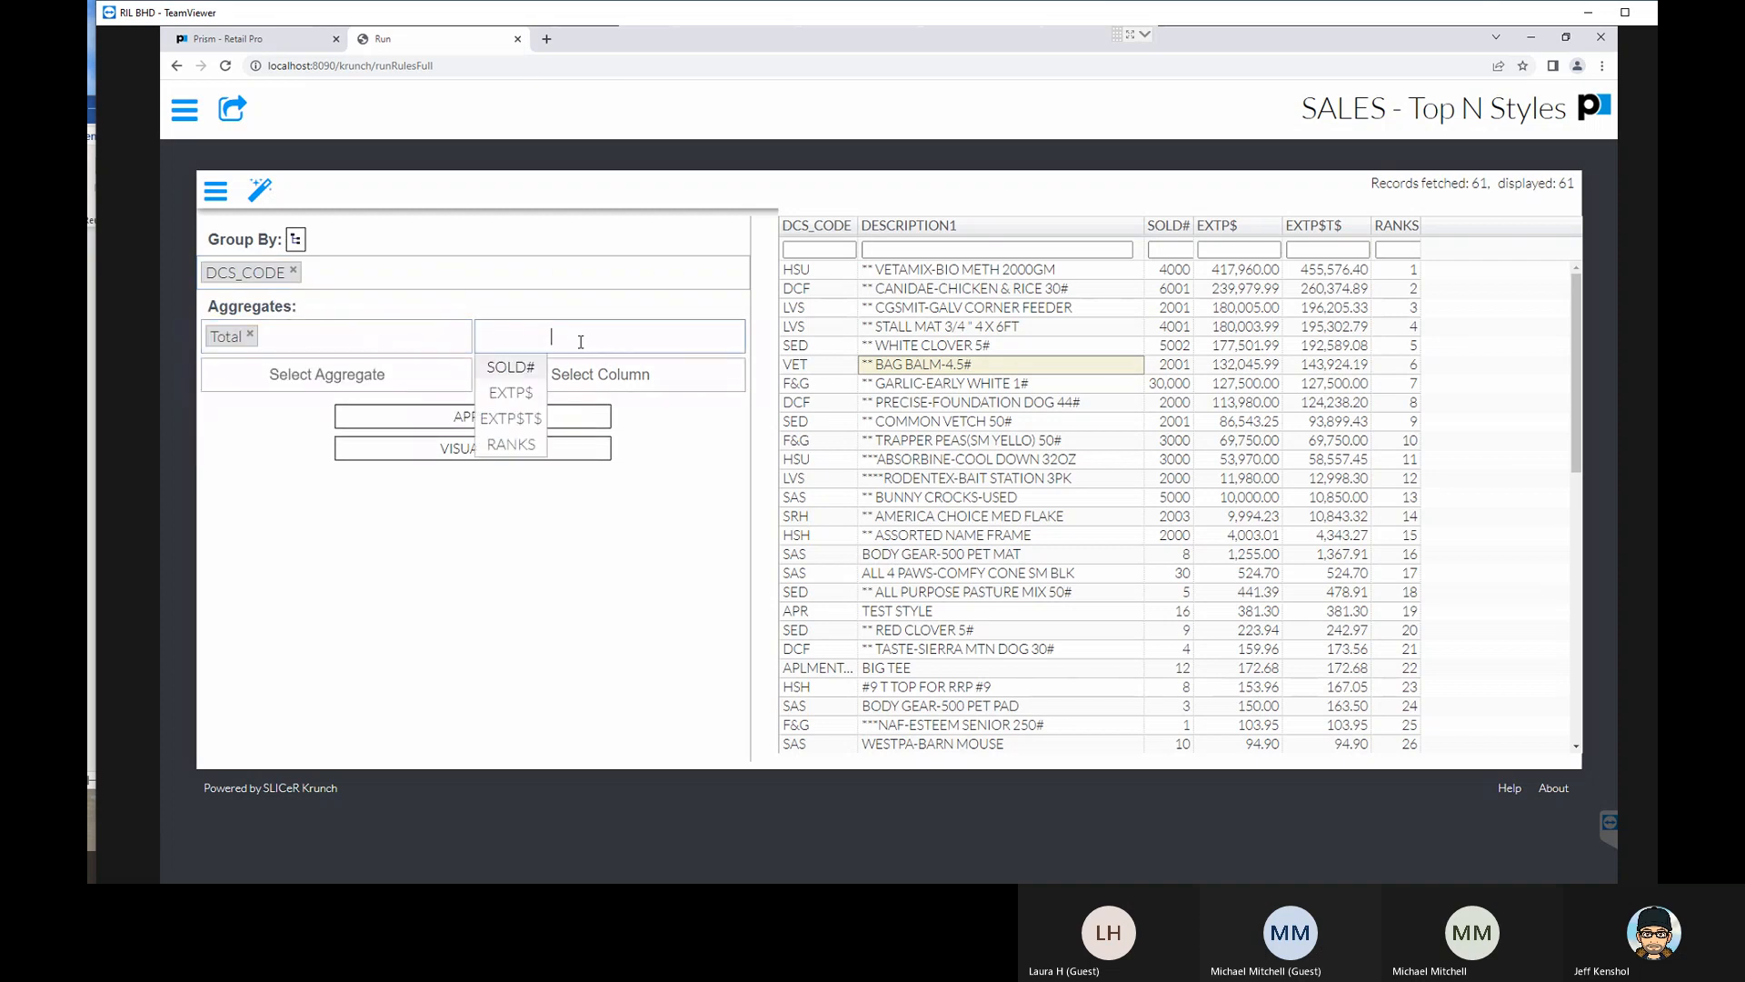
click(505, 368)
click(497, 417)
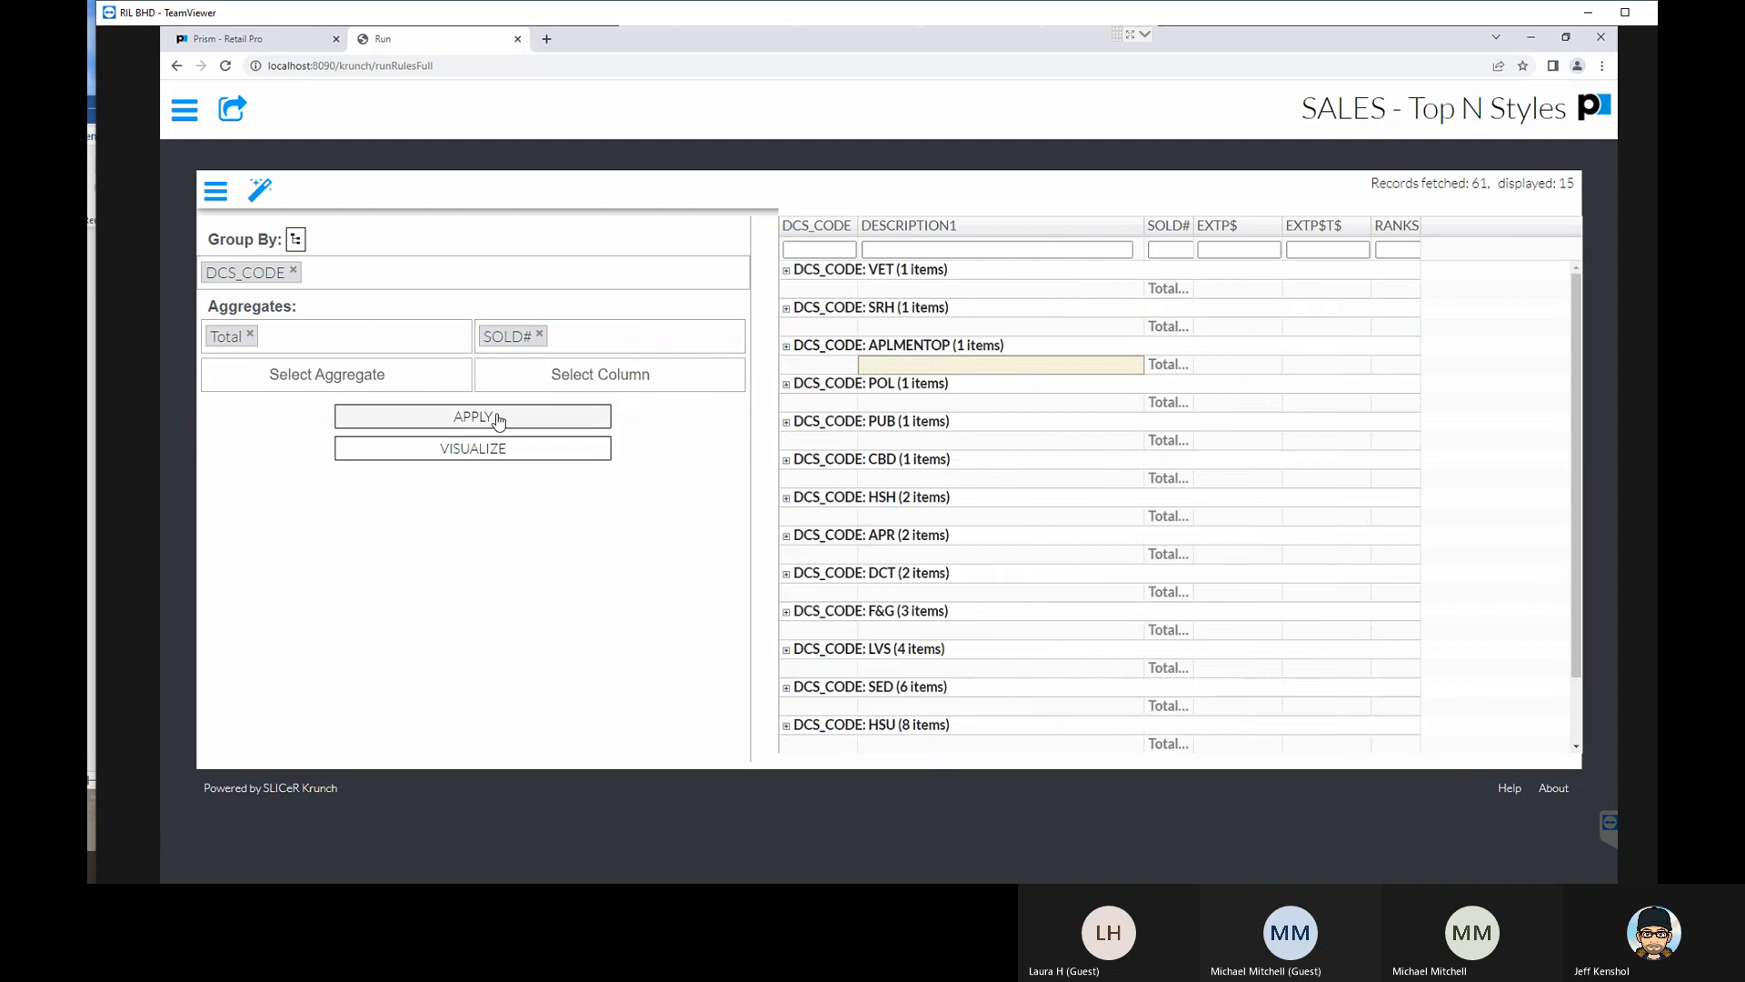
- Expand the VET, SRH, APLMENTOP and SED groups in the report grid to examine their items
click(789, 276)
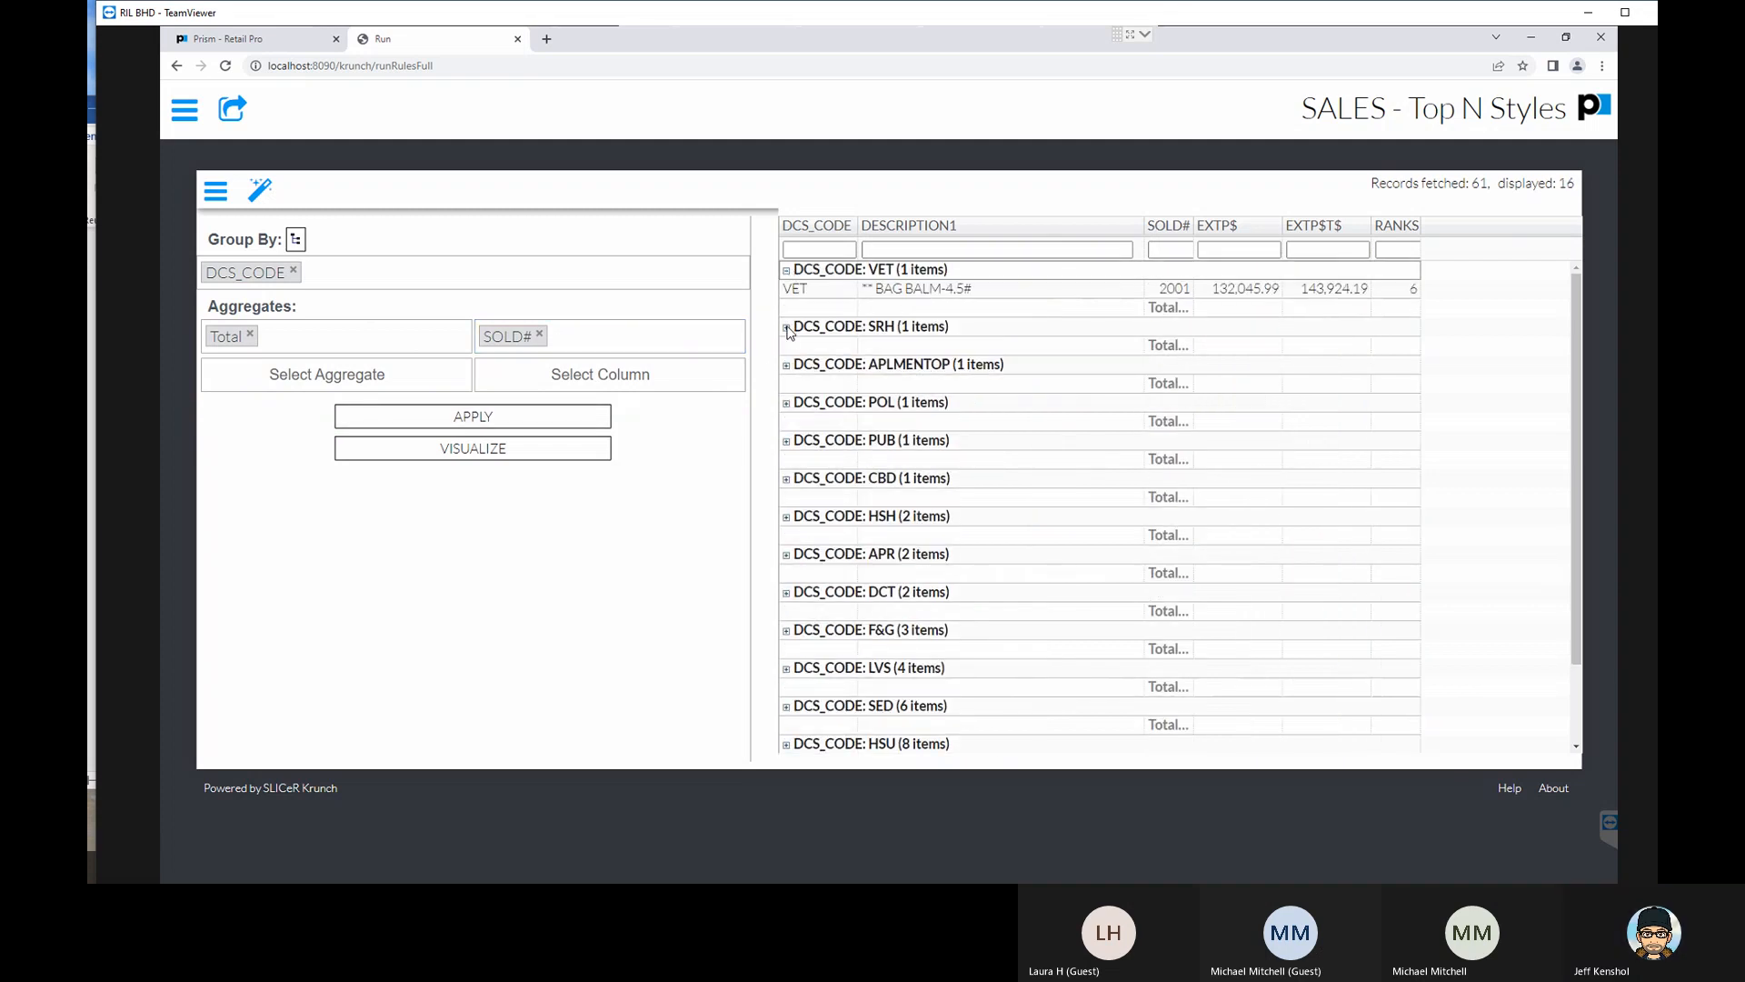
click(787, 328)
click(786, 384)
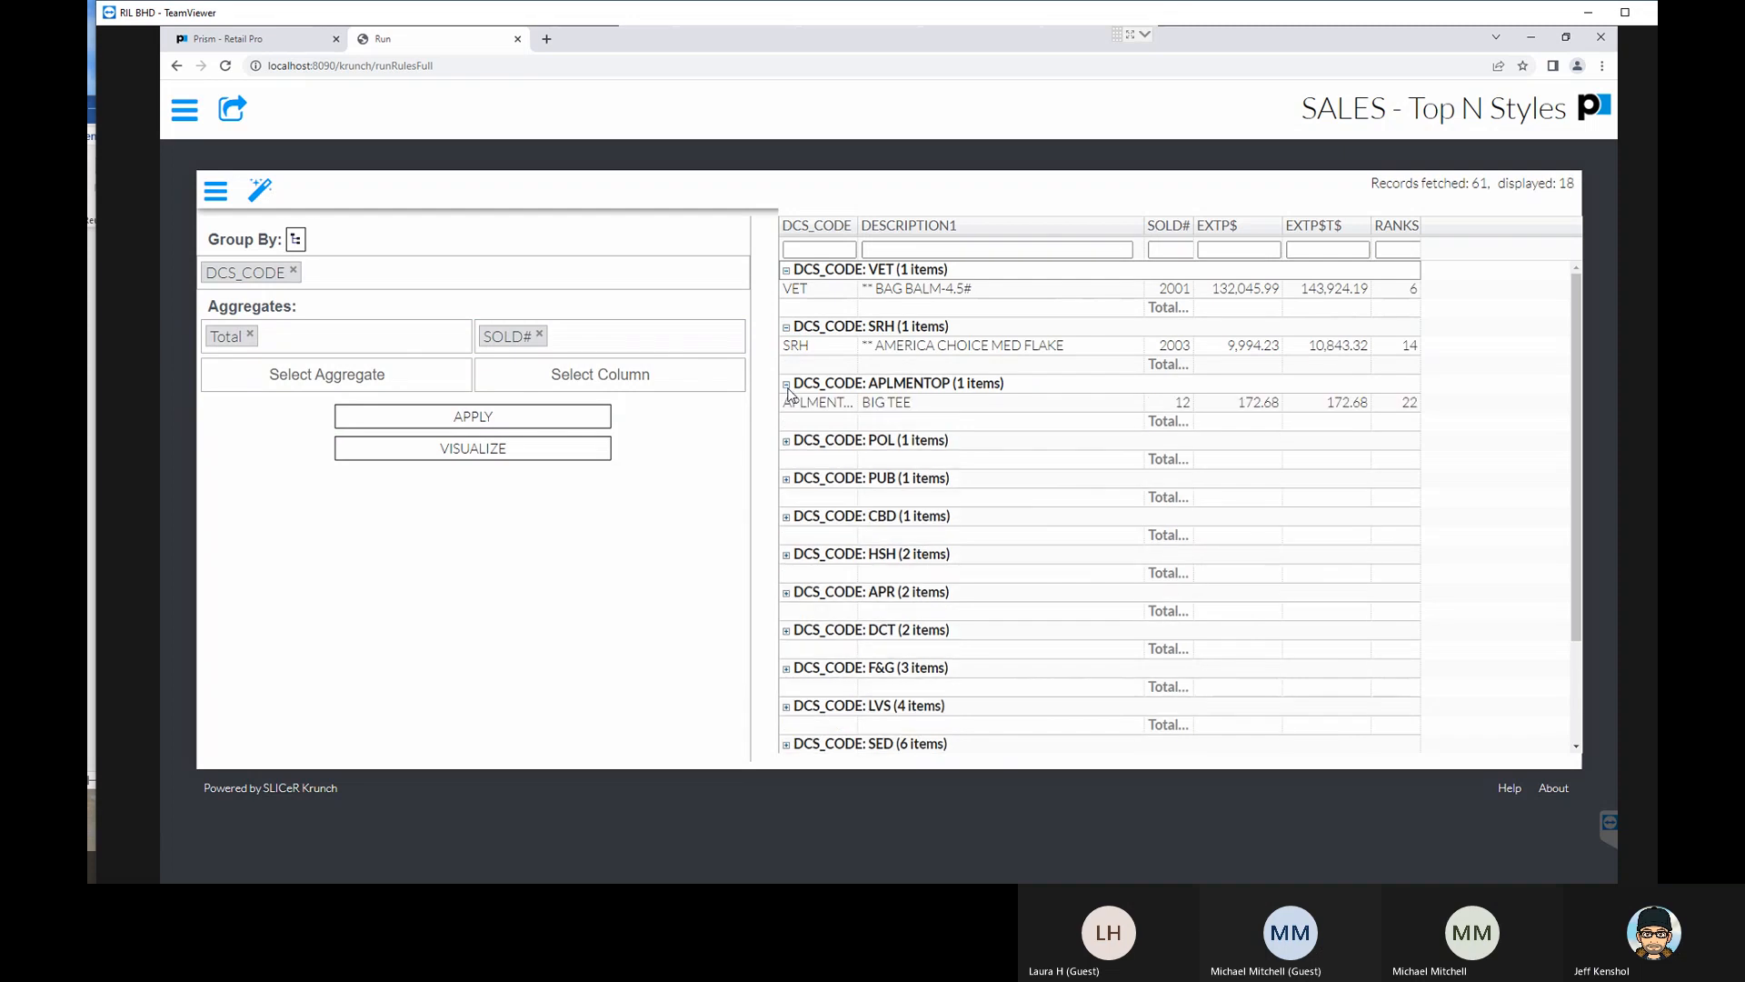
click(790, 442)
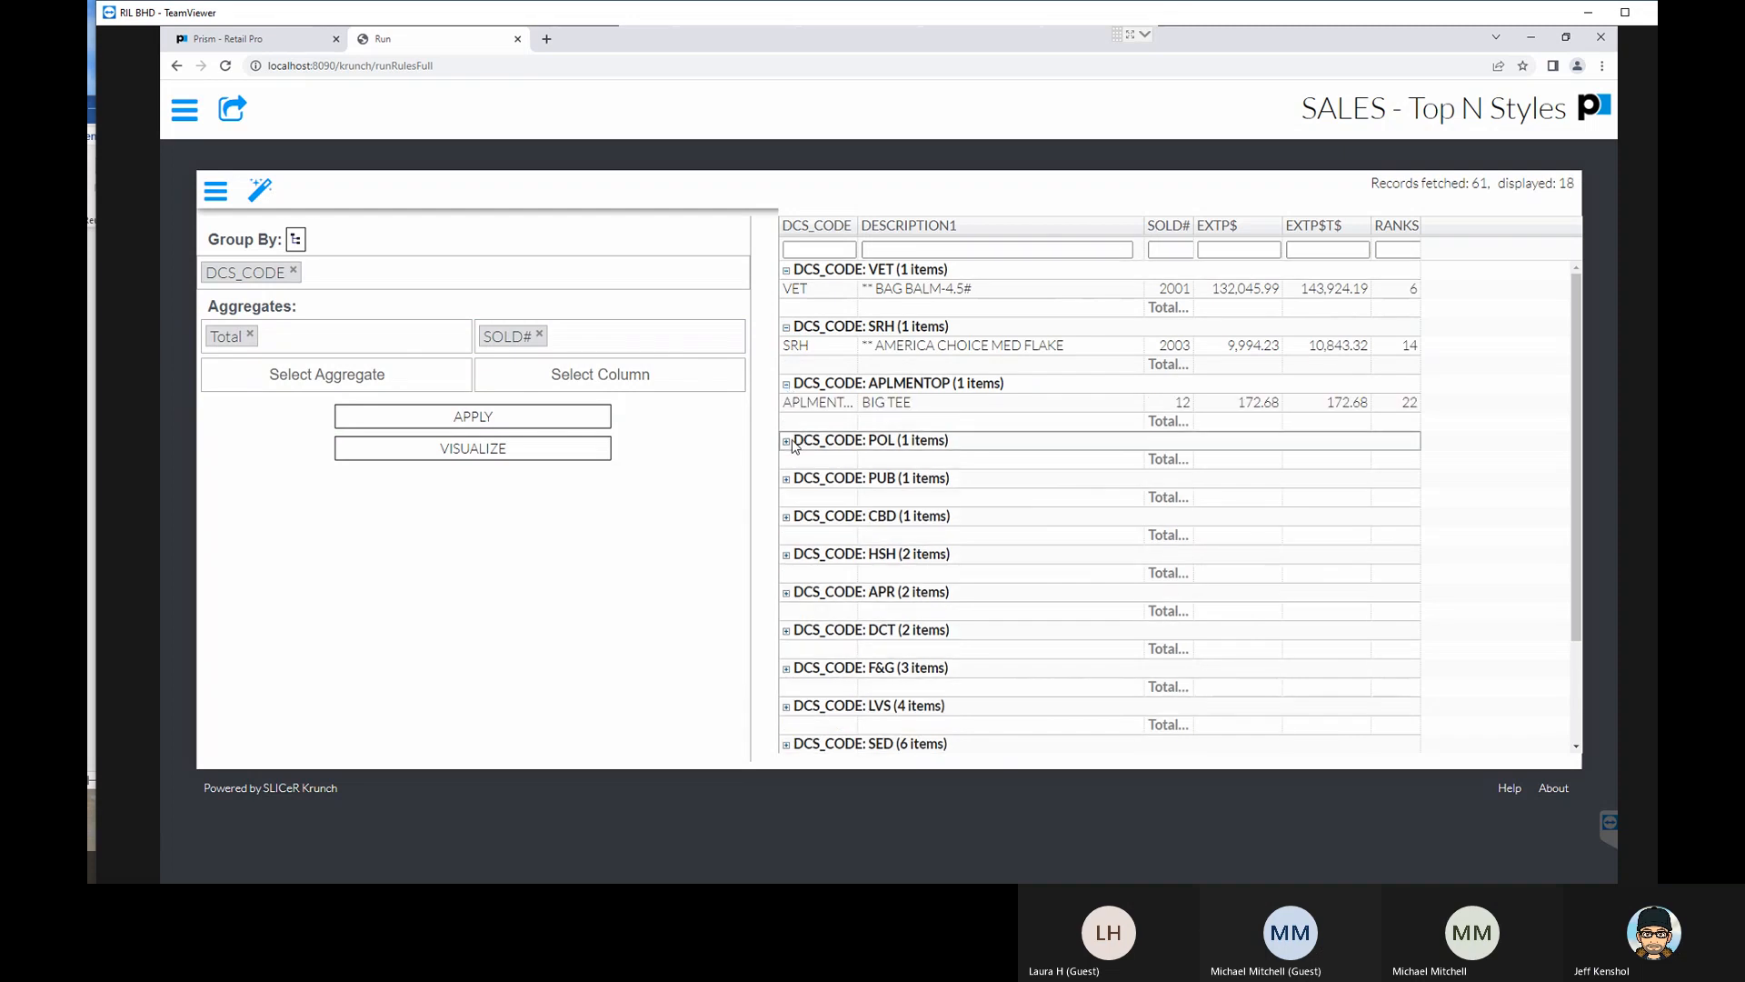
scroll(965, 481, down, 3)
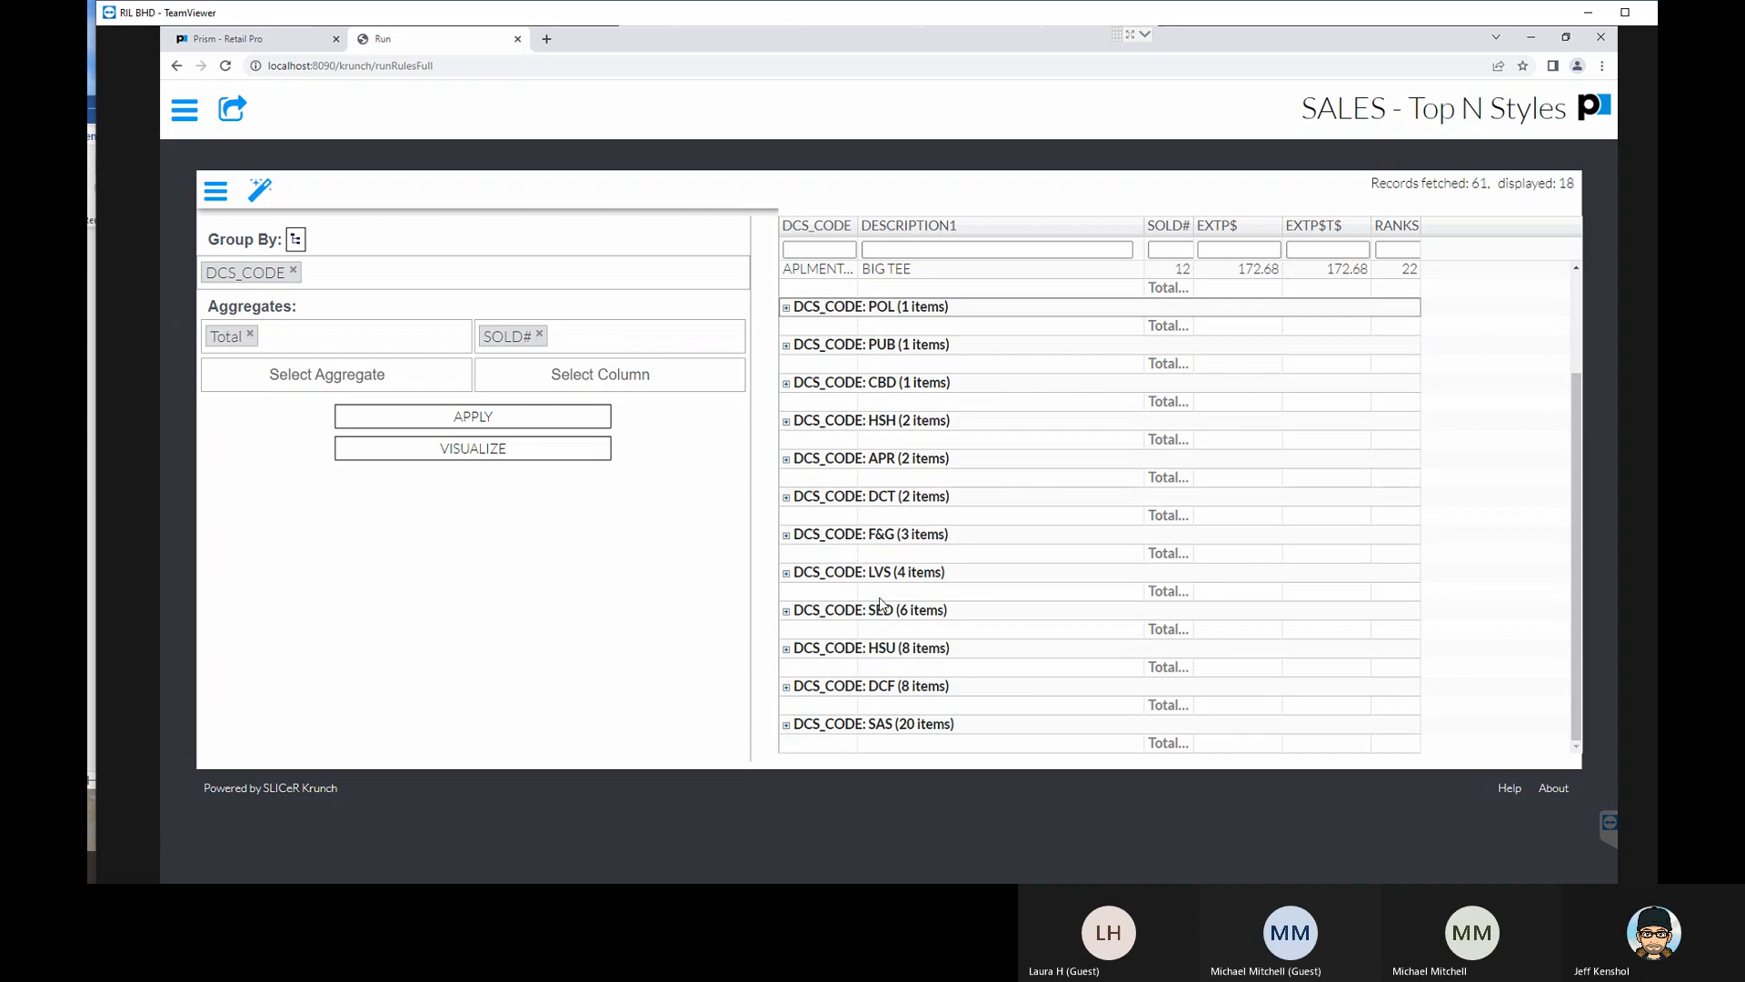
click(786, 611)
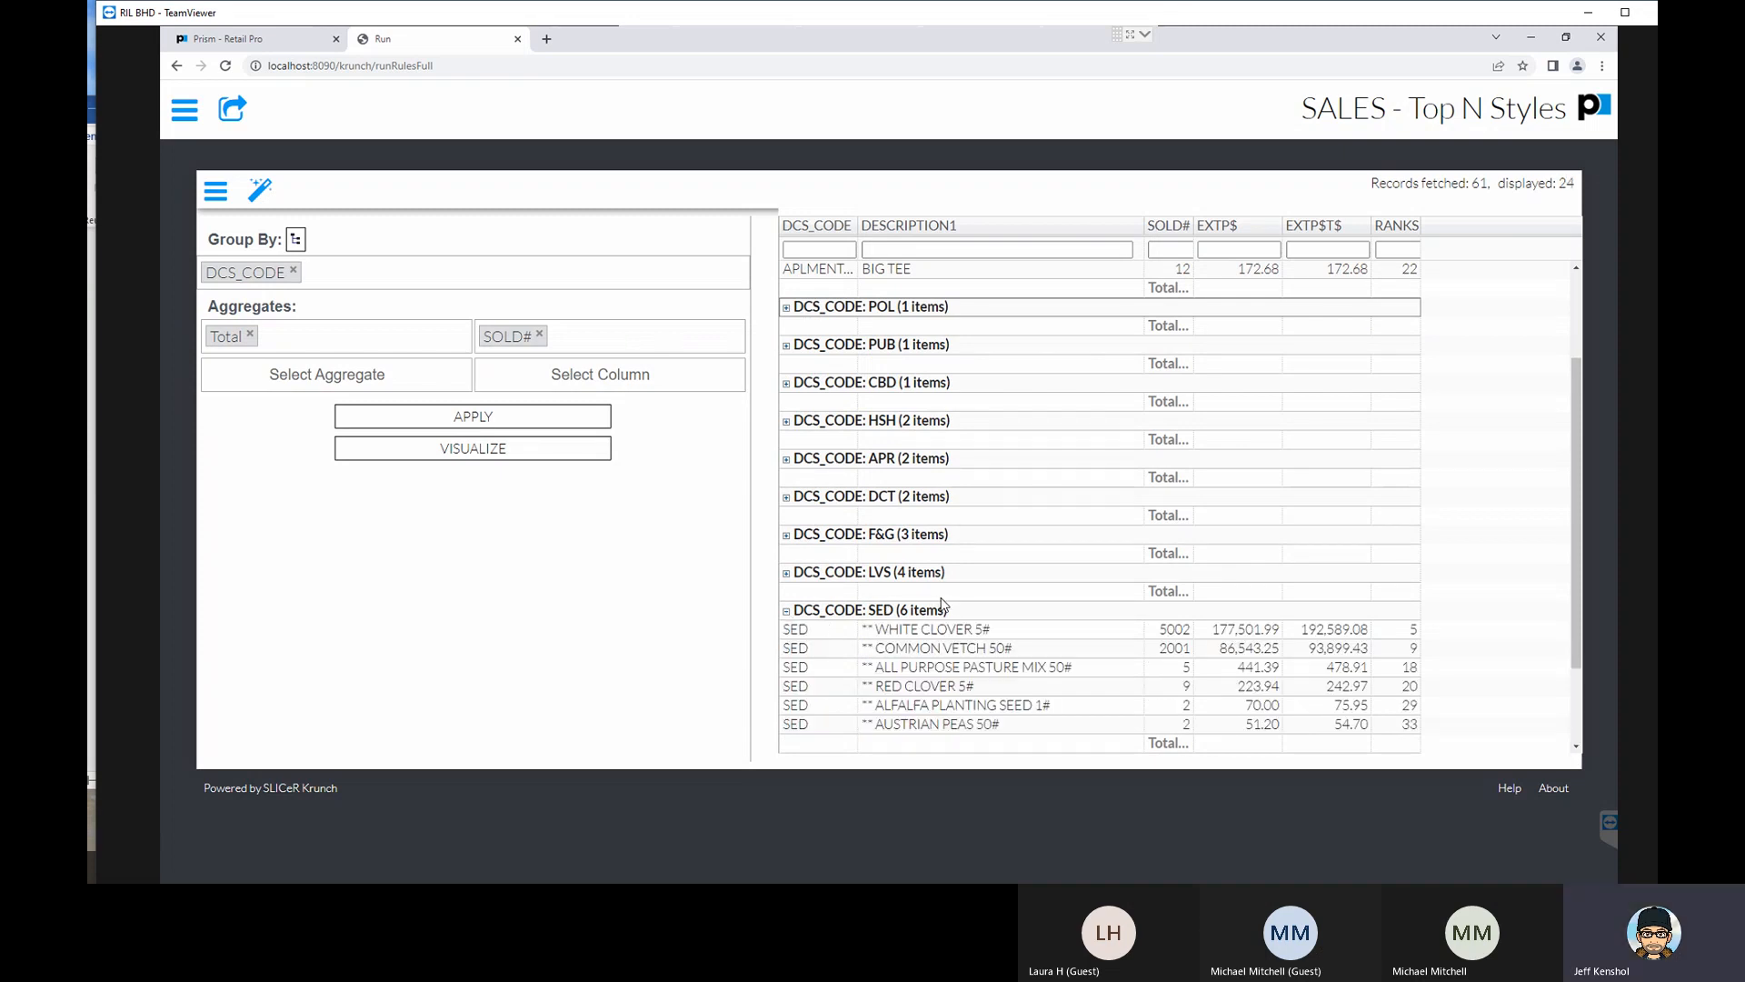
scroll(1009, 603, down, 2)
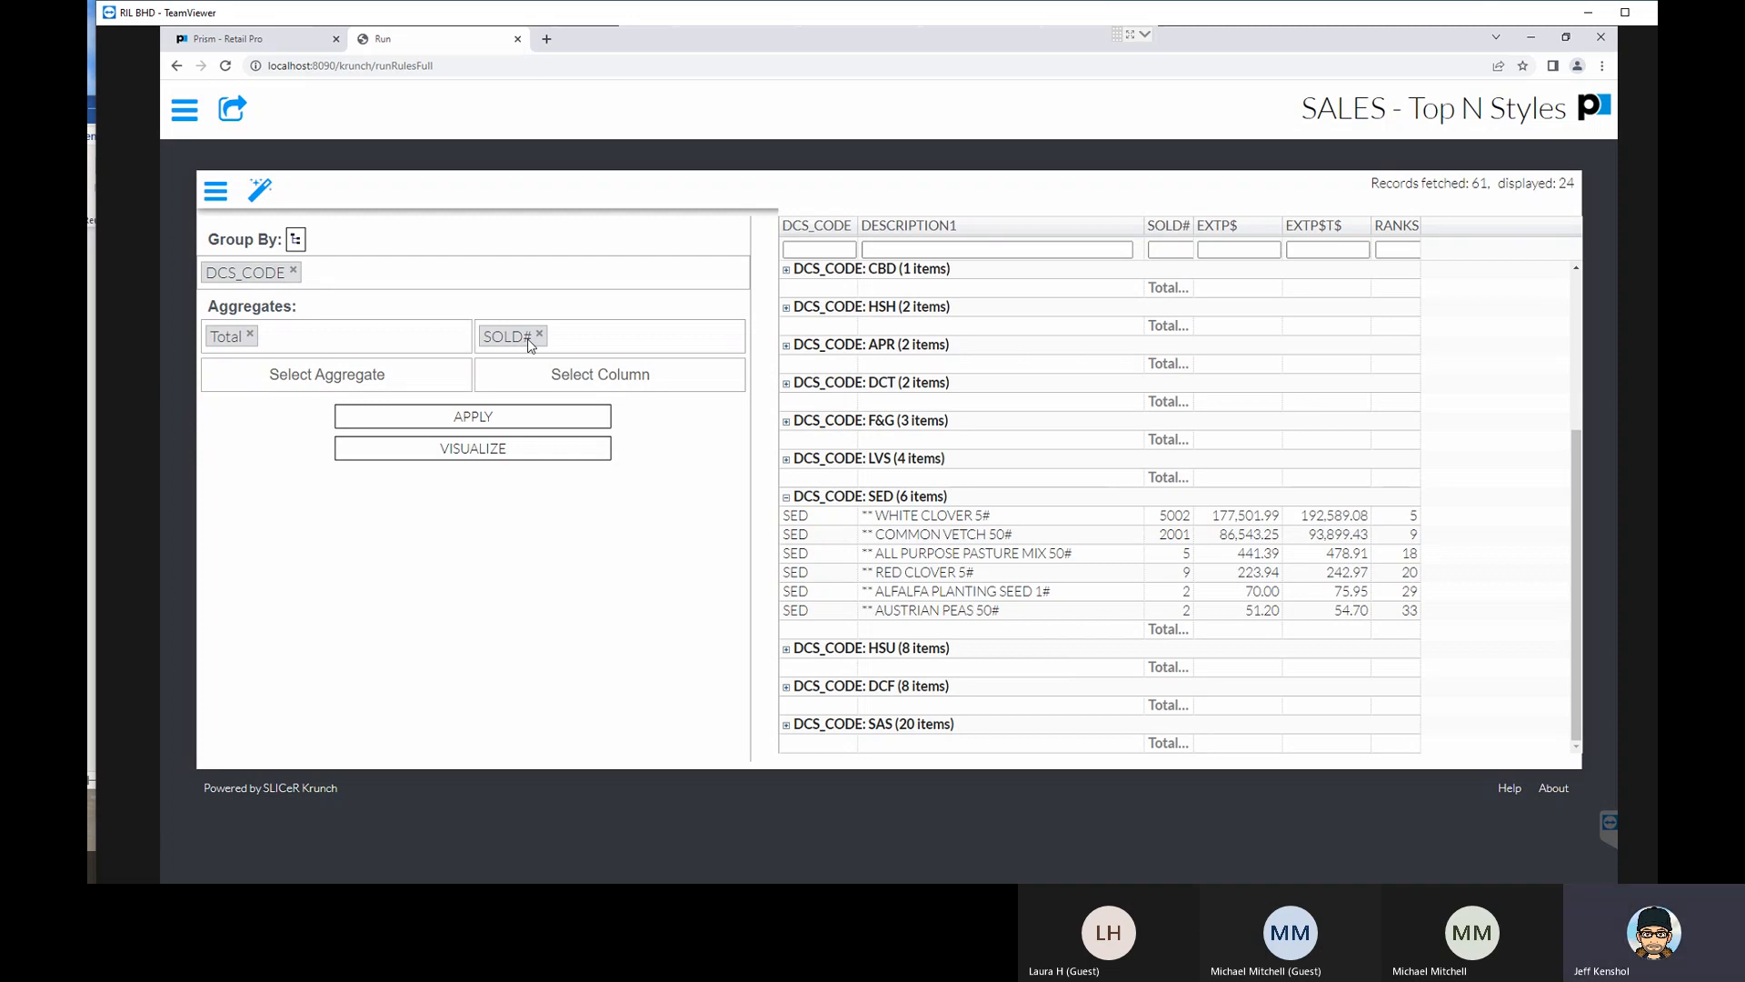
- Add a second Total aggregate on the EXTP$ column and apply it to the grouped report
click(346, 374)
click(255, 405)
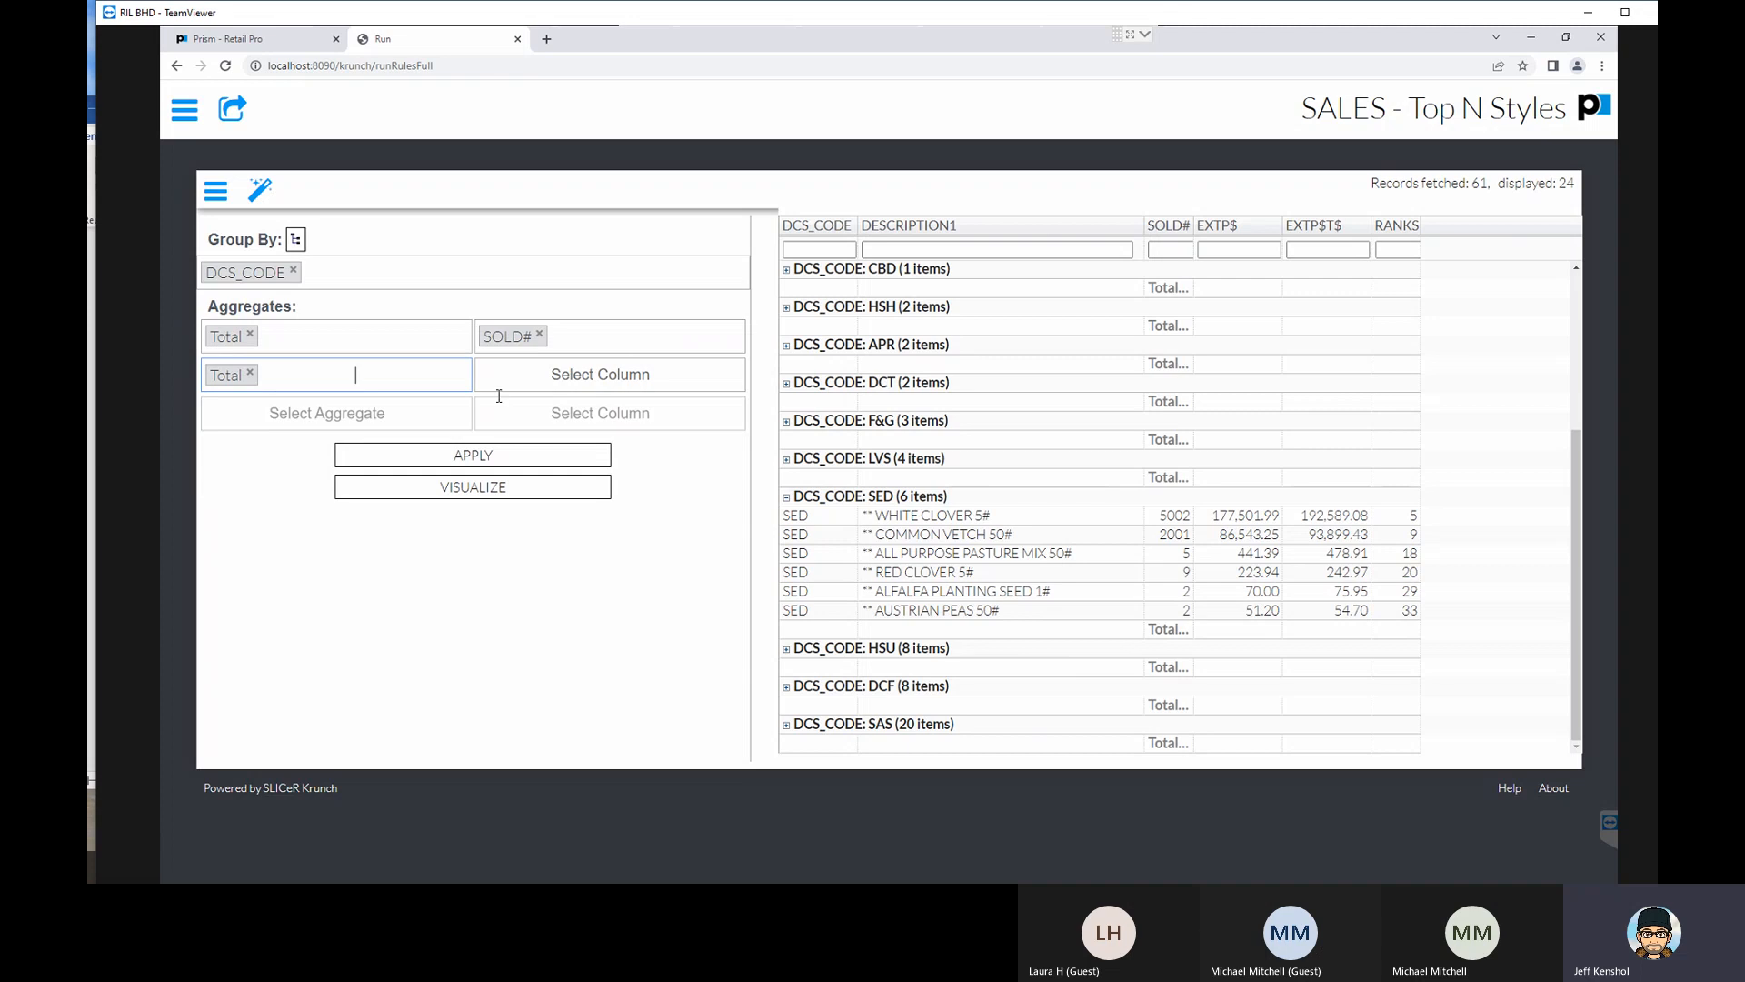
click(533, 381)
click(521, 427)
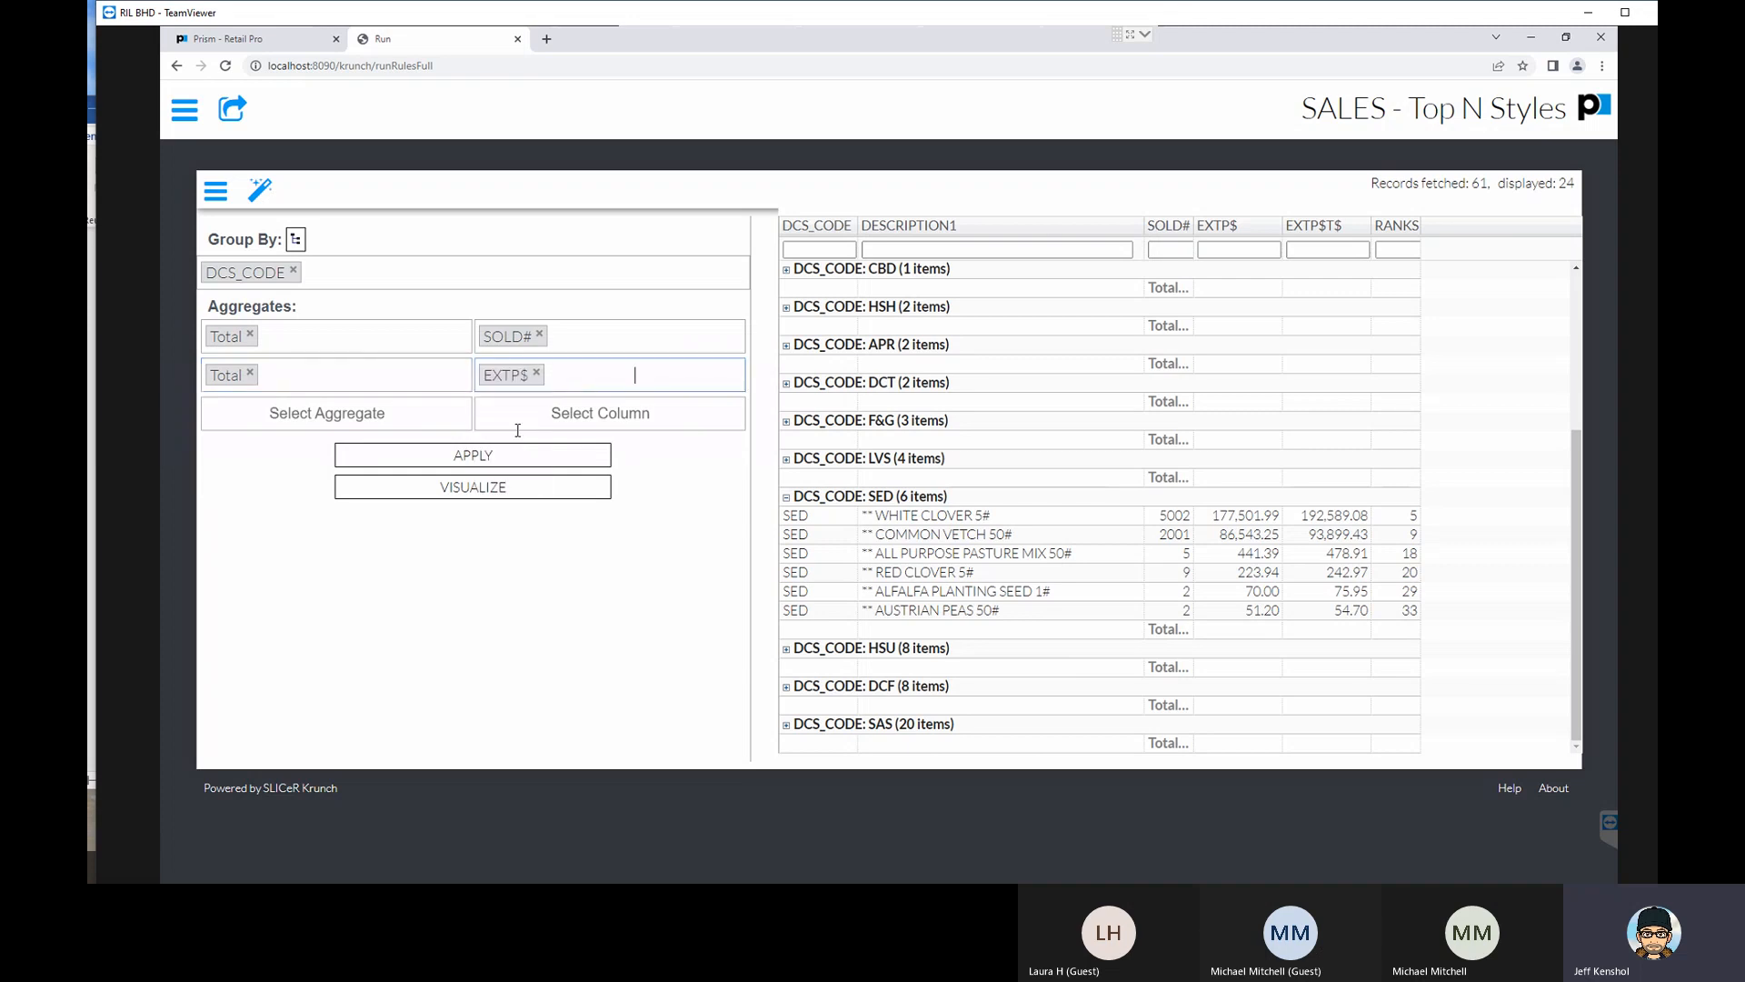
click(492, 462)
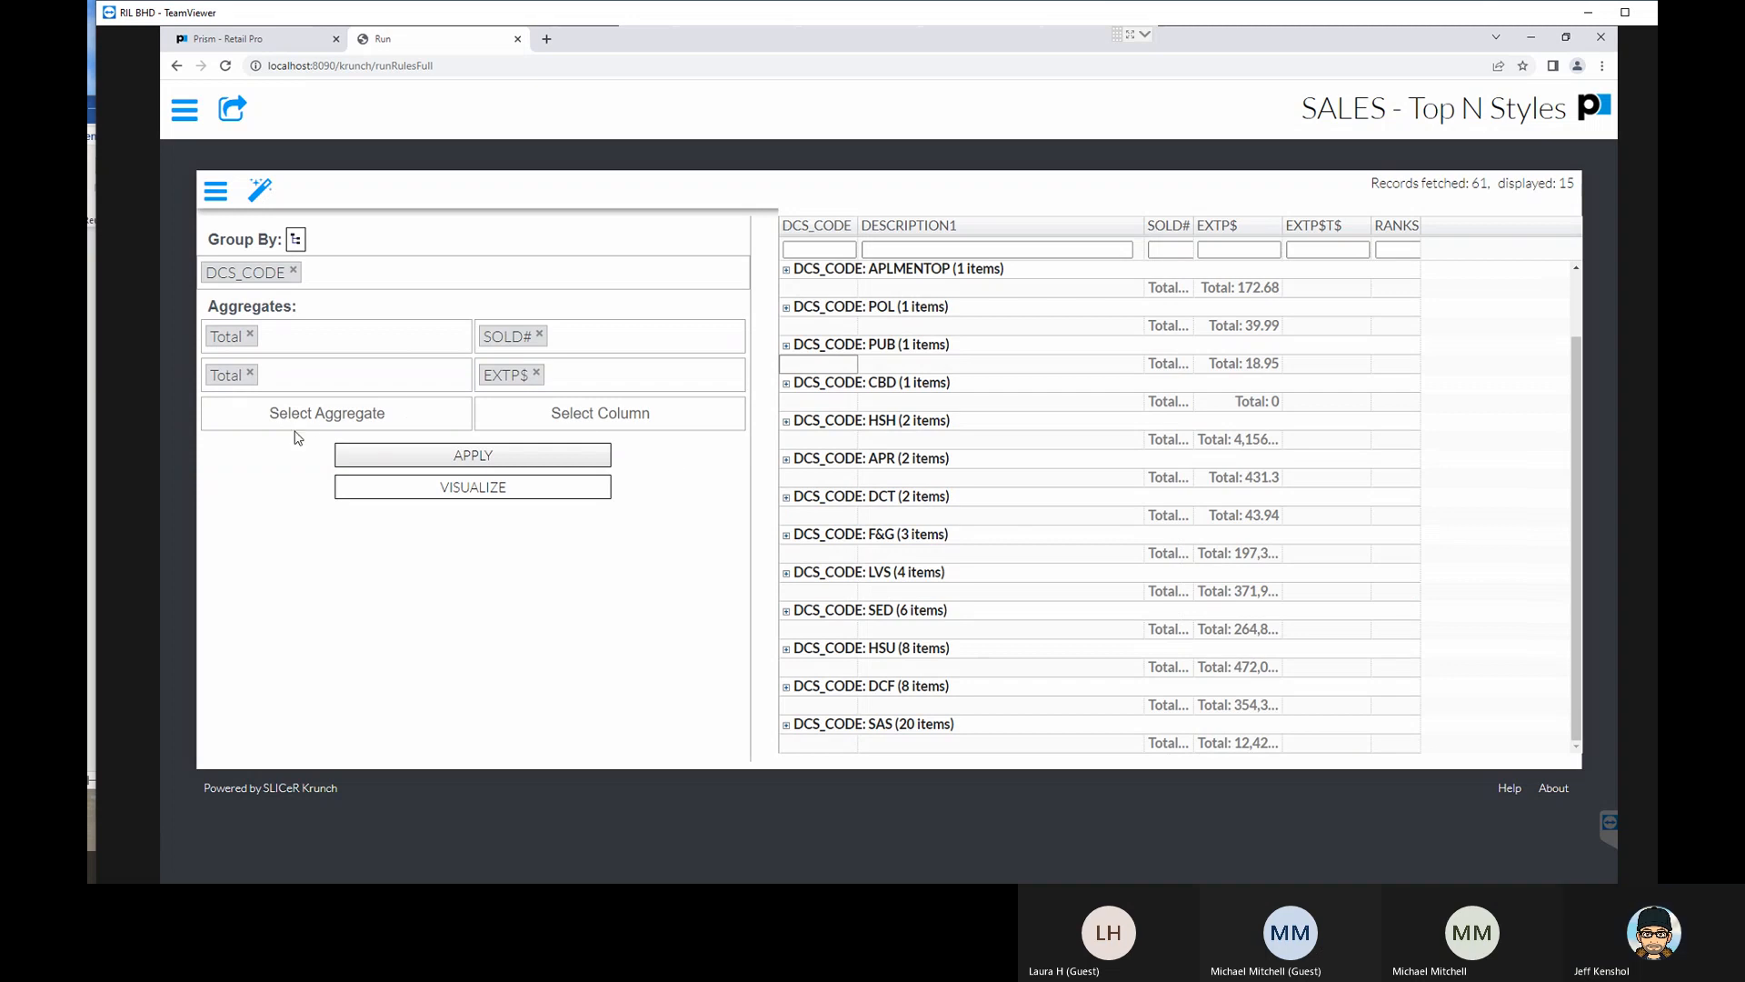
- Add a third Total aggregate on the EXTP$T$ column and apply it to the grouped report
click(296, 414)
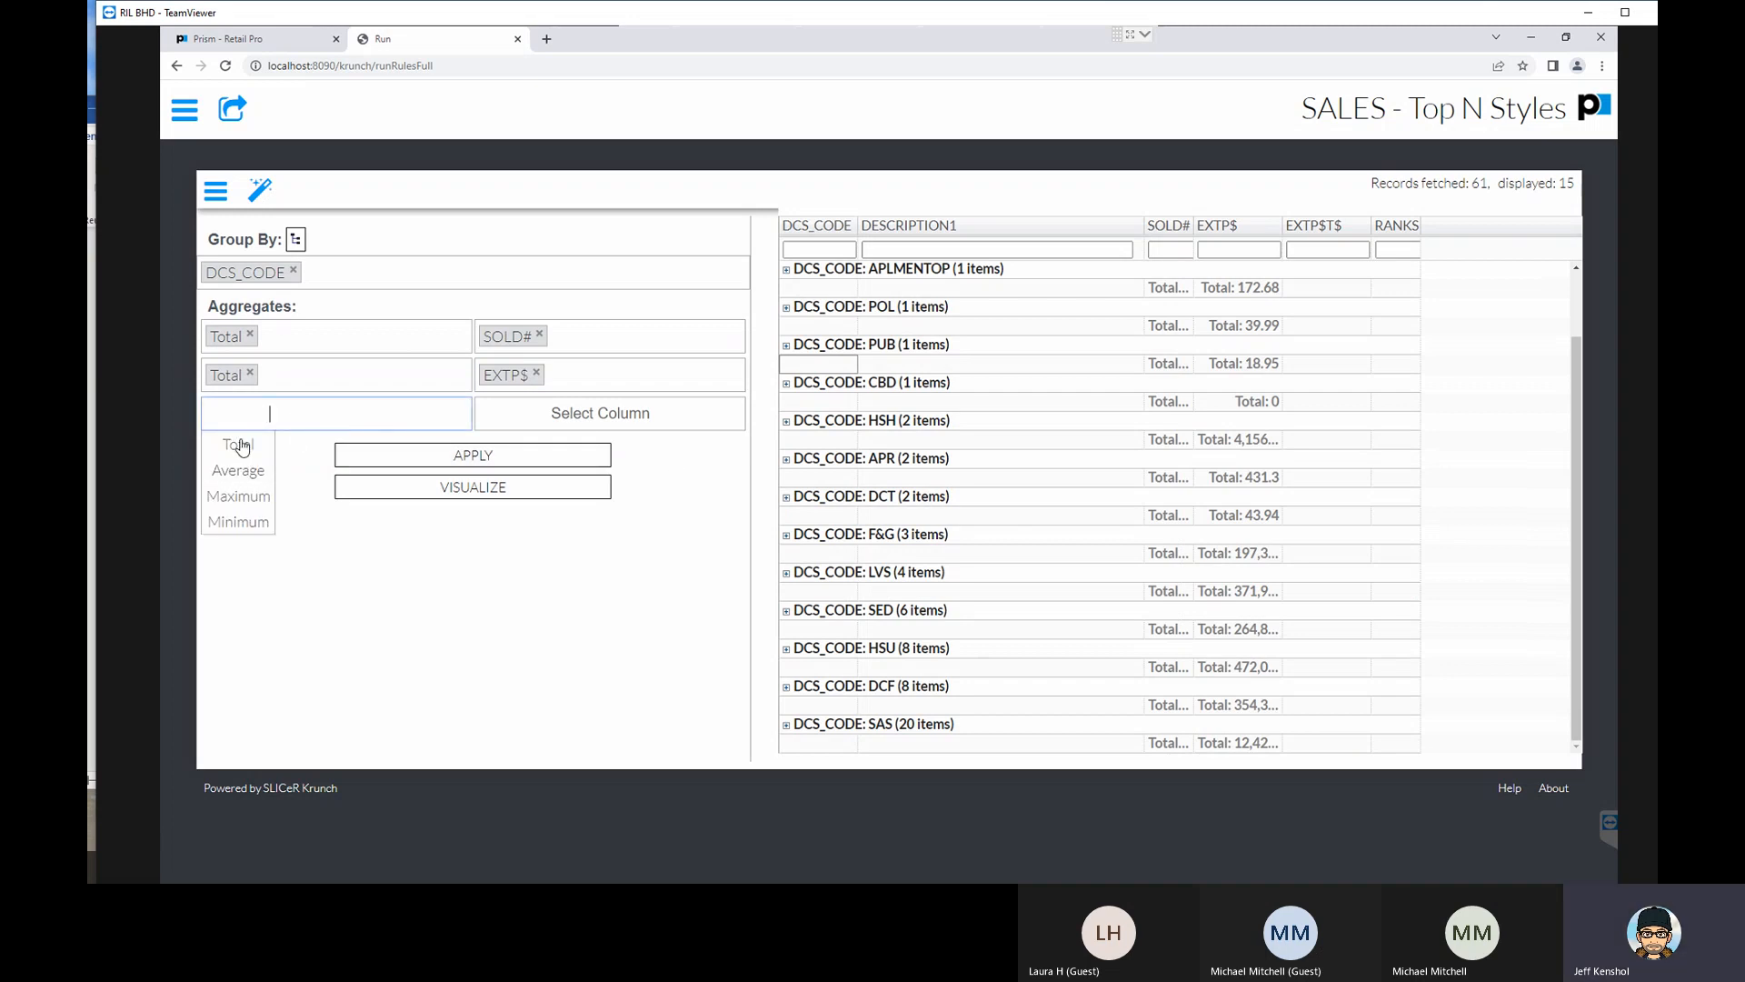
click(244, 443)
click(545, 414)
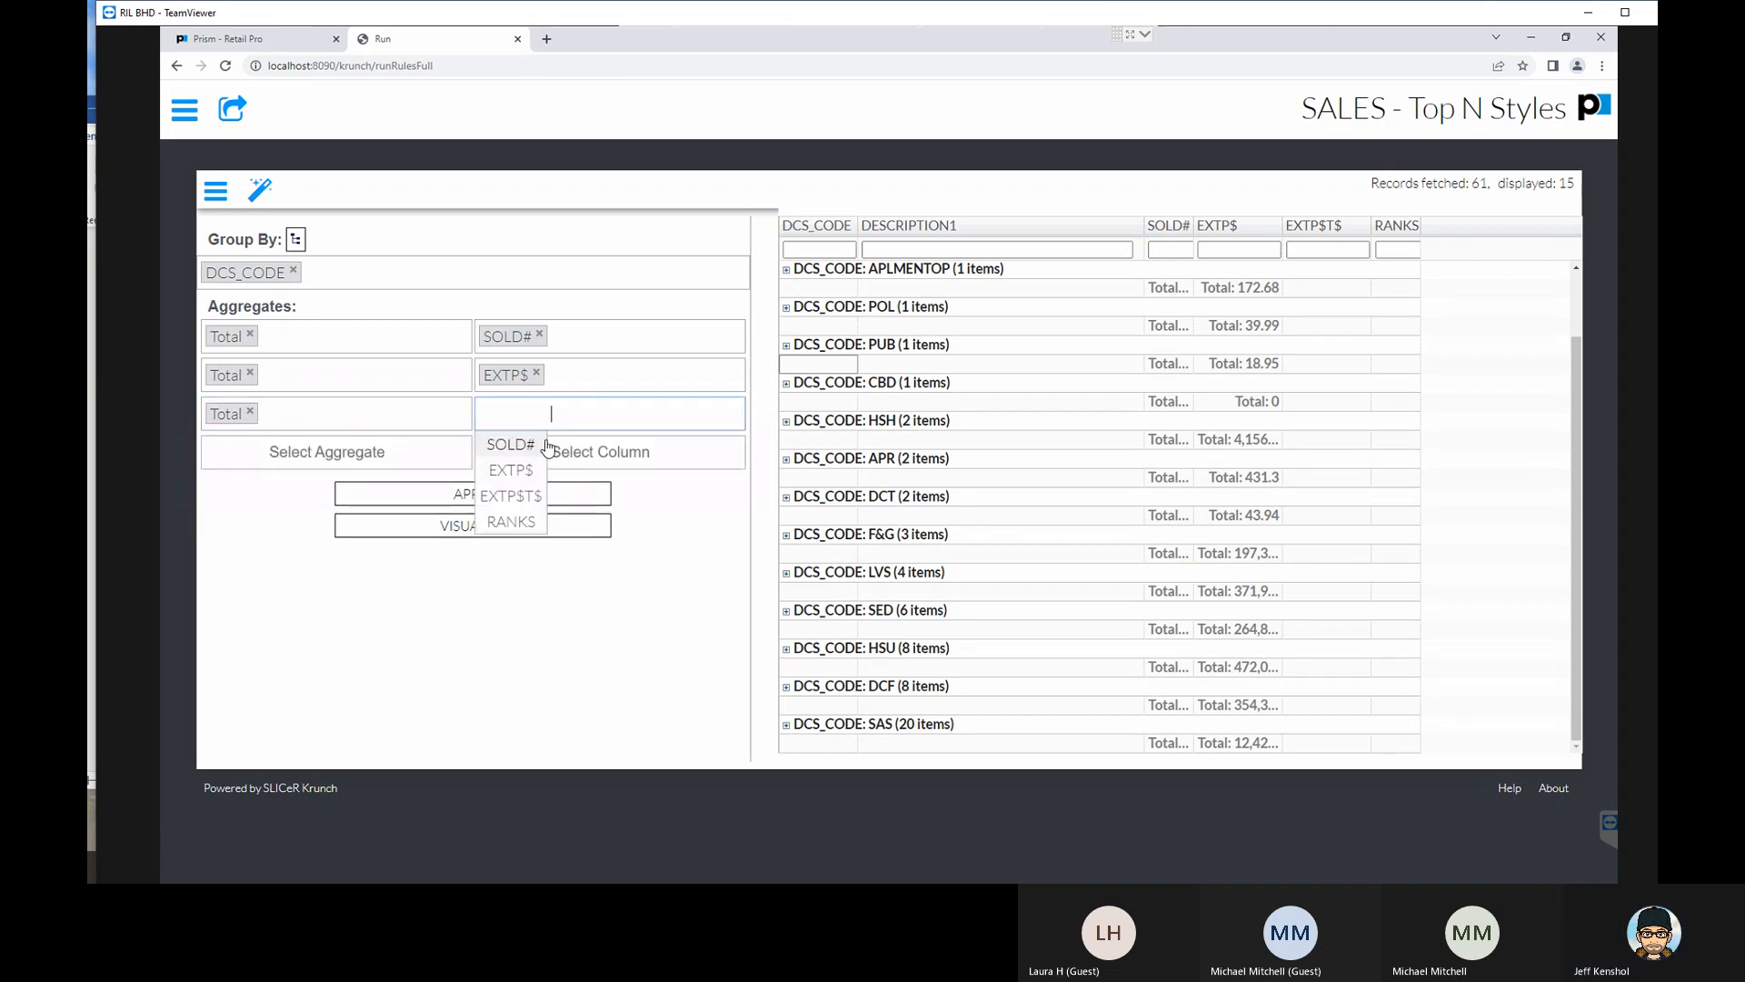
click(525, 506)
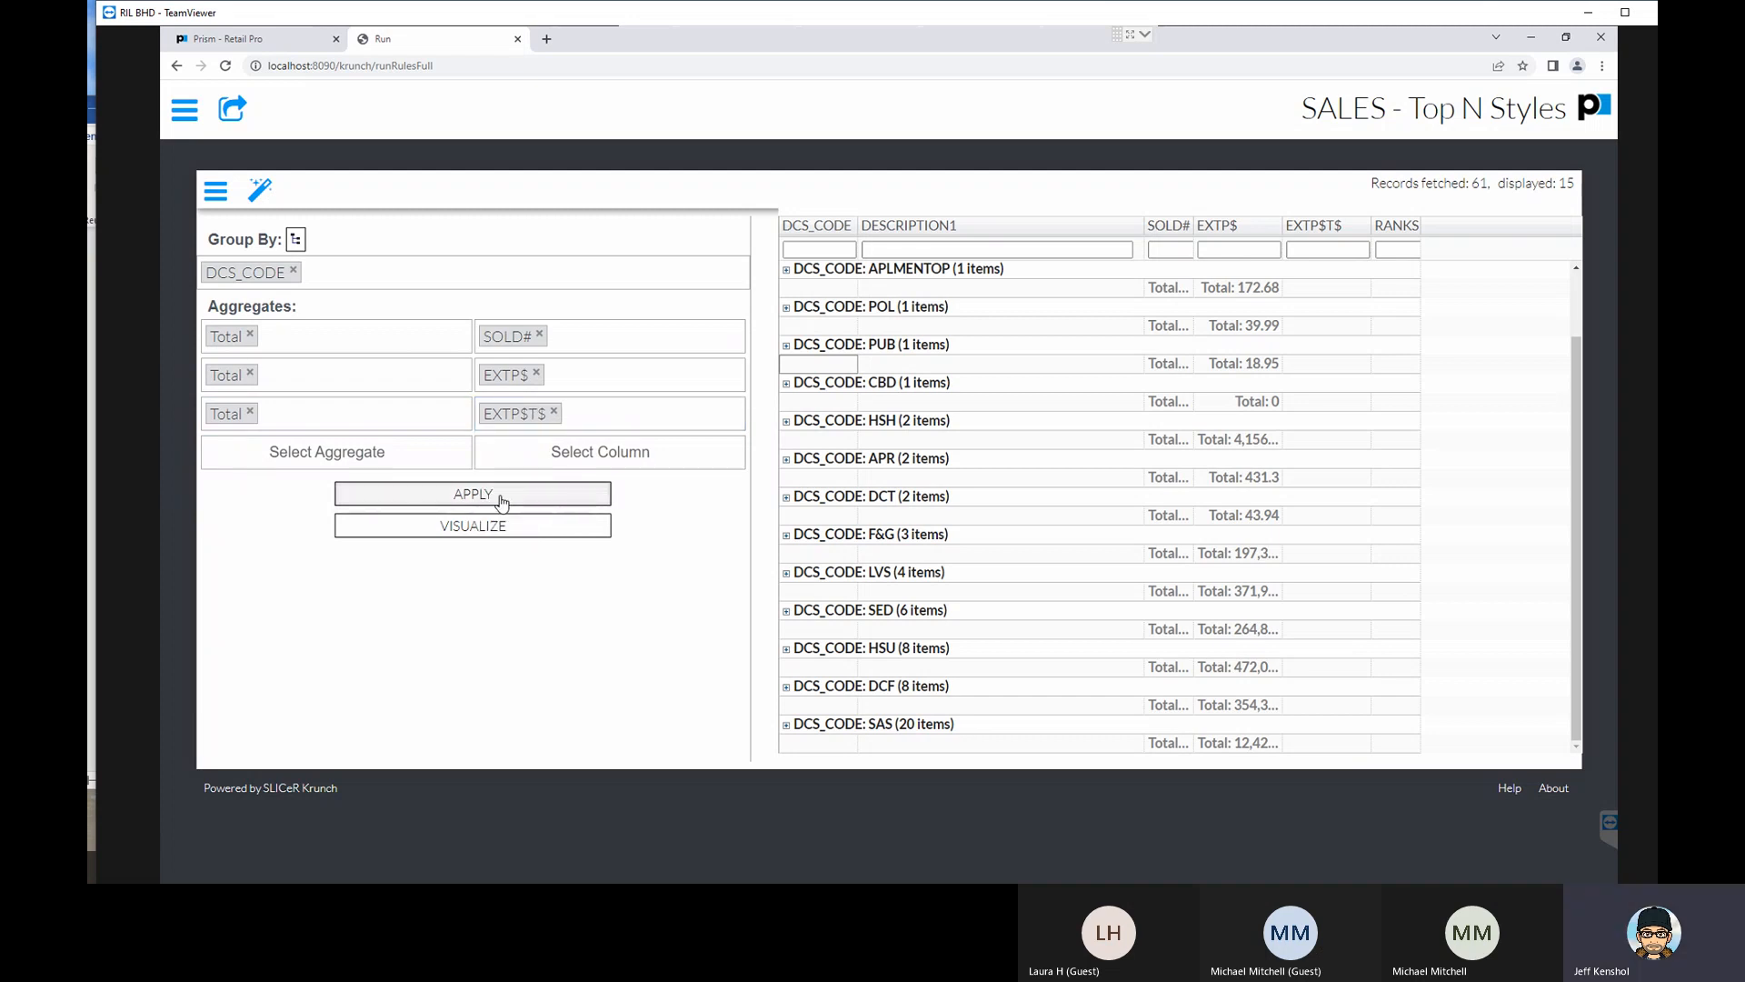
click(501, 500)
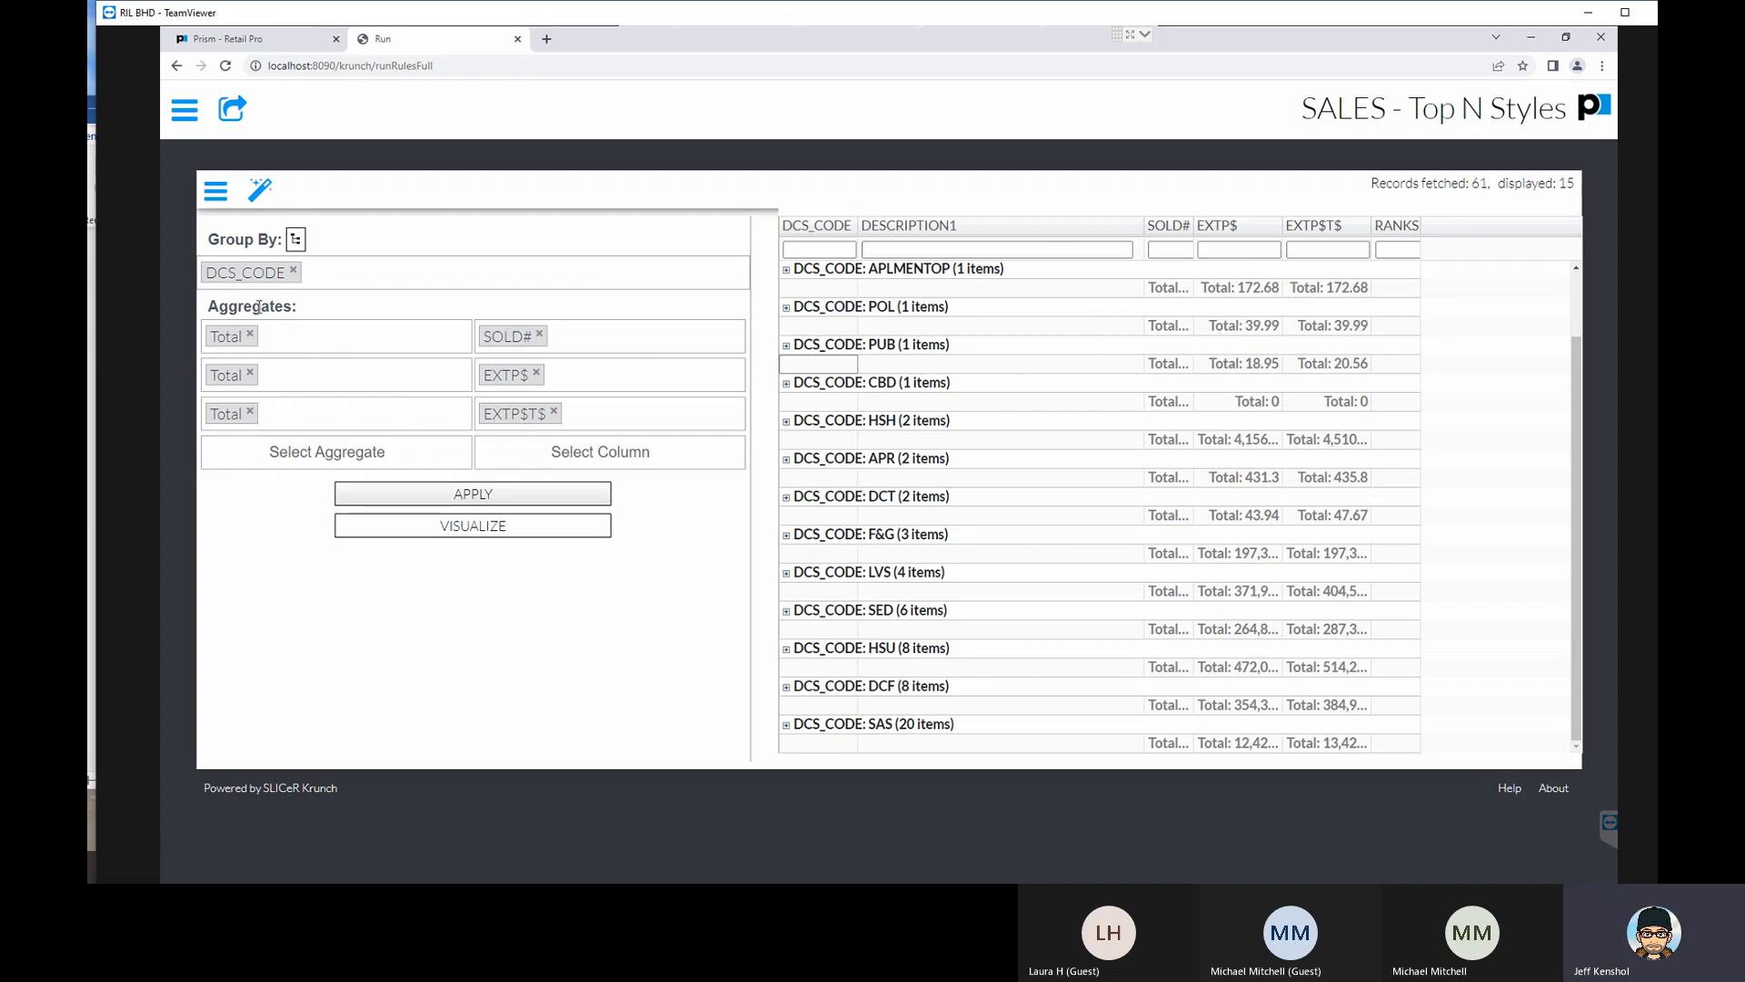
click(270, 276)
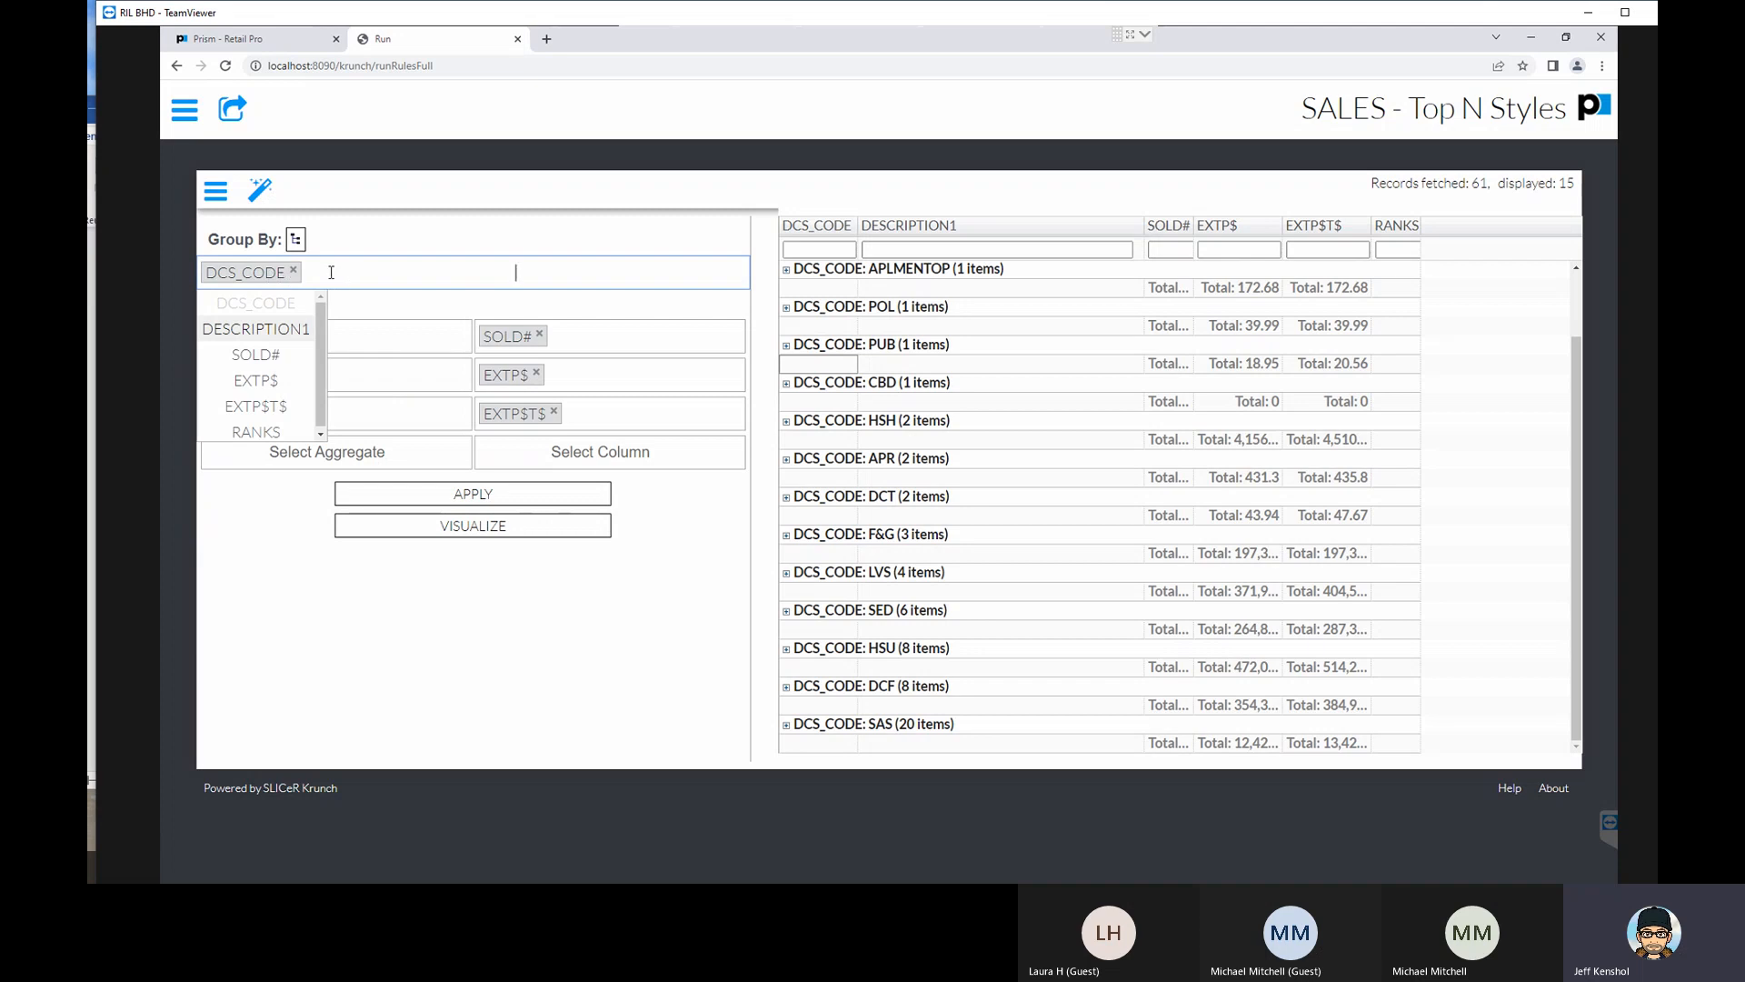
click(383, 241)
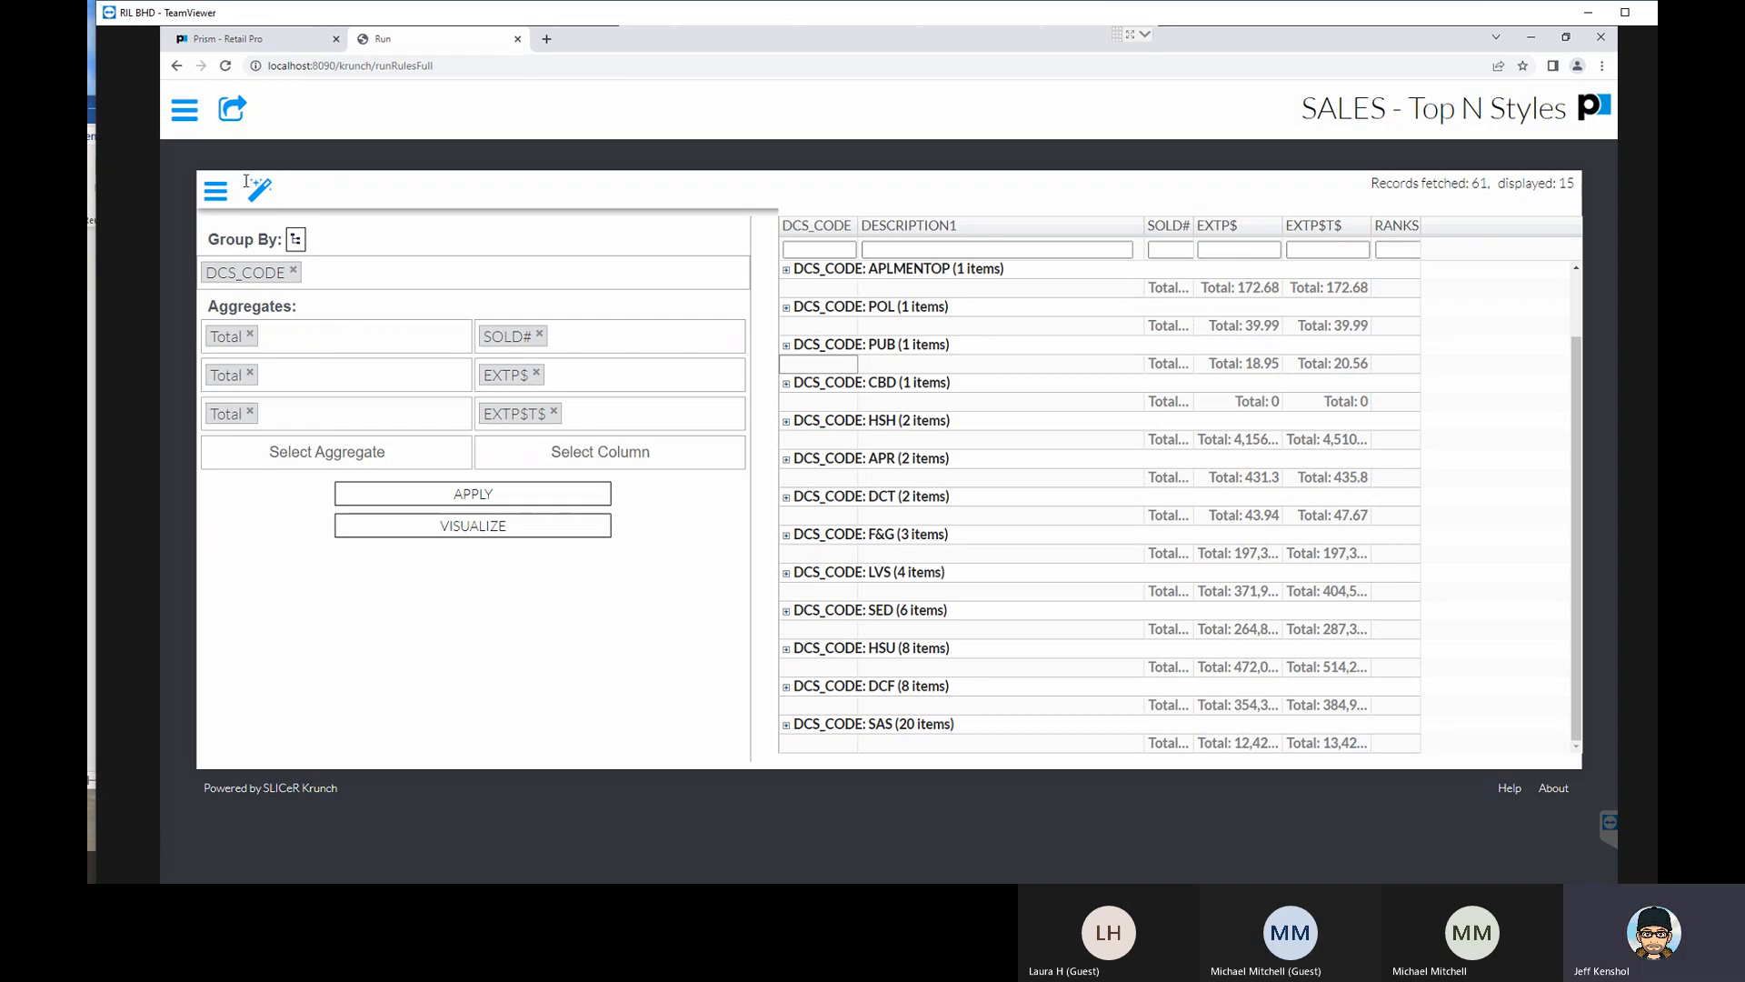
- Export the grouped report as a Standard A4 portrait PDF, view it, and close the PDF
click(234, 119)
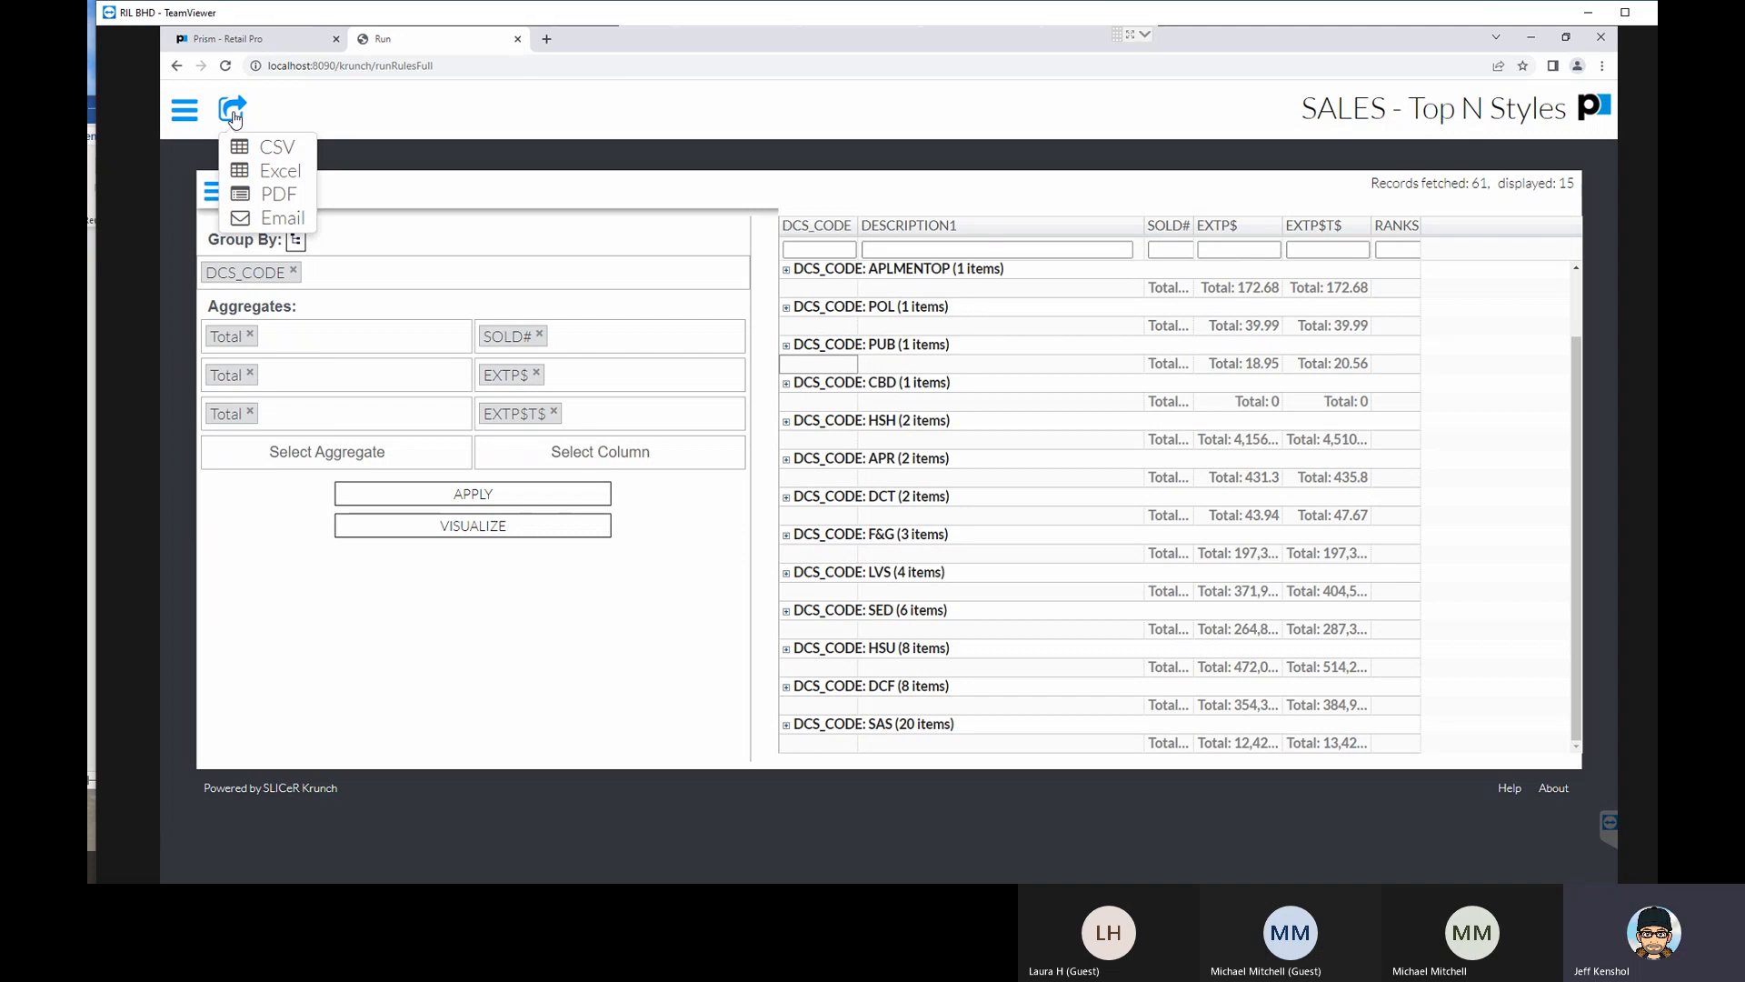
click(285, 192)
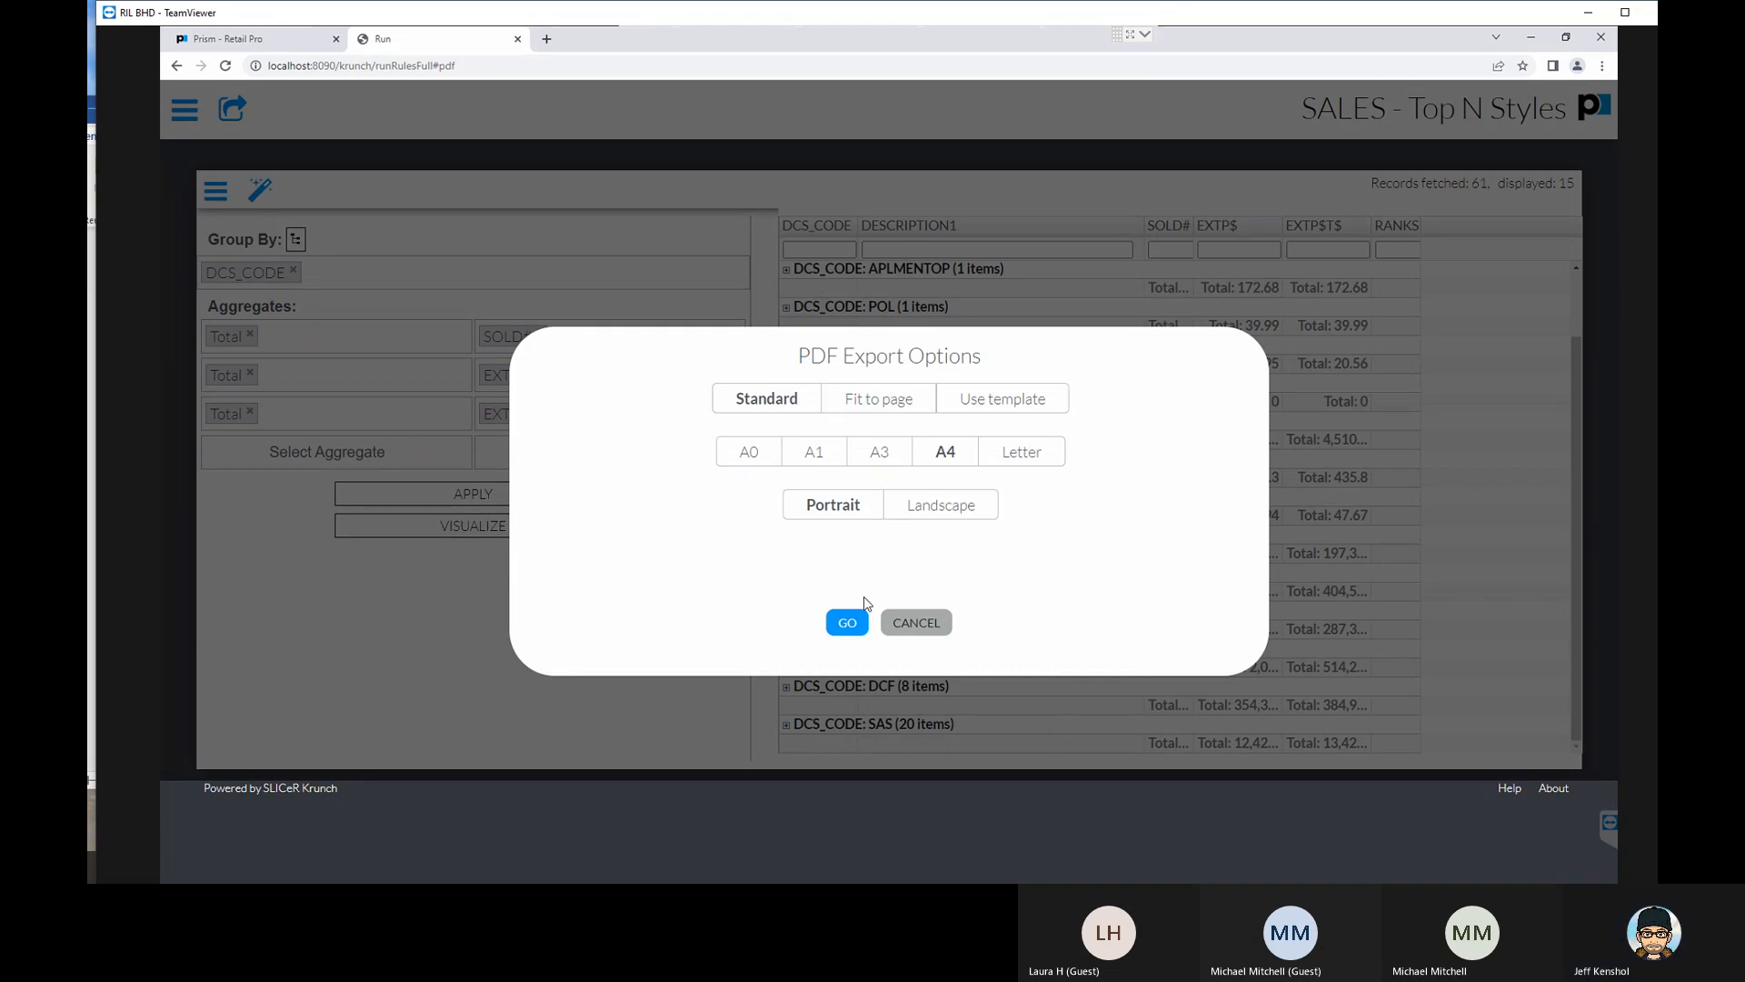
click(848, 621)
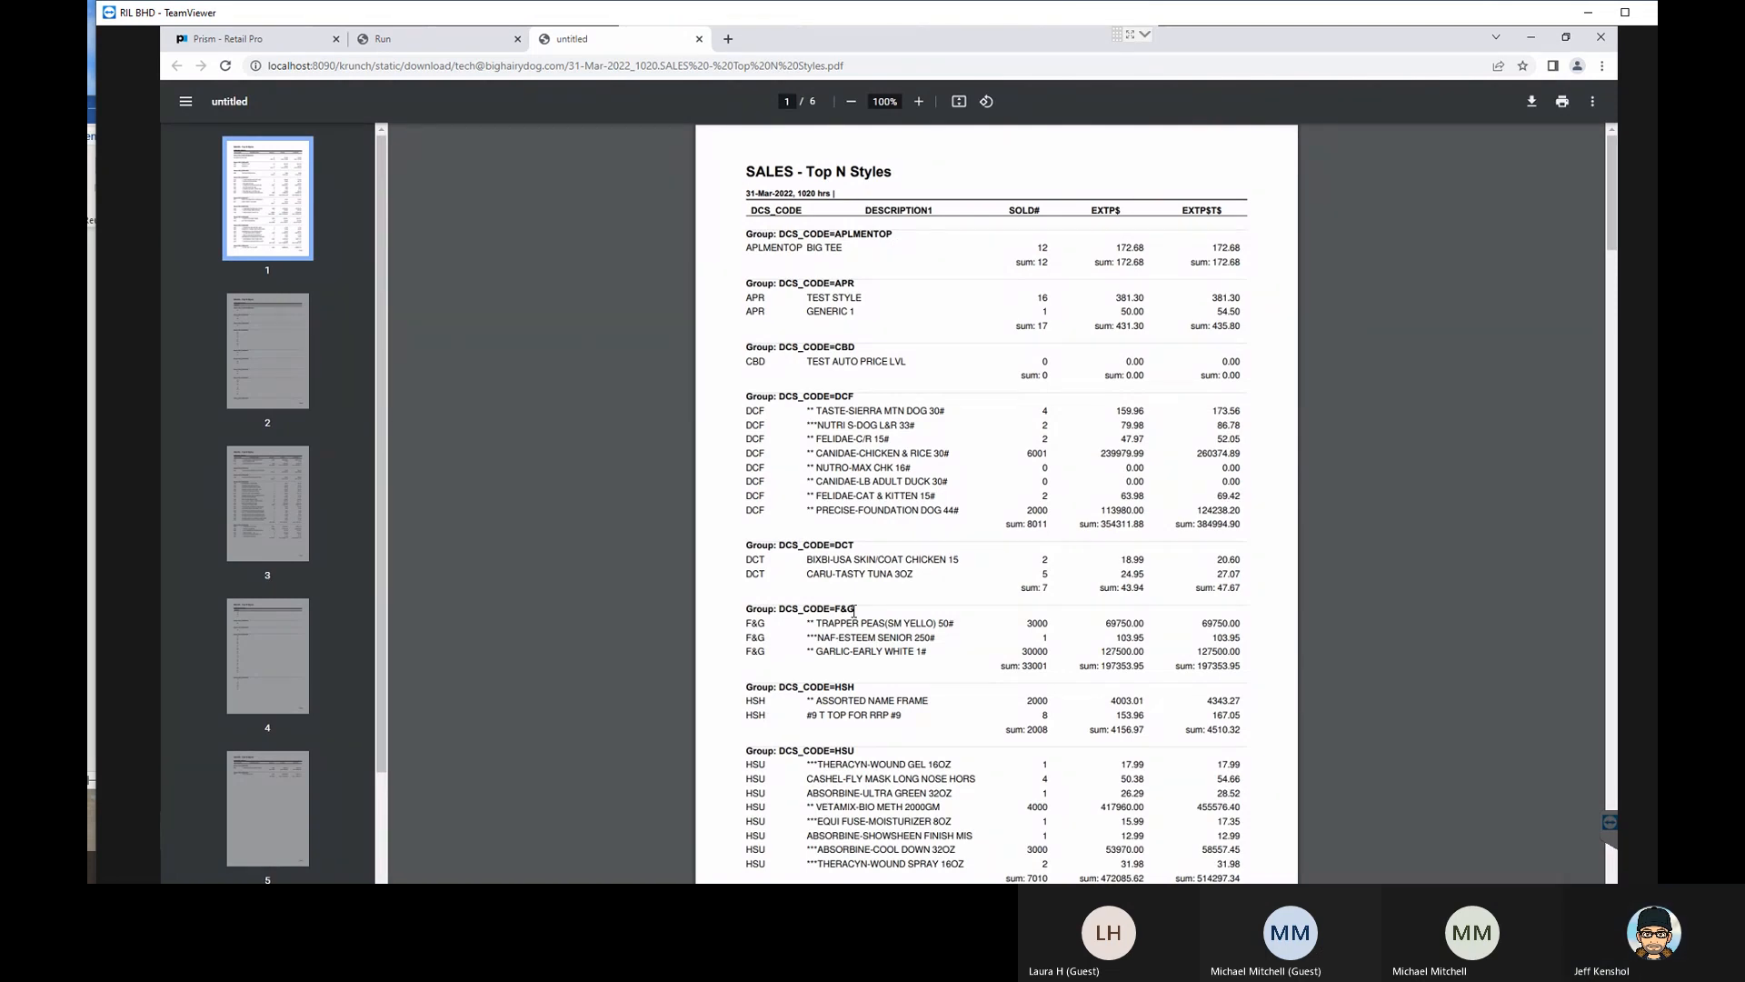
click(699, 39)
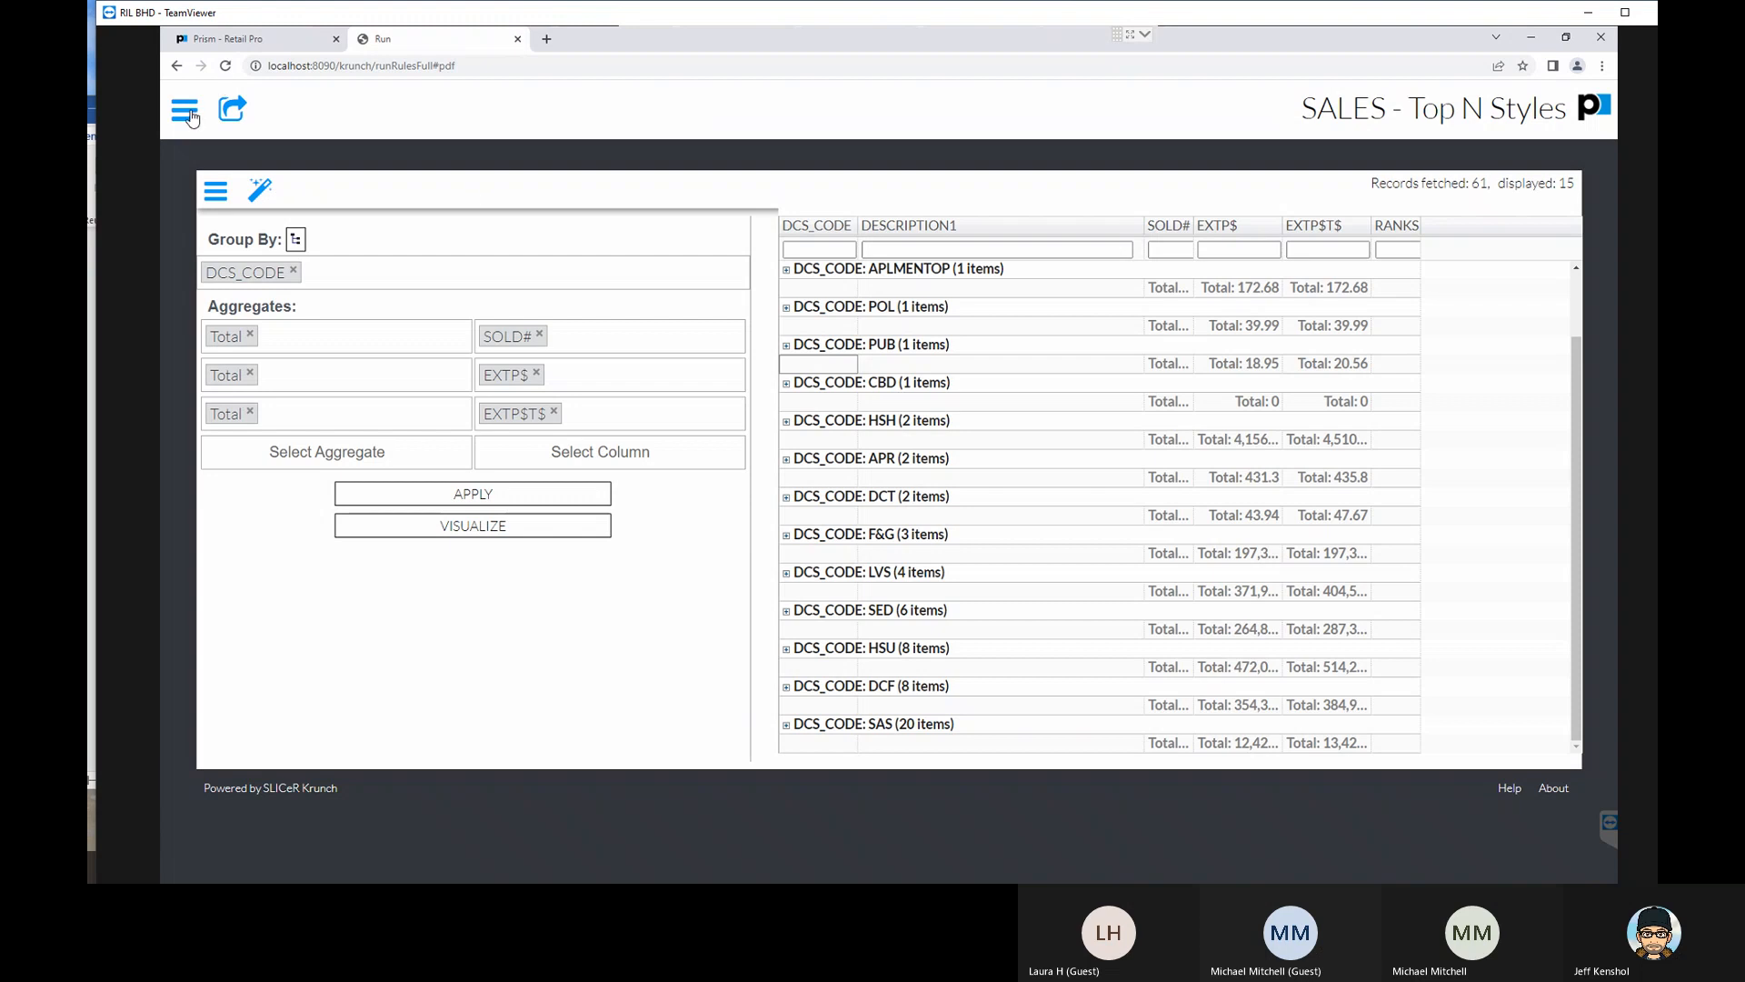
- Show the Data Summary area above the report and set its first aggregate to Sum of DCS_CODE
click(261, 192)
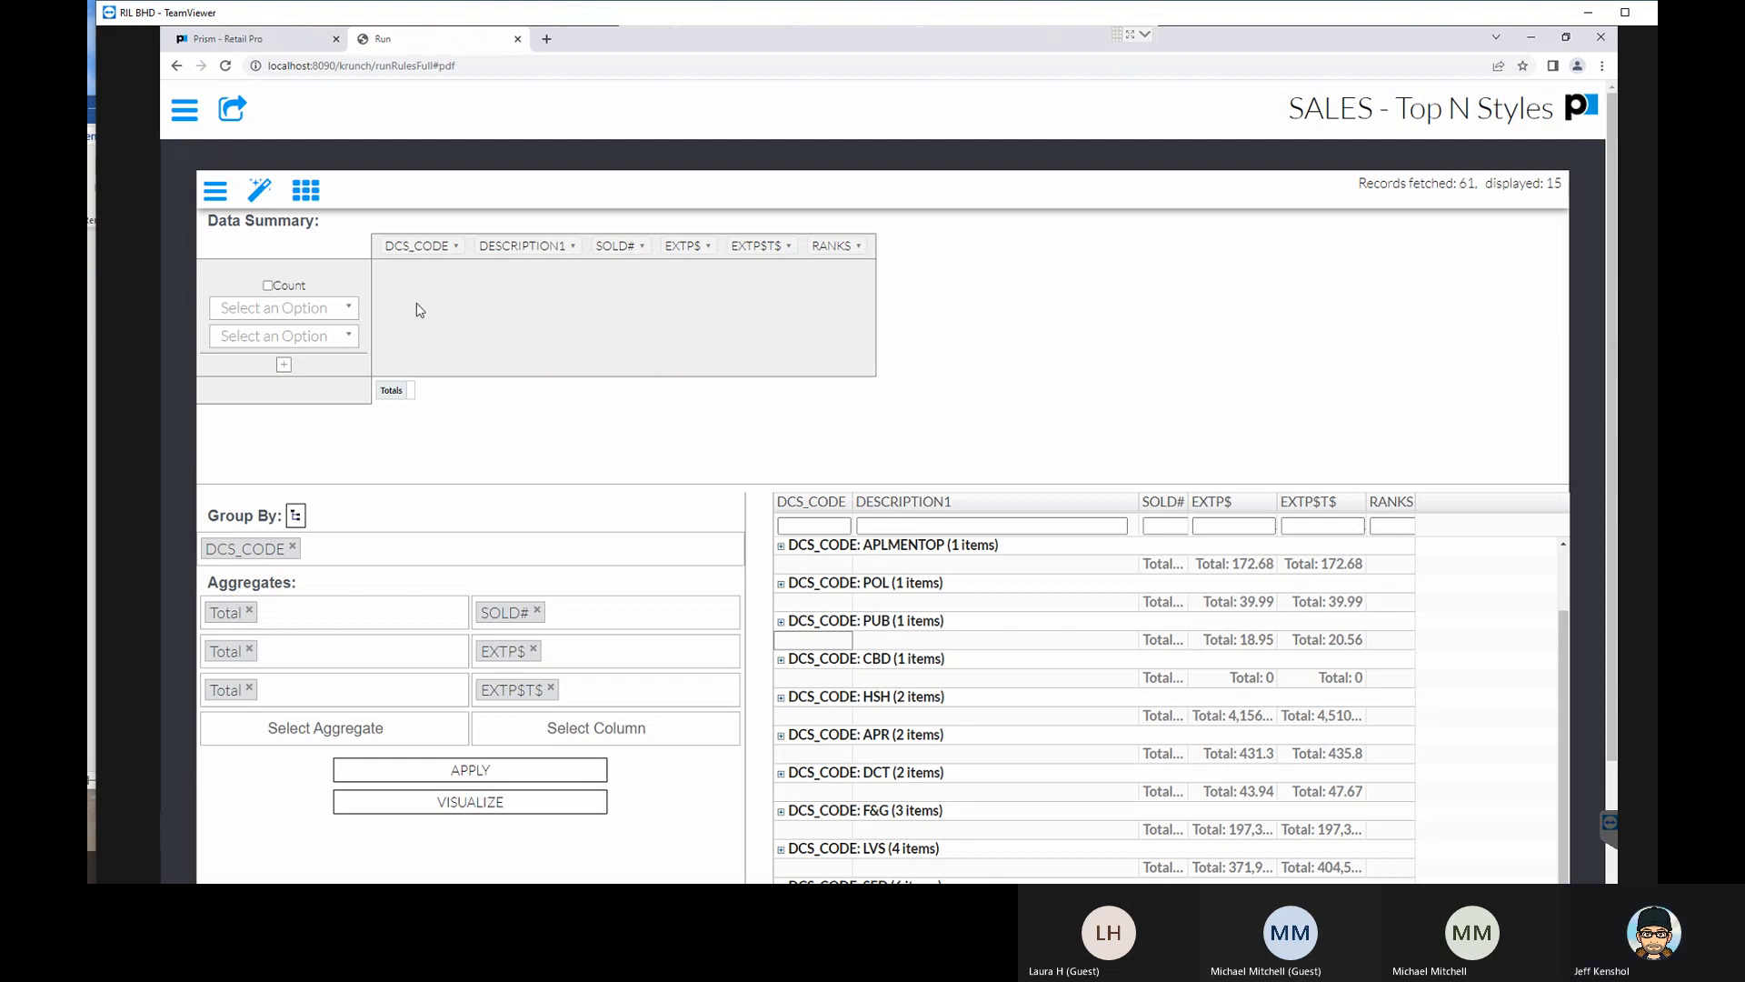
click(292, 312)
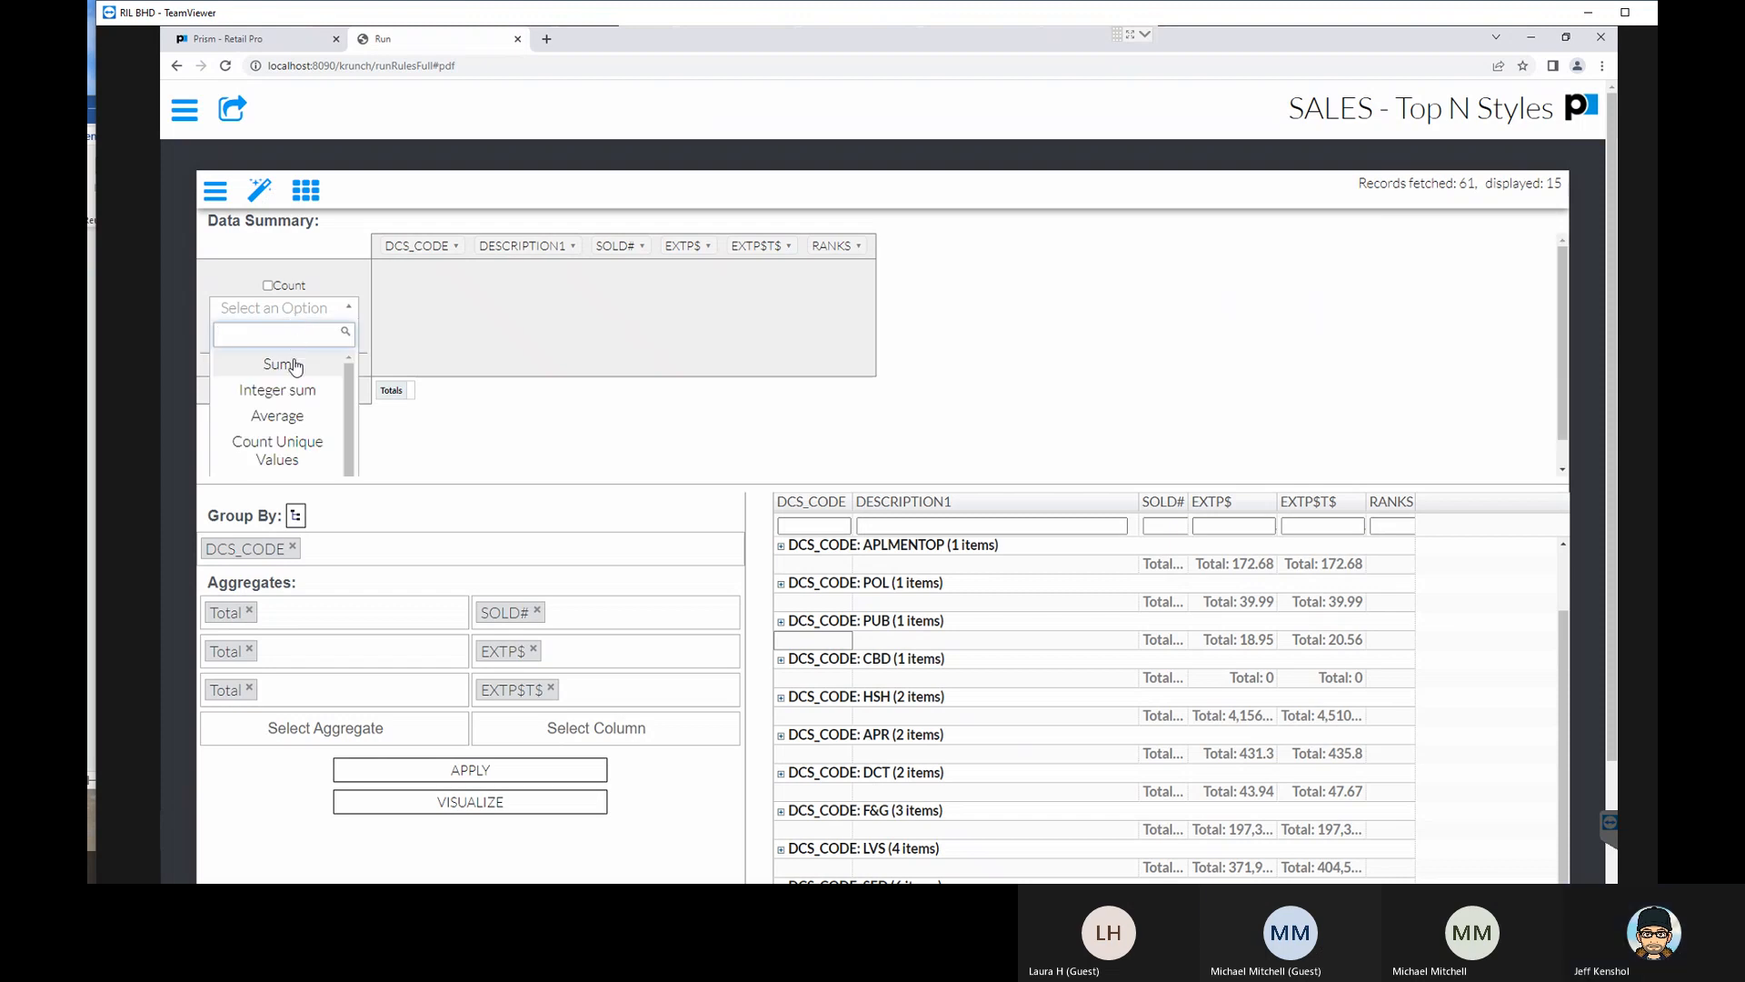
click(293, 365)
click(295, 342)
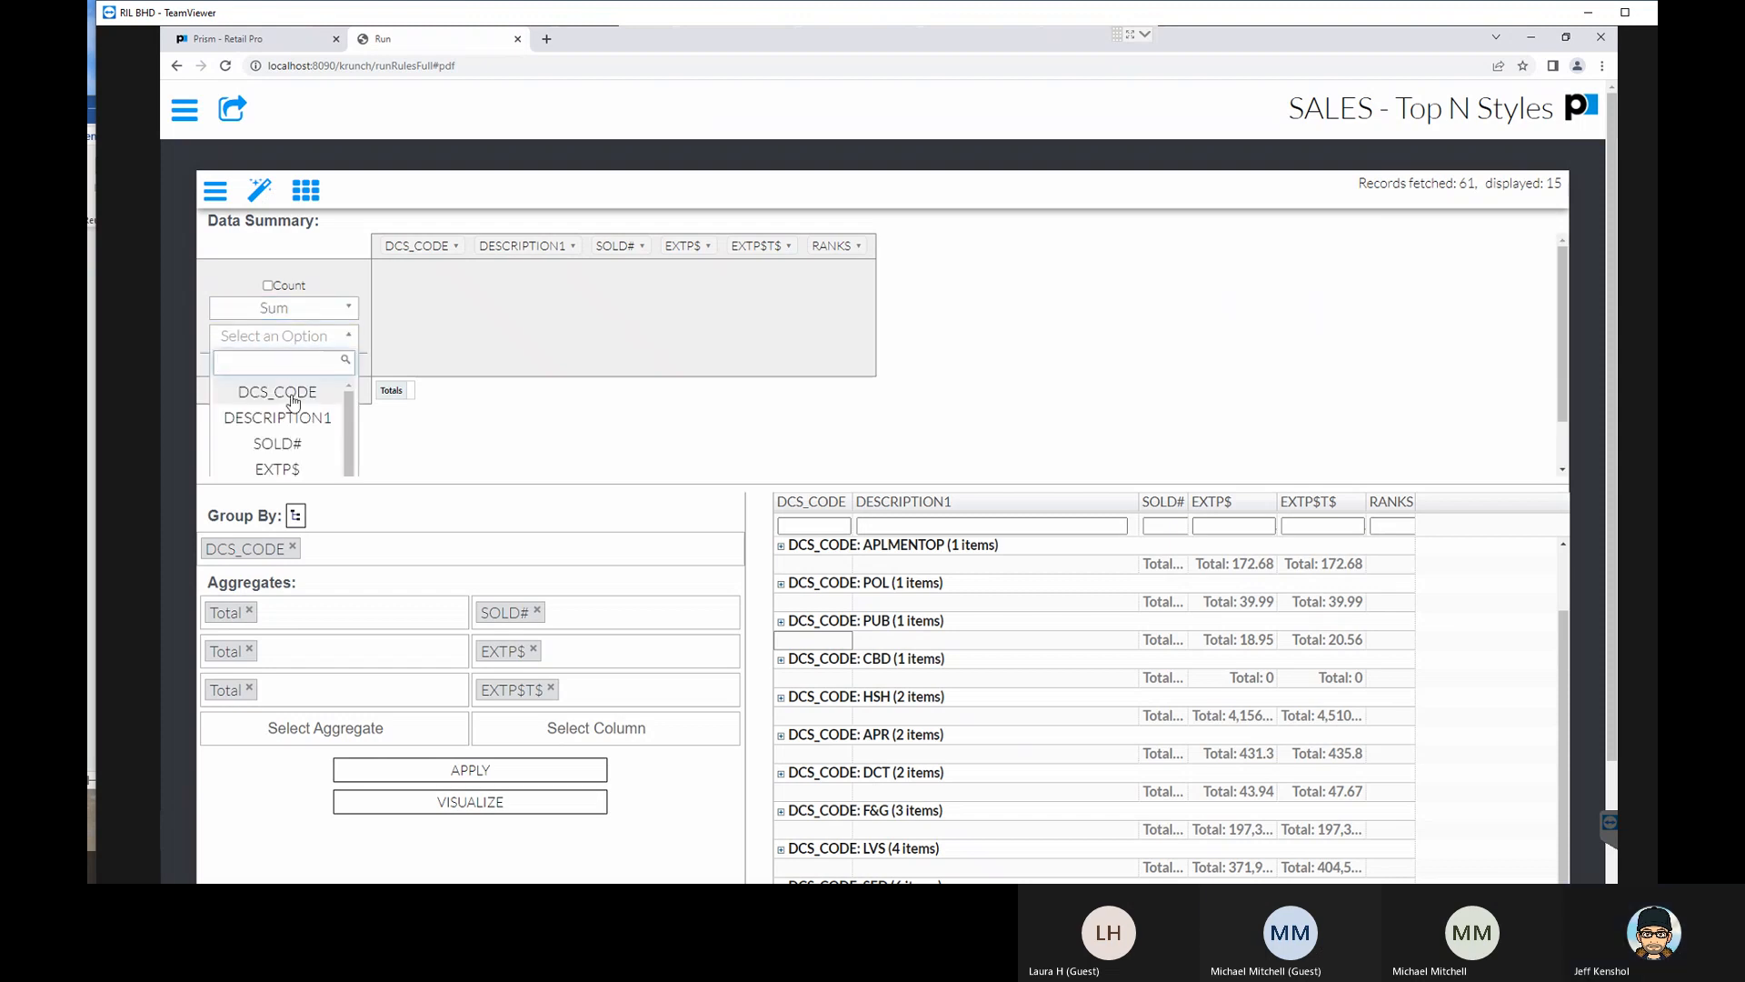
click(287, 394)
- Add two empty aggregate rows to the data summary, remove them again, and reselect DCS_CODE as the summed column
click(284, 366)
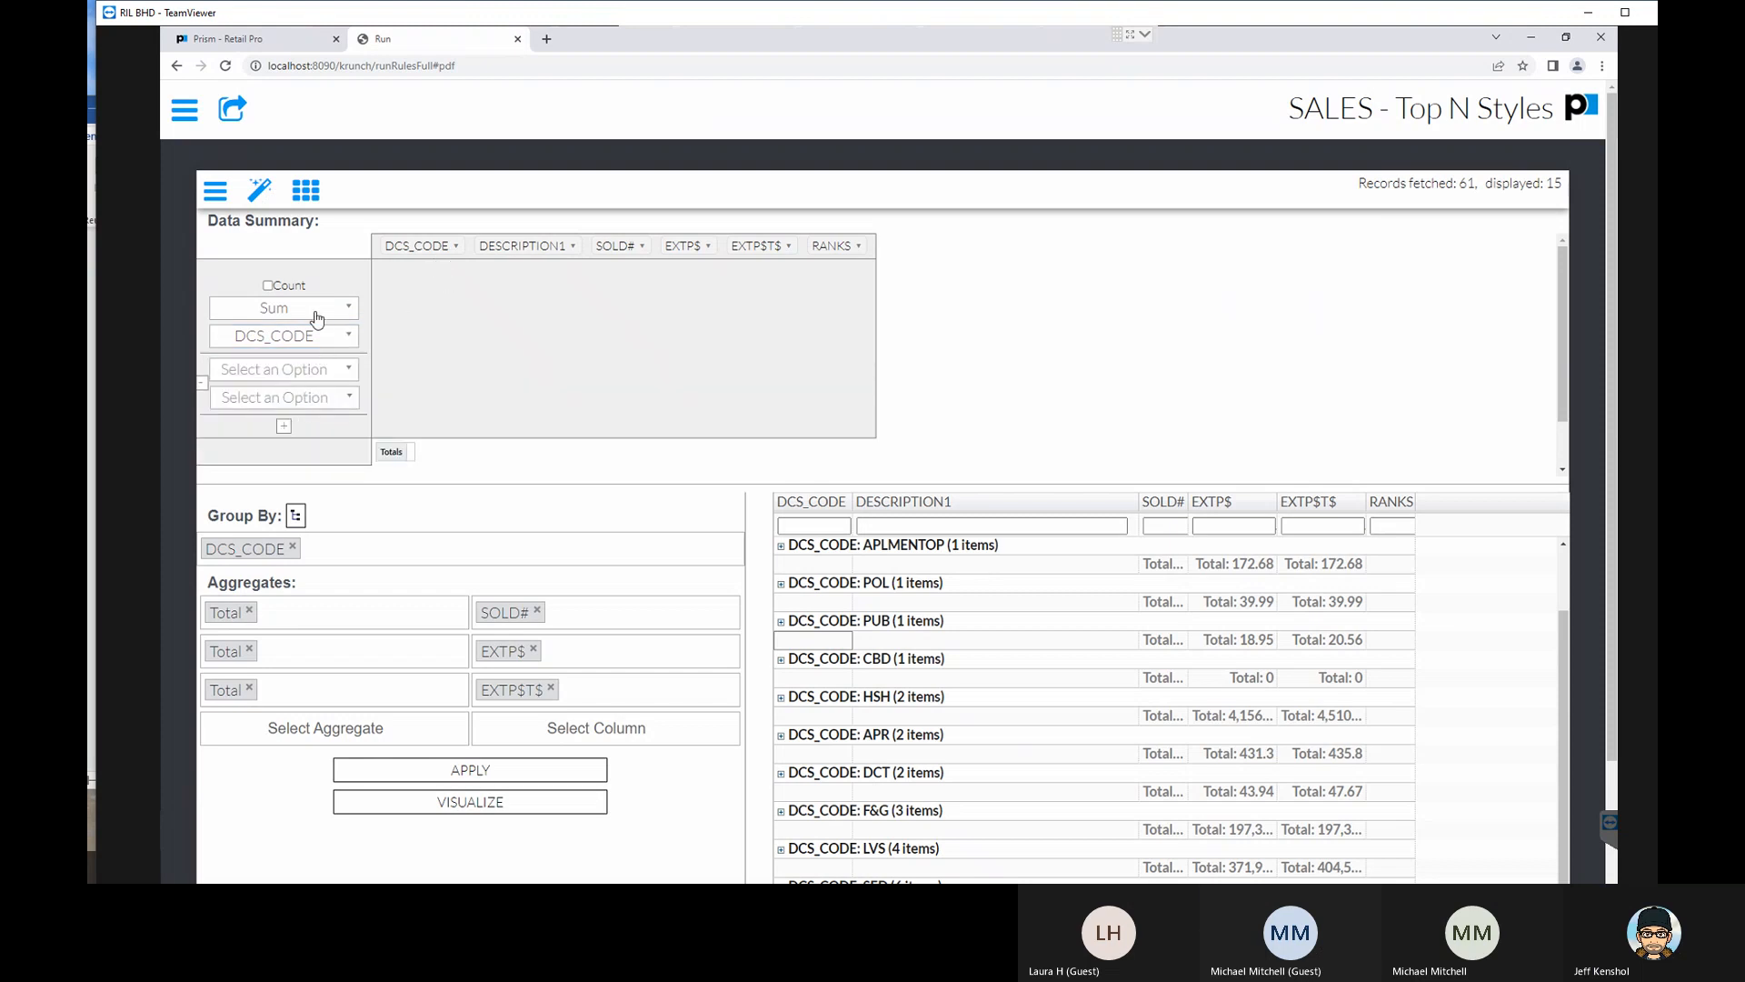
click(304, 341)
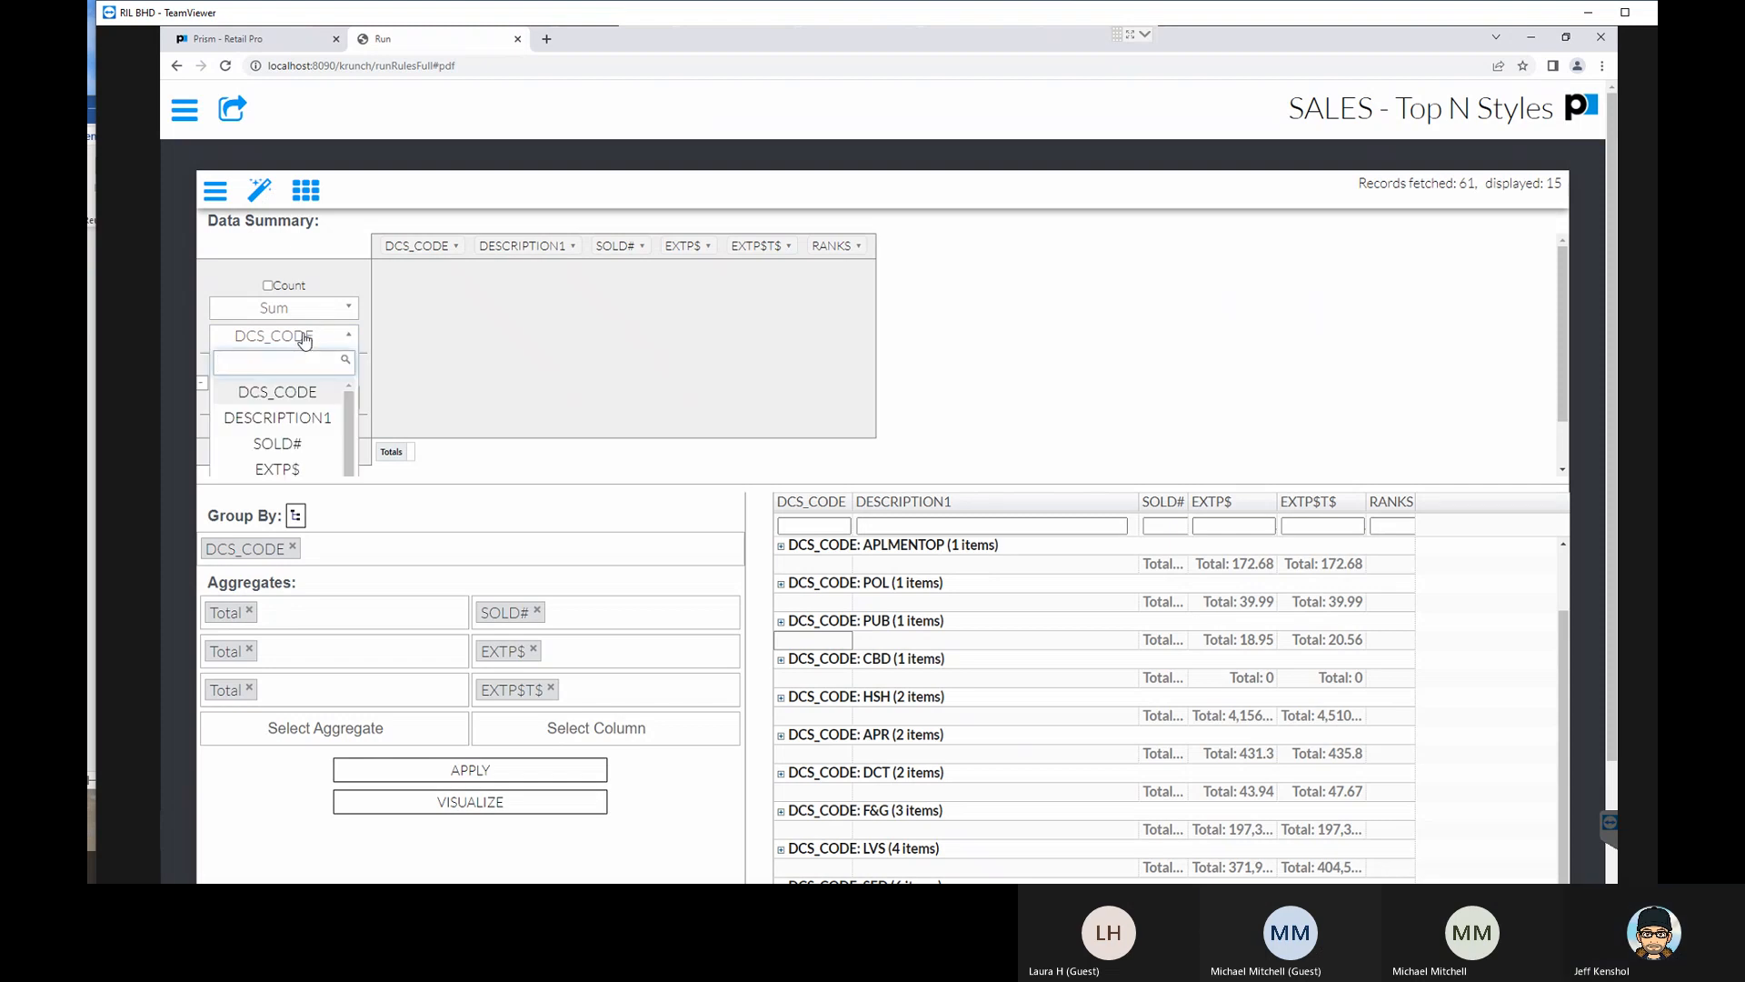
click(304, 341)
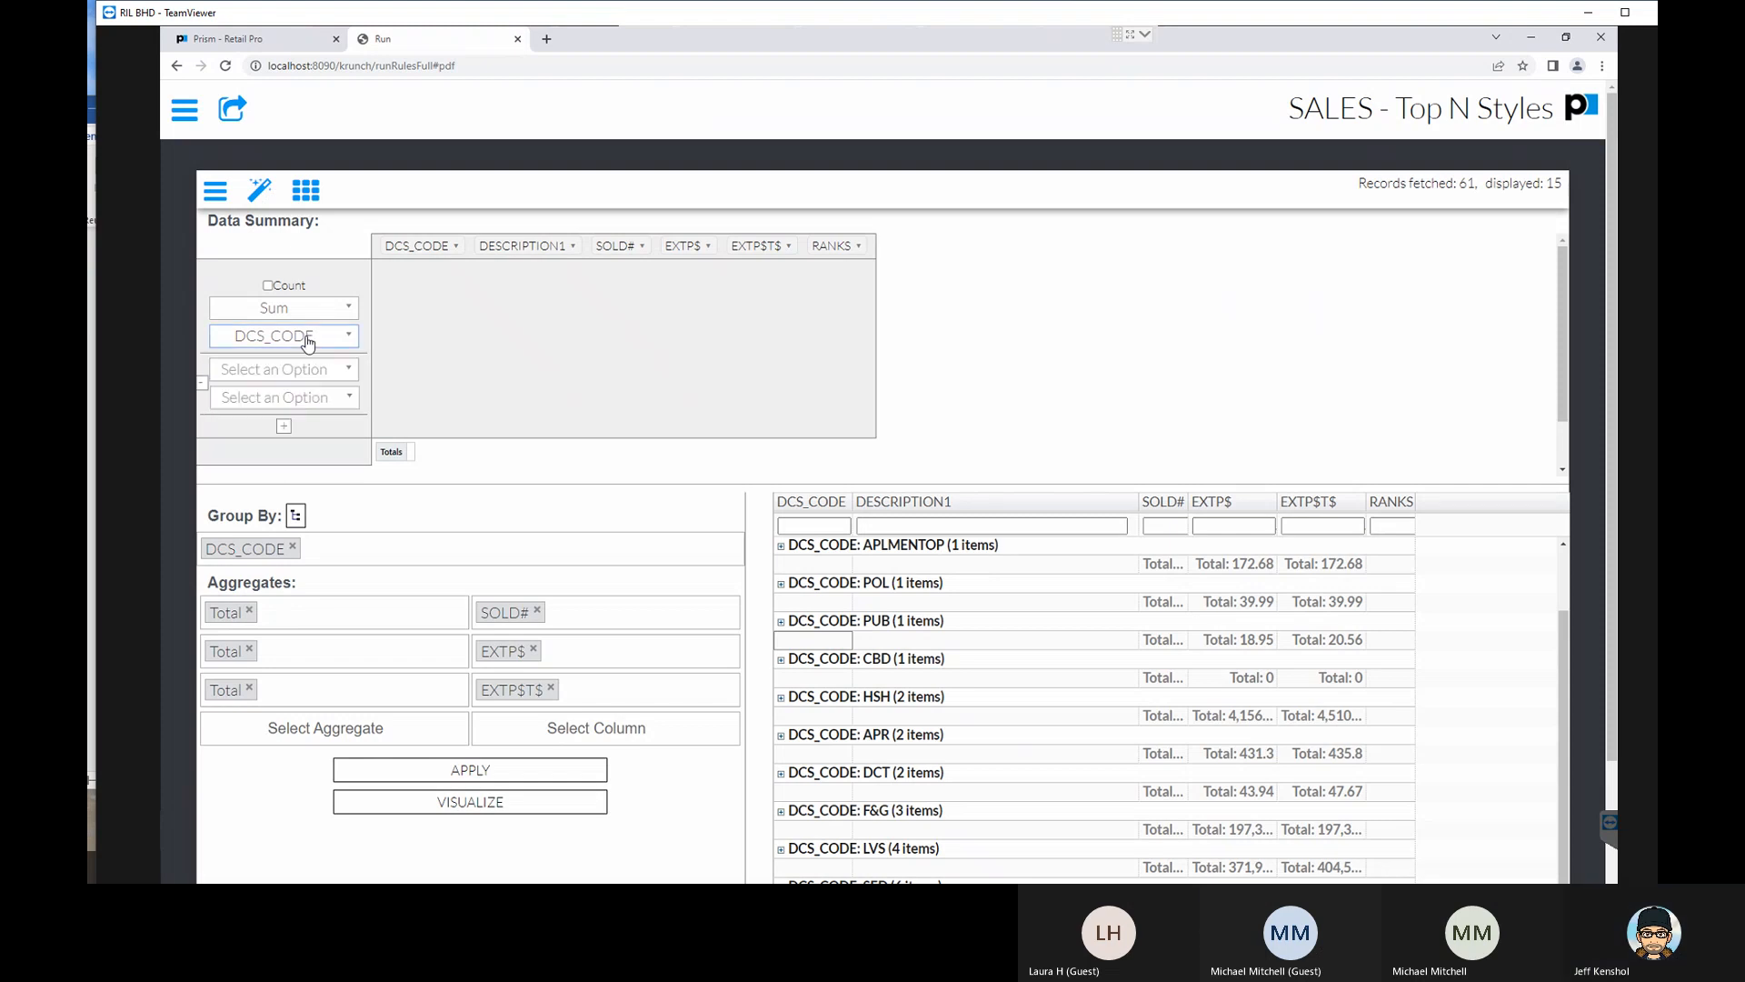
click(285, 426)
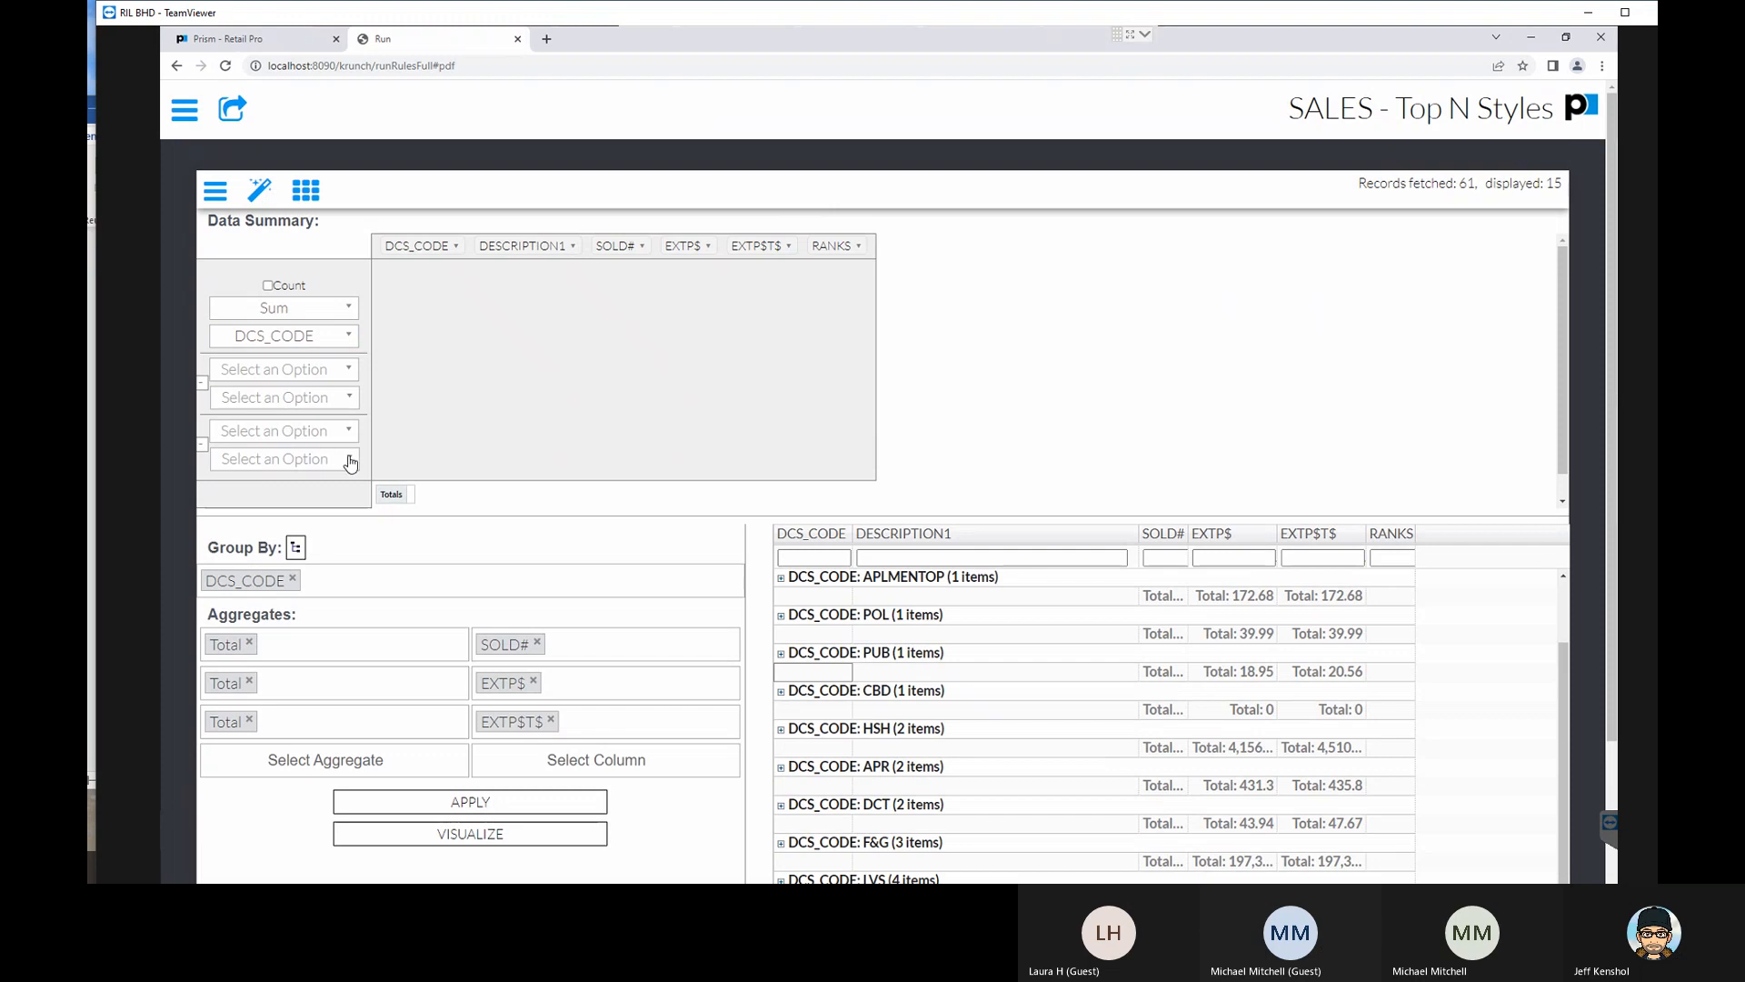
click(201, 444)
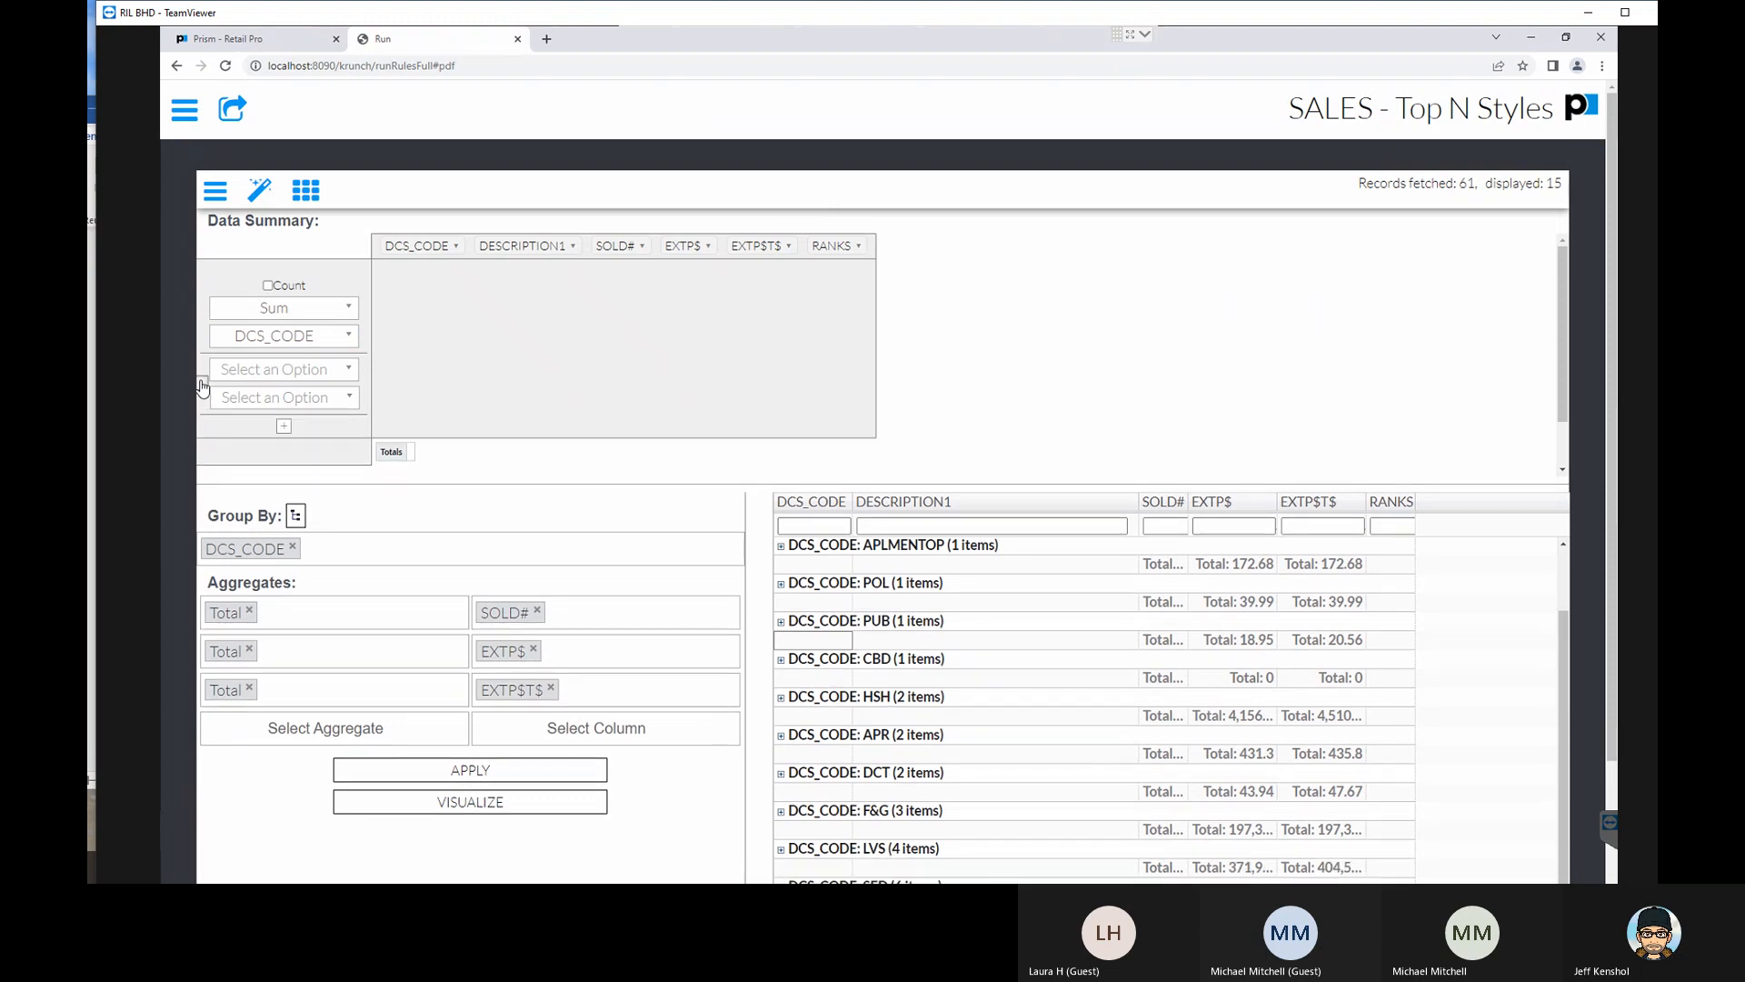
click(201, 383)
click(277, 338)
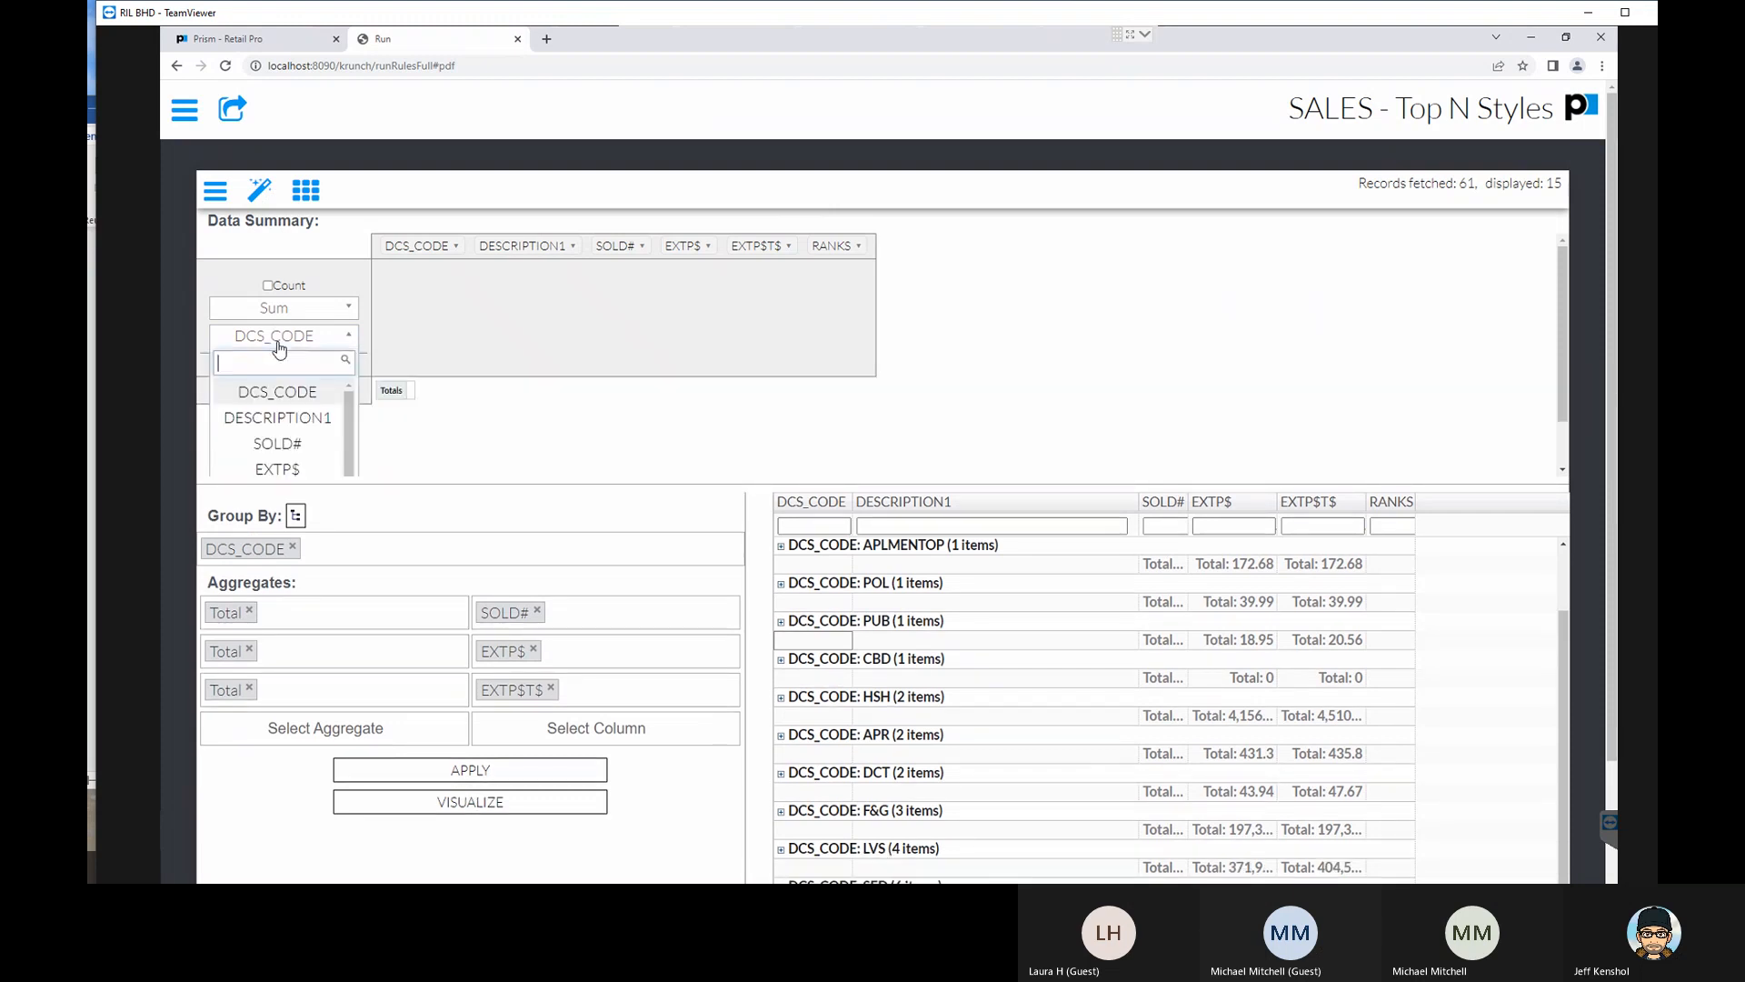
click(279, 393)
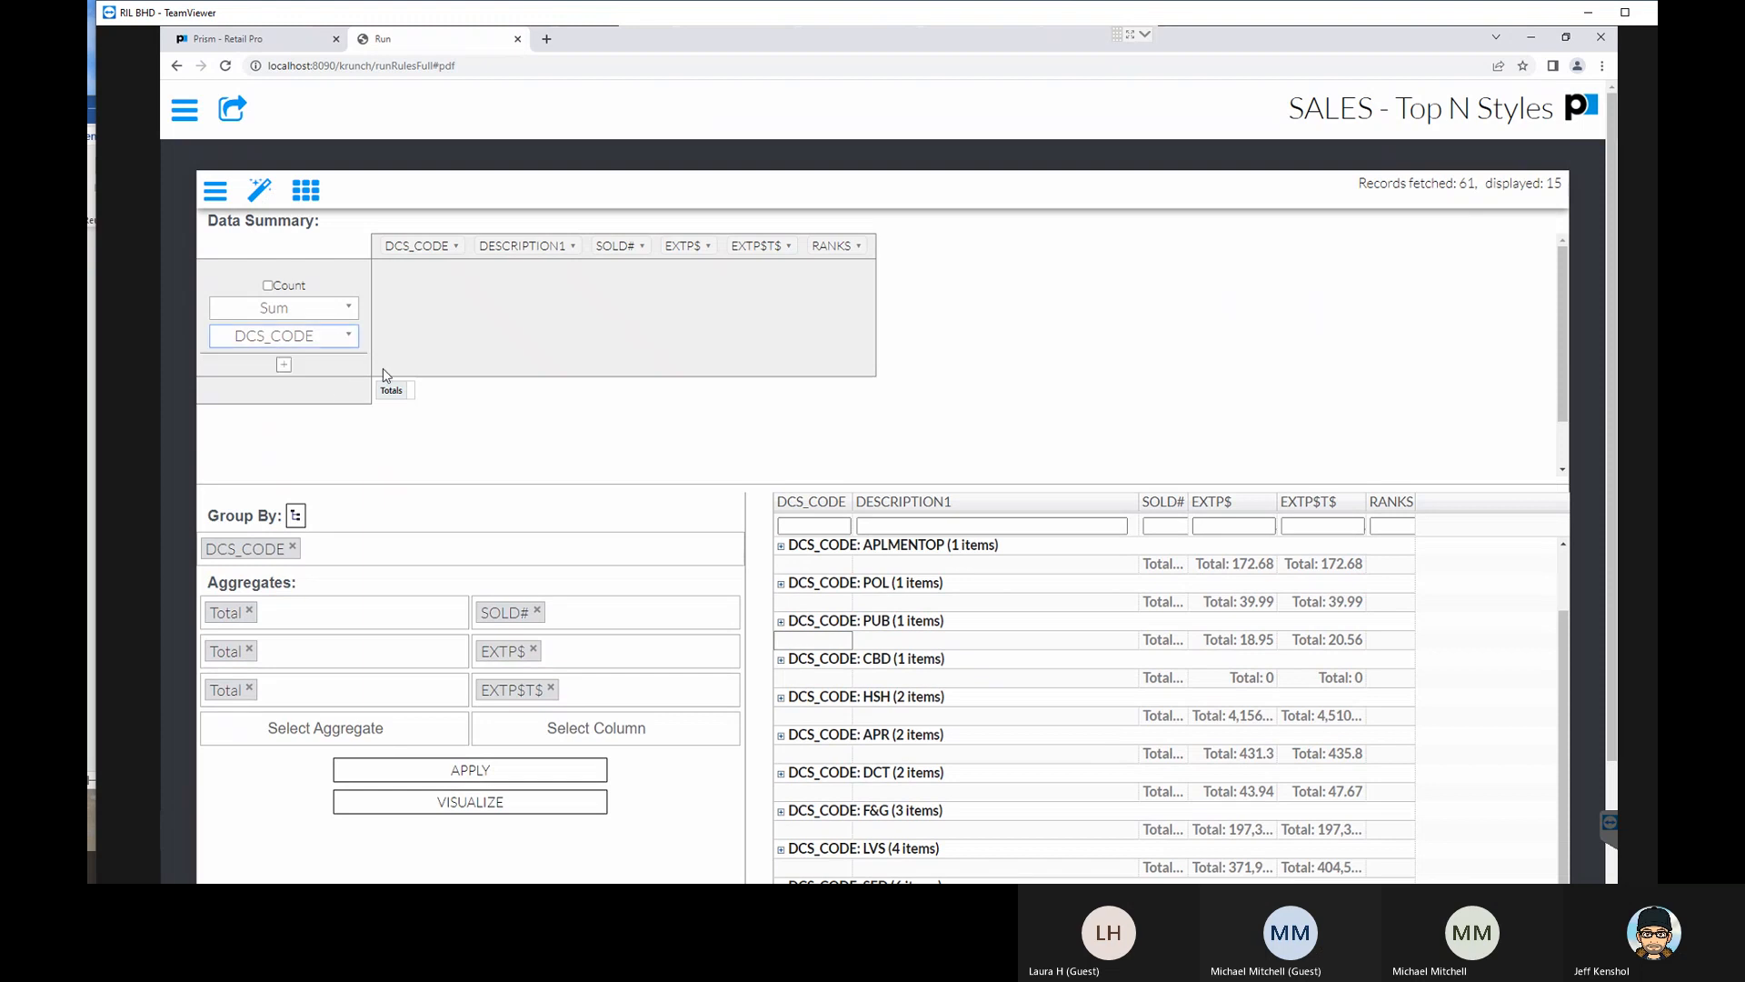
- Keep Sum as the data summary's aggregate and change its summed column to DESCRIPTION1
click(320, 314)
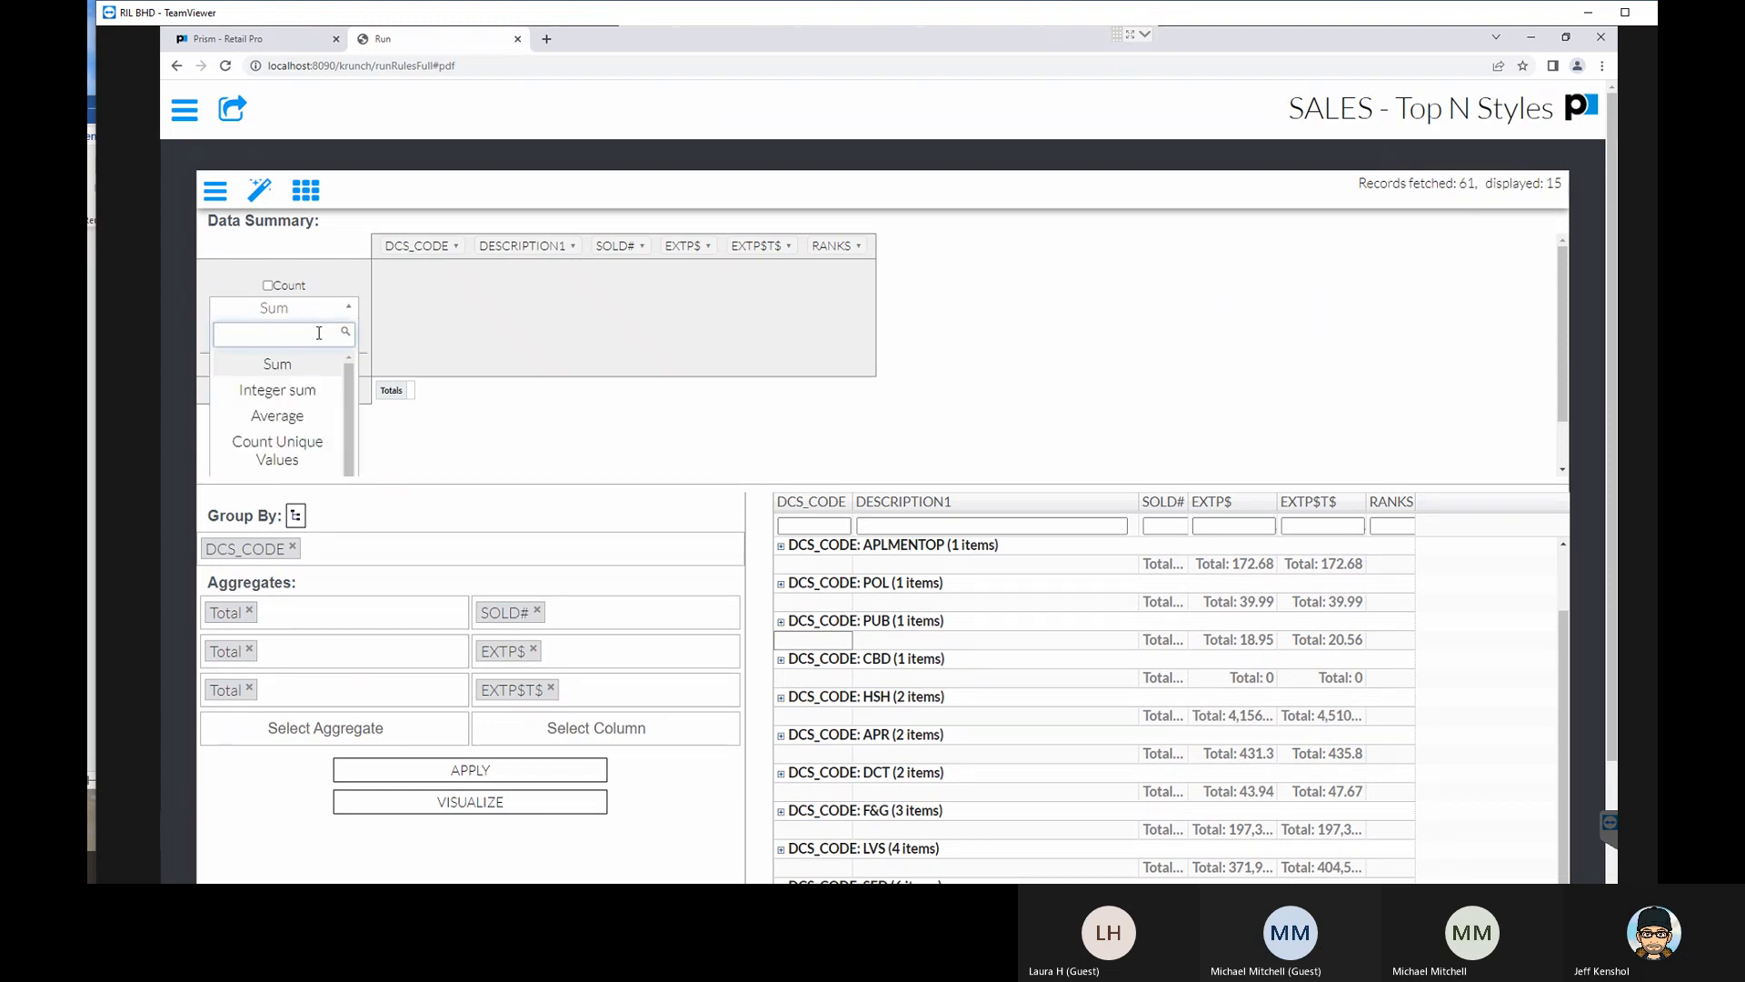
click(281, 311)
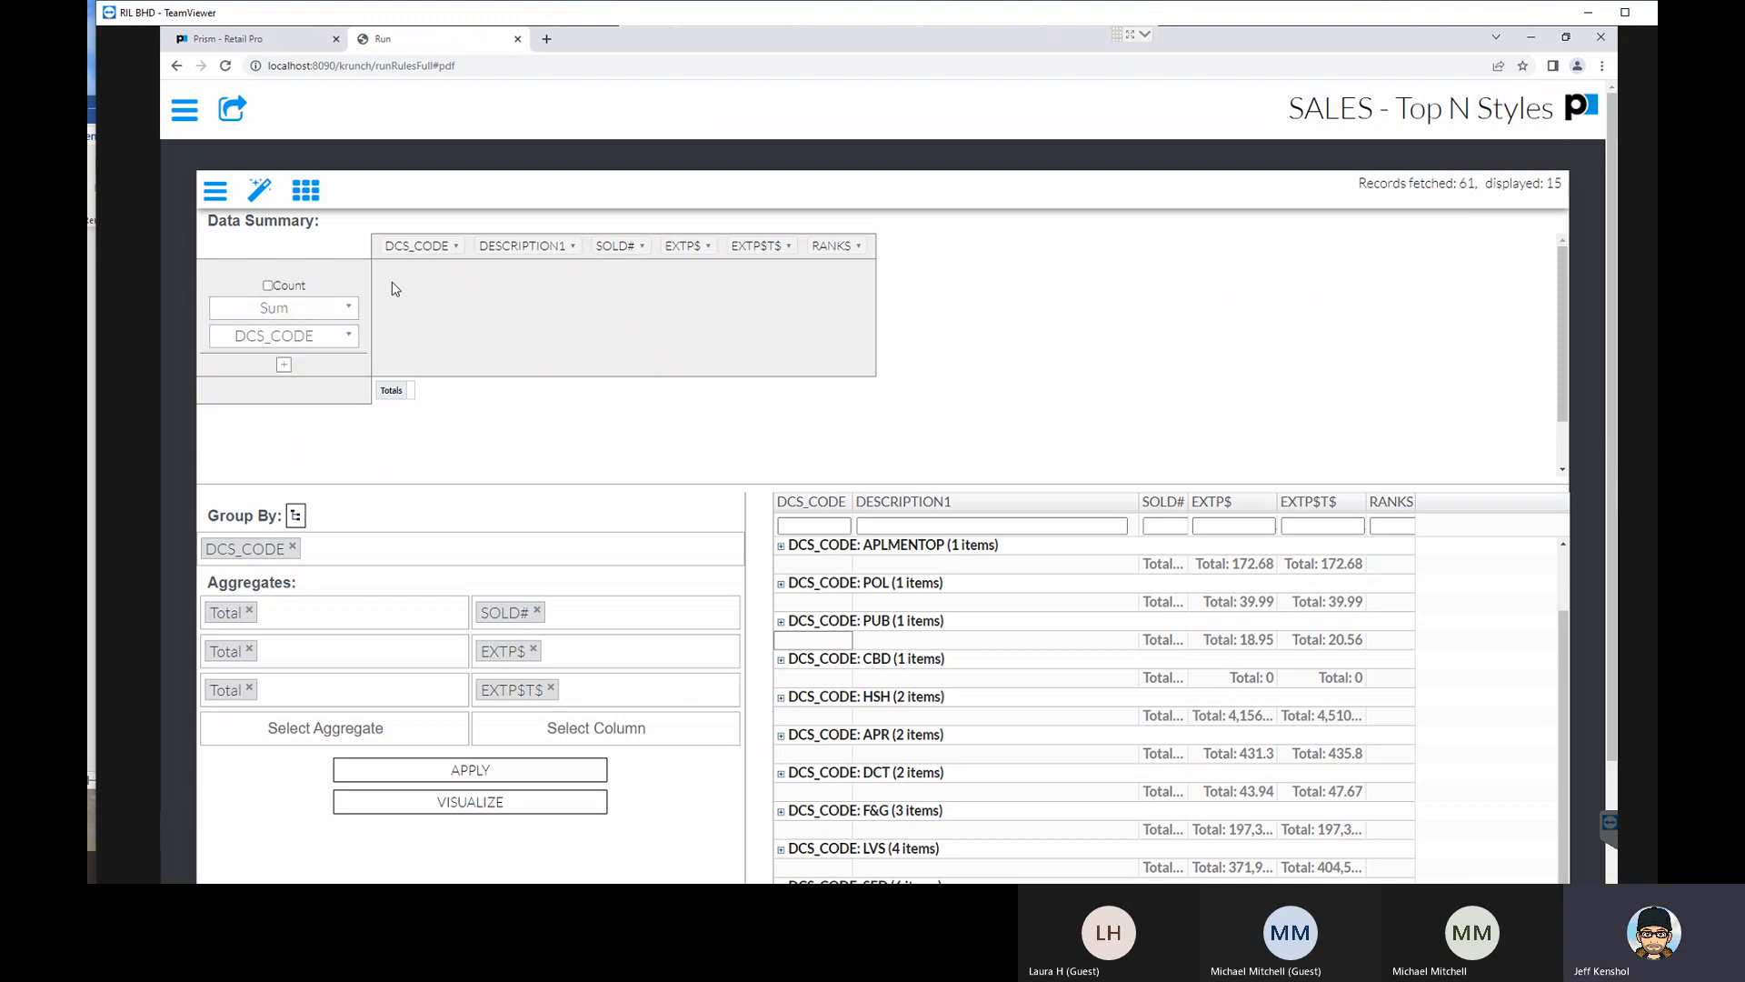
click(310, 337)
click(307, 416)
- Return to the reports list, expand the SALES: Item Summary entry, and run that report
click(185, 109)
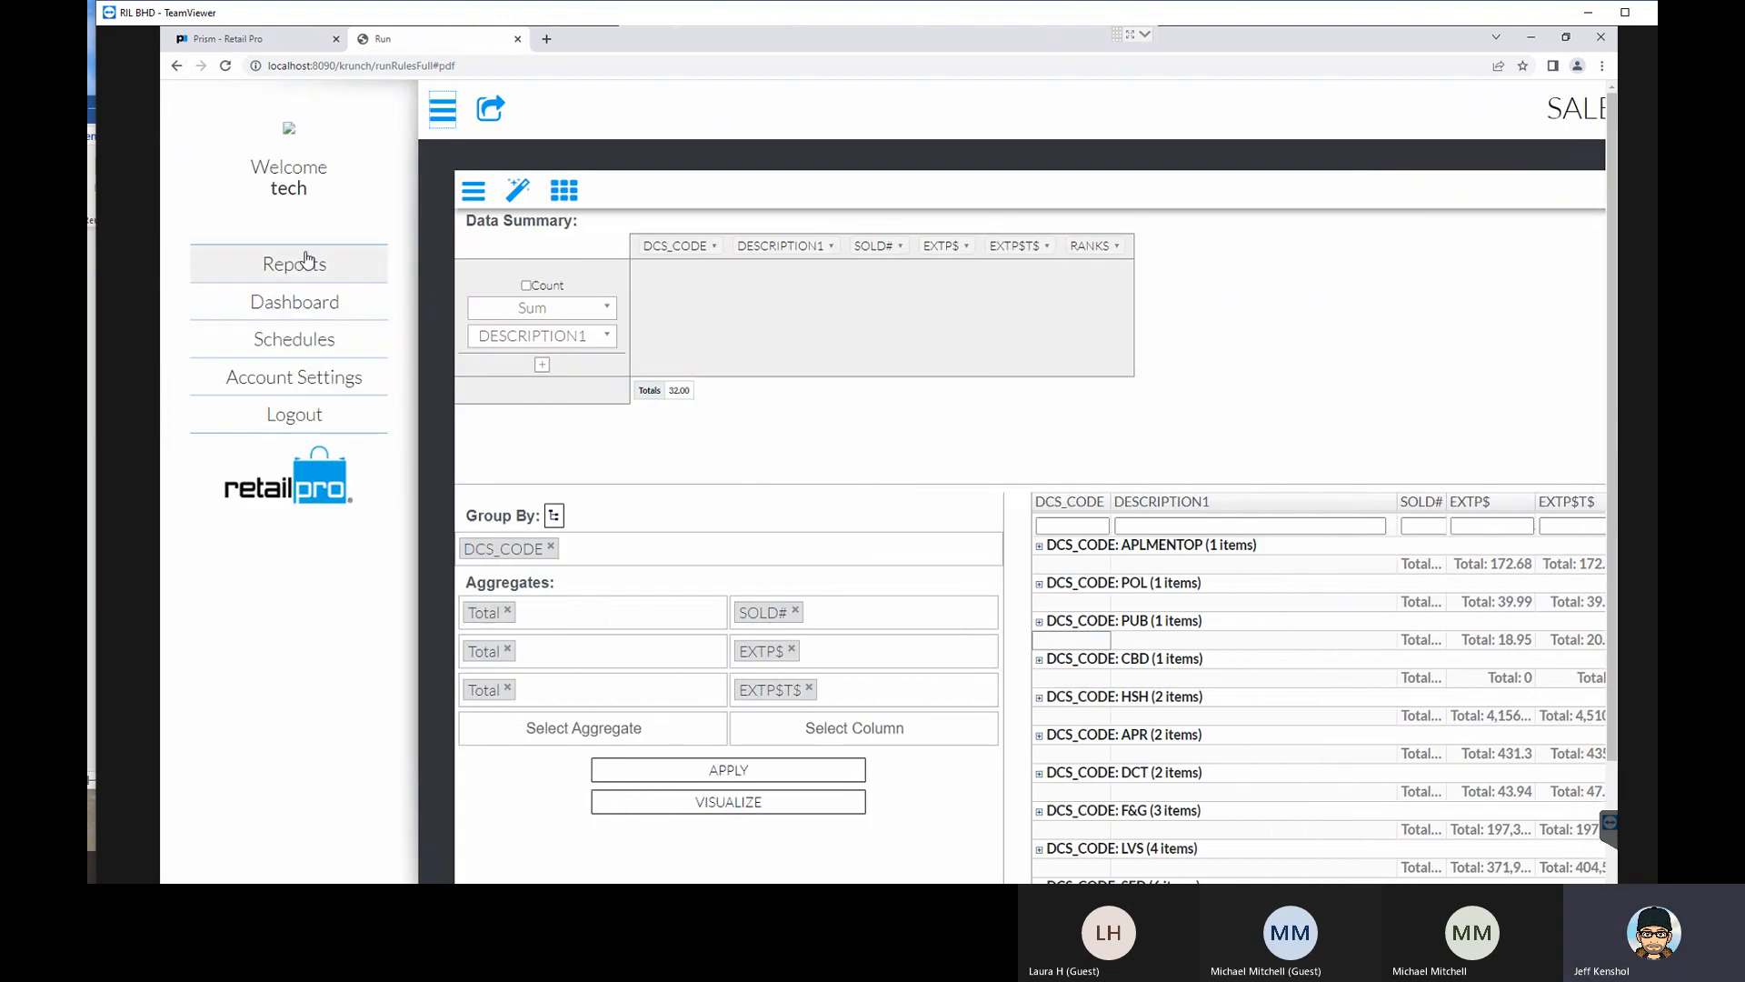
click(317, 265)
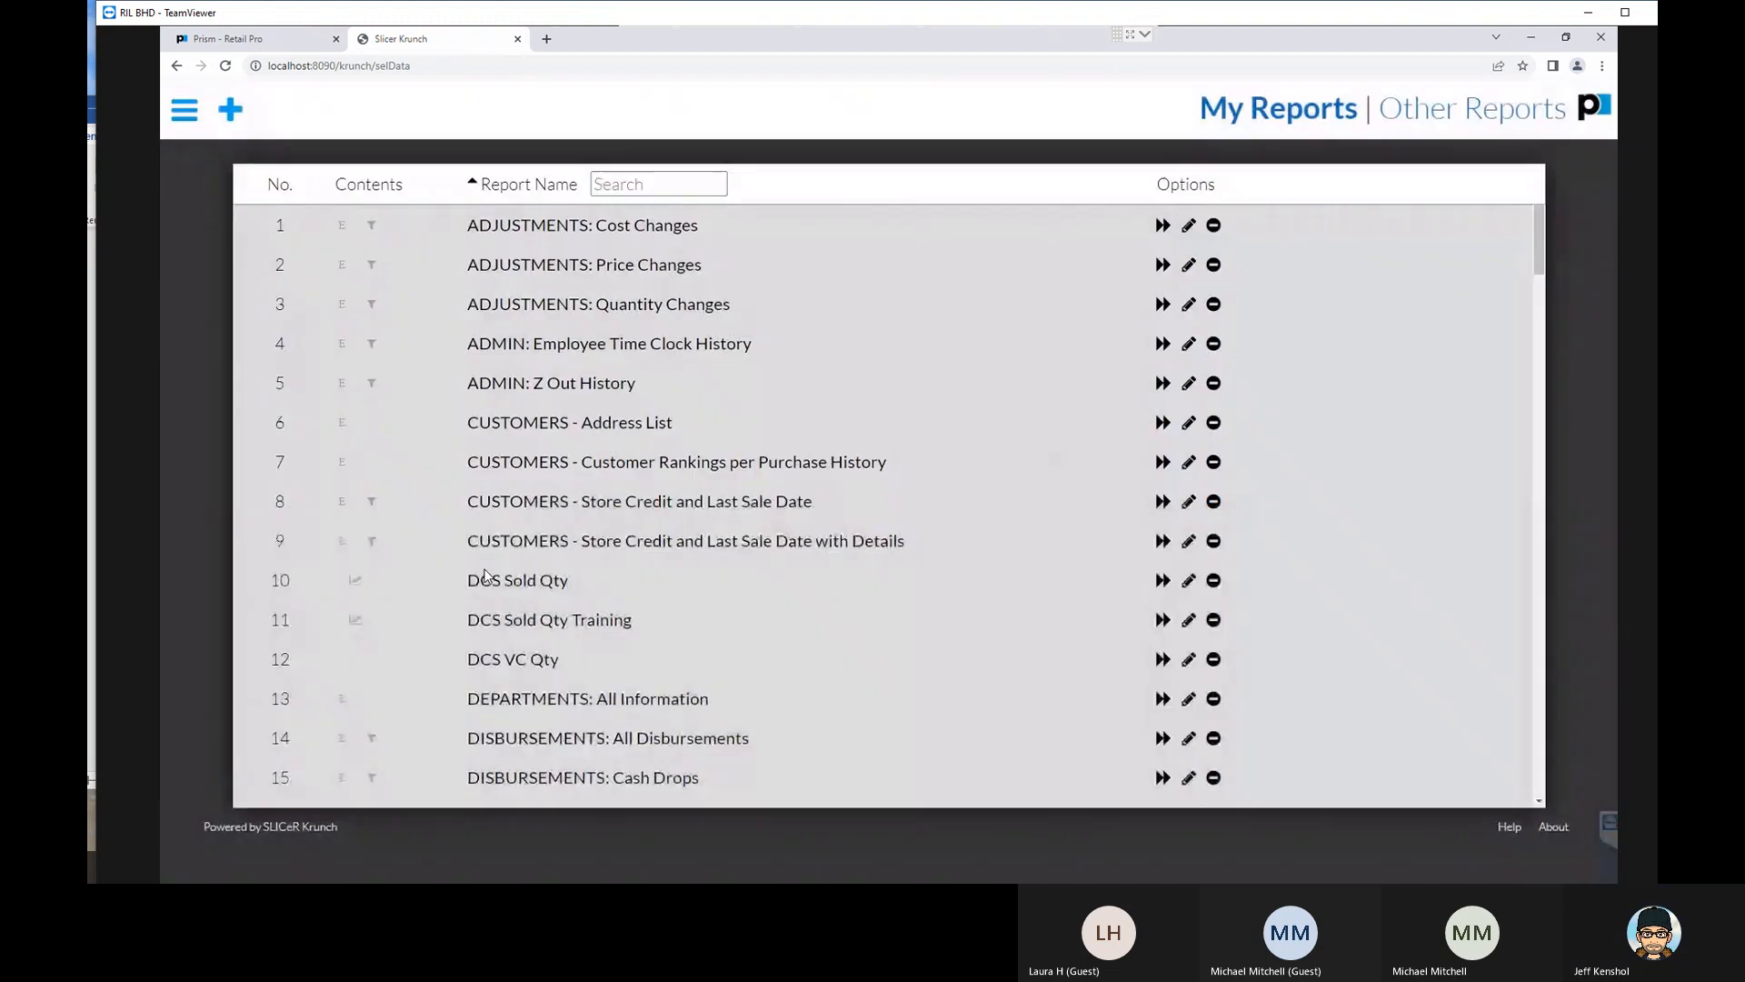
scroll(504, 595, down, 20)
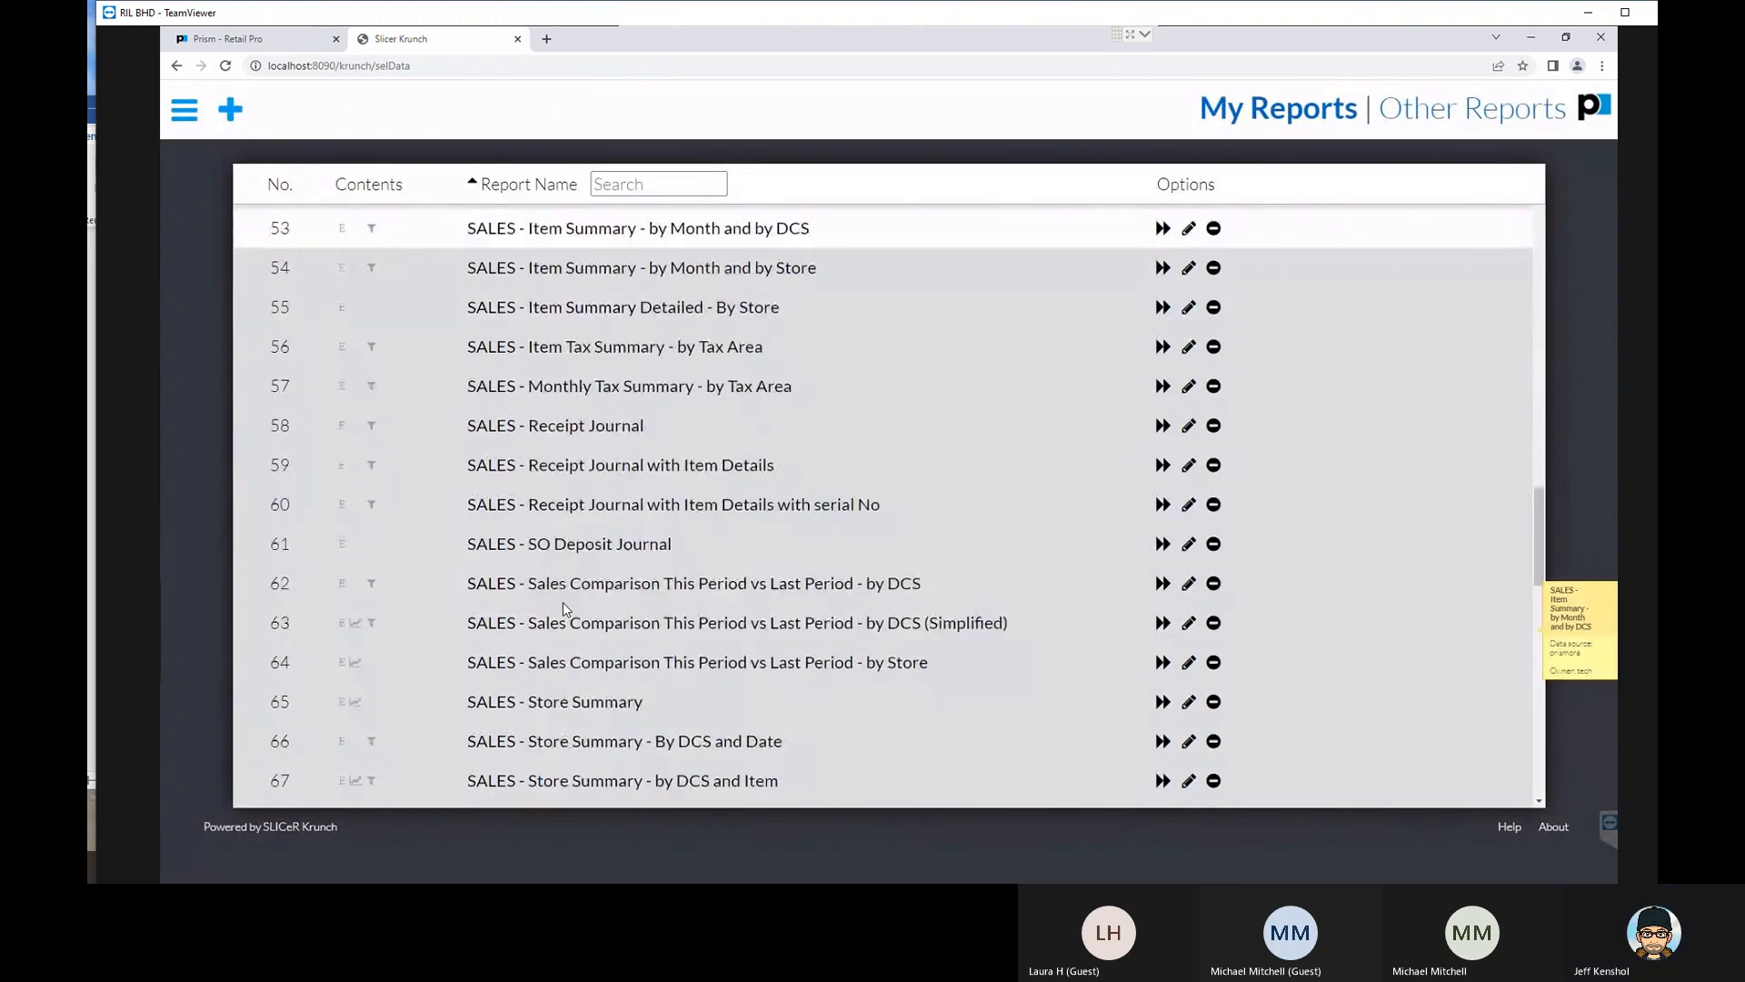
scroll(564, 609, down, 4)
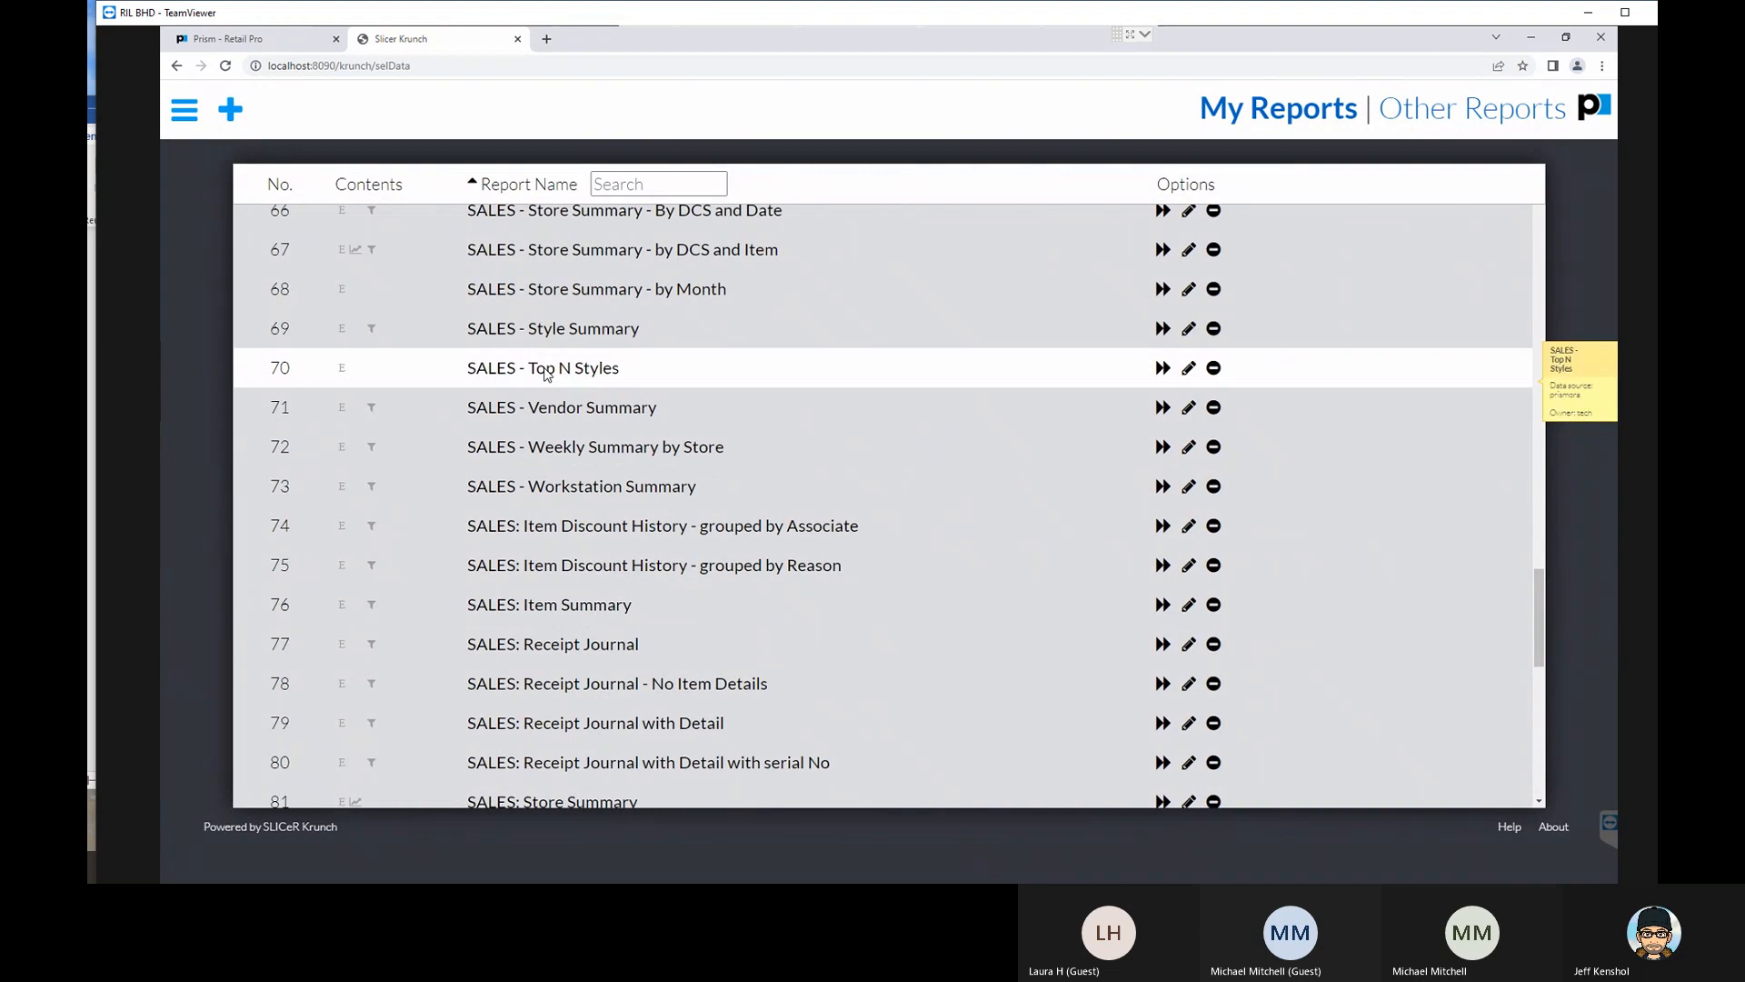
click(554, 612)
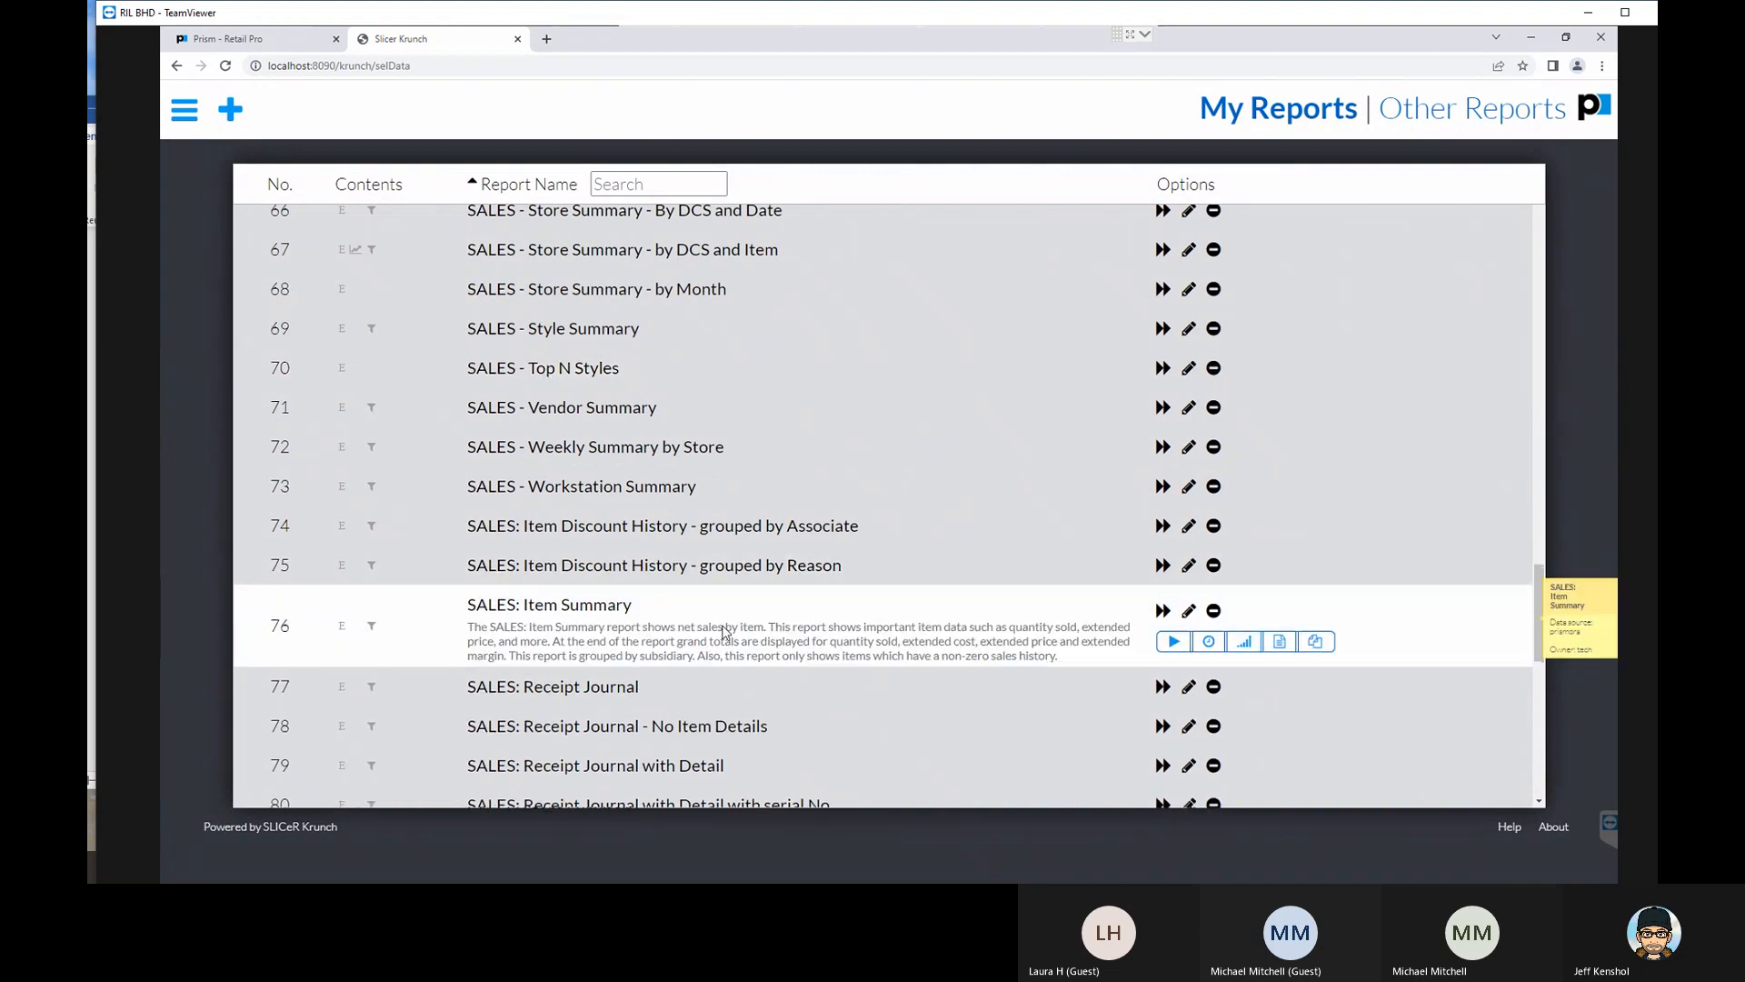
click(1163, 611)
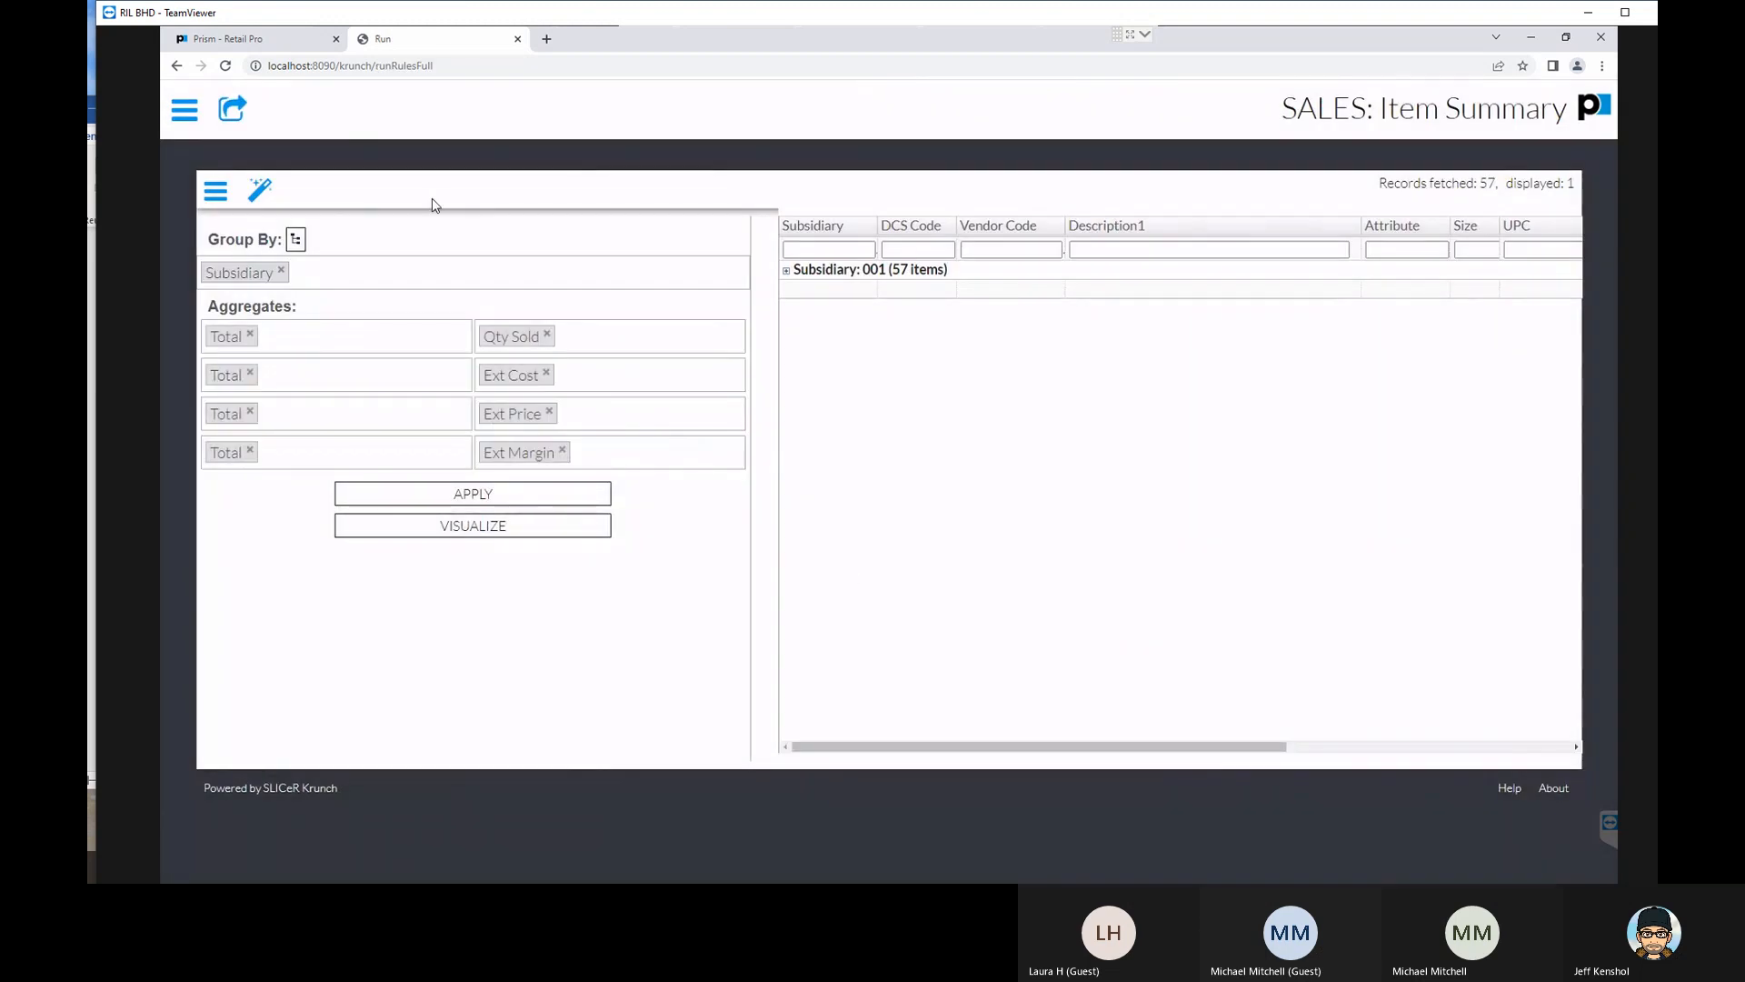
- Show the Data Summary area for the Item Summary report and choose DCS Code as its aggregate column
click(267, 196)
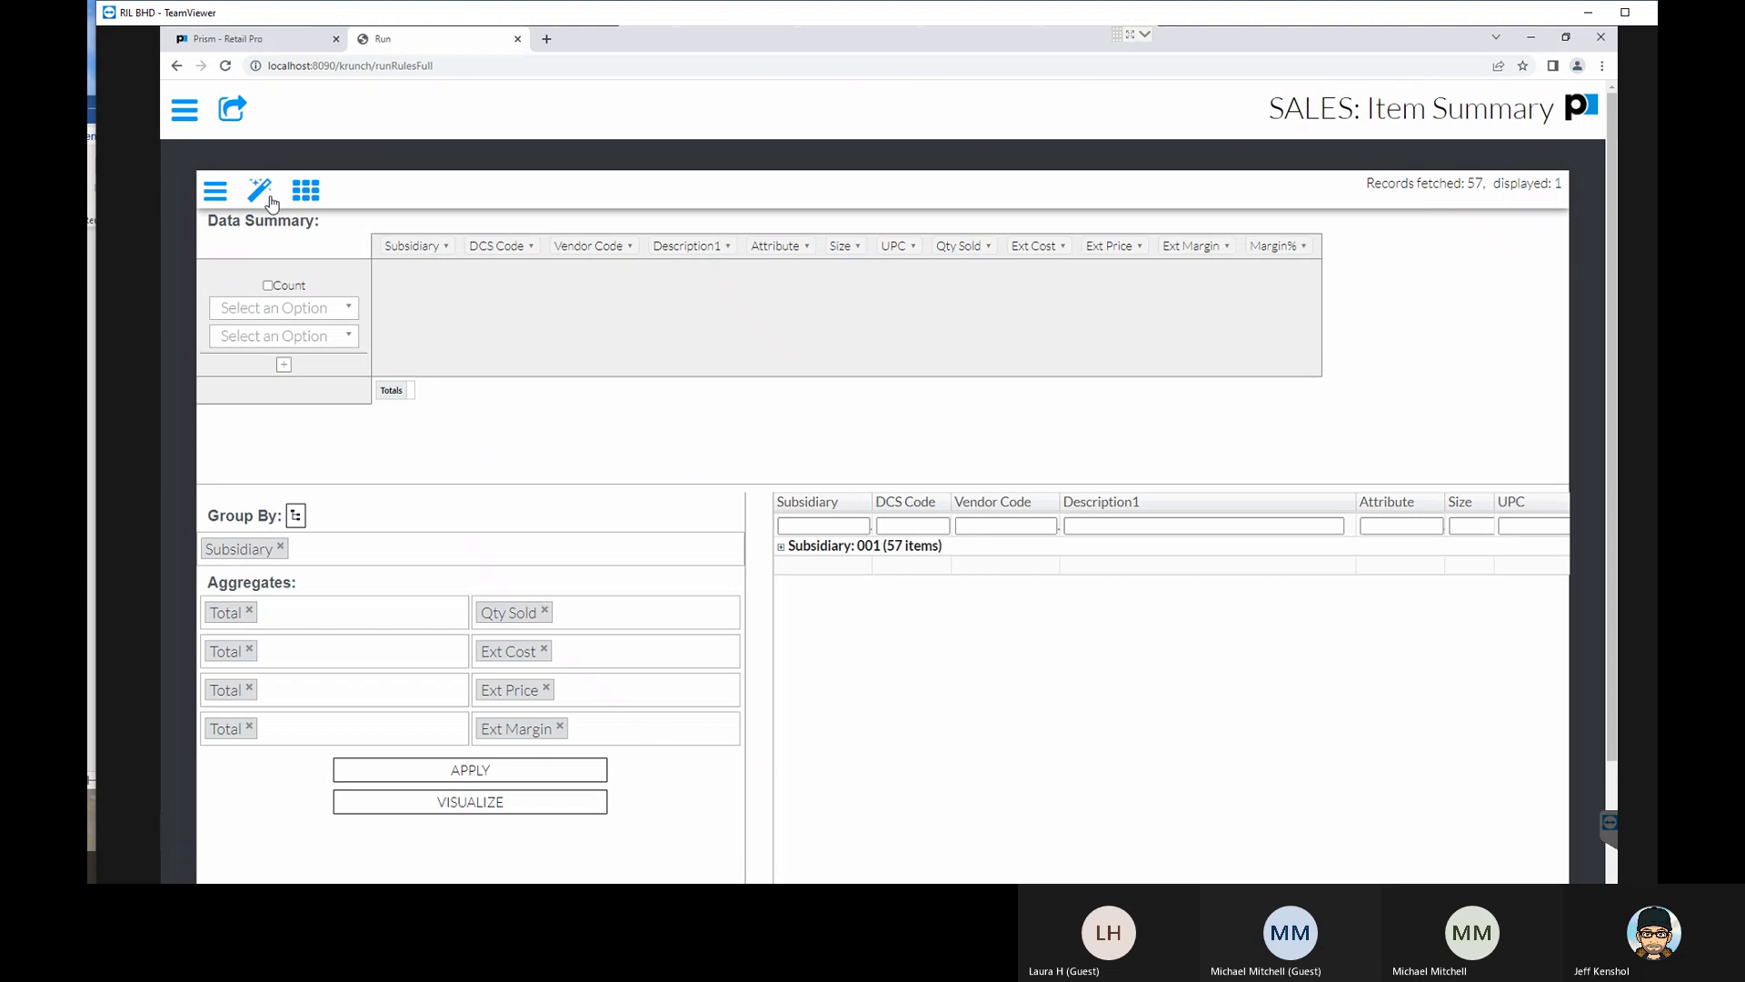
click(347, 310)
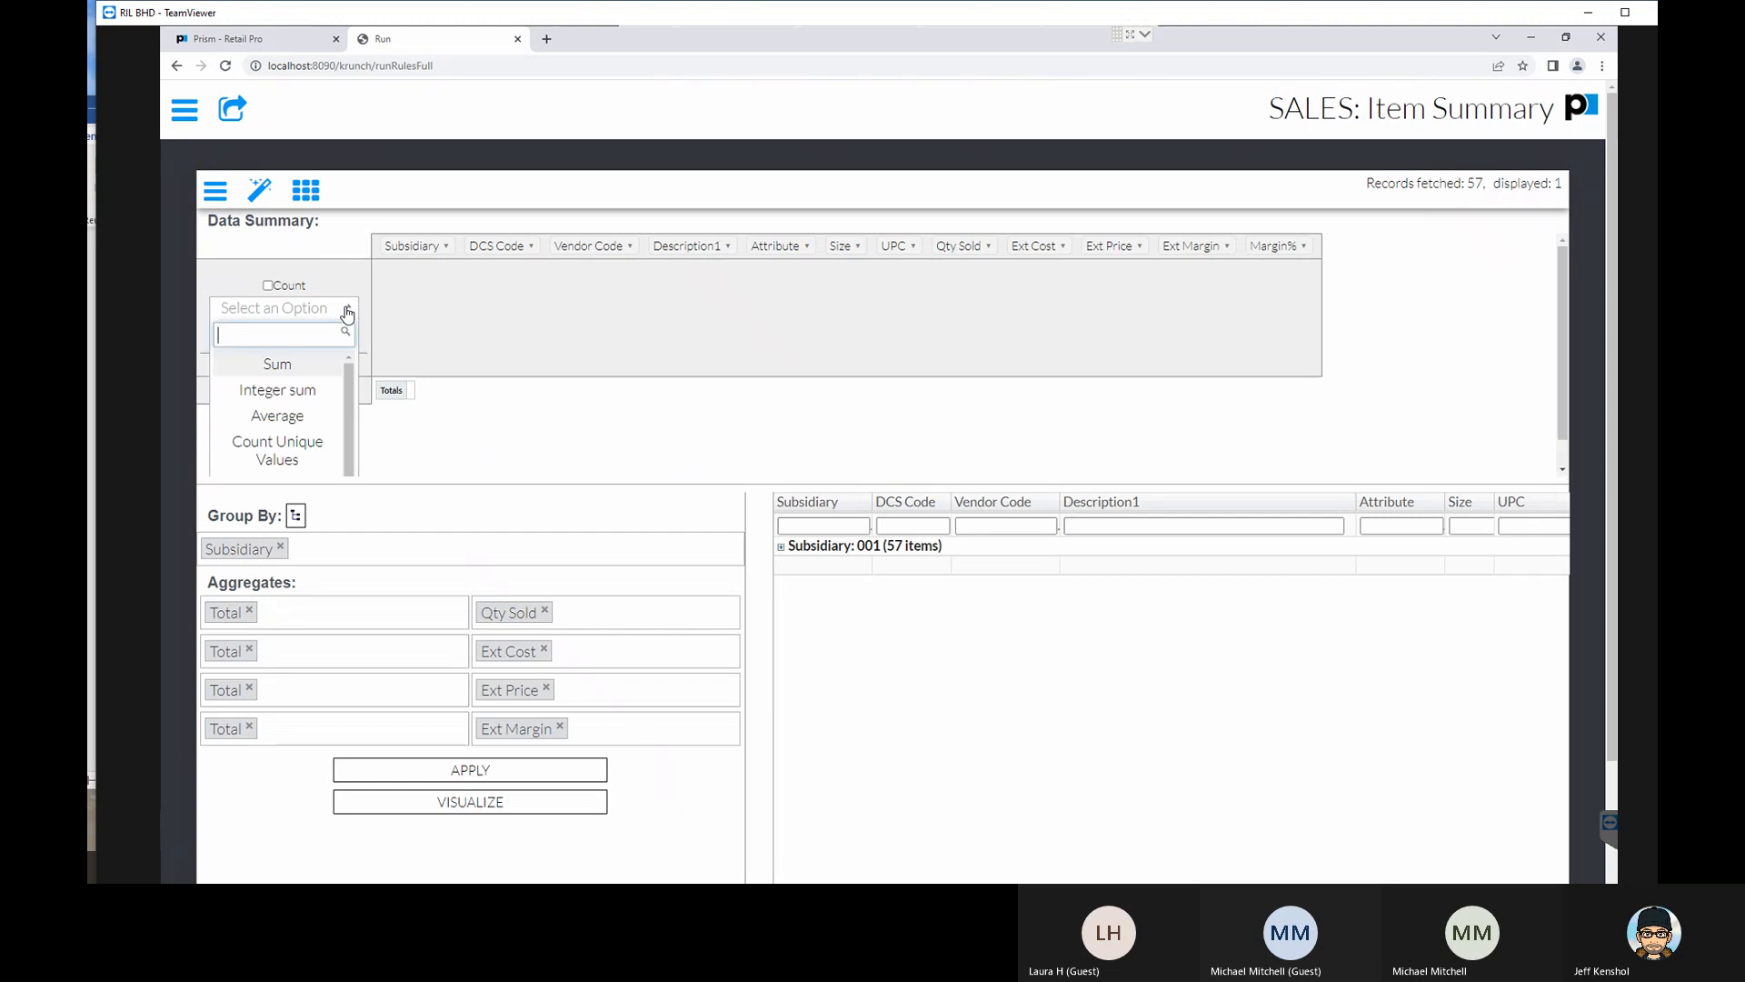
click(347, 309)
click(325, 344)
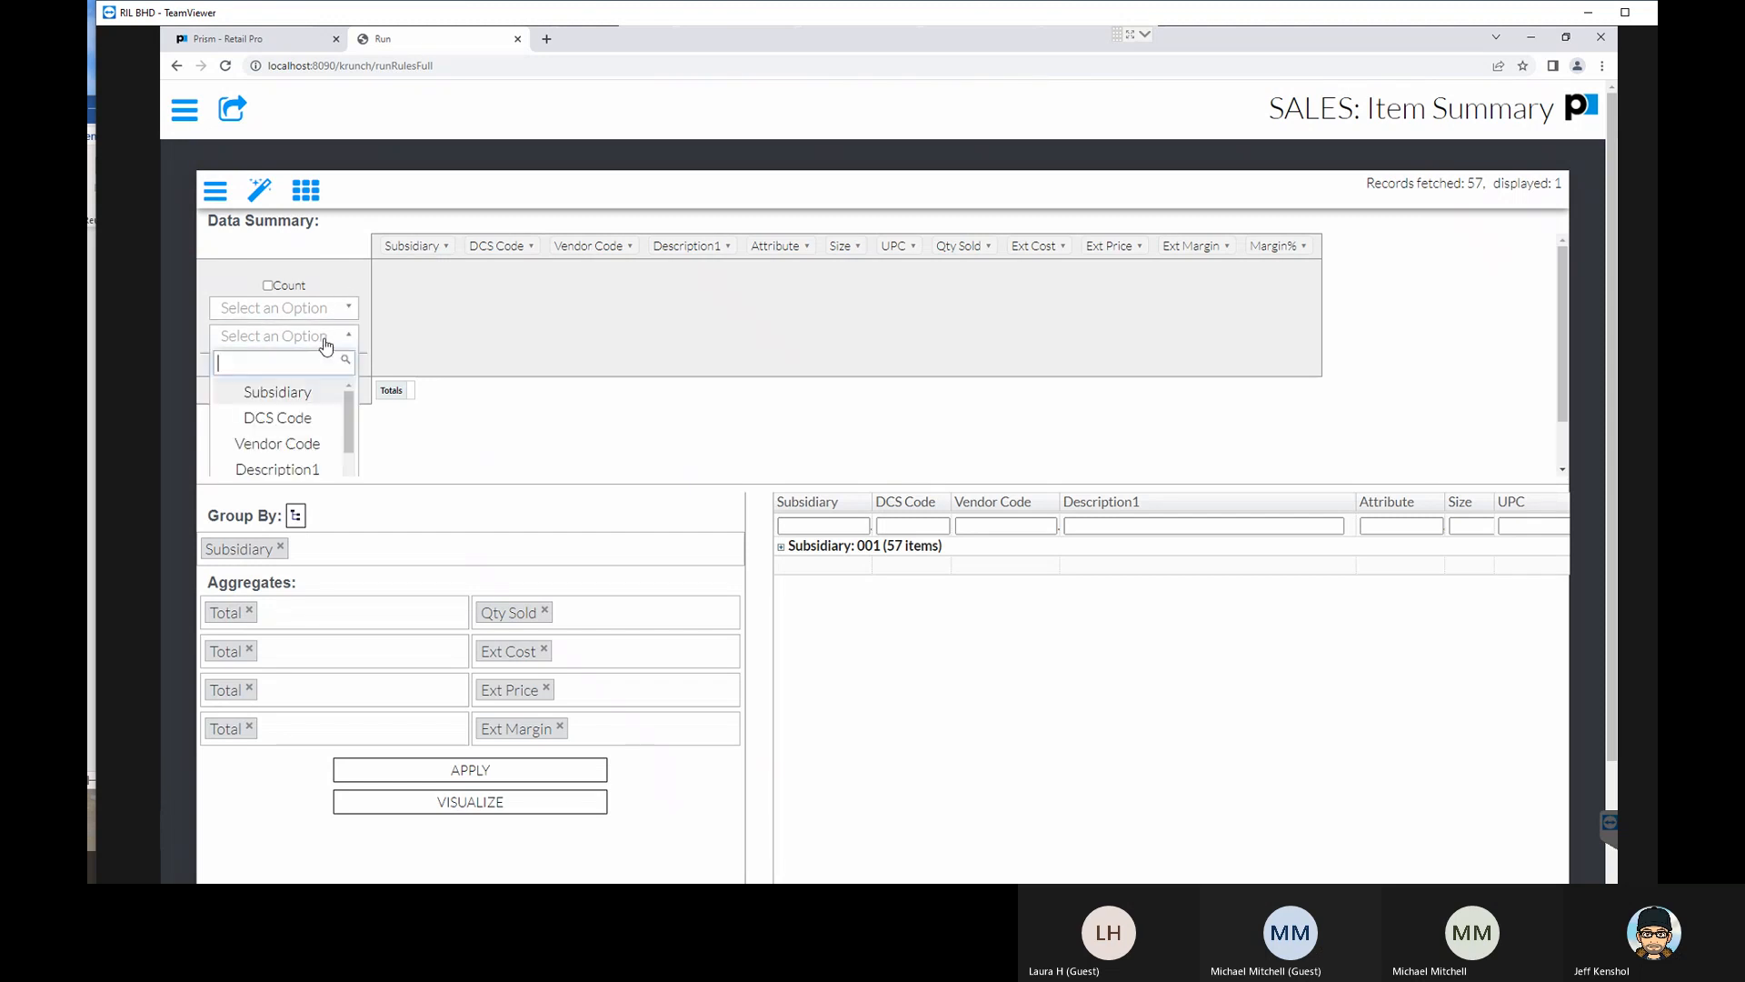
click(311, 420)
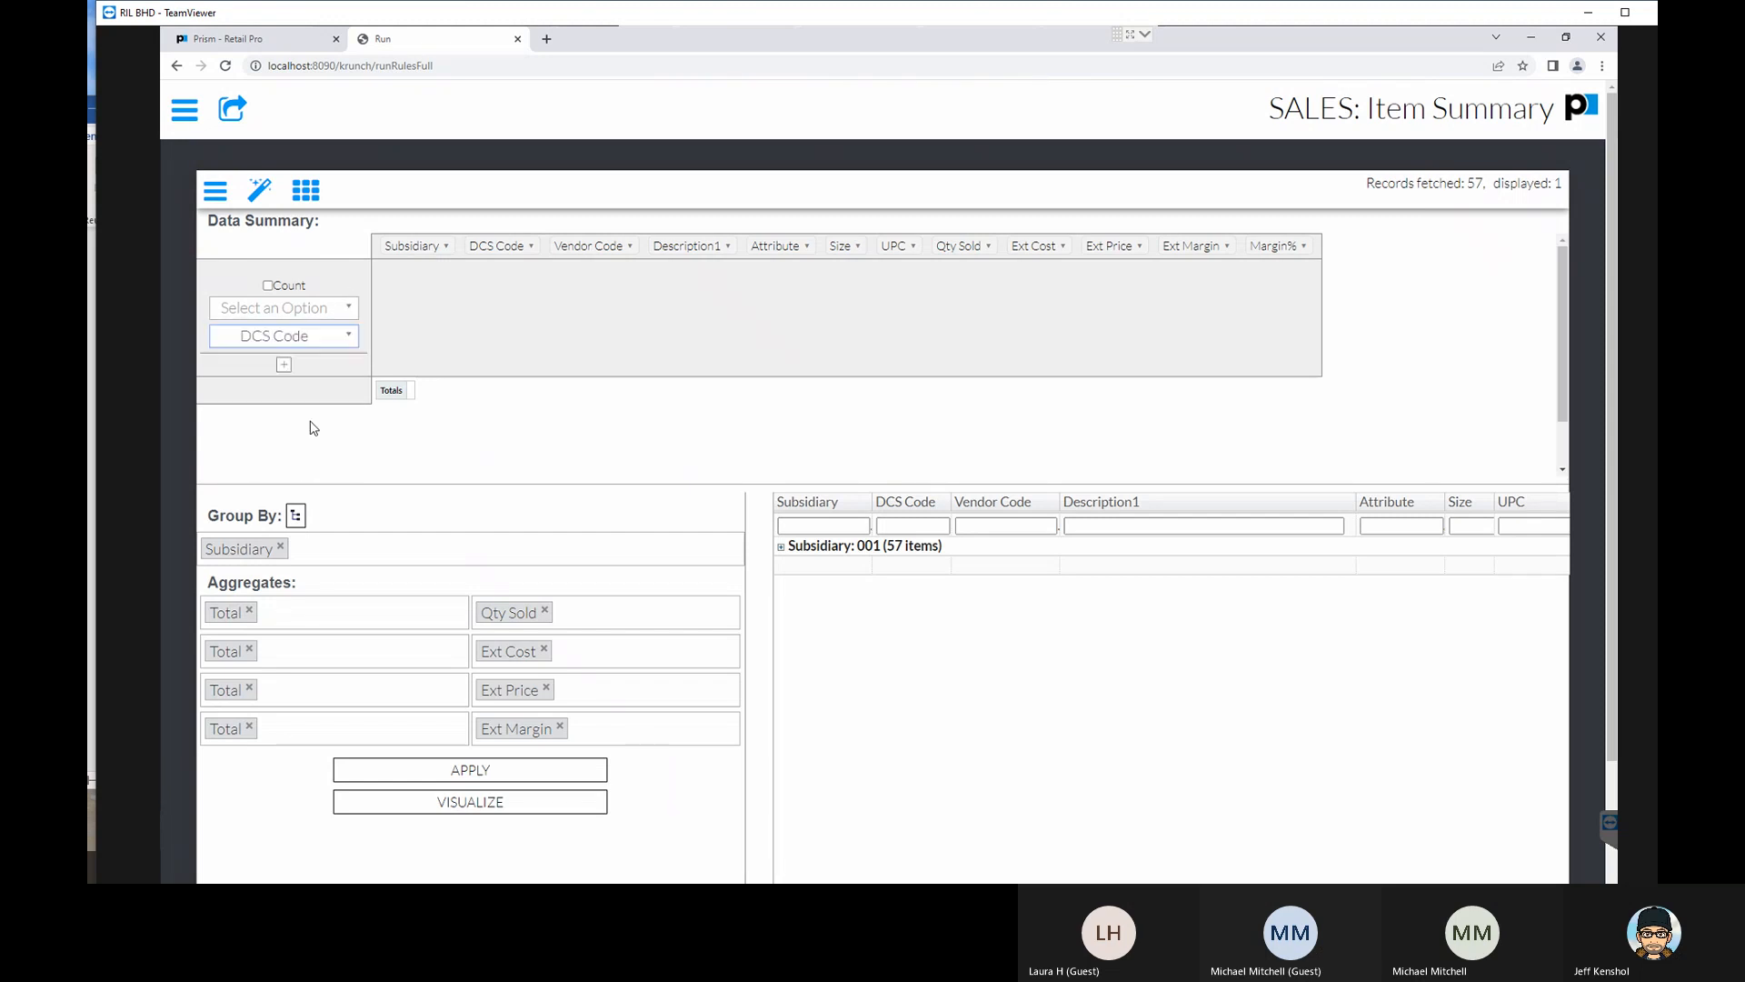
click(307, 345)
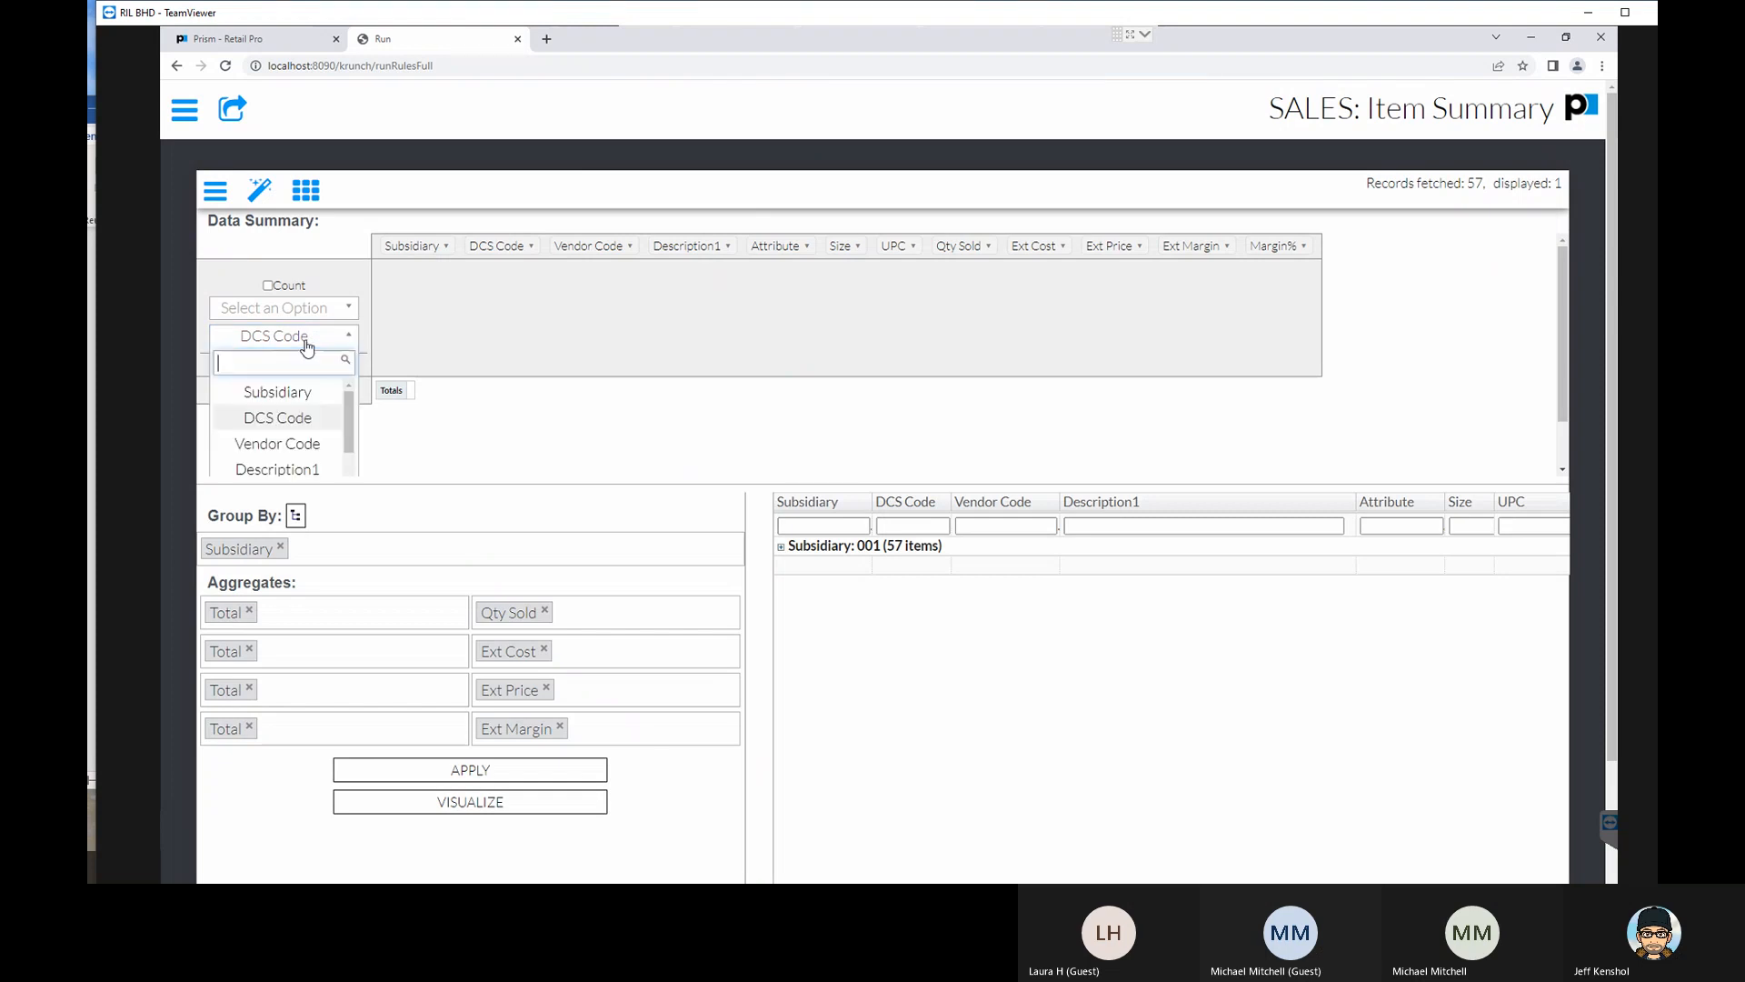
click(333, 422)
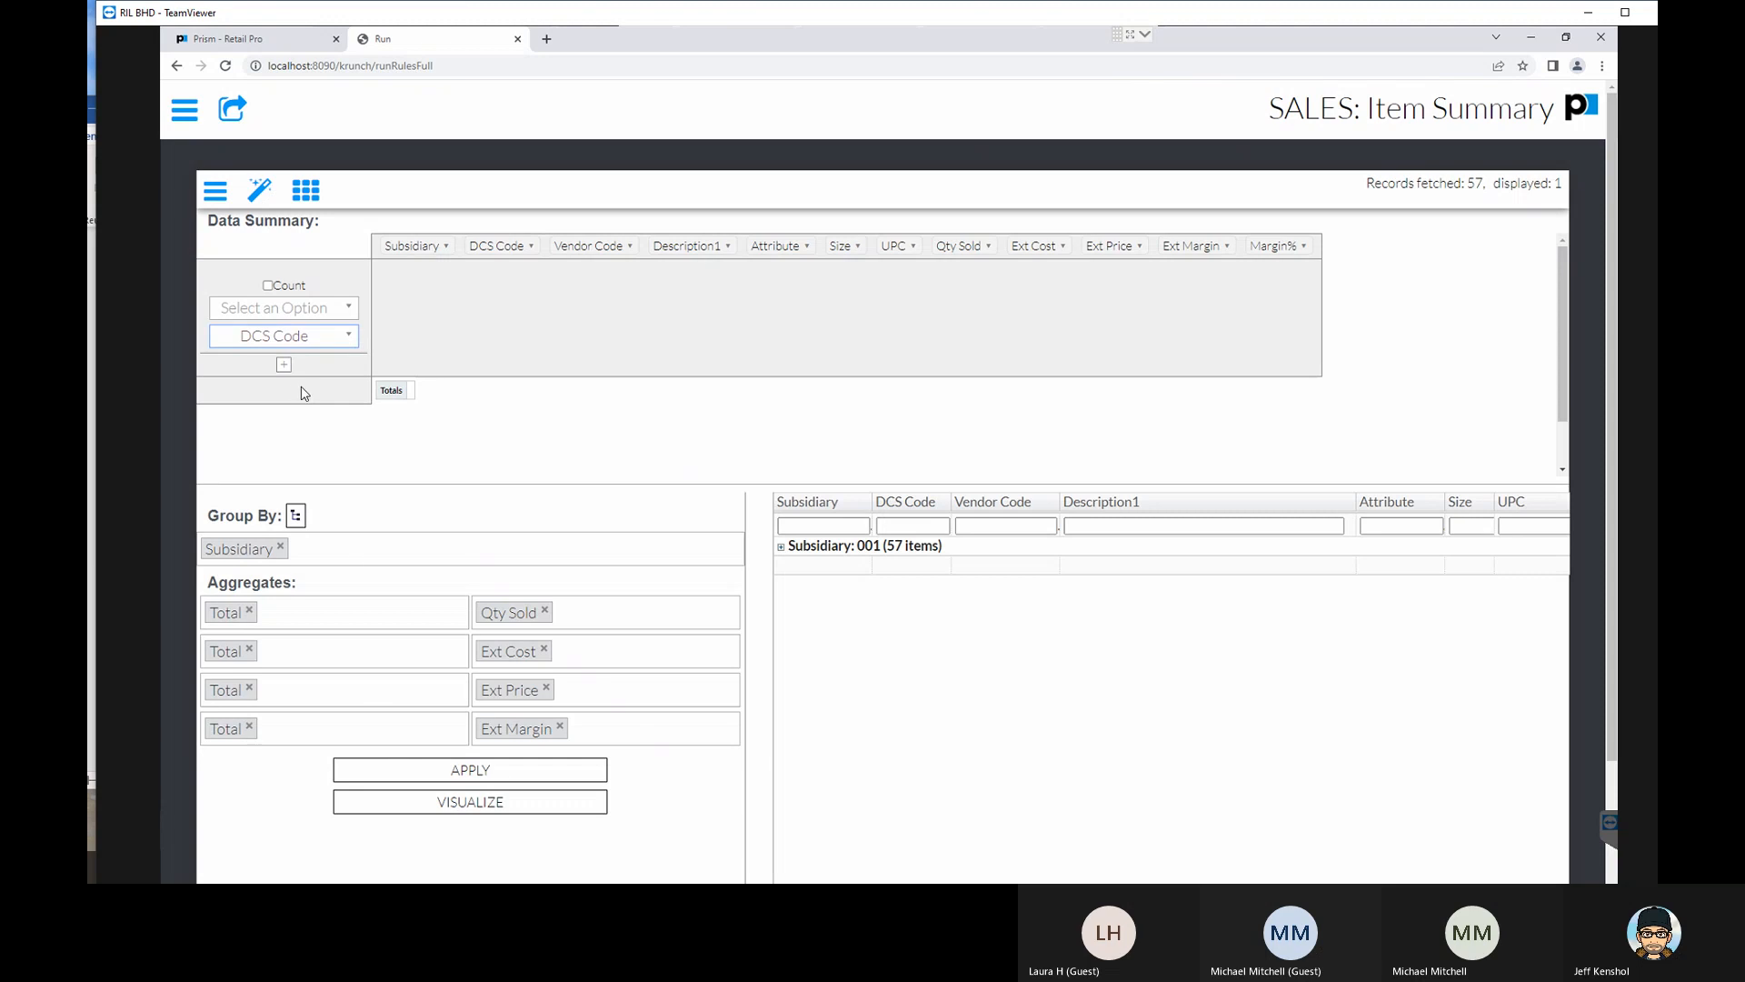
- Export the data summary table and reselect DCS Code as the summary's aggregate column
click(304, 192)
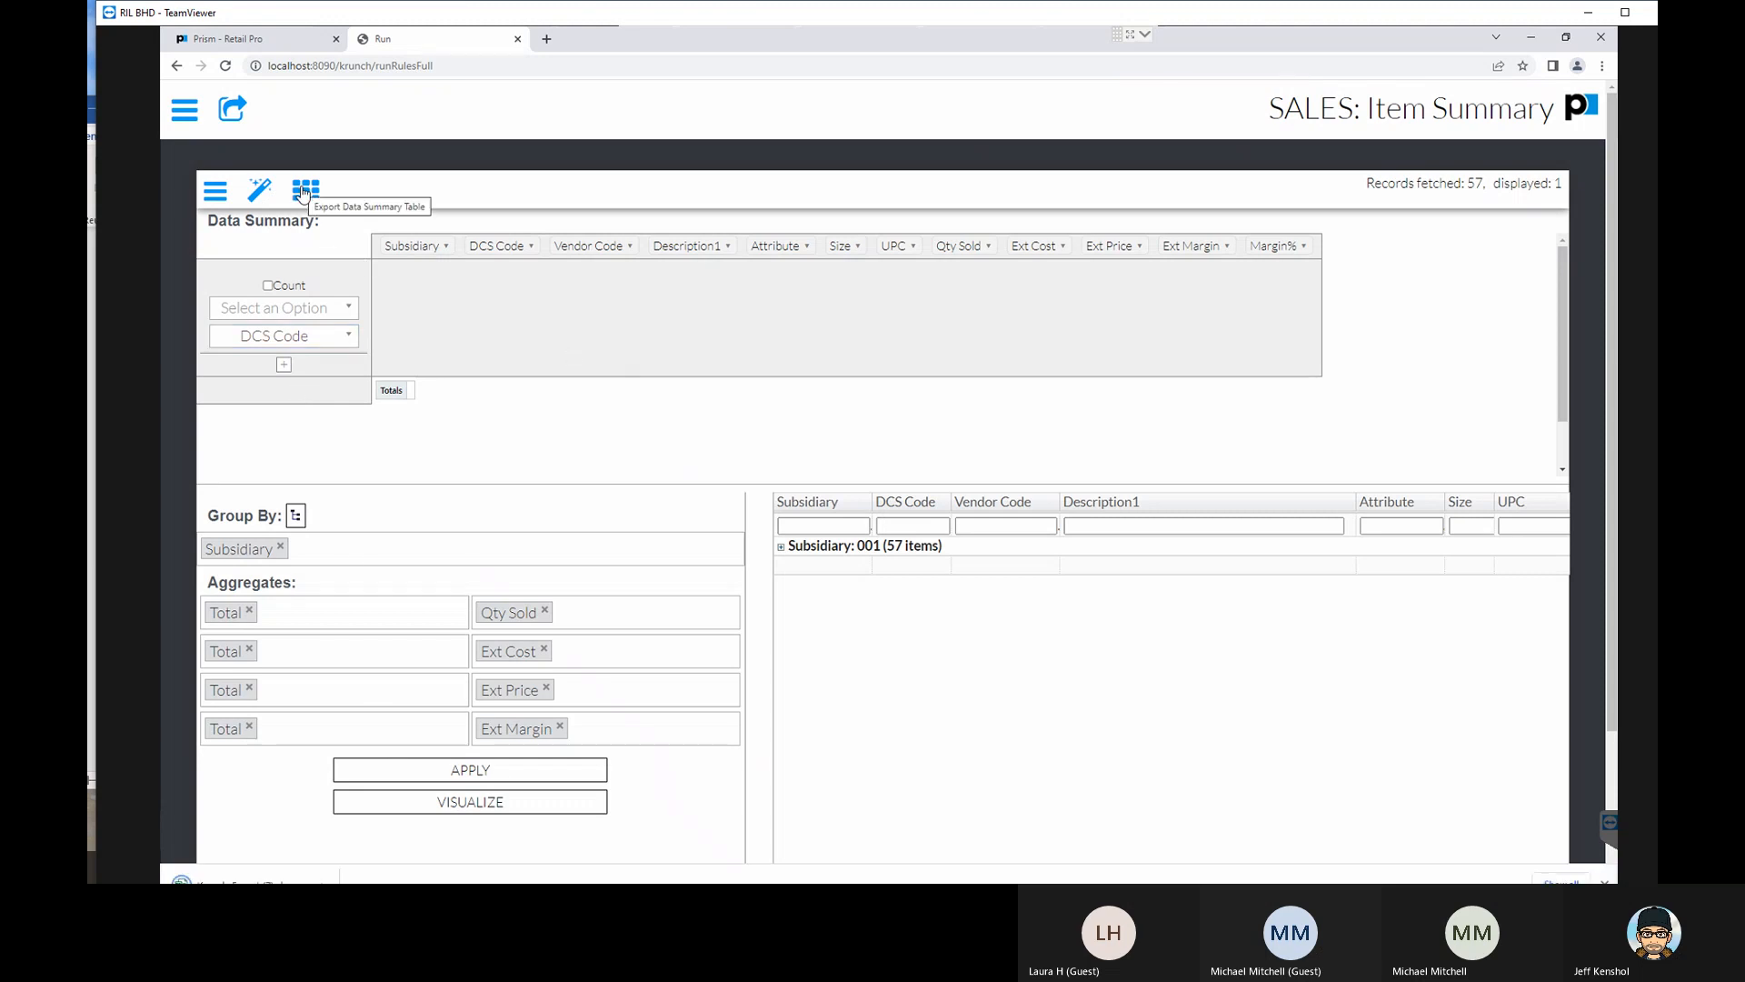
scroll(300, 371, down, 1)
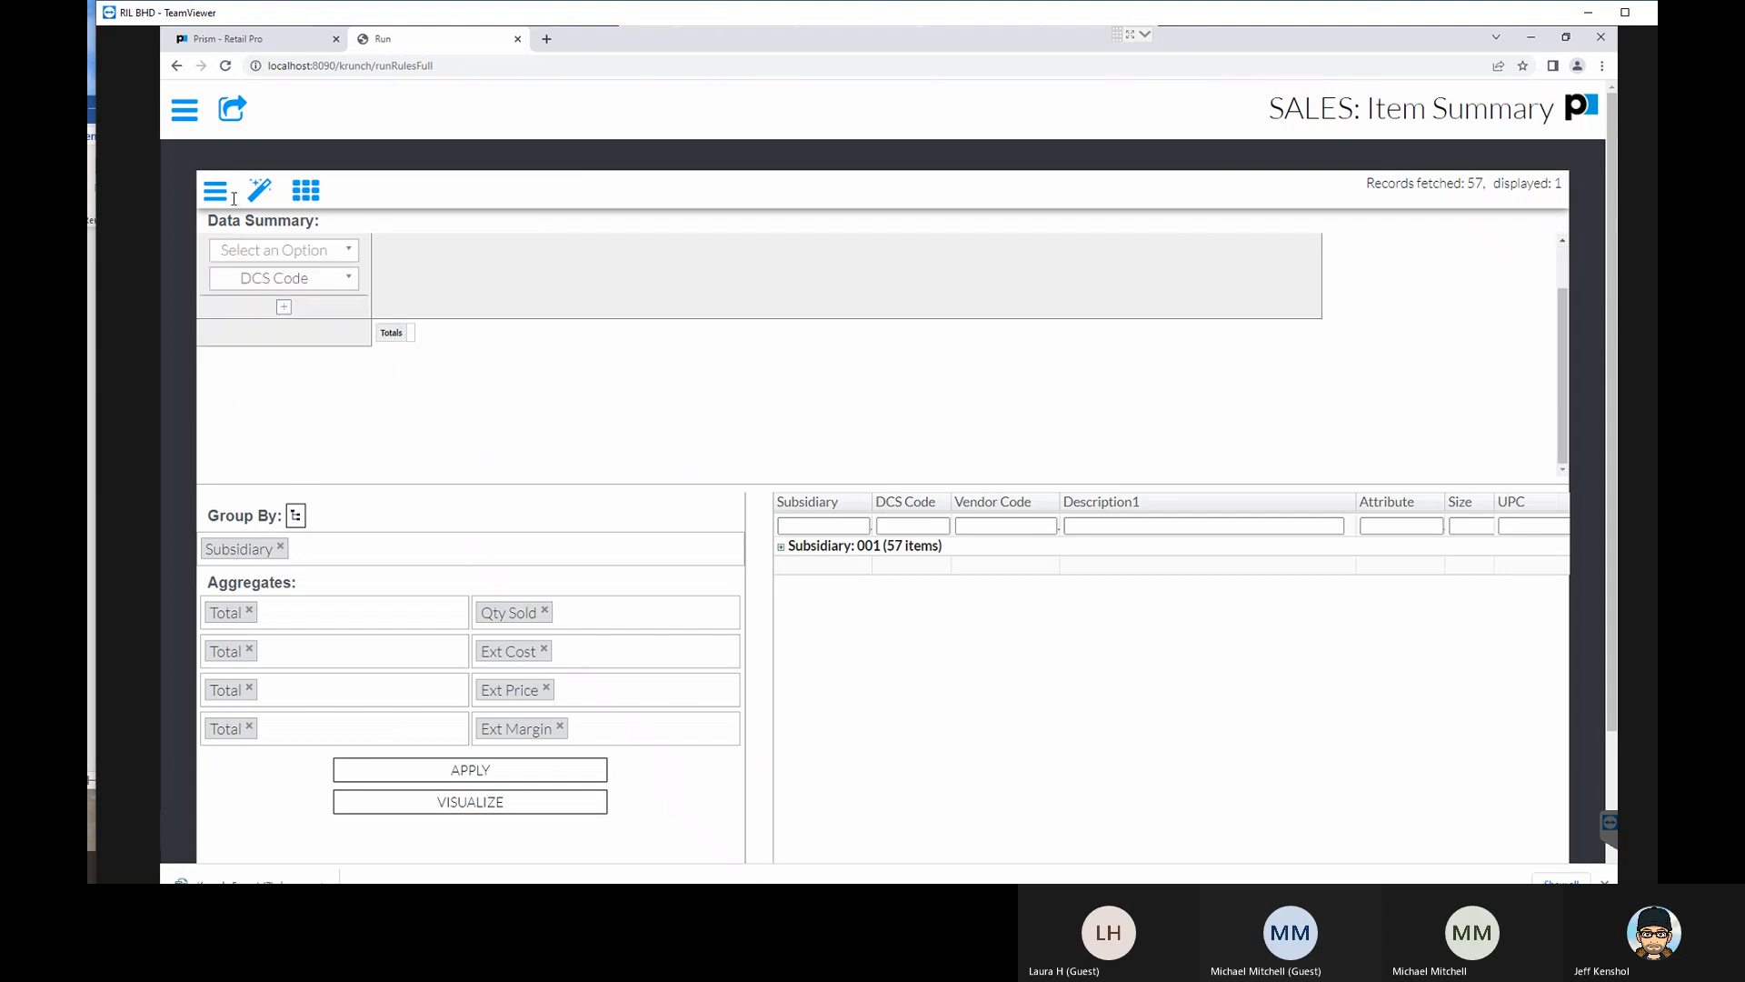
click(244, 249)
click(253, 252)
click(311, 279)
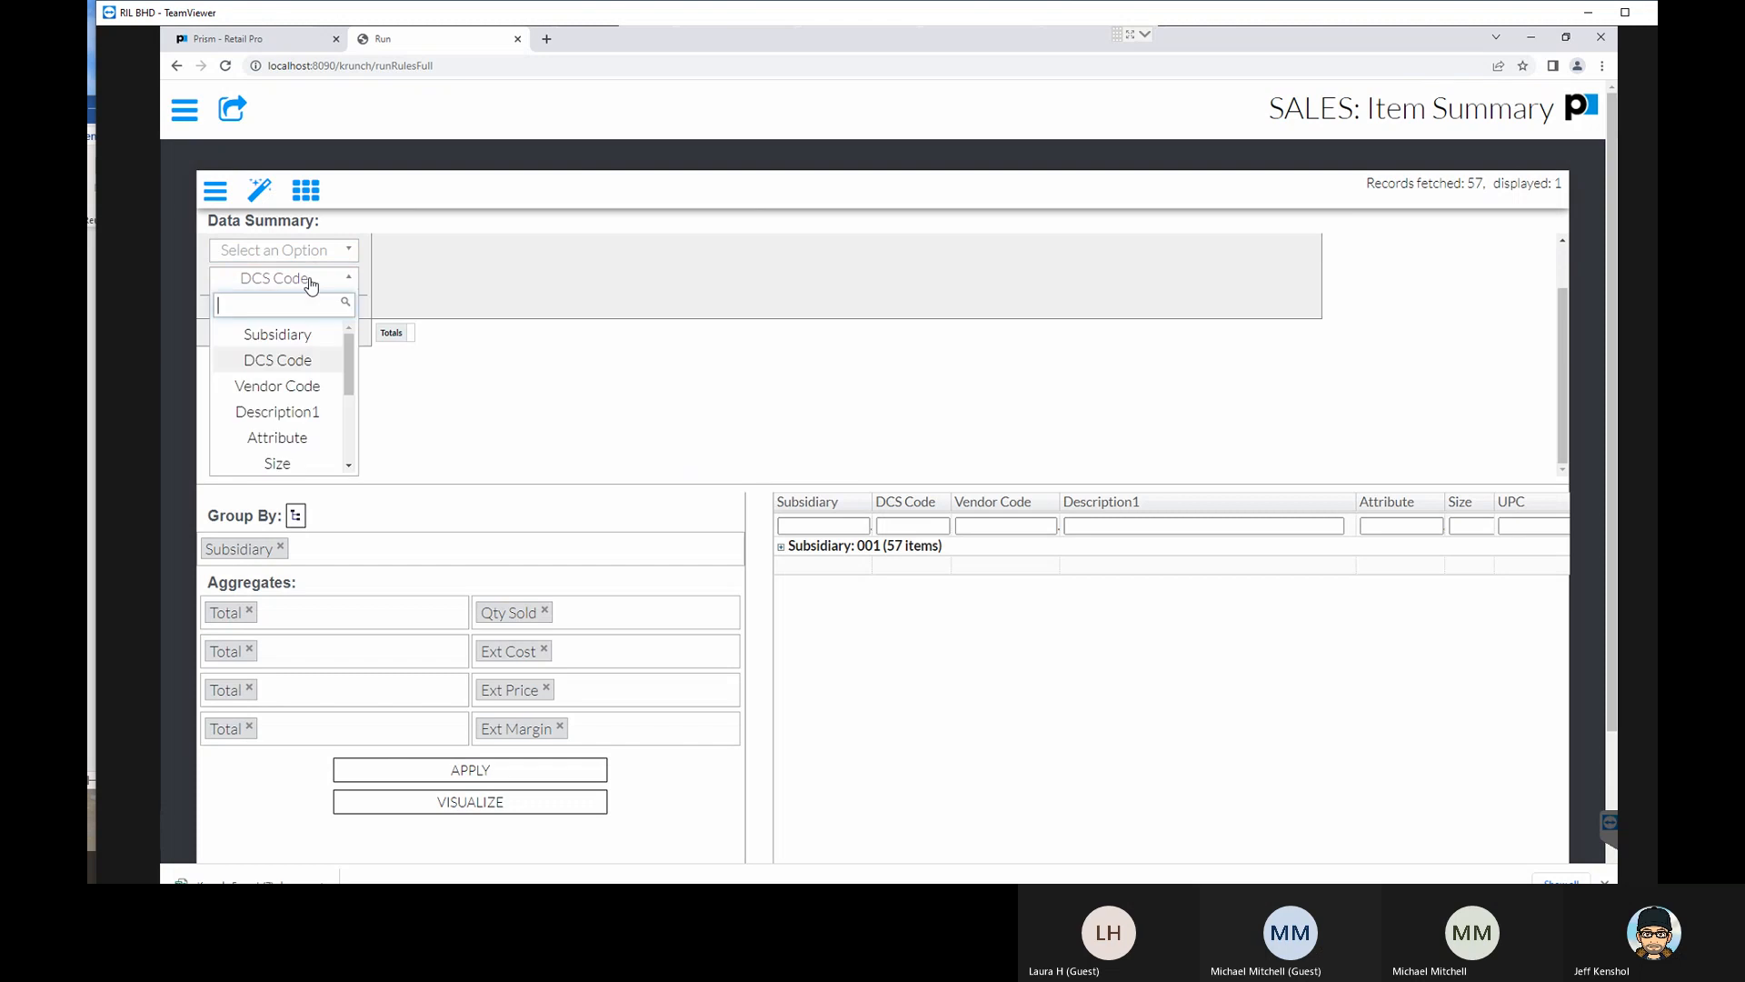
click(289, 361)
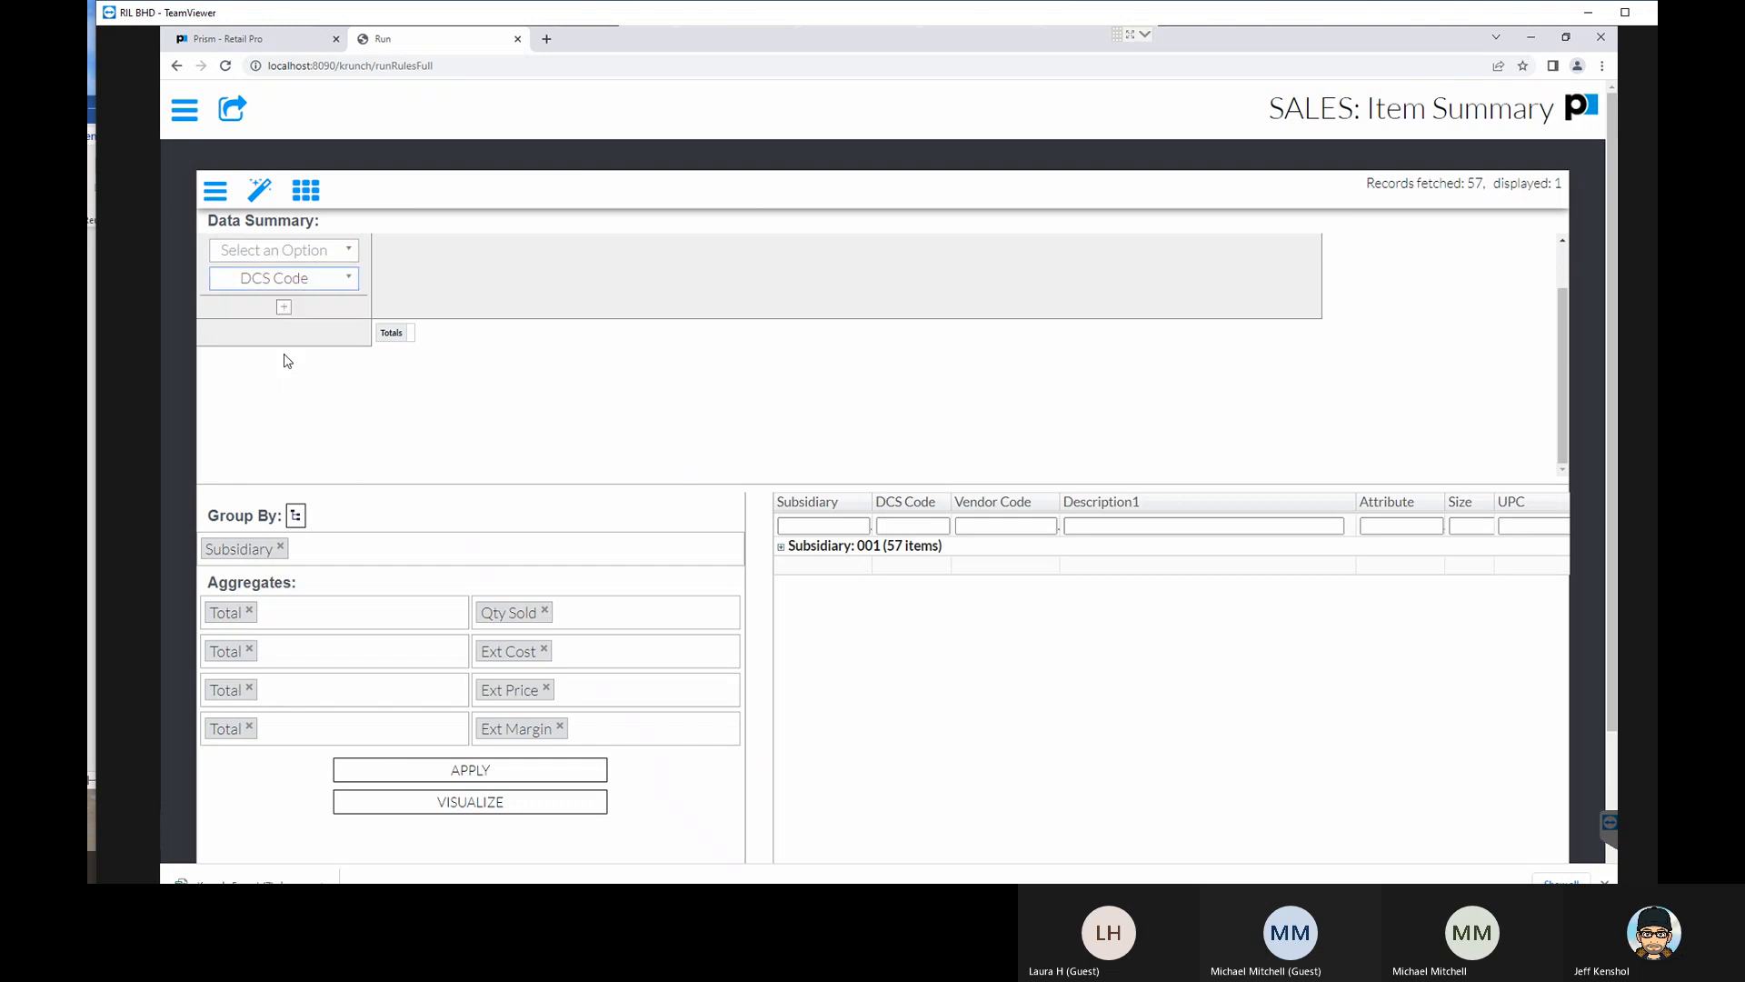
click(186, 113)
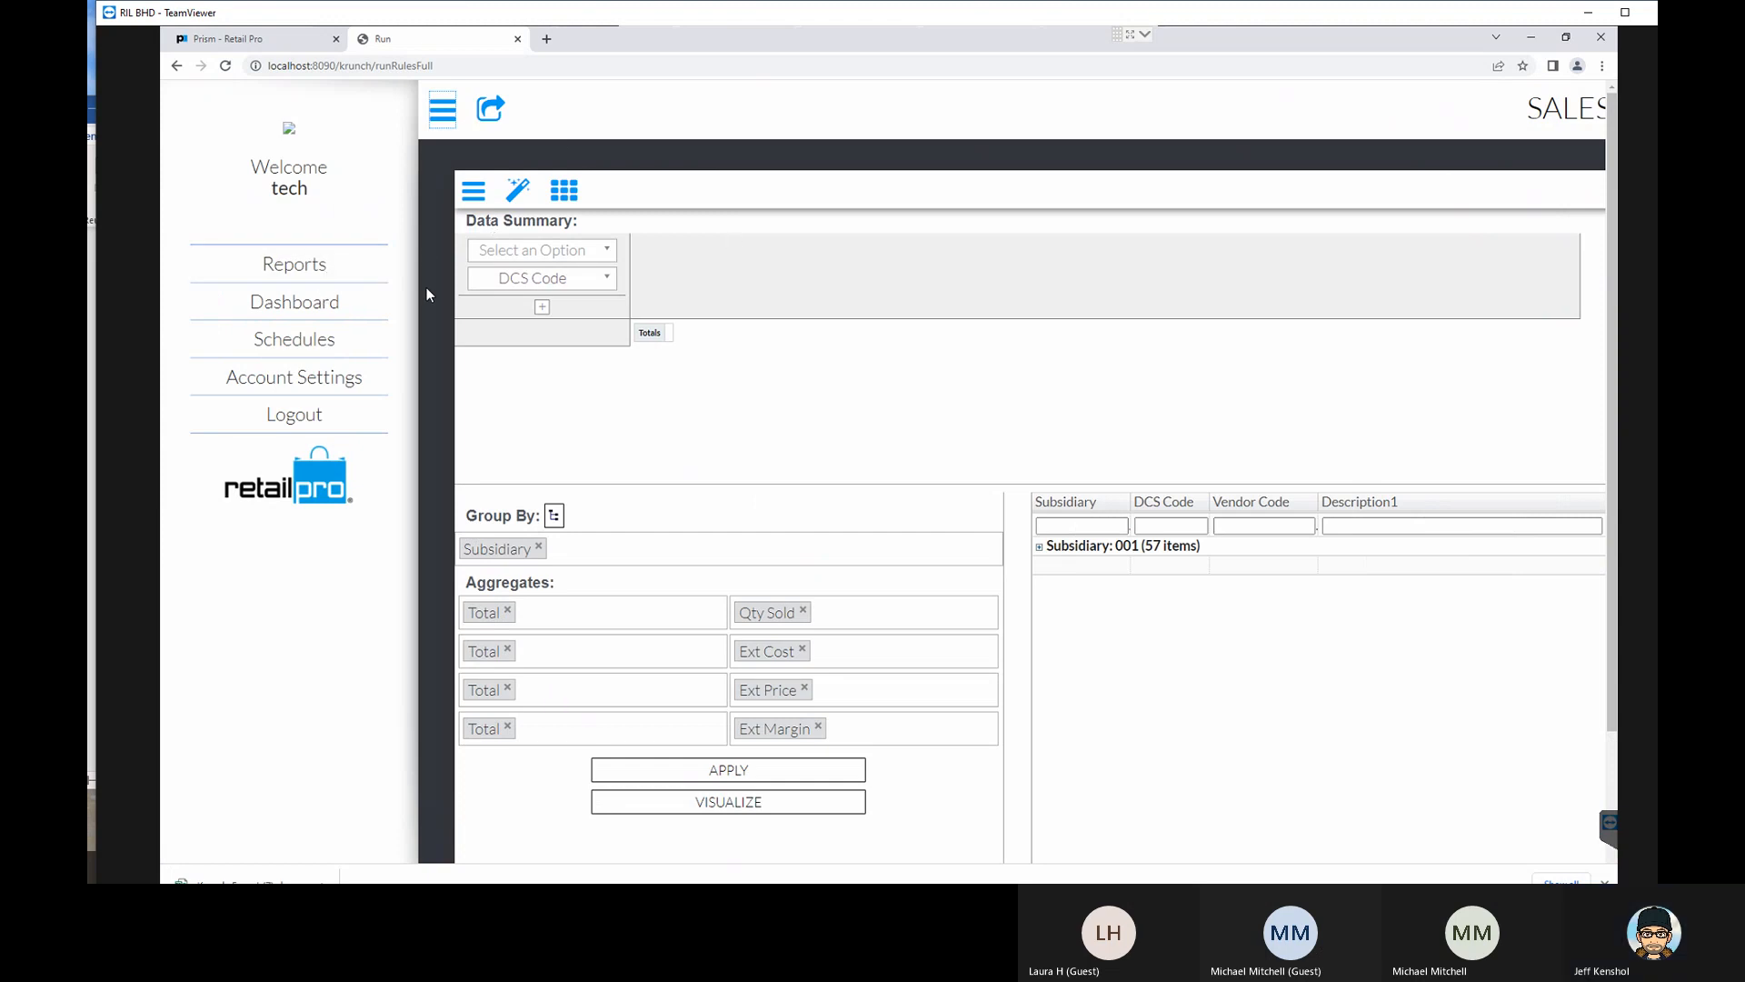
click(668, 310)
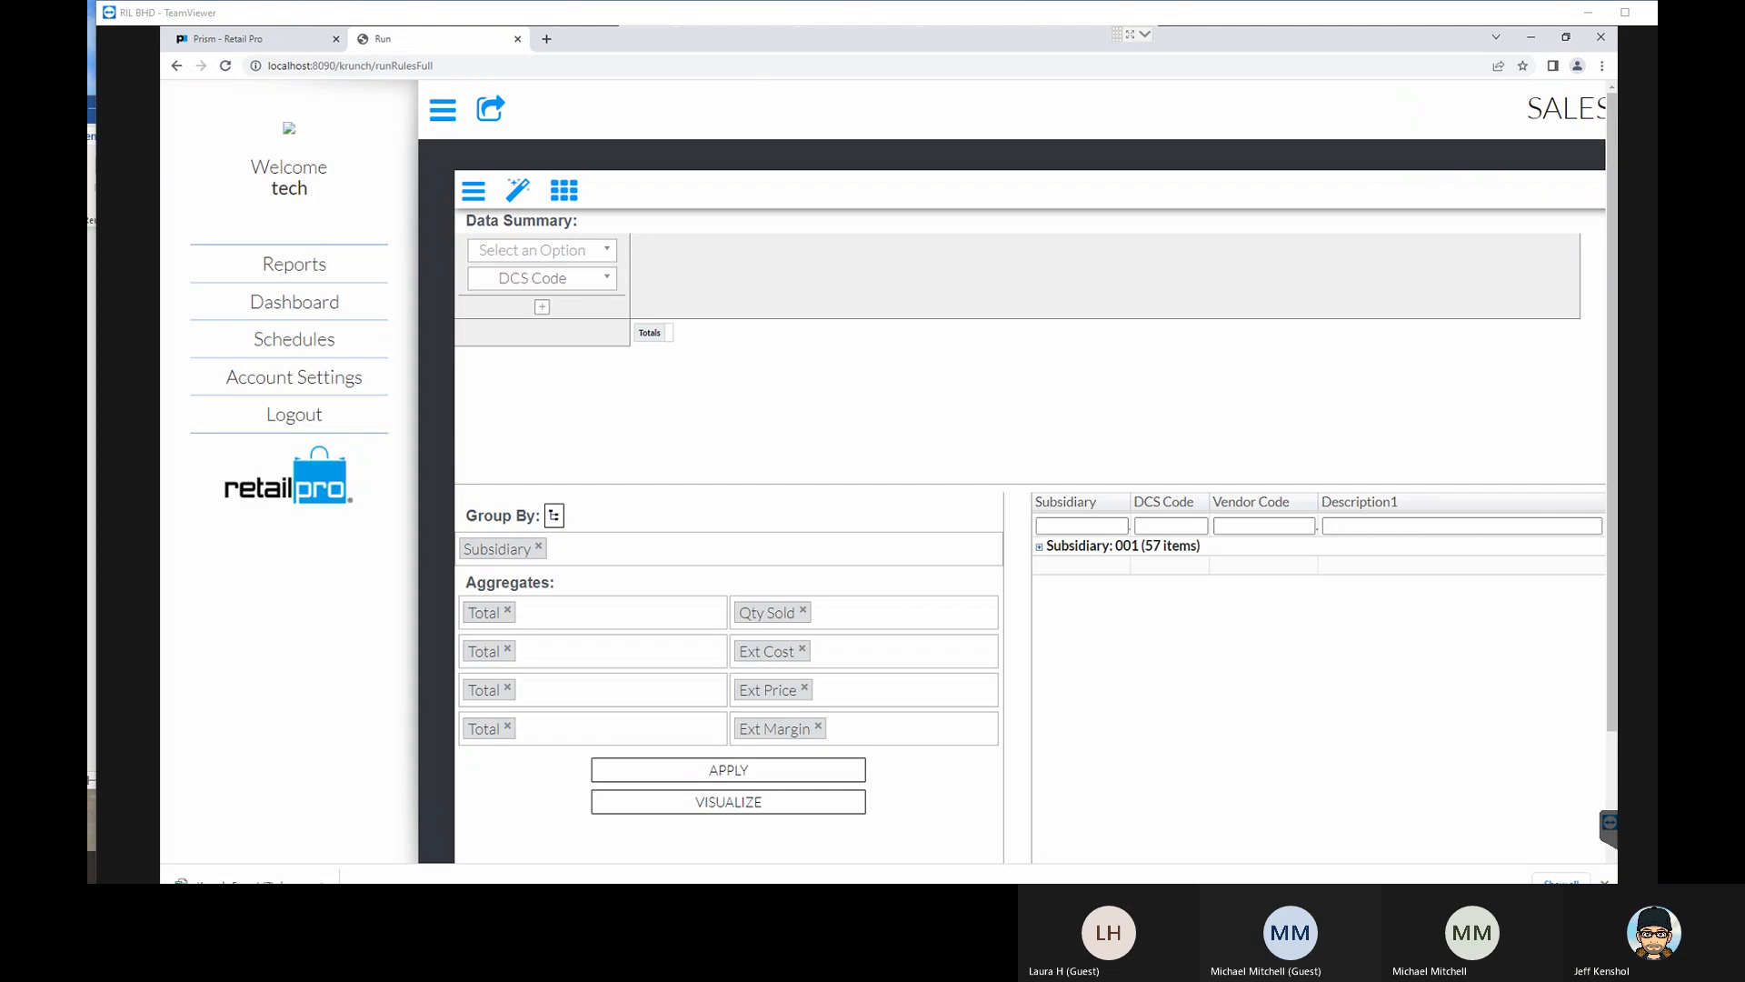
click(443, 109)
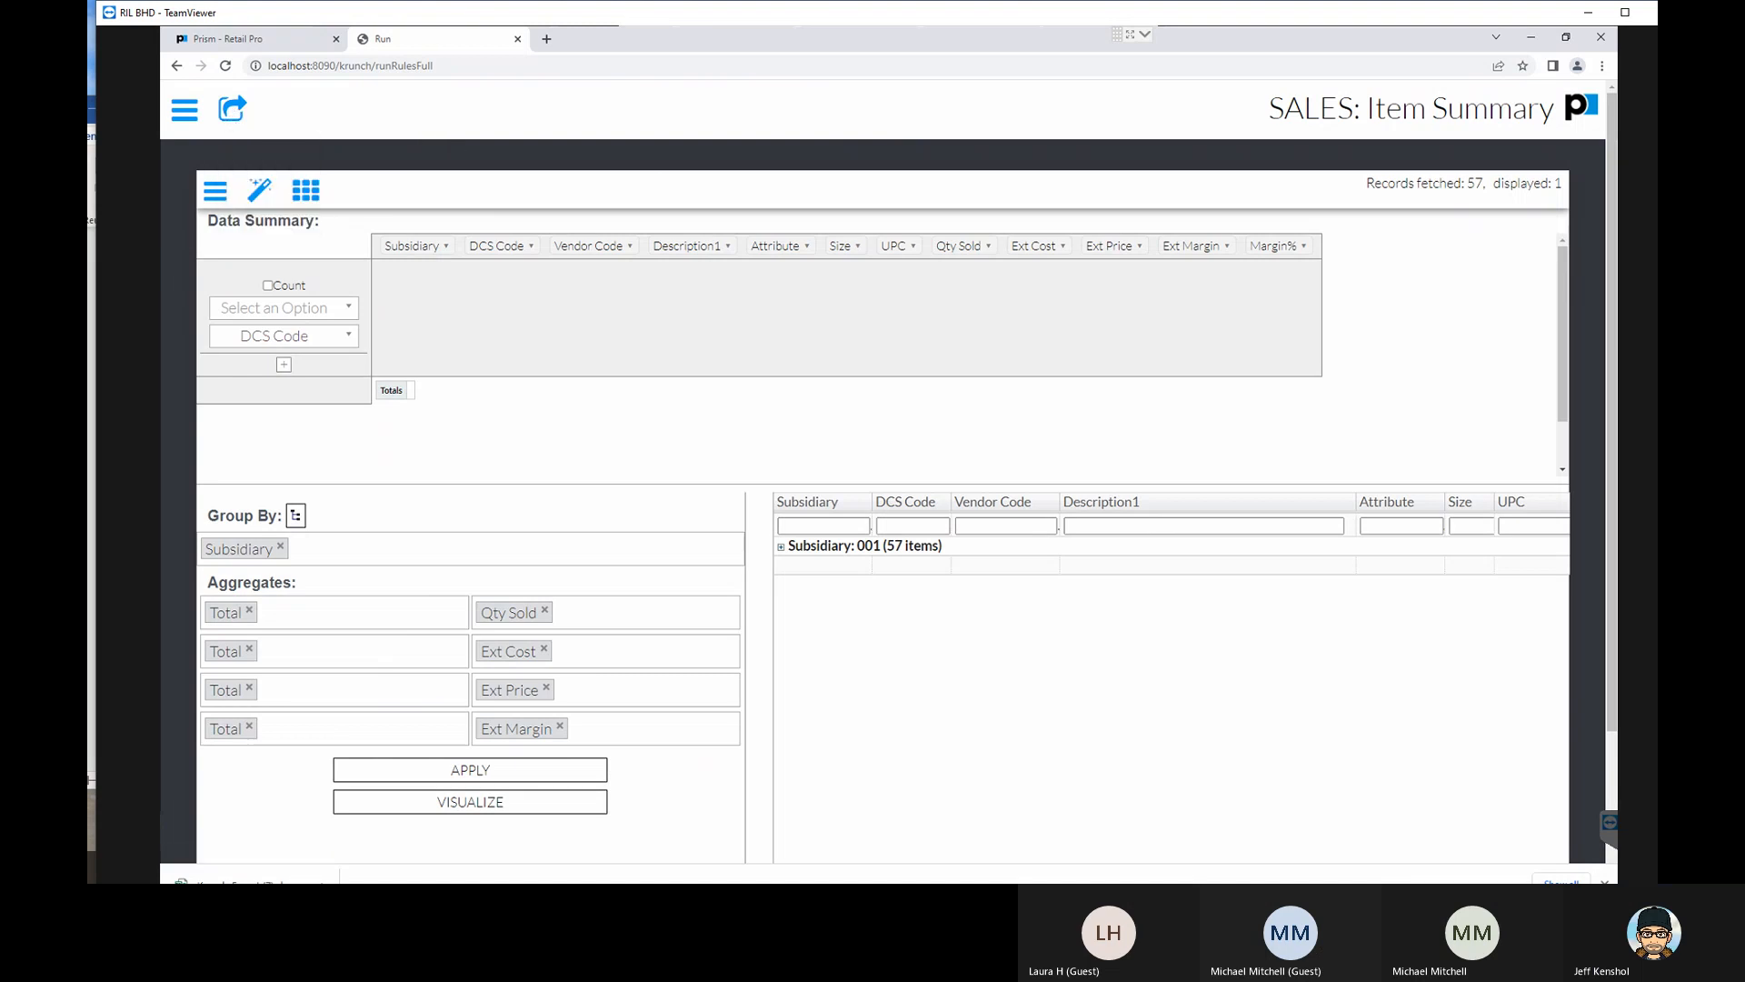
key(alt+Tab)
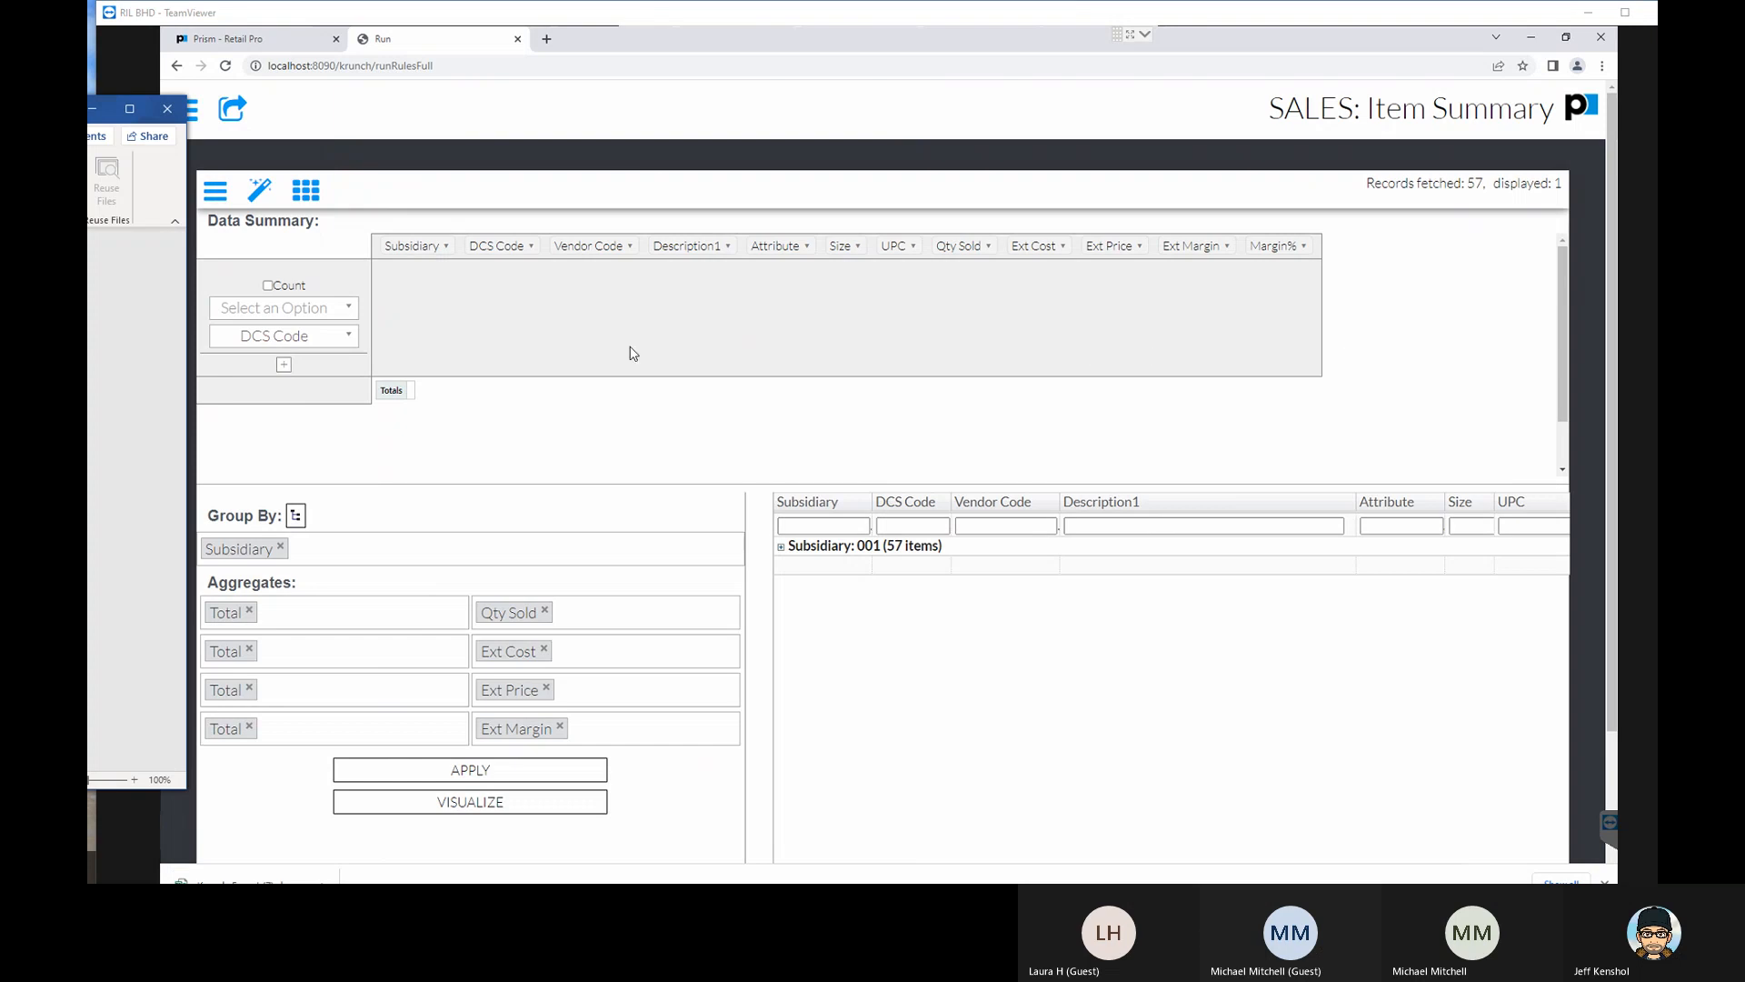
click(663, 40)
- Return to the reports list, start a new report, and open the SQL statement entry in Expert mode
click(186, 111)
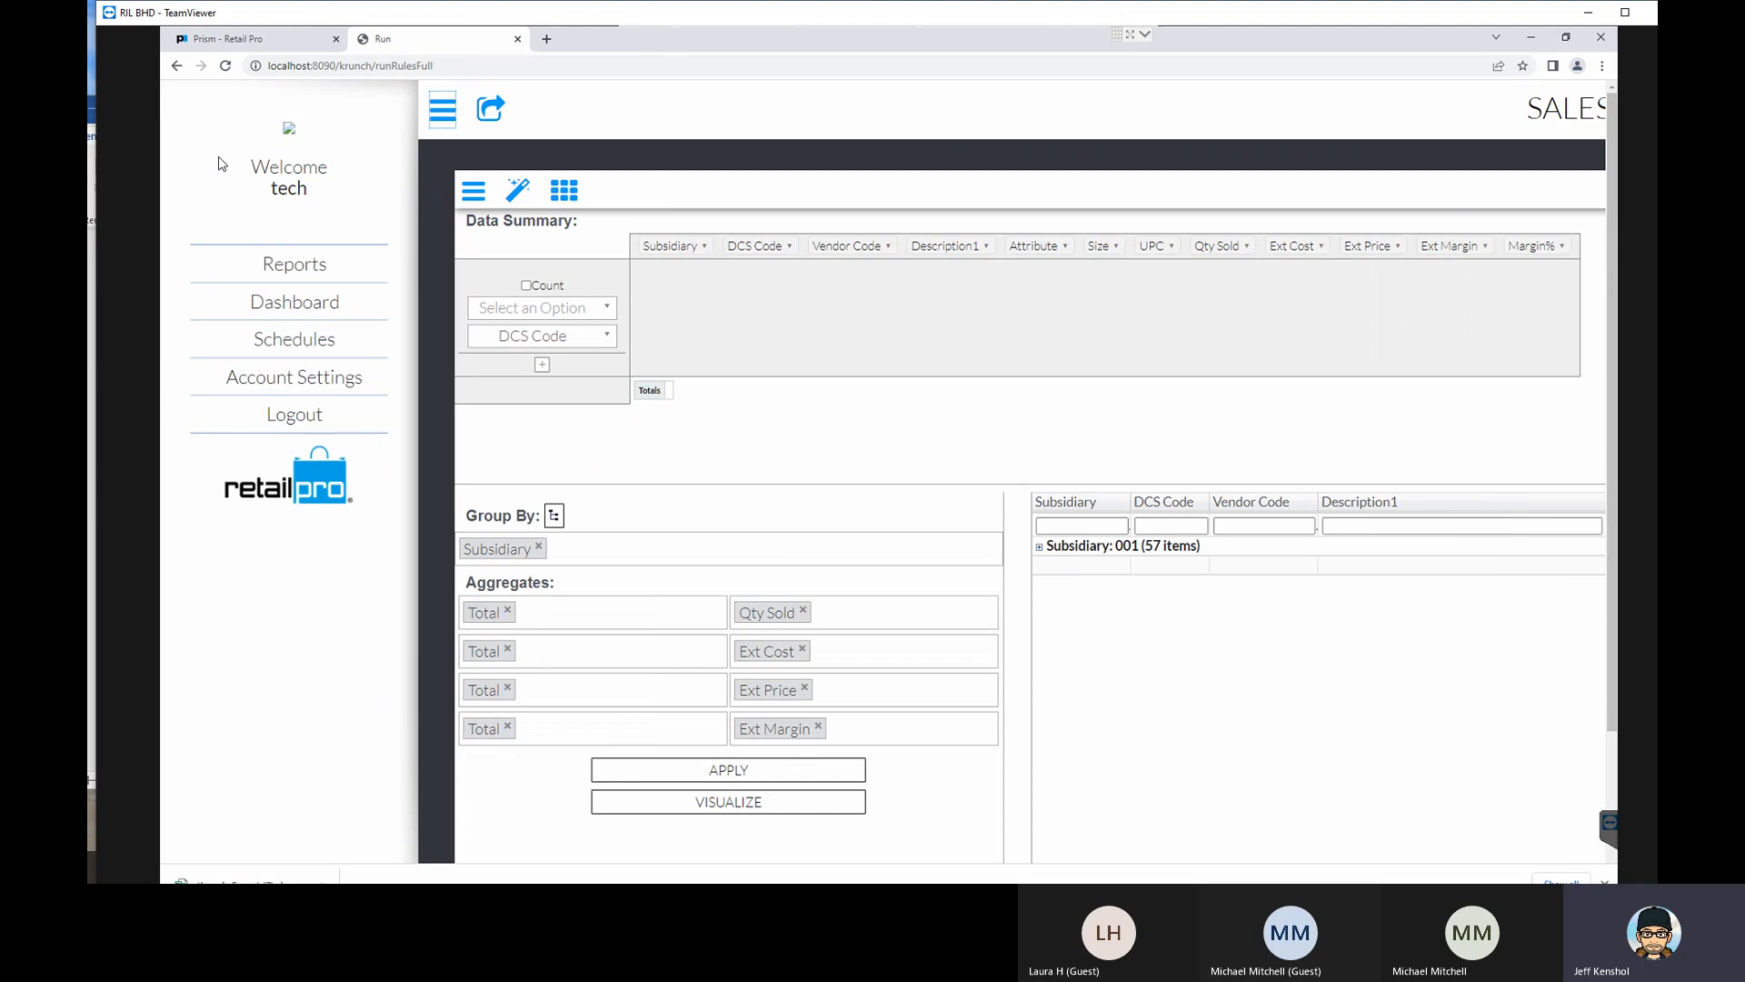
click(294, 264)
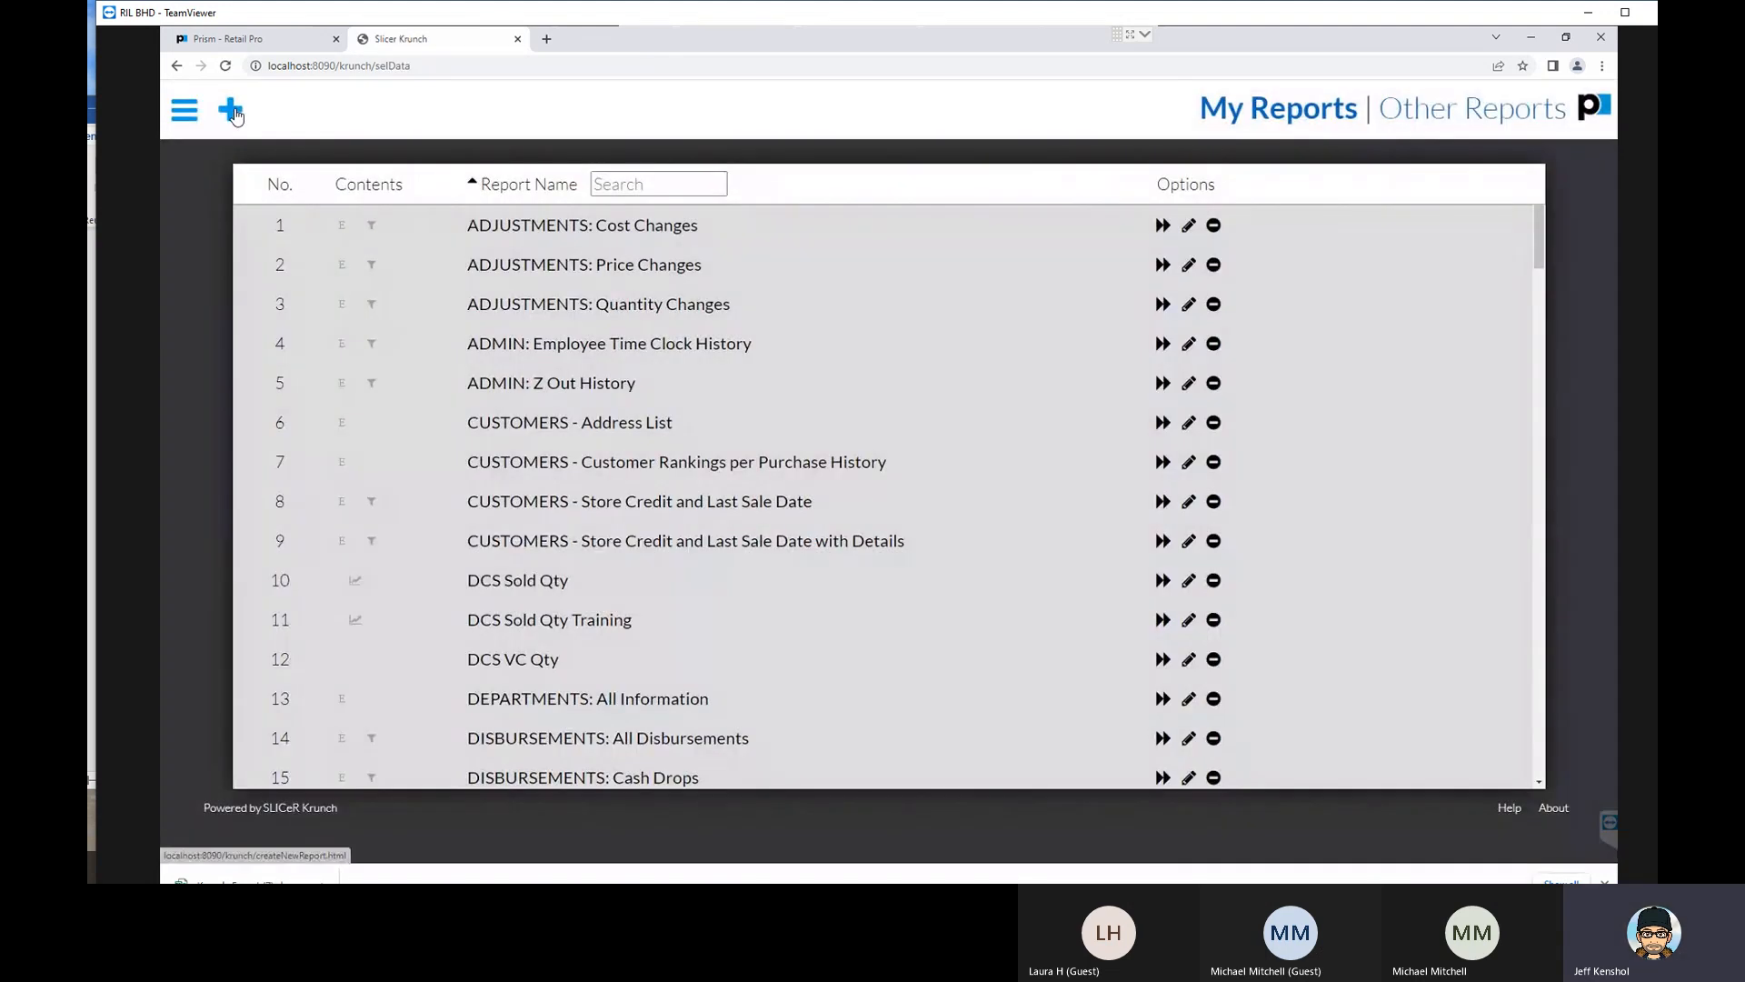
click(232, 111)
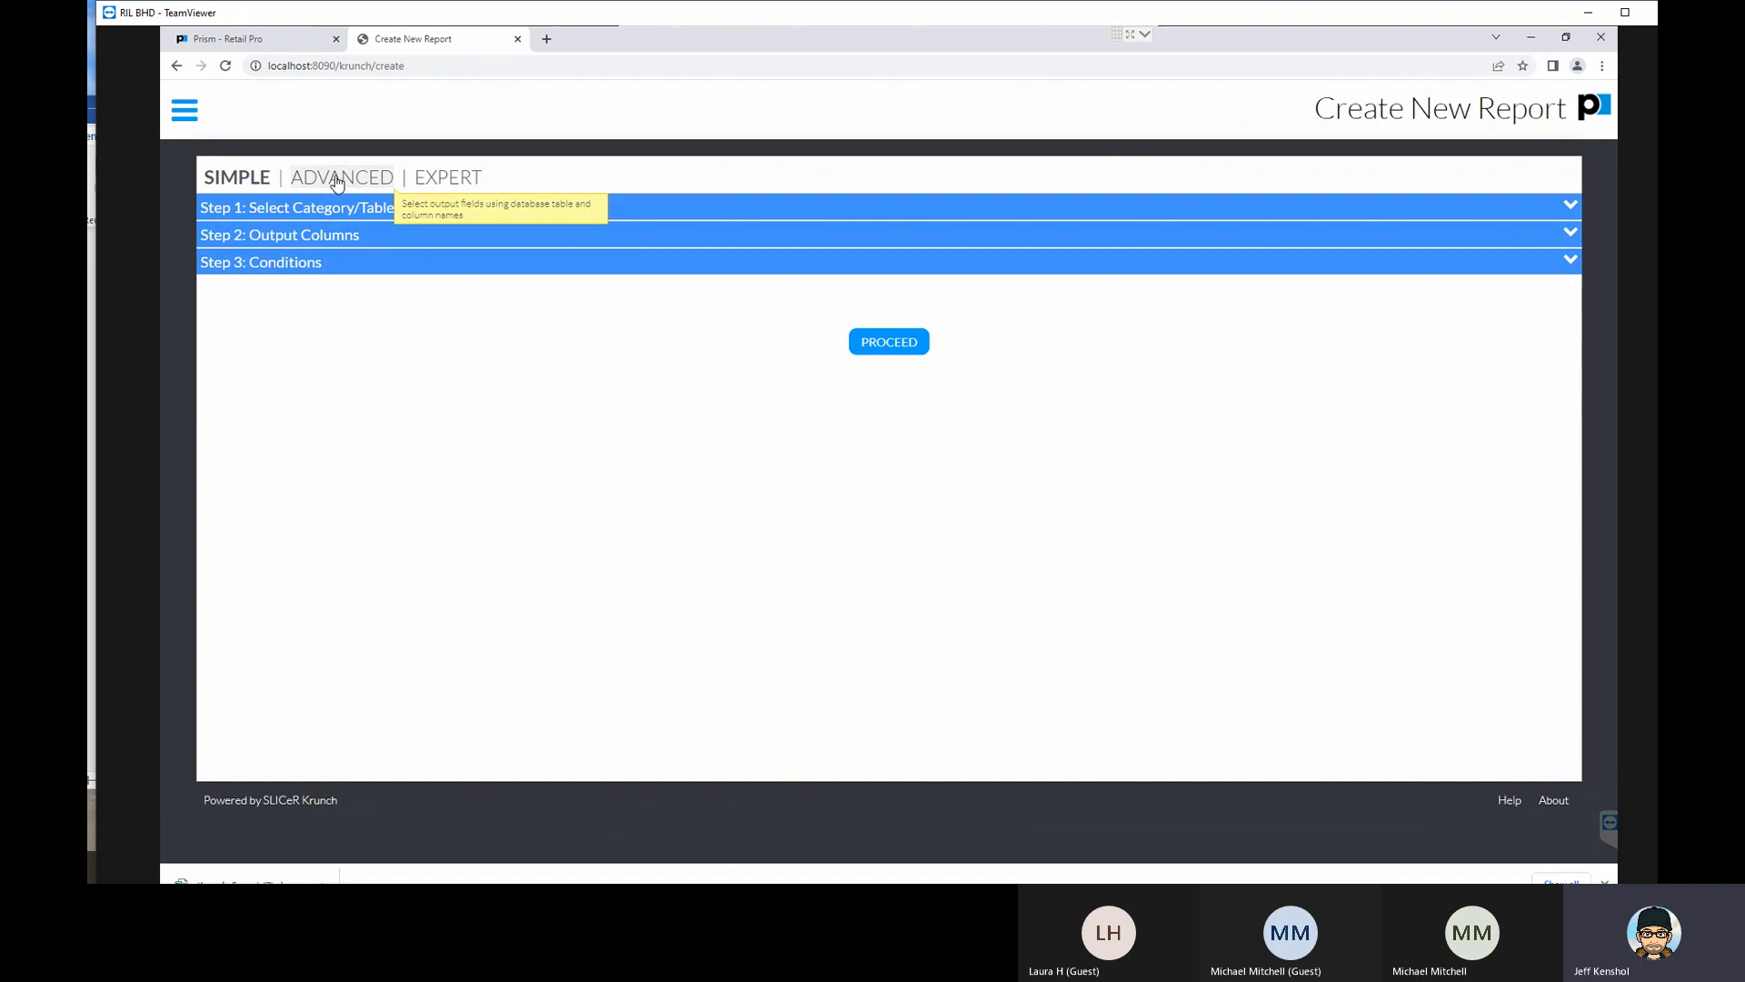
click(436, 181)
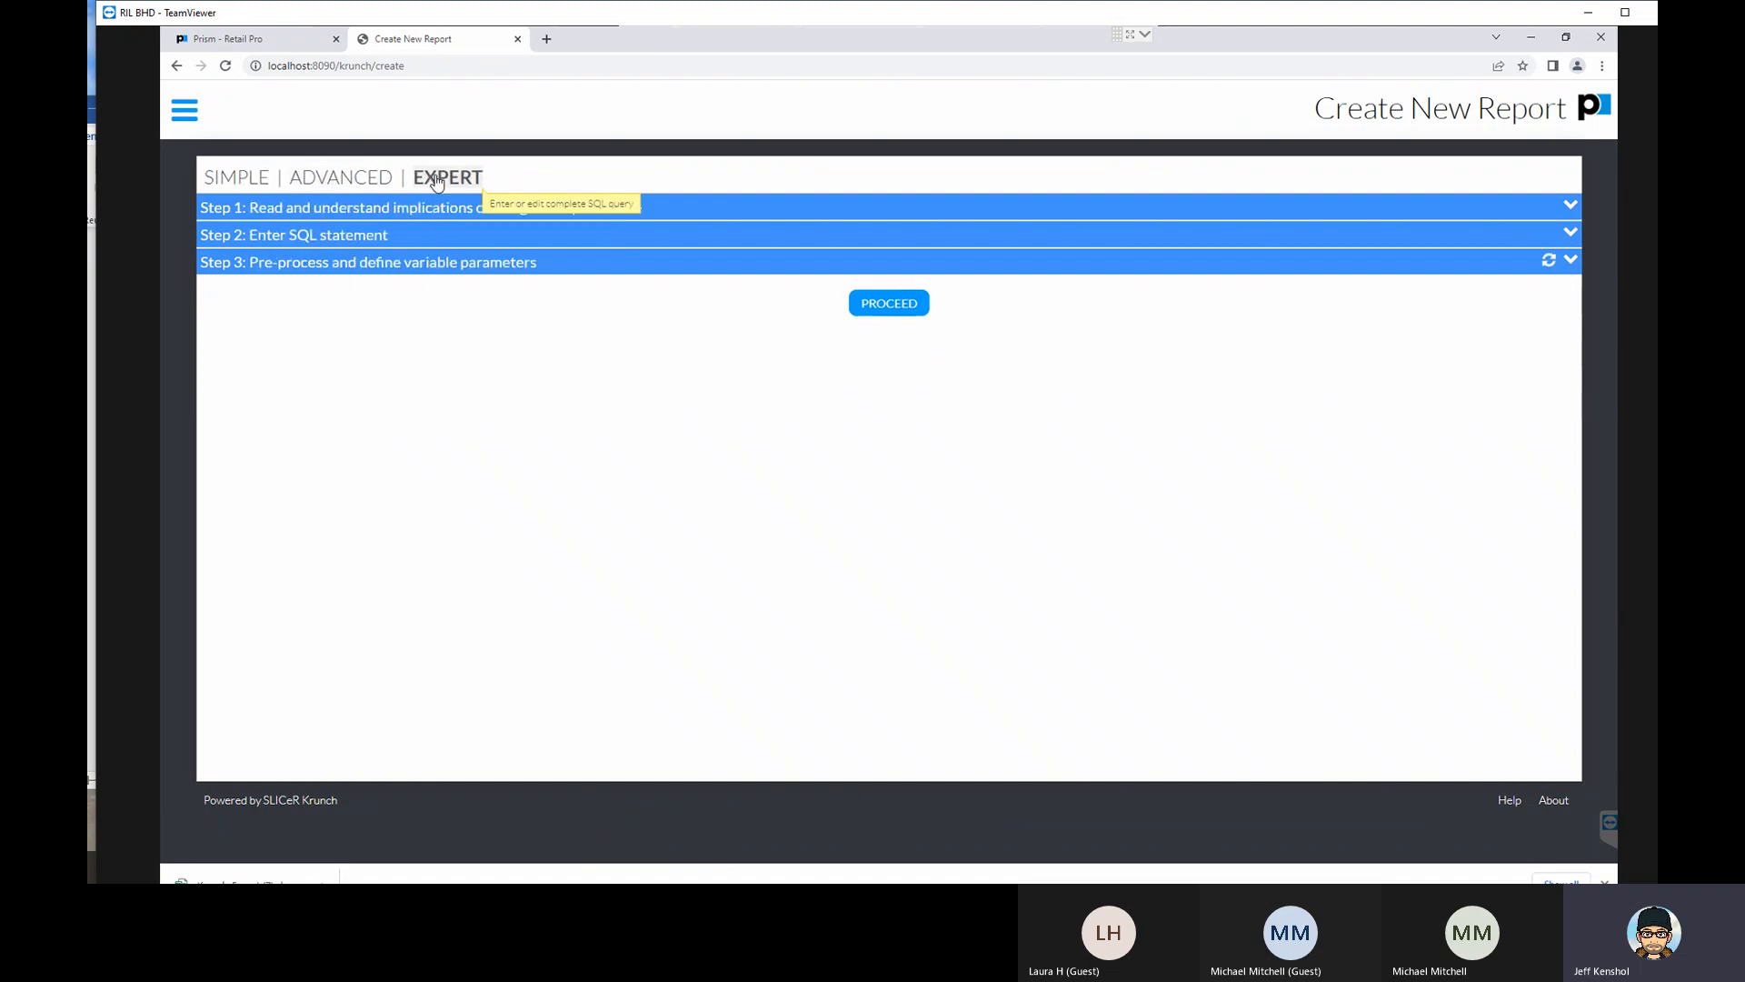
click(220, 236)
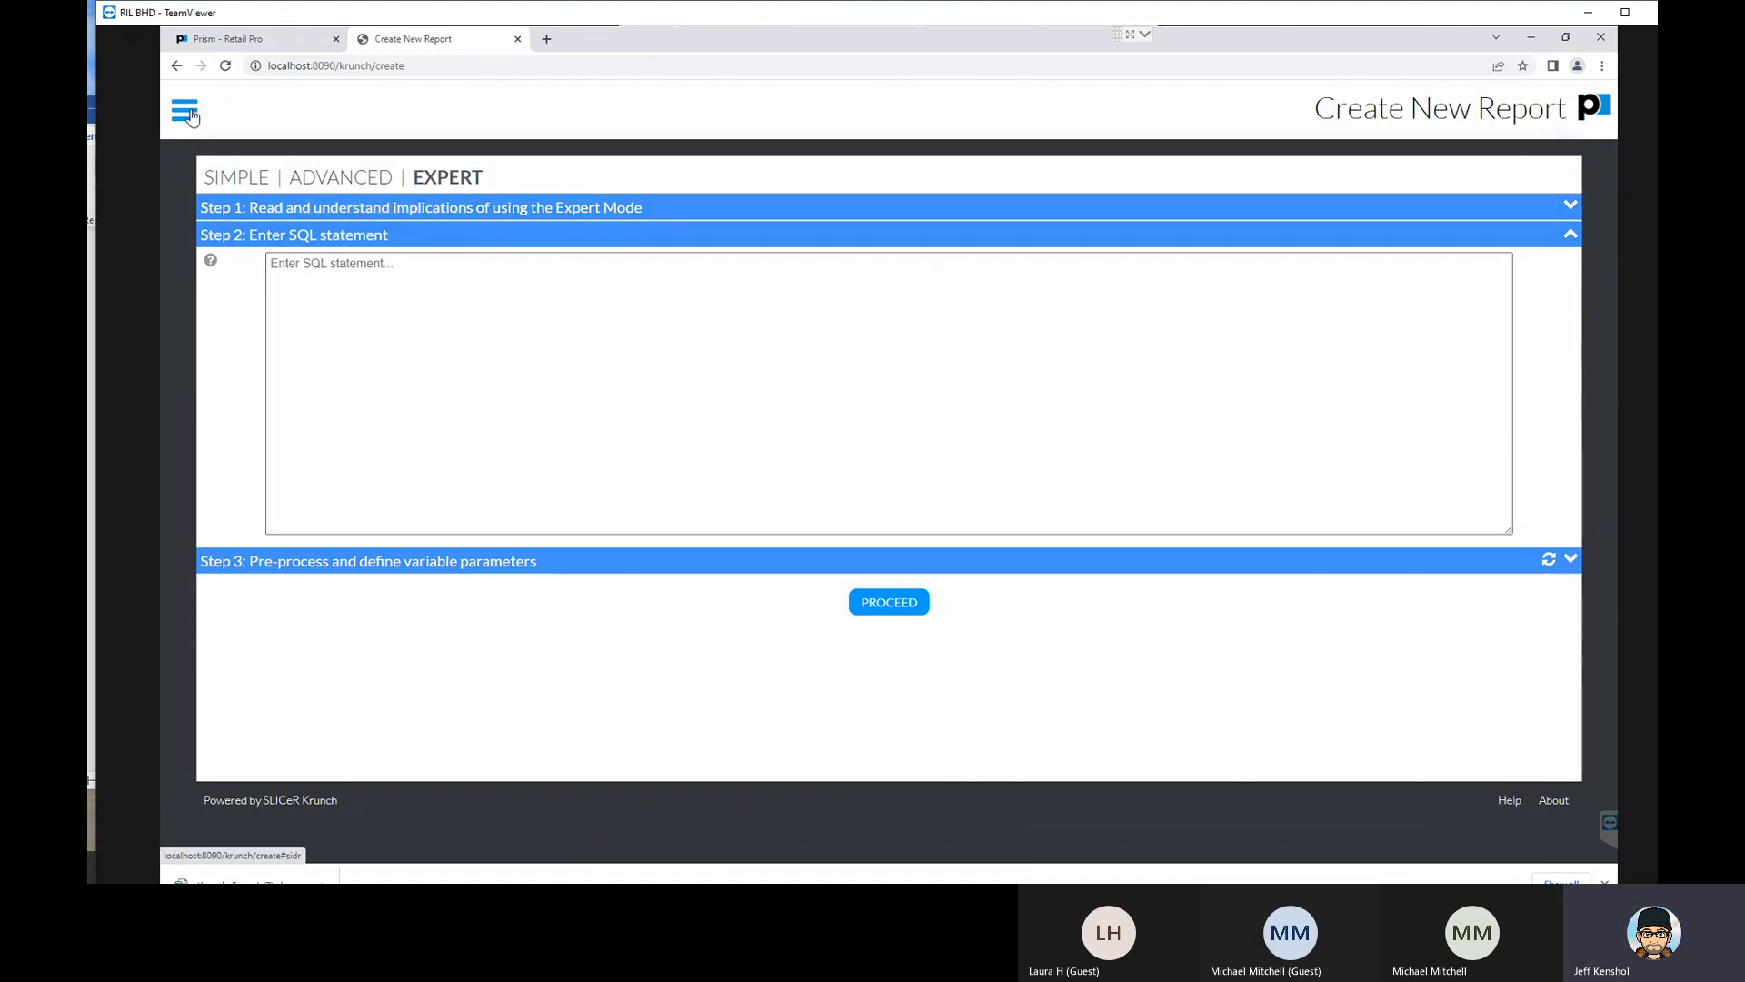
- Switch the new report to Simple mode and select Sales as its category
click(220, 176)
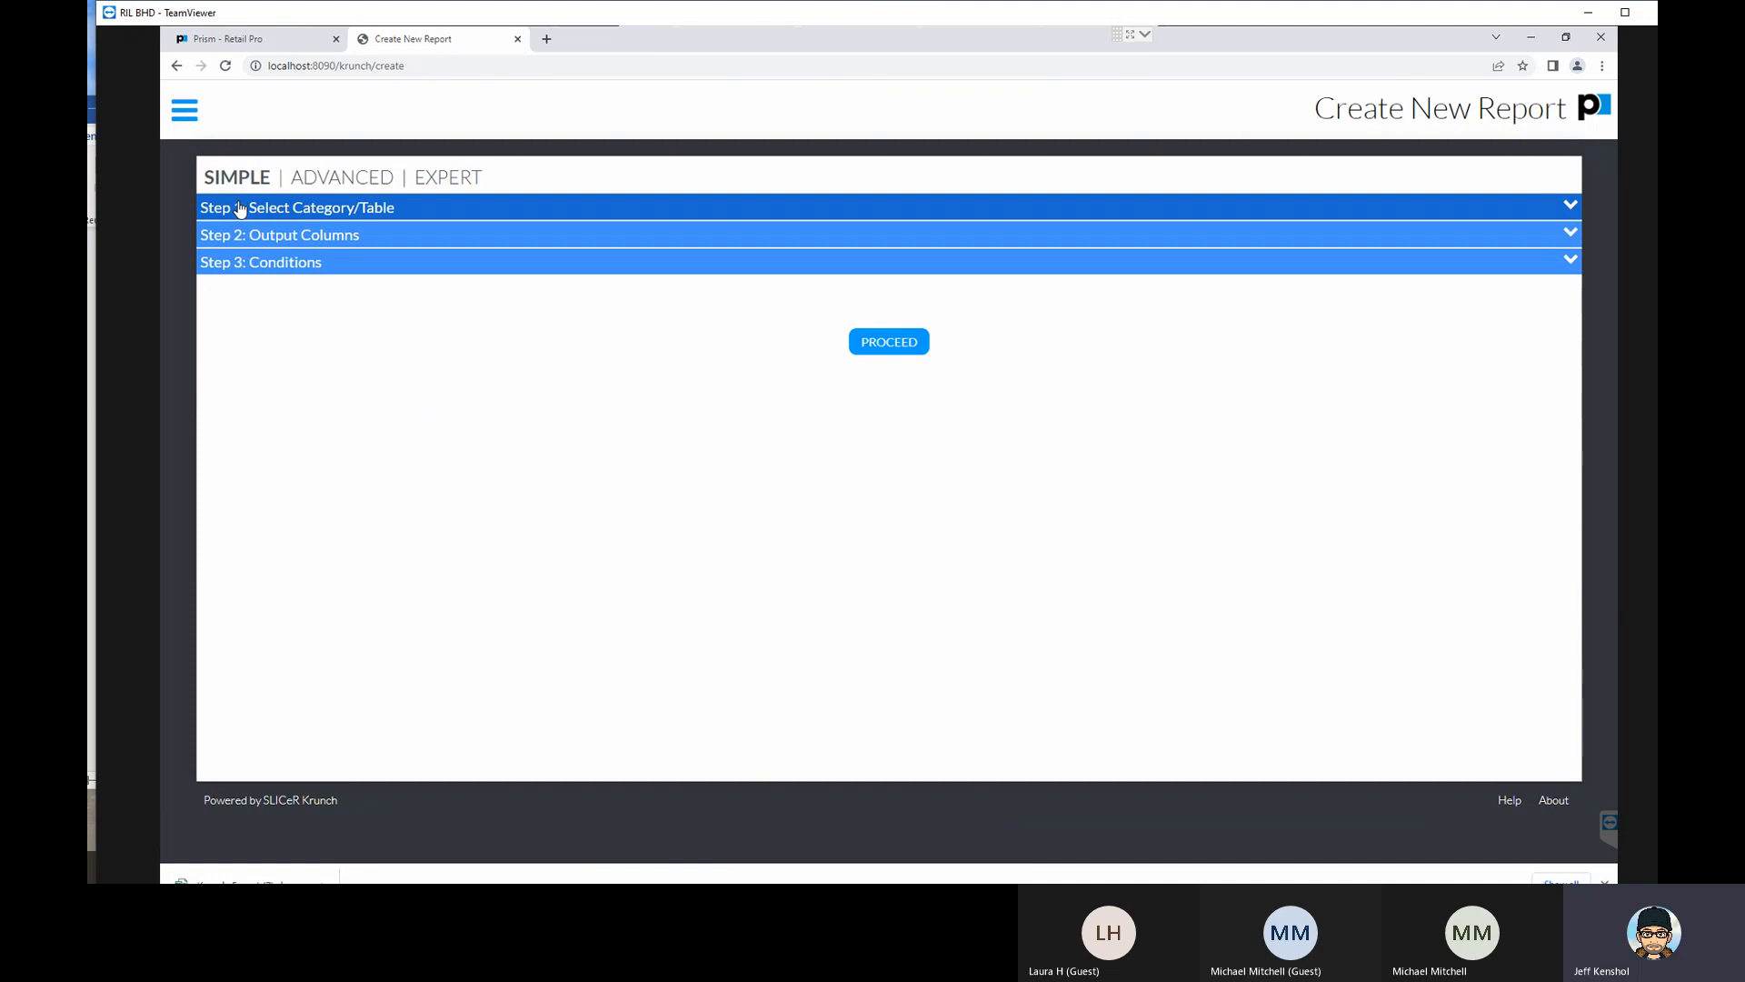
click(239, 207)
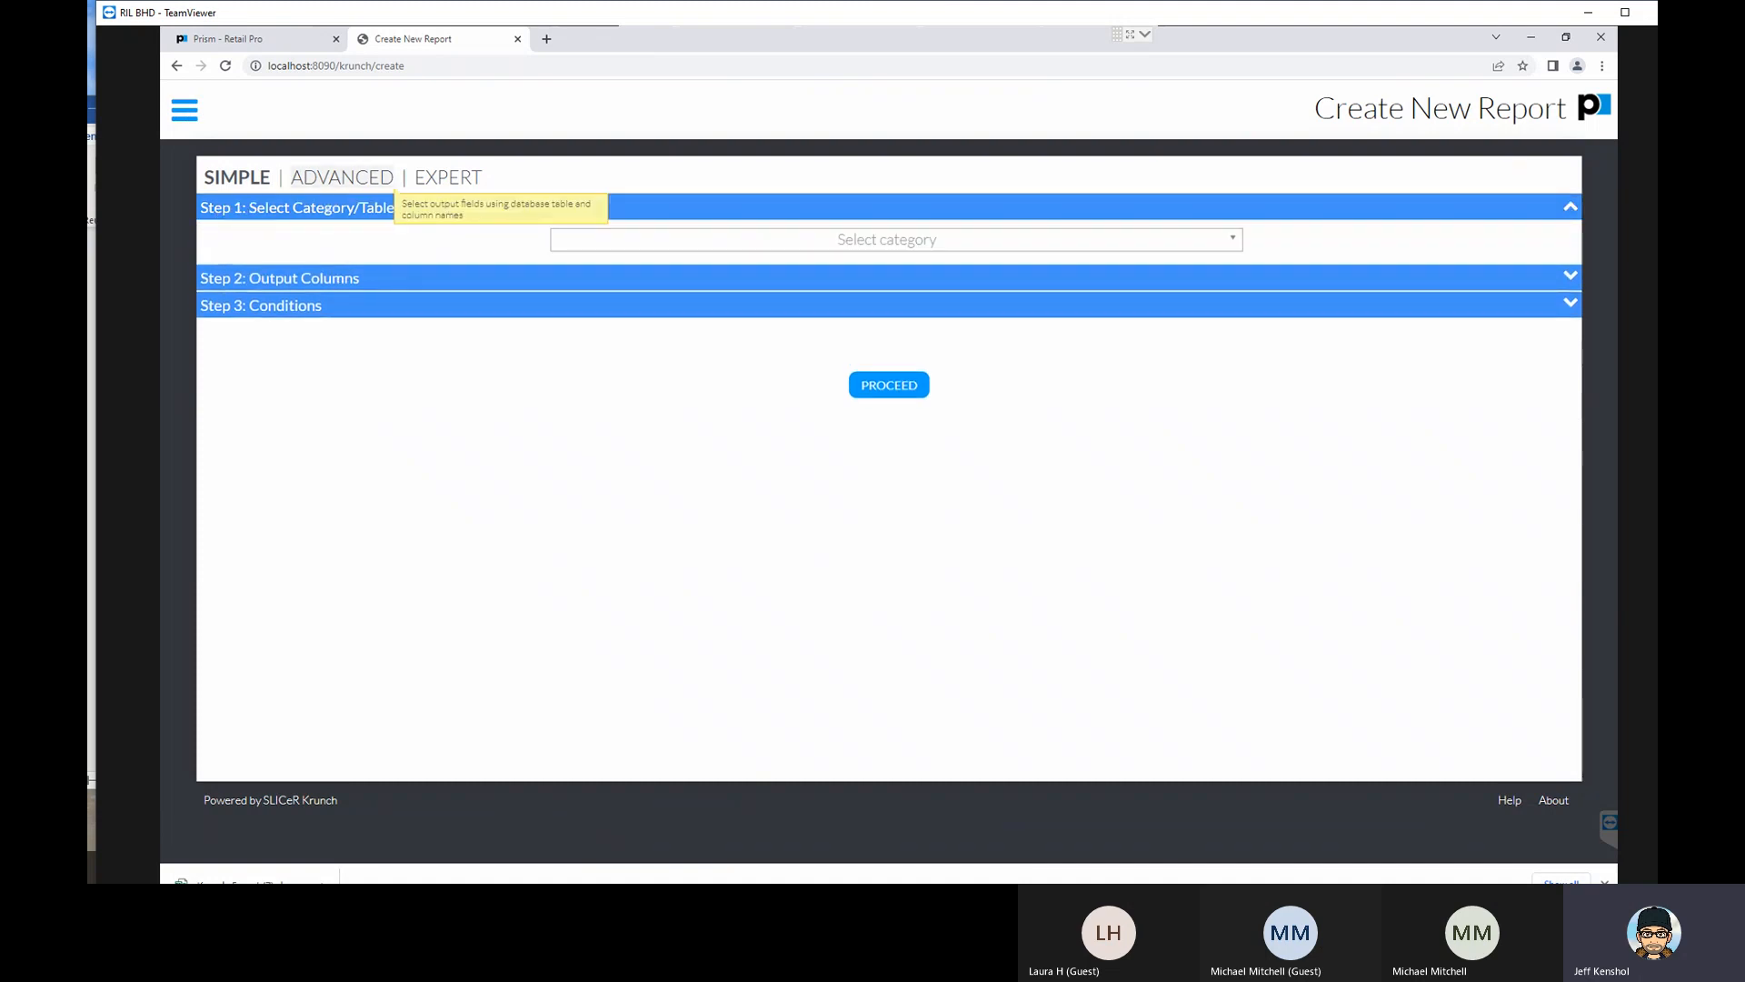
click(826, 241)
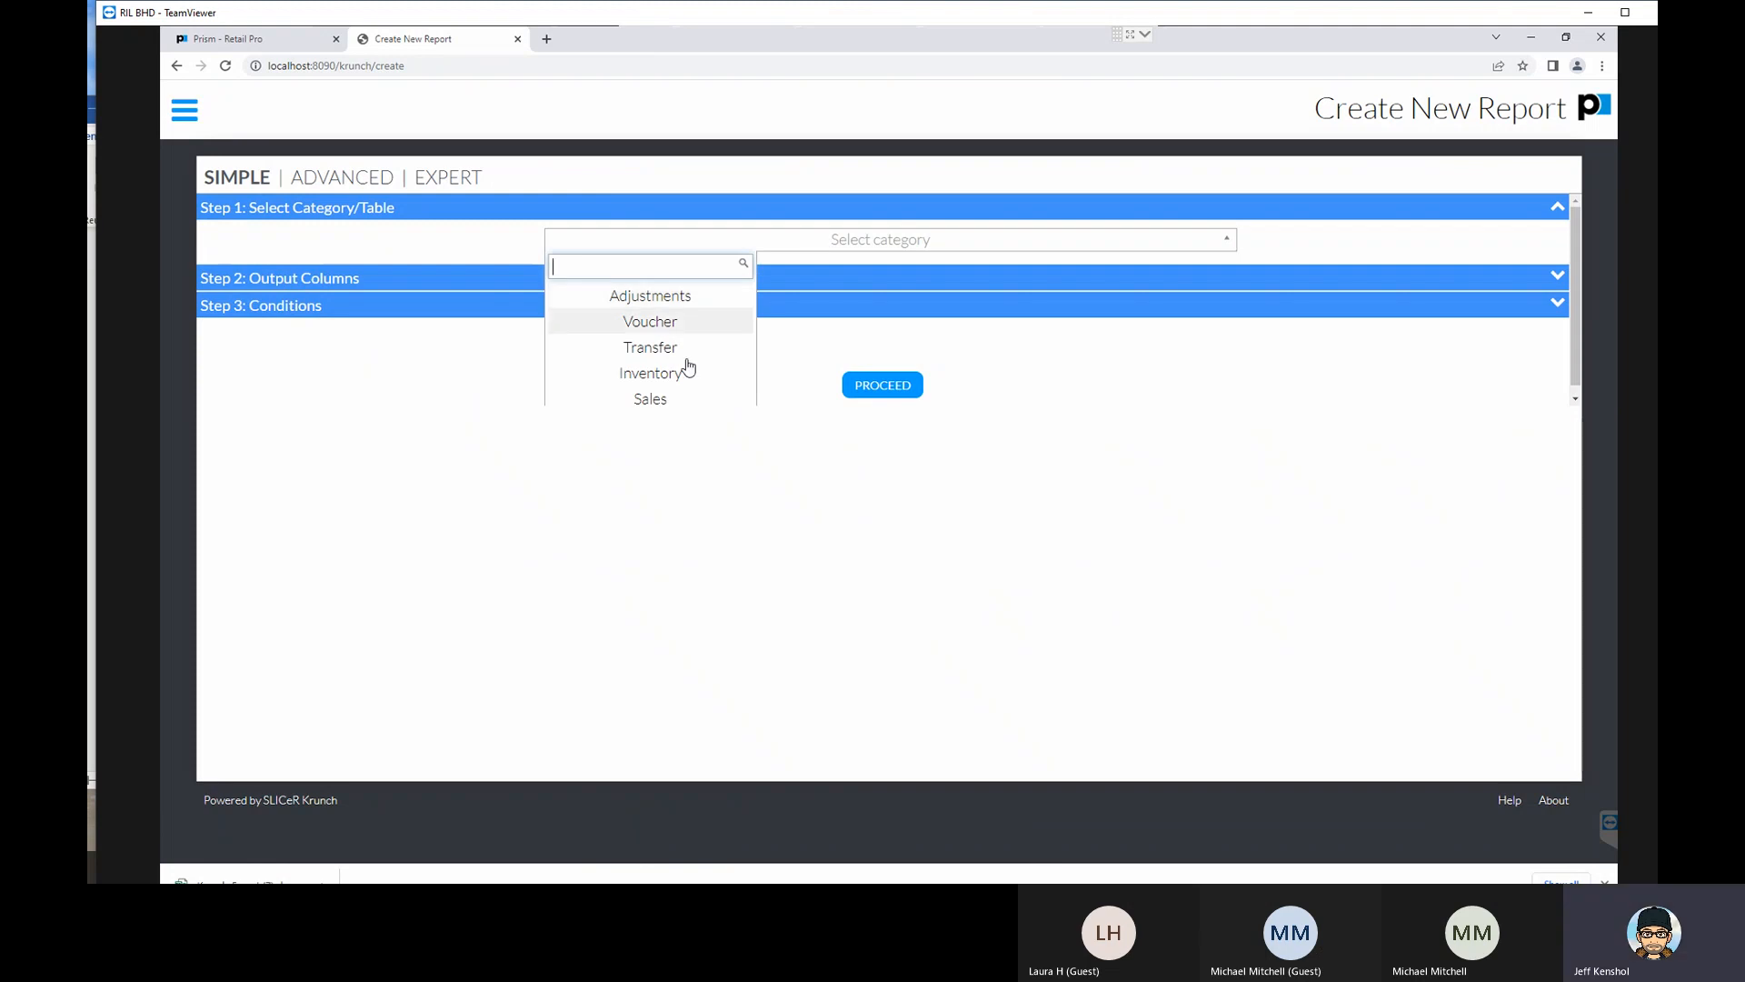
click(650, 399)
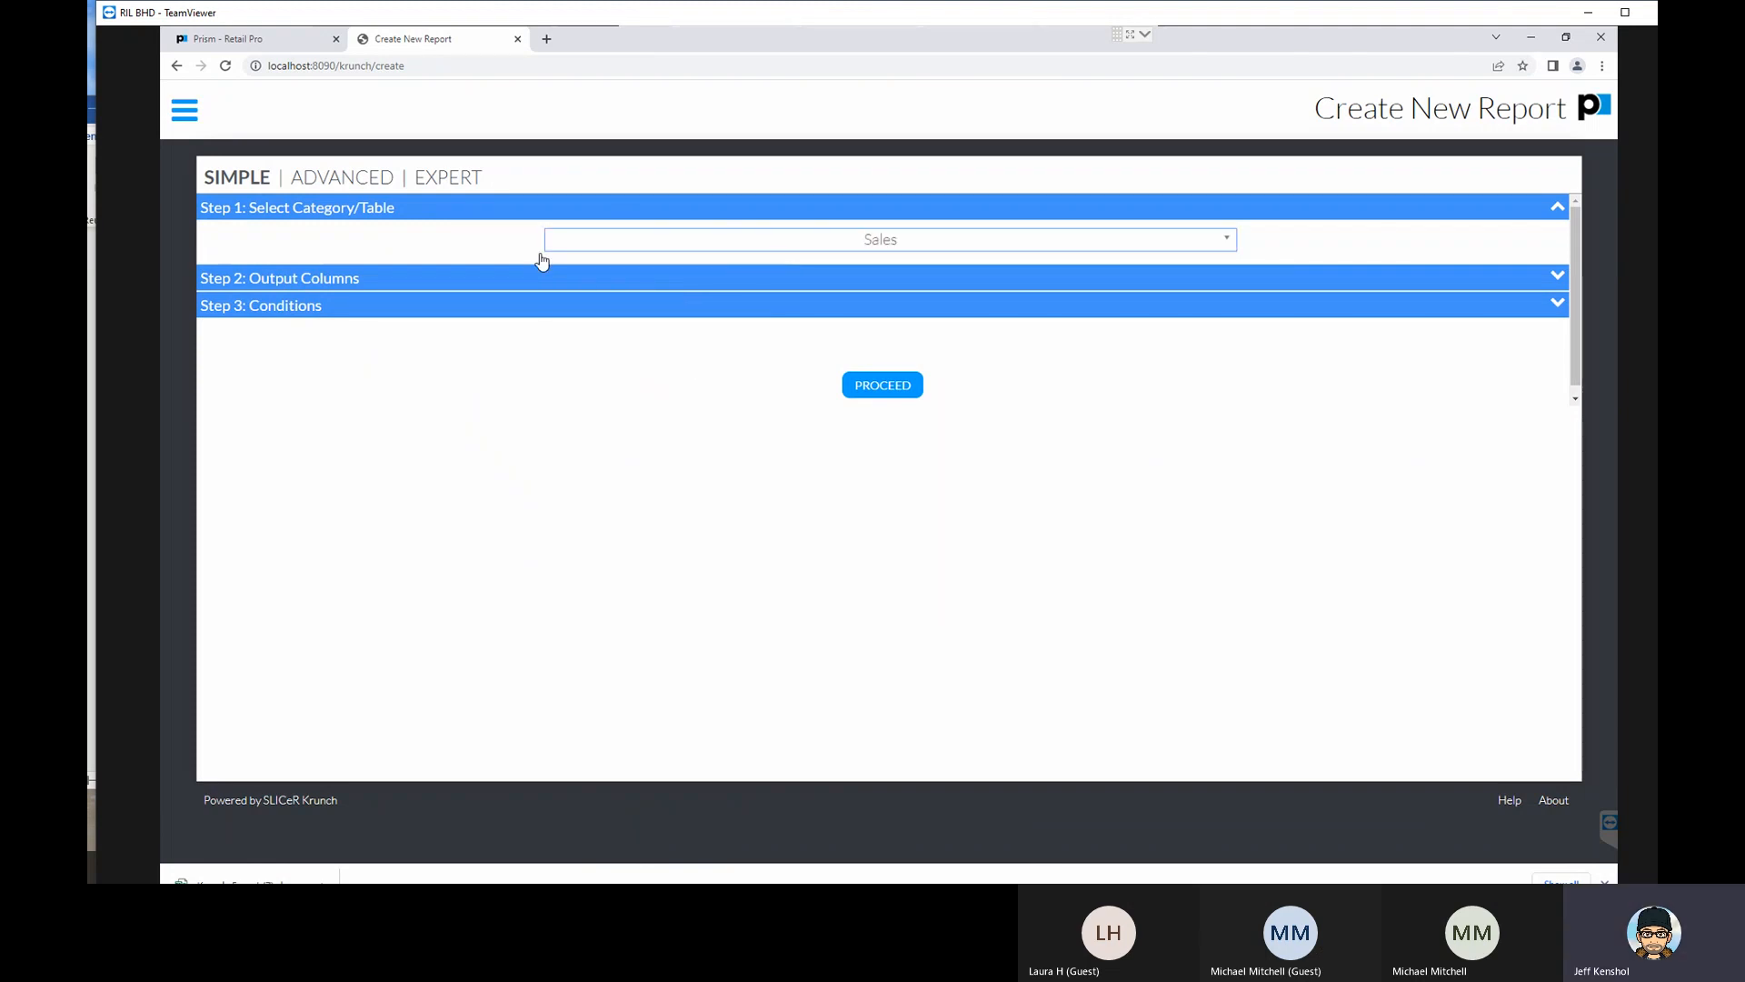
- Open the Output Columns section and add dcs_dcs_code as an output column with the alias dcs_code
click(282, 278)
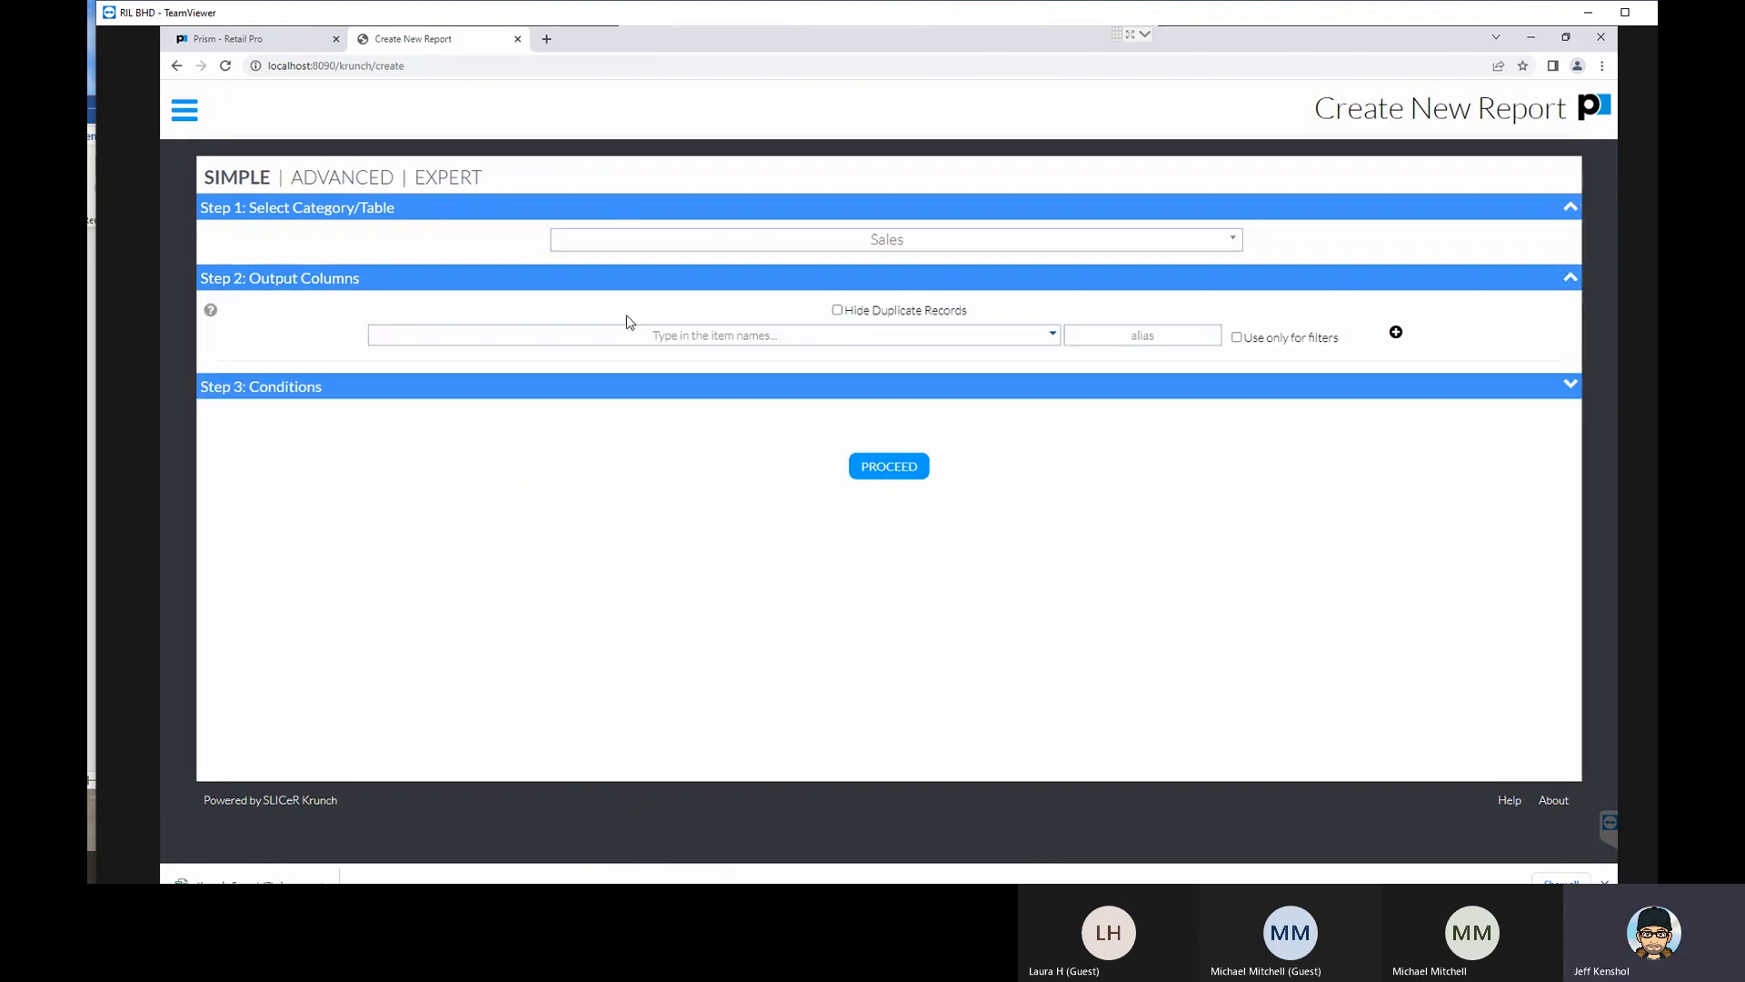
click(724, 337)
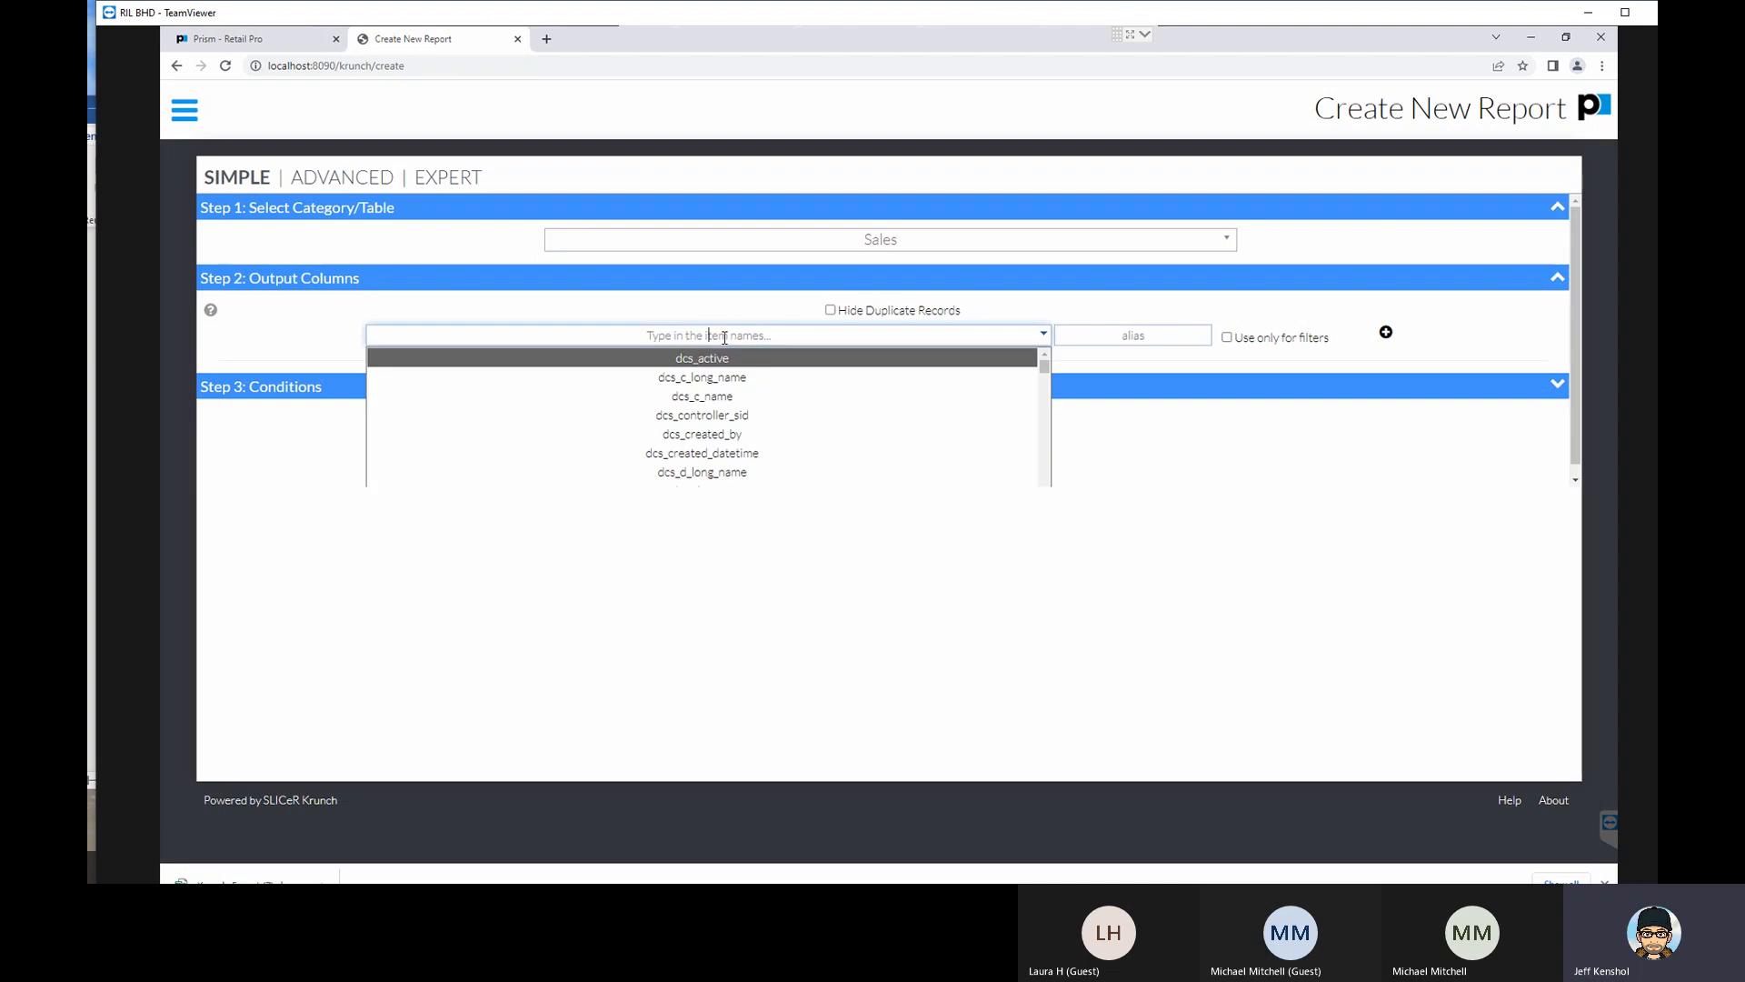
text(DCS)
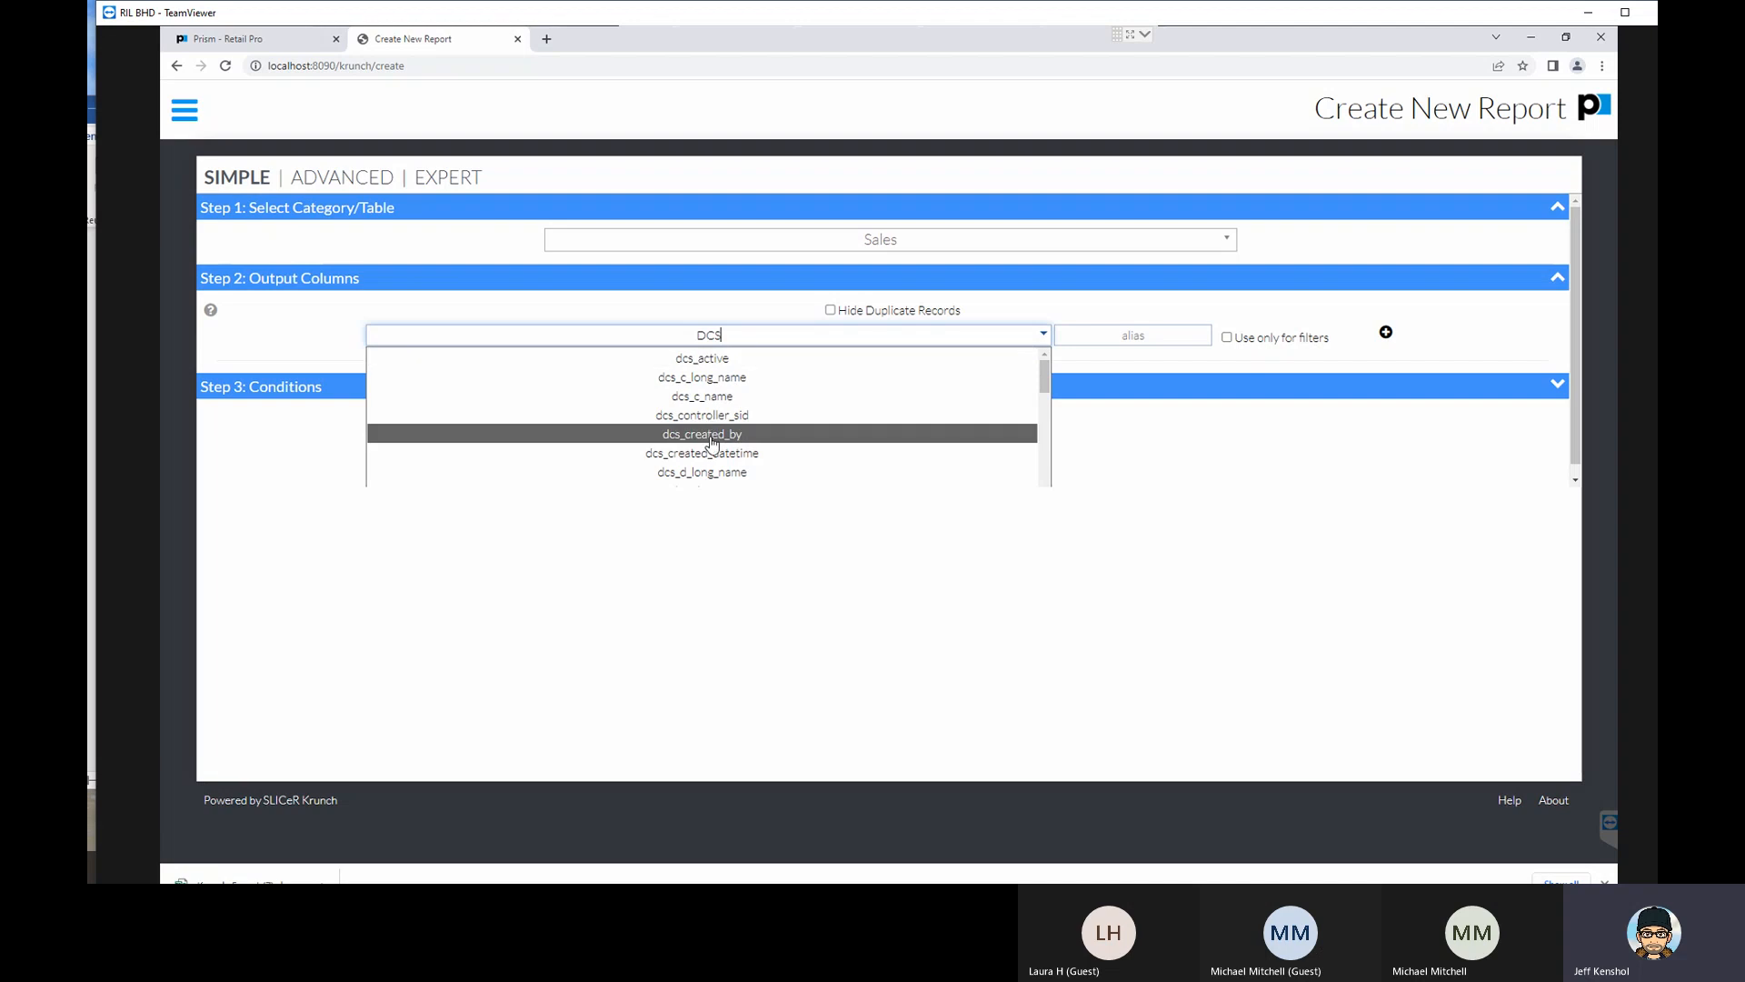
scroll(719, 484, down, 3)
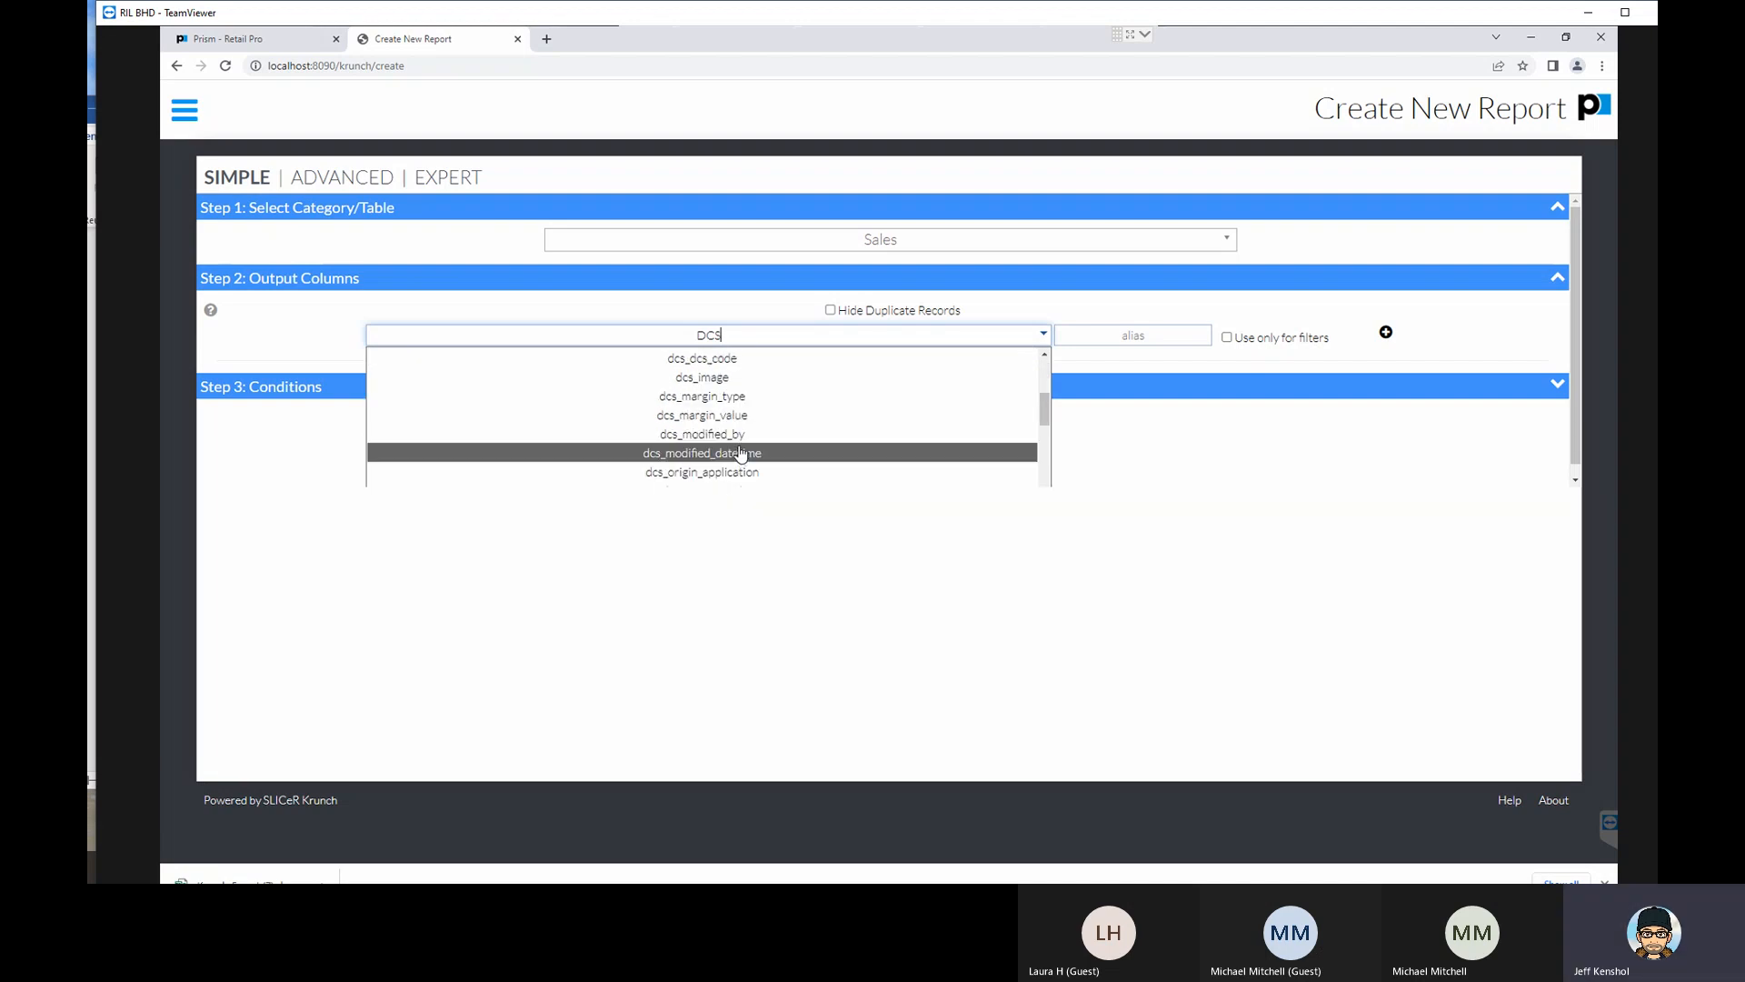
click(730, 362)
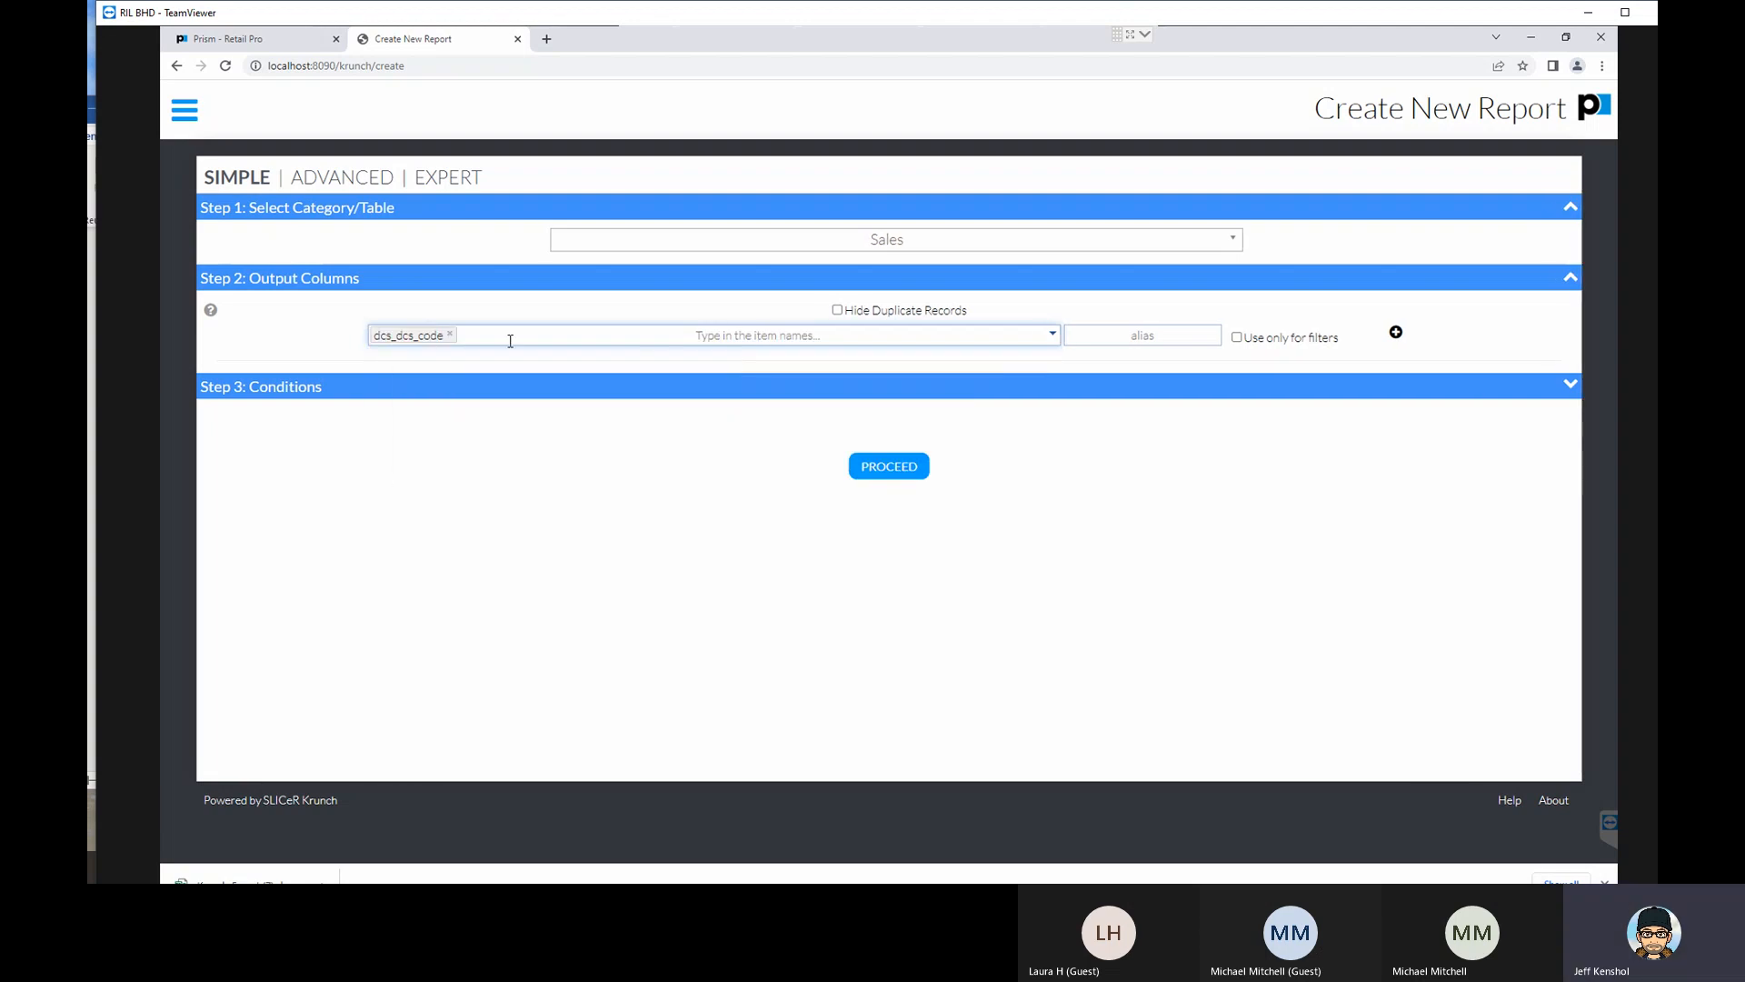
click(1110, 335)
drag(1129, 336, 1085, 335)
key(BackSpace)
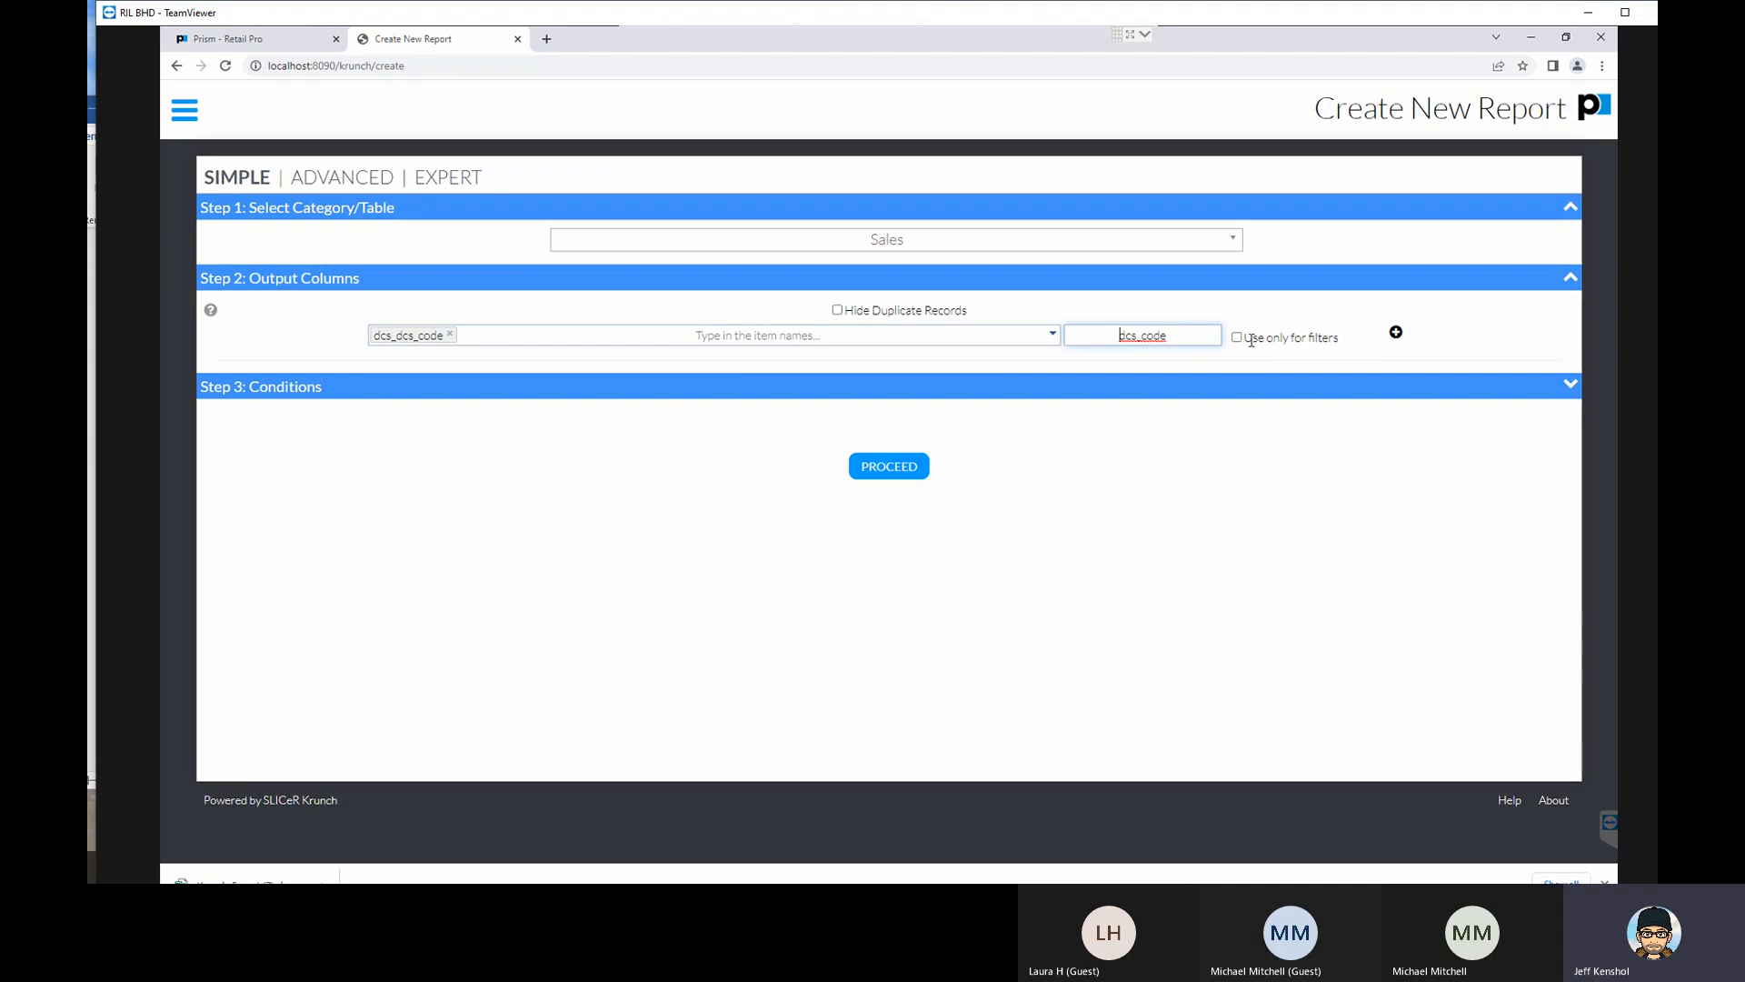
click(1395, 333)
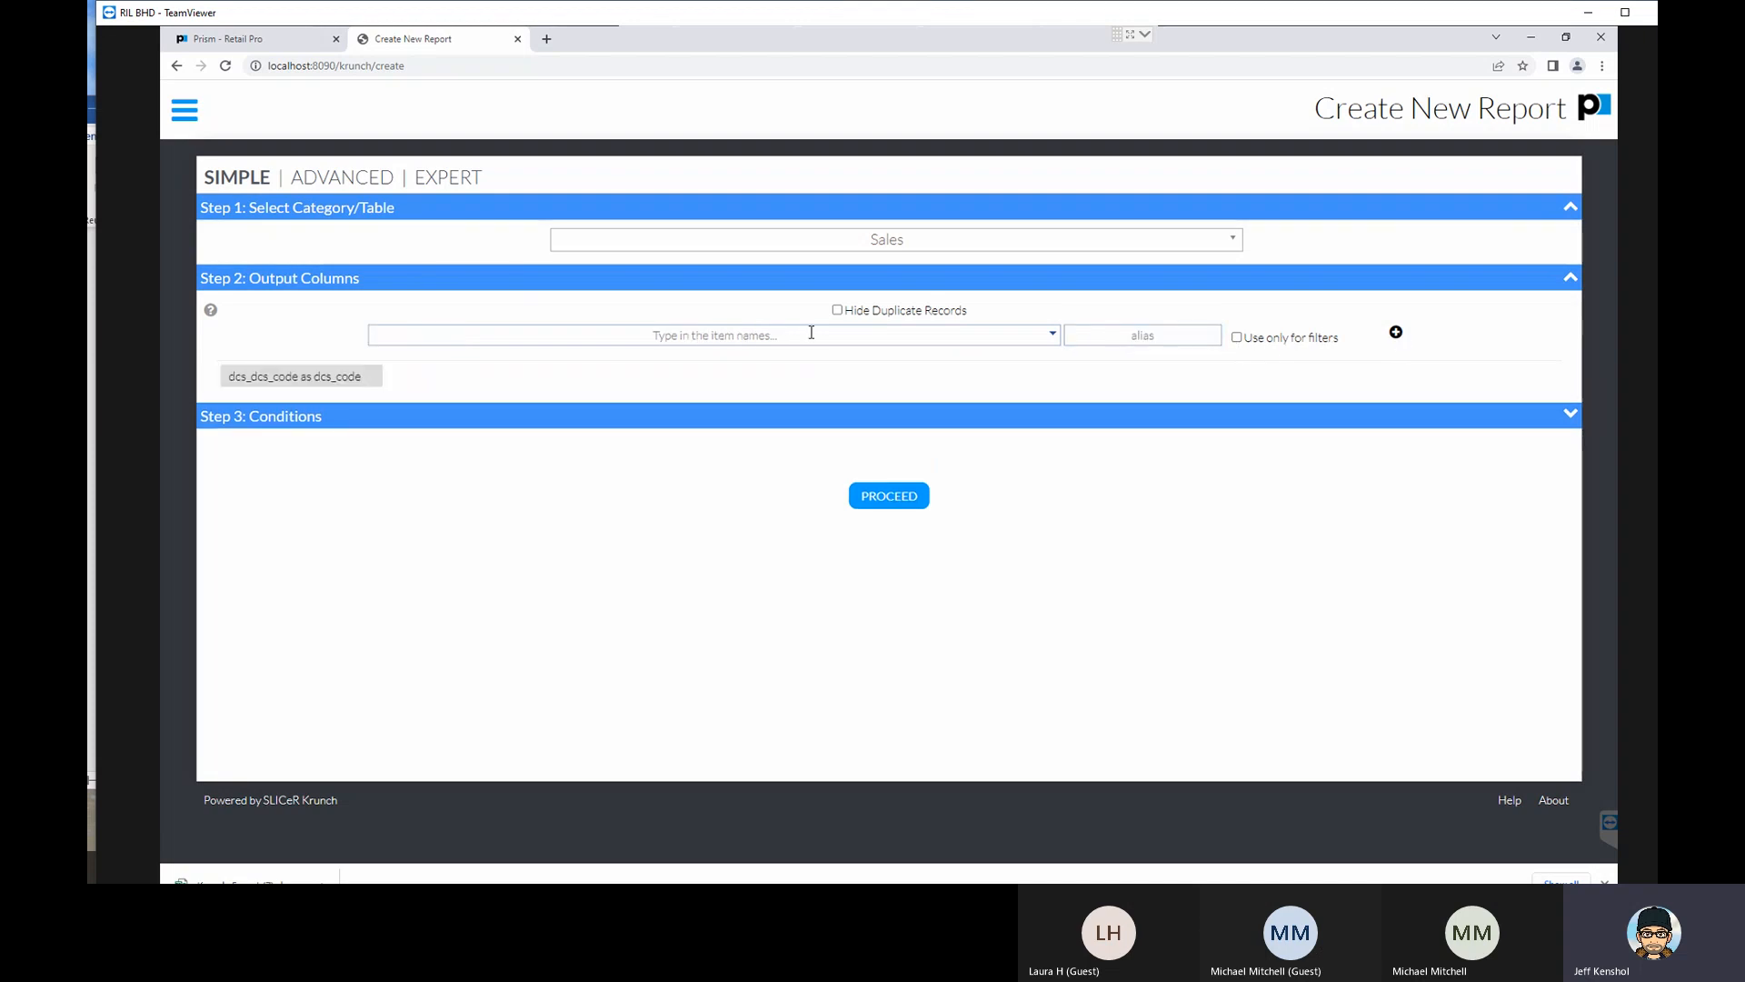
- Add document_sold_qty as an output column with the alias sold_qty
click(727, 336)
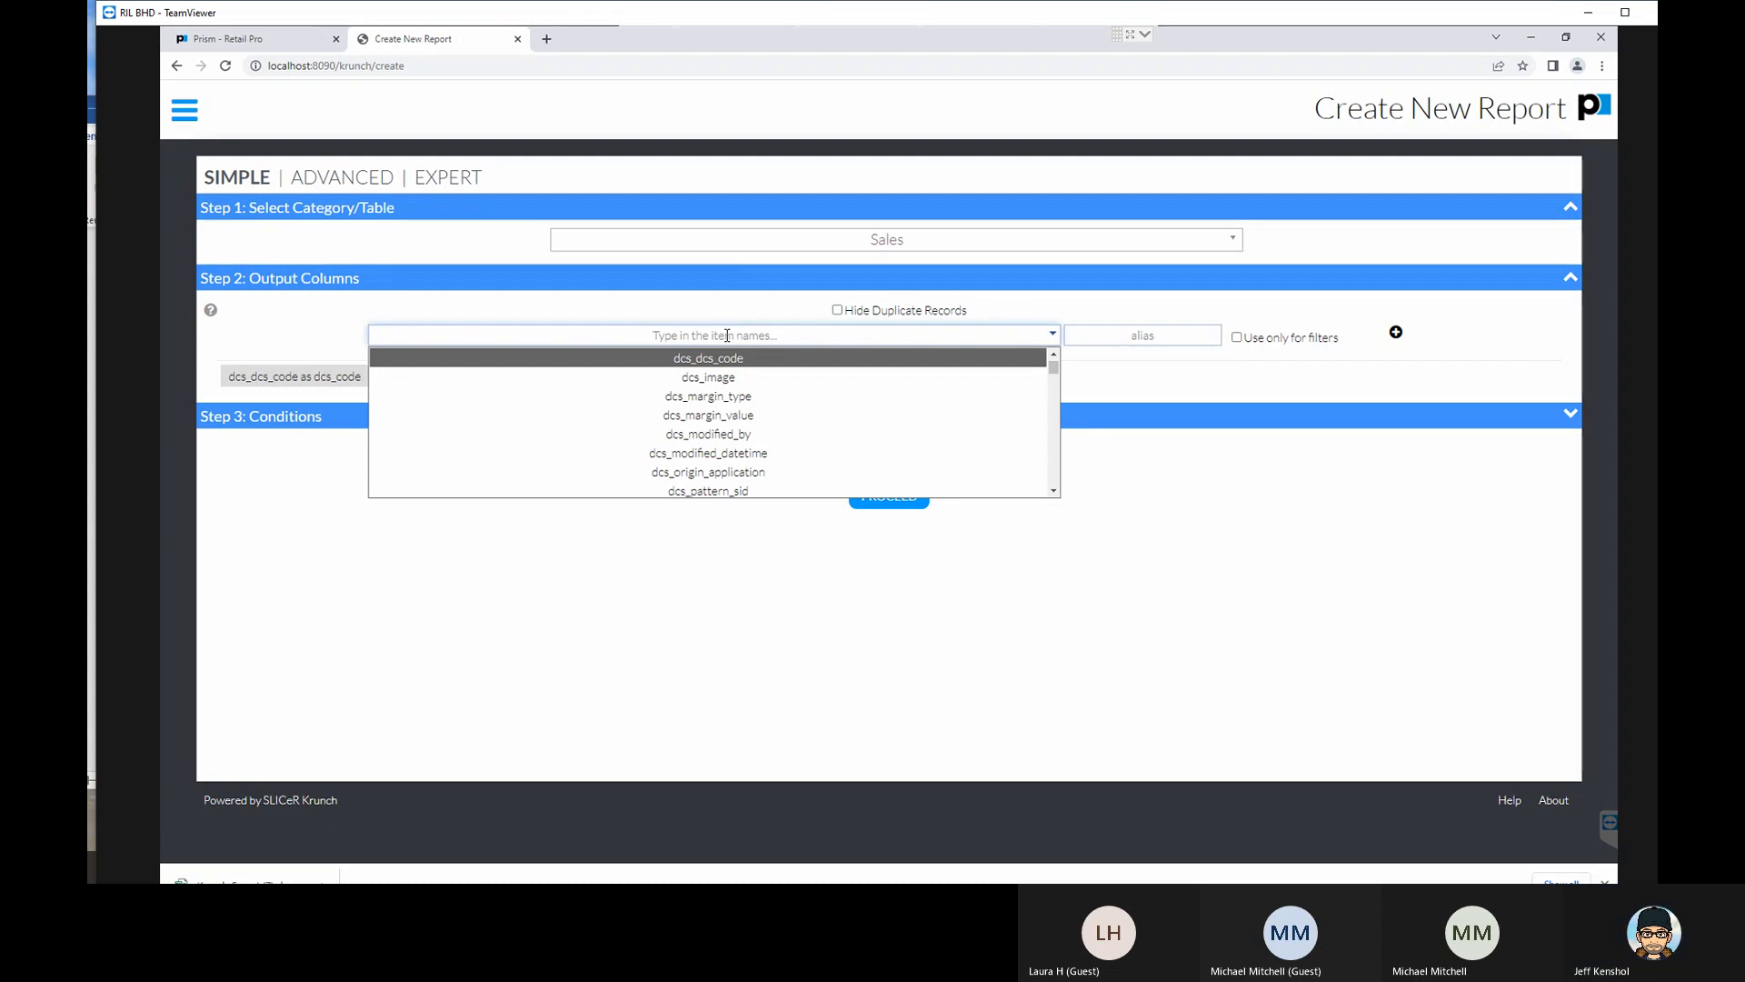
text(QTY)
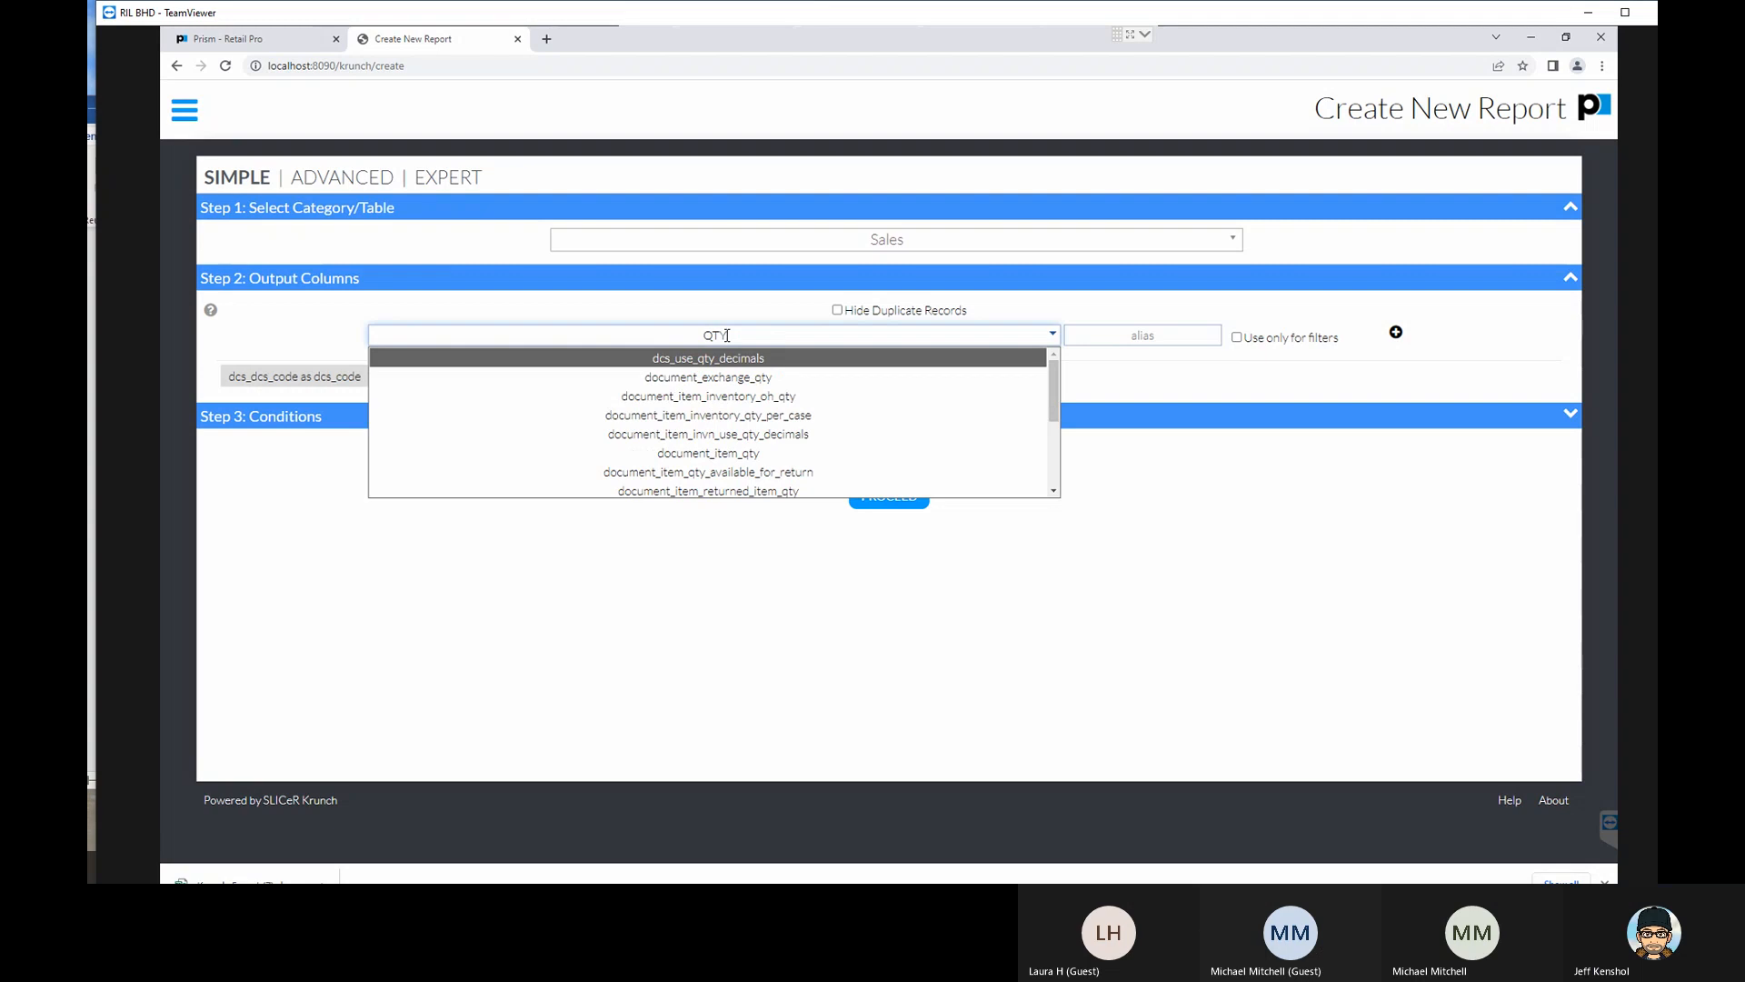
key(BackSpace)
key(BackSpace)
key(BackSpace)
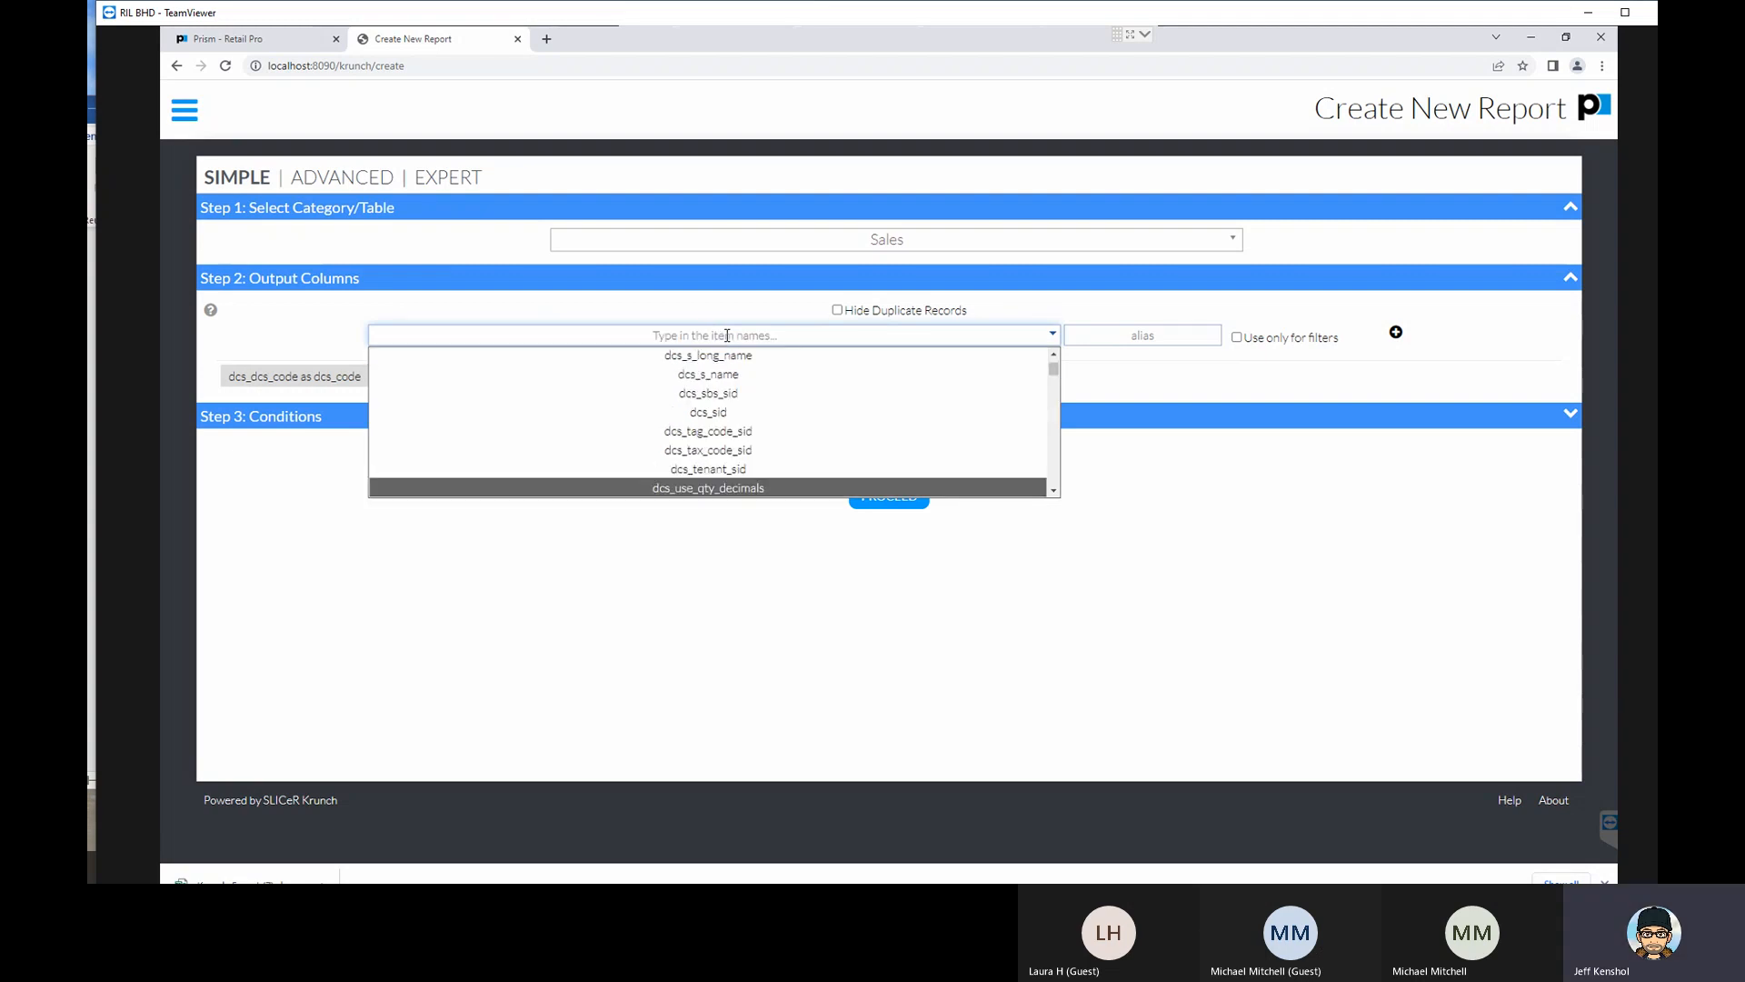
text(scLD)
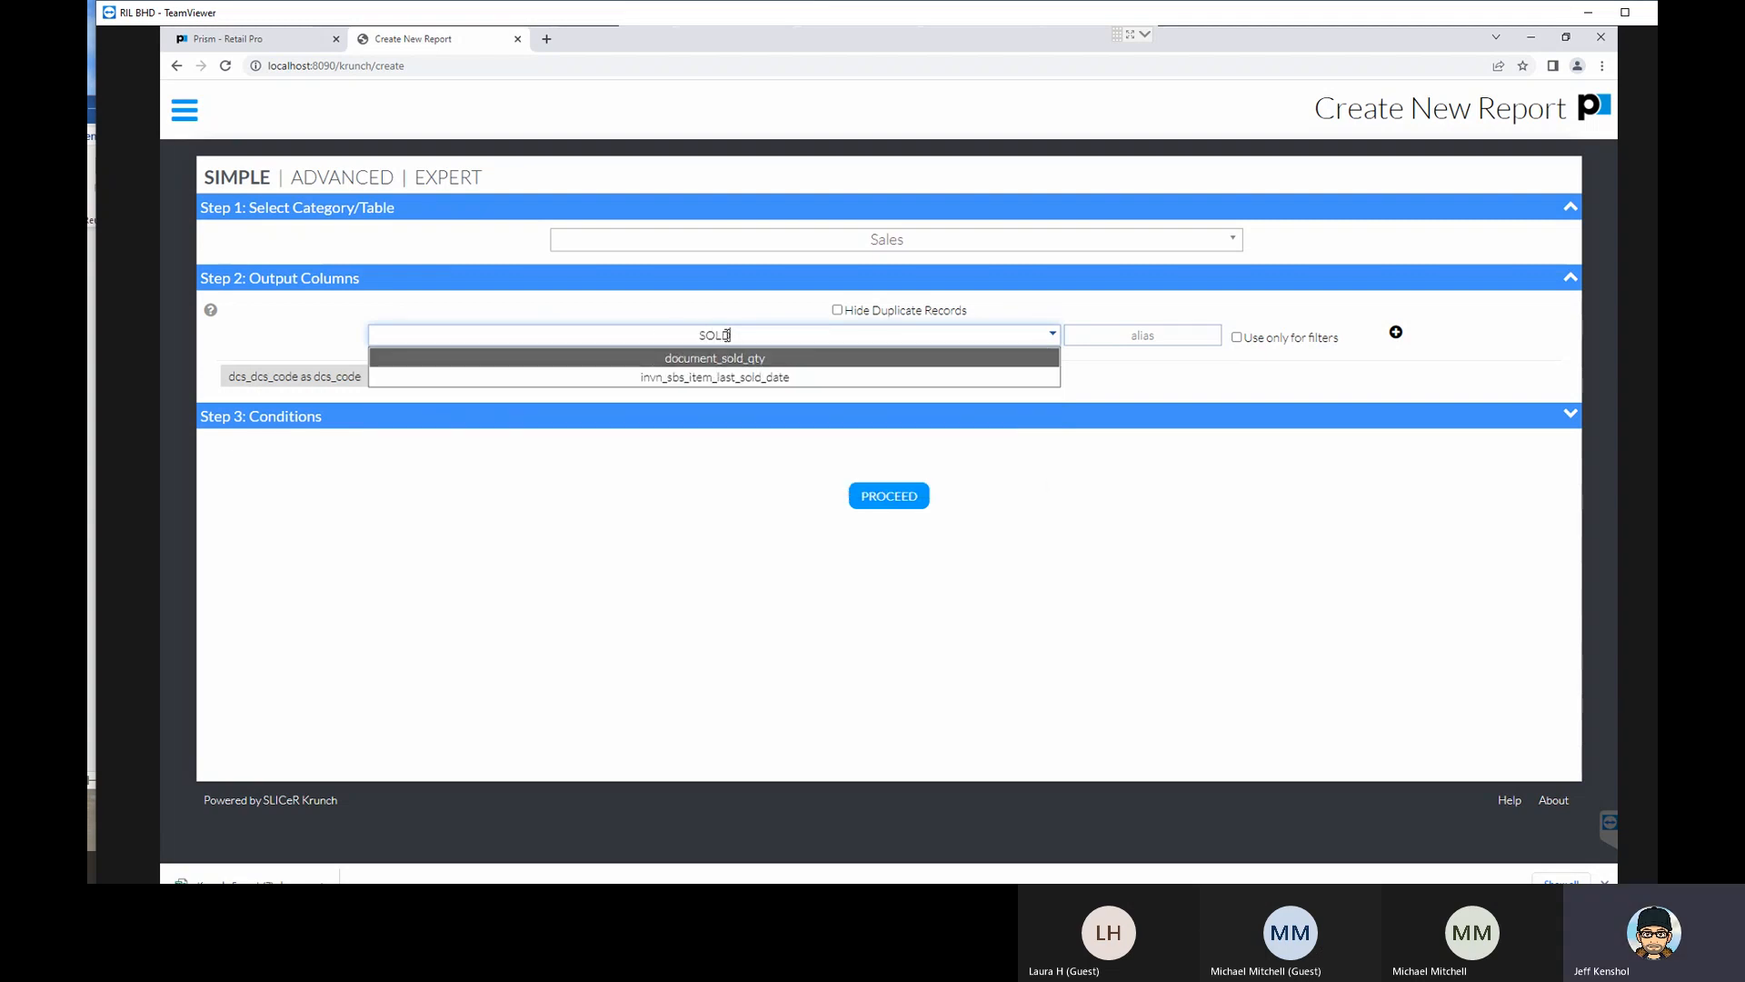
click(757, 360)
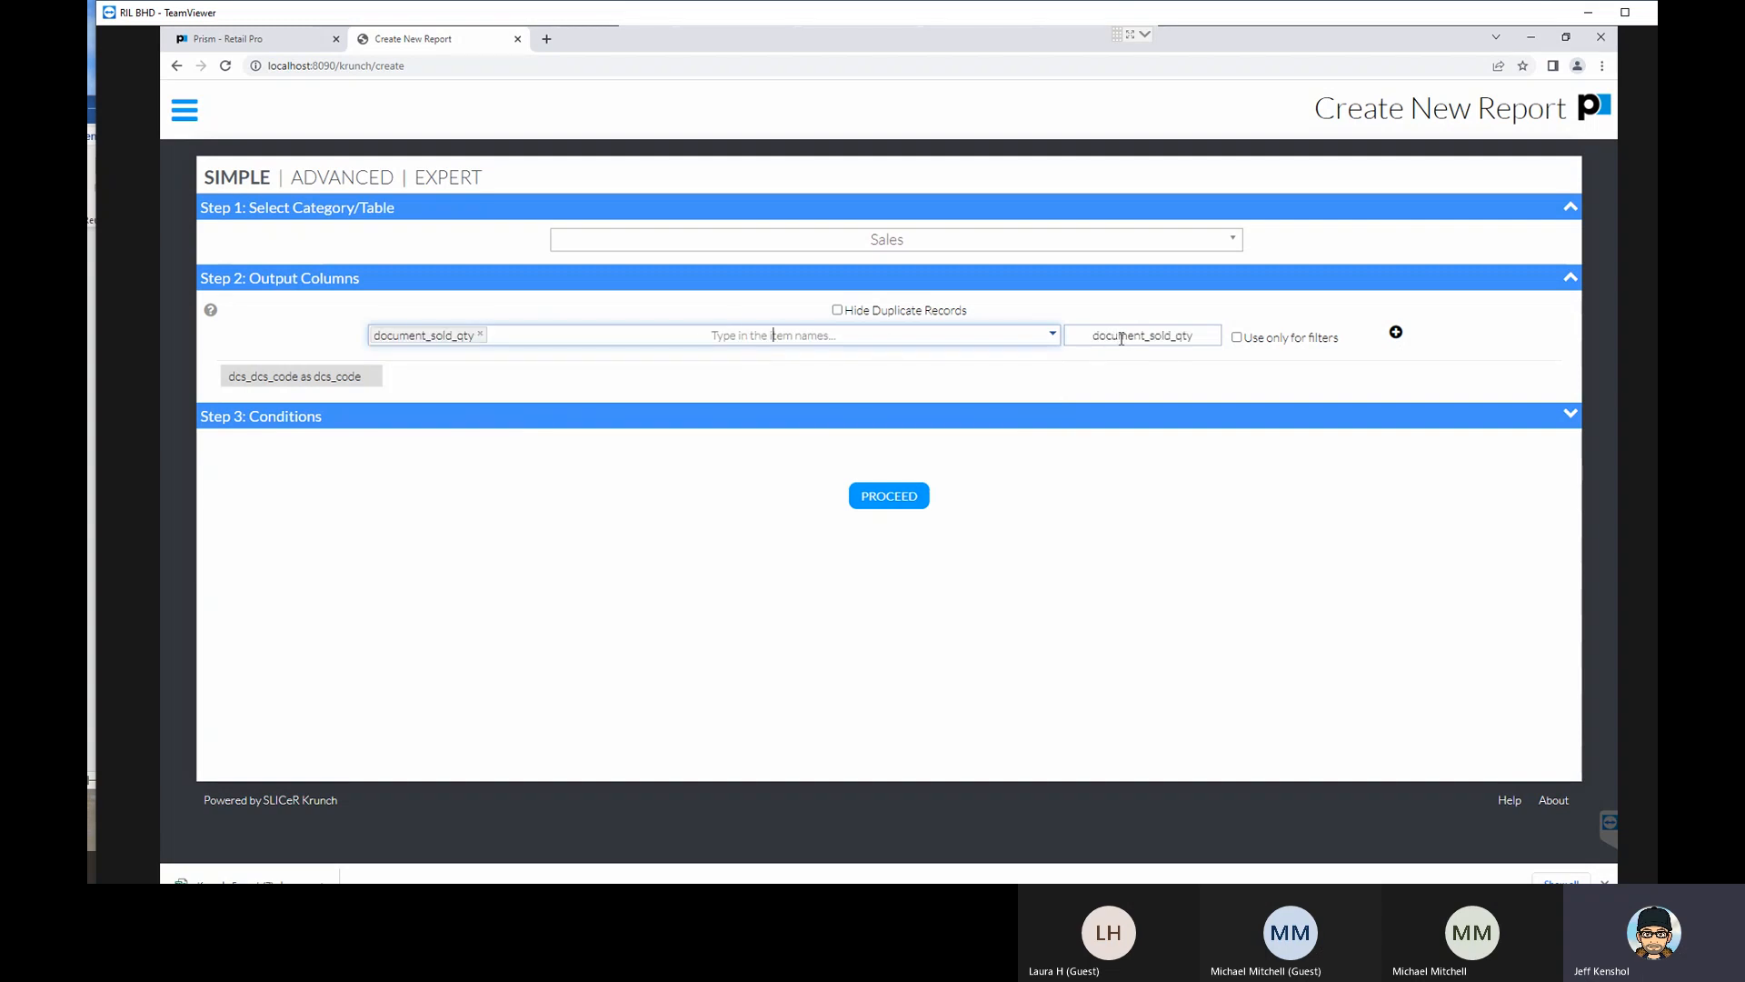
drag(1150, 337, 1058, 342)
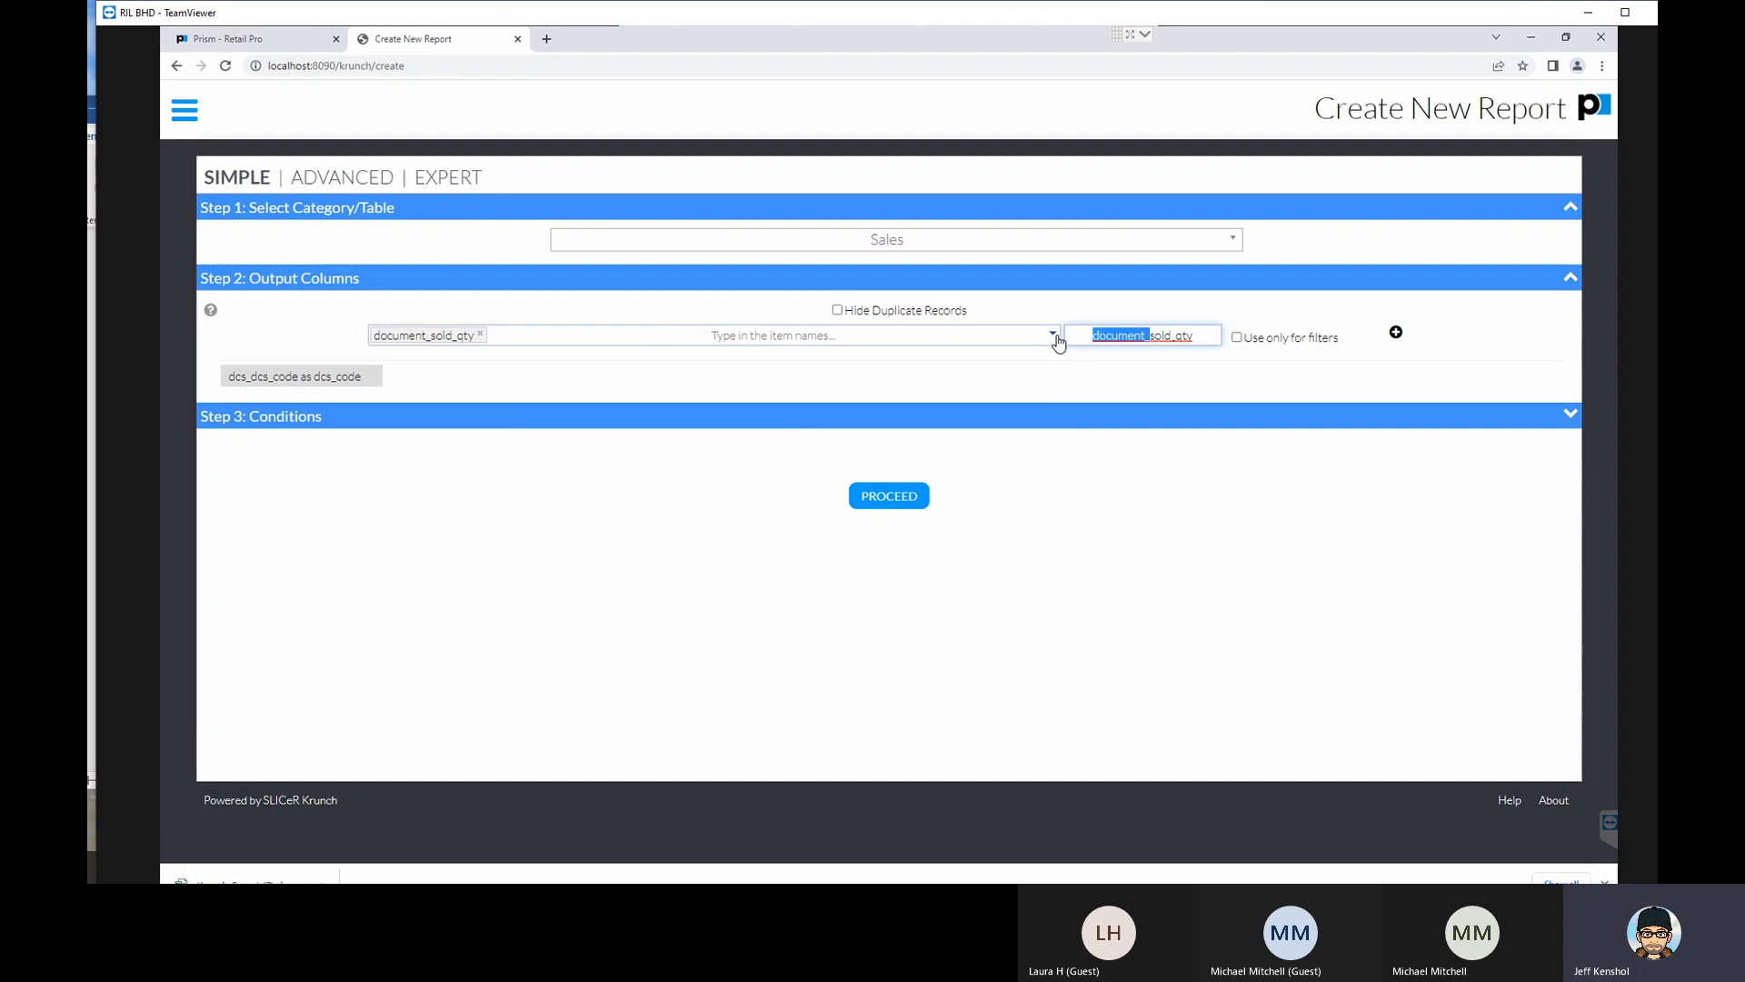
key(BackSpace)
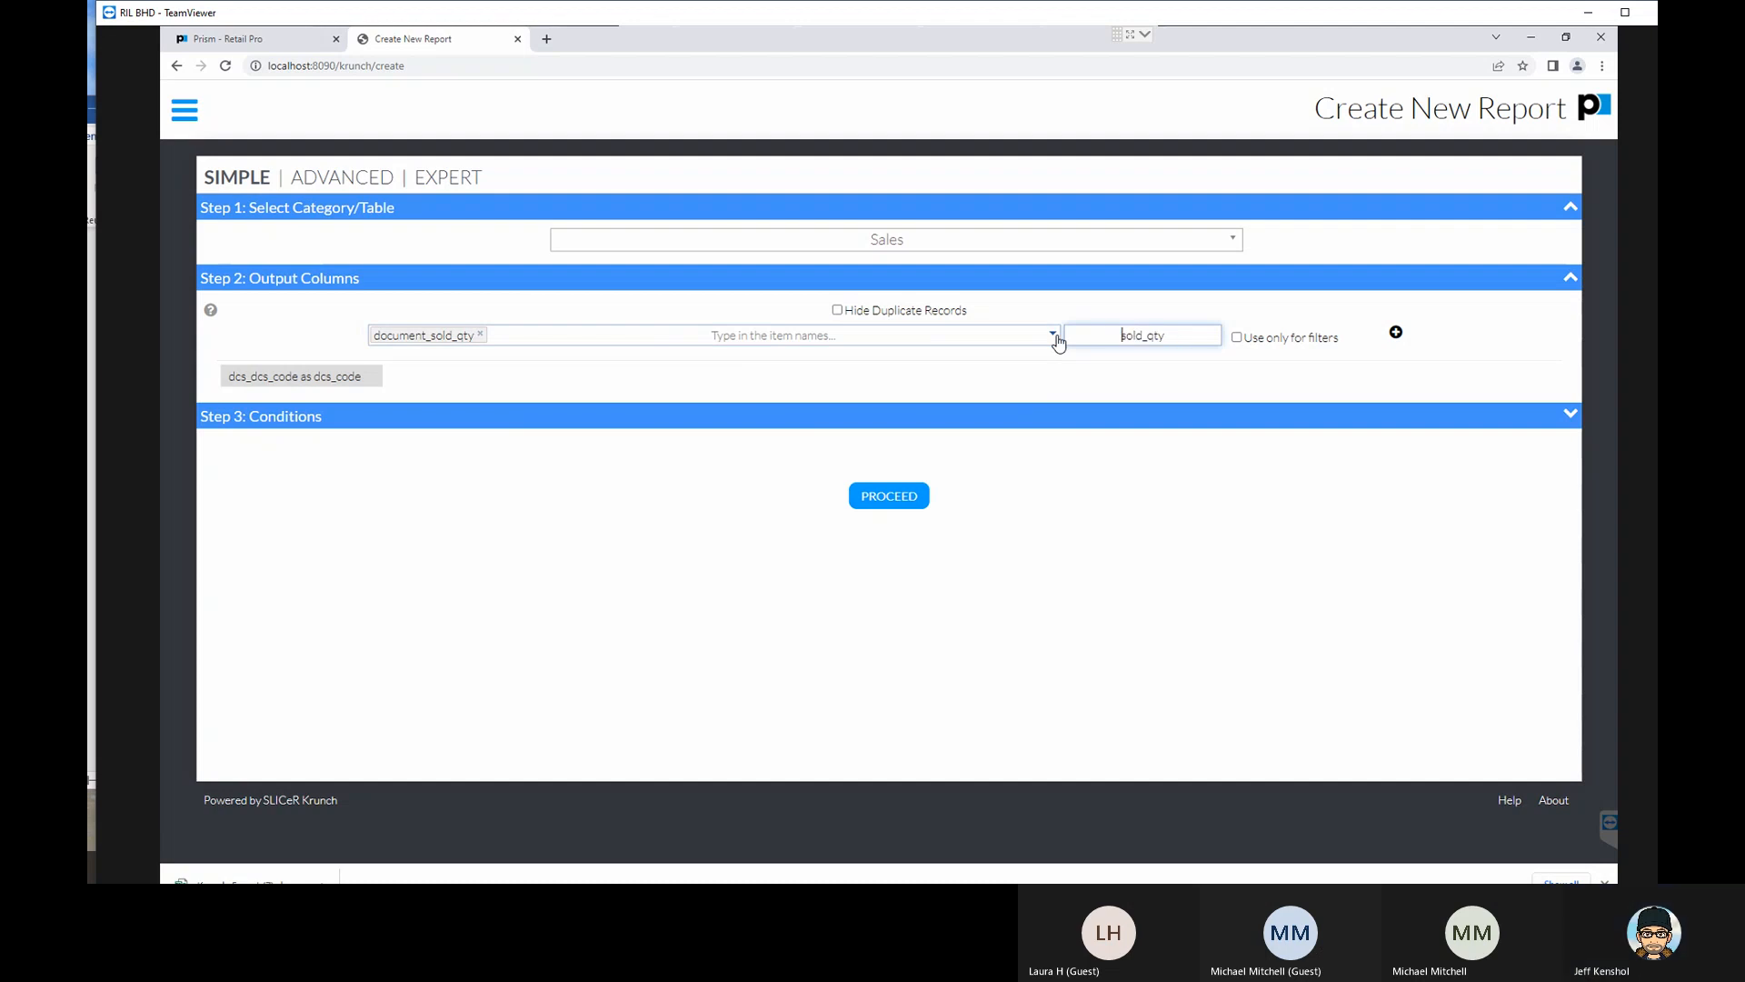
click(1398, 336)
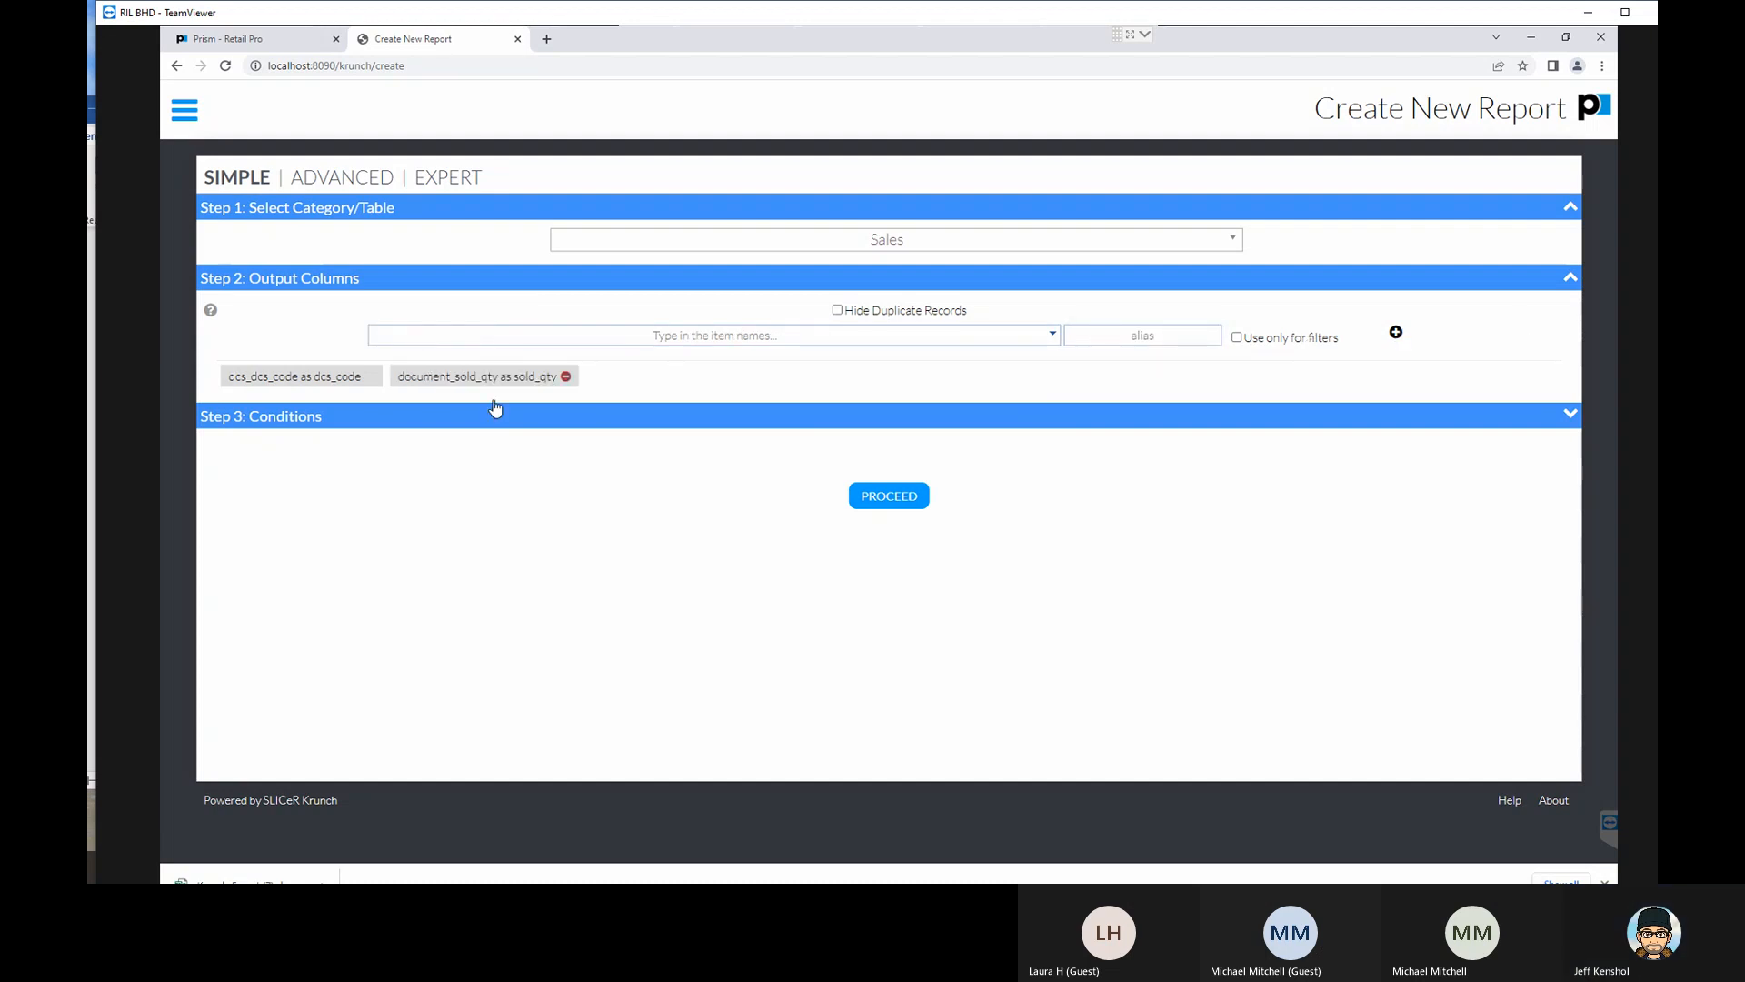
- Find document_item_price among the price fields and add it as an output column with the alias price
click(800, 337)
text(PRO)
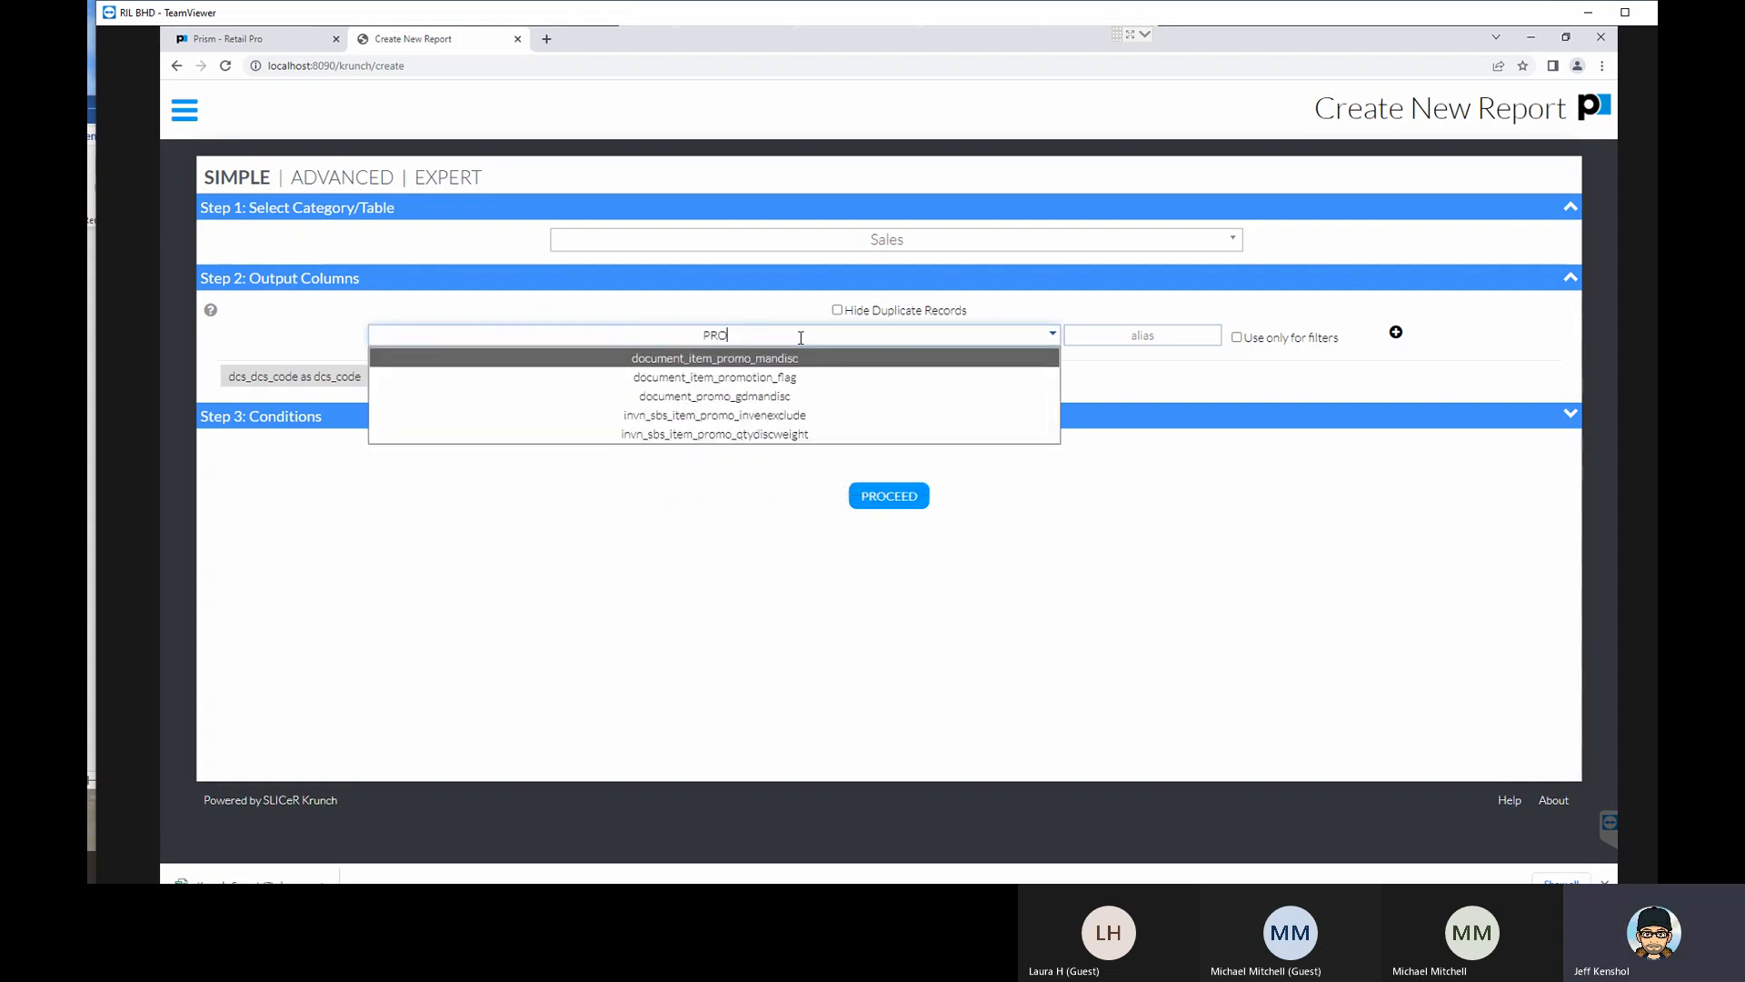
key(BackSpace)
text(I)
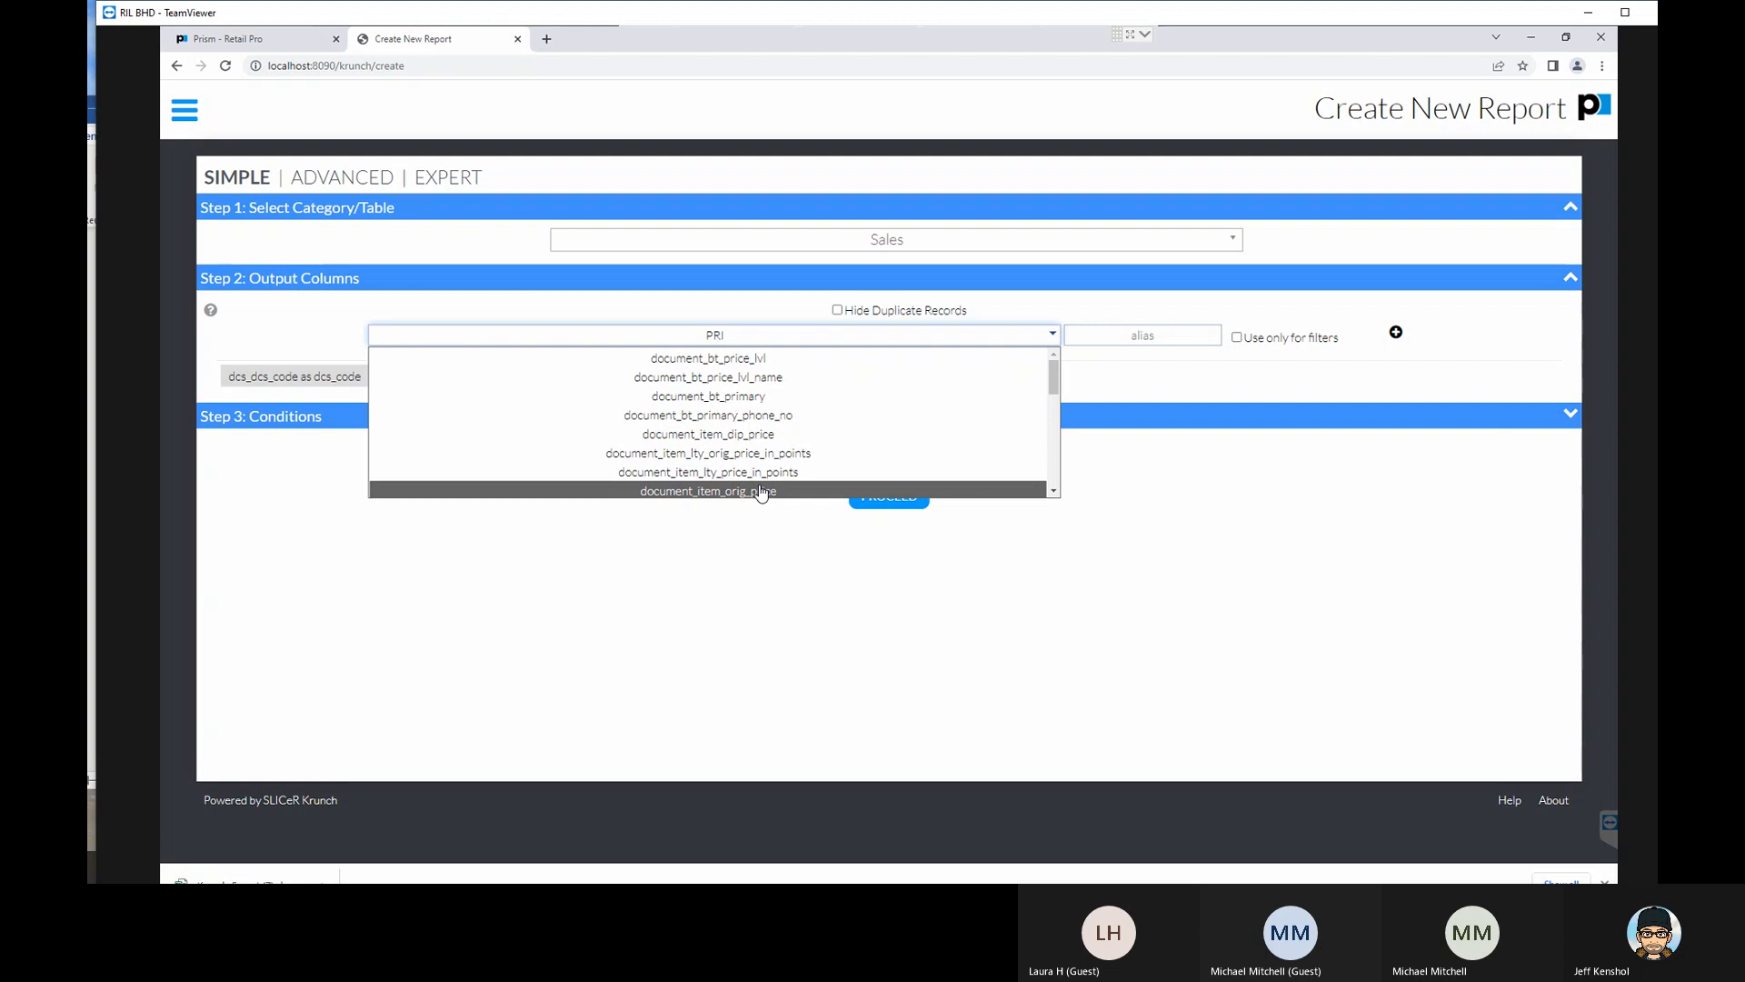
scroll(779, 474, down, 1)
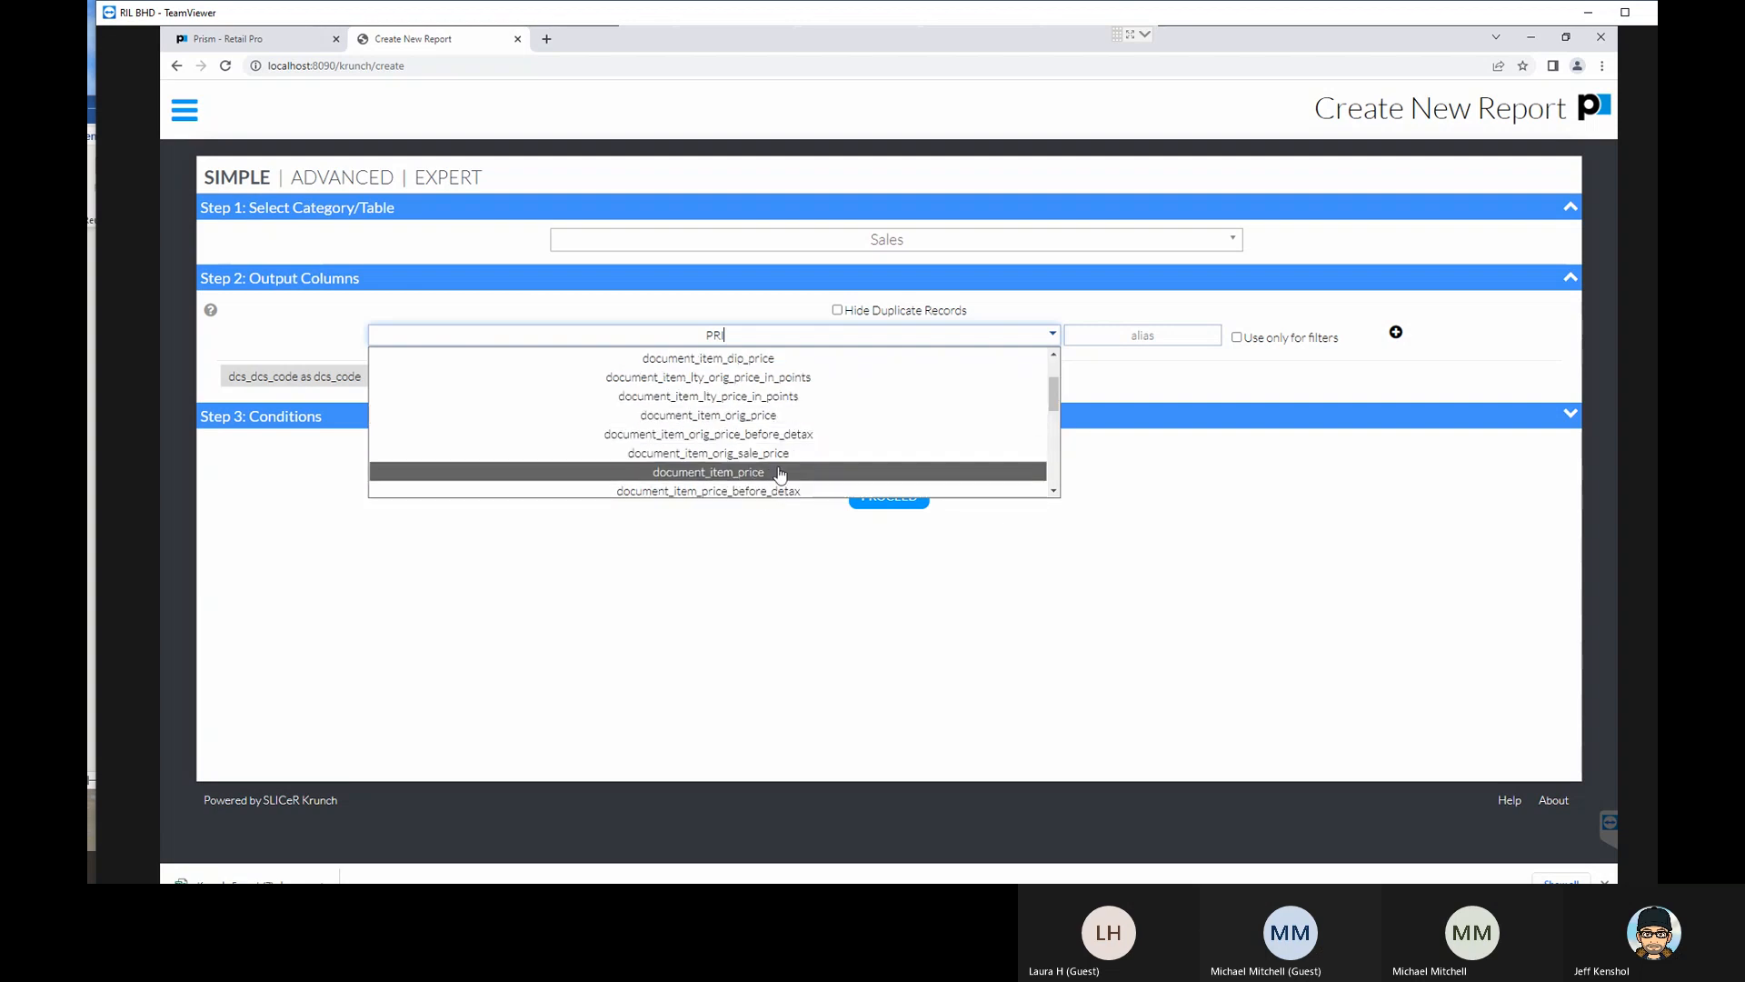
click(779, 471)
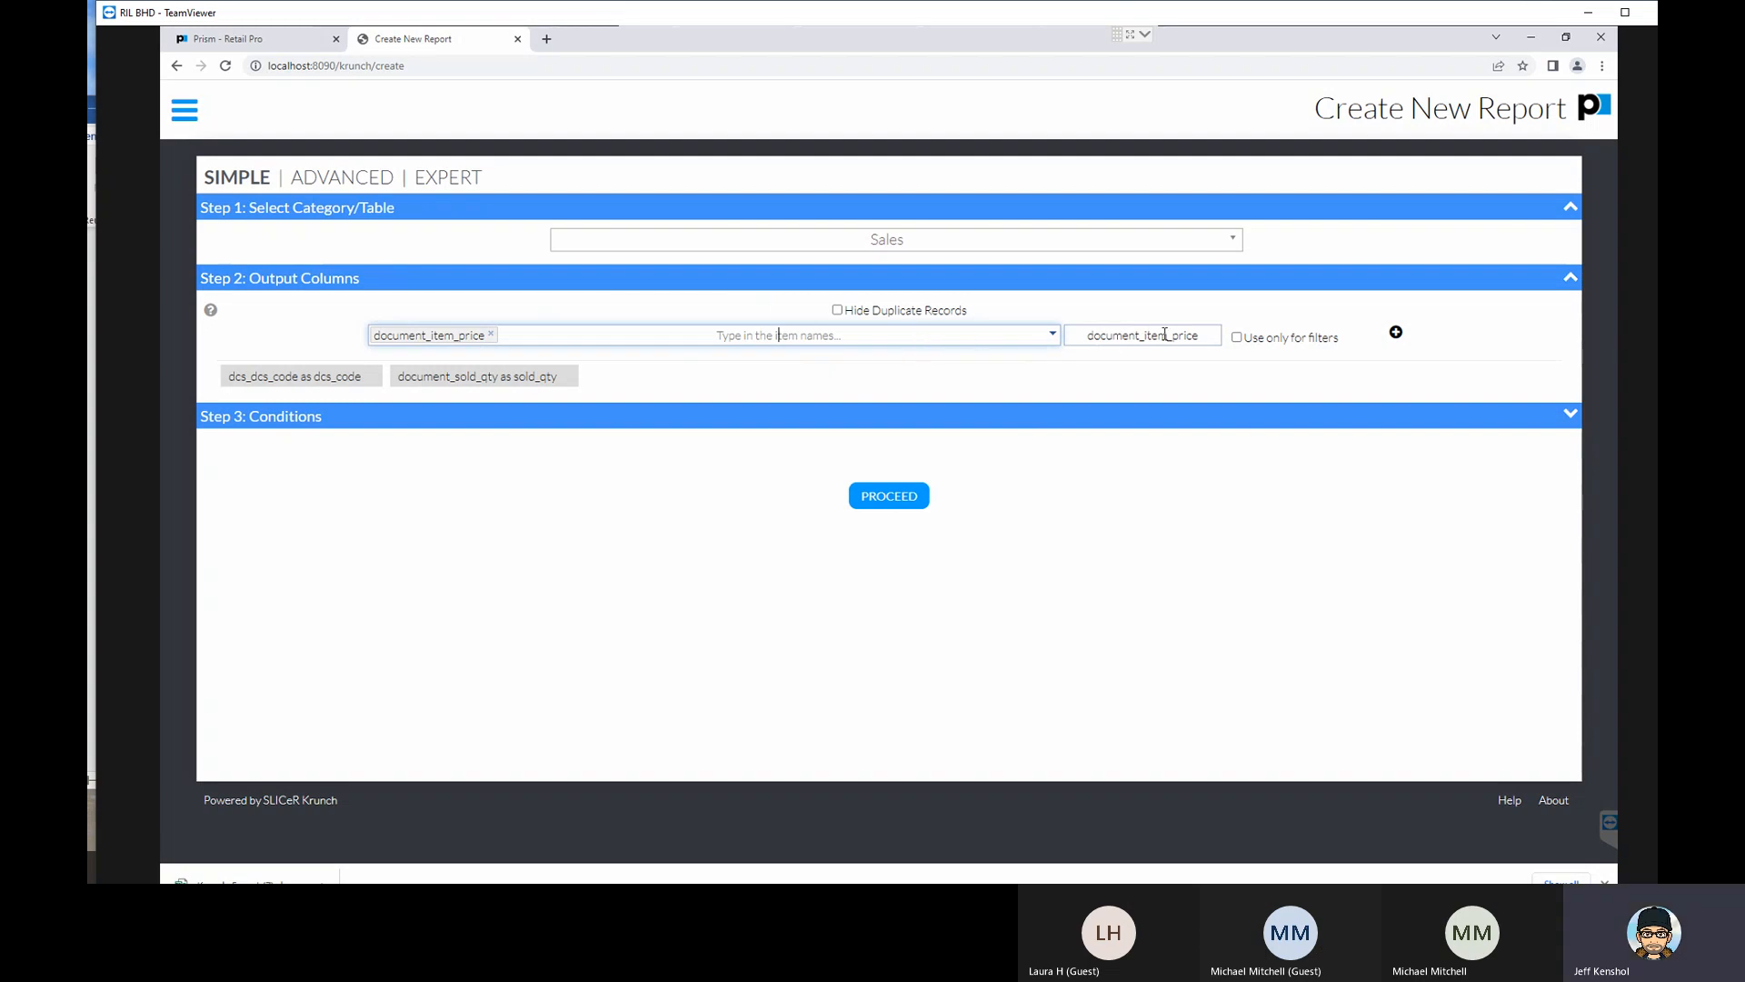
drag(1172, 336, 1032, 336)
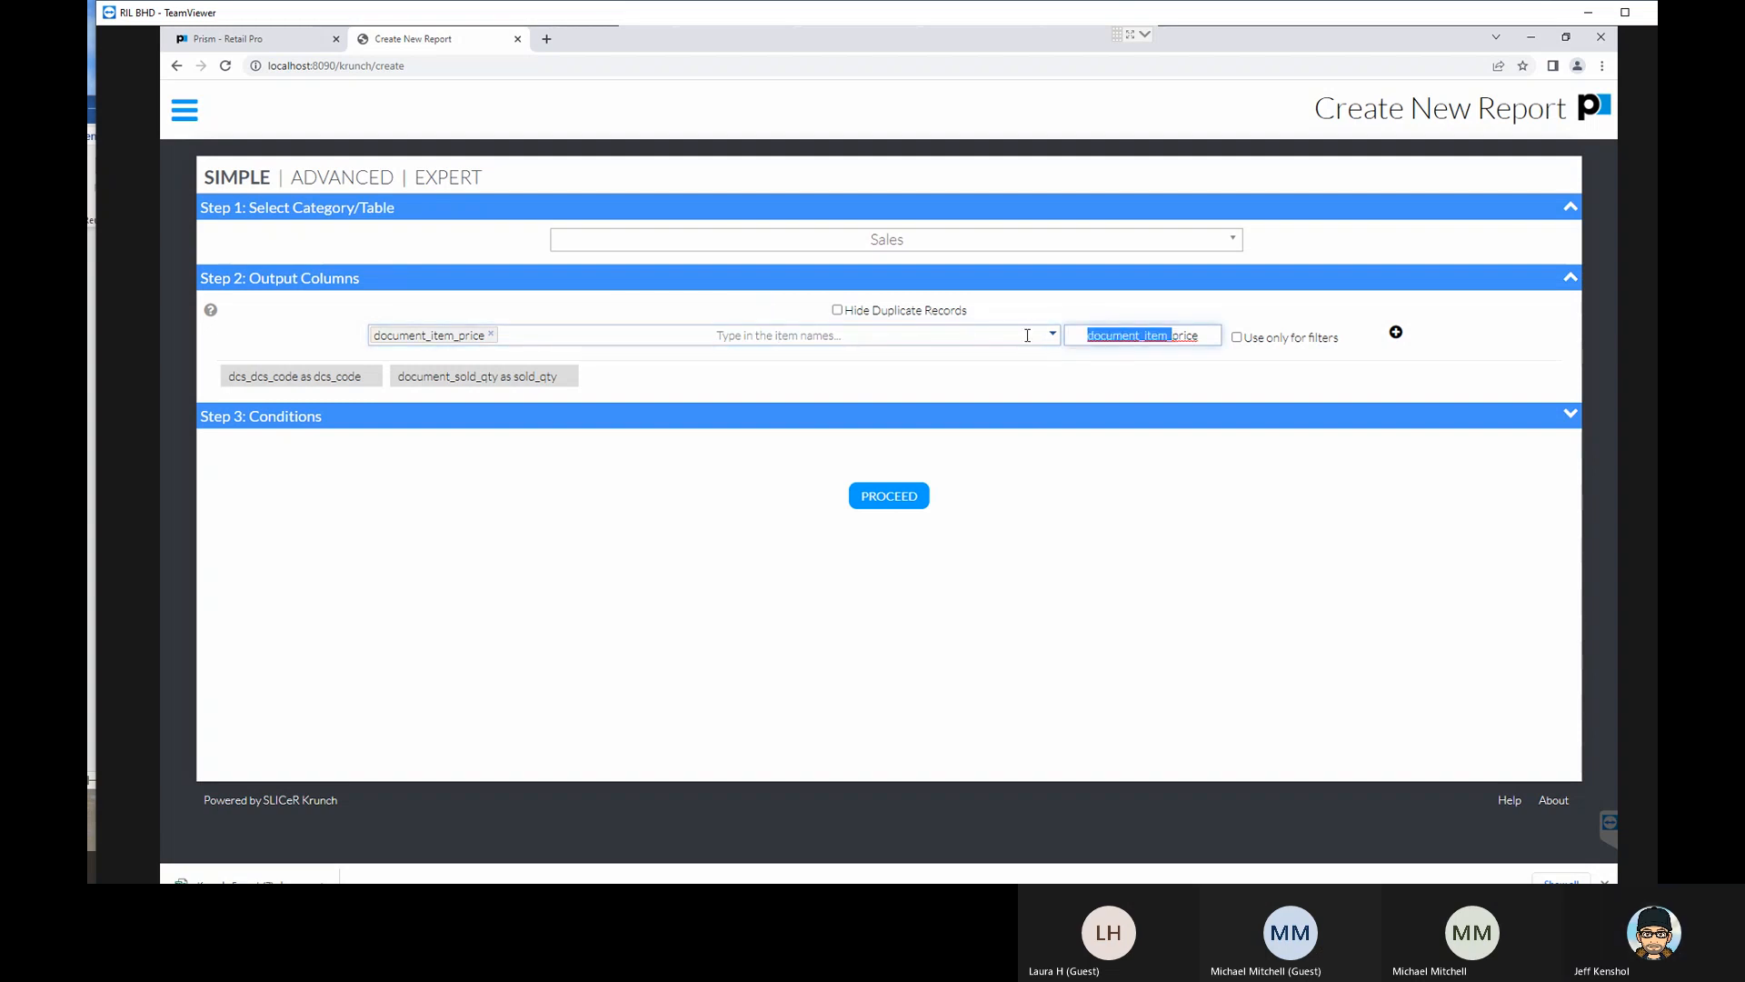
key(BackSpace)
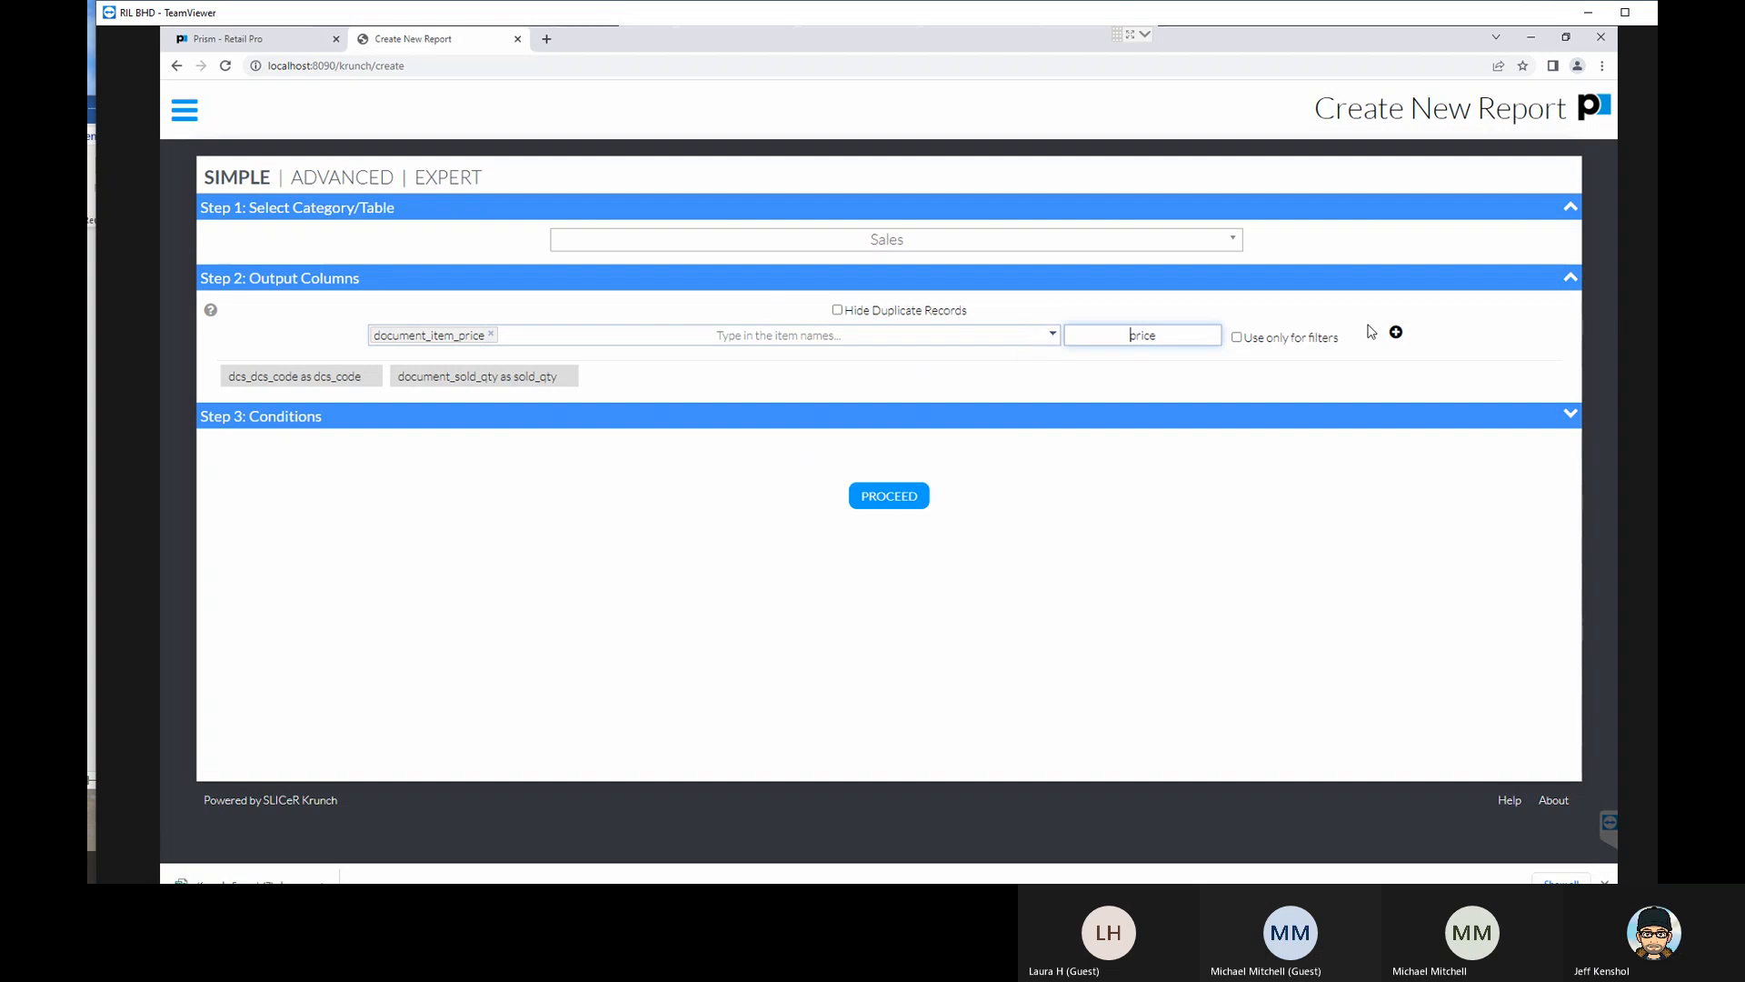
click(1395, 333)
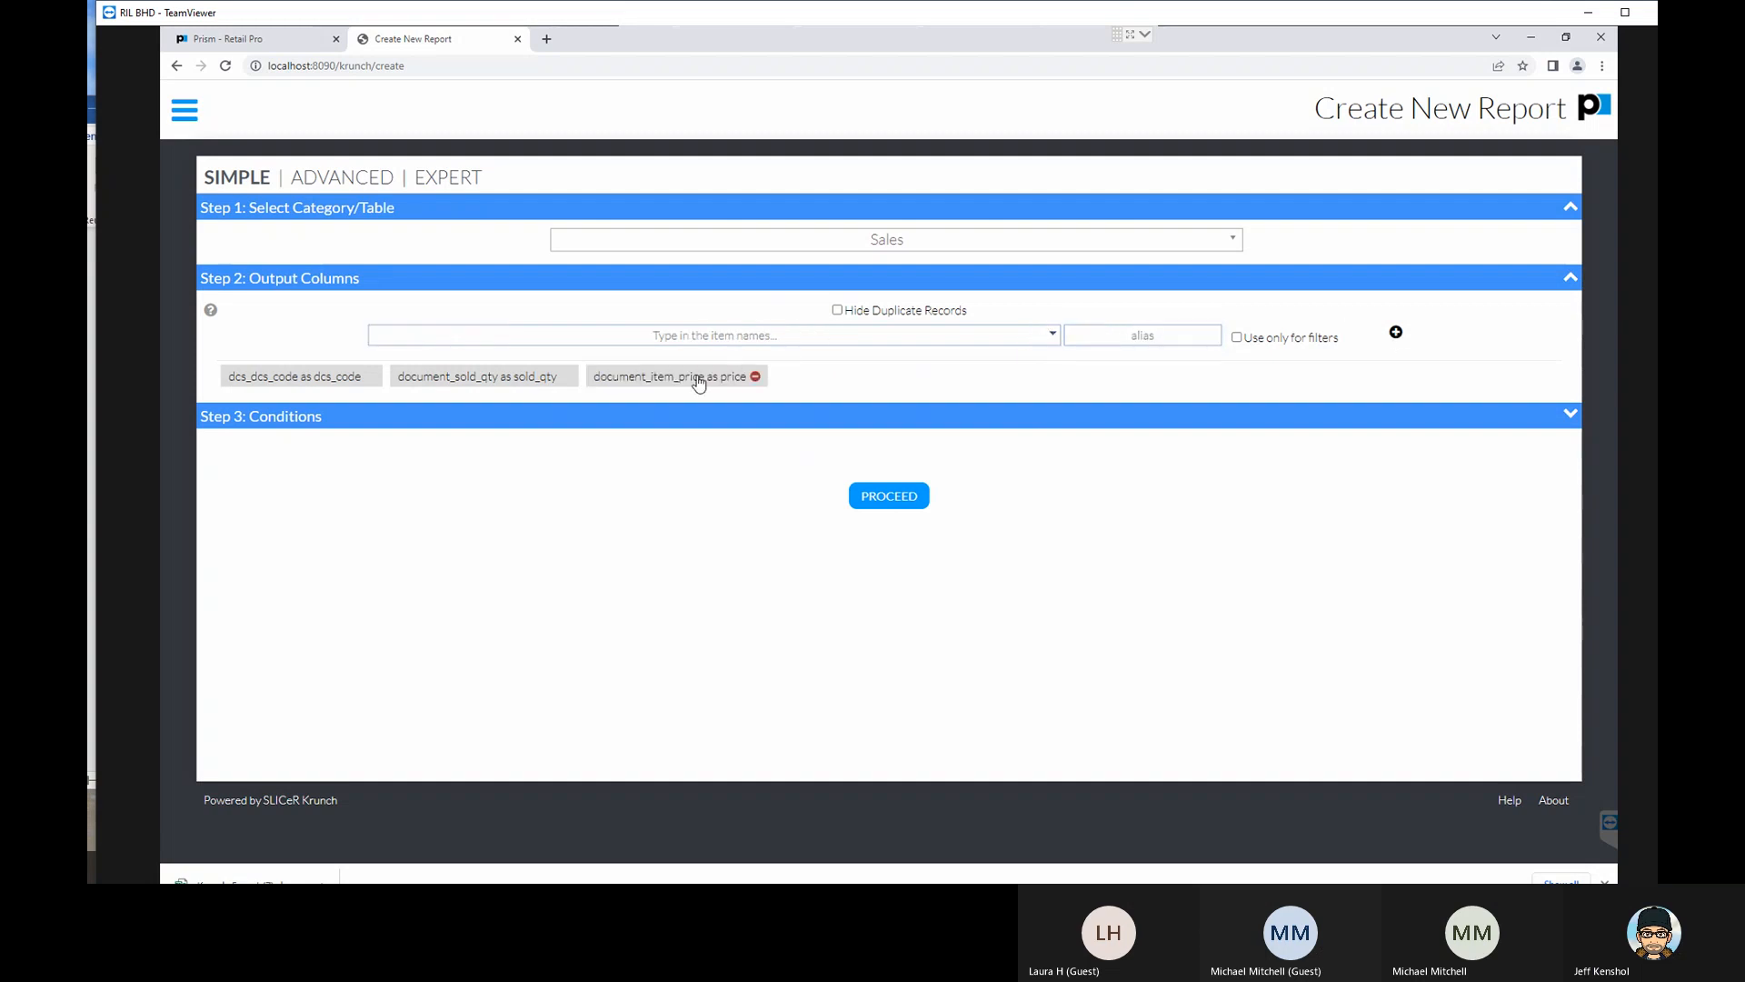
- Start another output column with document_sold_qty as its first item
click(834, 333)
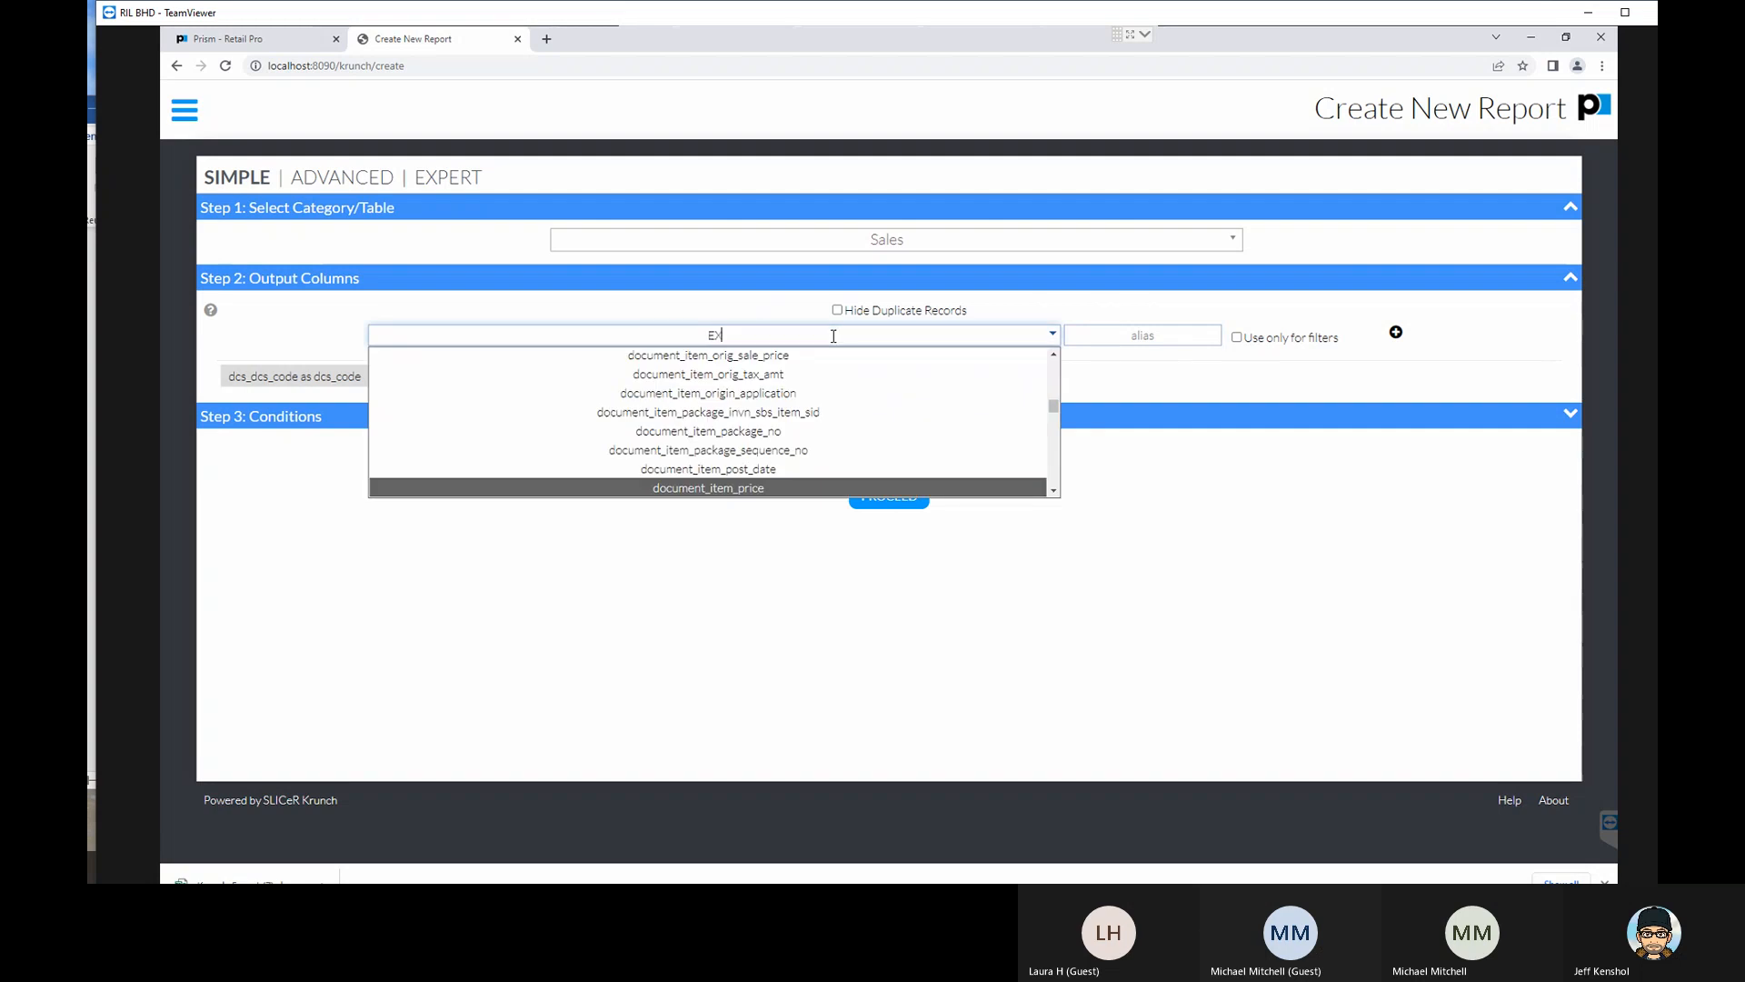
text(EXT)
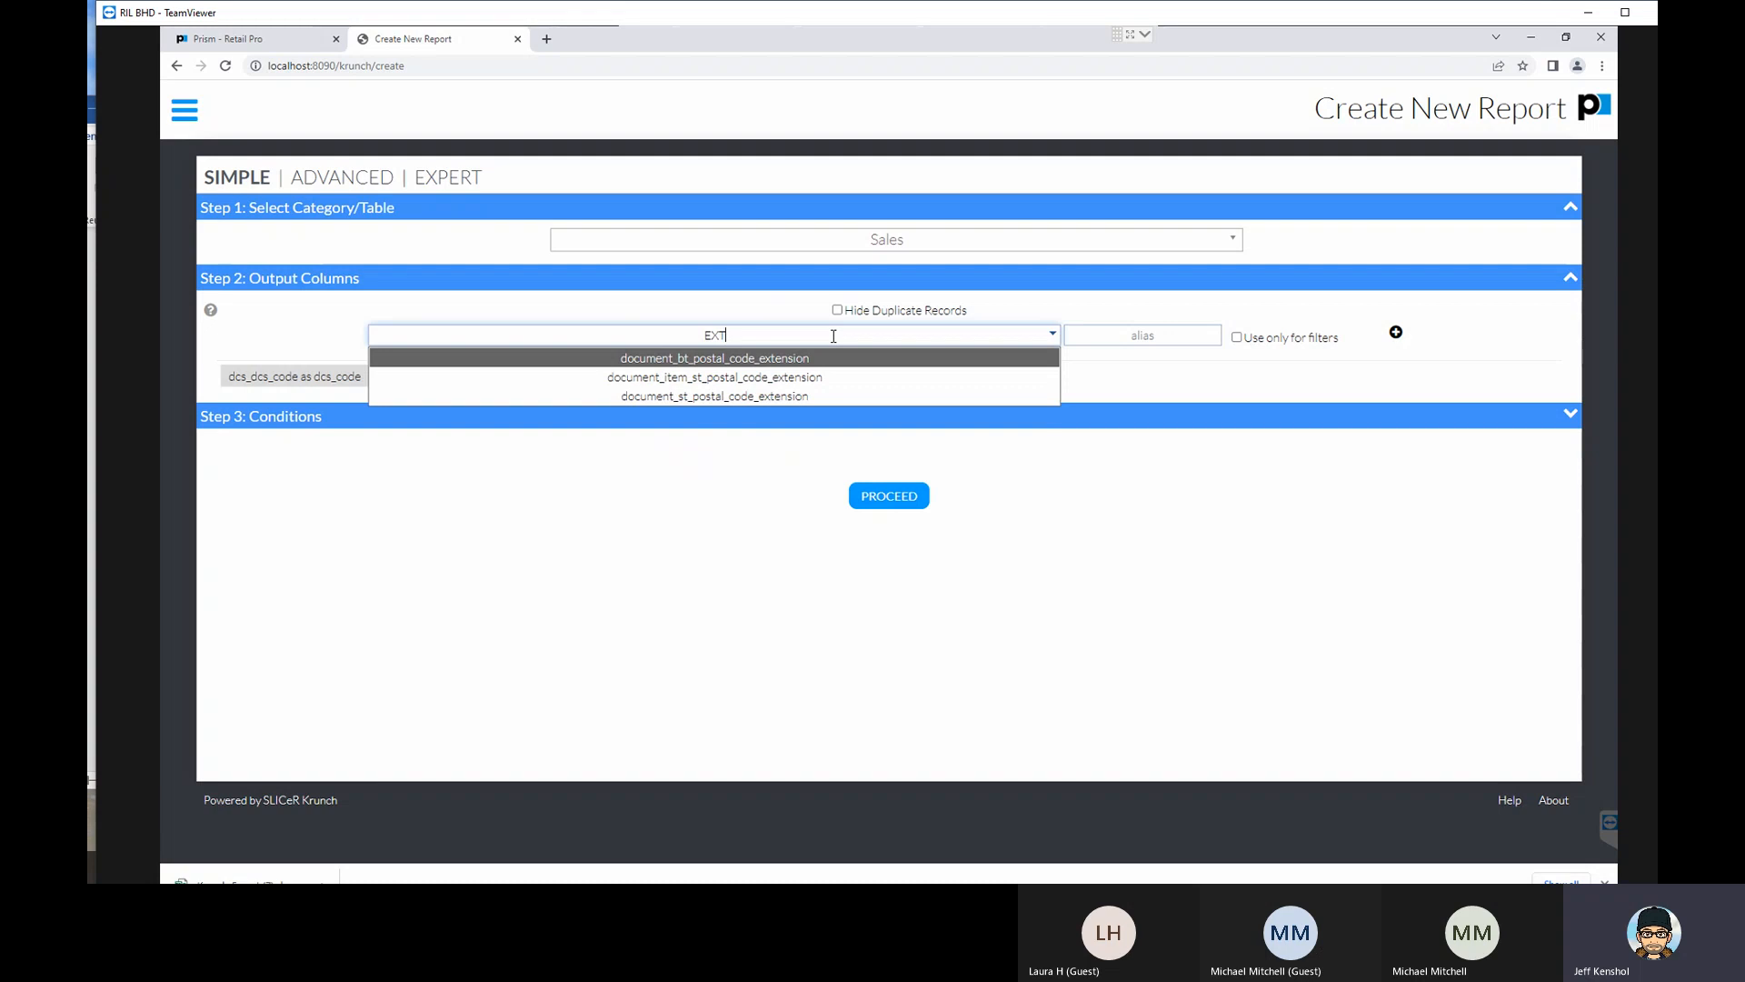
key(BackSpace)
key(BackSpace)
key(BackSpace)
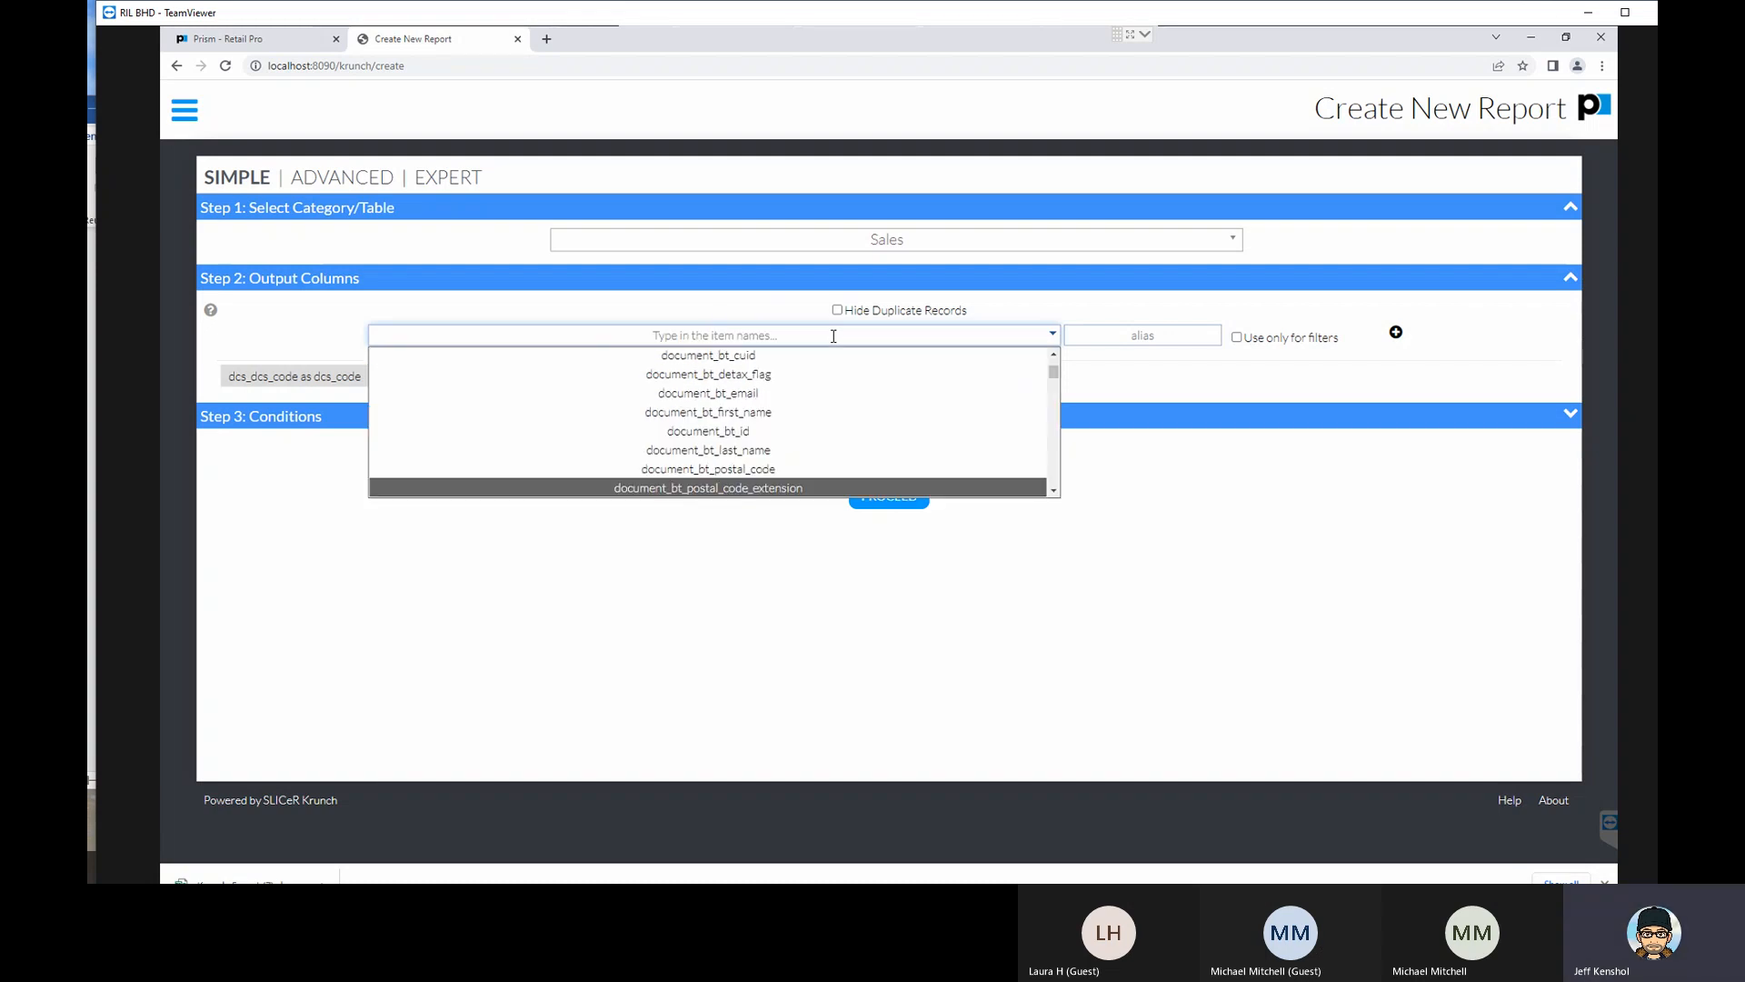
text(SOLD)
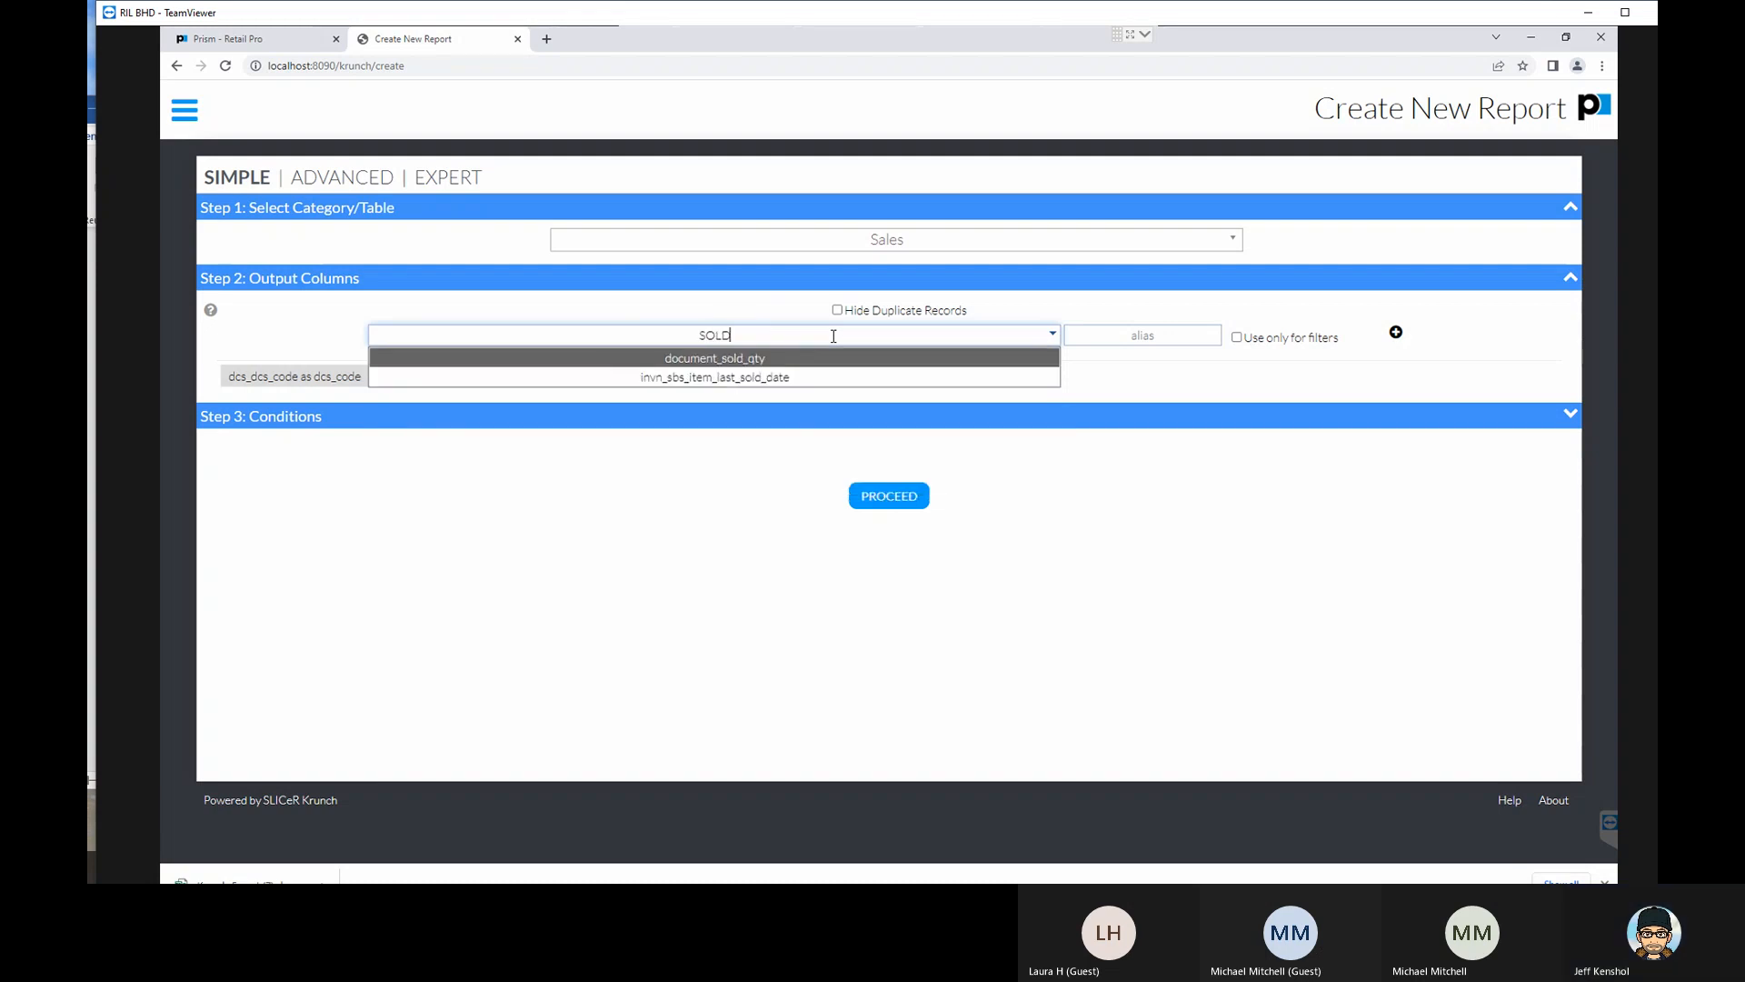
click(759, 358)
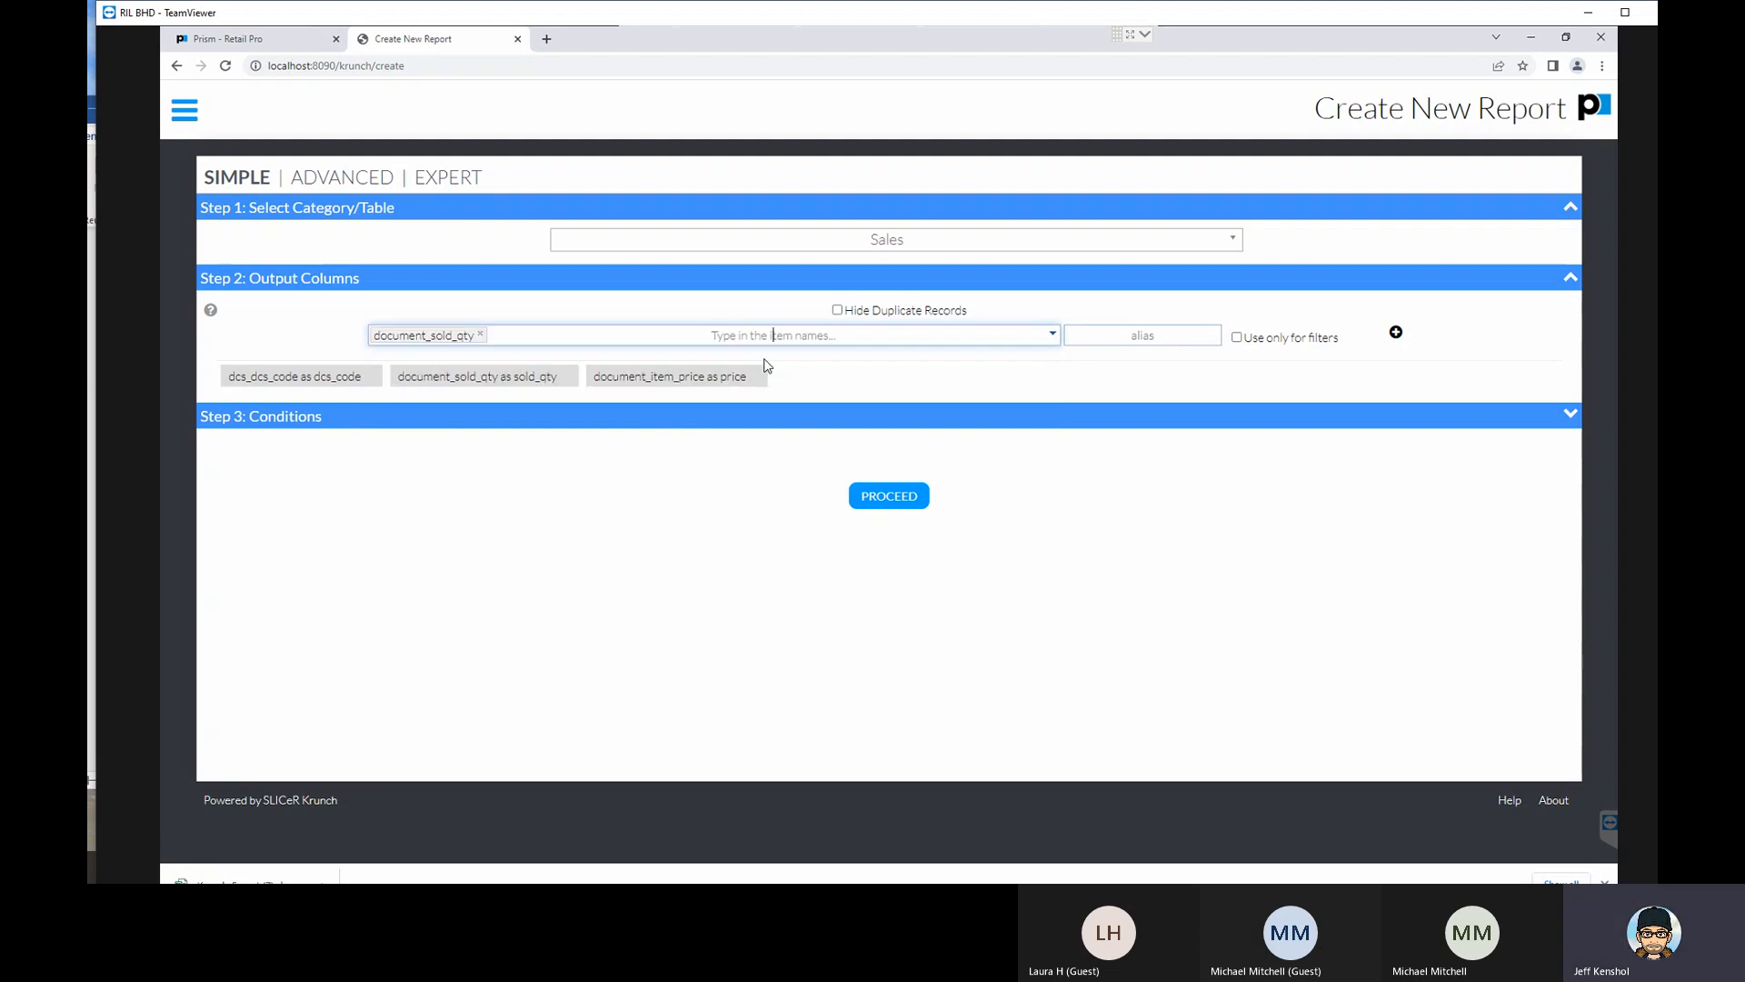
- Append document_item_price as the second item in the same output column, after document_sold_qty
click(774, 336)
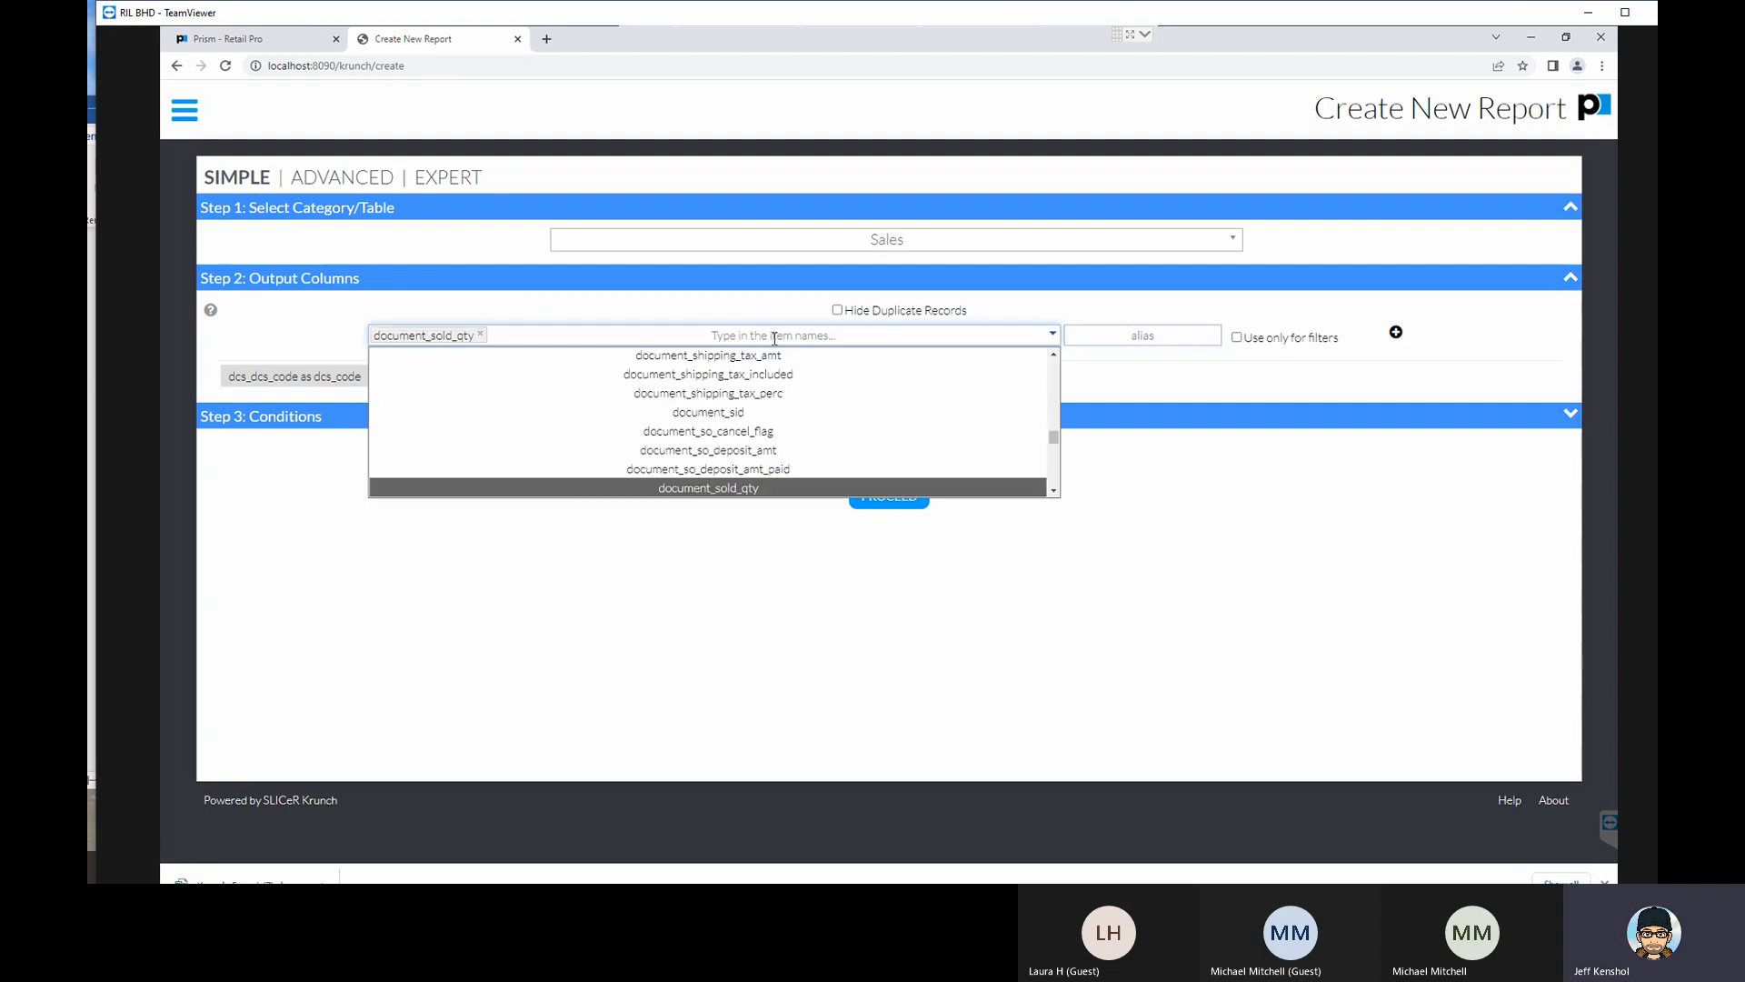
text(PRICE)
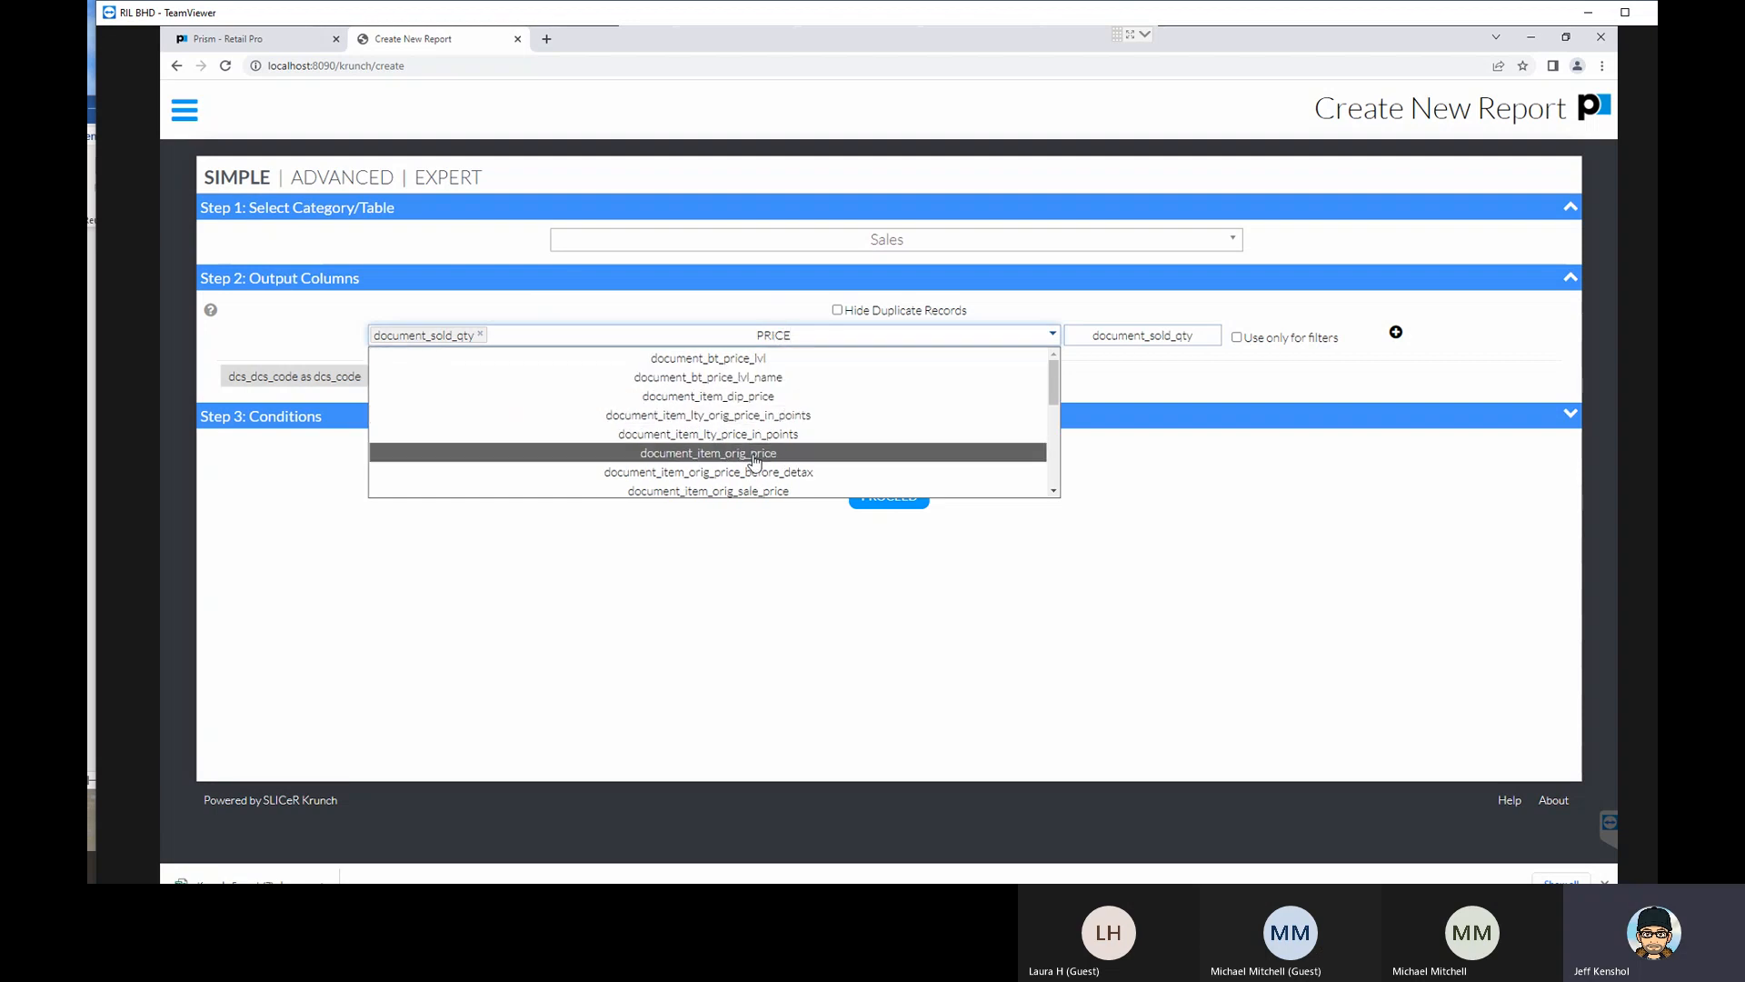
scroll(754, 470, down, 1)
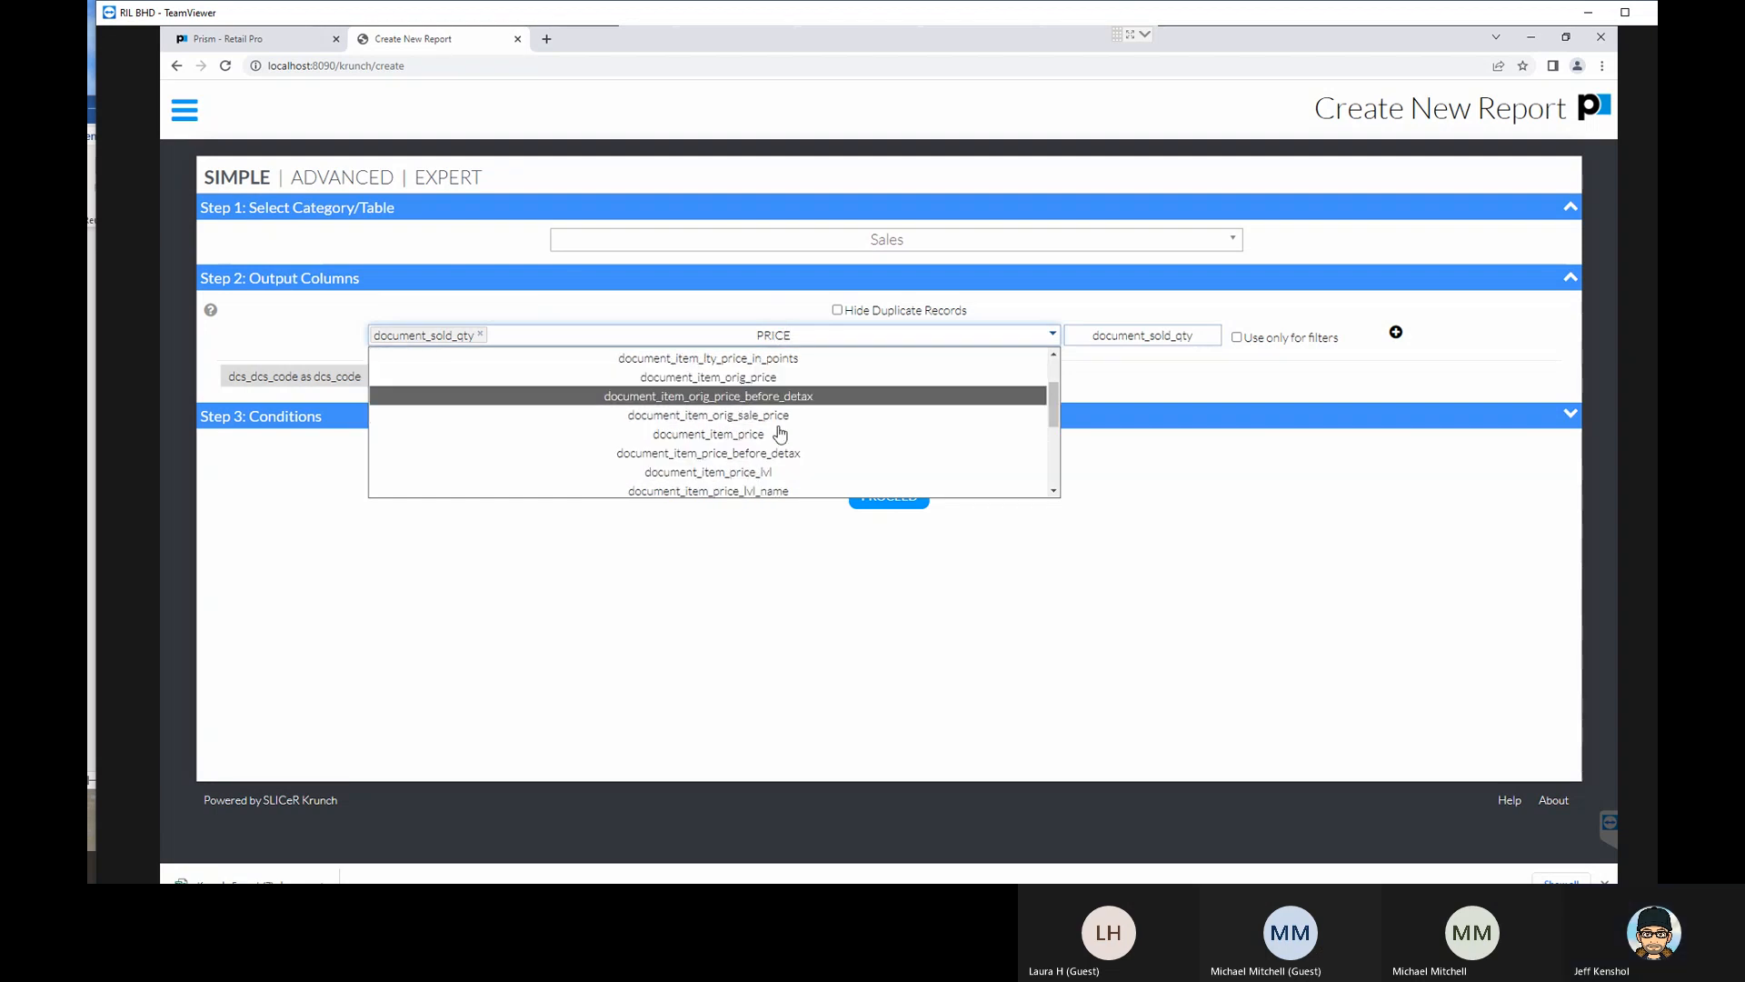
scroll(770, 429, down, 2)
scroll(768, 427, down, 2)
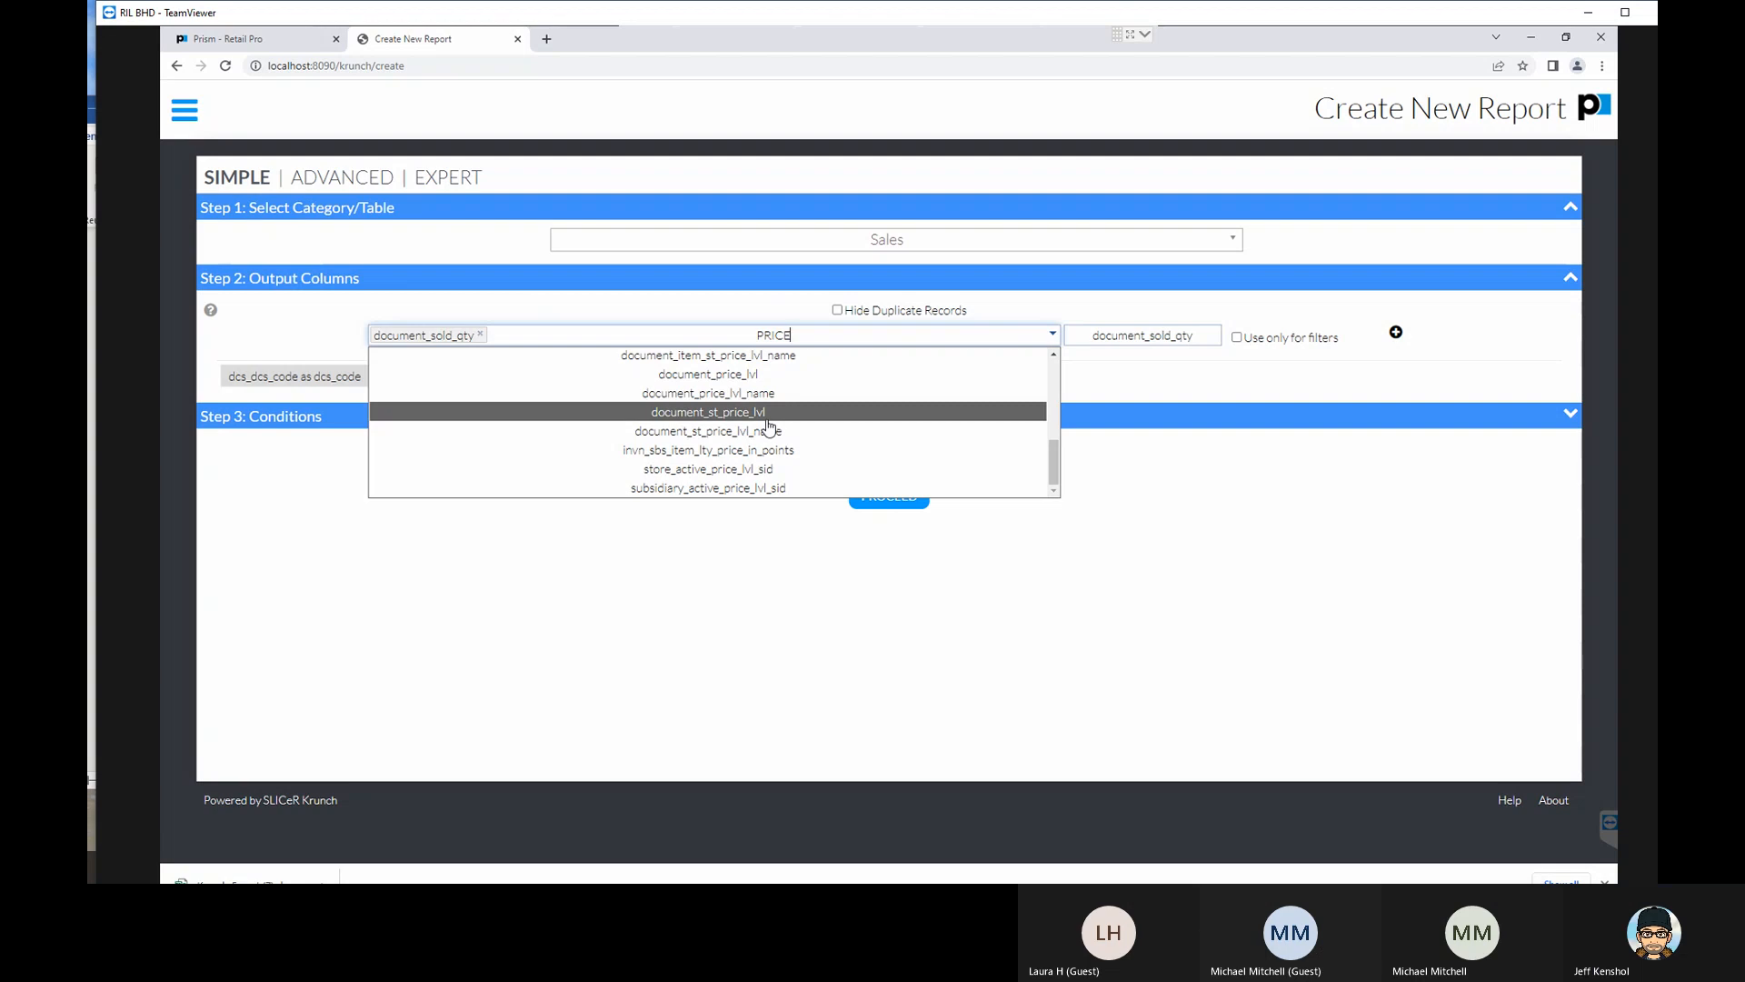
scroll(768, 429, up, 2)
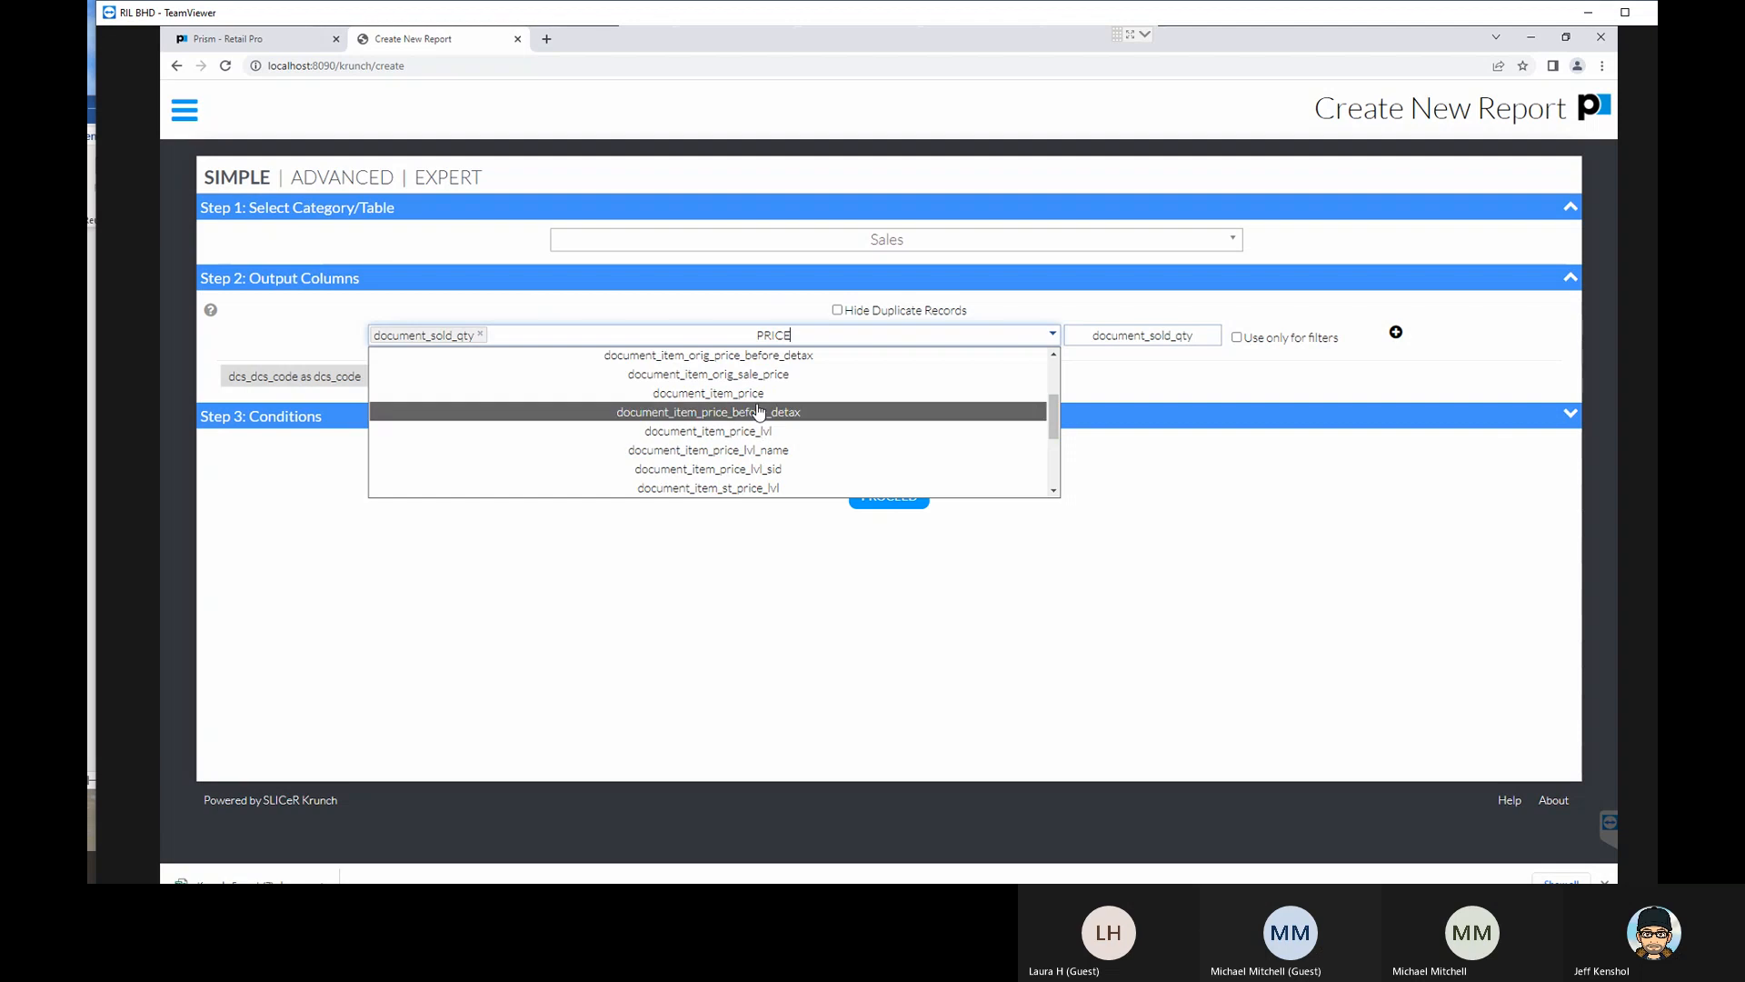
click(757, 395)
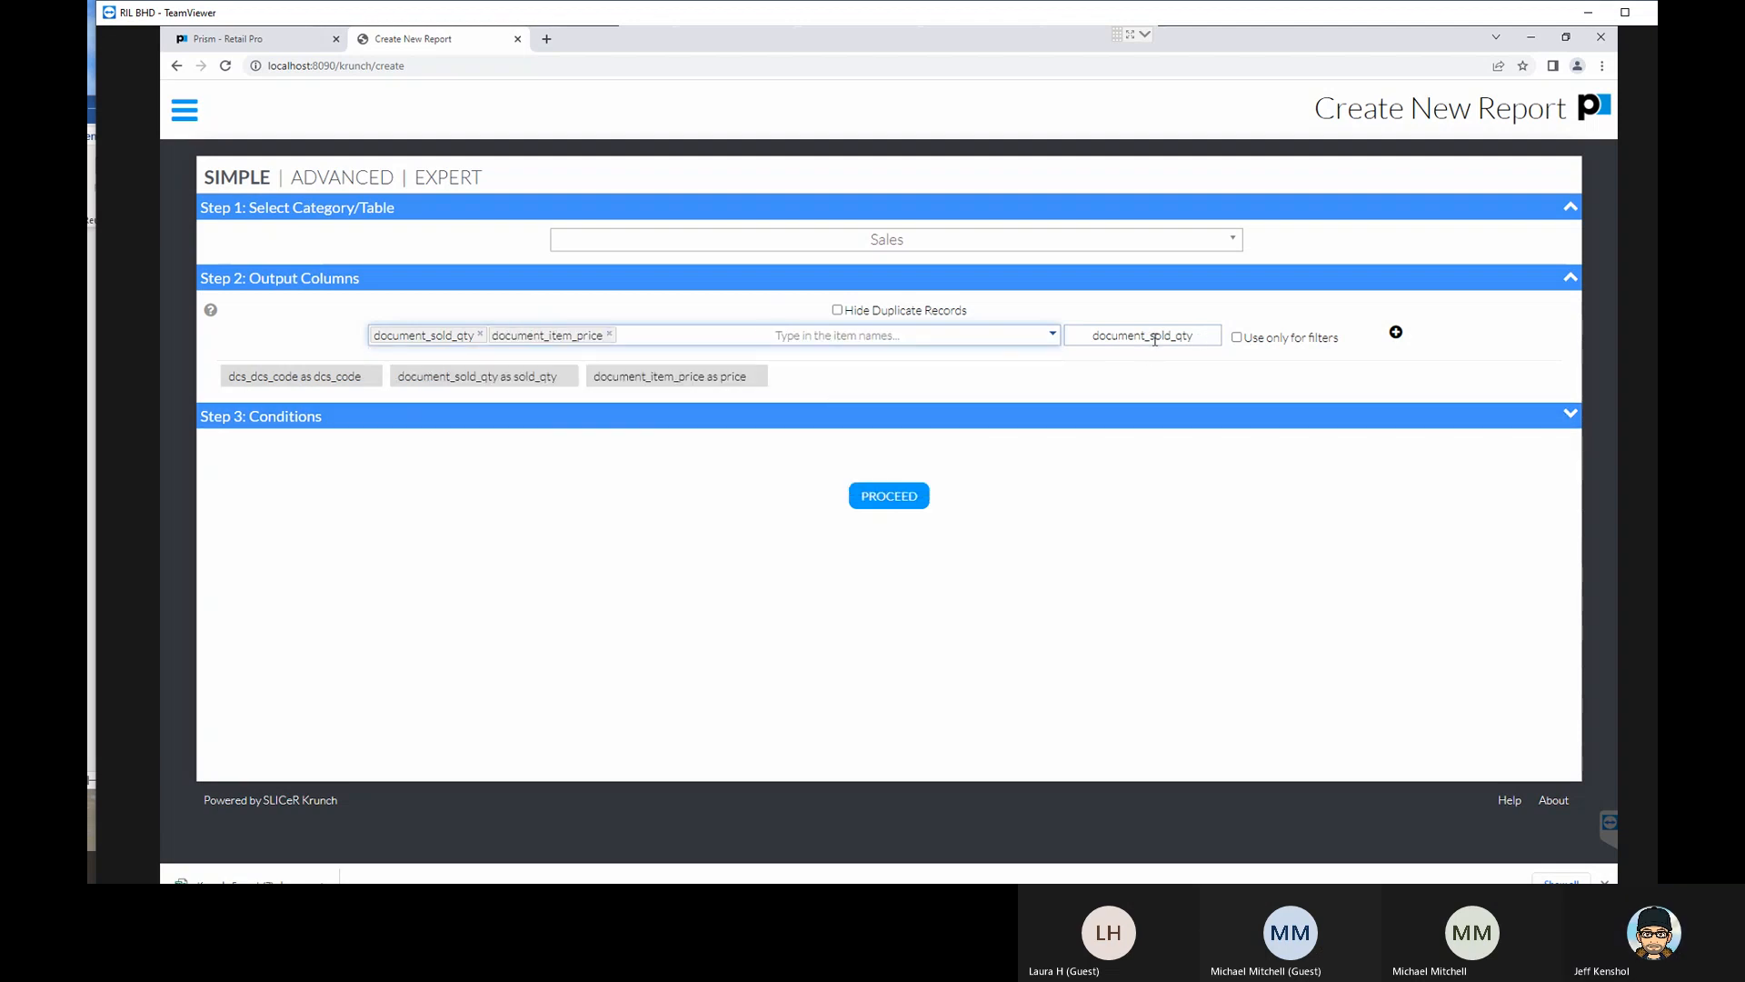
- Set the combined column's alias to "Ext Price" and add it to the output columns
drag(1195, 336, 1054, 341)
text(eXT pRICE)
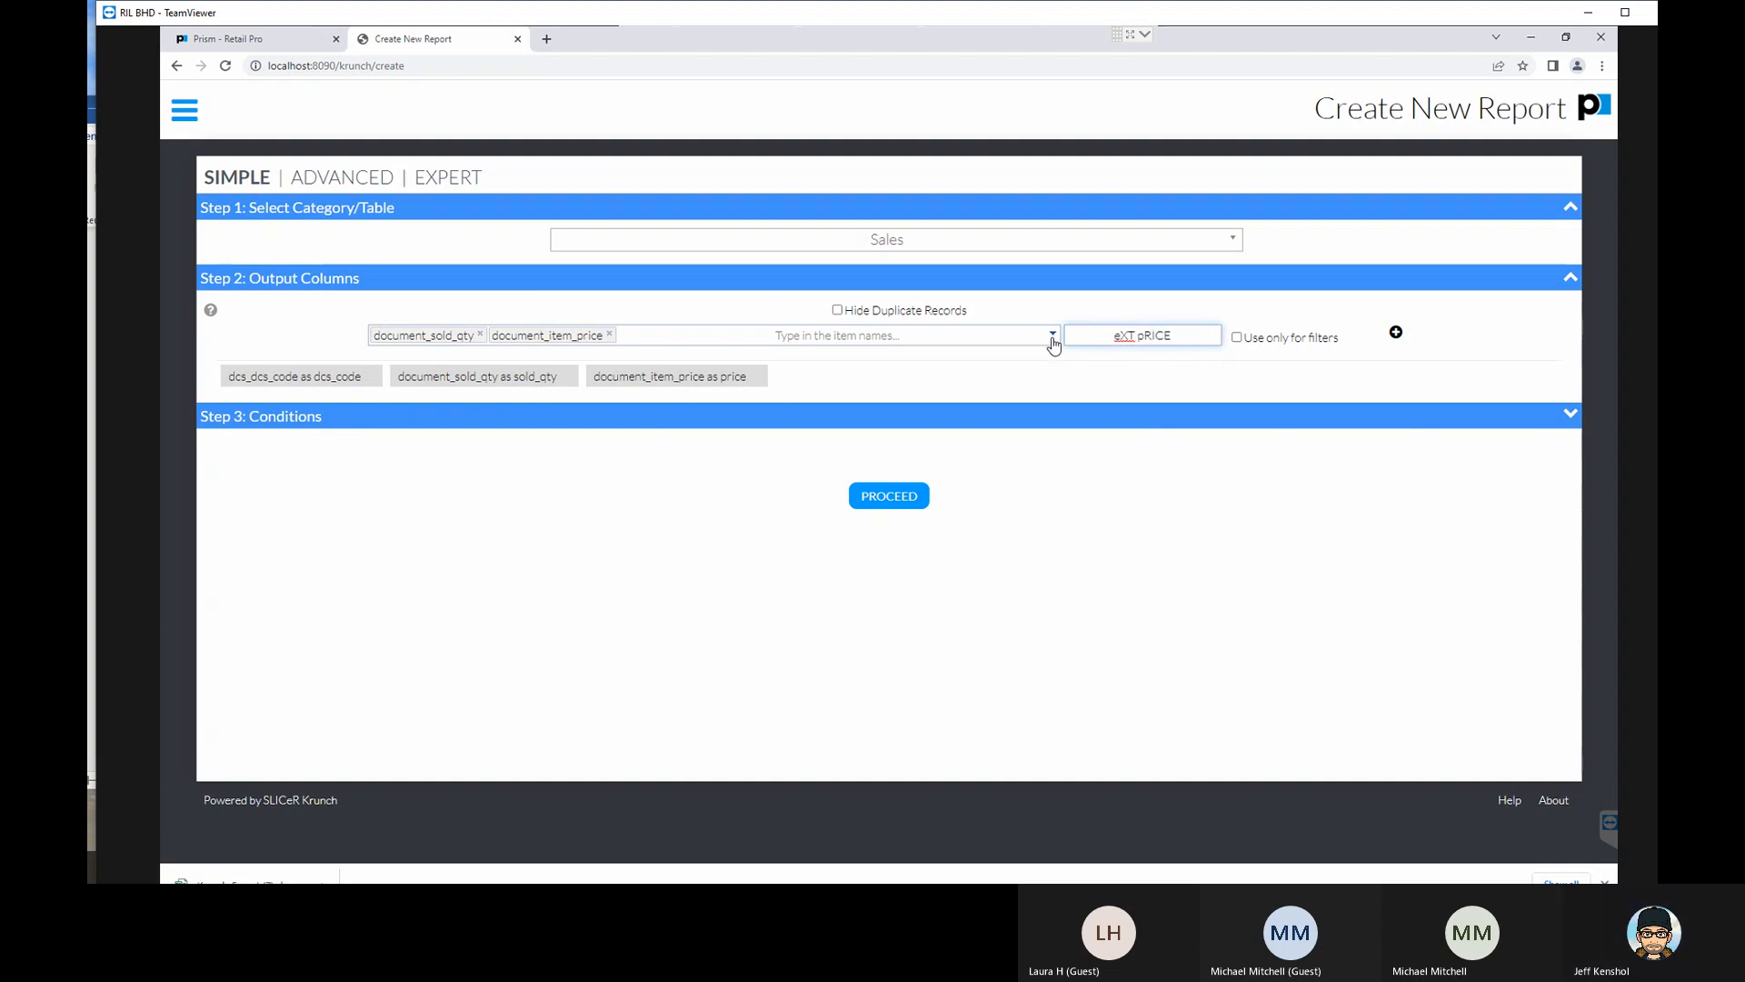
key(BackSpace)
key(BackSpace)
key(BackSpace)
key(BackSpace)
key(BackSpace)
key(BackSpace)
key(BackSpace)
key(BackSpace)
key(BackSpace)
text(Ext Price)
click(1398, 333)
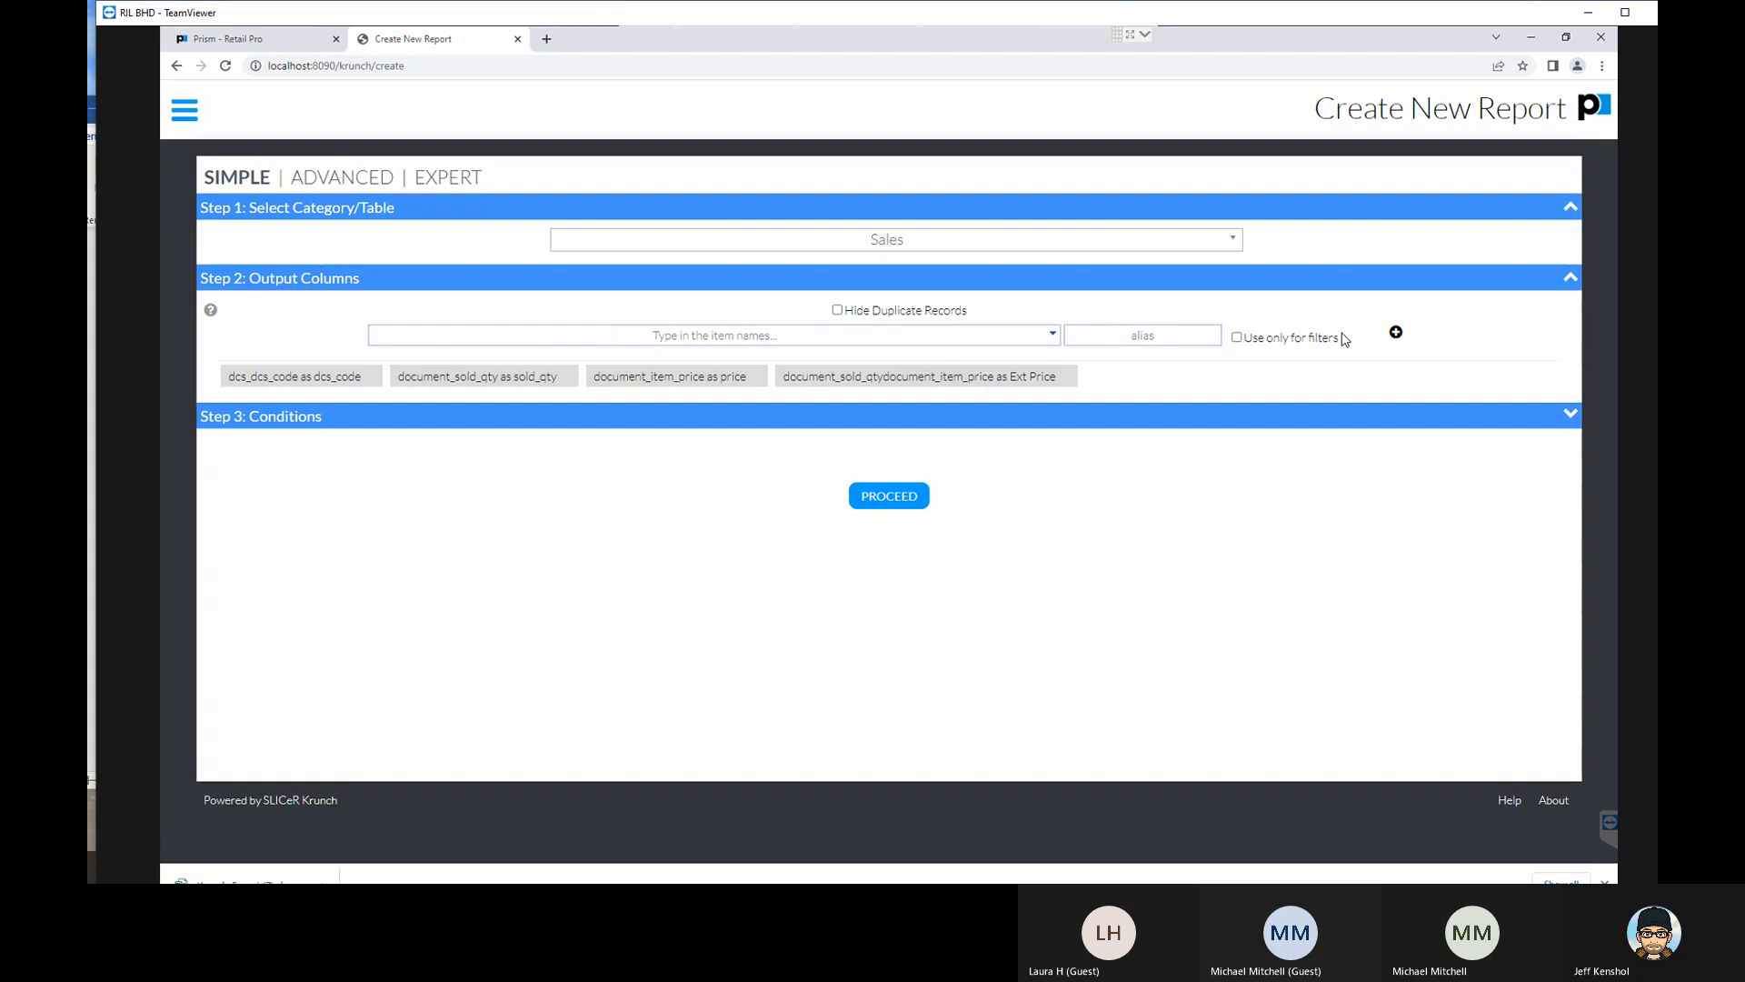
- Reopen the Ext Price output column and change its sold-quantity item's expression to "Sun([DOCUMENT.SOLD_QTY]*"
click(911, 377)
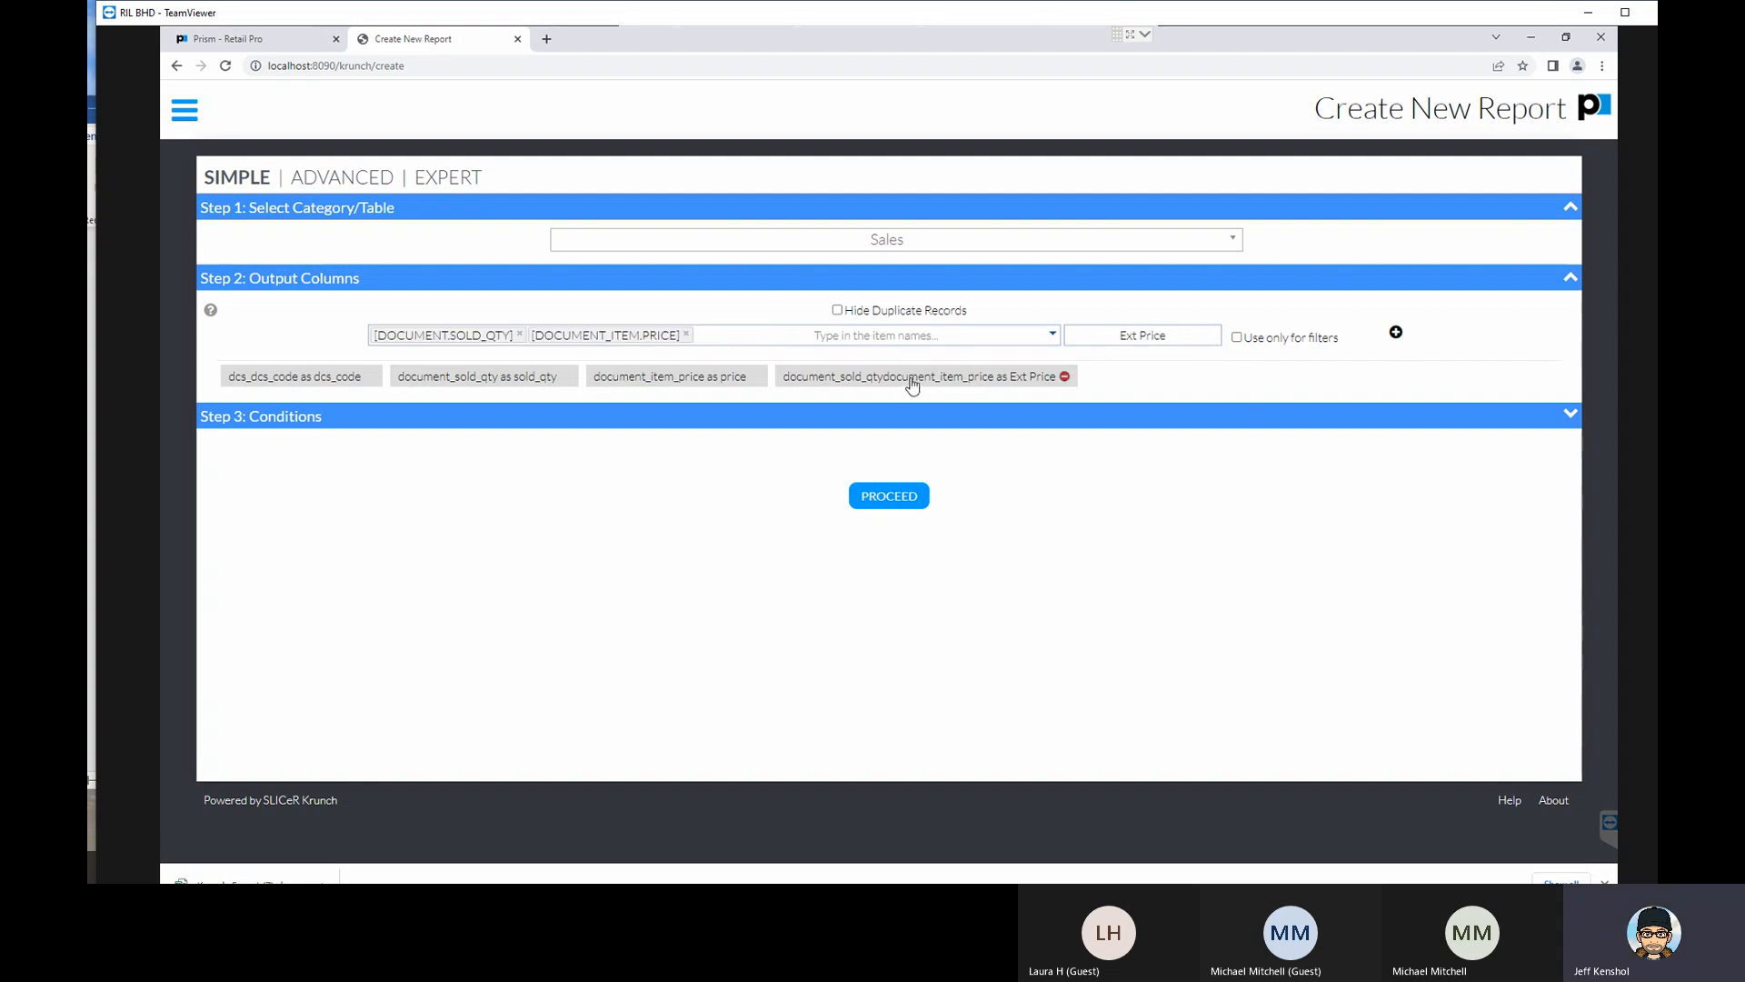
click(460, 337)
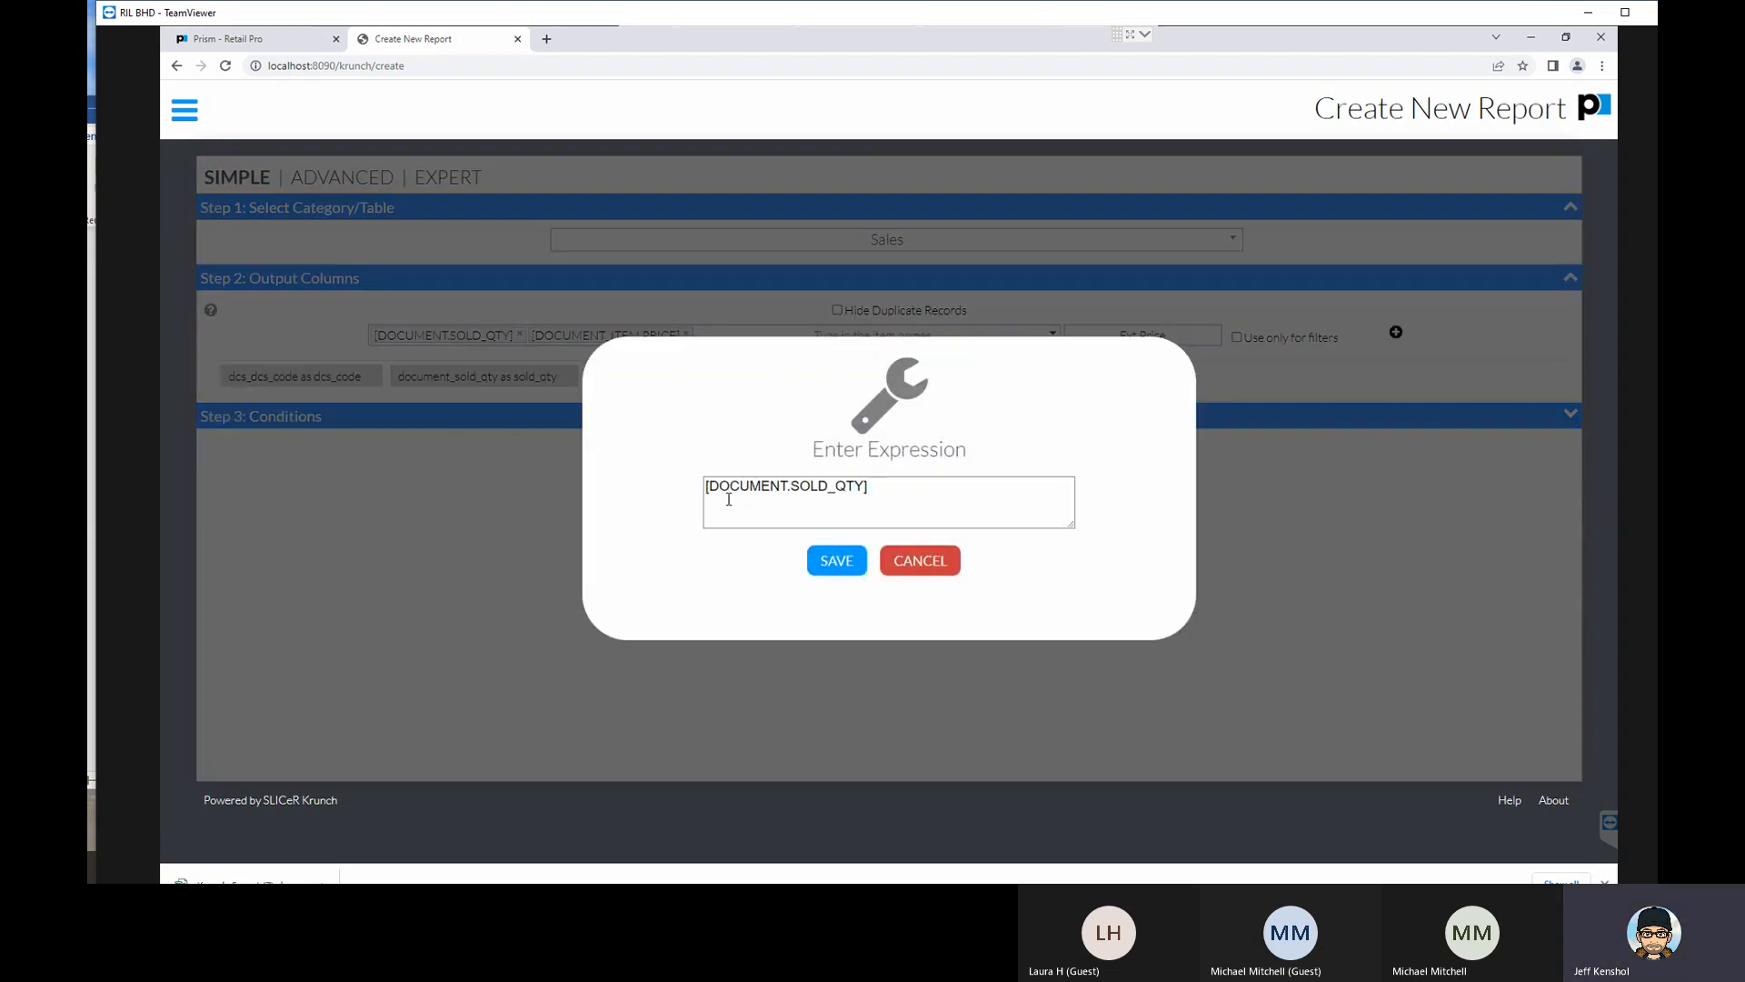
click(773, 499)
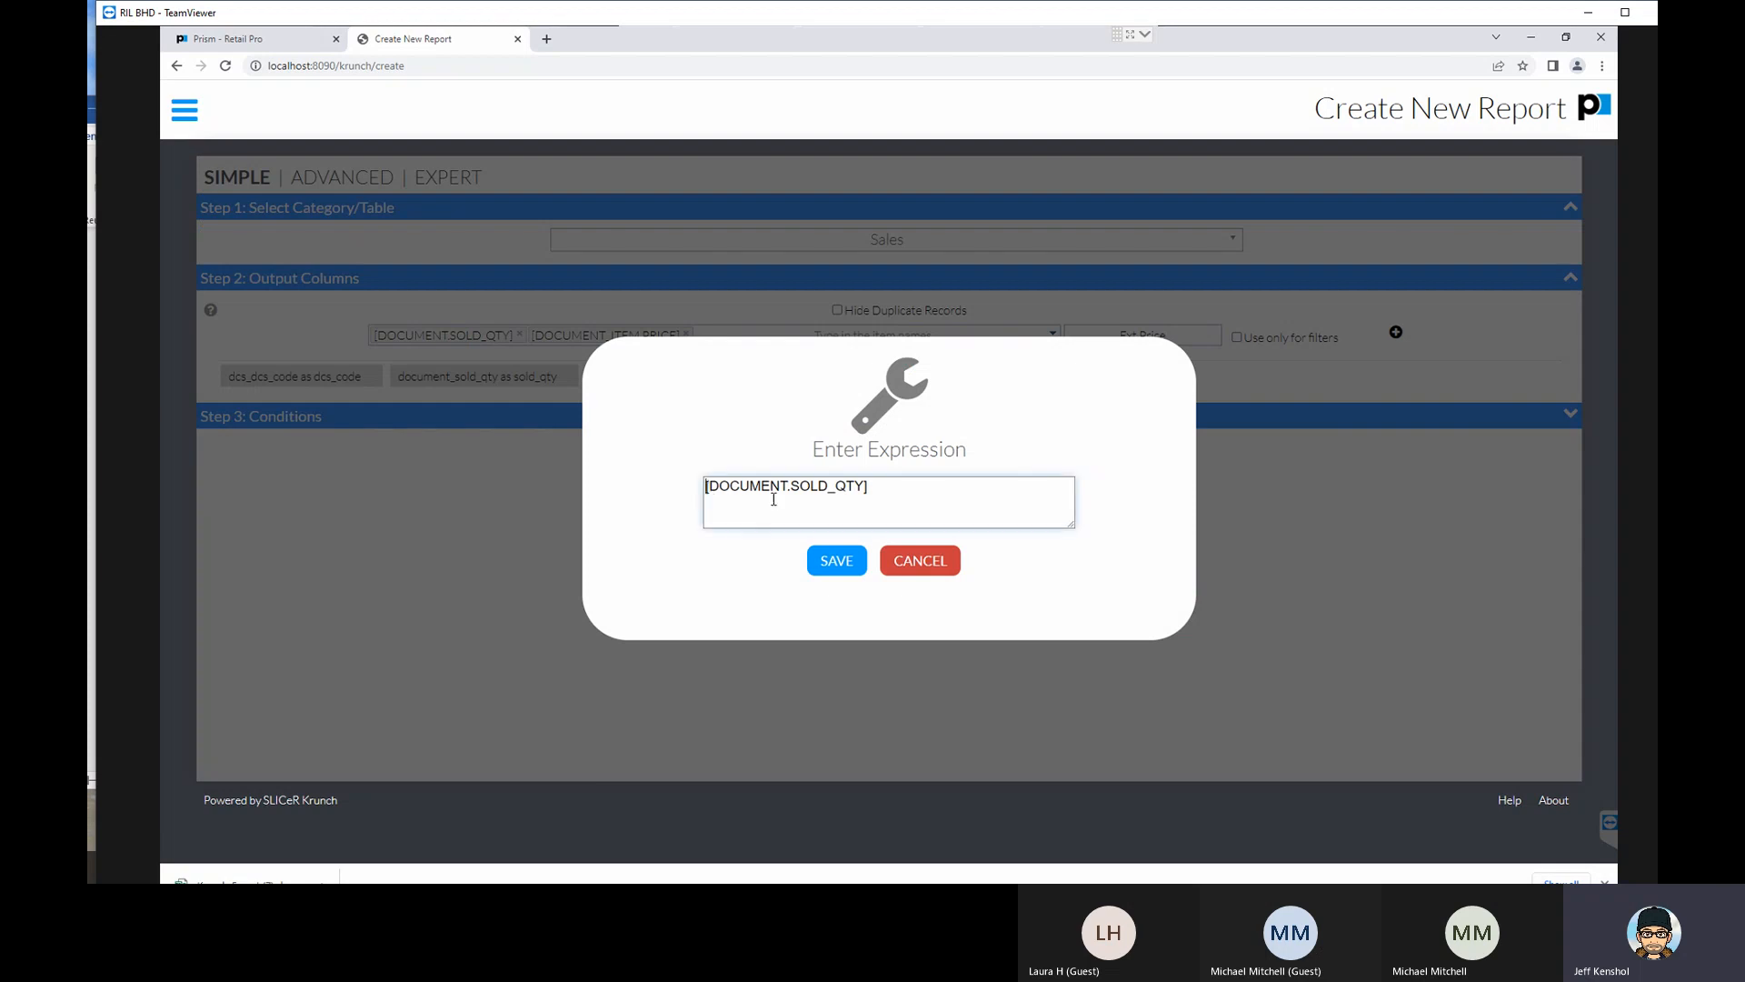
text(Sun()
click(906, 489)
click(834, 563)
- Change the price item's expression in the same column to "[DOCUMENT_ITEM.PRICE])" and save it
click(601, 337)
click(911, 489)
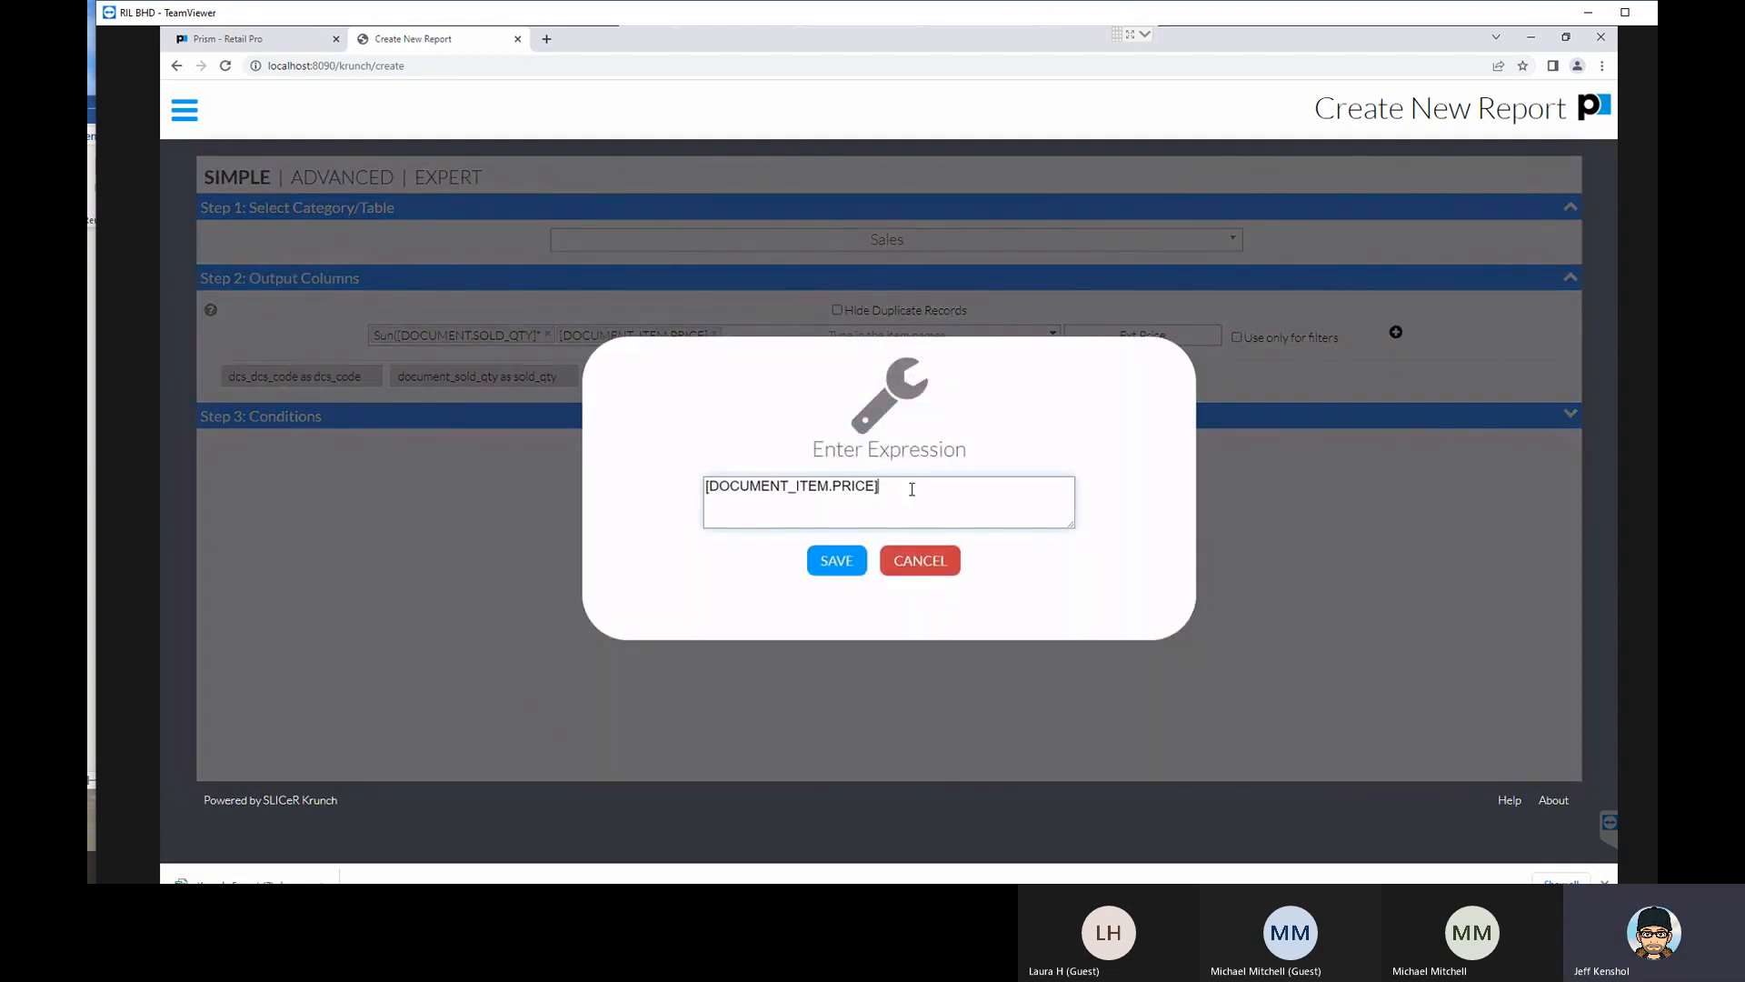
text())
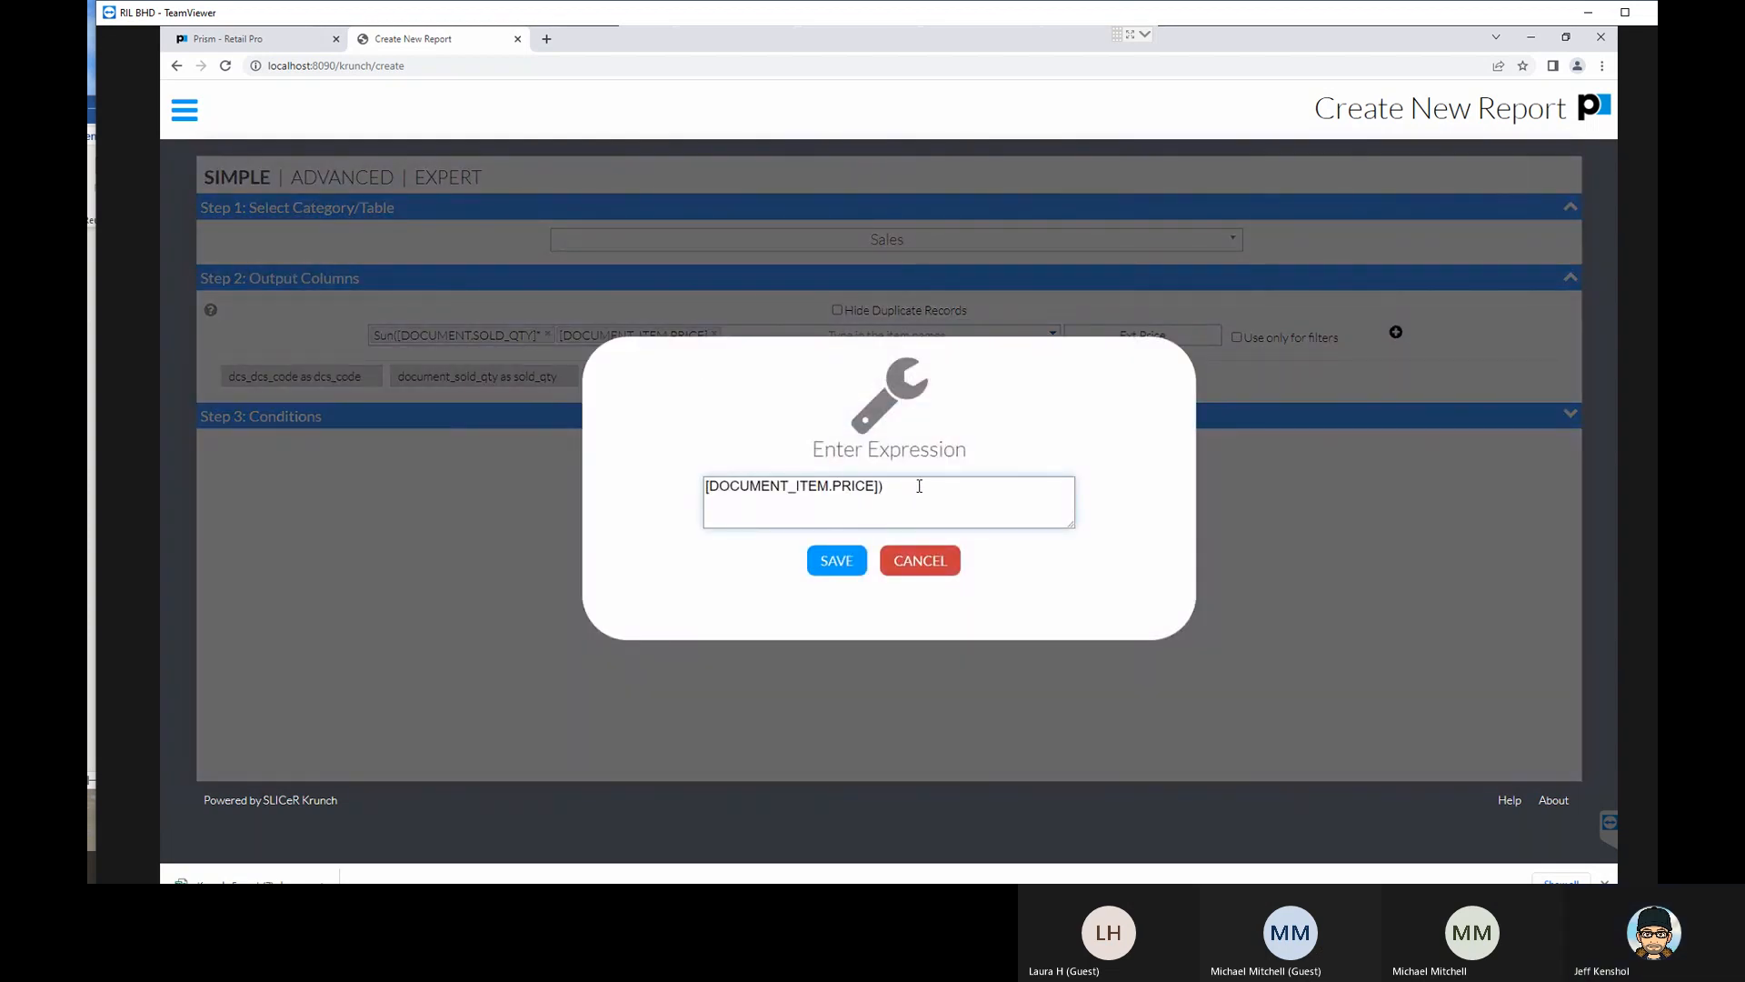
click(838, 560)
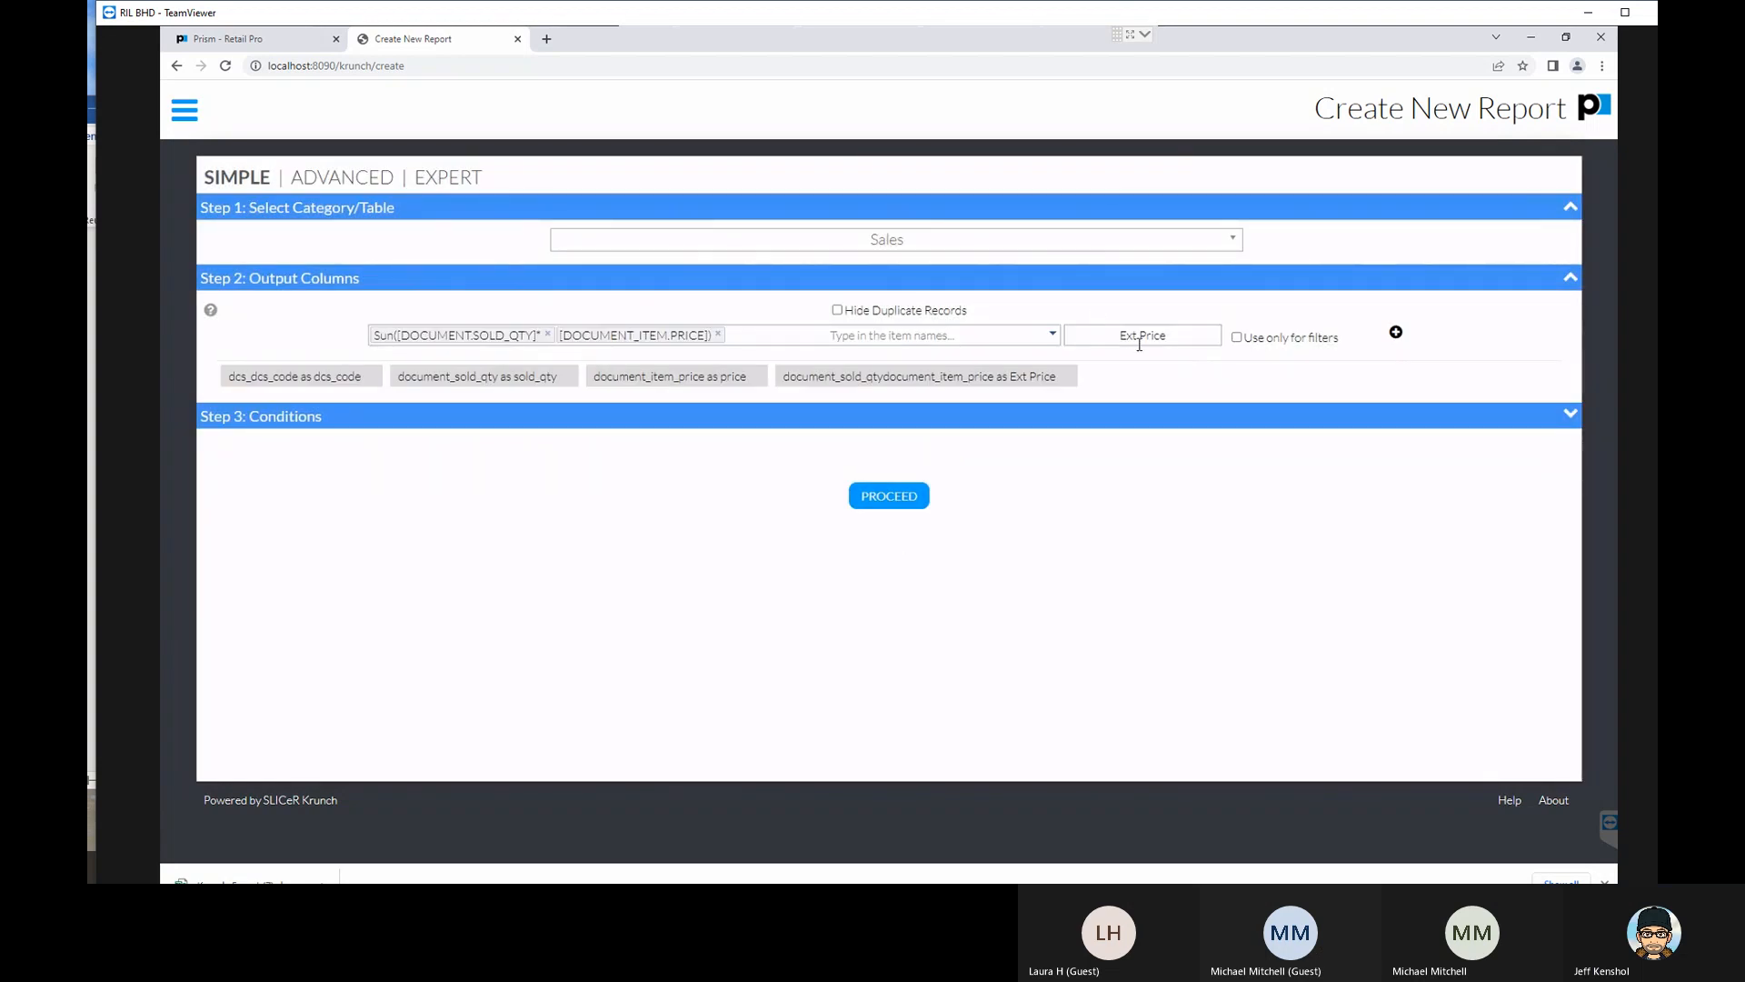
- Add the multiplied expression to the output columns as Ext Price and remove the old combined Ext Price column
click(1171, 336)
click(1397, 334)
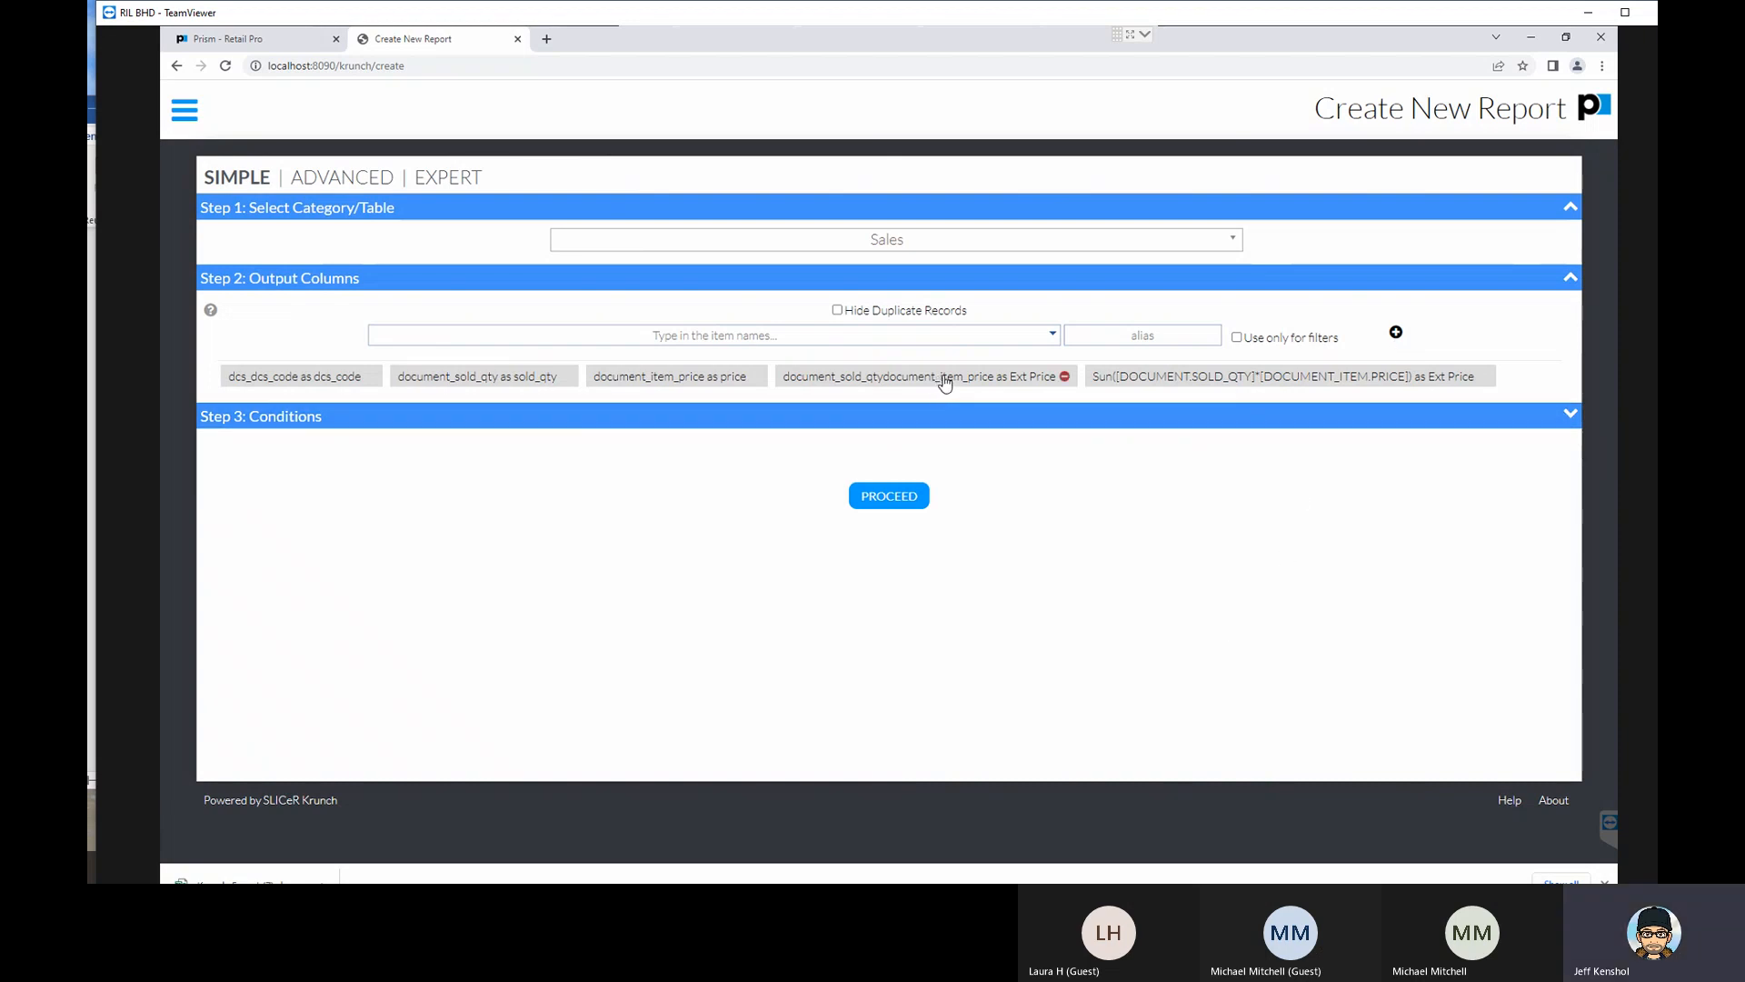
click(1065, 378)
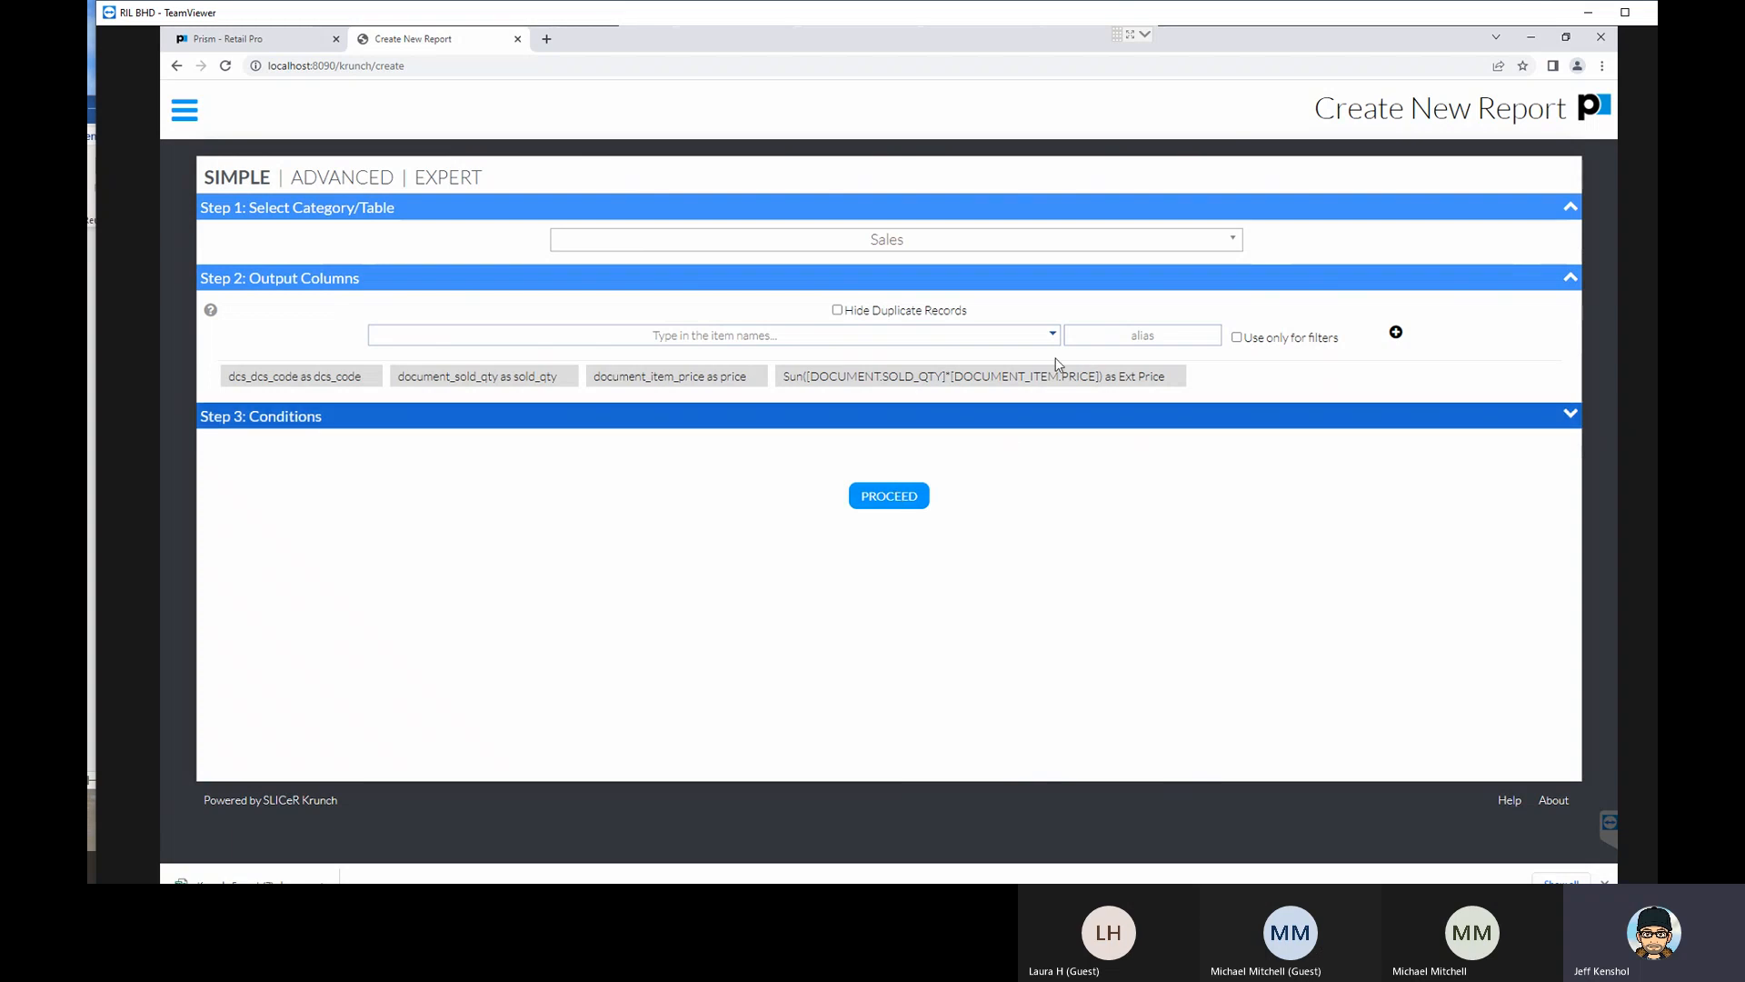
- Select dcs_created_datetime among the date fields for a new output column and clear that item from it
click(853, 334)
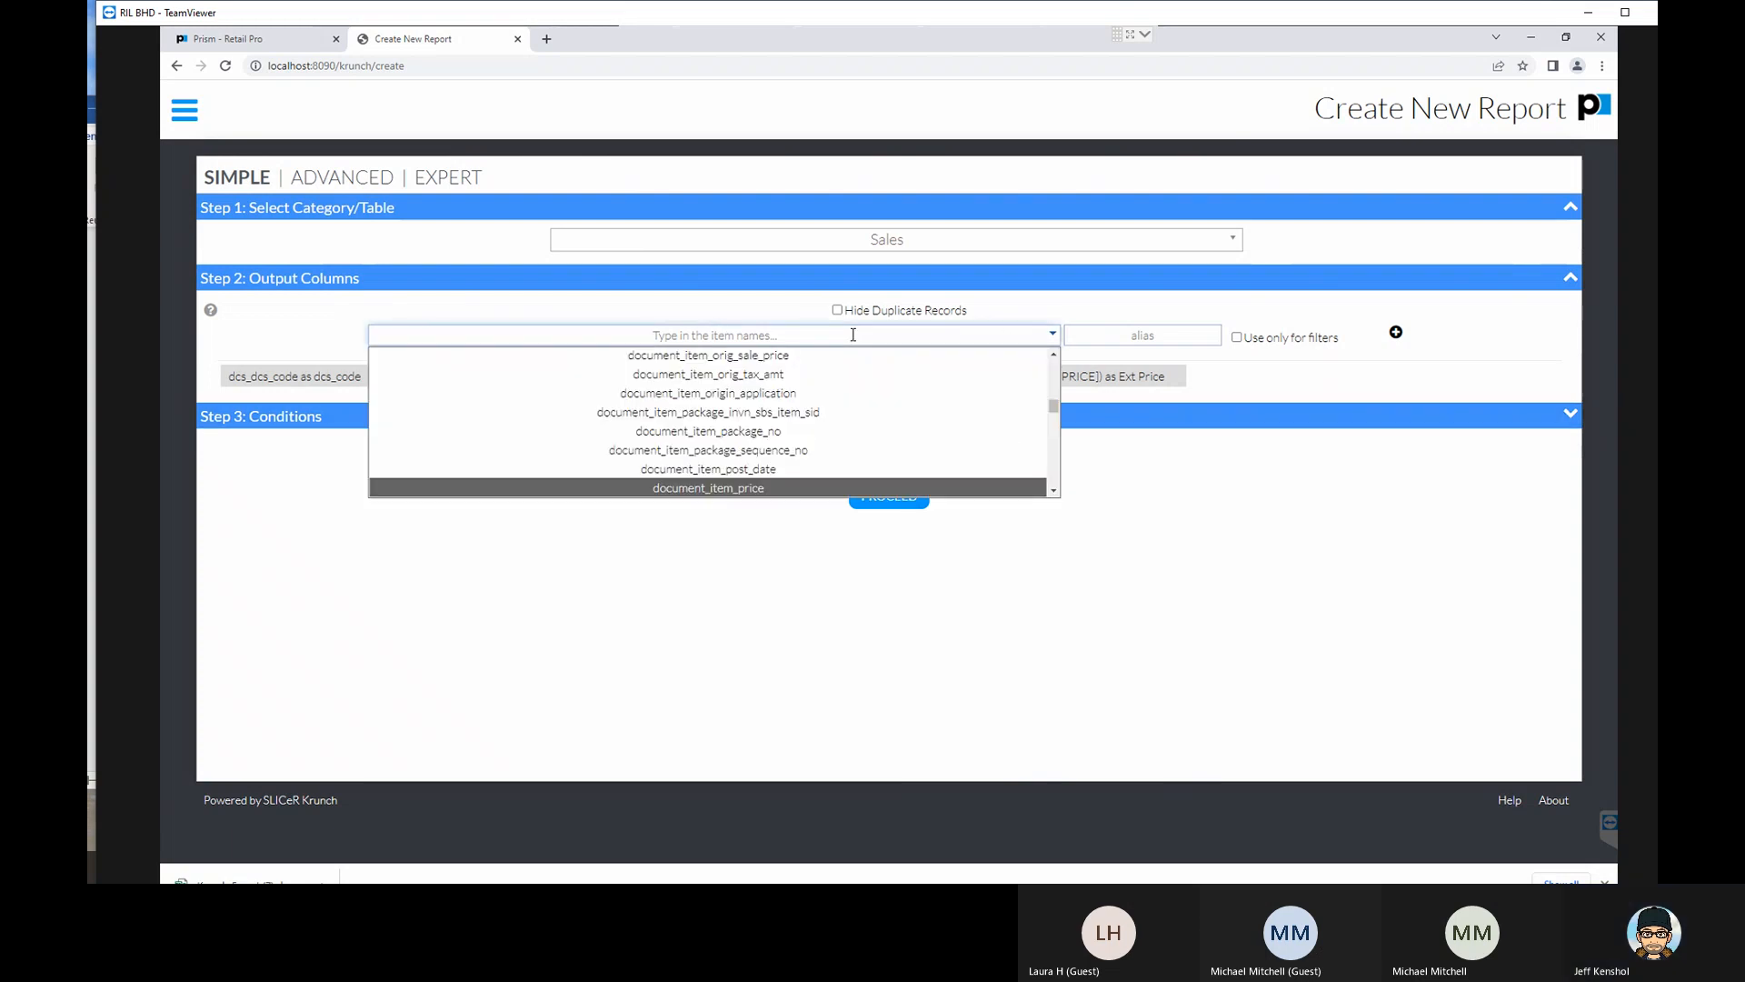
text(dat)
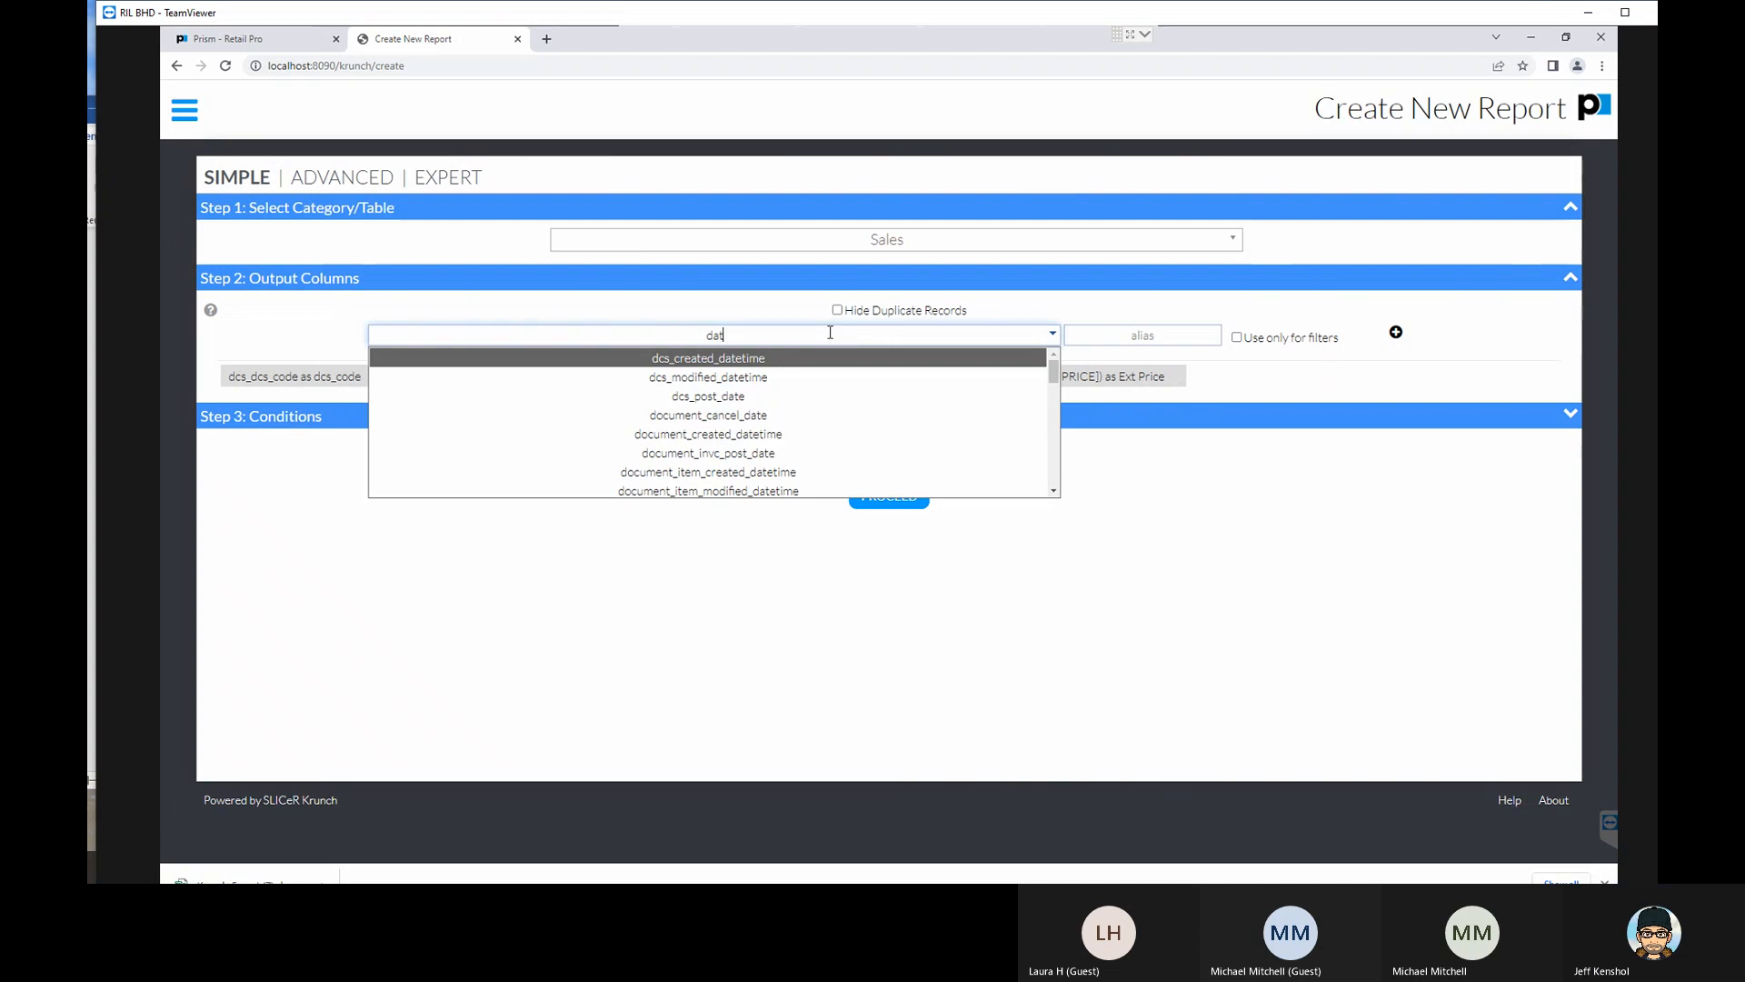
click(762, 360)
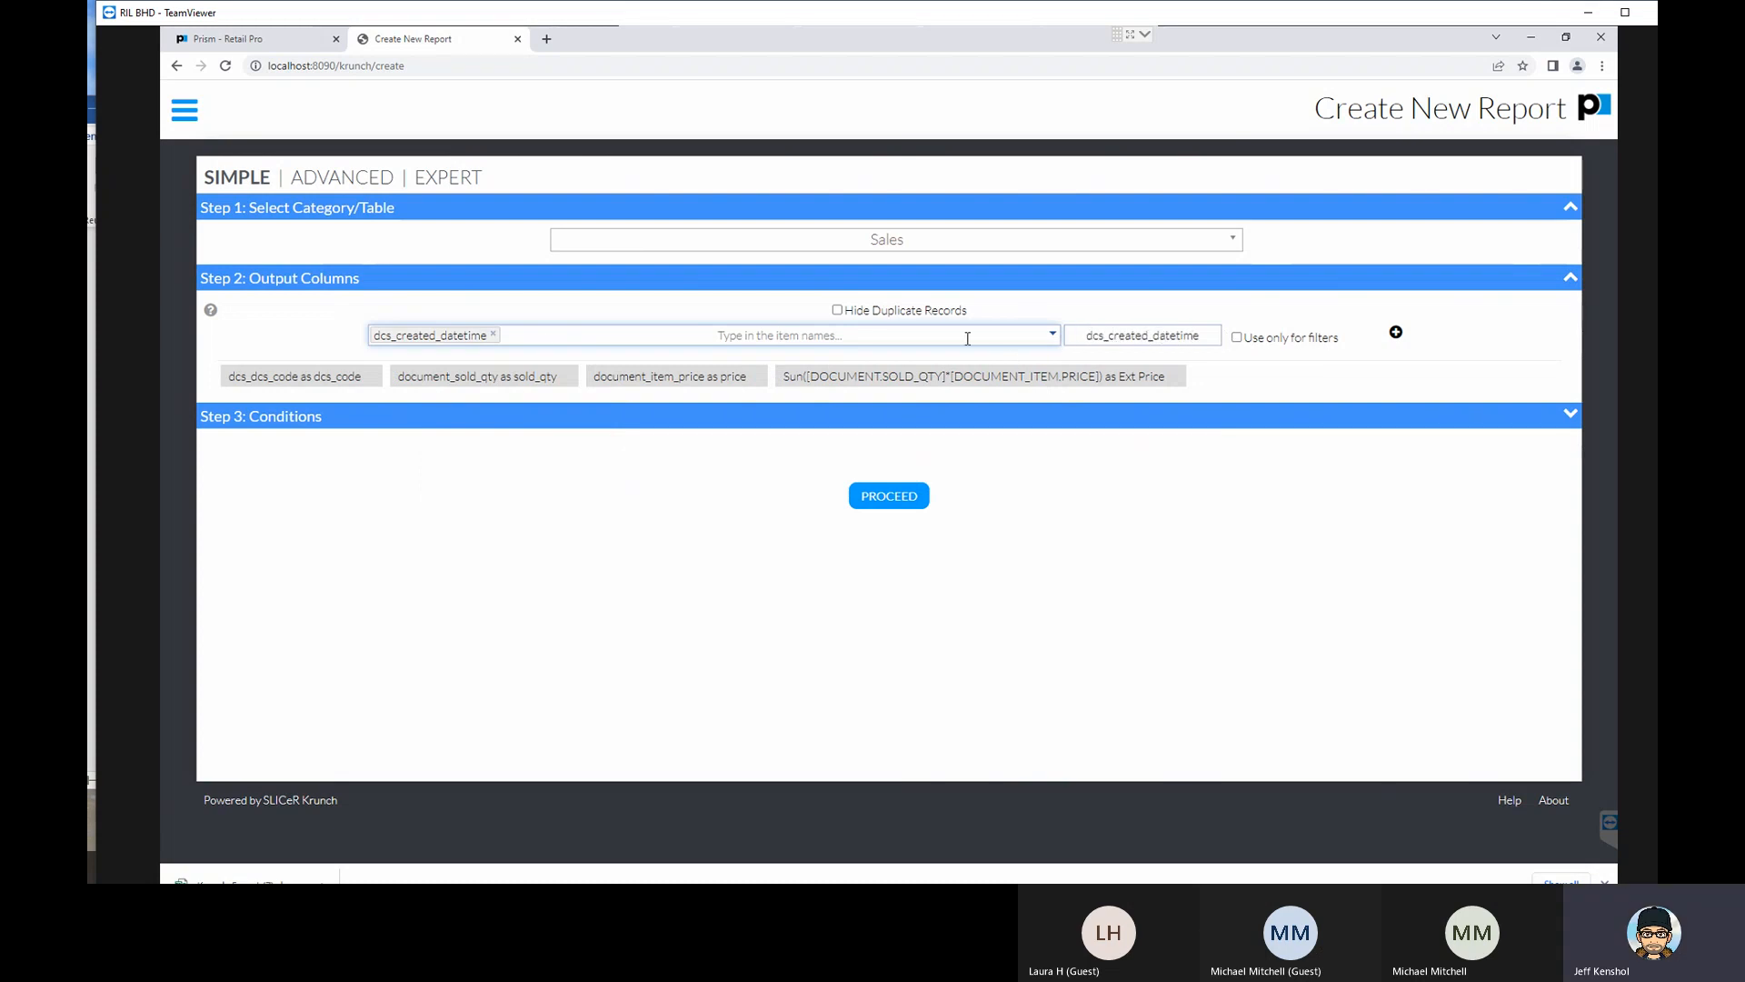
click(493, 335)
- Search the item names for "date" and select document_post_date as the new output column's item
click(563, 337)
text(date)
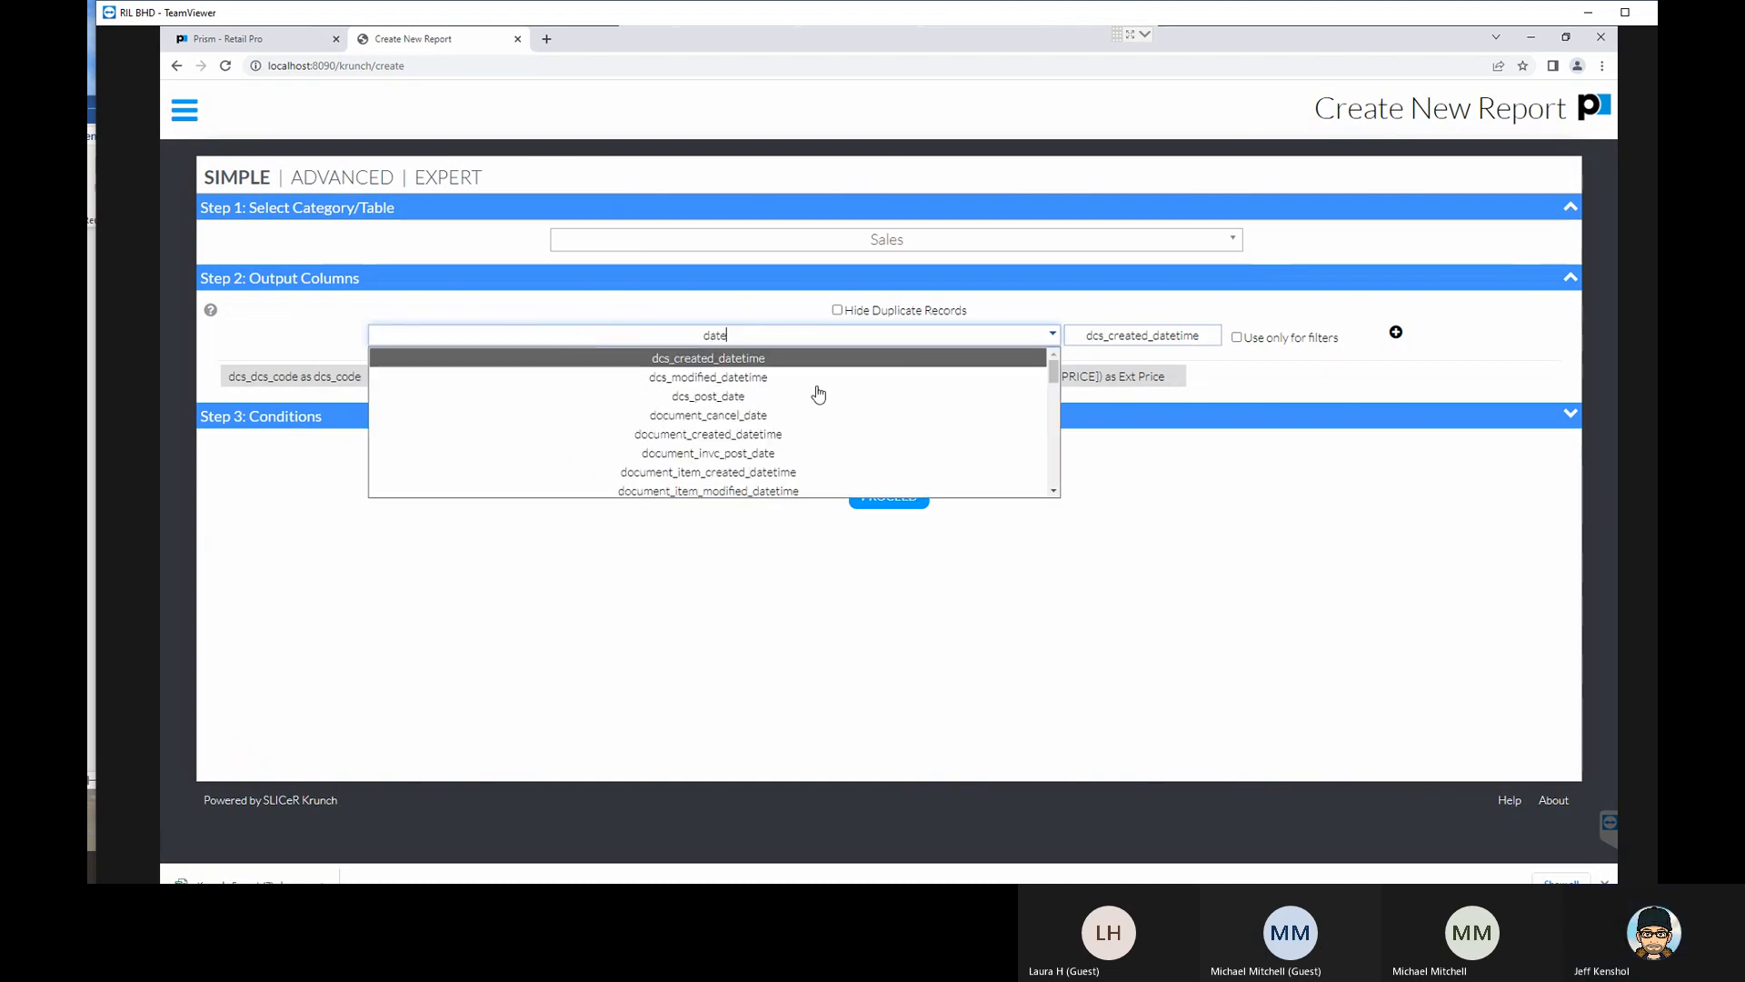
scroll(789, 413, down, 3)
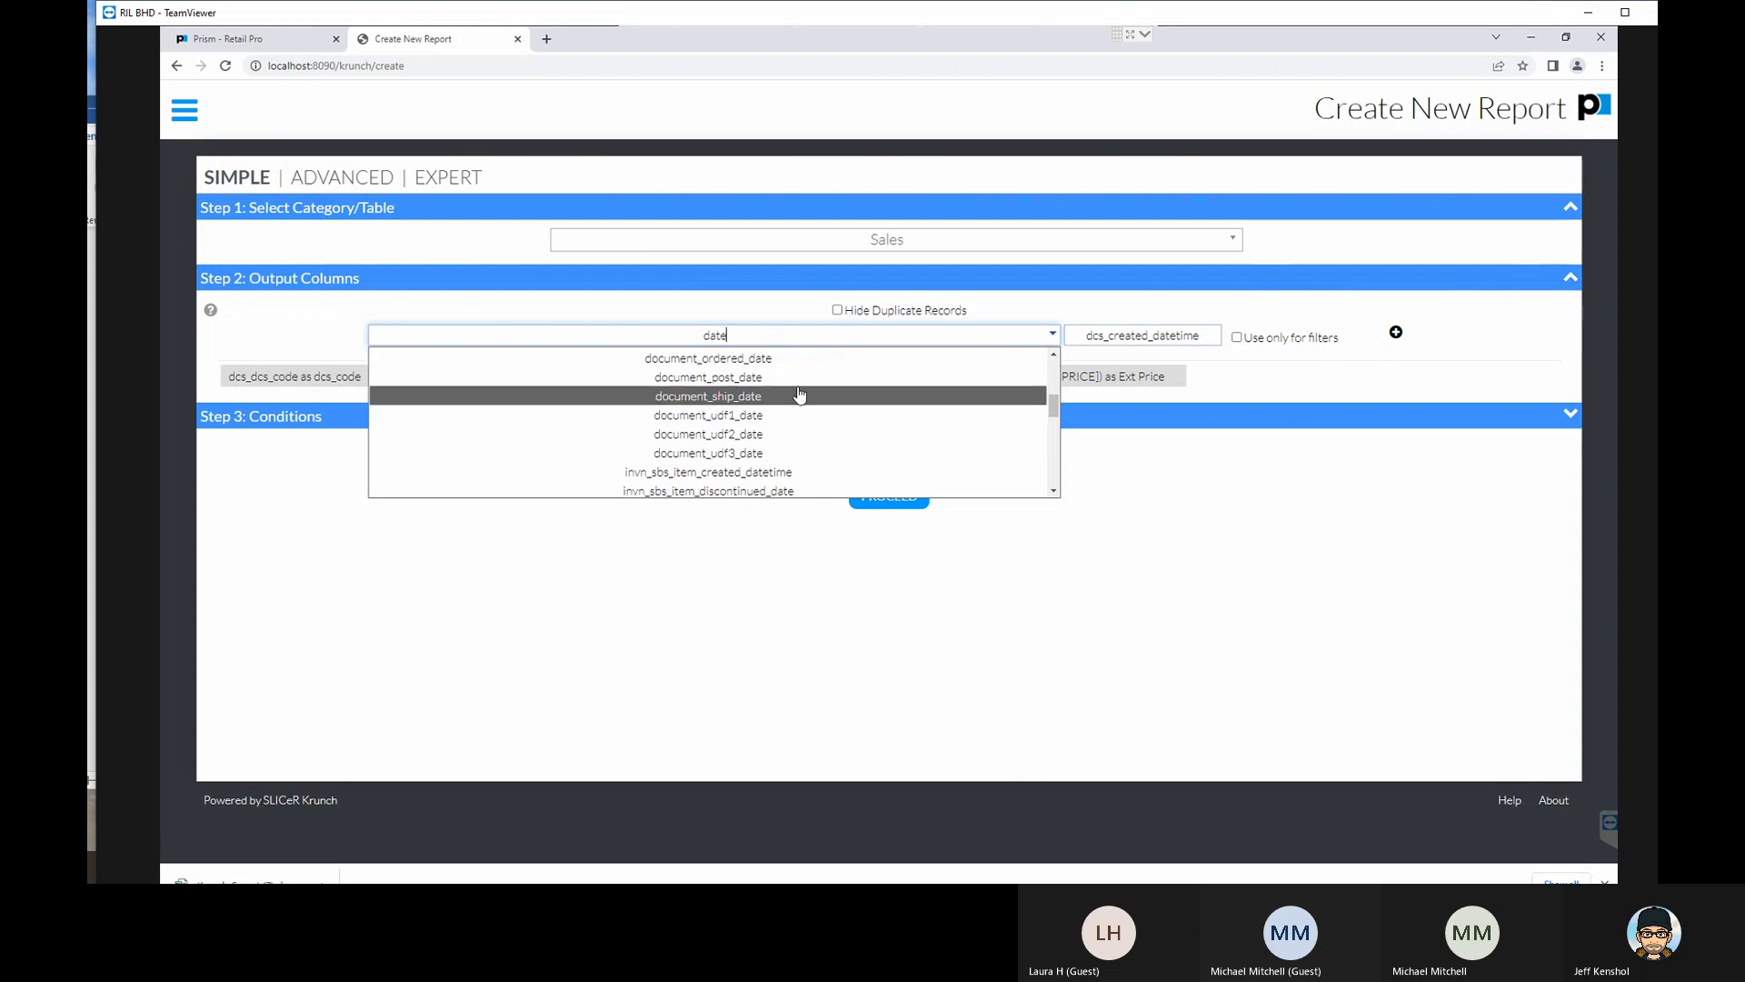
scroll(798, 386, up, 2)
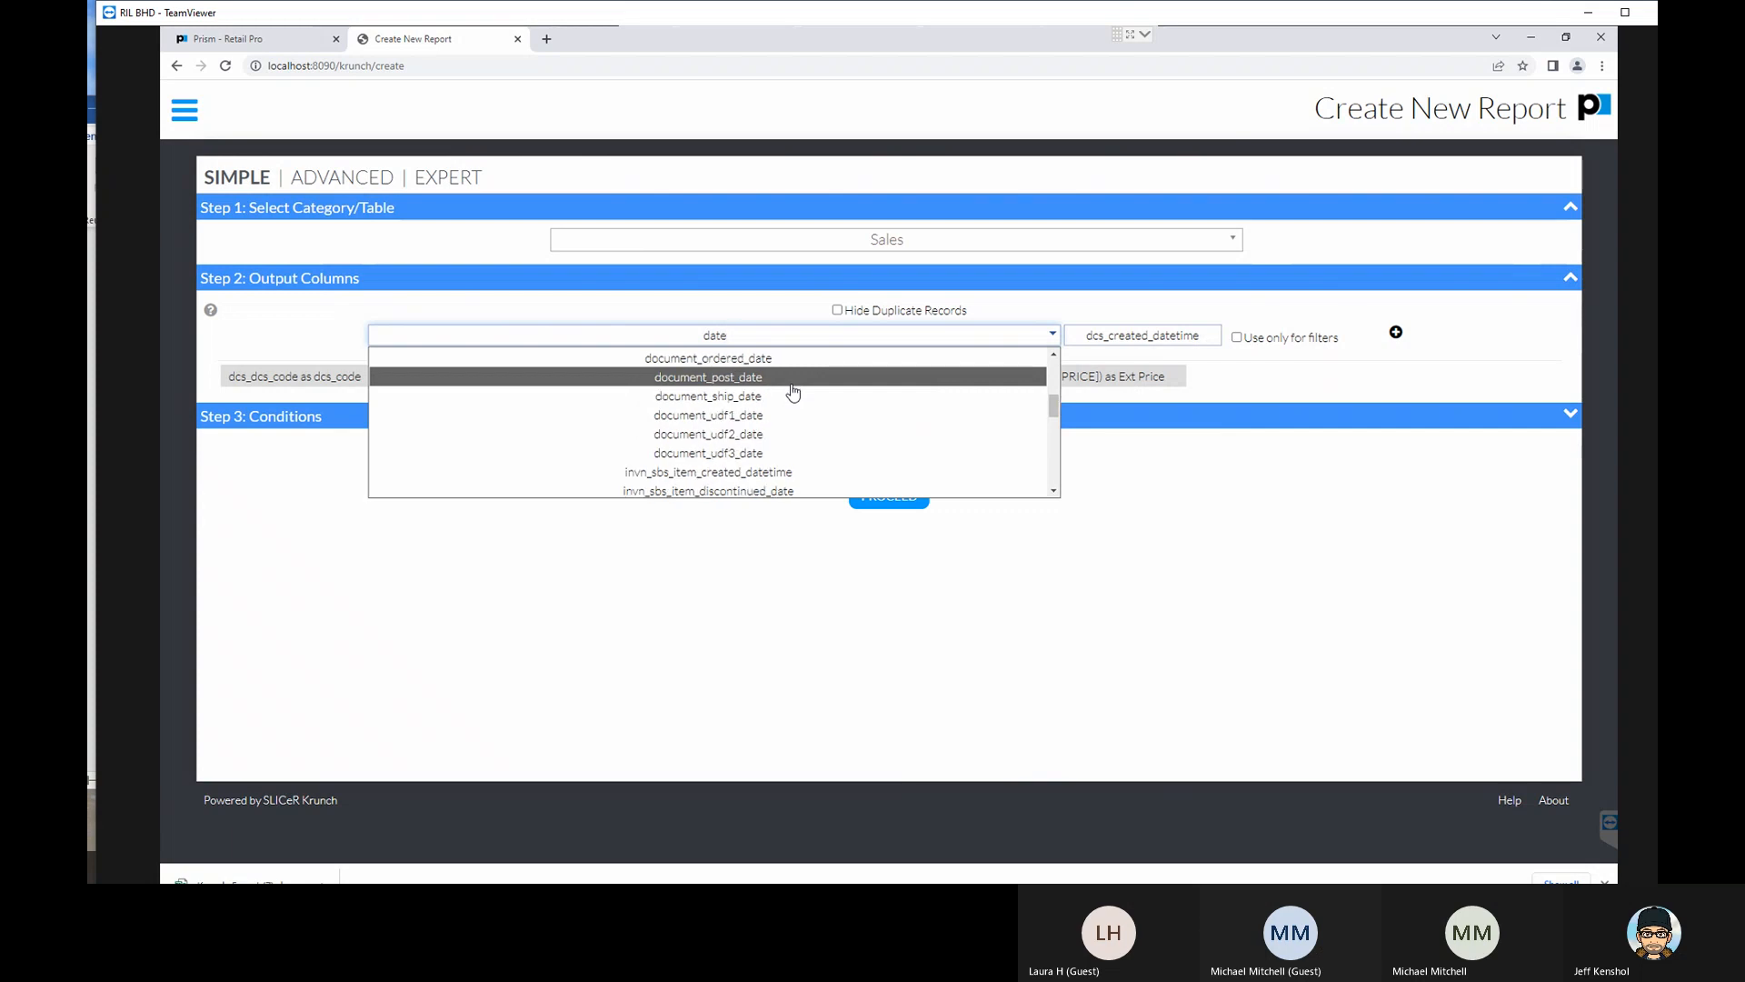
scroll(791, 395, down, 2)
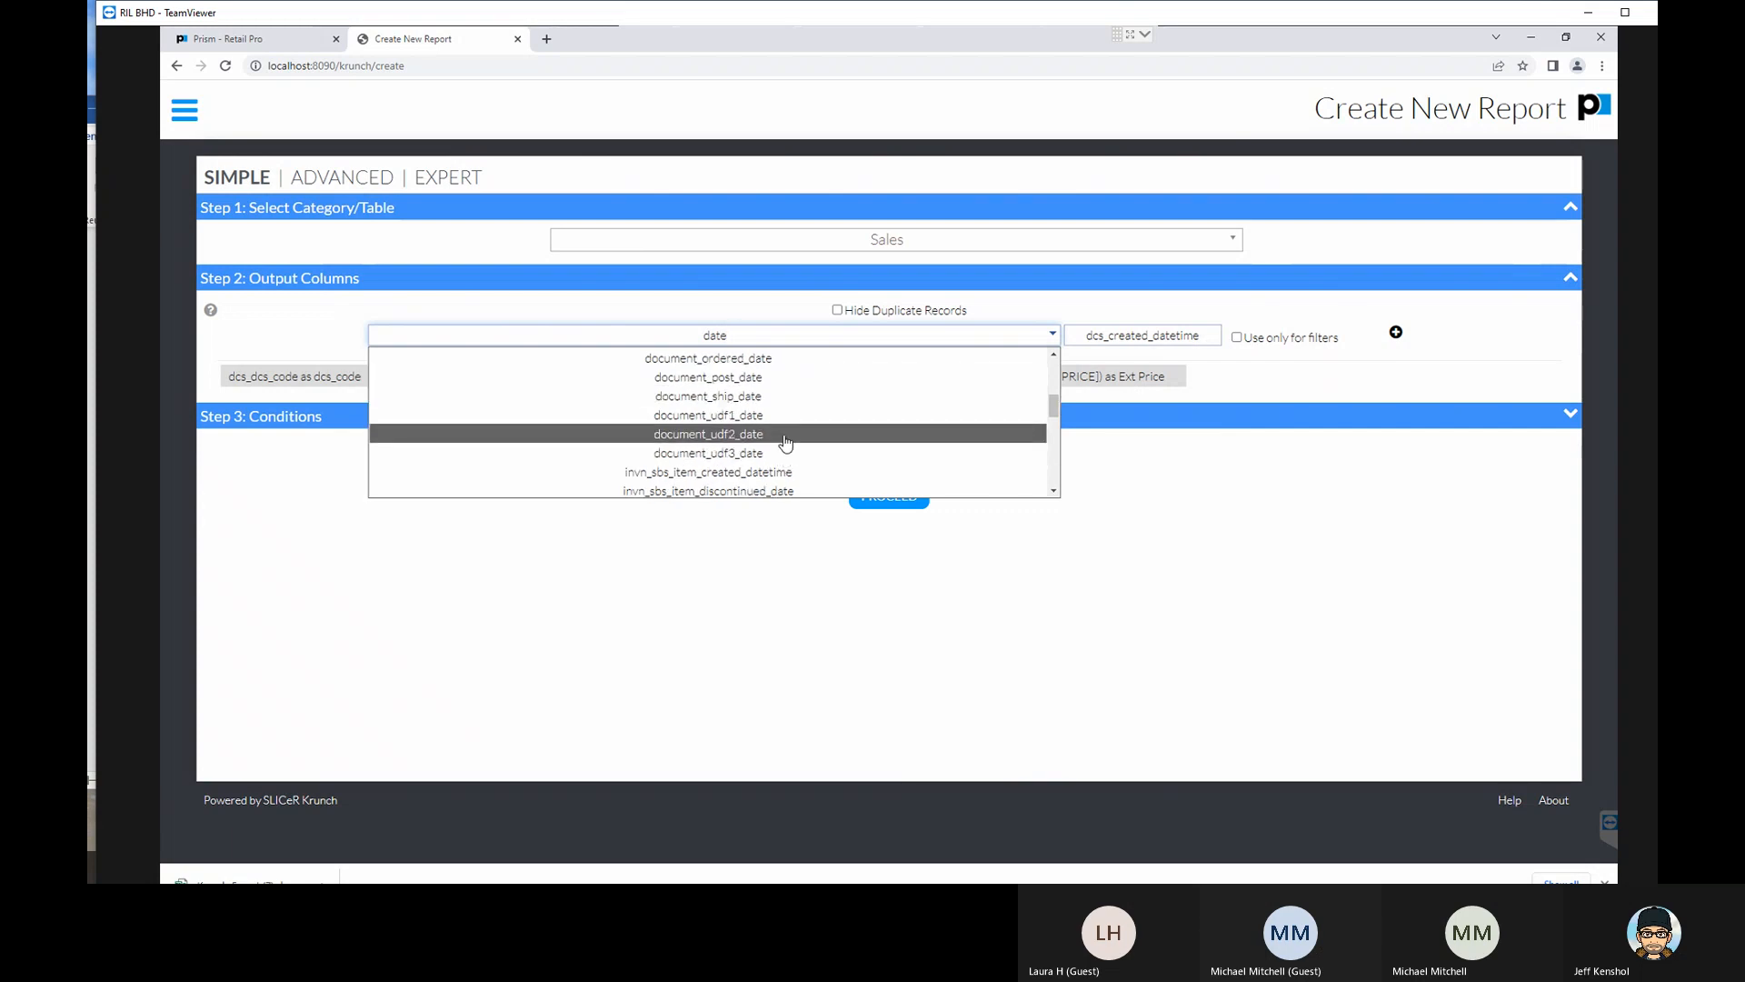
scroll(787, 415, up, 2)
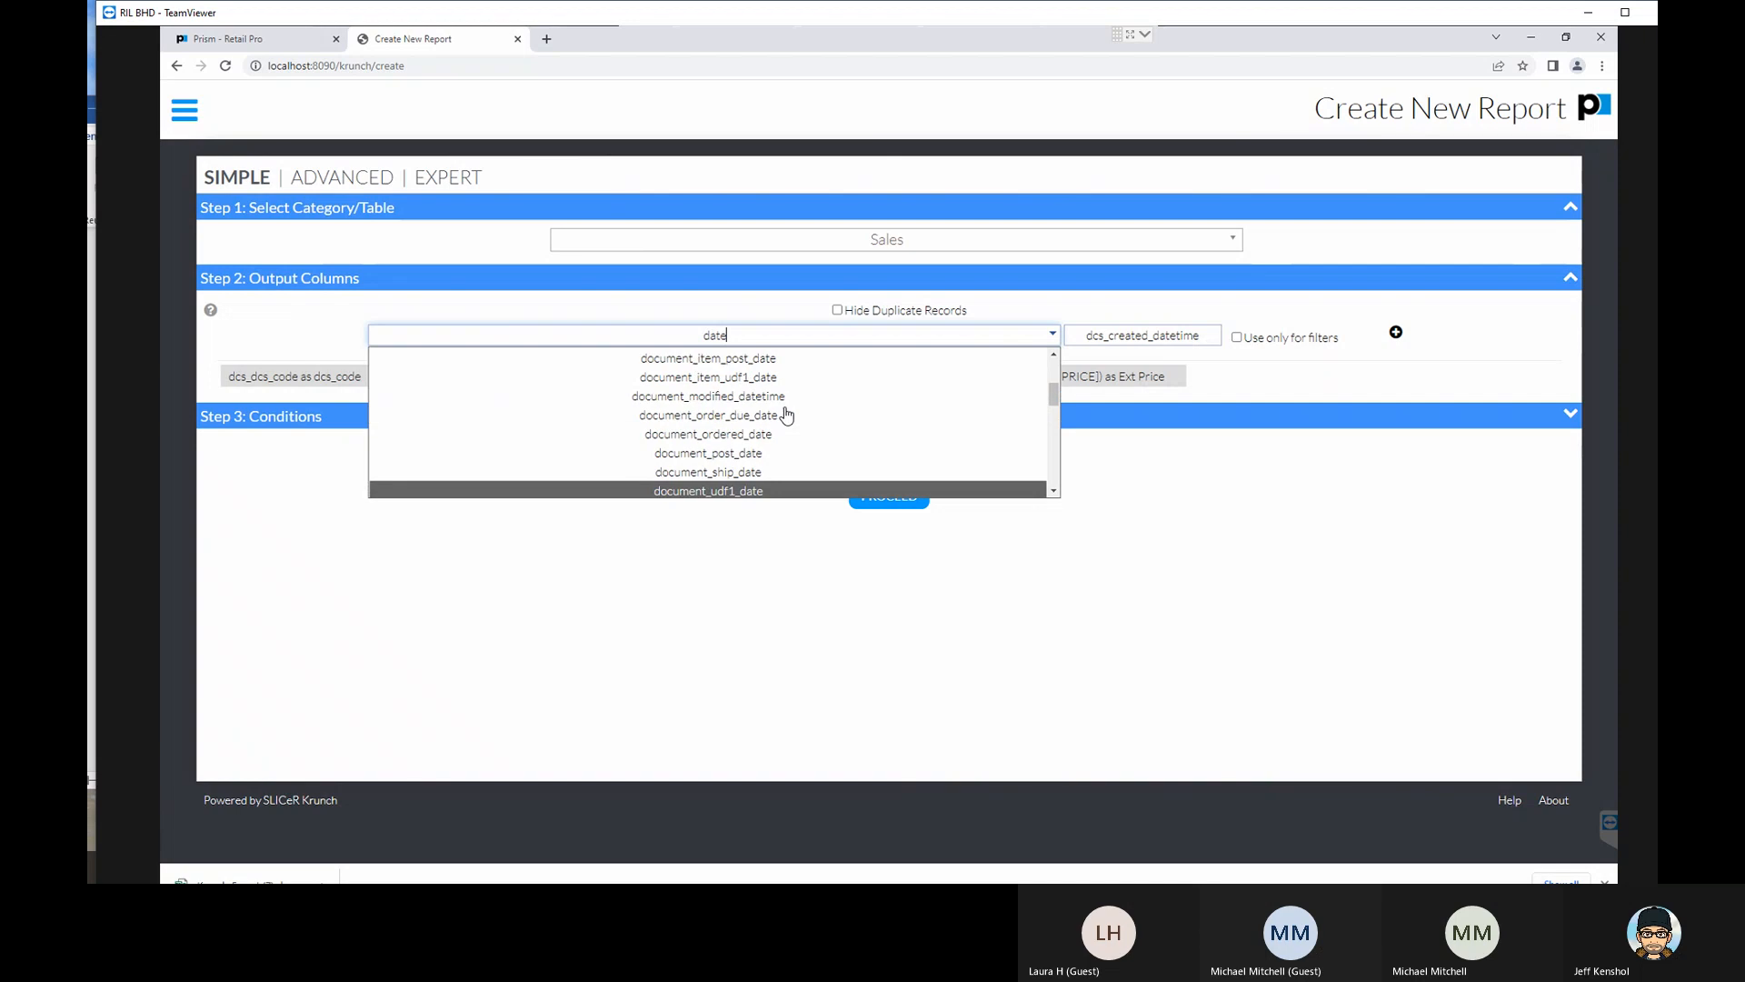
click(766, 455)
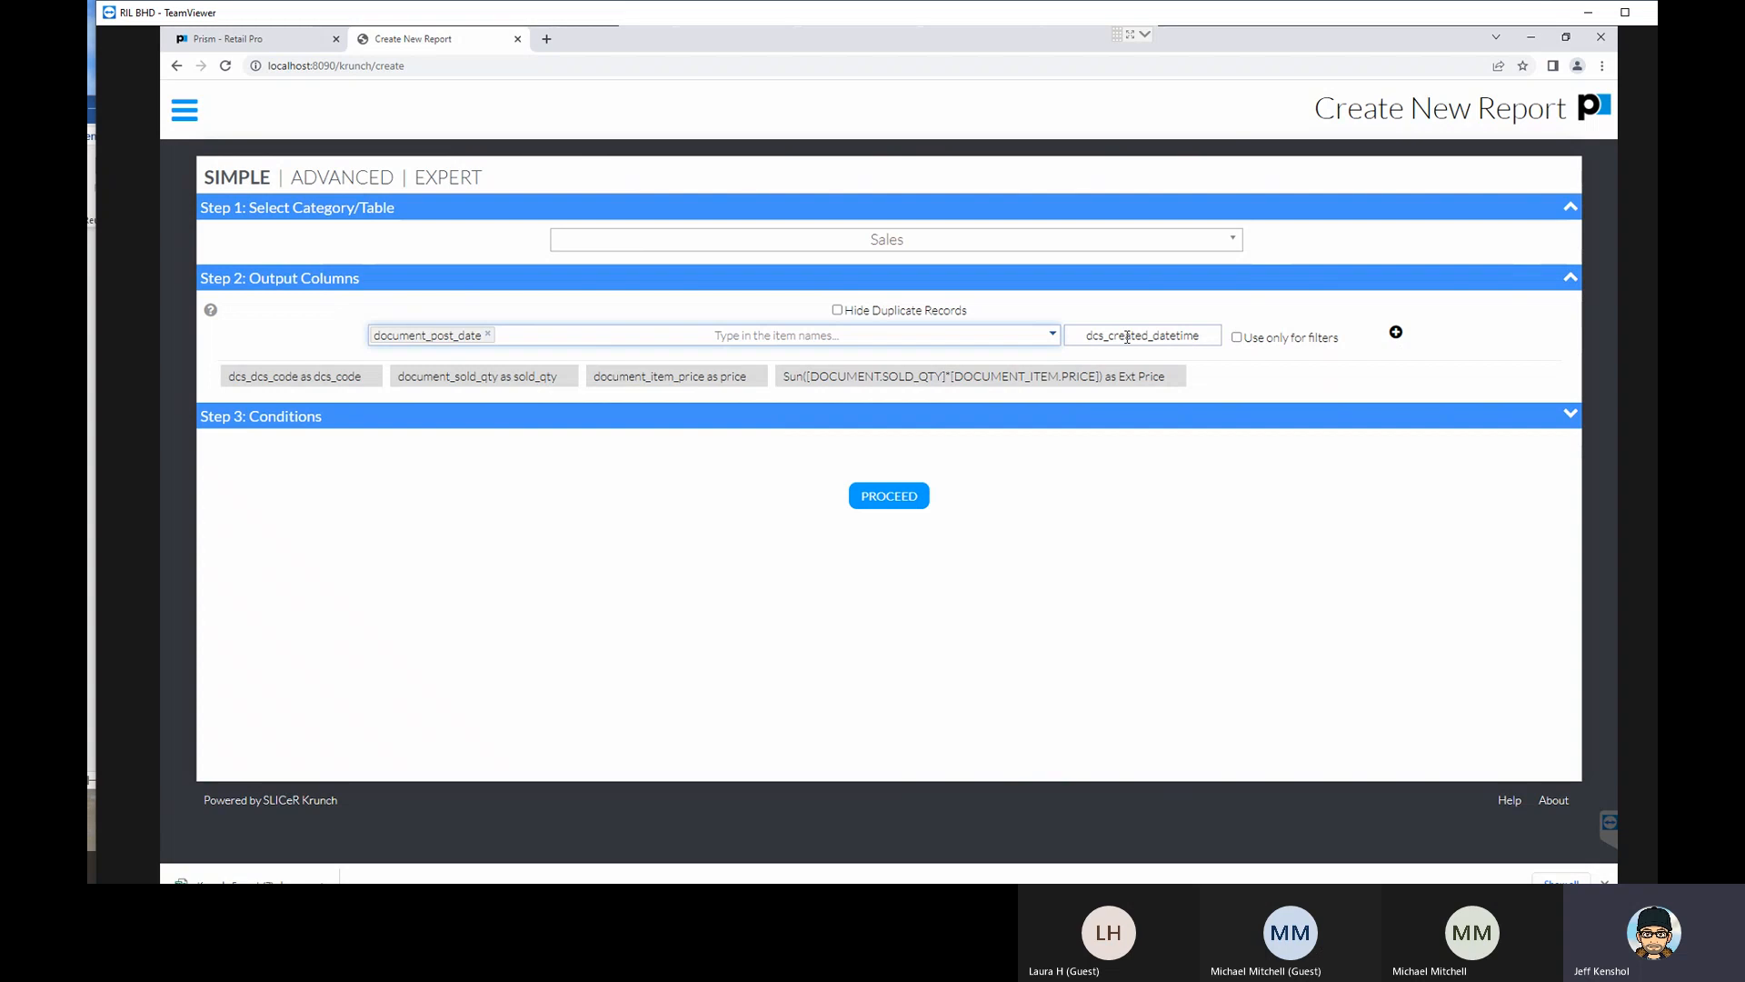
- Shorten the date column's alias to created_datetime and add it to the output columns for use only in filters
drag(1109, 338, 1055, 336)
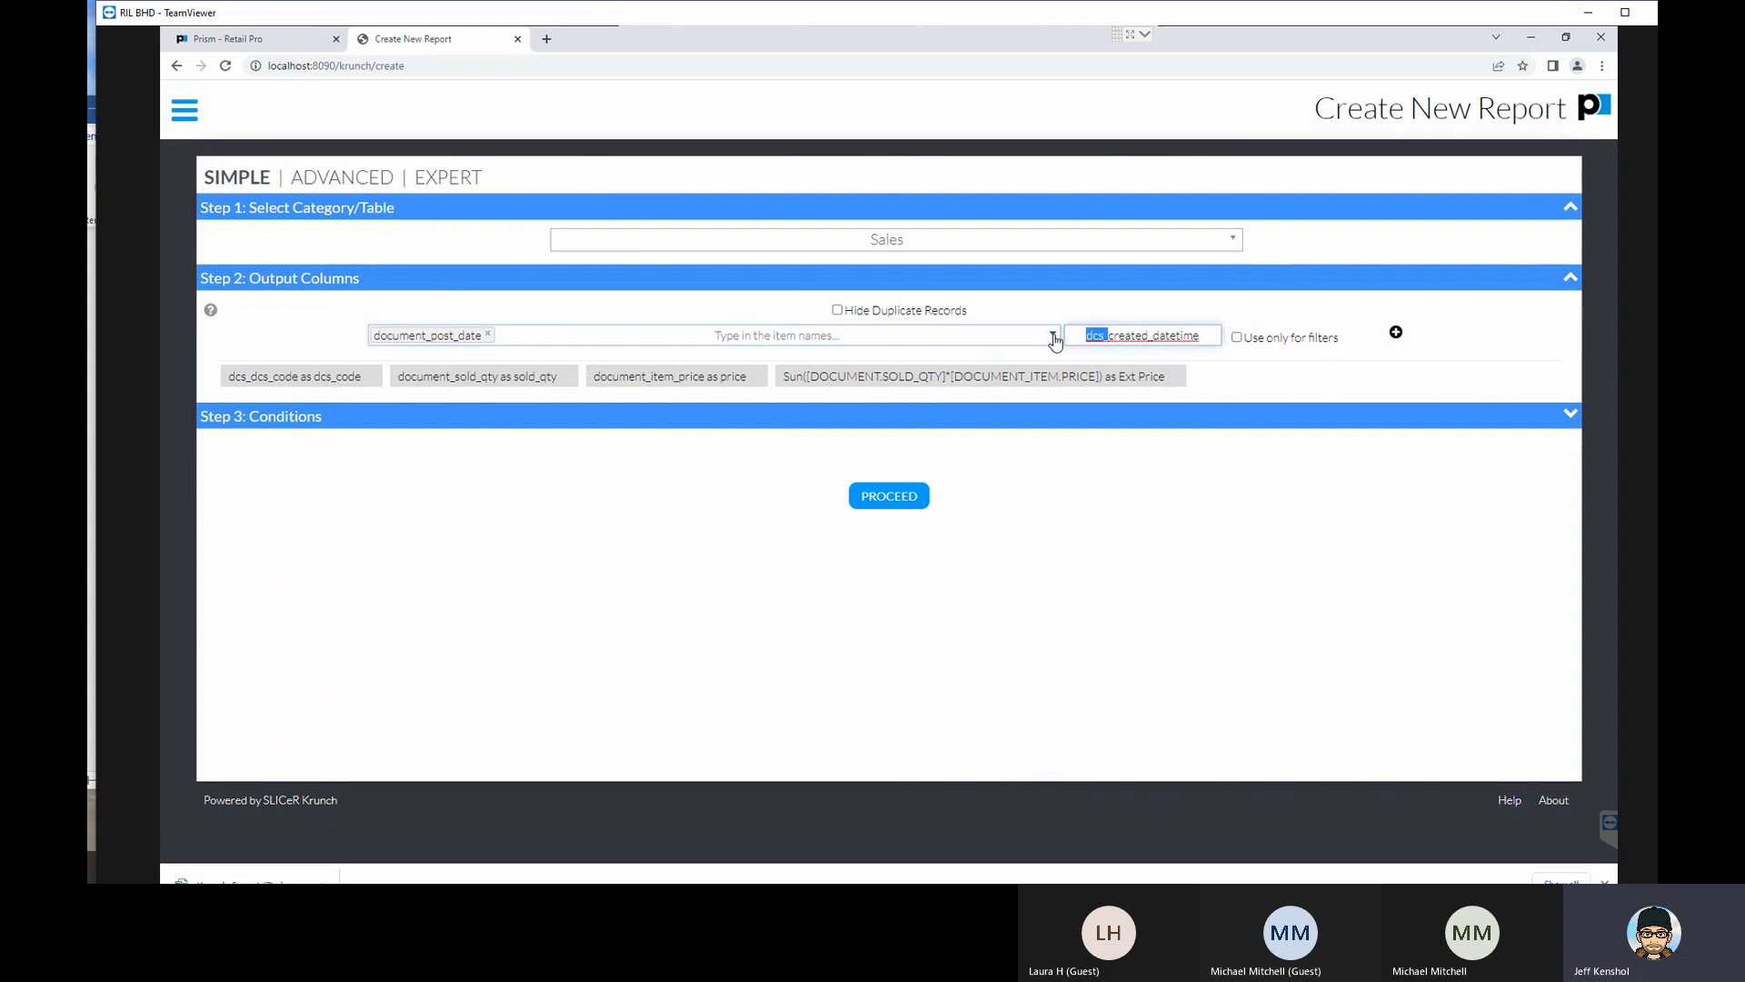
key(BackSpace)
click(1396, 334)
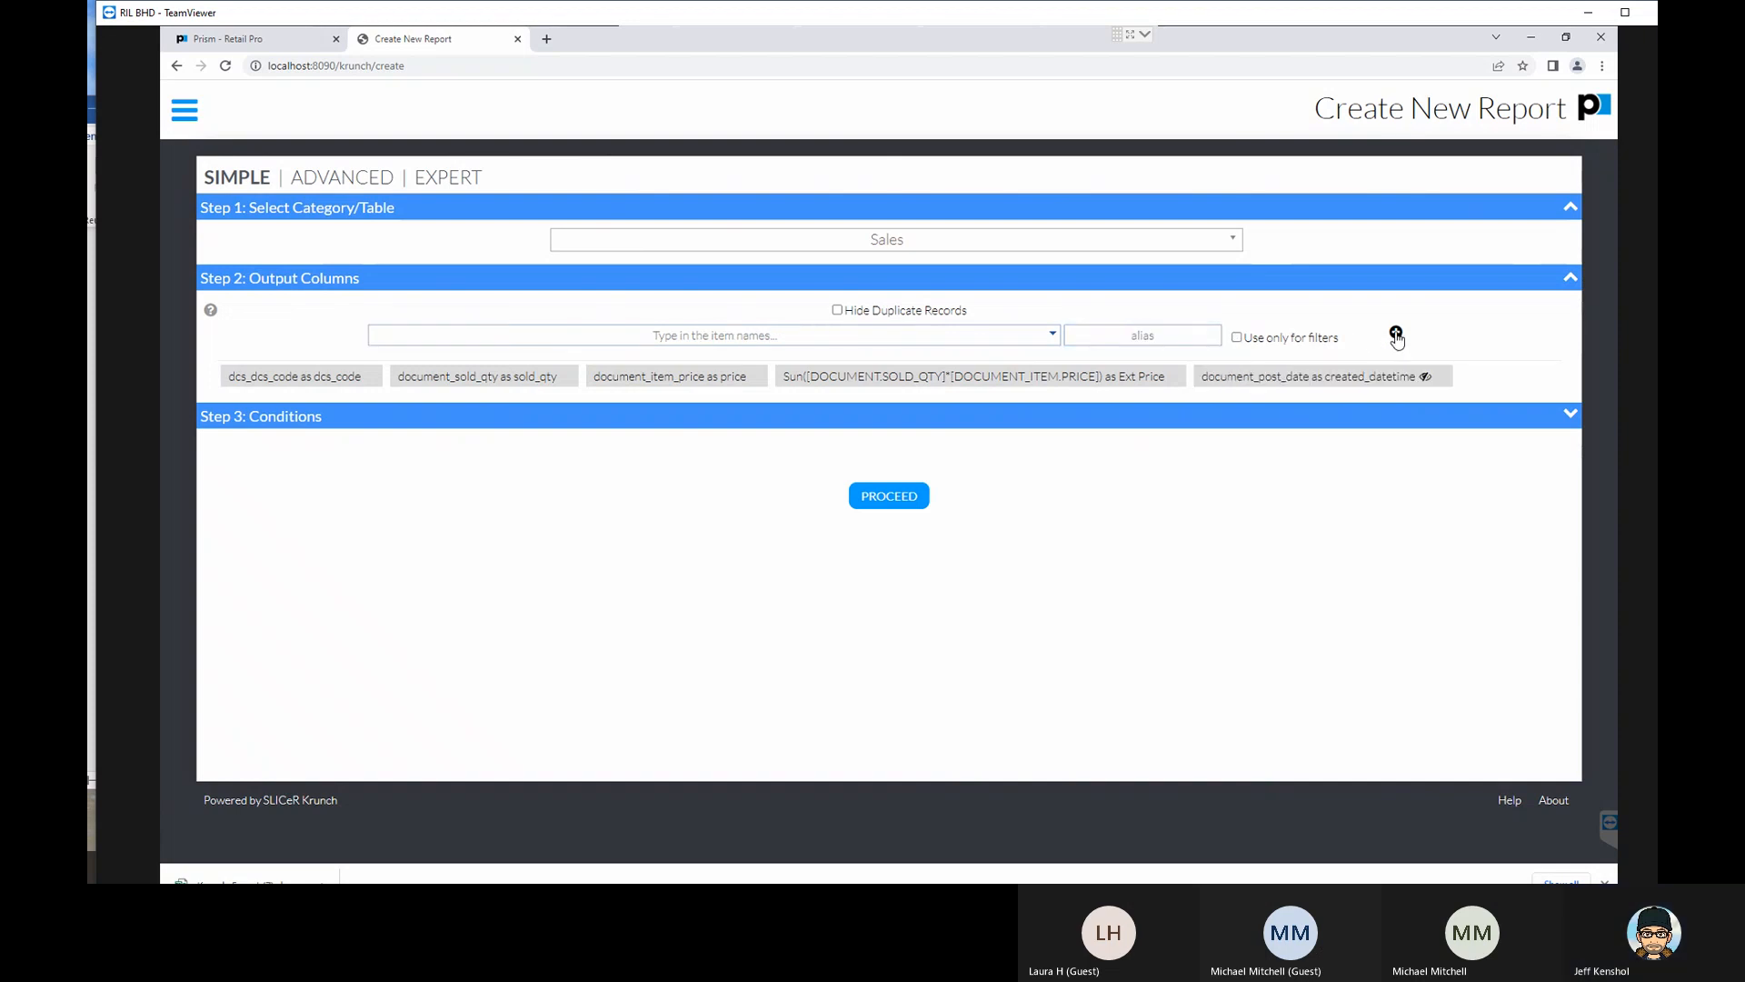
- Proceed with the chosen output columns to the report options and expand the Table Options section
click(904, 499)
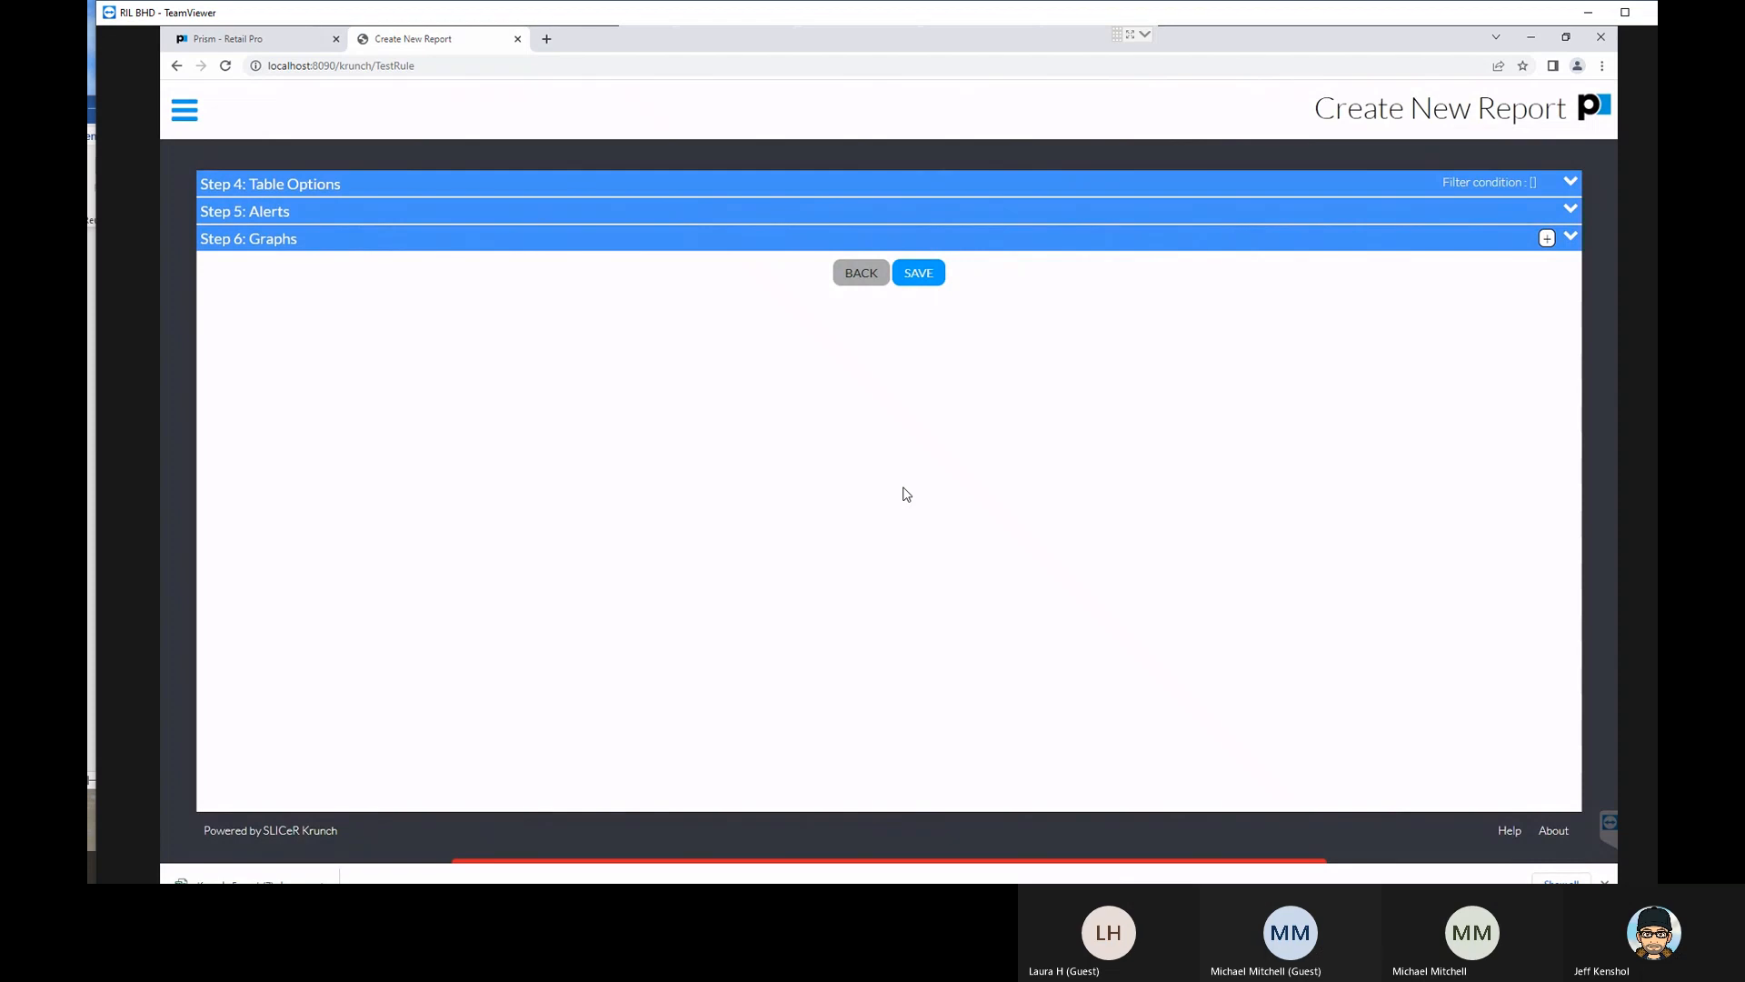
click(295, 188)
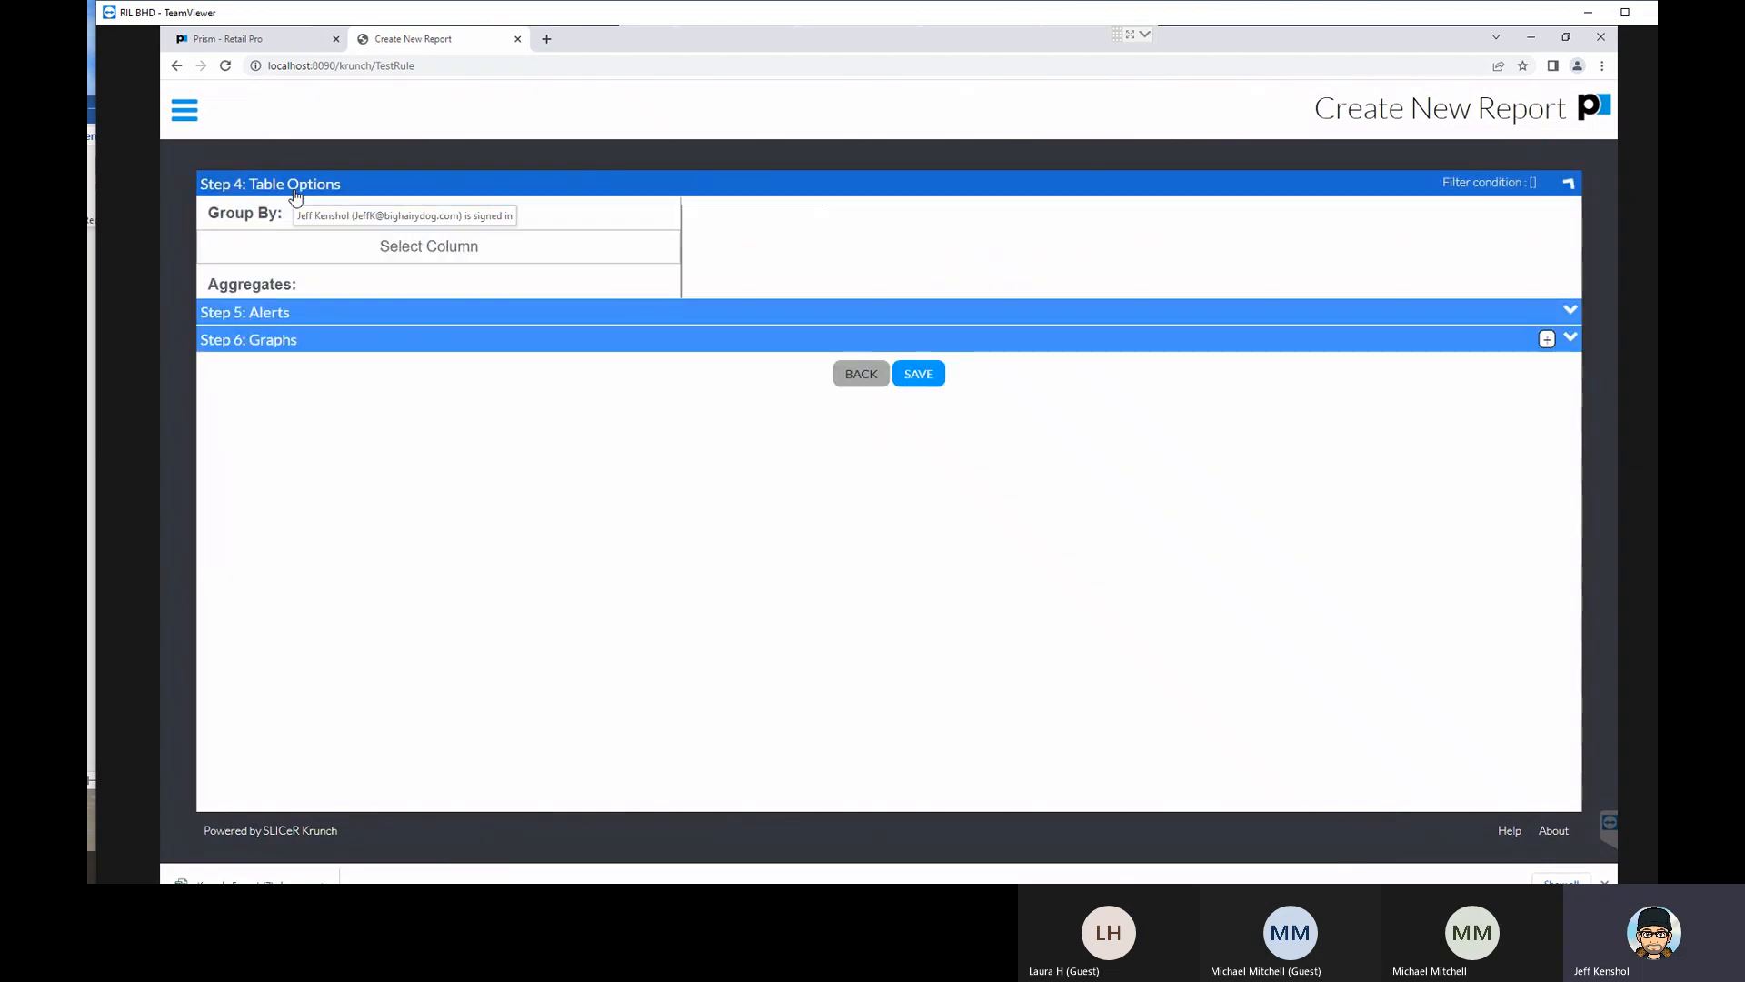
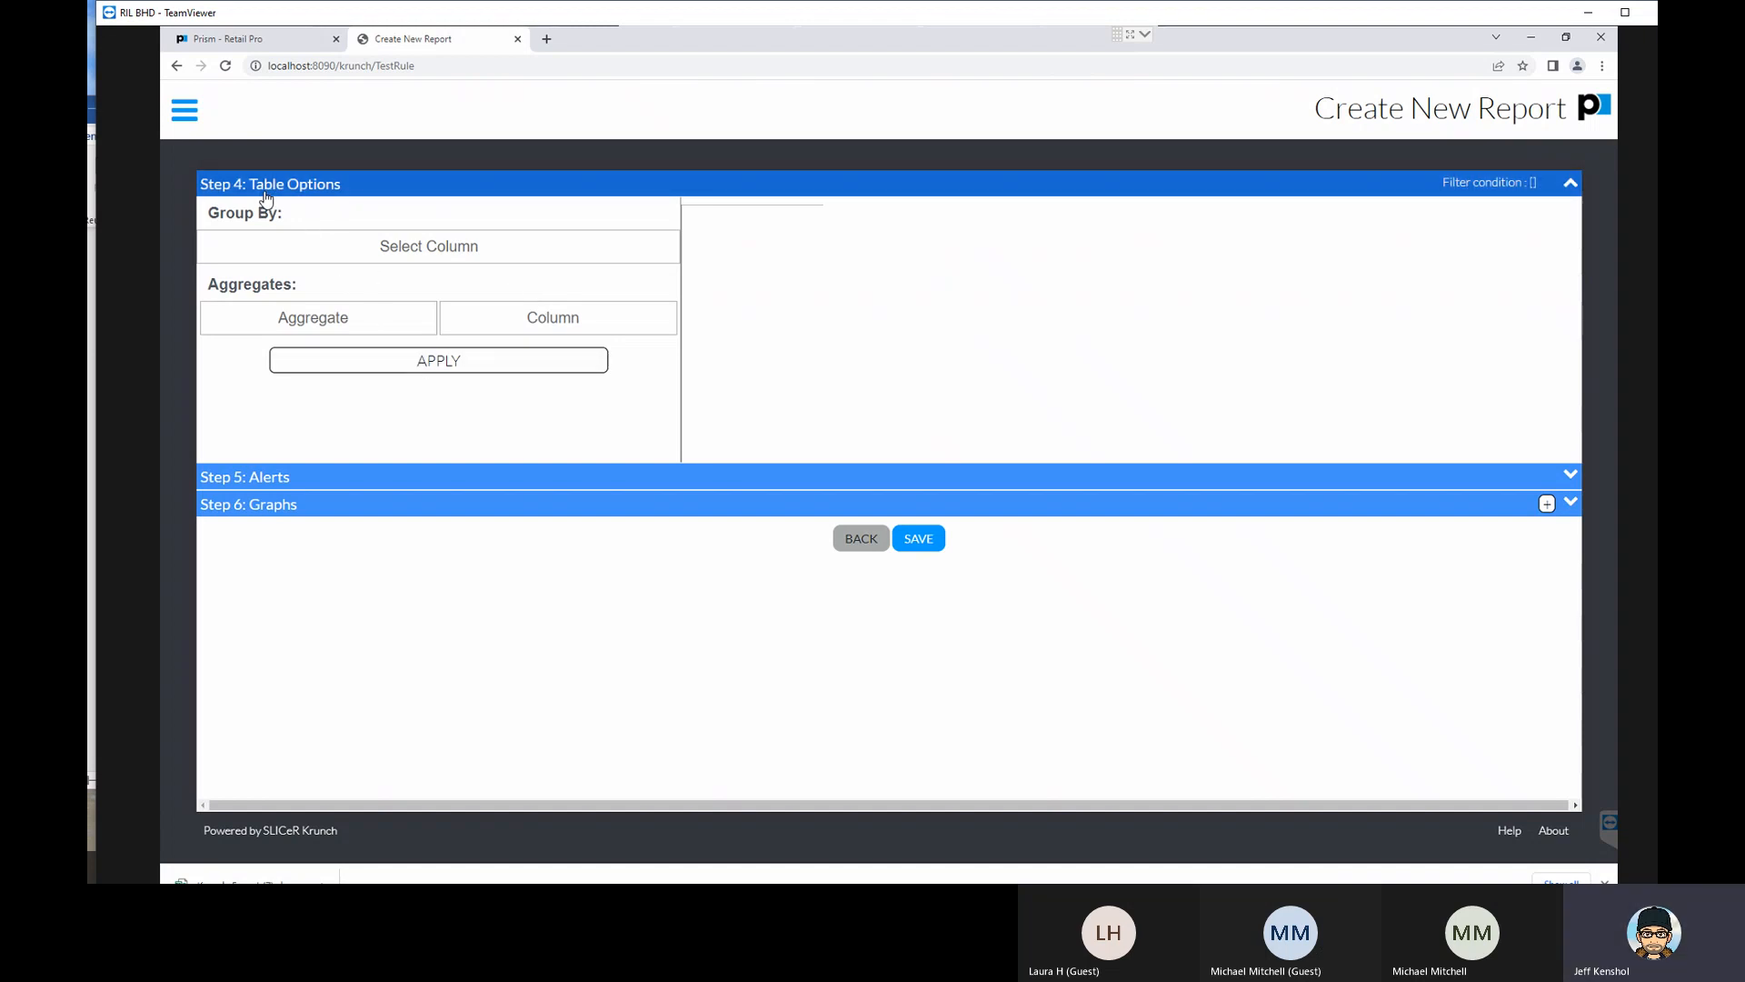
- Examine the grouping options and the Alerts section's summary and scheduling settings, and collapse both sections
click(319, 248)
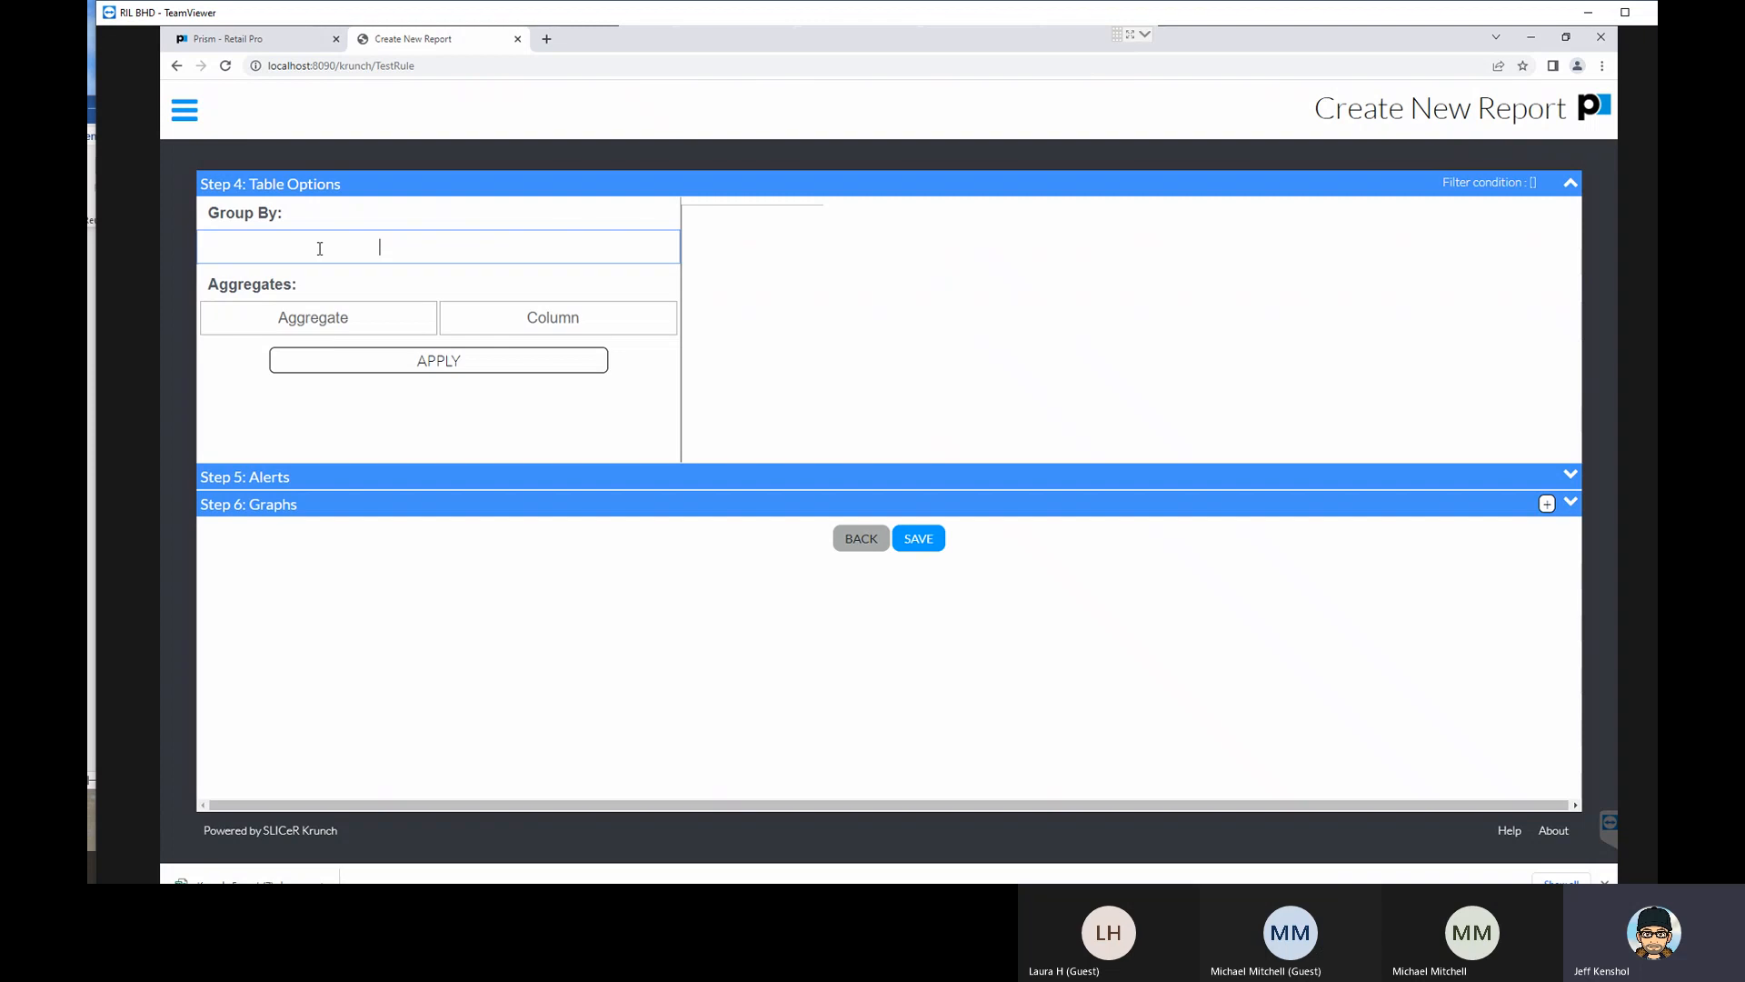
click(304, 478)
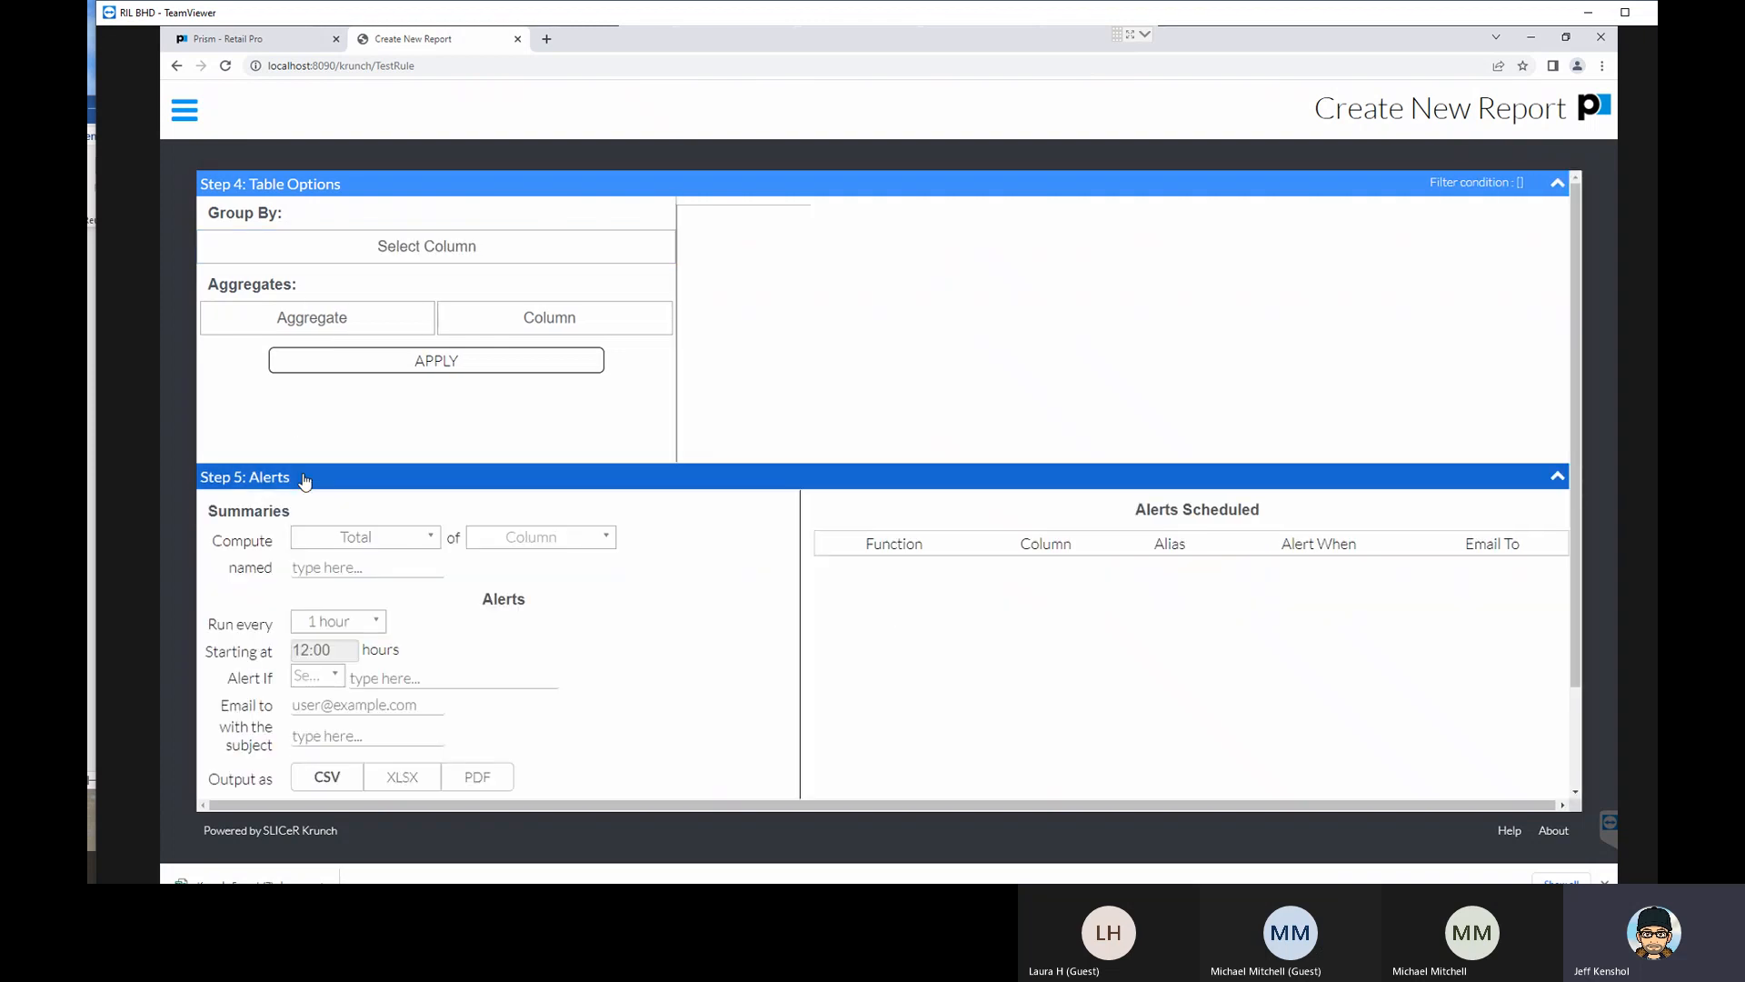
scroll(729, 480, down, 1)
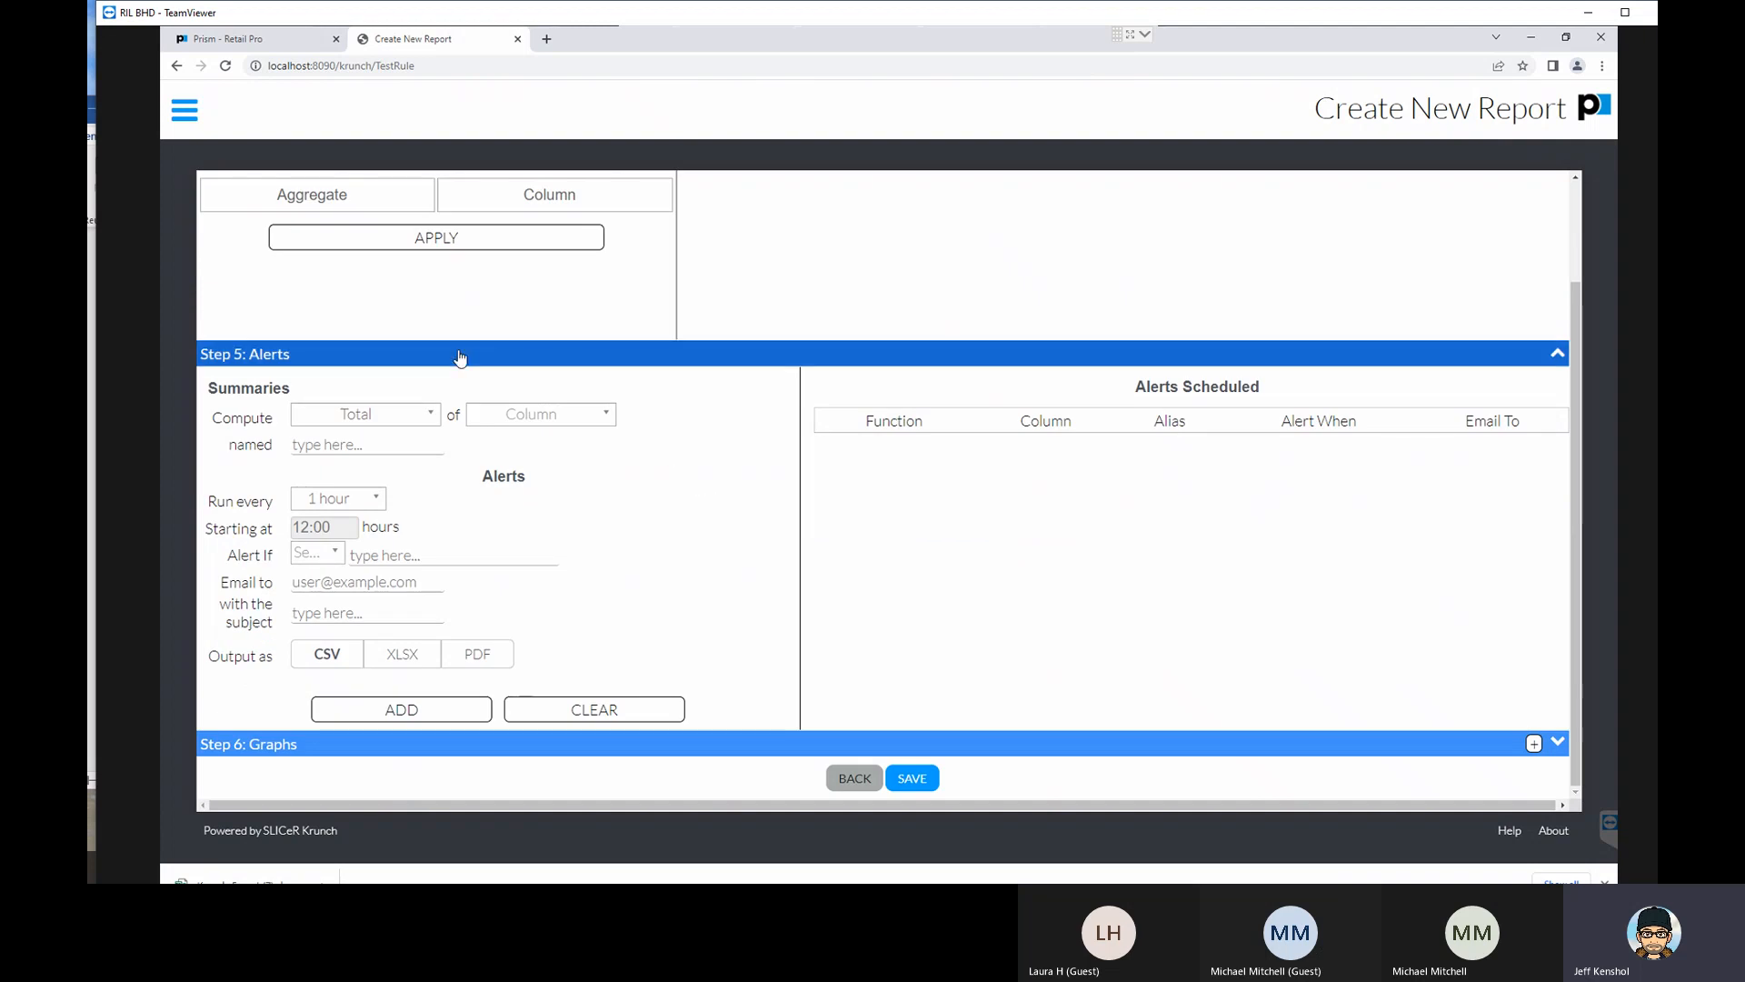
scroll(467, 378, up, 2)
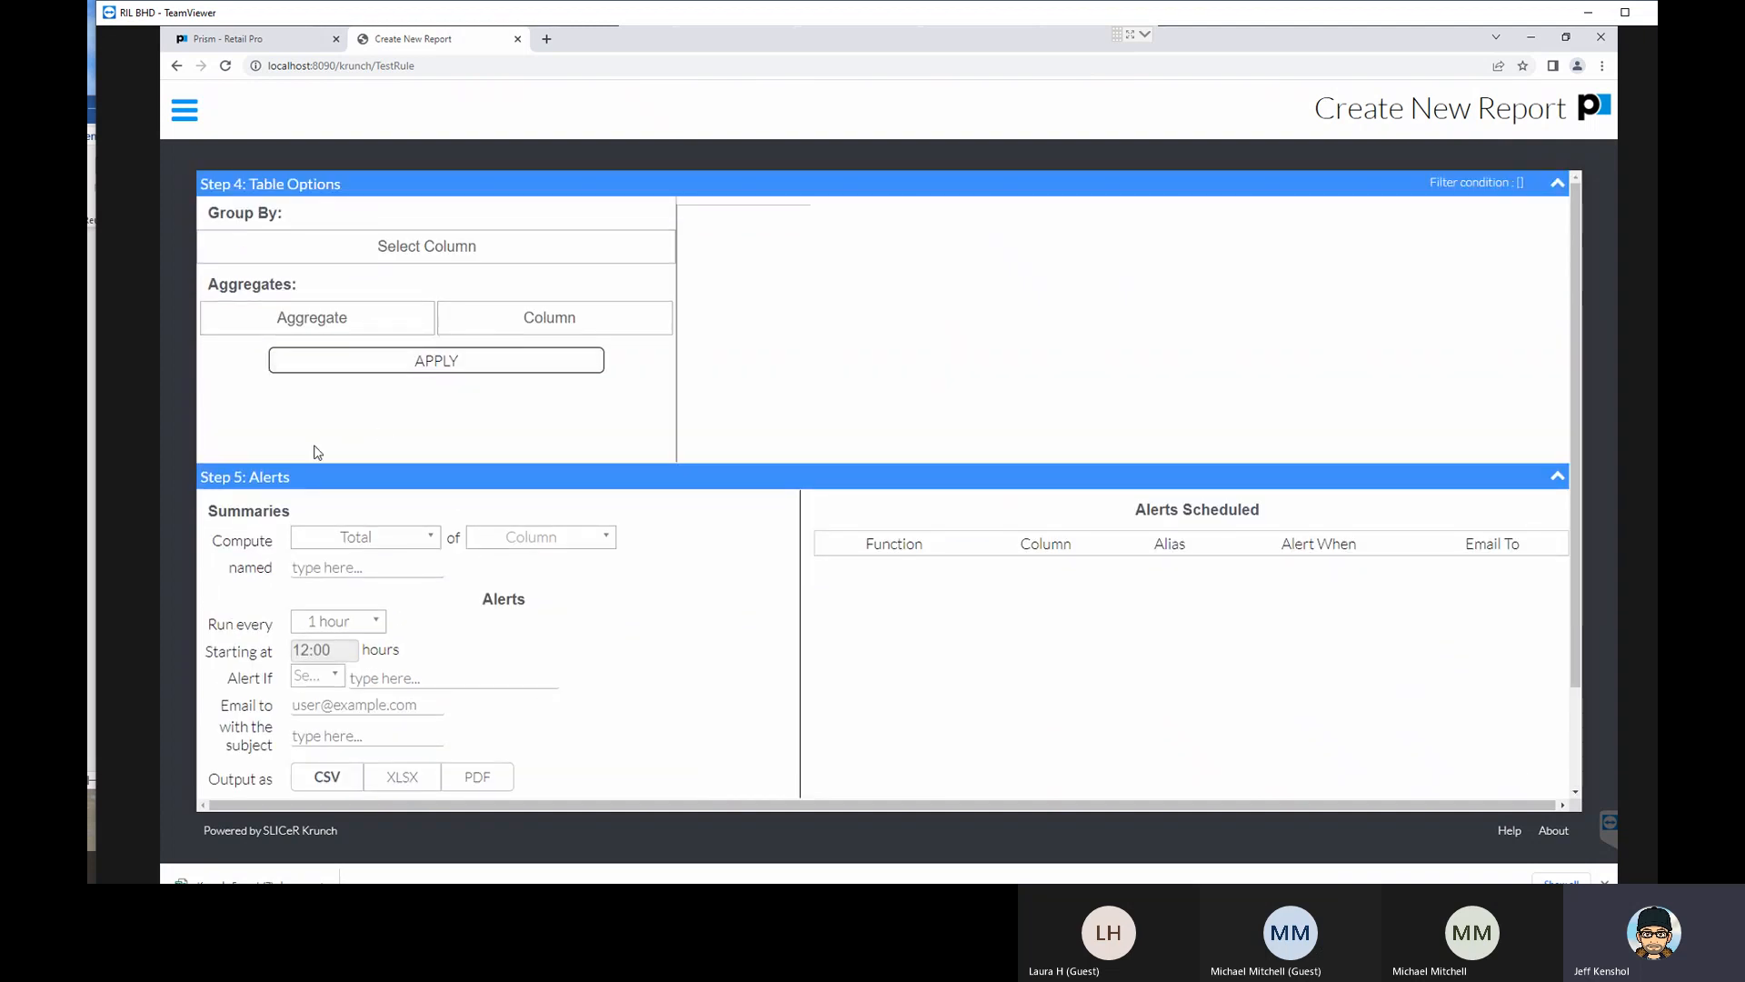
click(276, 187)
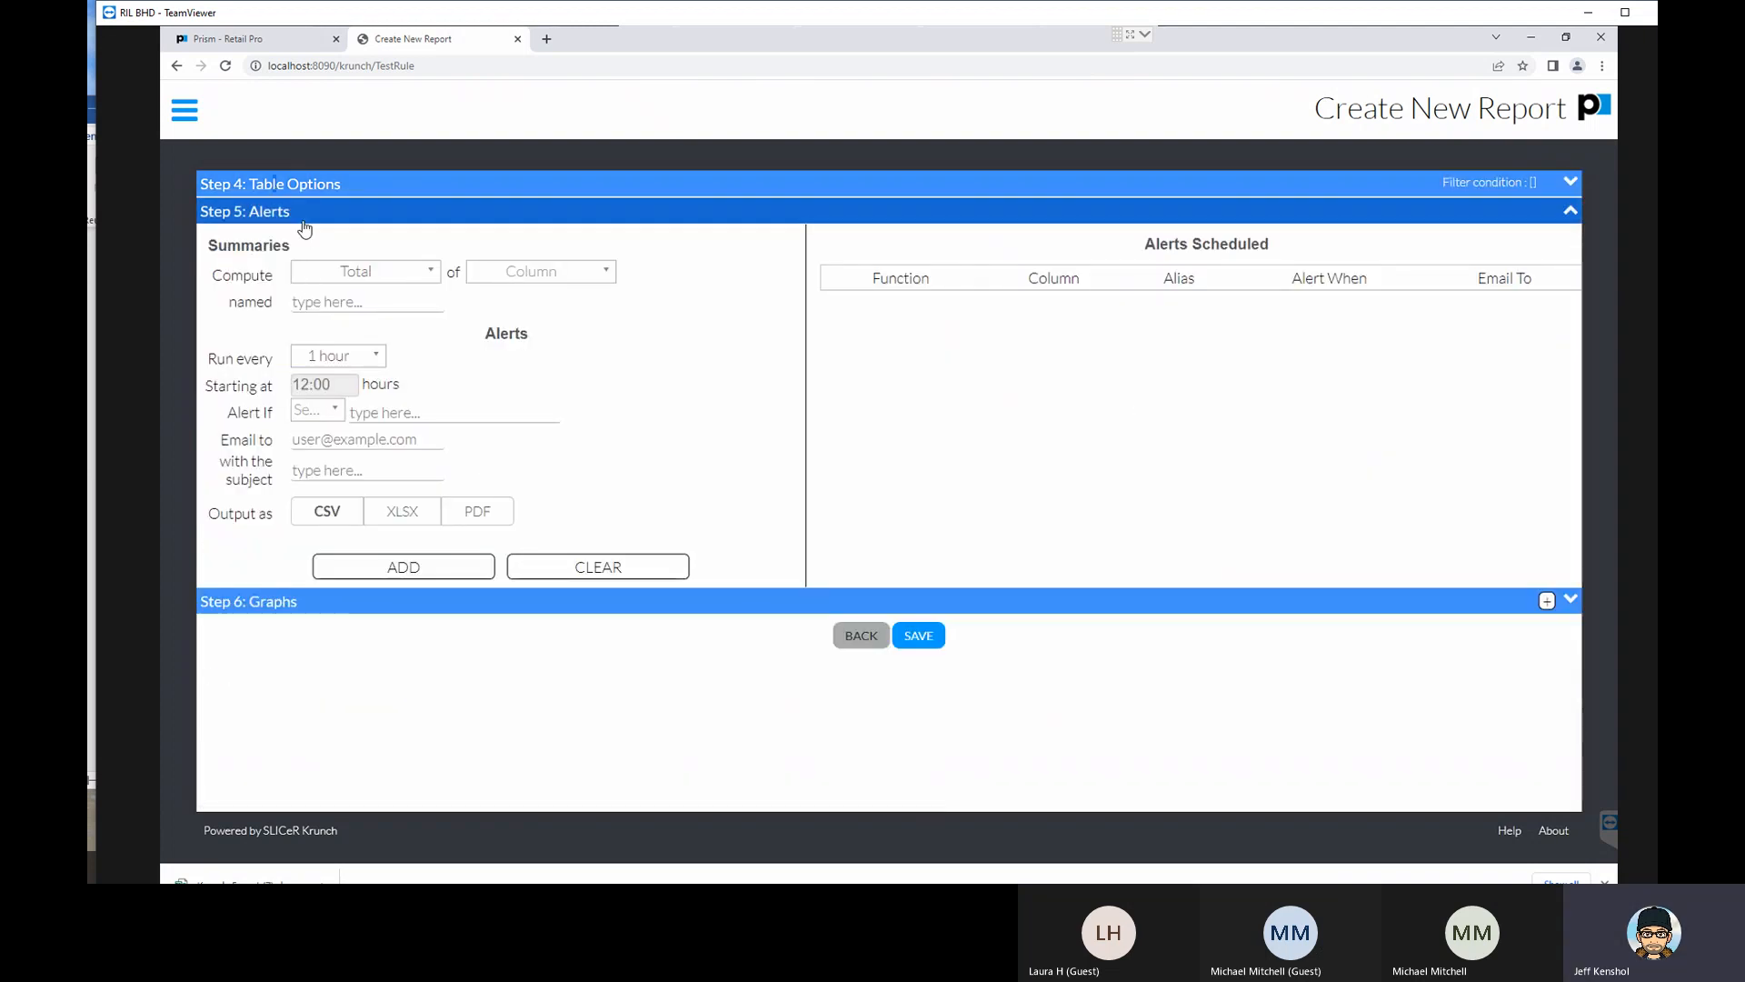
click(306, 218)
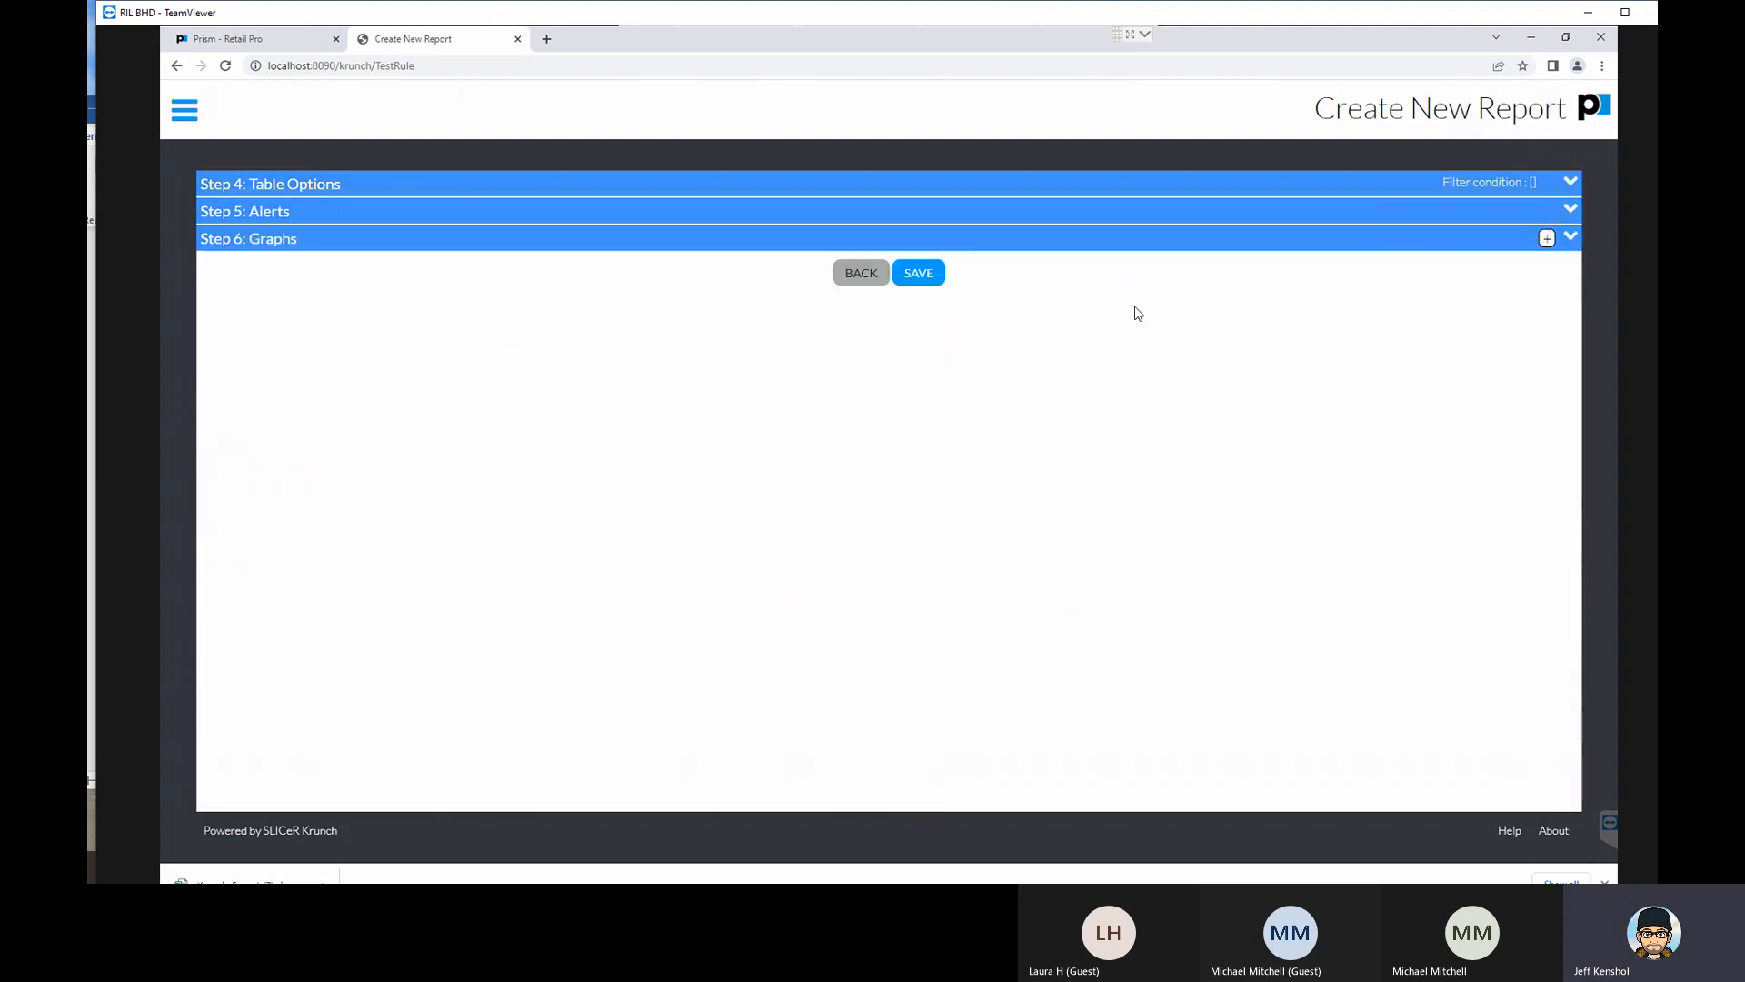
- Add a graph to the report, title it DCS, and try to choose its category column
click(1546, 238)
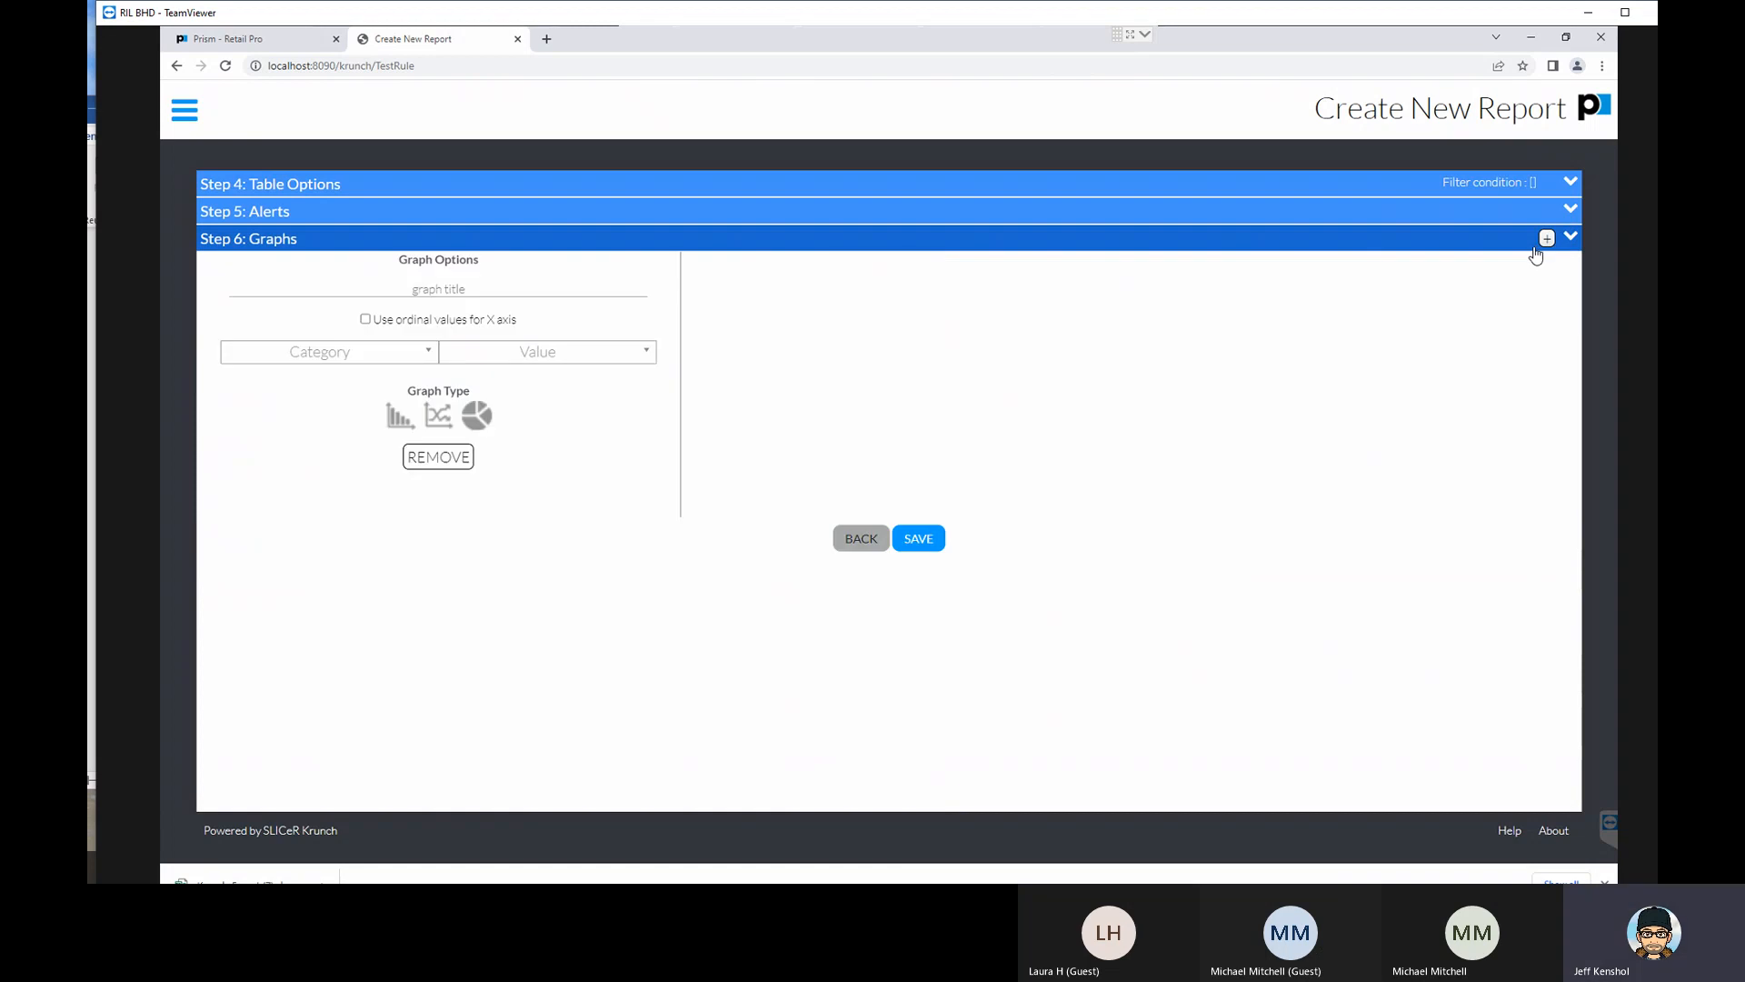
click(352, 364)
click(354, 364)
click(383, 361)
click(383, 361)
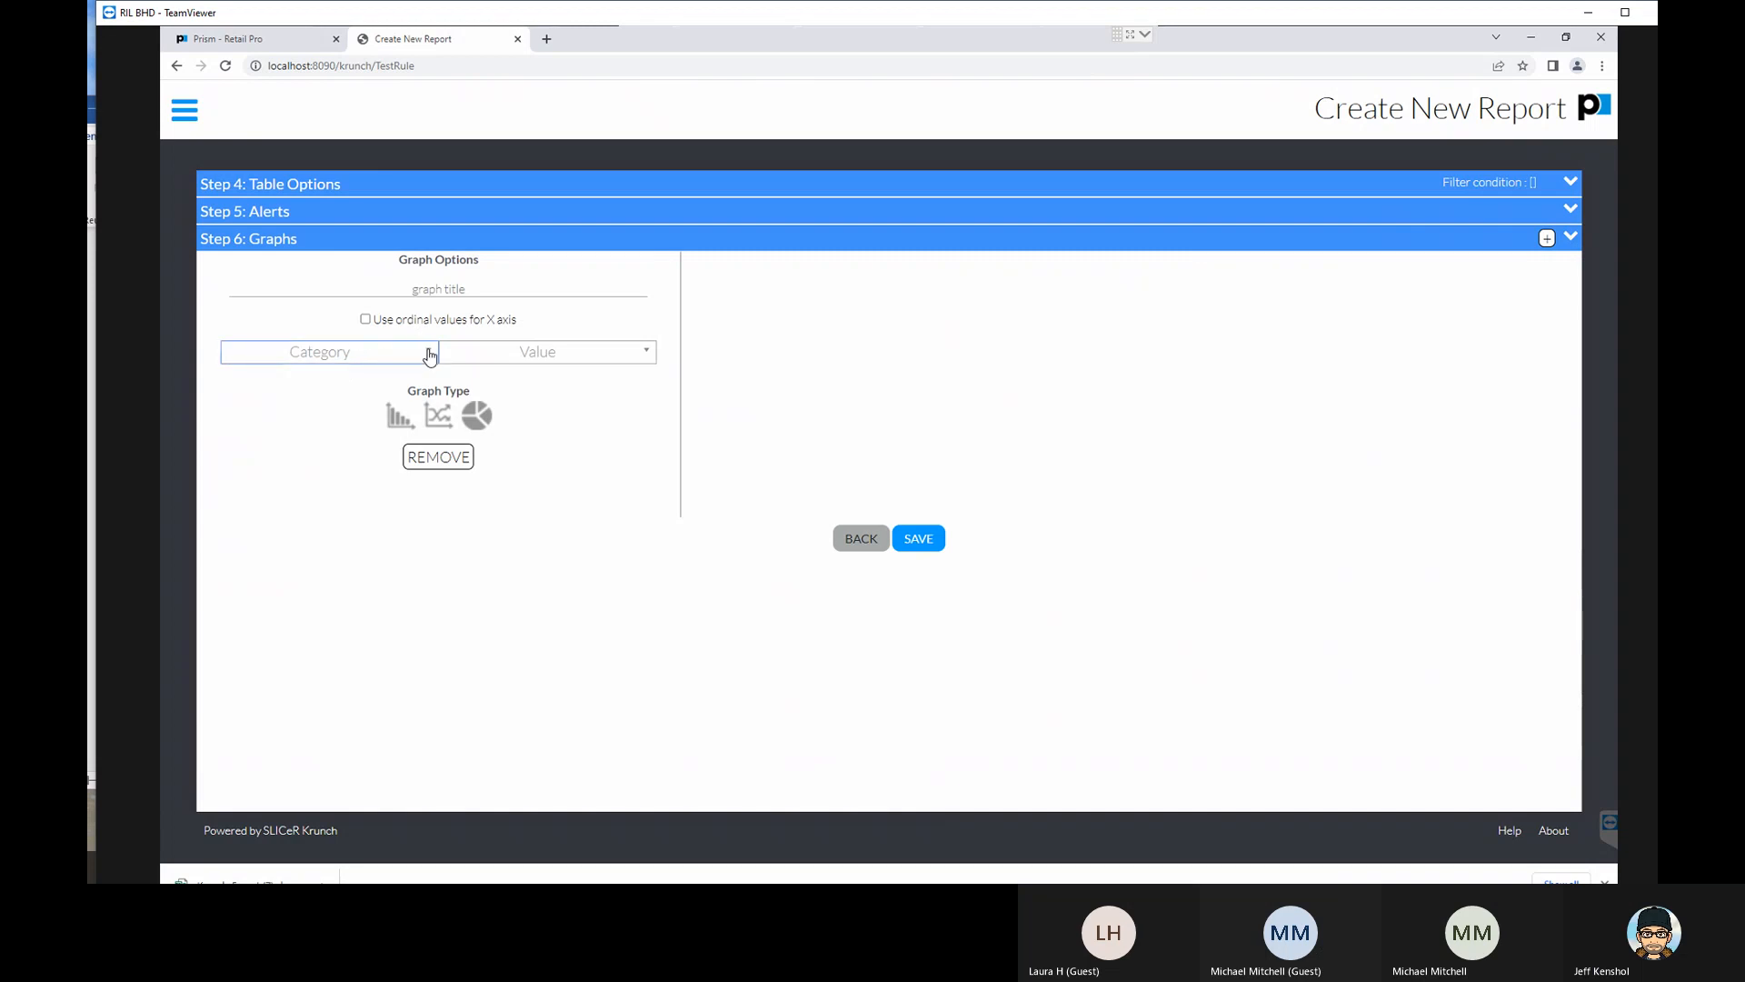
click(427, 289)
text(DCS)
click(427, 357)
- Save the new report under the name DCS Sales
click(916, 545)
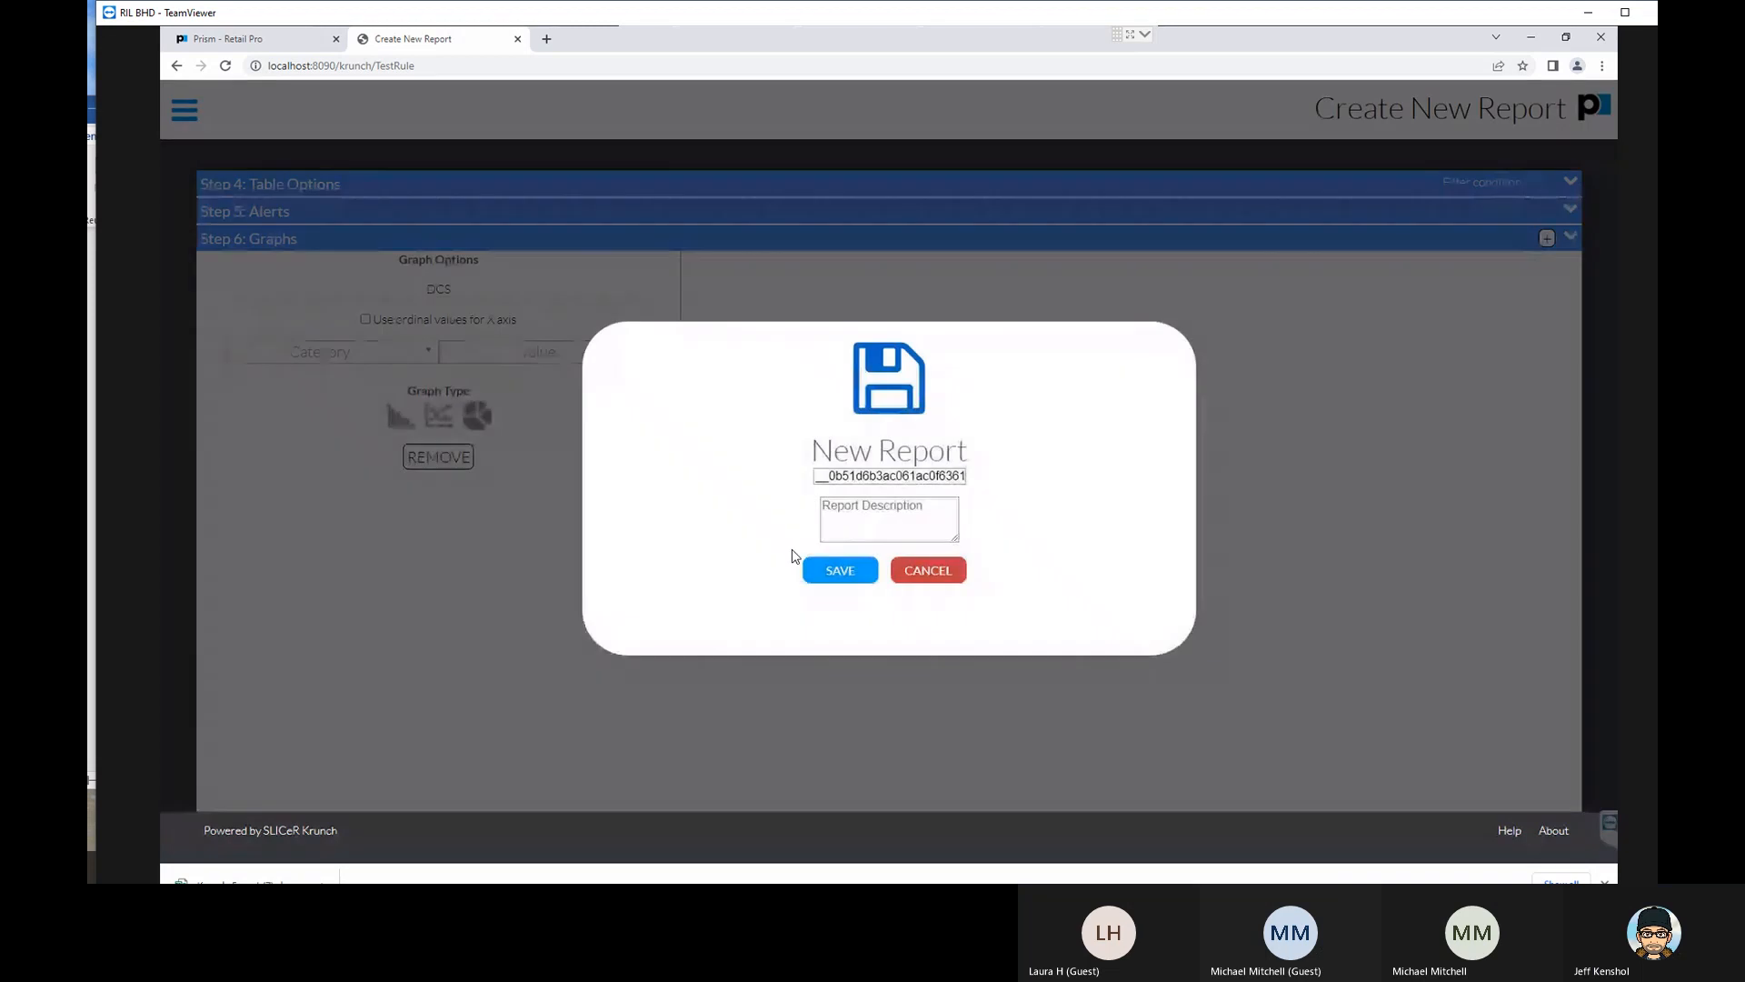
double_click(816, 476)
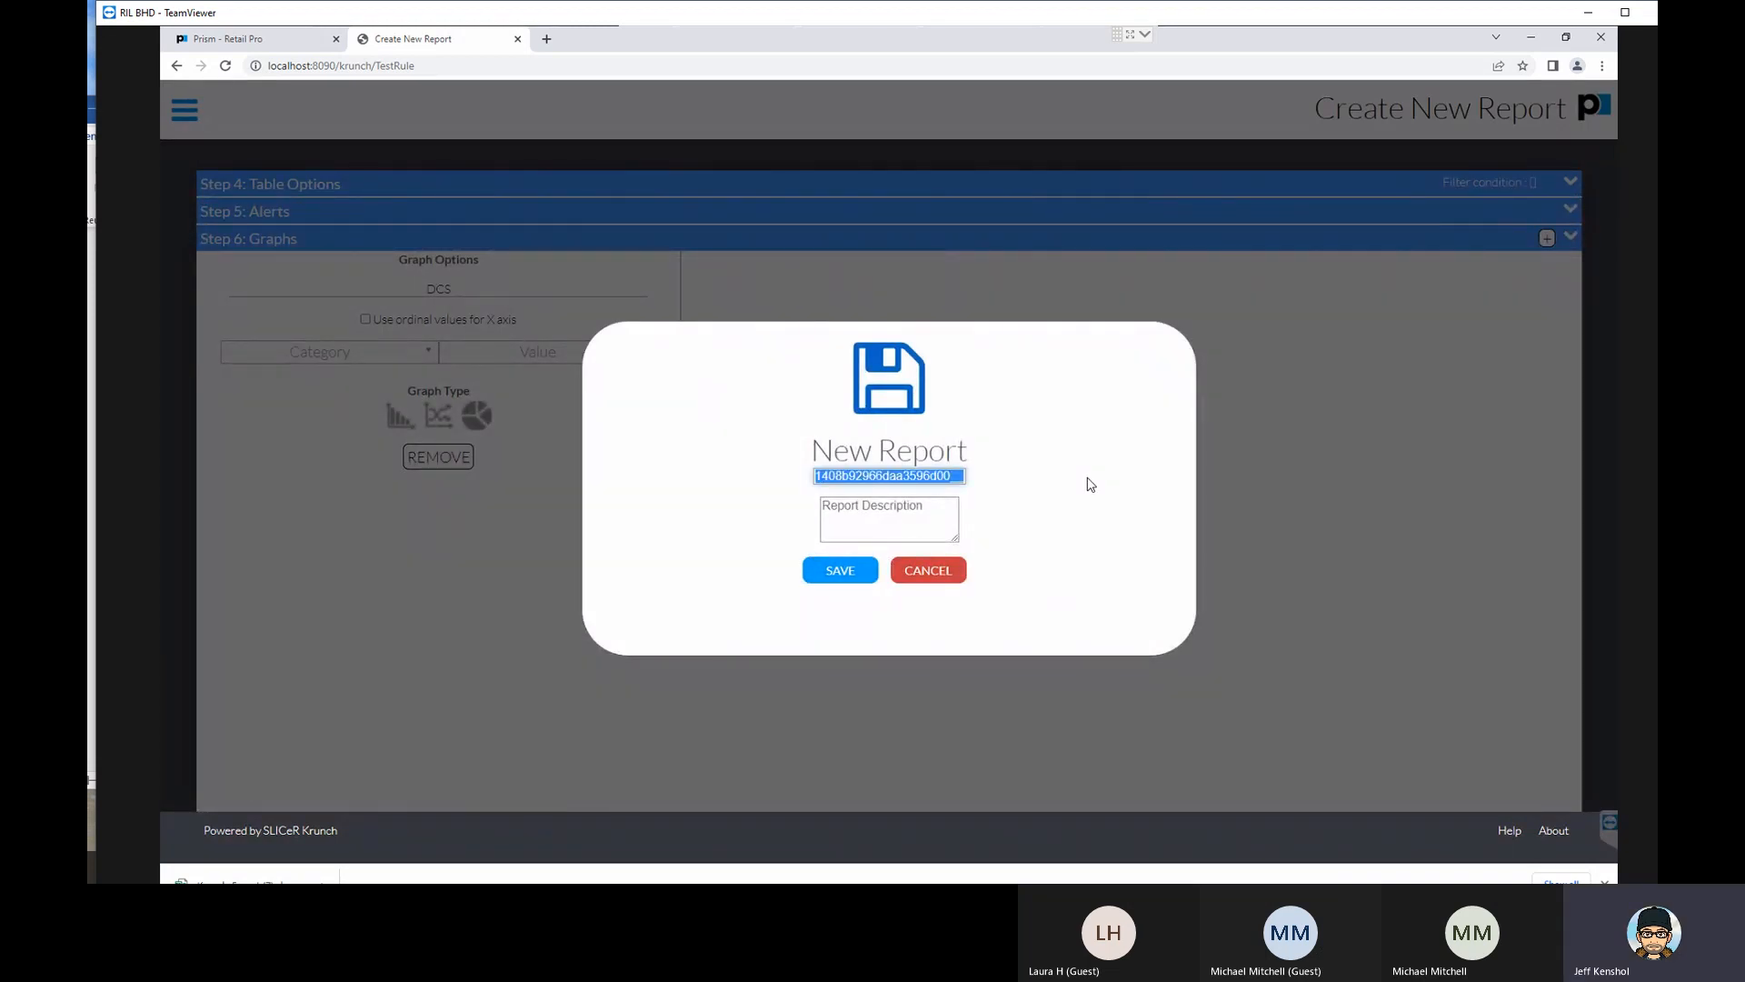
text(DCS Sales)
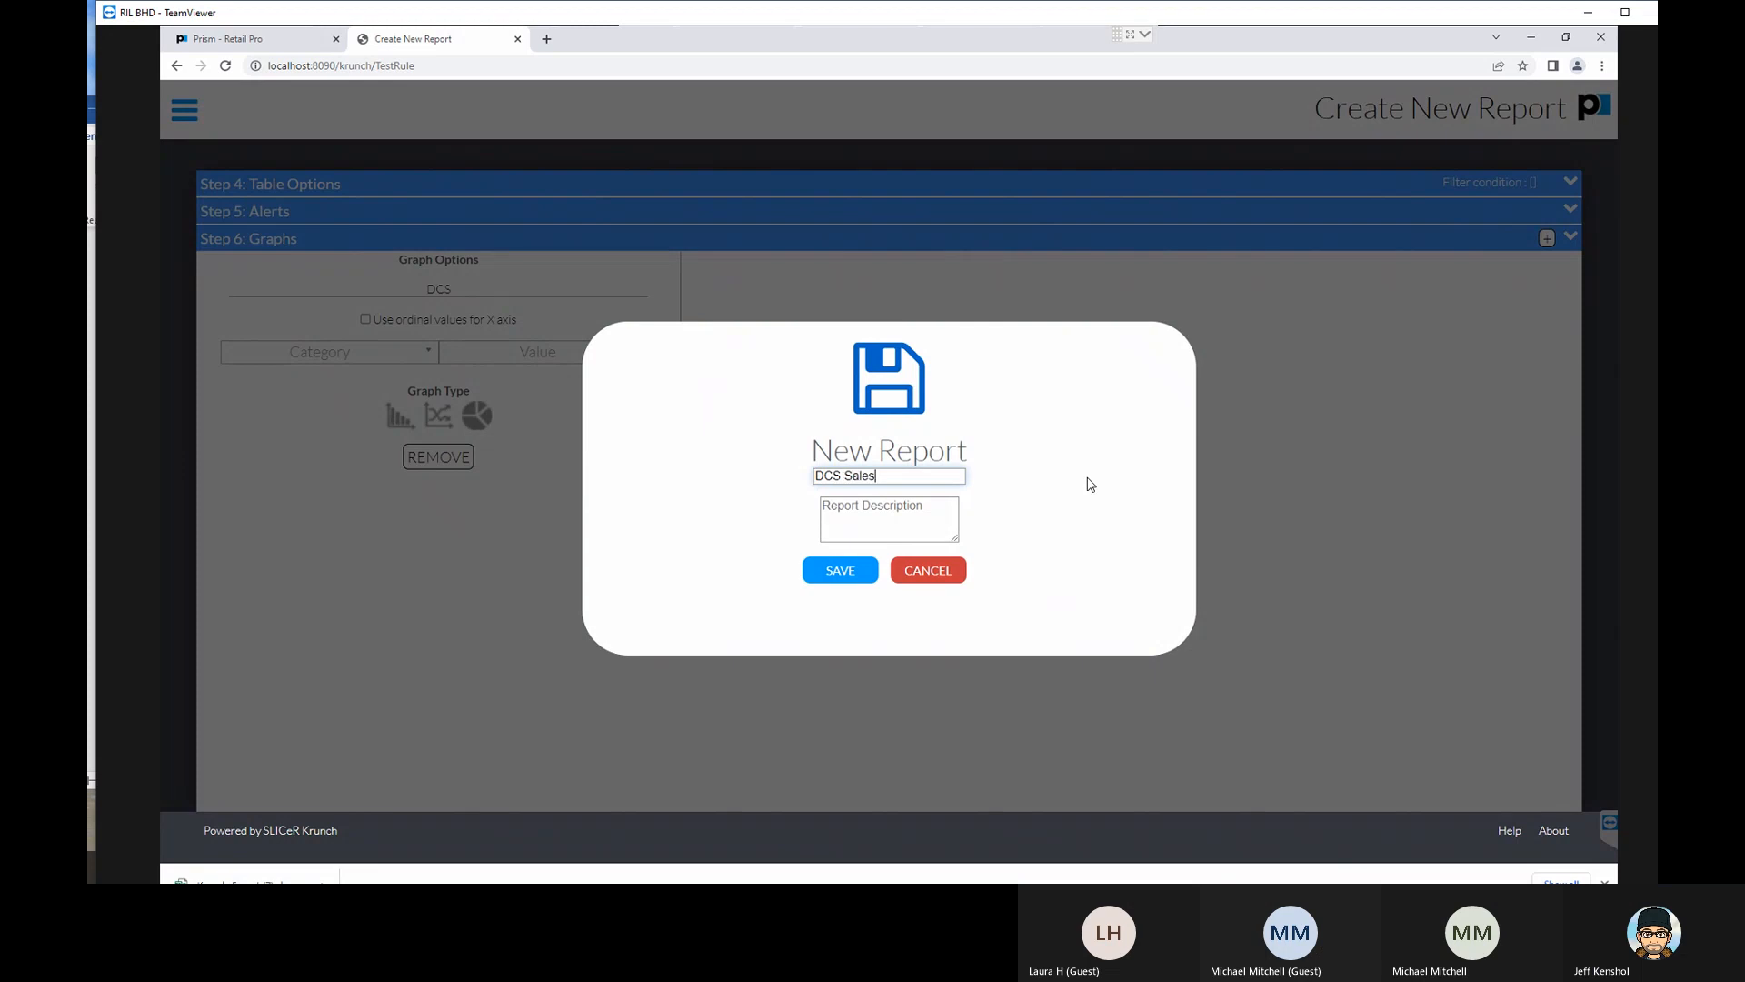
click(841, 573)
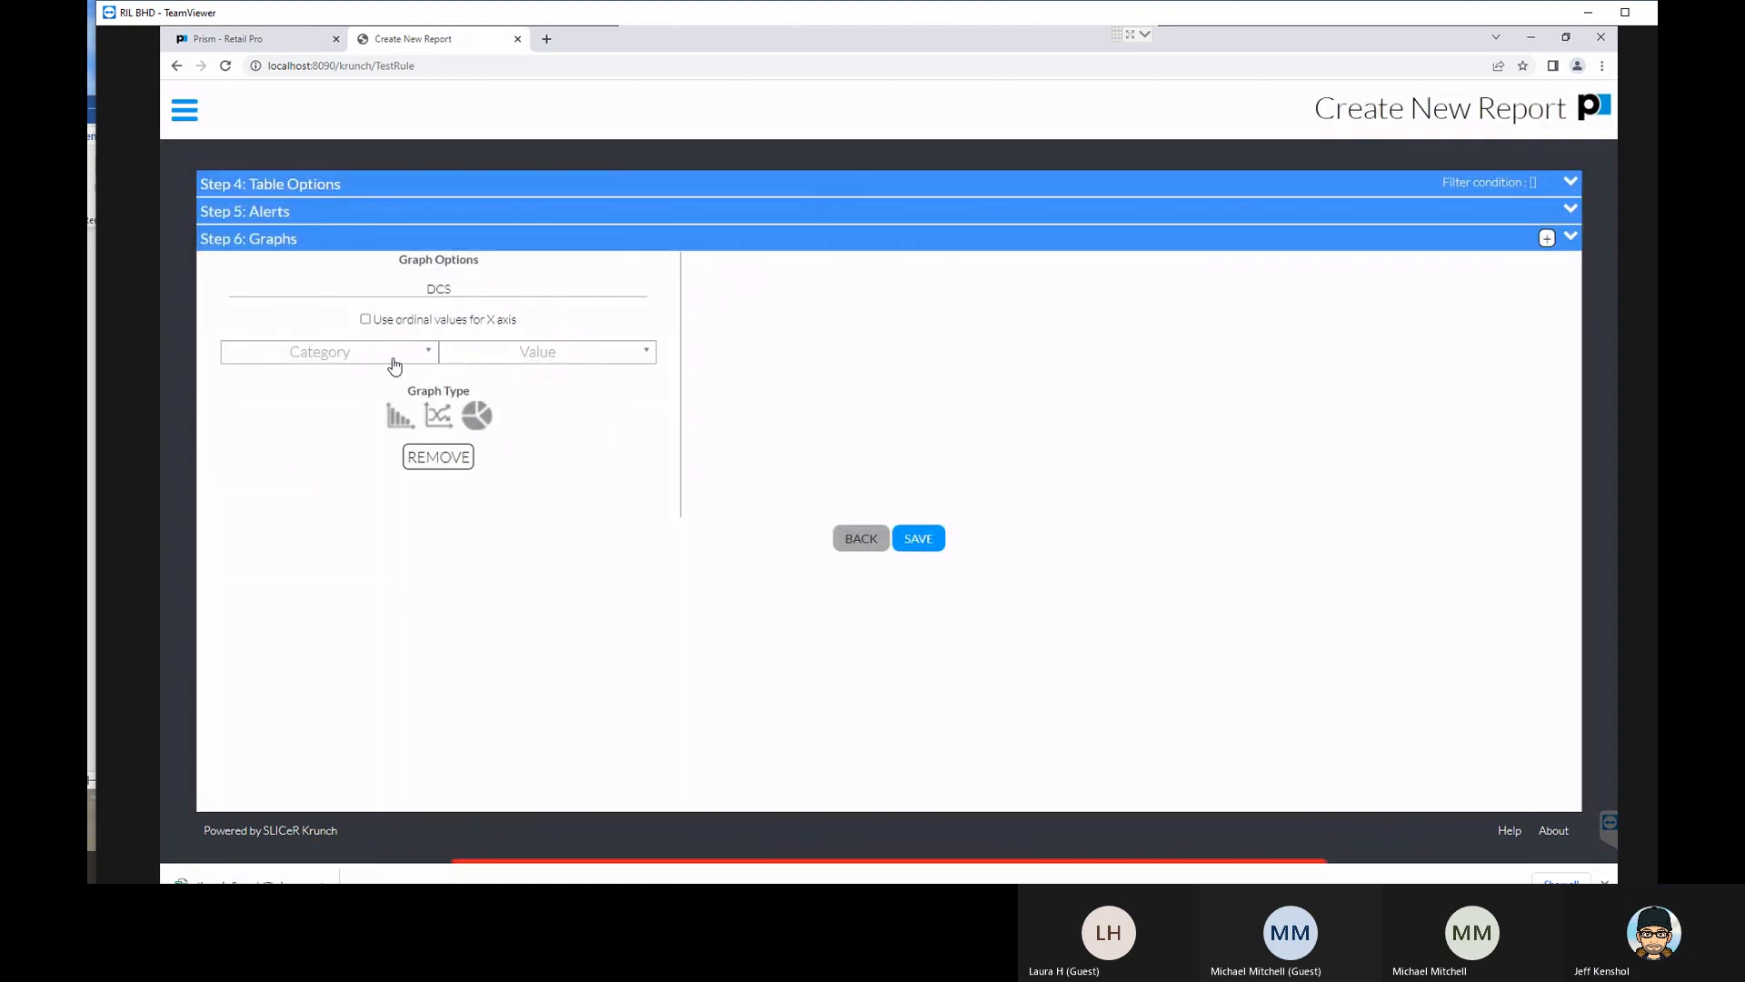
click(919, 543)
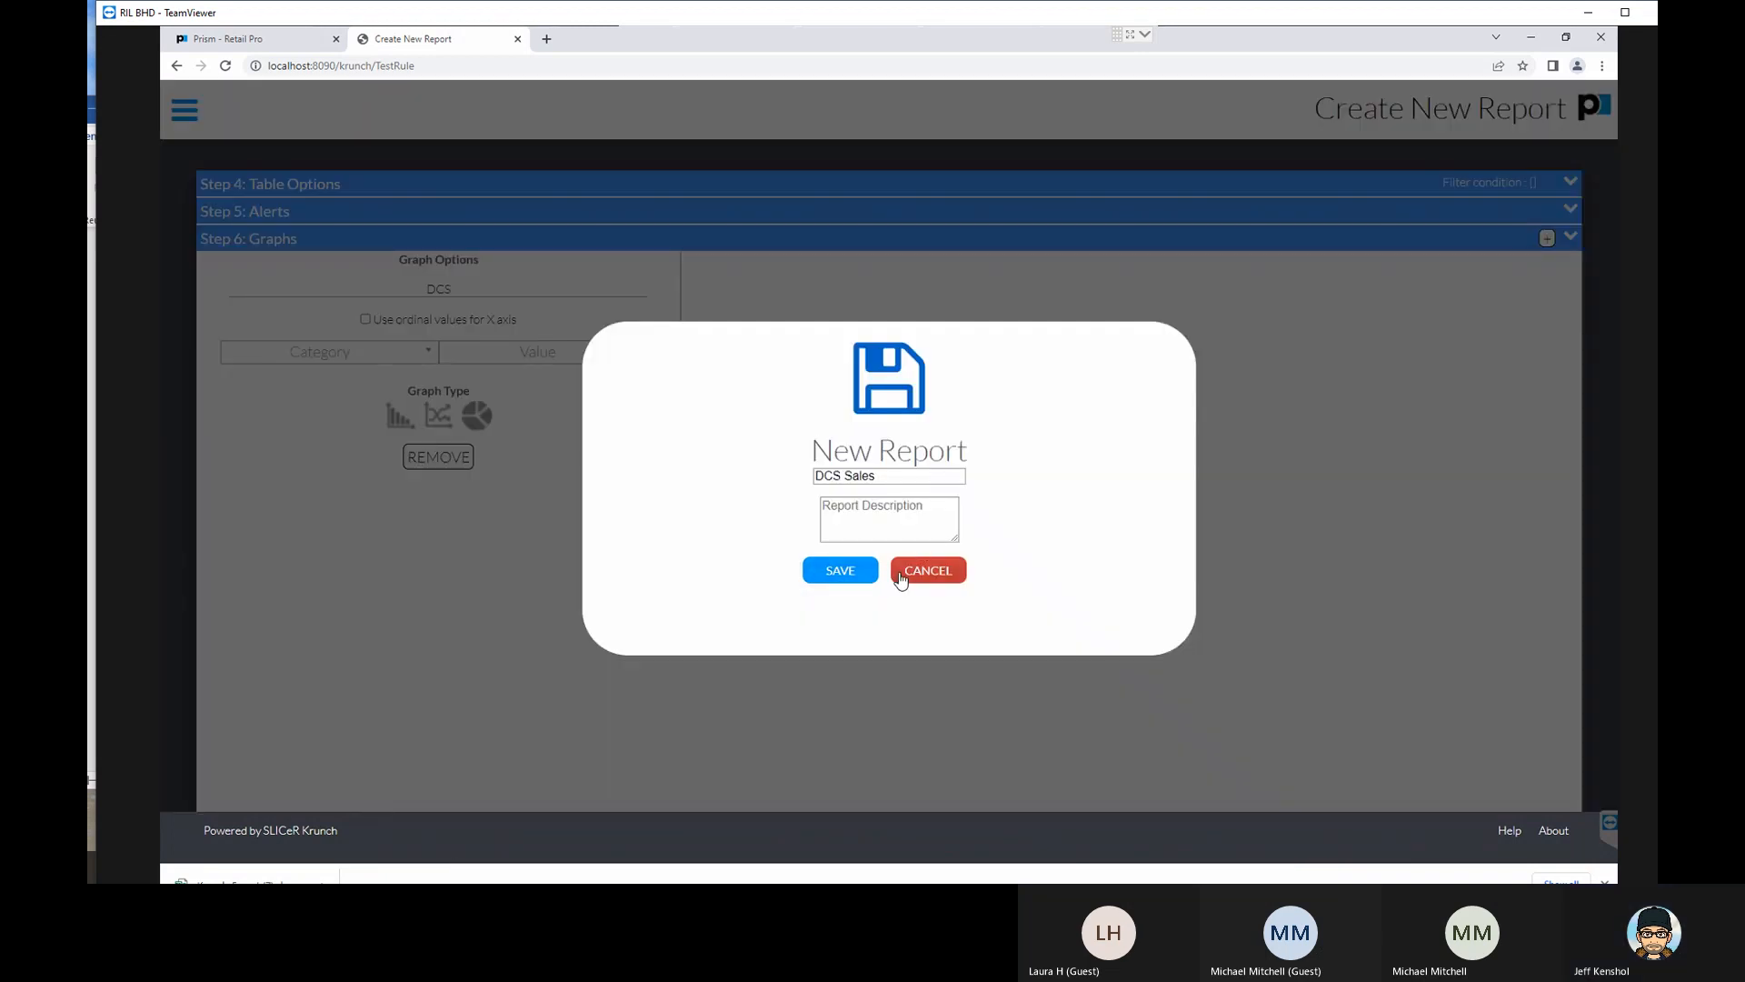
click(901, 575)
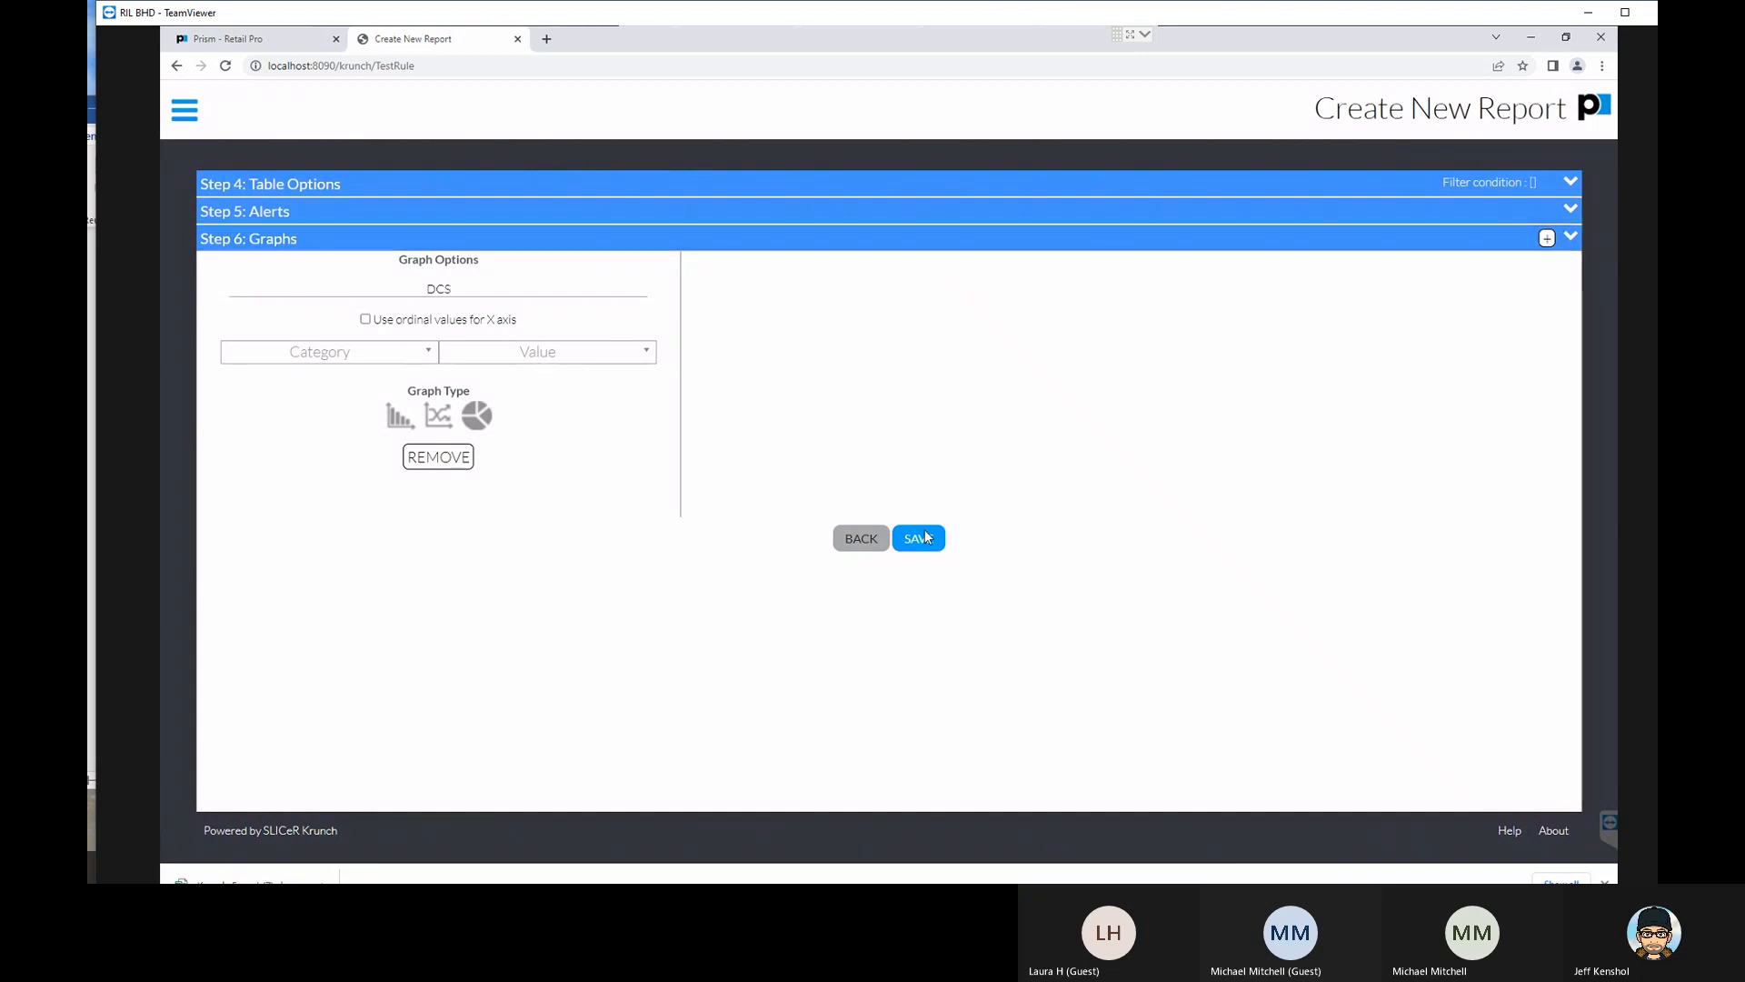
click(406, 361)
click(183, 111)
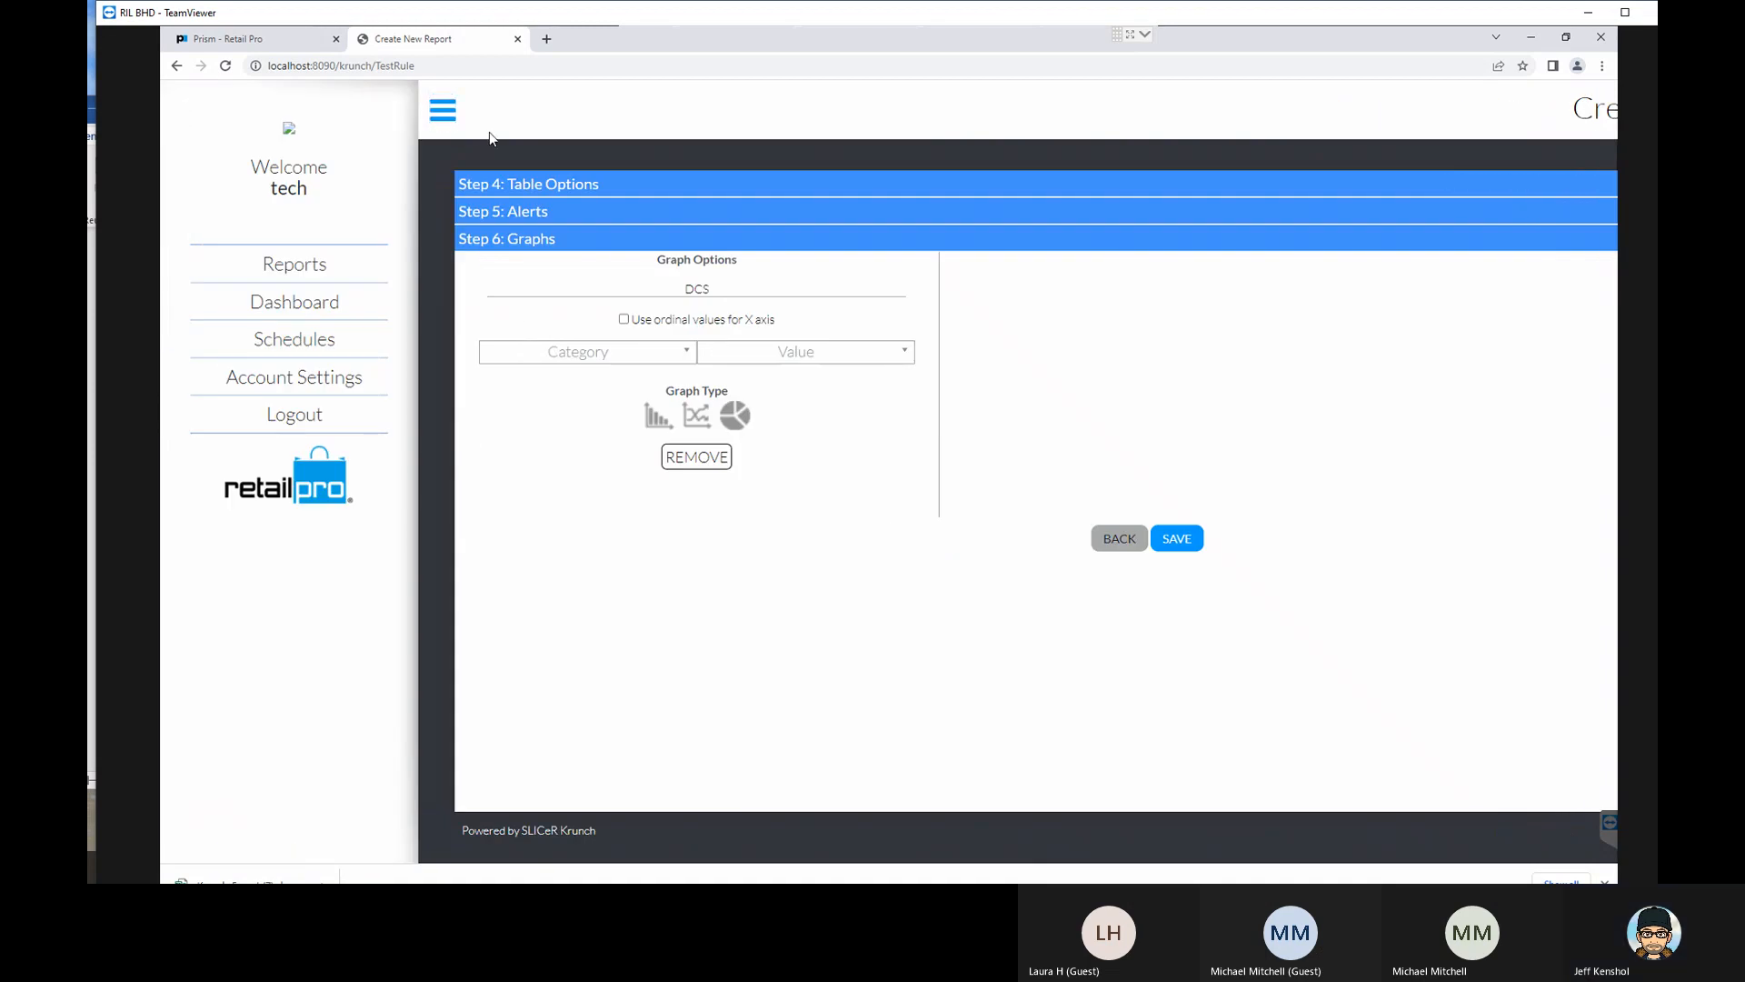
click(450, 124)
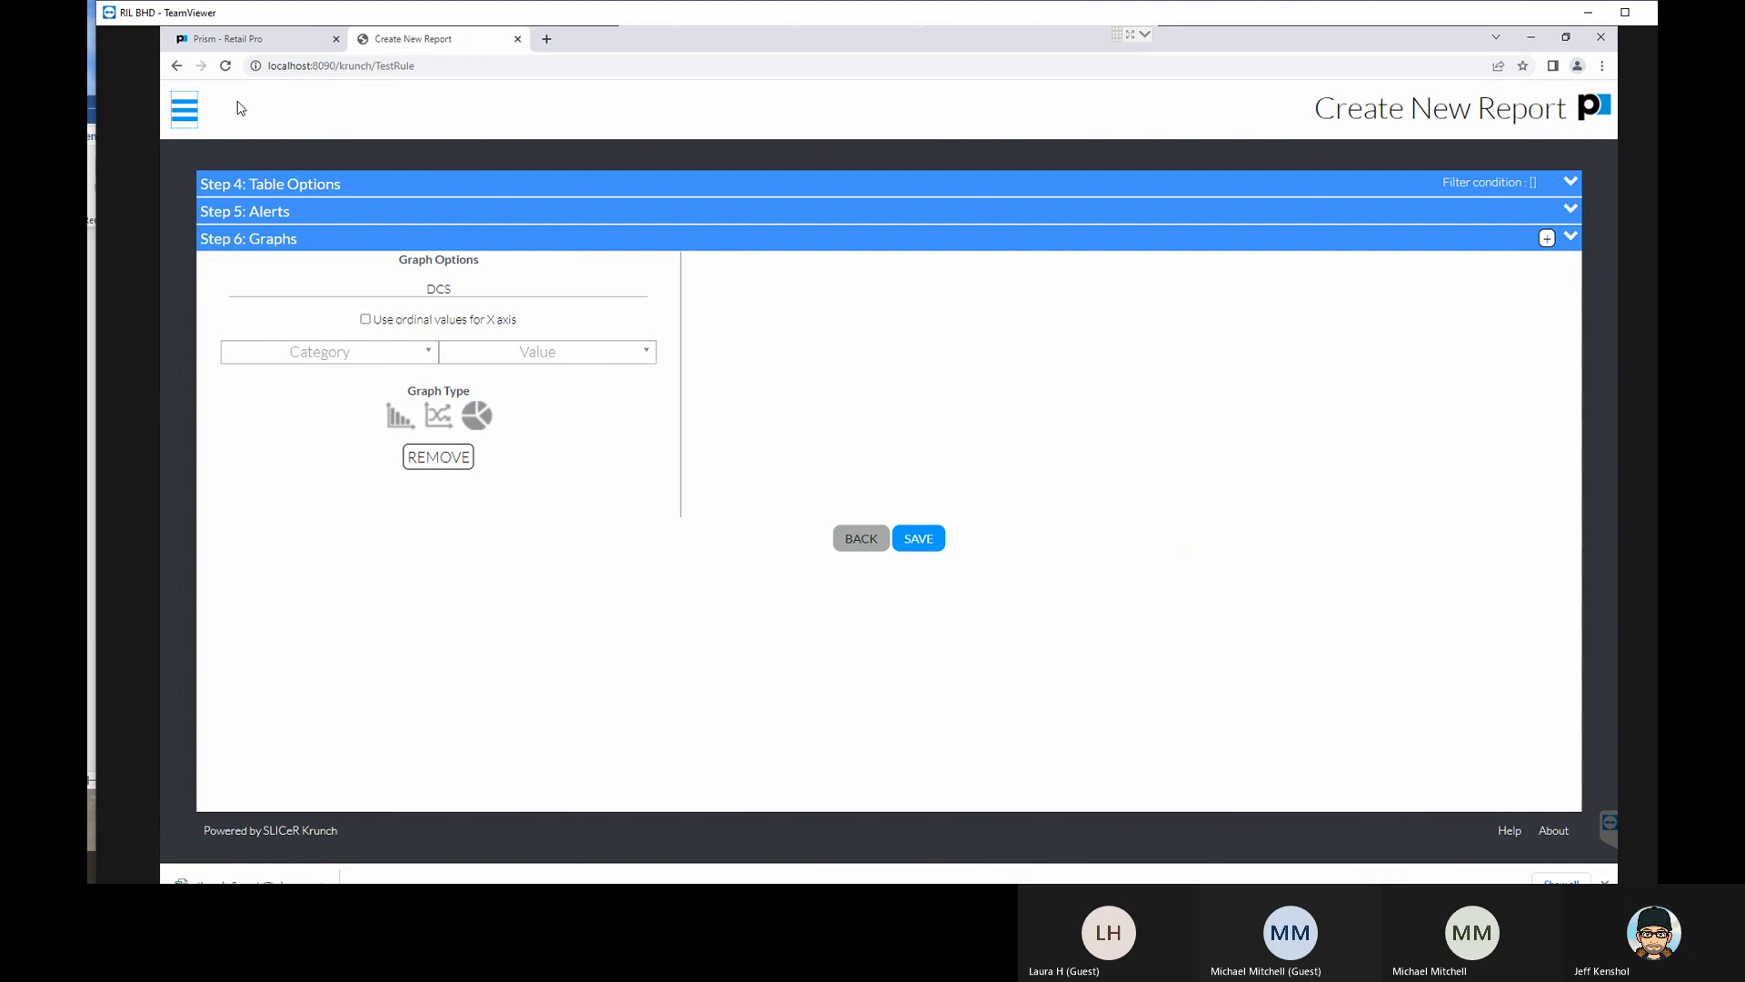
- Go to the list of reports, find DCS Sales and open it for running
click(183, 111)
click(295, 264)
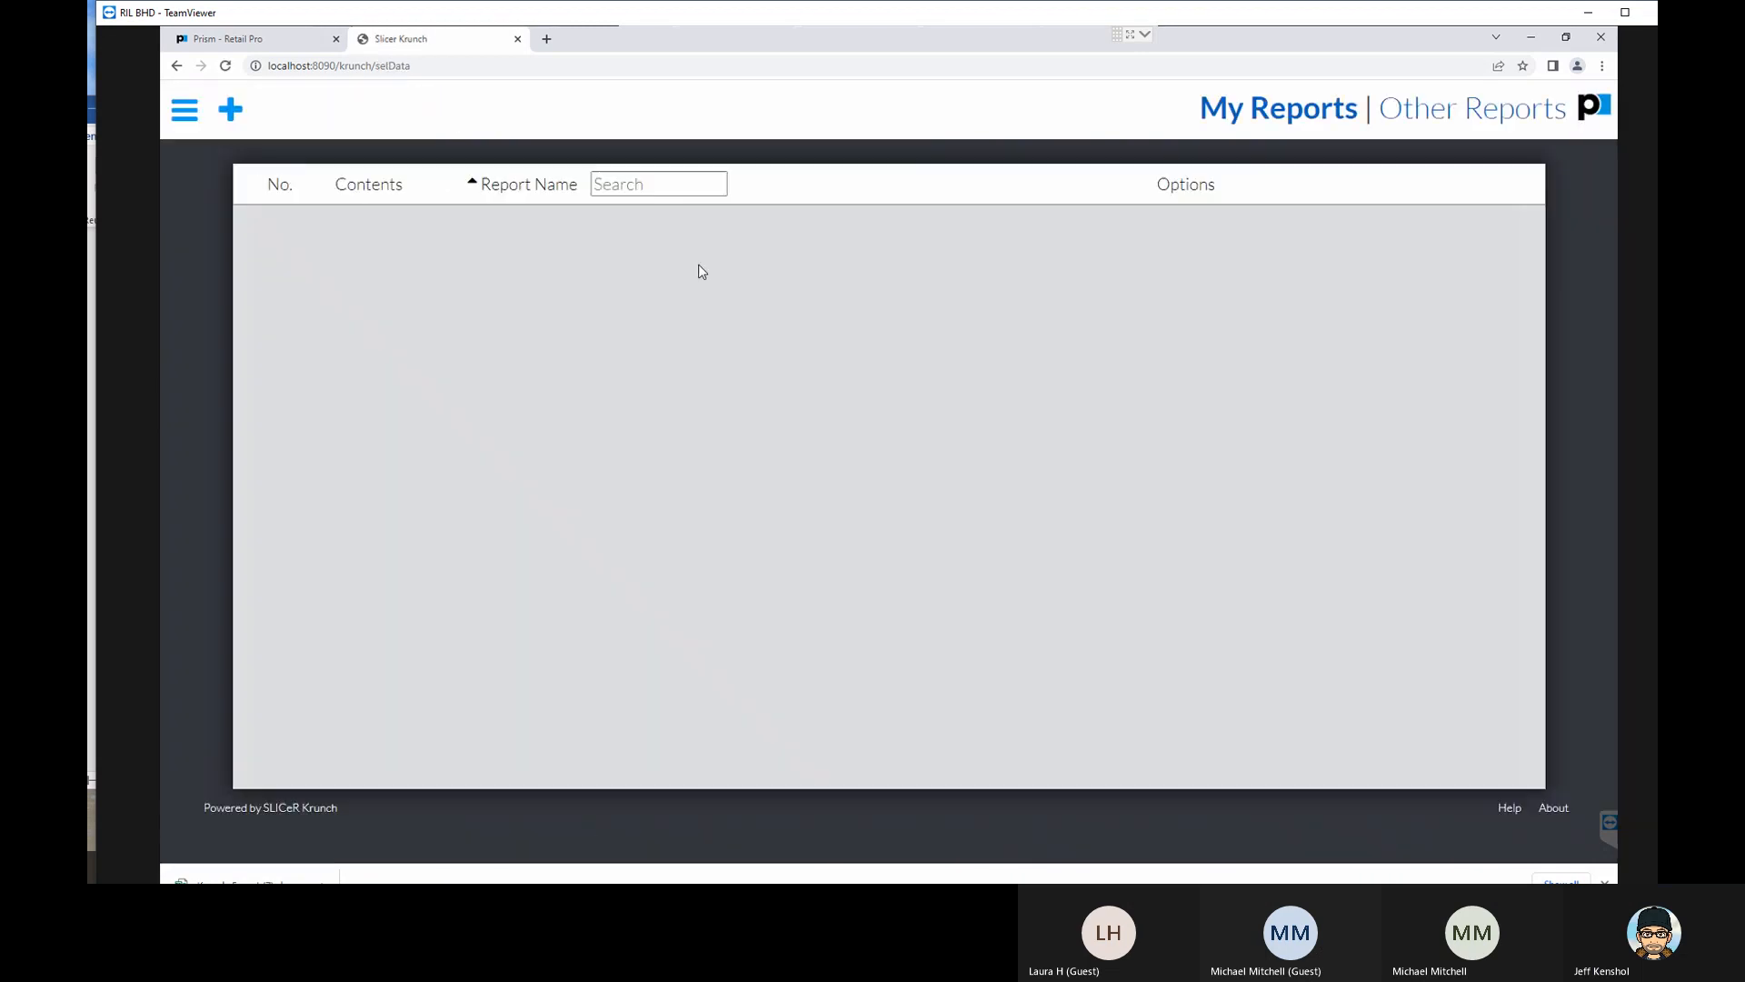
scroll(602, 323, down, 4)
scroll(607, 403, down, 2)
scroll(604, 373, up, 3)
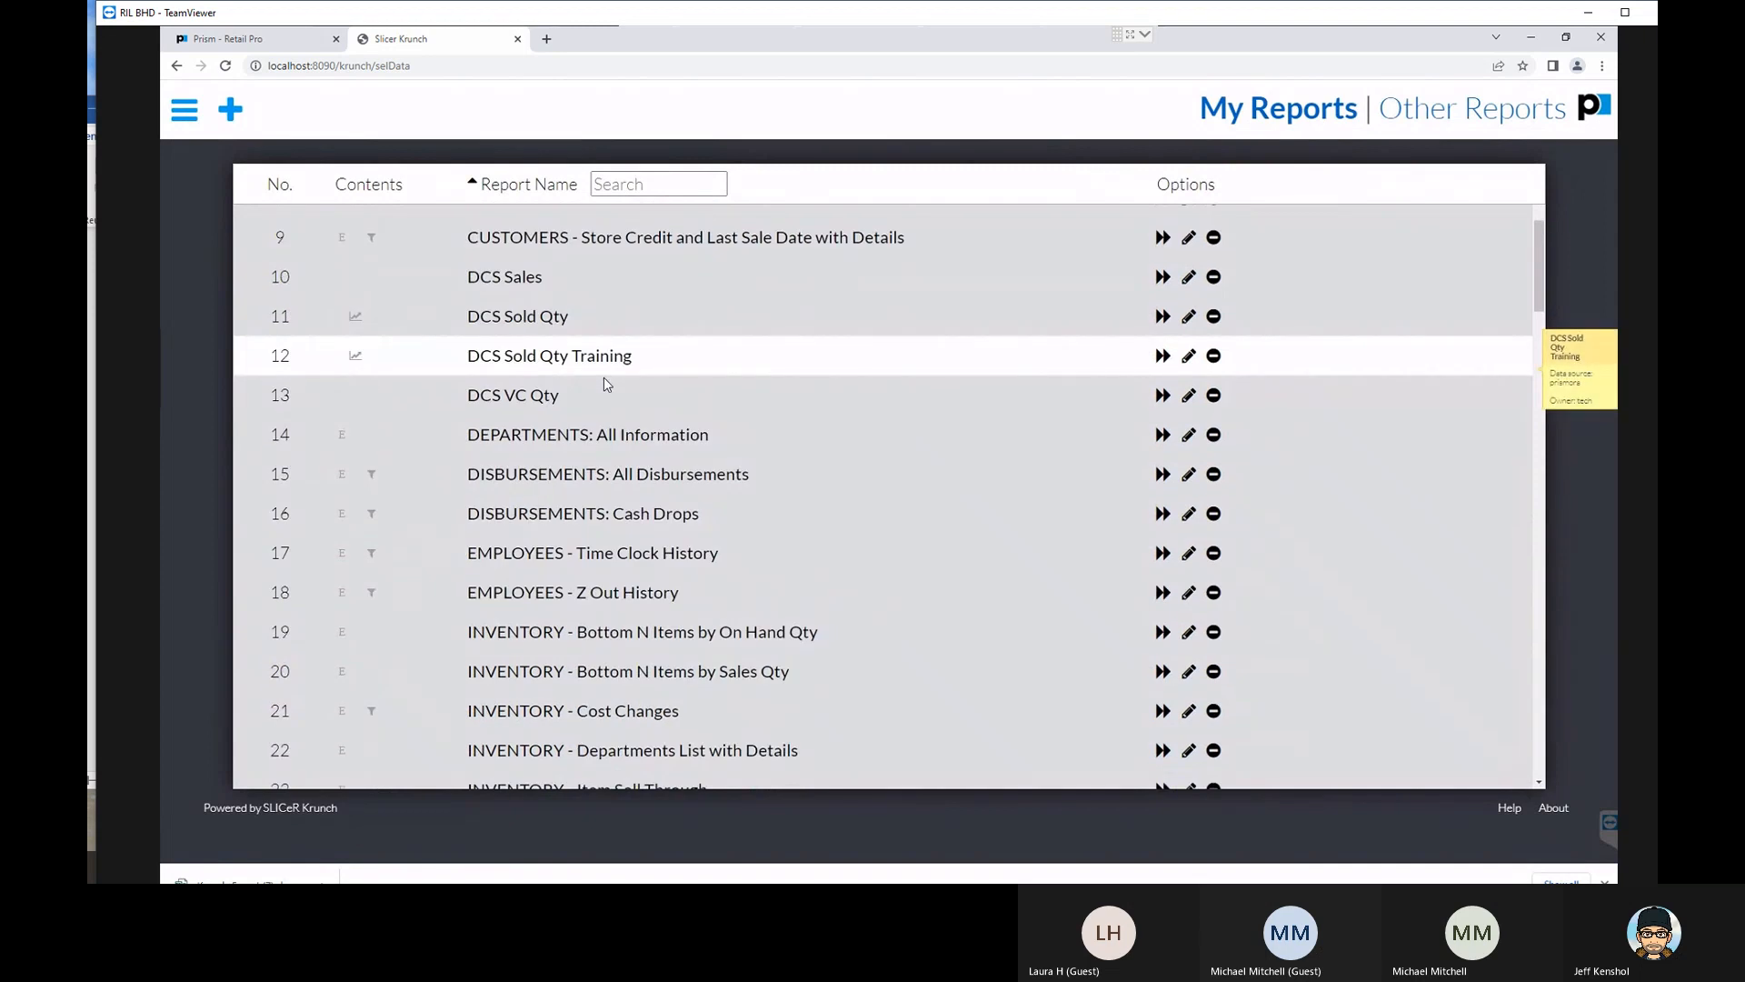
click(589, 283)
click(1174, 311)
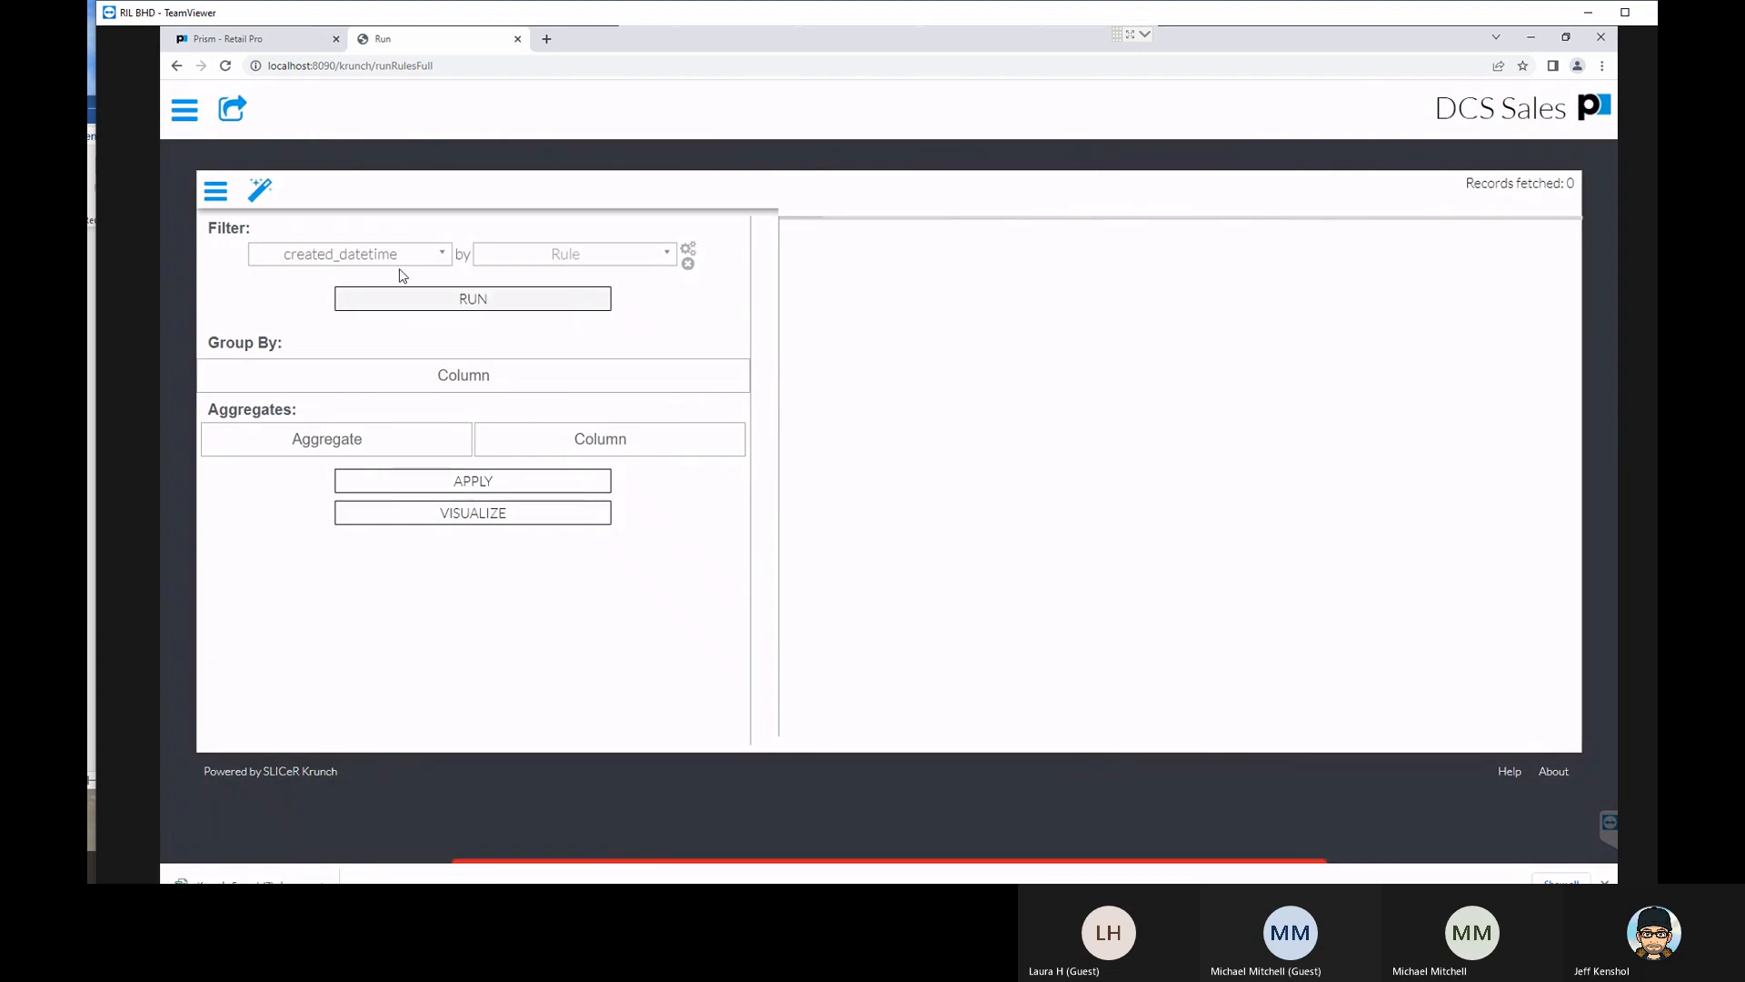
- Create a new filter rule named Date for created_datetime with Date as its field type
click(640, 262)
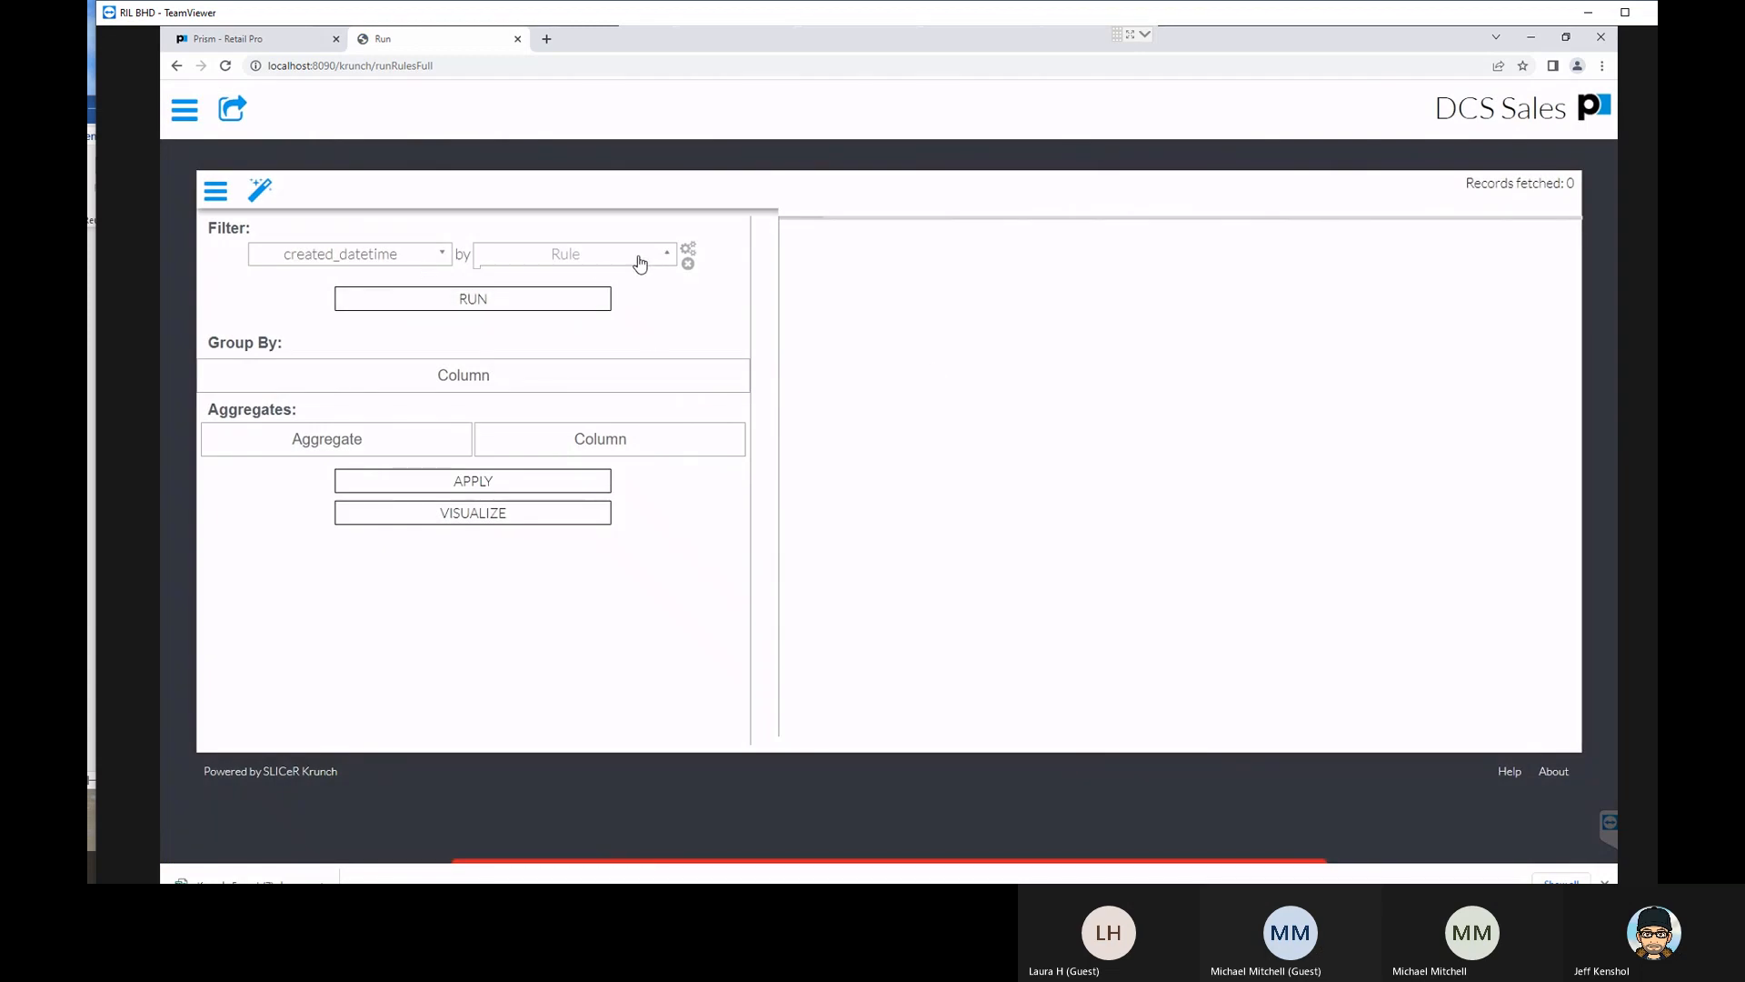
click(688, 249)
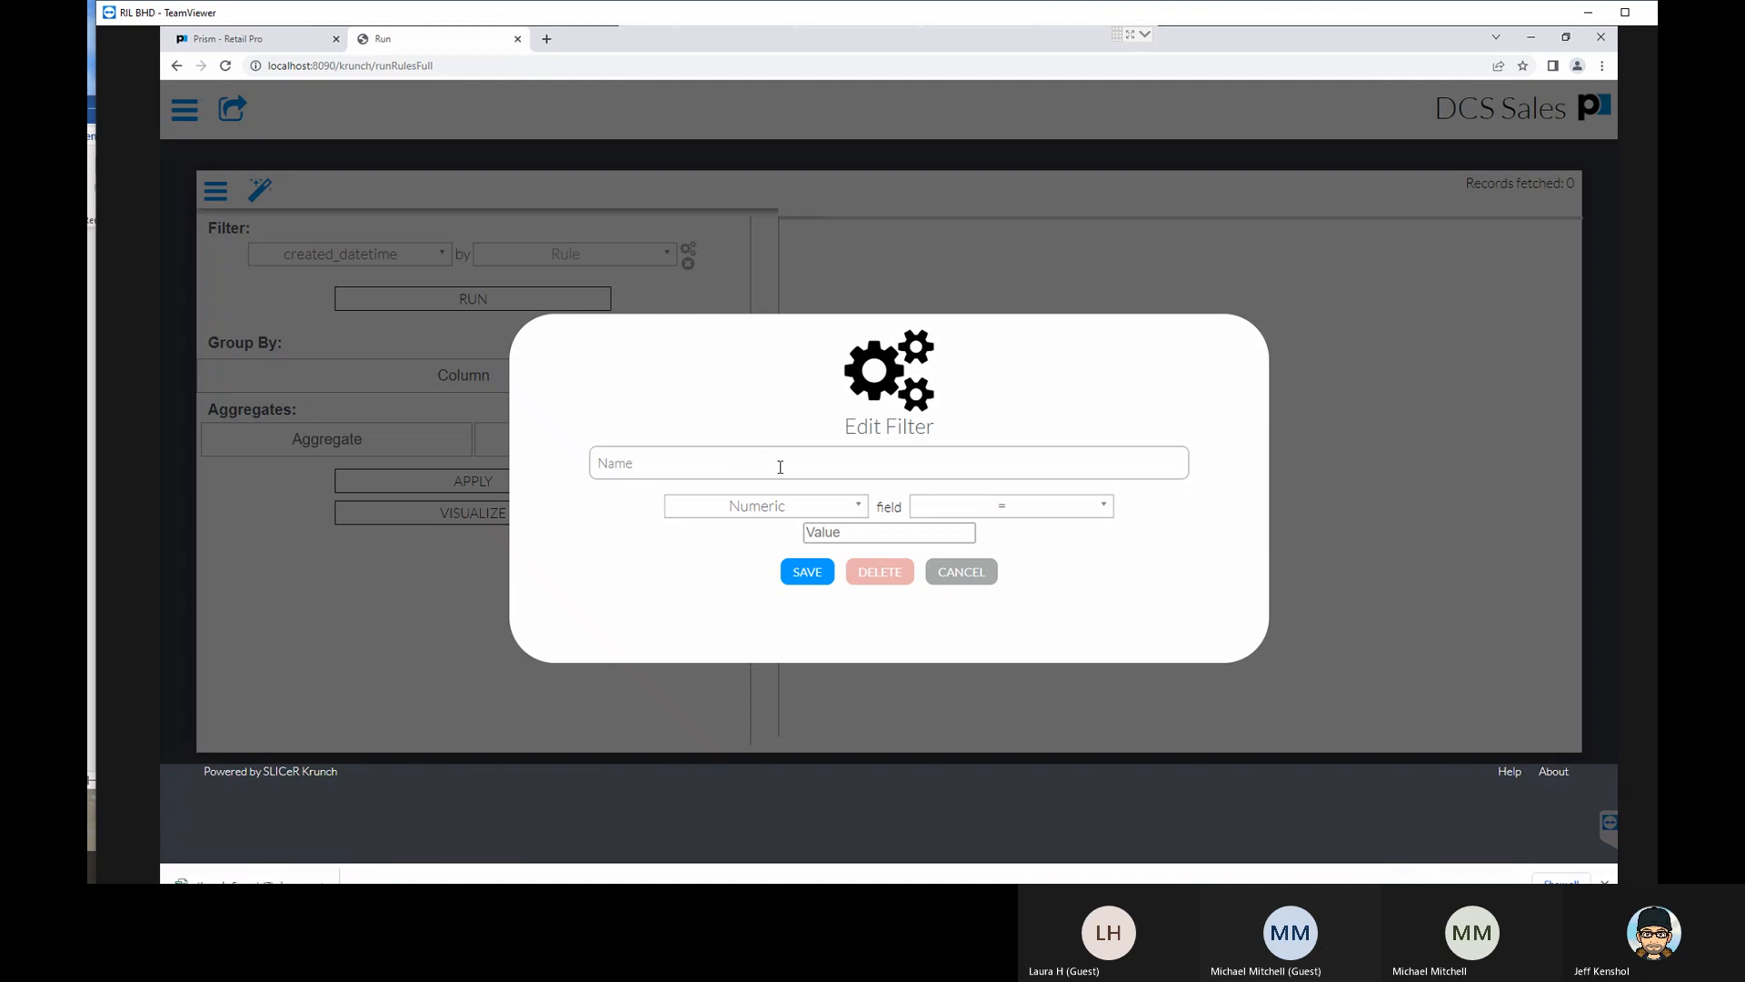
click(778, 462)
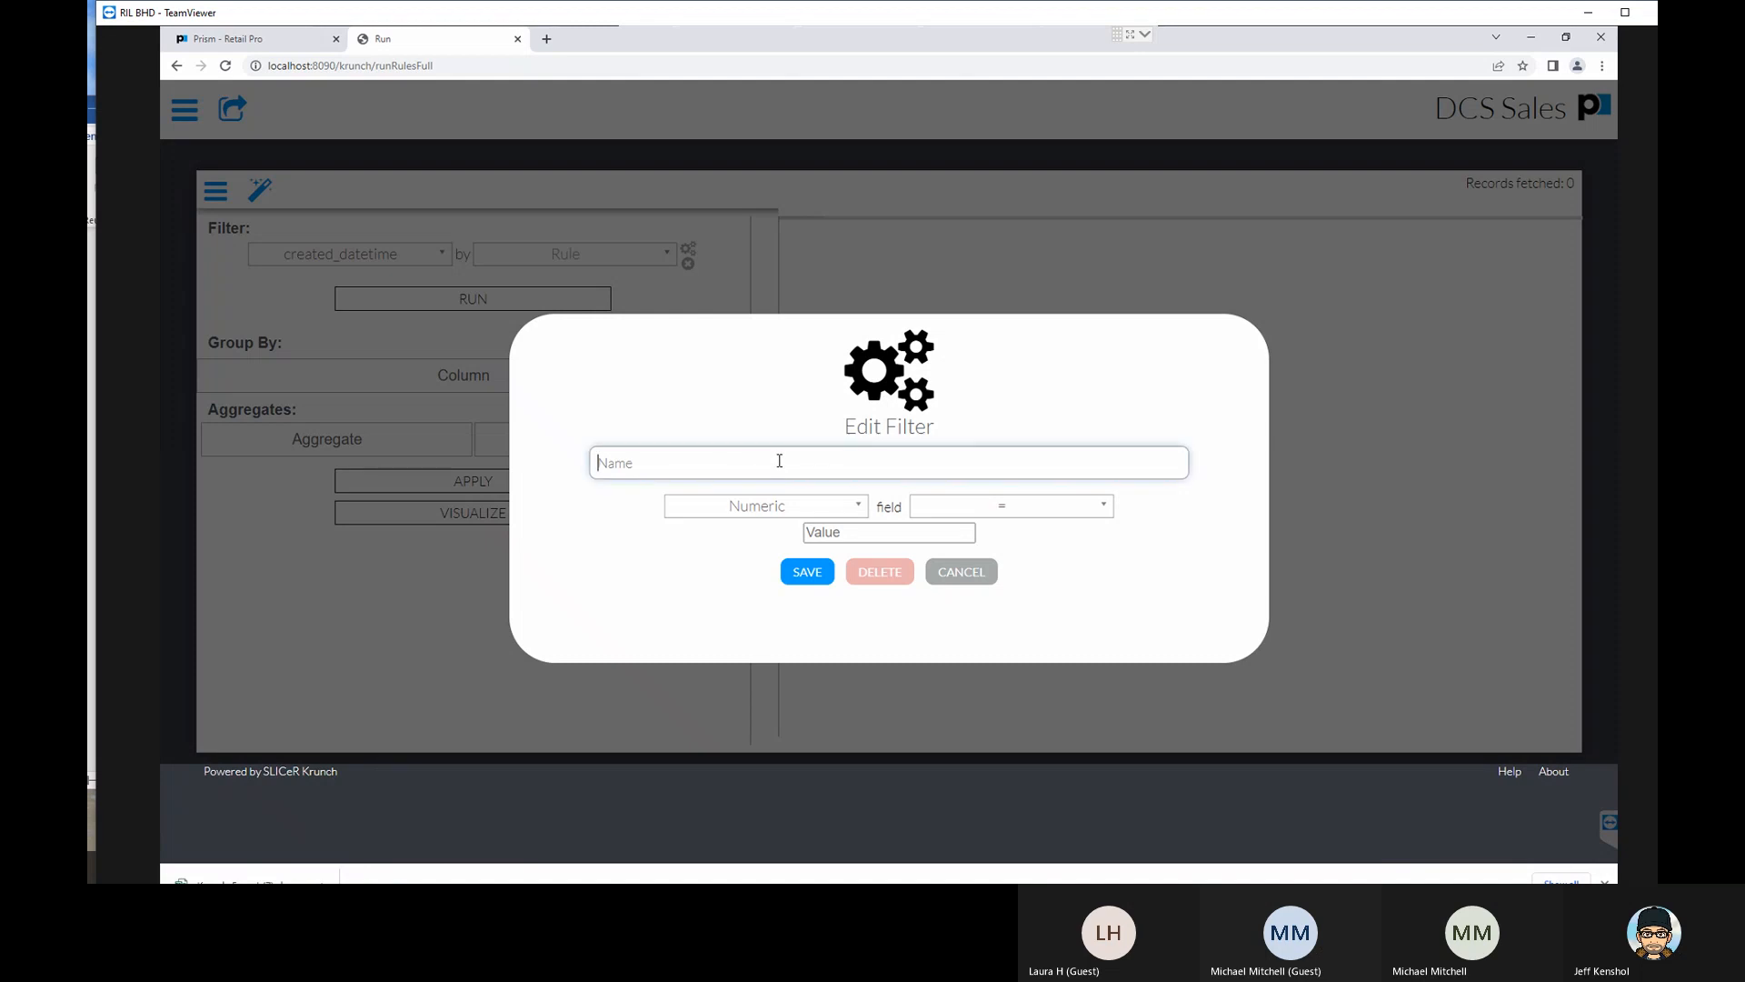
text(Date)
click(837, 506)
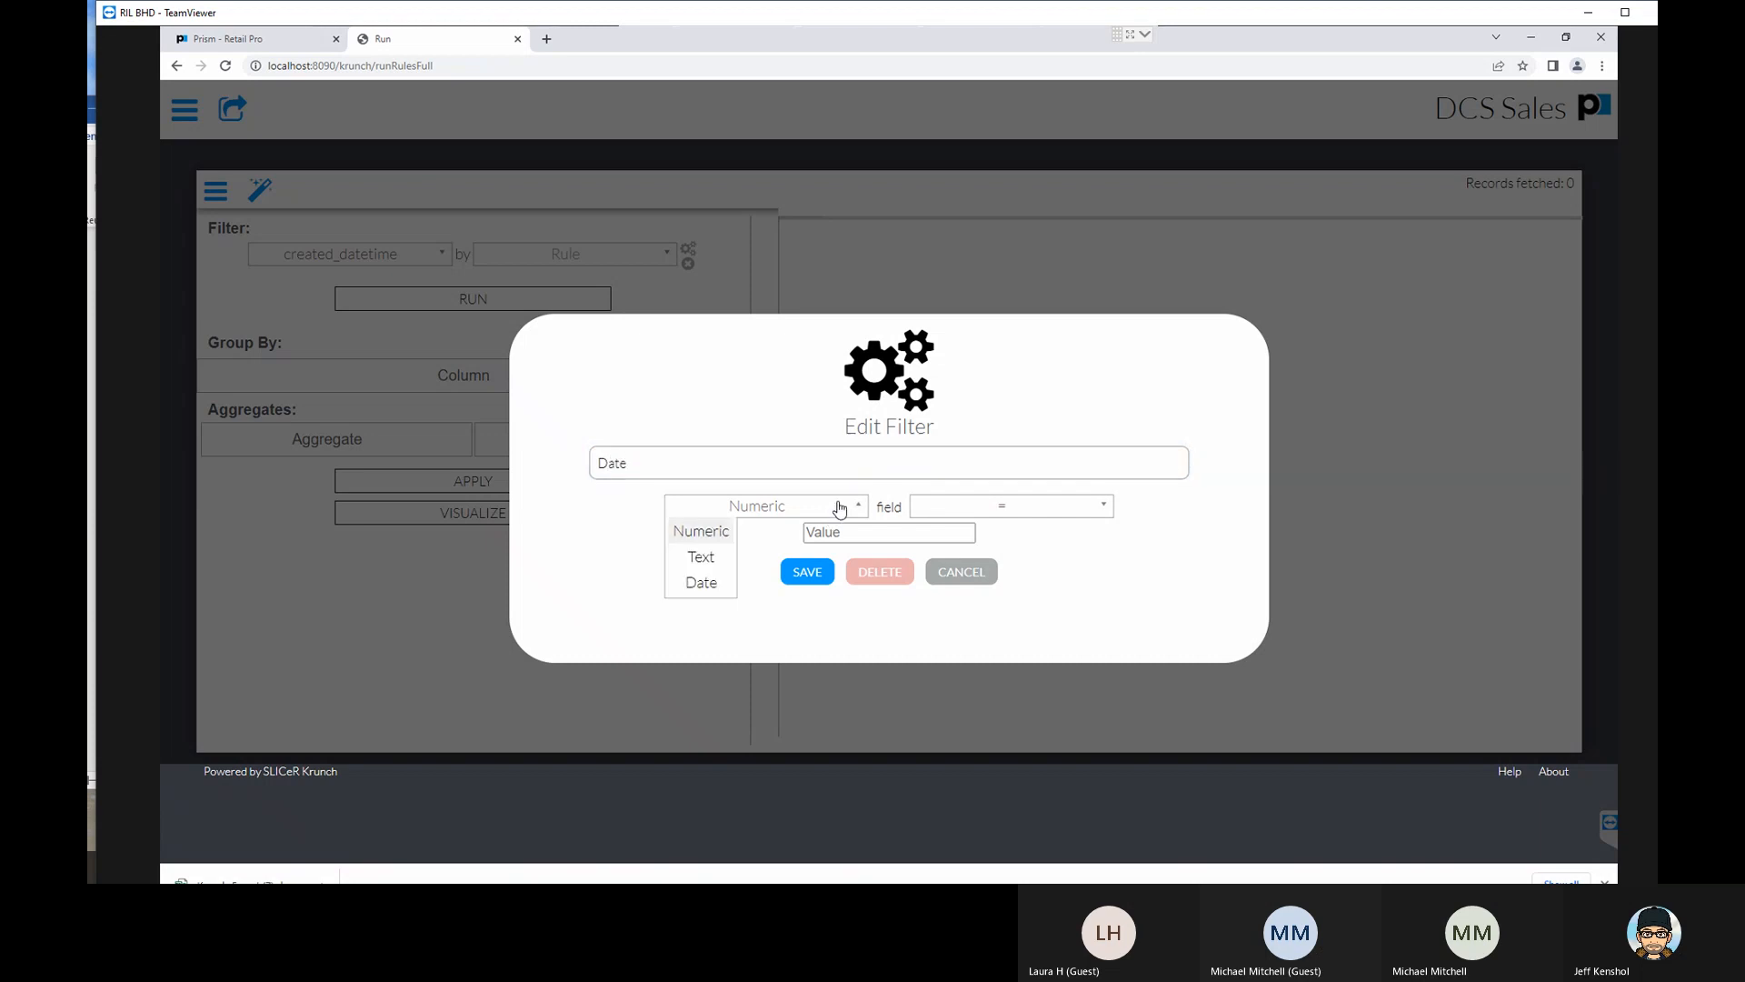
click(713, 591)
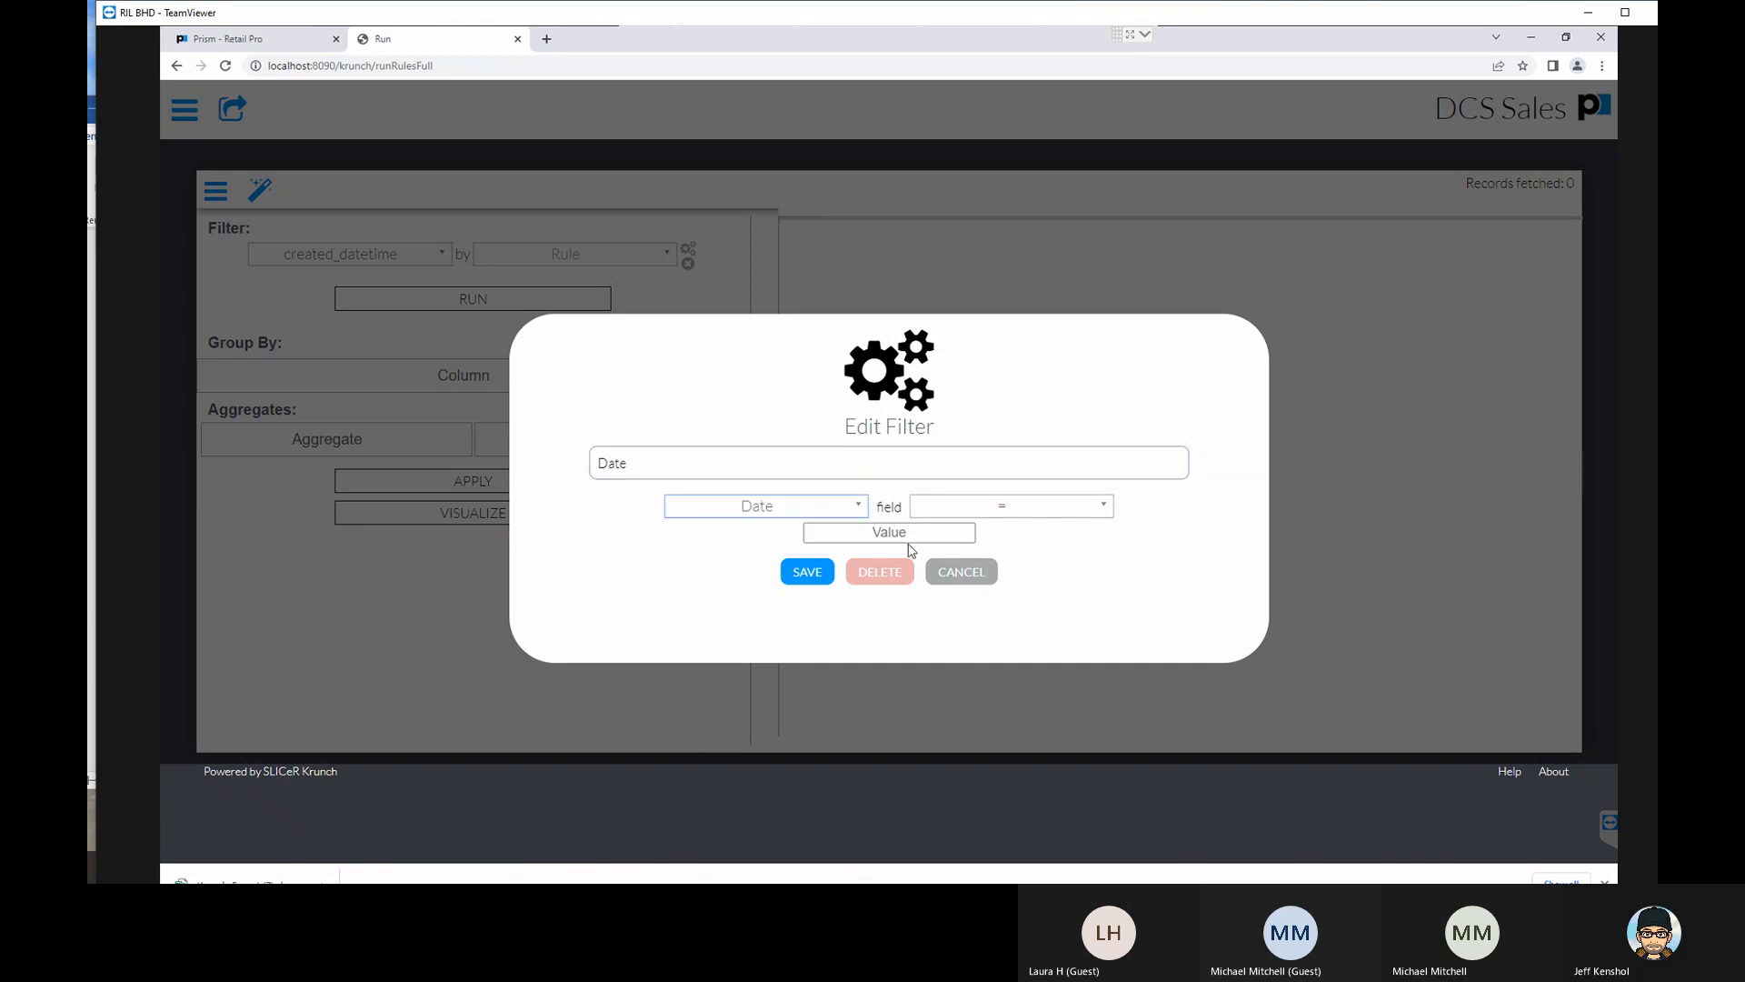
- Set the Date rule to between 2021-12-01 and 2022-03-31 and save the filter
click(984, 514)
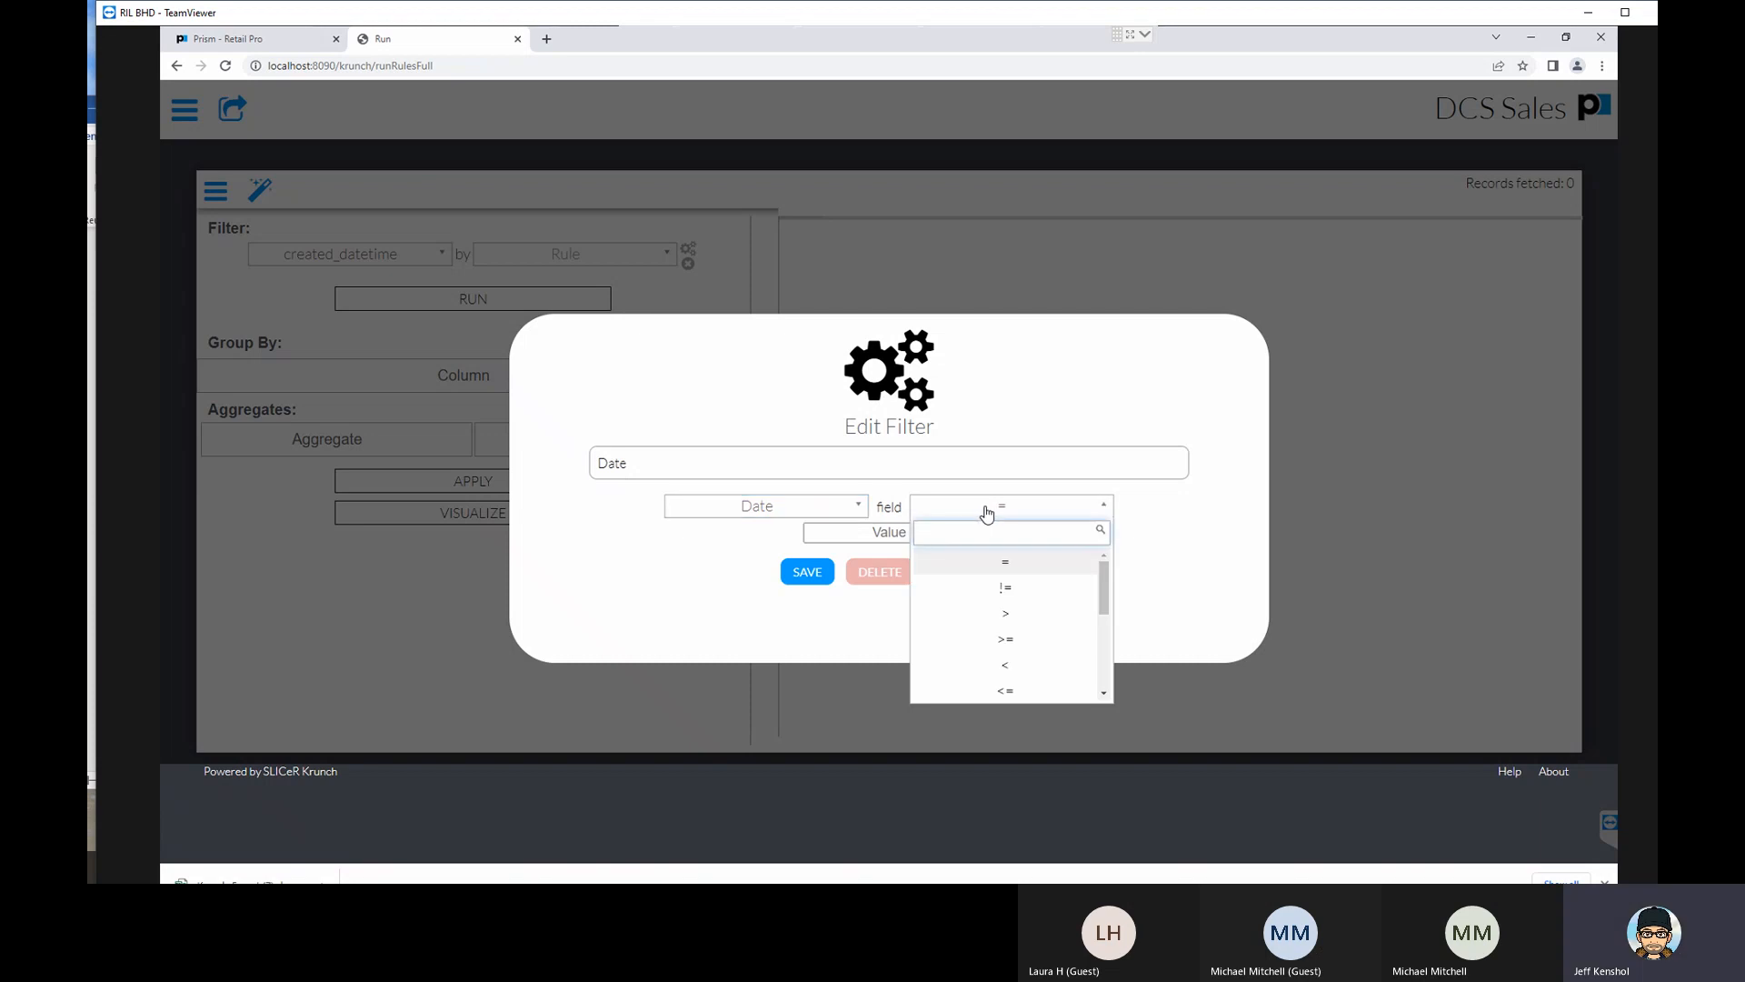
scroll(1035, 640, down, 2)
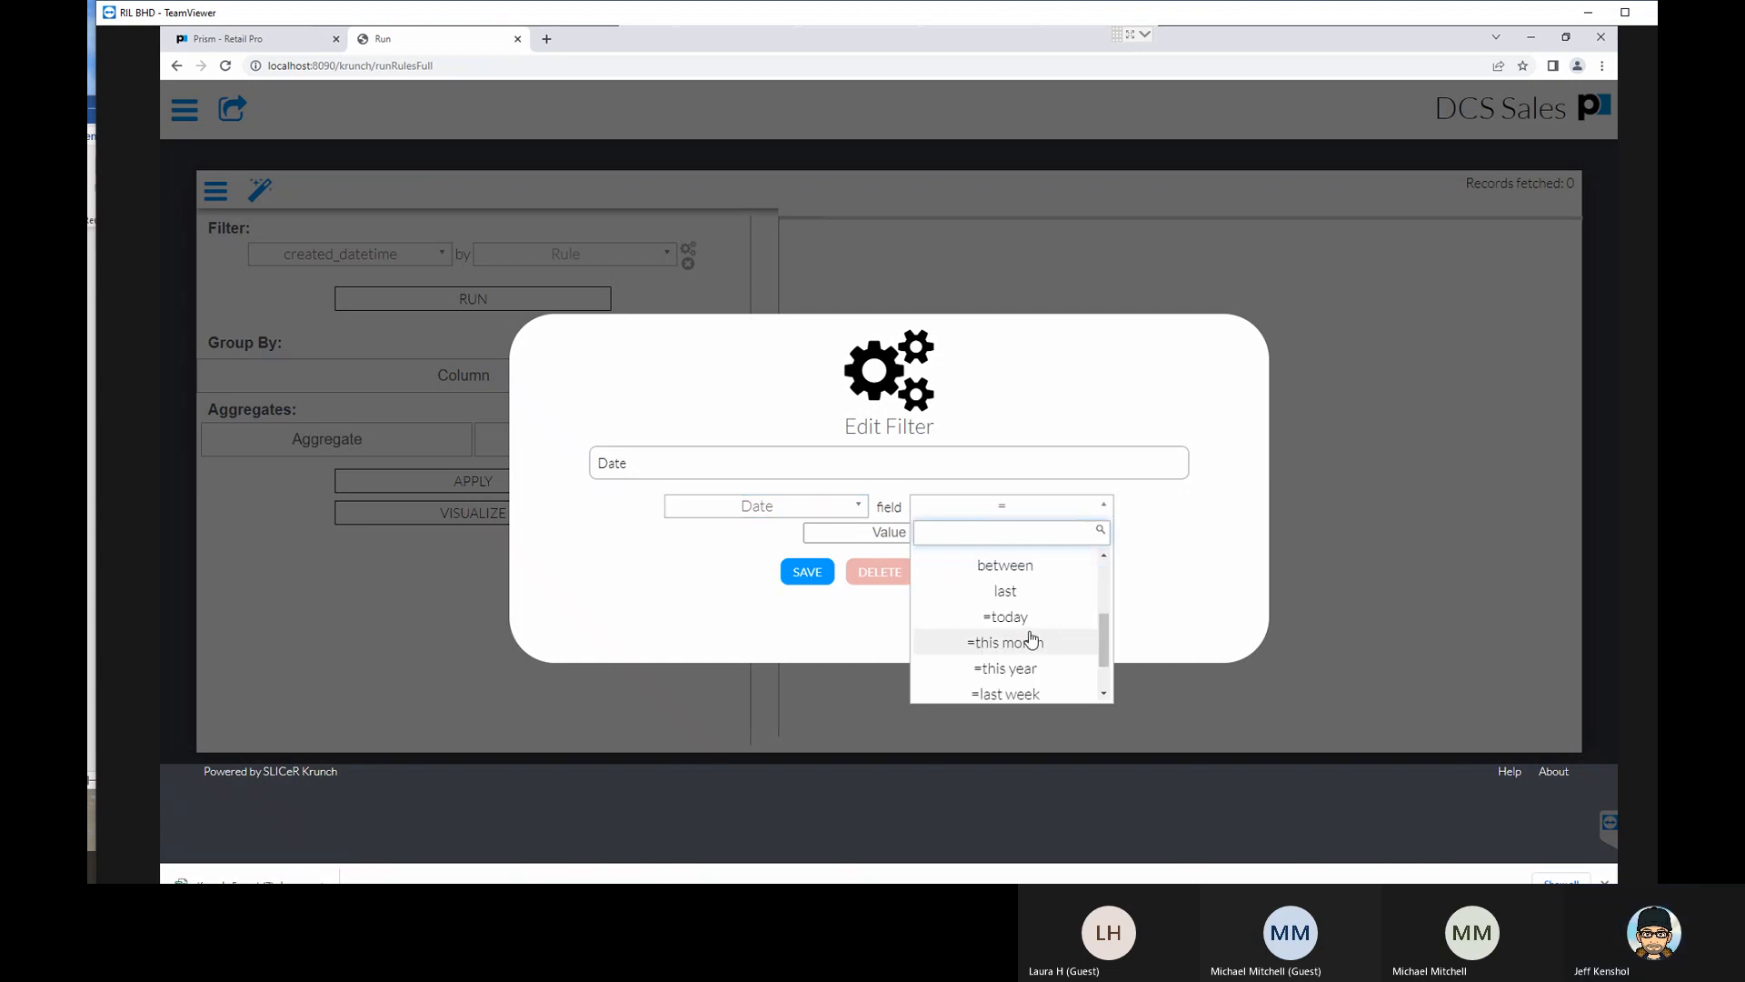
click(1026, 574)
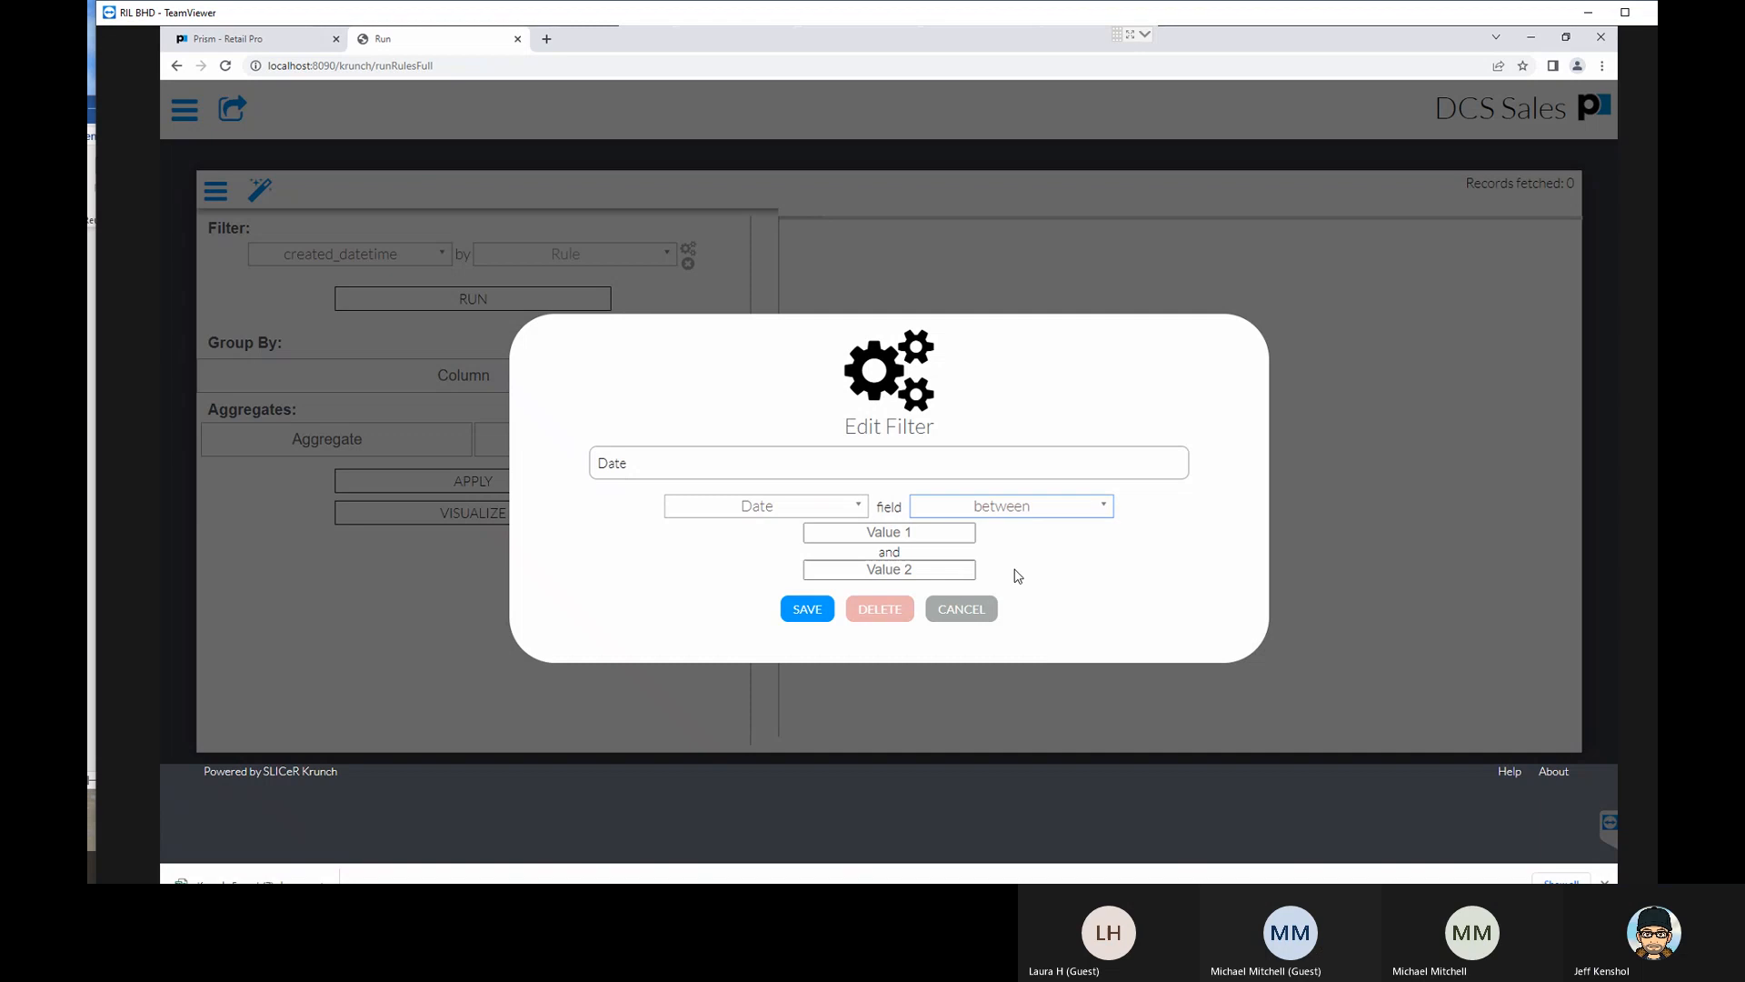
click(914, 534)
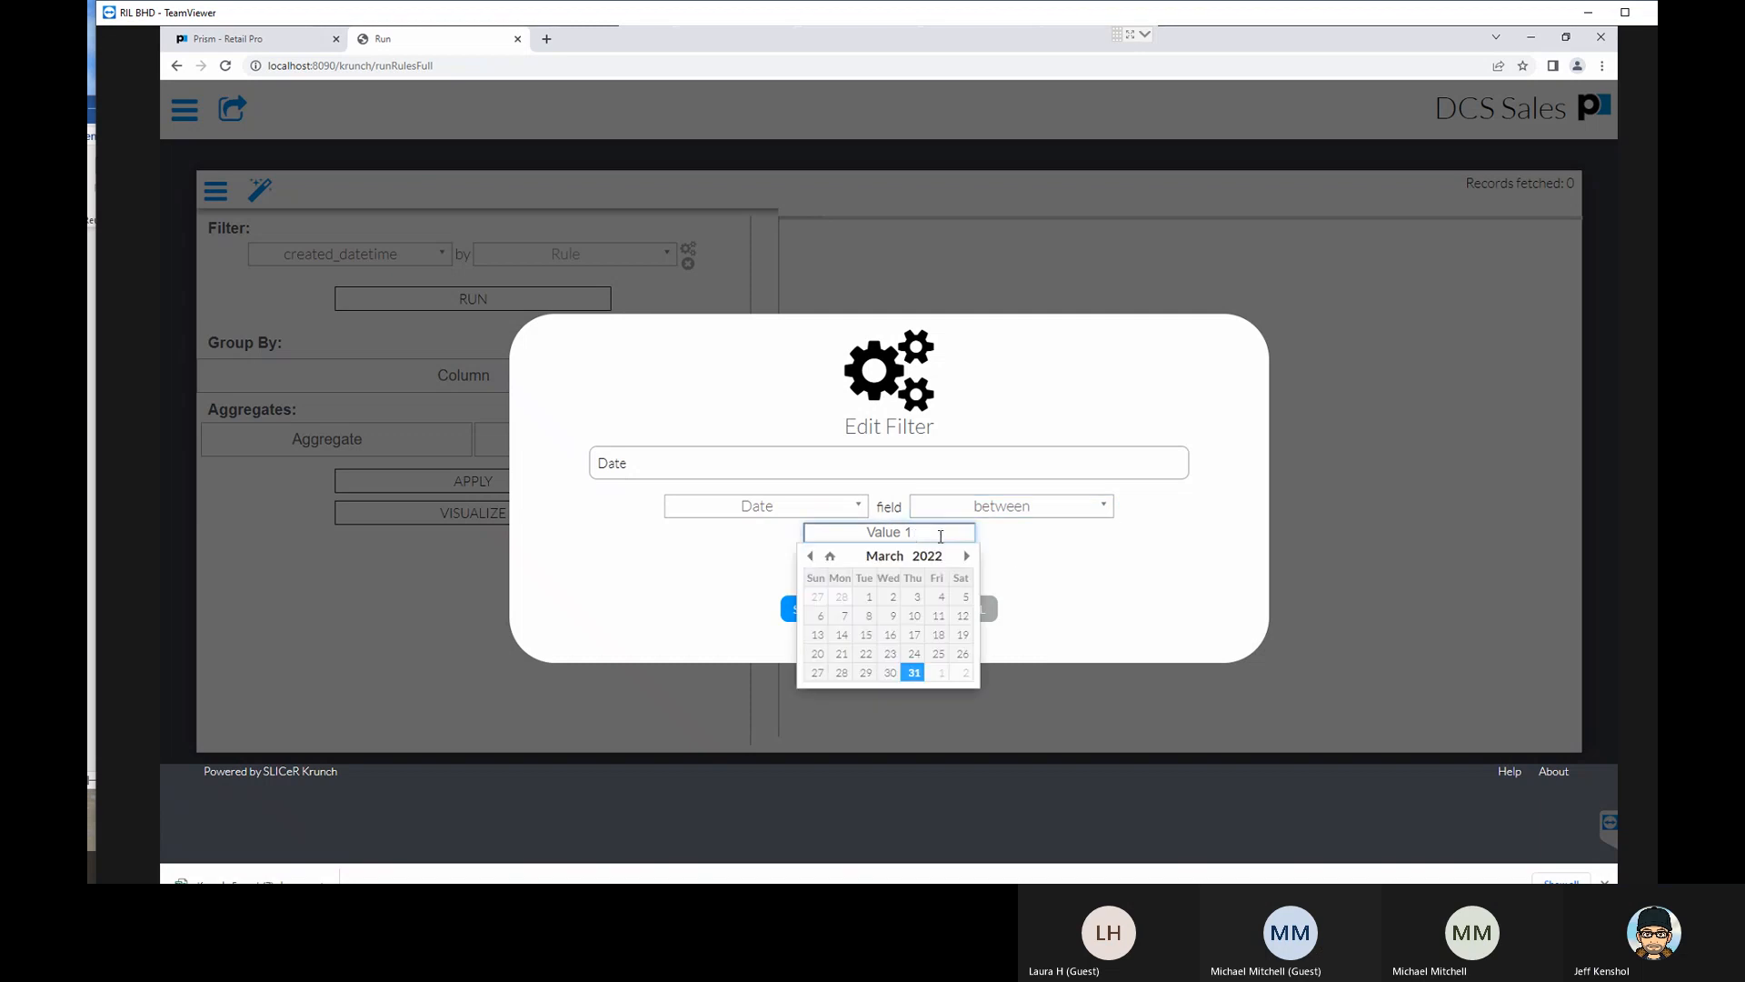
click(809, 555)
click(808, 555)
click(809, 555)
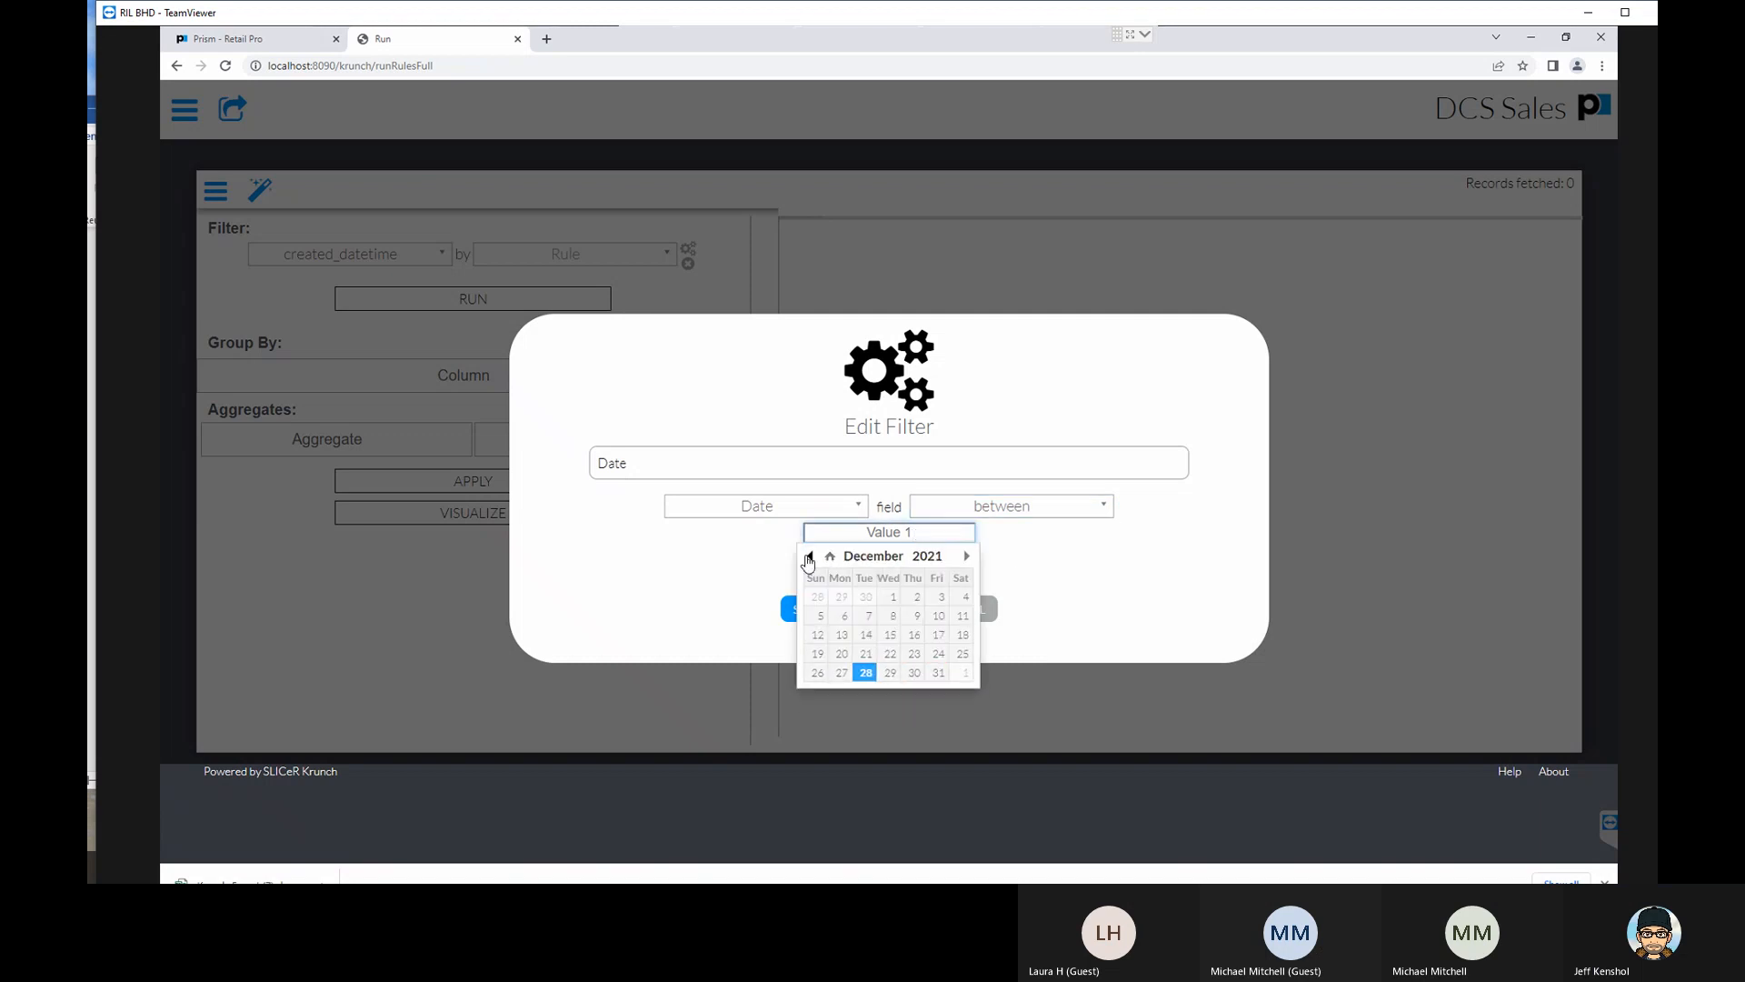
click(890, 597)
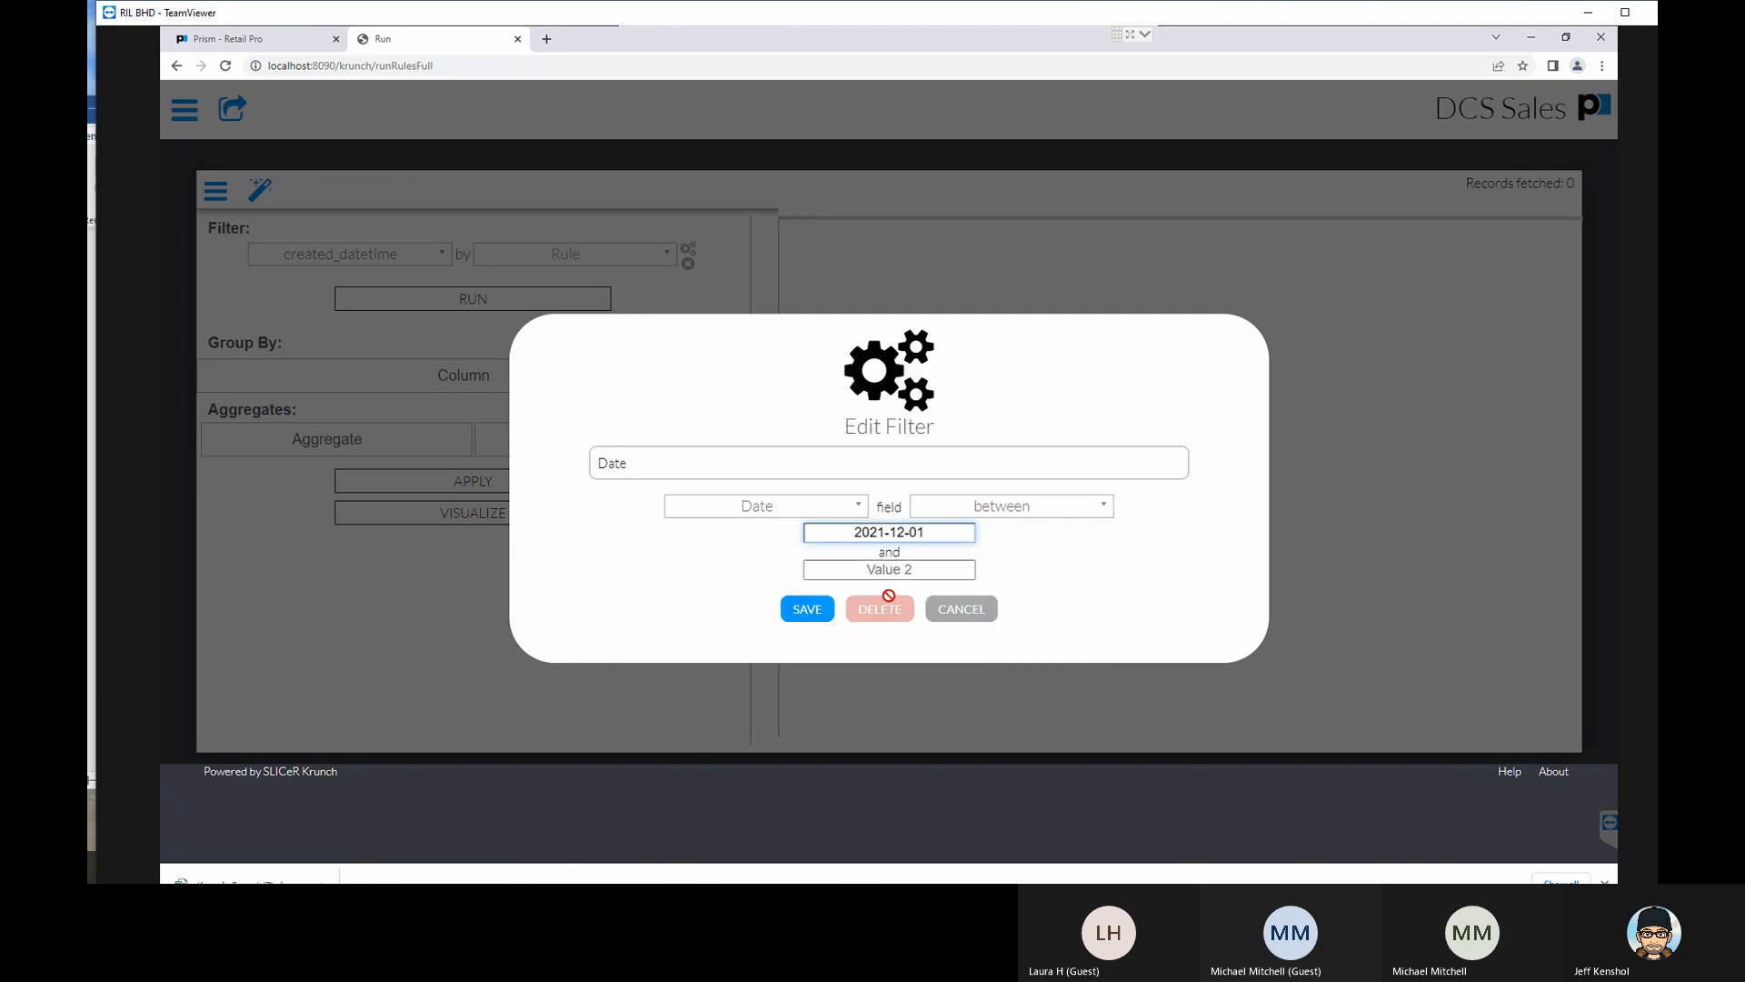
click(930, 572)
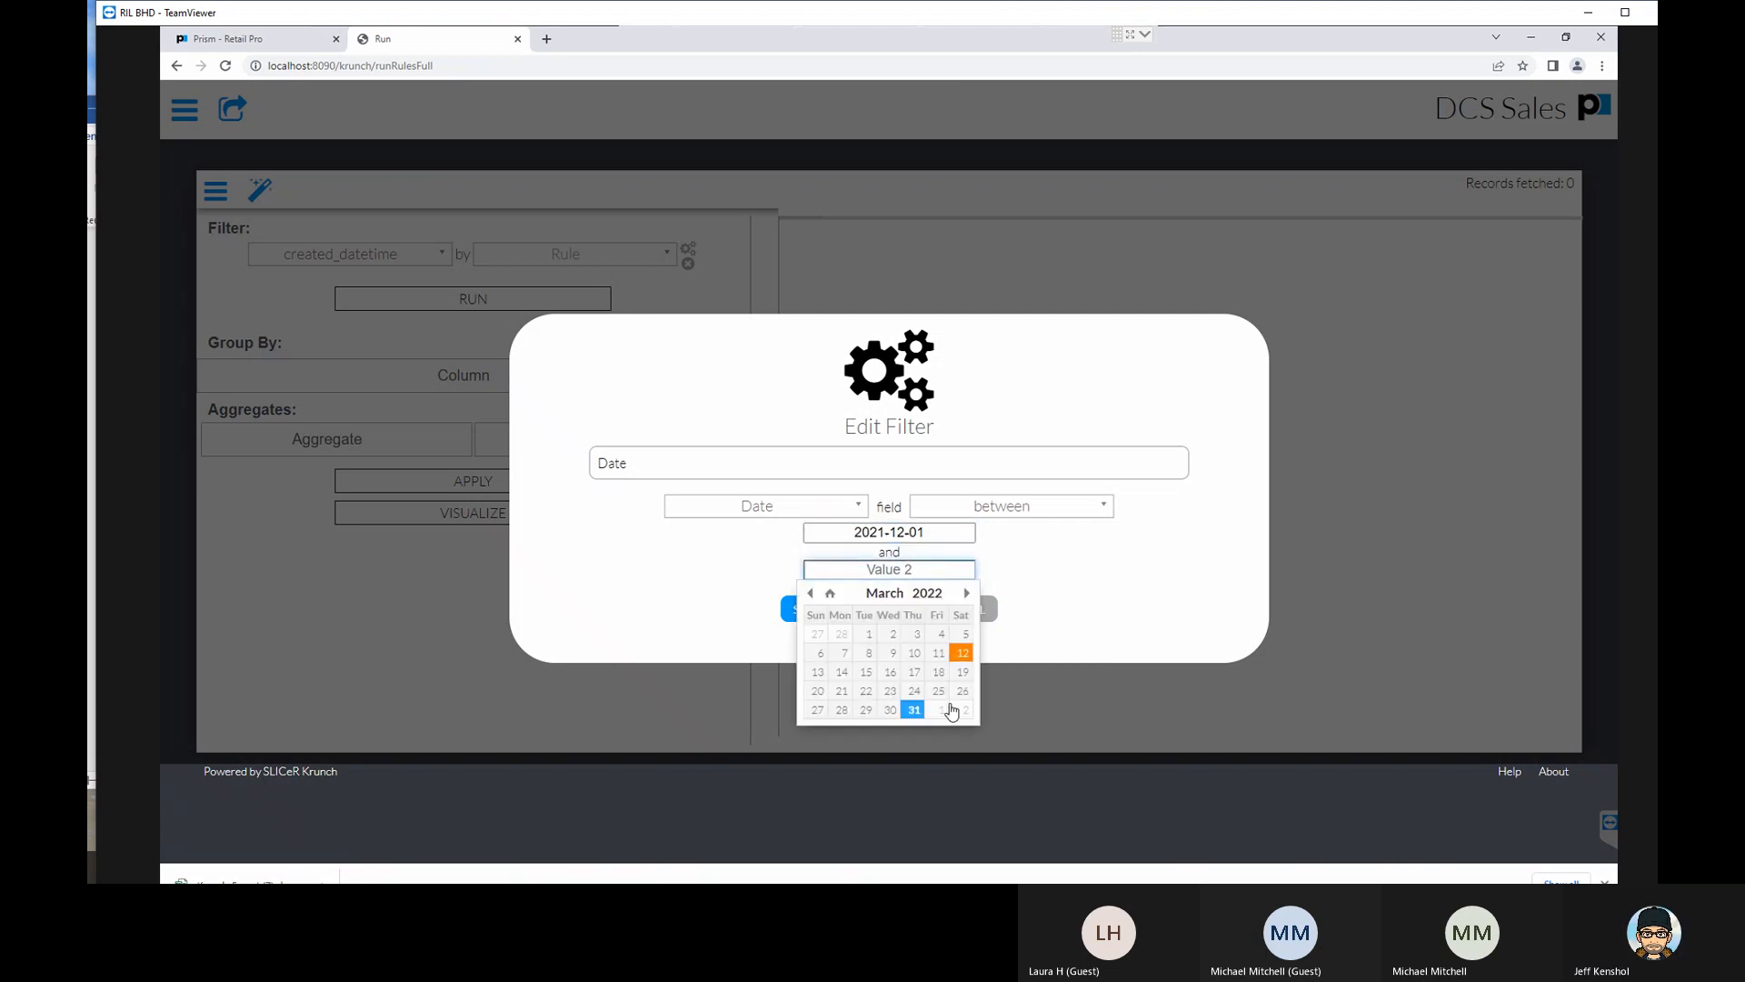
click(912, 708)
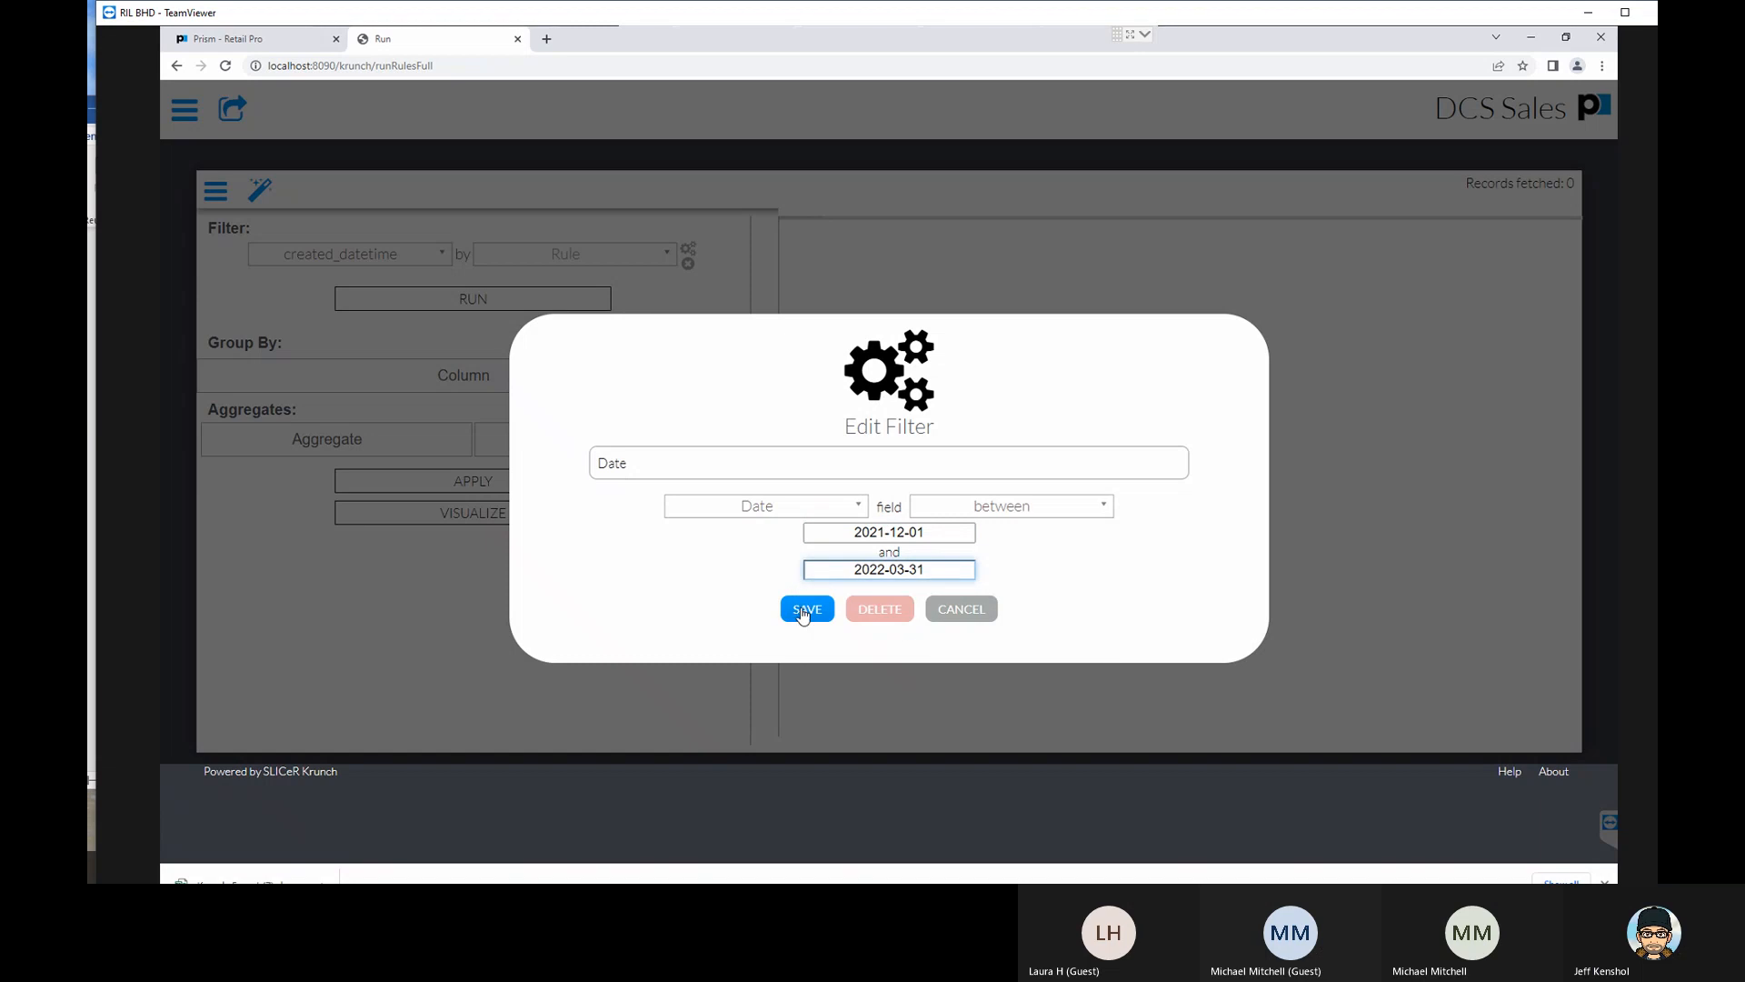
click(805, 611)
- Try to run the DCS Sales report without a rule selected for created_datetime
click(500, 305)
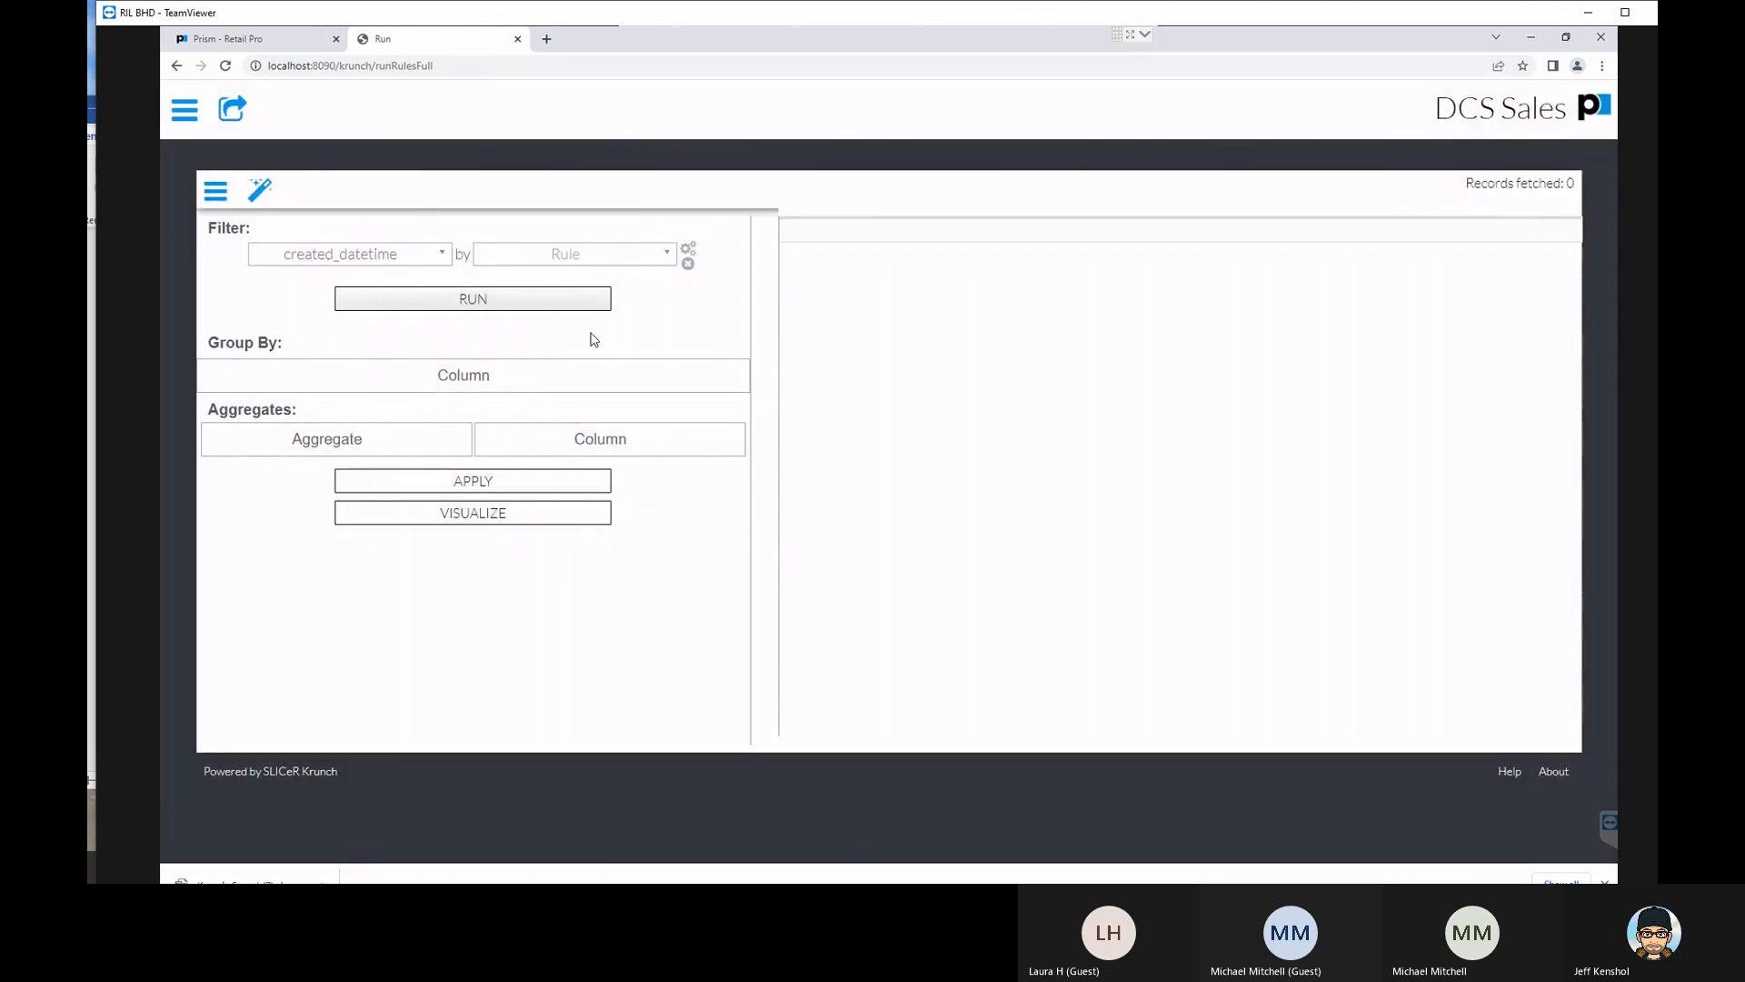
click(488, 299)
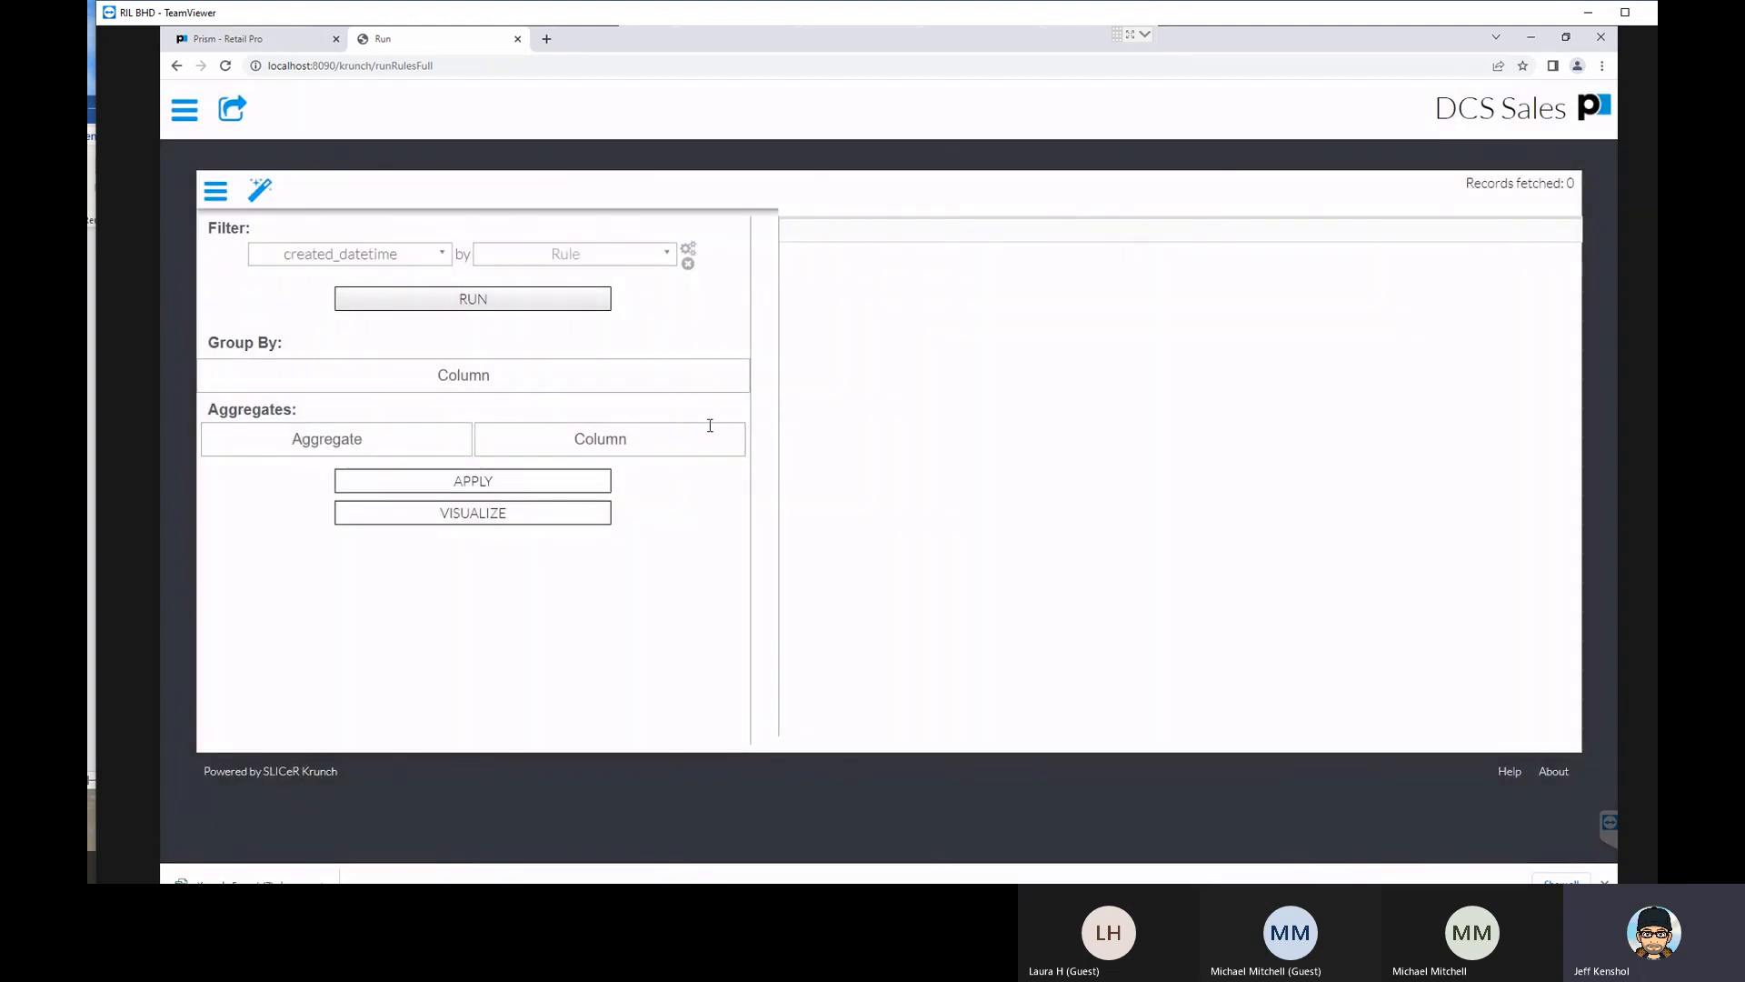
- Try to run the DCS Sales report with created_datetime filtered by the Store 1 rule
click(668, 257)
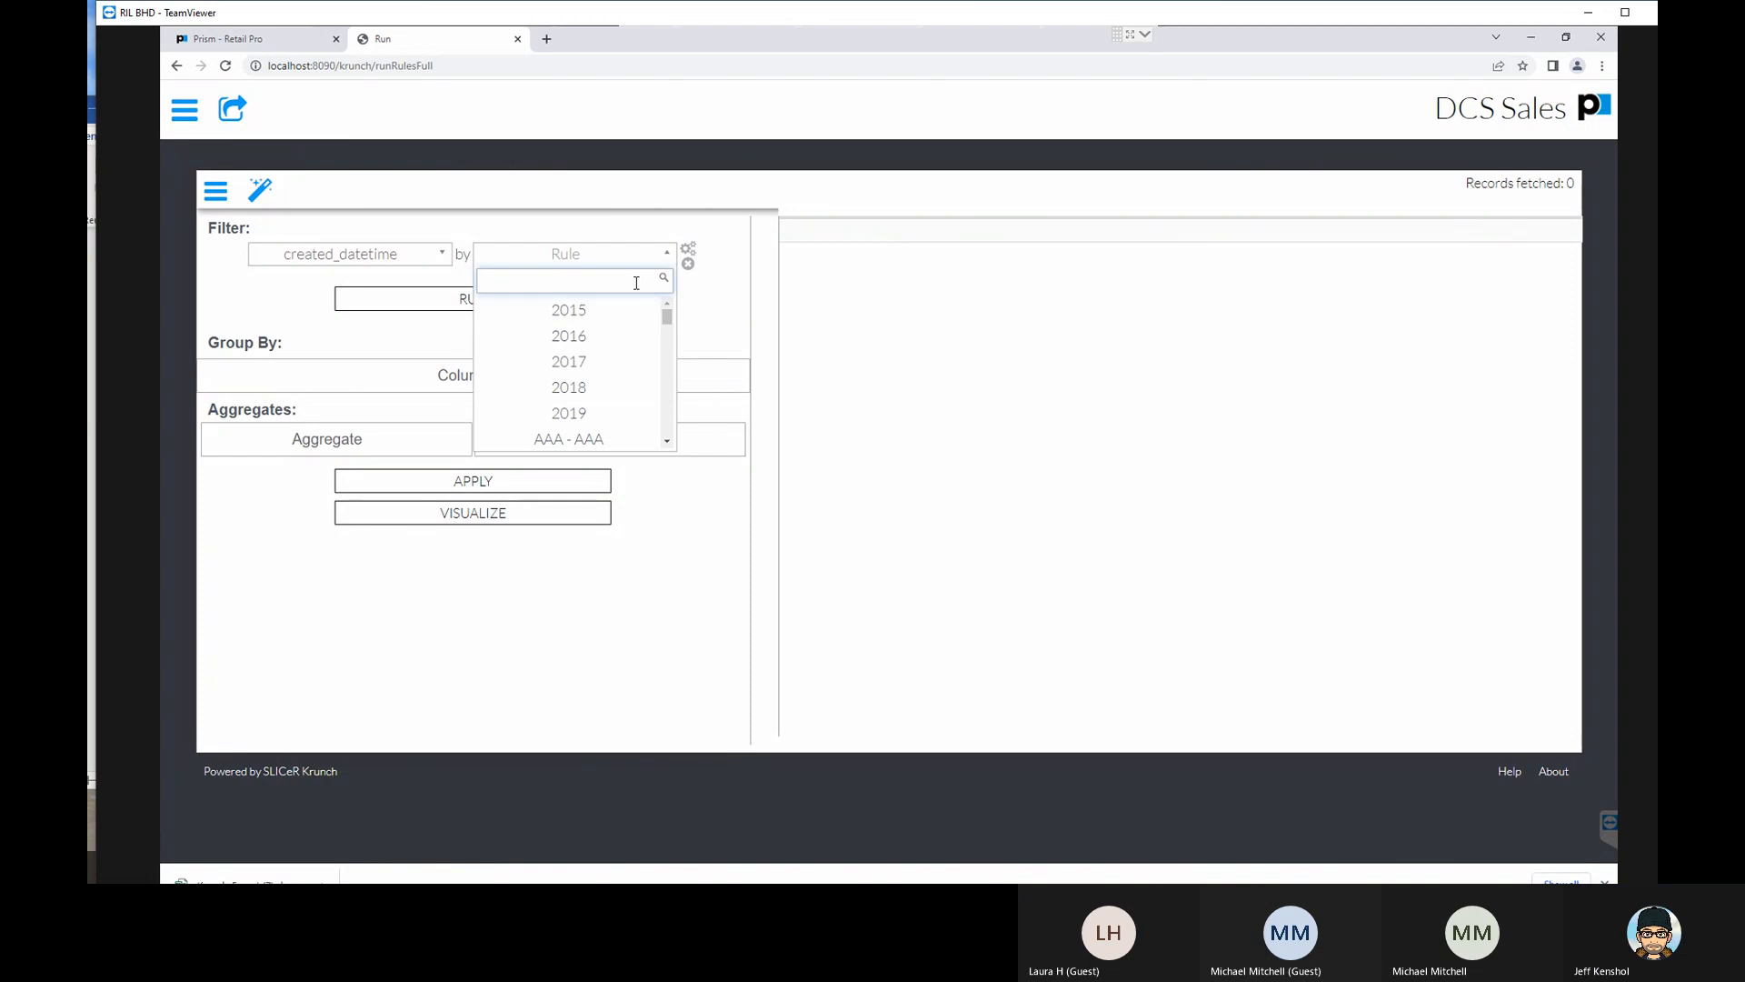
scroll(623, 406, down, 3)
scroll(624, 407, down, 8)
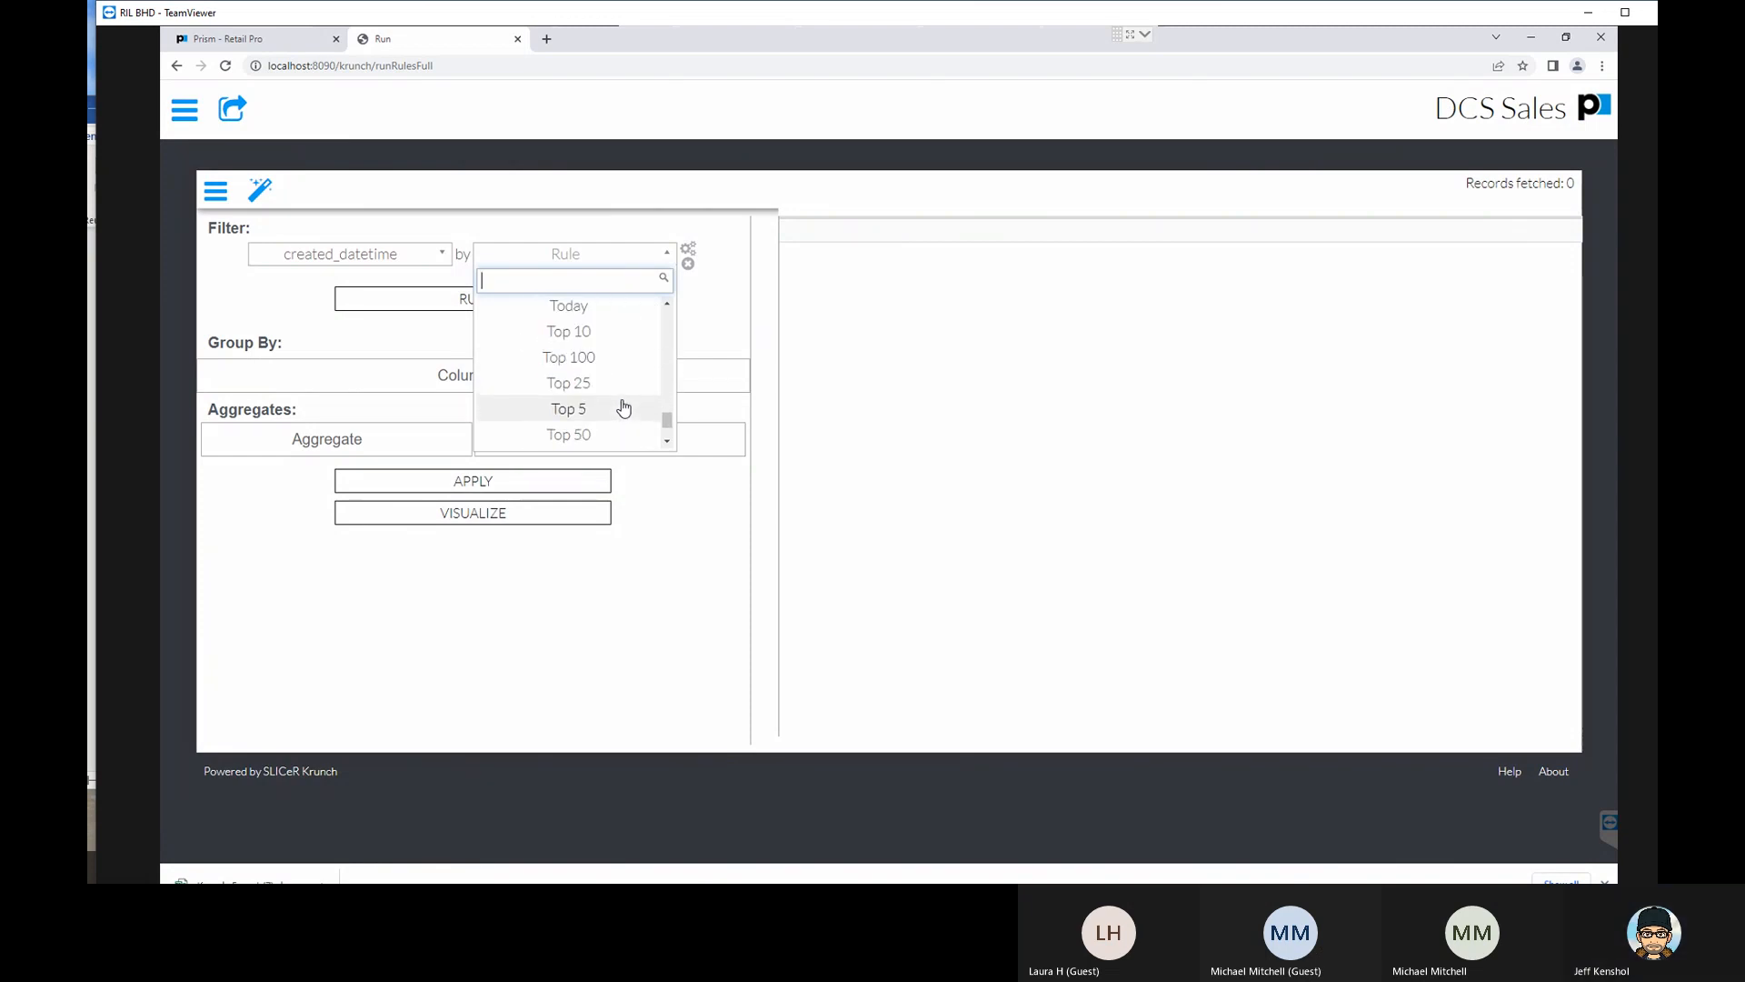
scroll(623, 407, down, 1)
scroll(623, 407, up, 3)
scroll(623, 408, up, 1)
scroll(624, 407, down, 1)
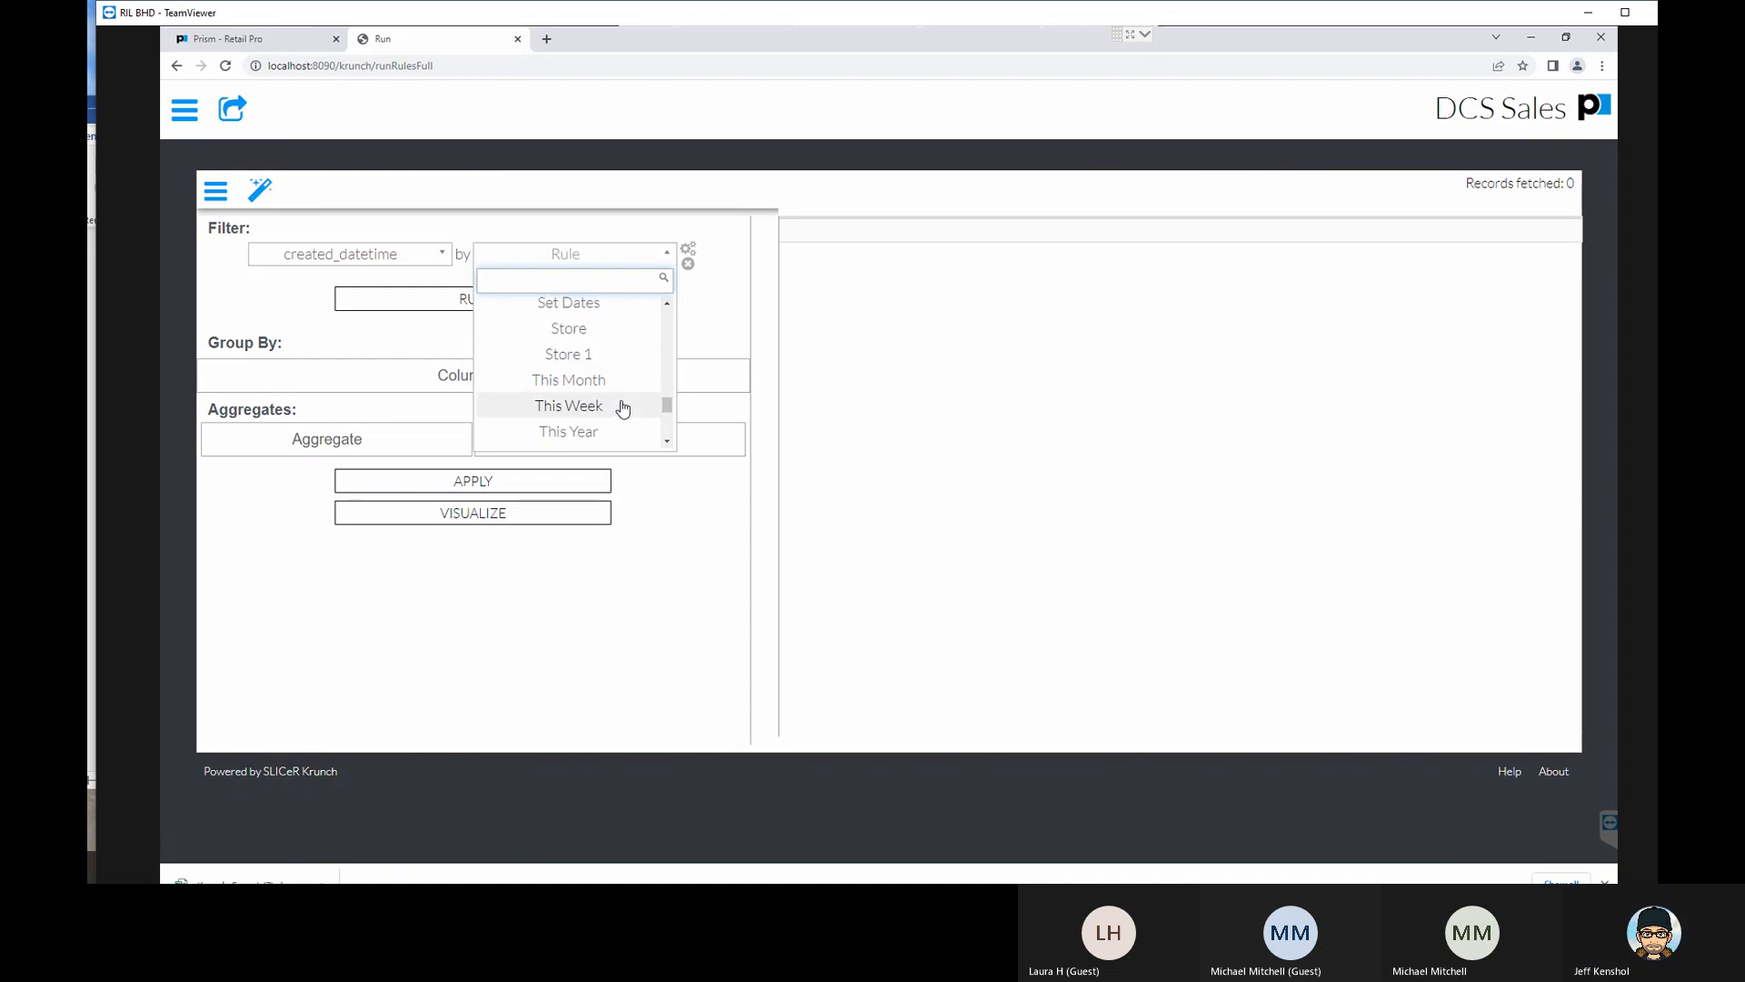
click(600, 360)
click(556, 342)
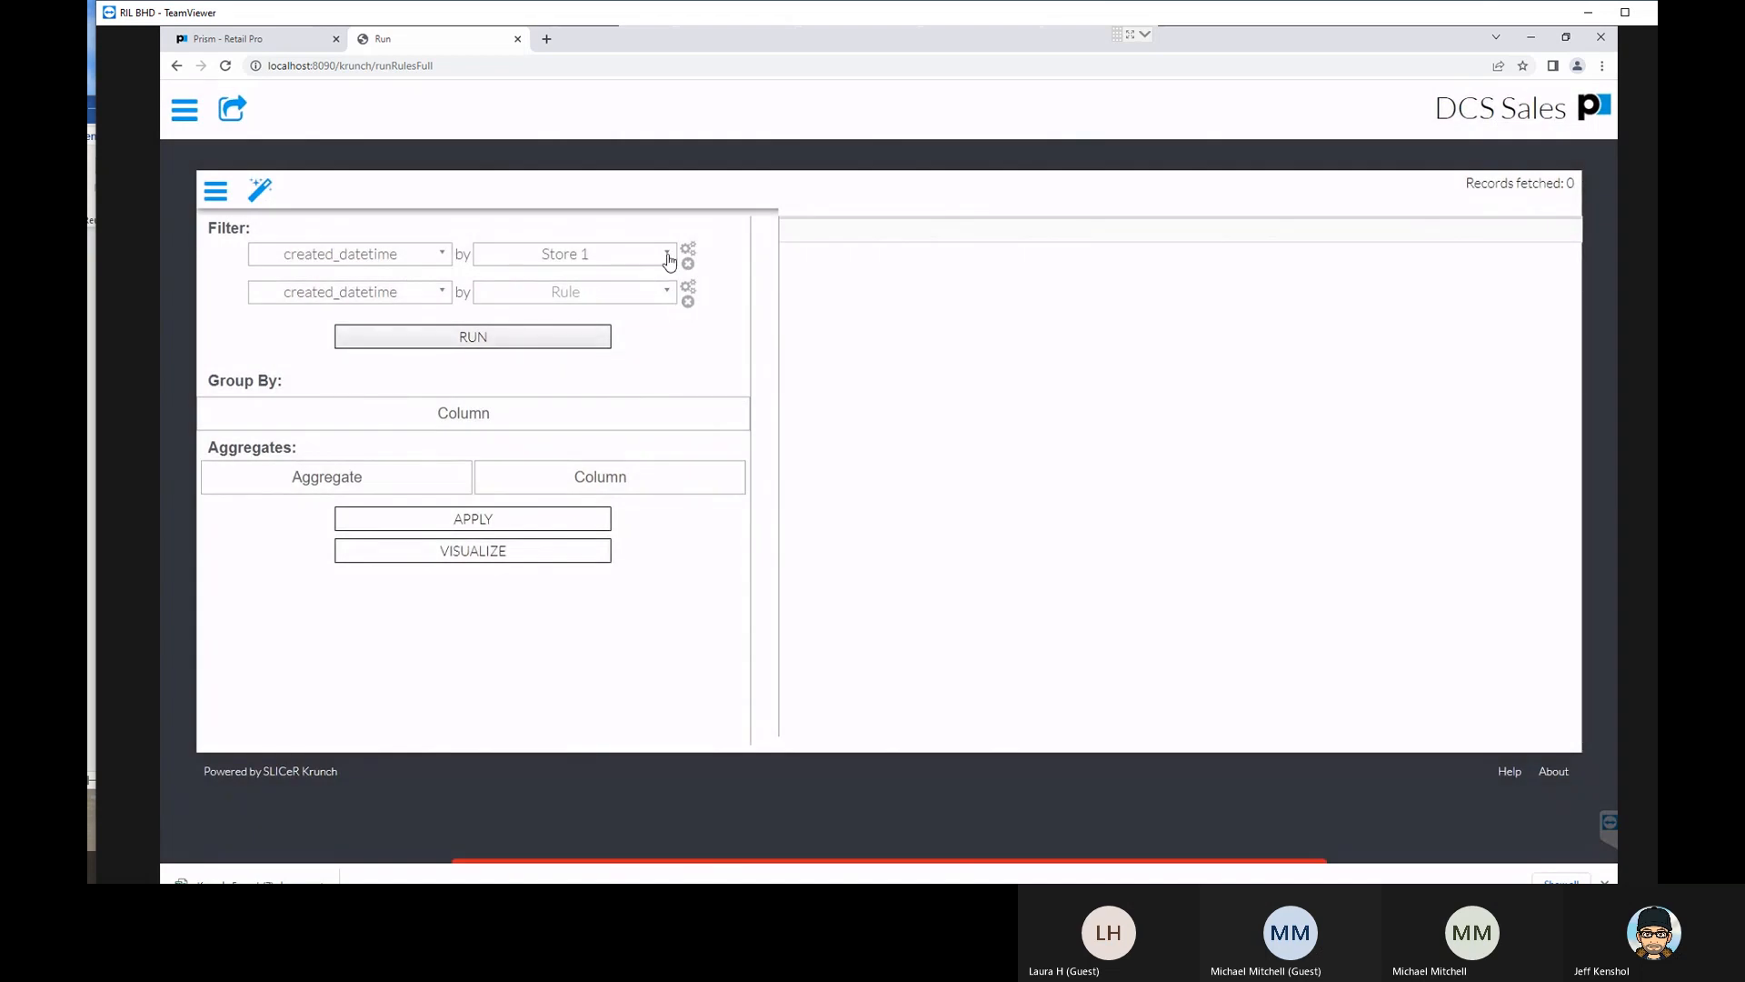
click(537, 338)
- Return to the list of reports, find DCS Sales and reopen it for running
click(185, 109)
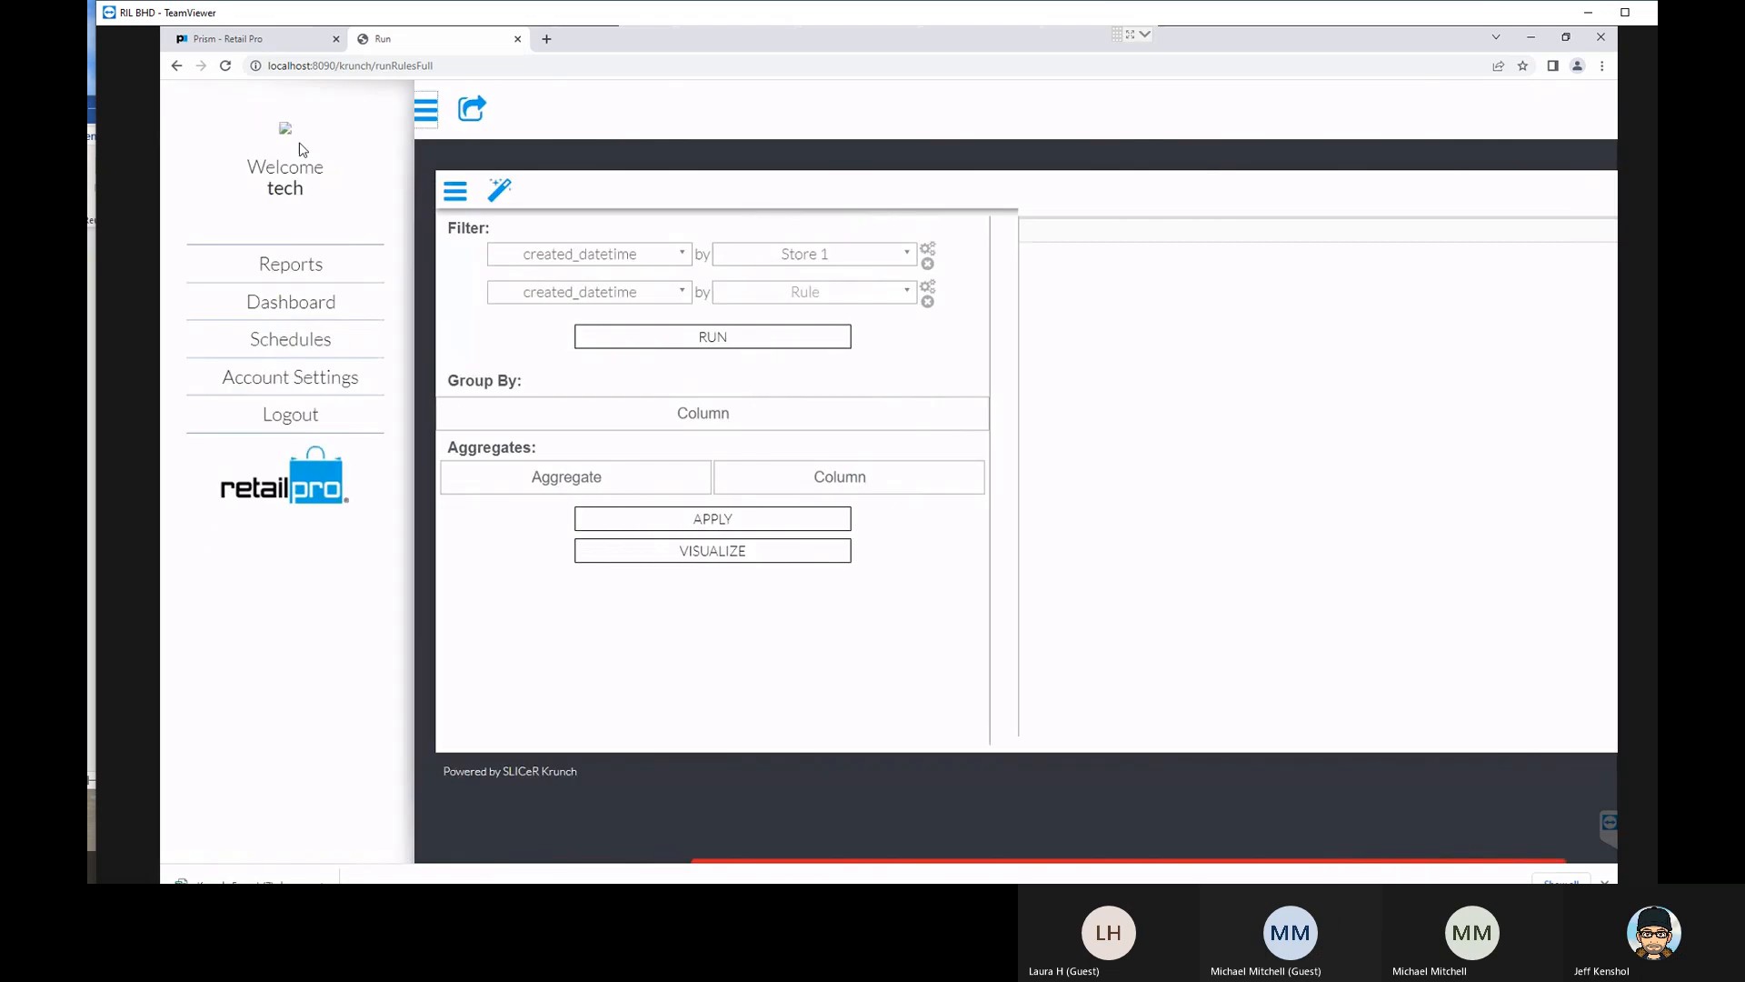
click(327, 272)
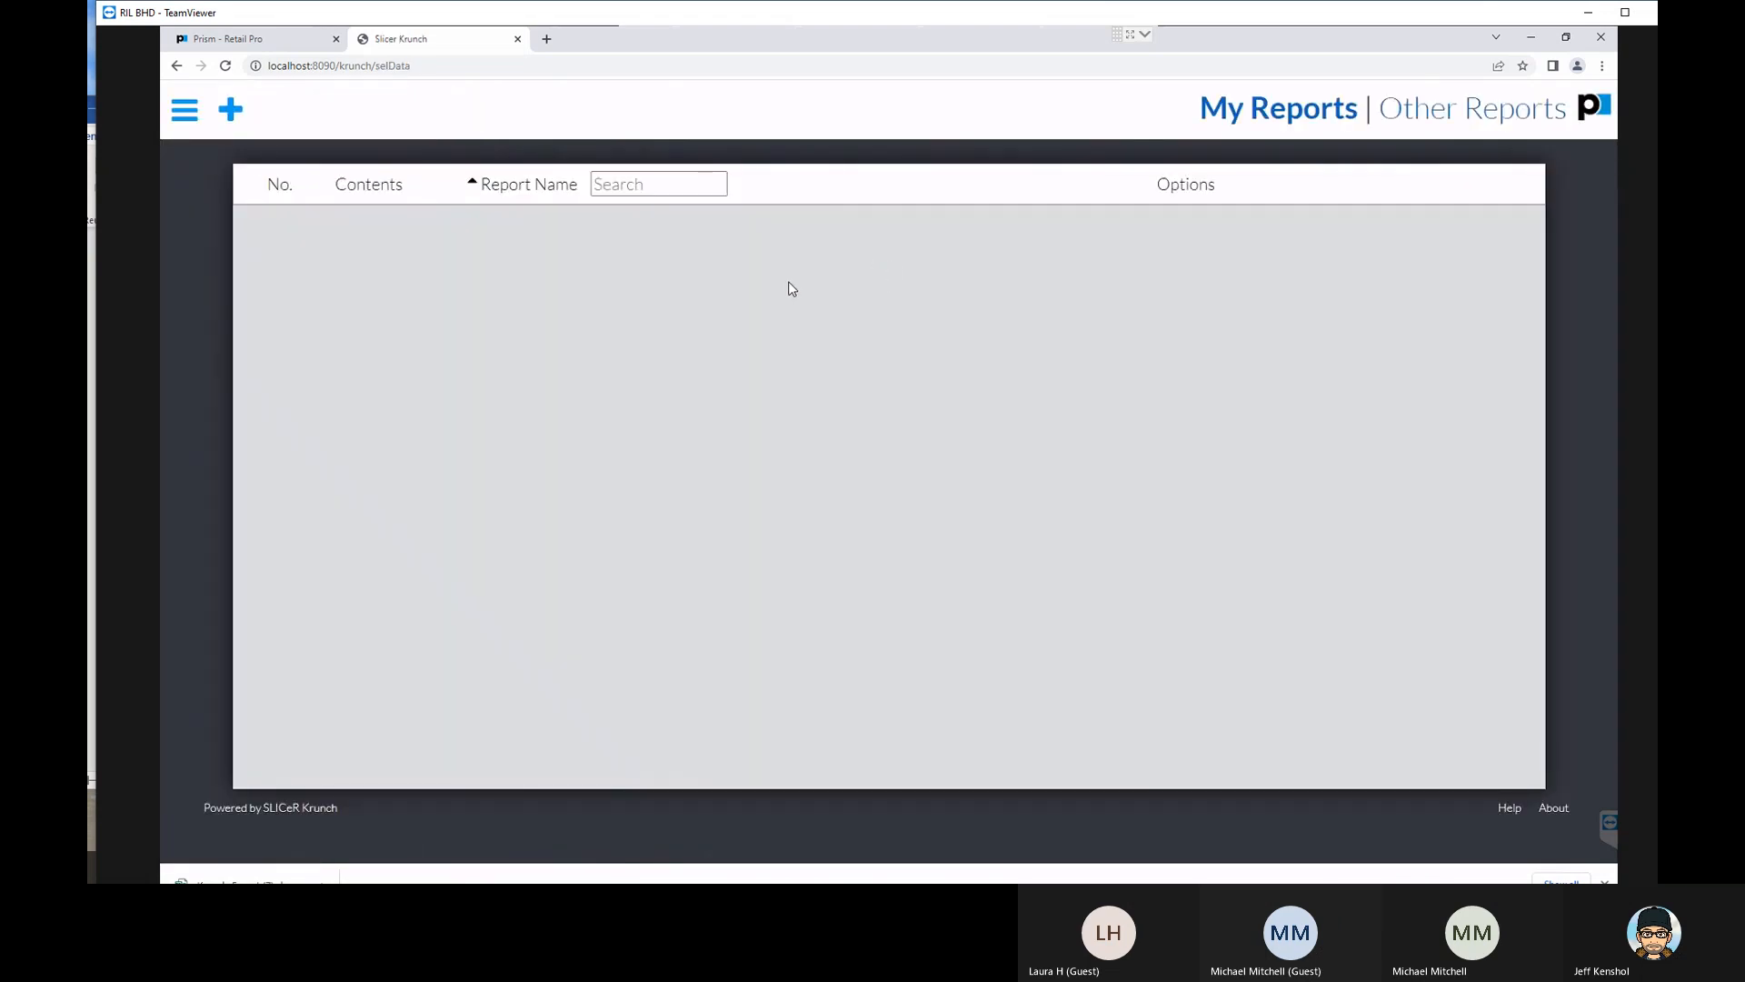
scroll(743, 468, down, 5)
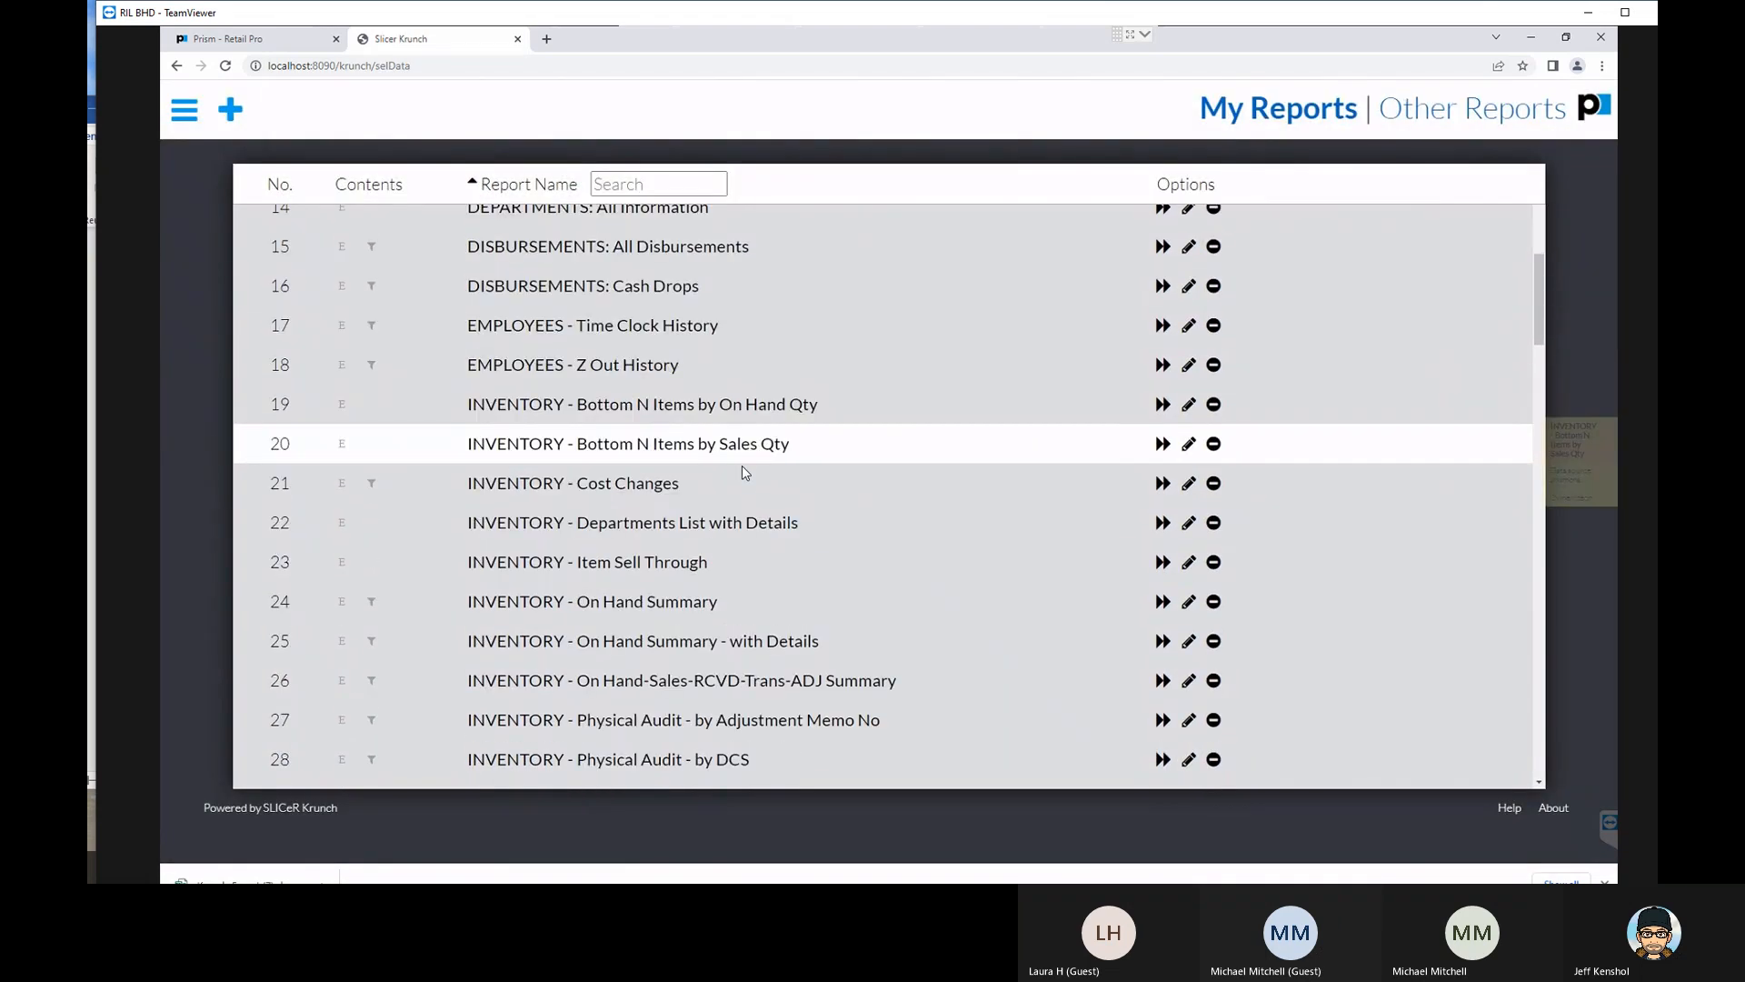
scroll(741, 467, down, 6)
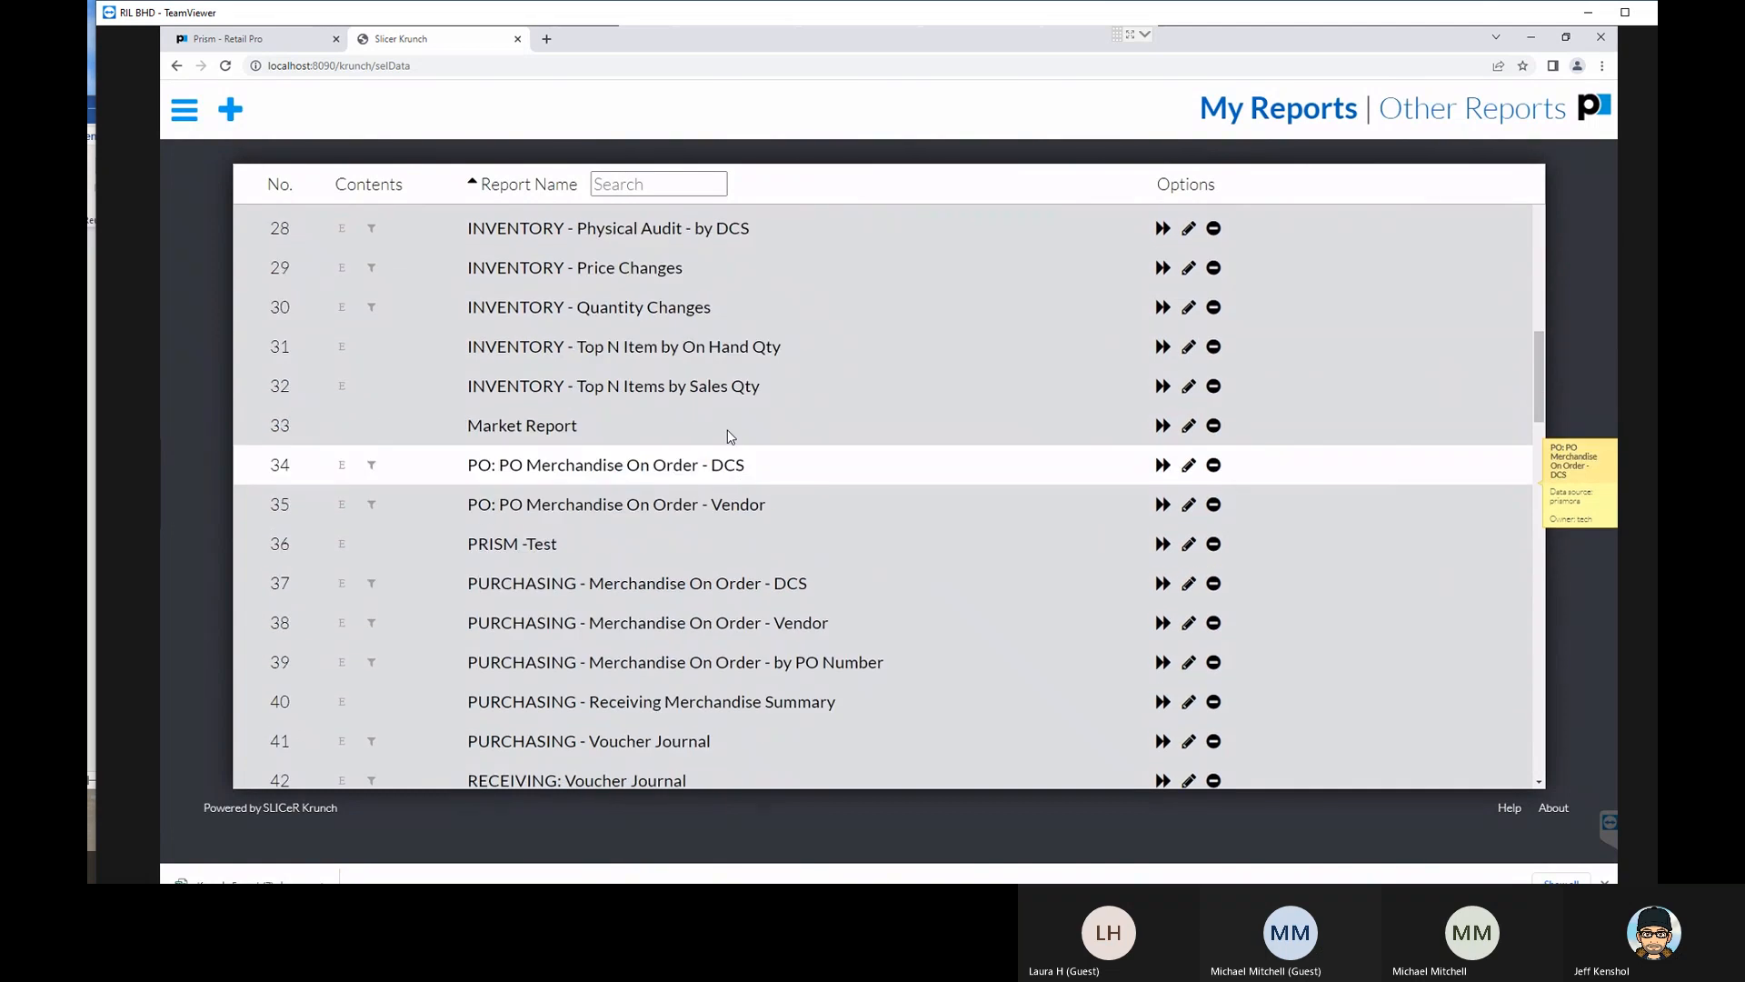
scroll(730, 434, up, 10)
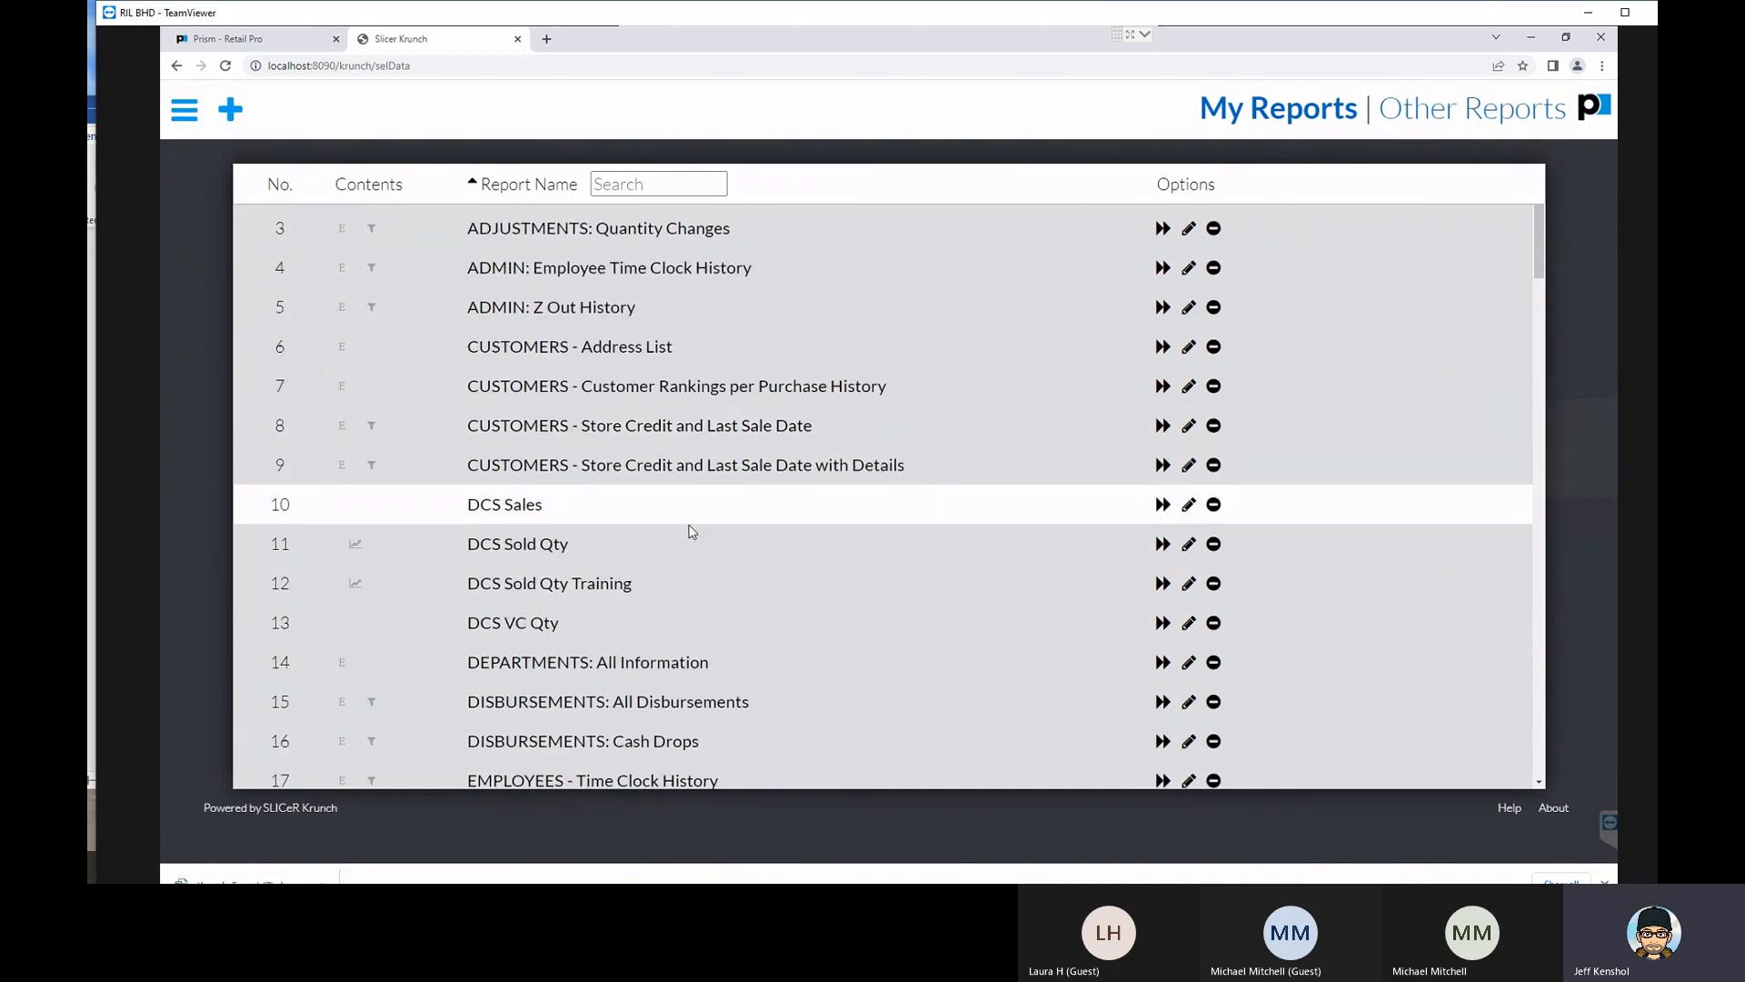
mouse_move(1160, 505)
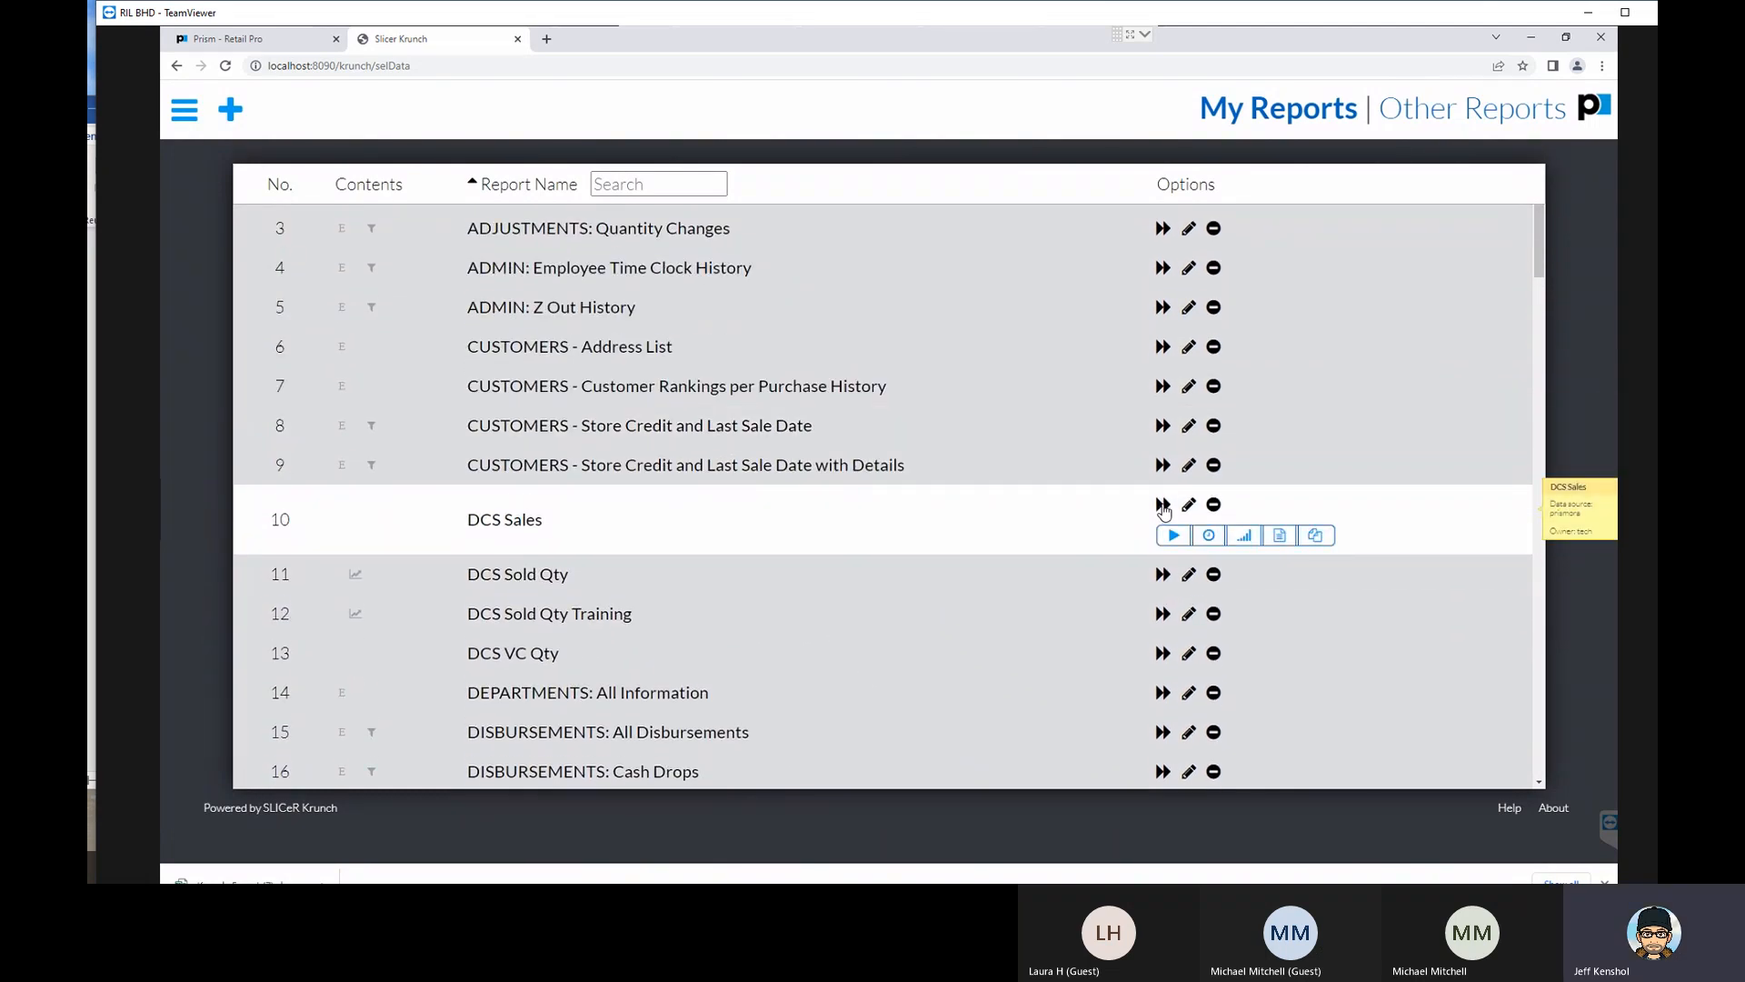
click(1163, 505)
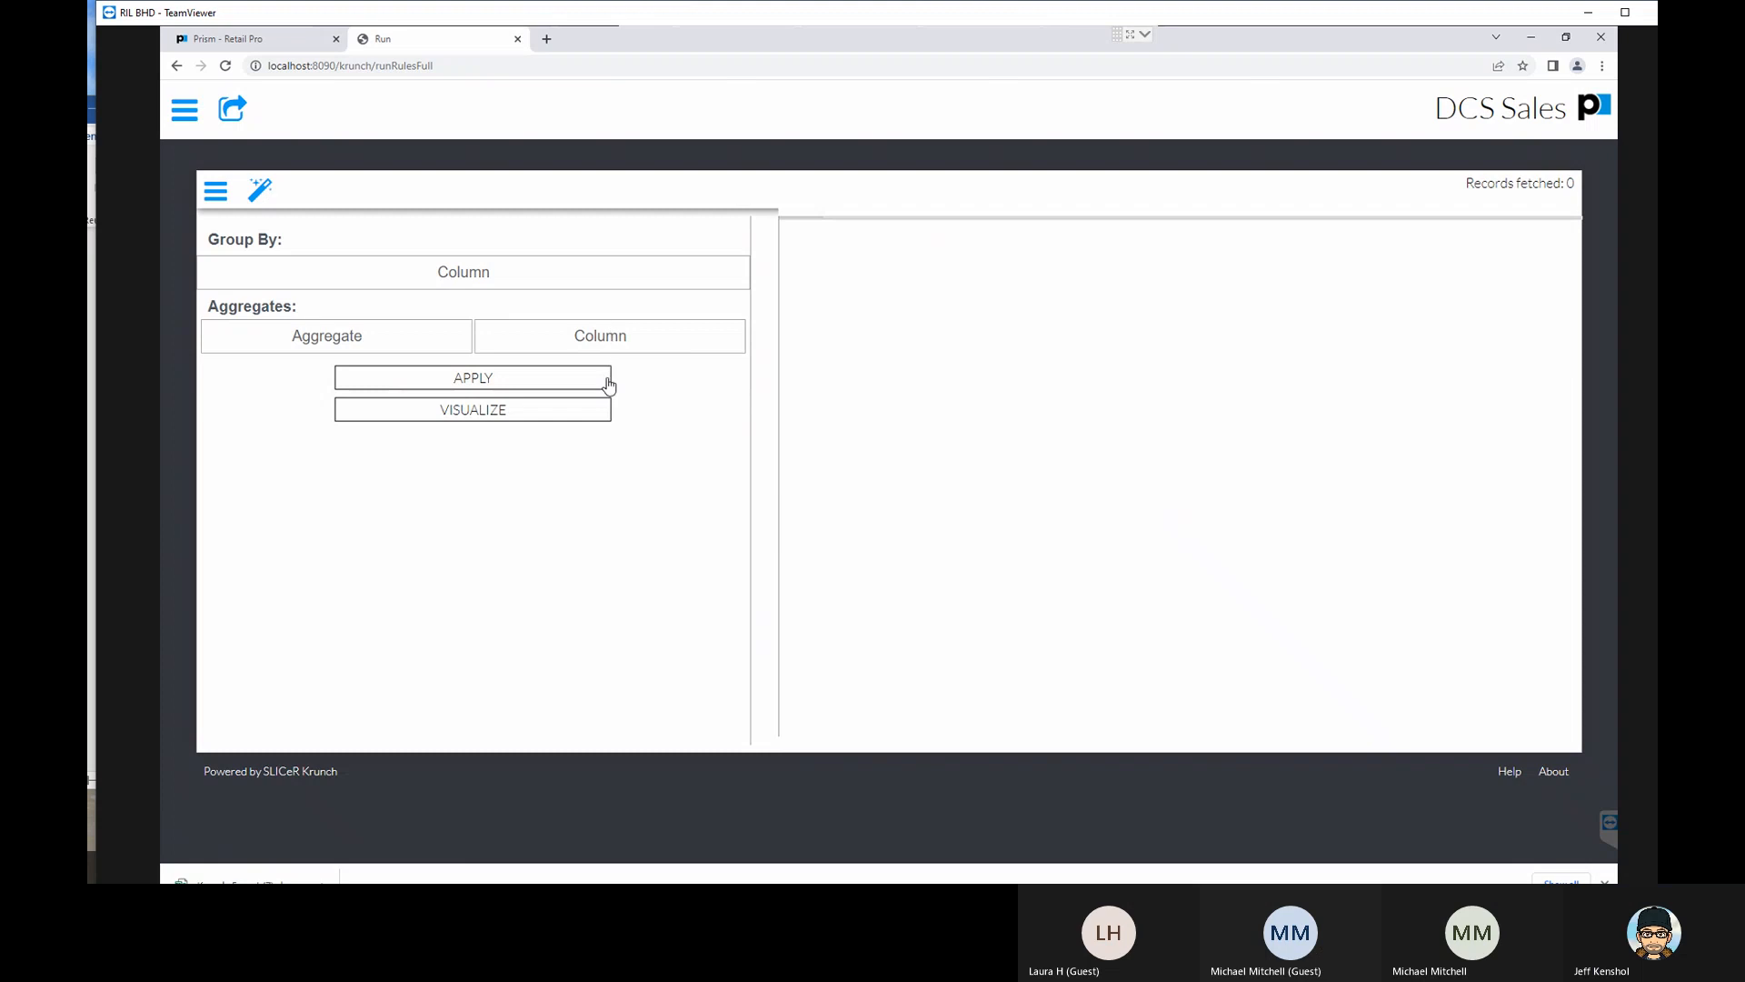
- Go back to the list of reports, find SALES - Top N Styles and open it for editing
click(188, 113)
click(292, 263)
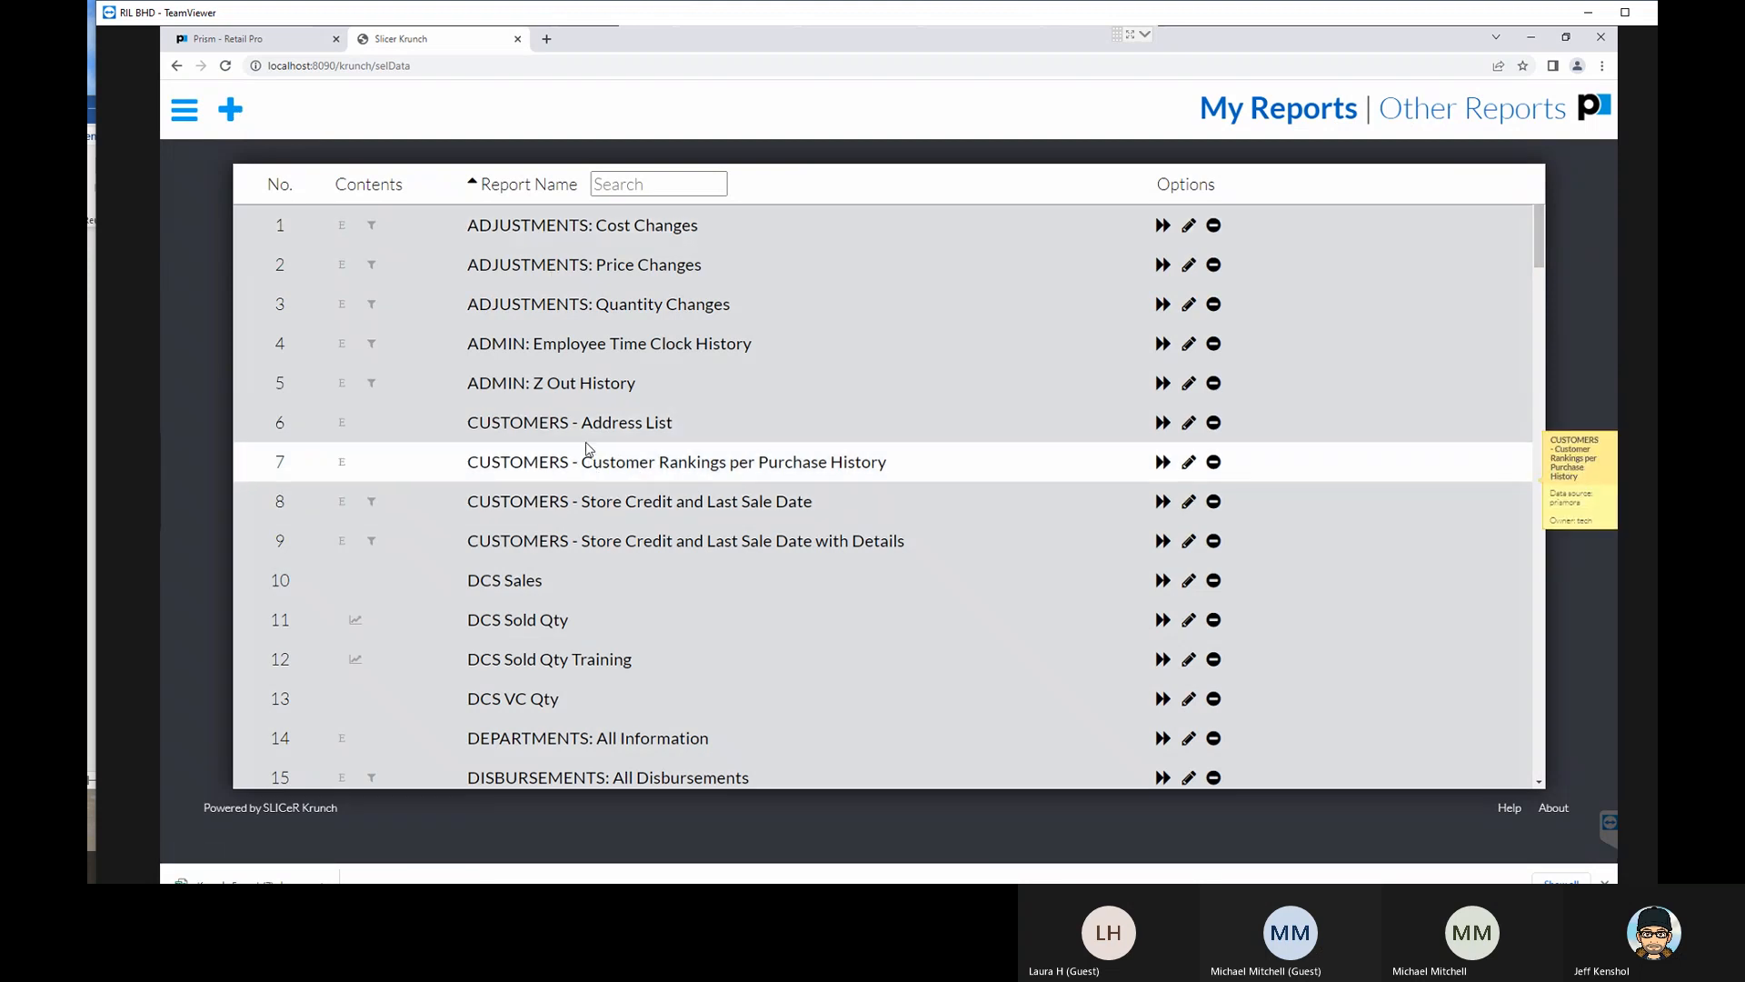
scroll(595, 459, down, 3)
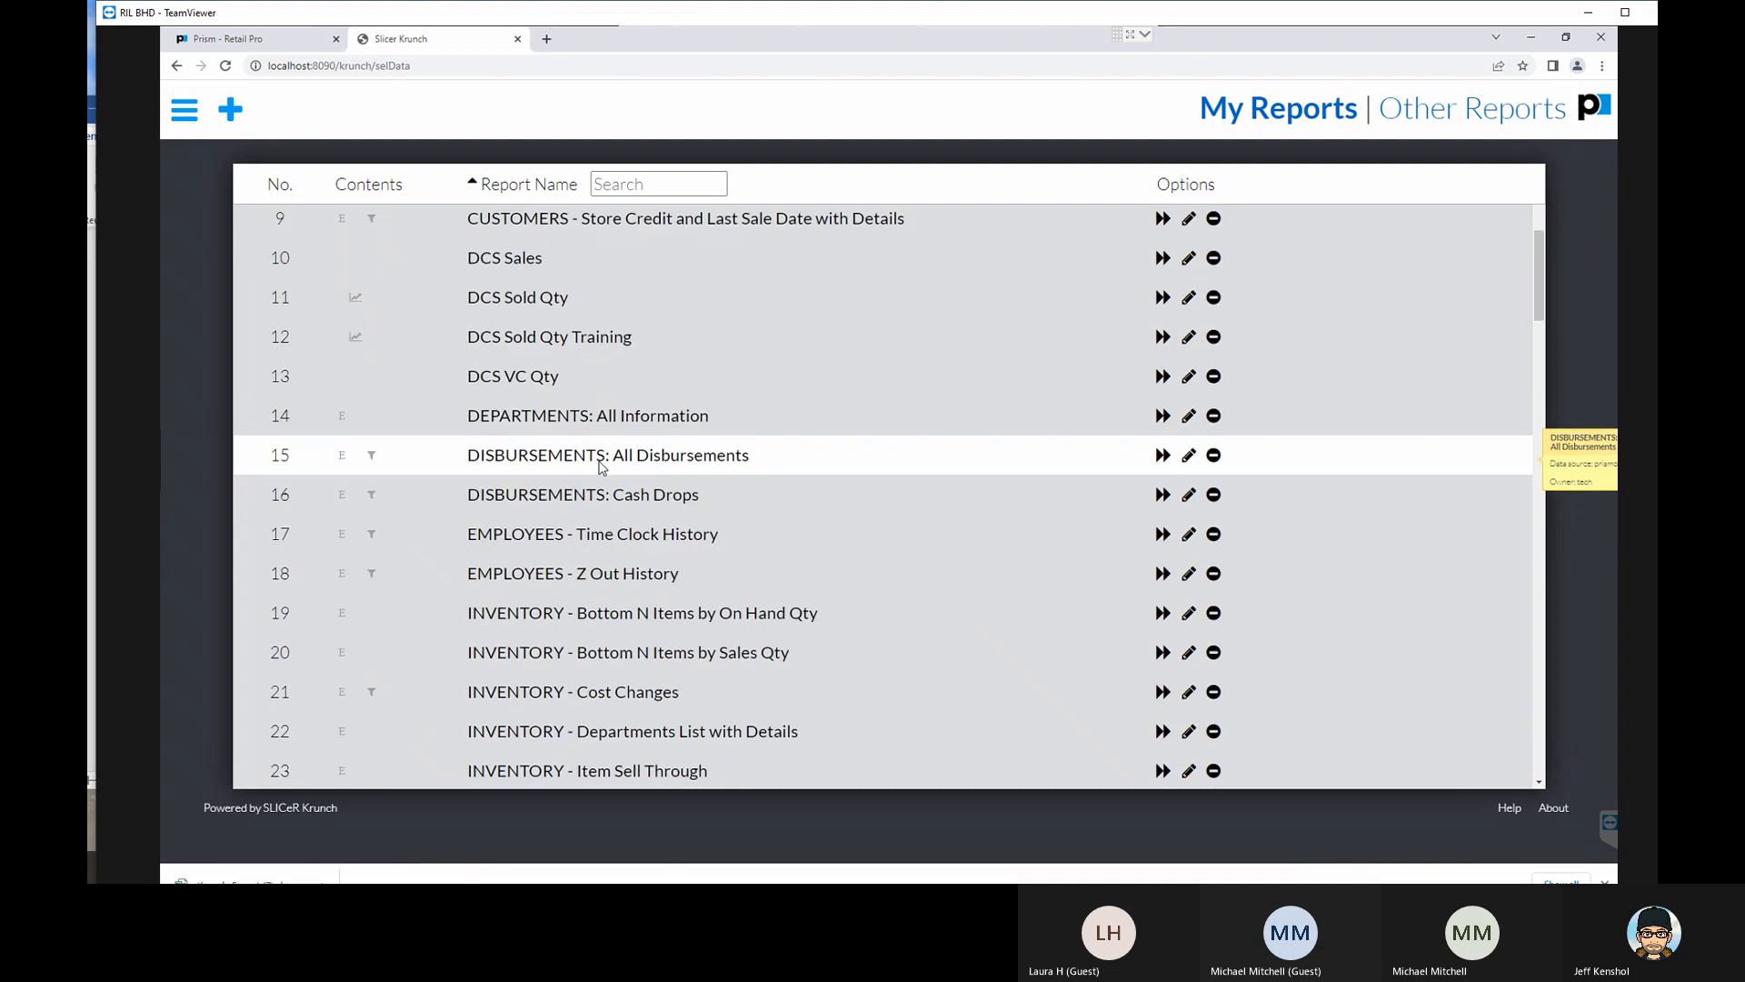
scroll(576, 399, down, 1)
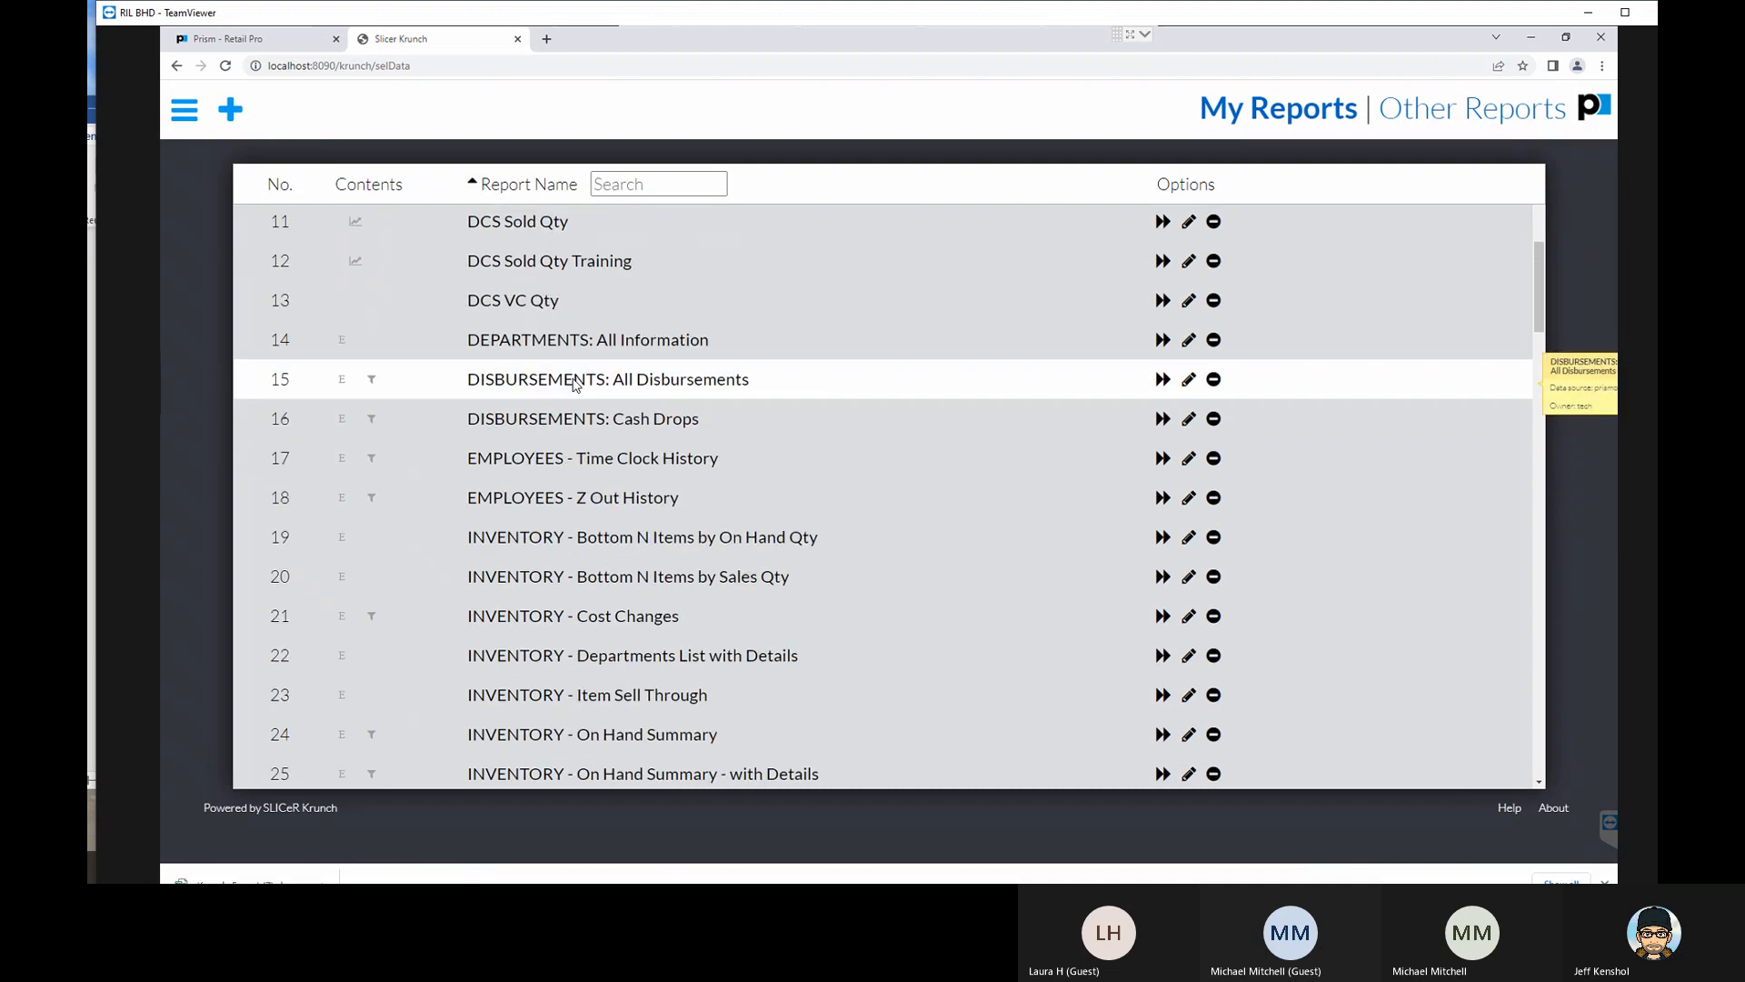
scroll(577, 400, down, 10)
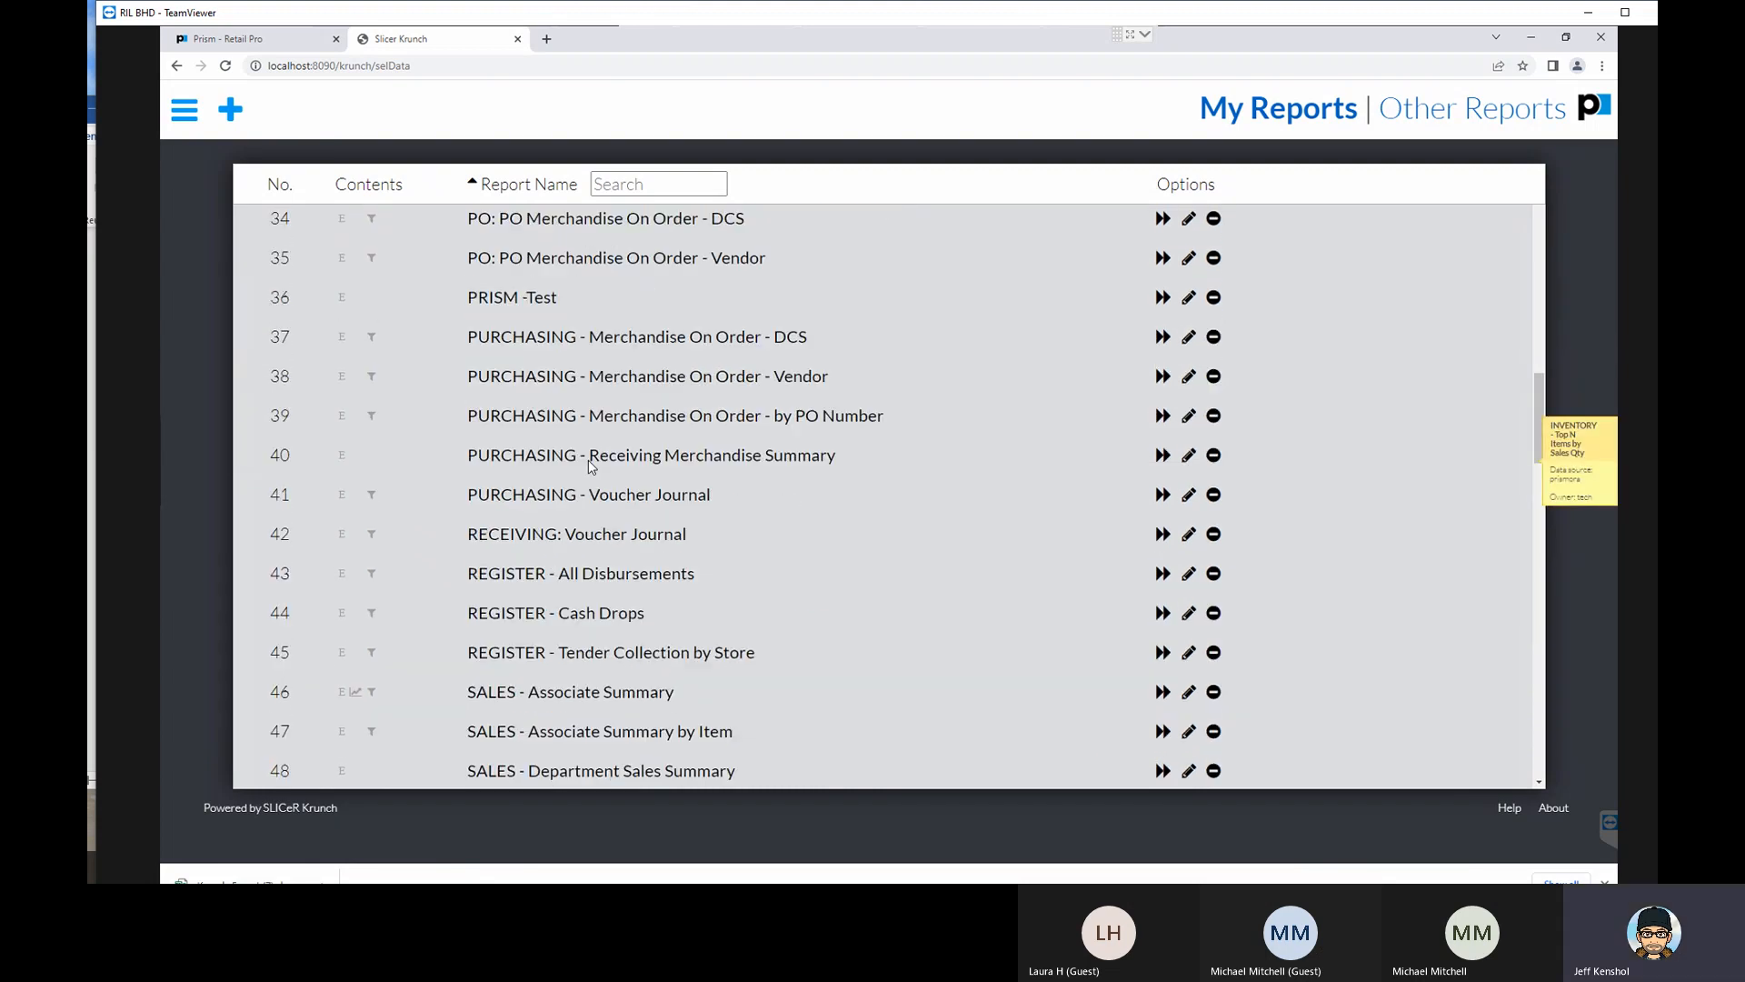
scroll(591, 464, down, 2)
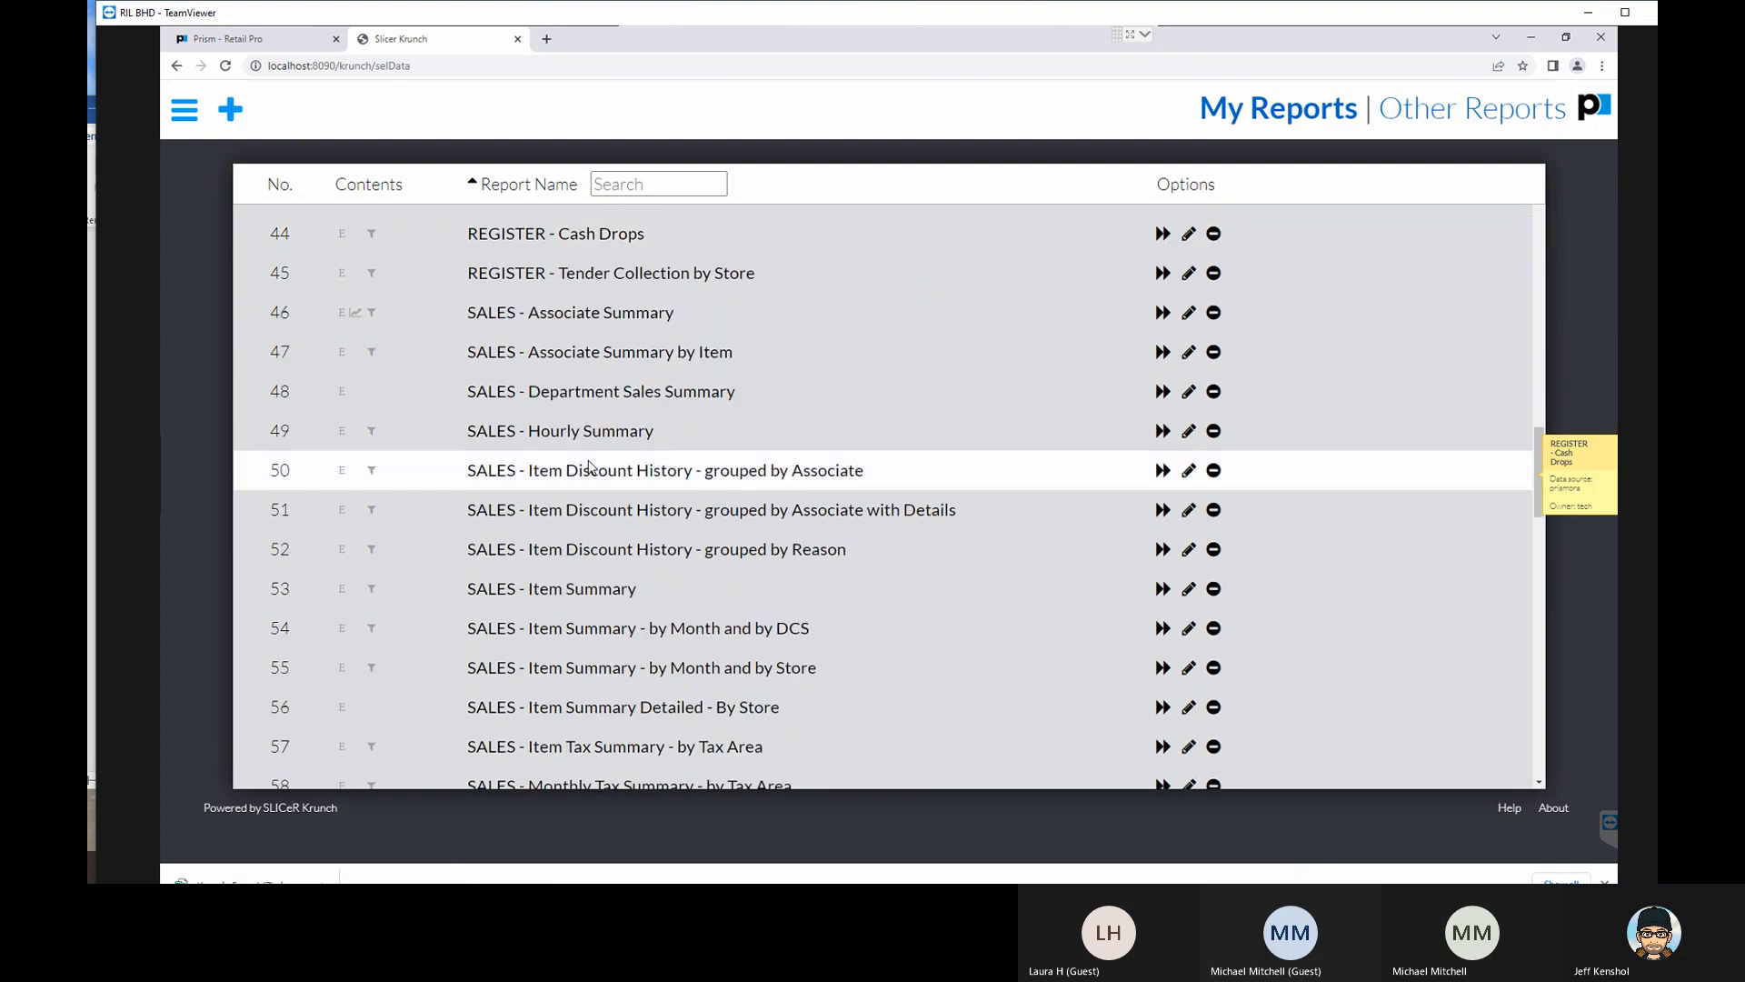
scroll(586, 441, down, 2)
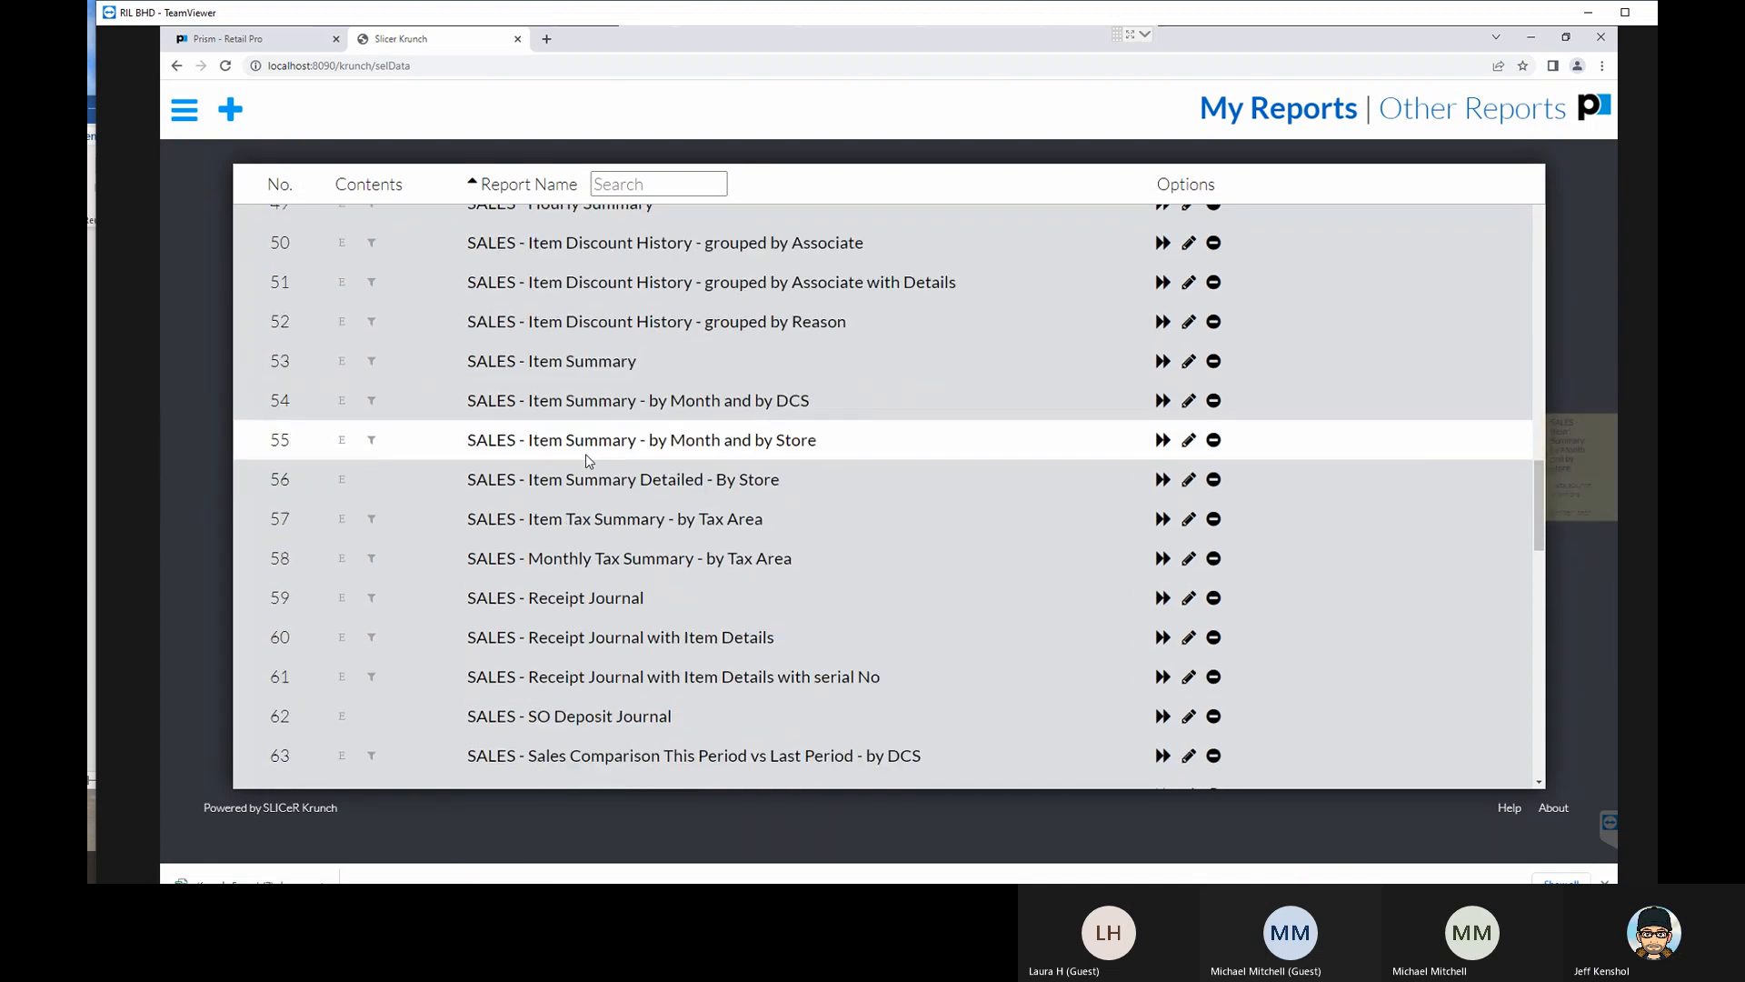
scroll(585, 459, down, 2)
scroll(586, 464, down, 4)
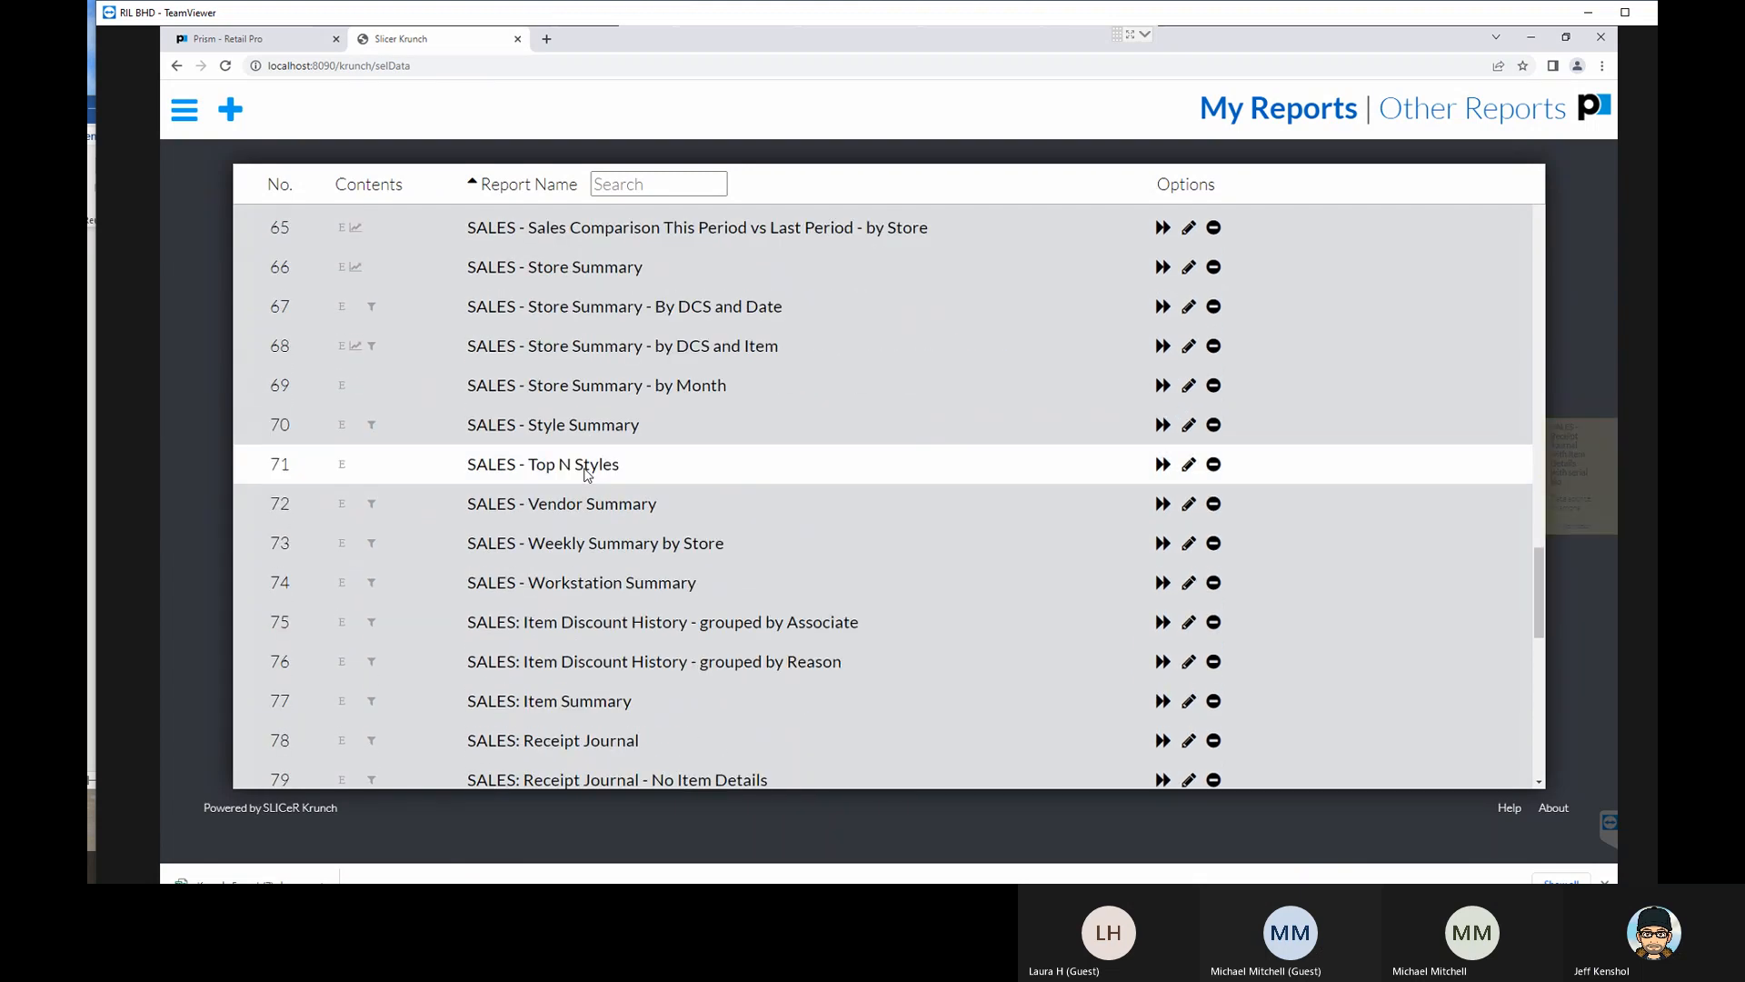
click(596, 468)
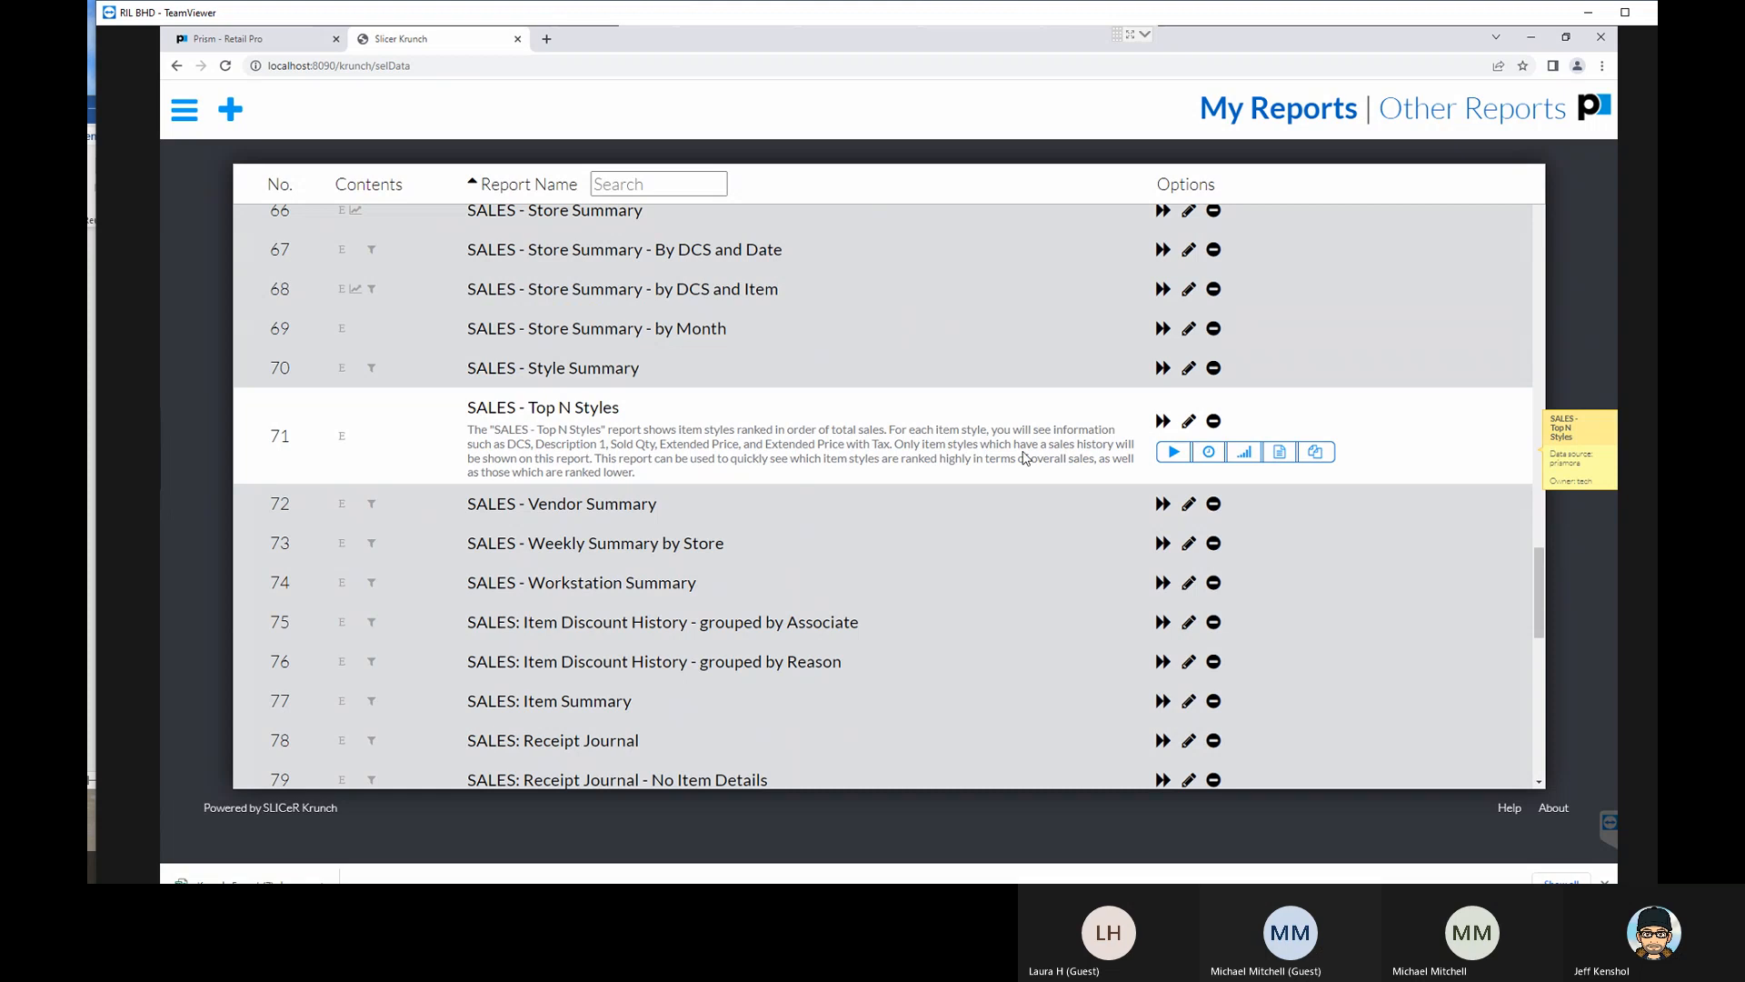
click(1188, 423)
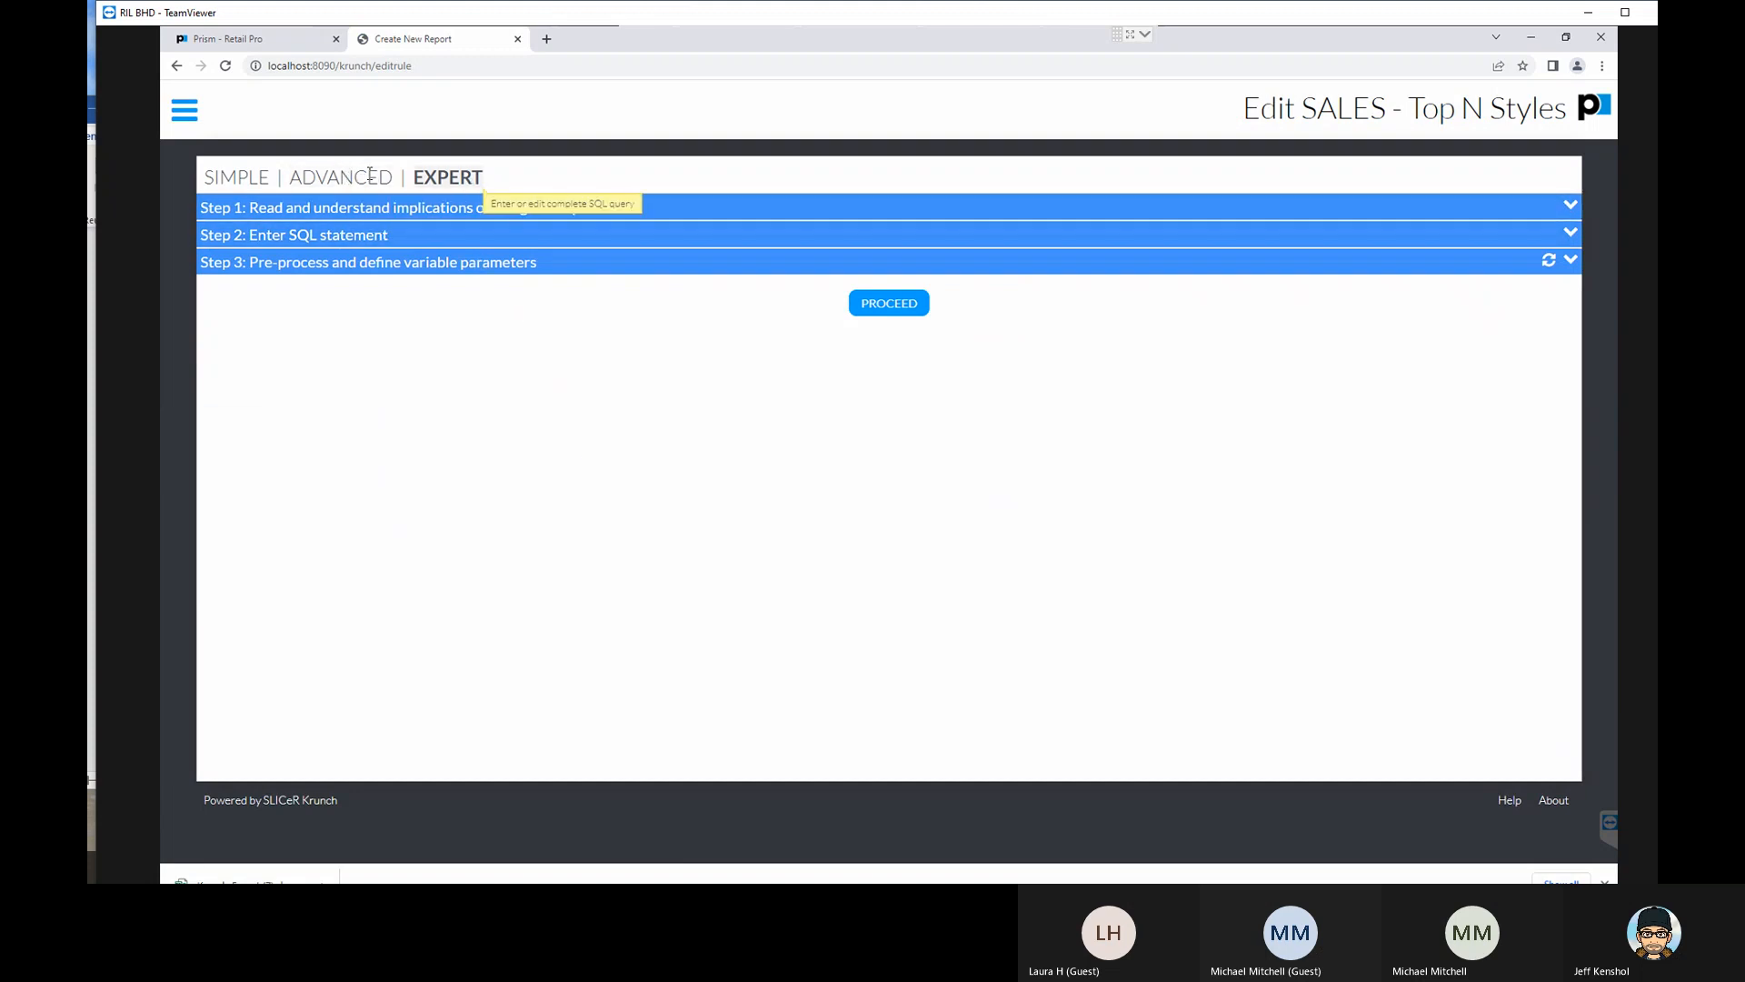
- Expand the Expert mode implications and the SQL statement, and examine the query's select and from clauses
click(272, 214)
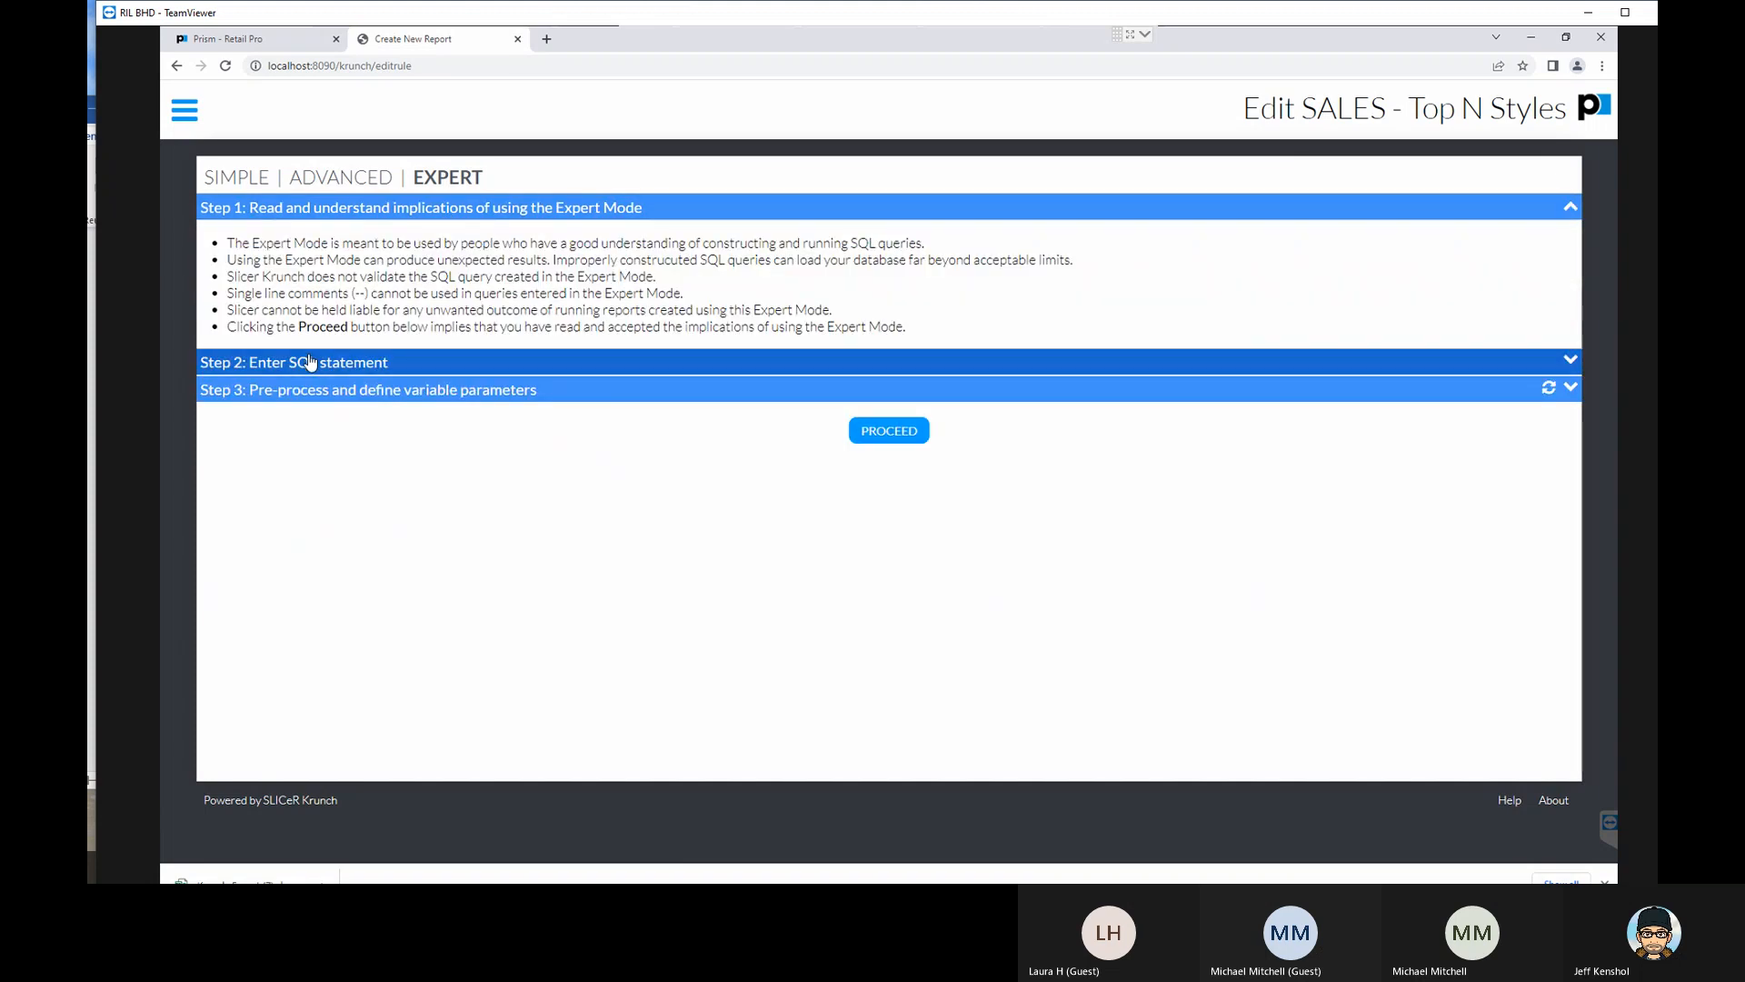
click(310, 361)
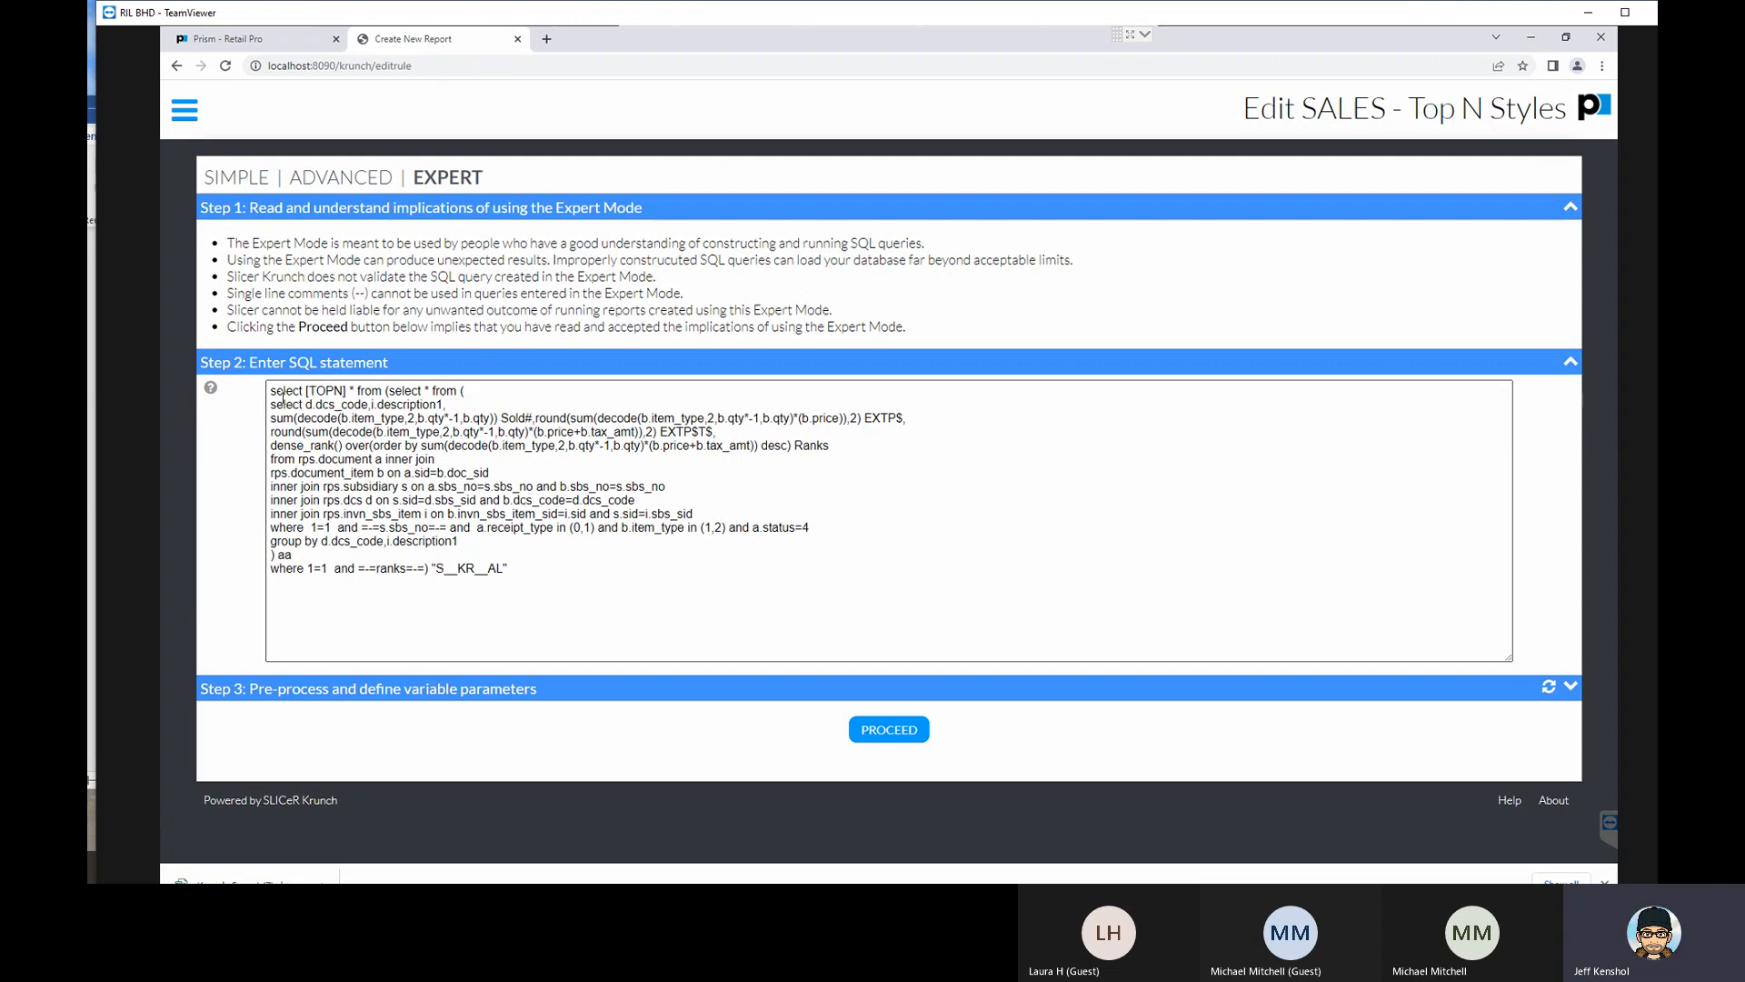
drag(271, 391, 303, 390)
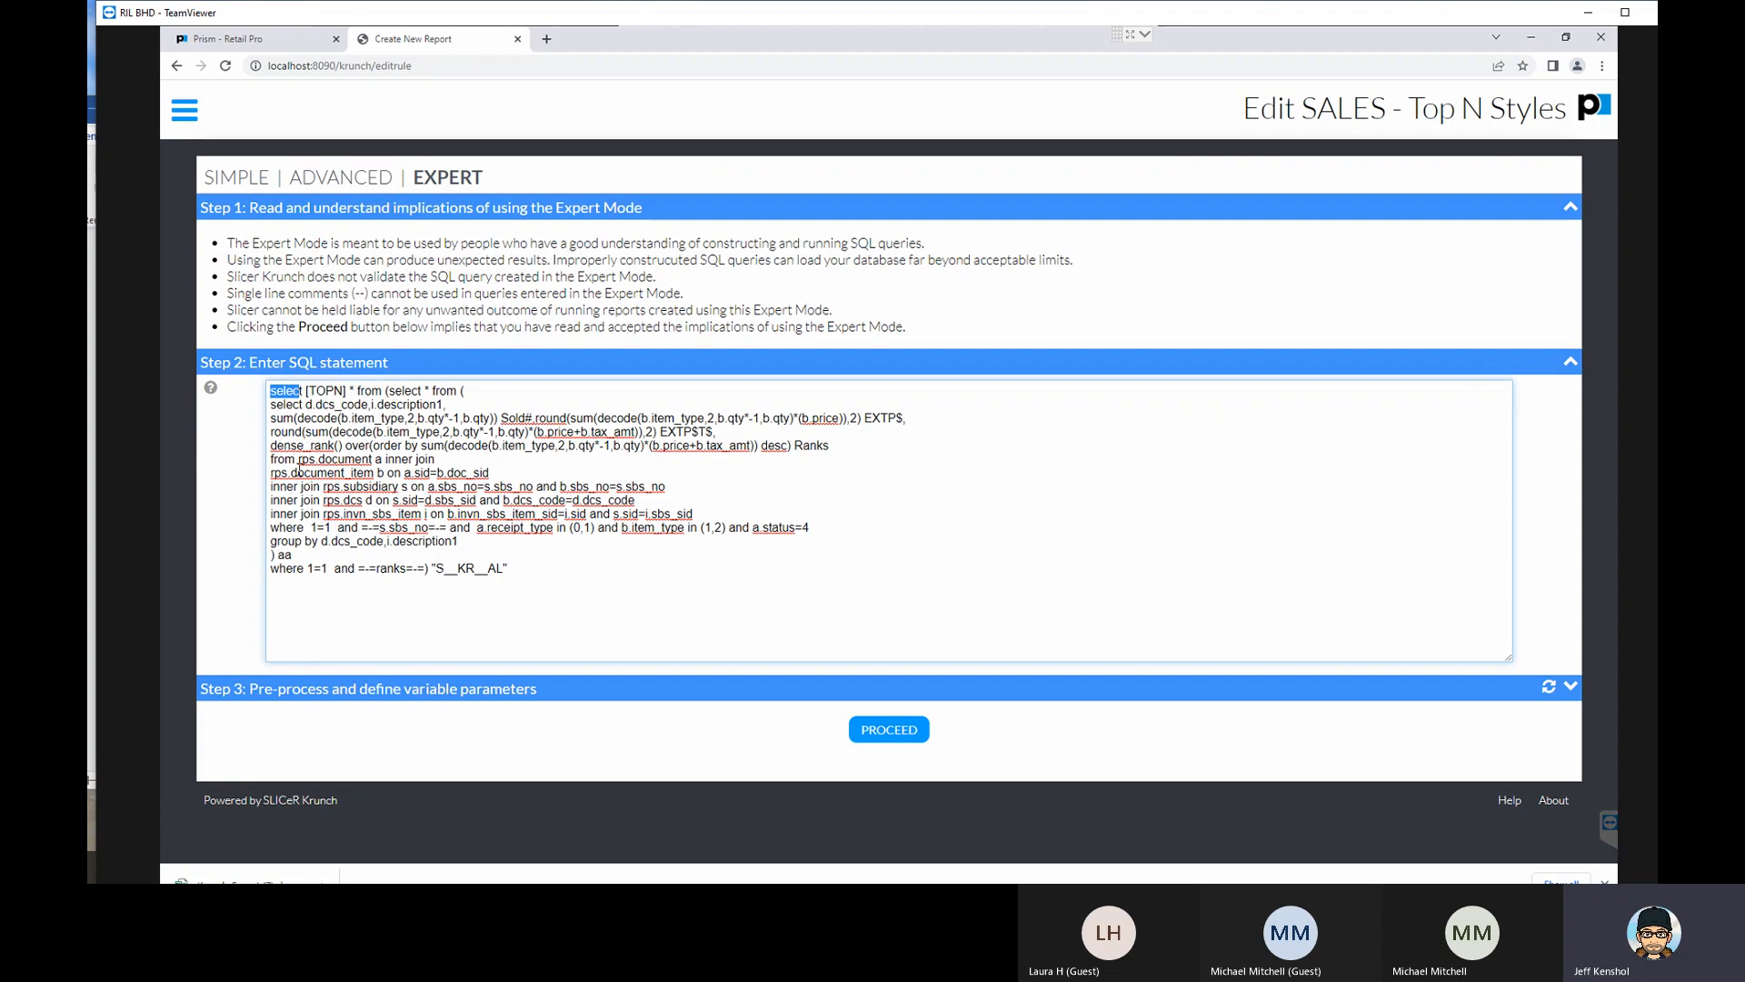
drag(277, 459, 296, 459)
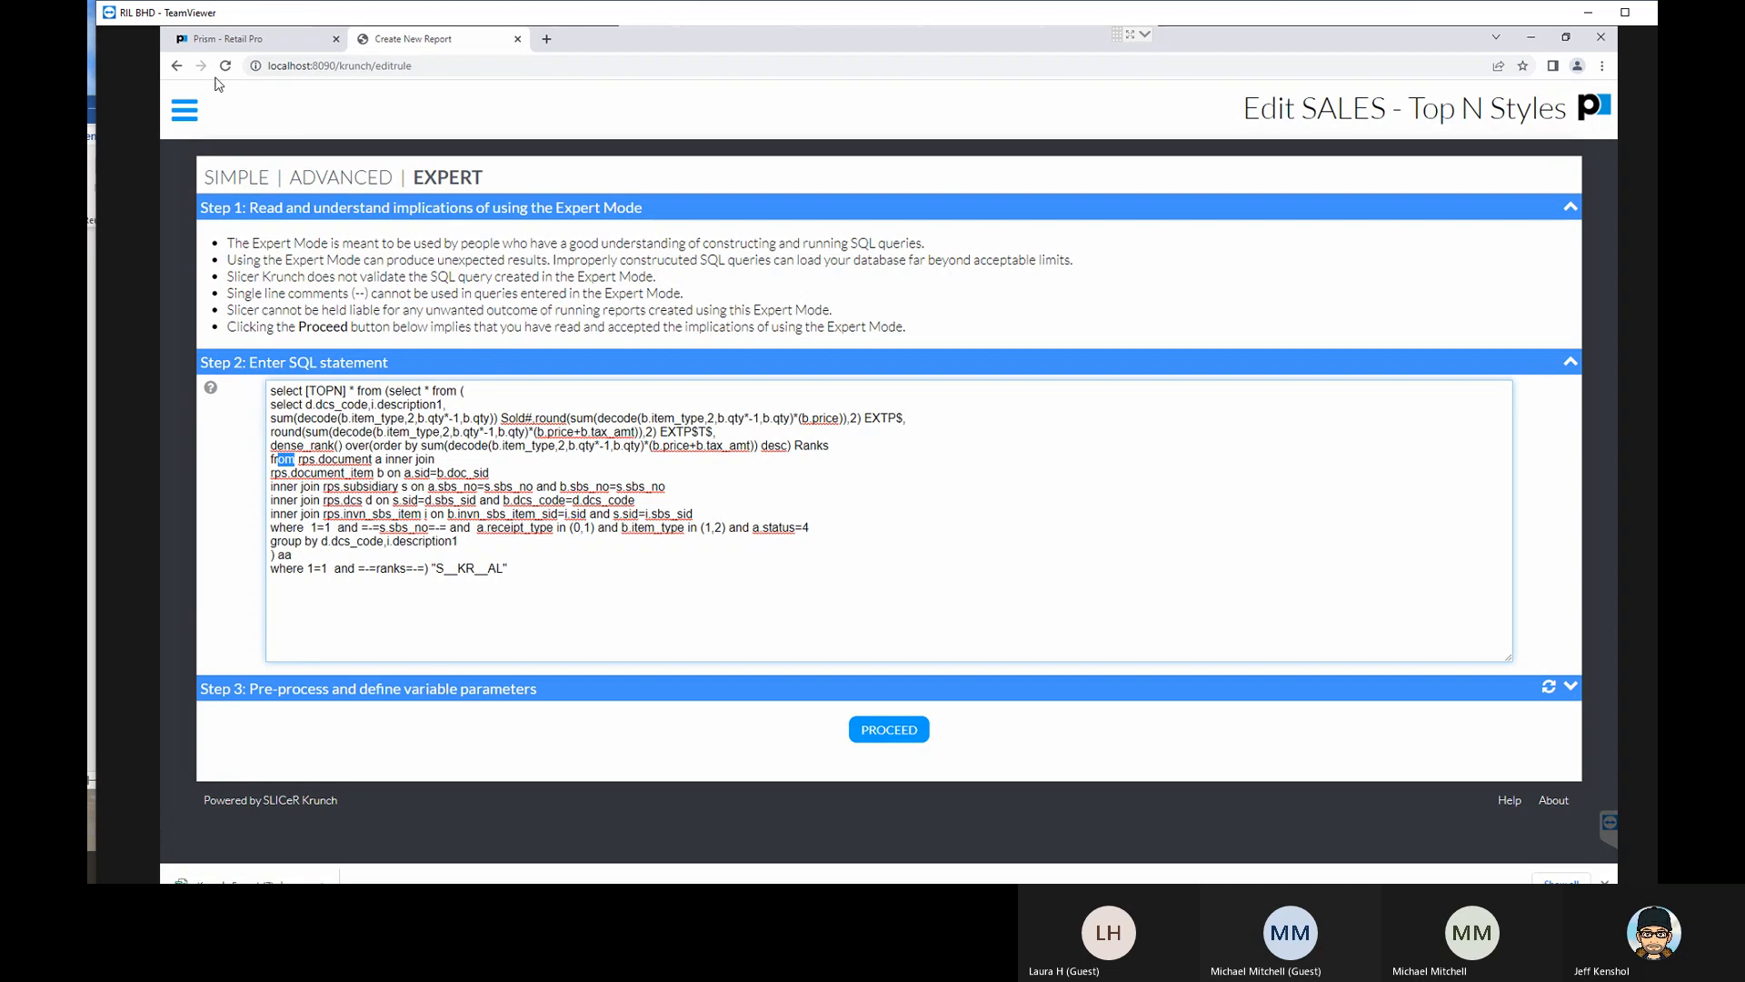
- Return to the list of reports, open SALES - Associate Summary for editing and check its SQL statement section
click(176, 65)
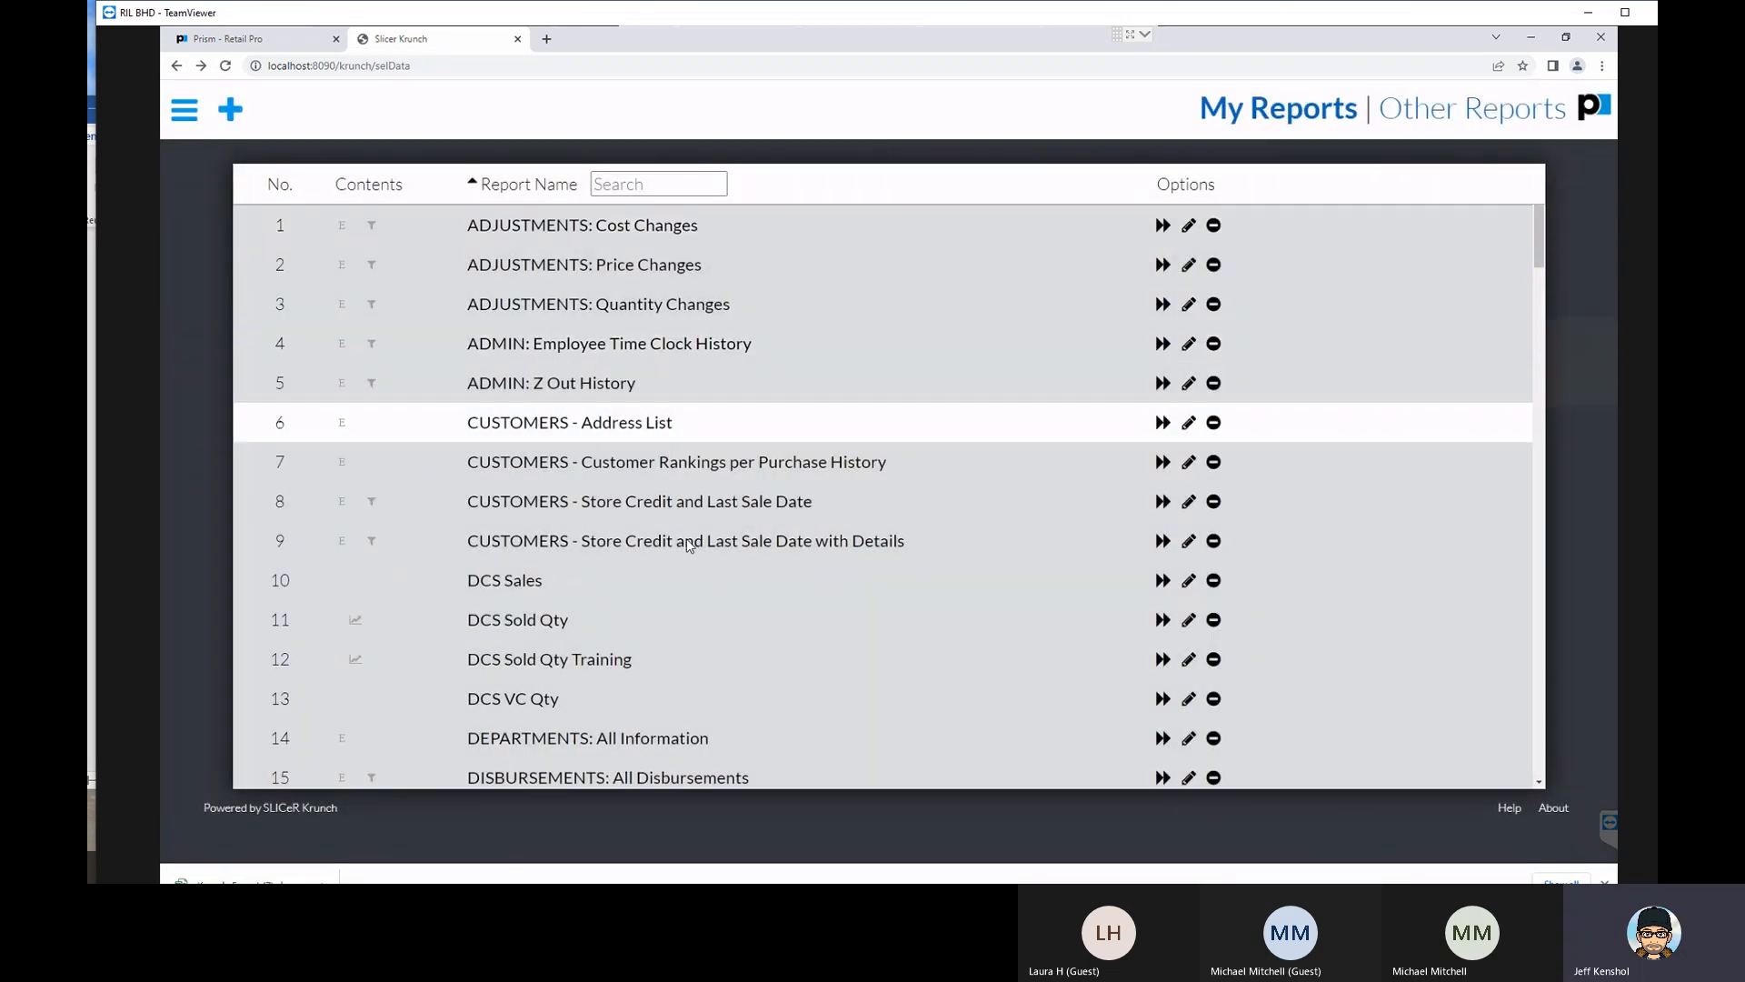
scroll(685, 538, down, 7)
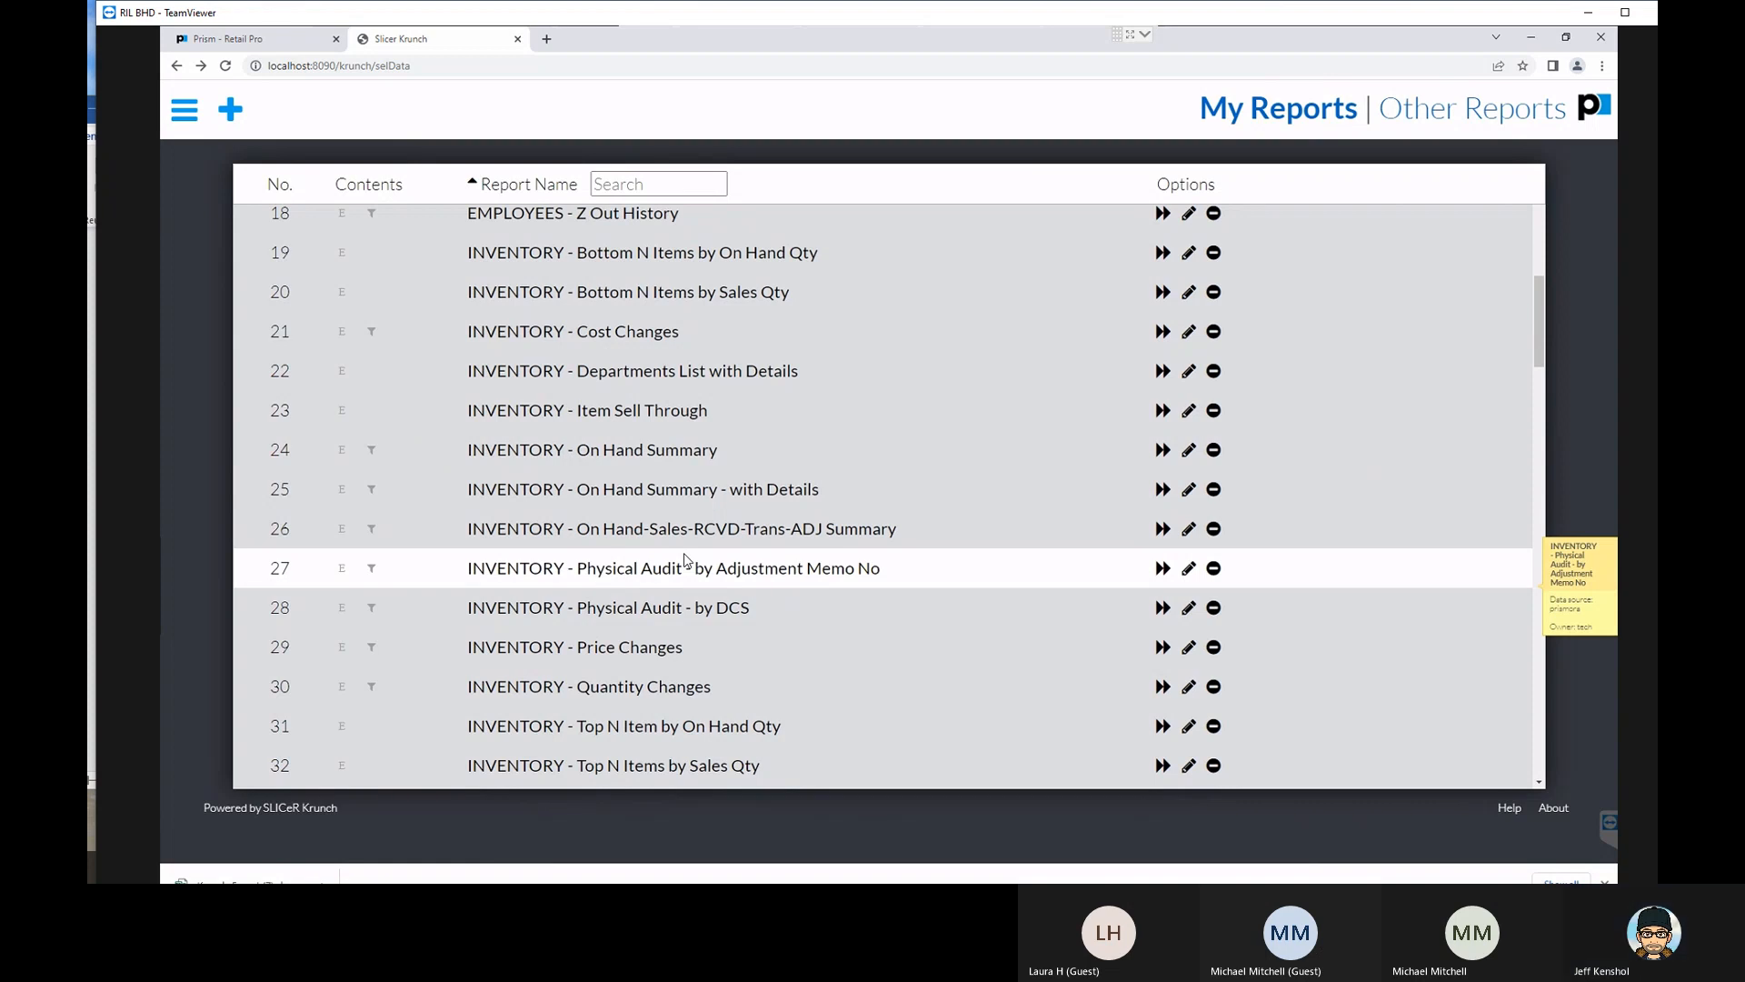
scroll(684, 556, down, 6)
scroll(683, 553, down, 2)
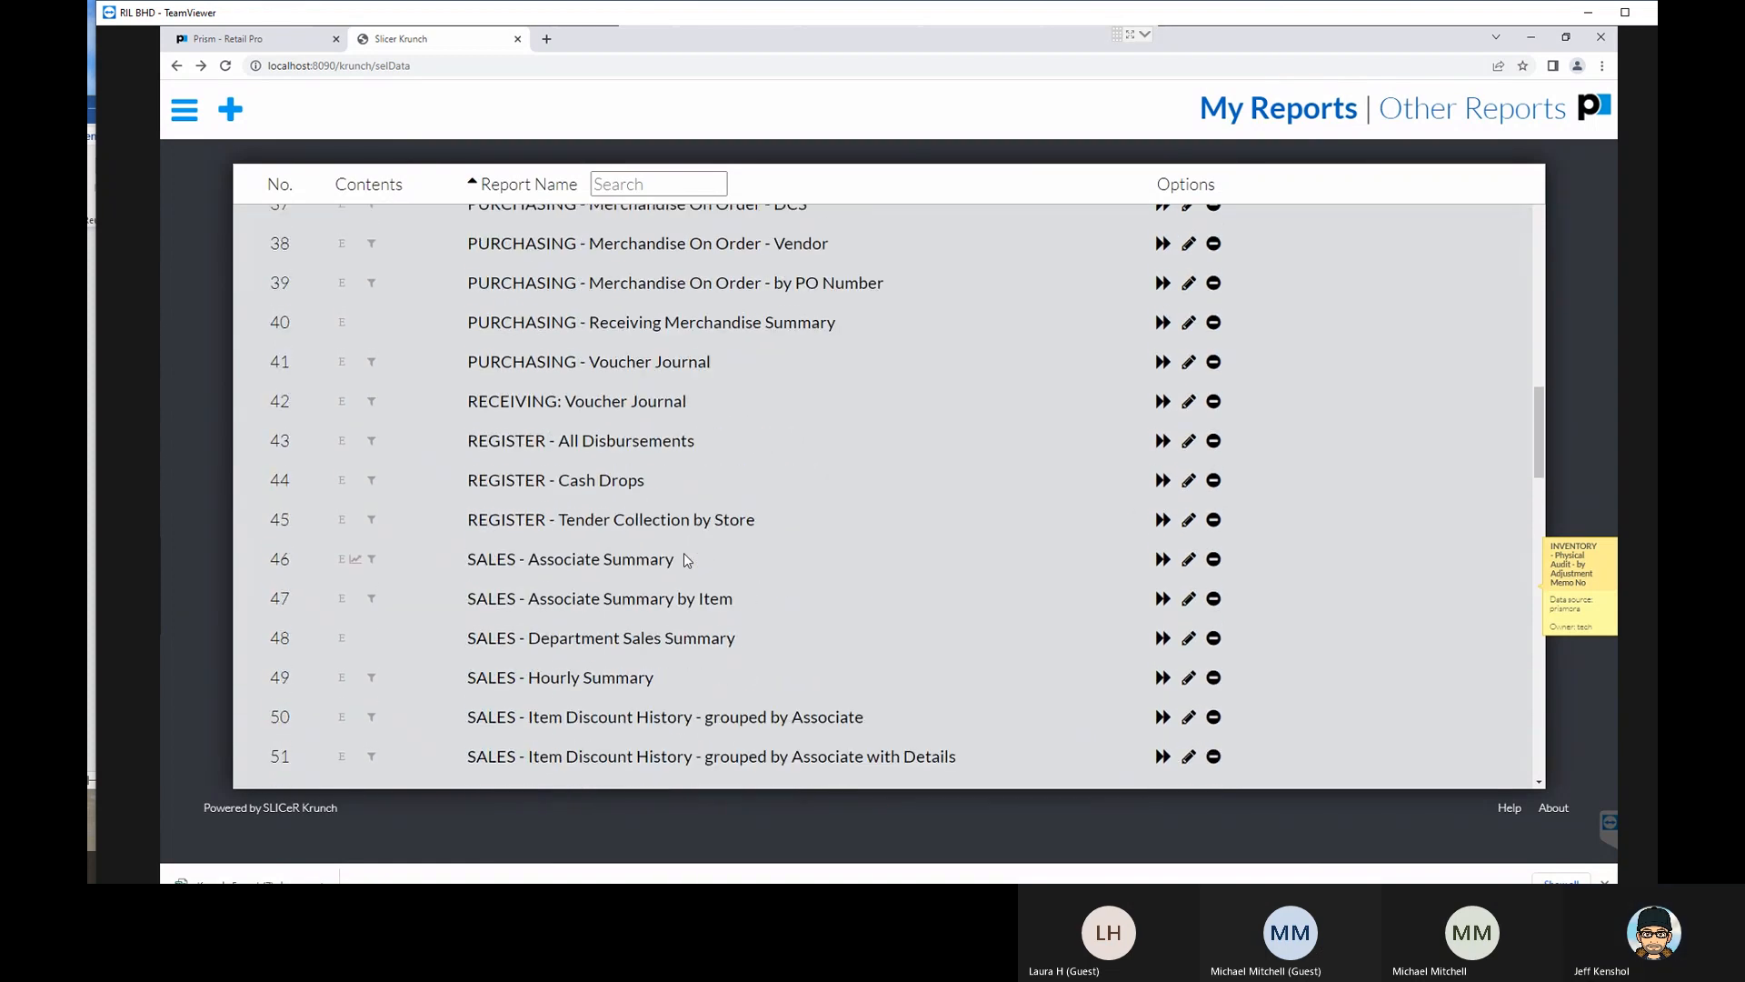
click(657, 562)
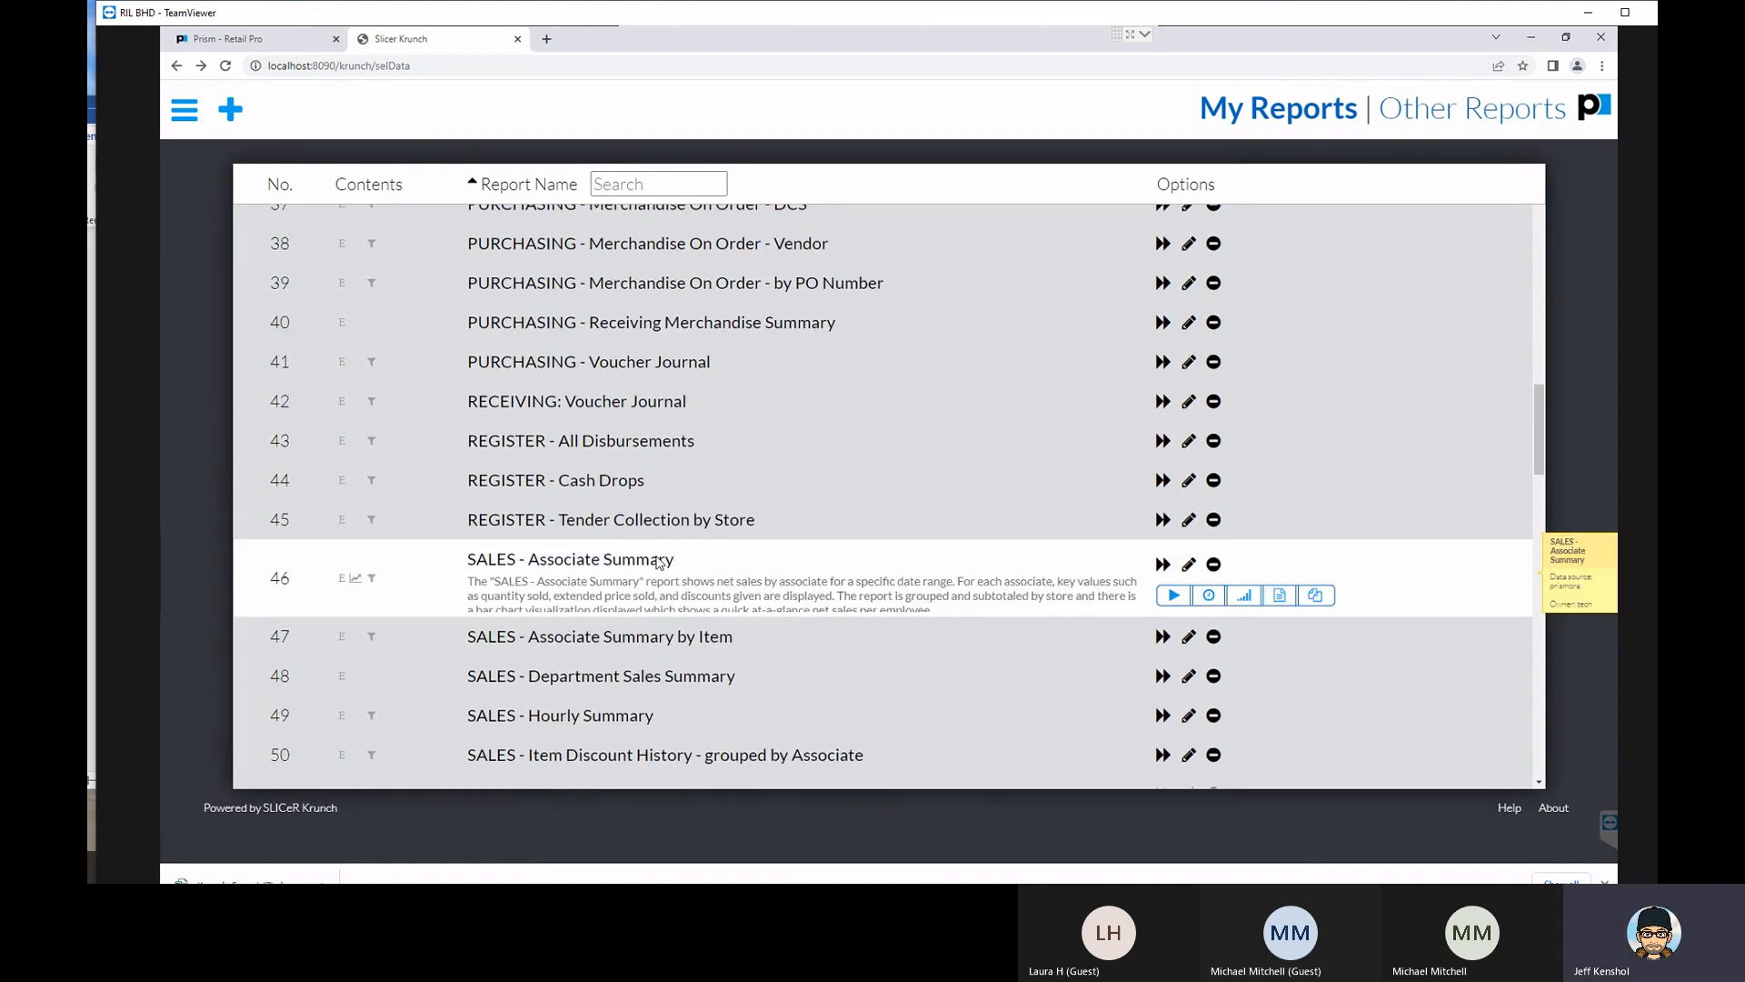
click(1188, 568)
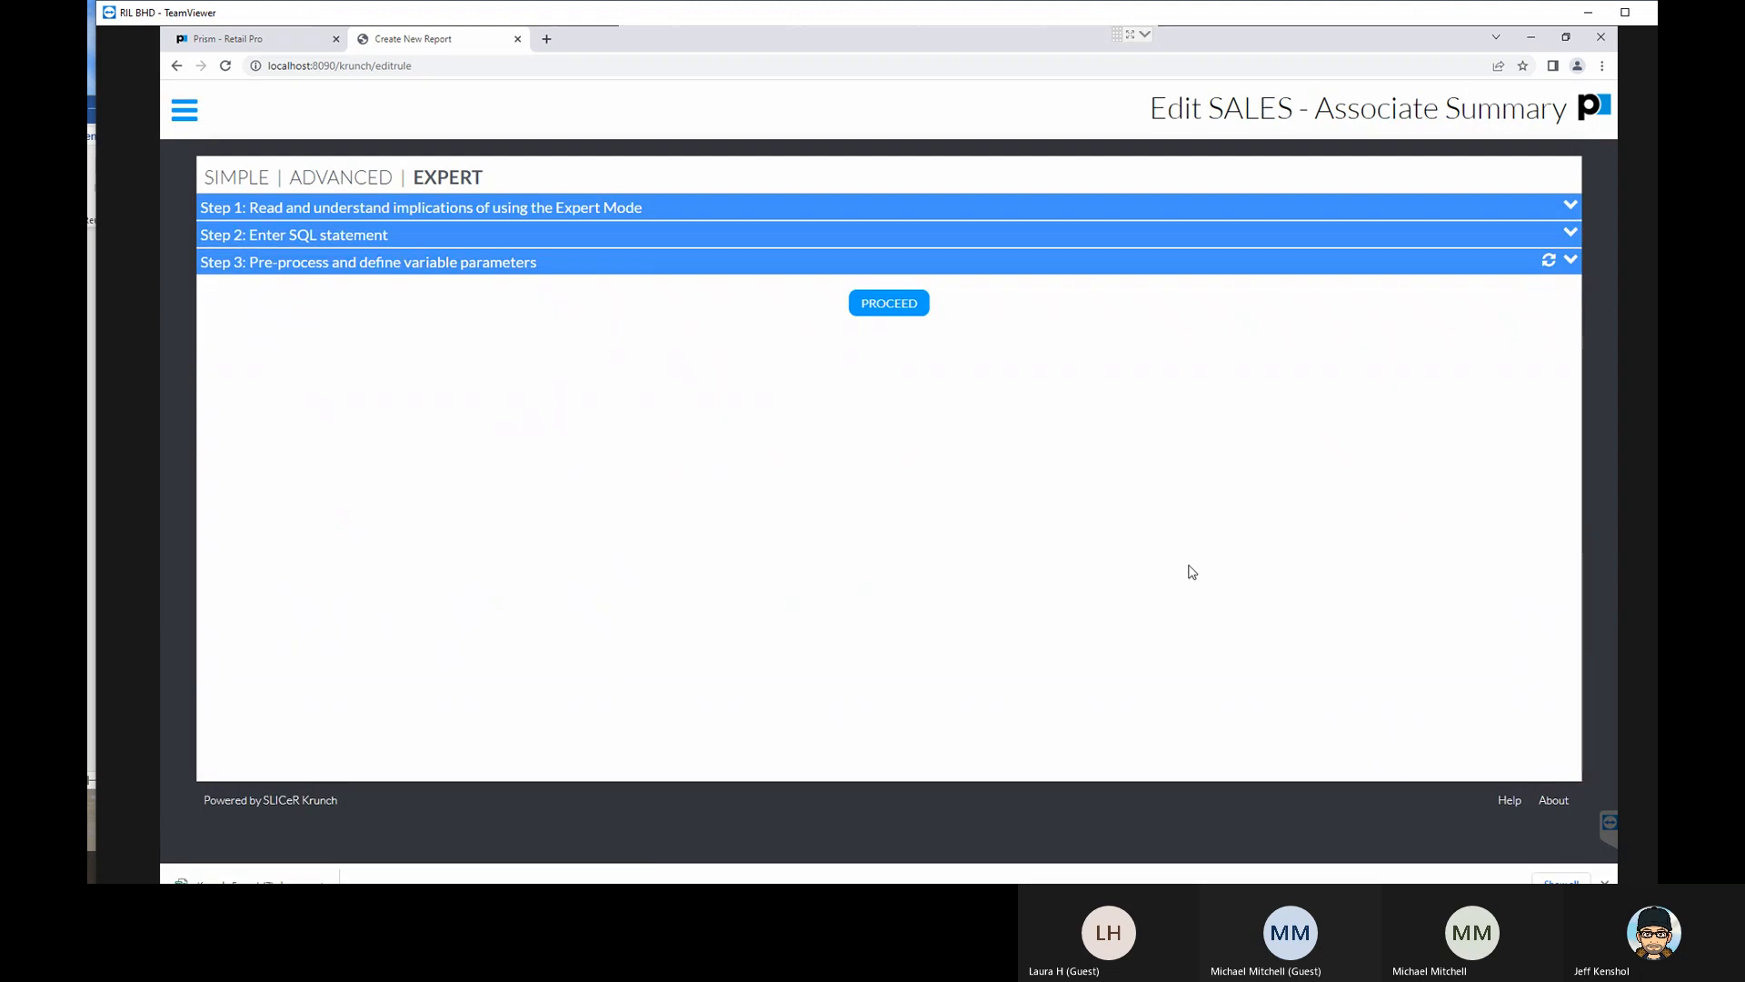
click(229, 235)
click(229, 237)
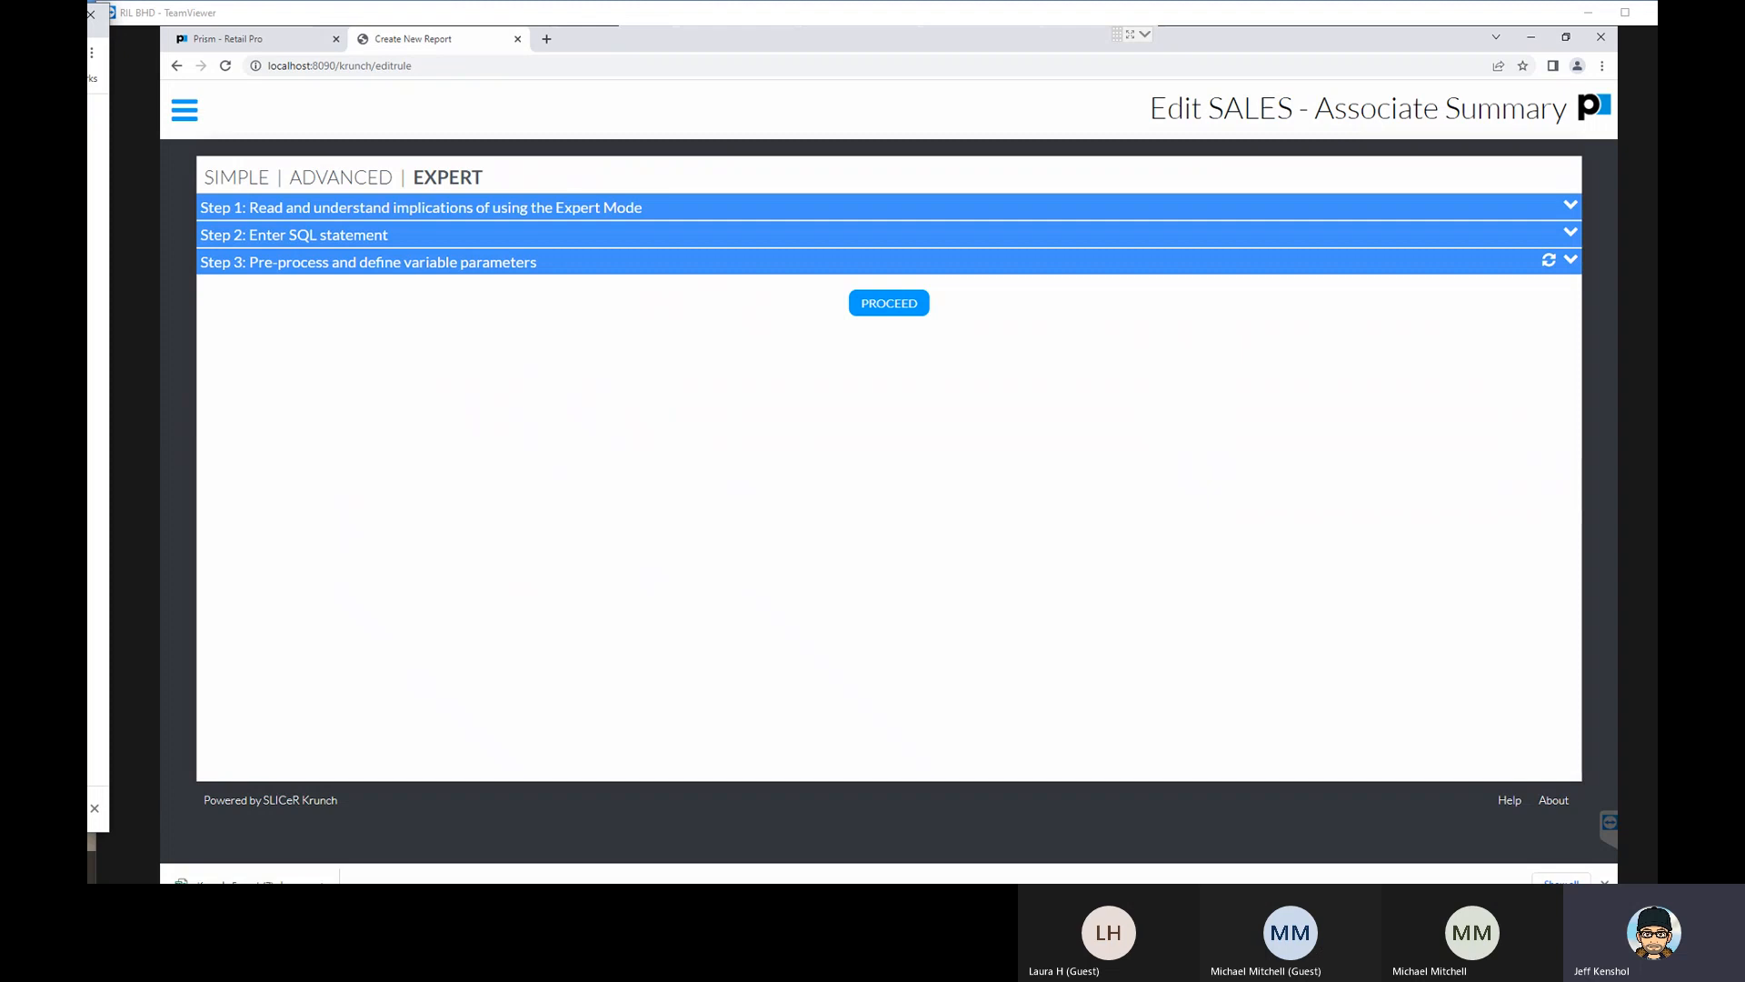
- Switch to the local web browser window and search Google for "sql select statement"
drag(87, 21, 591, 34)
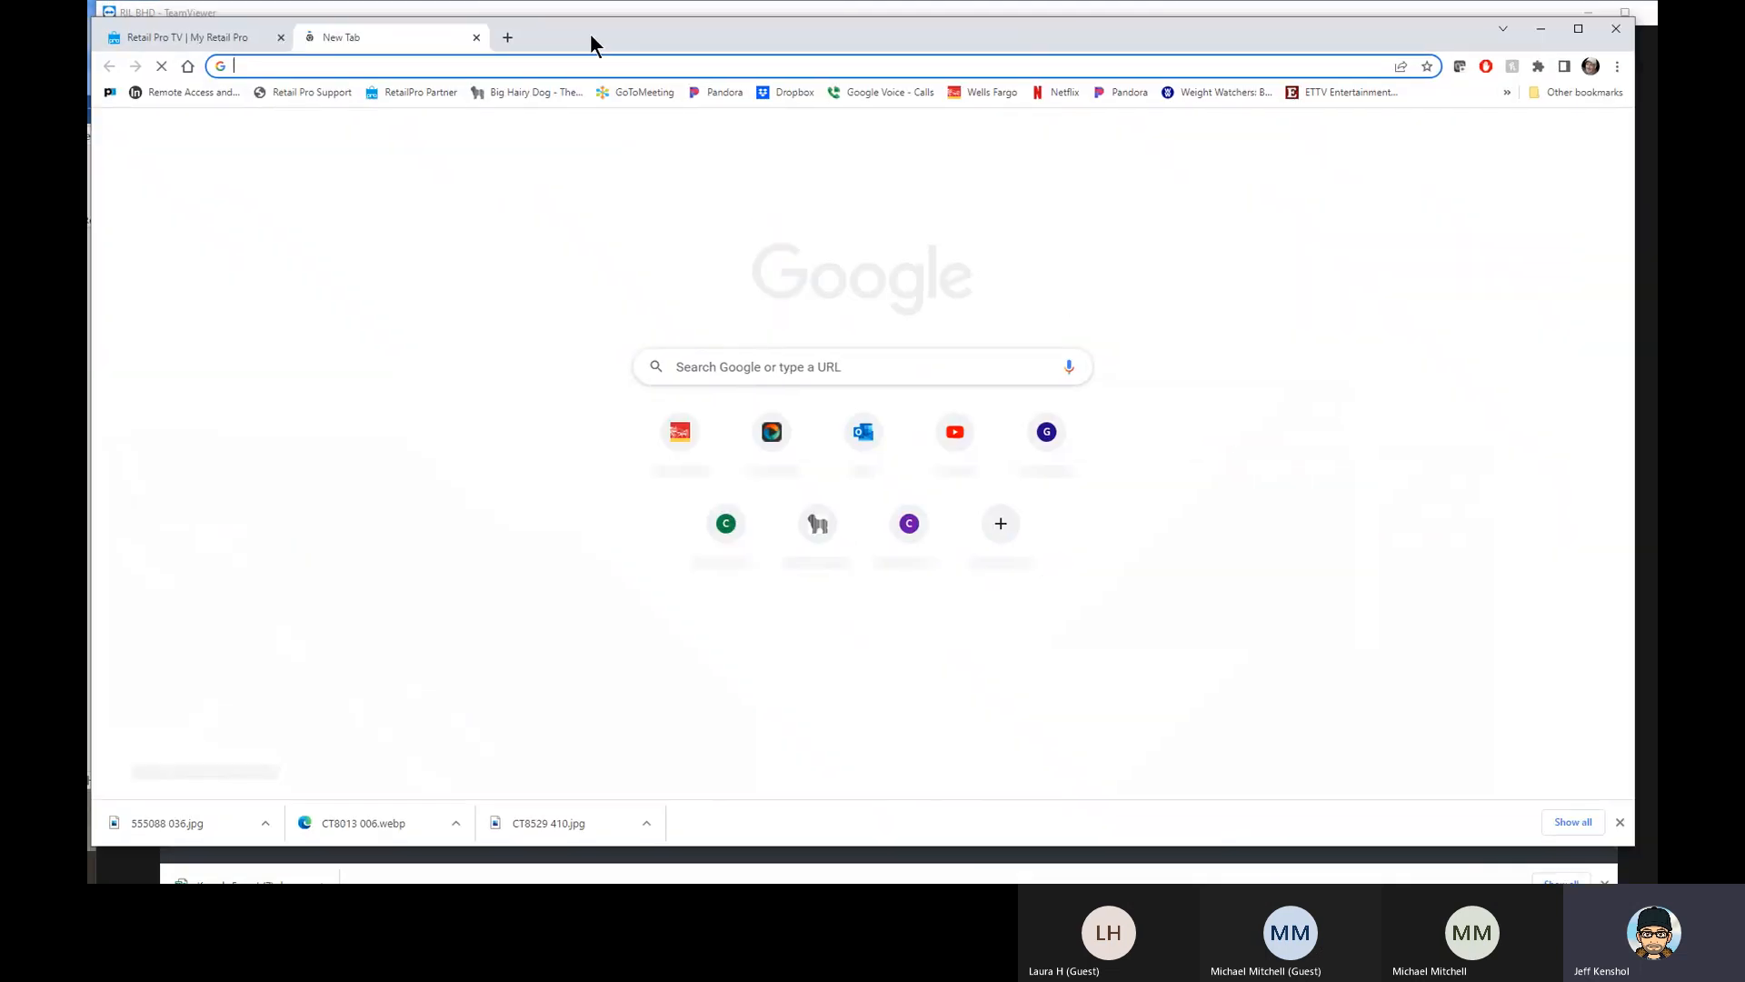
click(751, 372)
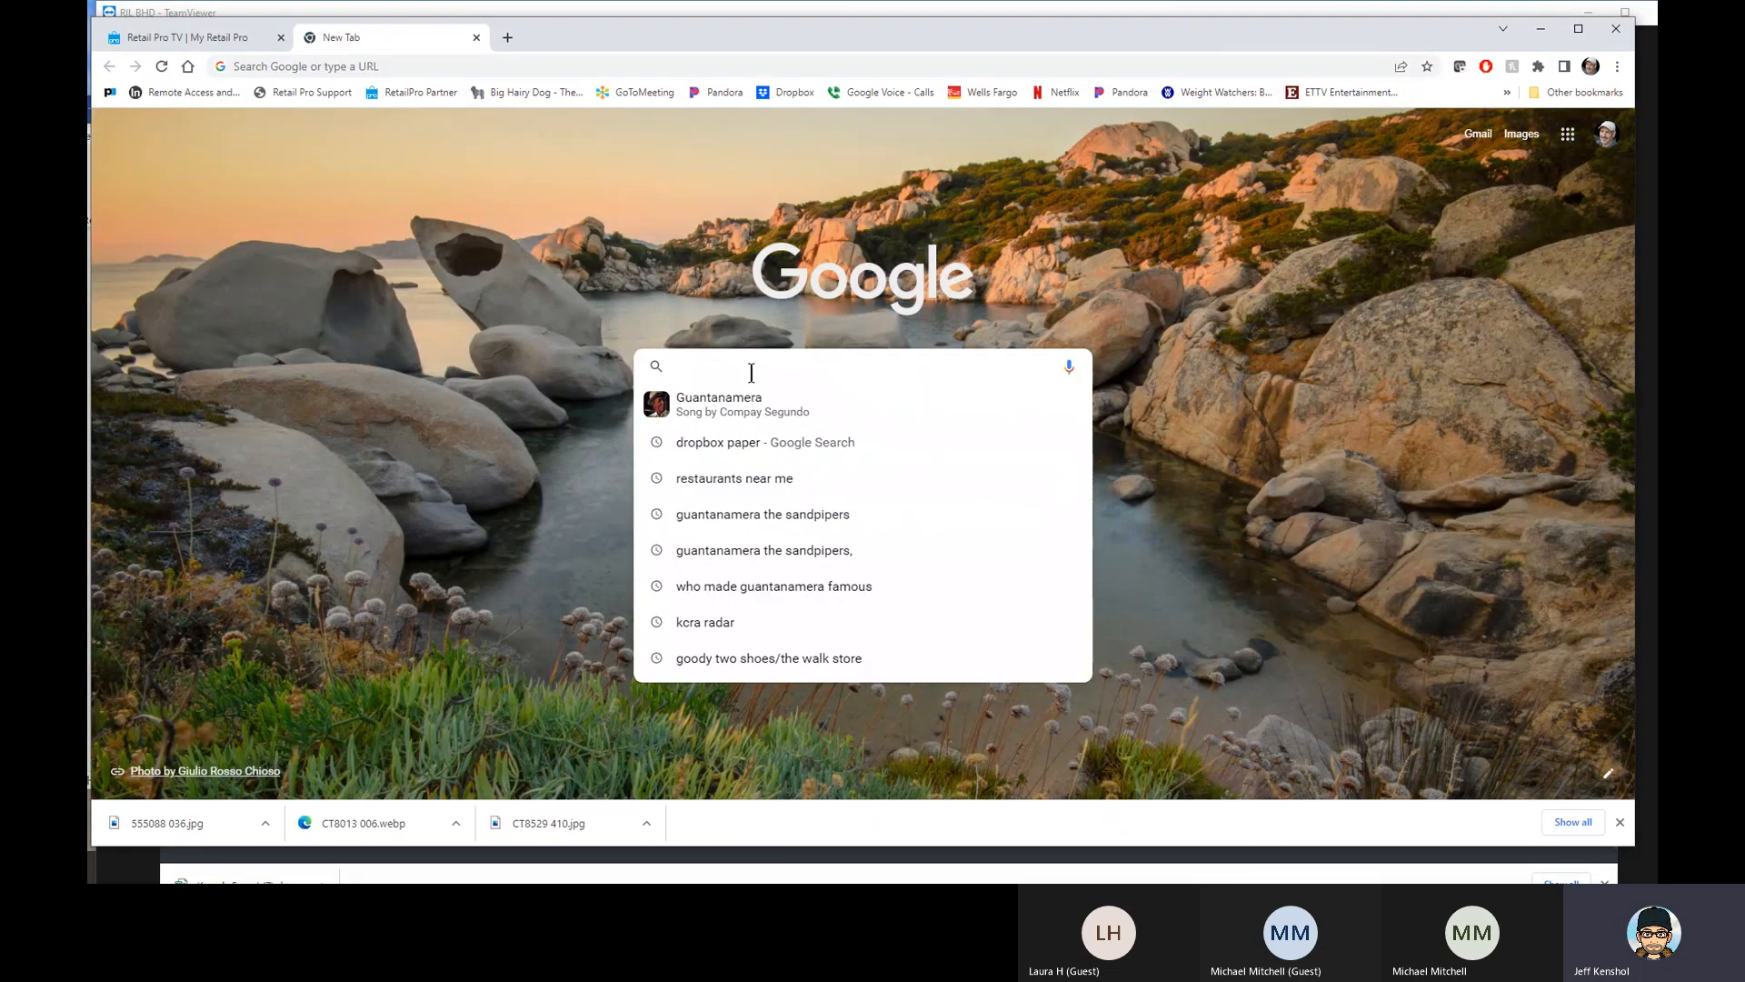
text(sql sekle)
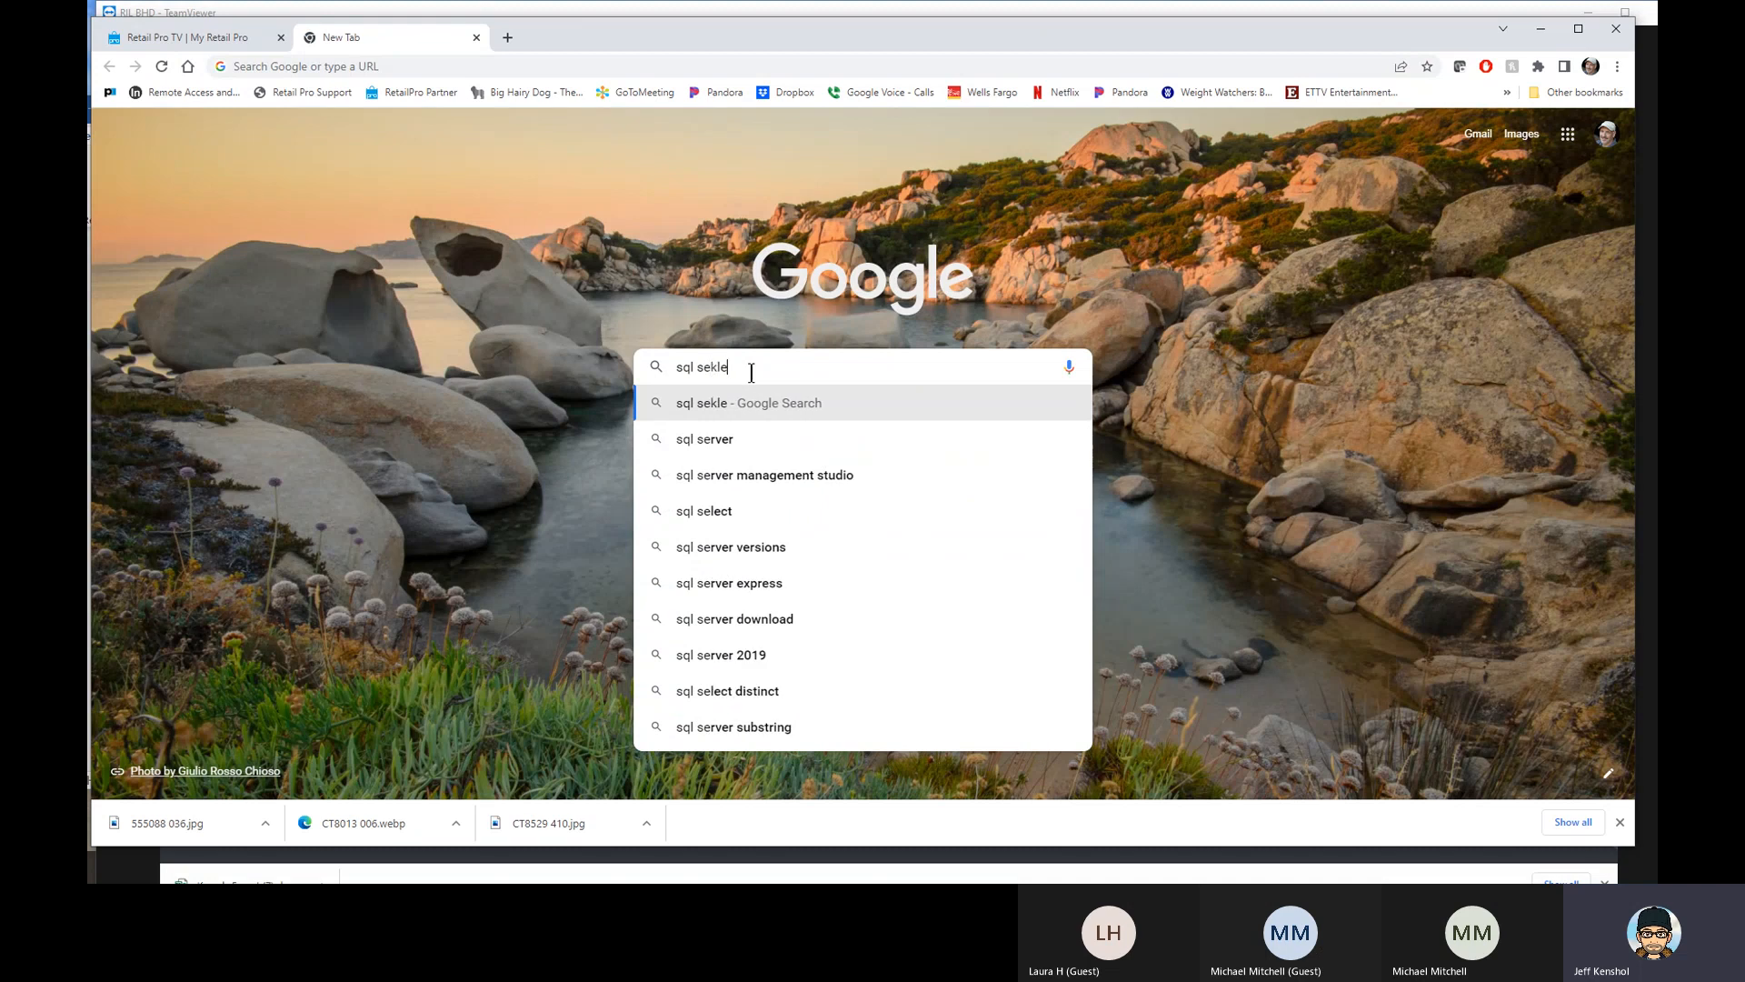
key(BackSpace)
key(BackSpace)
key(BackSpace)
text(lect)
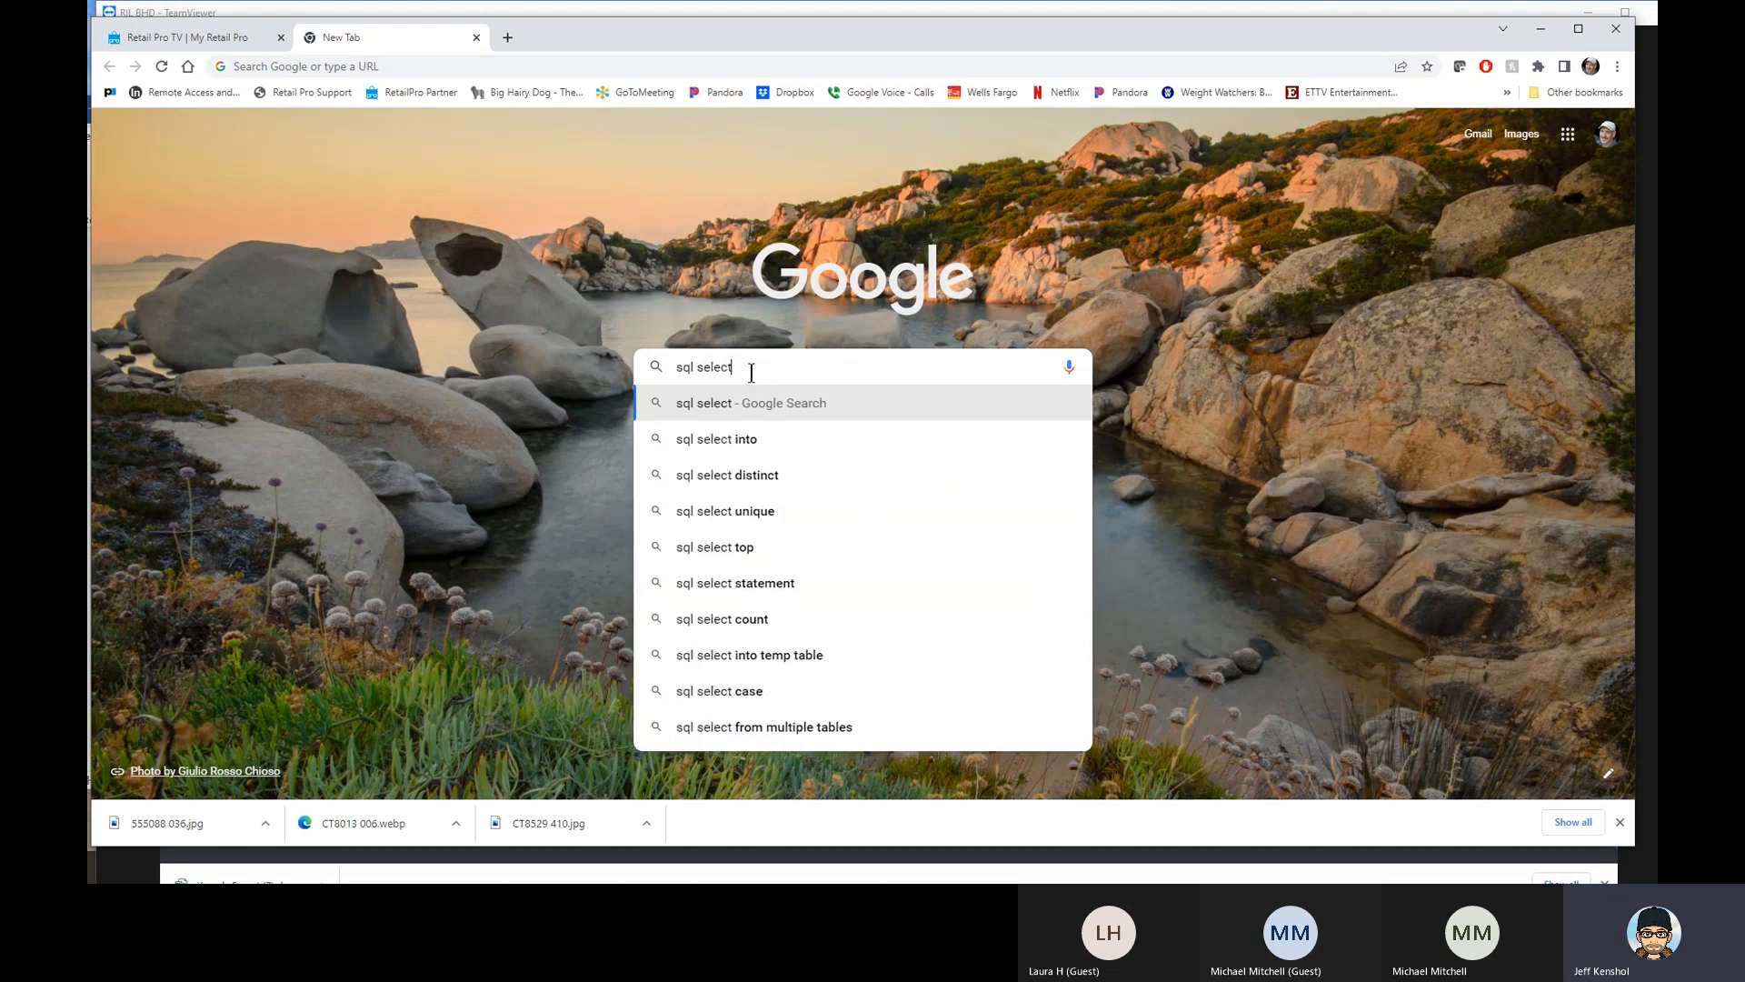
text( stat)
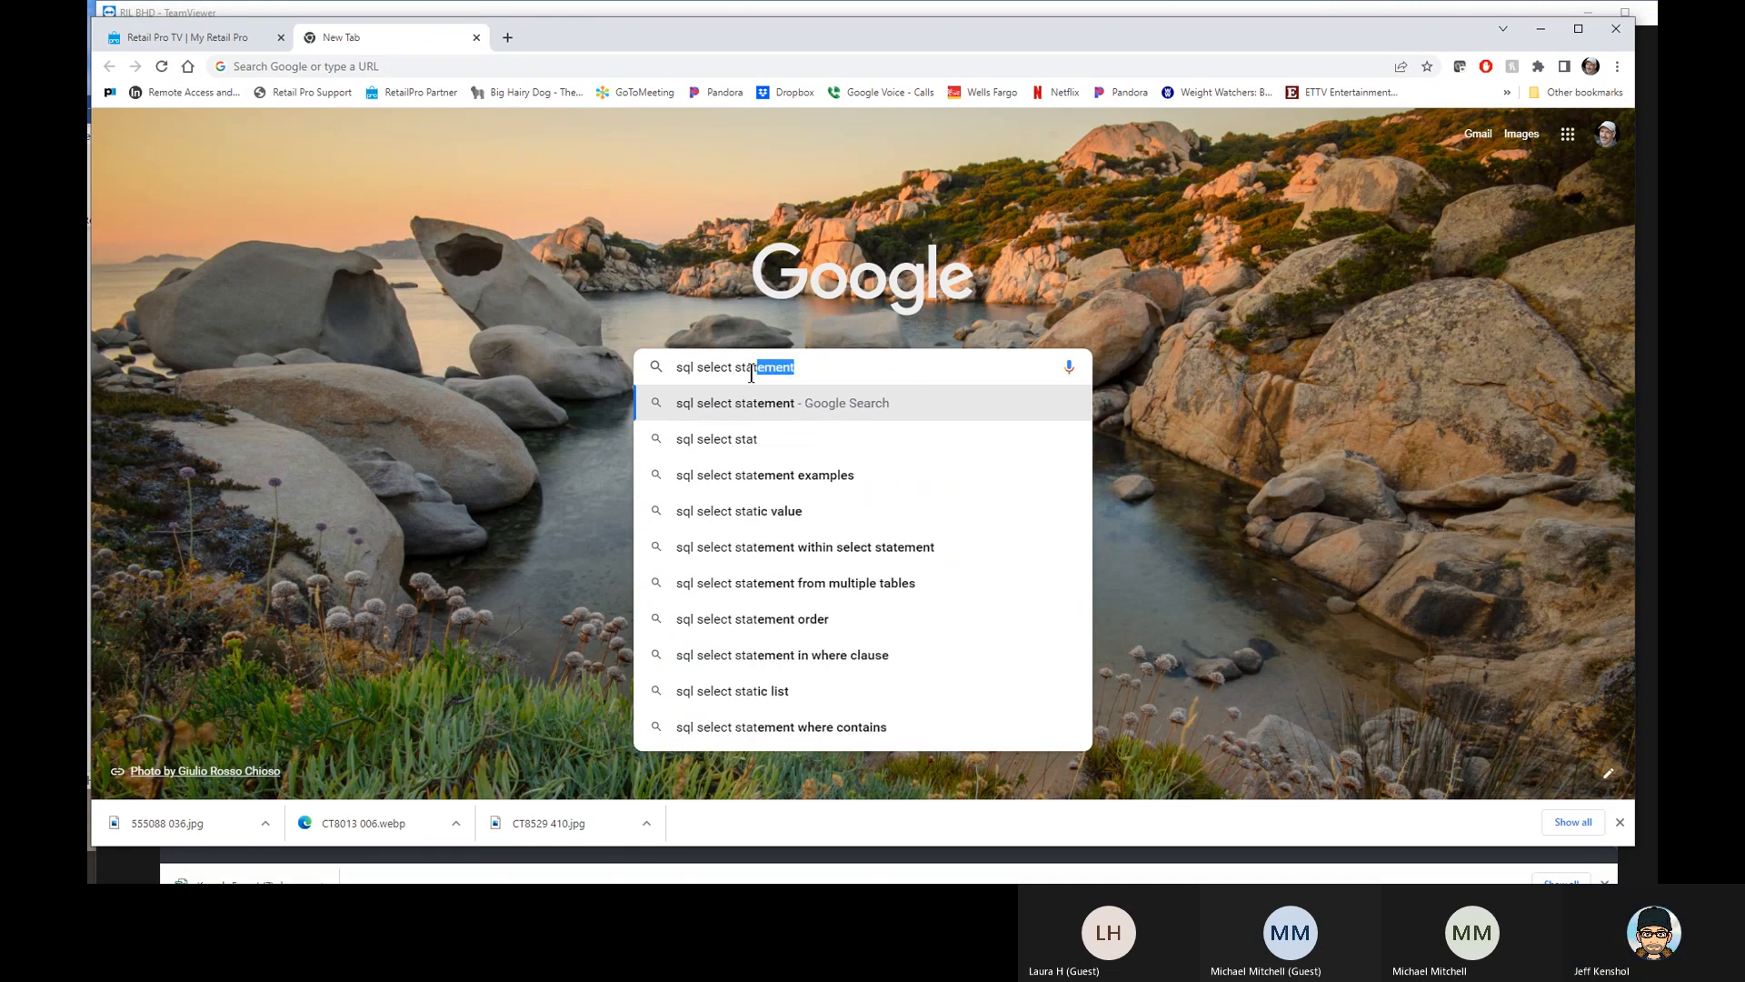
key(Return)
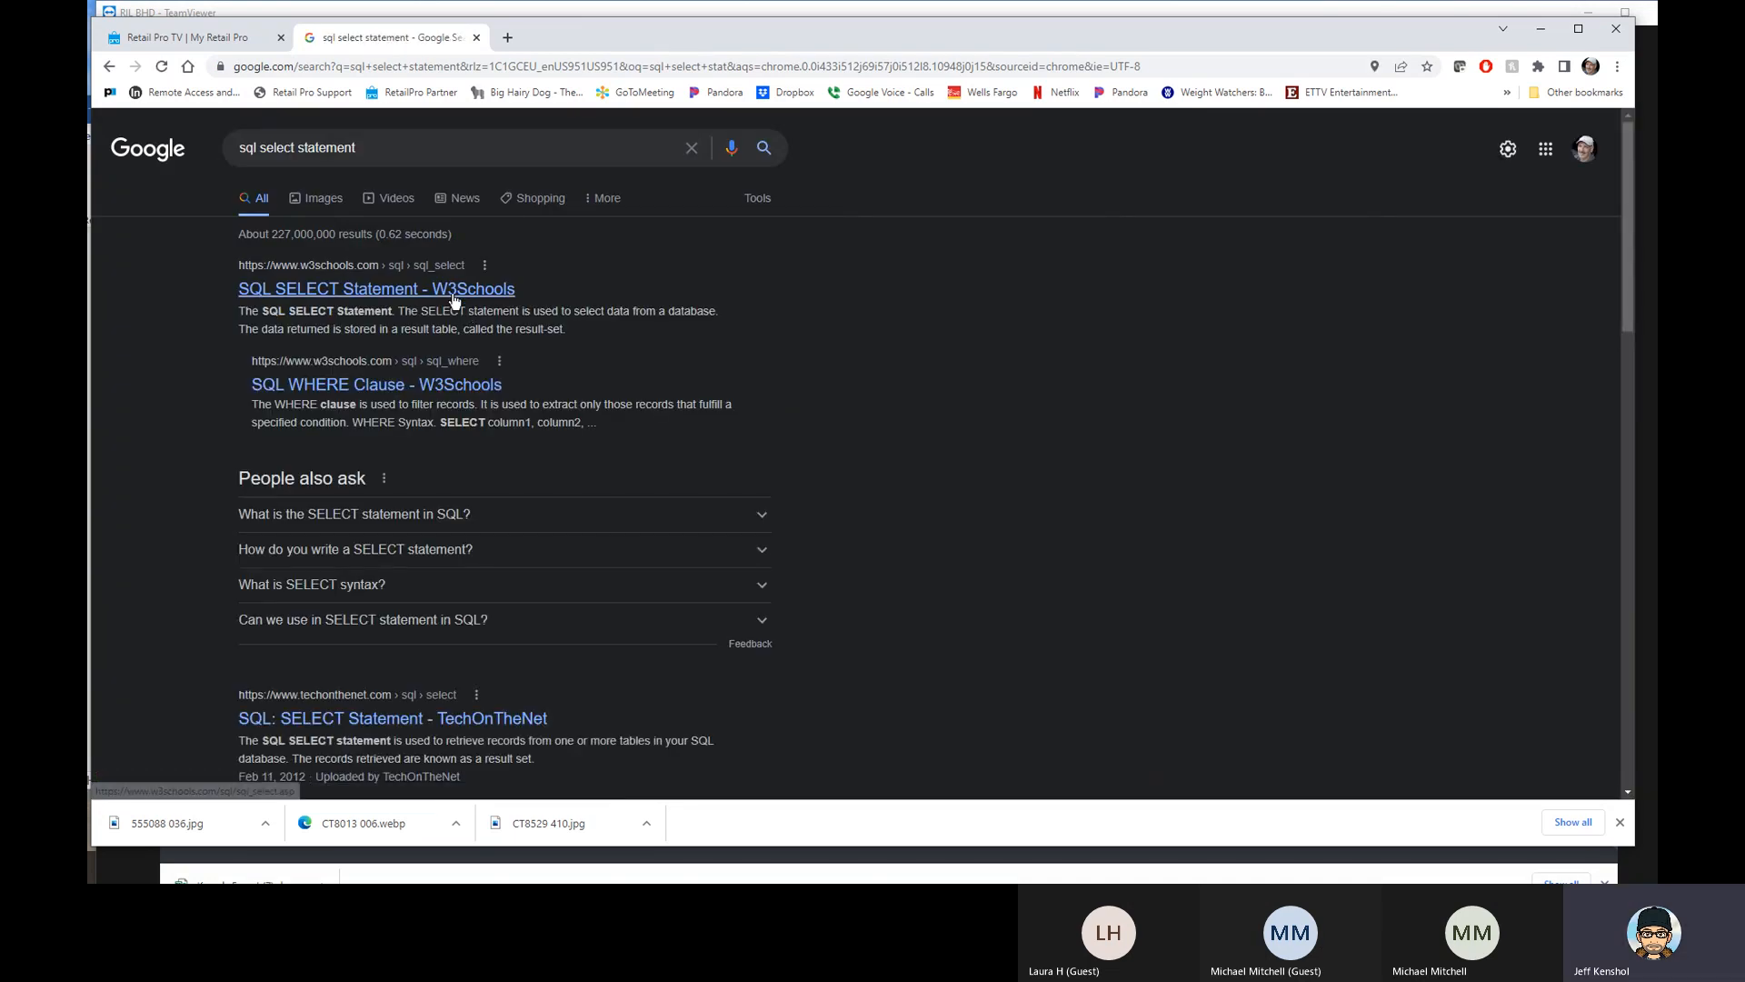
- Open the W3Schools SQL SELECT Statement page, look over its syntax section, and move the browser window aside to return to the report editor
click(460, 300)
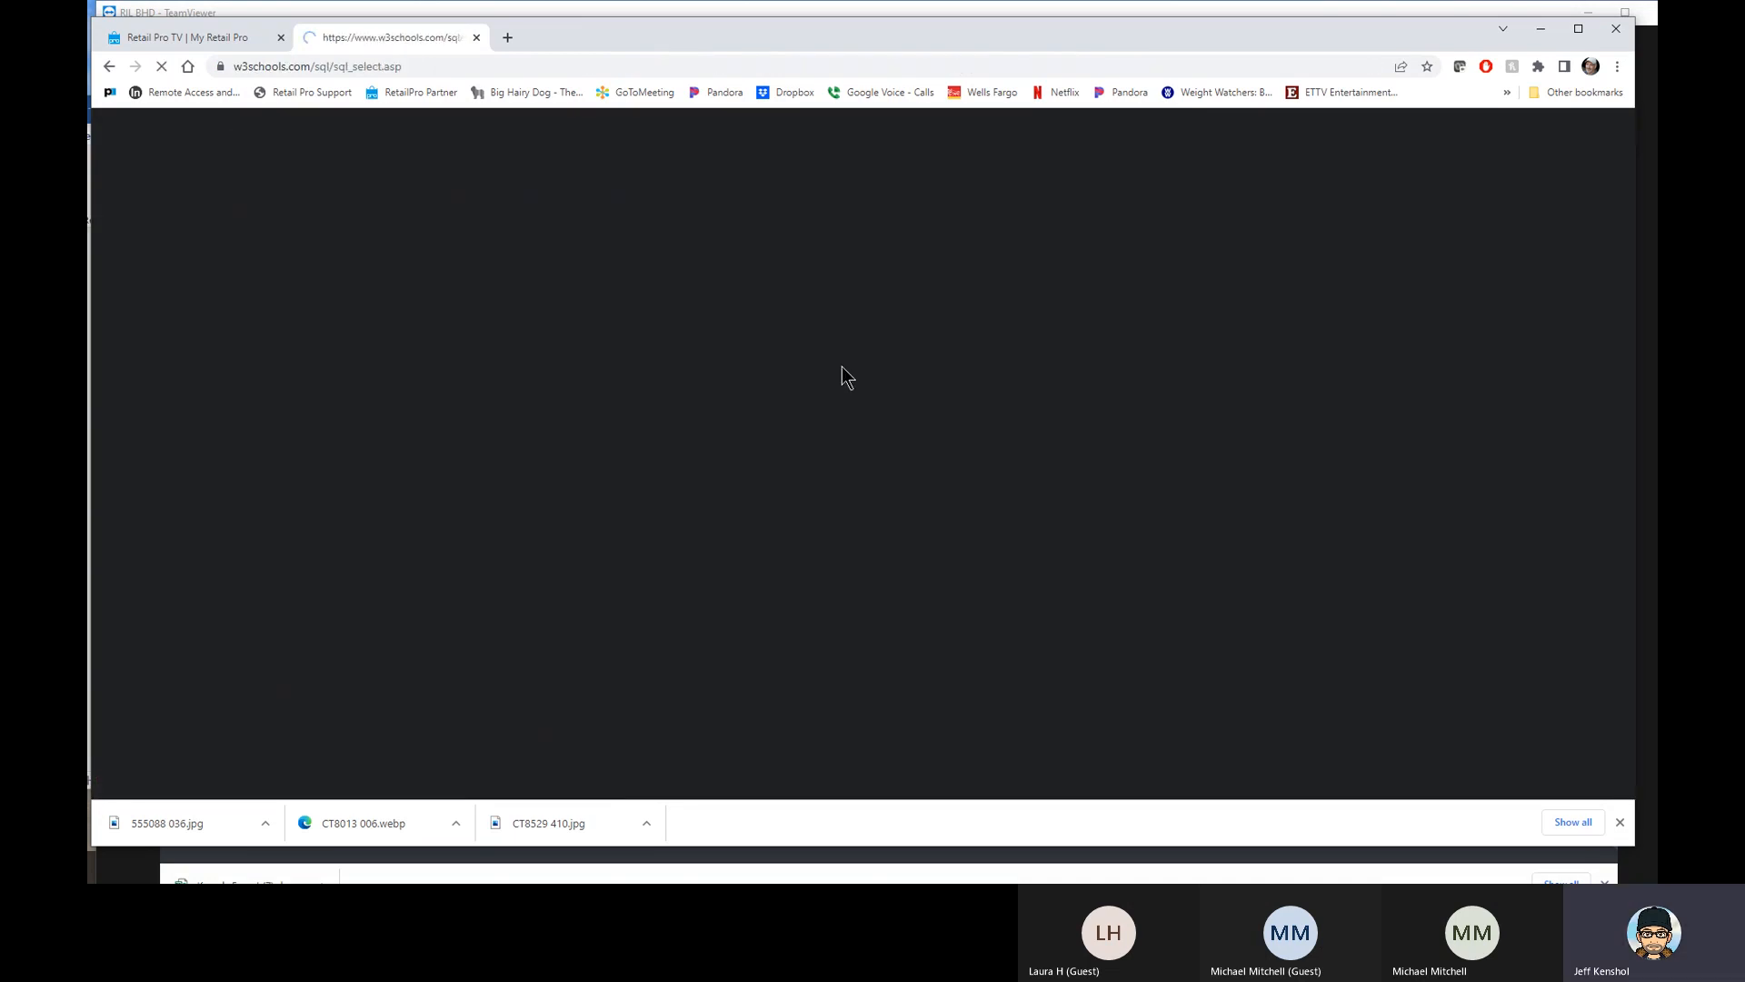
scroll(844, 362, down, 3)
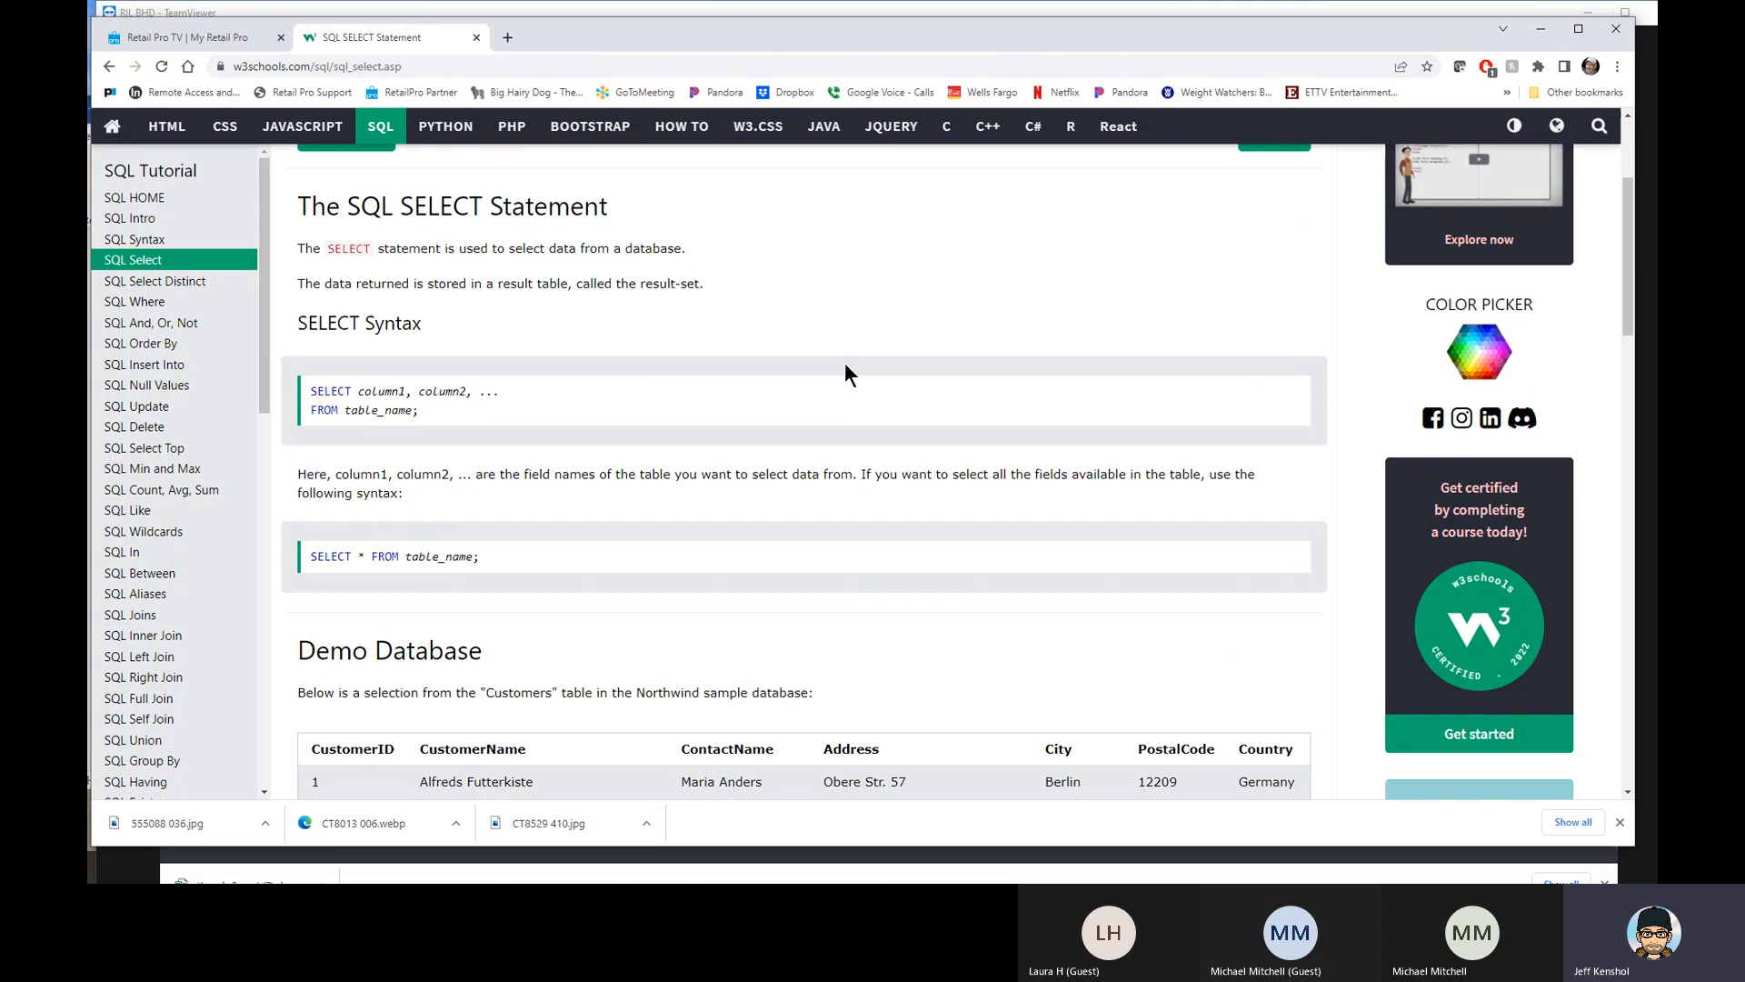
scroll(845, 372, down, 4)
scroll(846, 373, up, 7)
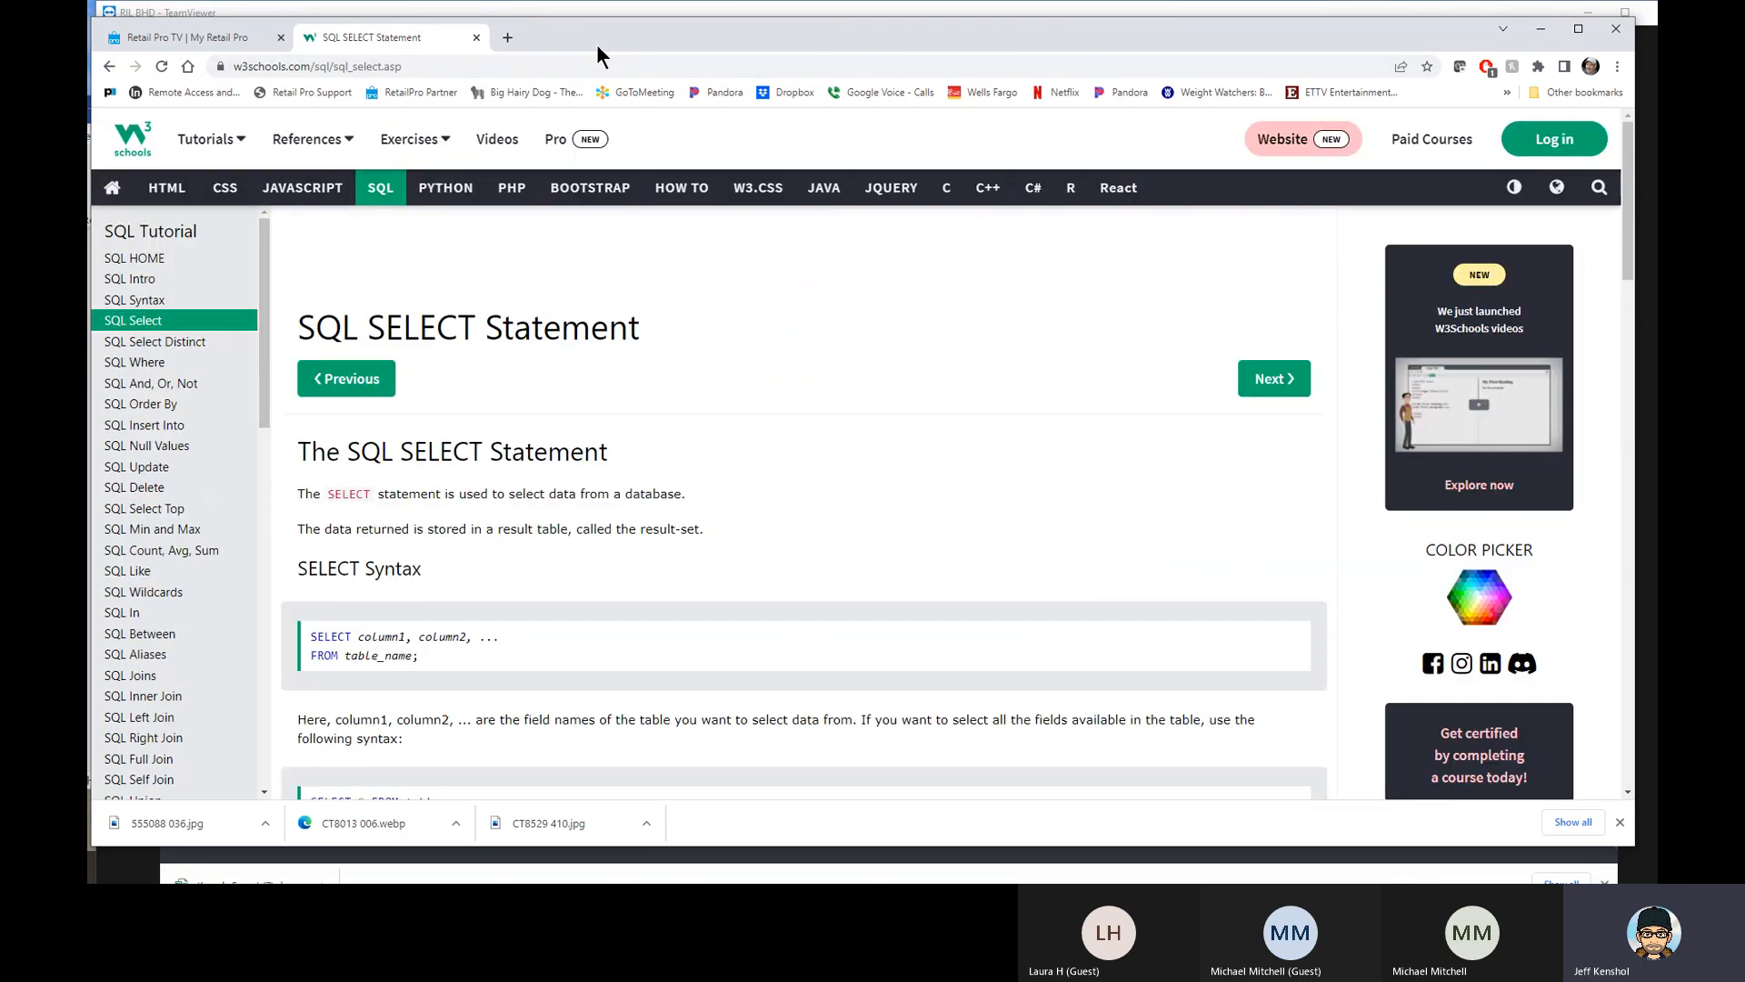
drag(670, 37, 1744, 38)
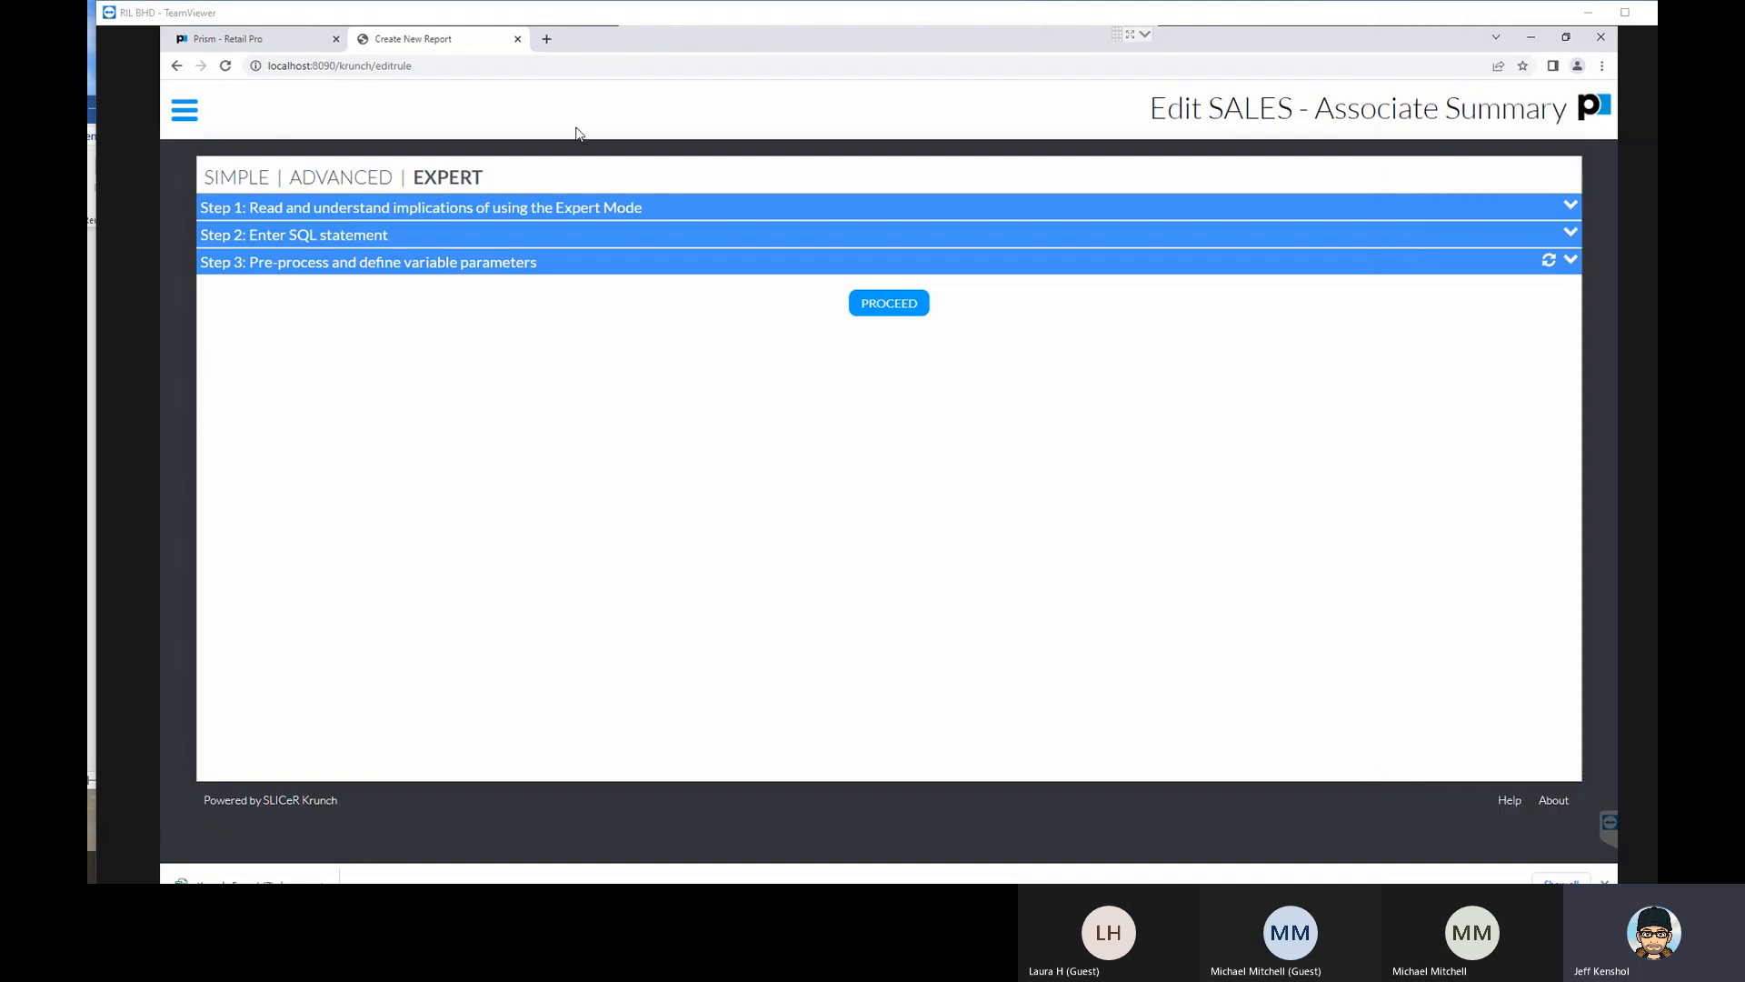
- Expand the SALES - Associate Summary SQL statement and examine its table aliases, source tables and the decode function in the sums
click(326, 238)
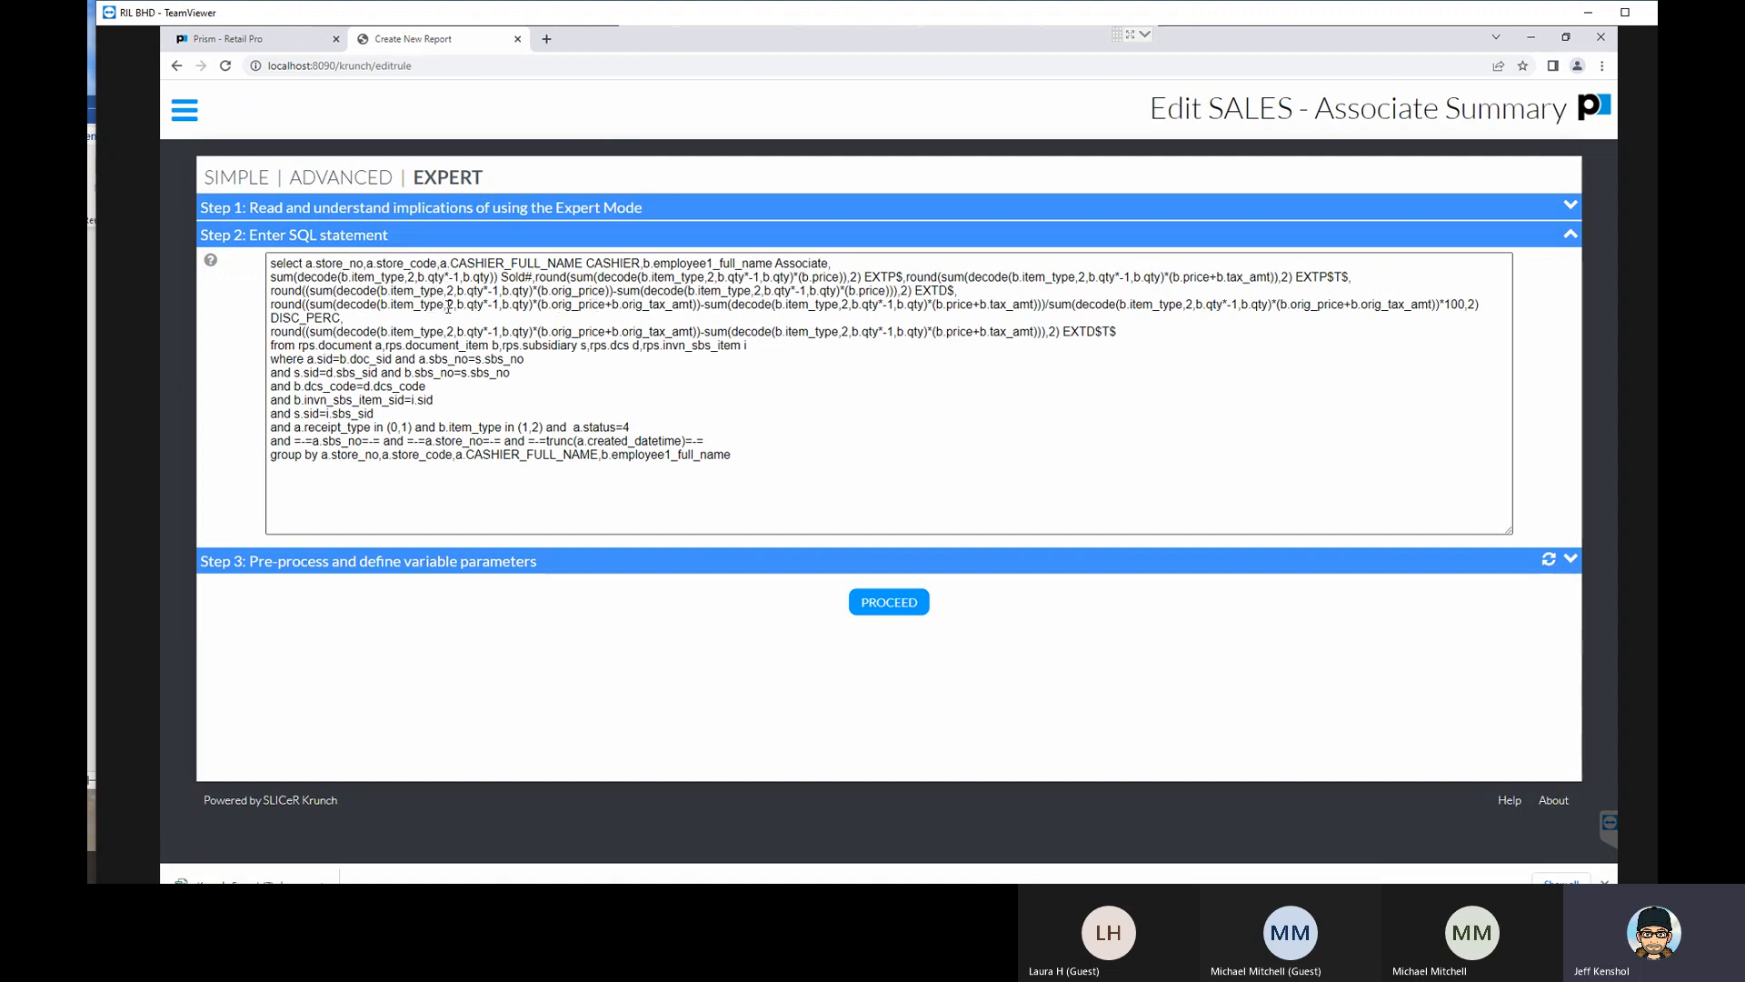
click(314, 262)
double_click(309, 263)
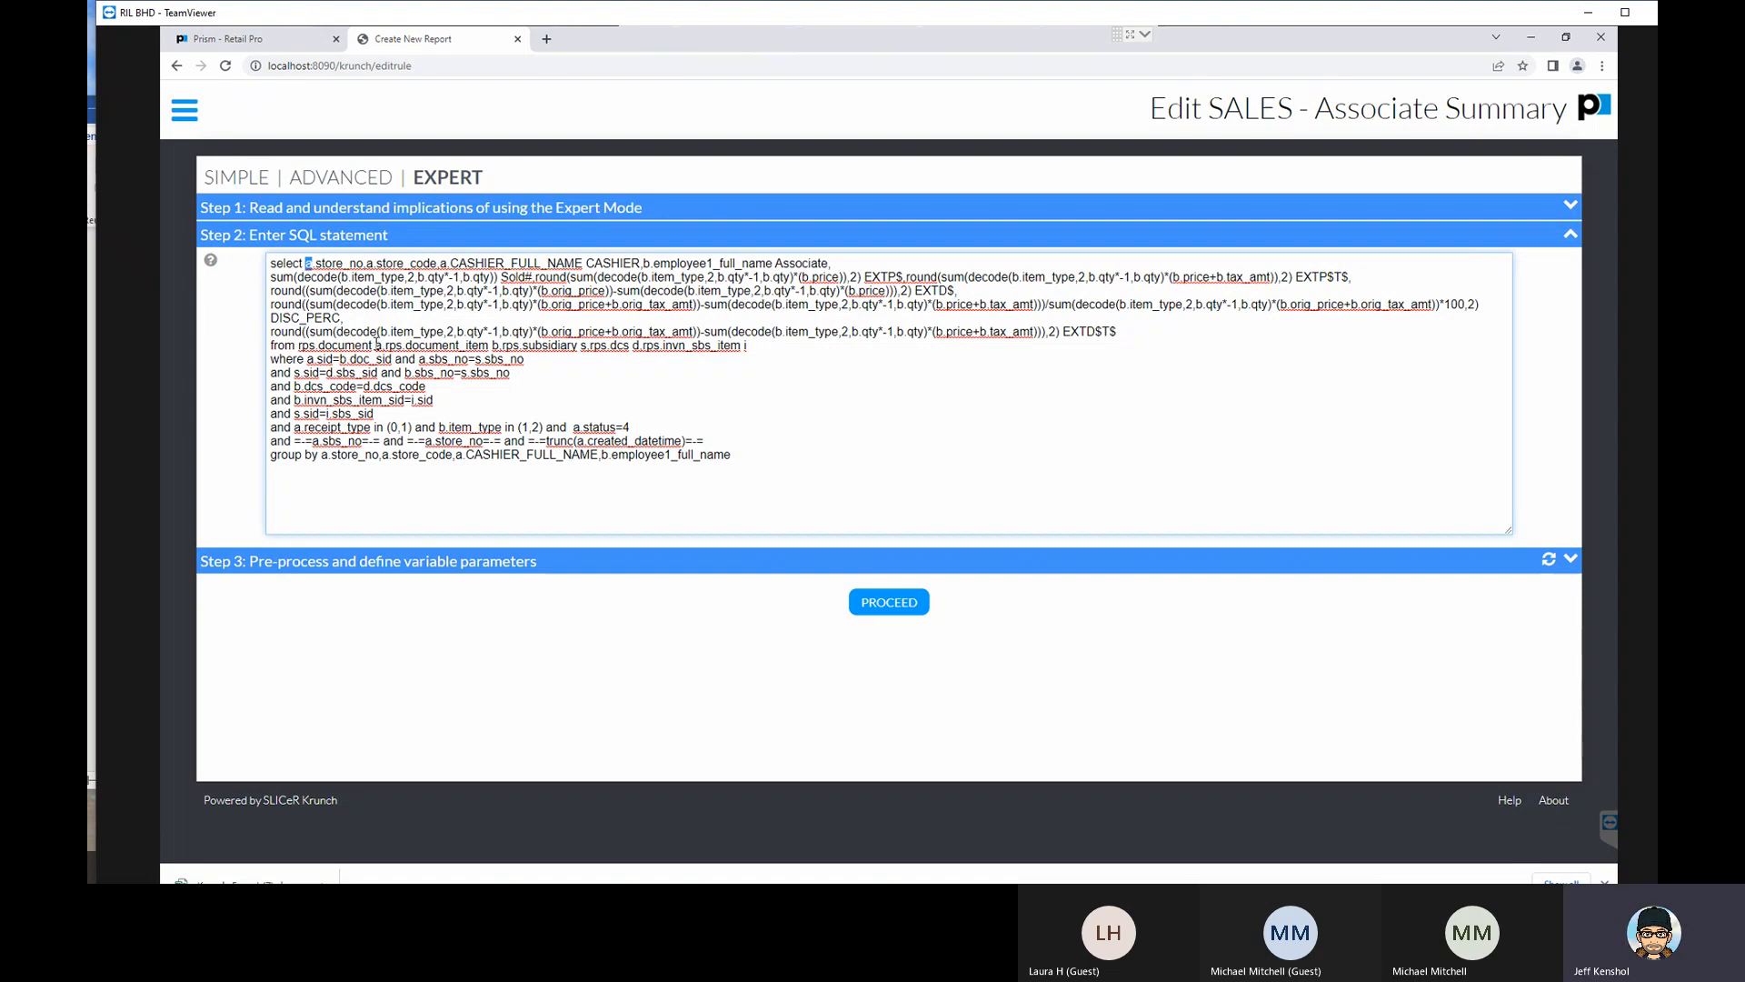
drag(373, 346, 316, 346)
drag(318, 345, 378, 345)
click(378, 345)
drag(403, 346, 499, 345)
double_click(479, 276)
drag(598, 276, 632, 276)
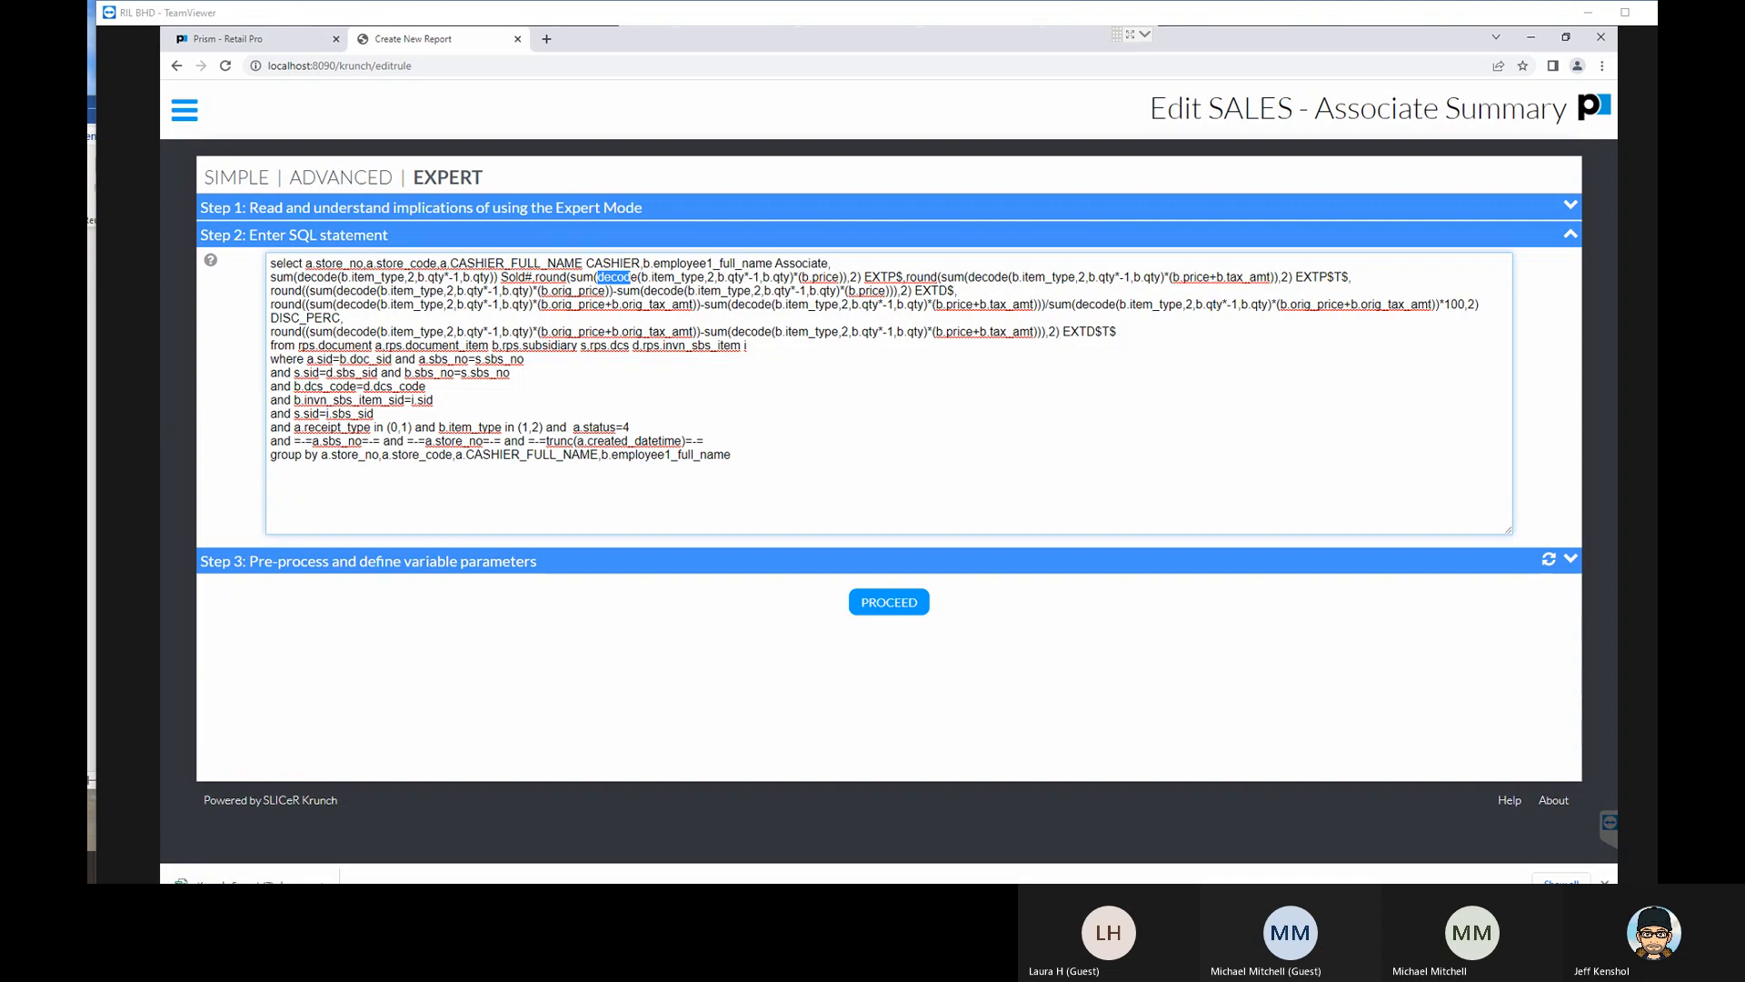
- Bring back the browser window with the "sql decode statement" results and read through the sqltutorial.org SQL DECODE page
drag(1744, 82, 655, 32)
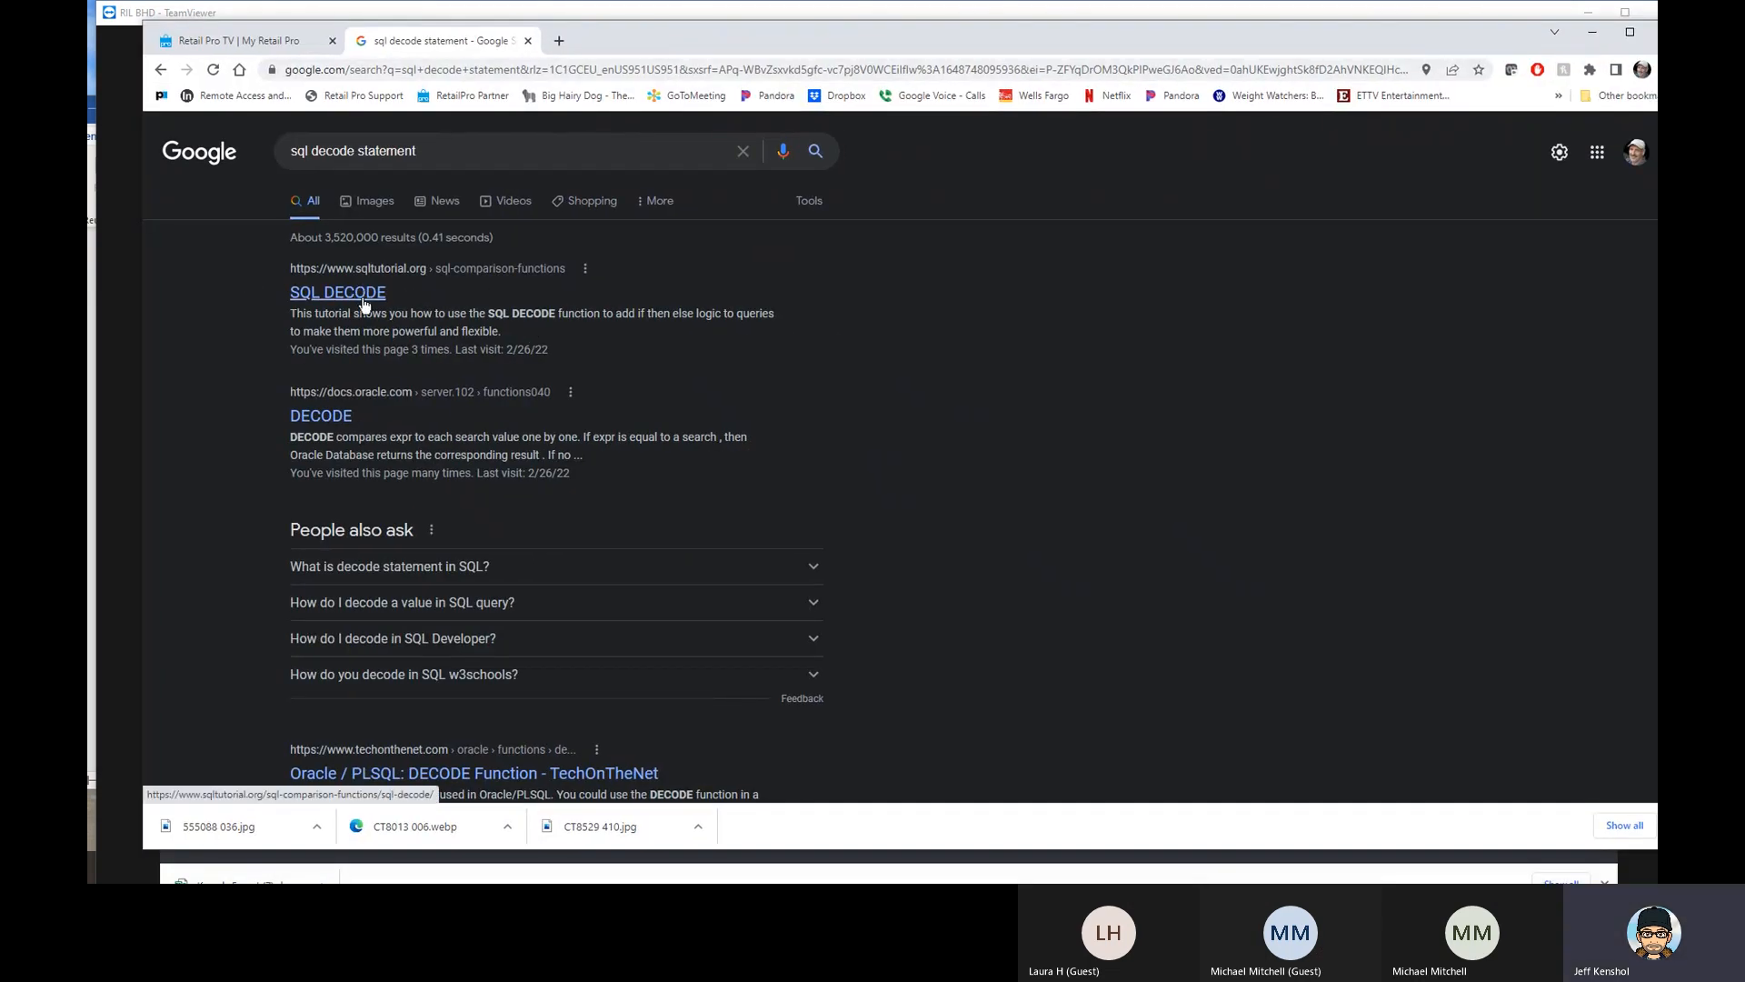
click(443, 297)
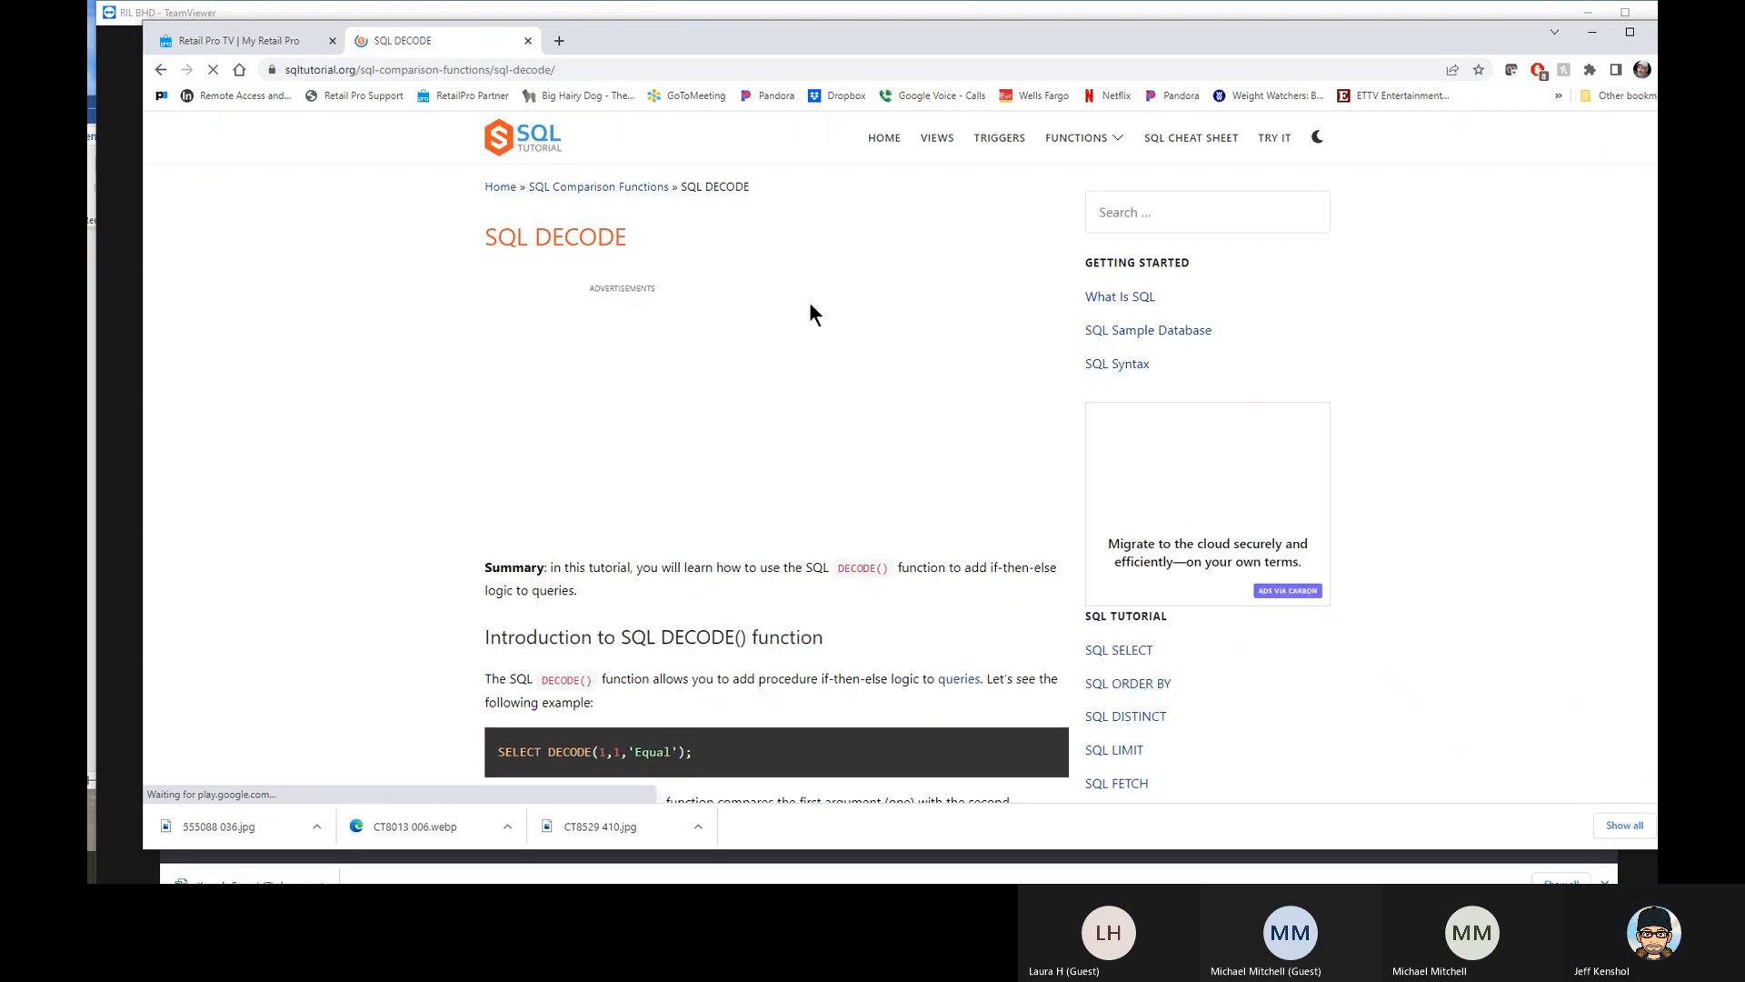
scroll(821, 314, down, 4)
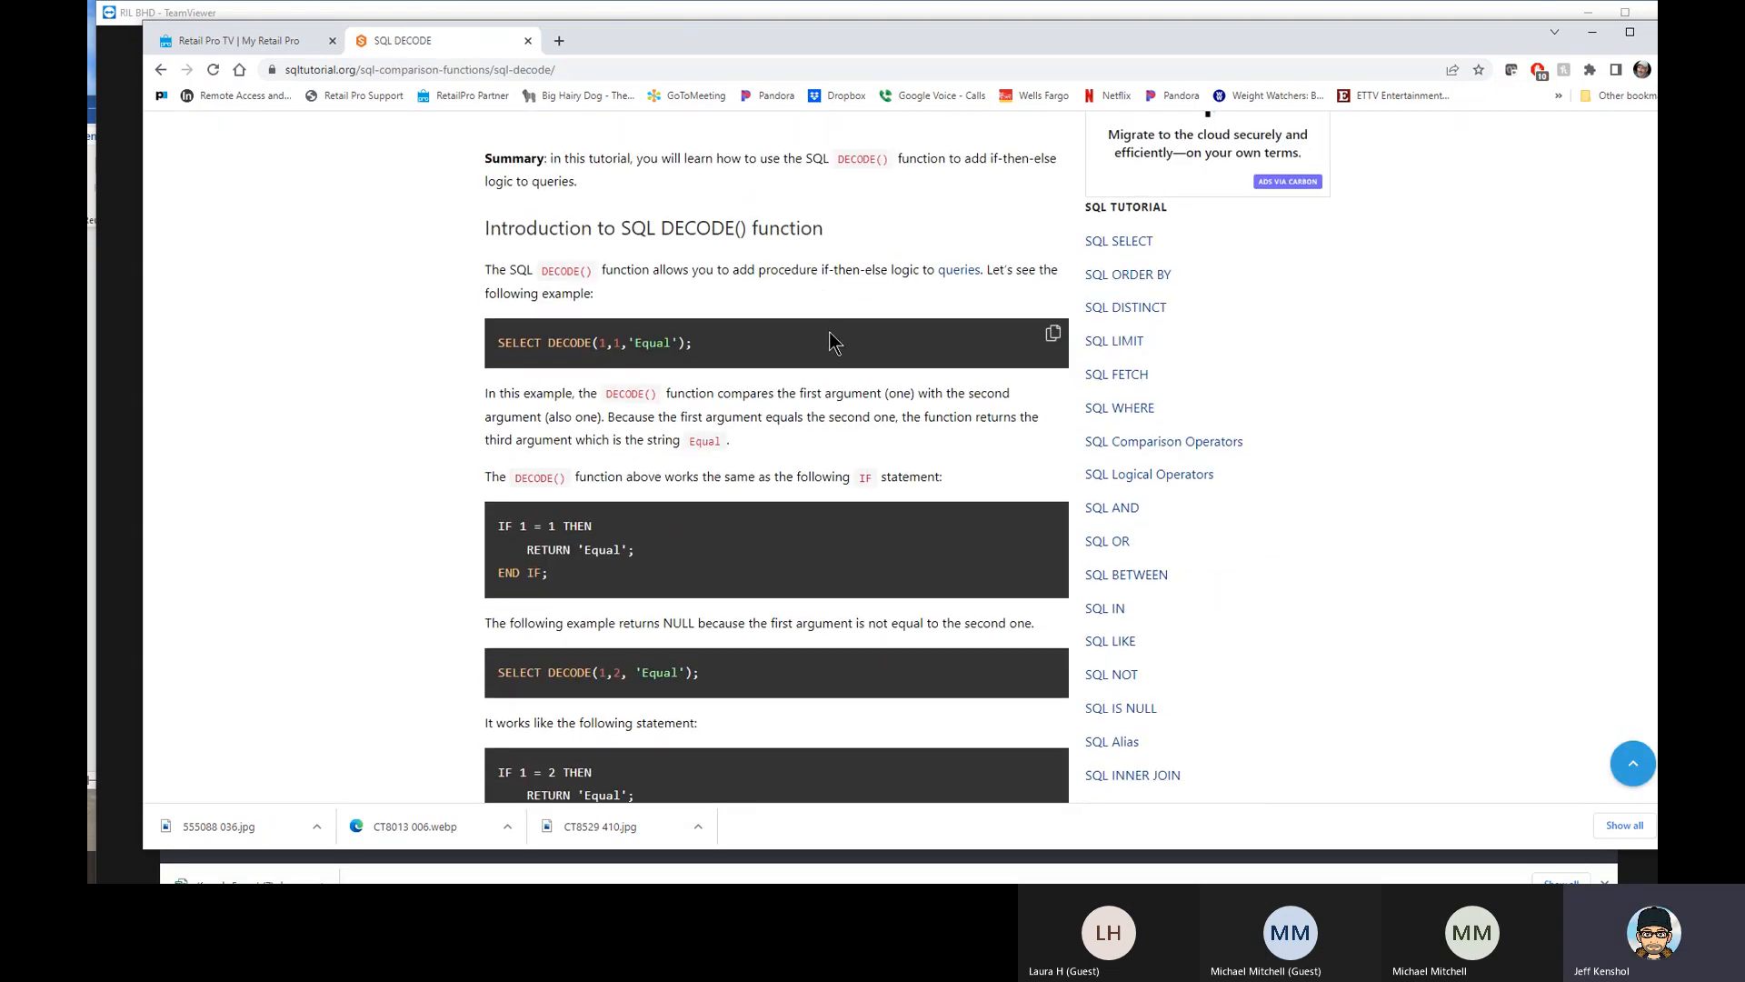
scroll(793, 399, down, 4)
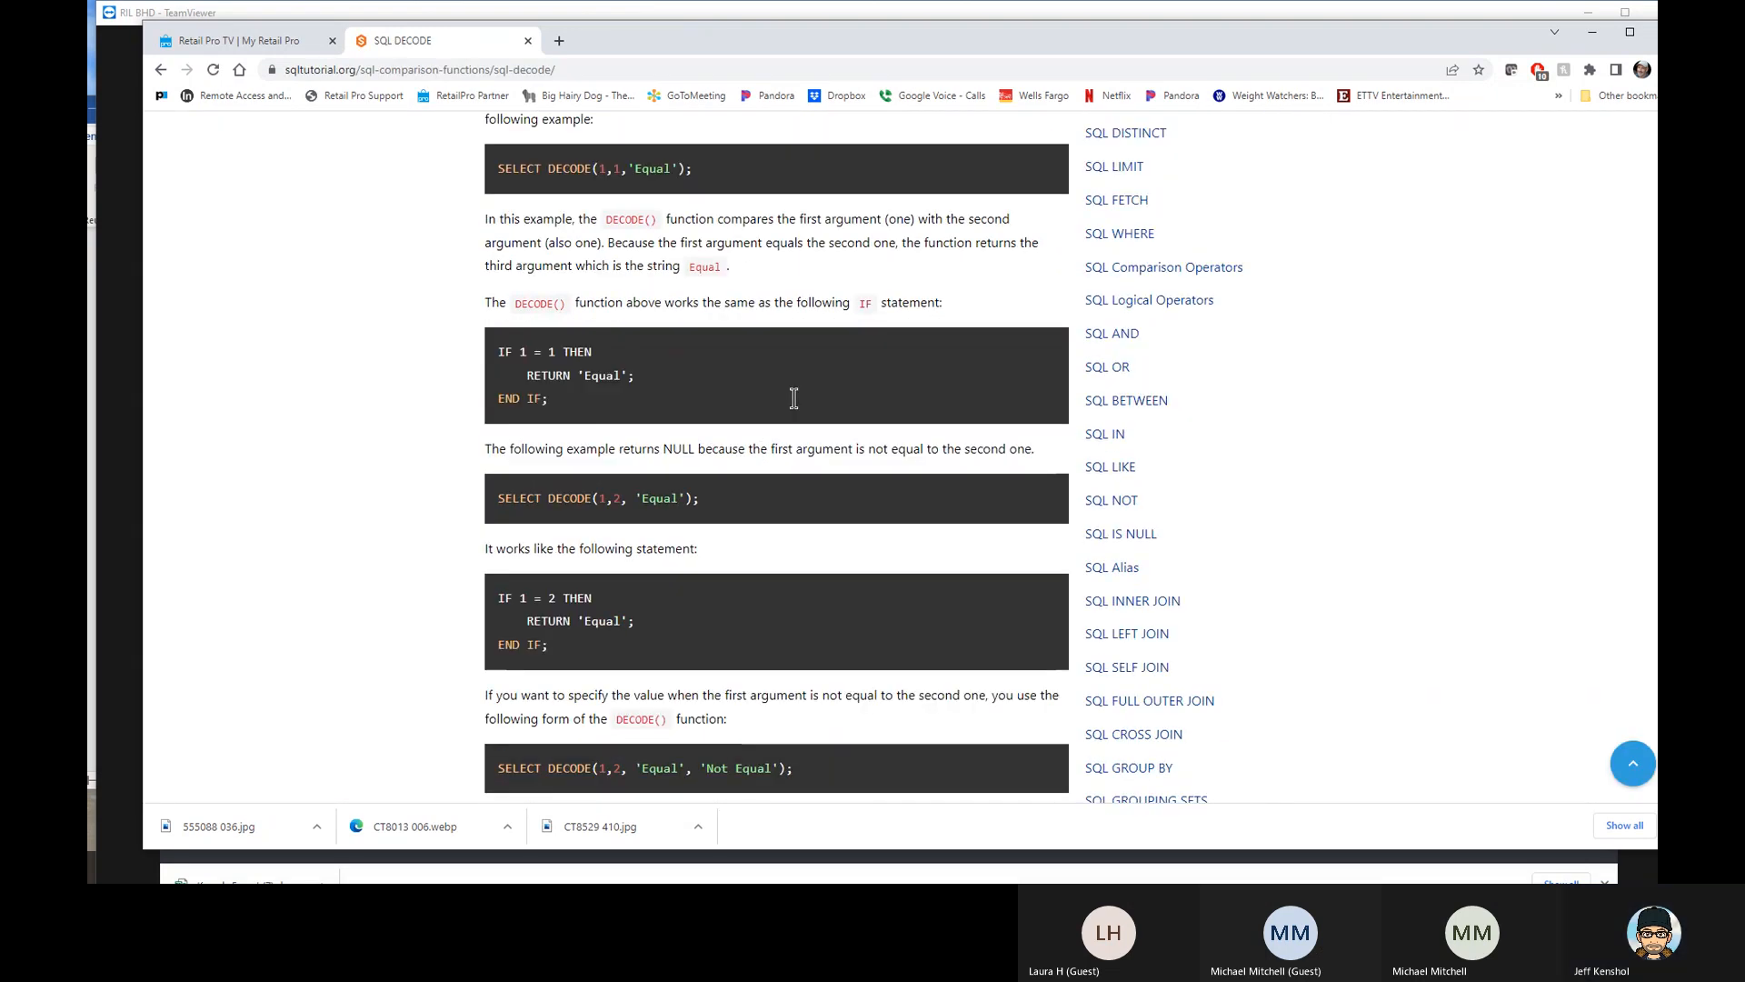
scroll(795, 397, up, 3)
scroll(794, 391, down, 3)
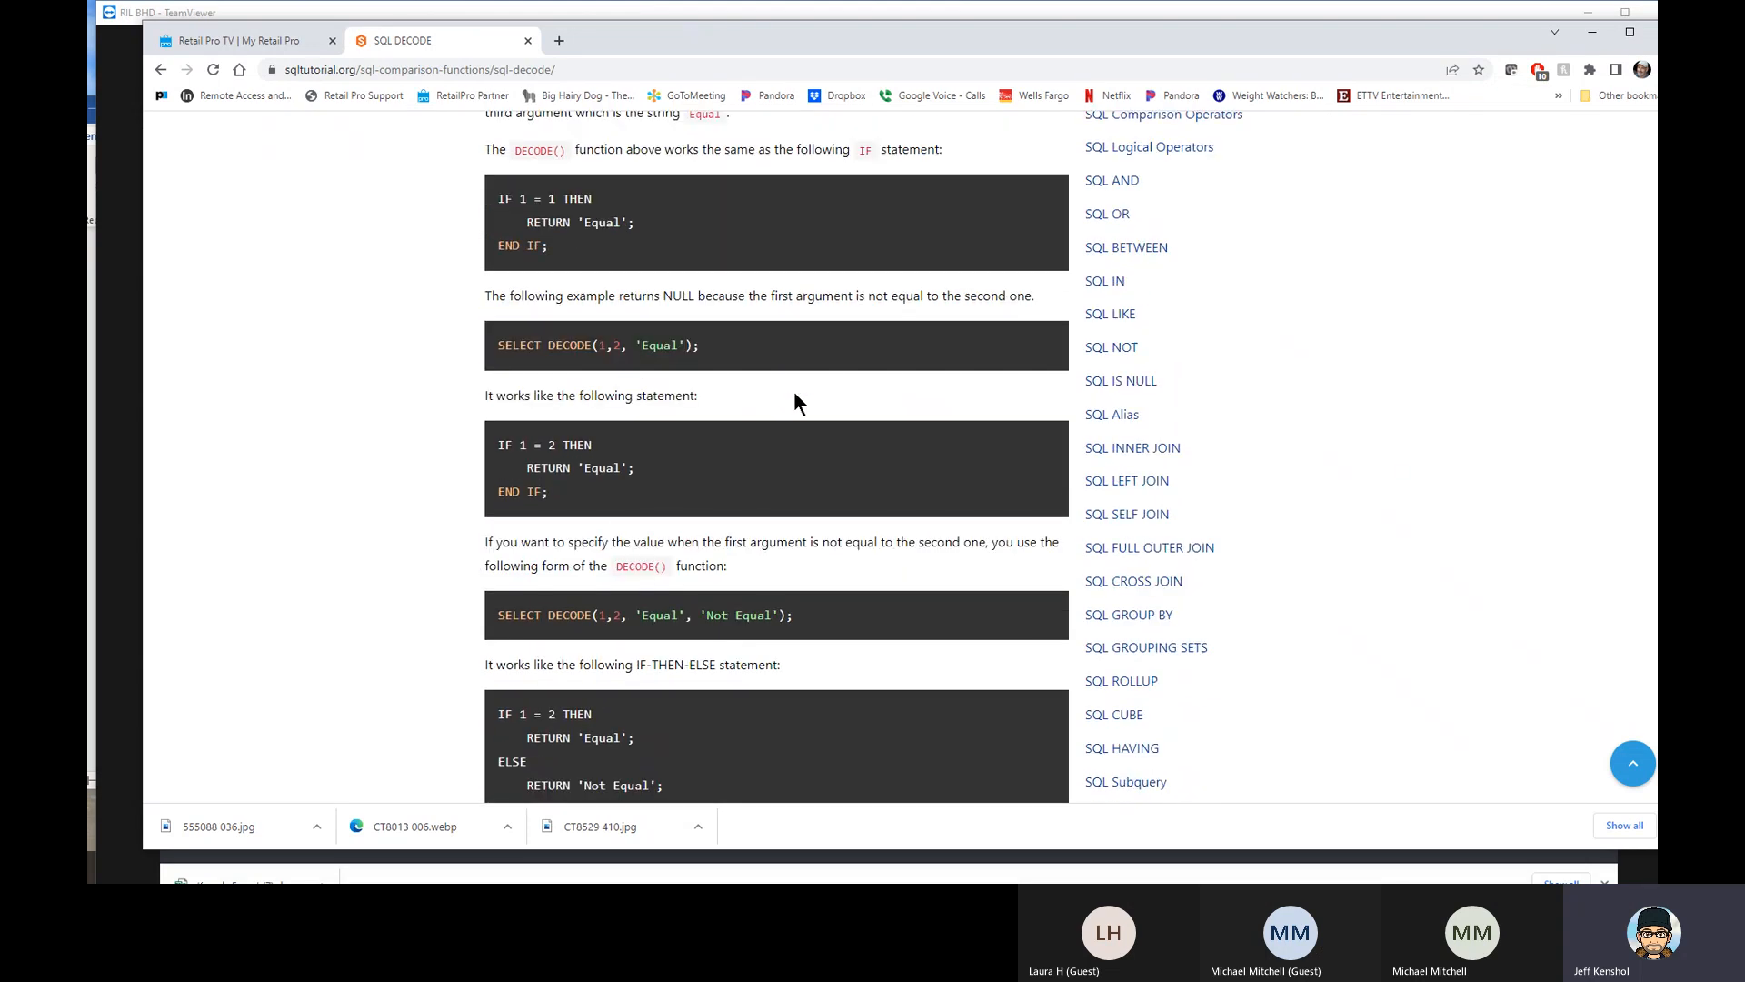
scroll(793, 396, up, 6)
scroll(771, 337, up, 2)
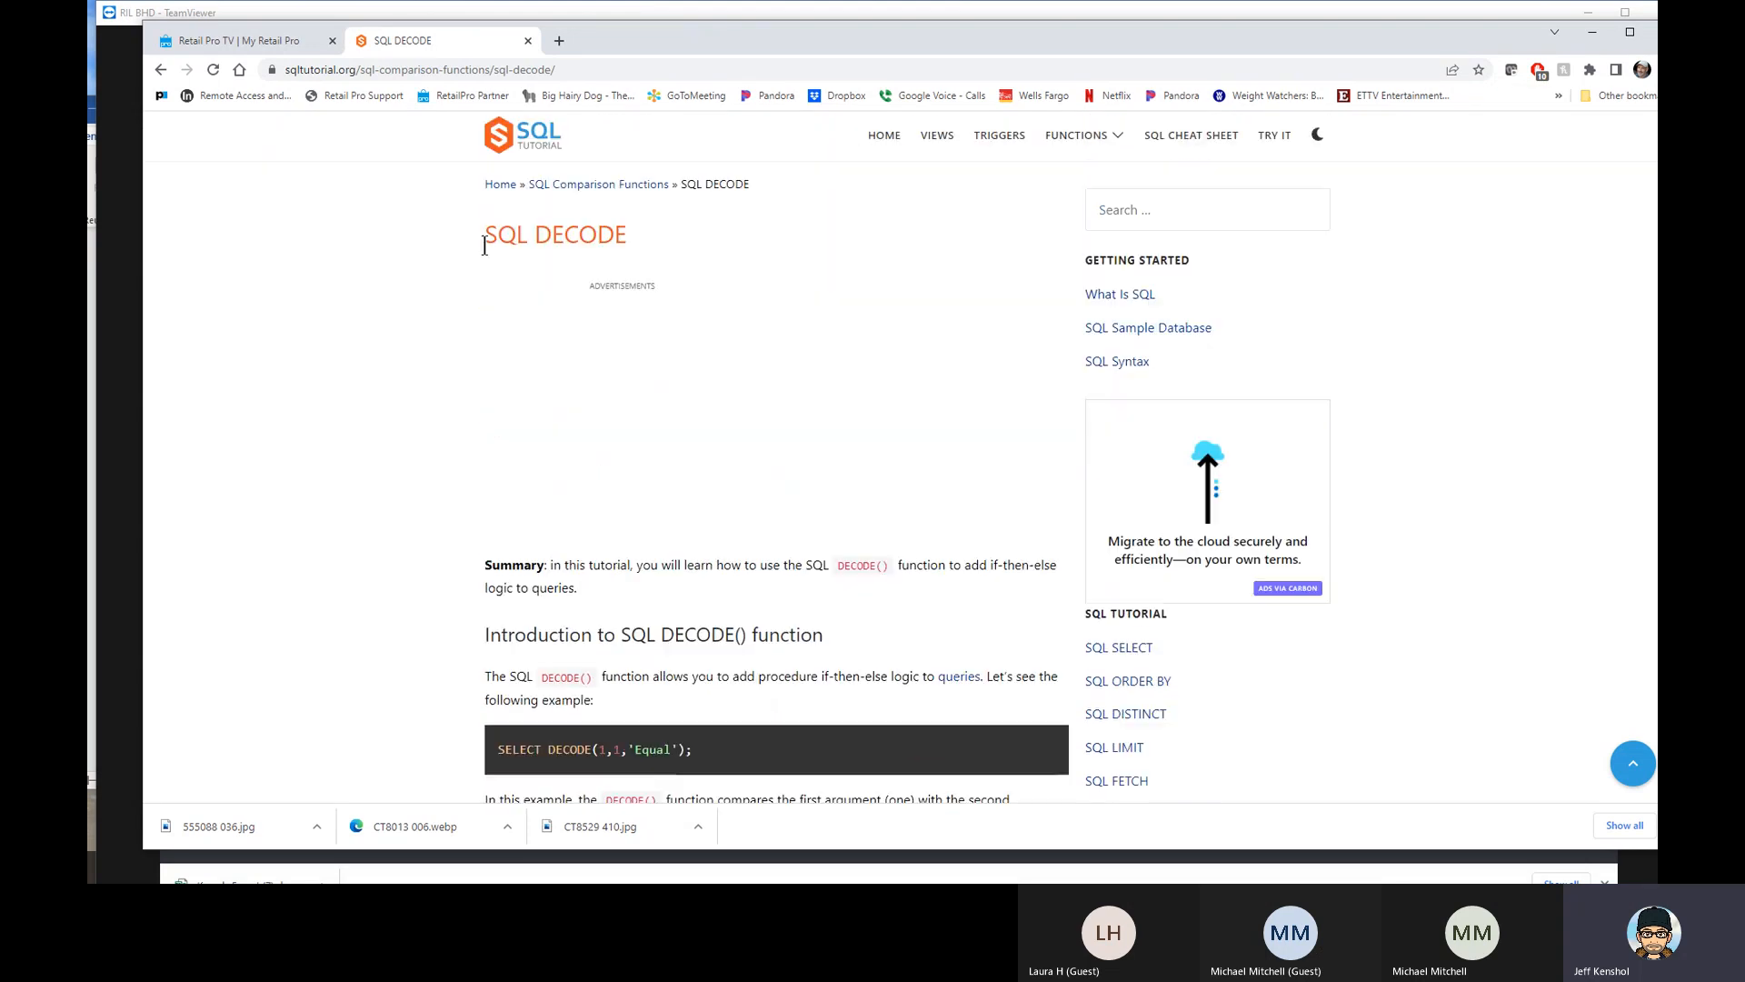
- Go back to the search results, view Oracle's DECODE reference page, and move the browser window aside to return to the report
click(161, 69)
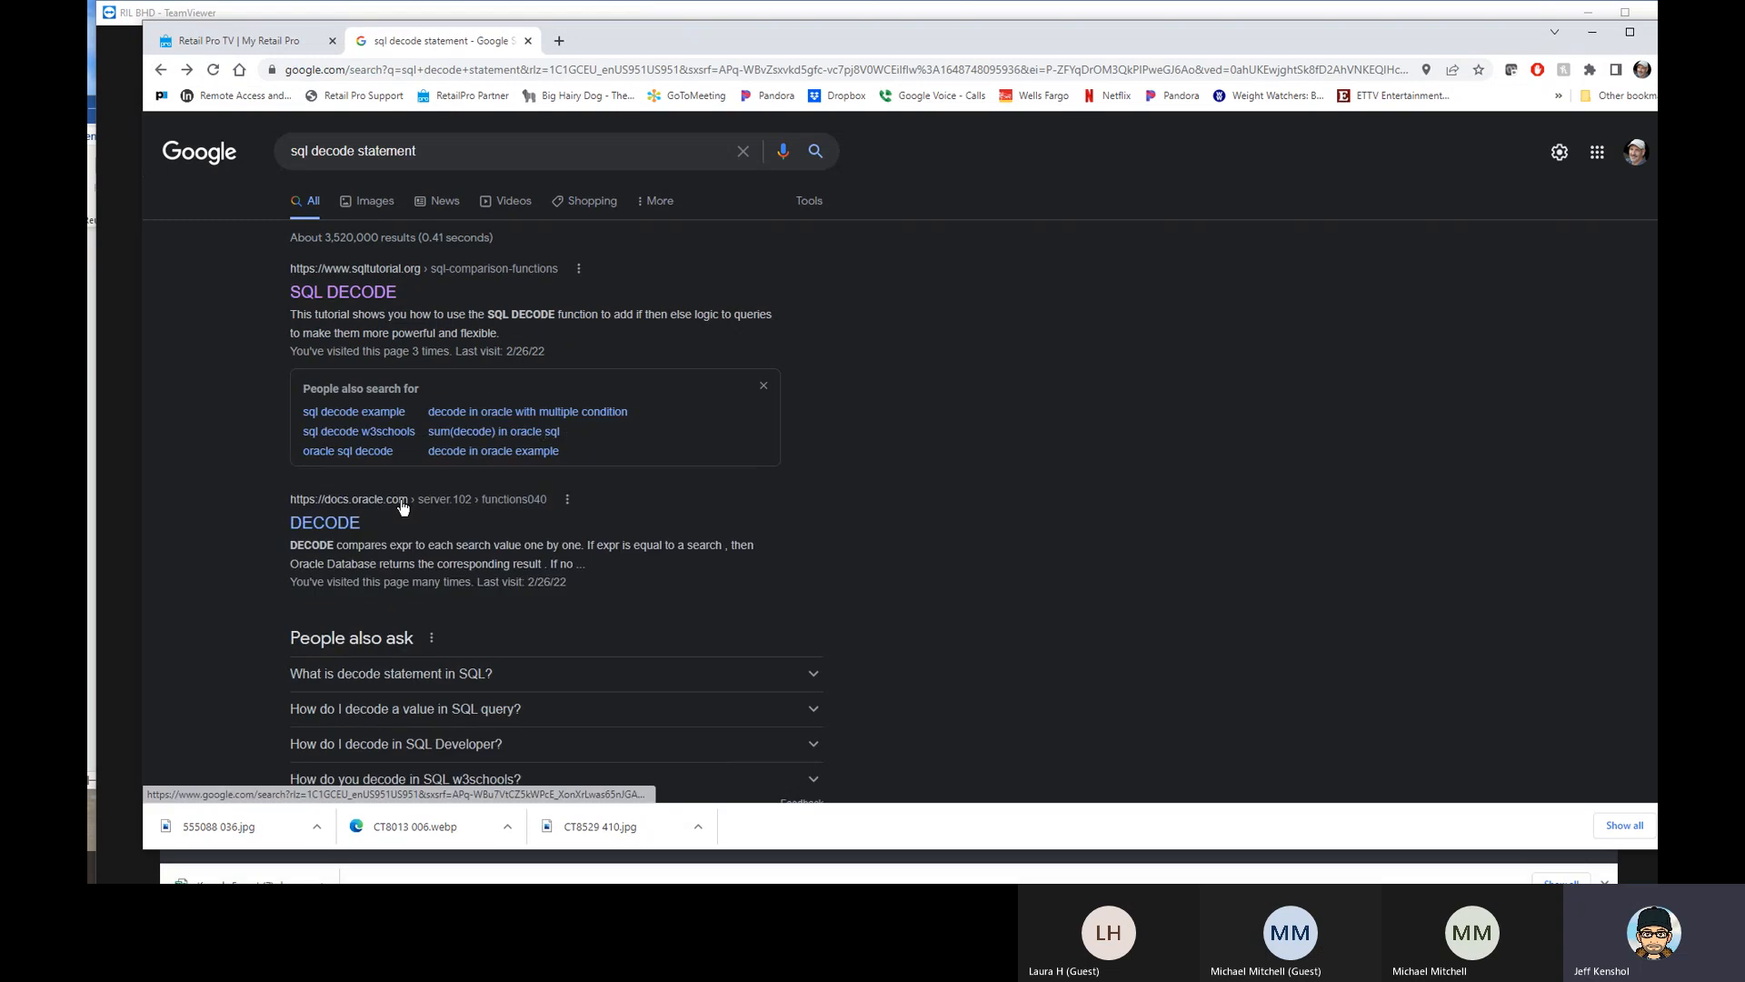
click(329, 524)
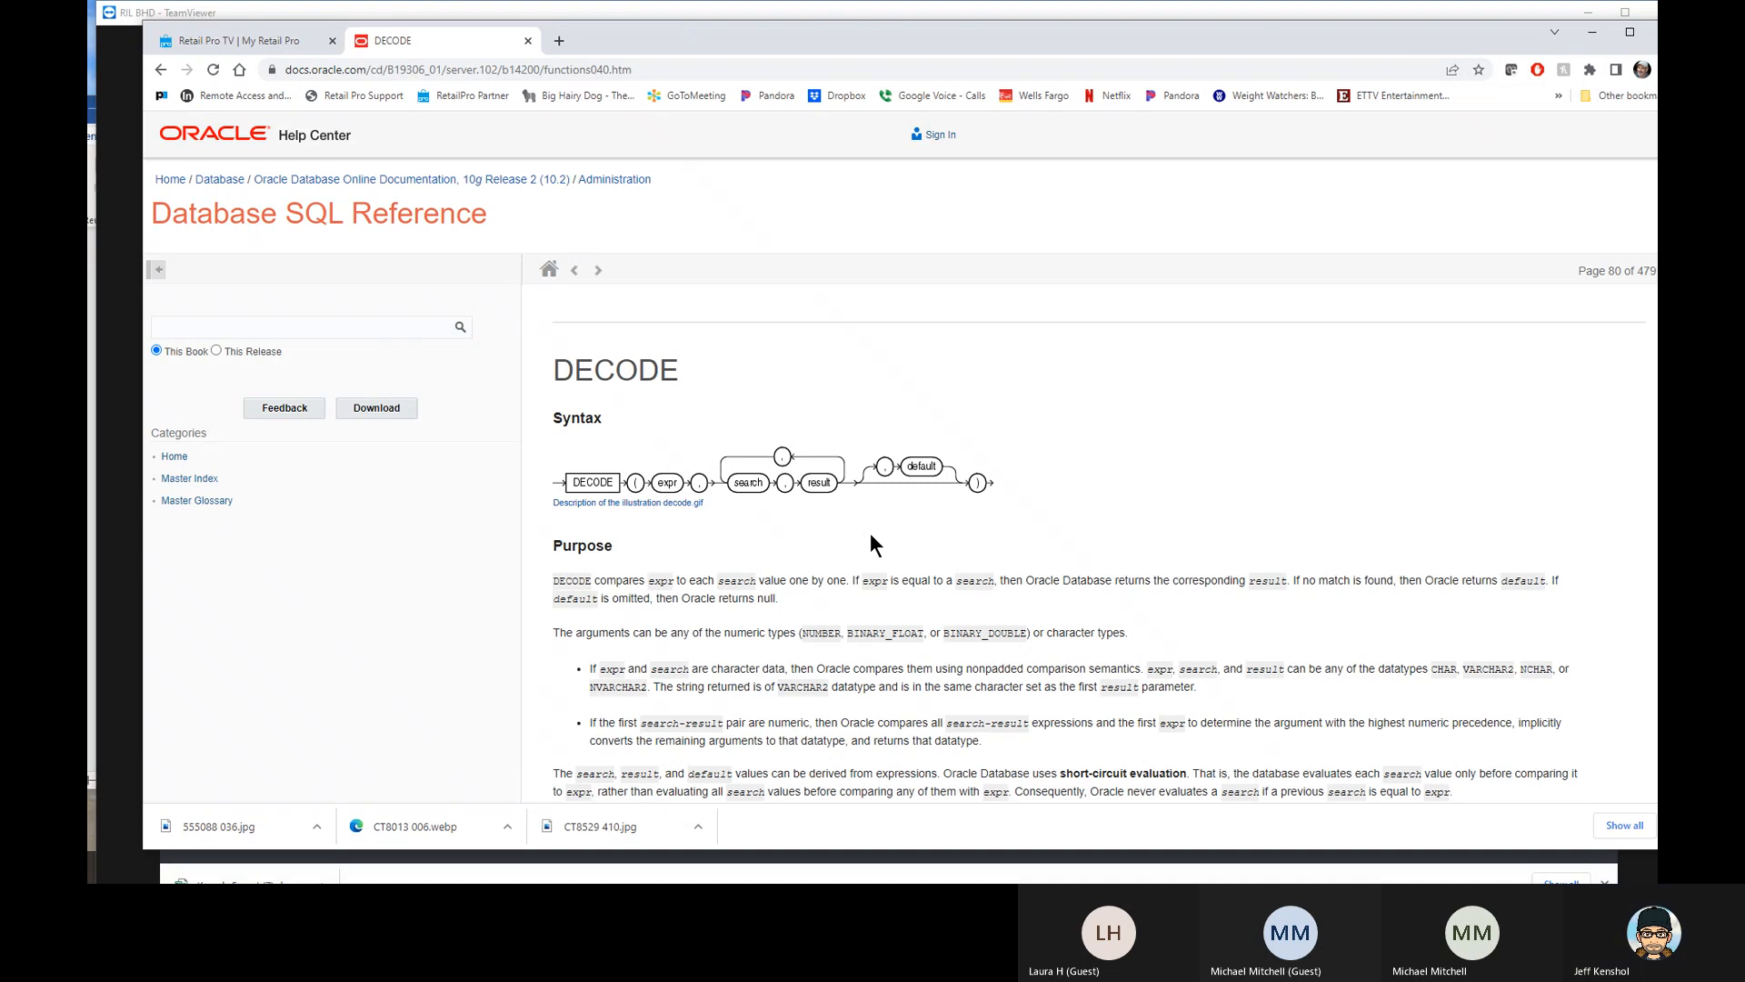
drag(634, 37, 1744, 50)
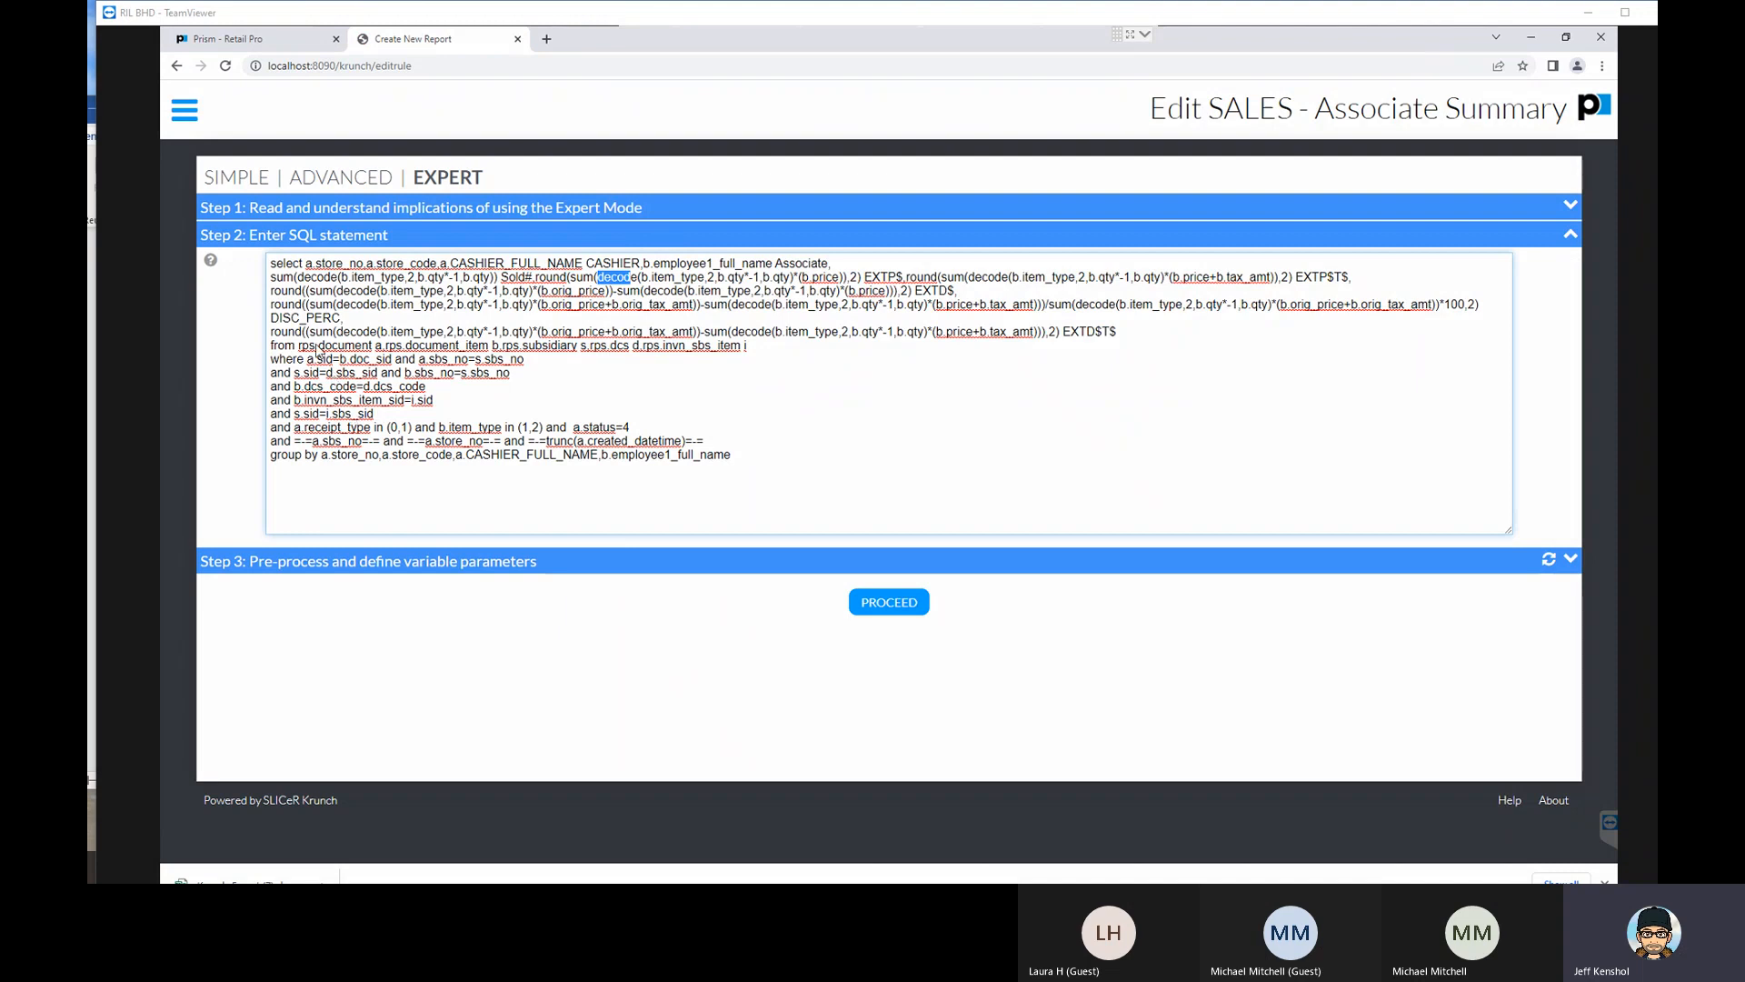
- Return to the list of reports, find SALES - Vendor Summary and open it for editing
click(177, 66)
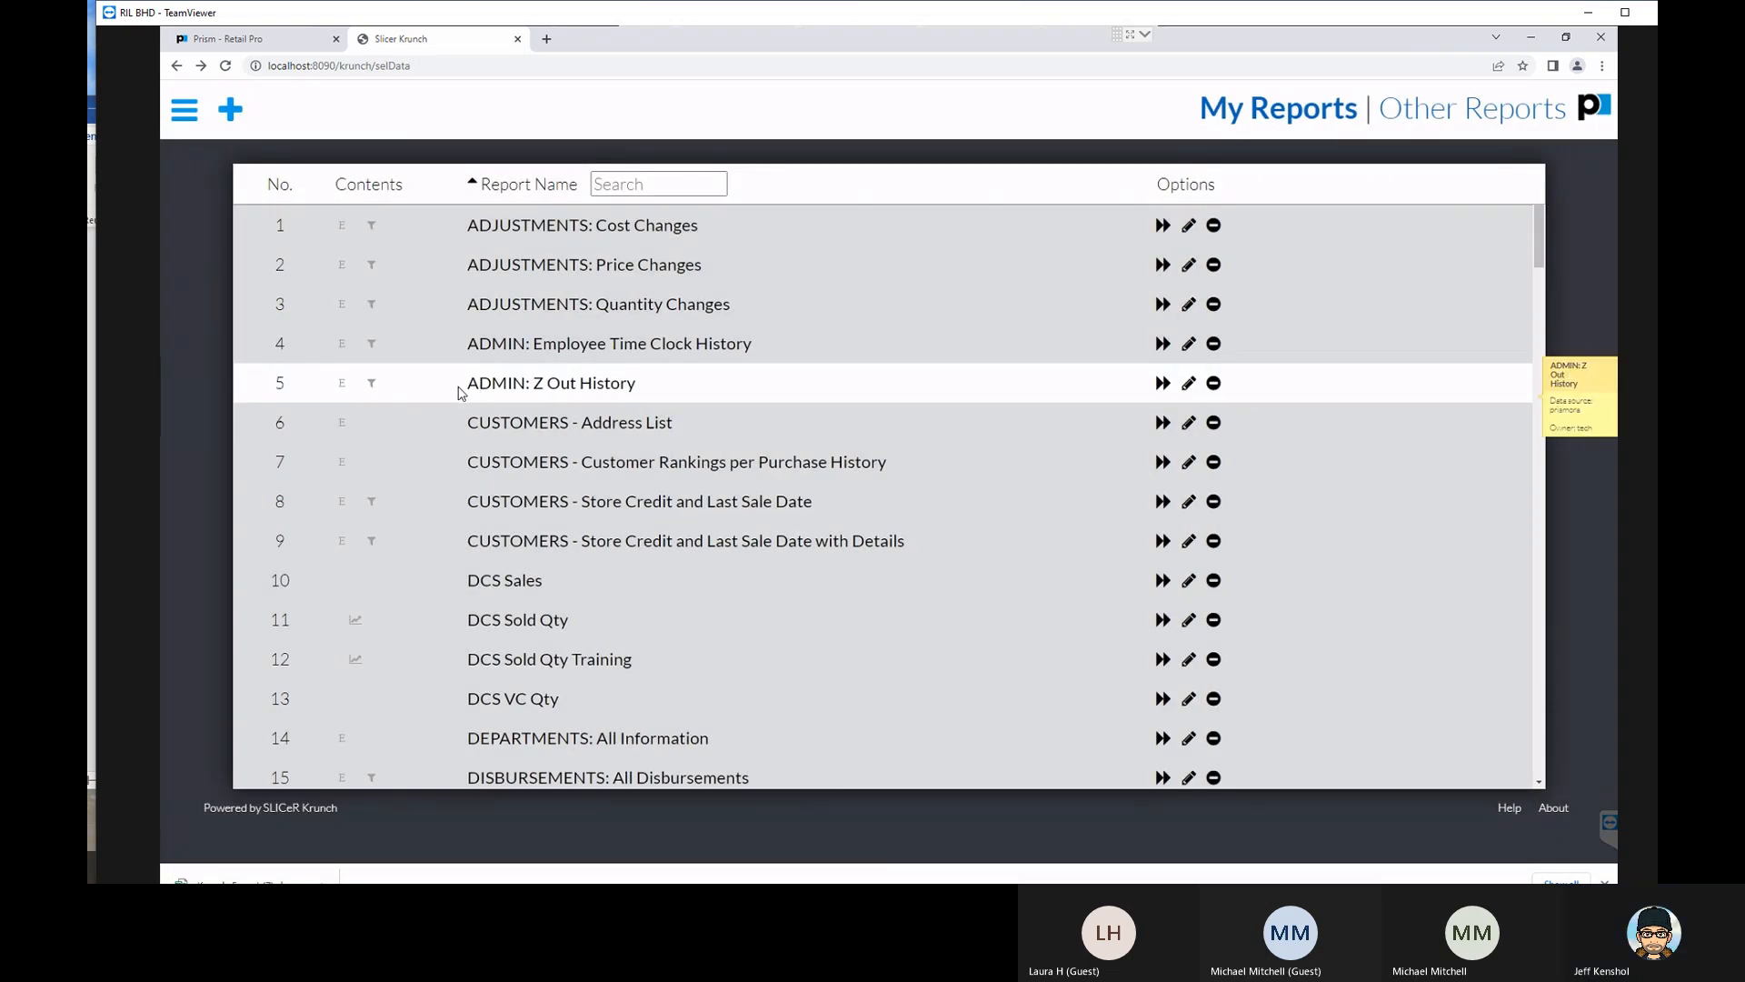
scroll(618, 473, down, 15)
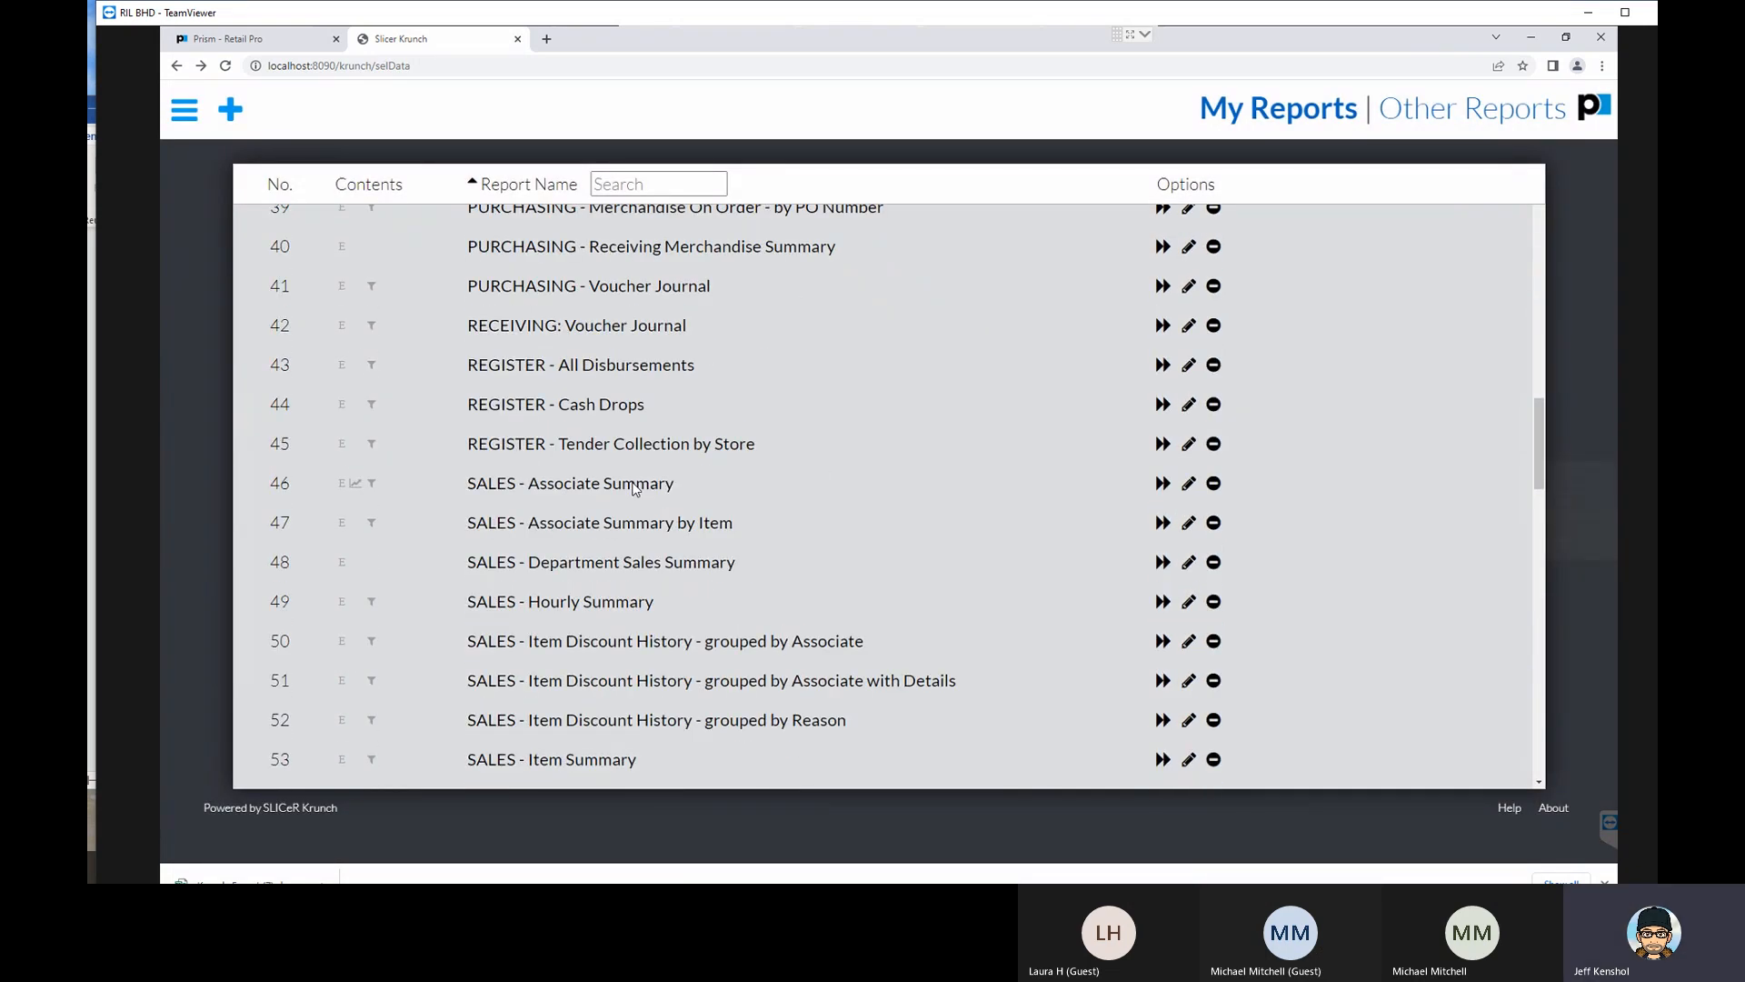
scroll(634, 489, down, 5)
scroll(634, 481, up, 3)
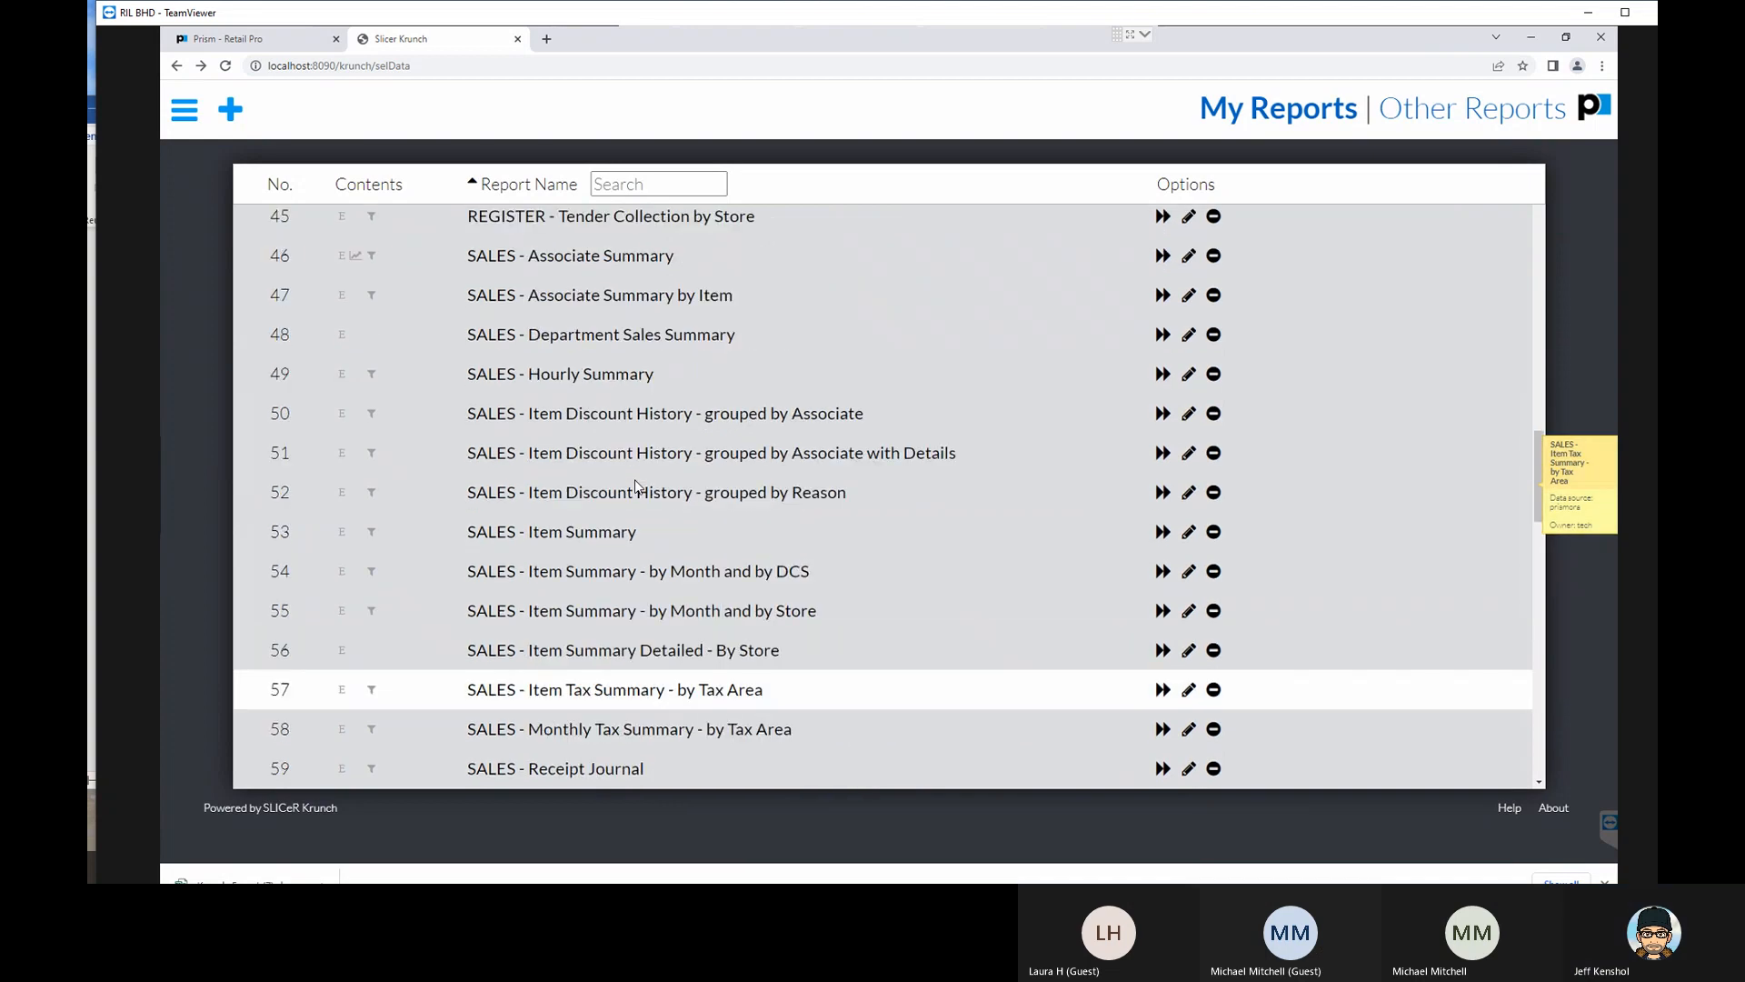
scroll(635, 482, down, 7)
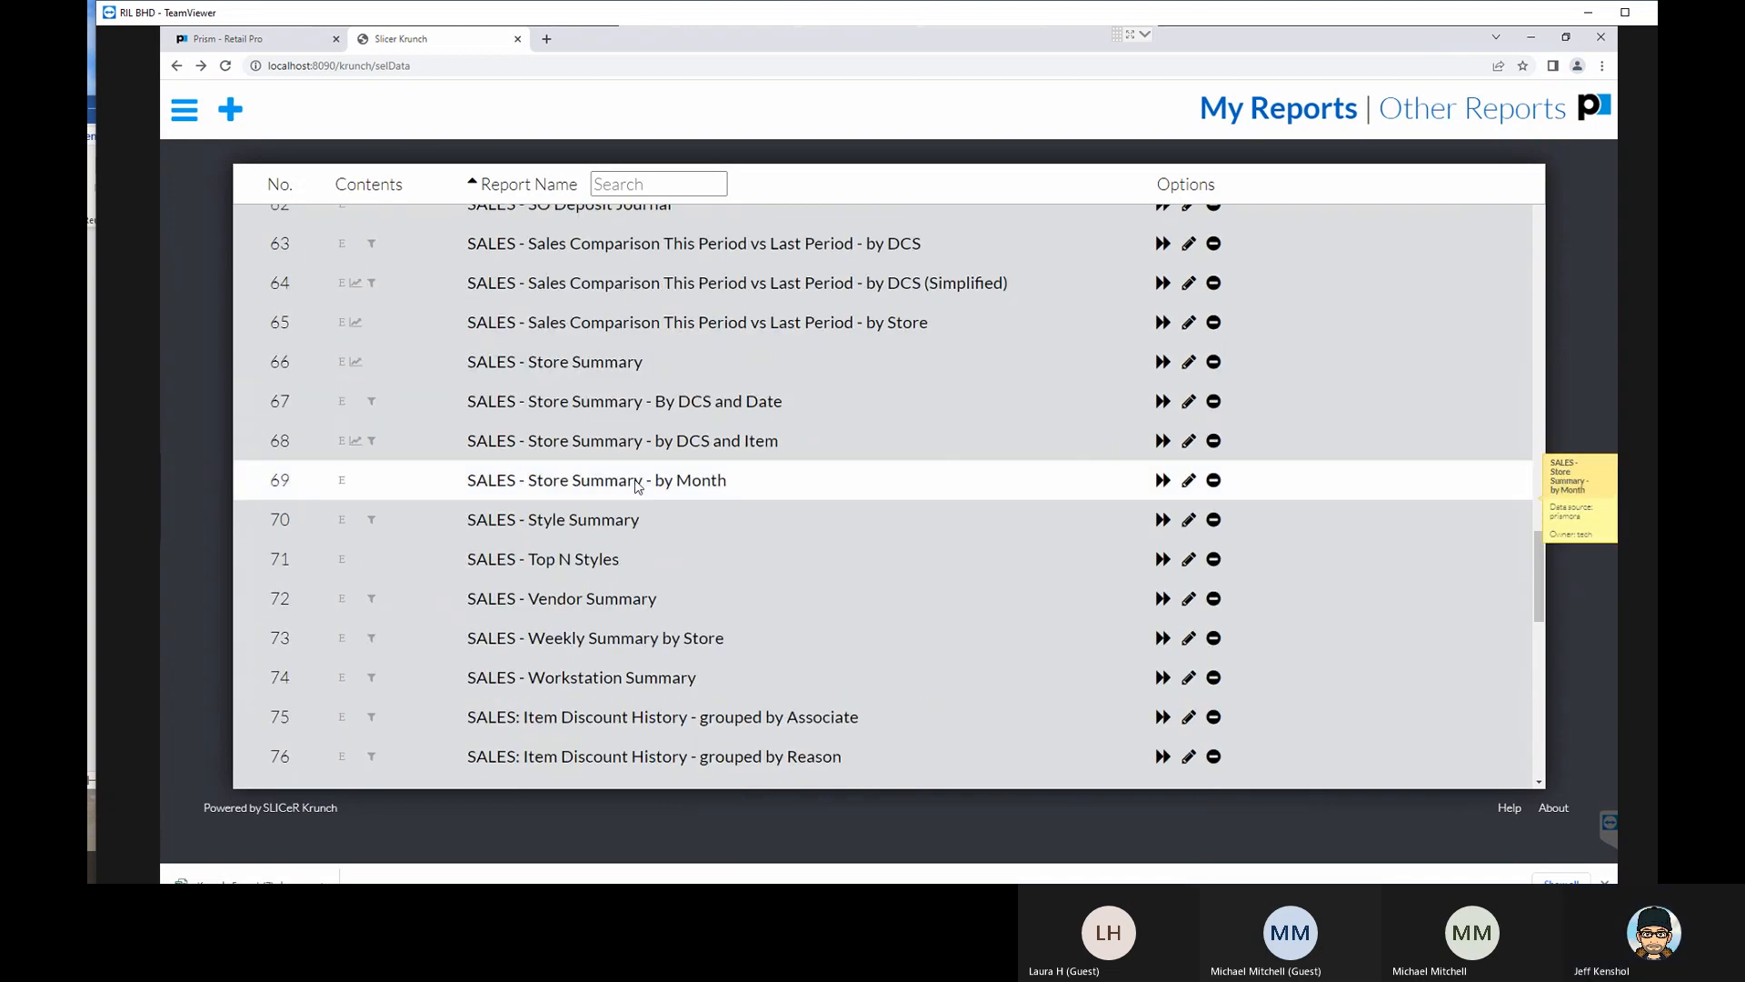
scroll(638, 486, up, 3)
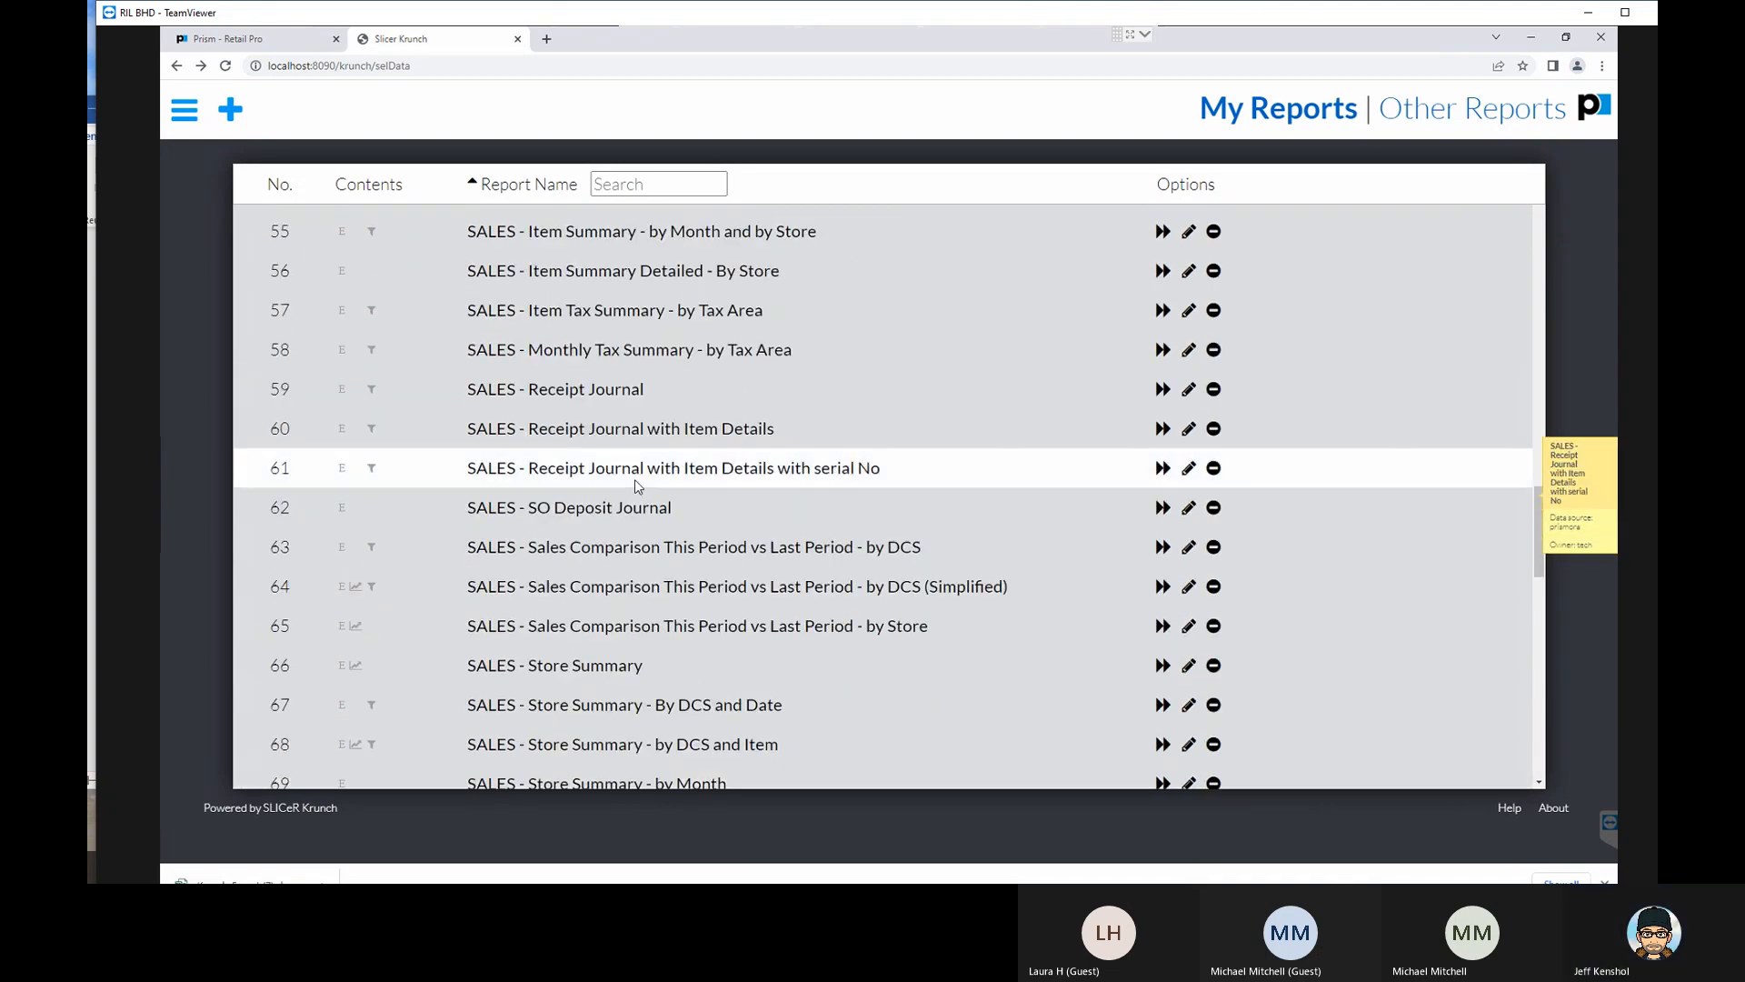
scroll(636, 484, up, 5)
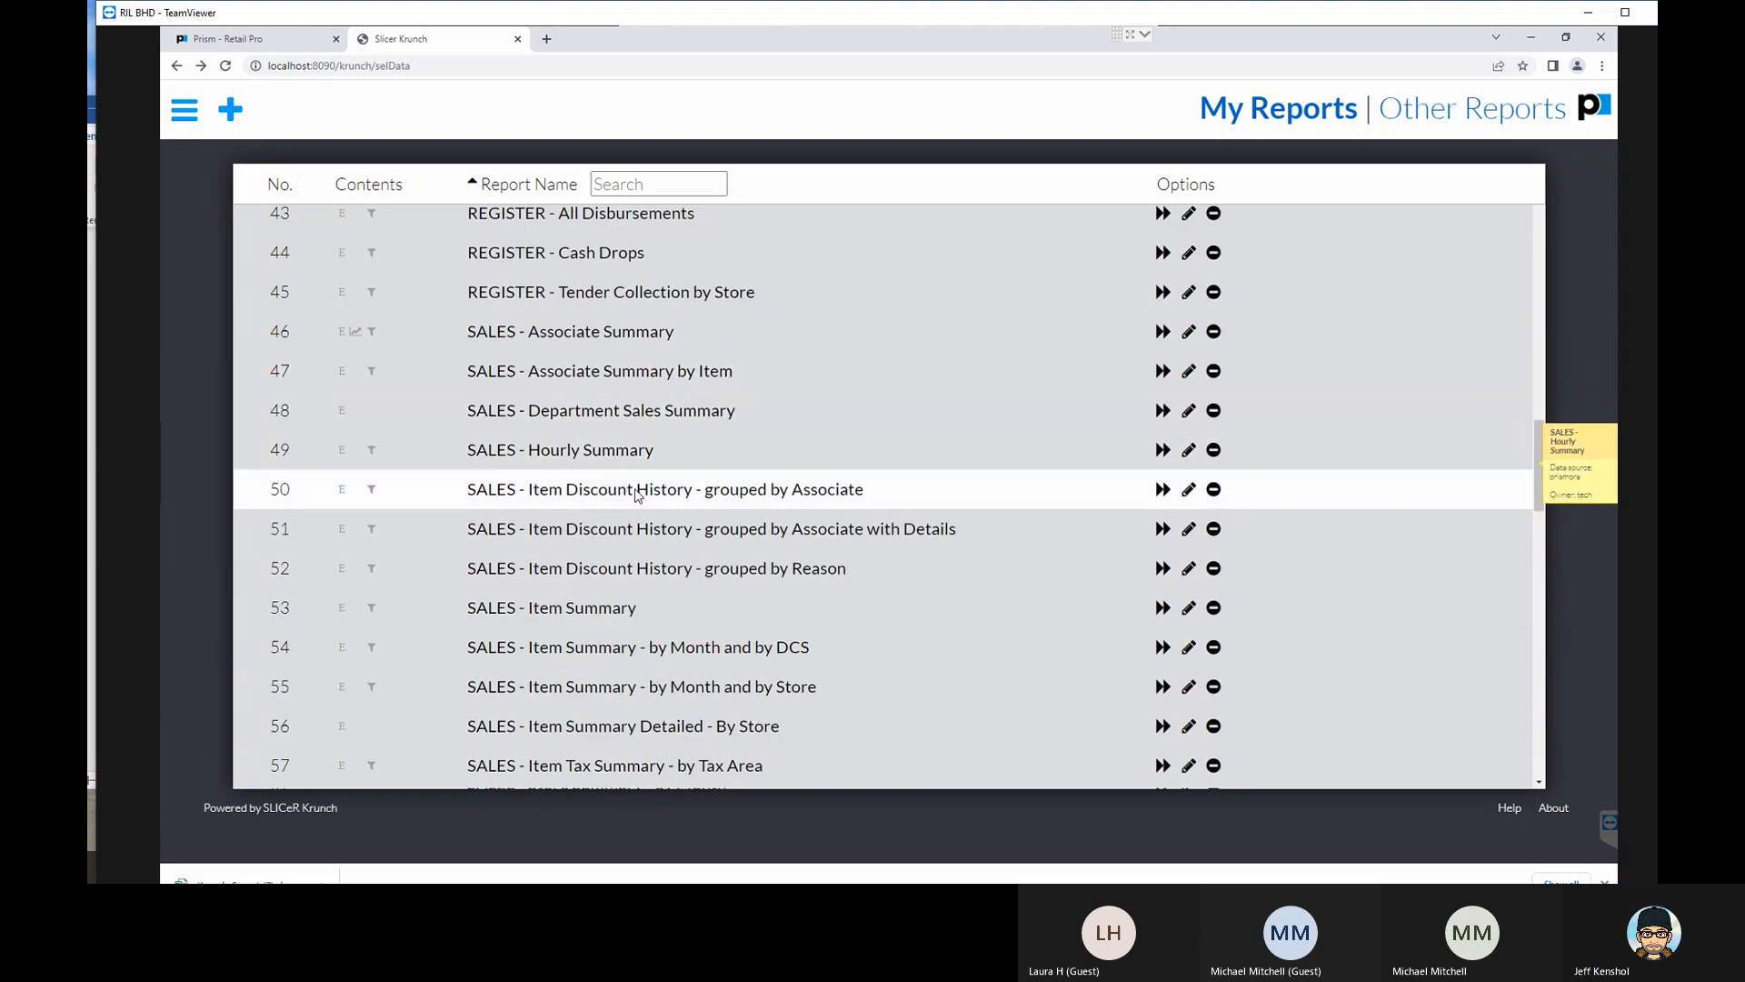
scroll(638, 509, down, 9)
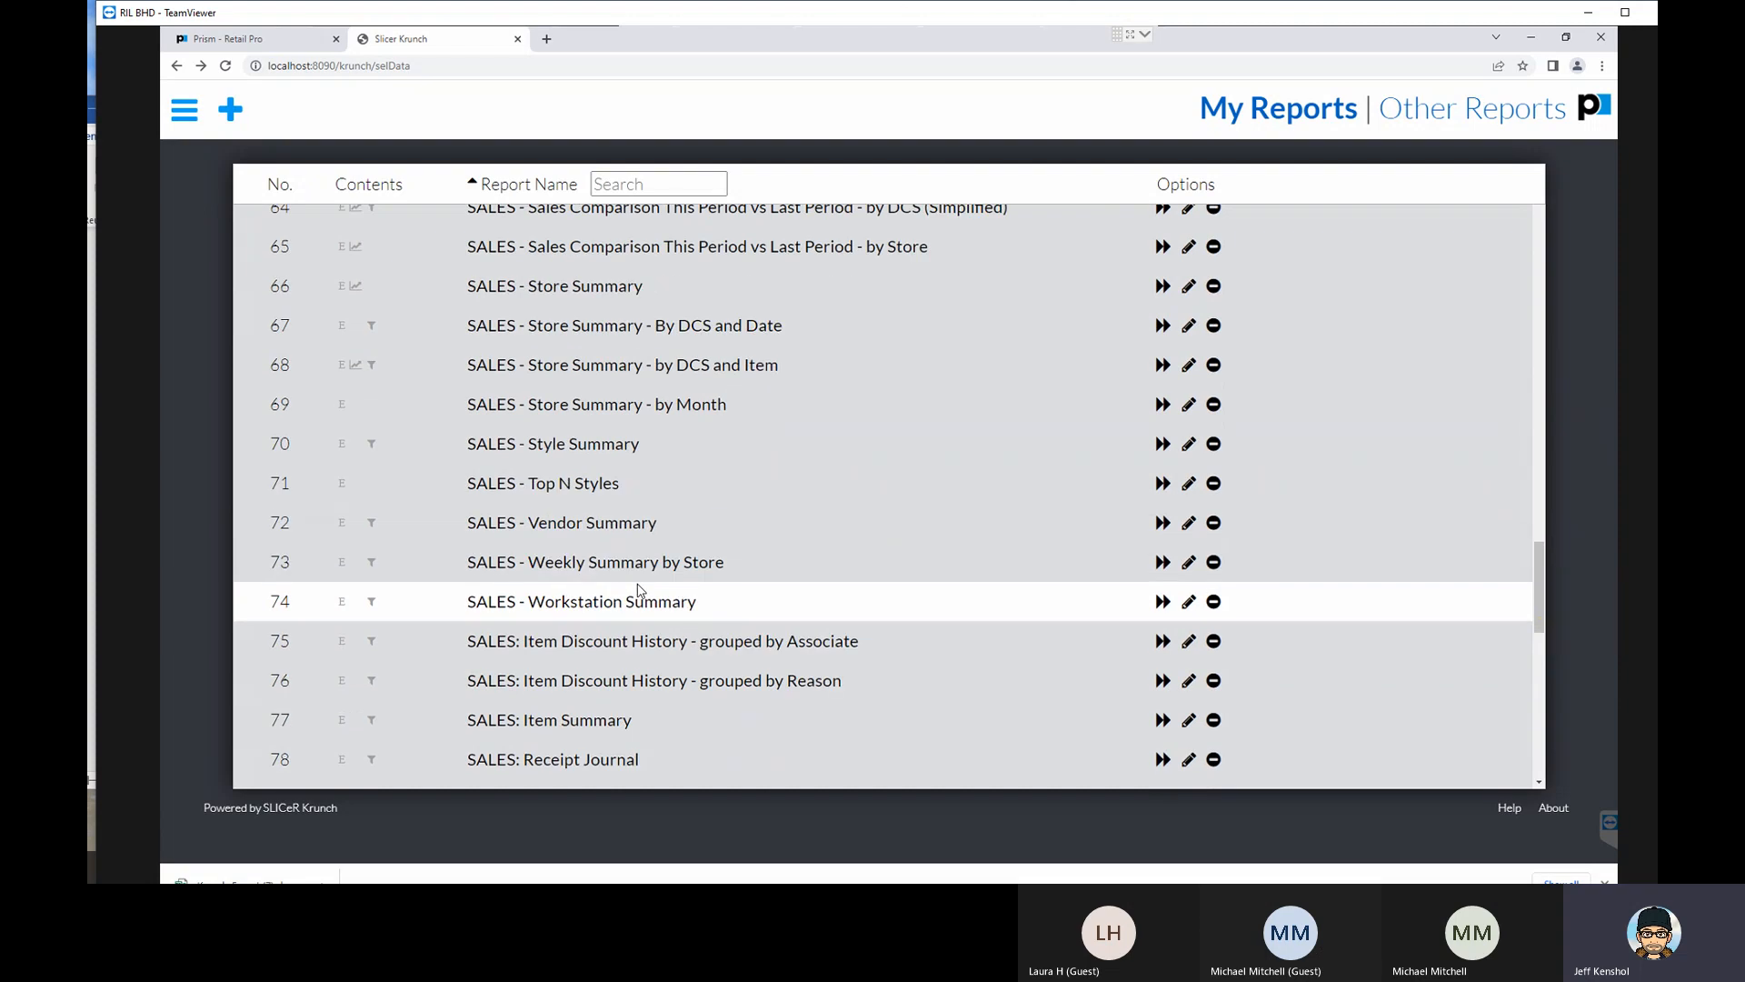
click(639, 525)
click(1188, 524)
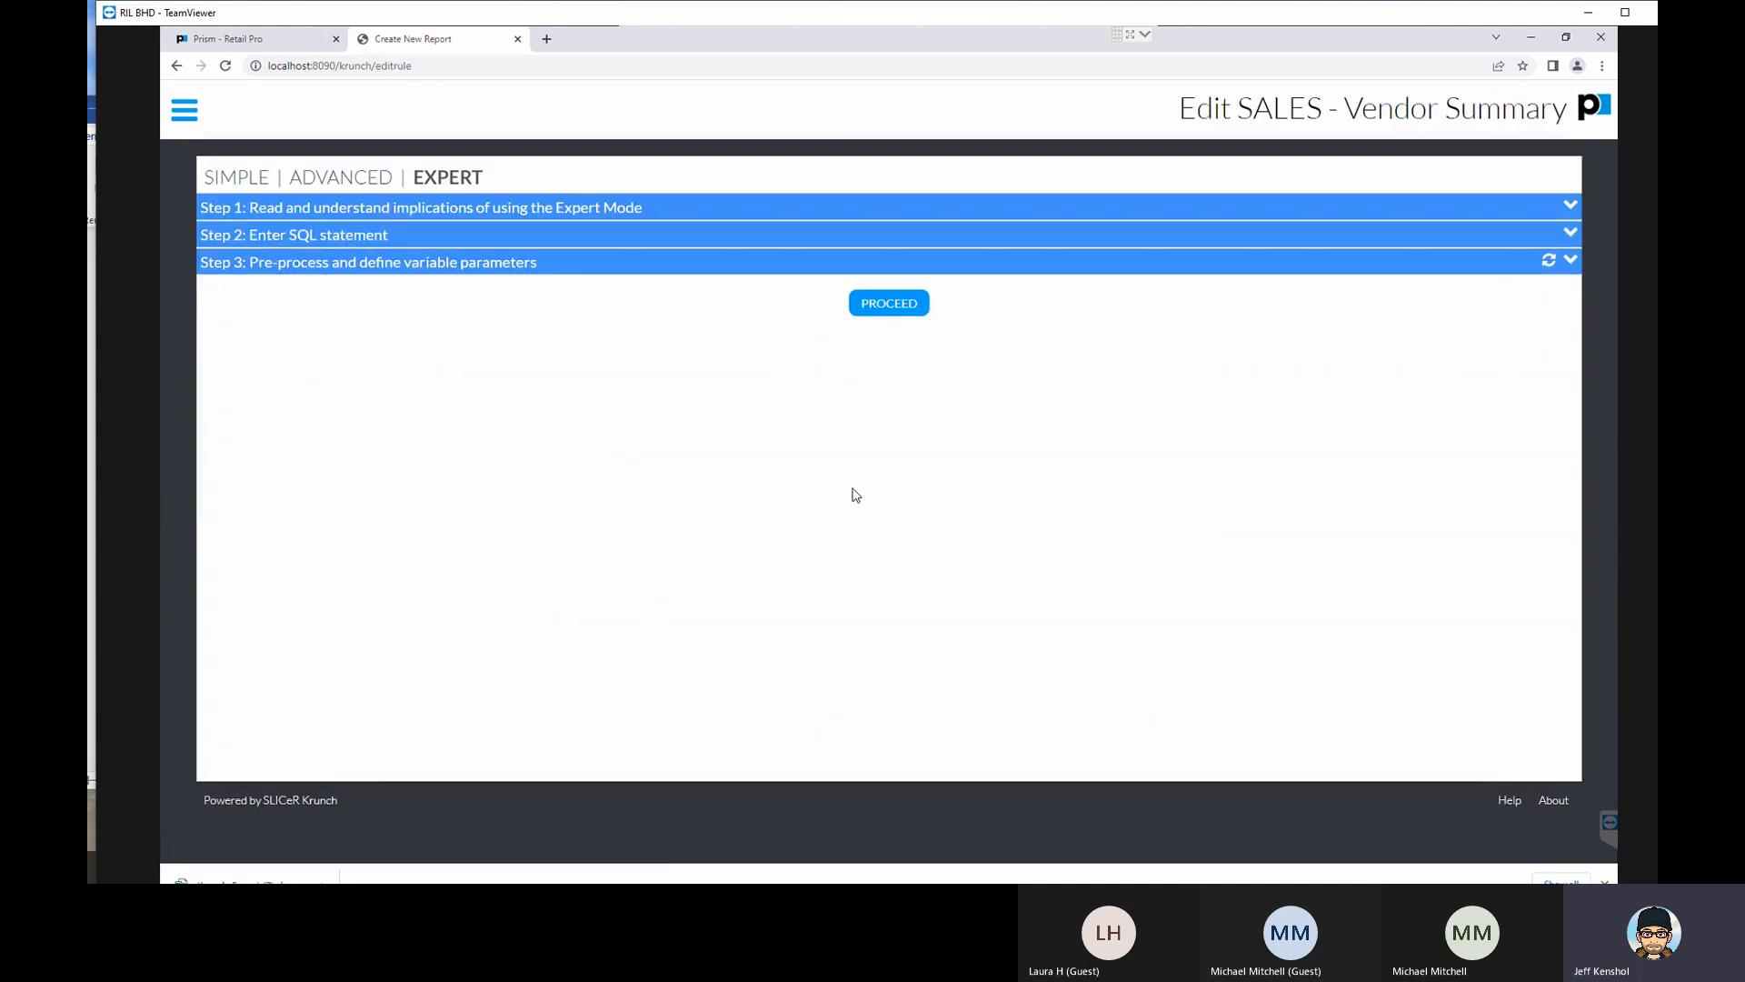
- Expand the Vendor Summary's SQL statement and examine its outer select columns and the nested select in the from clause
click(359, 236)
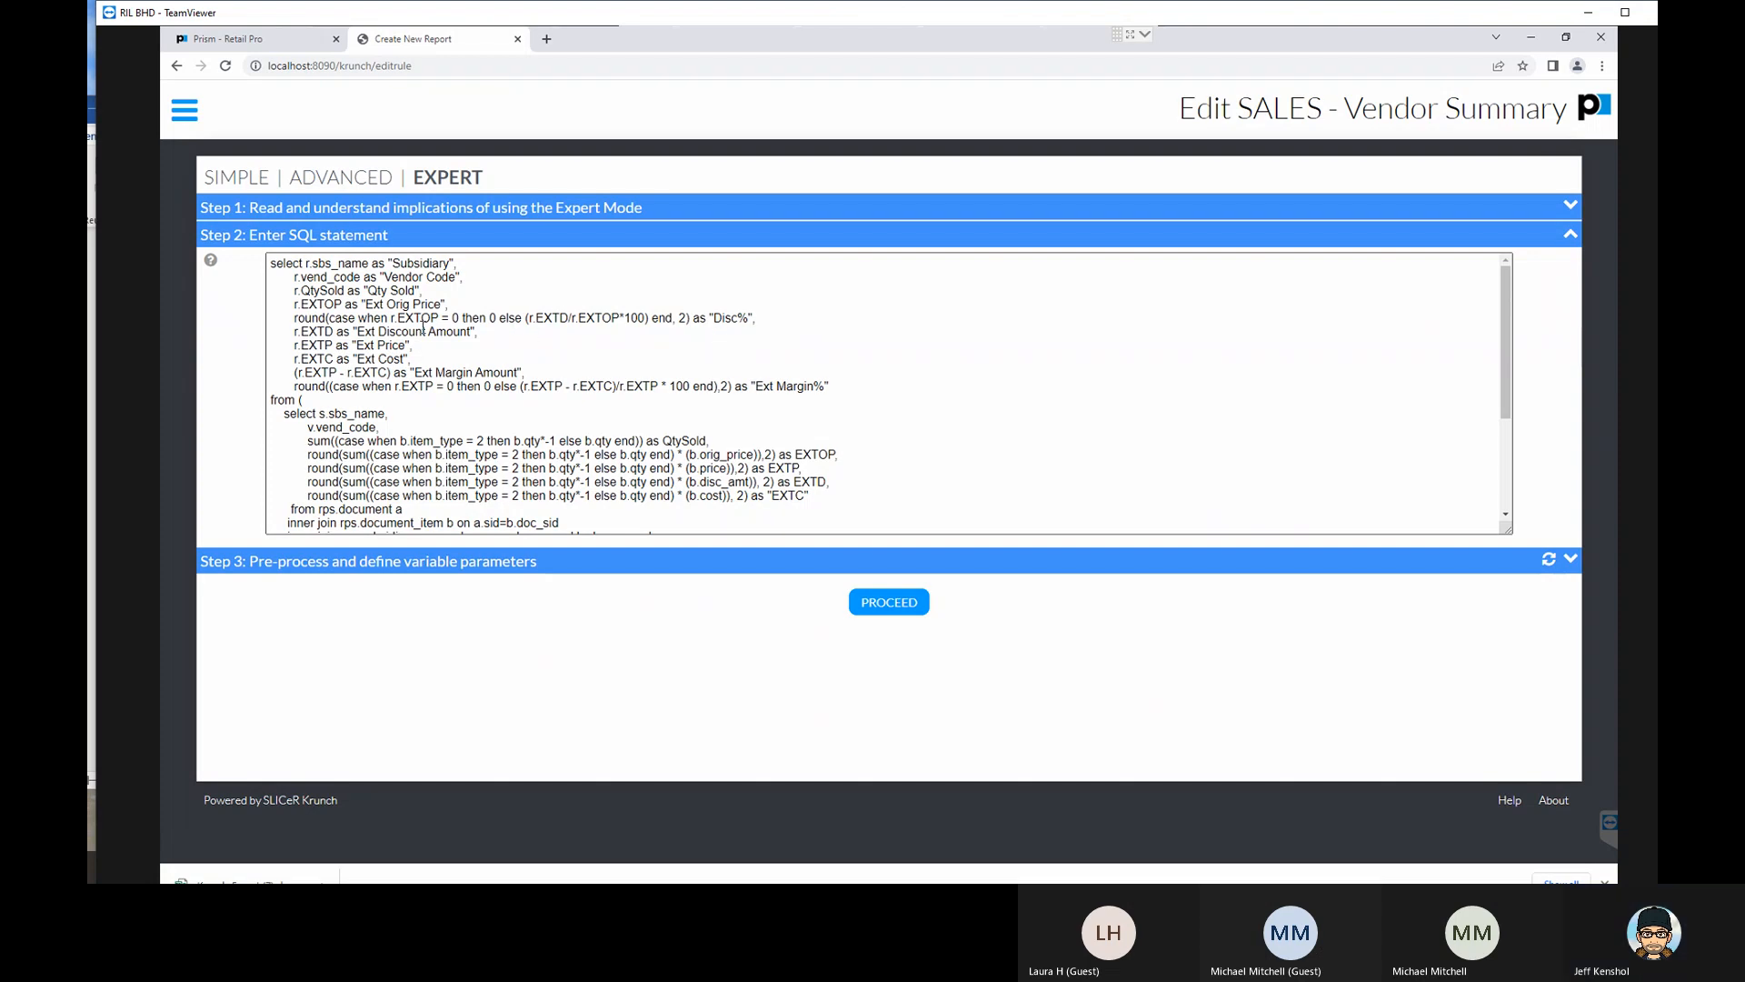
click(309, 265)
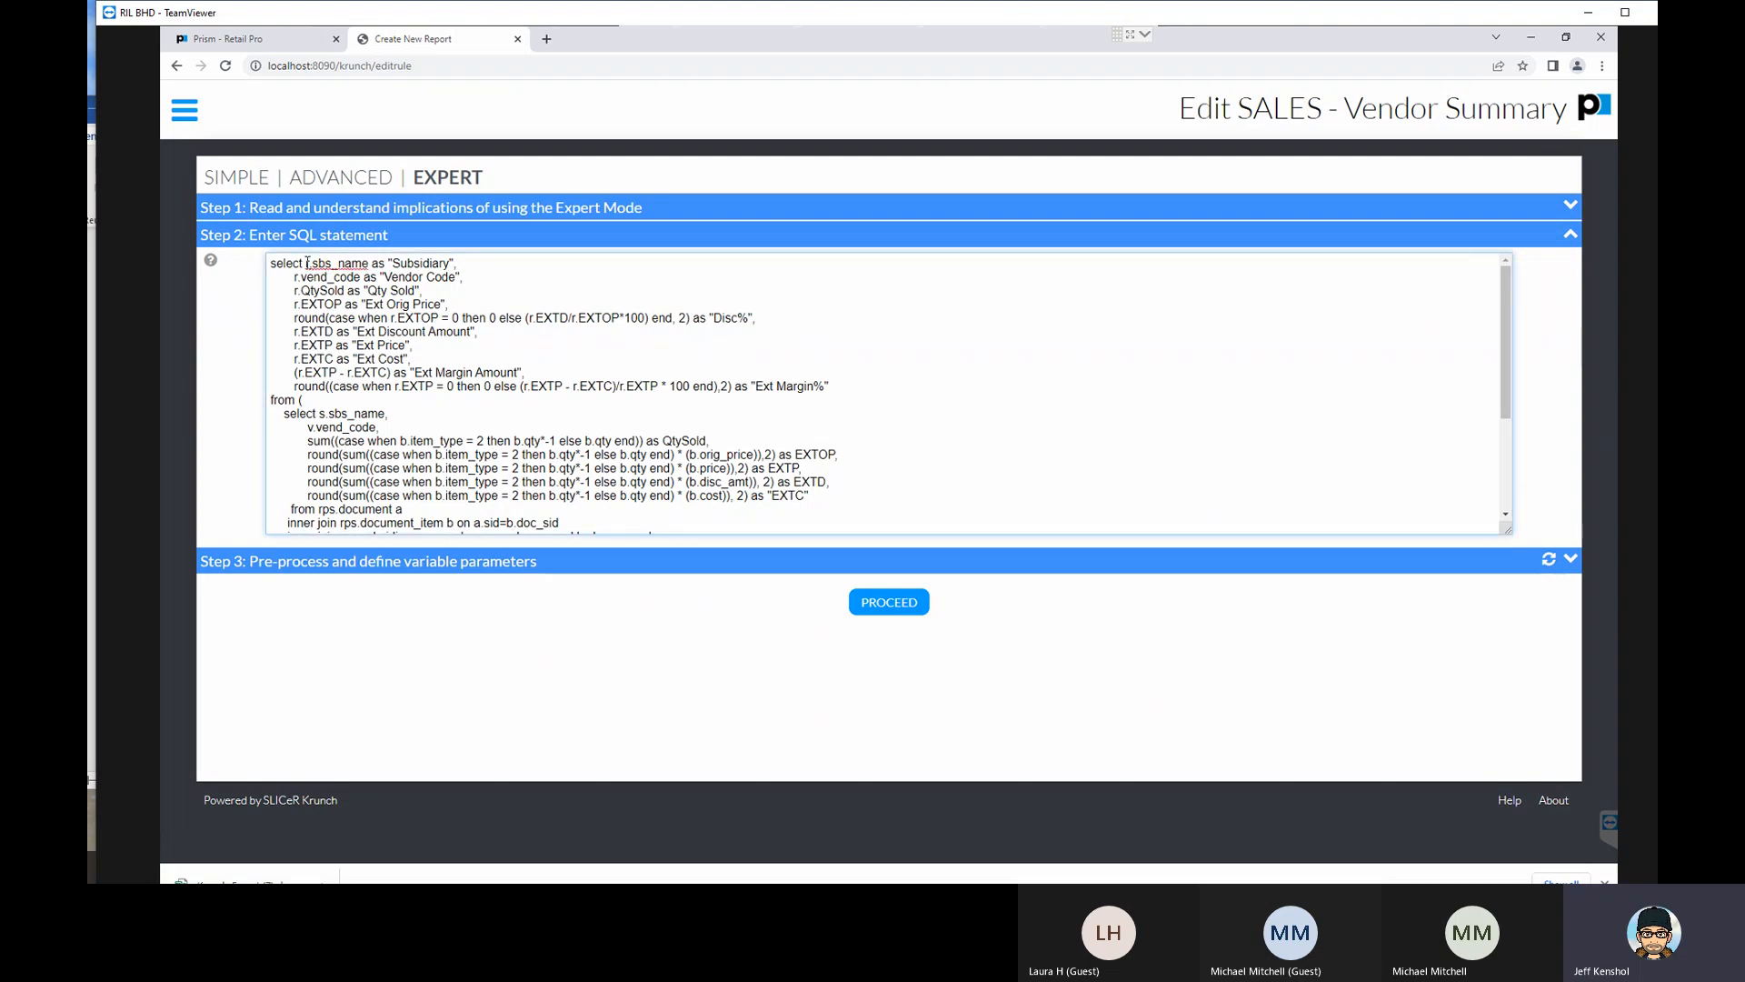
drag(308, 264, 838, 385)
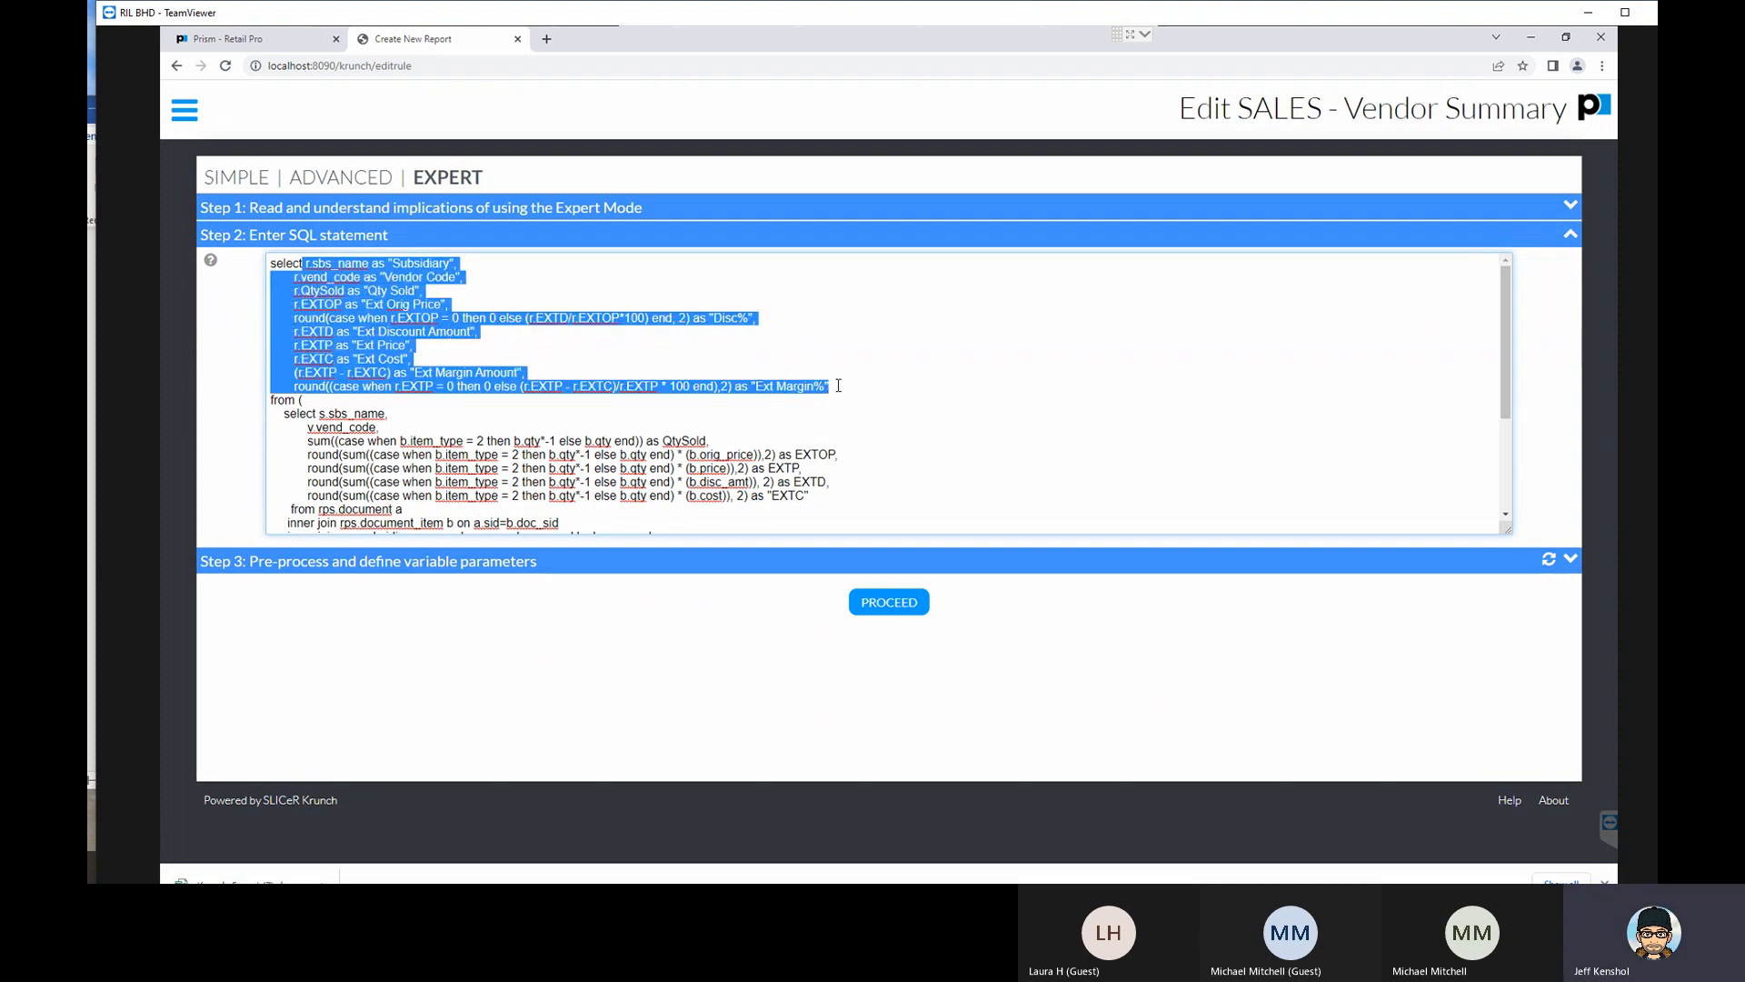
double_click(292, 399)
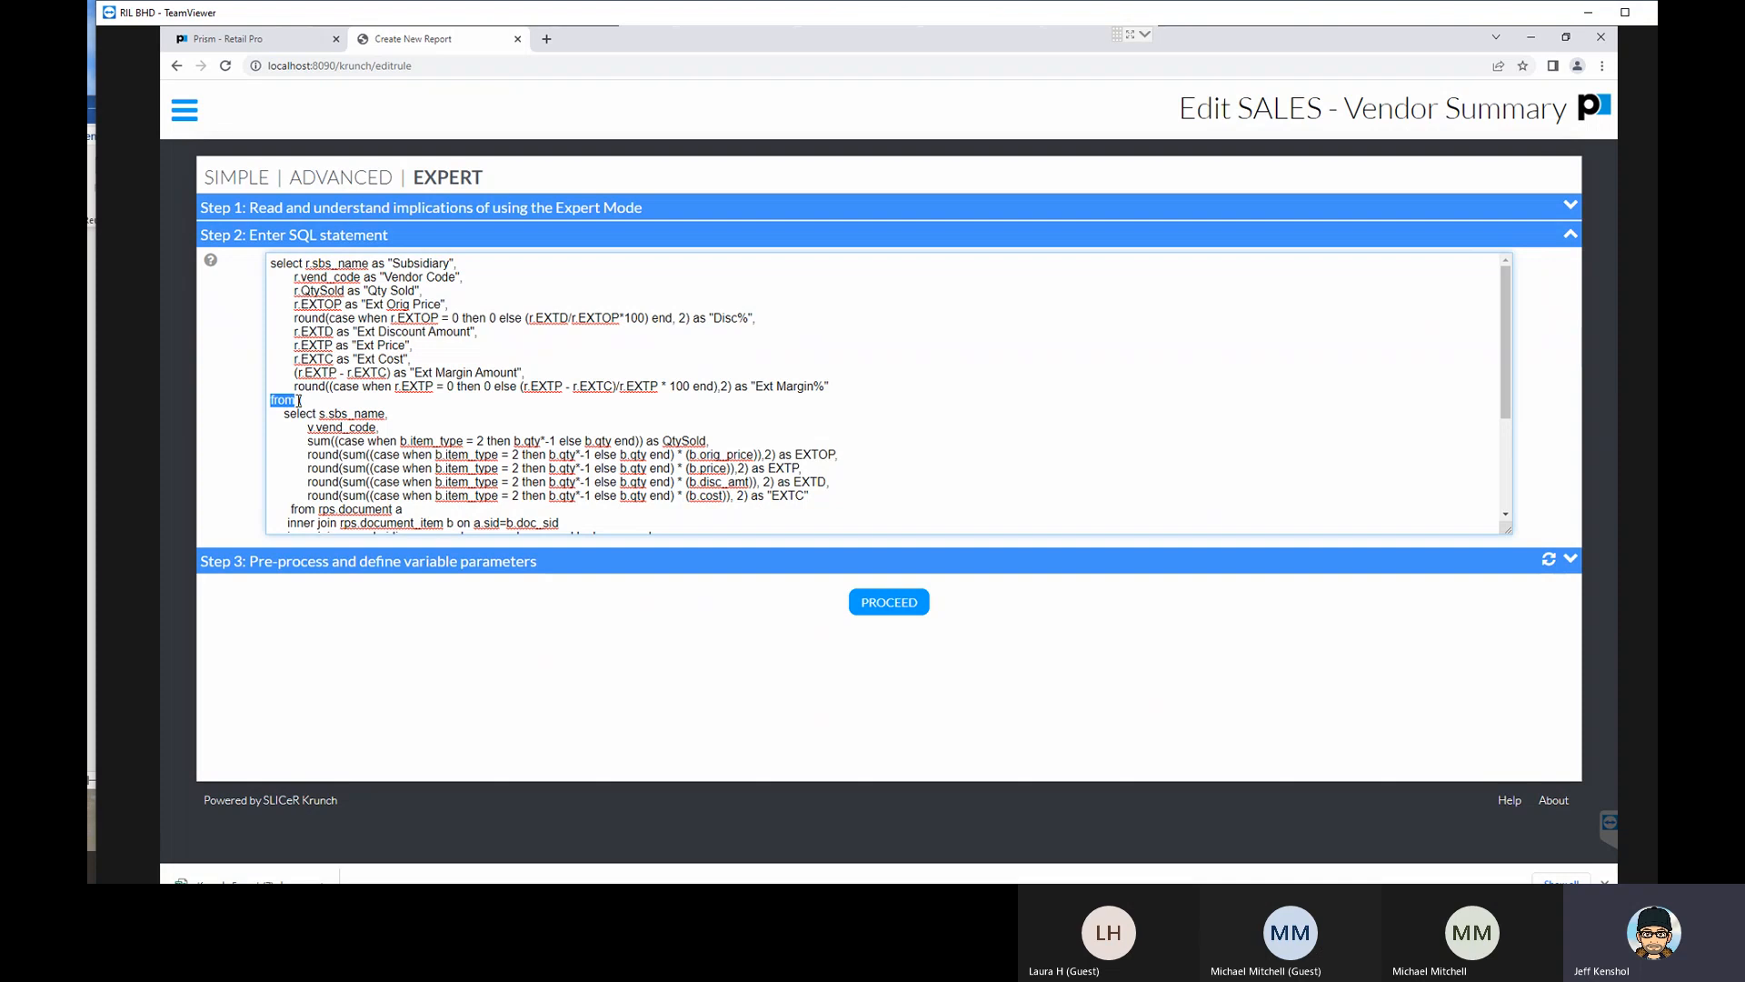
drag(283, 400, 324, 414)
key(ctrl+z)
click(314, 401)
drag(296, 401, 450, 419)
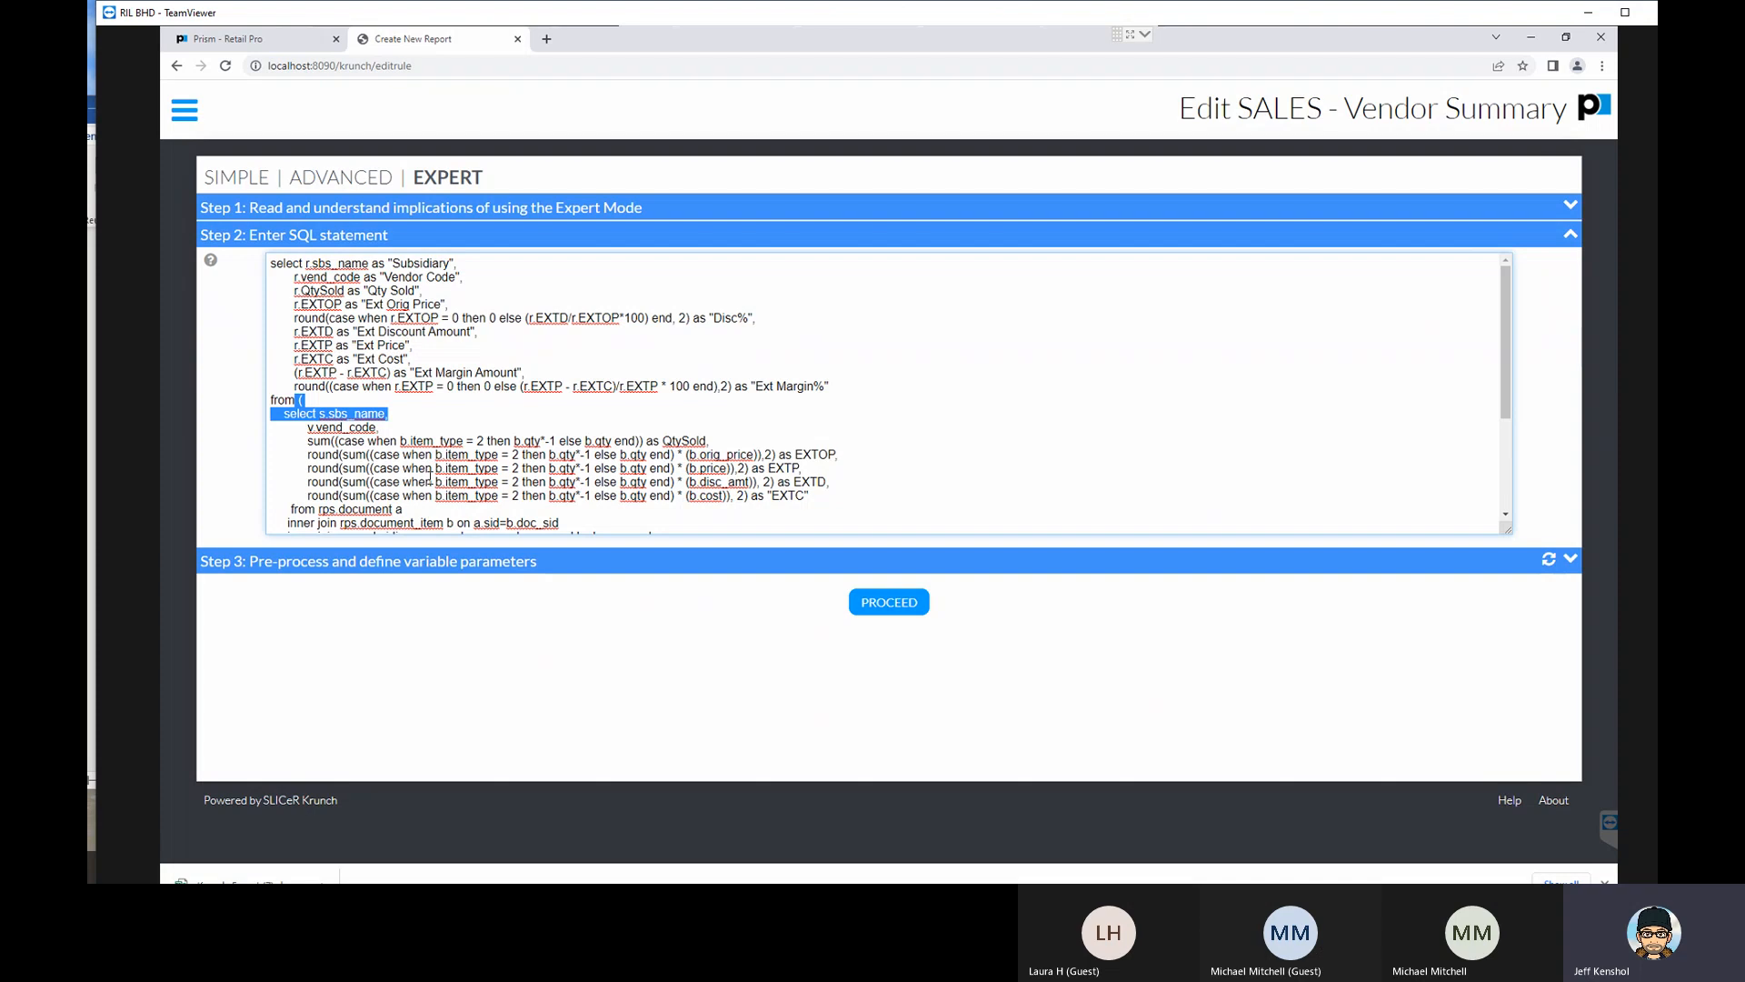
- Examine the nested select's from clause and inner joins, especially the dcs and invn_sbs_item join conditions and the i alias
scroll(369, 505, down, 3)
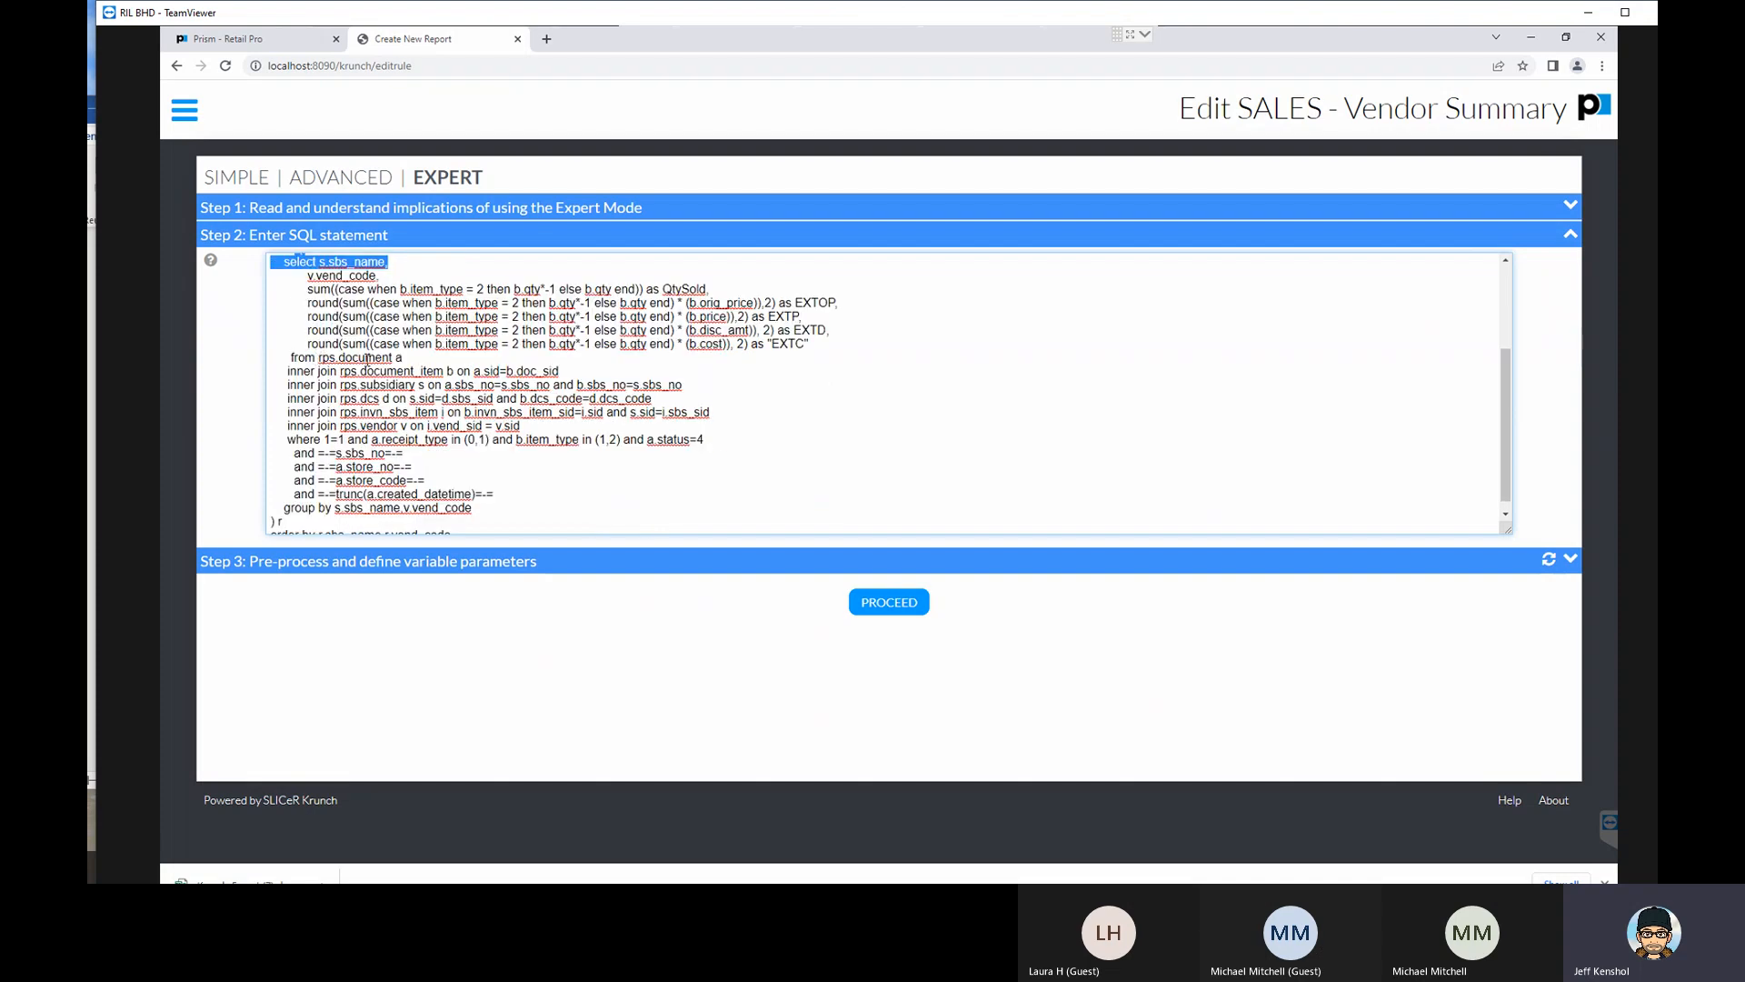
drag(287, 358, 317, 359)
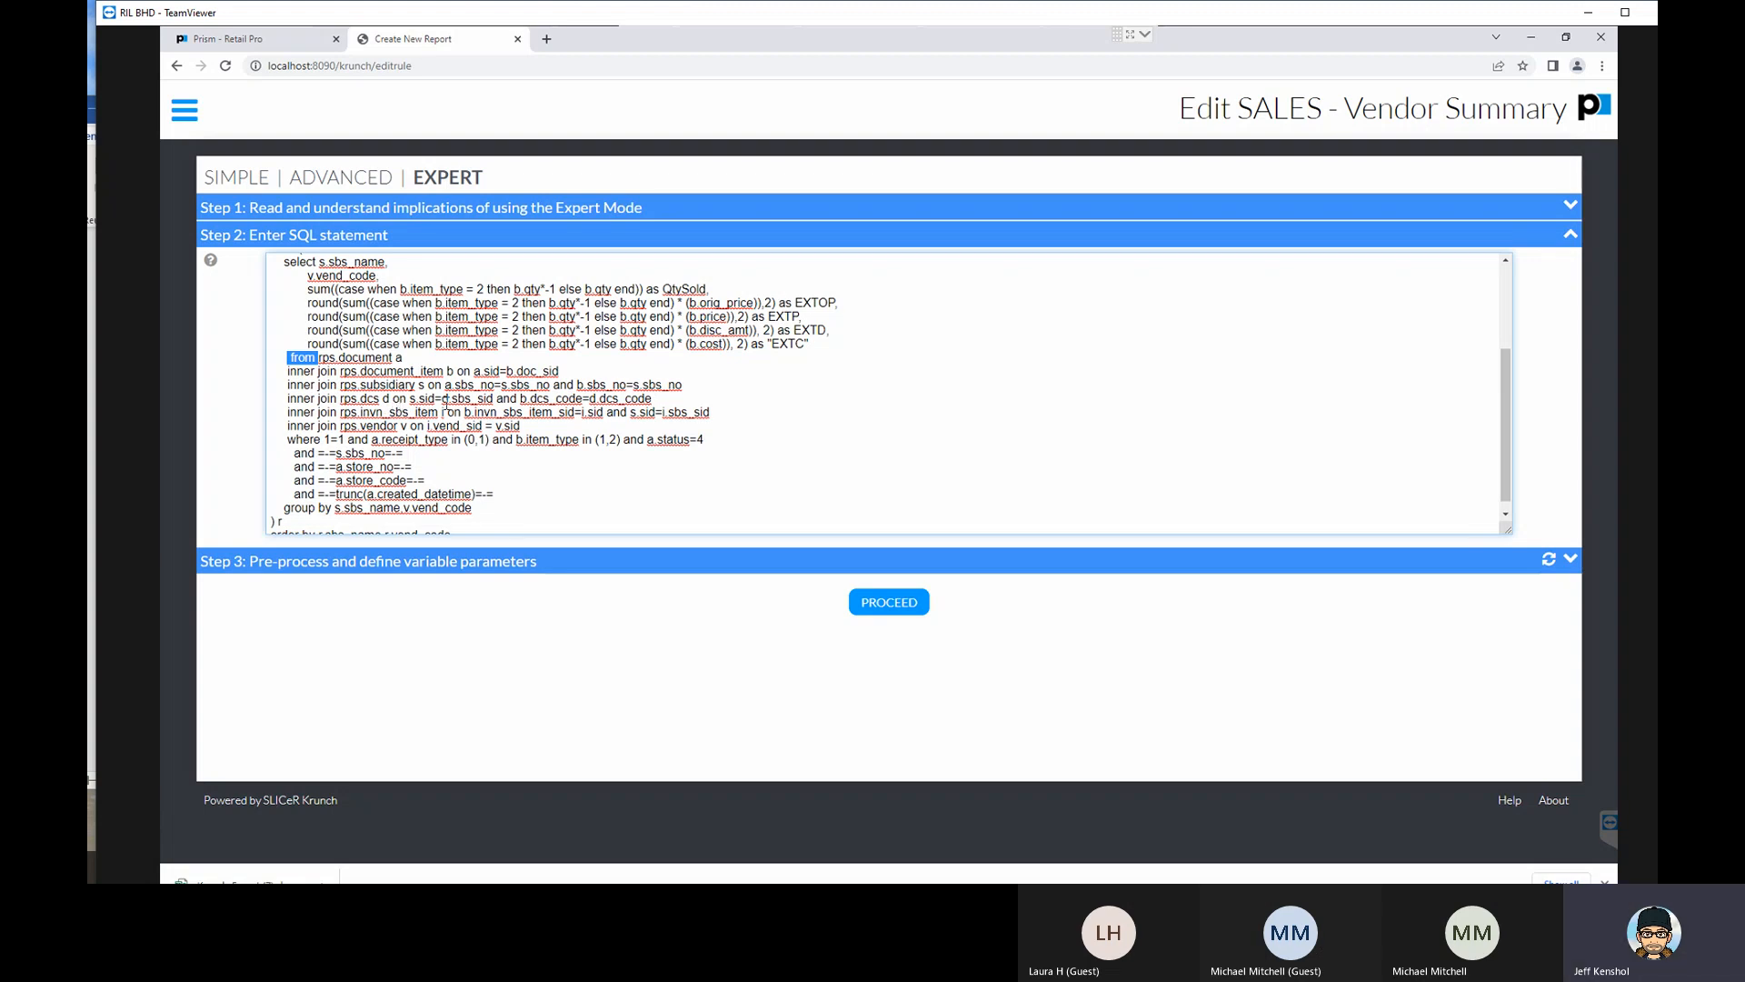
drag(410, 398, 443, 399)
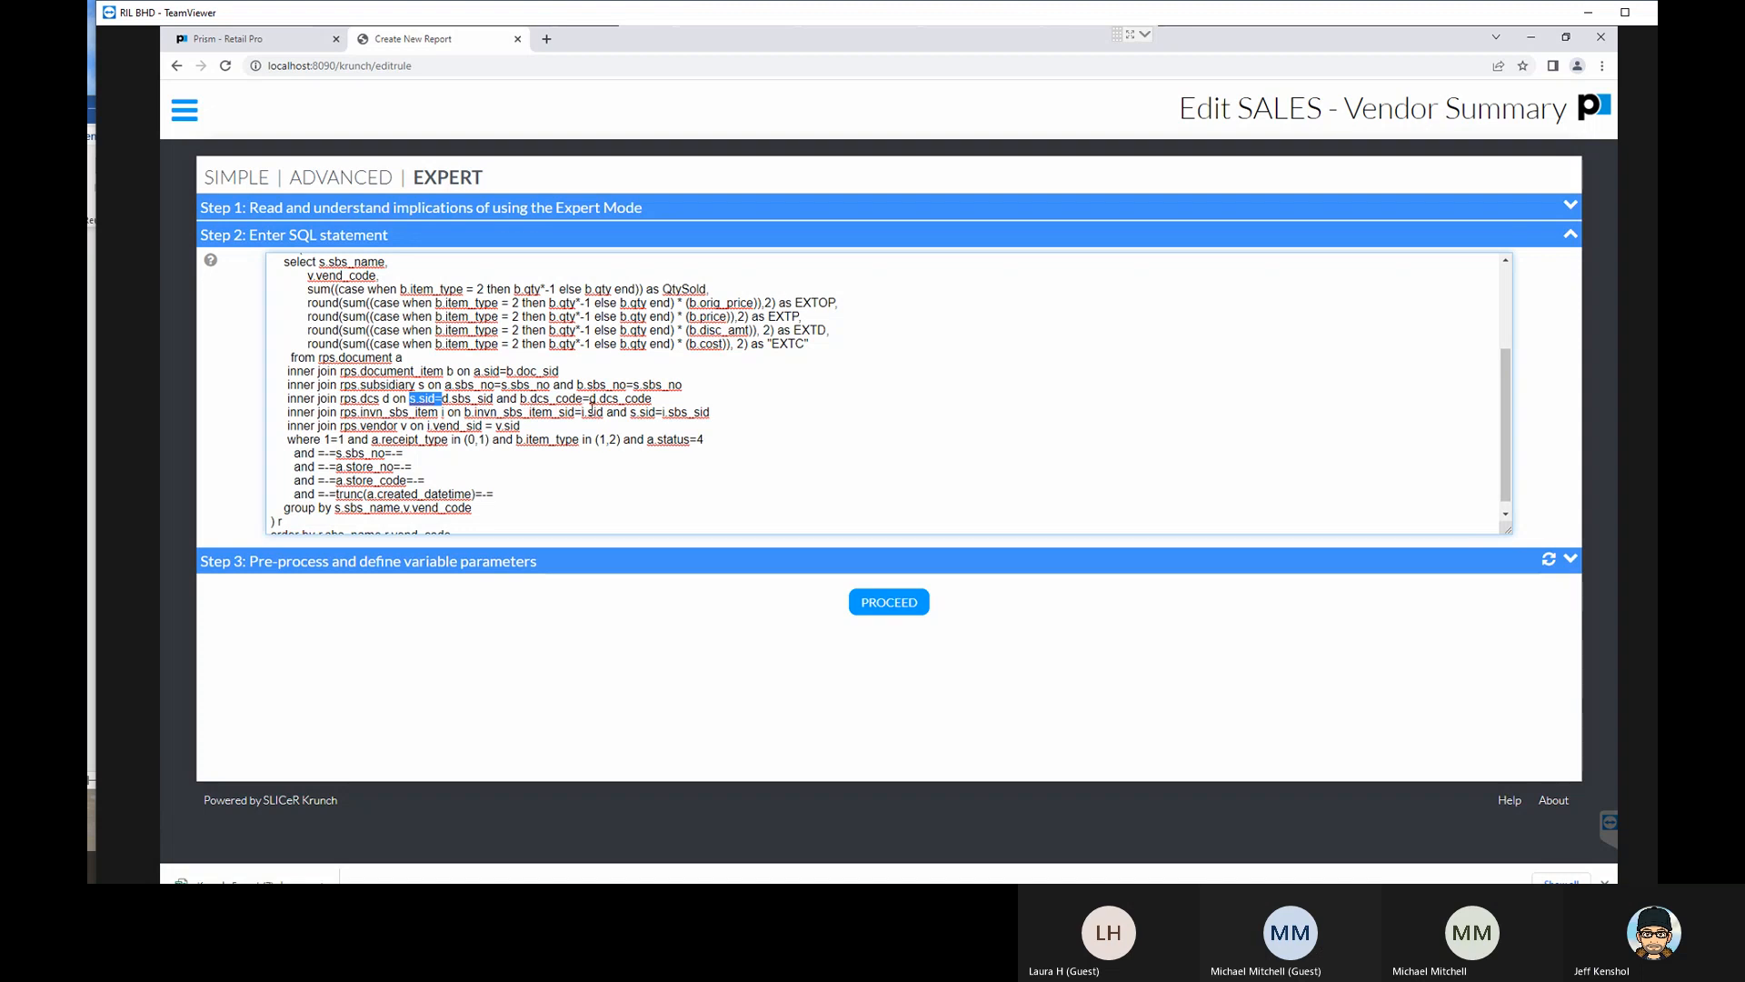
double_click(522, 399)
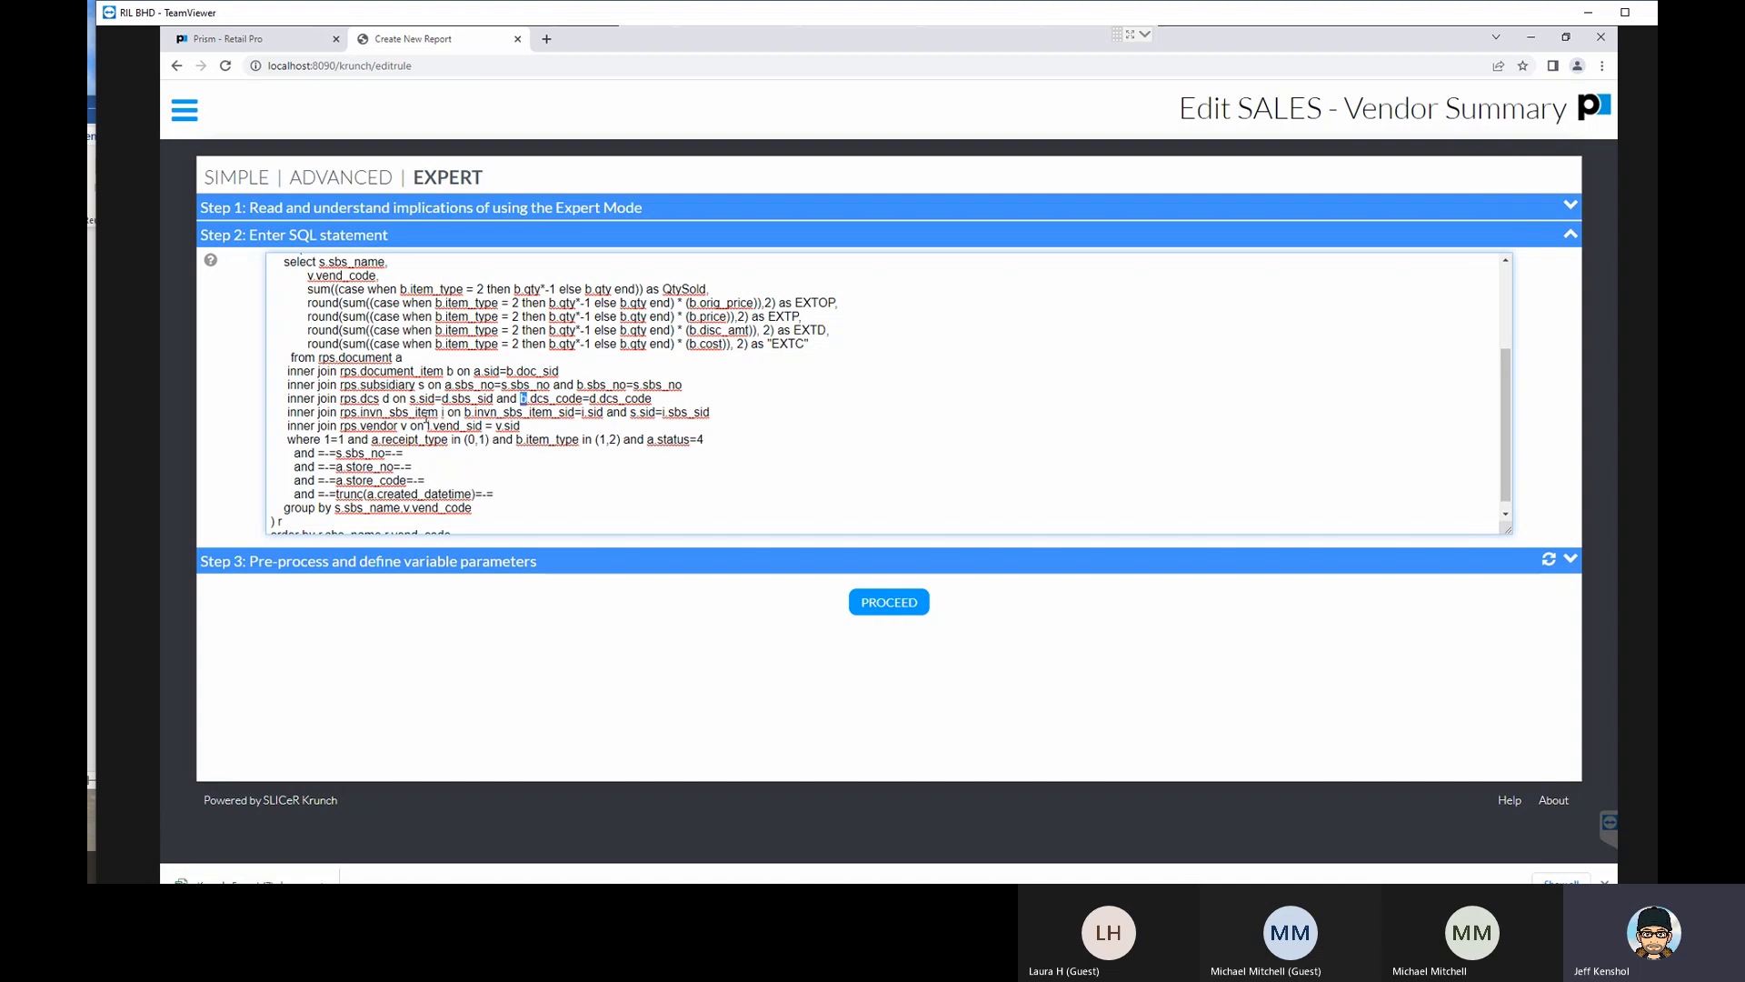
drag(338, 412, 458, 412)
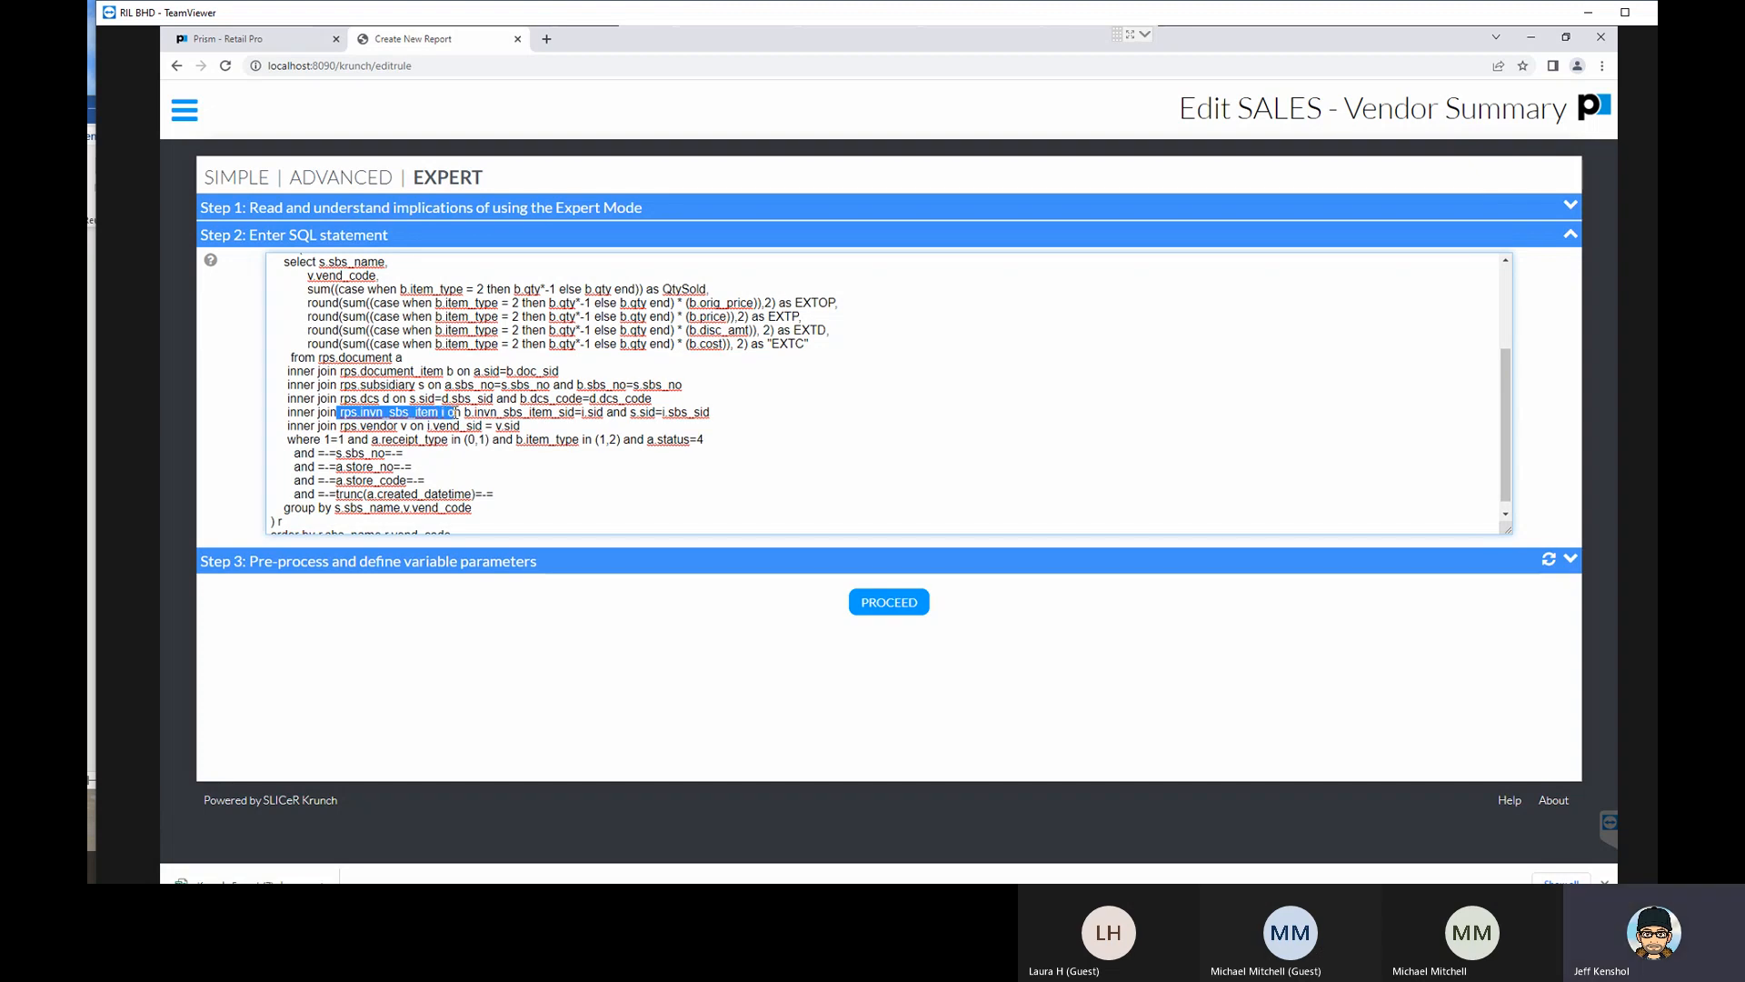
click(448, 415)
drag(447, 414, 439, 414)
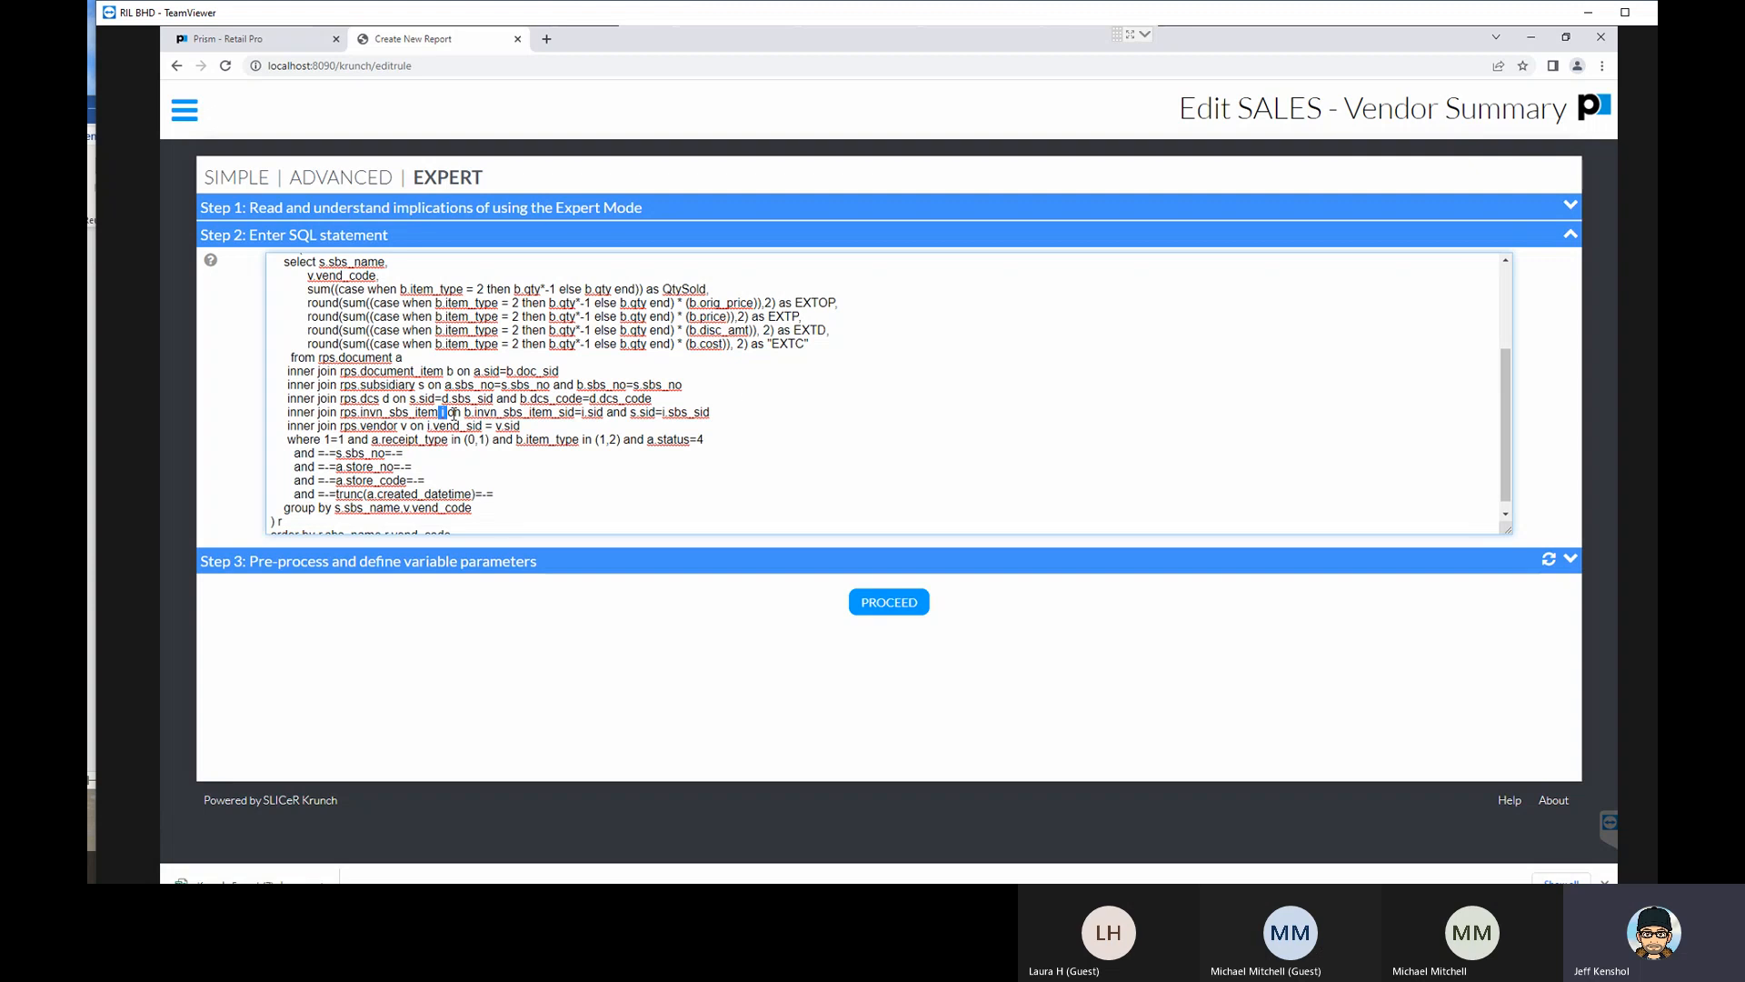
drag(471, 415, 440, 413)
drag(575, 414, 504, 413)
scroll(530, 438, down, 1)
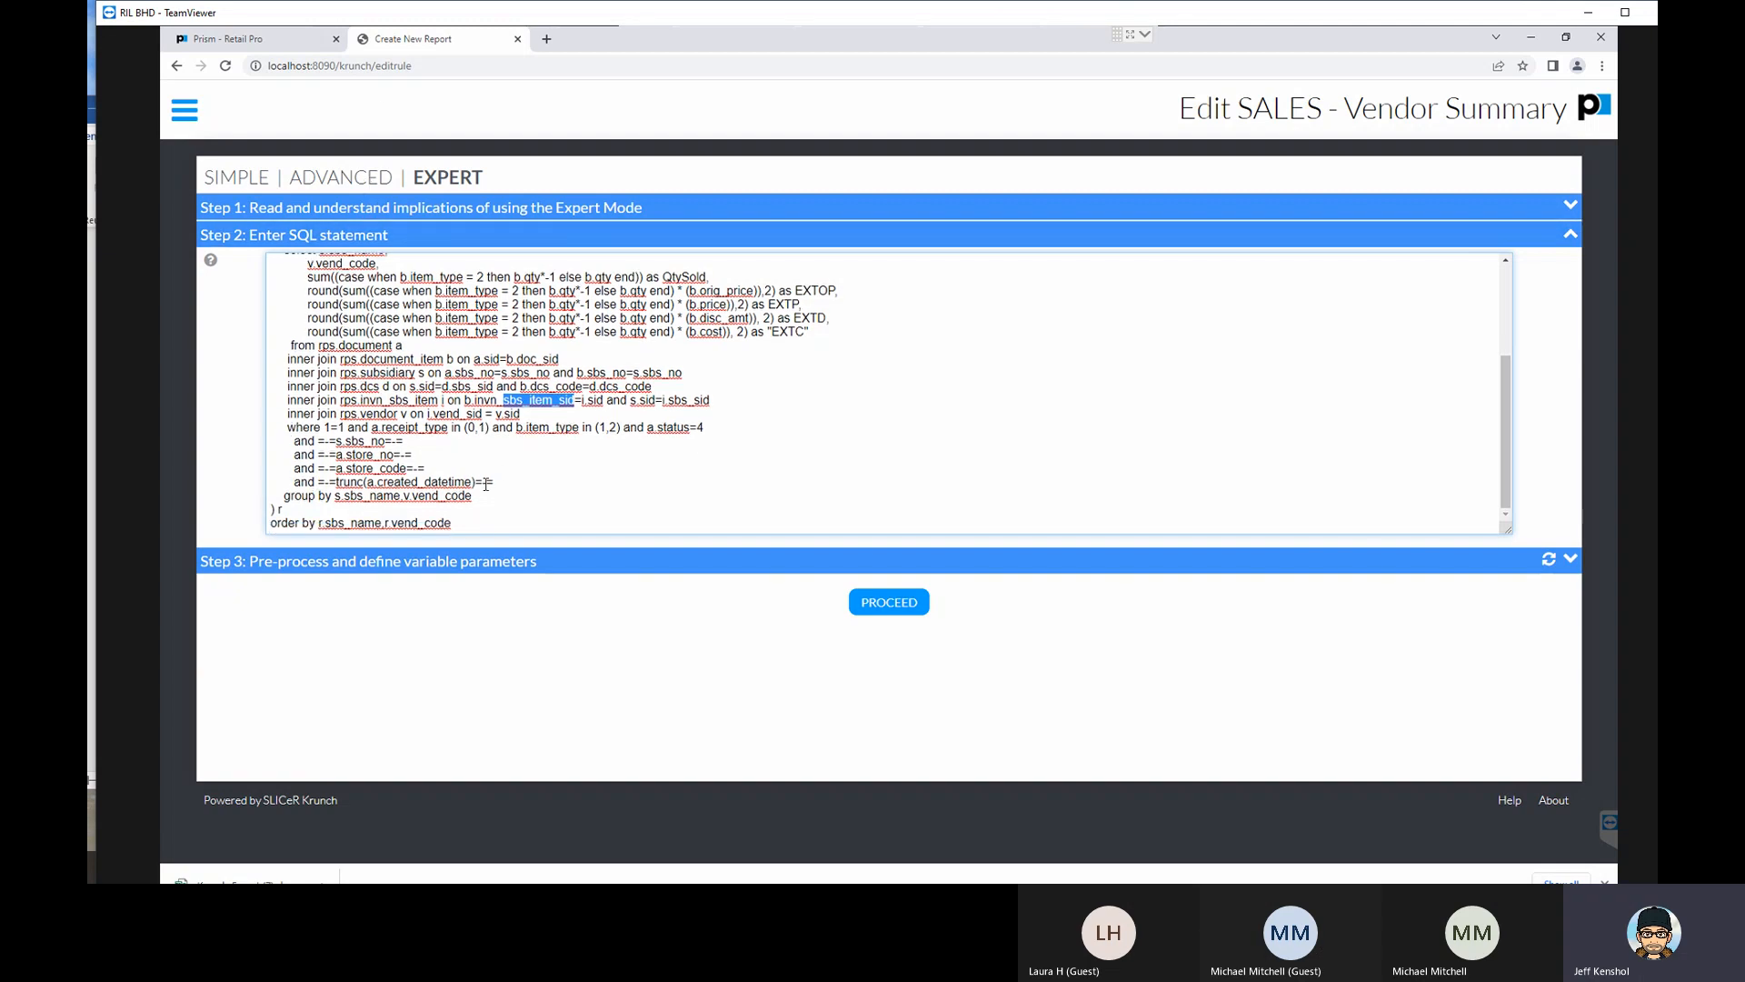
- Trace the r alias from the outer select columns through the opening parenthesis to the alias after the nested select's closing parenthesis
scroll(514, 486, up, 1)
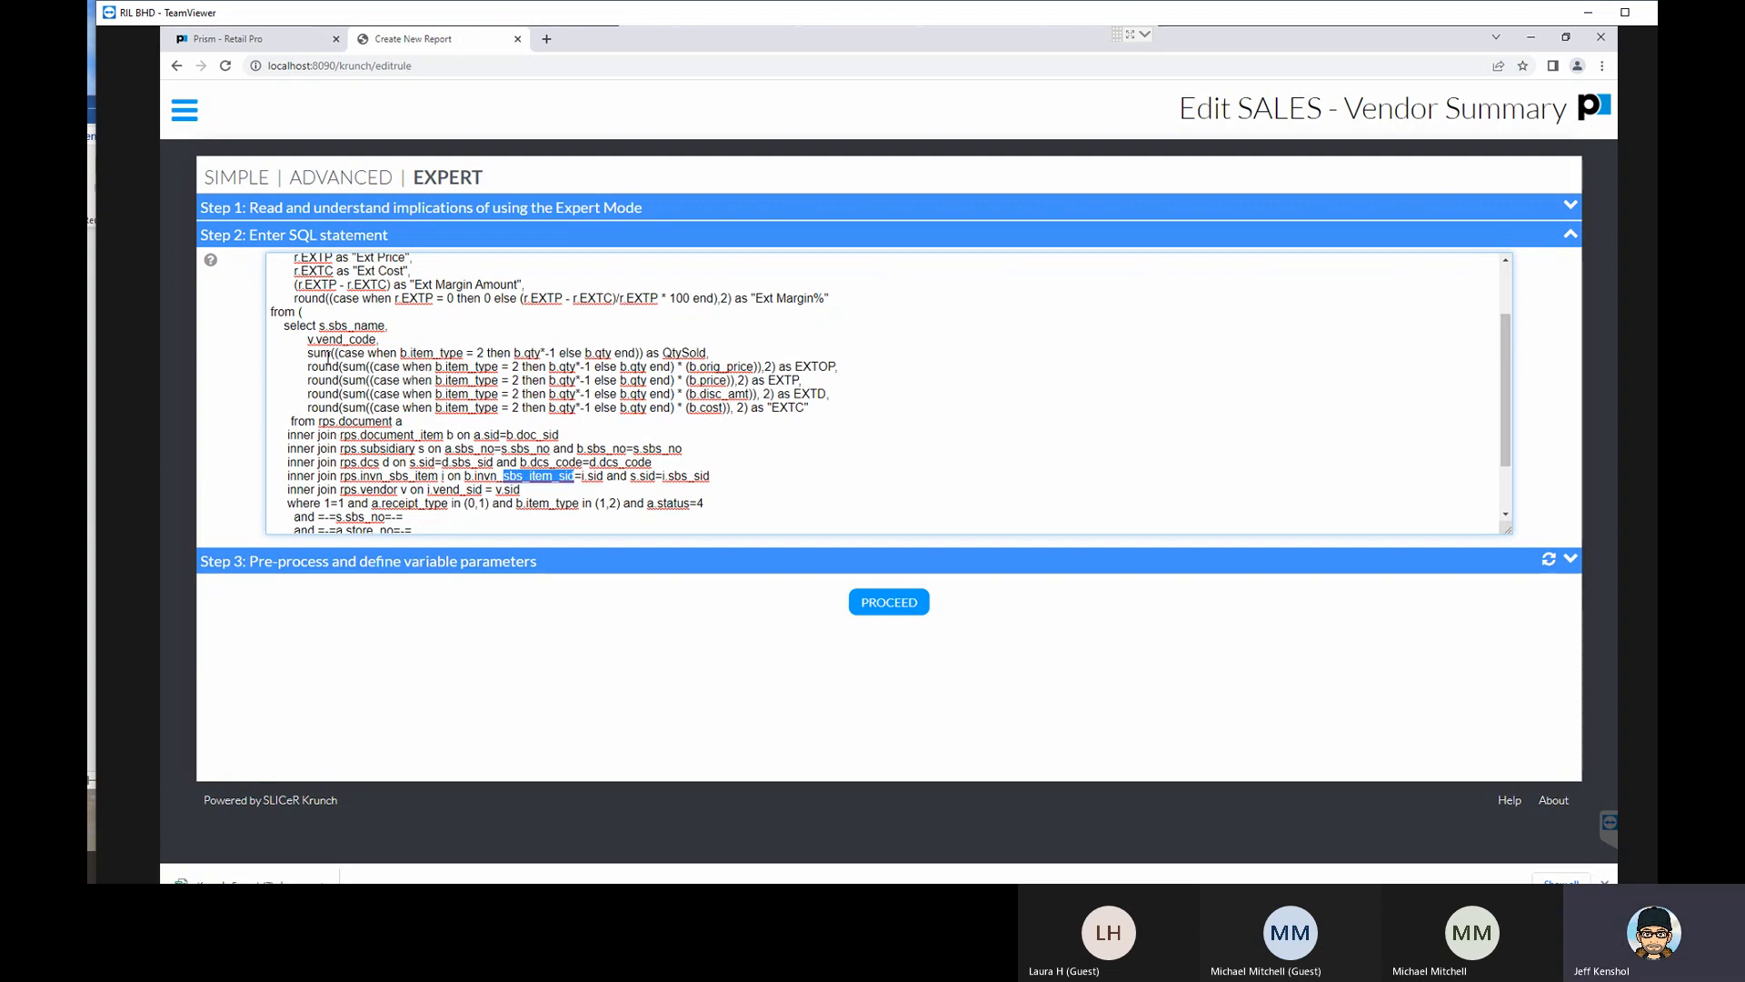
scroll(341, 393, up, 2)
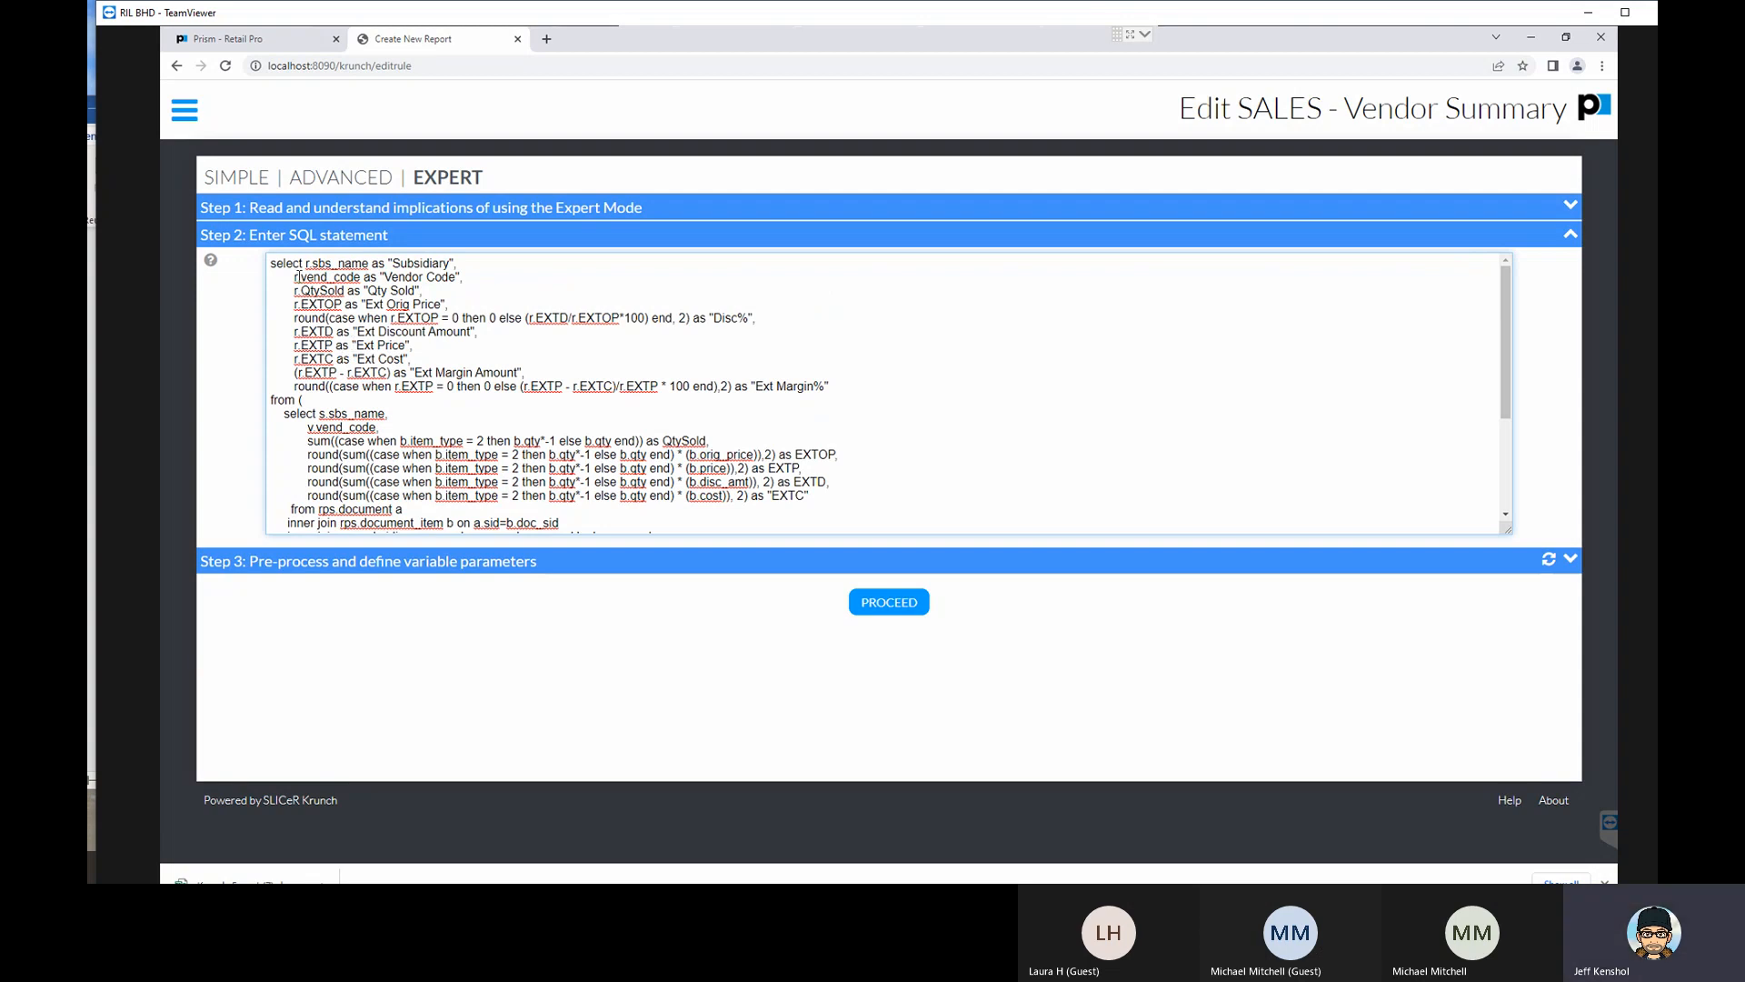
drag(297, 277, 292, 276)
scroll(334, 347, down, 3)
scroll(314, 377, up, 3)
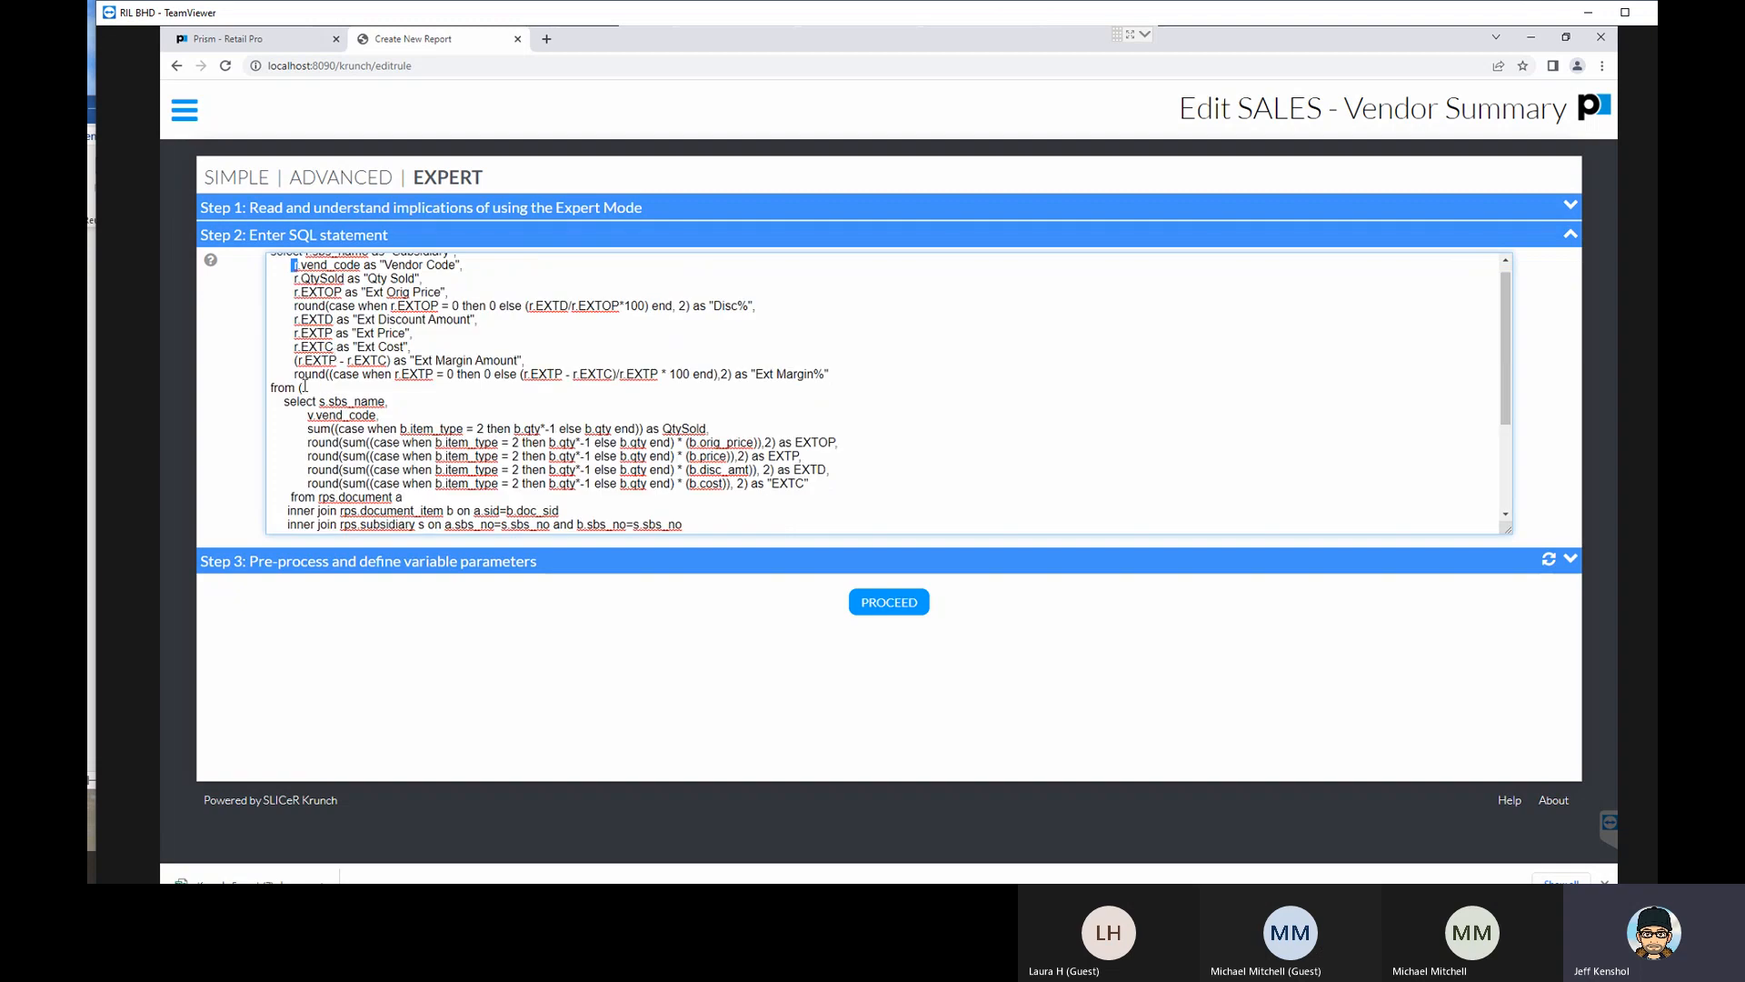
click(297, 388)
scroll(346, 420, down, 3)
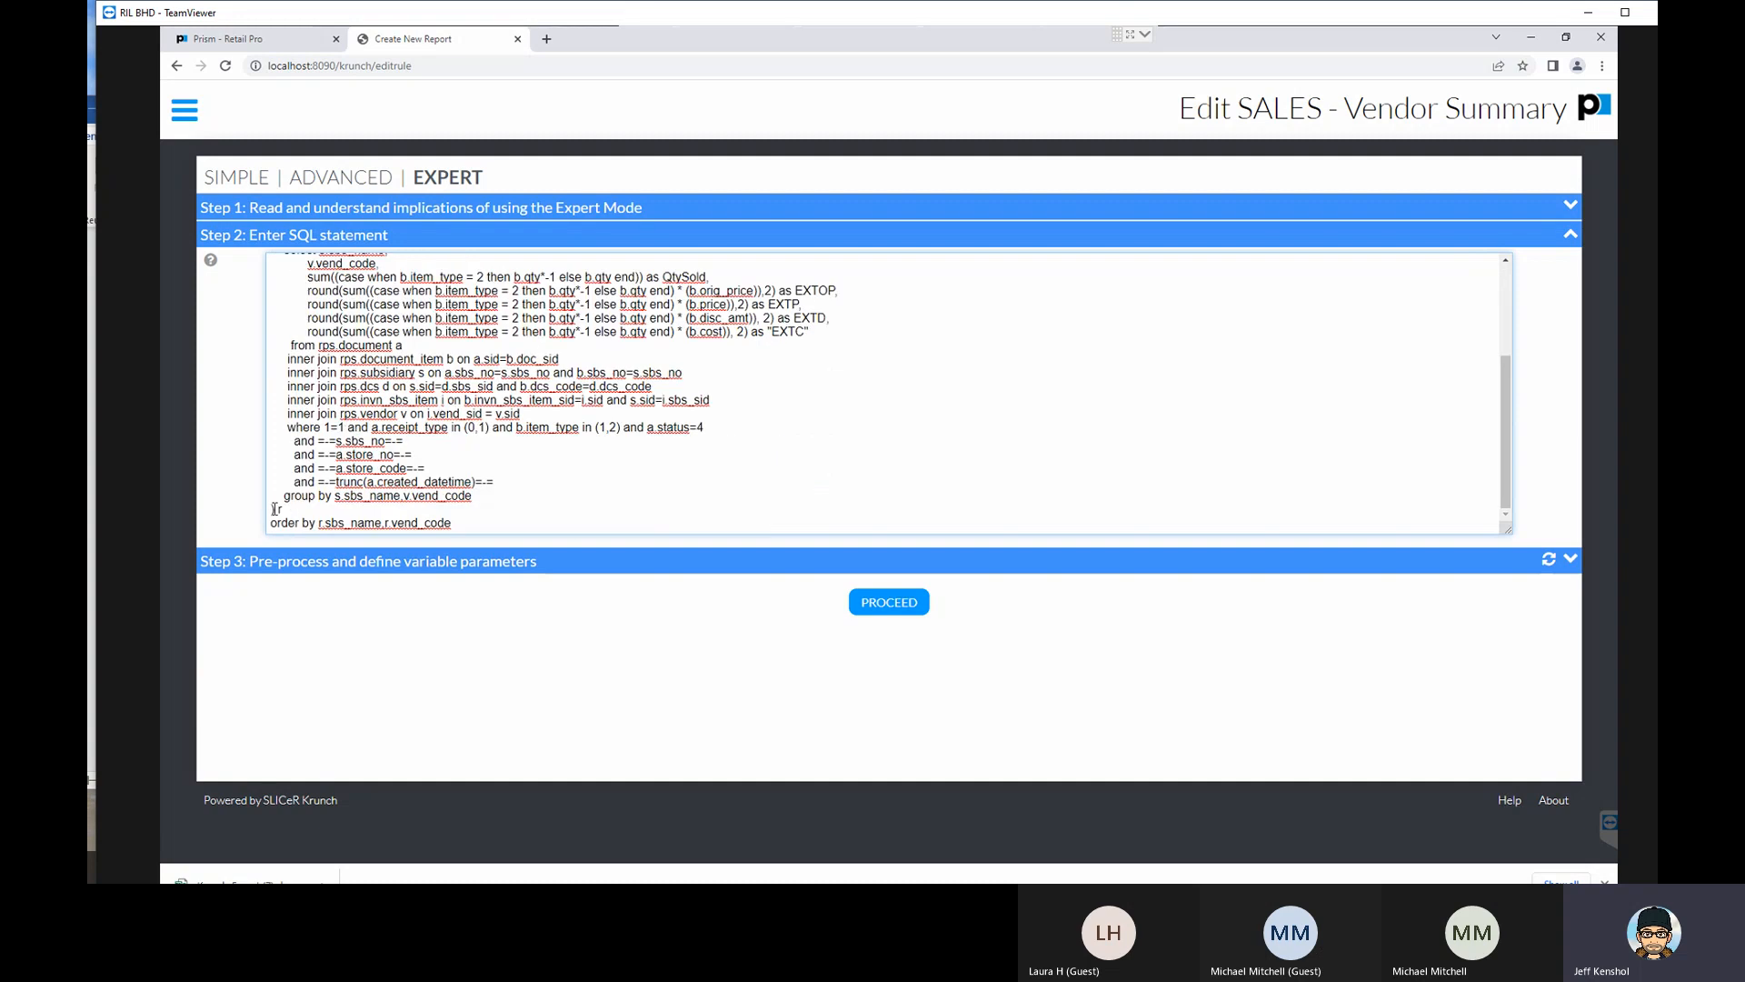
drag(276, 510, 267, 510)
double_click(279, 510)
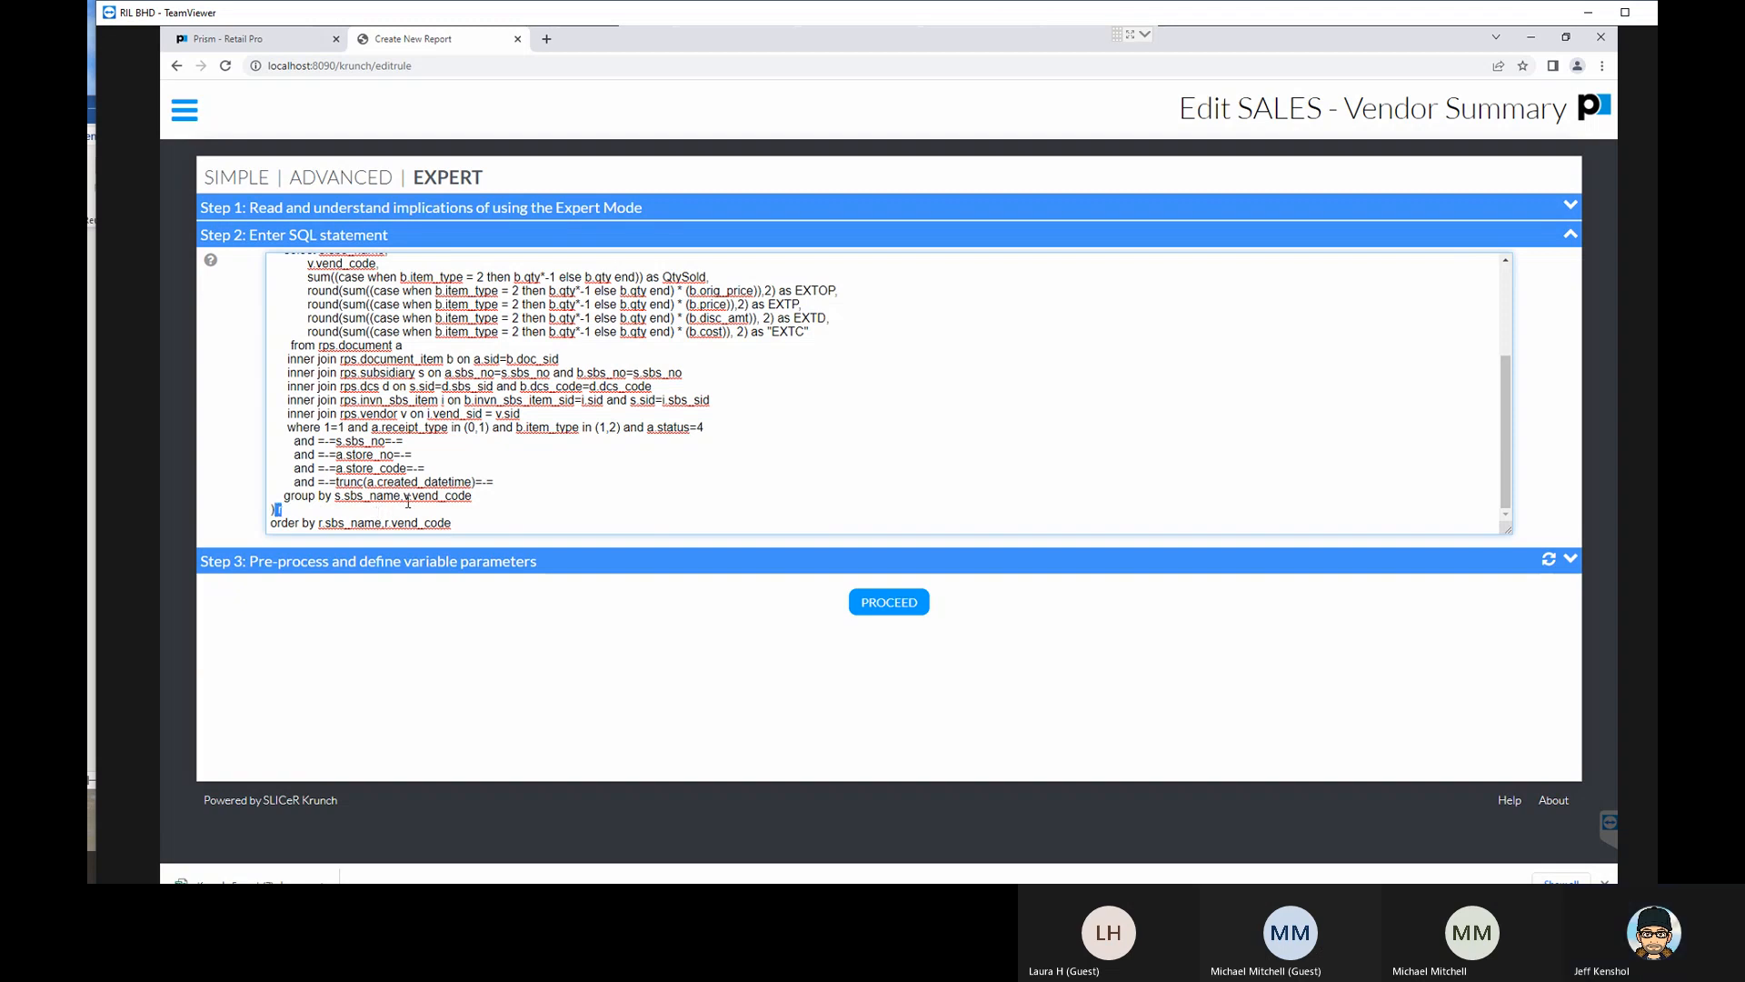
scroll(437, 501, up, 2)
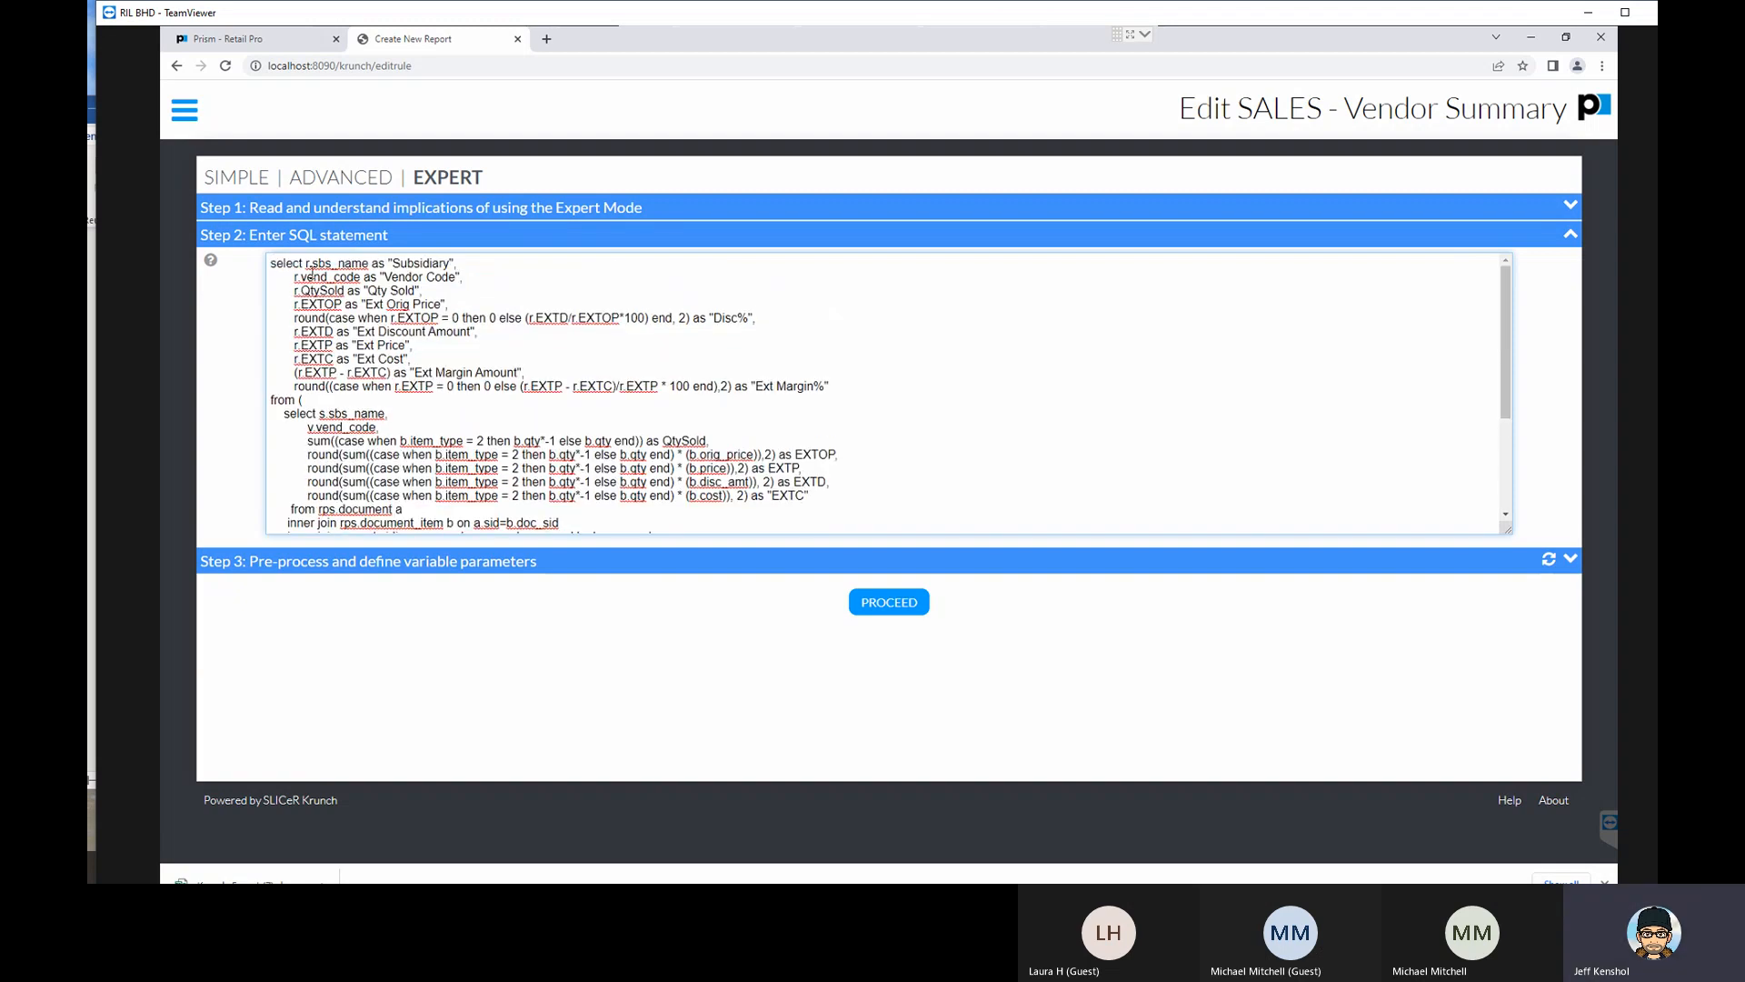
click(299, 400)
text(()
- Examine the where clause's receipt_type values and the a.store_code variable parameter, then review the whole SQL statement again
scroll(324, 506, down, 2)
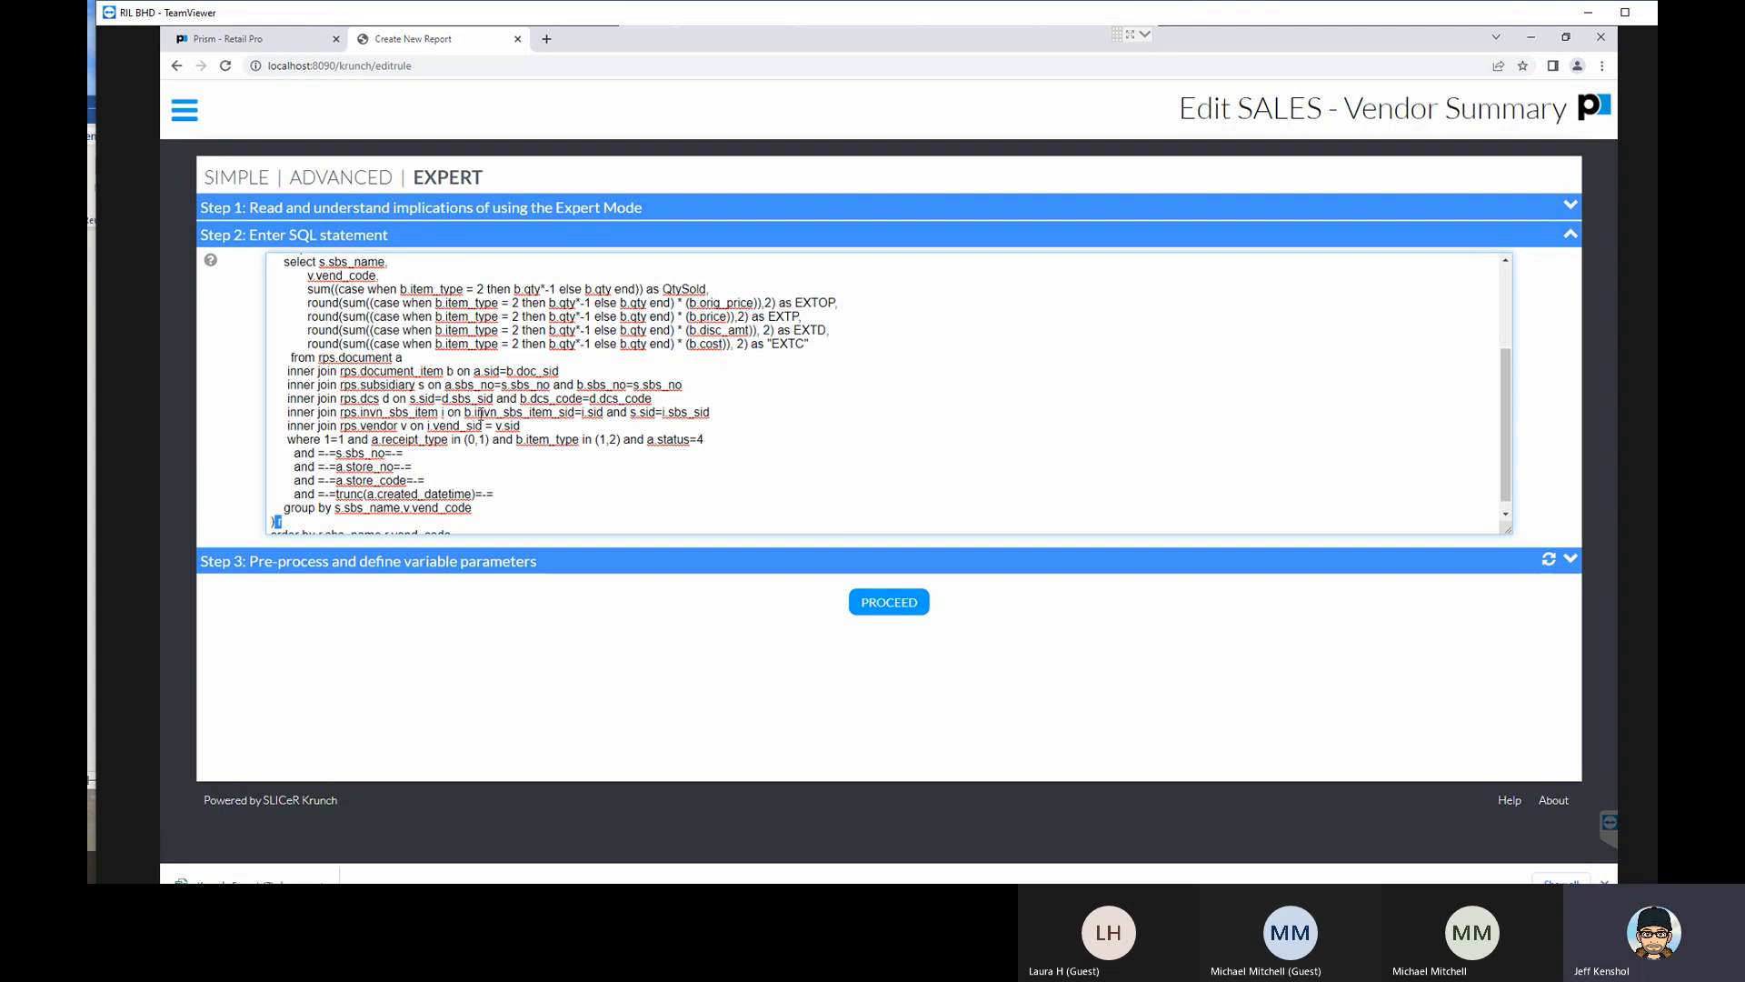
scroll(382, 480, down, 1)
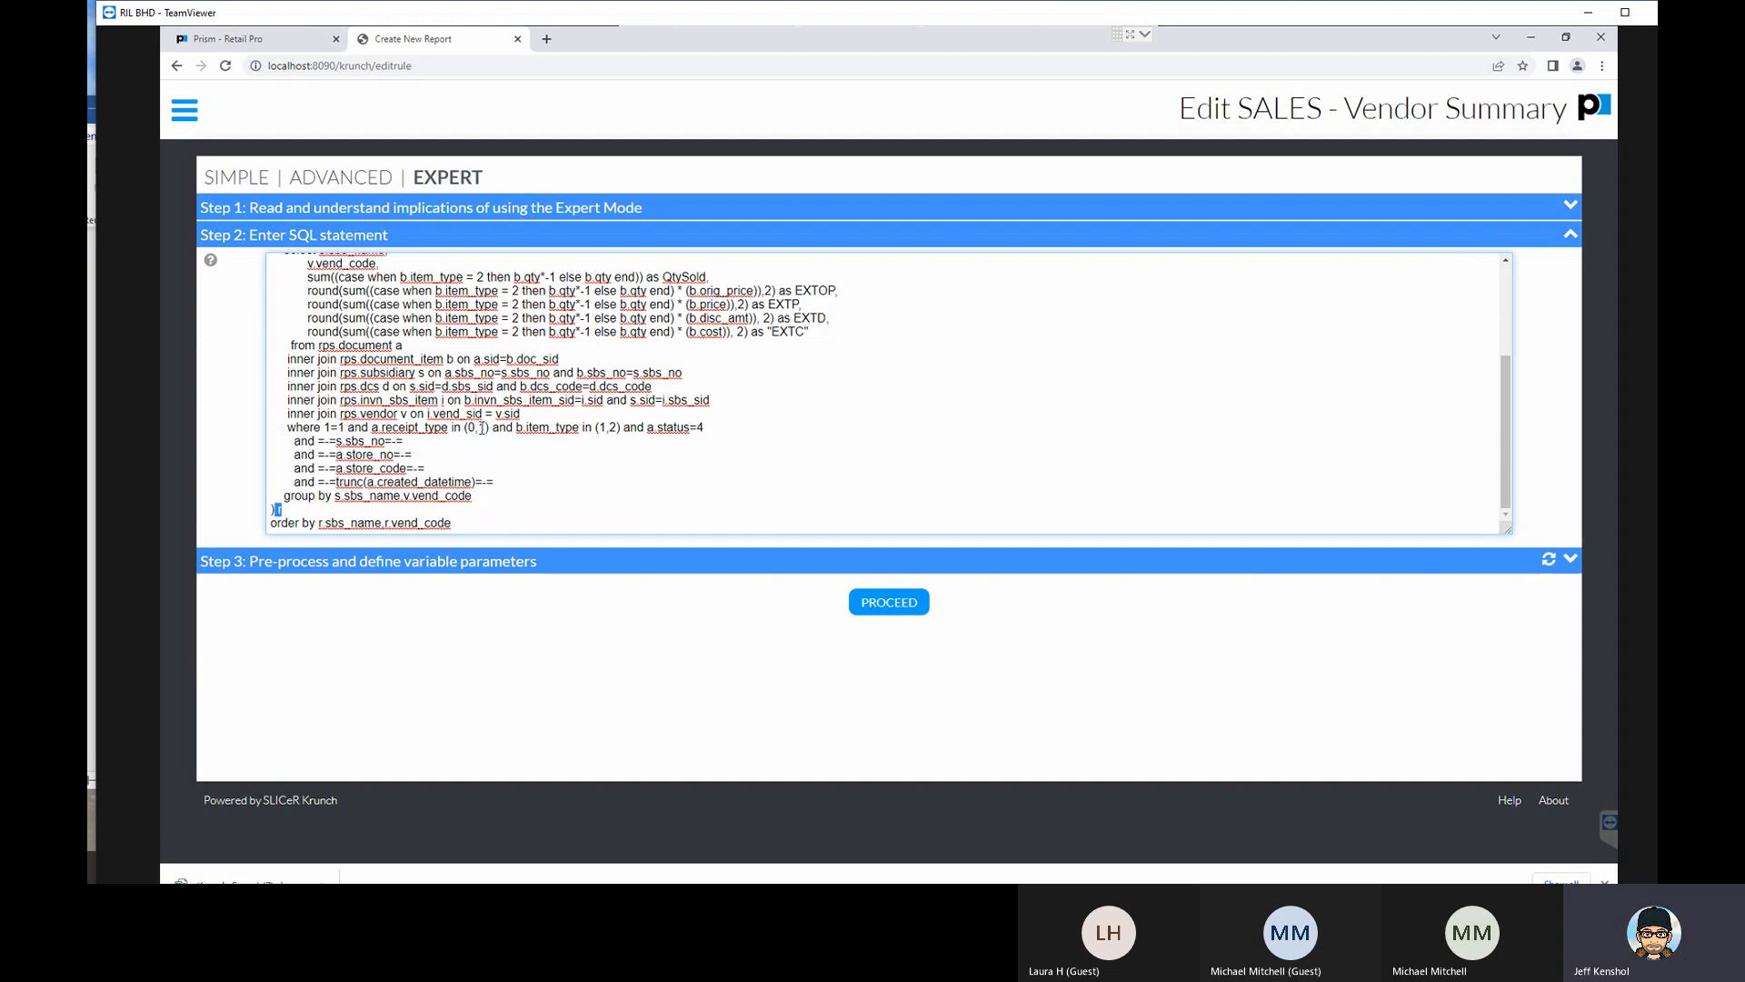
double_click(472, 428)
double_click(482, 427)
click(423, 467)
drag(416, 467, 315, 468)
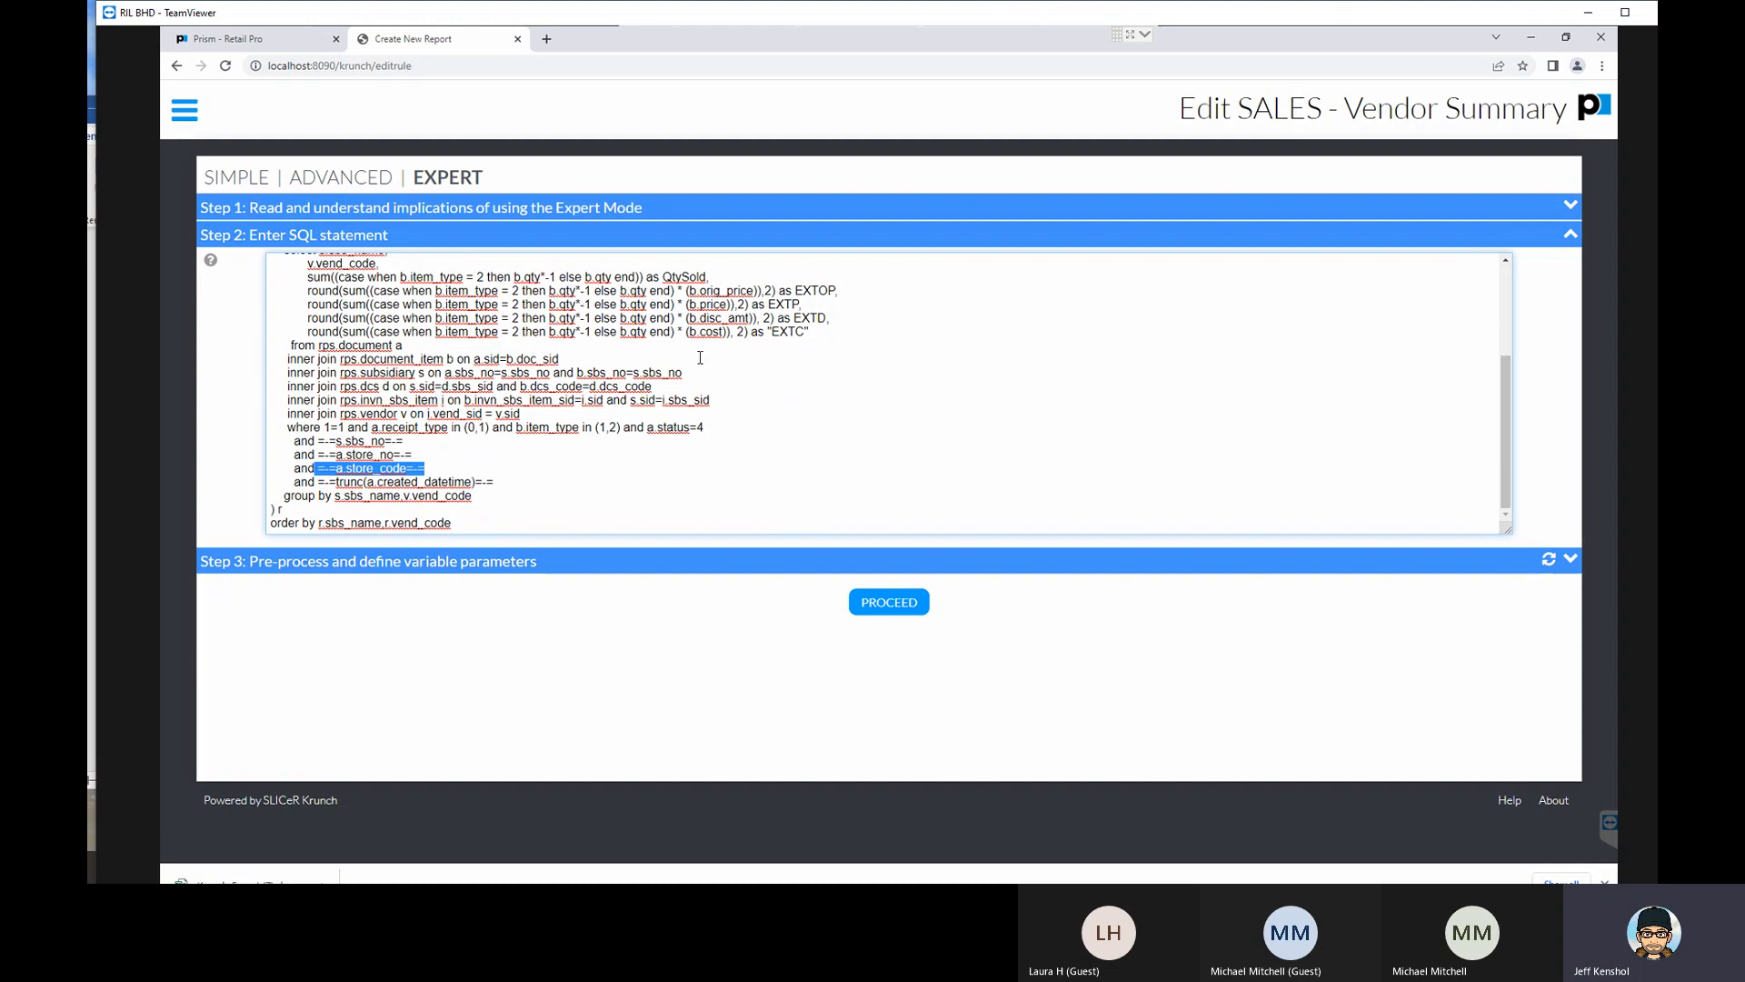
scroll(795, 357, up, 4)
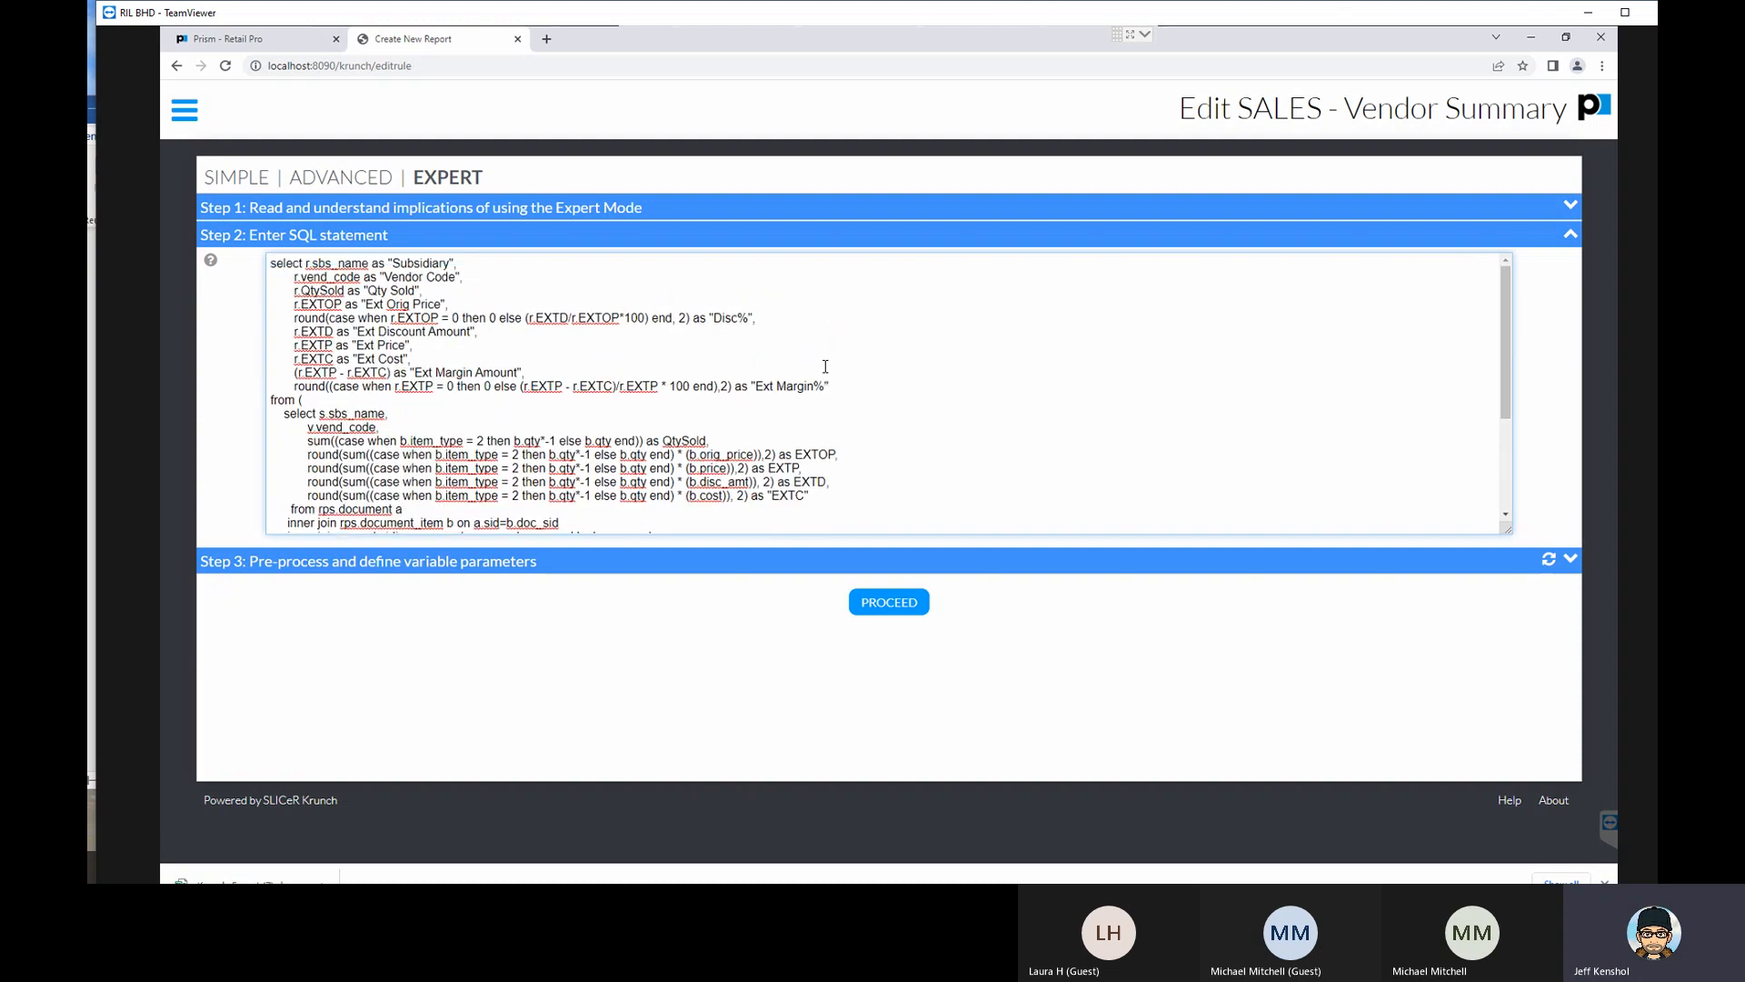
scroll(698, 331, down, 5)
scroll(728, 376, up, 5)
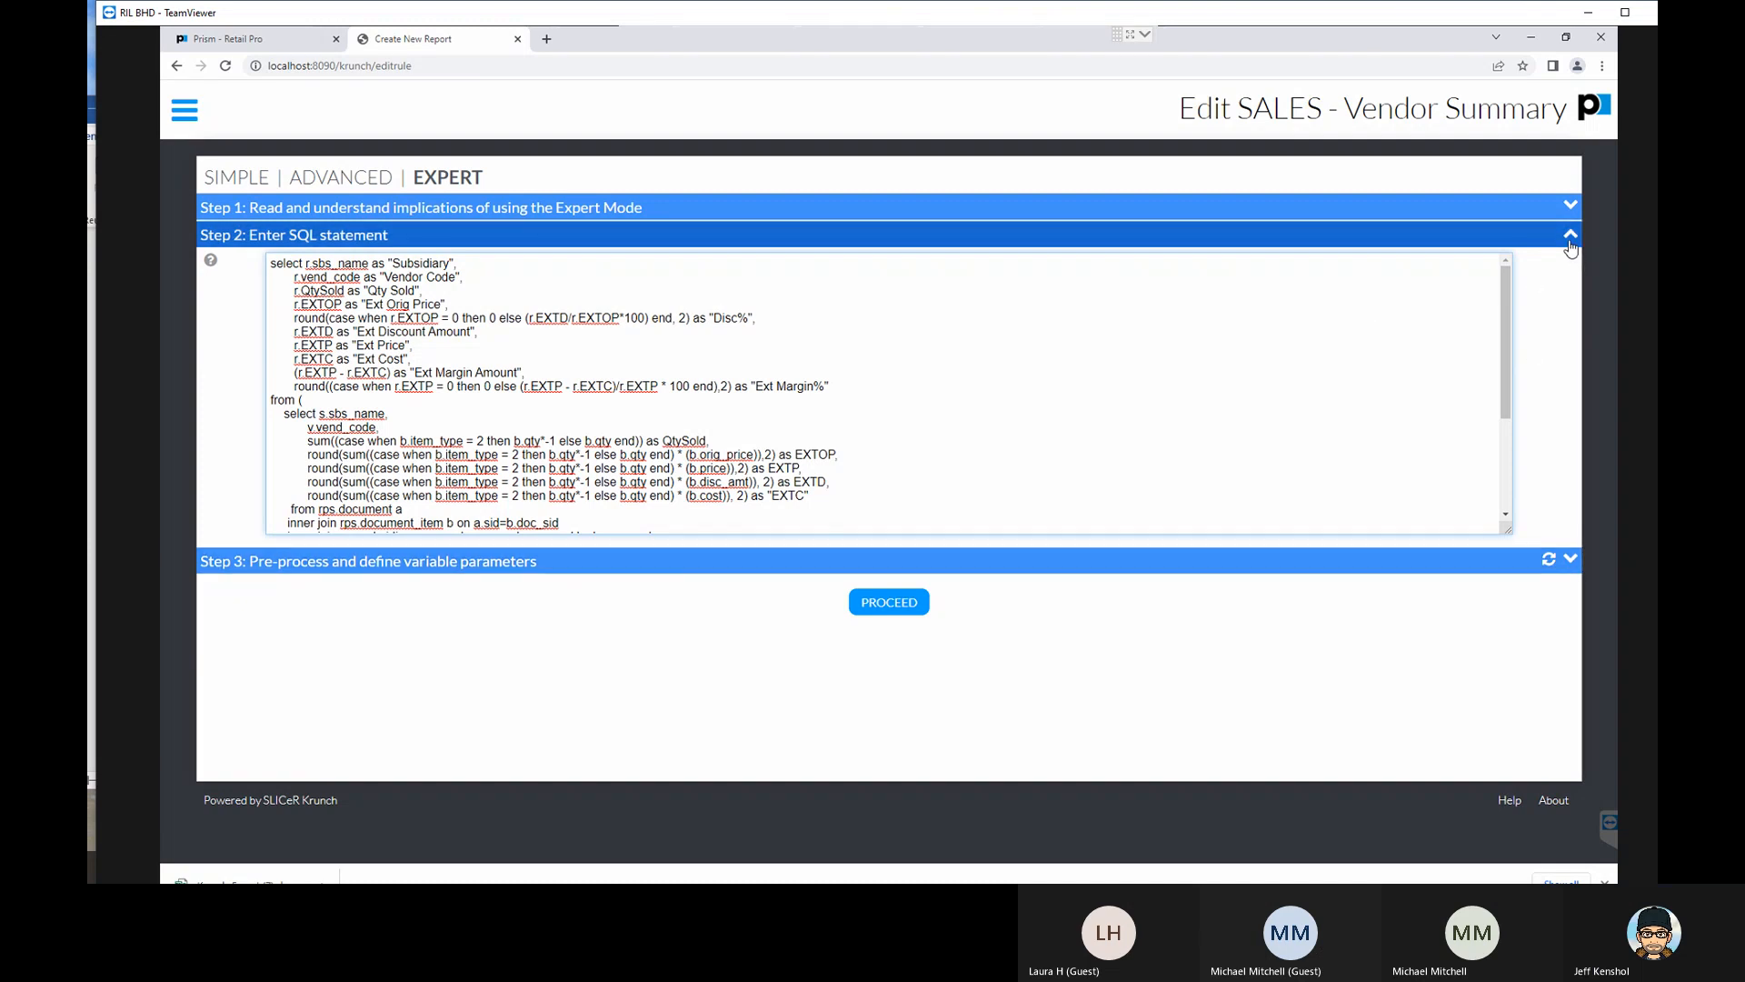
- Return to the list of reports and expand the description of INVENTORY - On Hand Summary - with Details
click(185, 110)
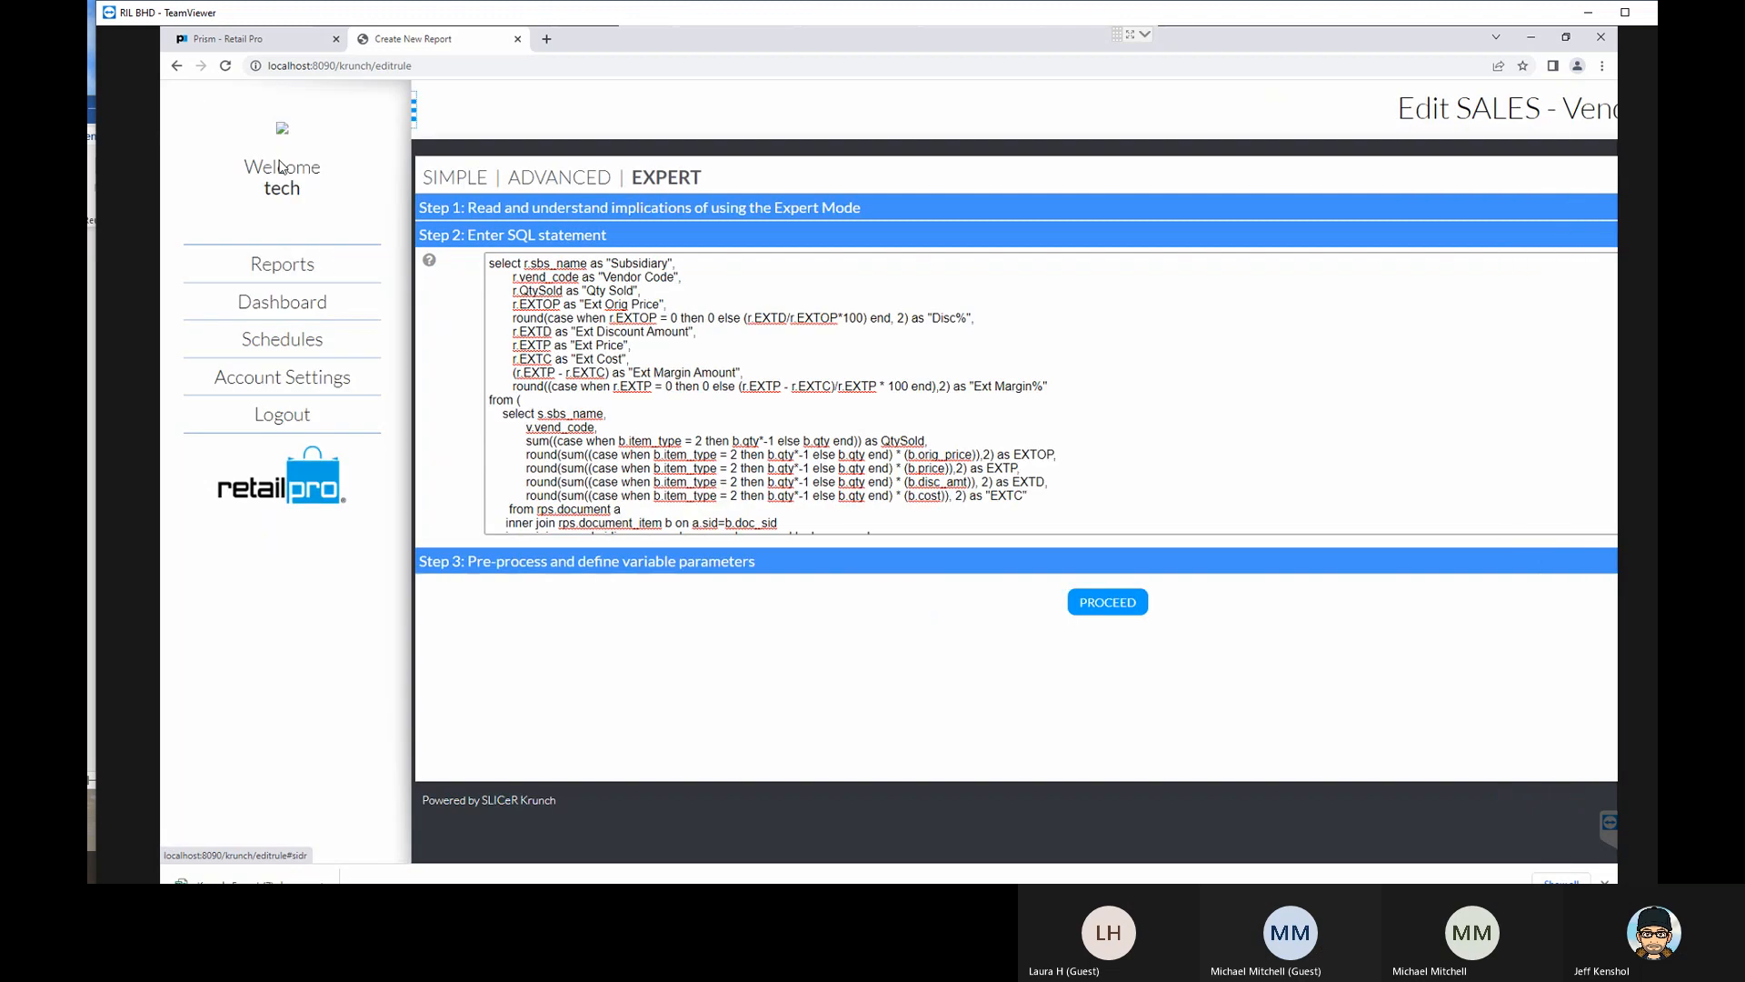
click(303, 275)
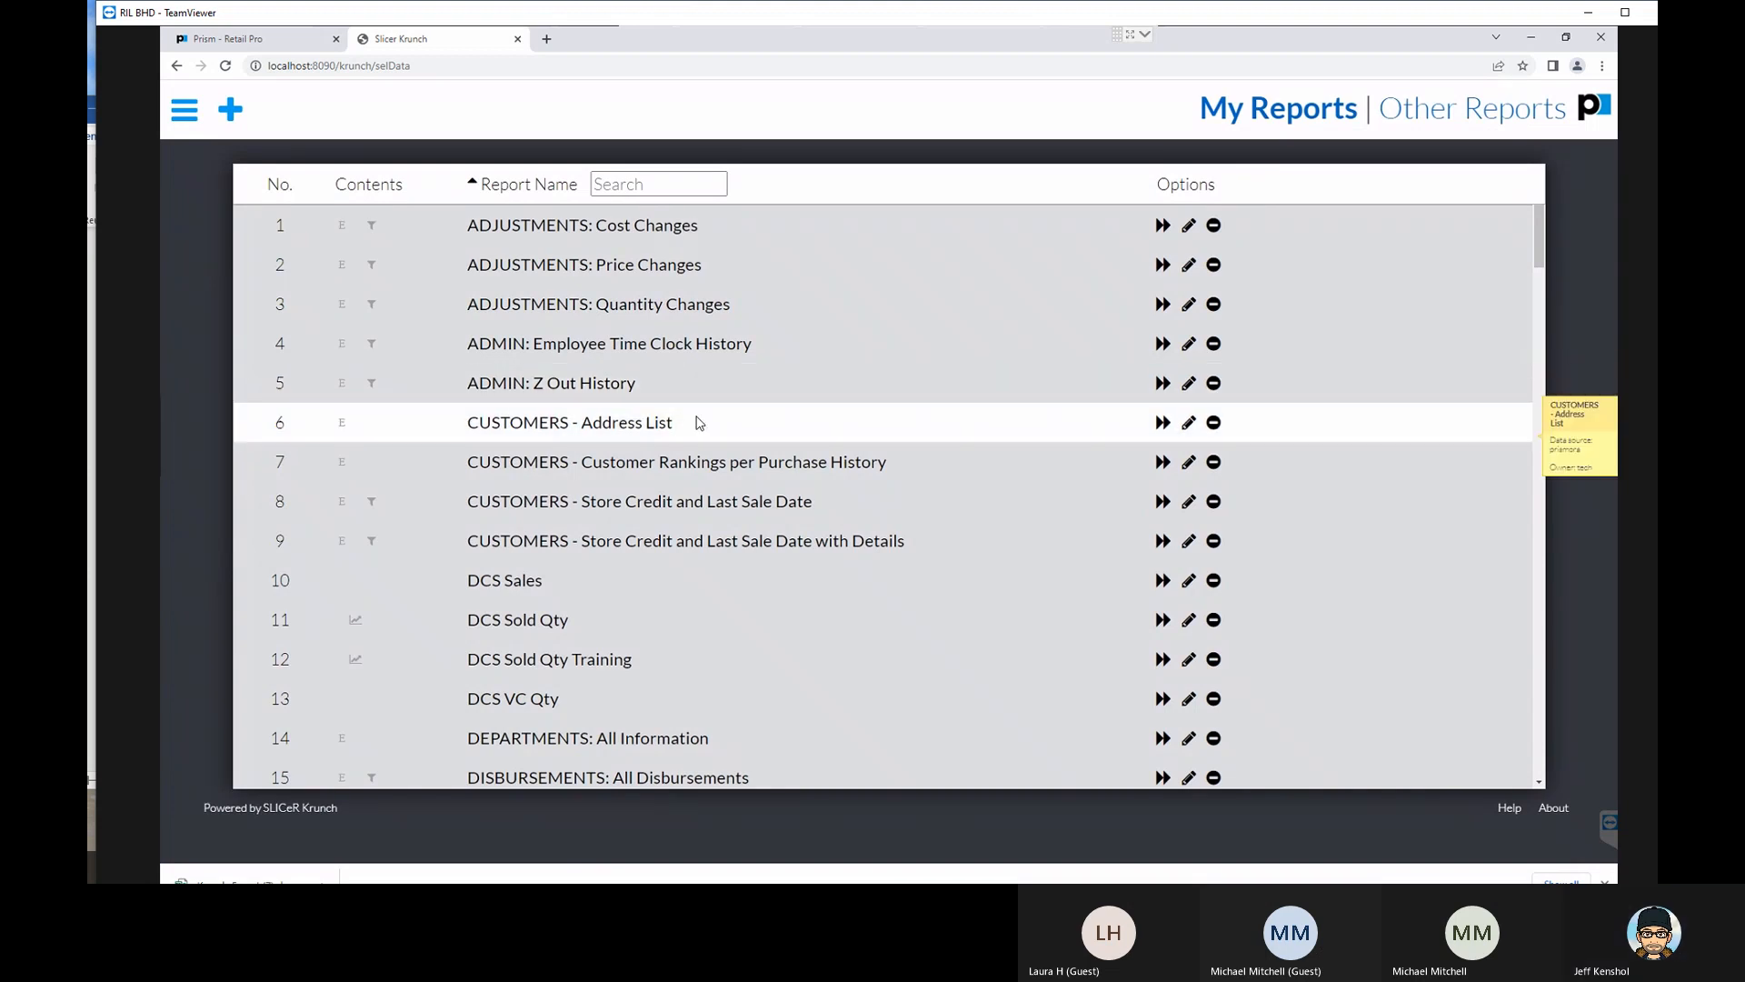
scroll(699, 422, down, 6)
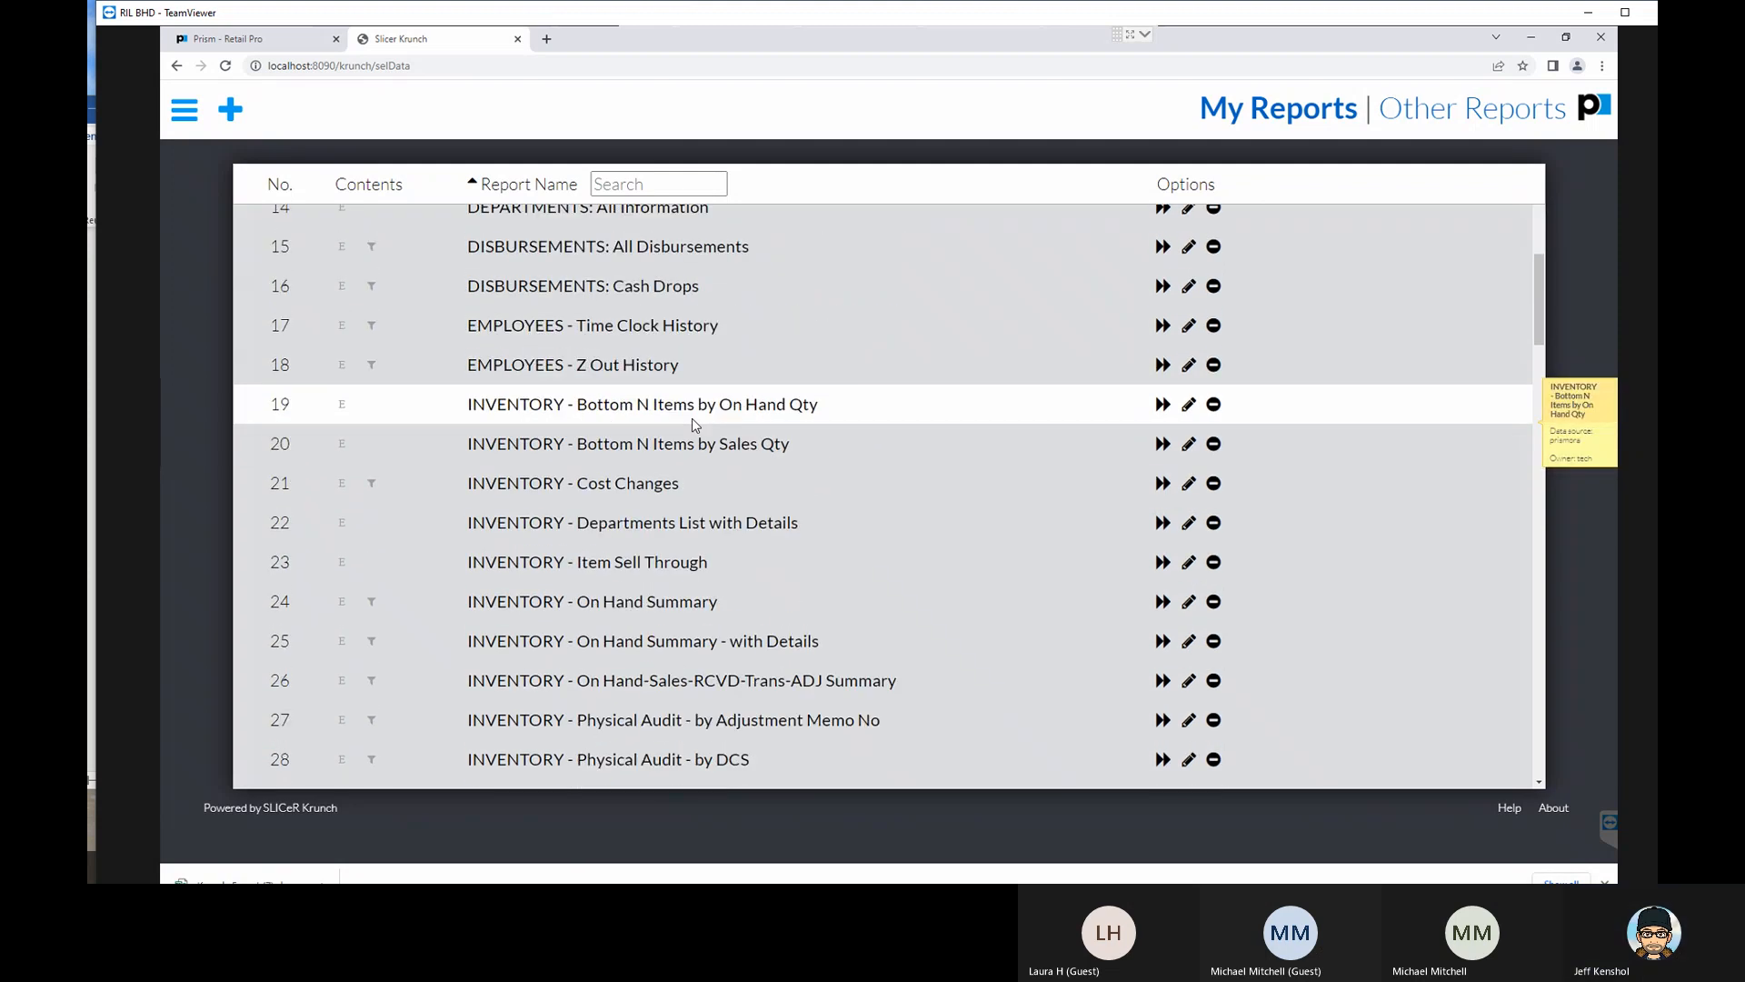
scroll(695, 424, down, 3)
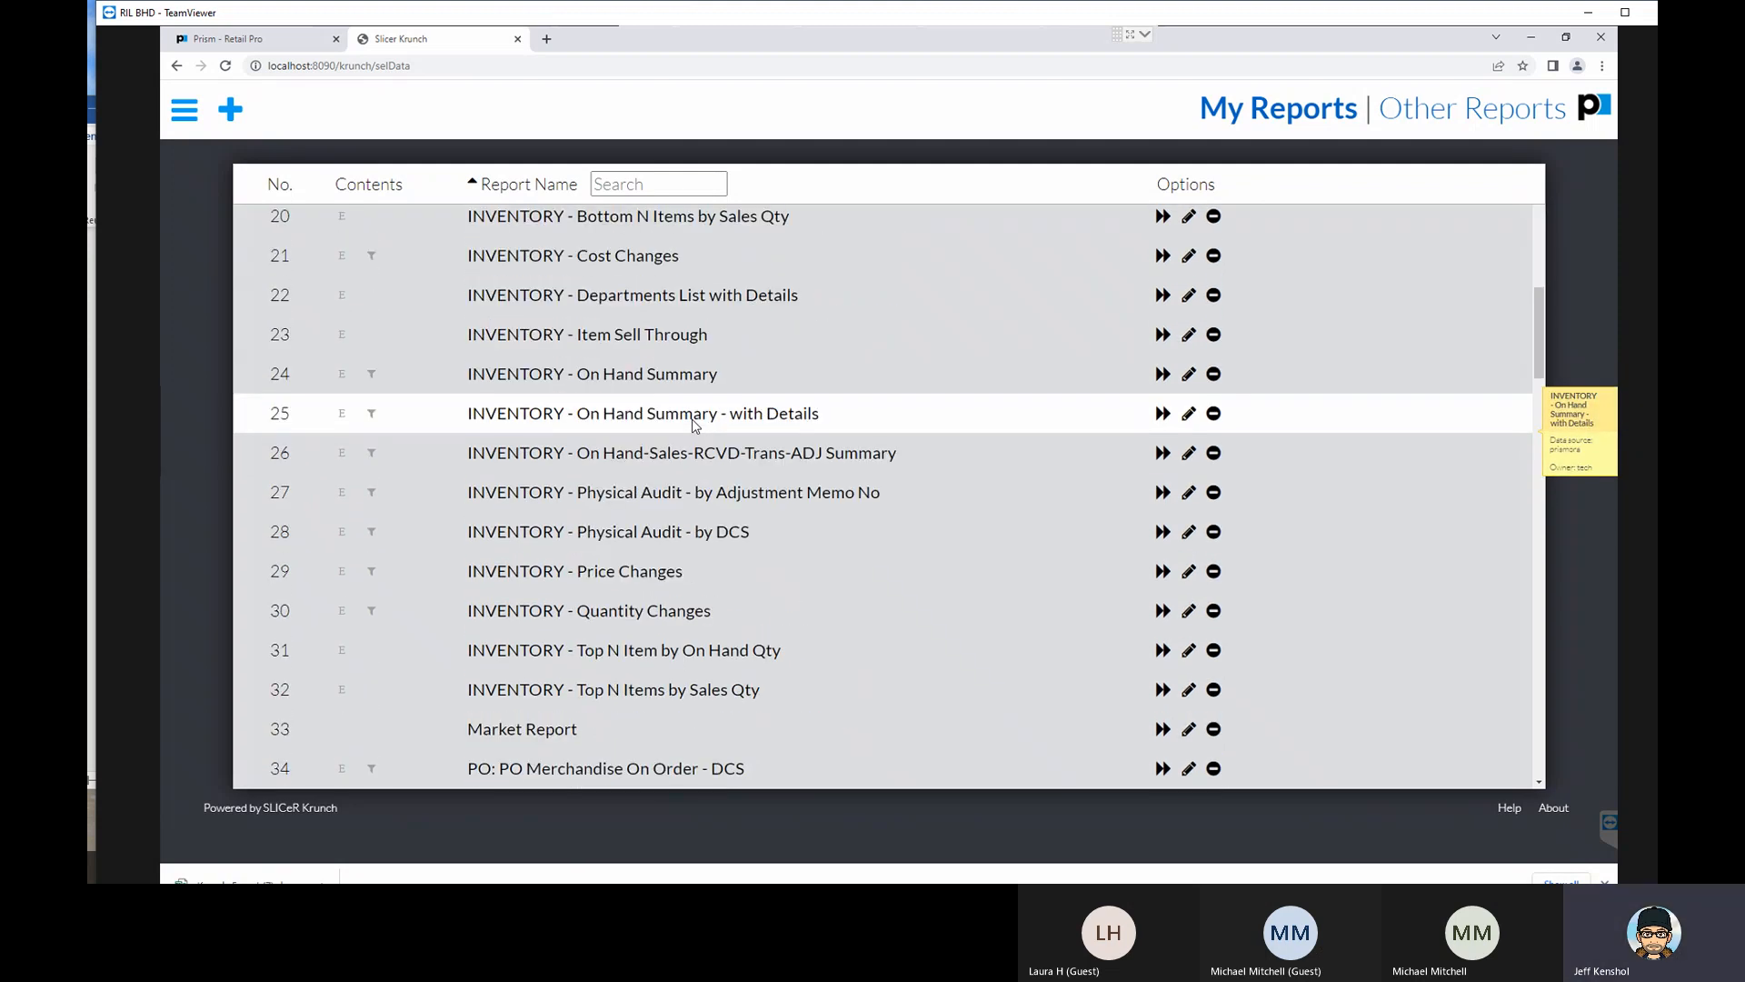
click(817, 429)
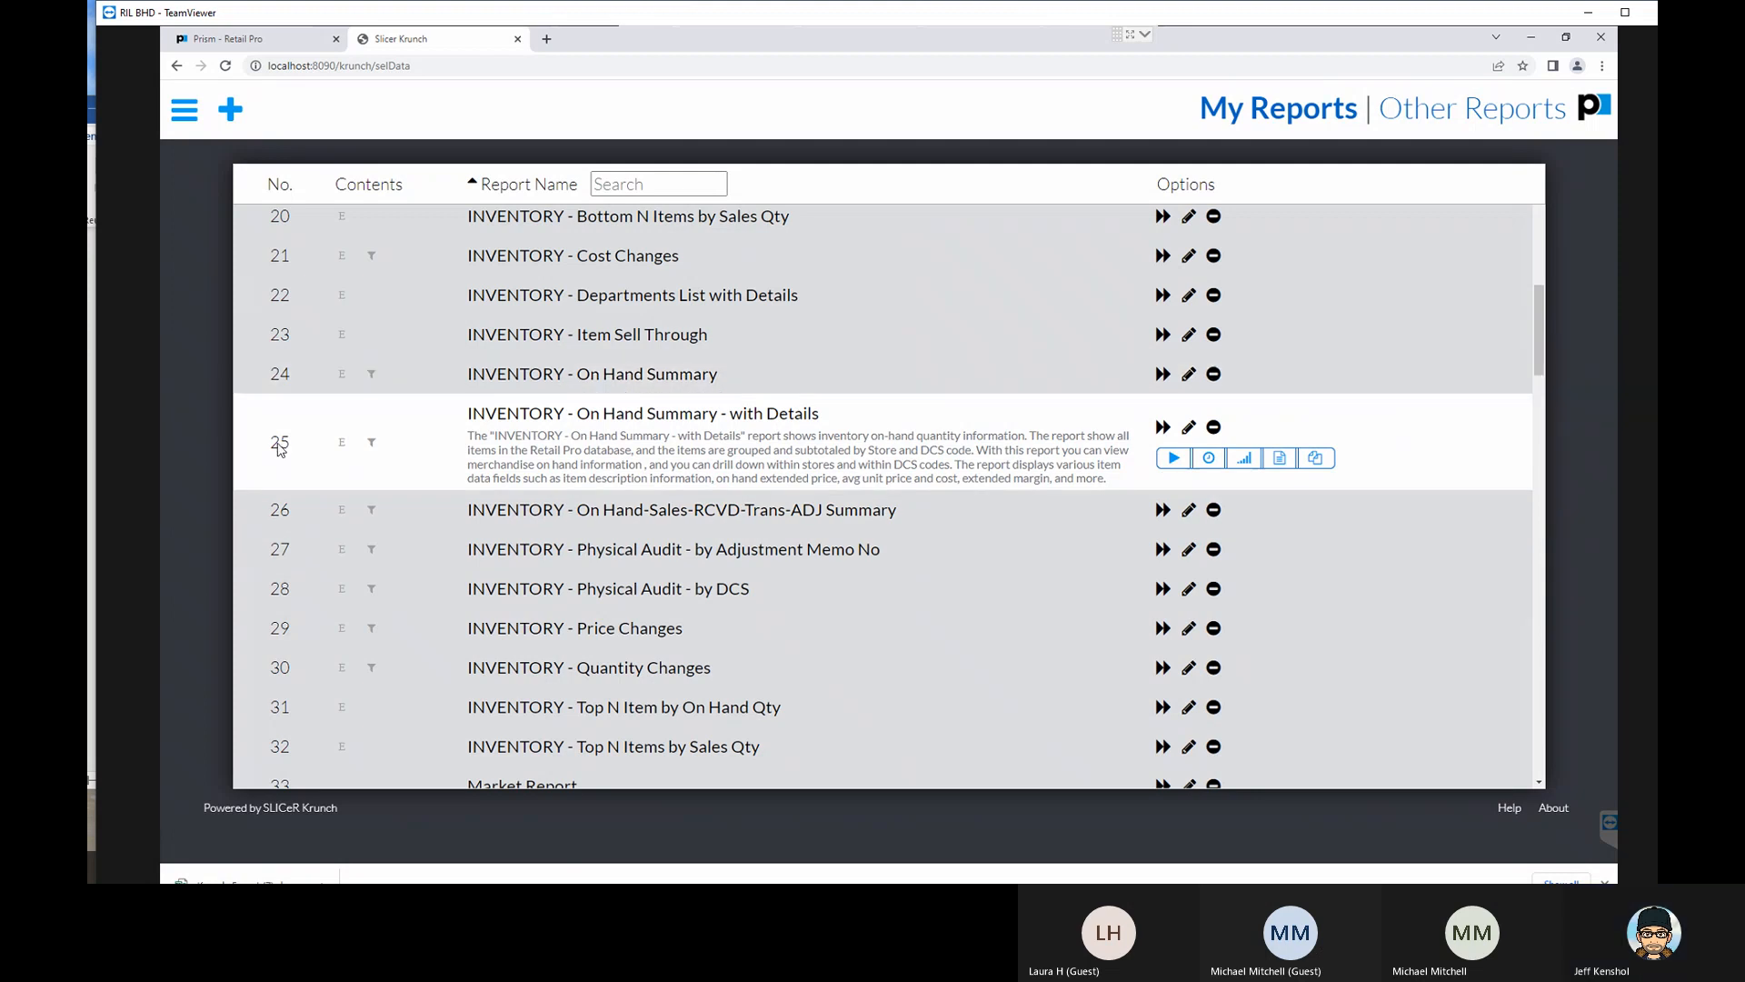
- Browse the remaining inventory, sales, store and transfer reports in the list and expand Store-TOP N Styles JK
scroll(651, 385, down, 9)
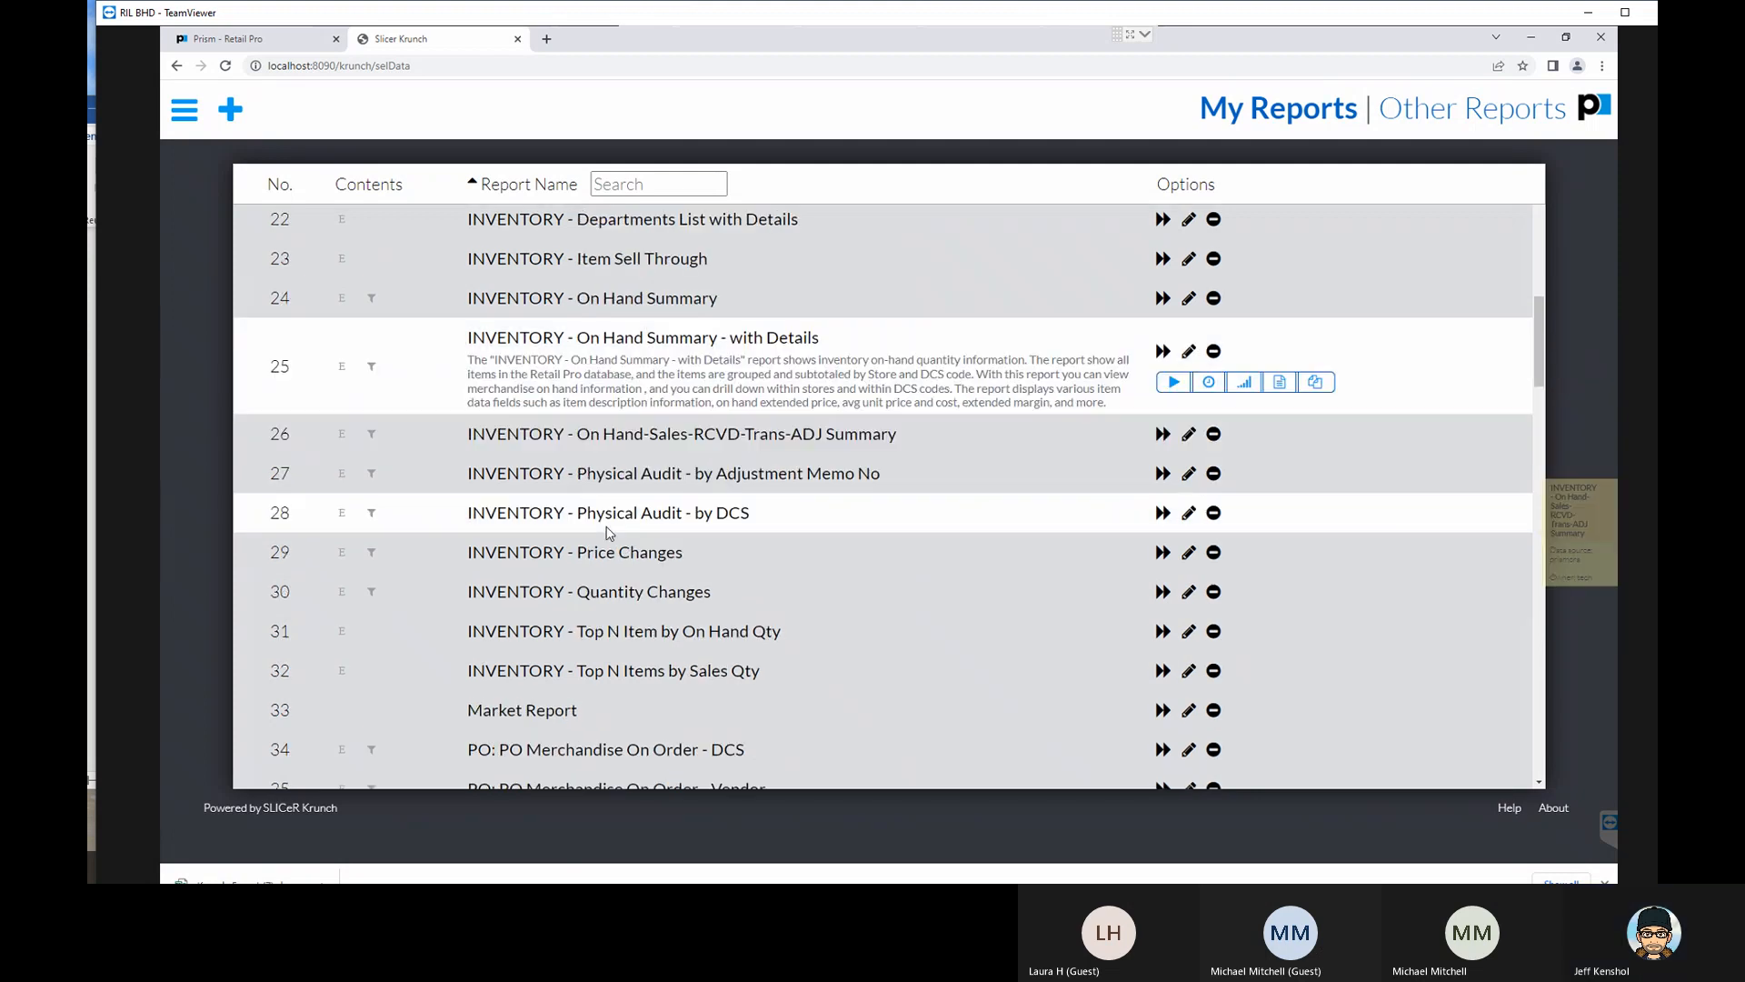
scroll(608, 530, down, 4)
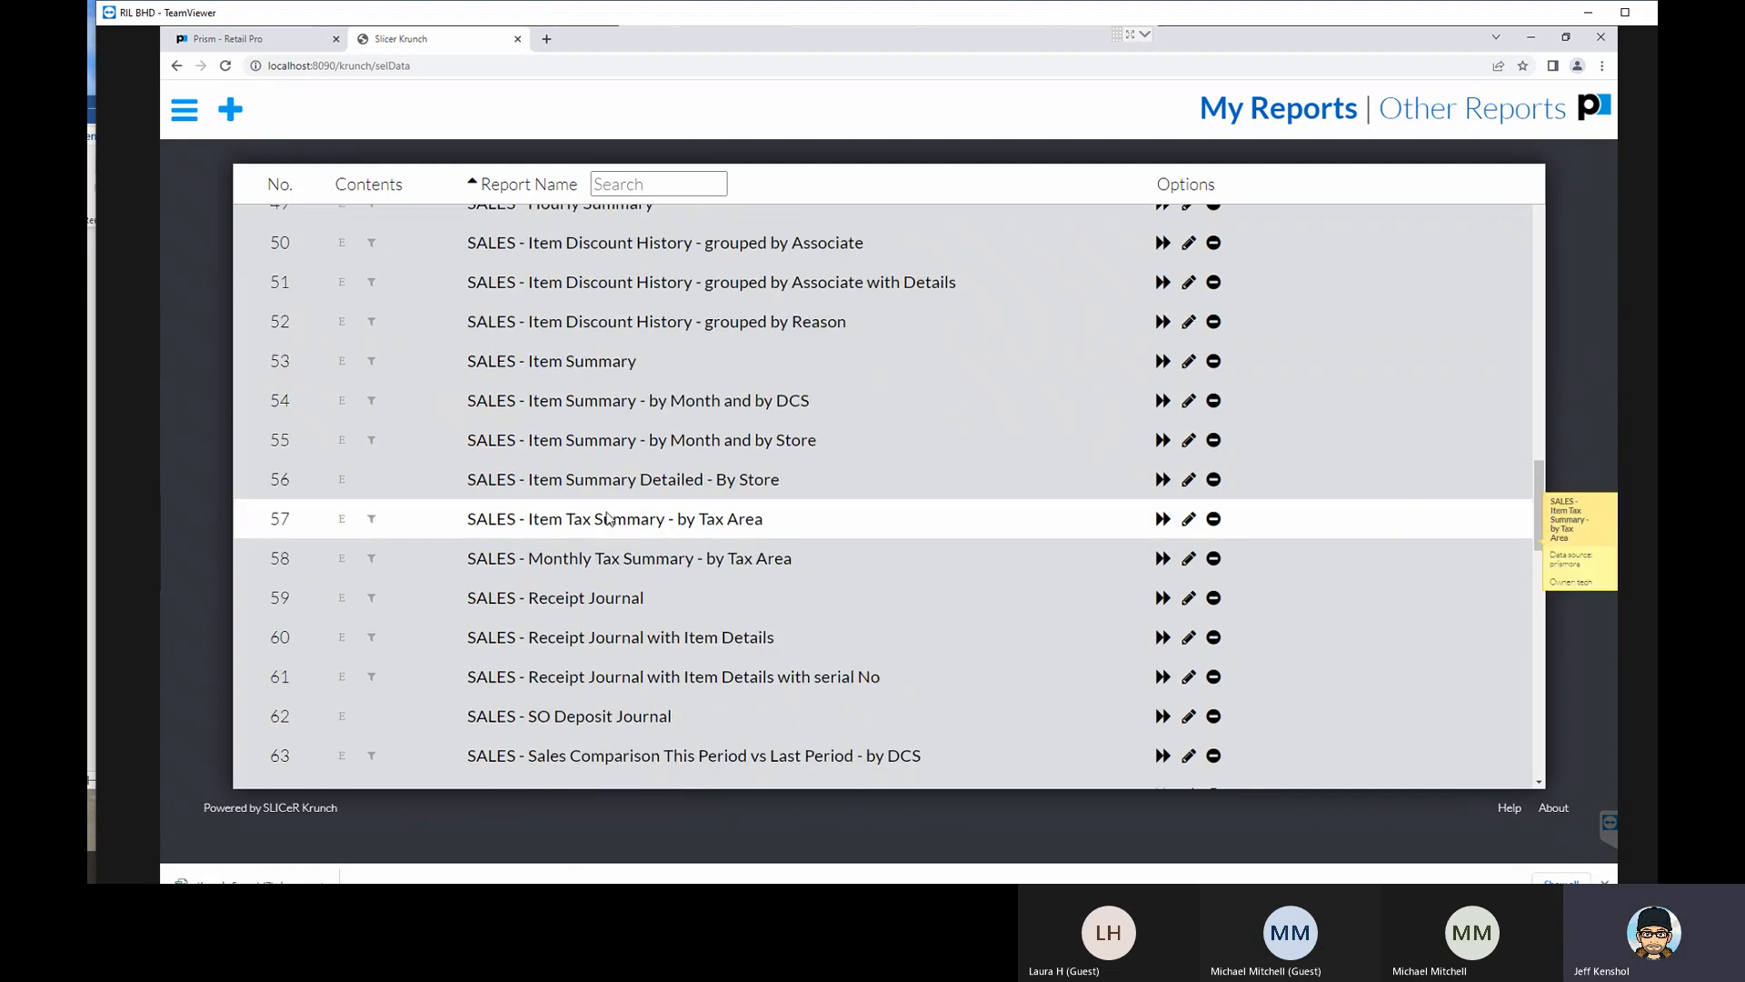
scroll(605, 505, up, 5)
scroll(606, 502, down, 12)
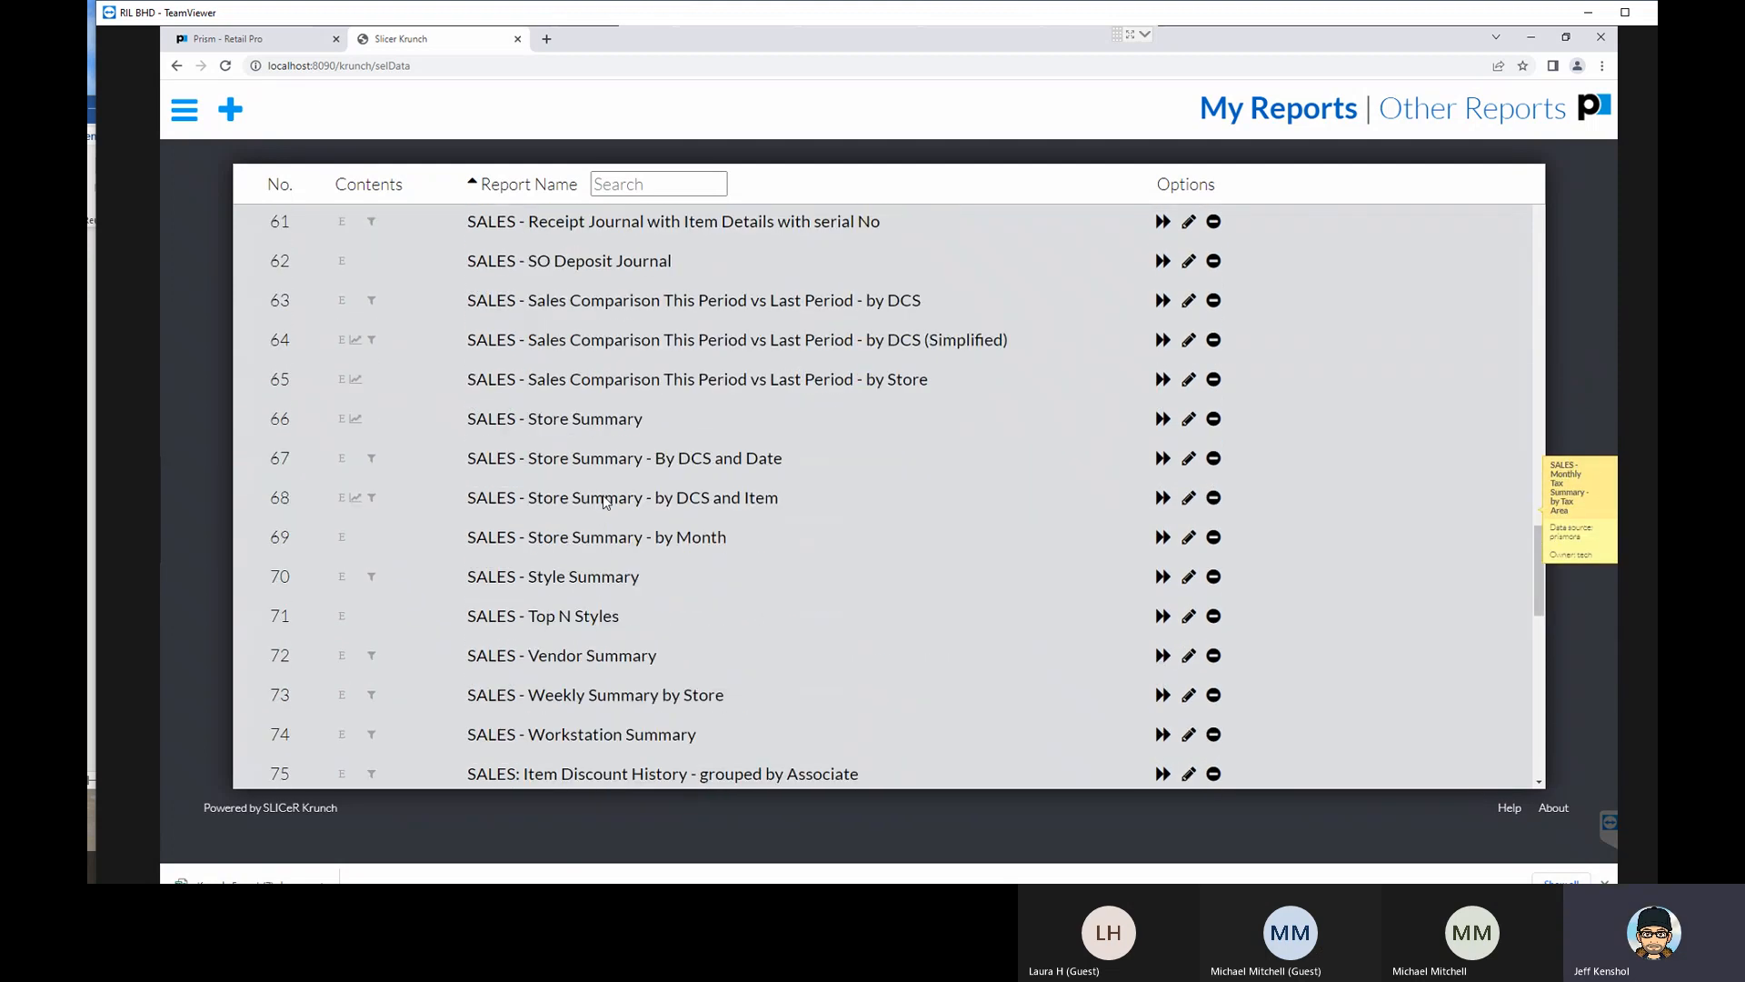
scroll(604, 498, up, 2)
scroll(604, 498, up, 2)
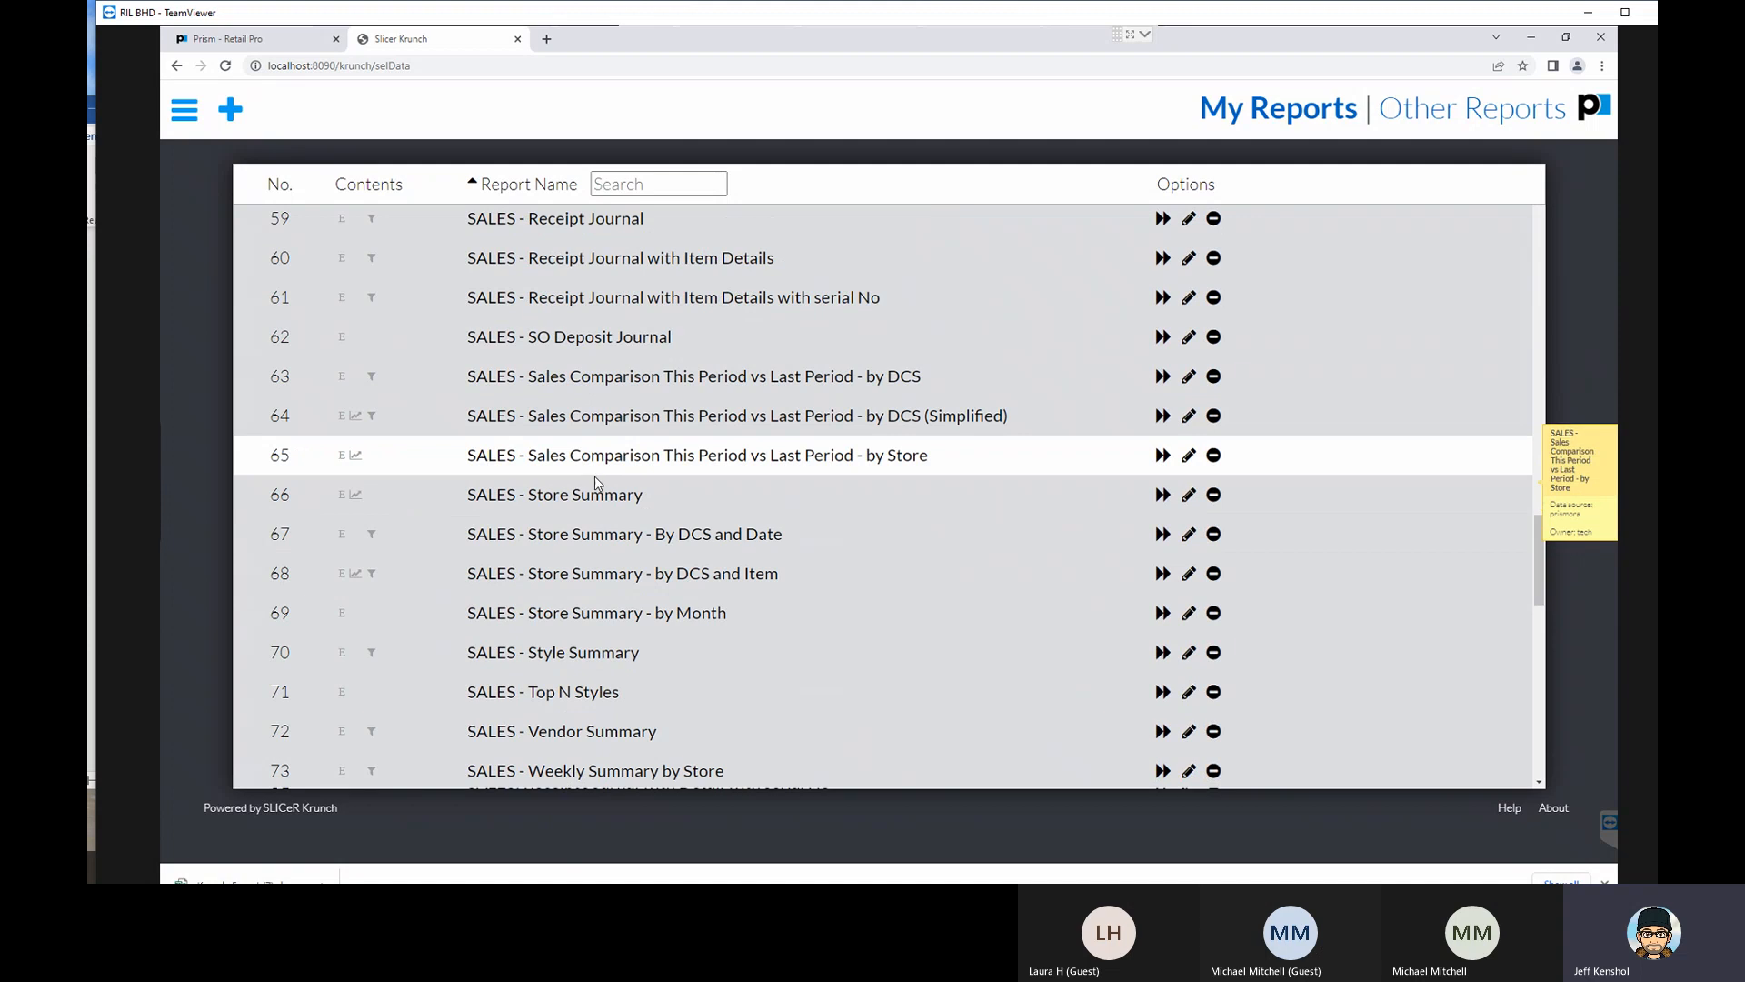
scroll(595, 470, down, 5)
scroll(594, 486, down, 5)
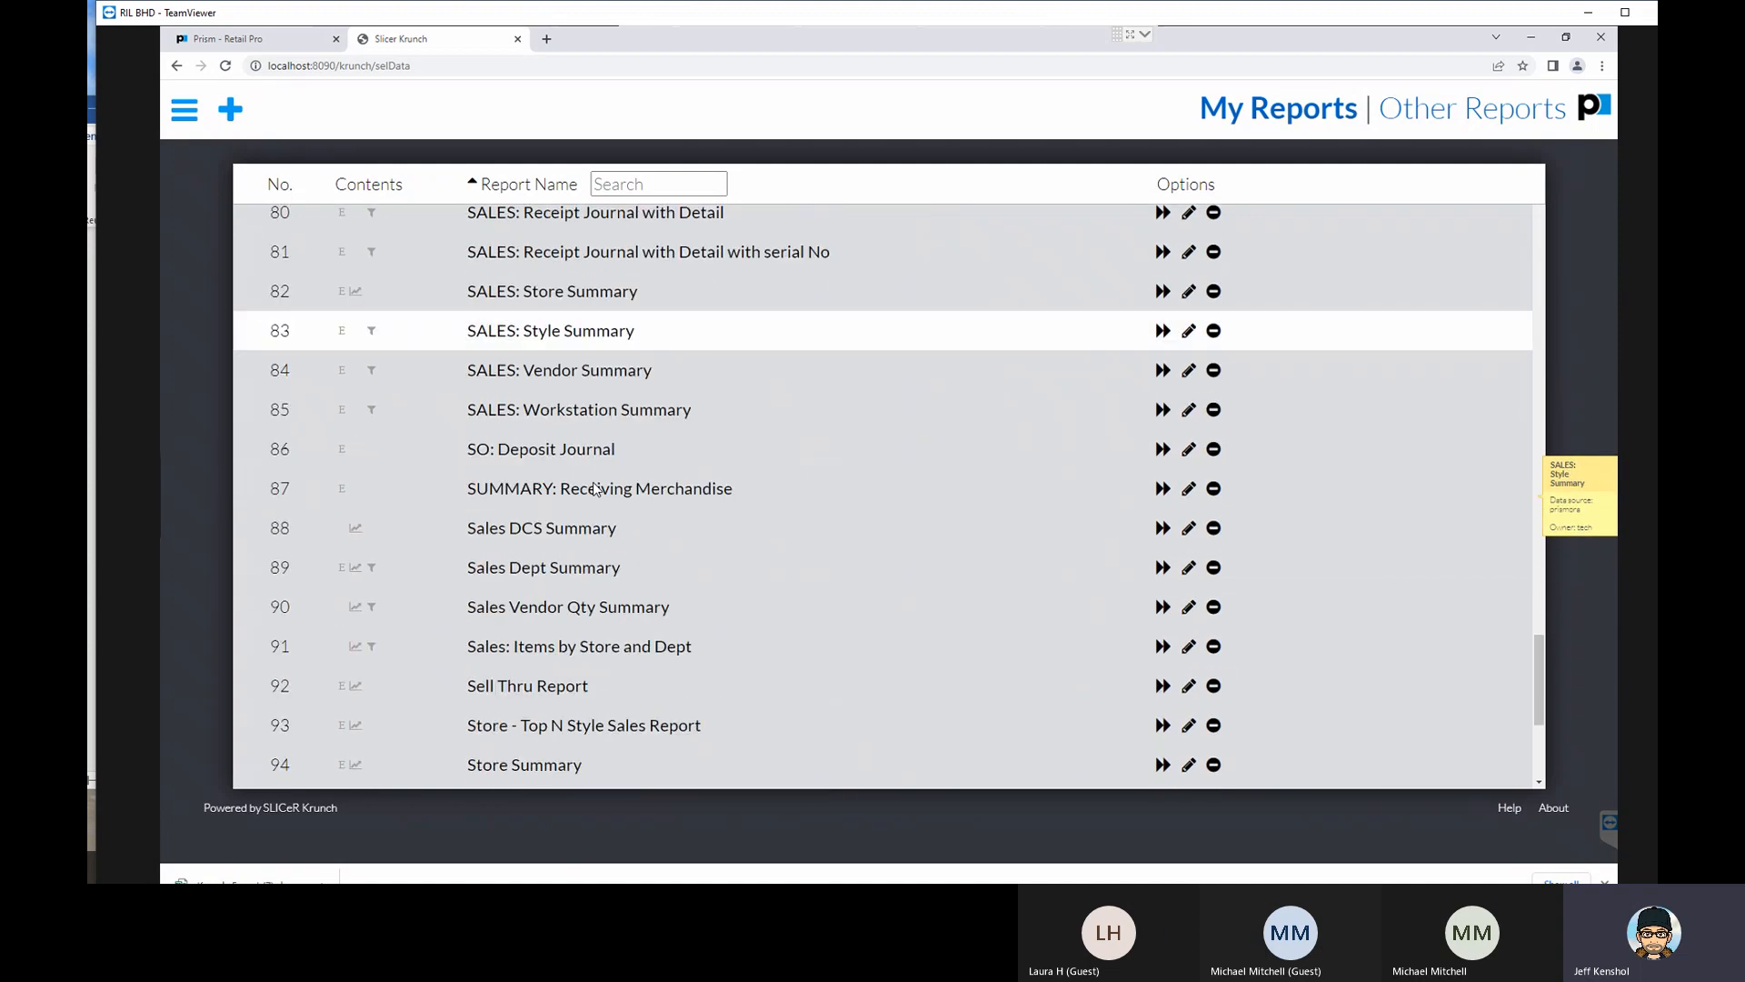
scroll(596, 489, down, 4)
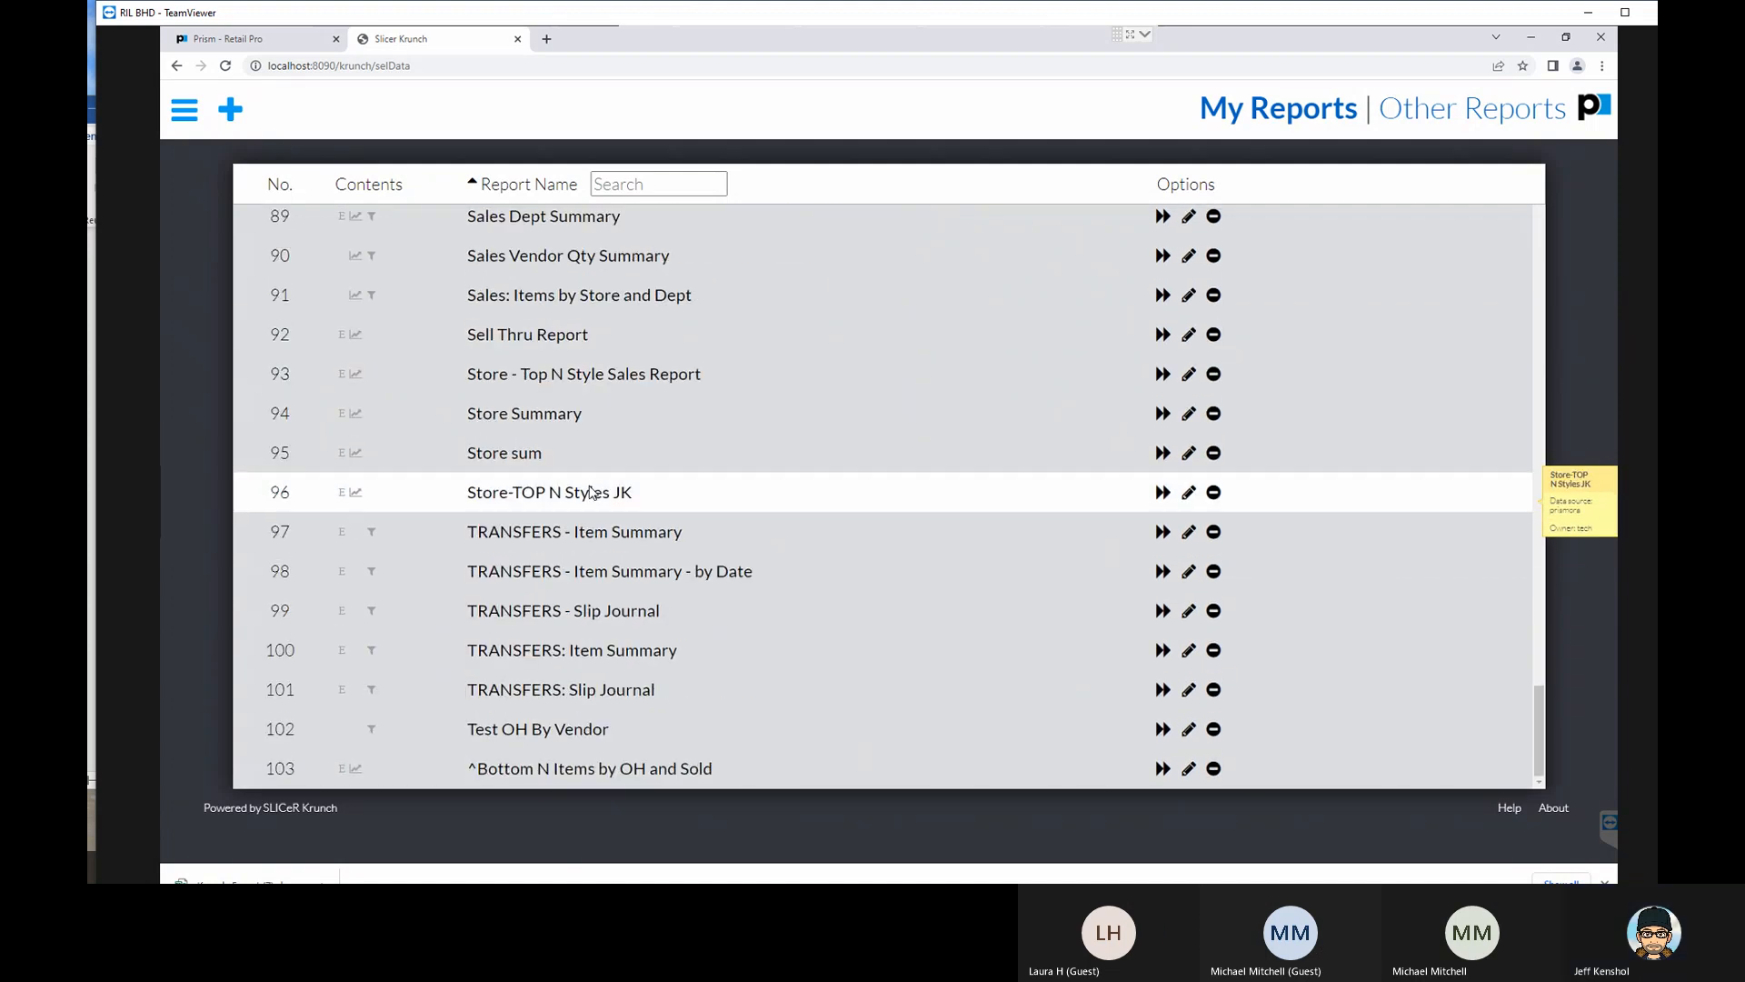
click(590, 486)
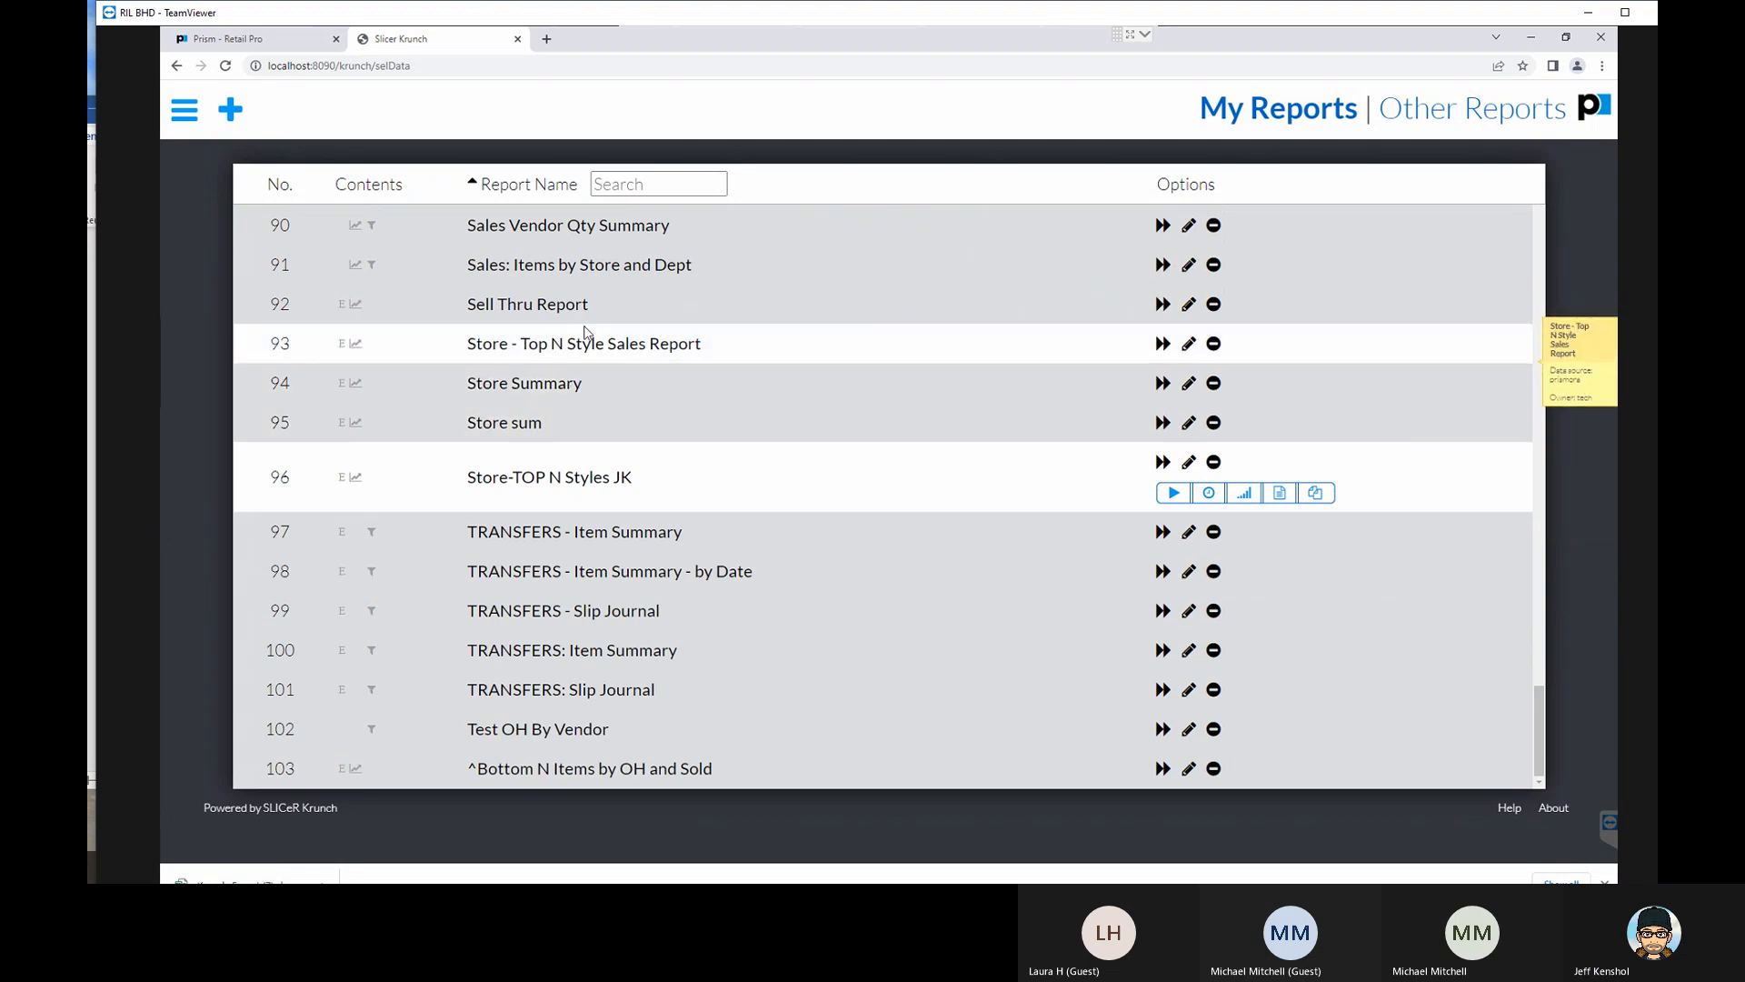
- Find the Store - Top N Style Sales Report in the list and run it
scroll(577, 367, up, 3)
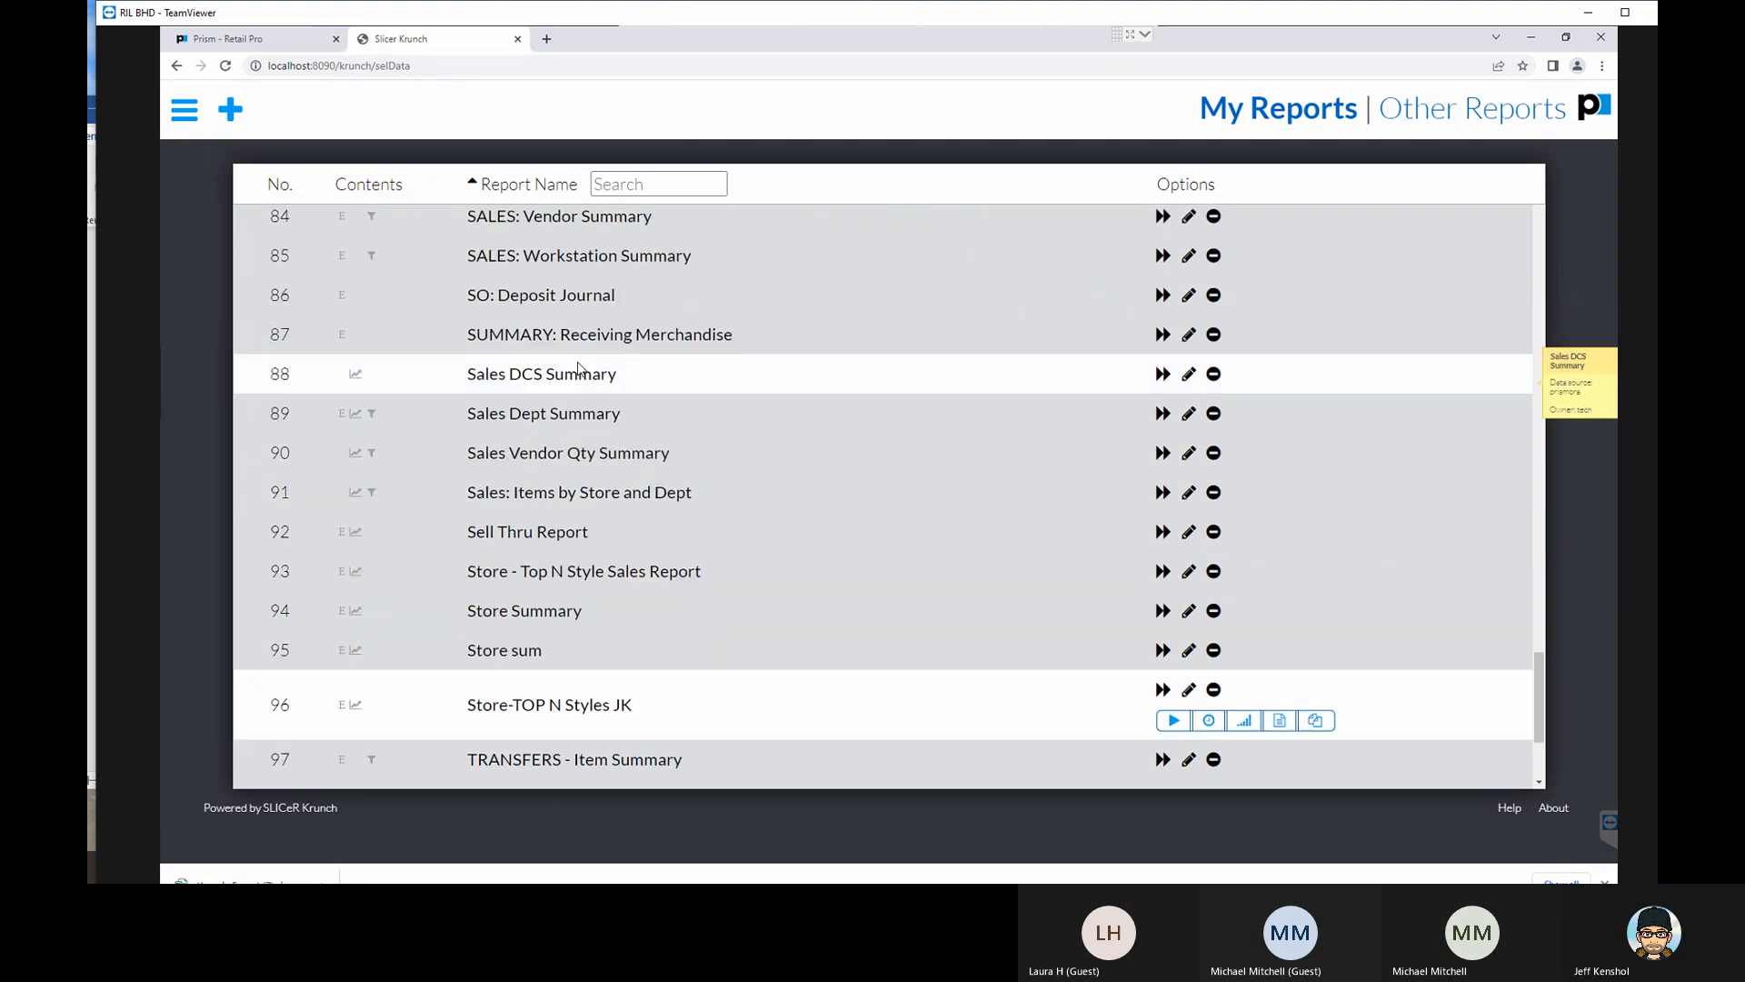
scroll(578, 367, down, 1)
scroll(578, 367, down, 1)
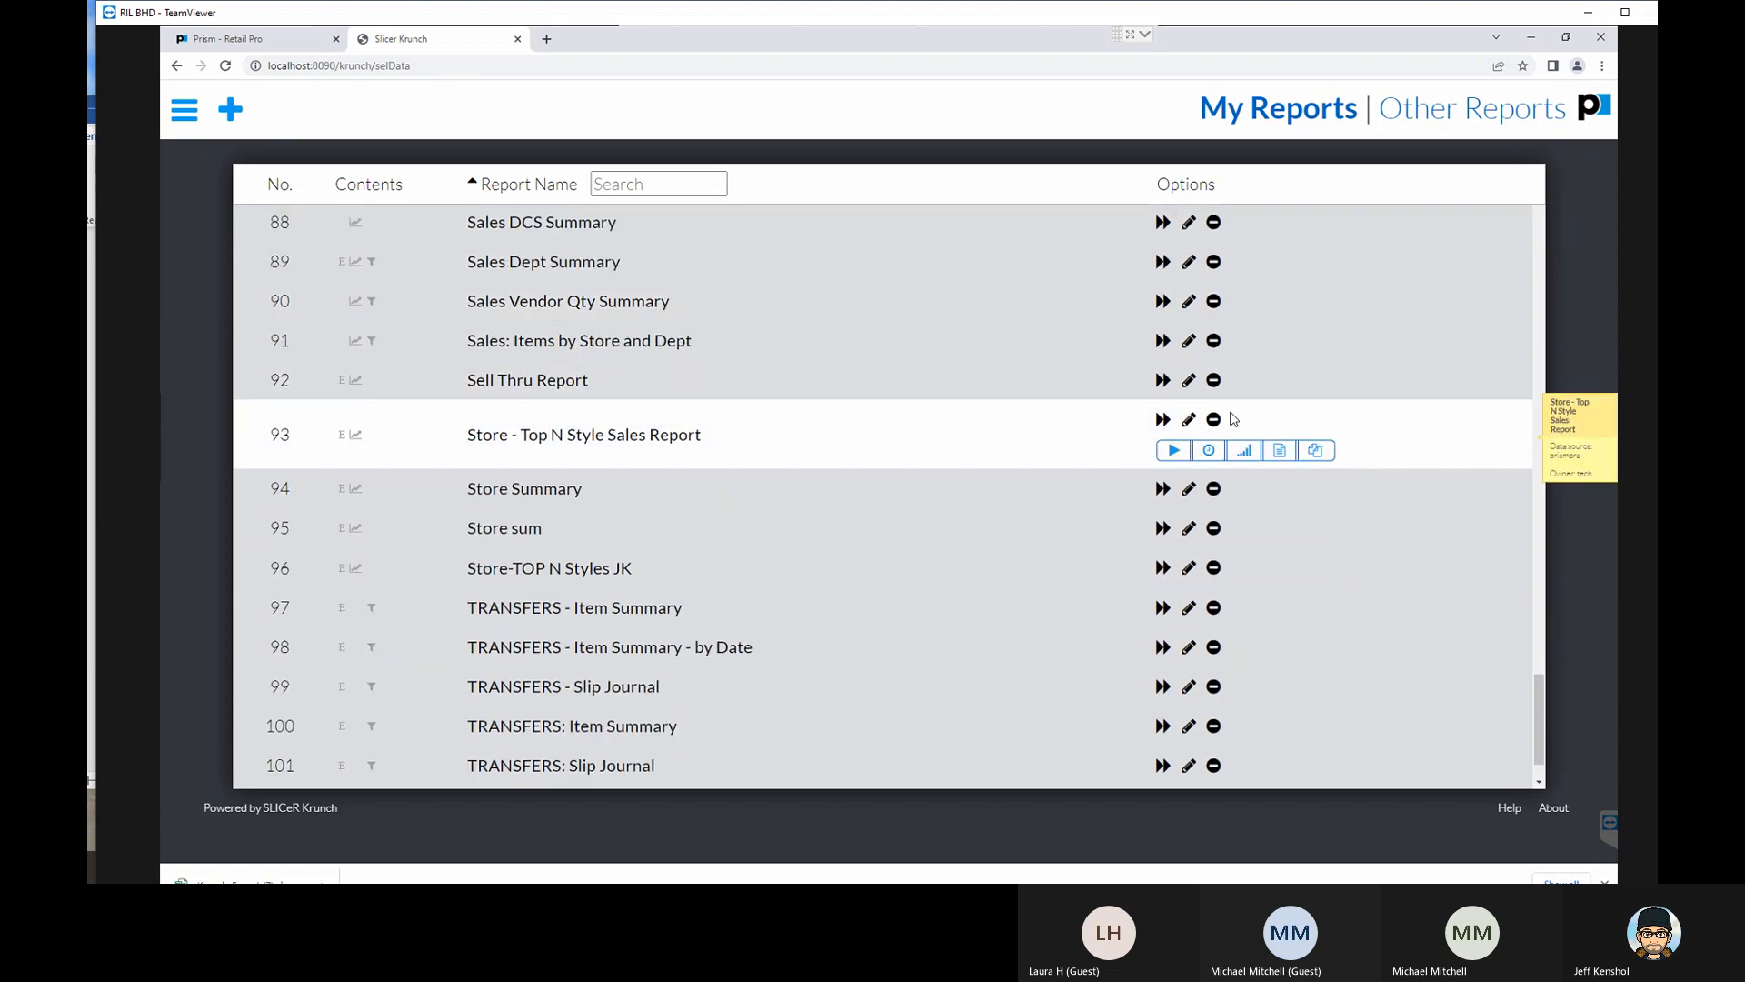
click(1161, 420)
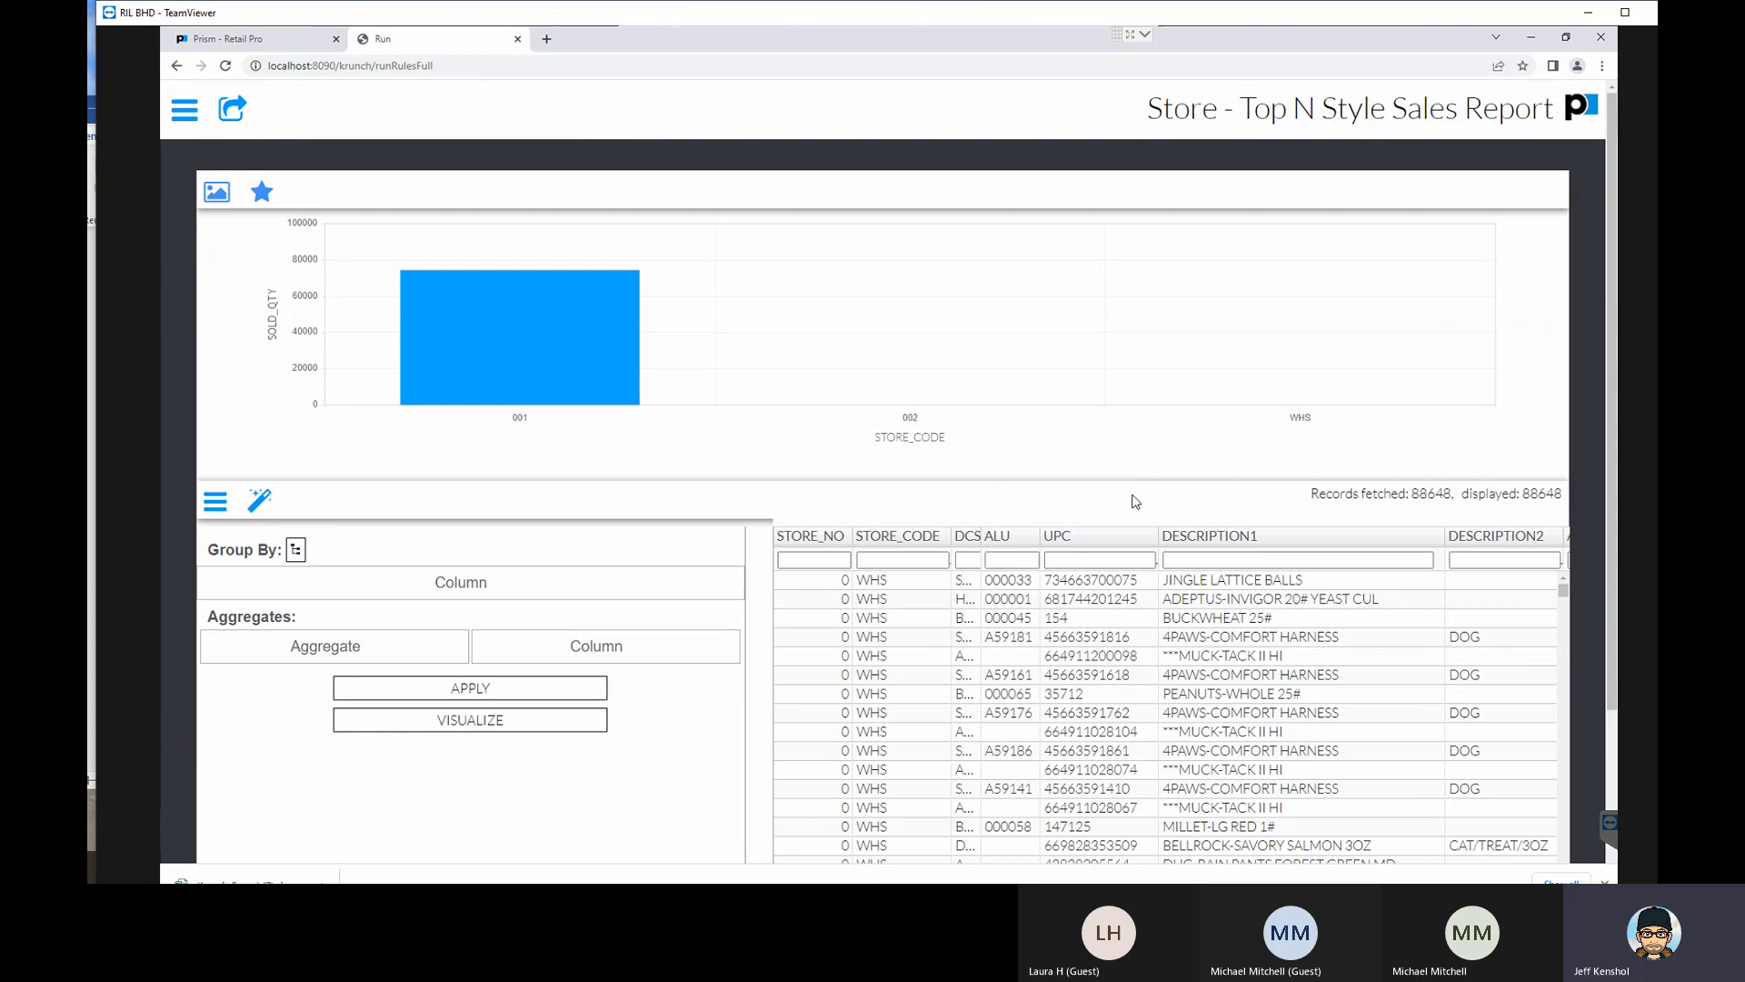
- Sort the report's result rows by DCS, ALU and UPC in turn, ending with a sort by ALU
click(969, 542)
click(1013, 543)
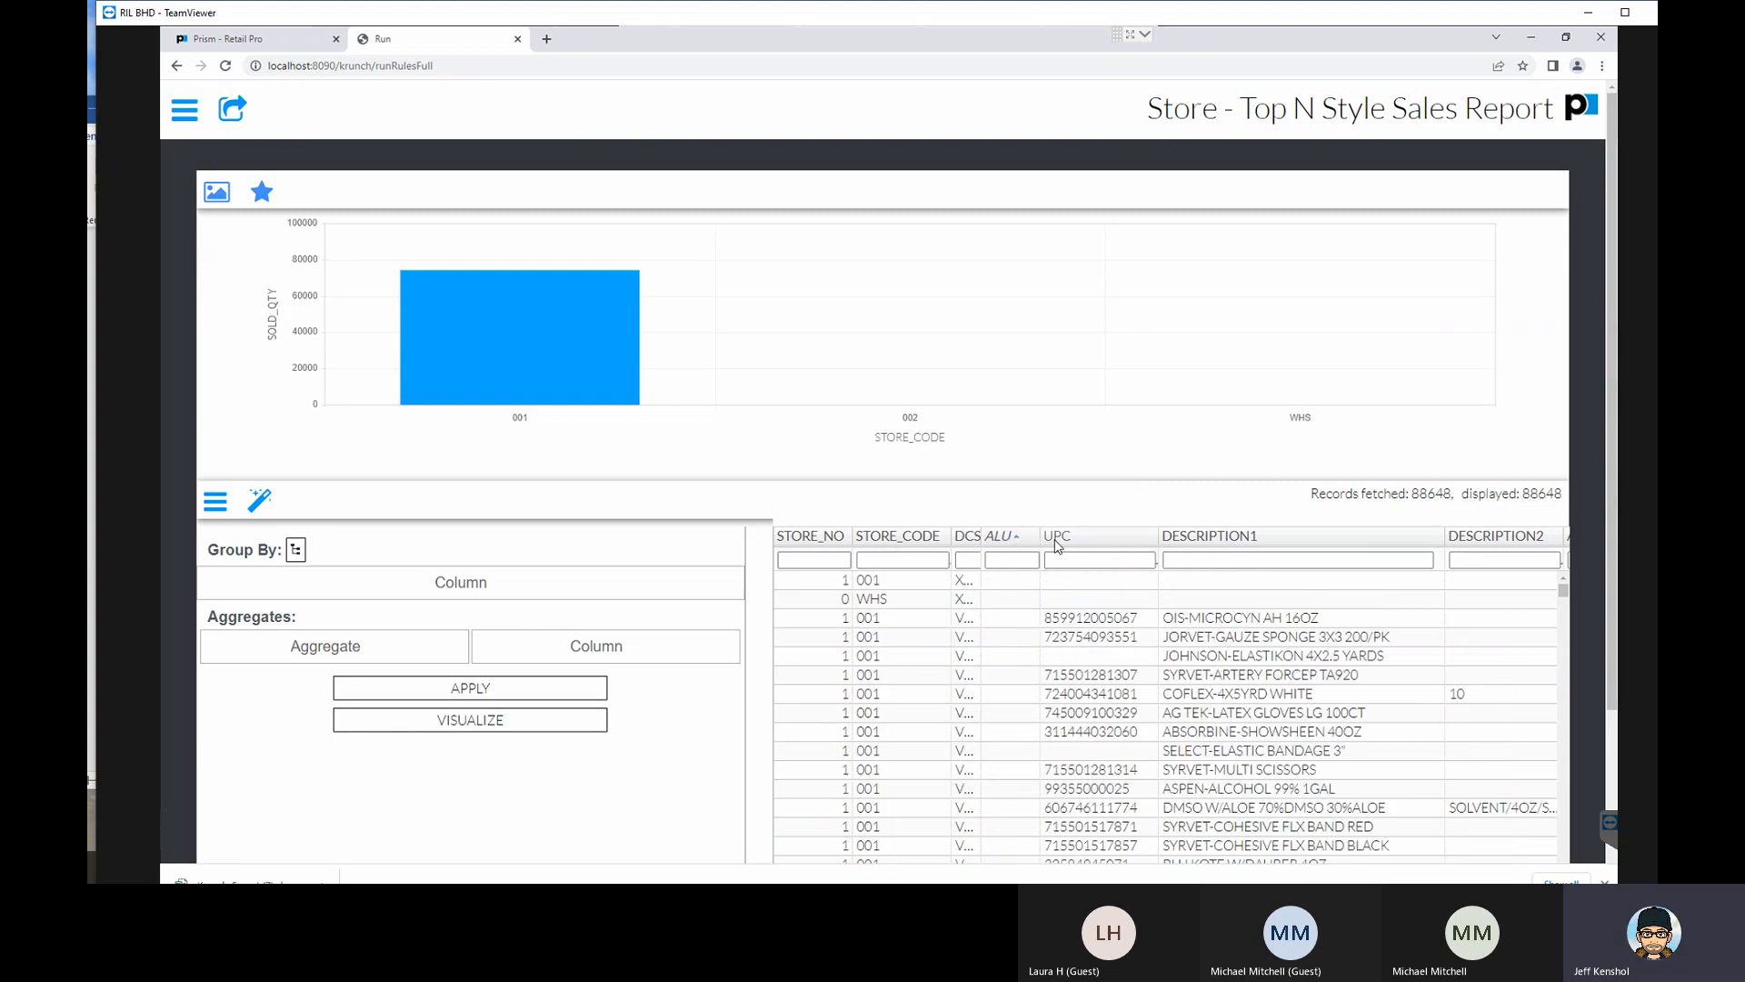
click(1062, 542)
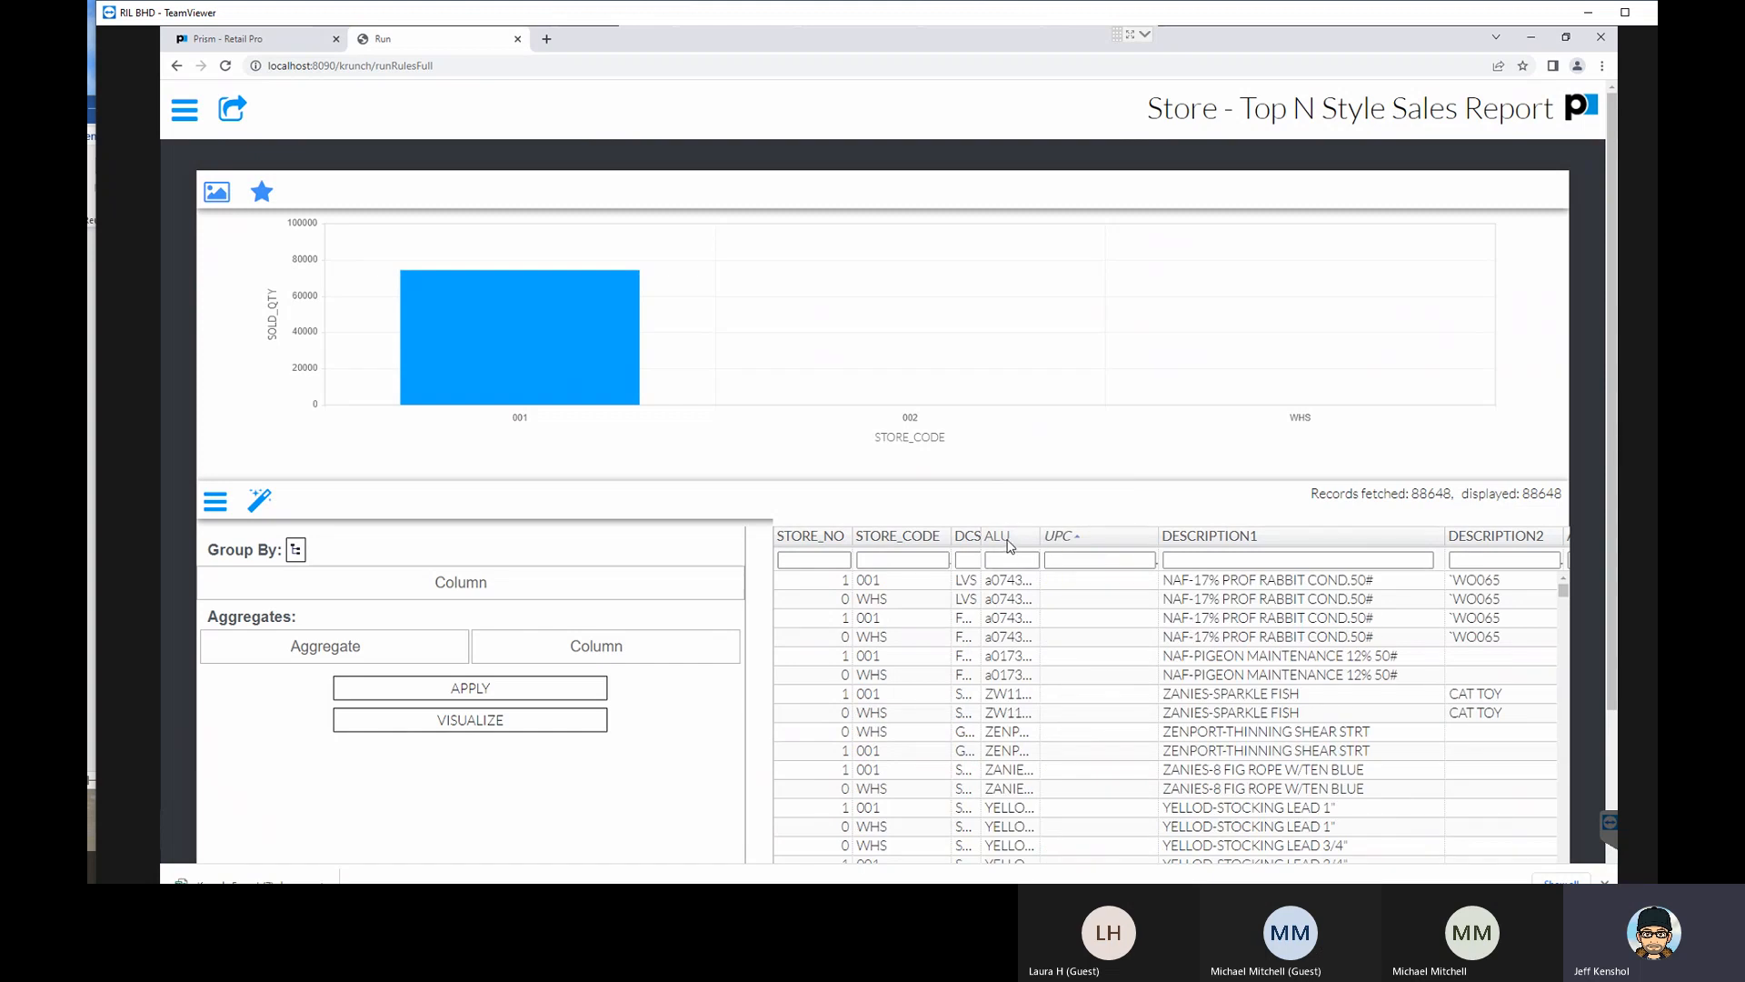
click(1014, 545)
- Hide the ALU and UPC columns in the report results and look through the remaining rows
right_click(1059, 541)
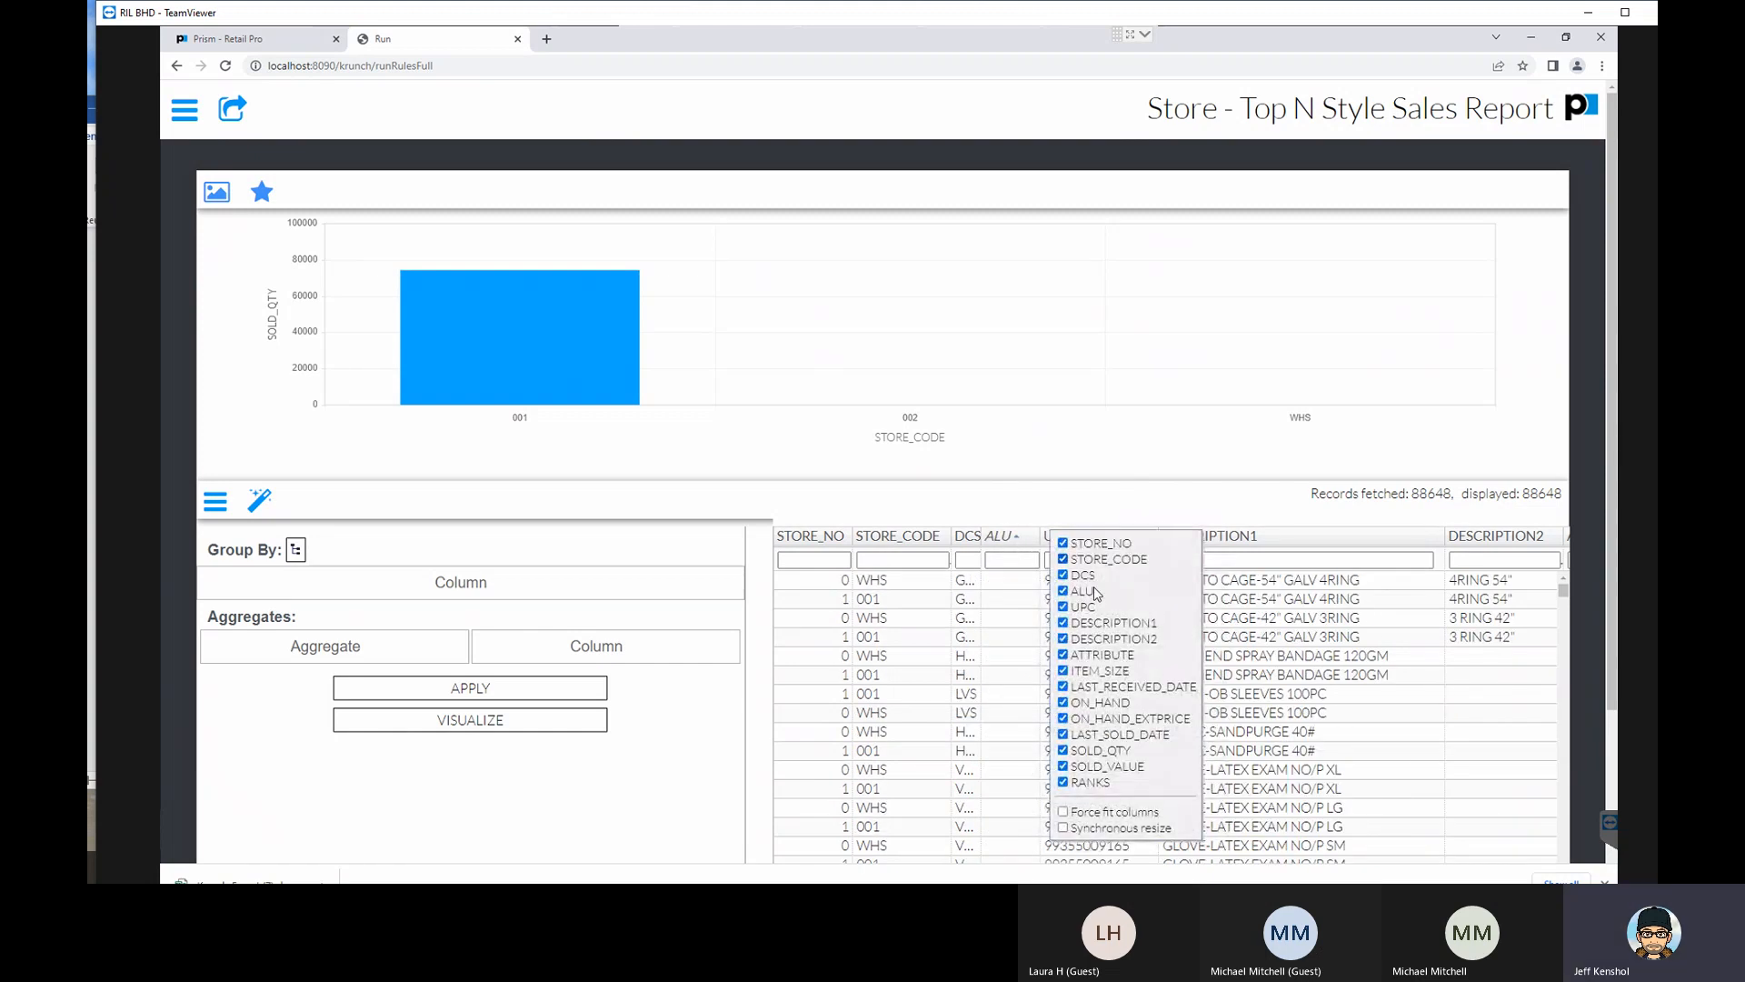
click(1063, 590)
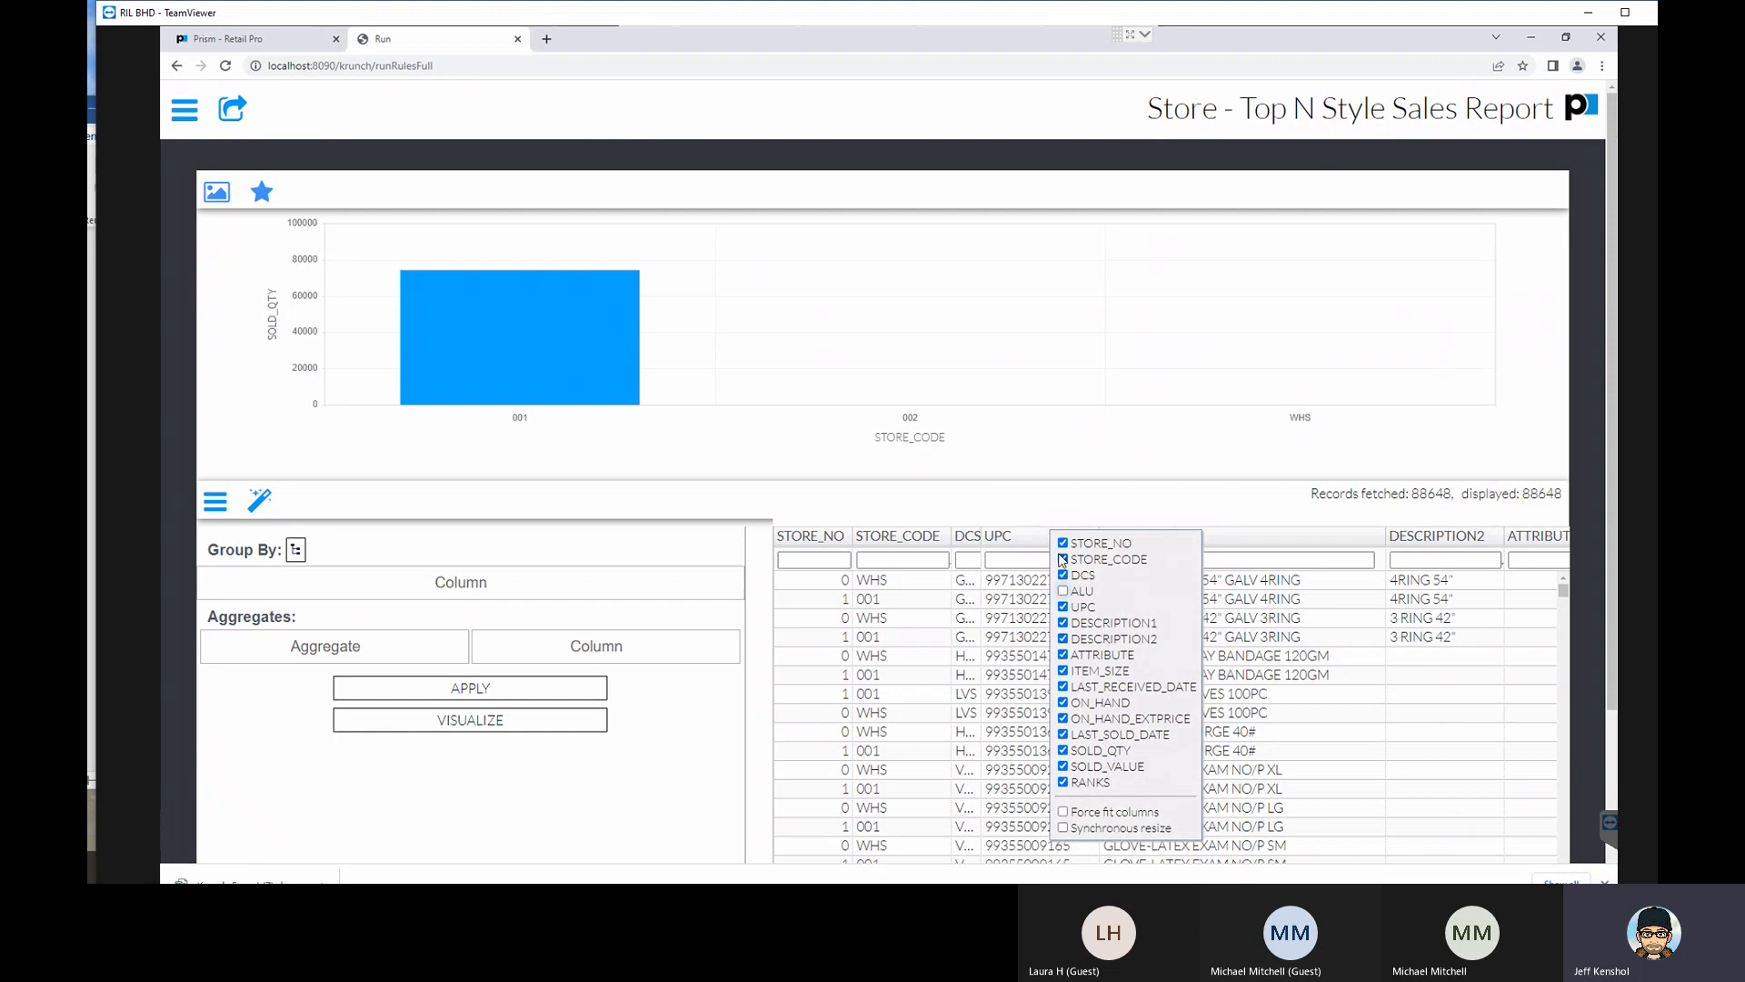
click(1062, 606)
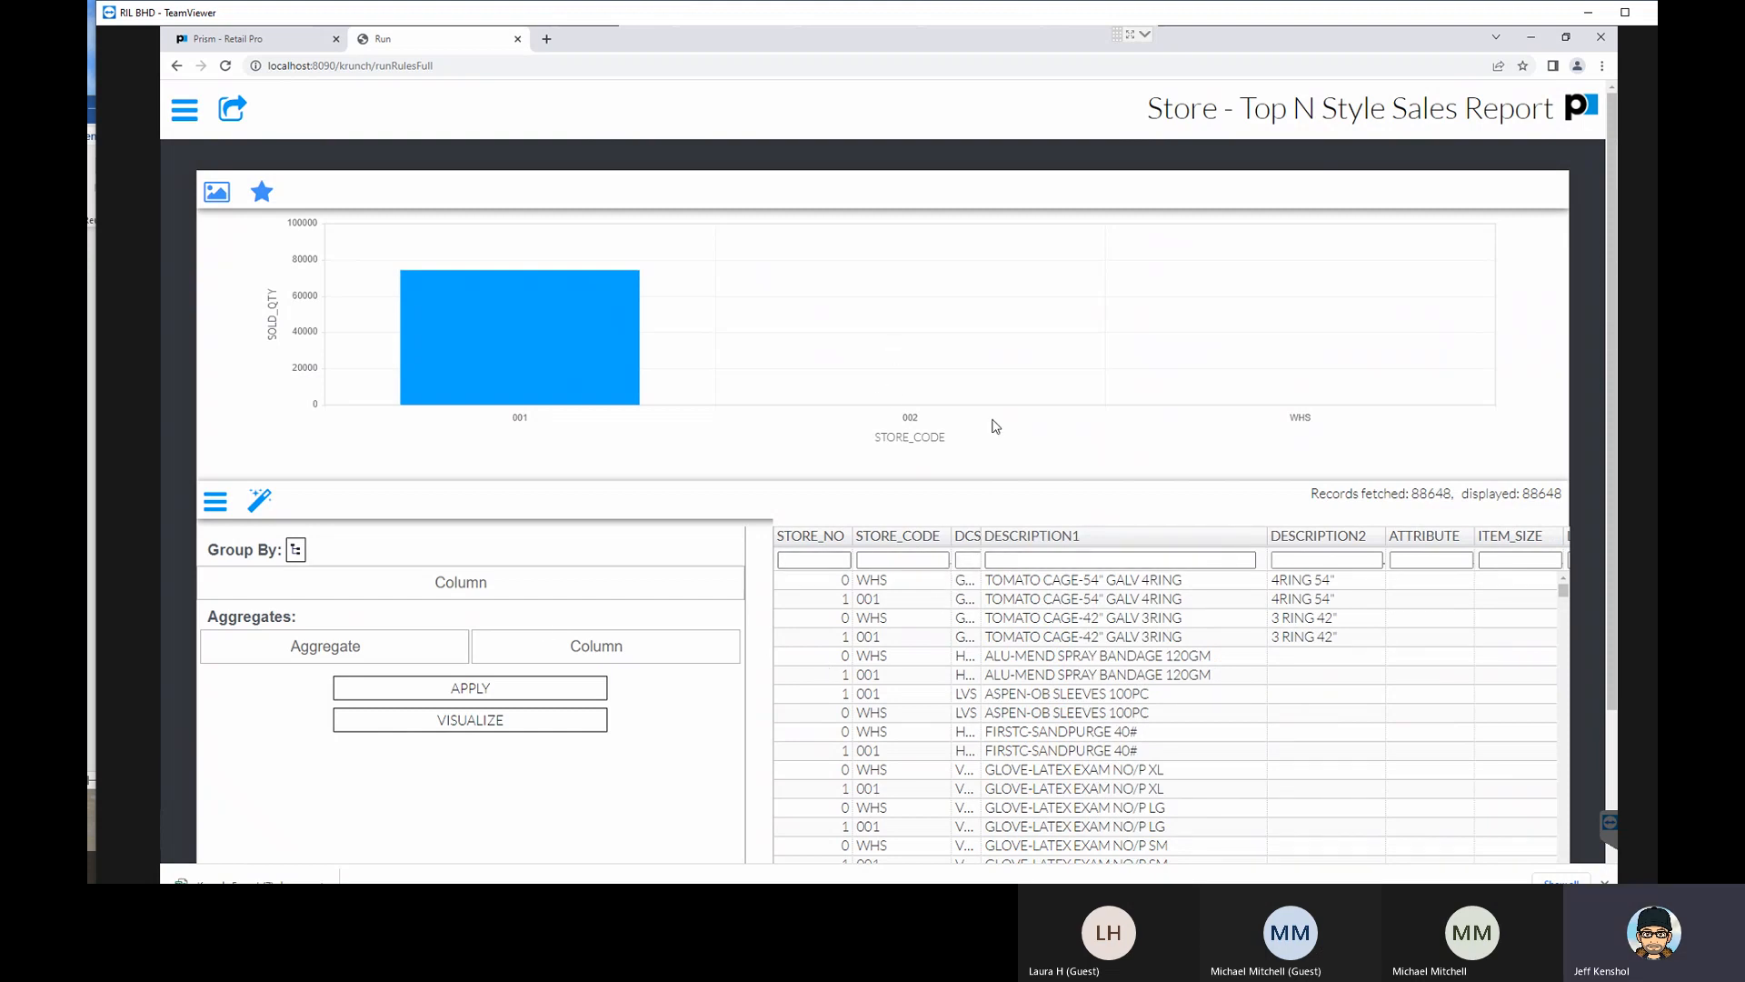
scroll(997, 634, down, 1)
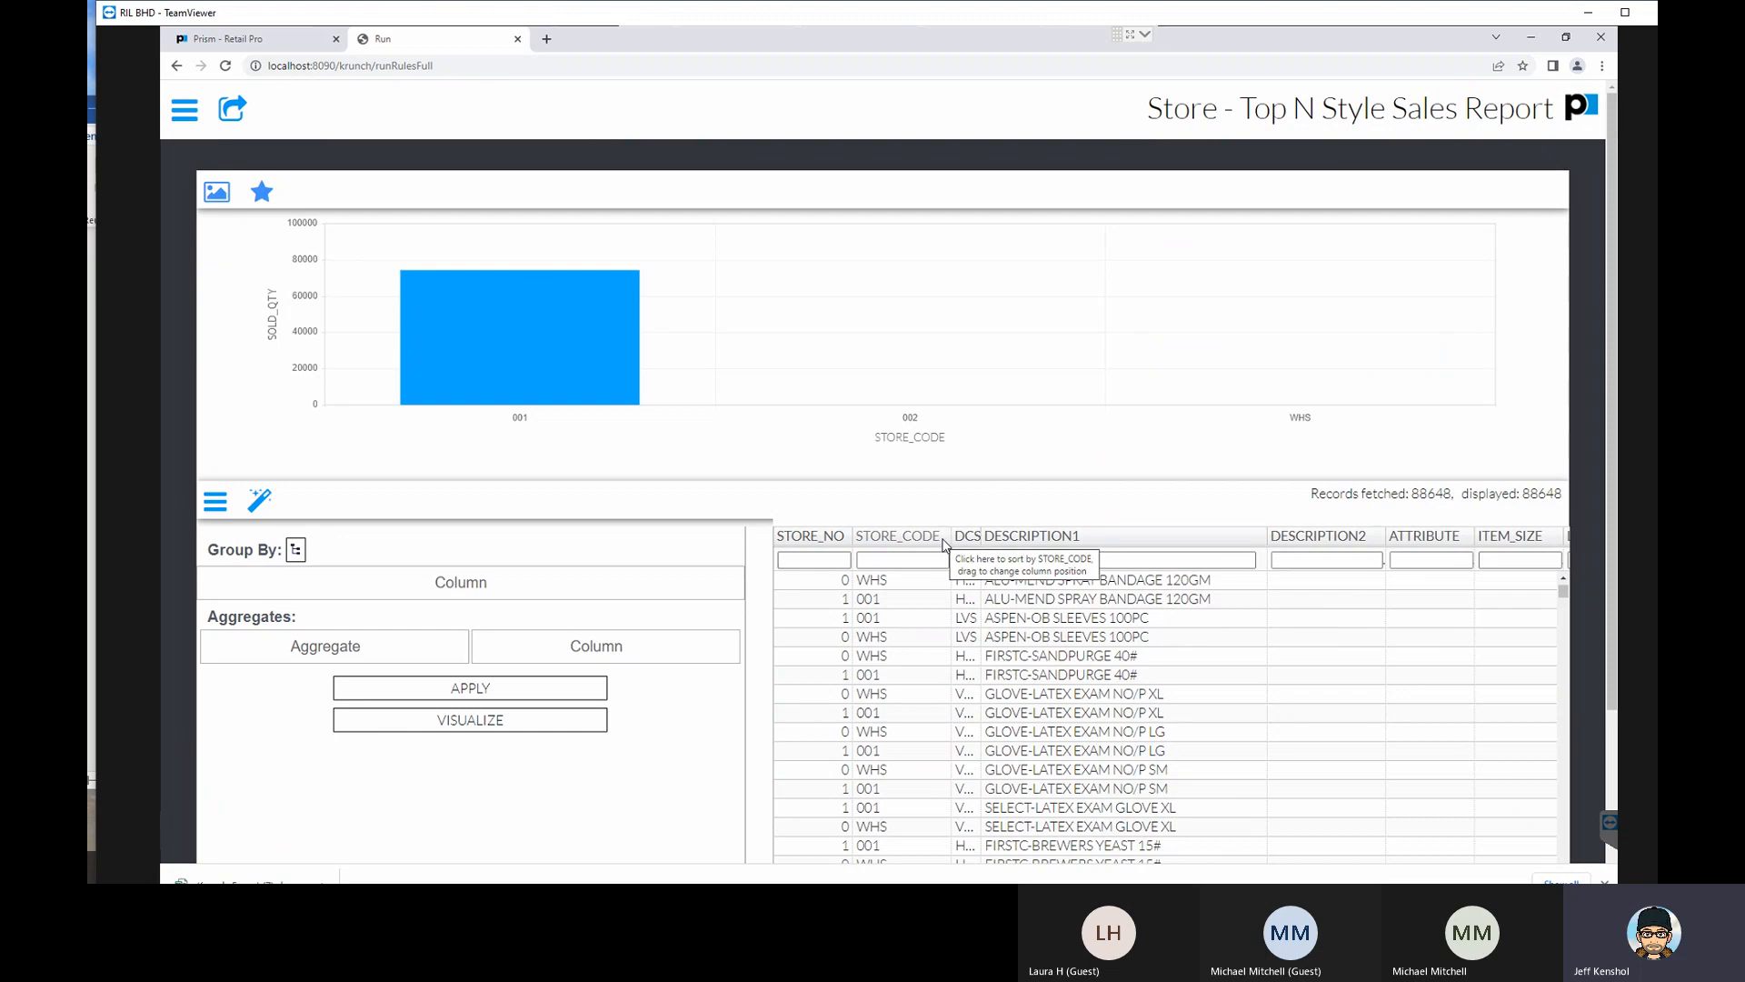
mouse_move(659, 370)
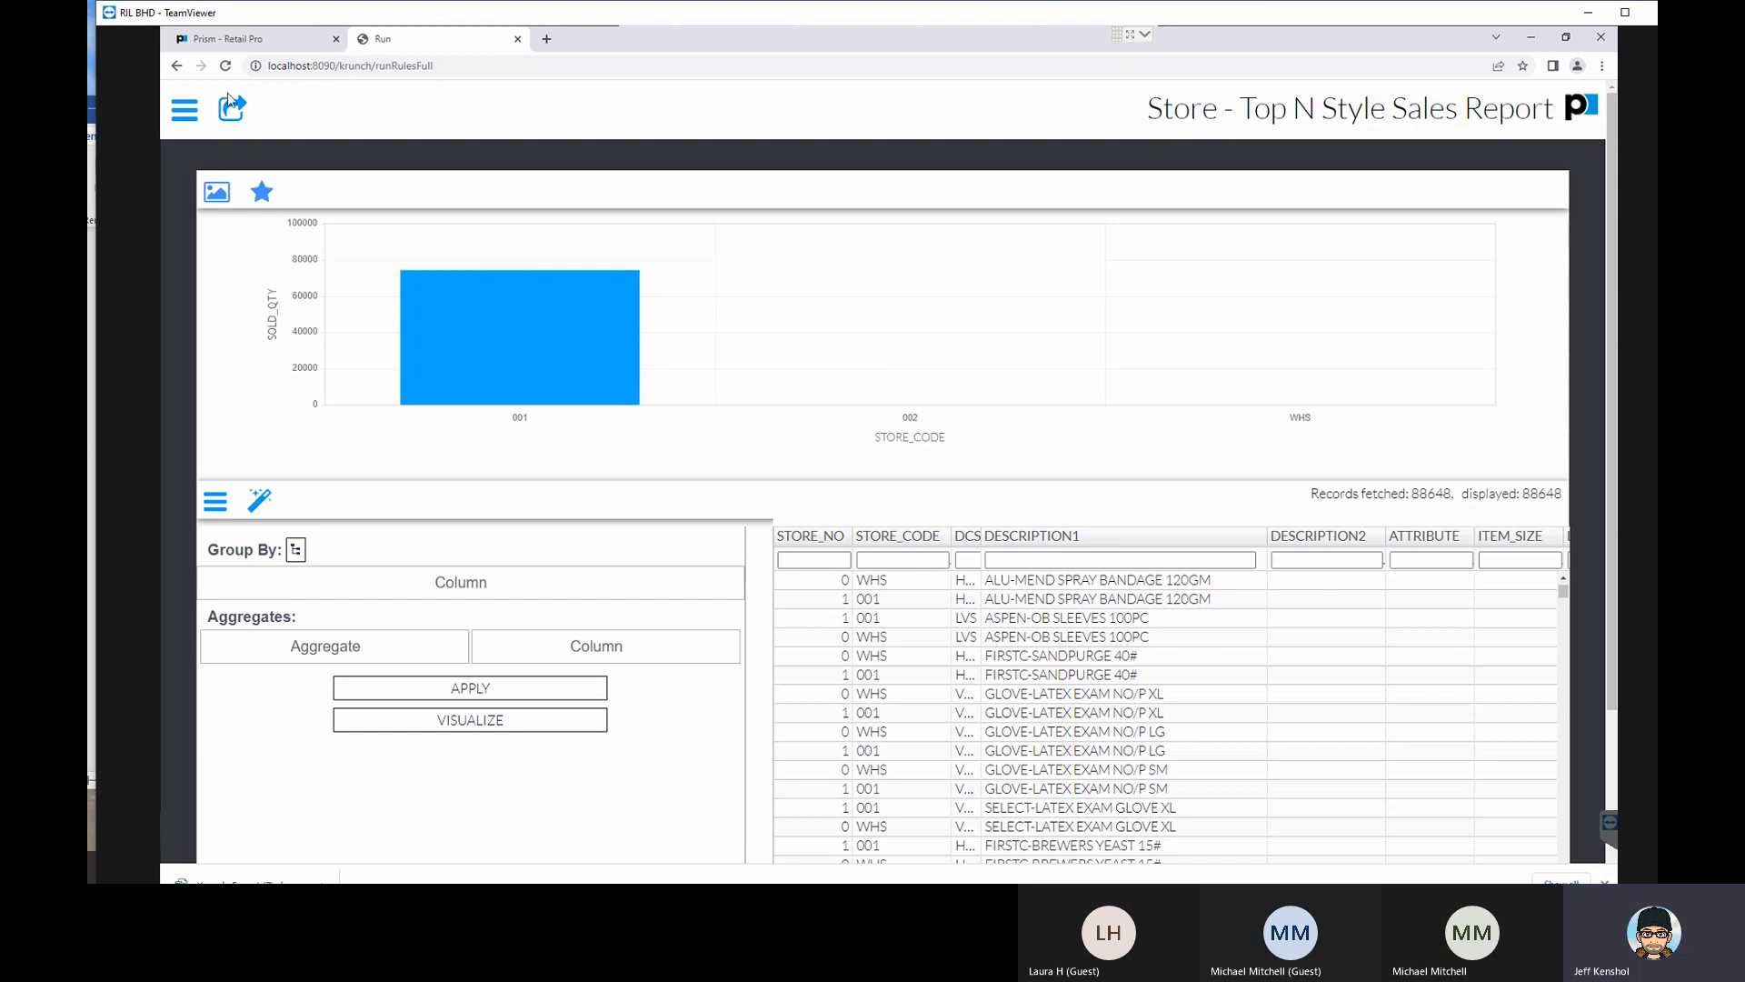
- Return to the list of reports and browse the inventory, purchasing, register and sales reports
click(174, 110)
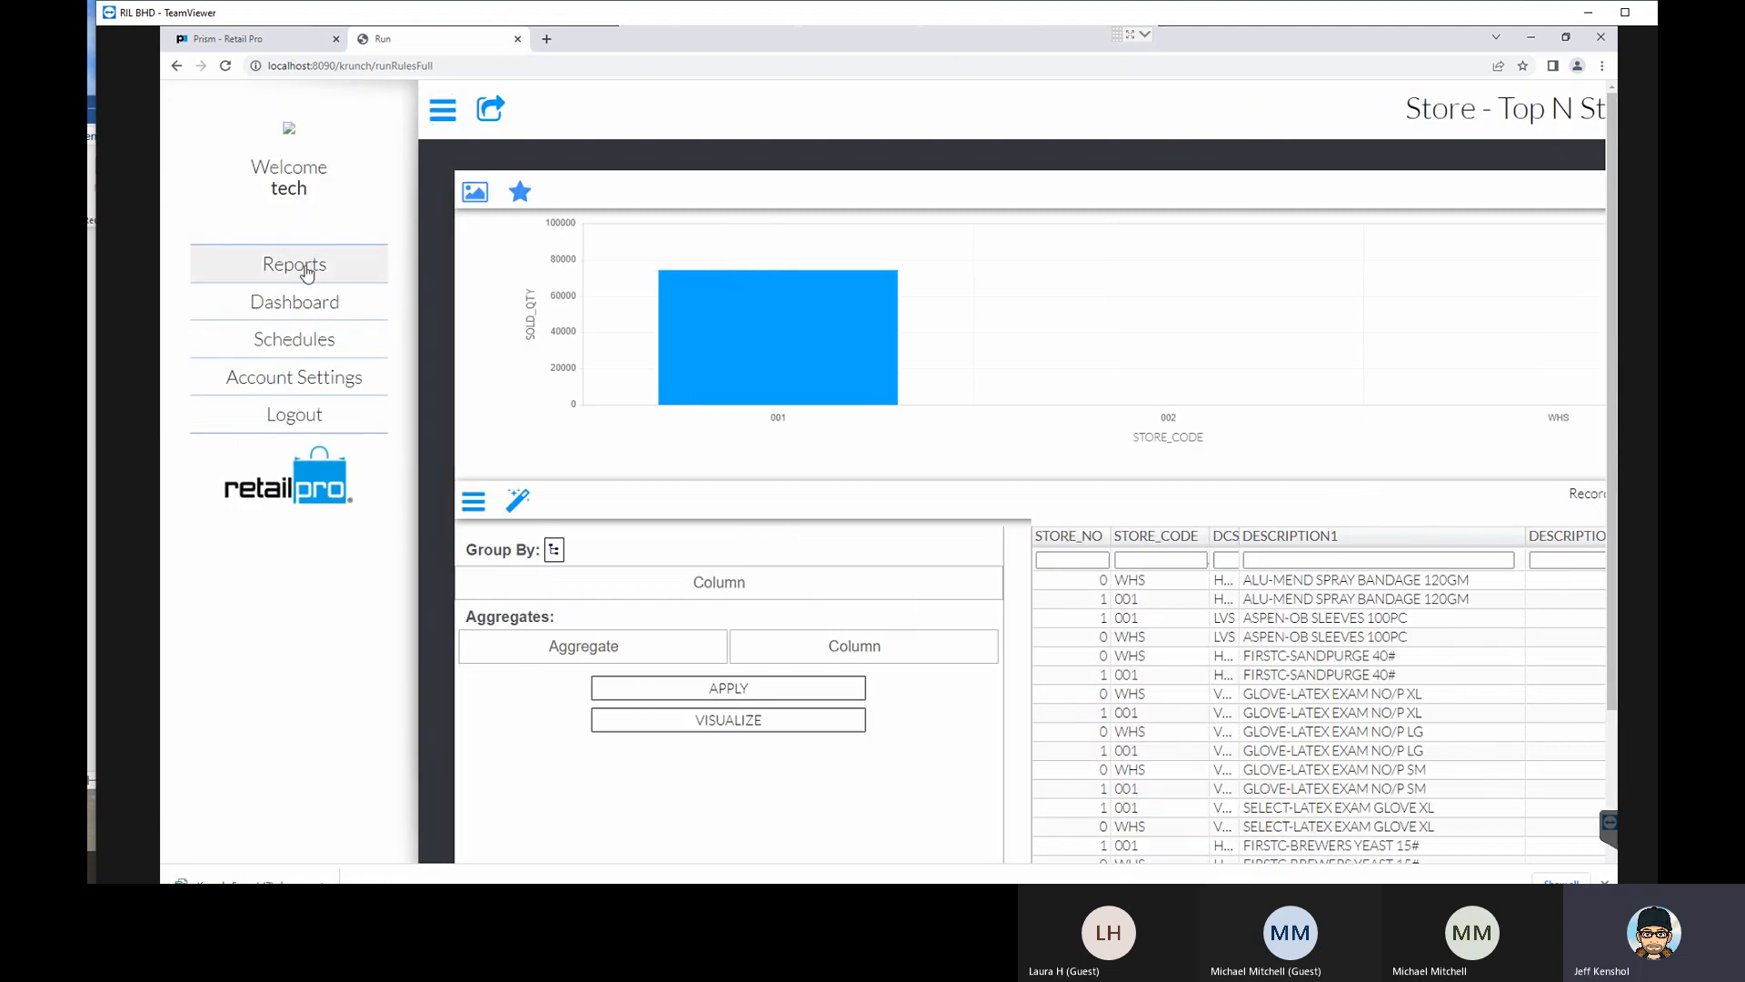
click(300, 264)
scroll(862, 299, down, 2)
scroll(842, 312, down, 3)
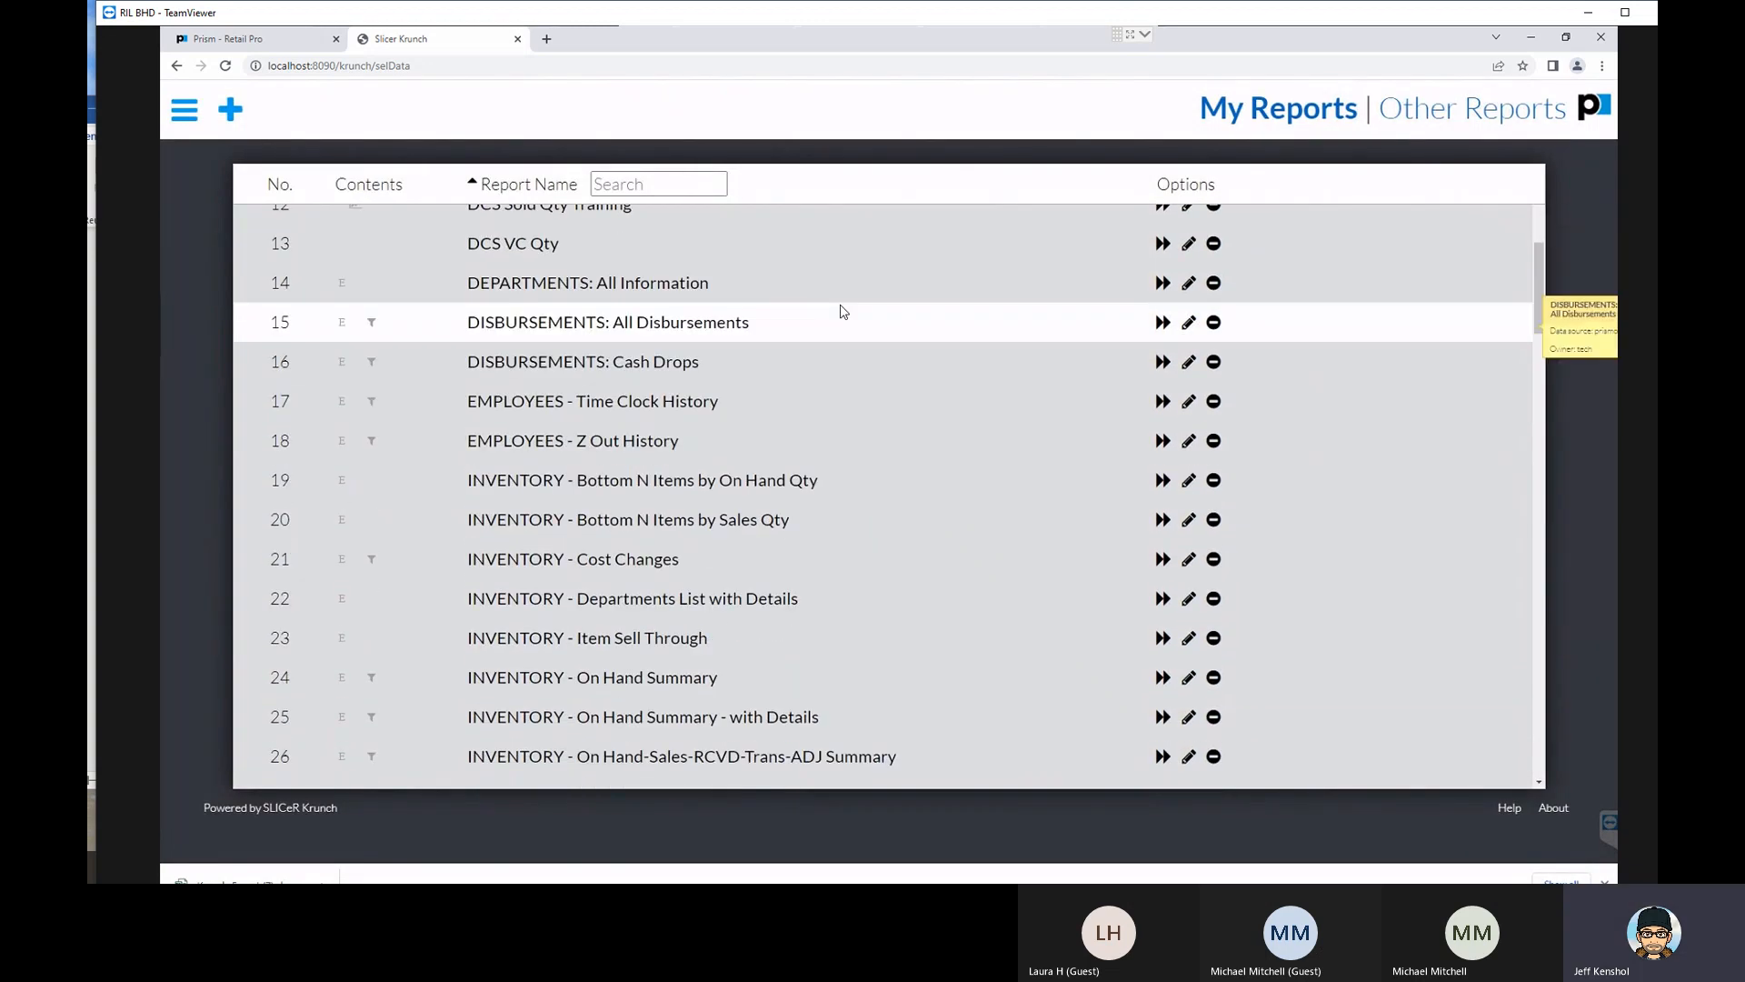
scroll(842, 312, down, 2)
scroll(841, 312, up, 1)
scroll(841, 312, down, 1)
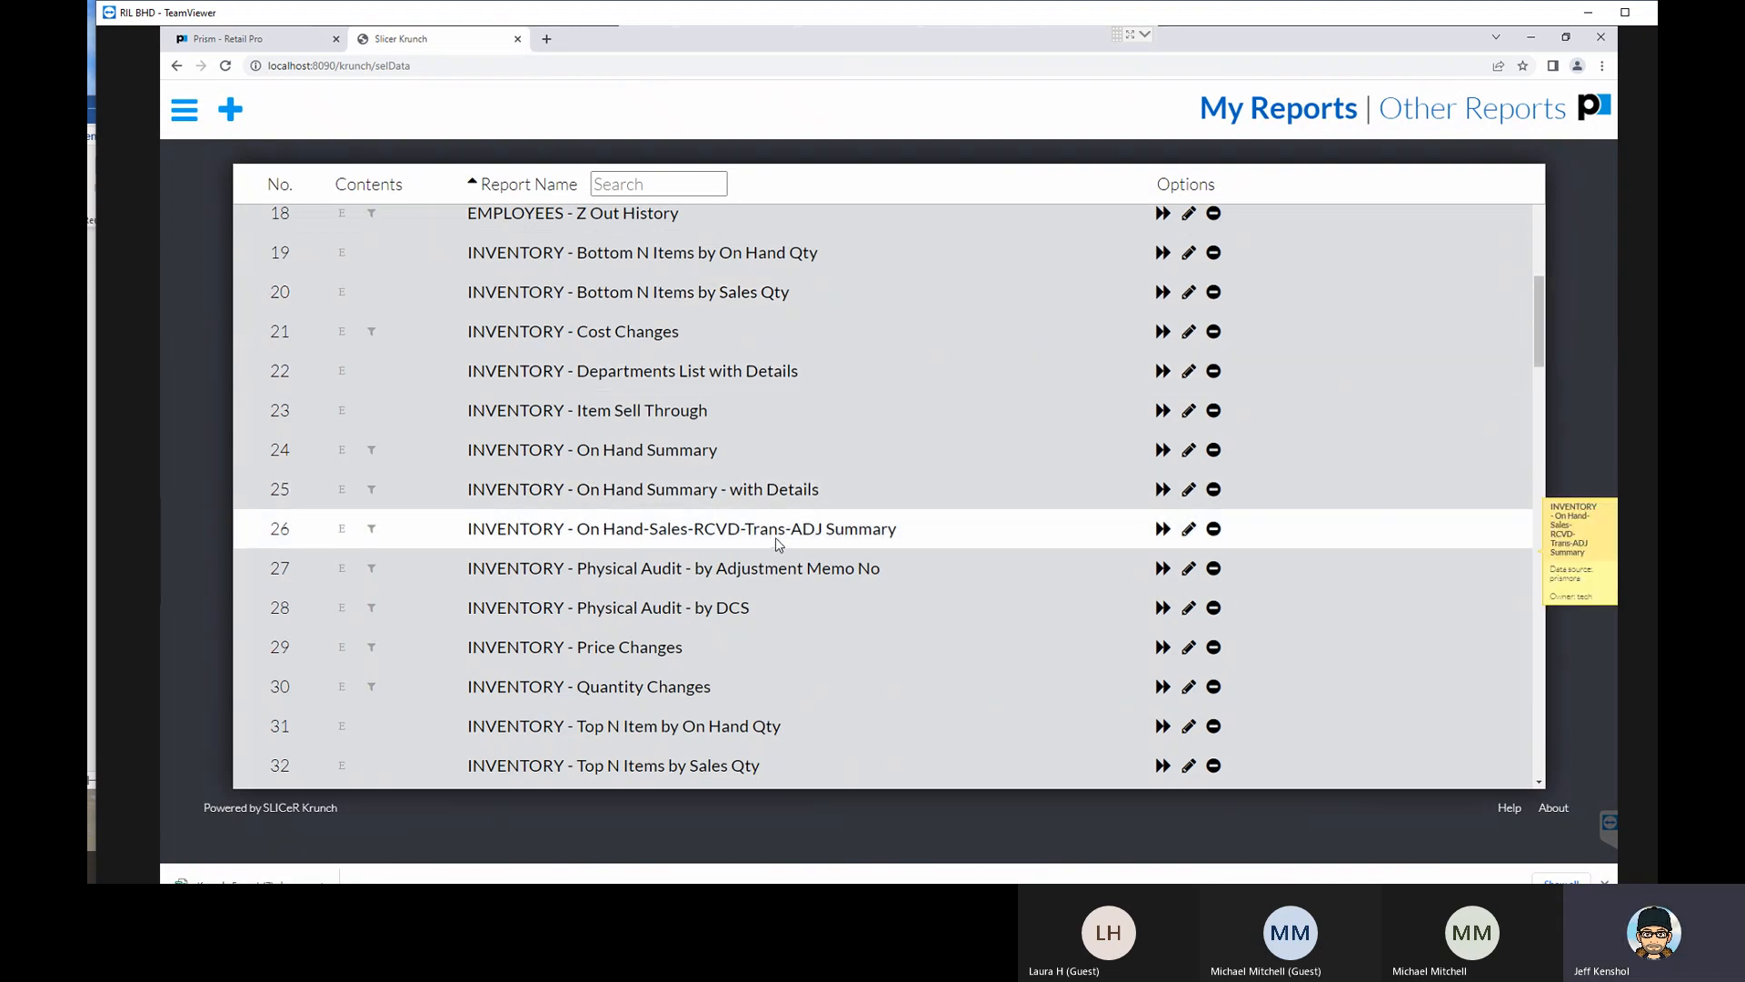
scroll(777, 537, down, 1)
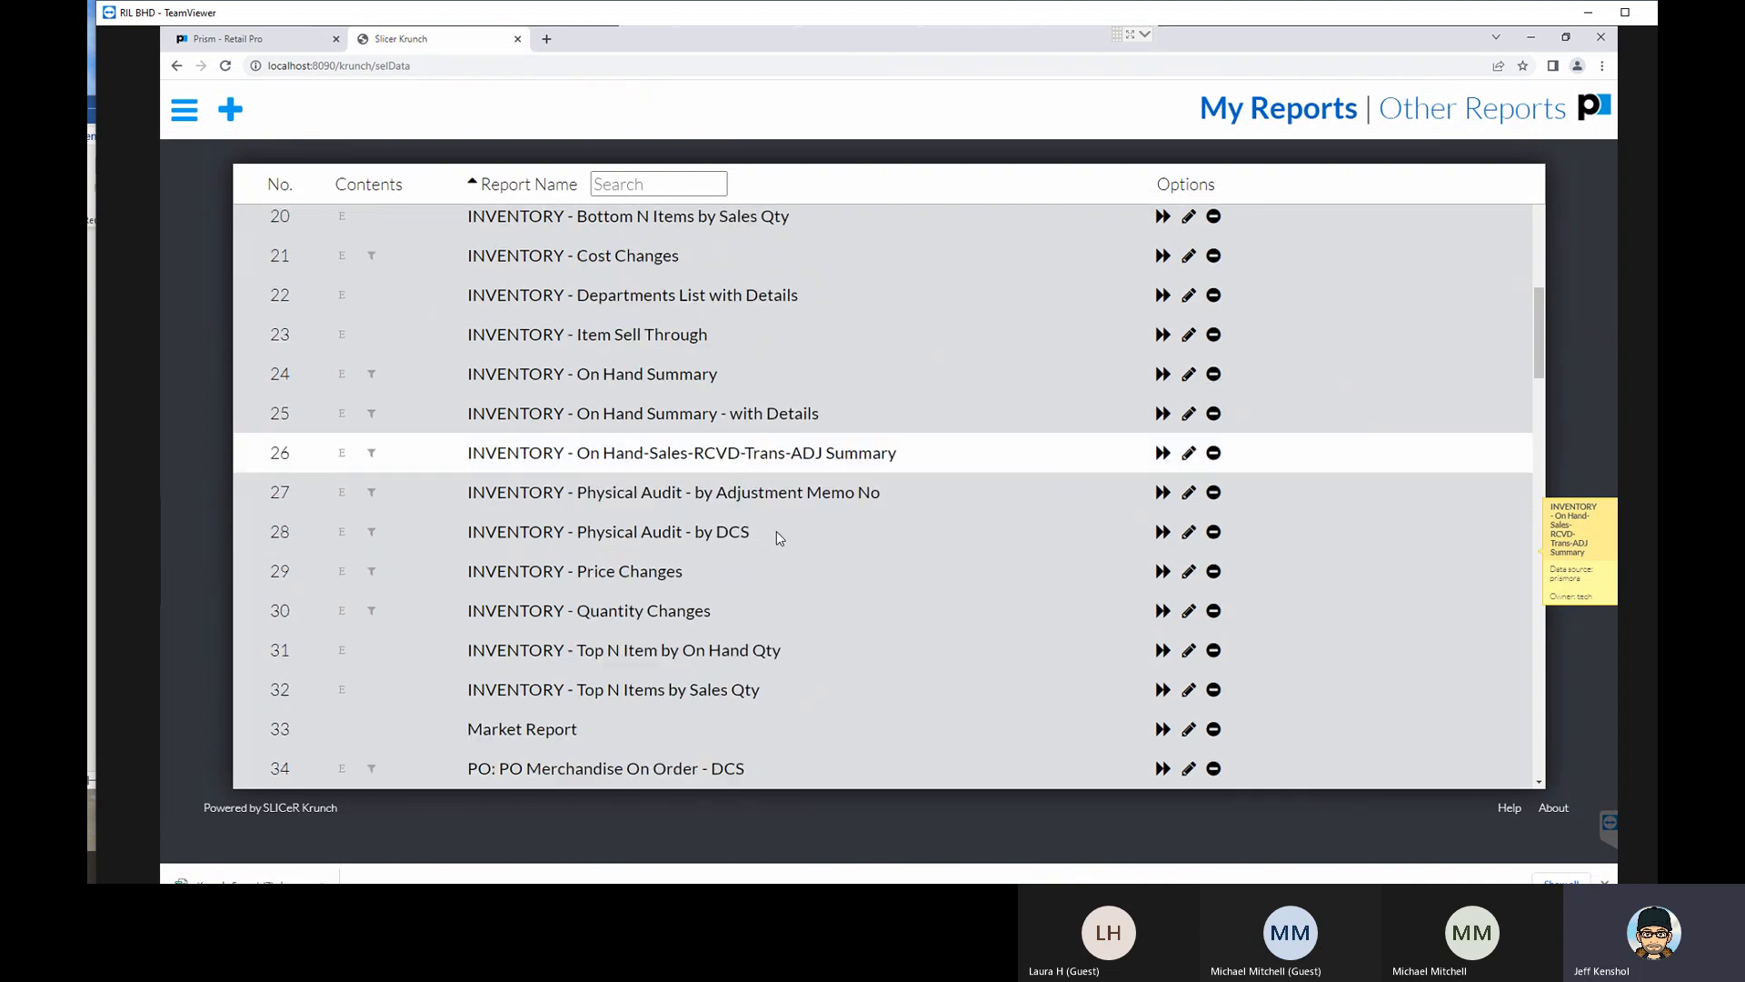
scroll(778, 529, up, 1)
scroll(776, 524, down, 1)
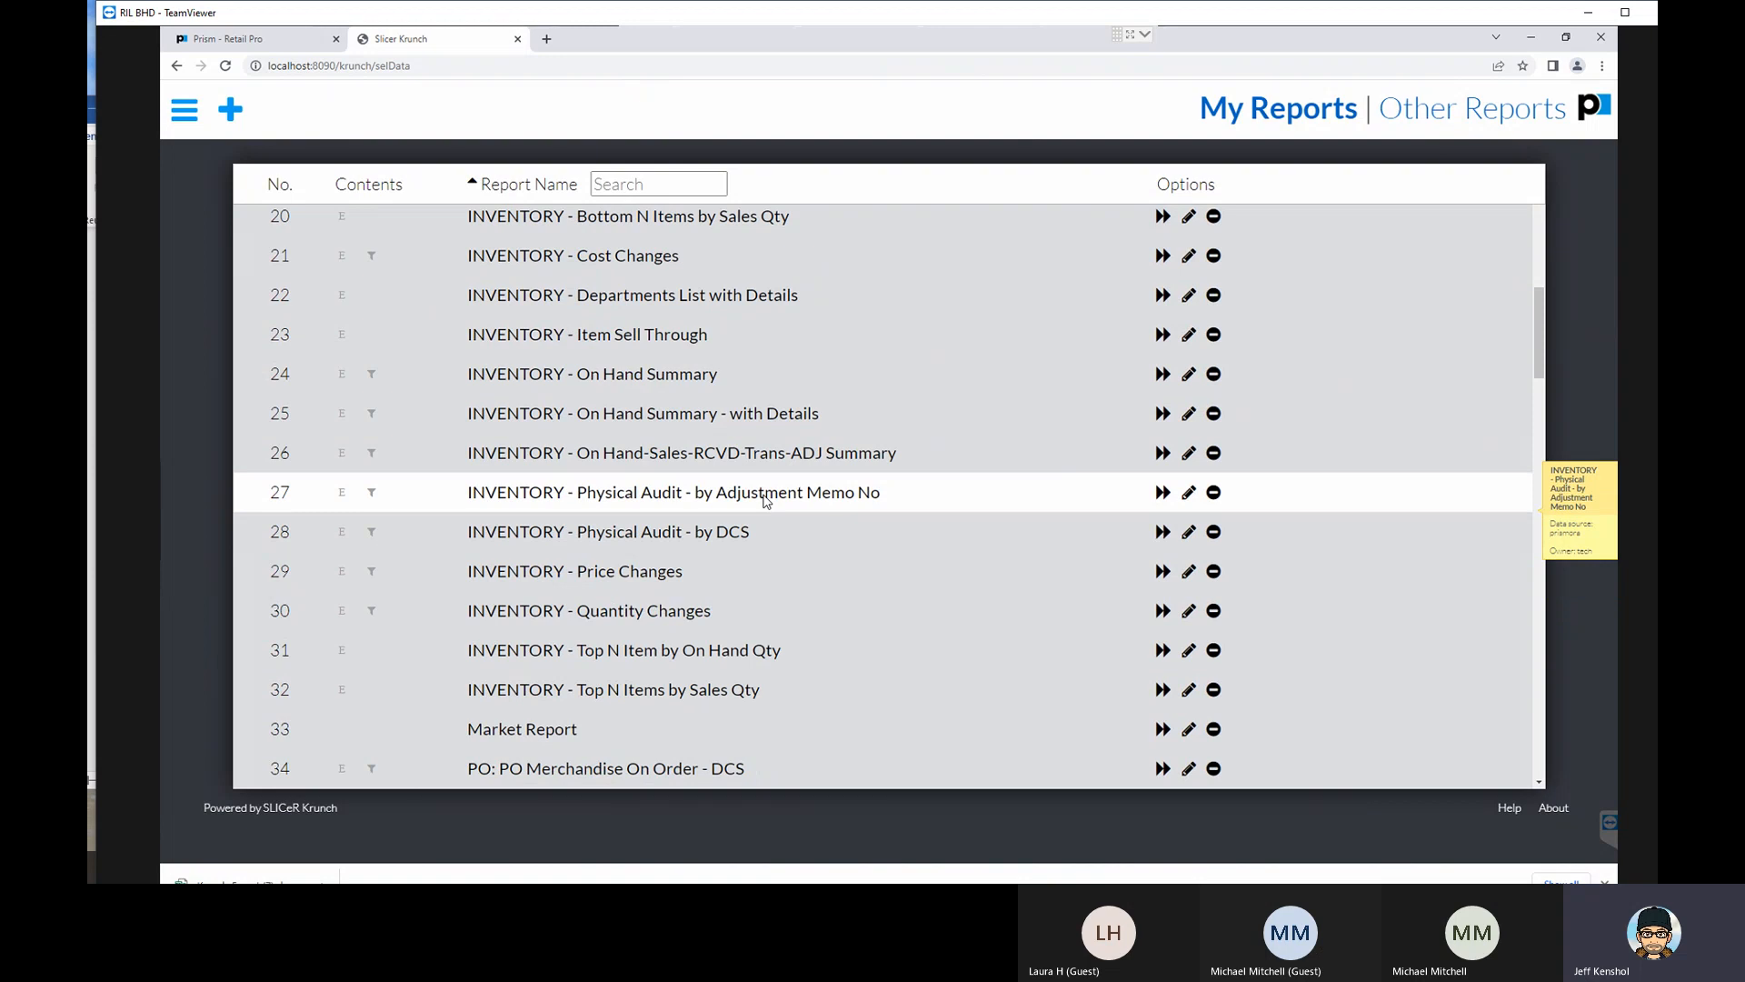
scroll(764, 500, down, 1)
scroll(766, 507, down, 2)
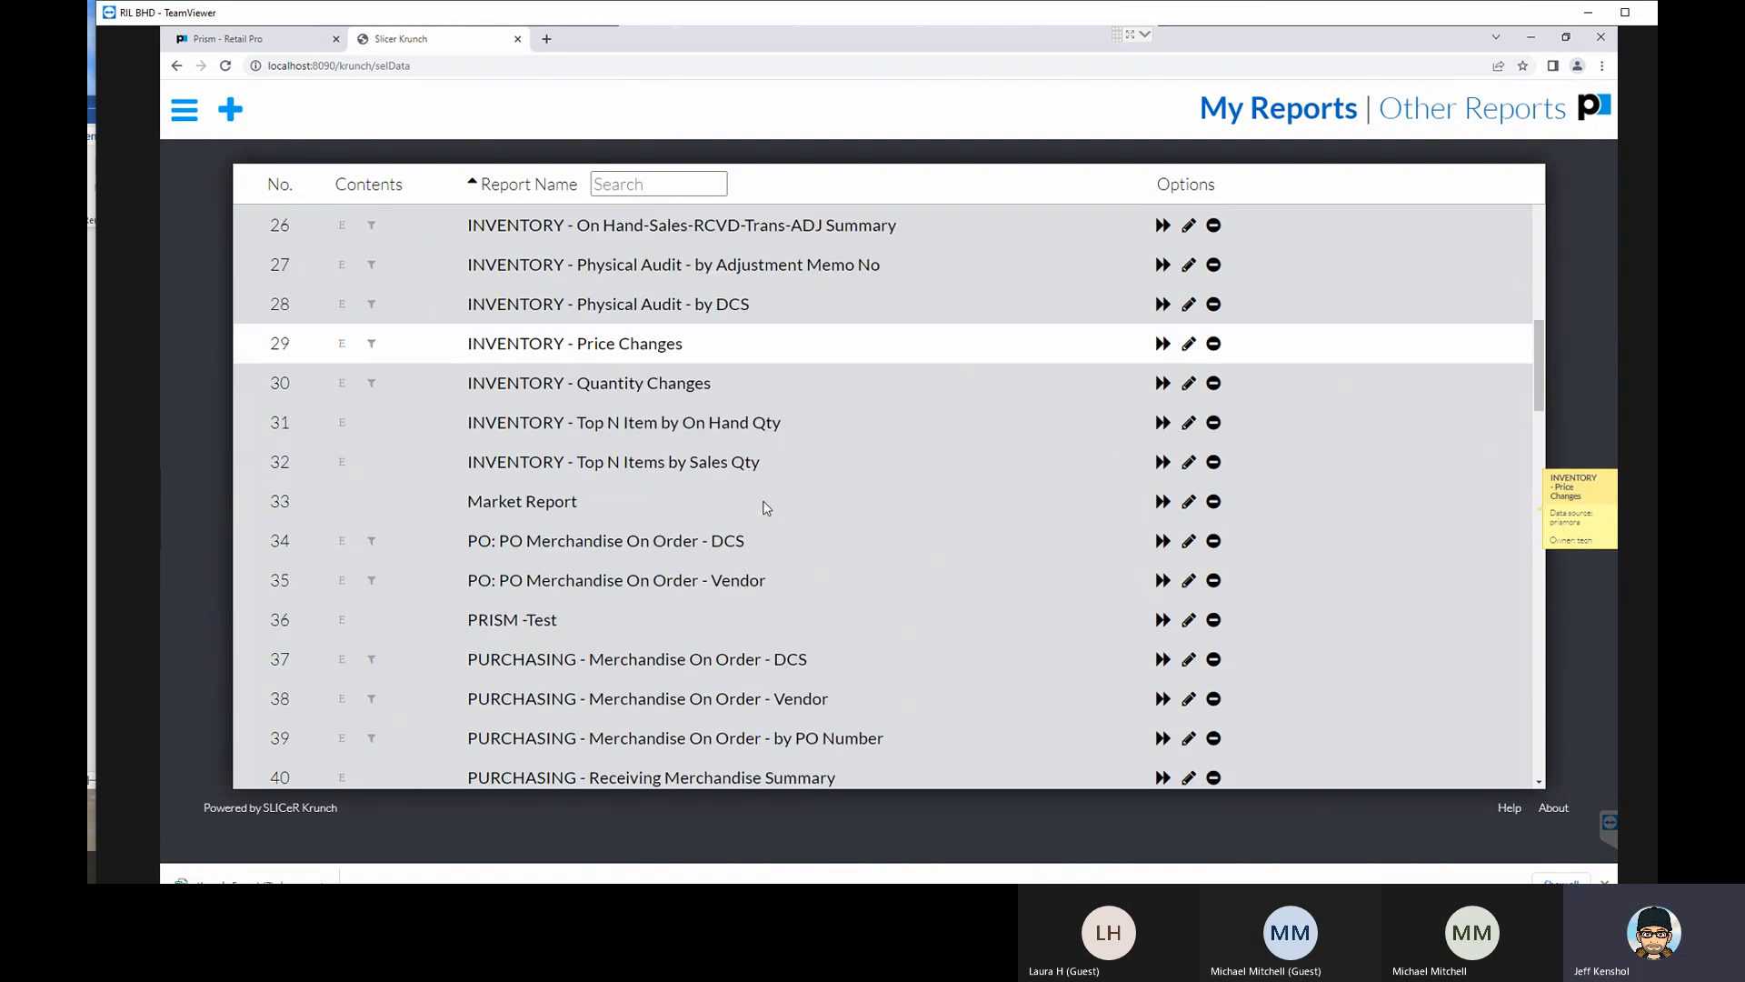
scroll(766, 507, down, 4)
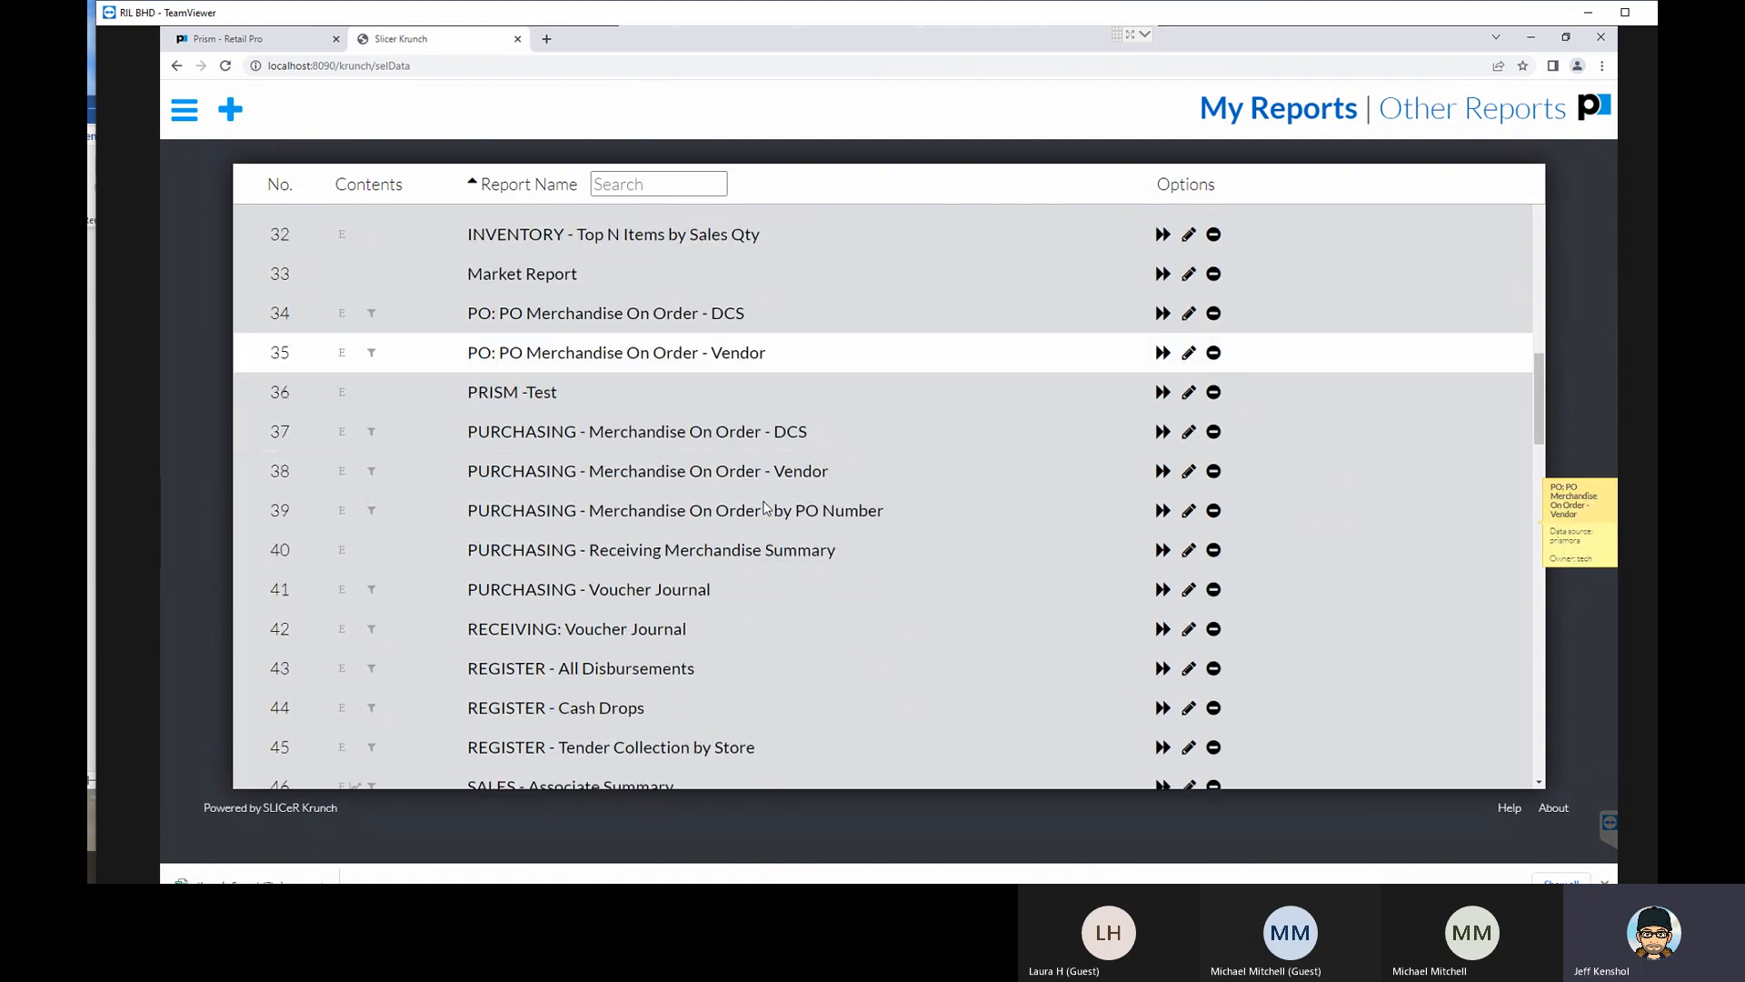
scroll(766, 507, down, 4)
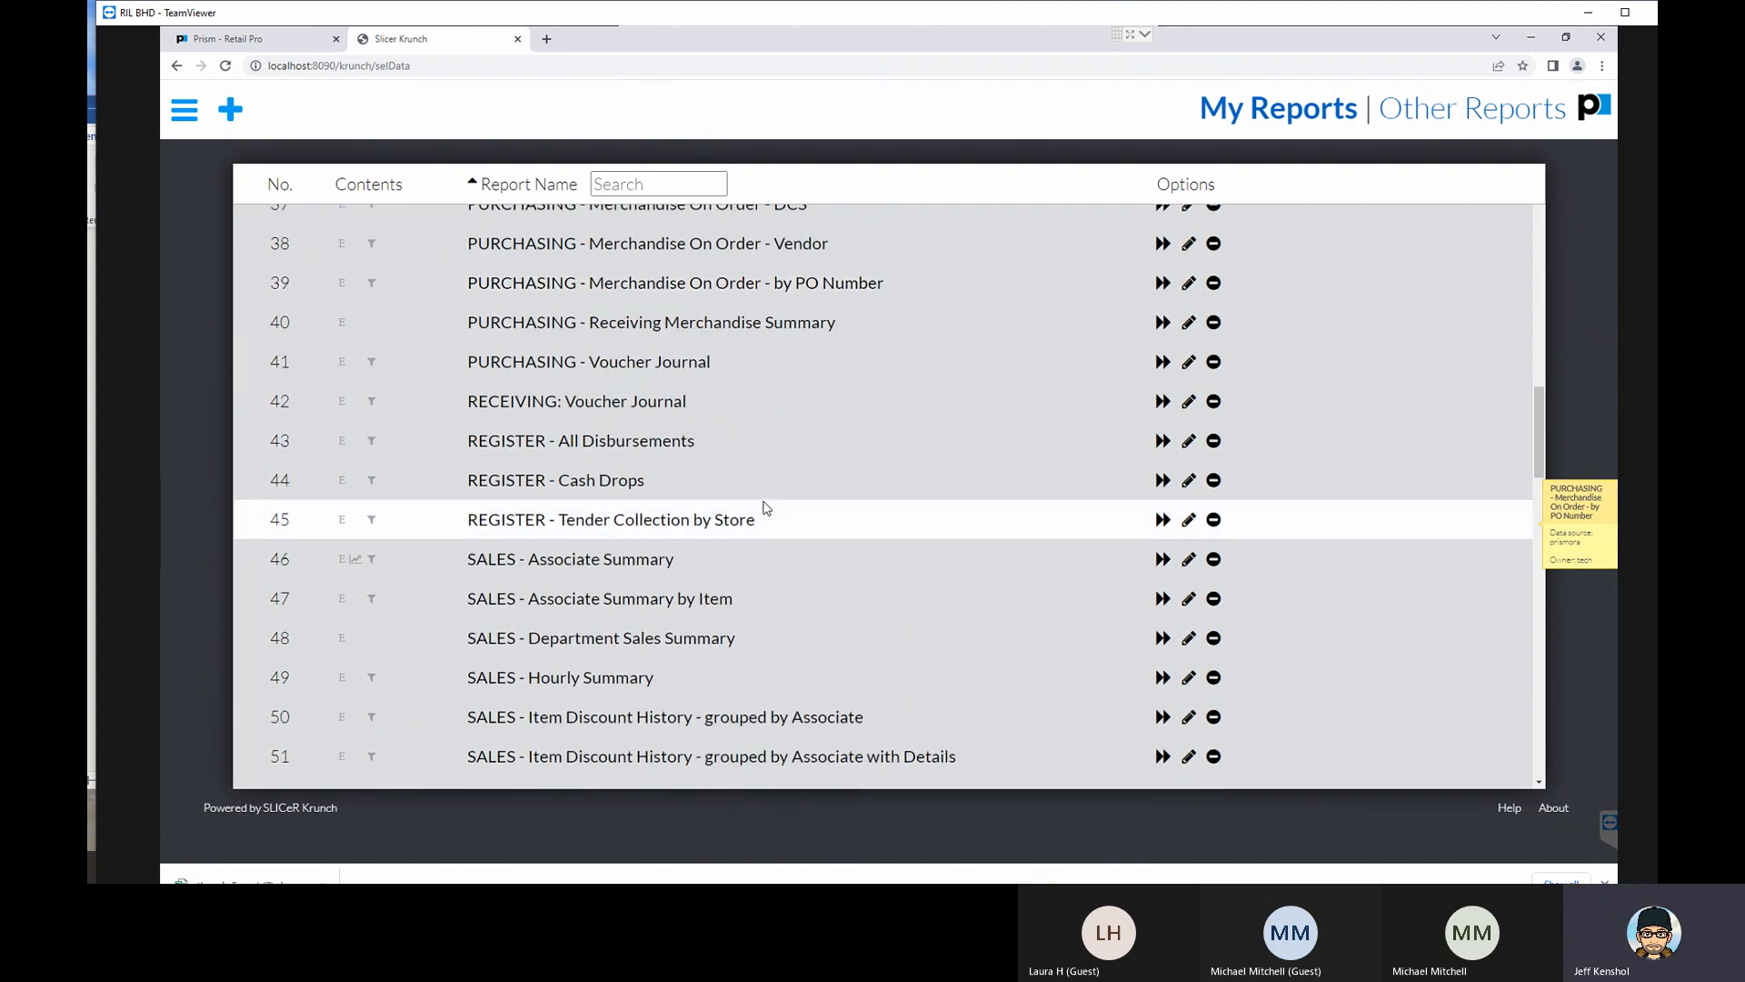
scroll(766, 507, down, 3)
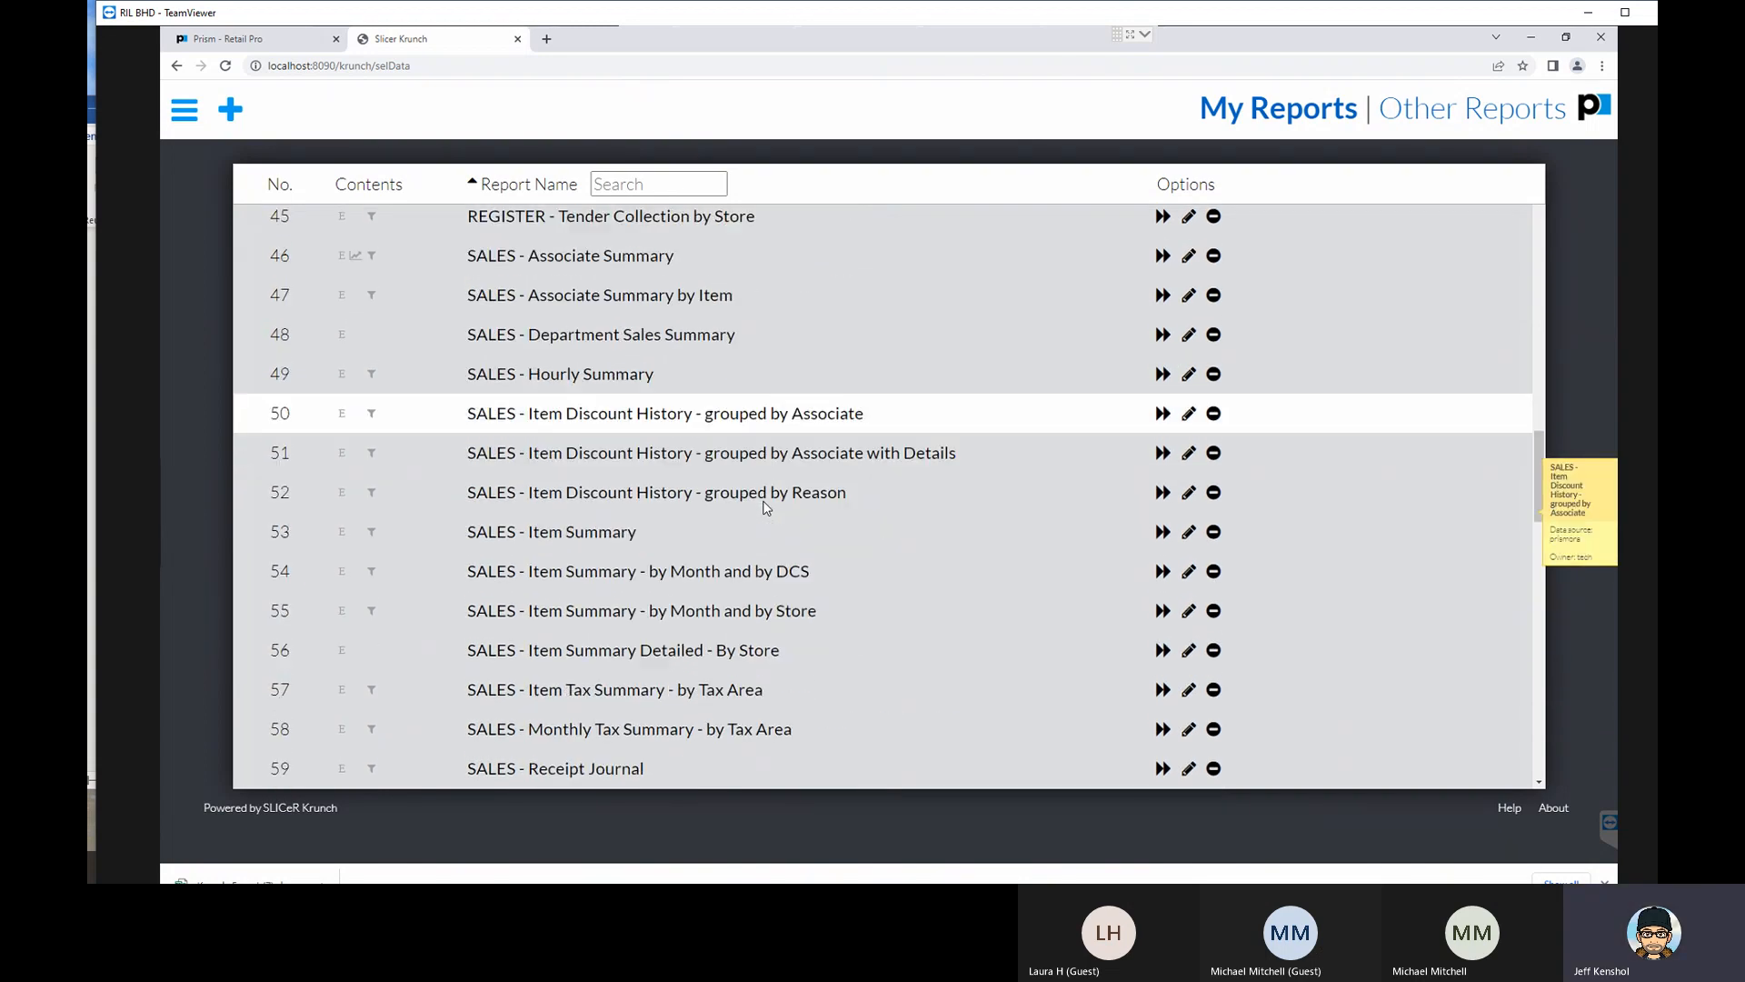
scroll(766, 508, down, 3)
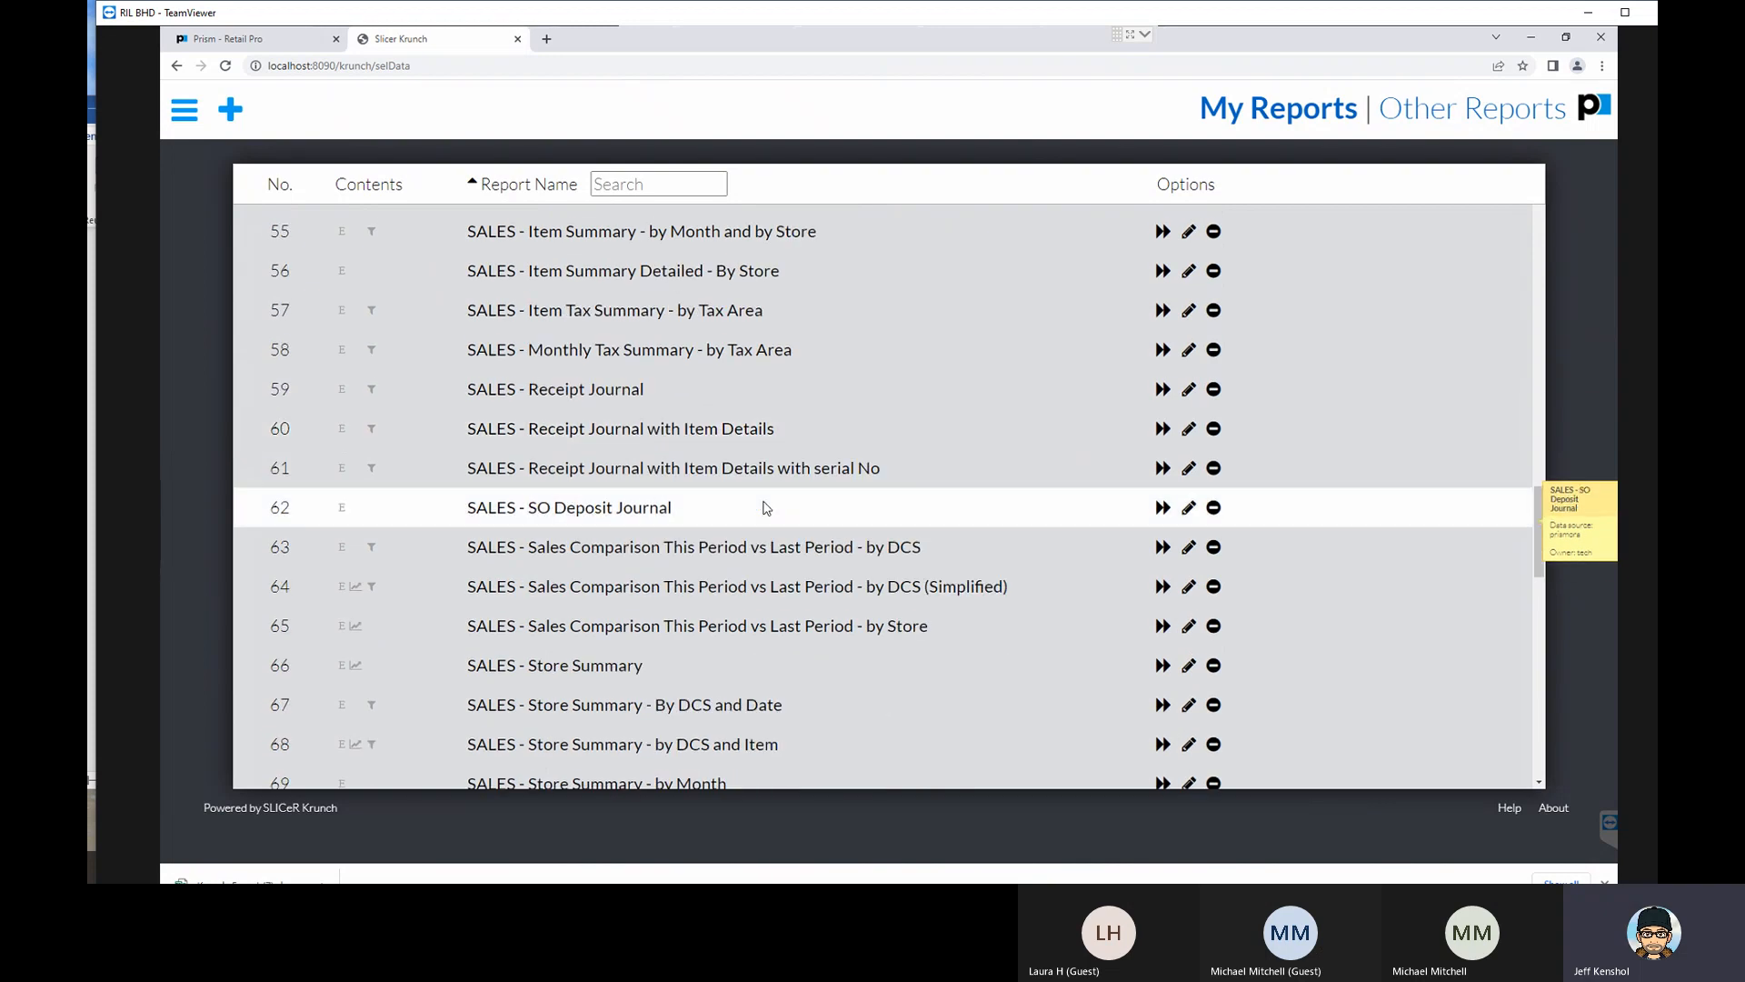
- Run the SALES - Sales Comparison This Period vs Last Period - by DCS report and hide its grouping settings
click(755, 551)
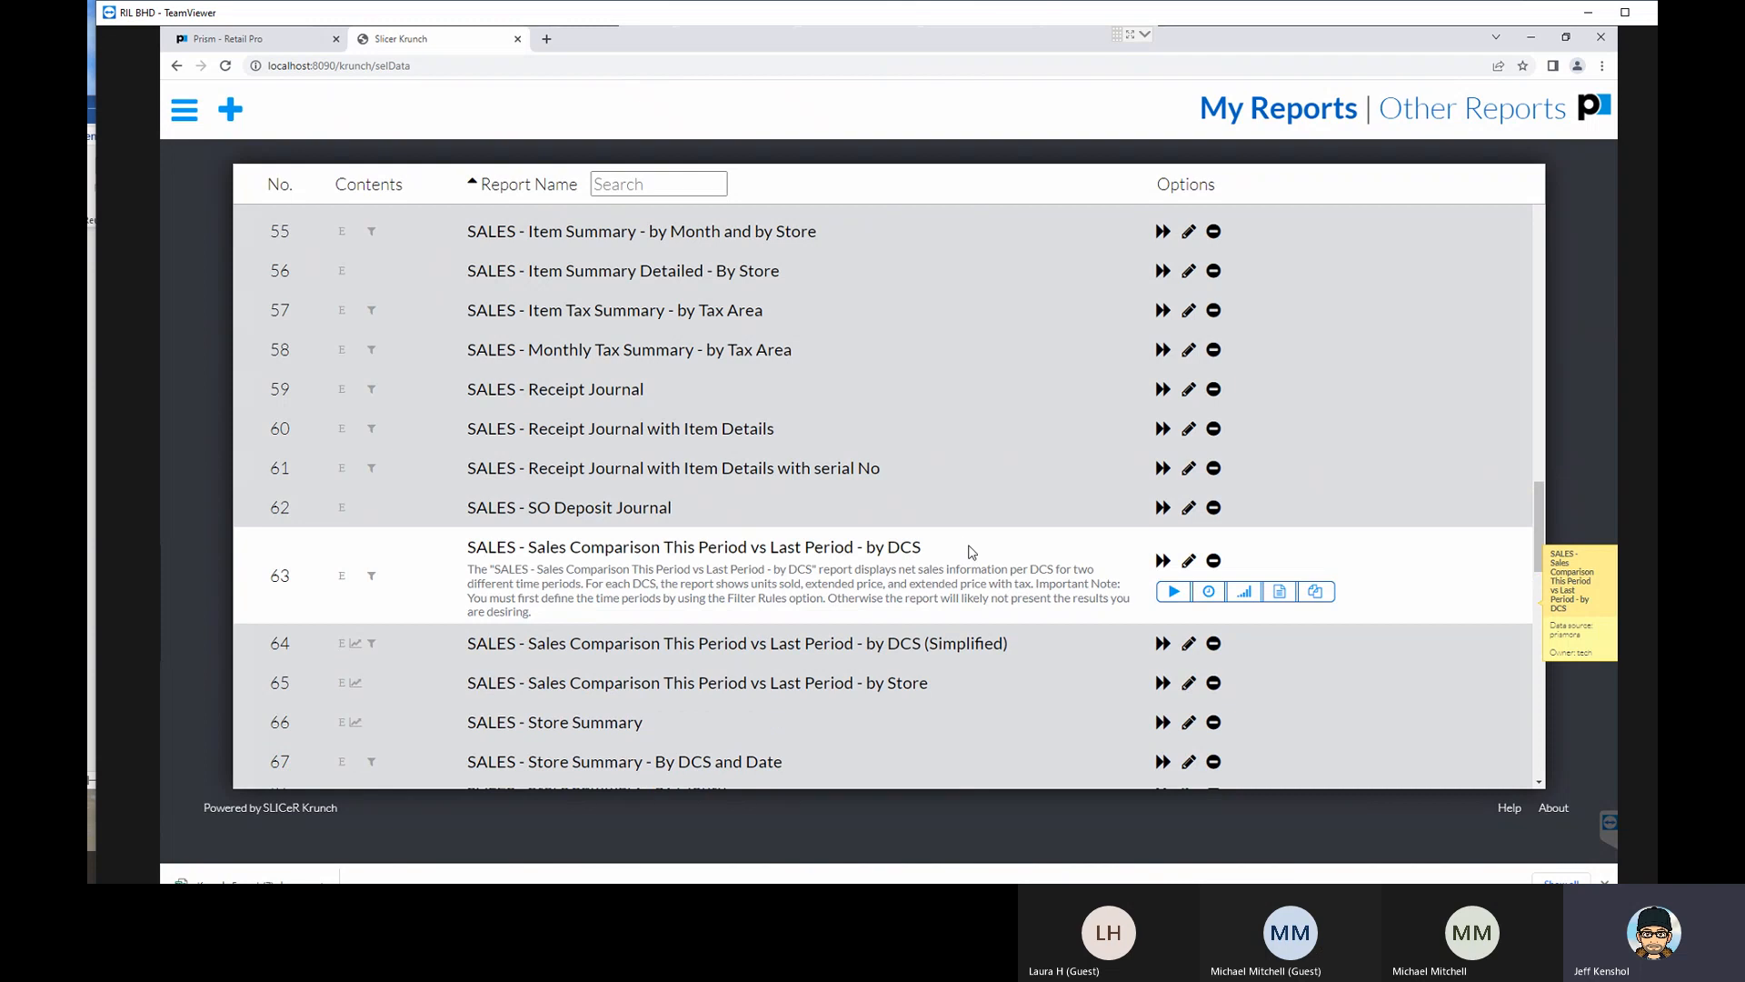
scroll(997, 565, up, 1)
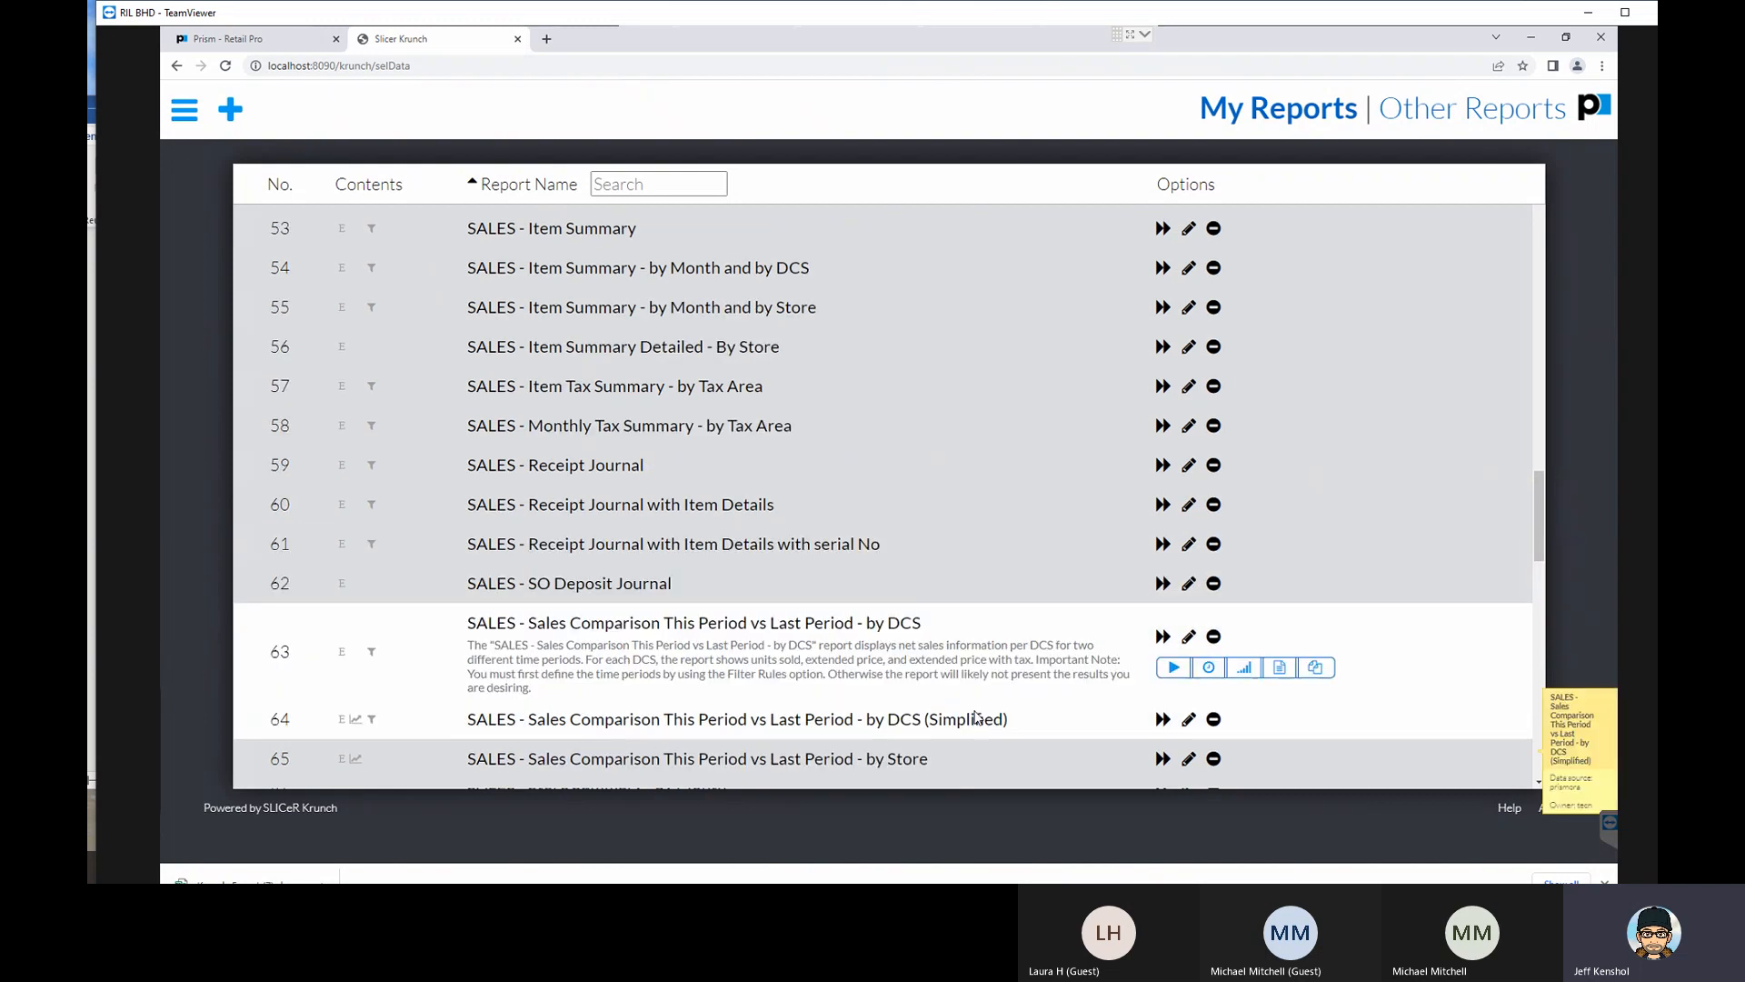
click(1162, 659)
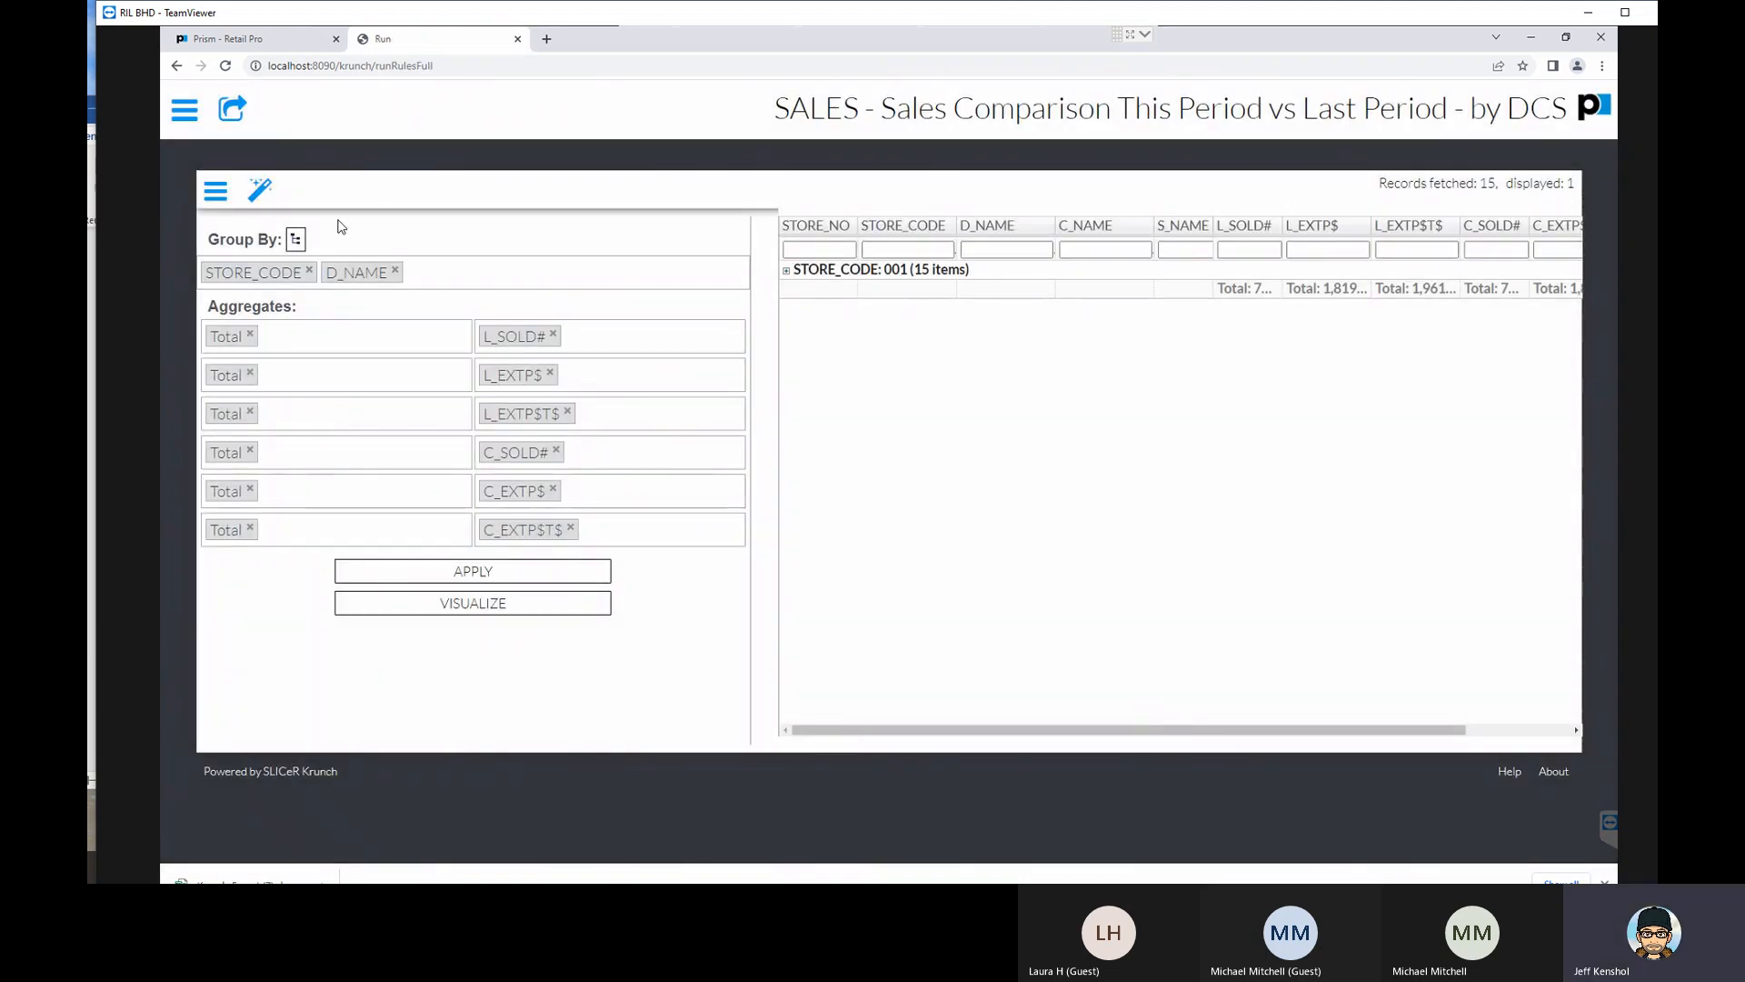
click(213, 192)
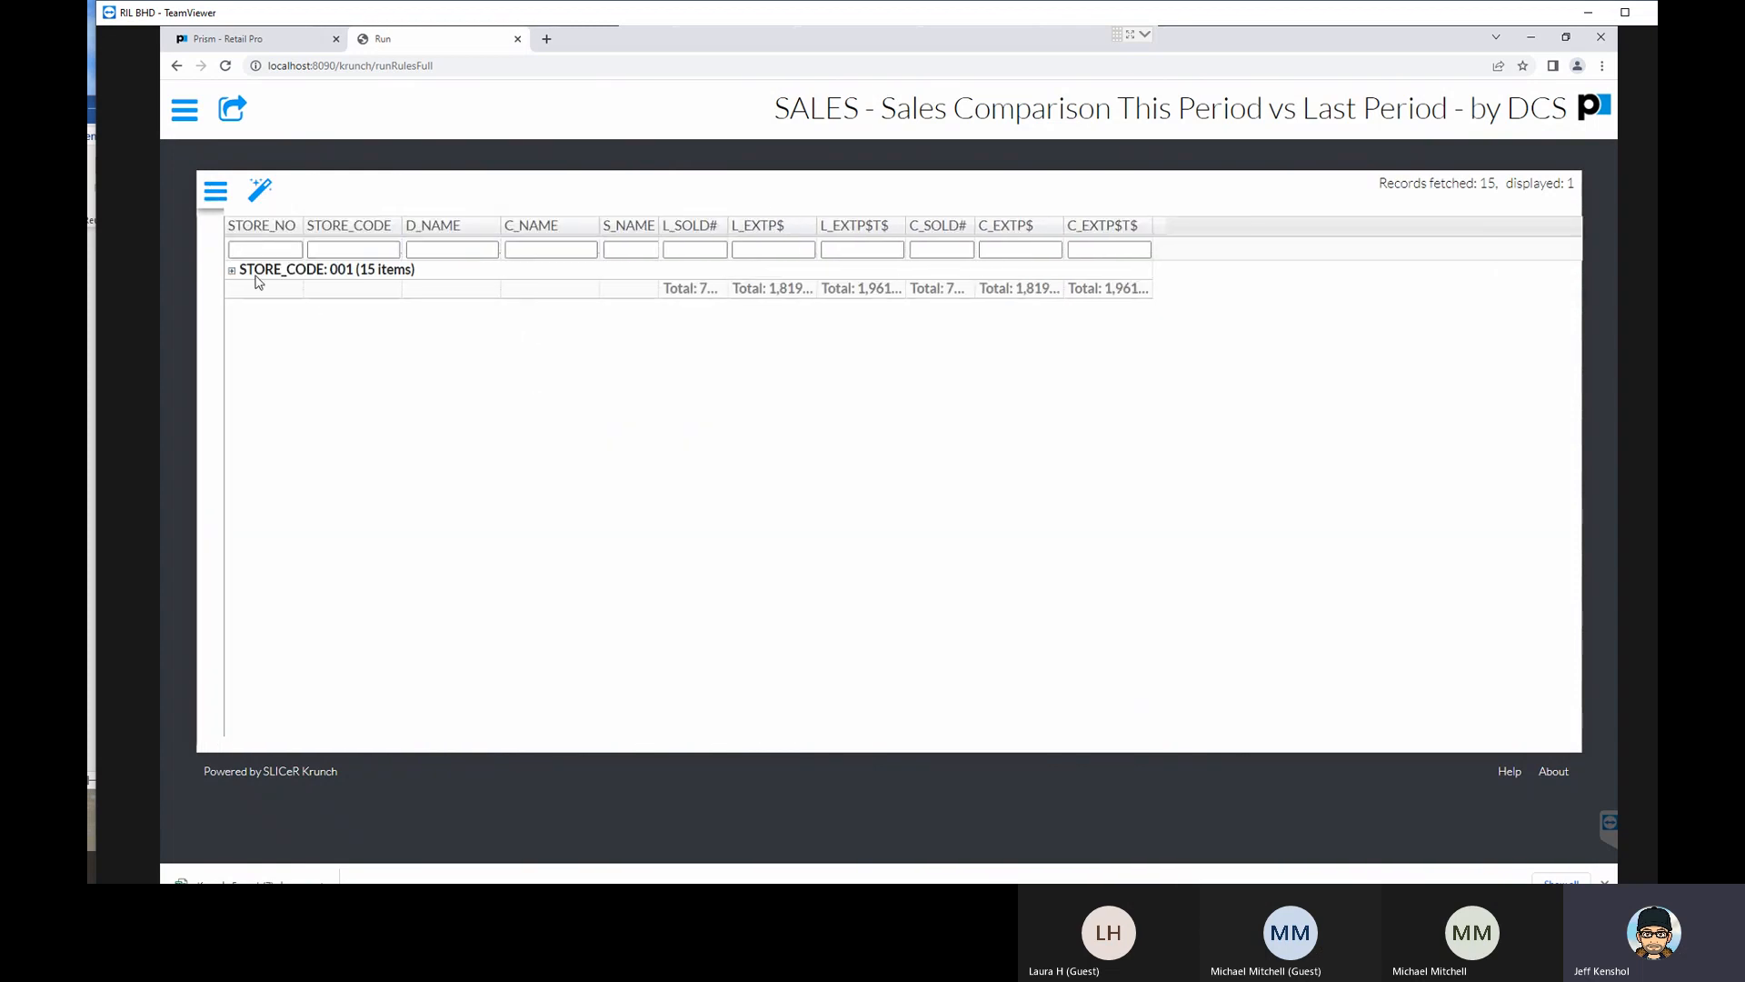
- Expand store code 001, widen the L_EXTP$T$ column, and open and close the FEED/GRAIN department
click(232, 272)
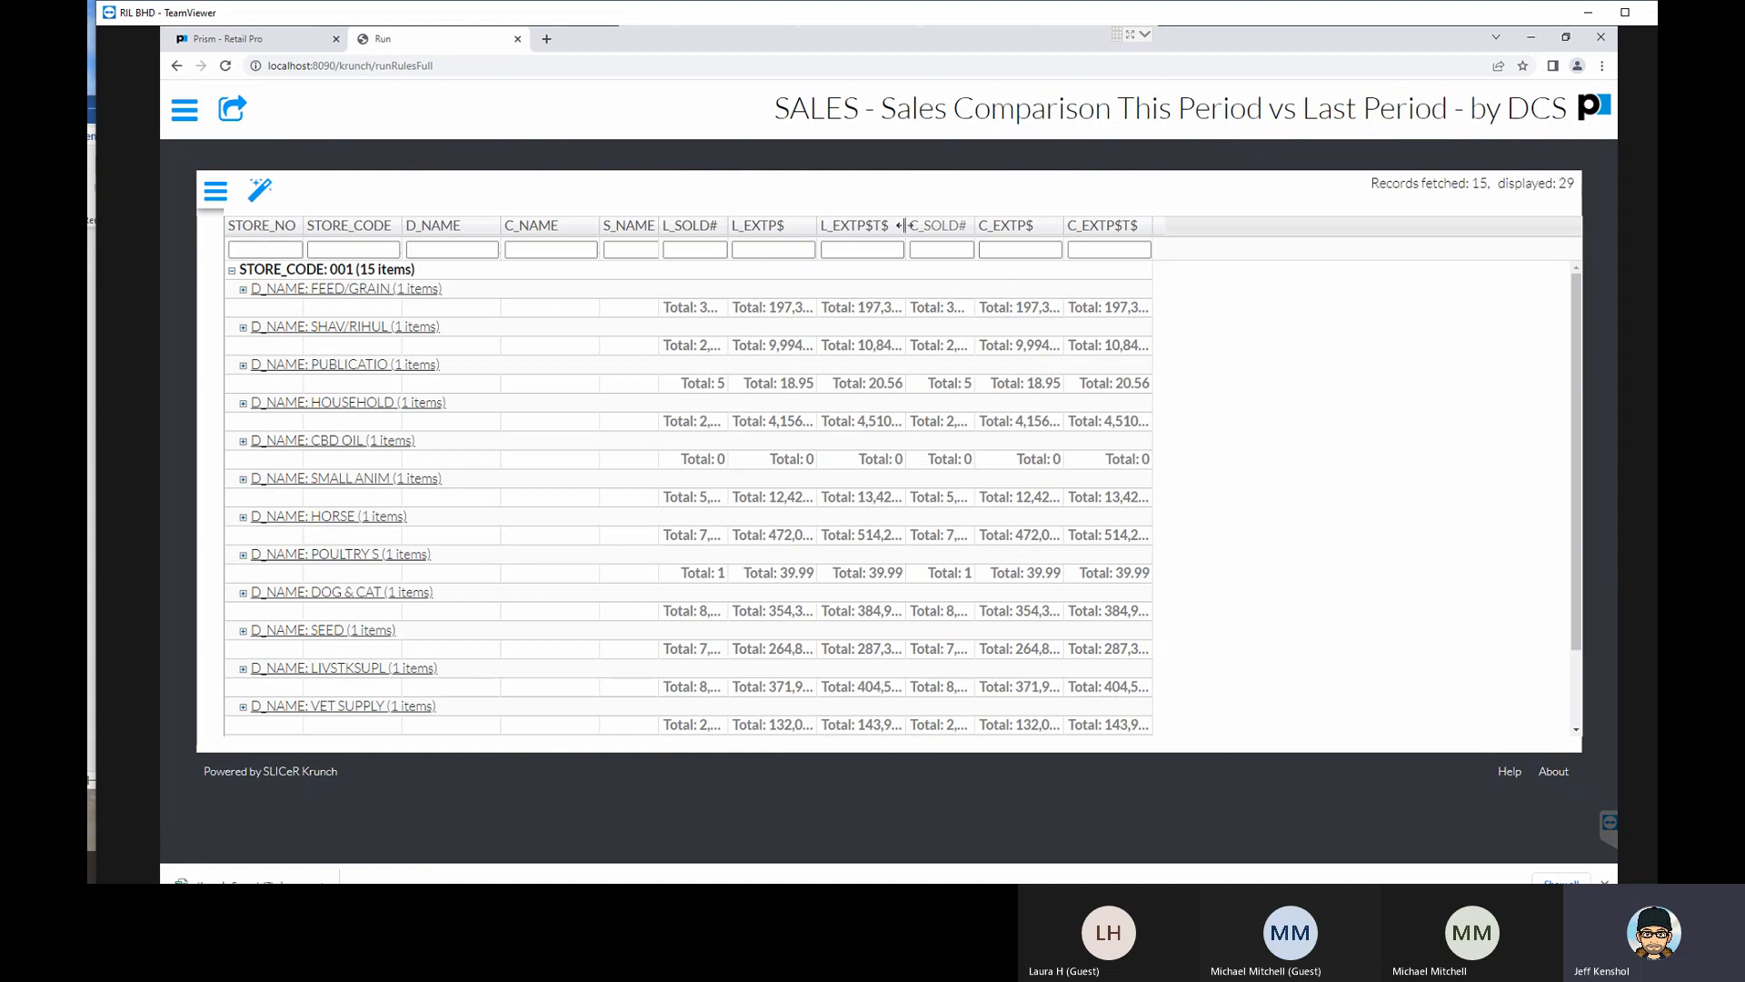
drag(907, 225, 953, 226)
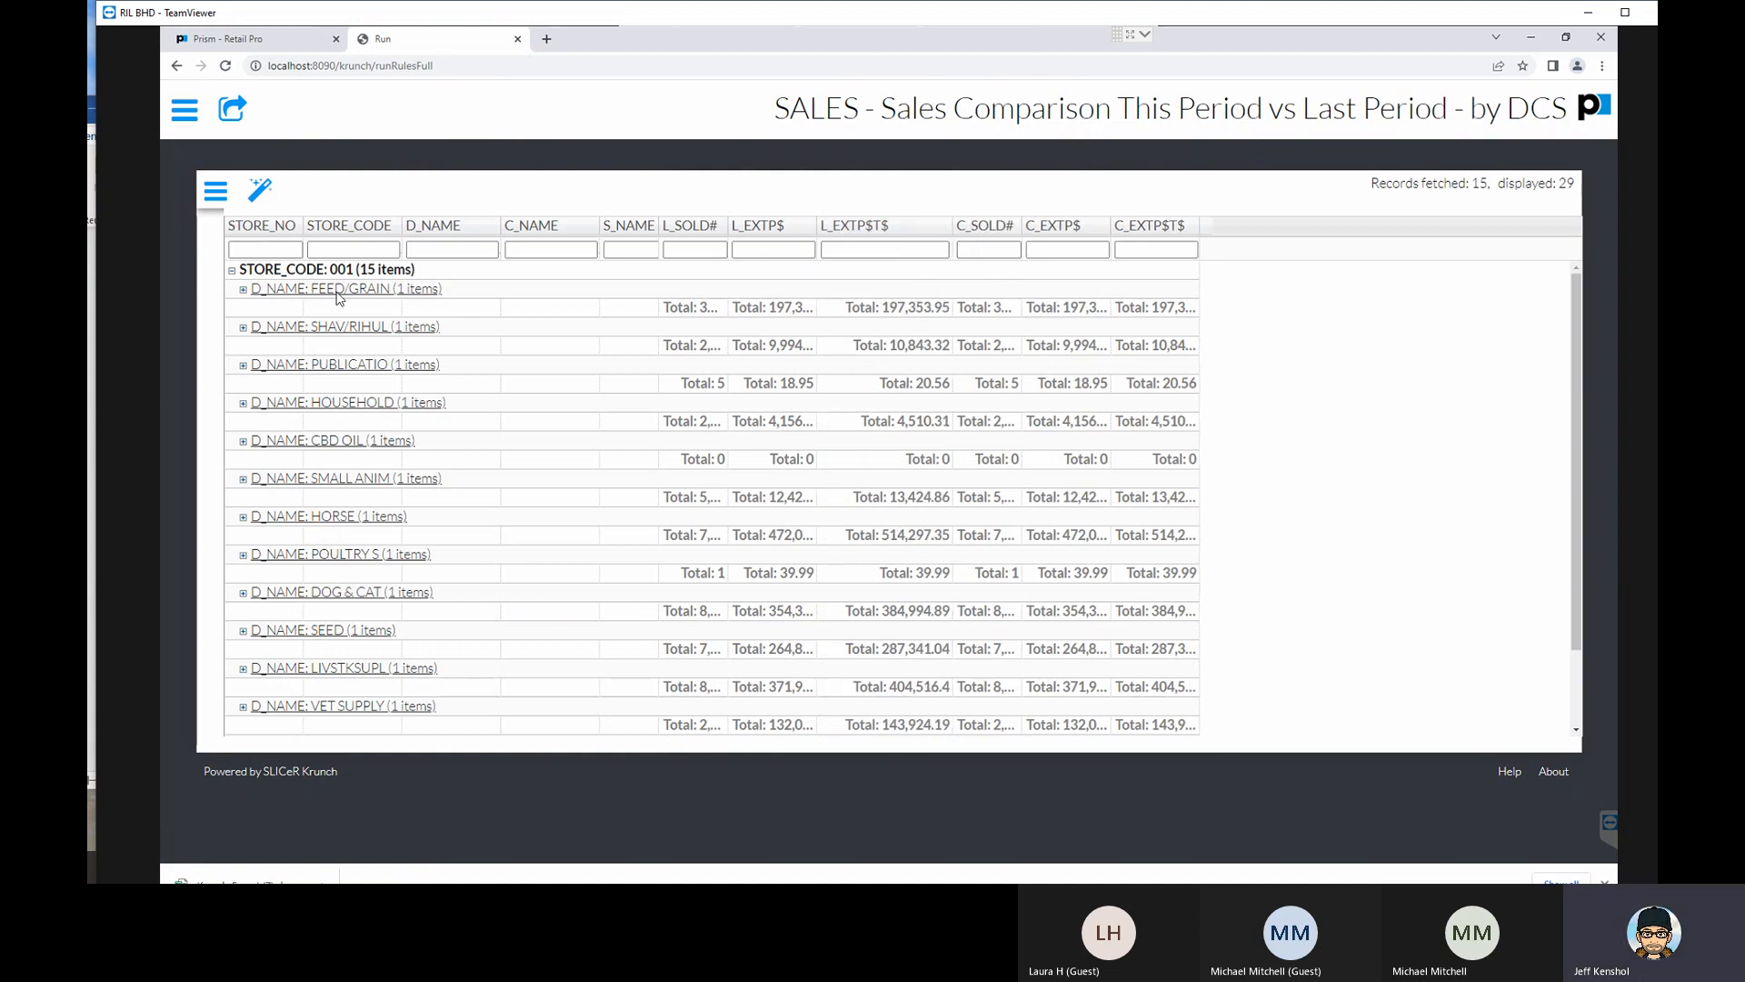
click(243, 290)
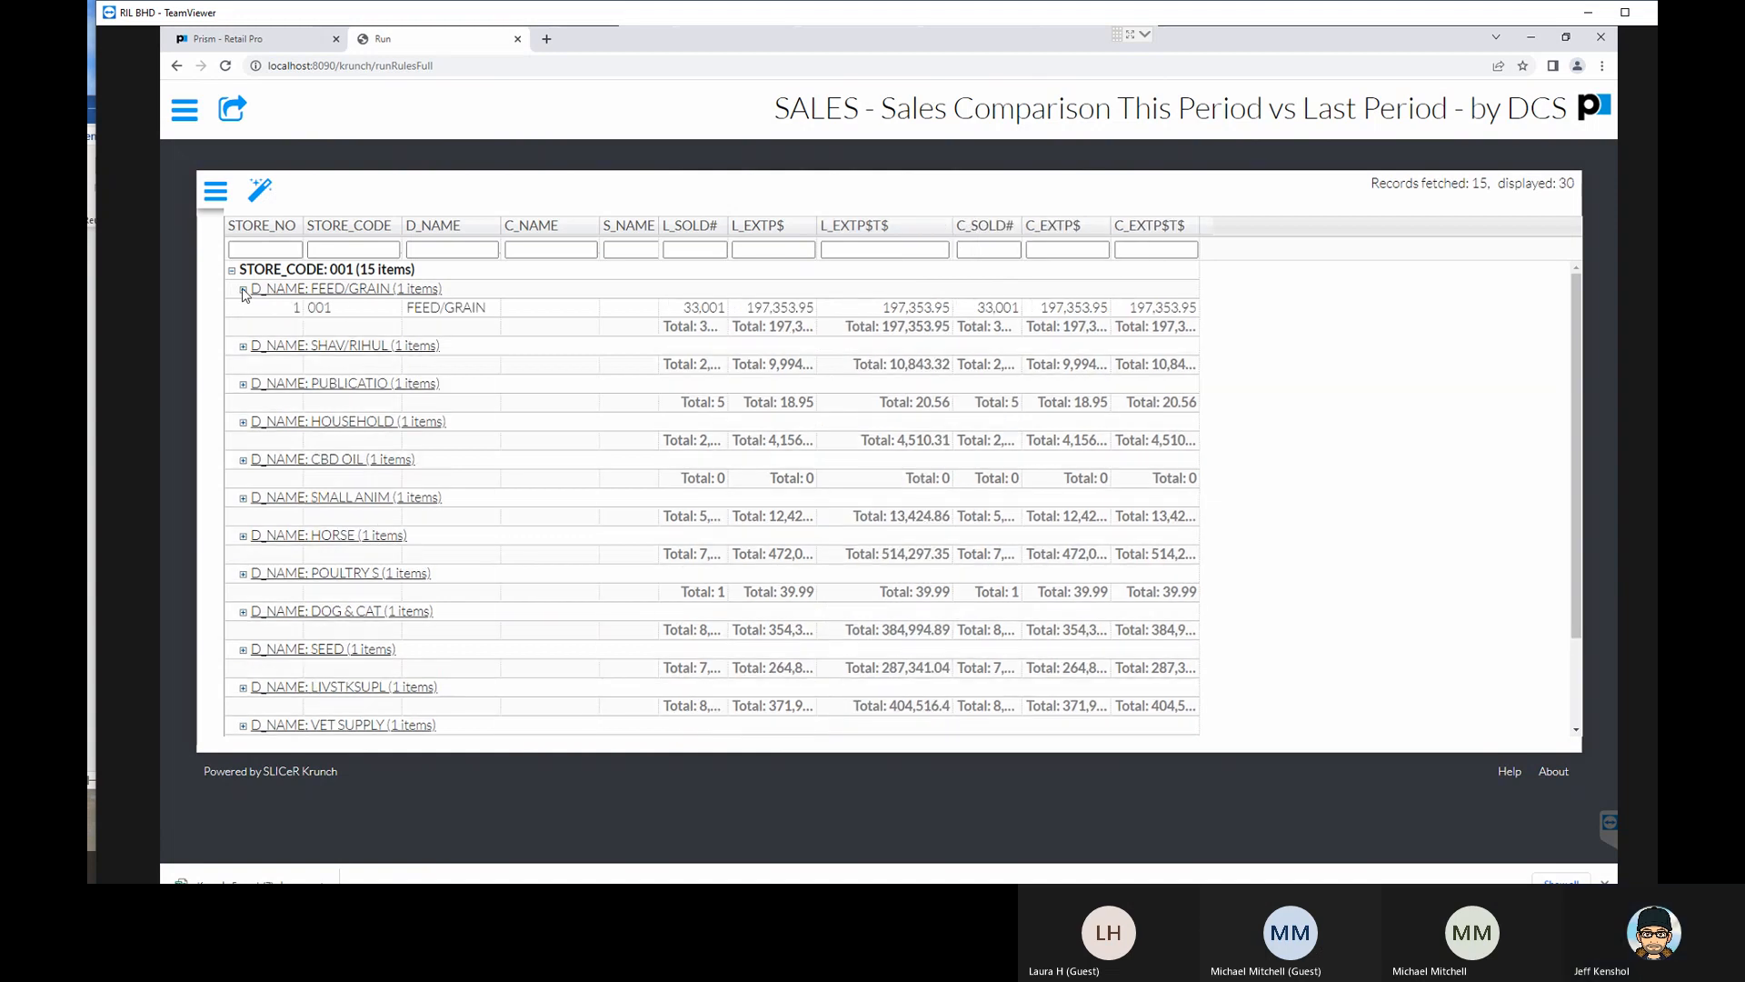
click(243, 290)
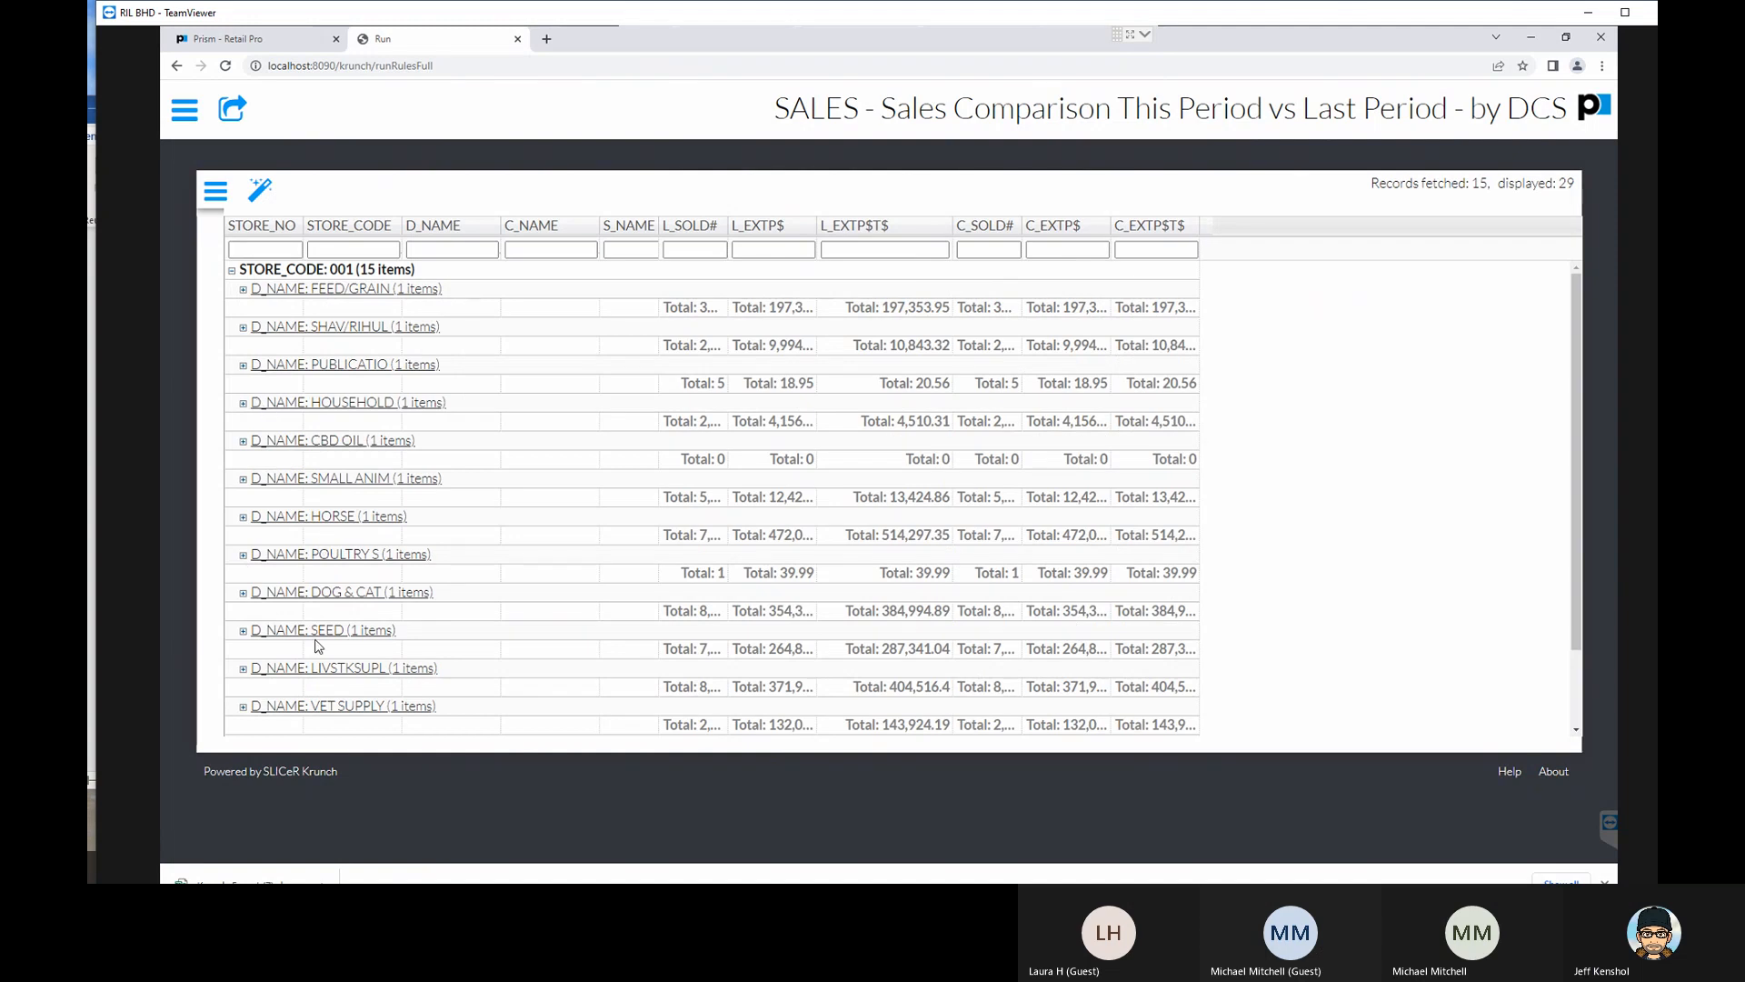
- Expand the APPAREL department and examine its detail rows, widening the L_EXTP$ column
scroll(318, 646, down, 3)
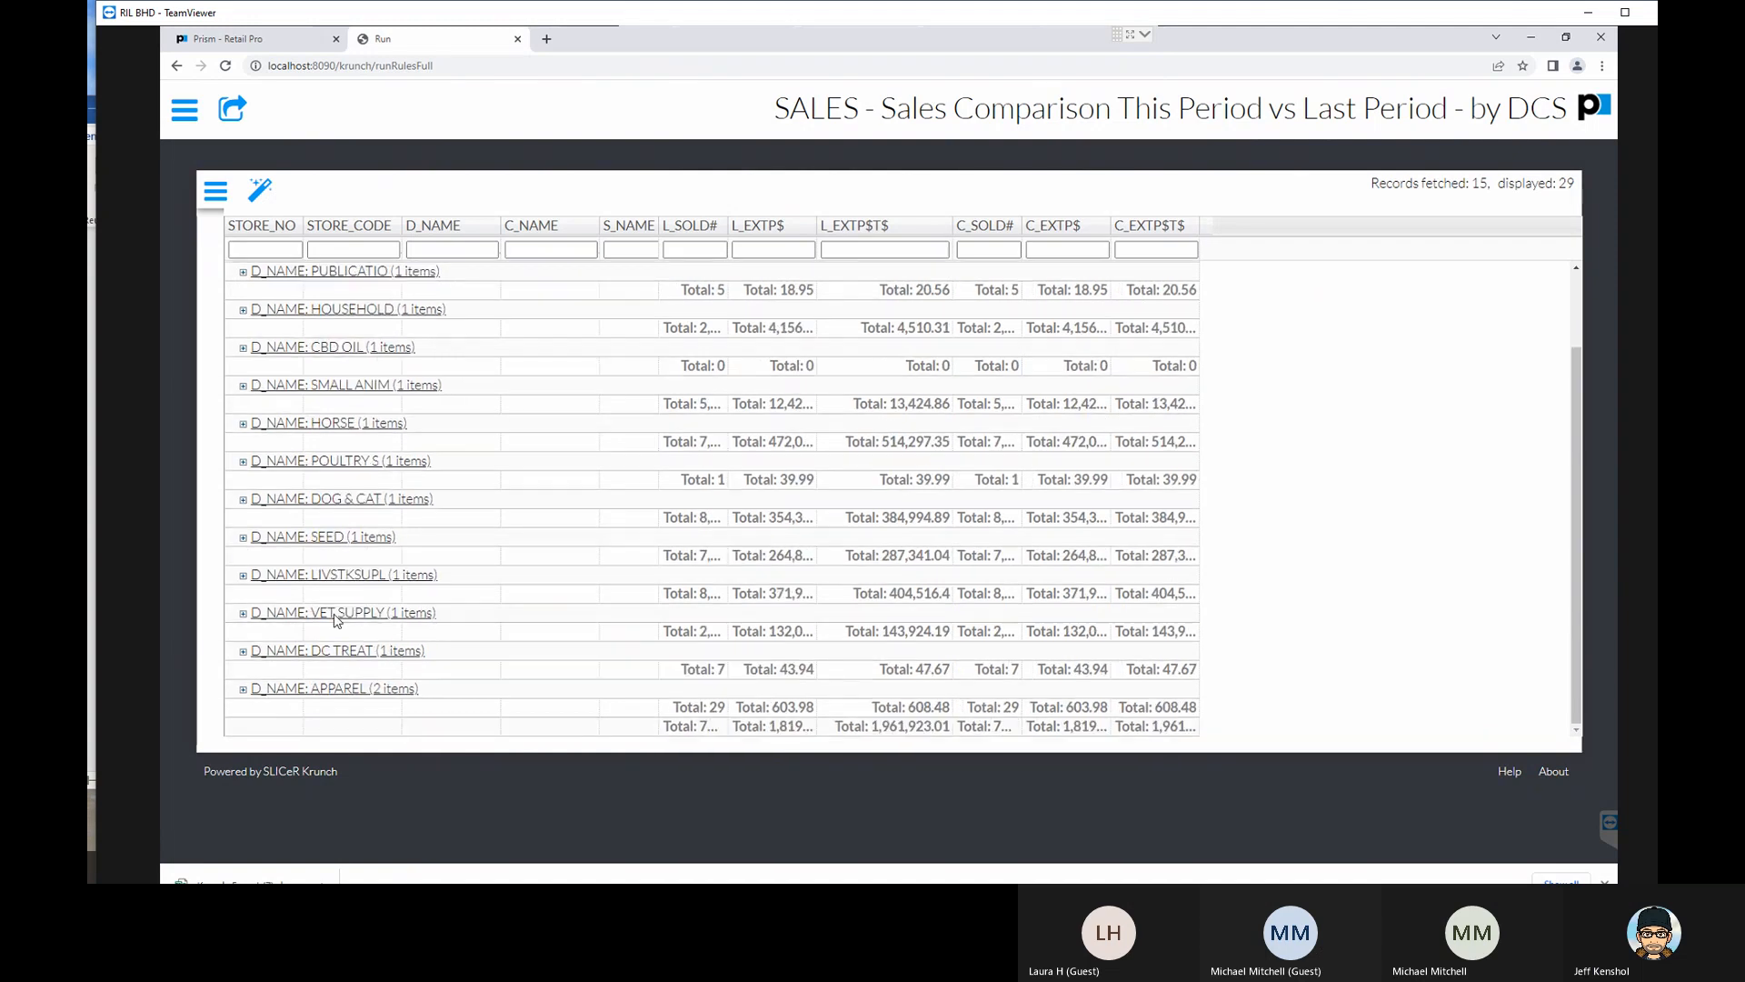
click(243, 690)
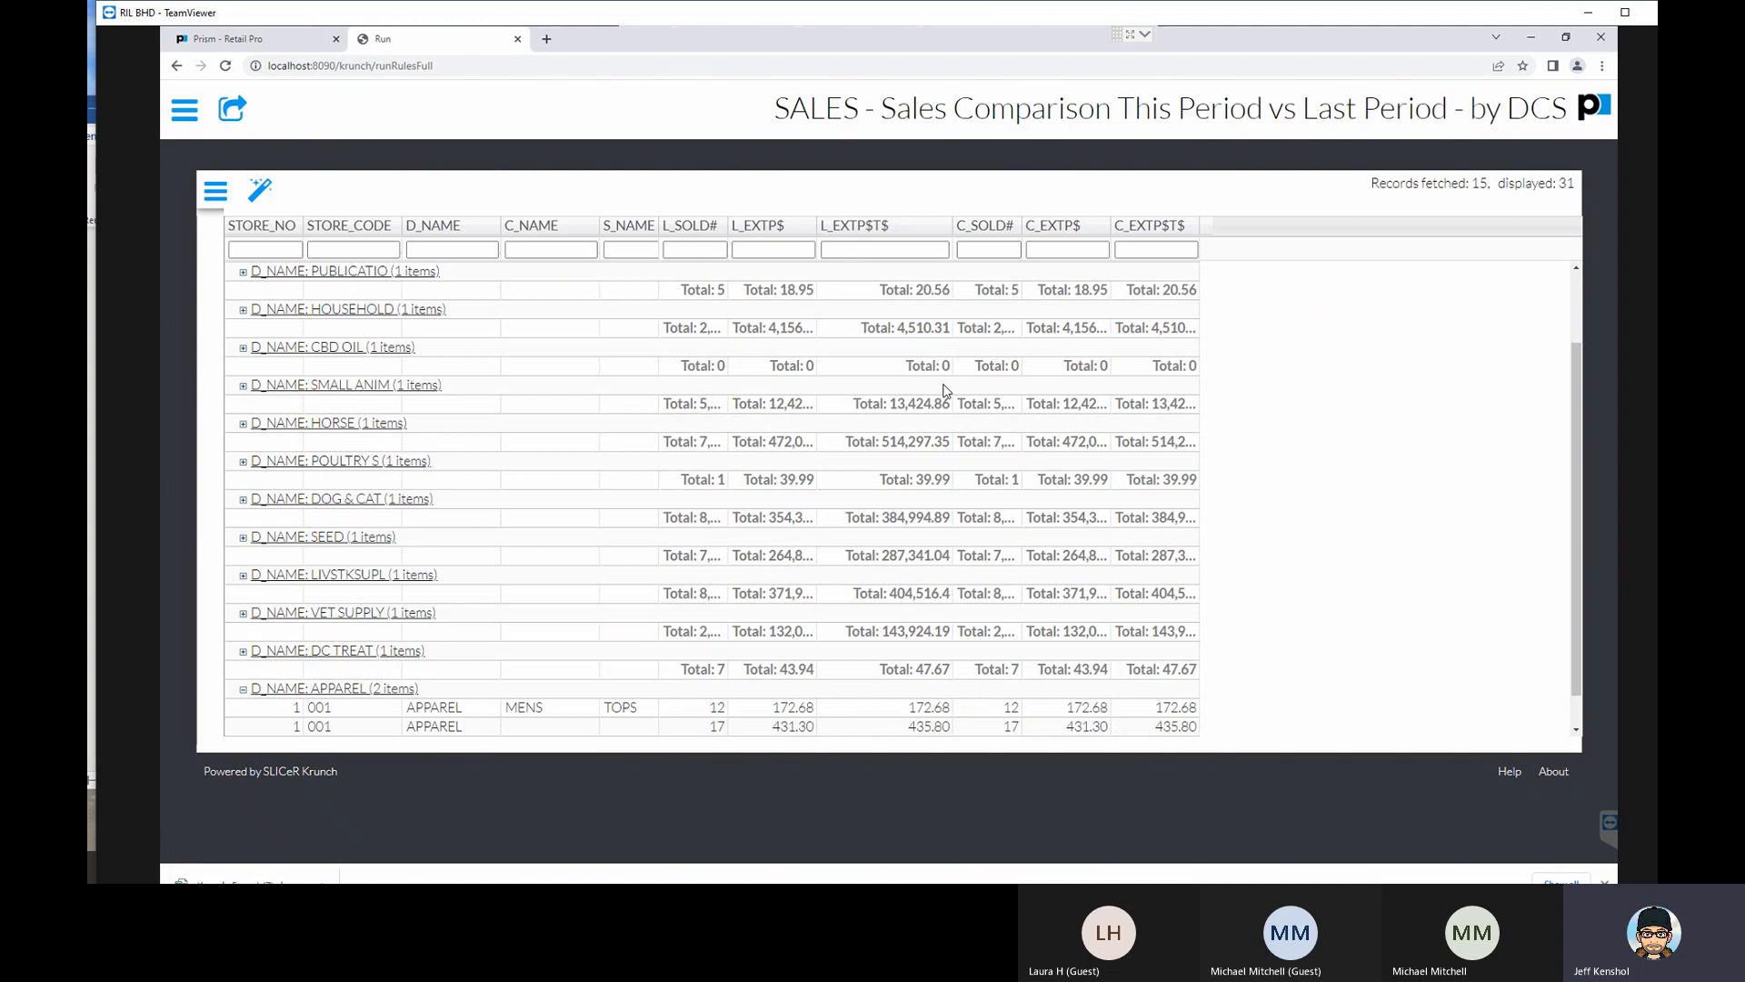
drag(817, 226, 850, 228)
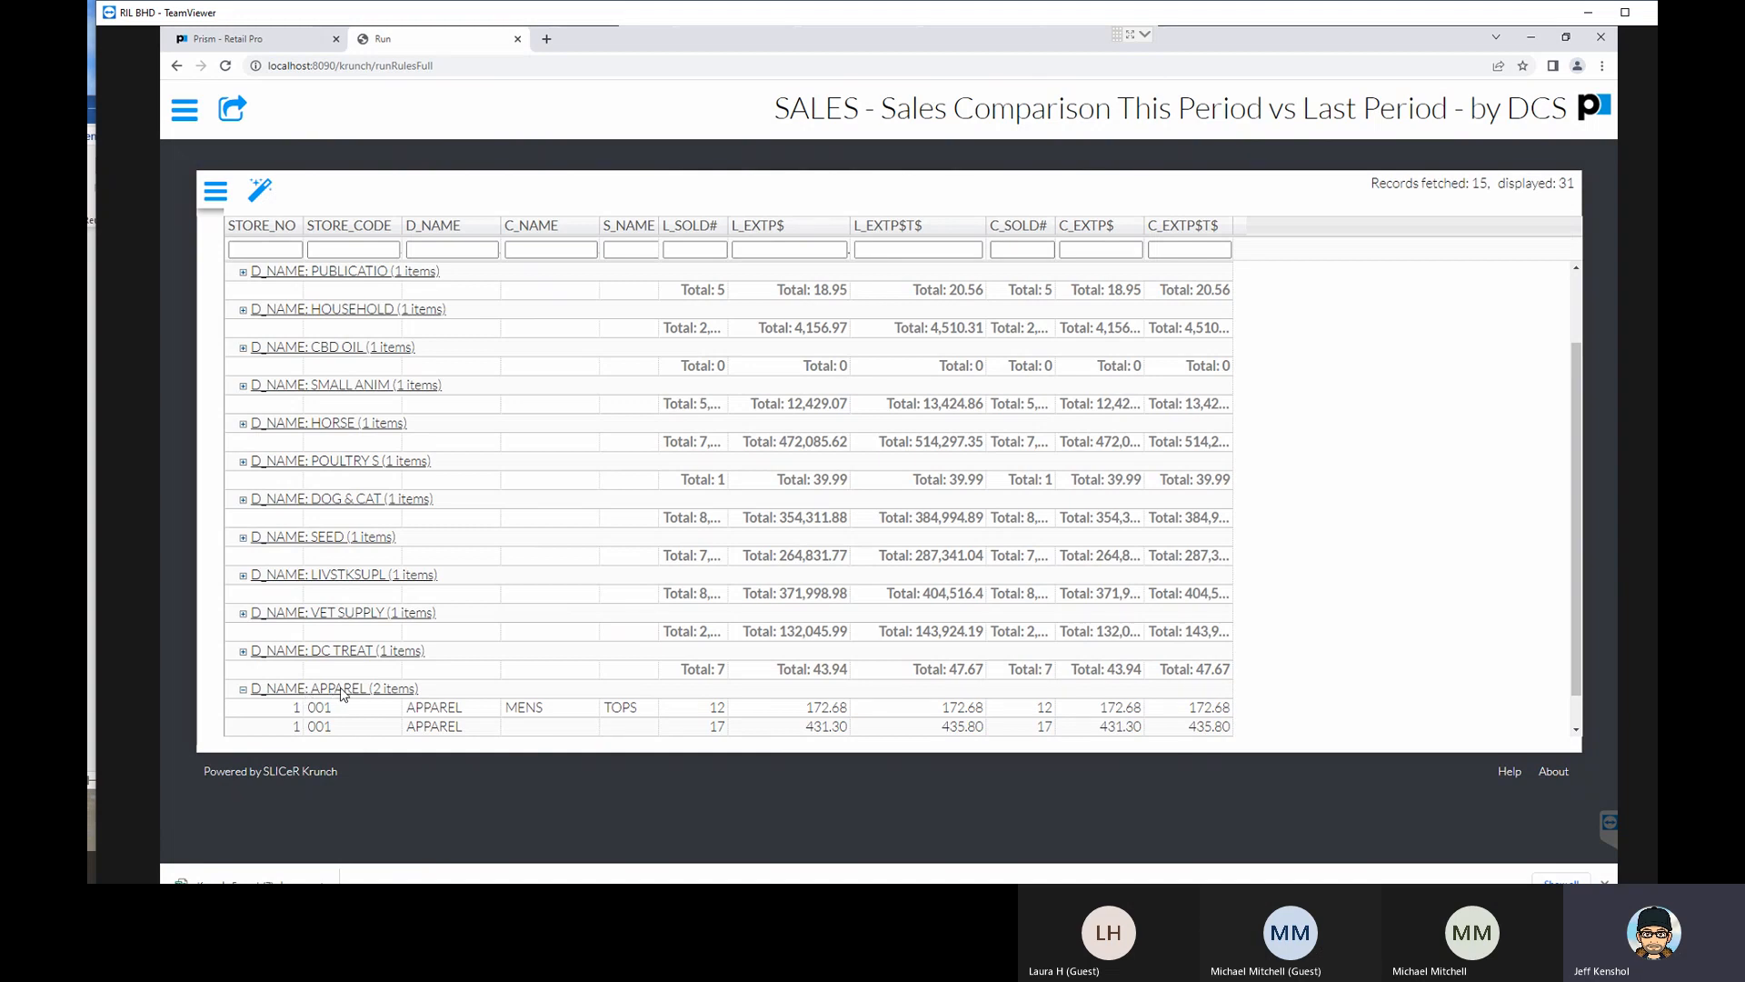
click(450, 716)
click(457, 727)
click(534, 714)
key(Right)
scroll(568, 453, up, 2)
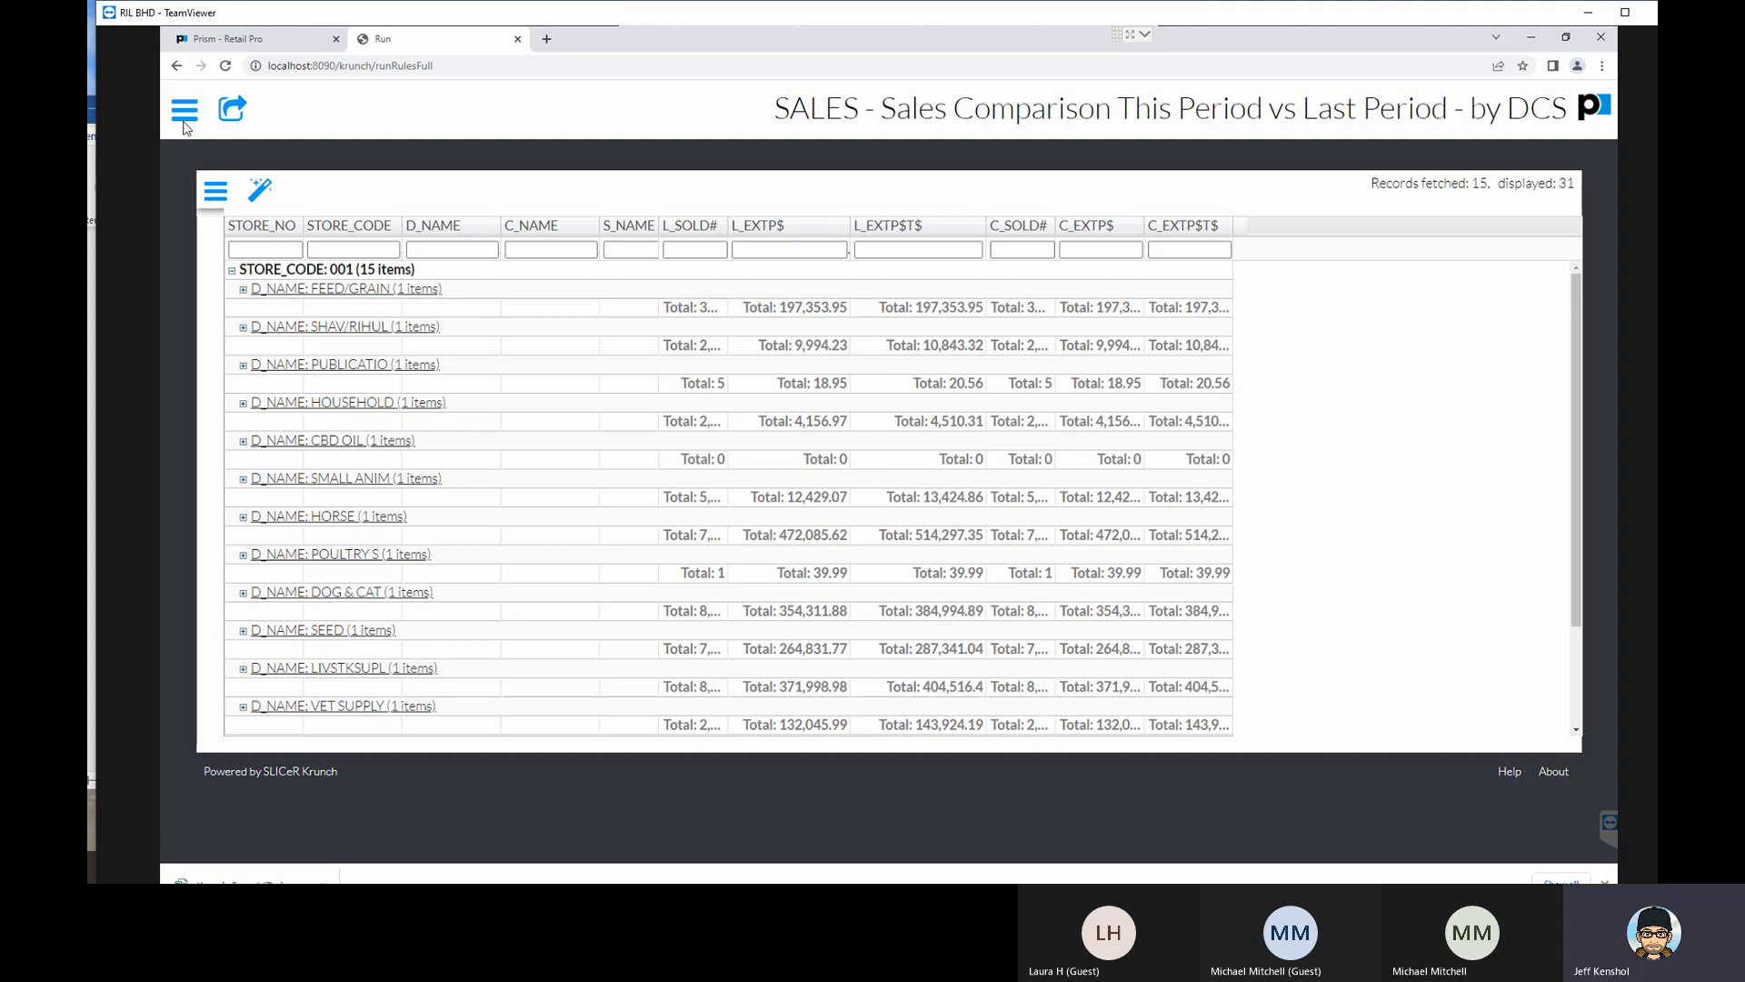
- Show the grouping settings again, return to the list of reports and find the sales comparison reports
click(218, 194)
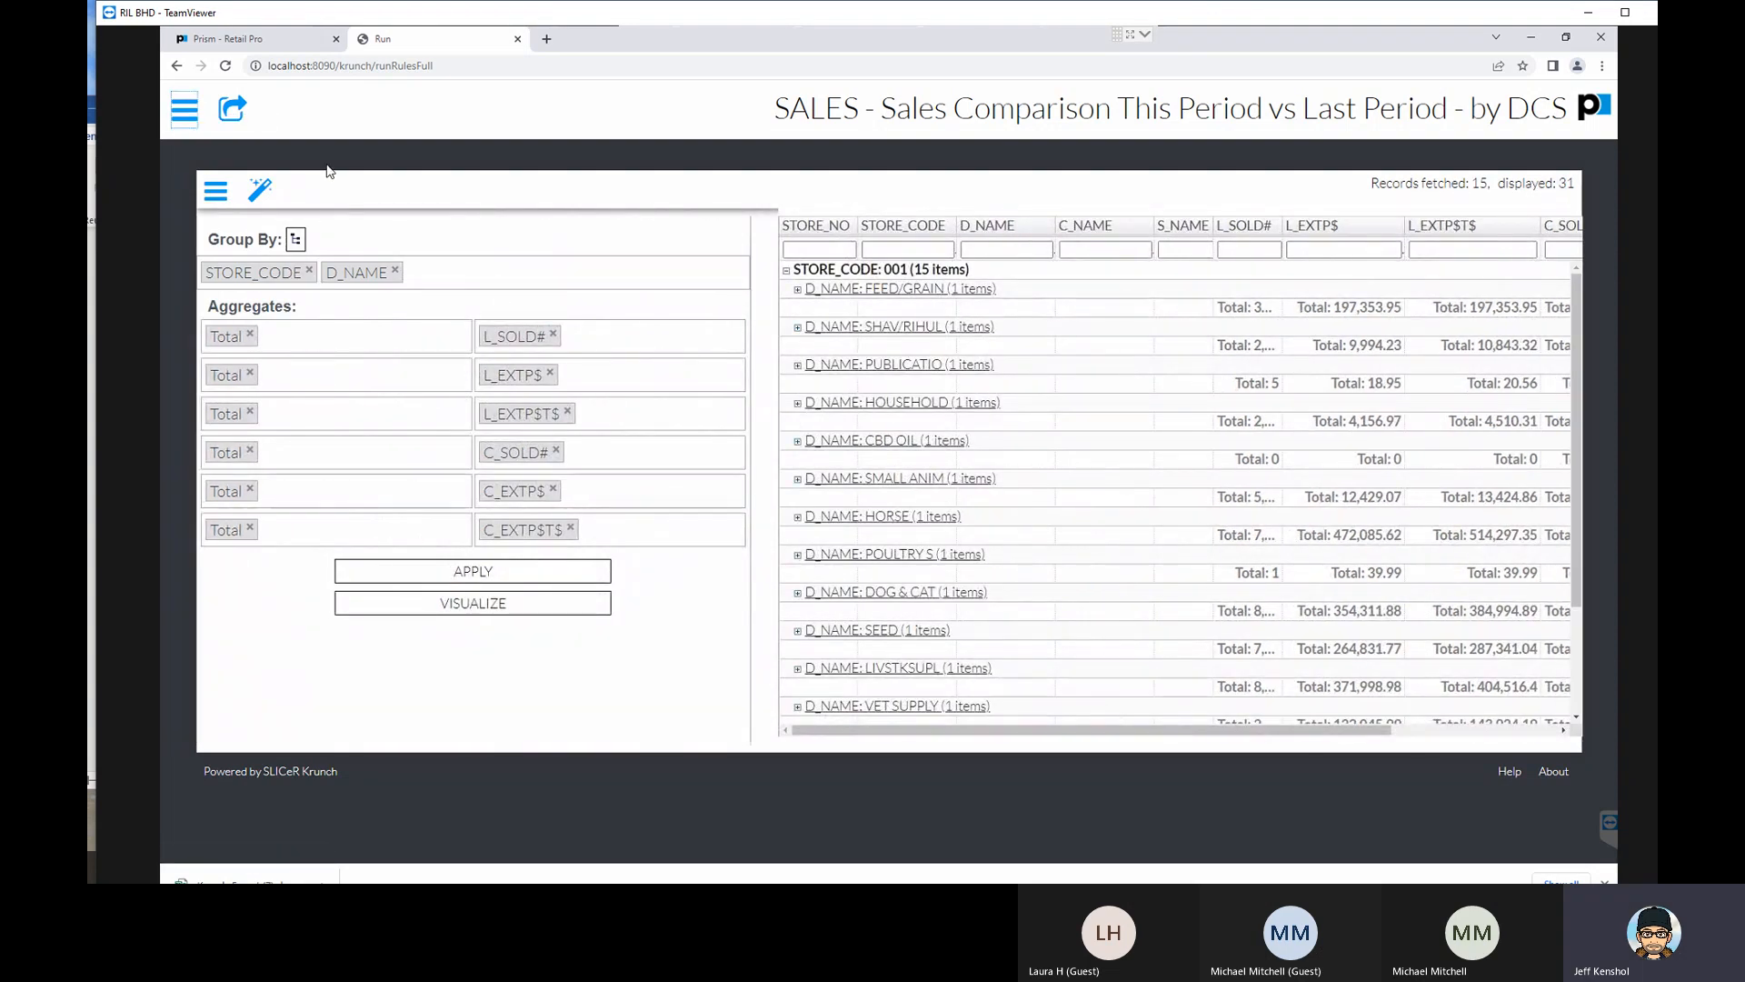
click(185, 109)
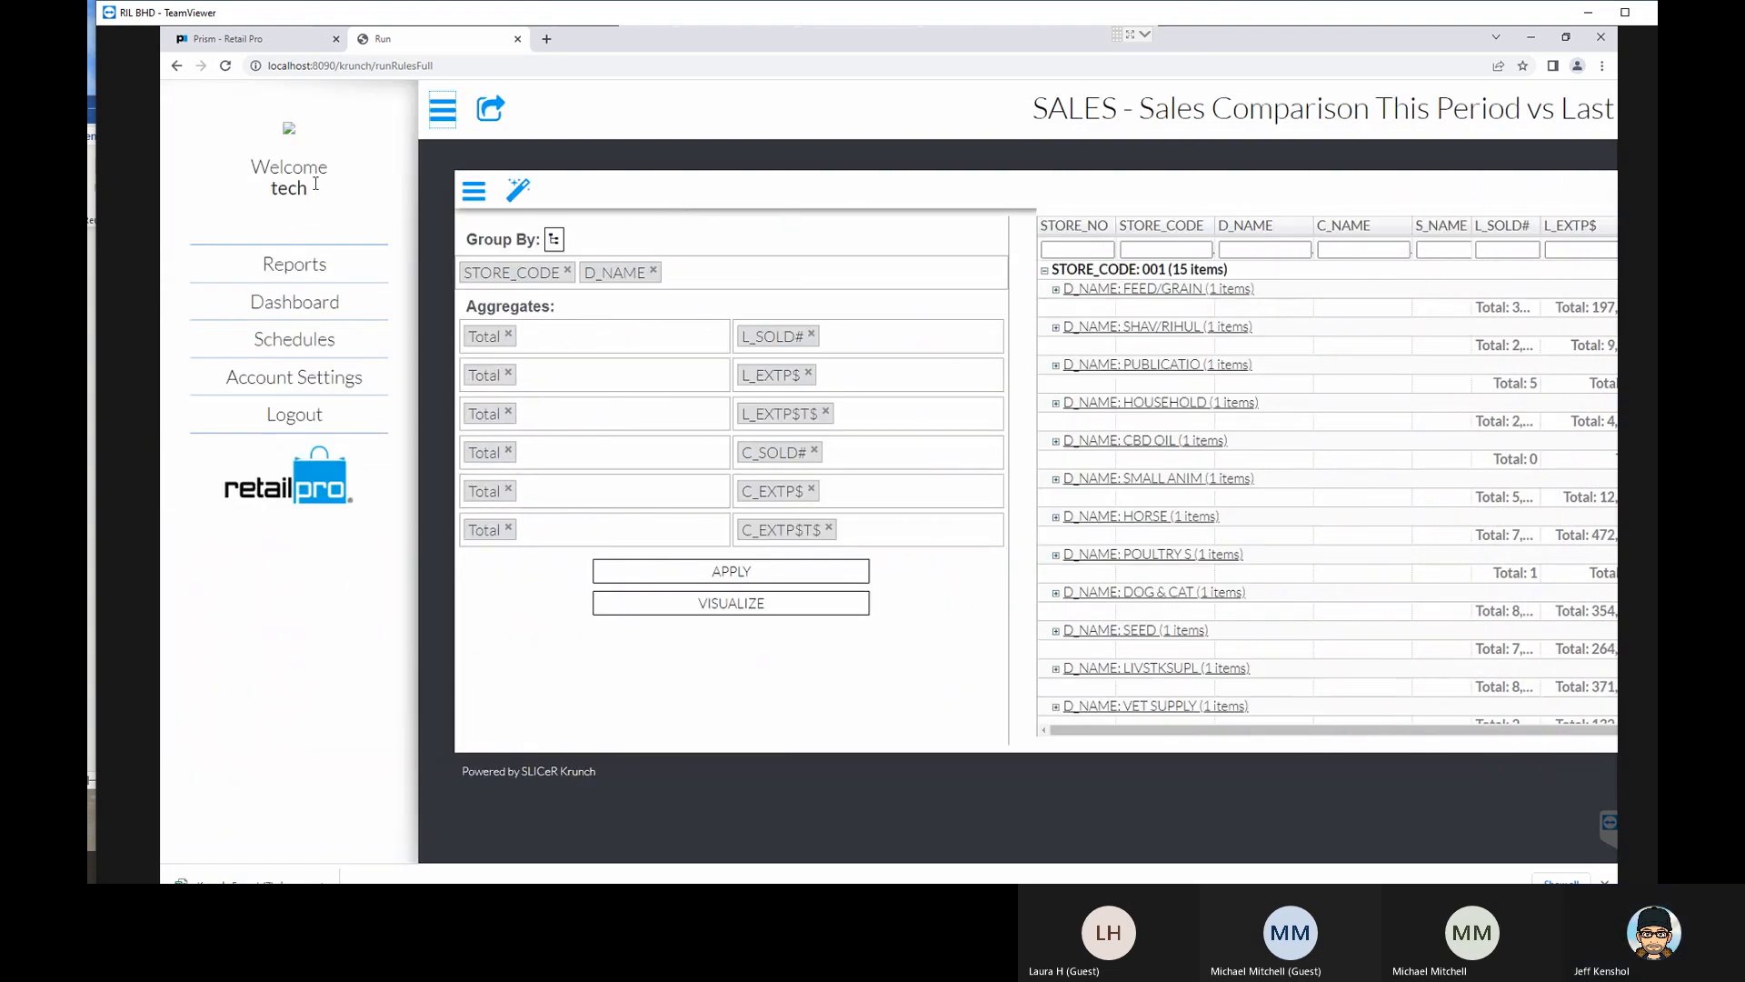
click(295, 264)
scroll(659, 539, down, 12)
scroll(662, 541, down, 18)
scroll(676, 568, down, 4)
scroll(682, 542, up, 3)
scroll(684, 546, up, 12)
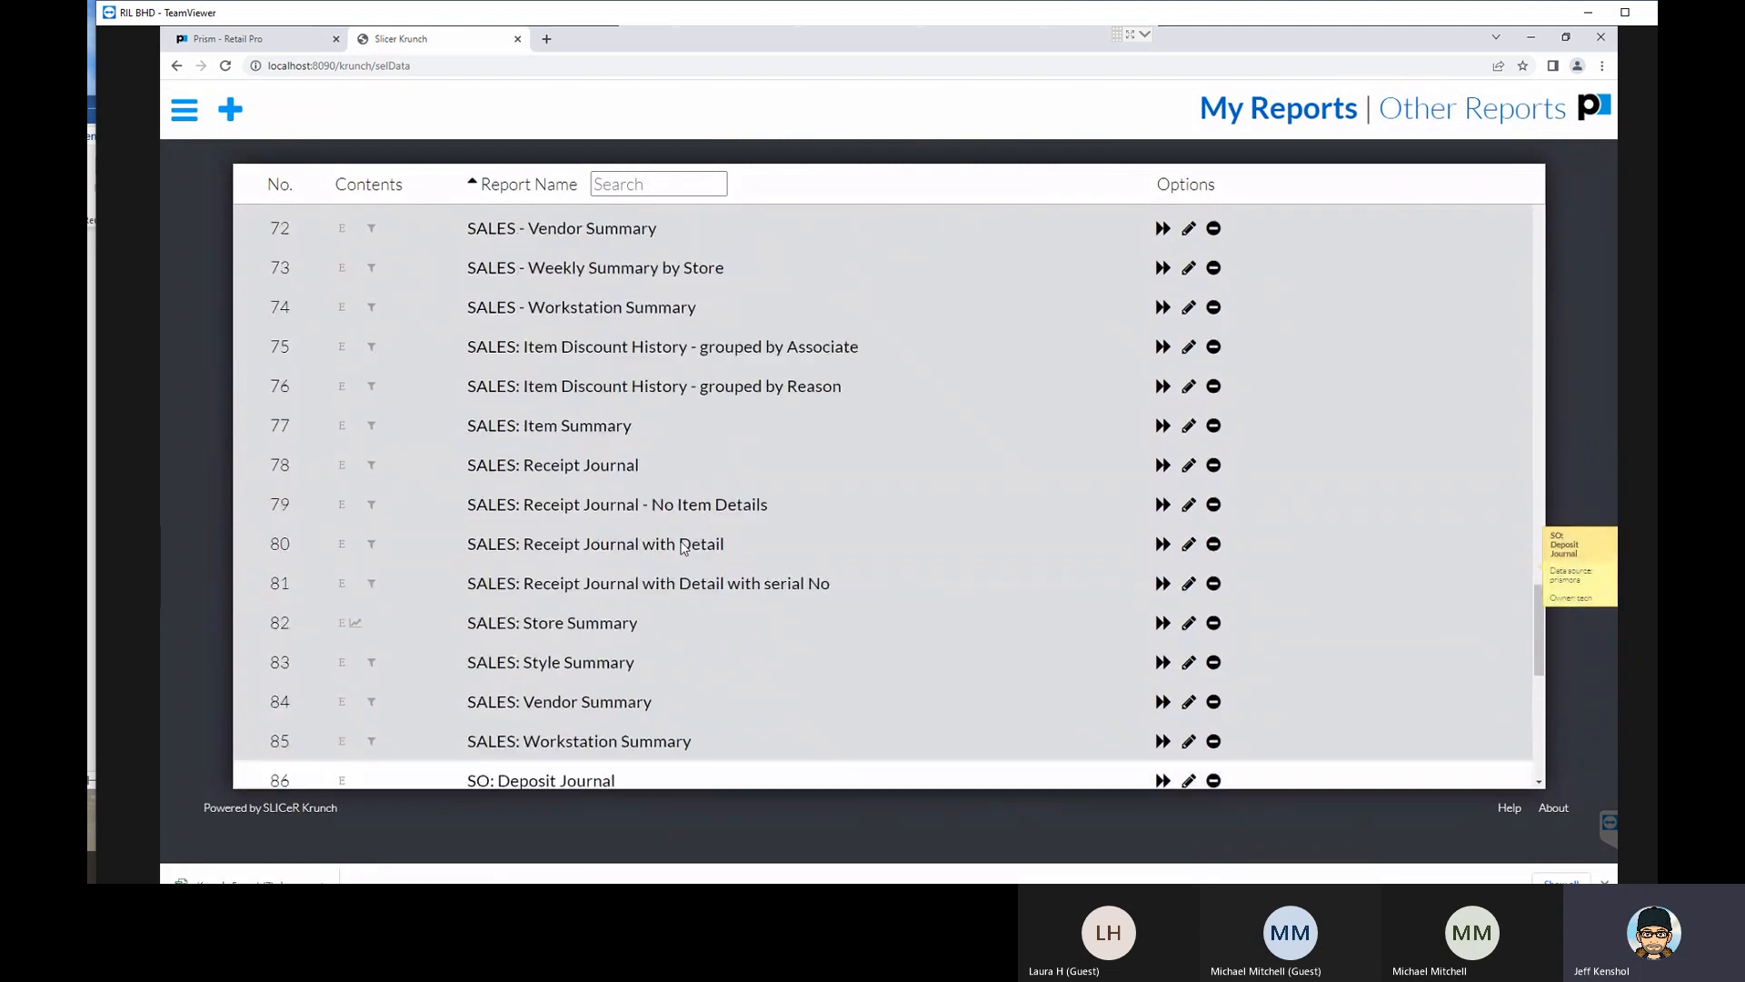
scroll(684, 542, down, 1)
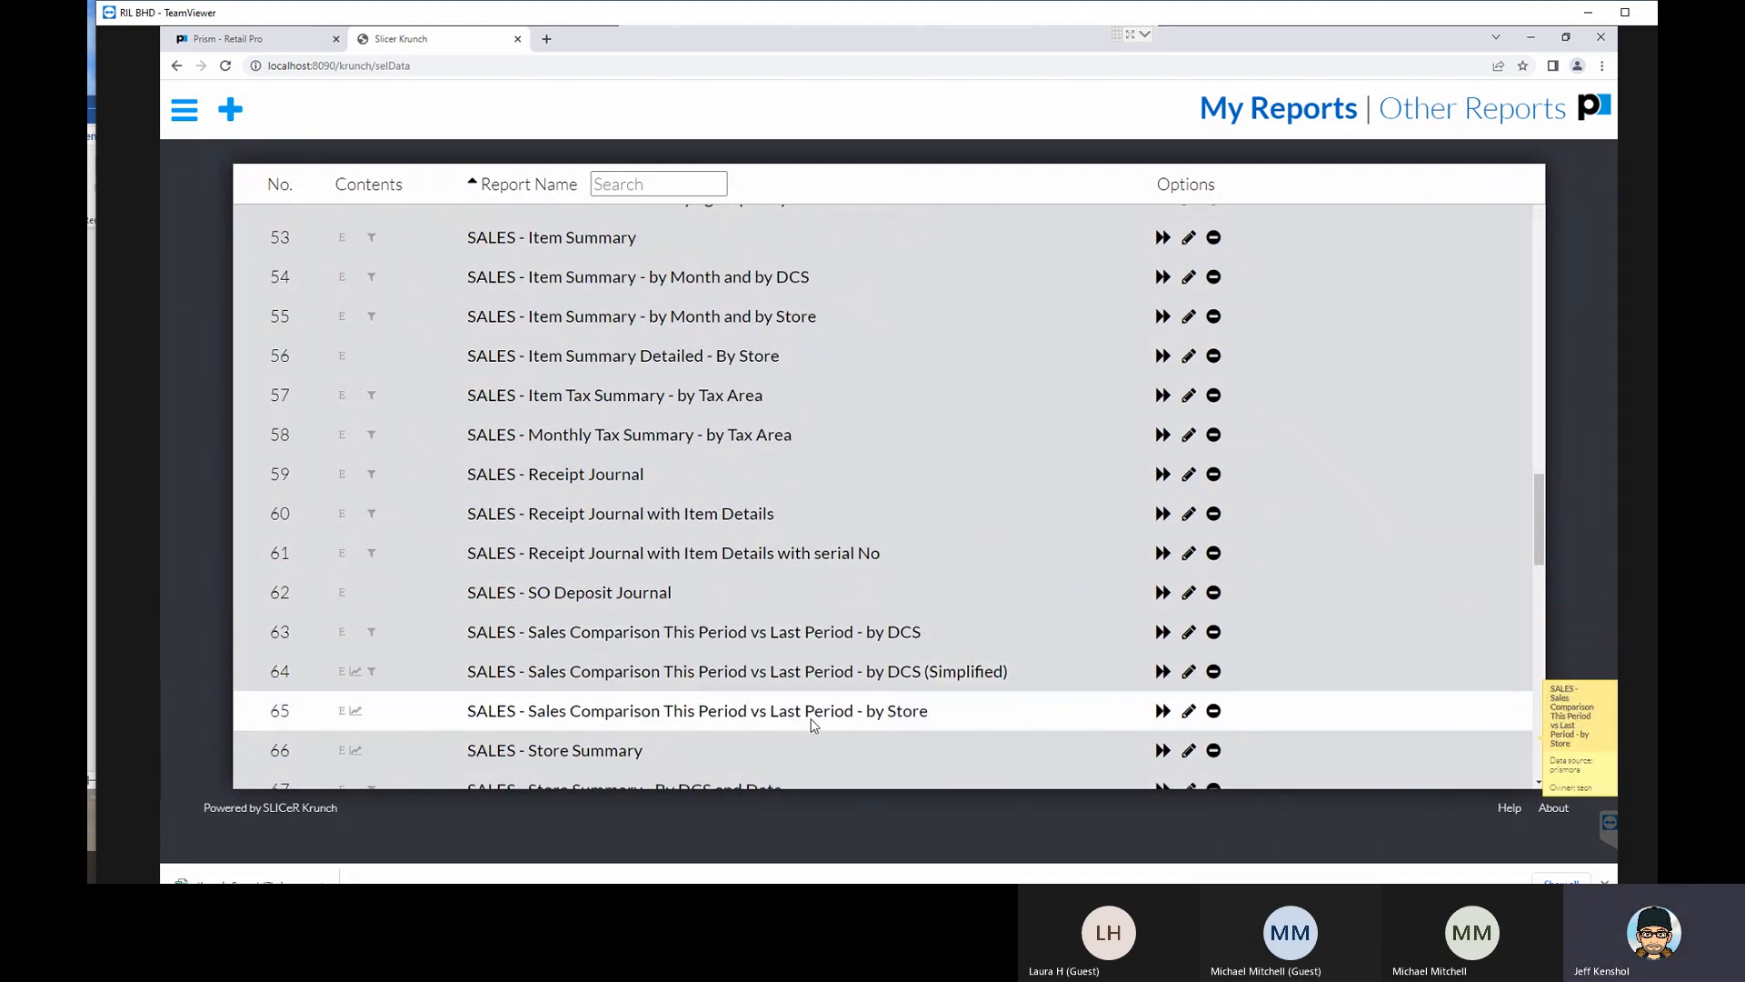
- Open SALES - Sales Comparison This Period vs Last Period - by DCS for editing, show its SQL statement and highlight the document table
click(750, 638)
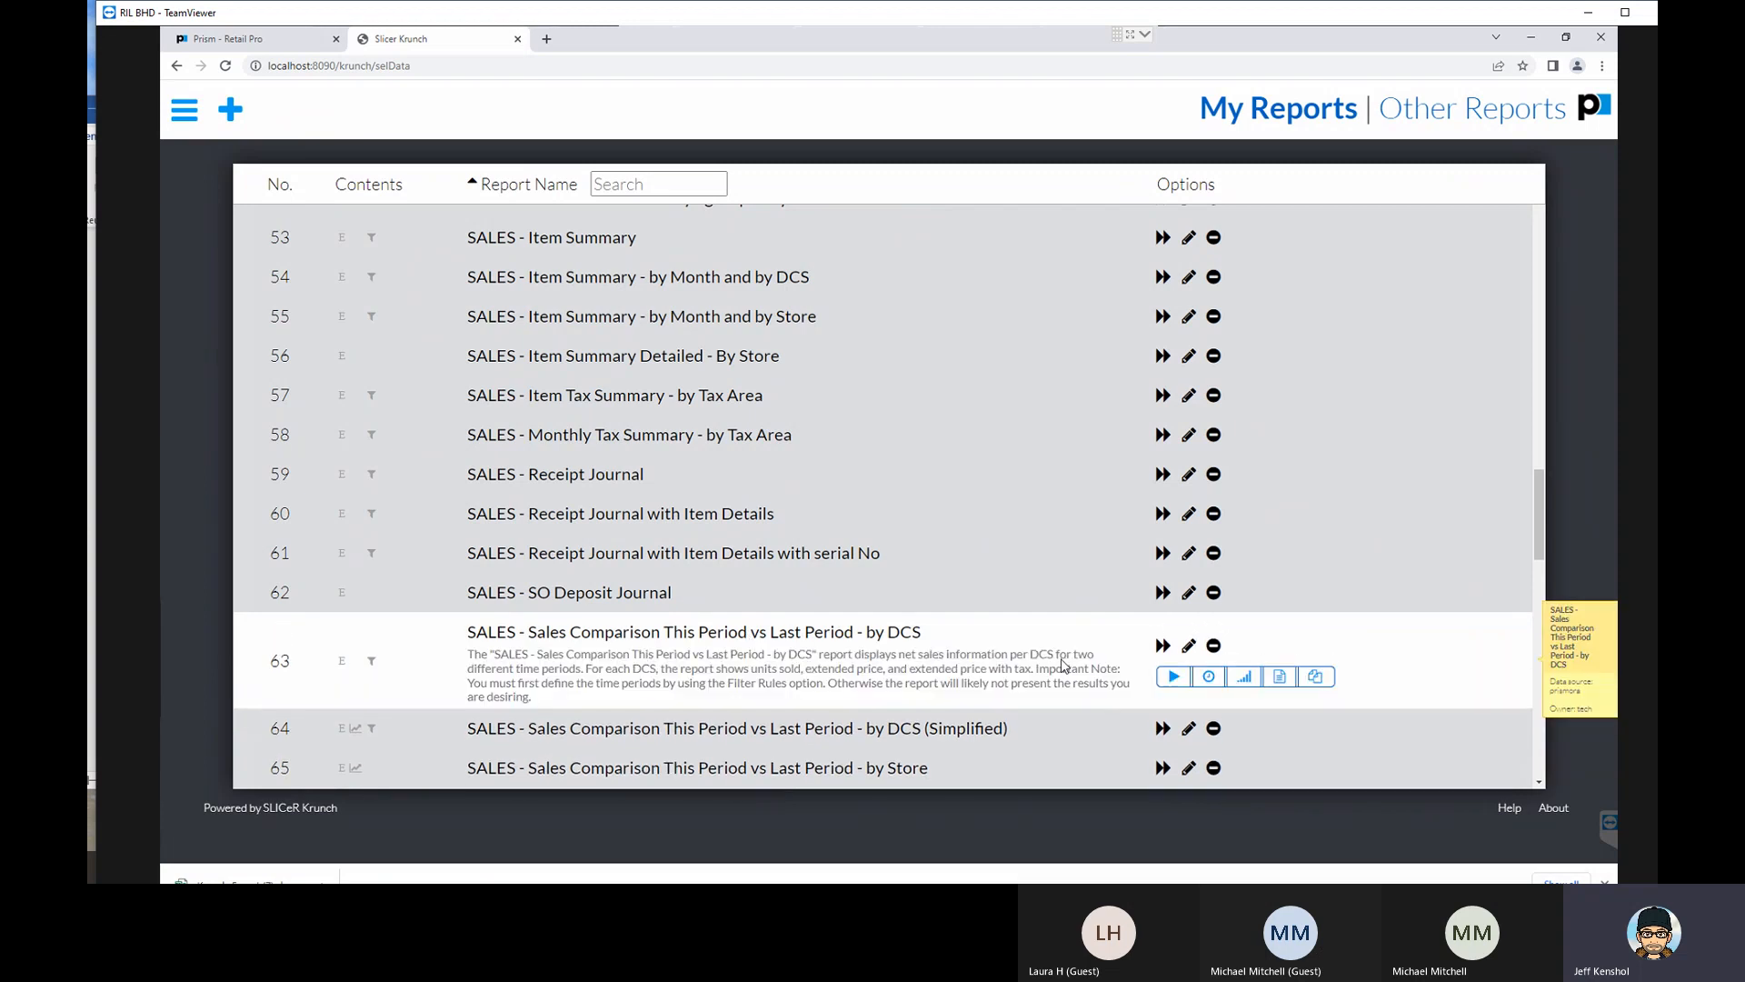
click(1188, 648)
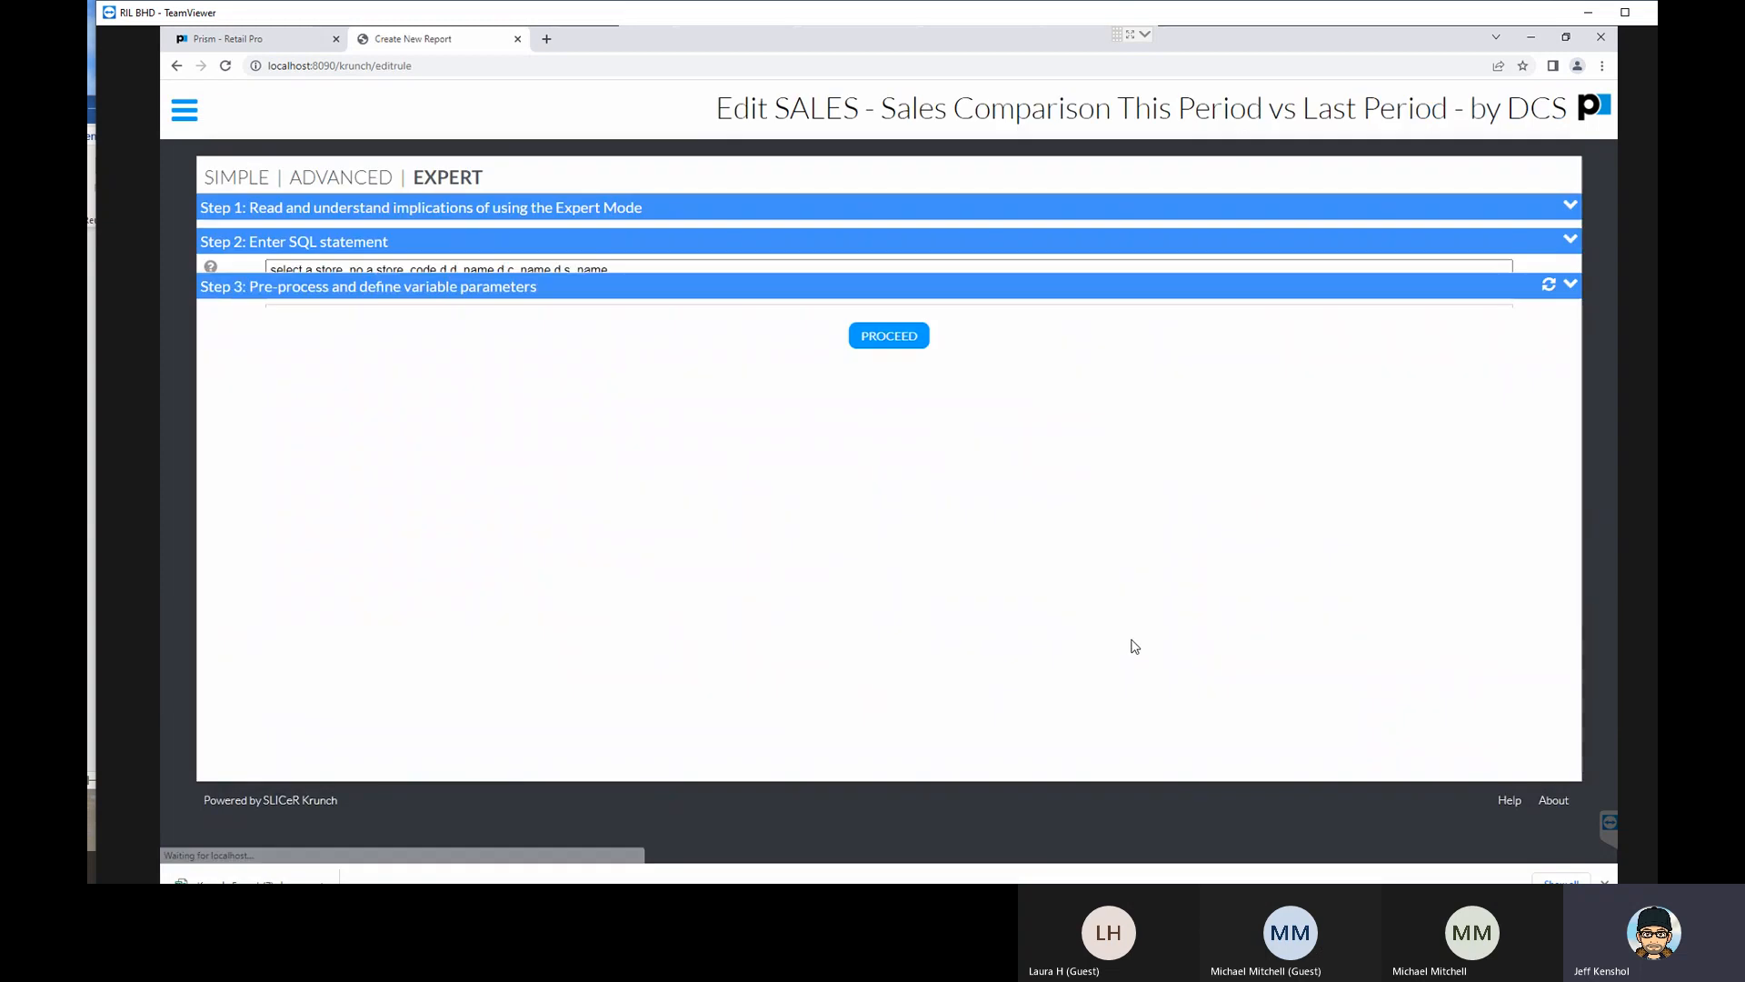
click(256, 236)
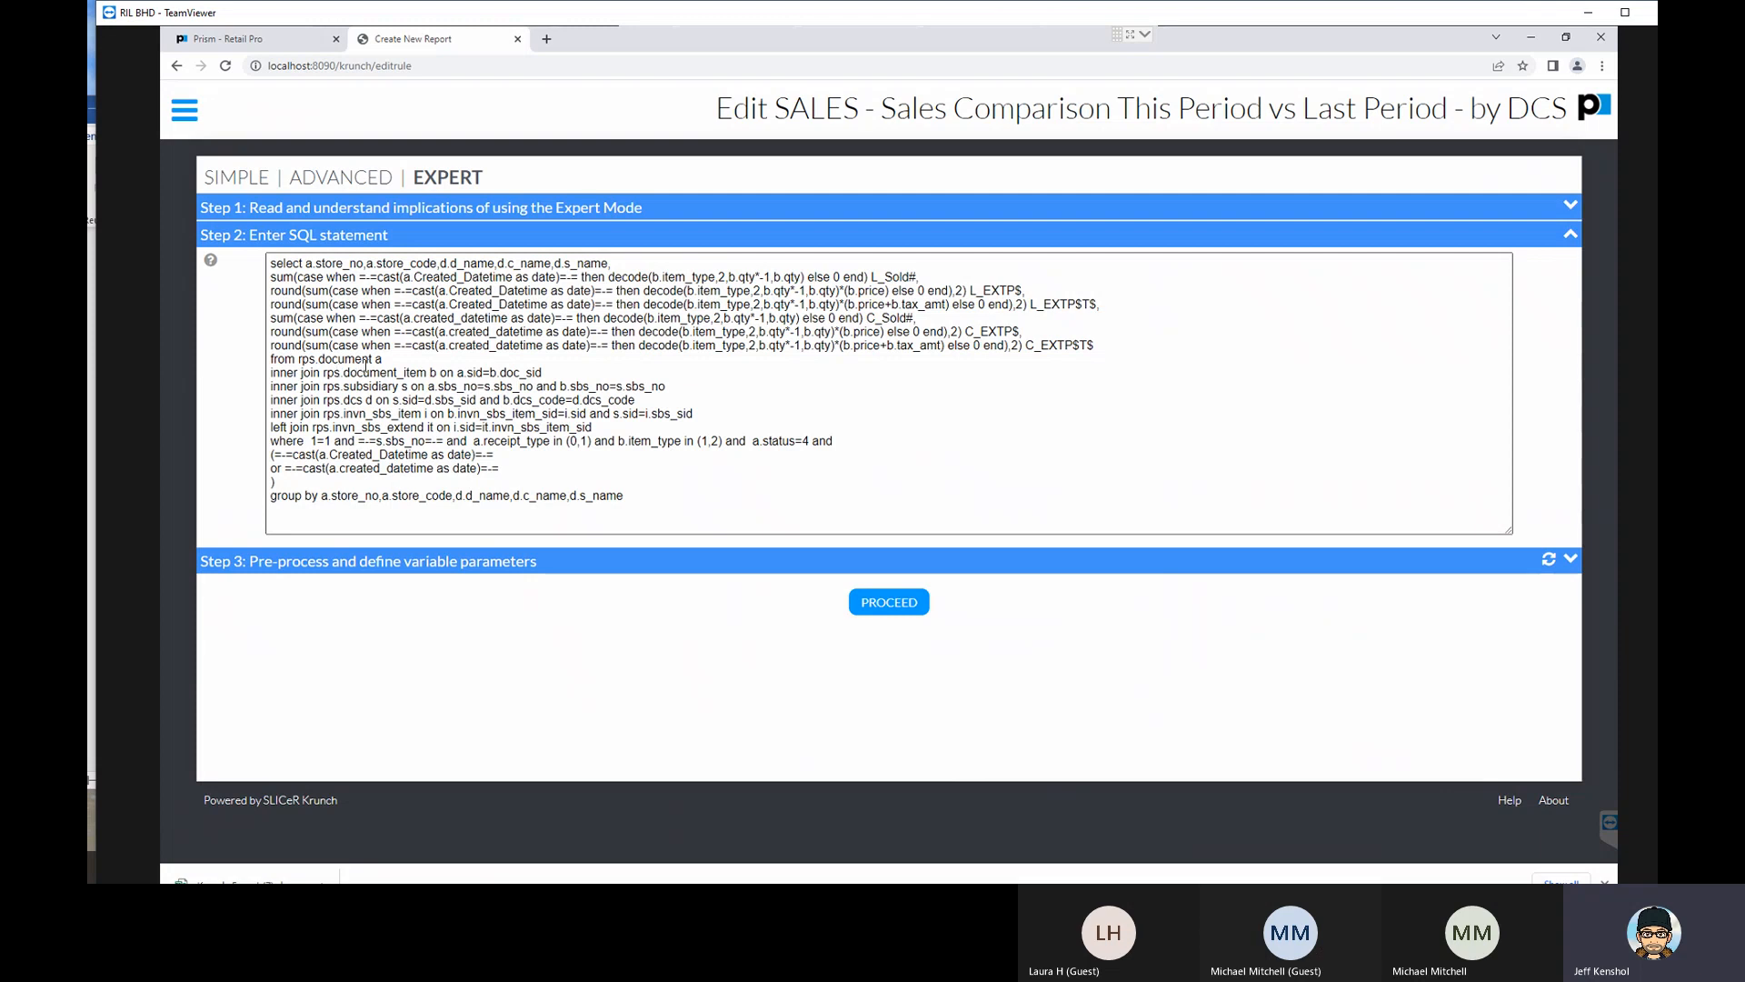
drag(375, 360, 316, 360)
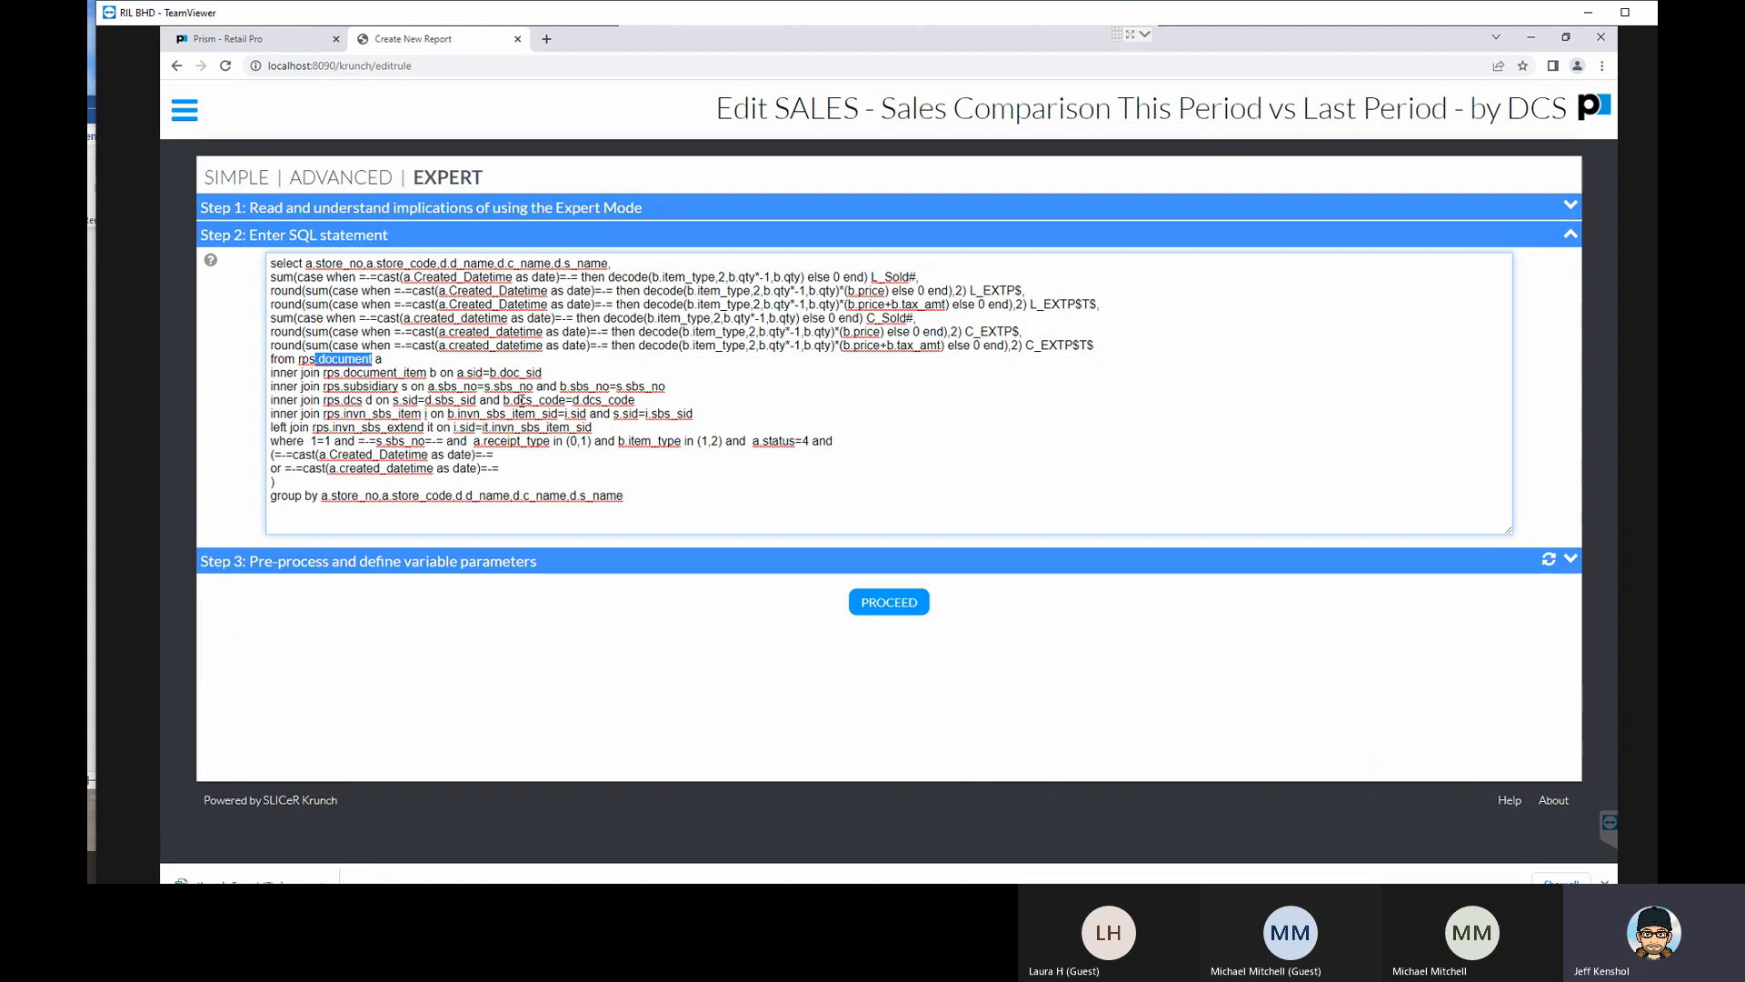
- Highlight dcs_code in the DCS join and the invn_sbs_item table name in the SQL statement
drag(568, 400, 510, 401)
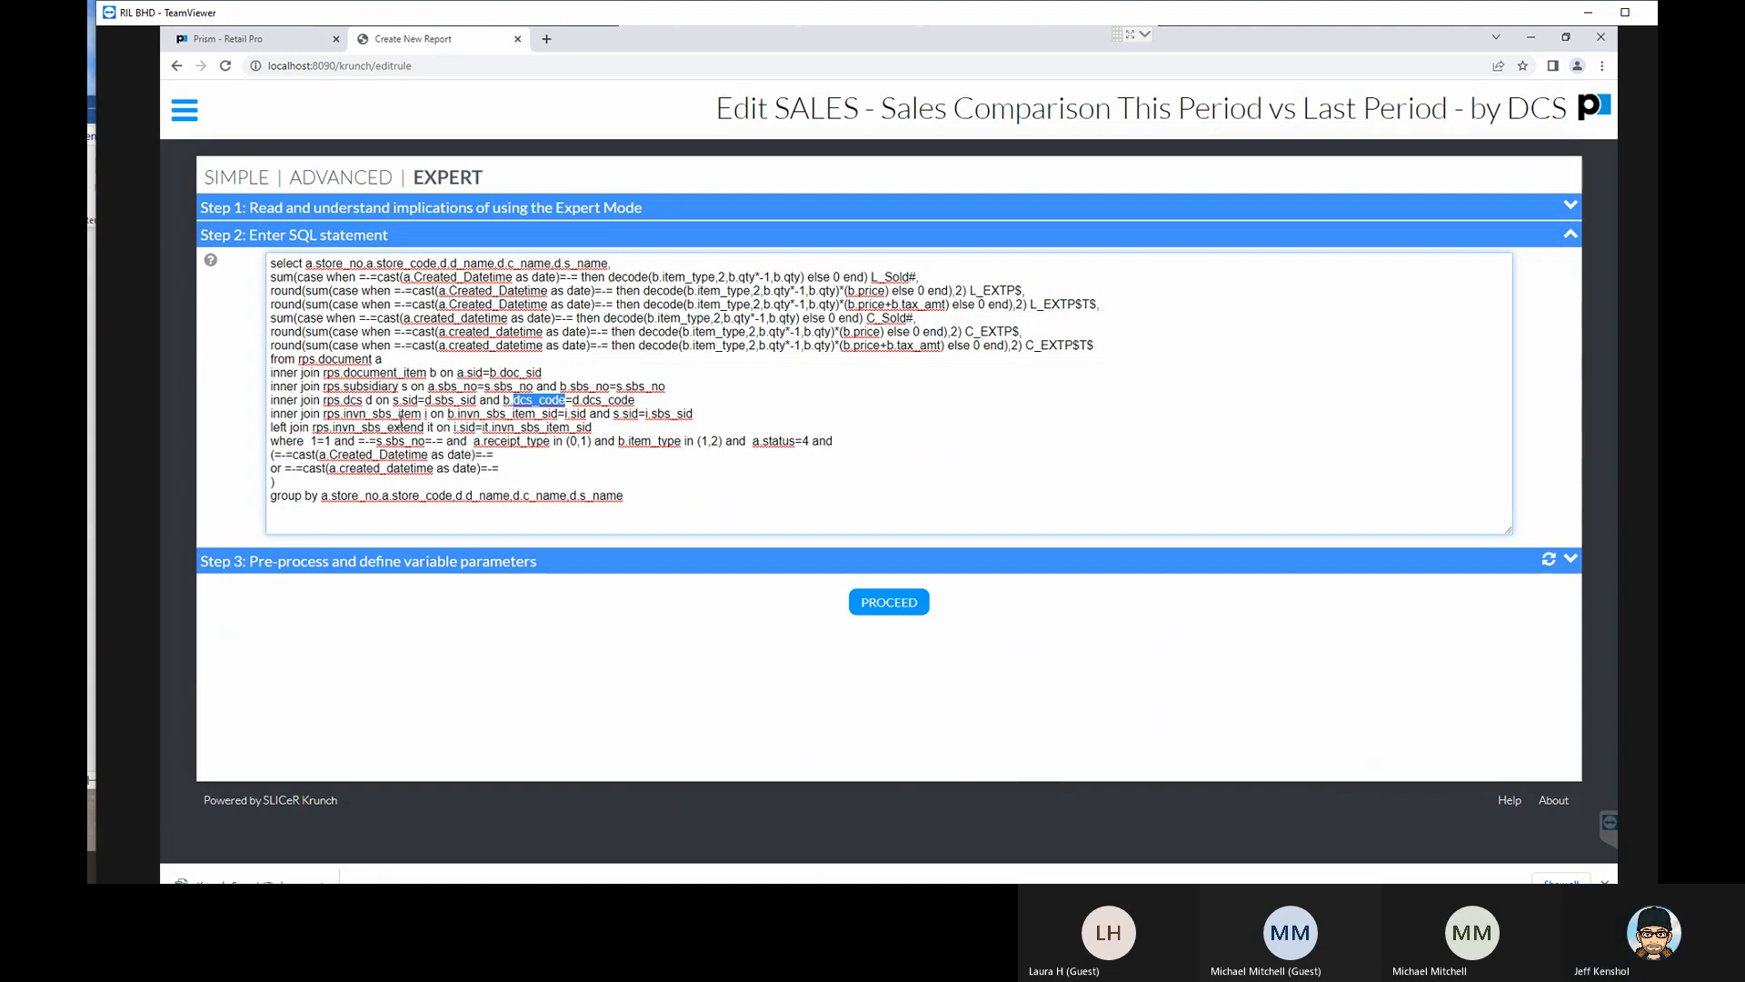
drag(332, 413, 424, 413)
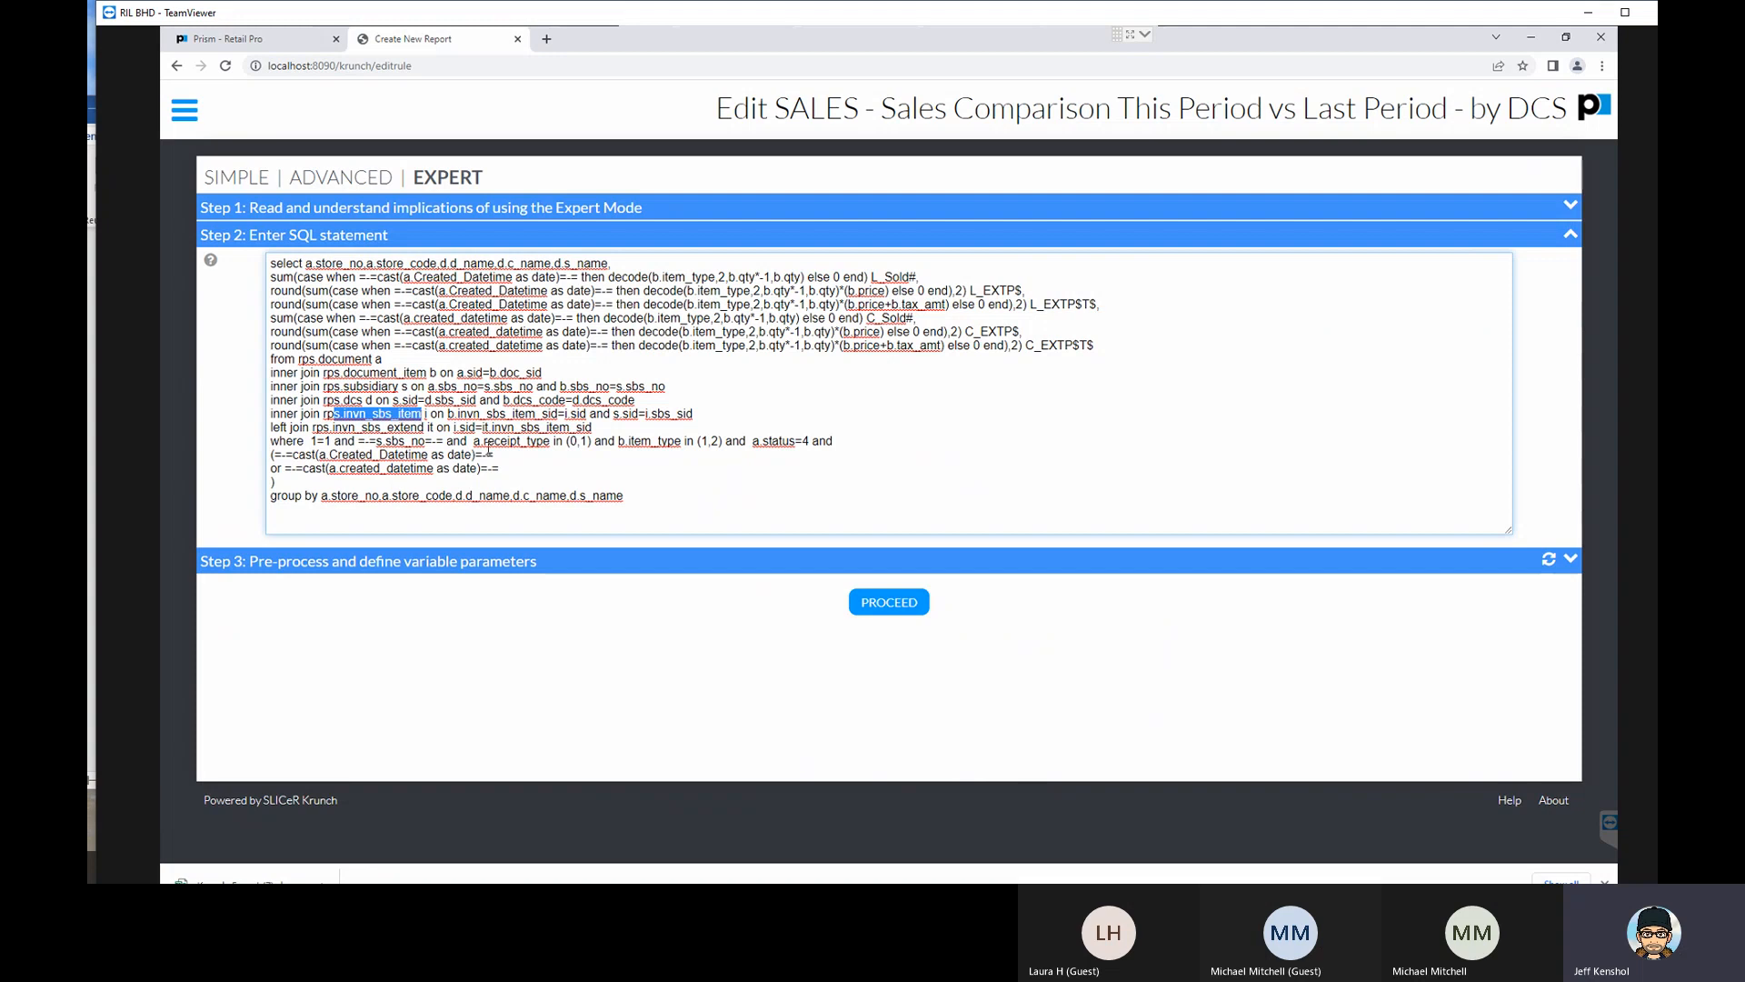
click(424, 413)
drag(434, 417, 429, 415)
- Switch to the desktop and open the file location of the Prism Mgmt shortcut from its properties
click(1530, 38)
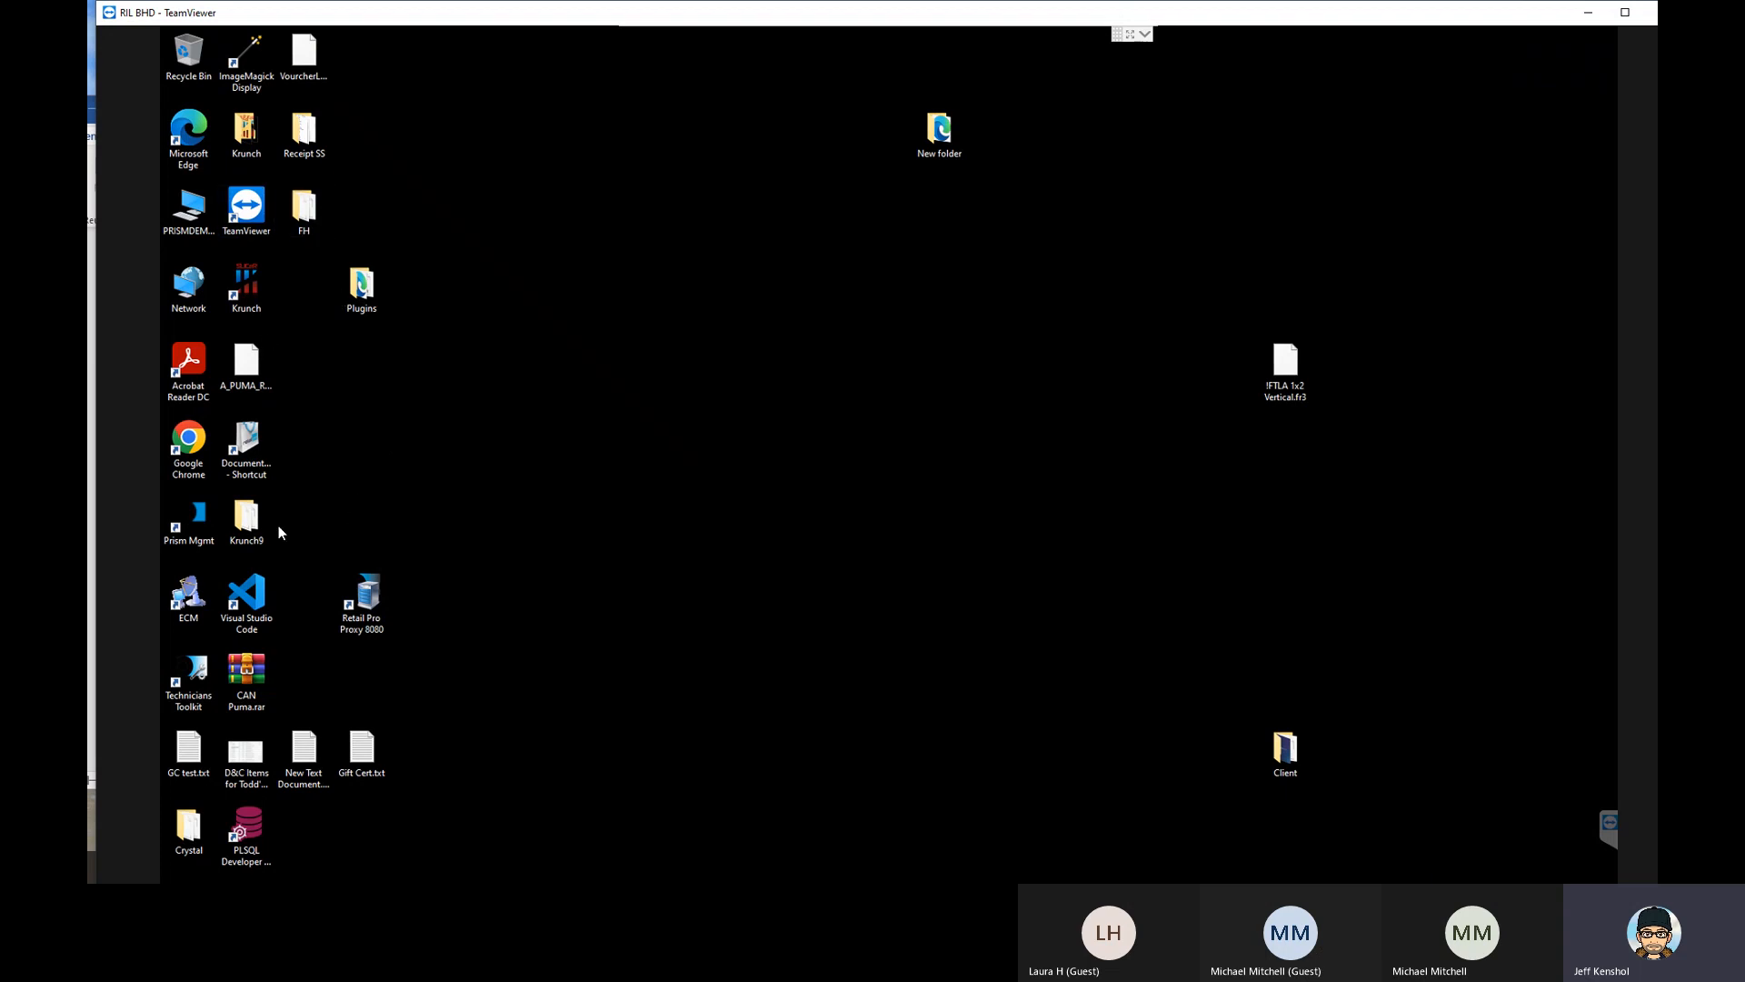
click(200, 532)
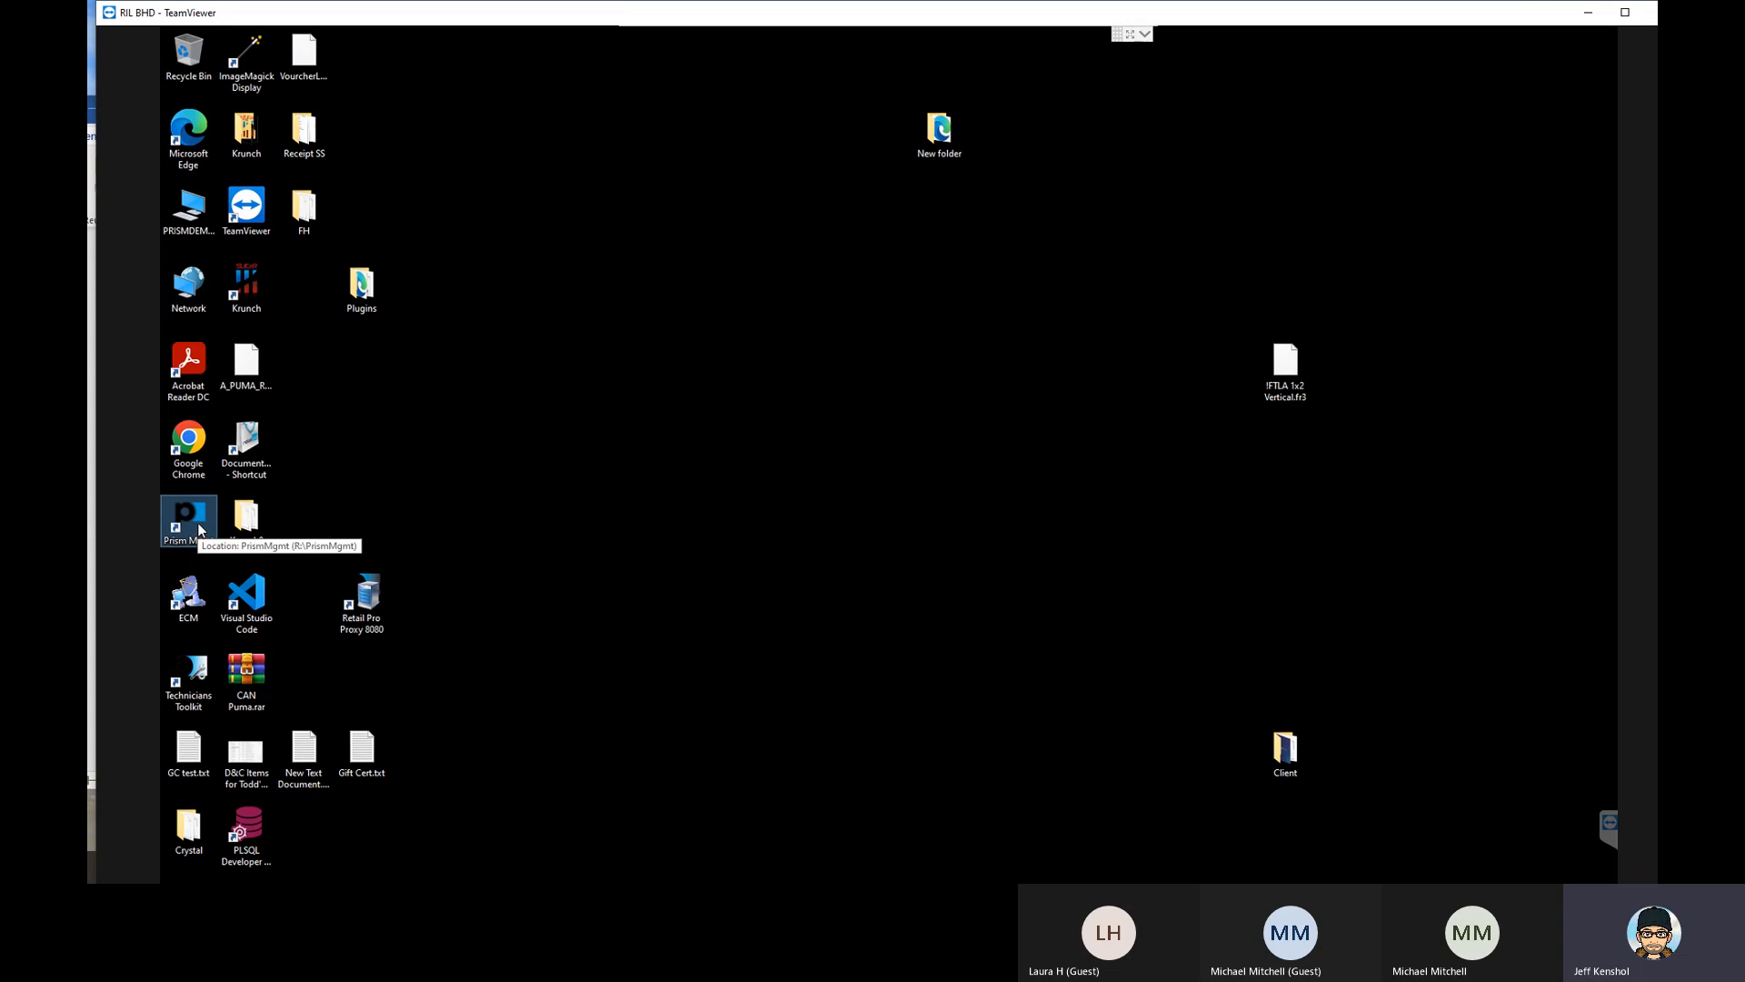
right_click(198, 523)
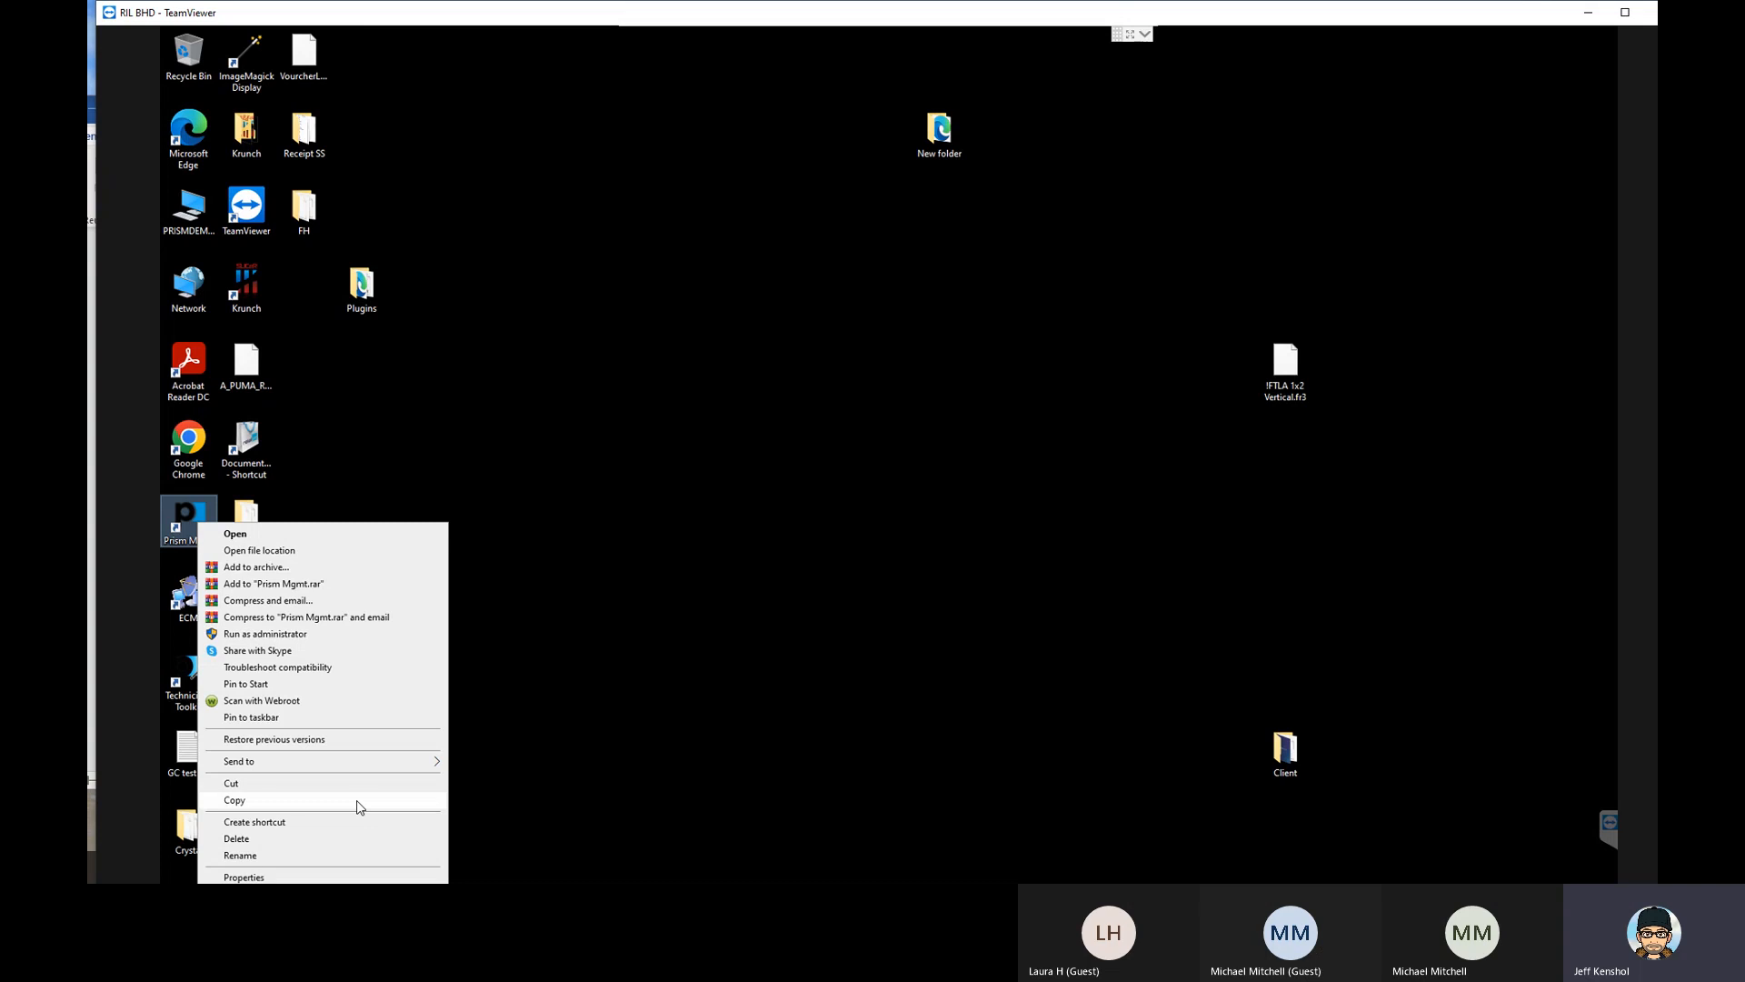
click(272, 877)
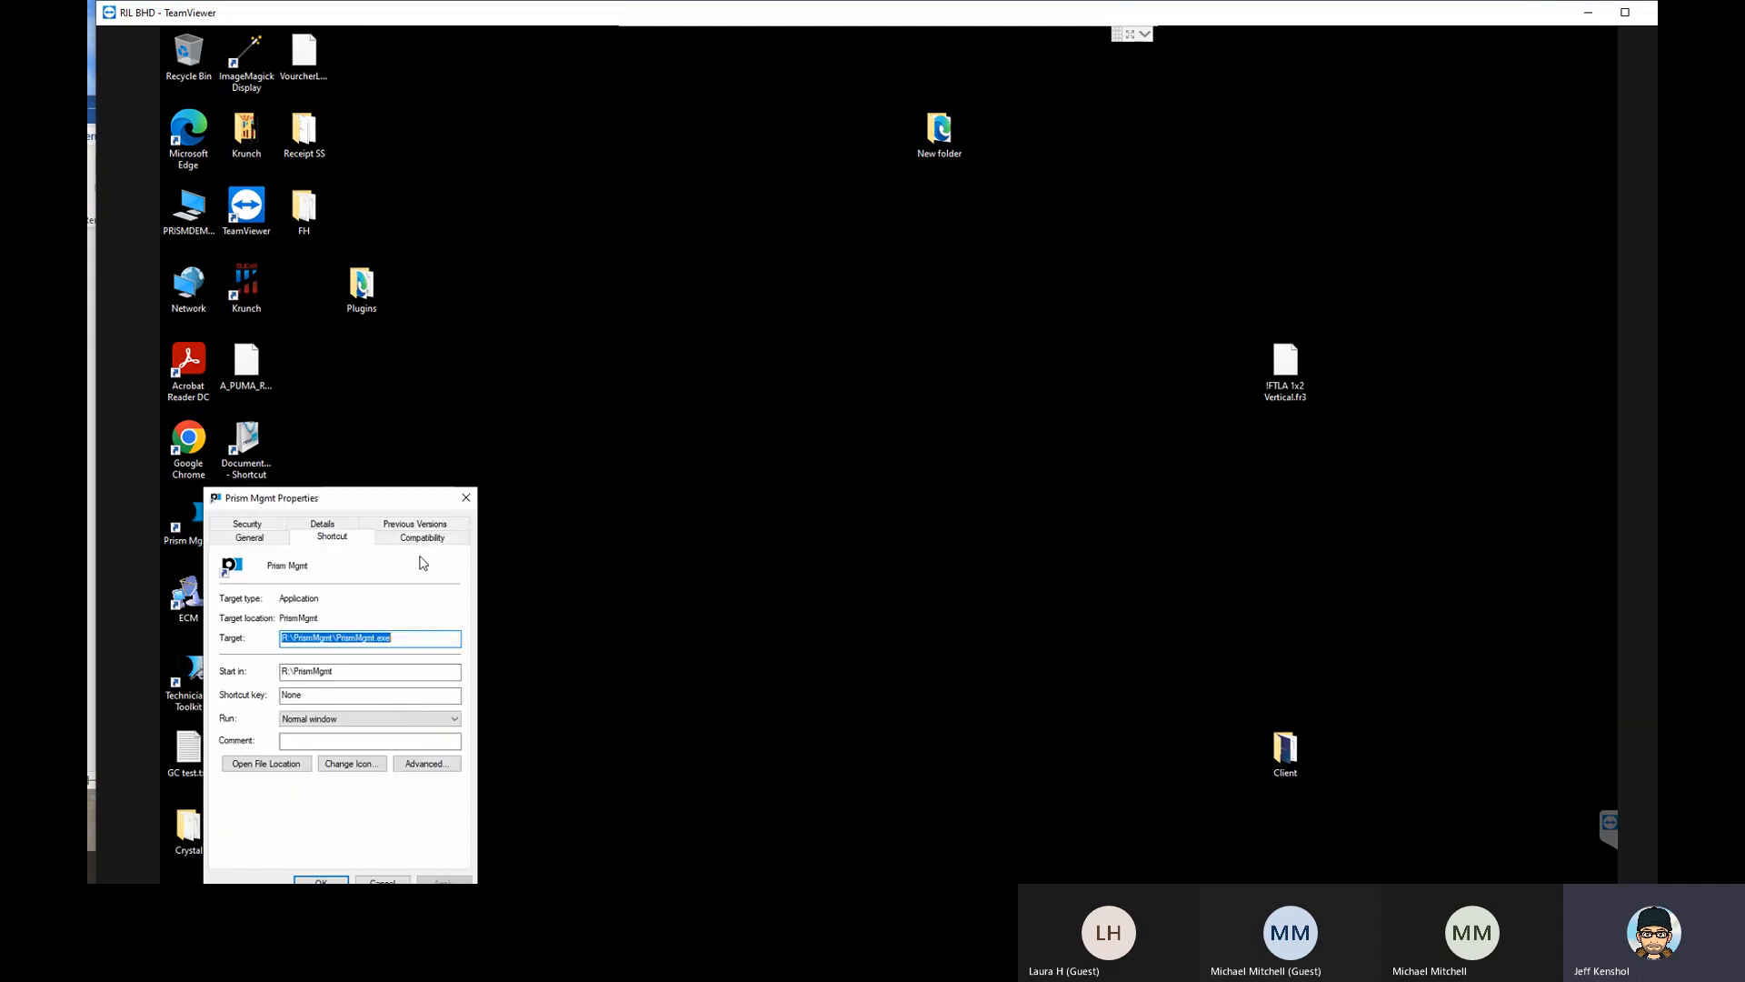
click(272, 766)
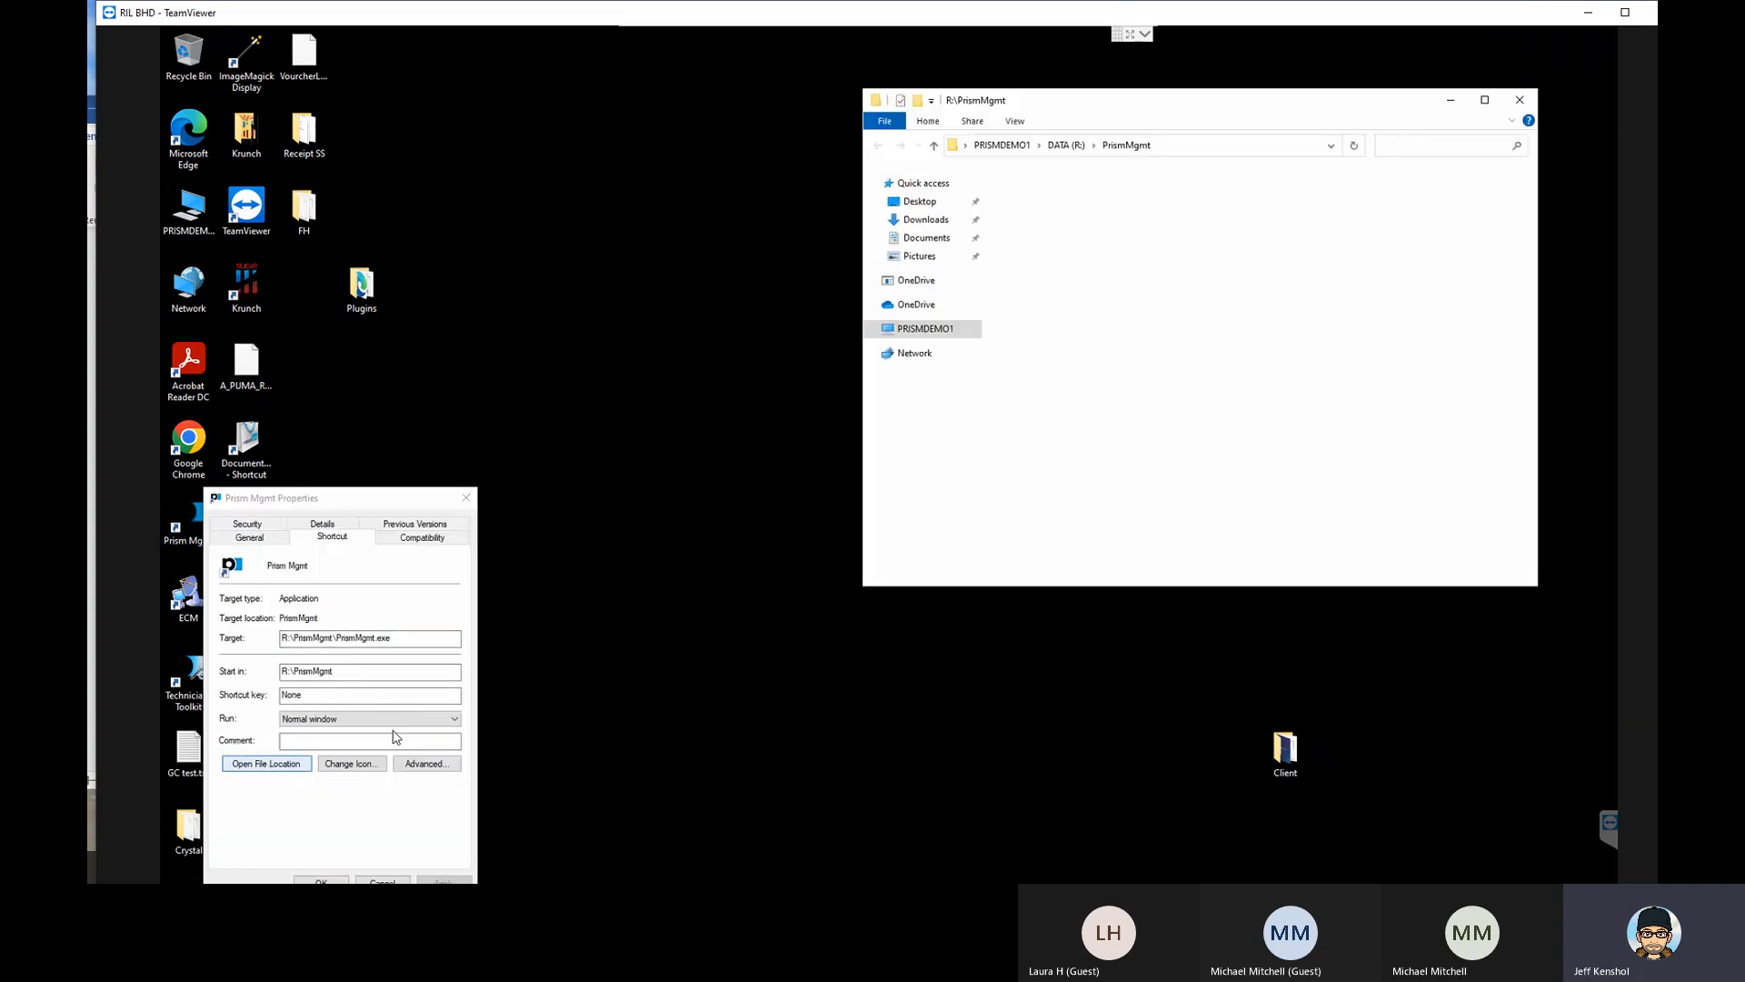
- Launch TechToolkit from the PrismMgmt folder and show its SQL Shell
scroll(1080, 415, down, 6)
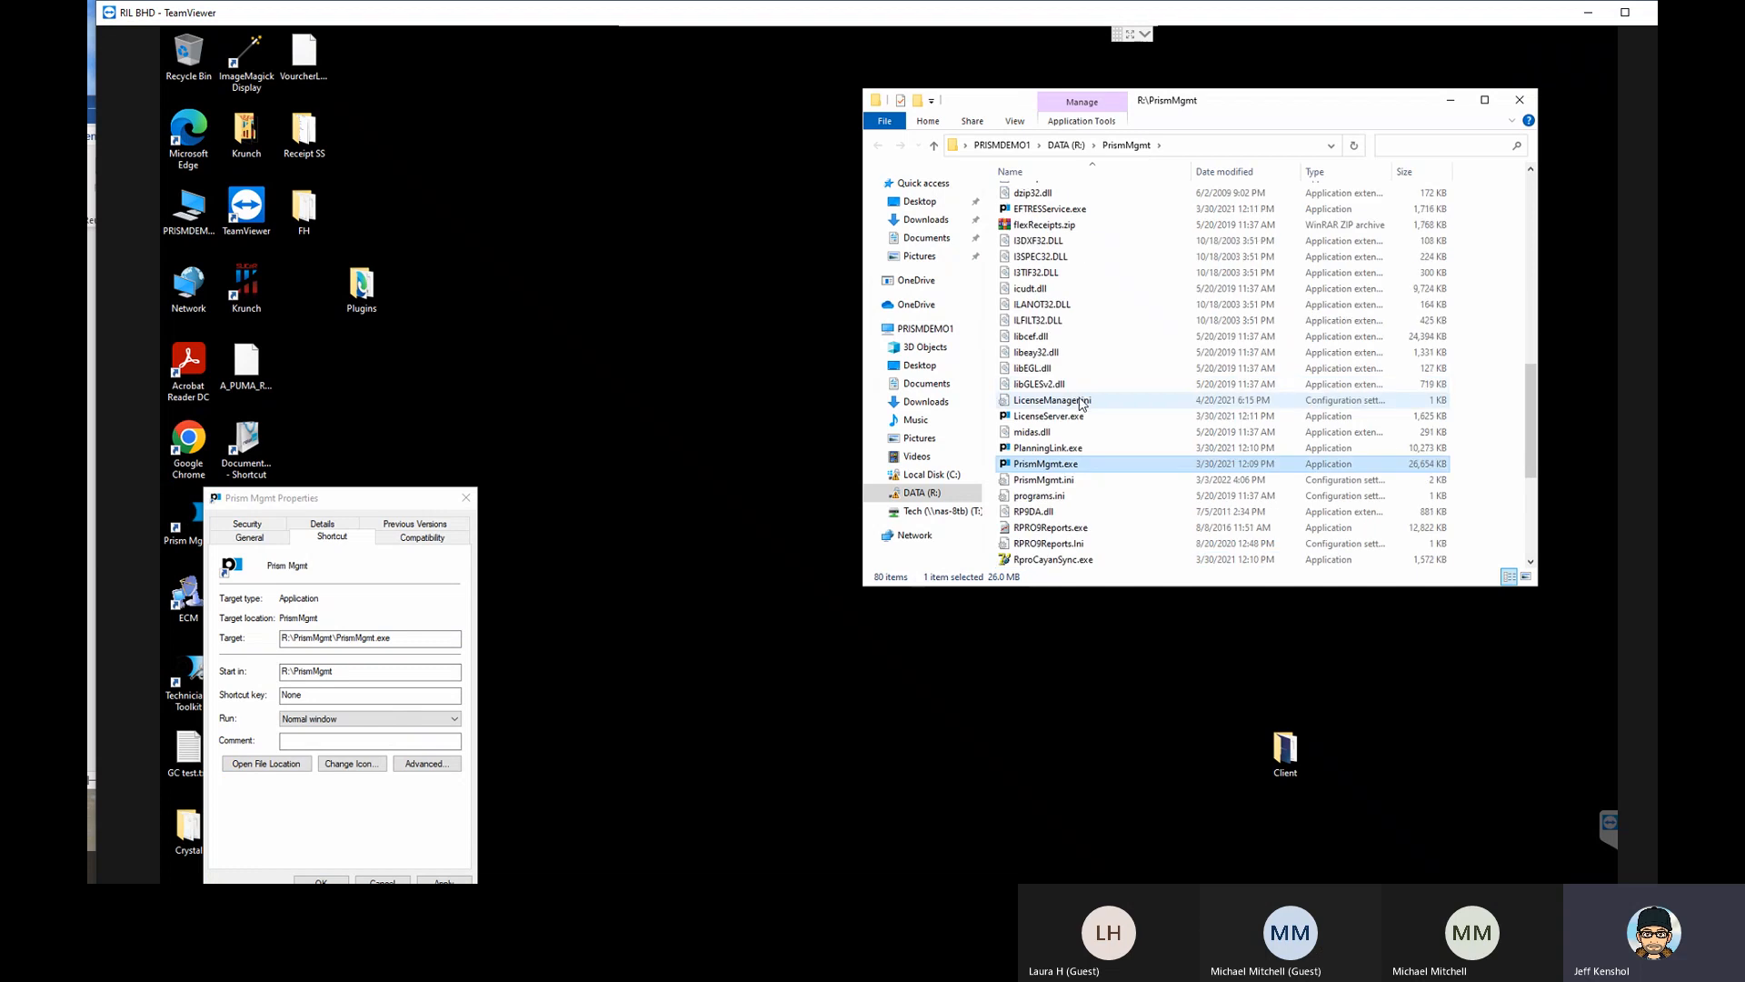
click(1062, 514)
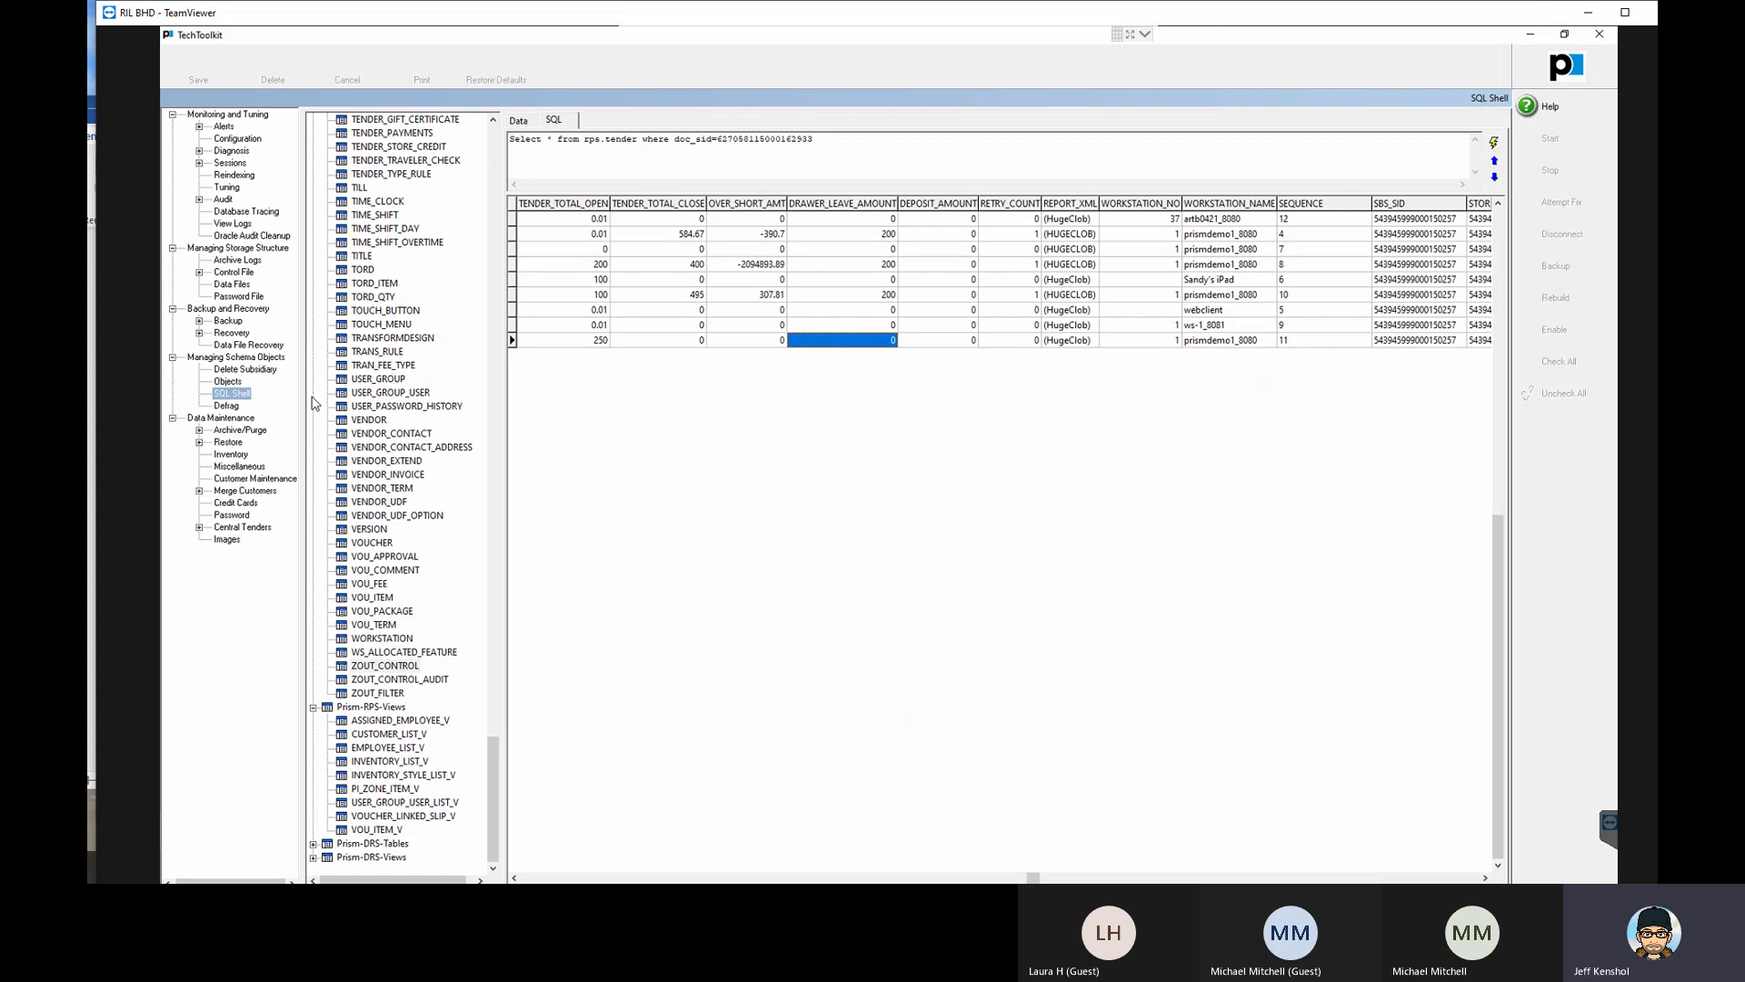
click(232, 395)
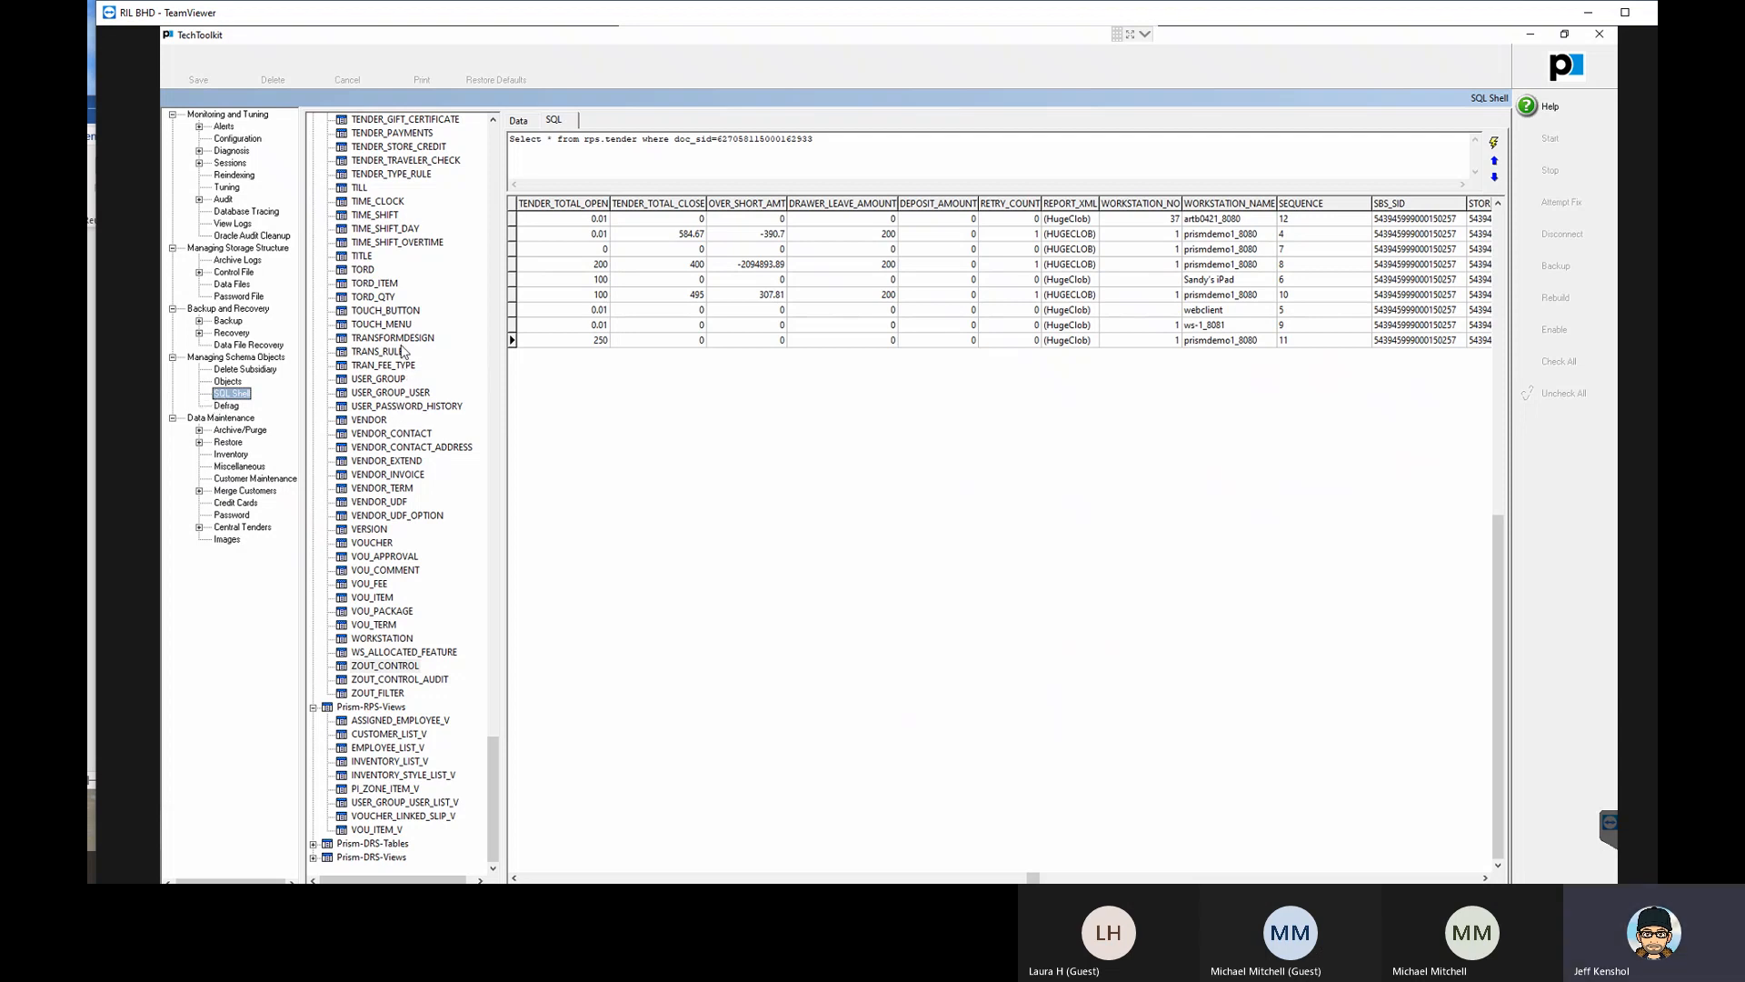
- Collapse the Prism-RPS-Tables and Prism-RPS-Views groups, and open and close the Views group
scroll(403, 352, up, 15)
scroll(396, 355, up, 20)
scroll(491, 393, up, 6)
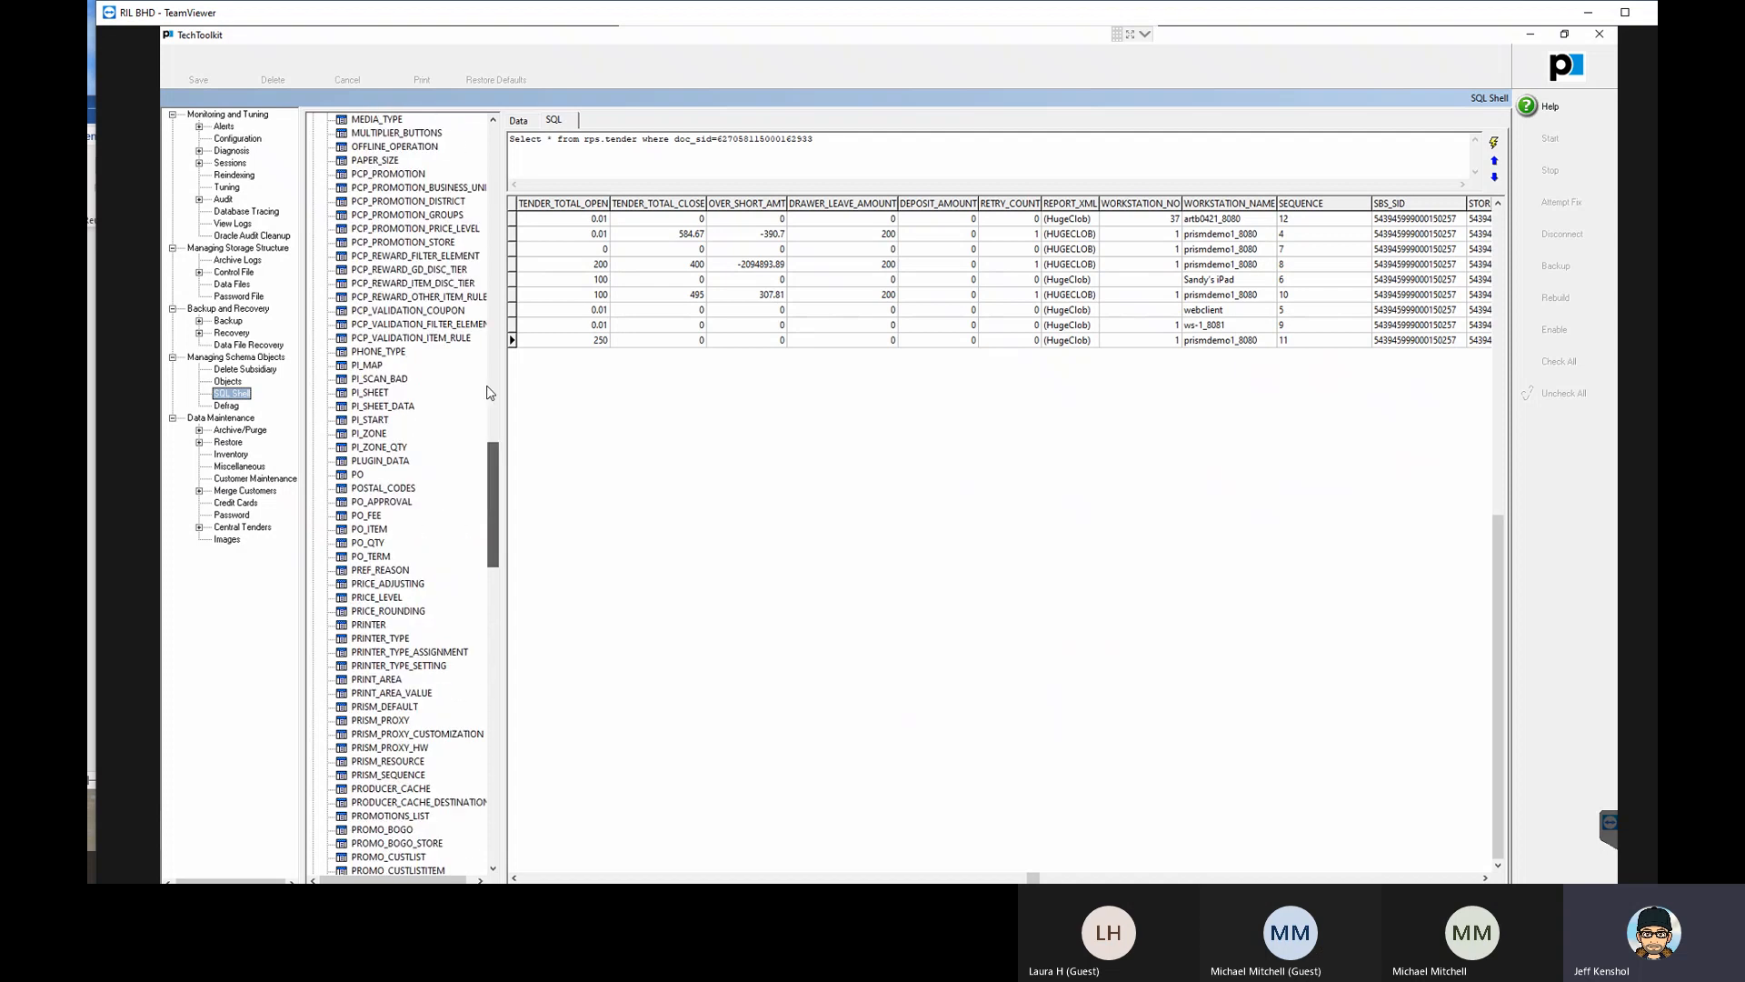
scroll(491, 392, up, 20)
click(313, 174)
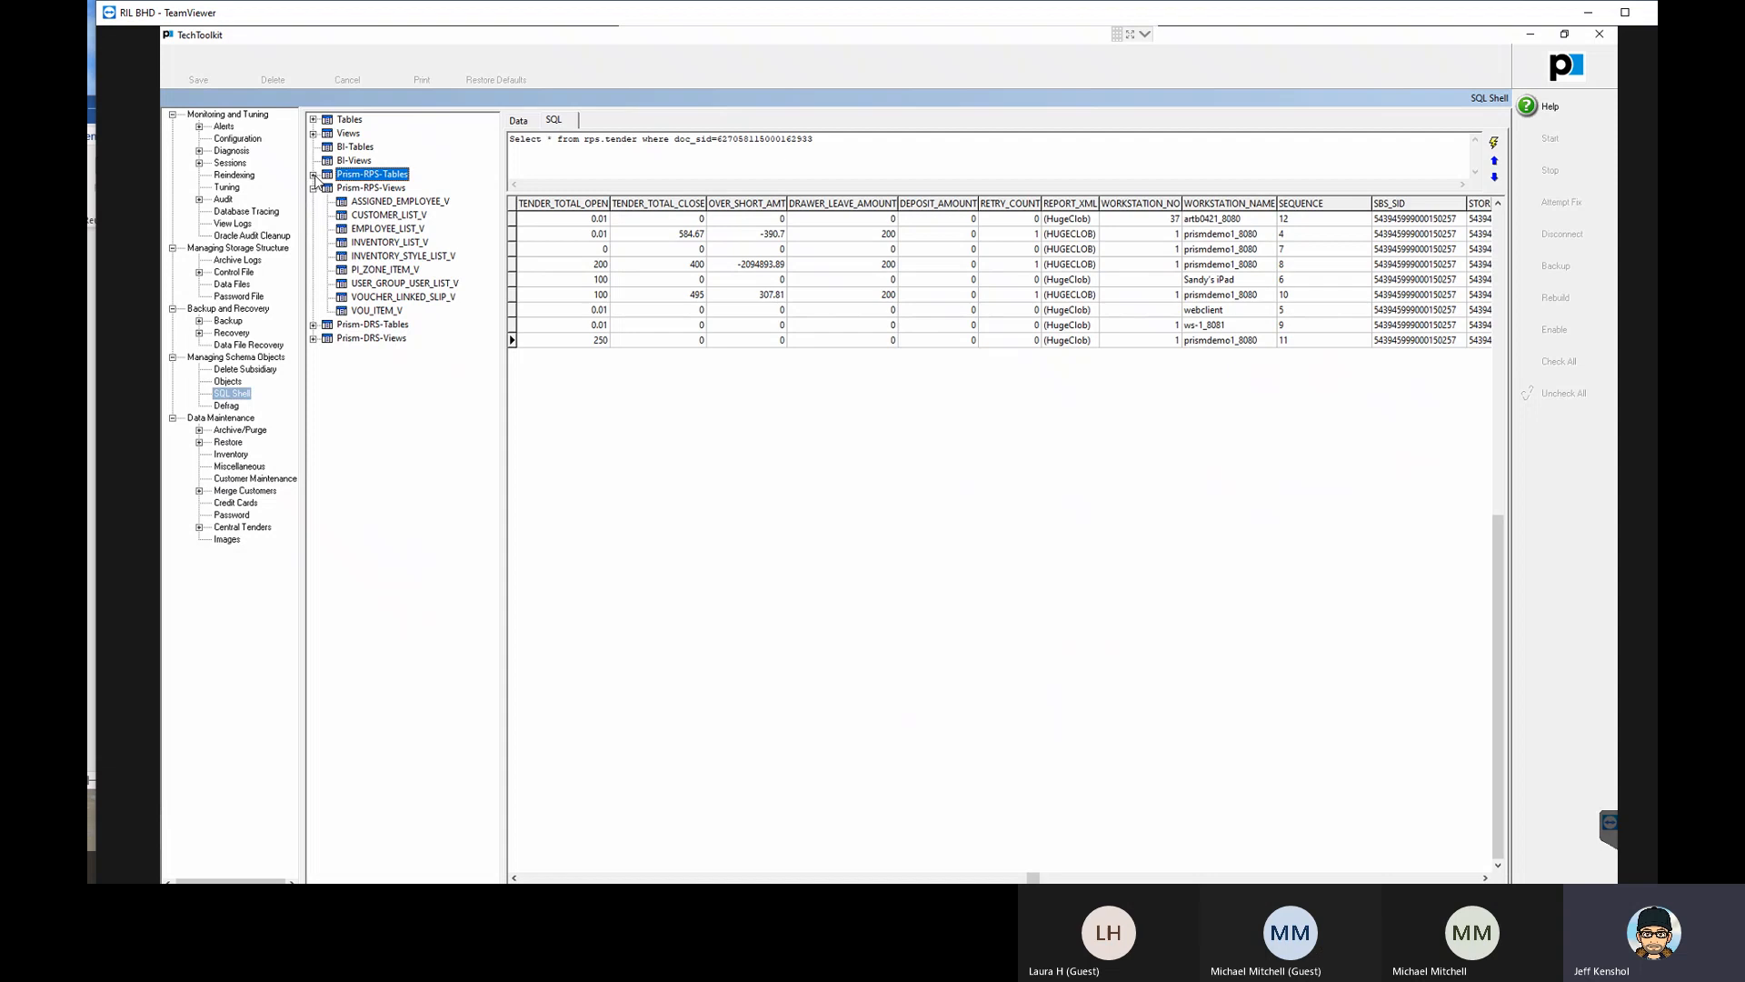
click(314, 135)
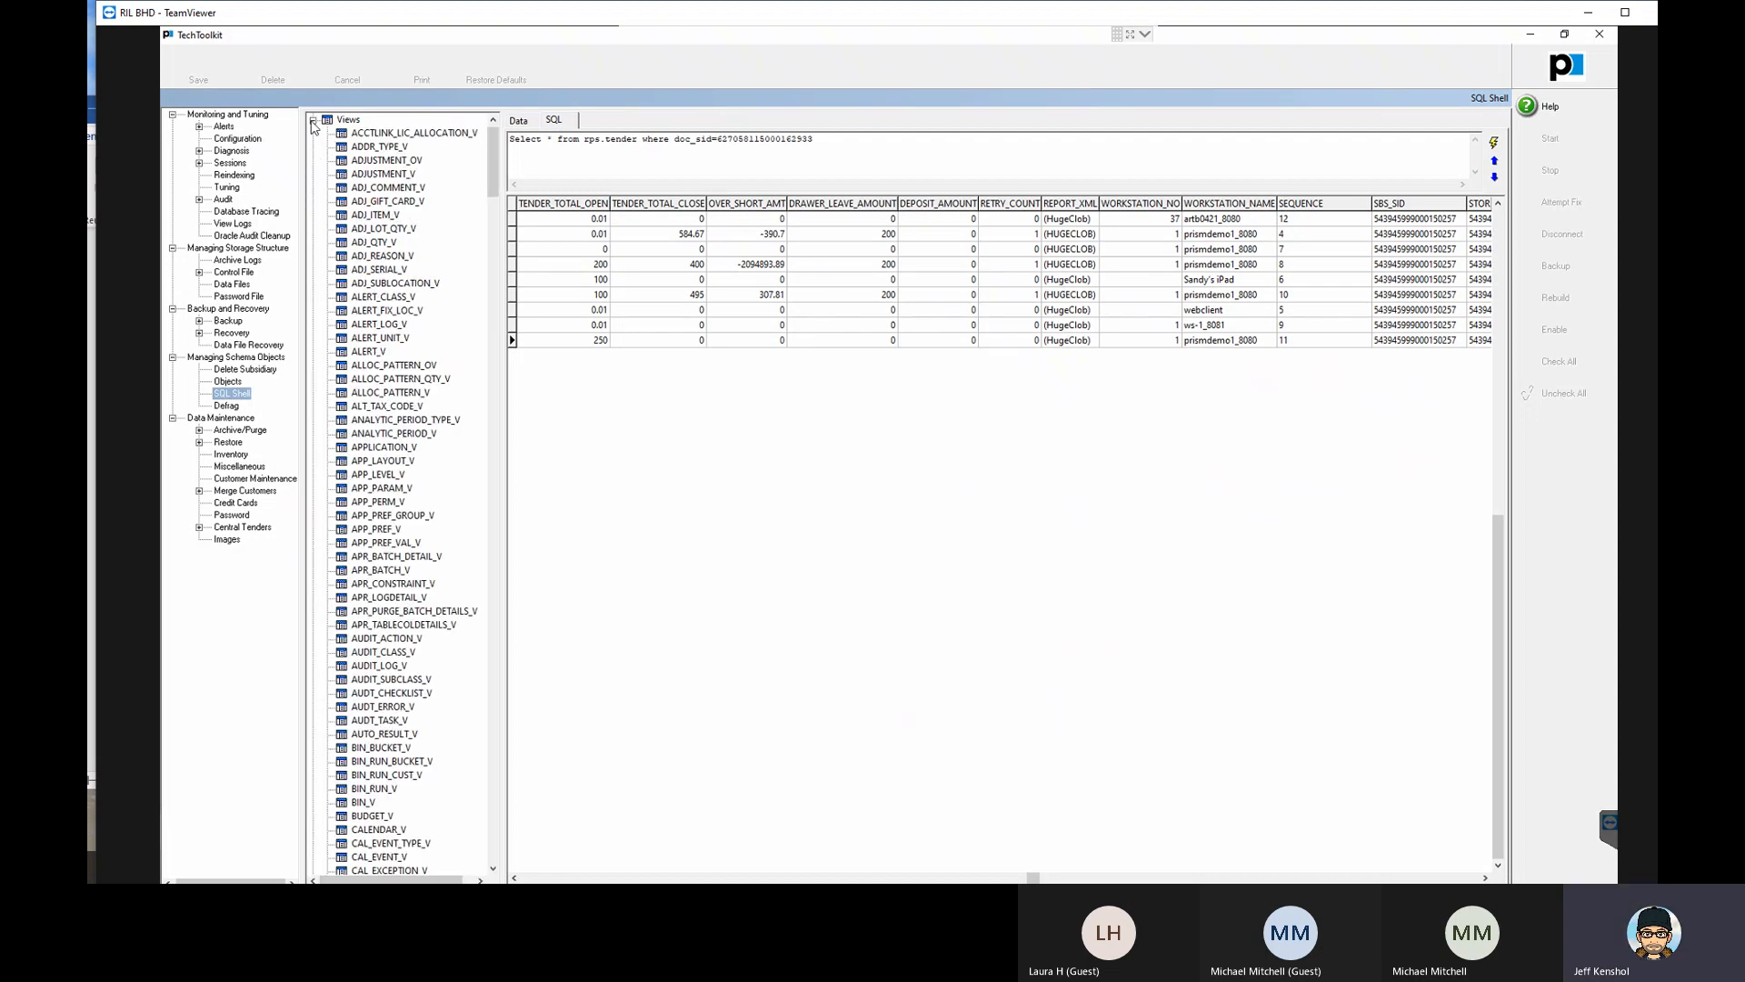
click(312, 121)
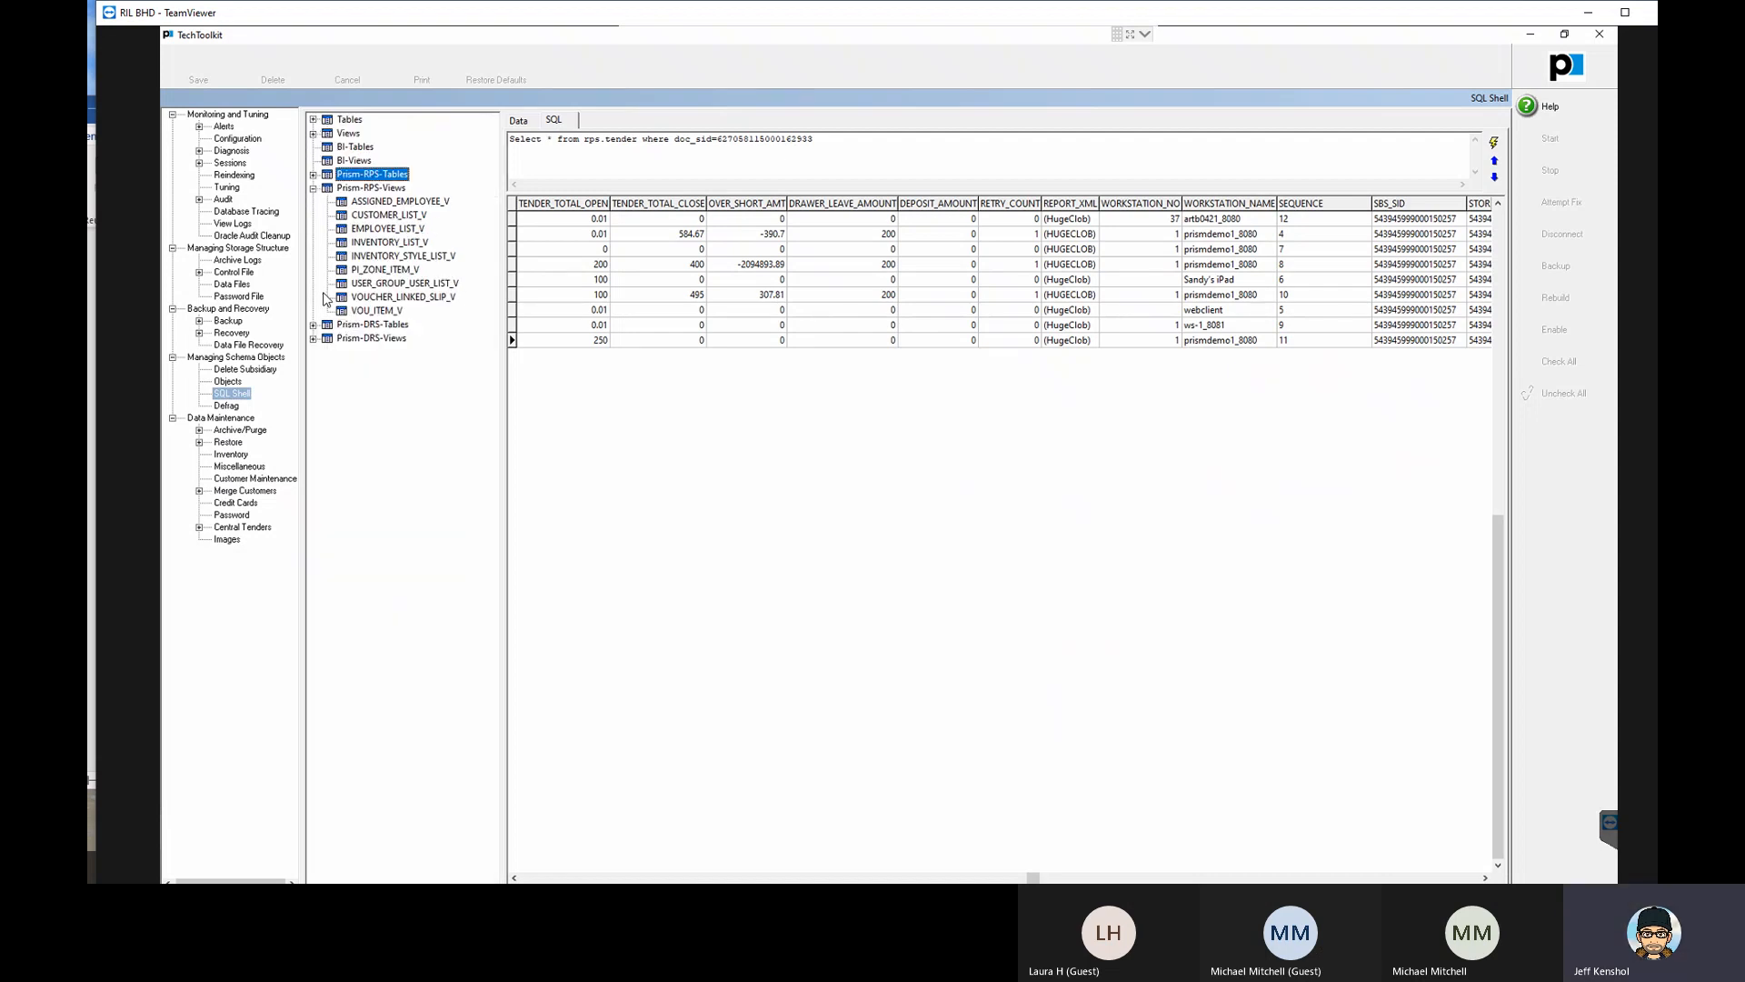
click(313, 188)
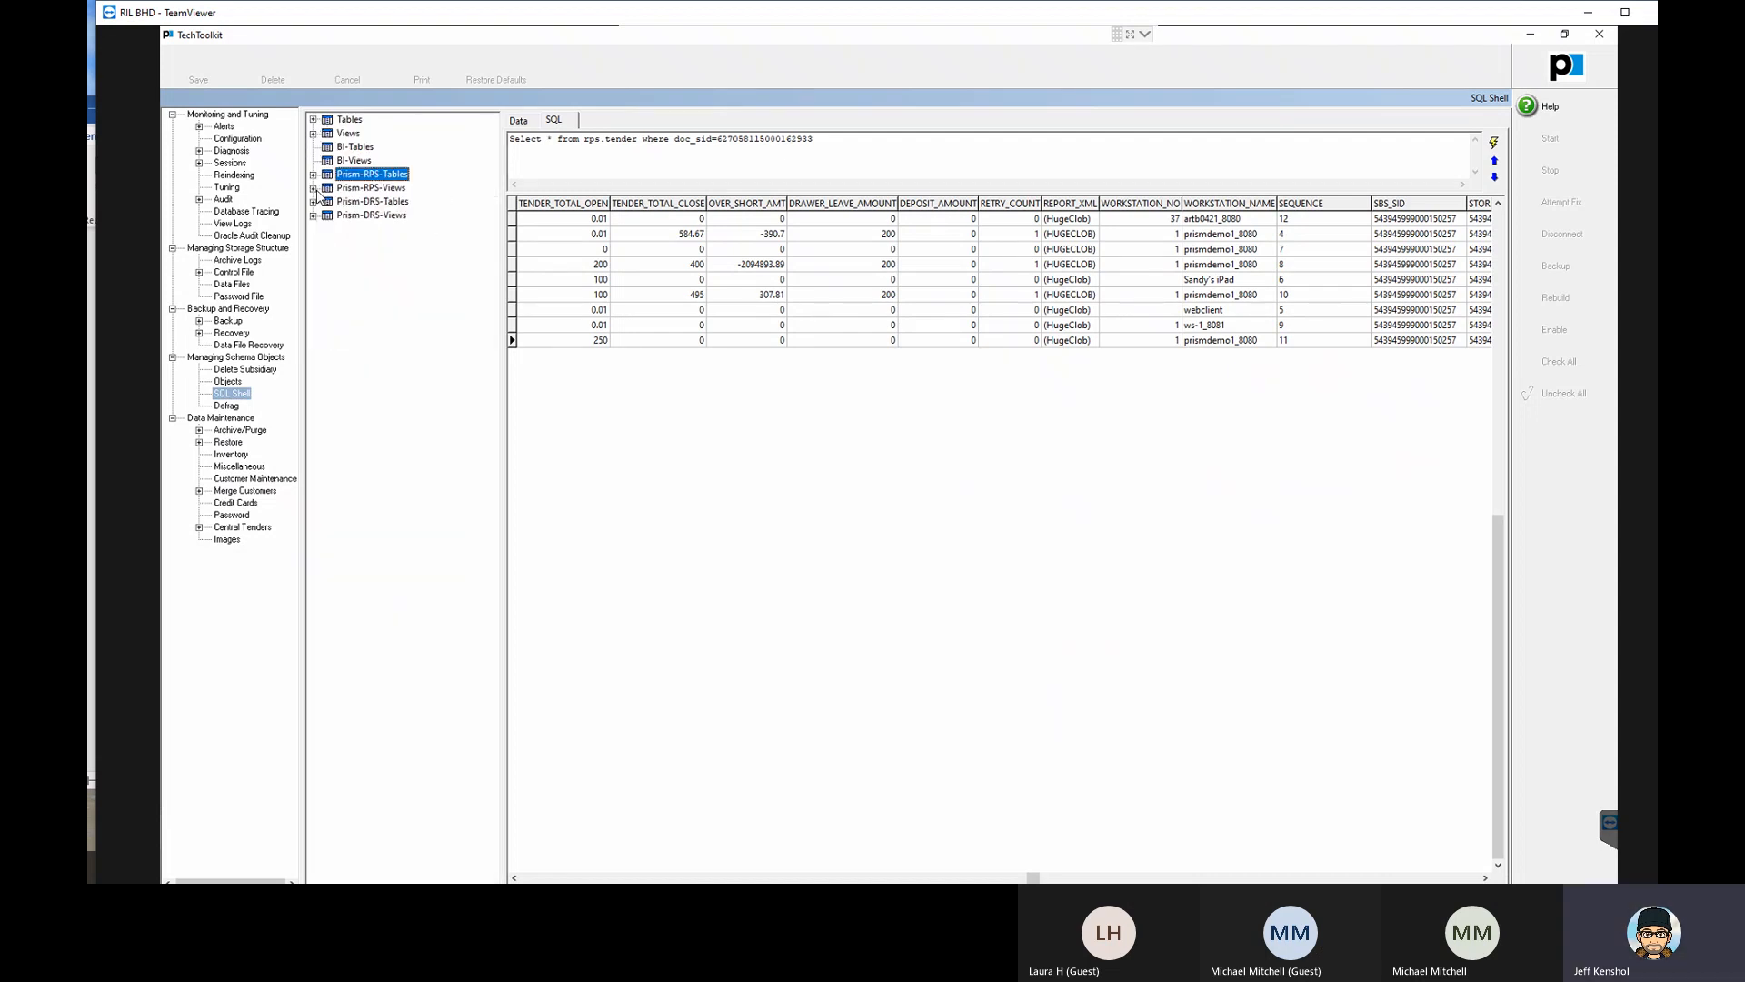
- Point out the Tables, Views, Prism-RPS-Tables and Prism-RPS-Views groups in the schema object tree
click(353, 122)
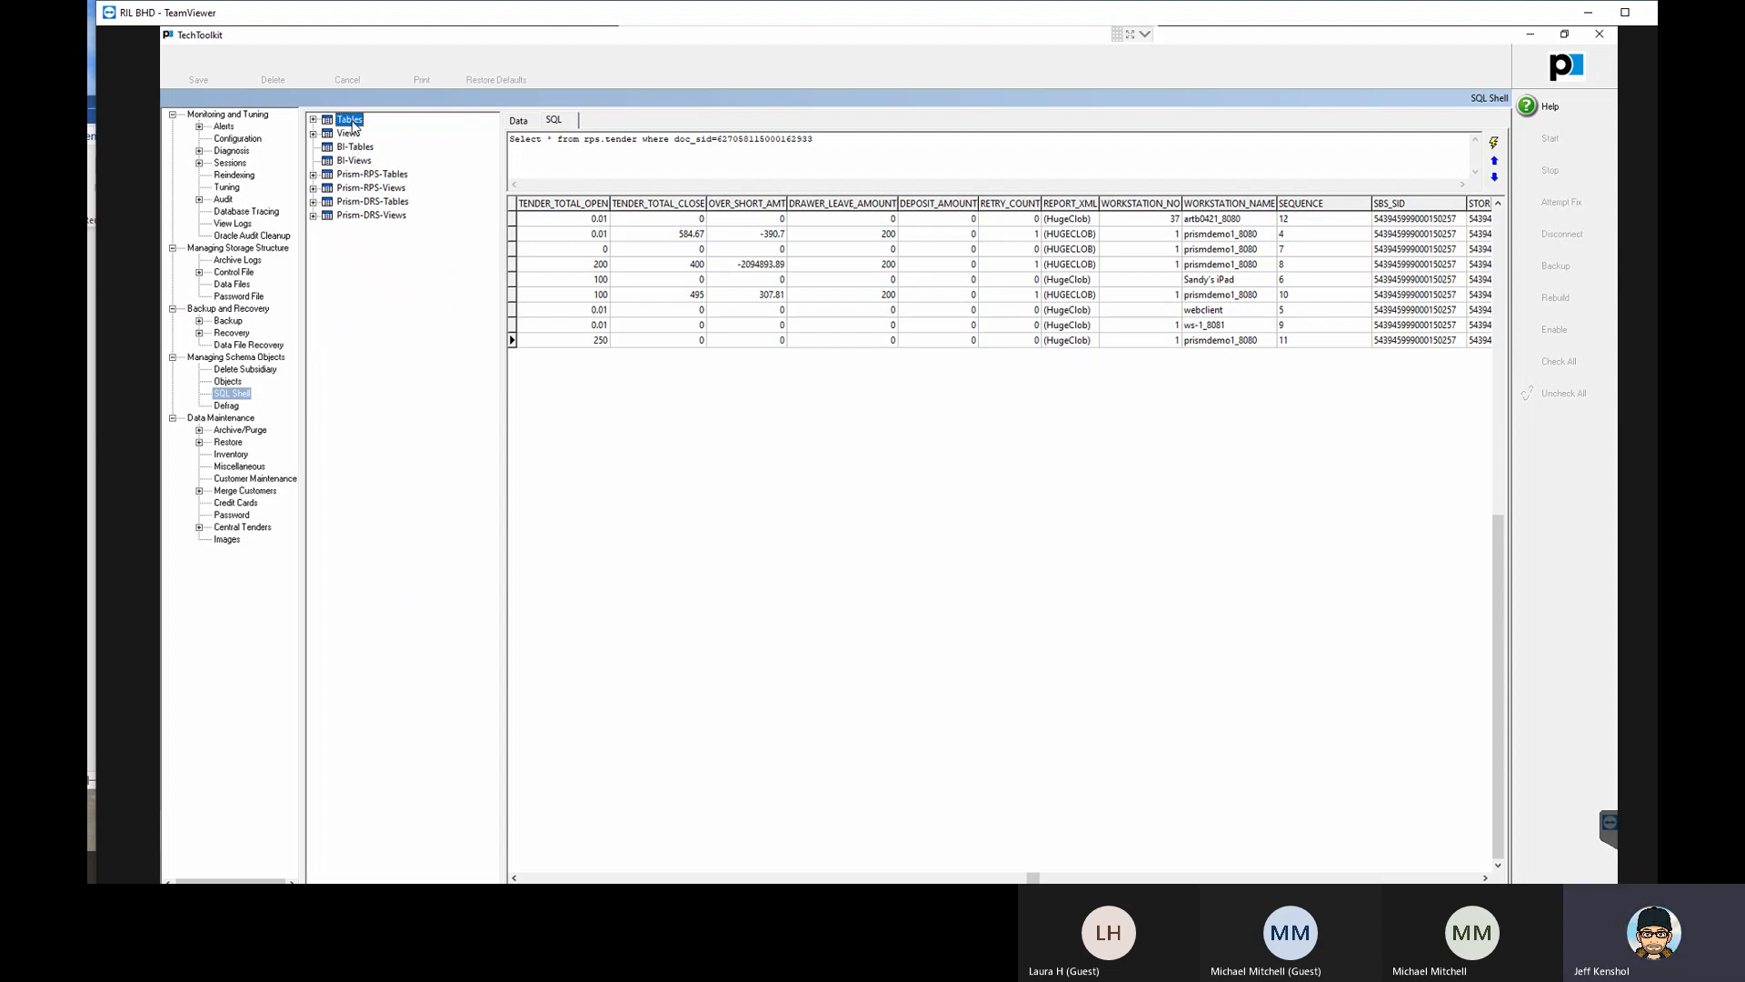
click(350, 134)
click(362, 175)
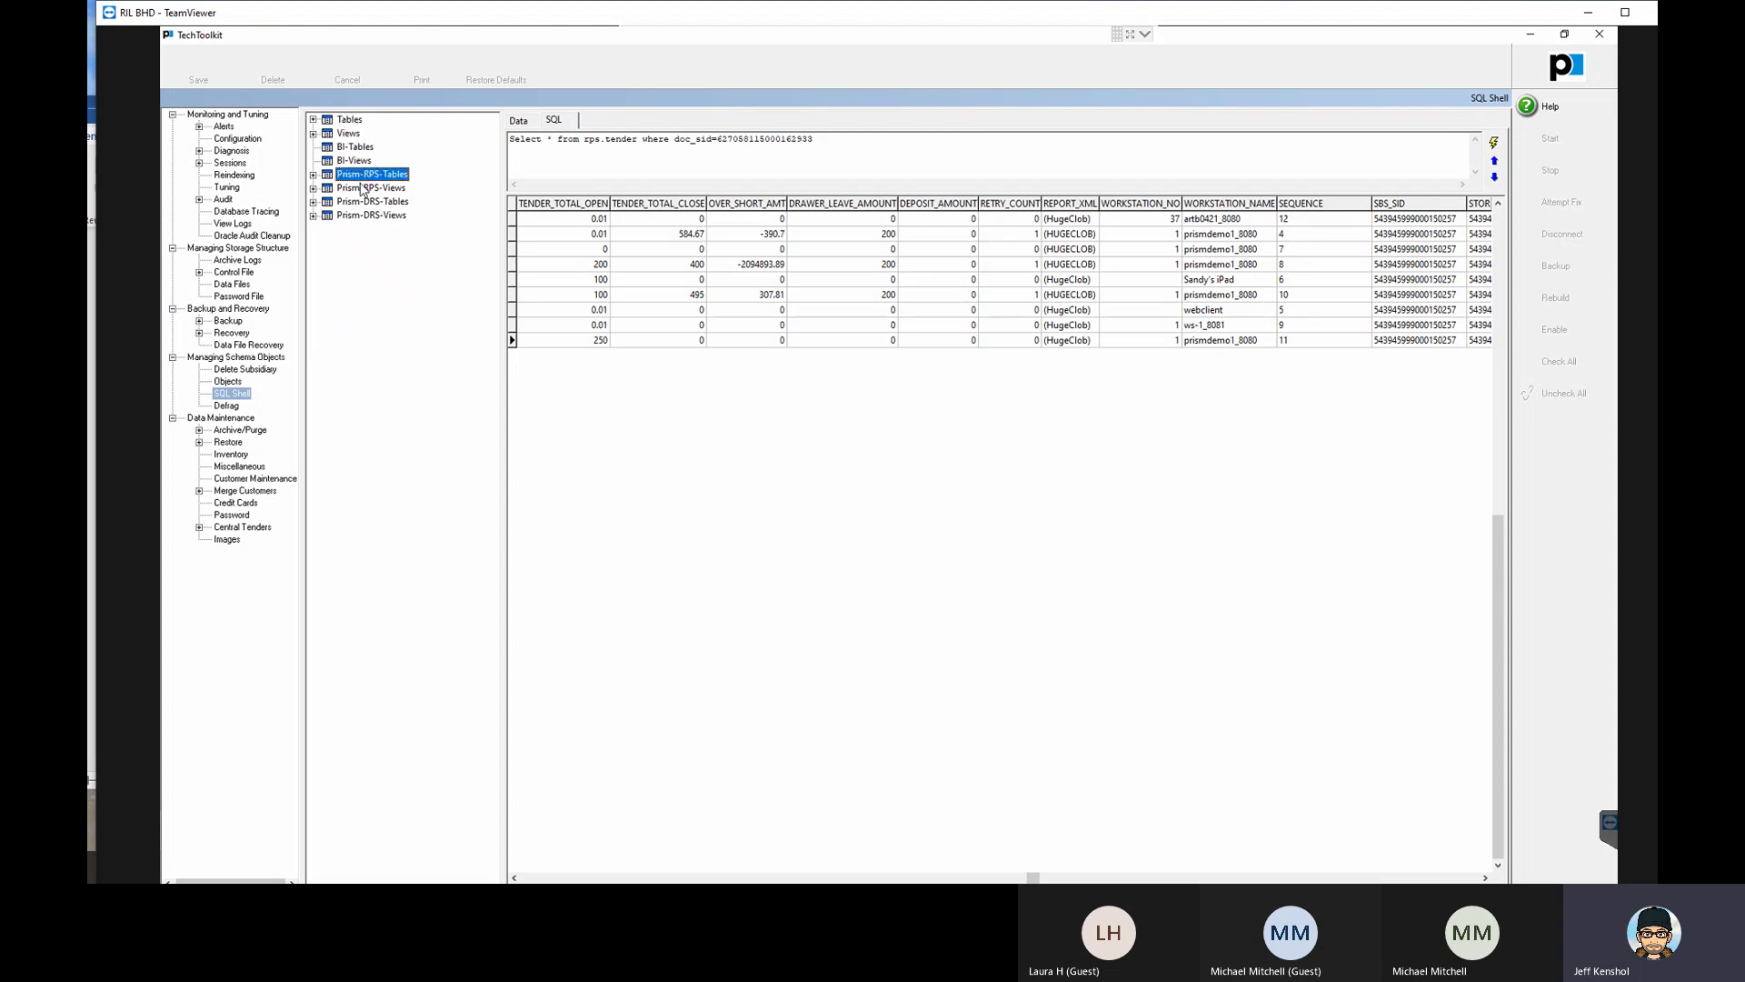
click(363, 189)
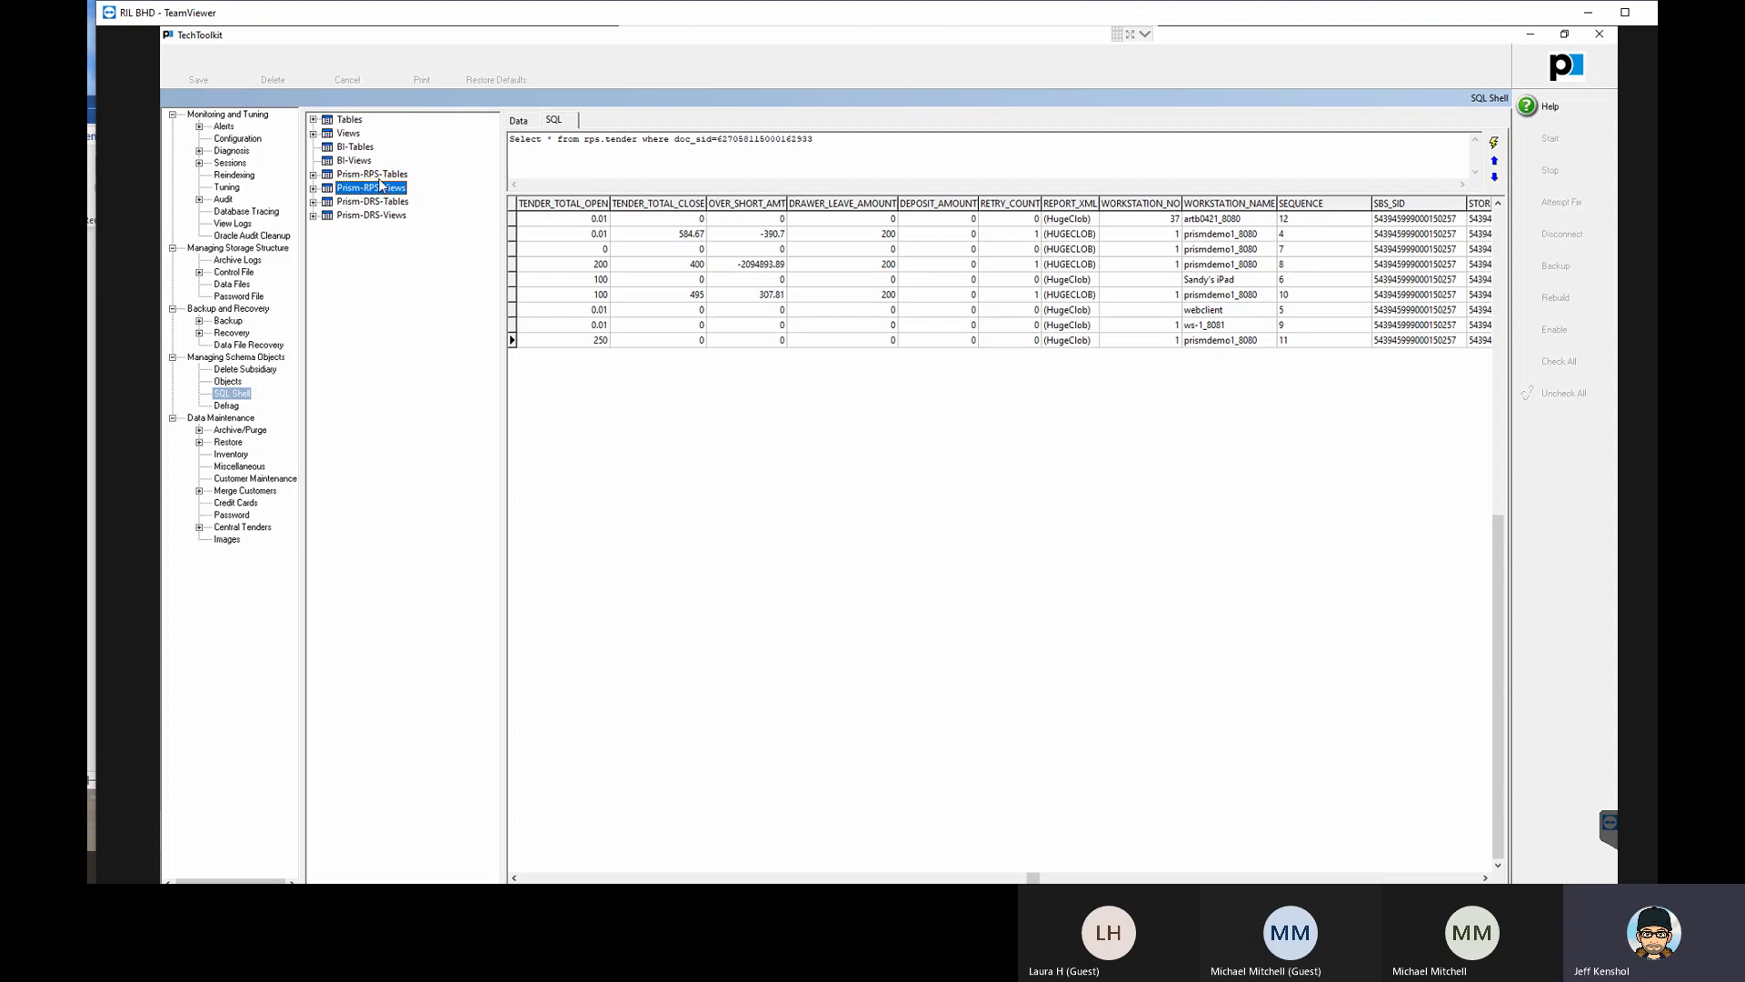
click(345, 121)
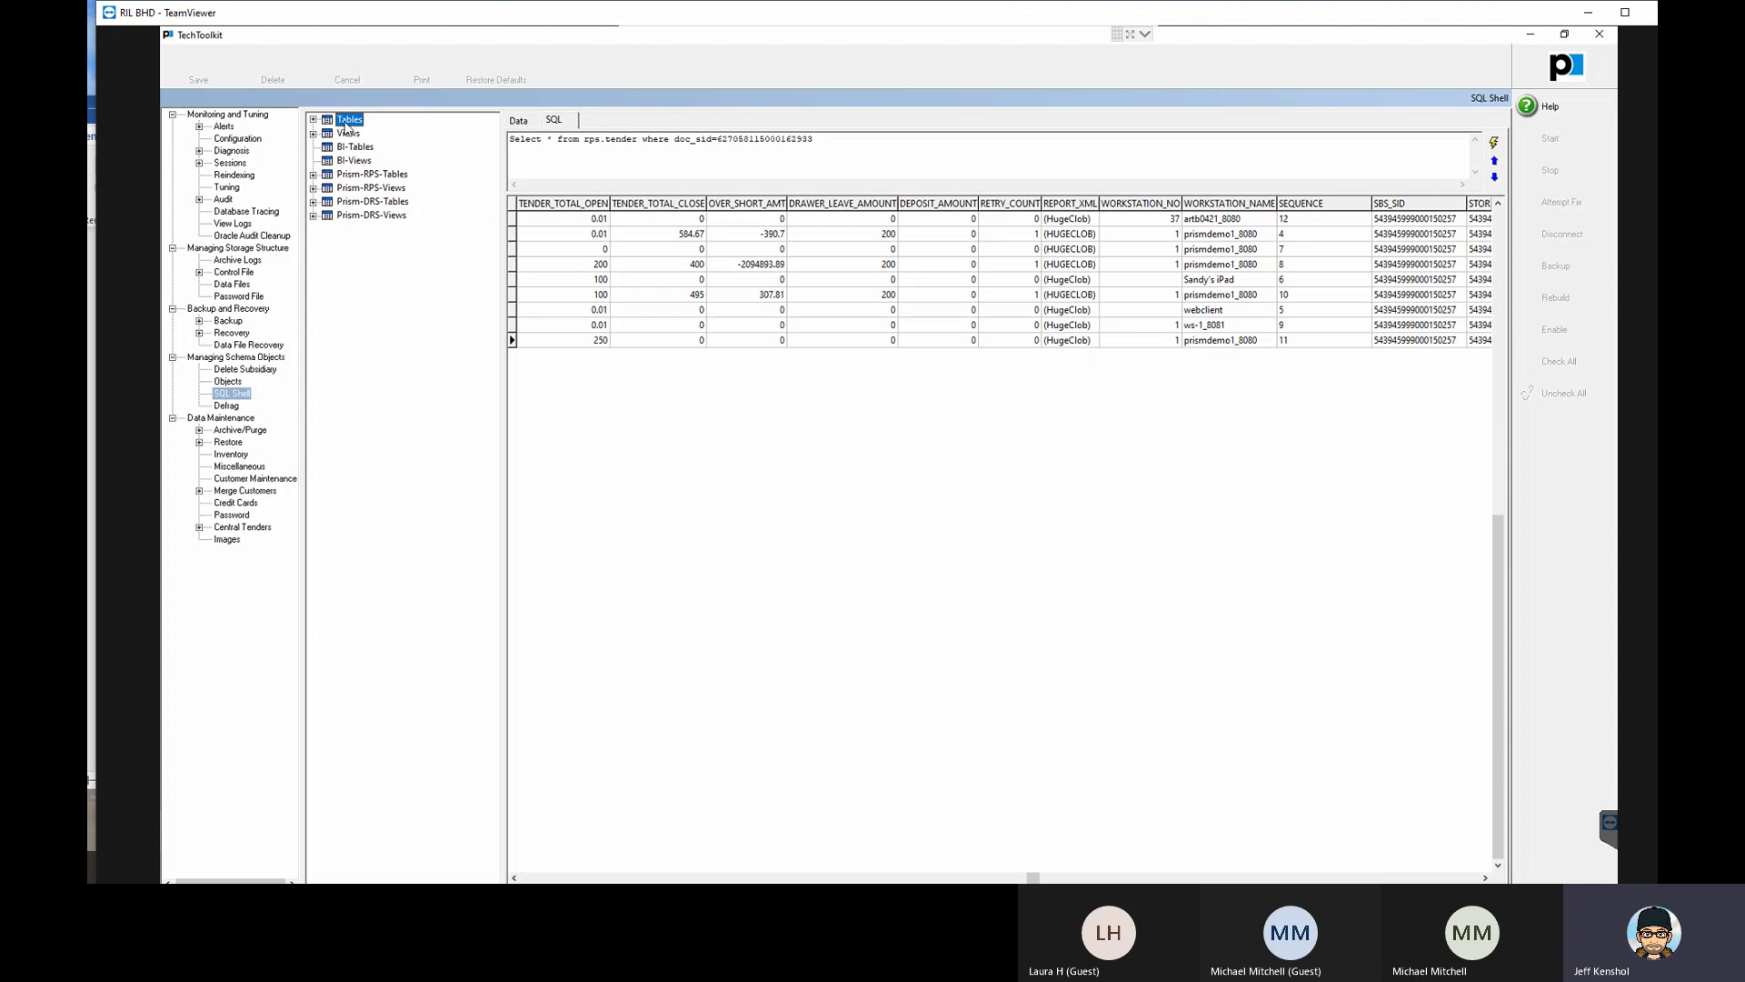
- Expand the Tables group and display the records of the INVN_SBS table
click(312, 120)
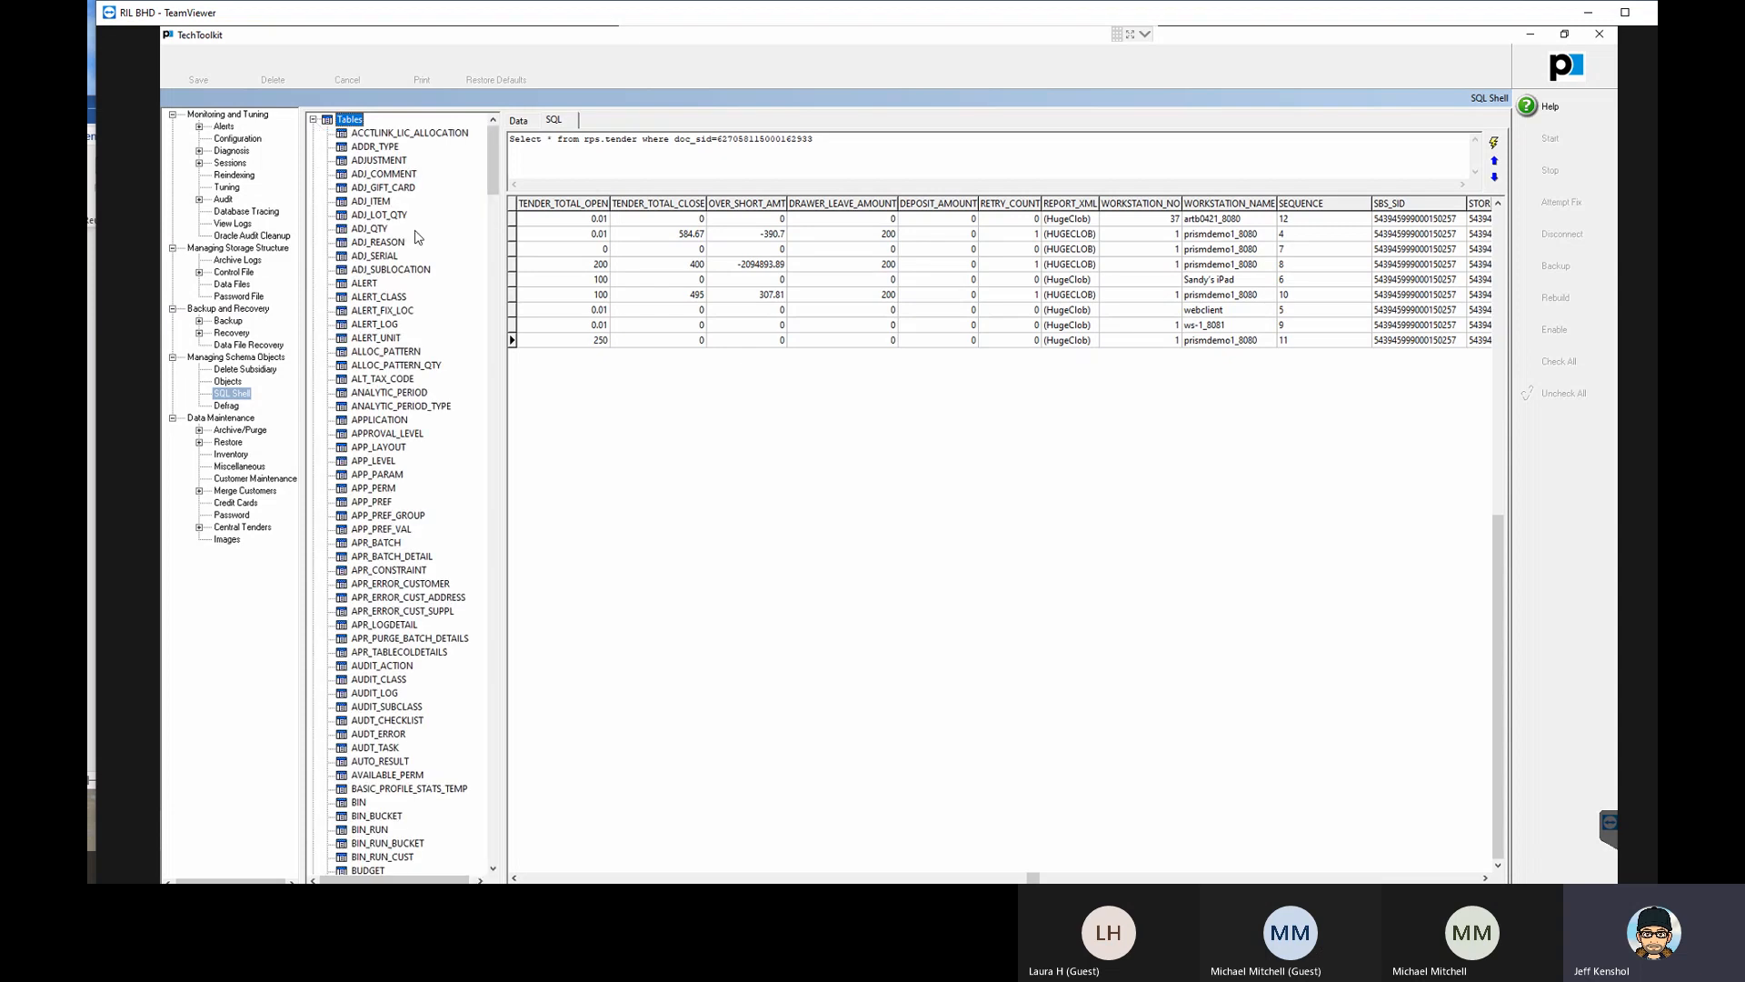
click(495, 743)
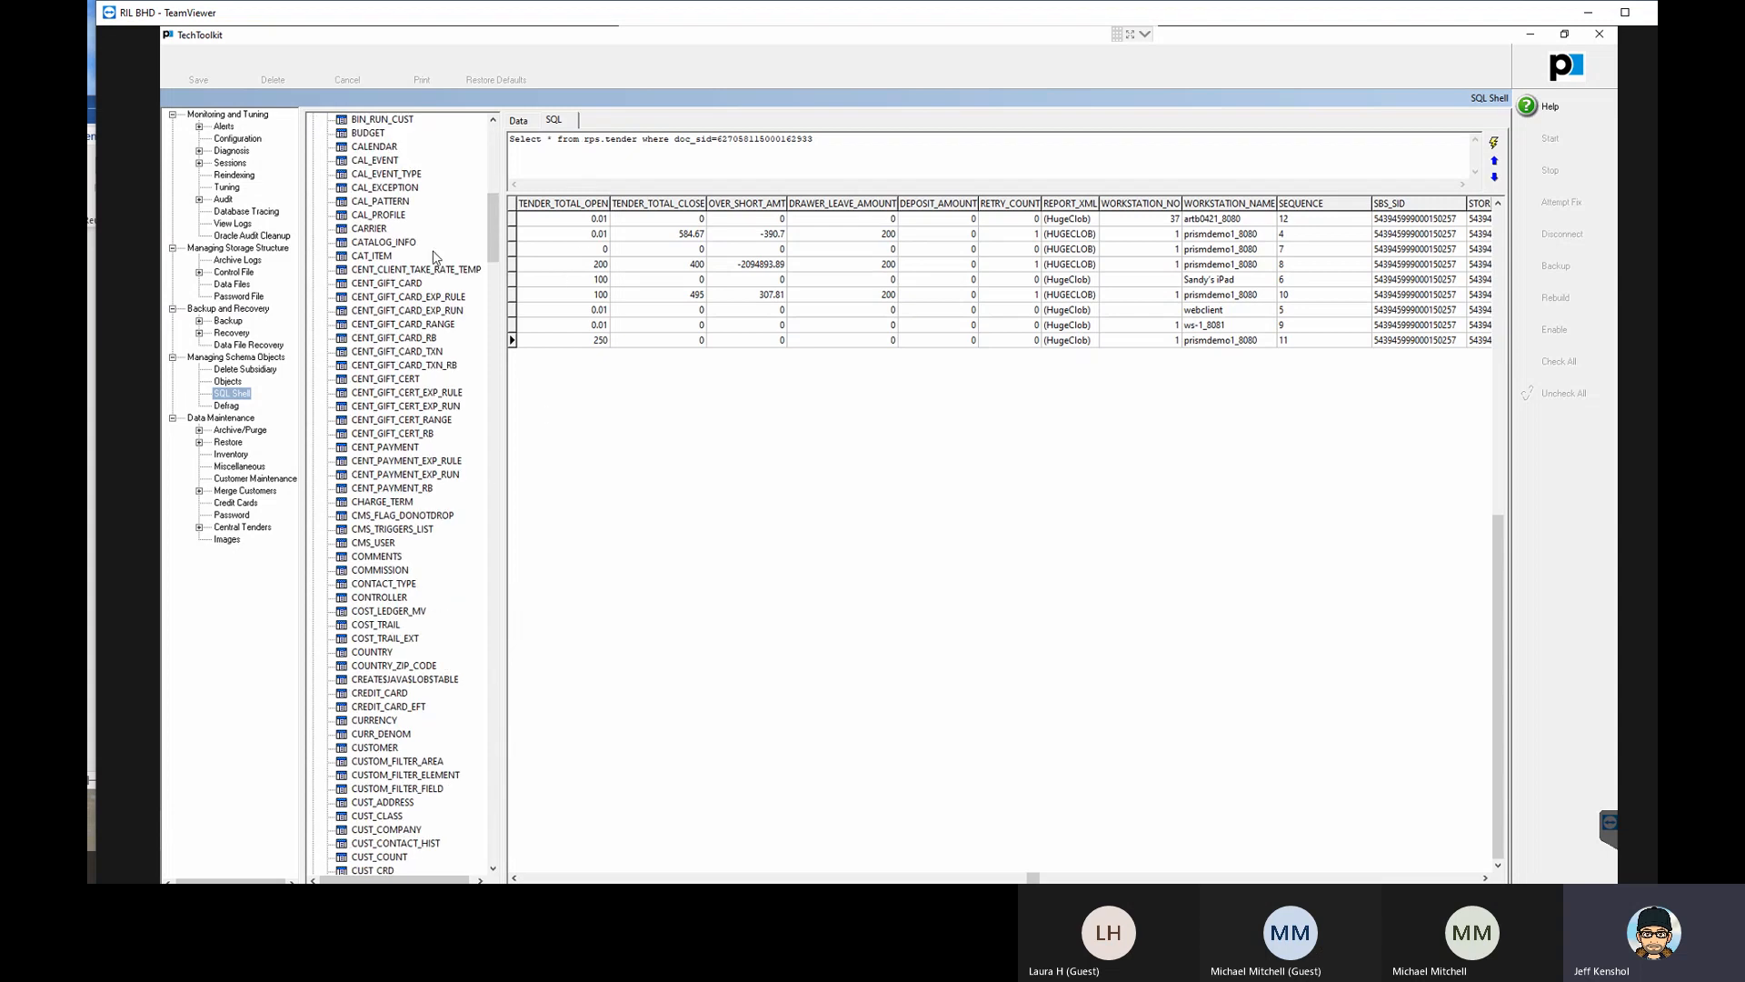
scroll(390, 363, down, 9)
scroll(390, 400, down, 9)
scroll(392, 433, down, 7)
scroll(395, 425, down, 6)
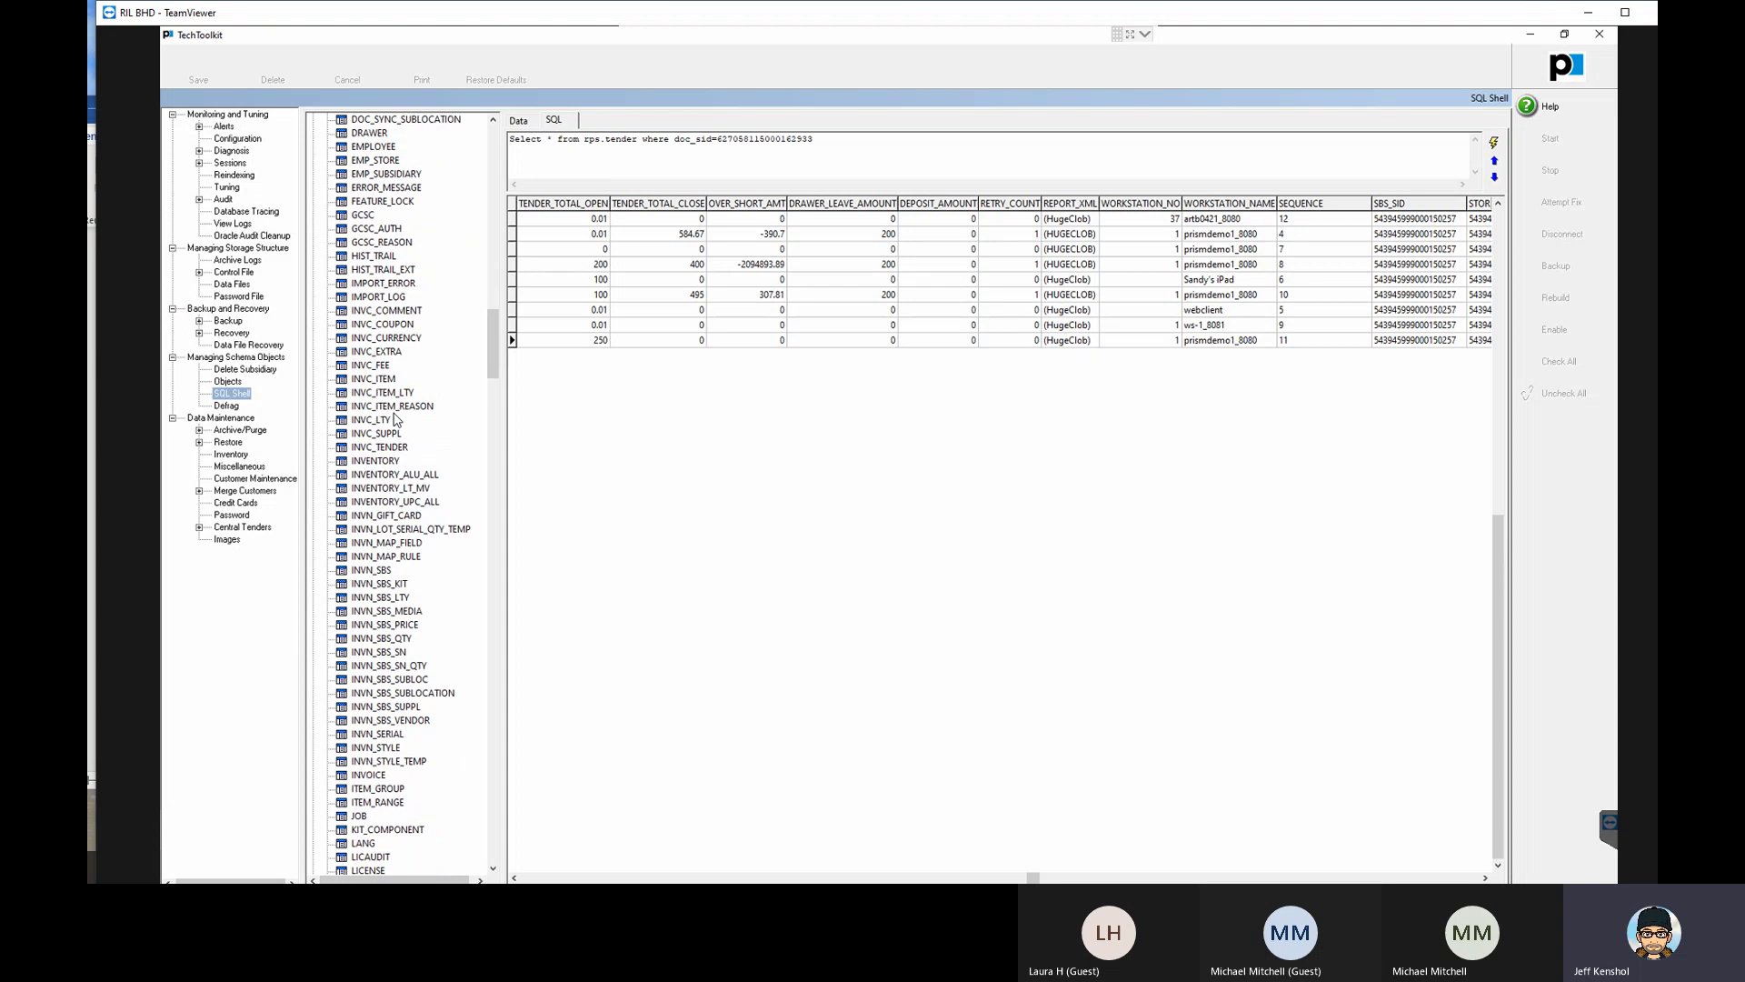
scroll(394, 419, up, 1)
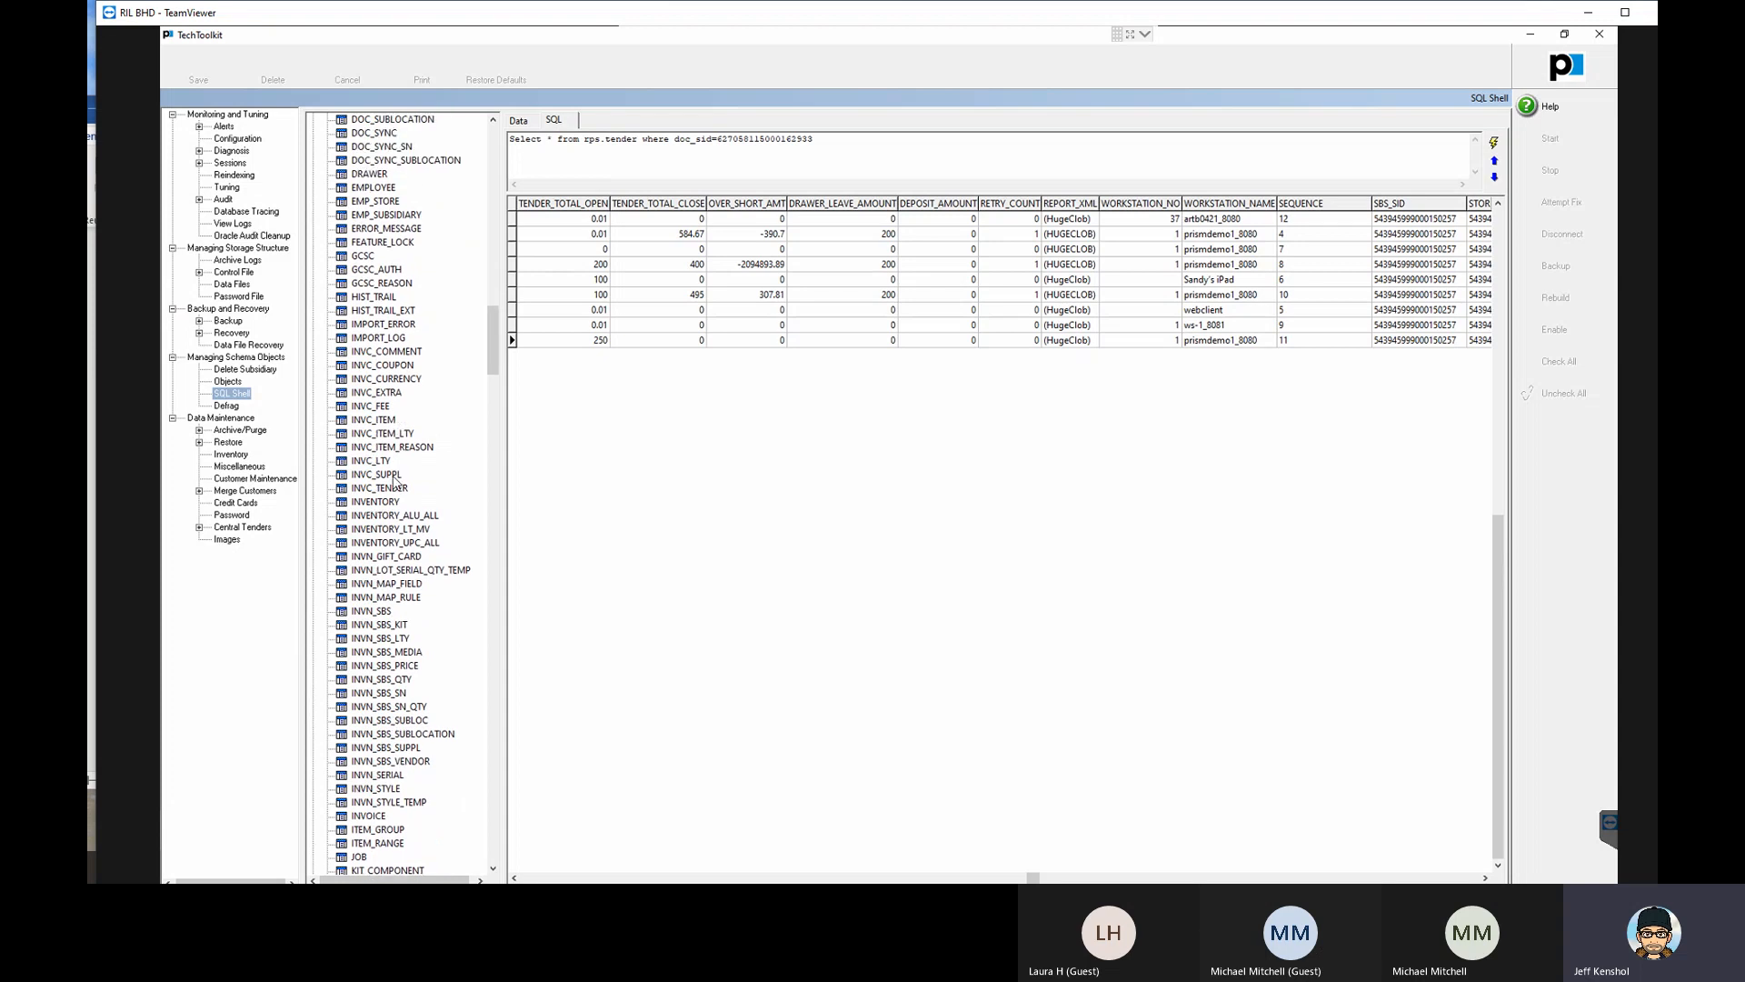
click(382, 612)
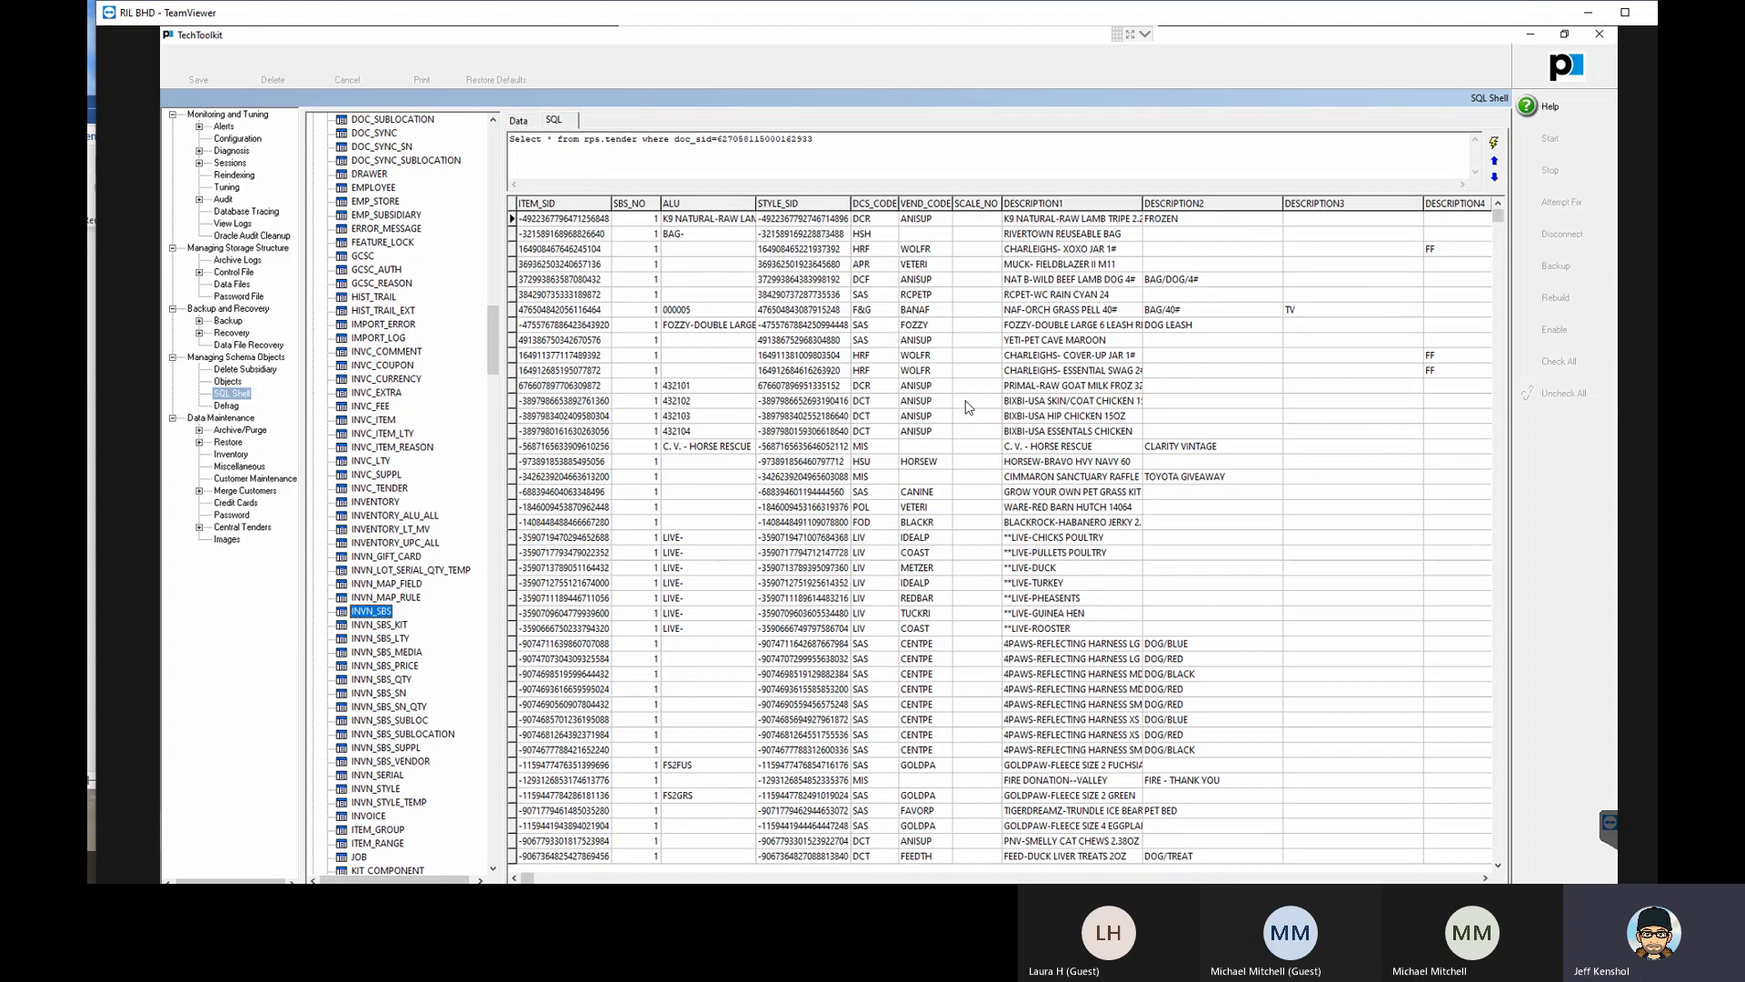
- Examine the description, STYLE_SID and vendor code of the YETI-PET CAVE MAROON item
click(1057, 342)
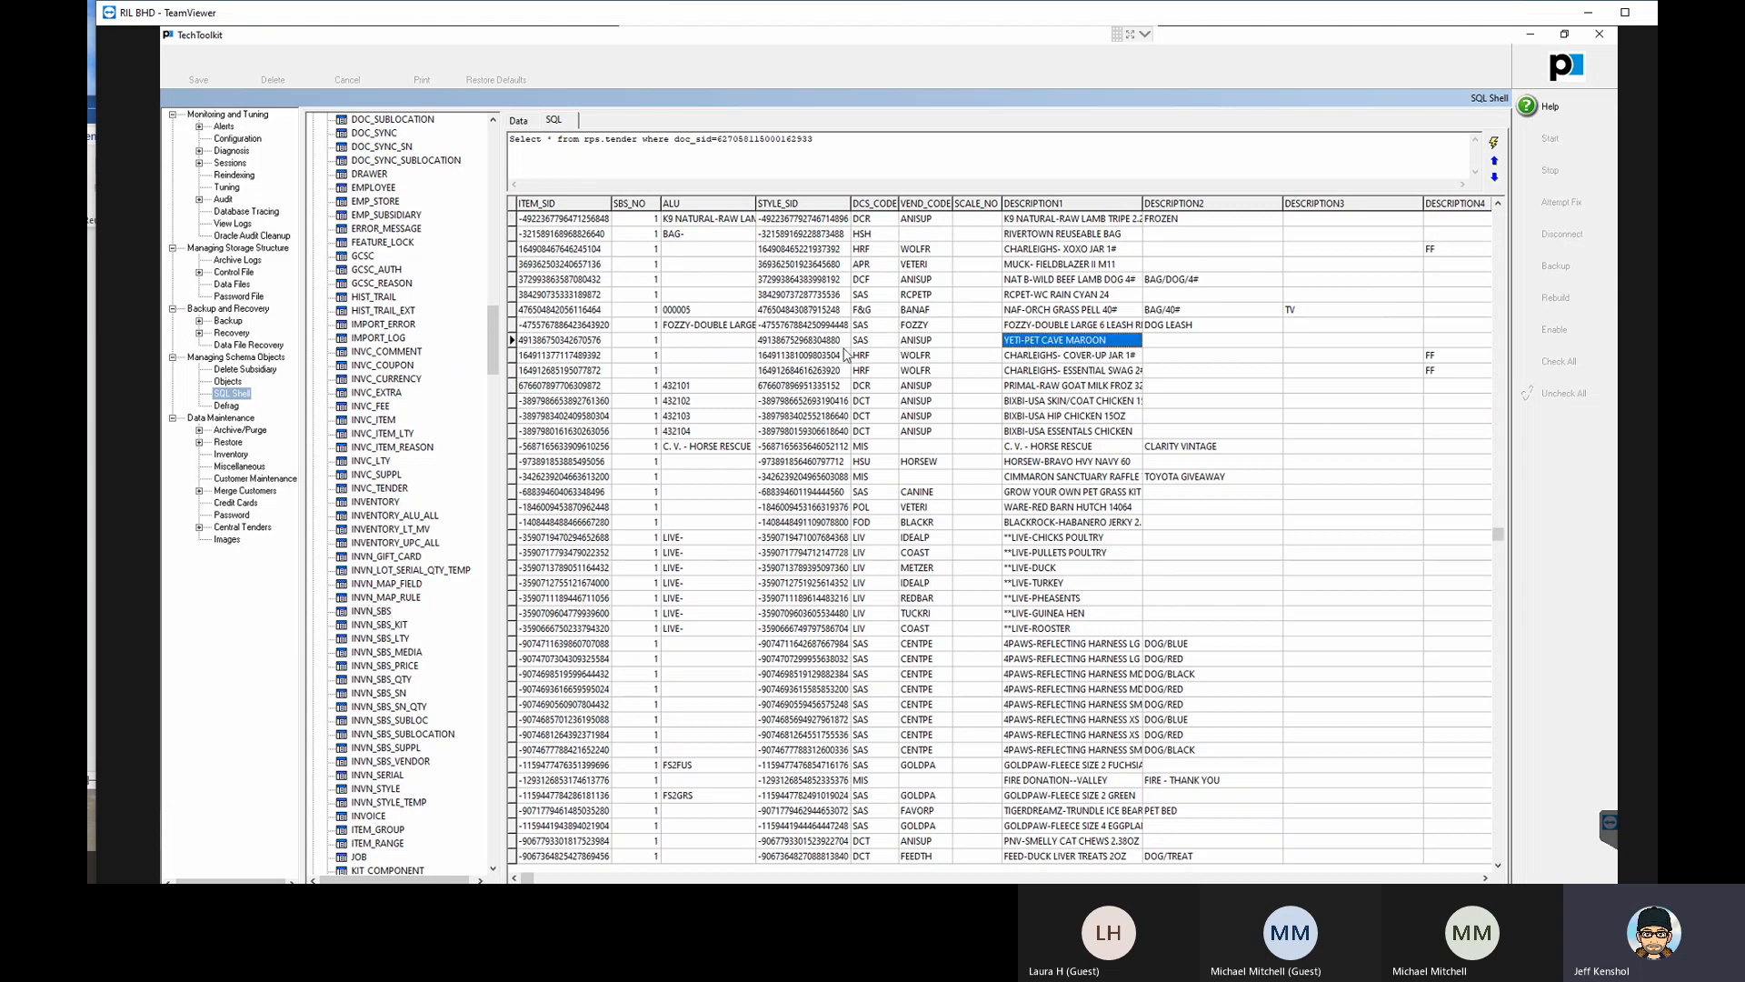
click(820, 344)
click(916, 342)
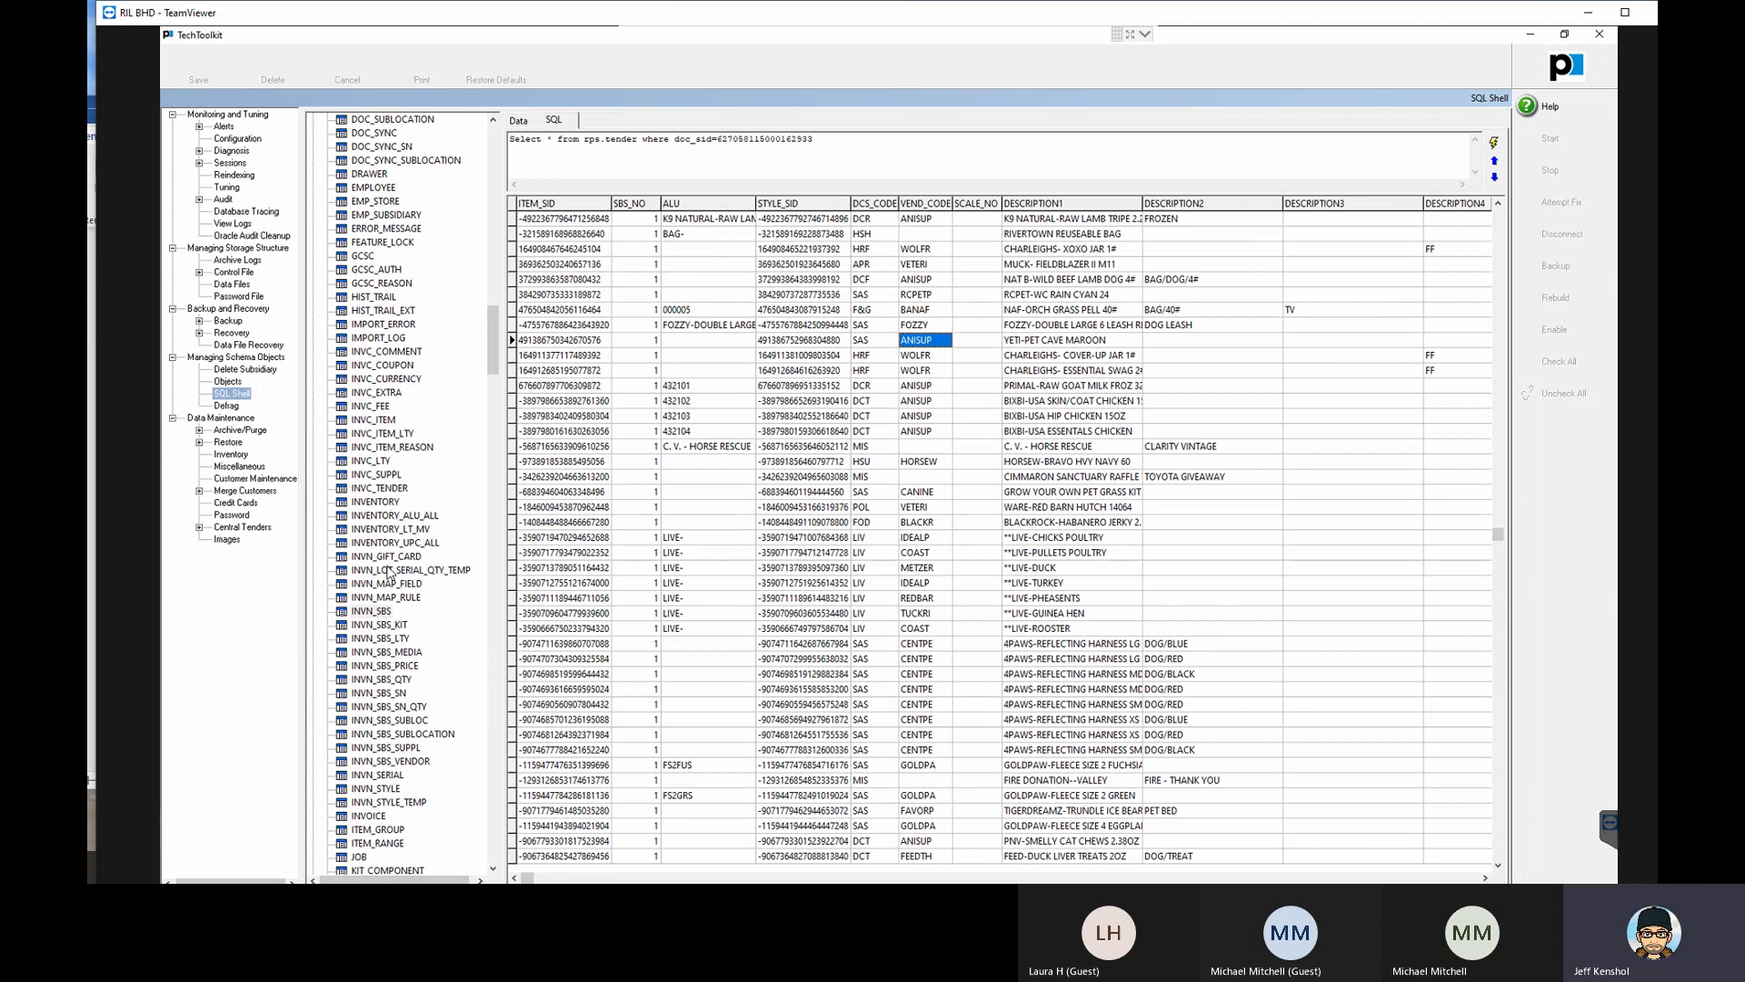
- Display the INVC_ITEM records and examine the INVC_SID and ITEM_SID of the fifth row
click(368, 420)
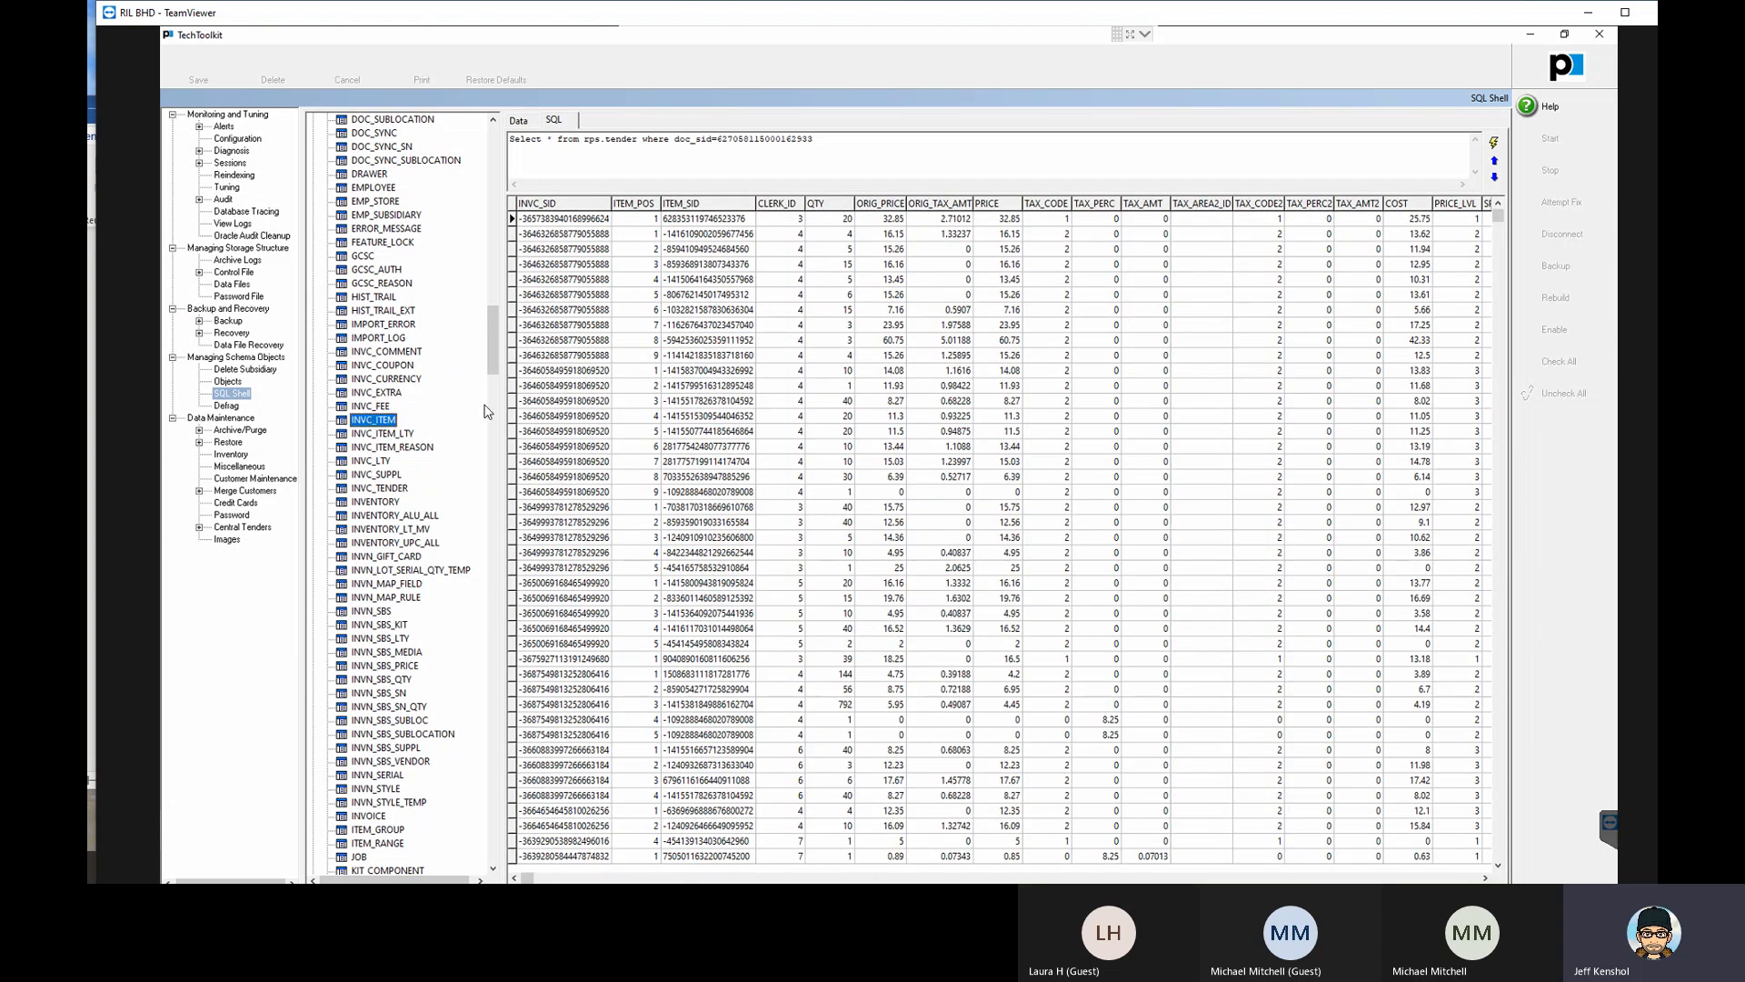
click(554, 280)
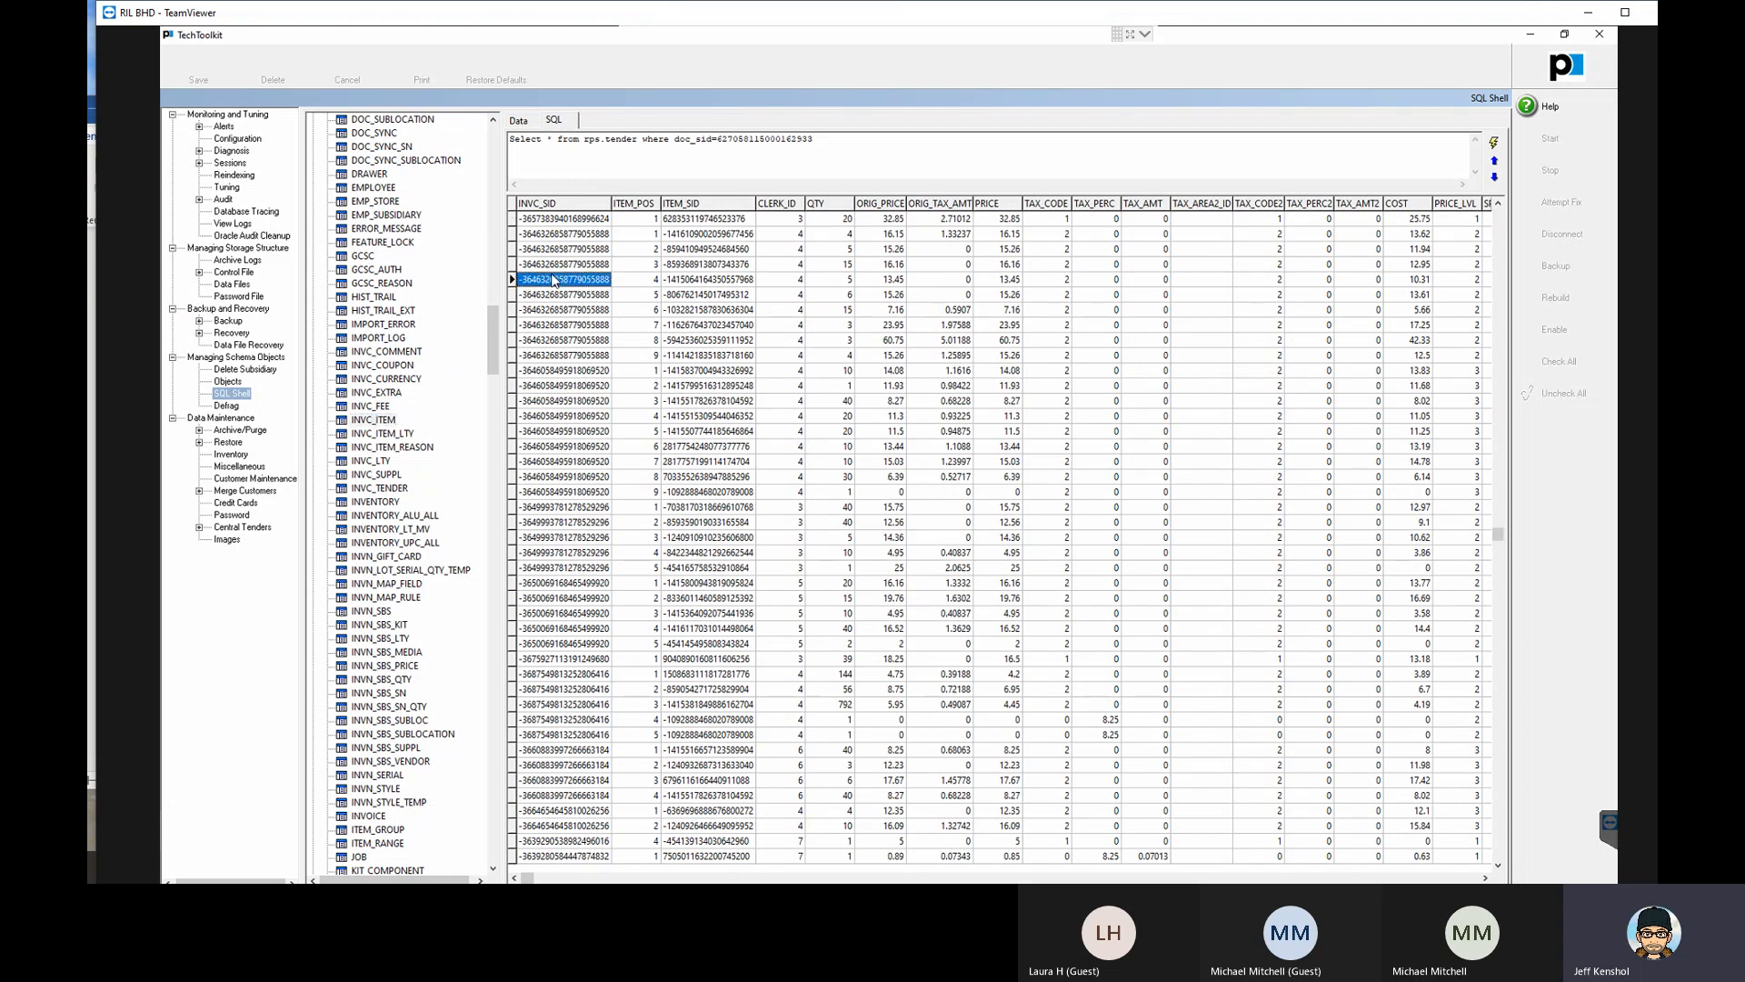
click(699, 280)
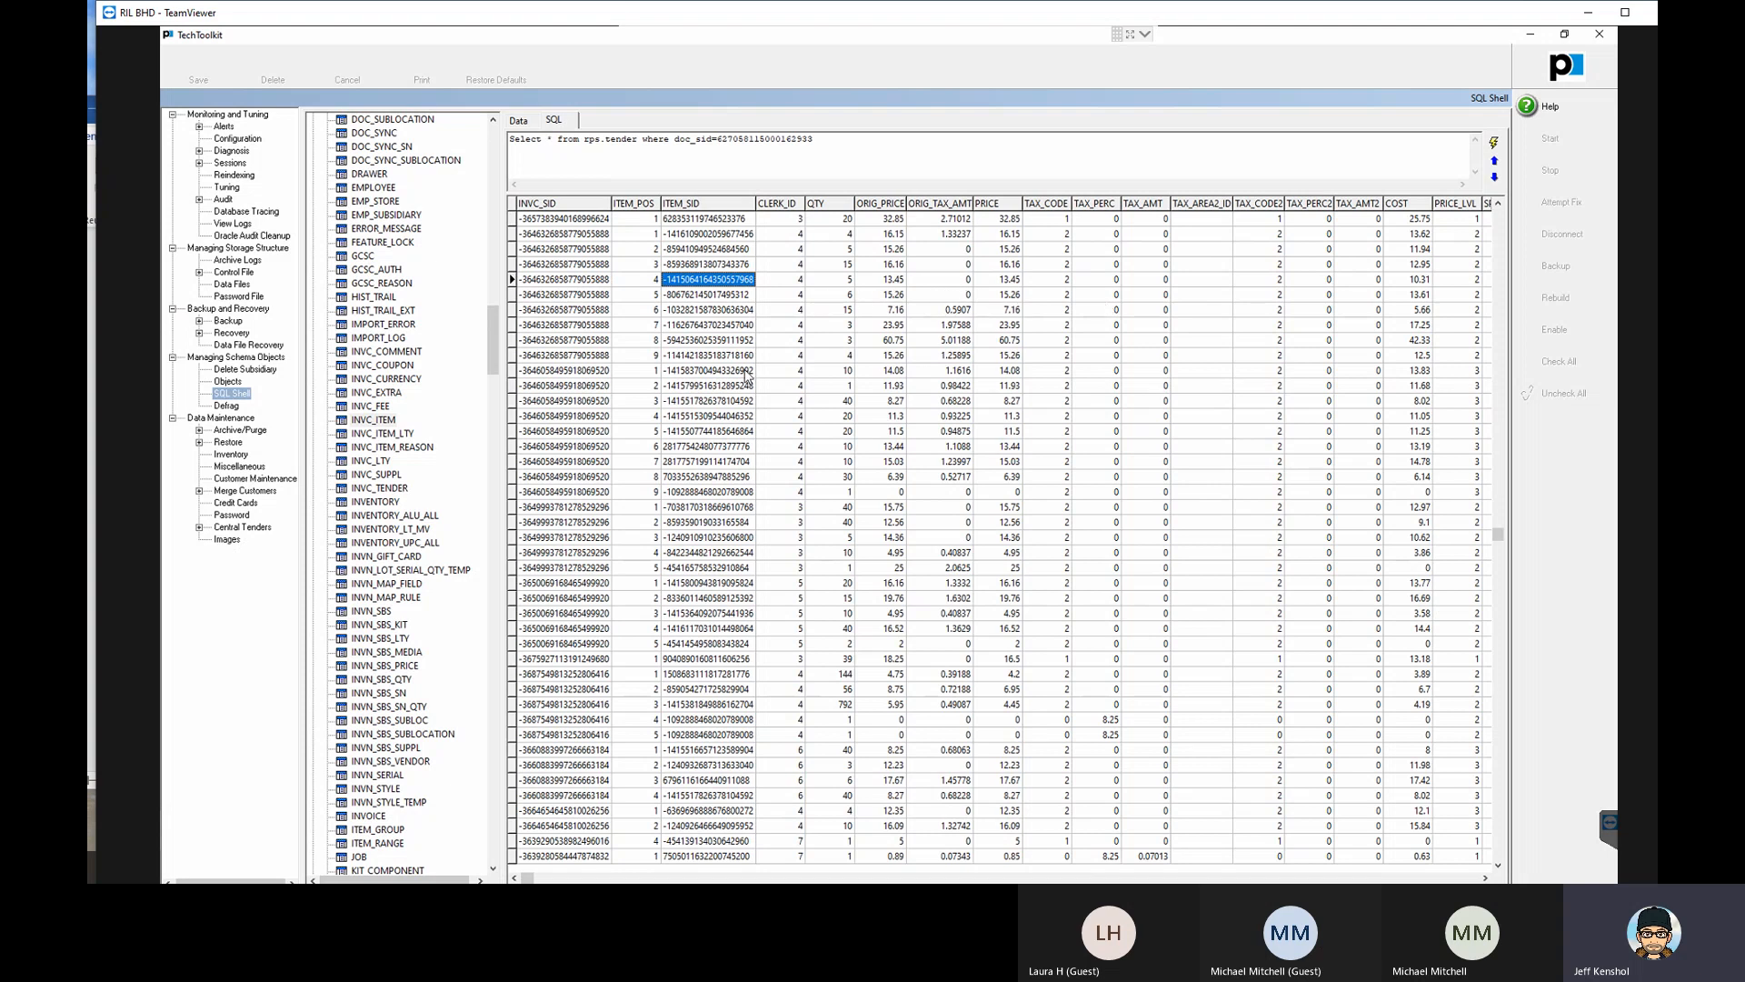
- Display the INVOICE records and examine the INVC_SID and INVC_NO values of individual invoices
double_click(372, 817)
click(556, 328)
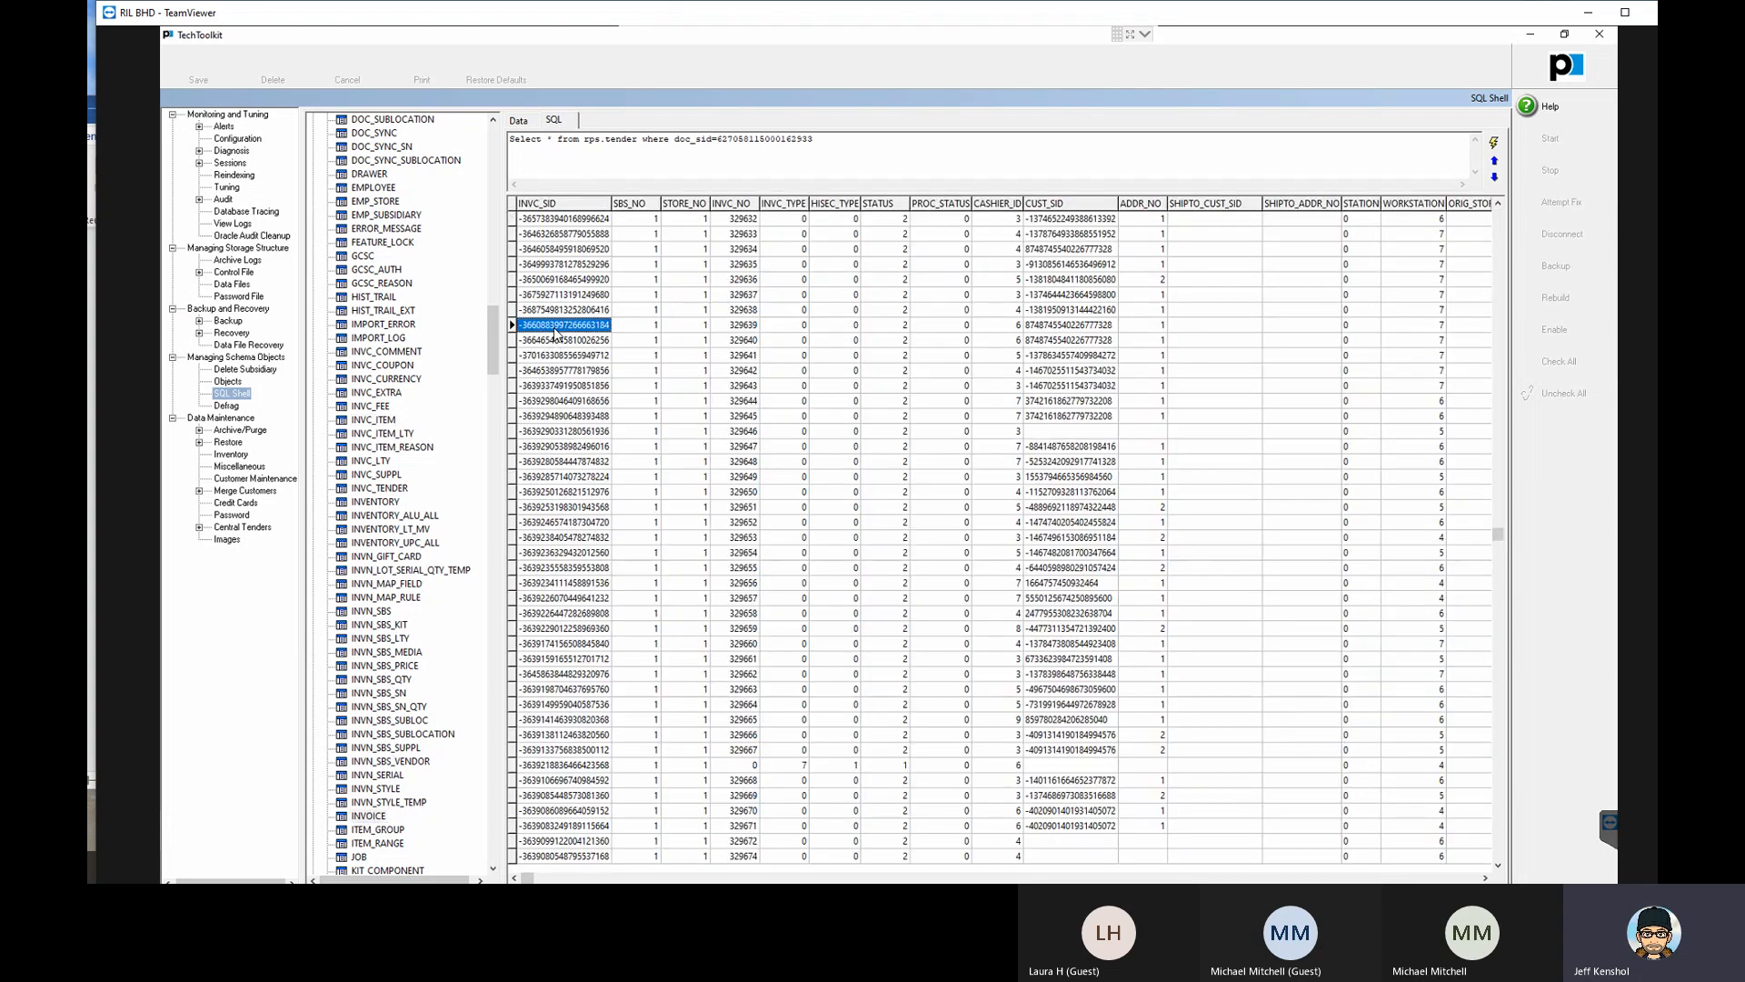
click(736, 330)
click(536, 296)
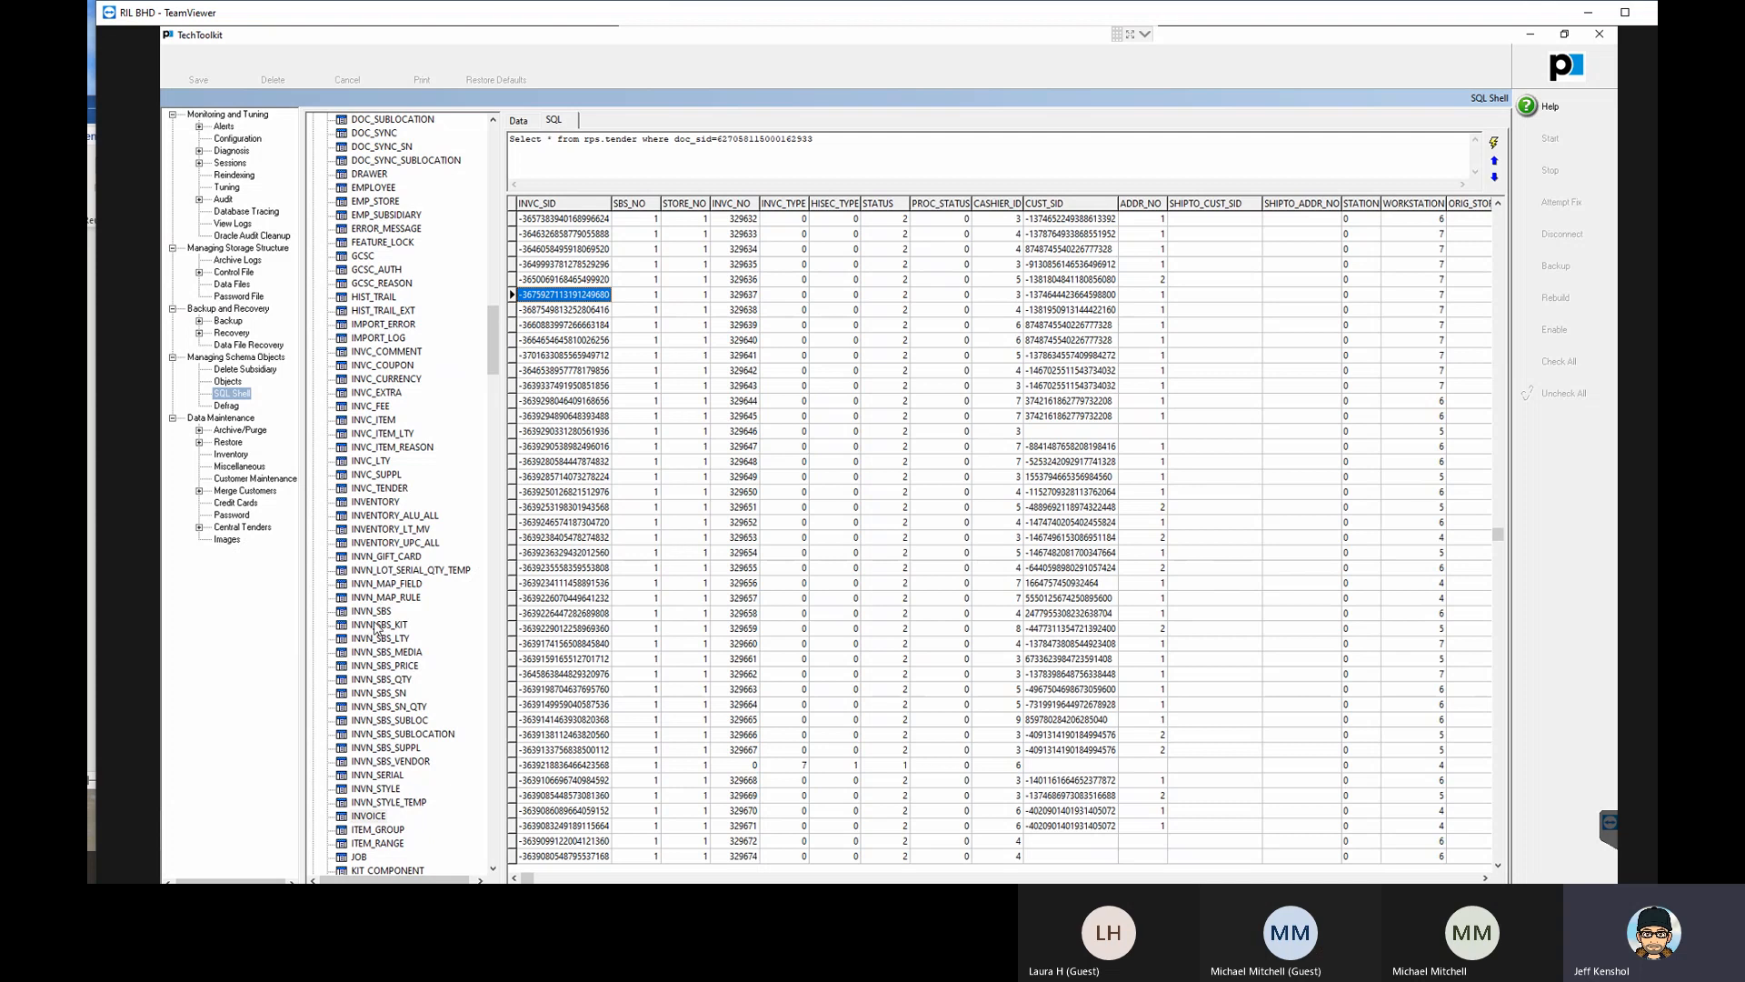
- Display the INVN_SBS records again, and switch the expanded group from Tables to Prism-RPS-Tables
double_click(372, 612)
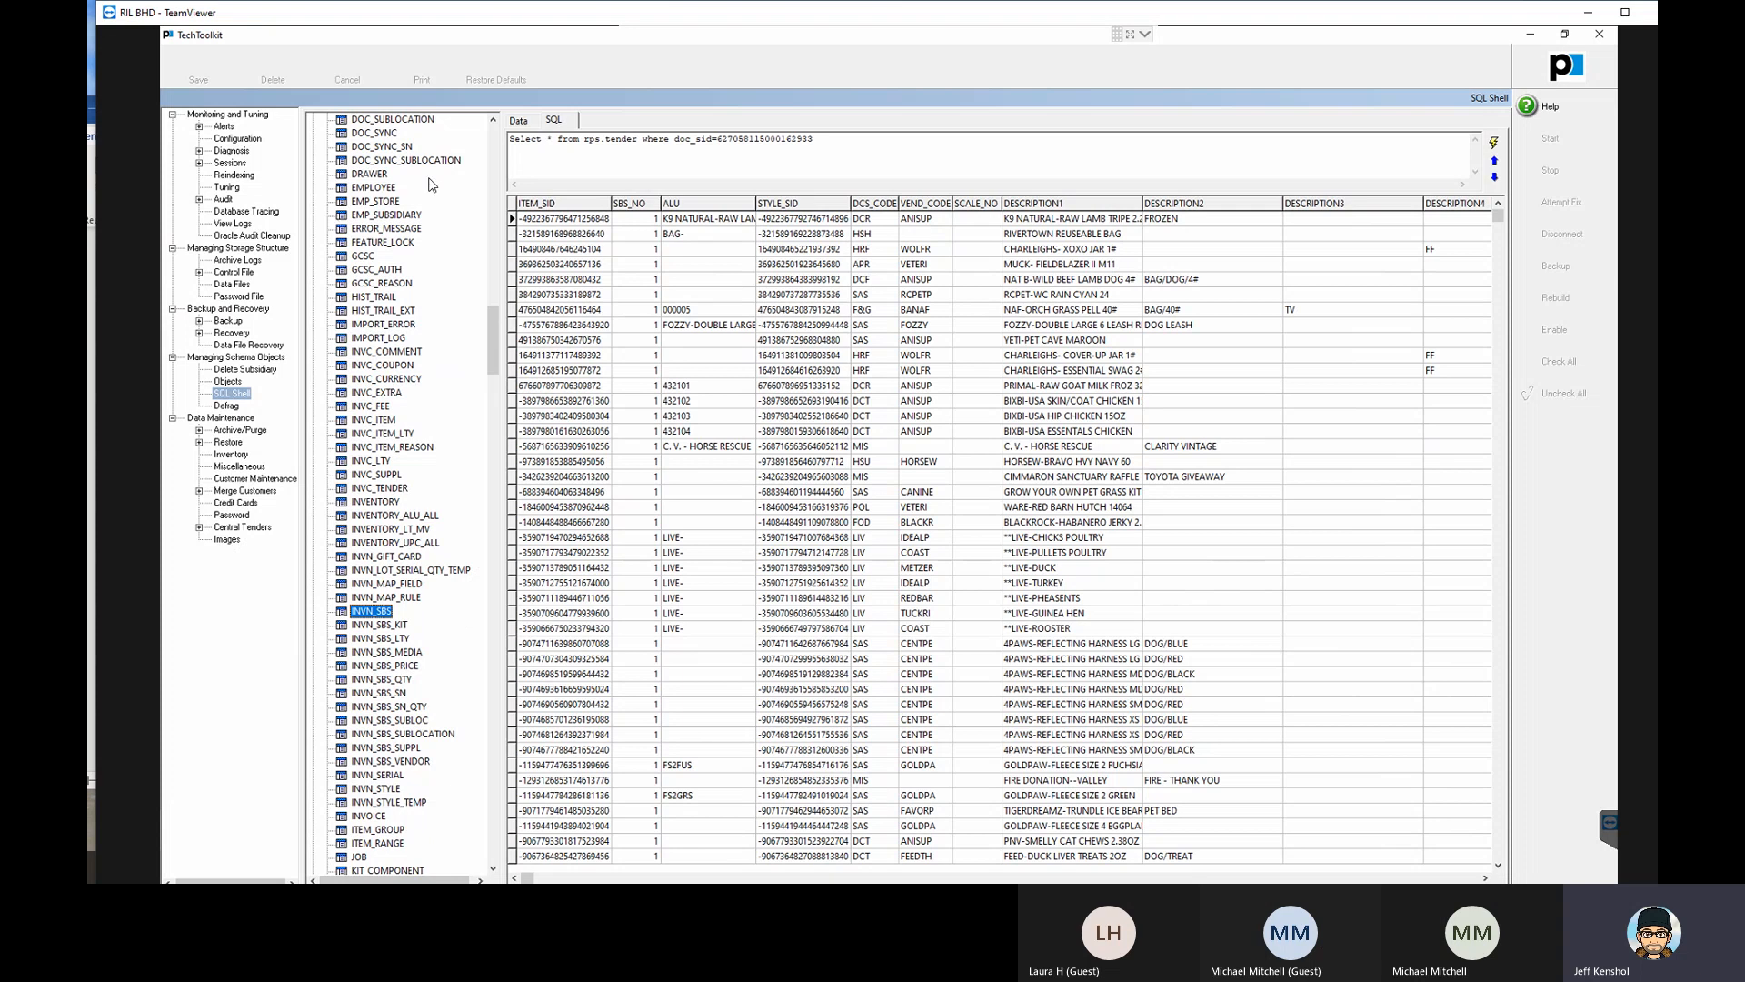
scroll(432, 185, up, 1)
drag(492, 334, 472, 100)
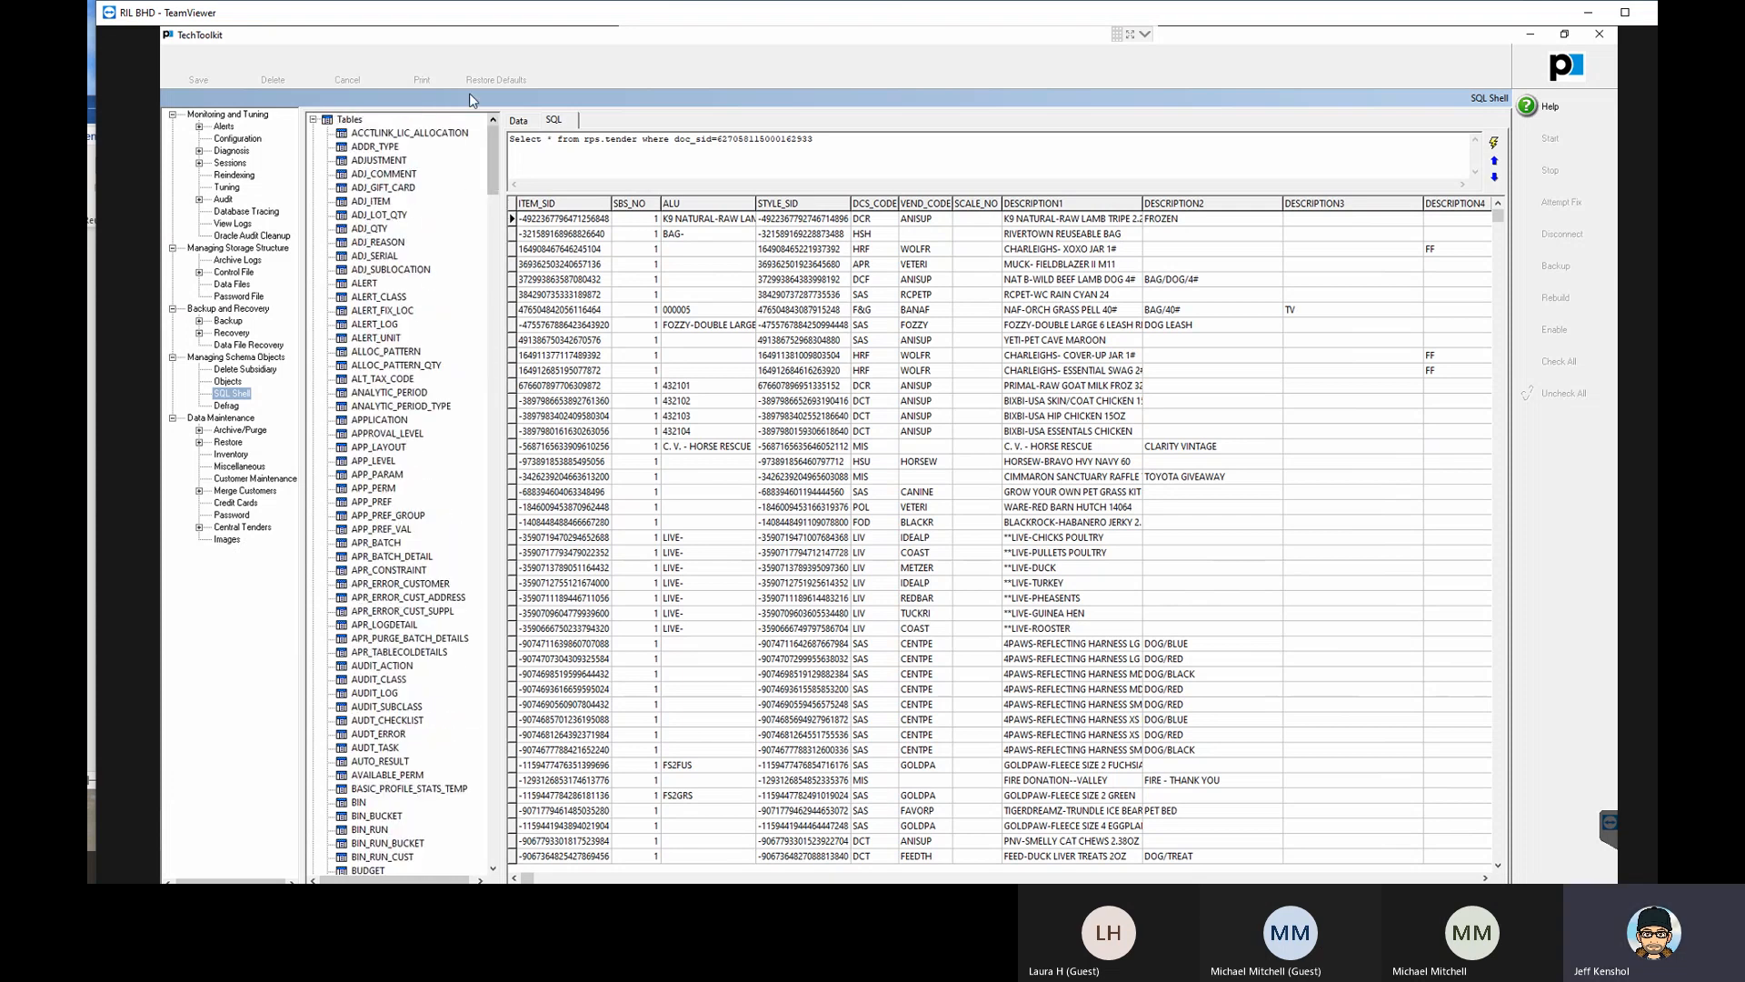
click(313, 120)
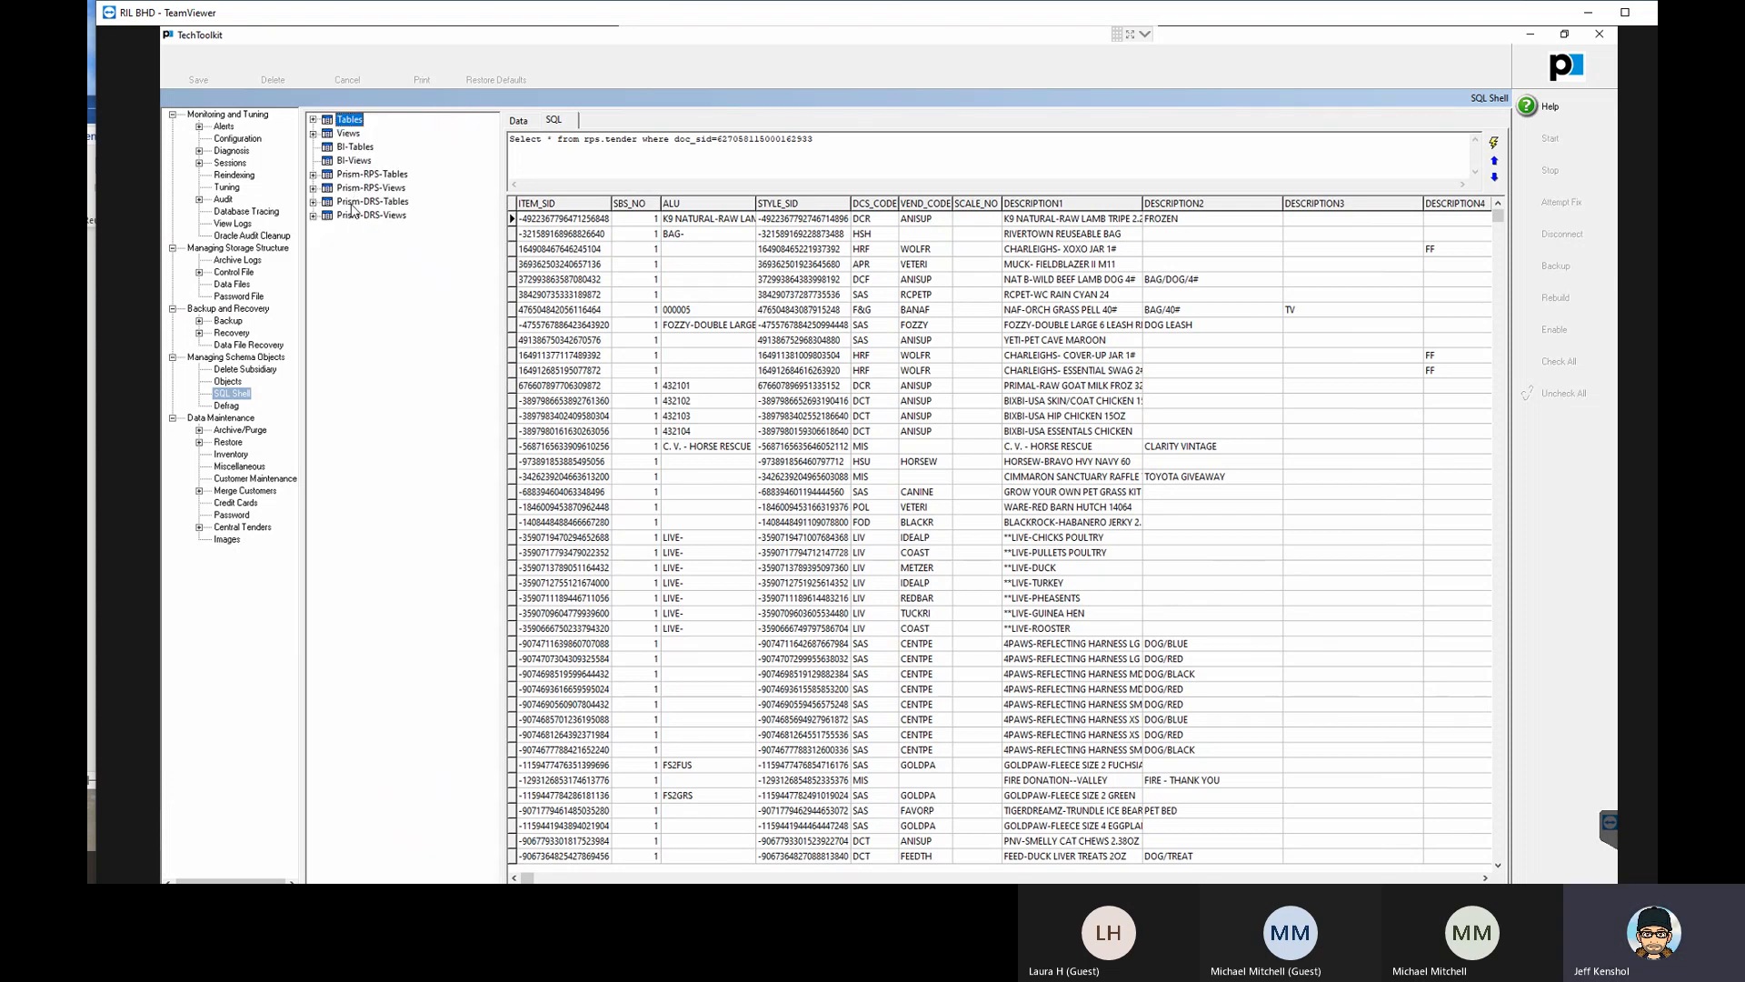
click(312, 175)
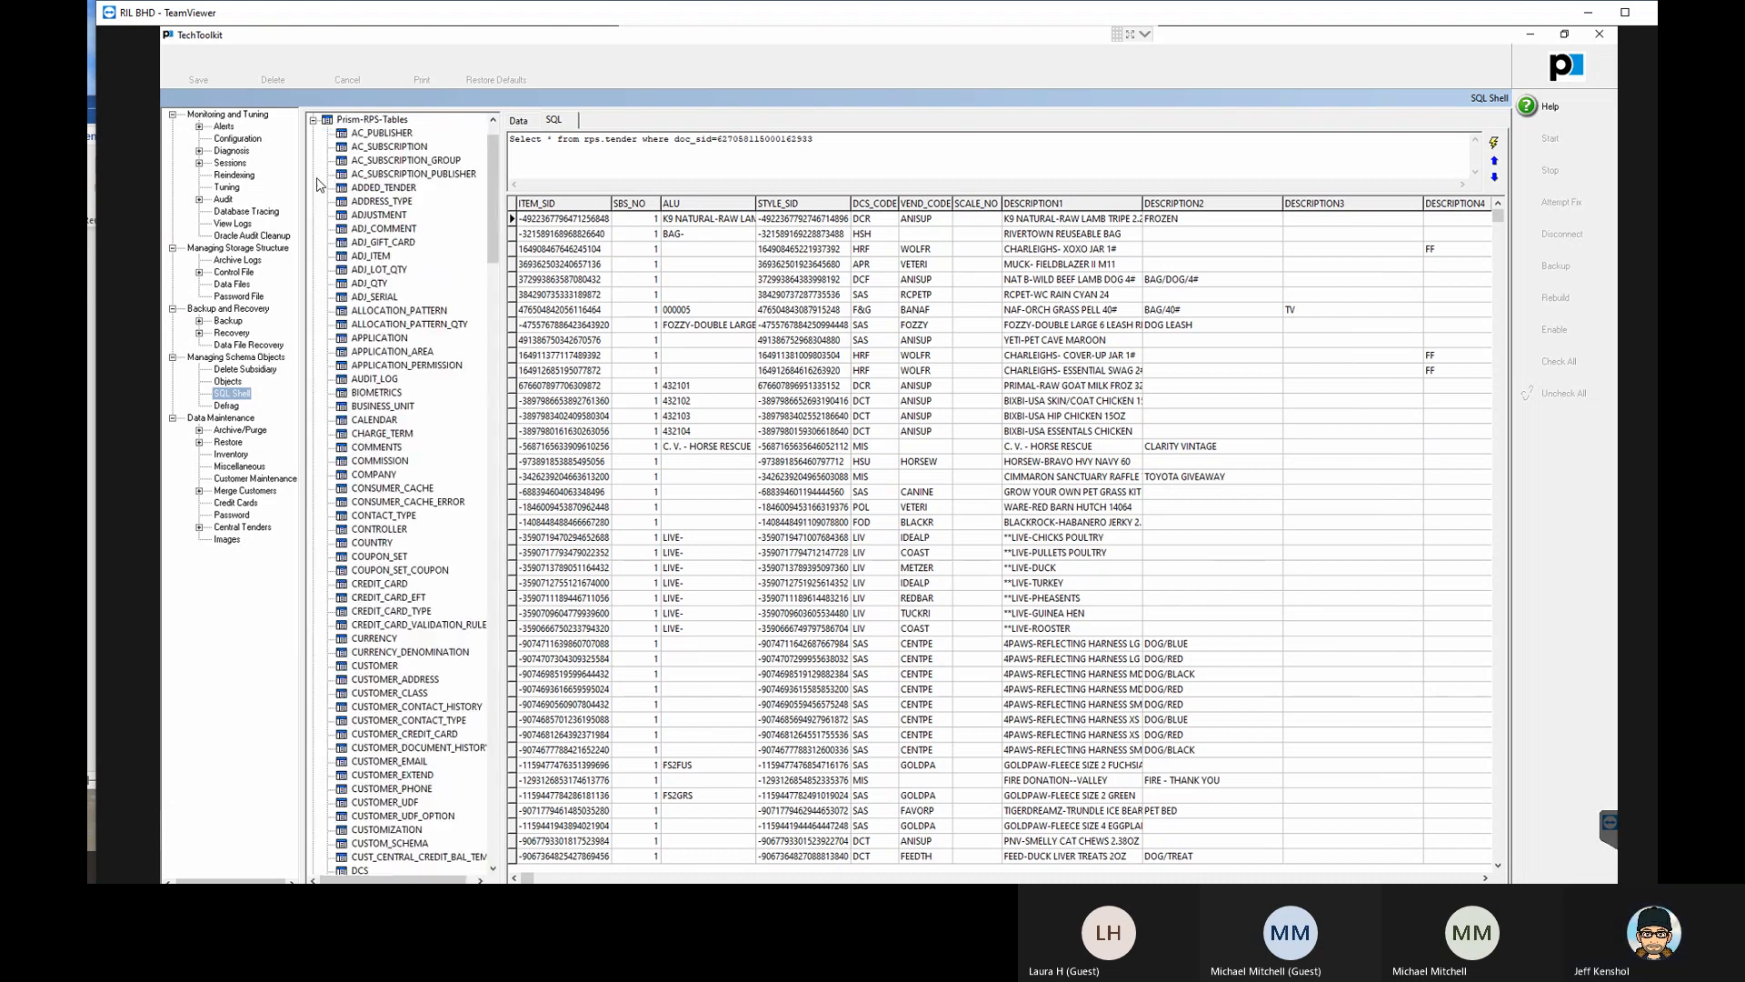
- Display the DOCUMENT records from Prism-RPS-Tables and examine the SID of the fourth row
scroll(397, 509, down, 10)
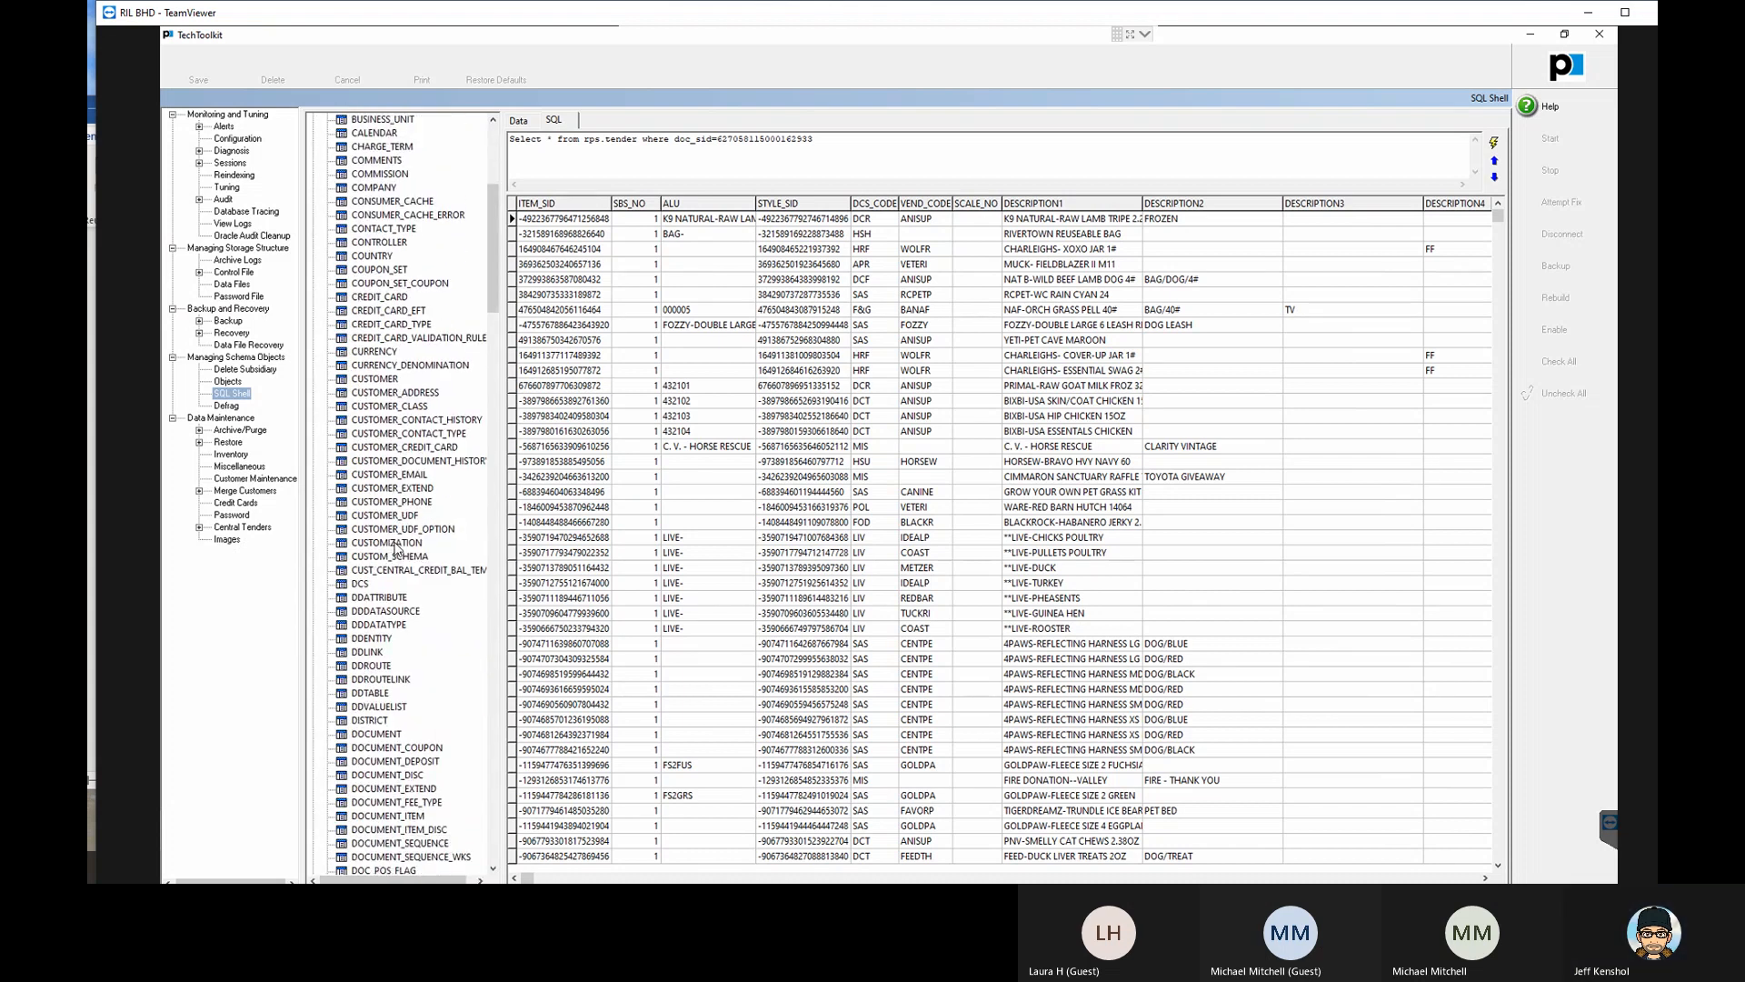
scroll(401, 569, down, 1)
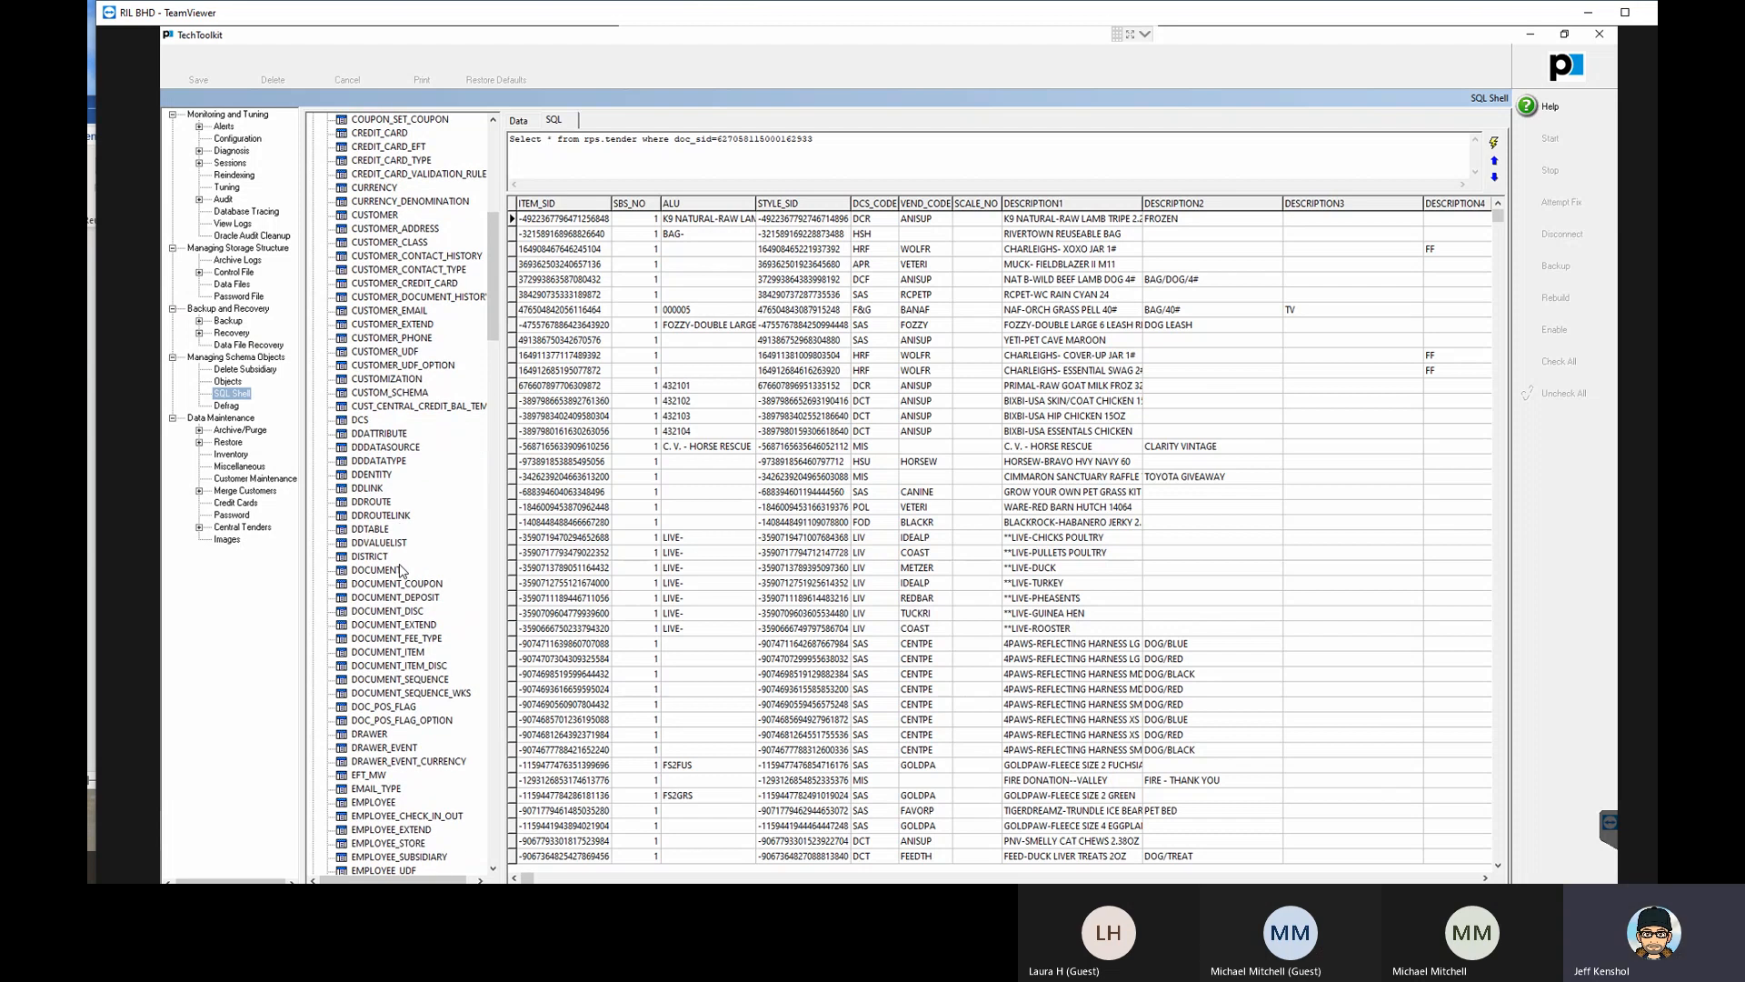
click(401, 569)
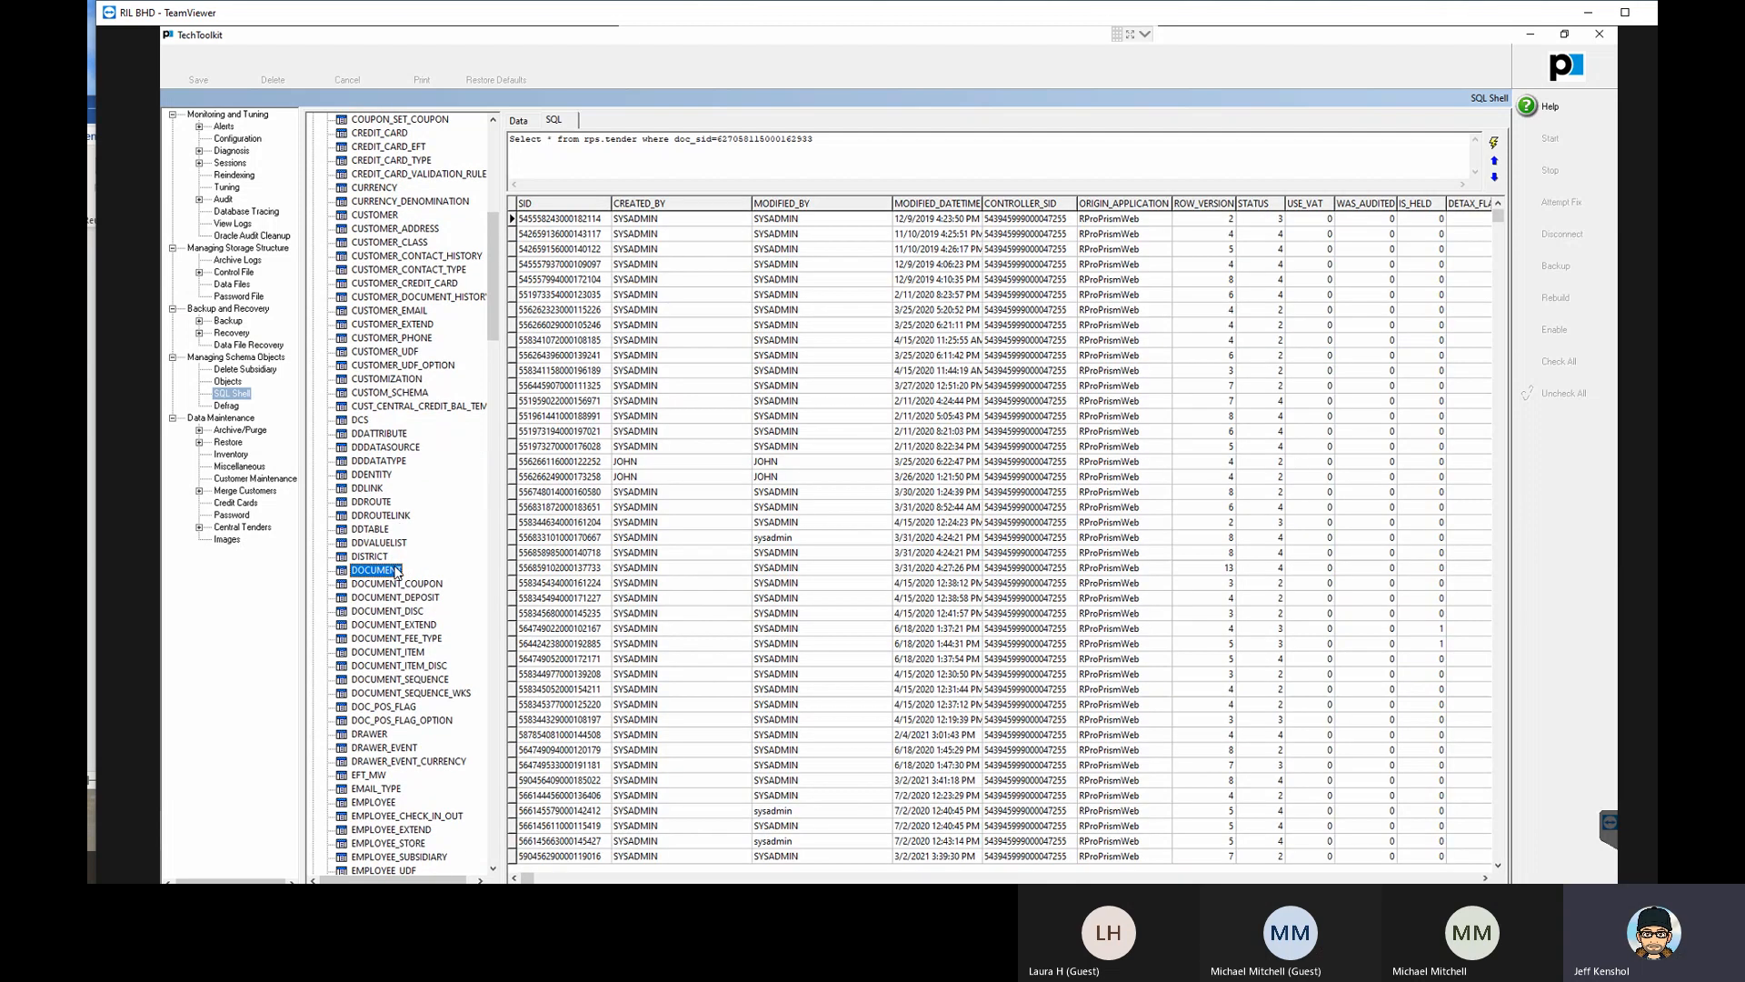
click(569, 266)
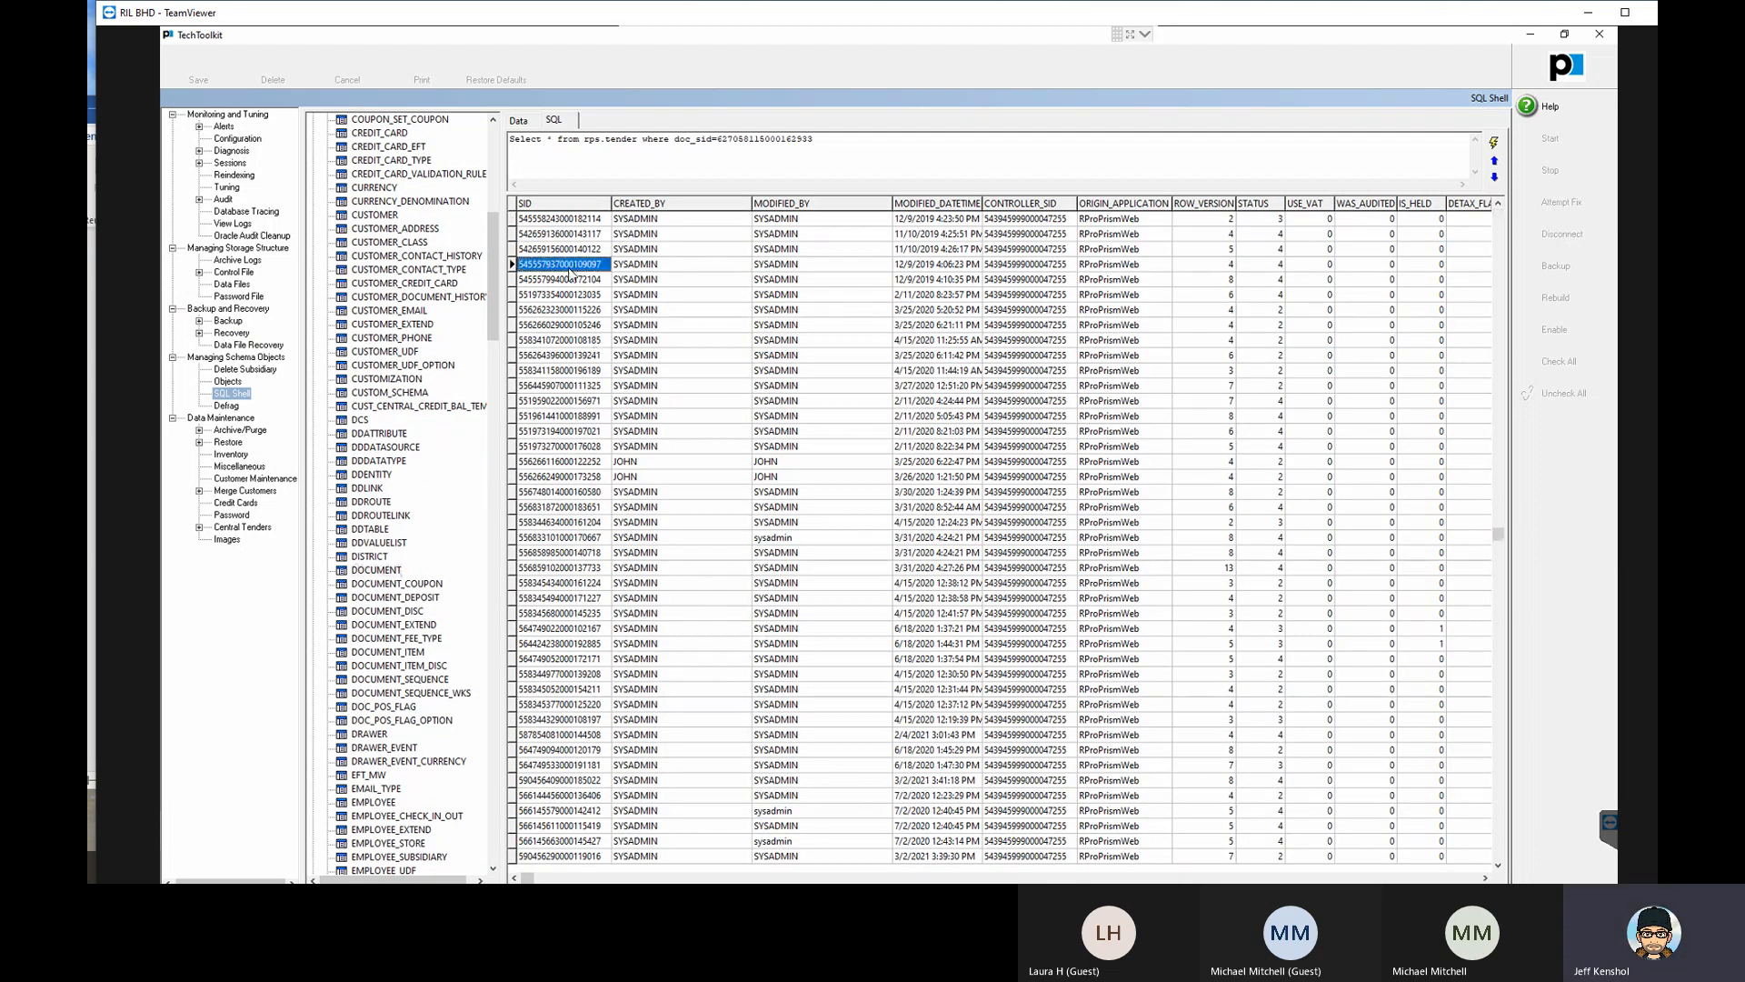
- Display the DOCUMENT_ITEM records and examine the tenth row's creation, modification, origin application, DOC_SID and ITEM_POS fields
click(381, 652)
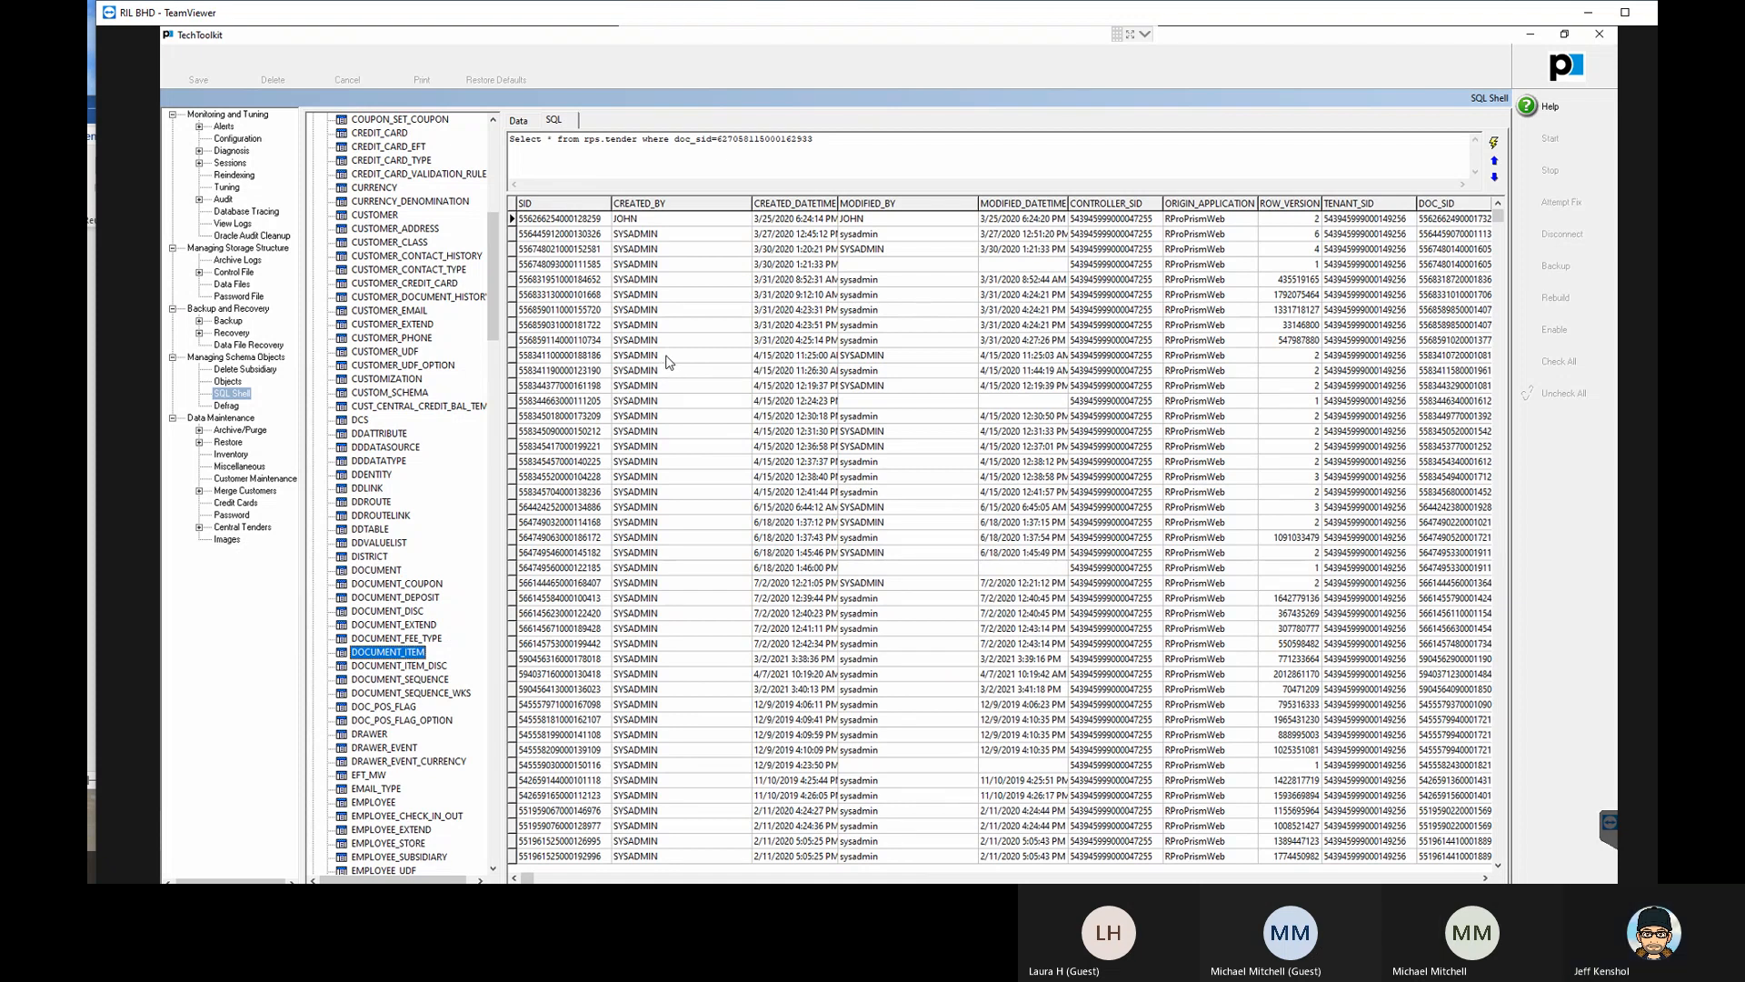
click(668, 356)
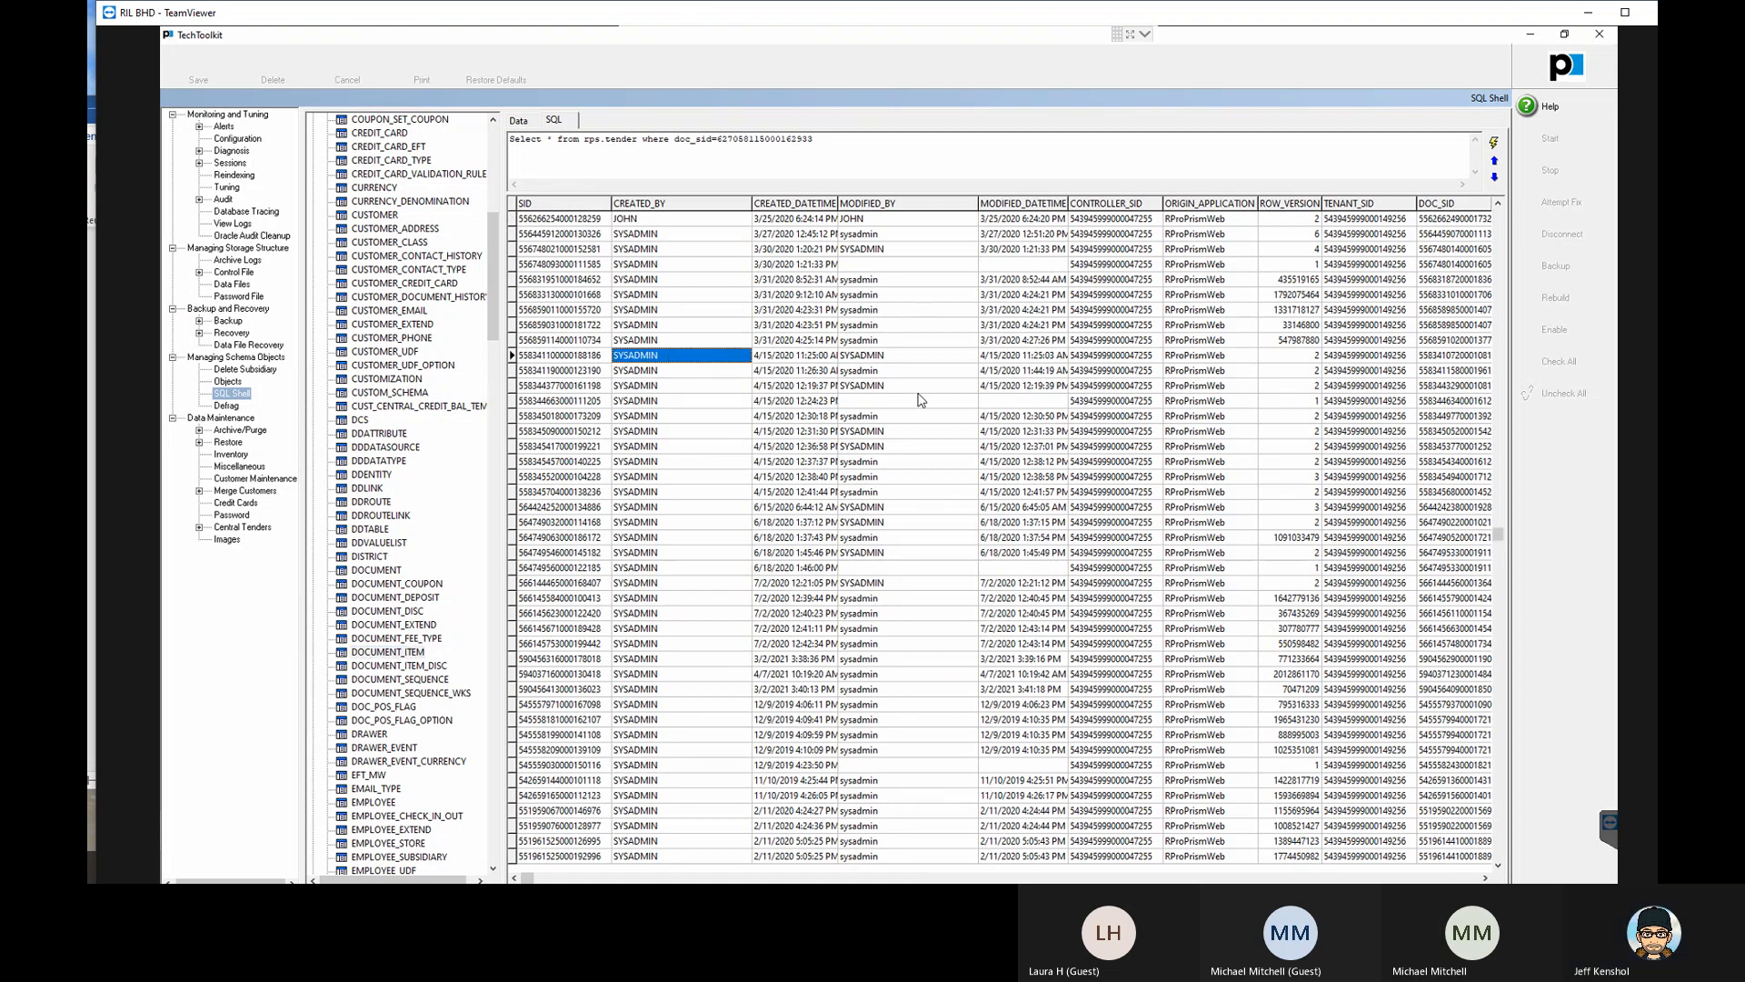
key(Right)
key(Right)
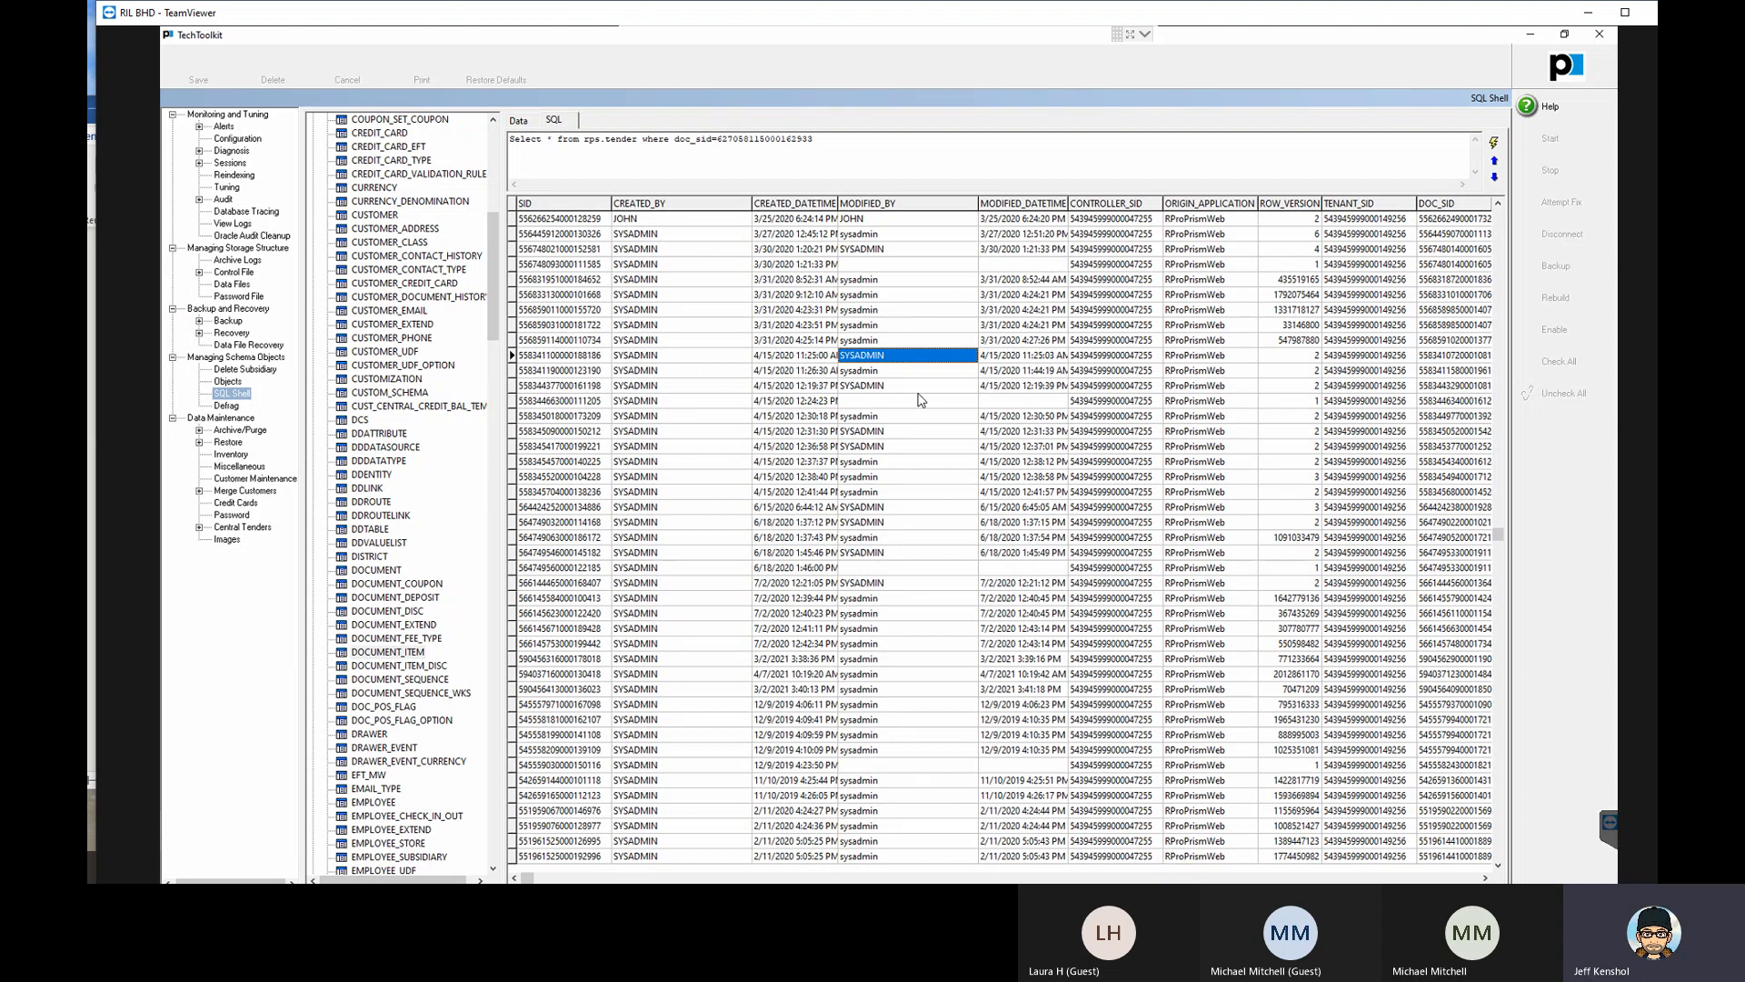
key(Right)
key(Right)
key(Left)
key(Left)
key(Left)
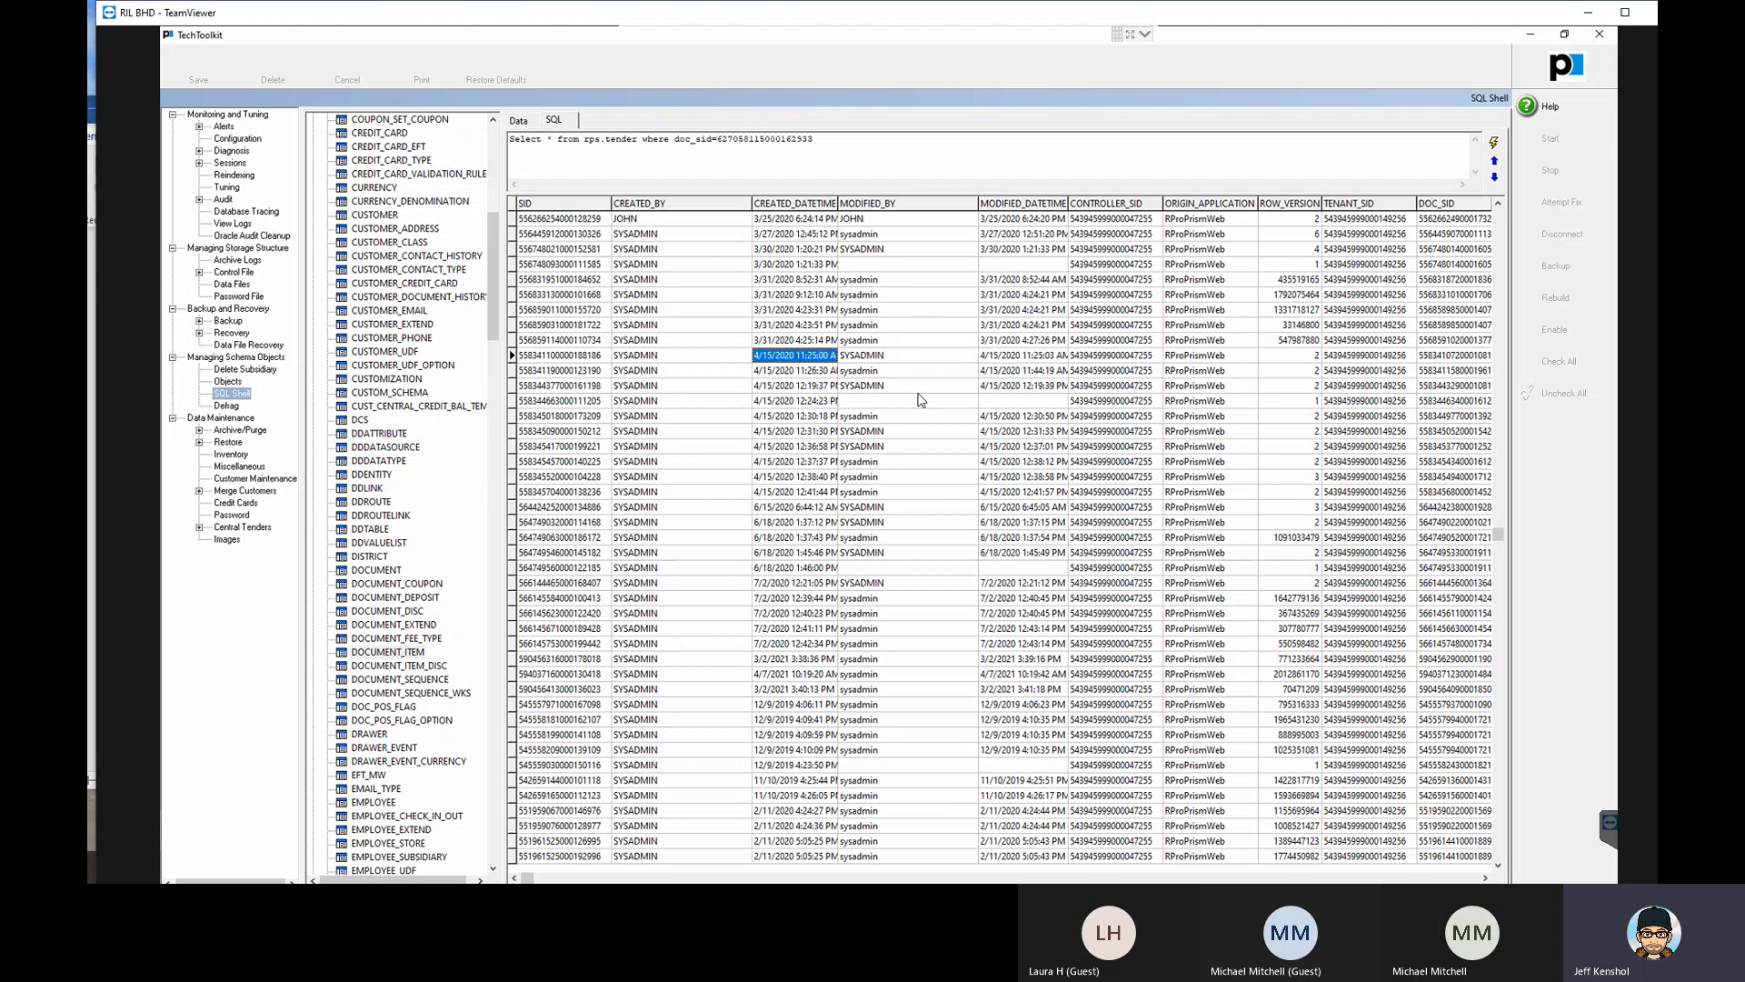
key(Right)
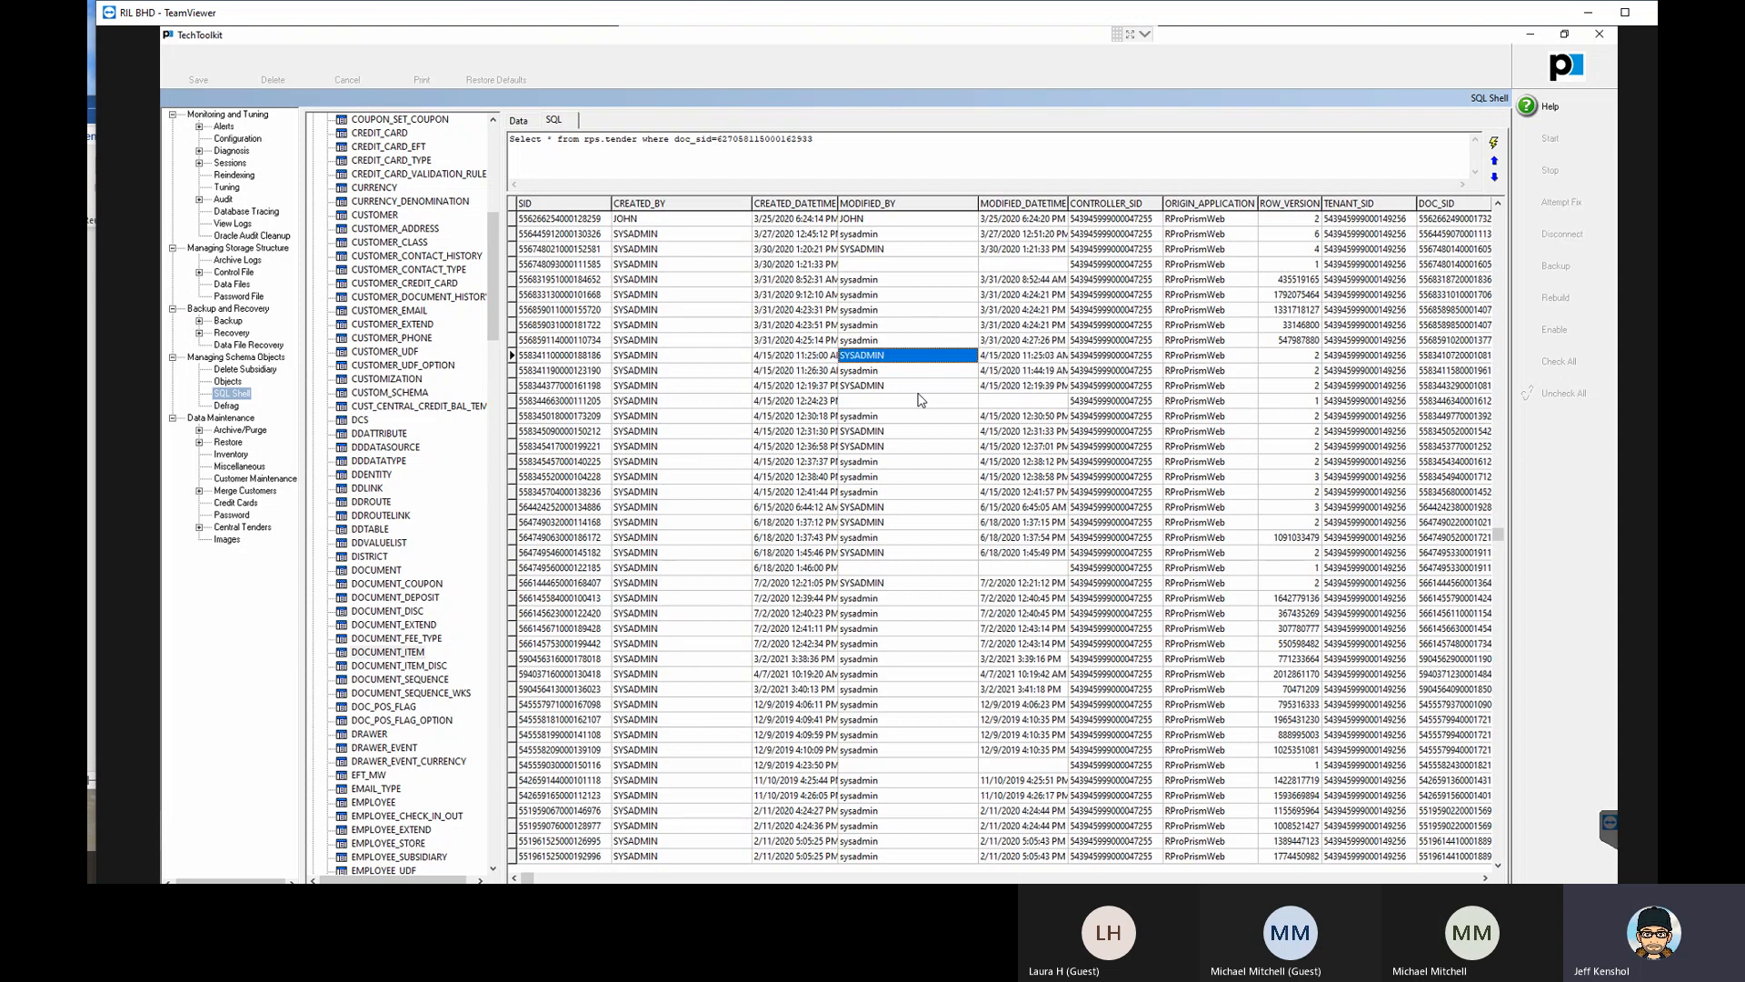
key(Right)
key(Right)
key(Right)
key(Right)
key(Right)
key(Right)
key(Right)
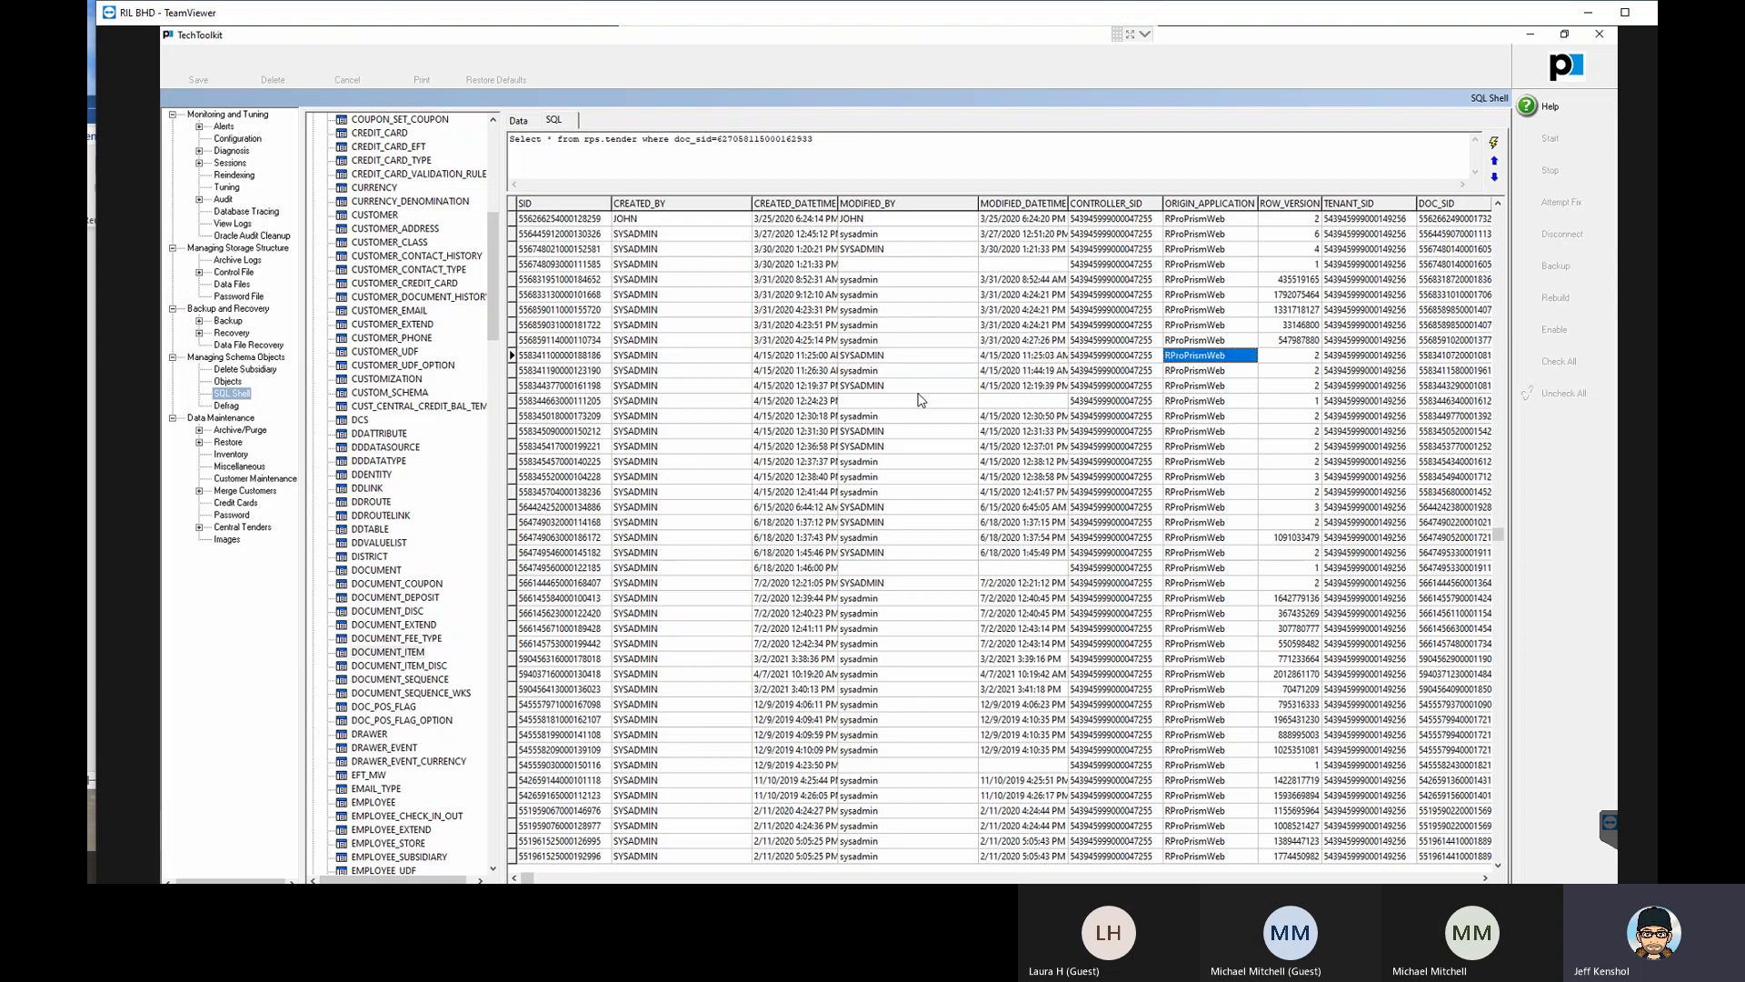
key(Left)
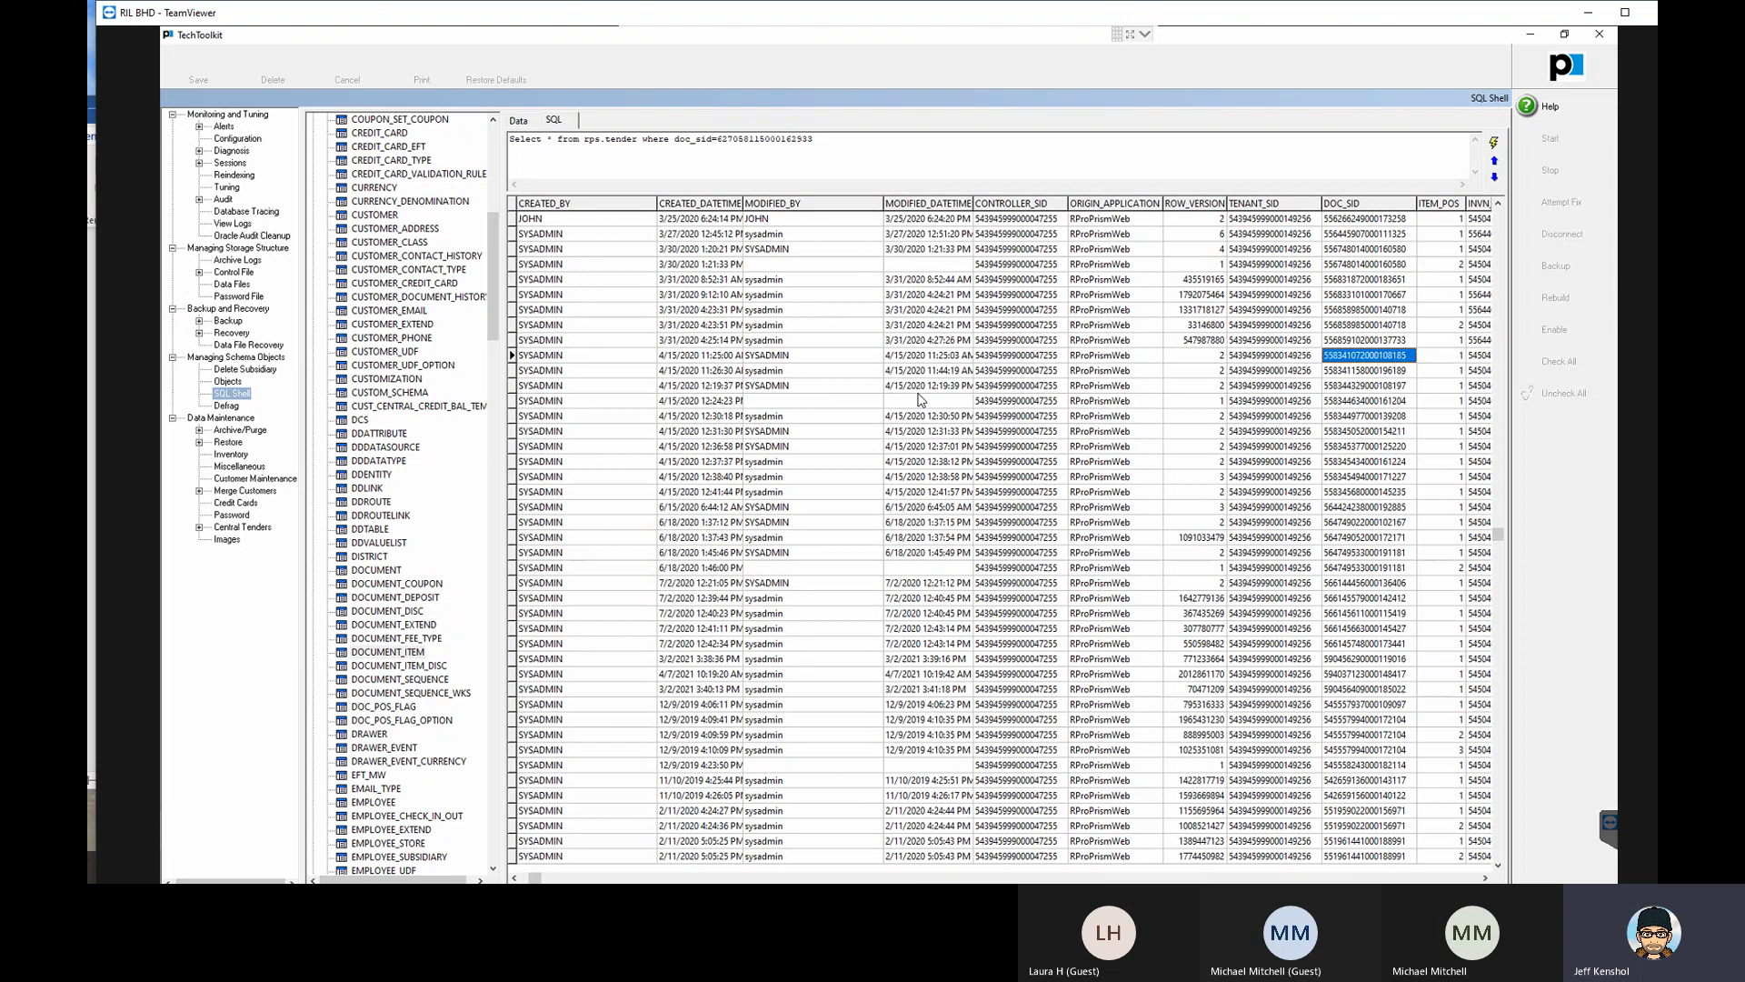
key(Right)
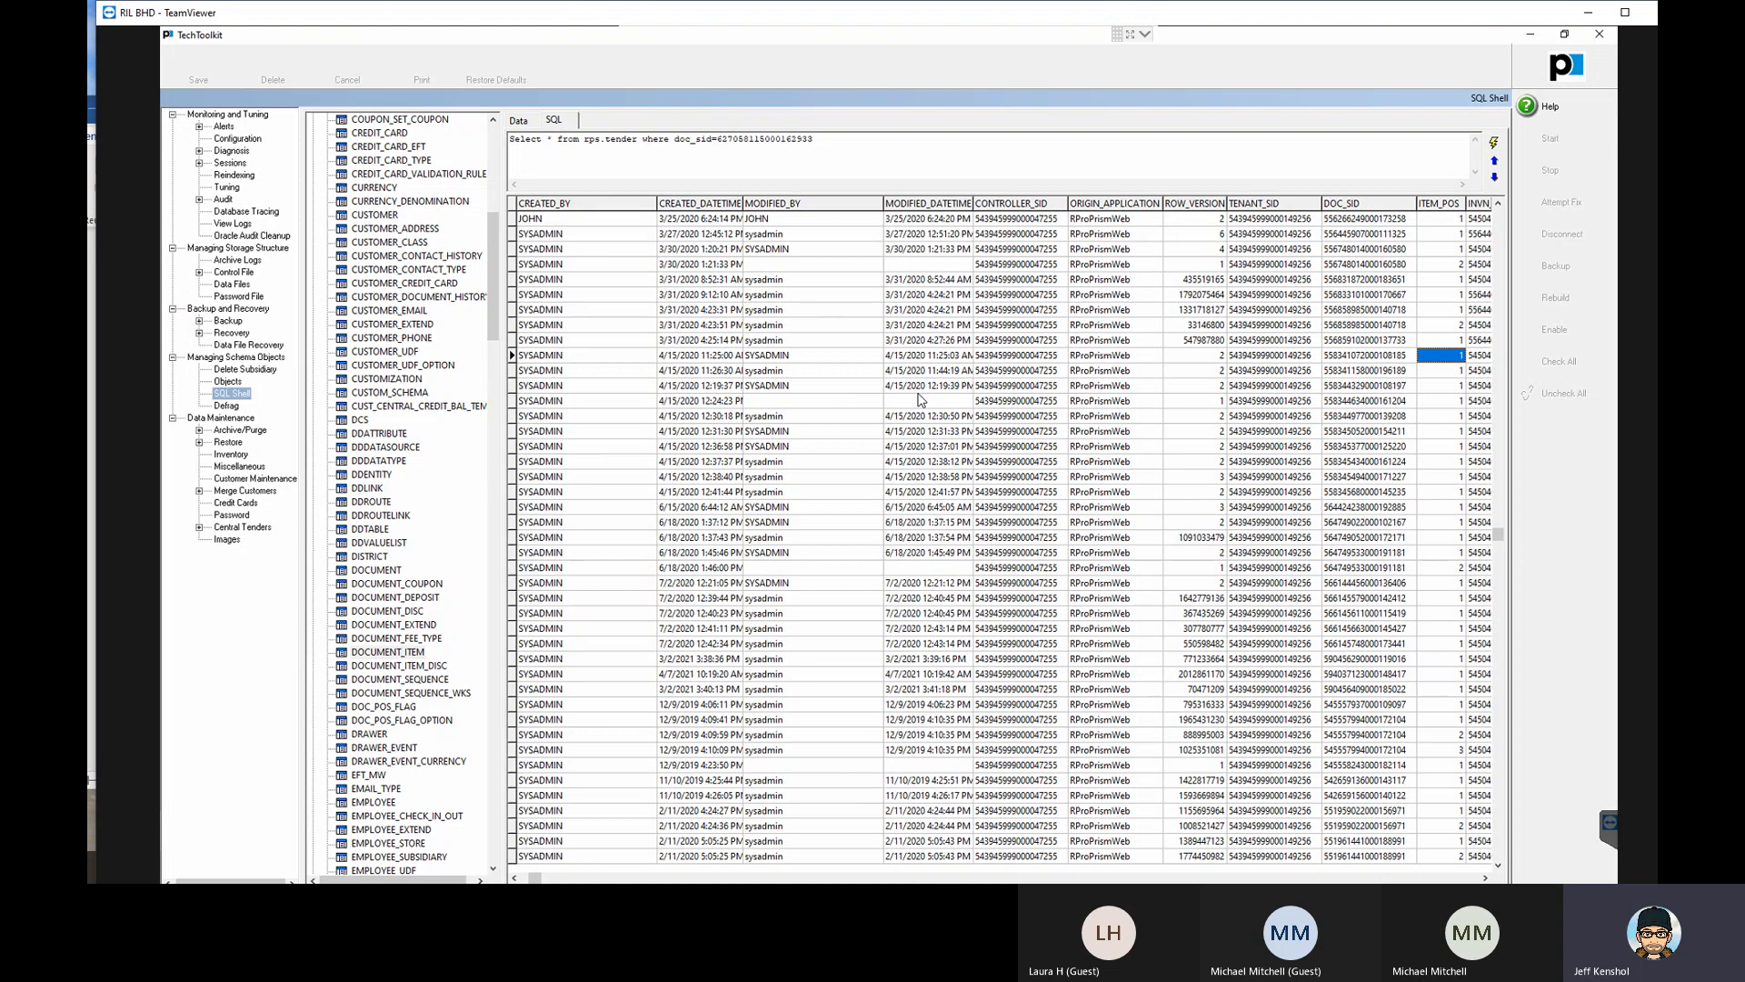
- Examine the tenth document item's inventory item SID, flags, quantity, price, tax, cost and scanned UPC fields
key(Right)
key(Right)
key(Right)
key(Right)
key(Right)
key(Right)
key(Right)
key(Right)
key(Right)
key(Right)
key(Right)
key(Right)
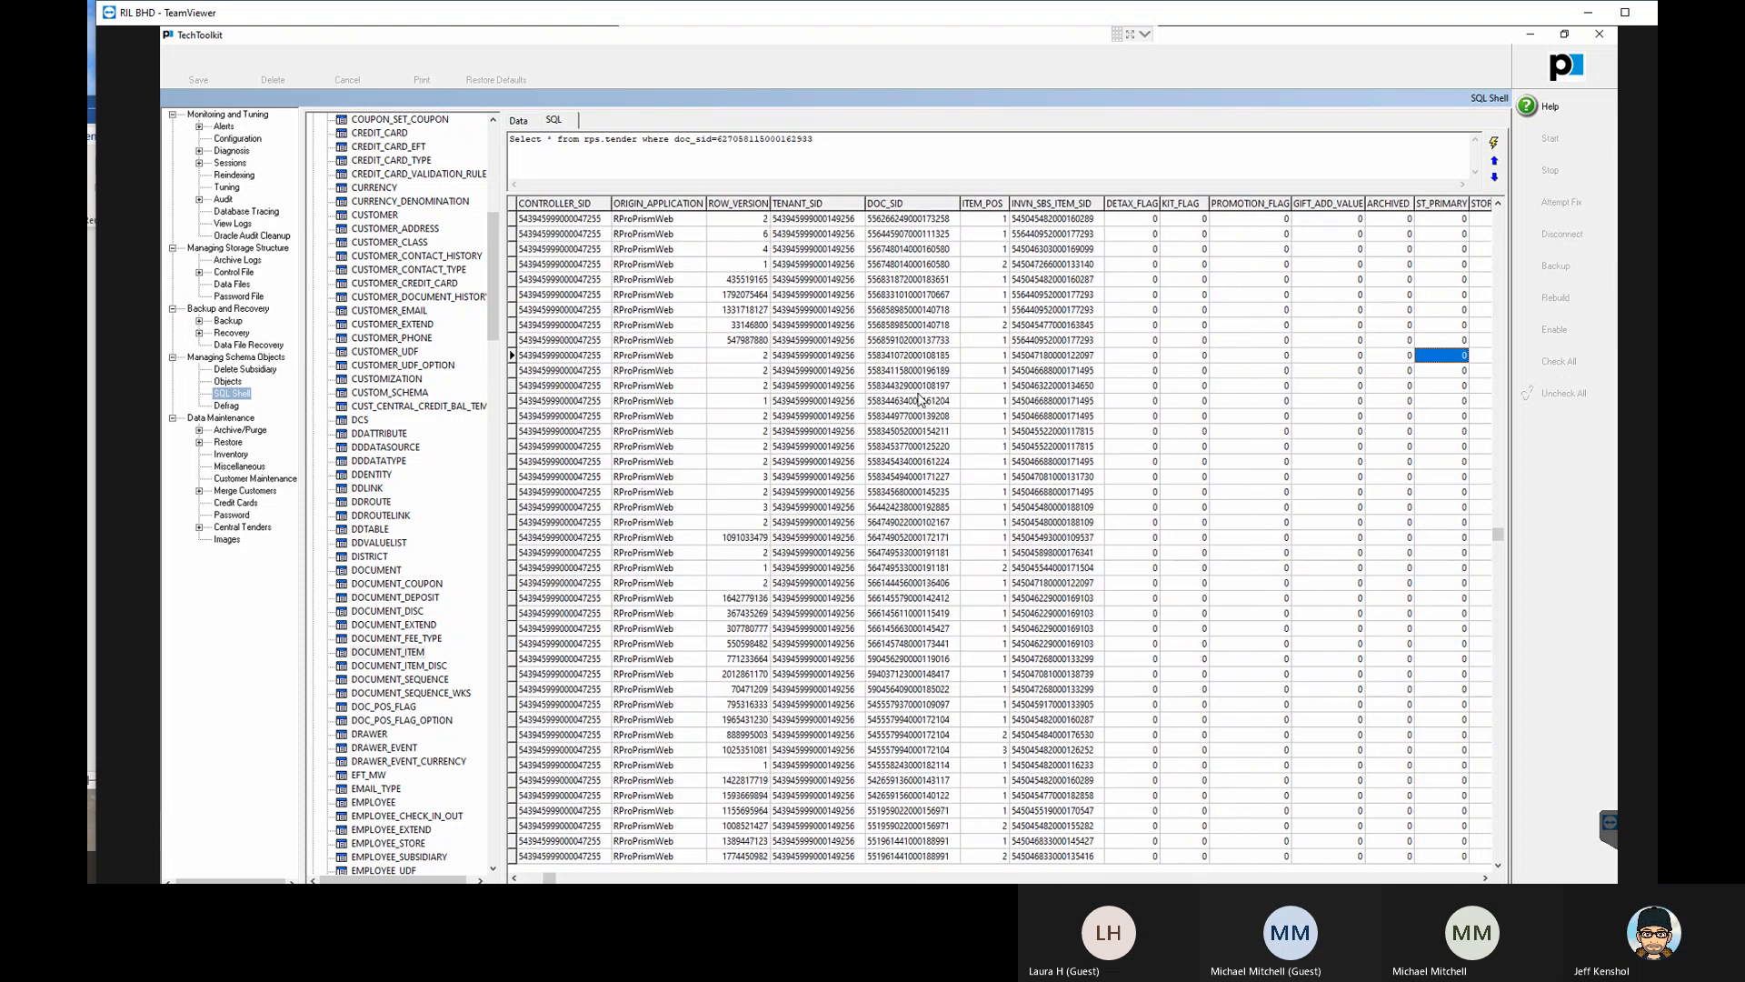
key(Right)
key(Right)
key(Right)
key(Right)
key(Right)
key(Right)
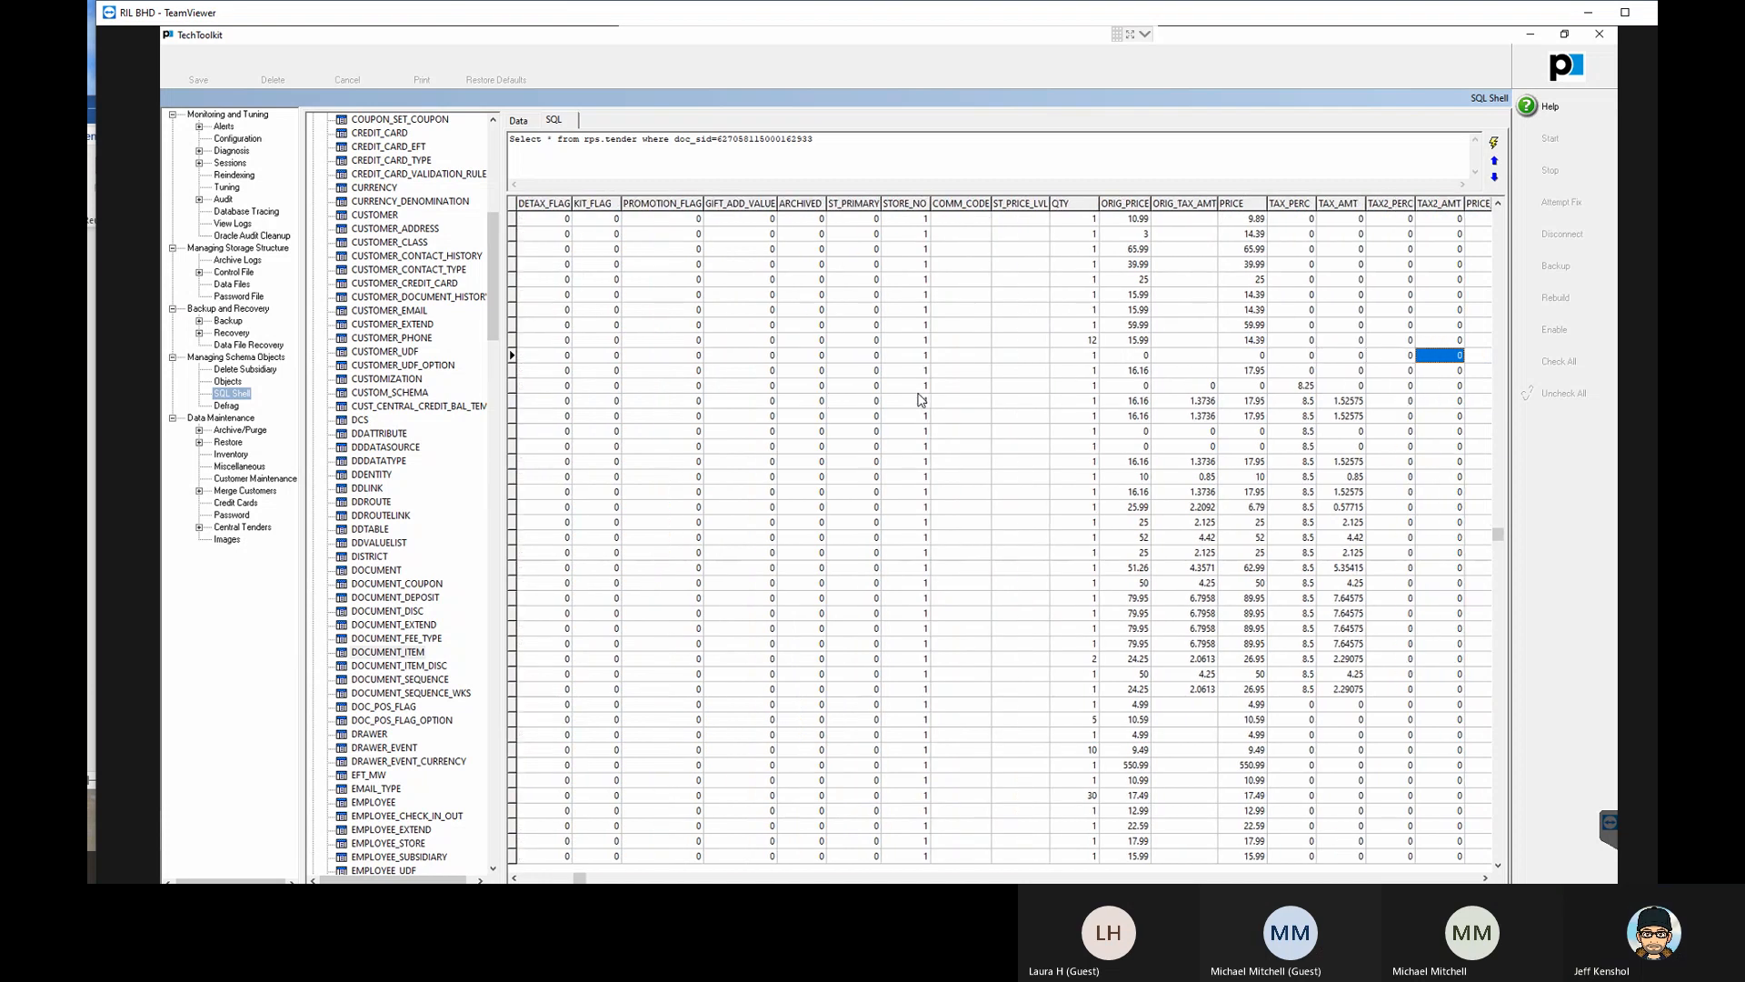
key(Right)
key(Right)
key(Right)
key(Right)
key(Right)
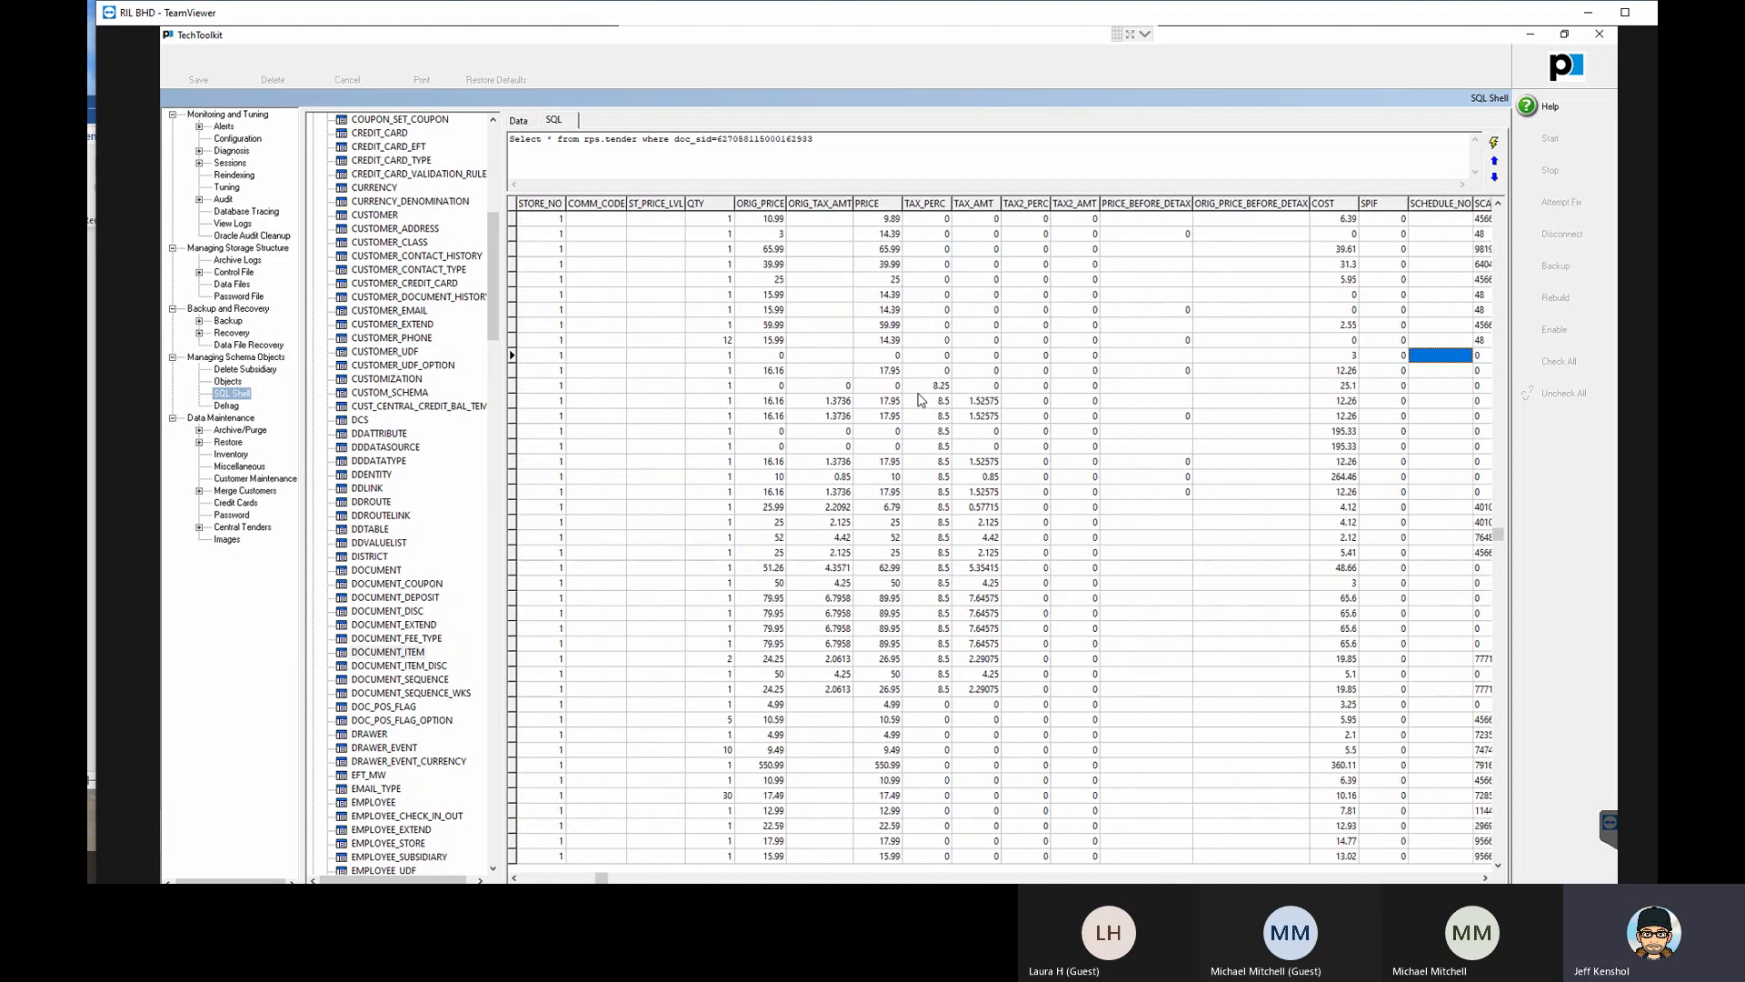
key(Right)
key(Right)
key(Right)
key(Right)
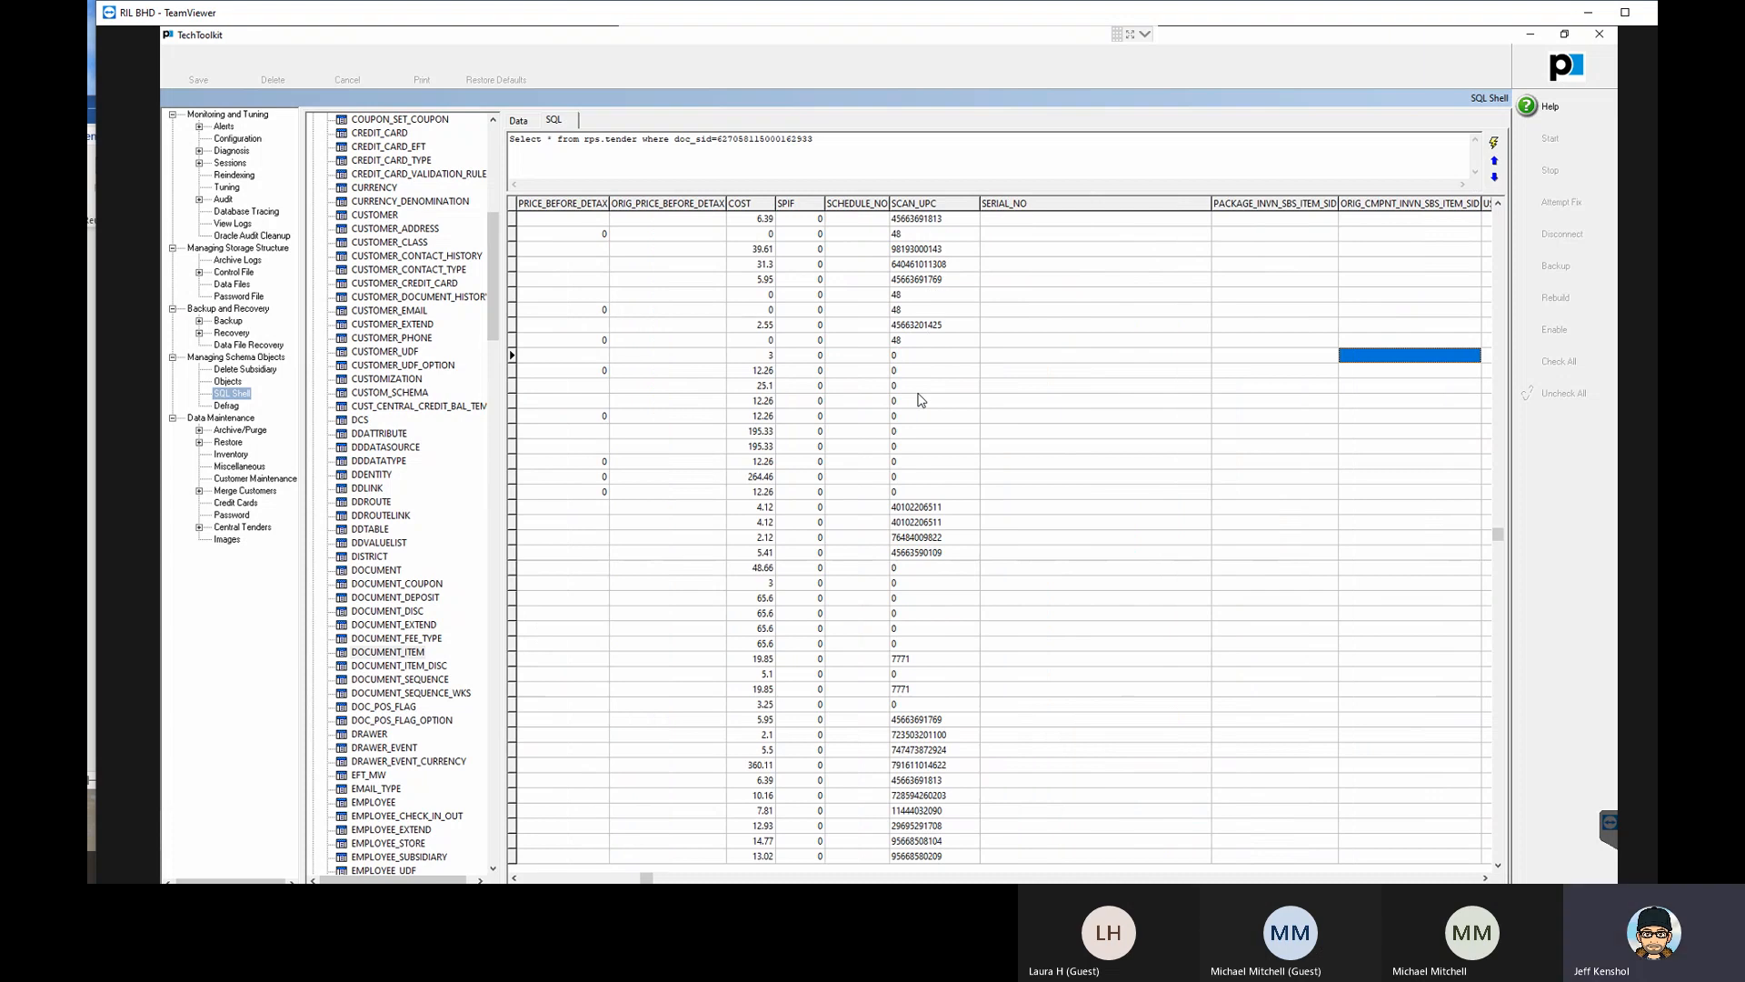
- Examine the tenth document item's package, lot, activity, commission and UDF fields through DISC_PERC
key(Right)
key(Right)
key(Right)
key(Right)
key(Right)
key(Right)
key(Right)
key(Right)
key(Right)
key(Right)
key(Right)
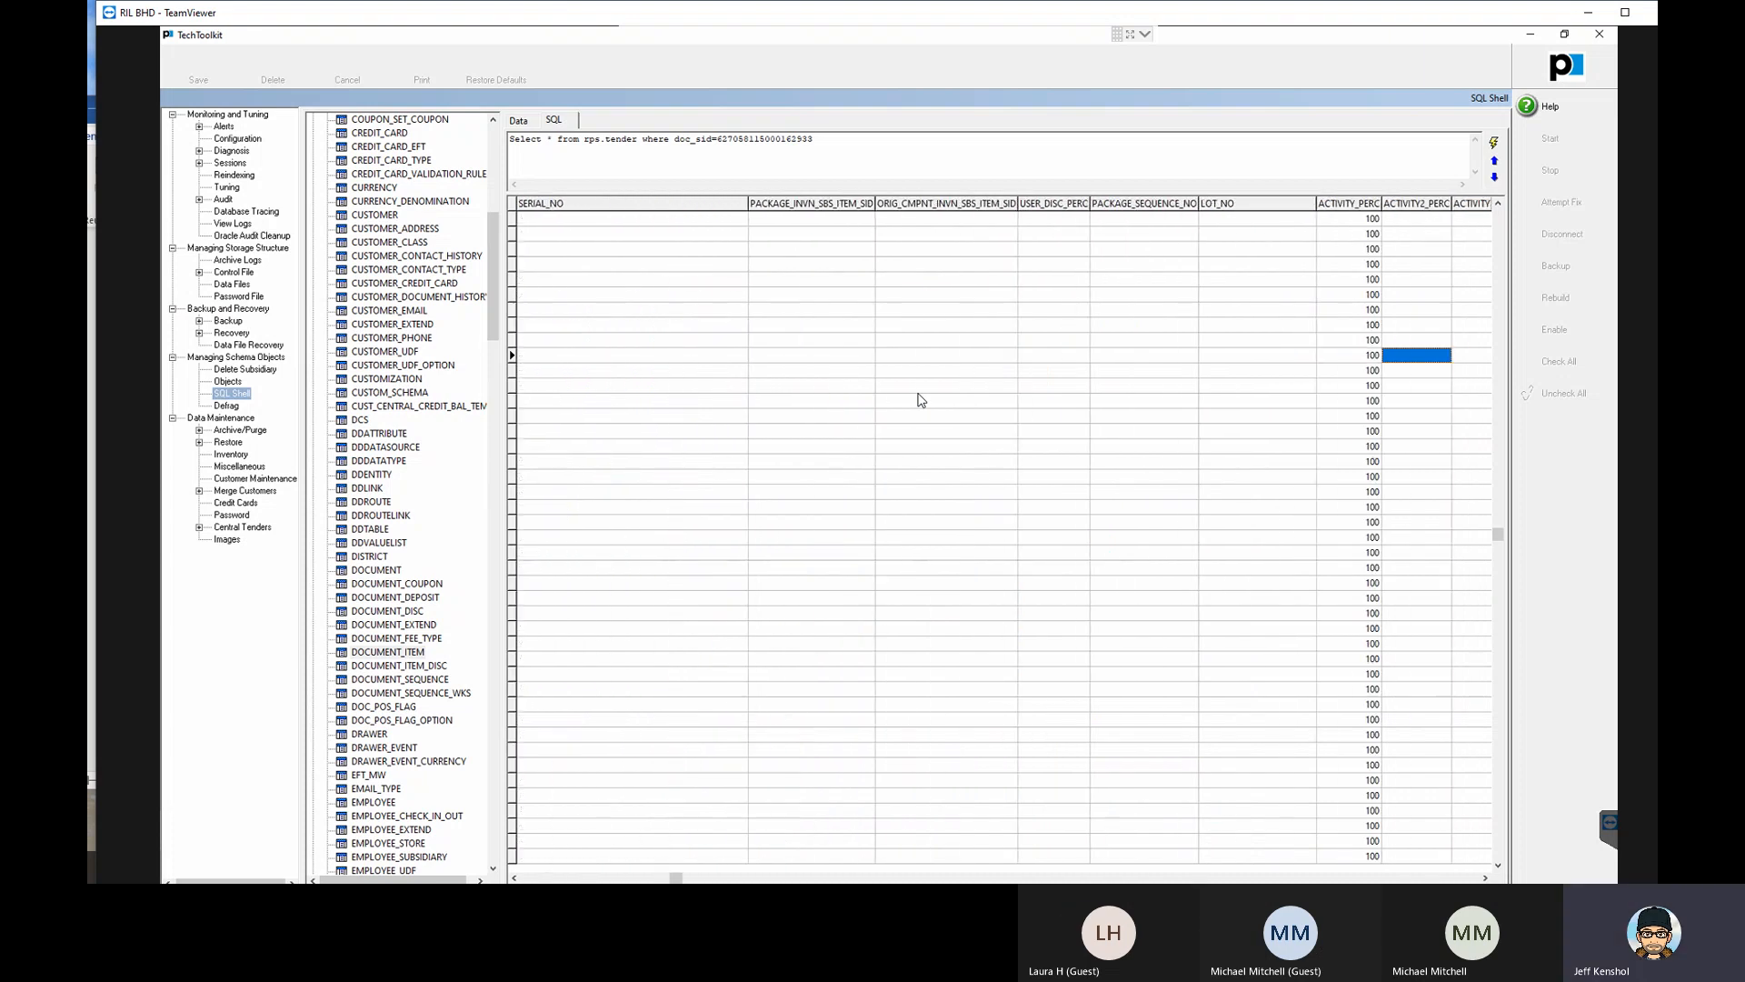
key(Right)
key(Right)
key(Right)
key(Right)
key(Right)
key(Right)
key(Right)
key(Right)
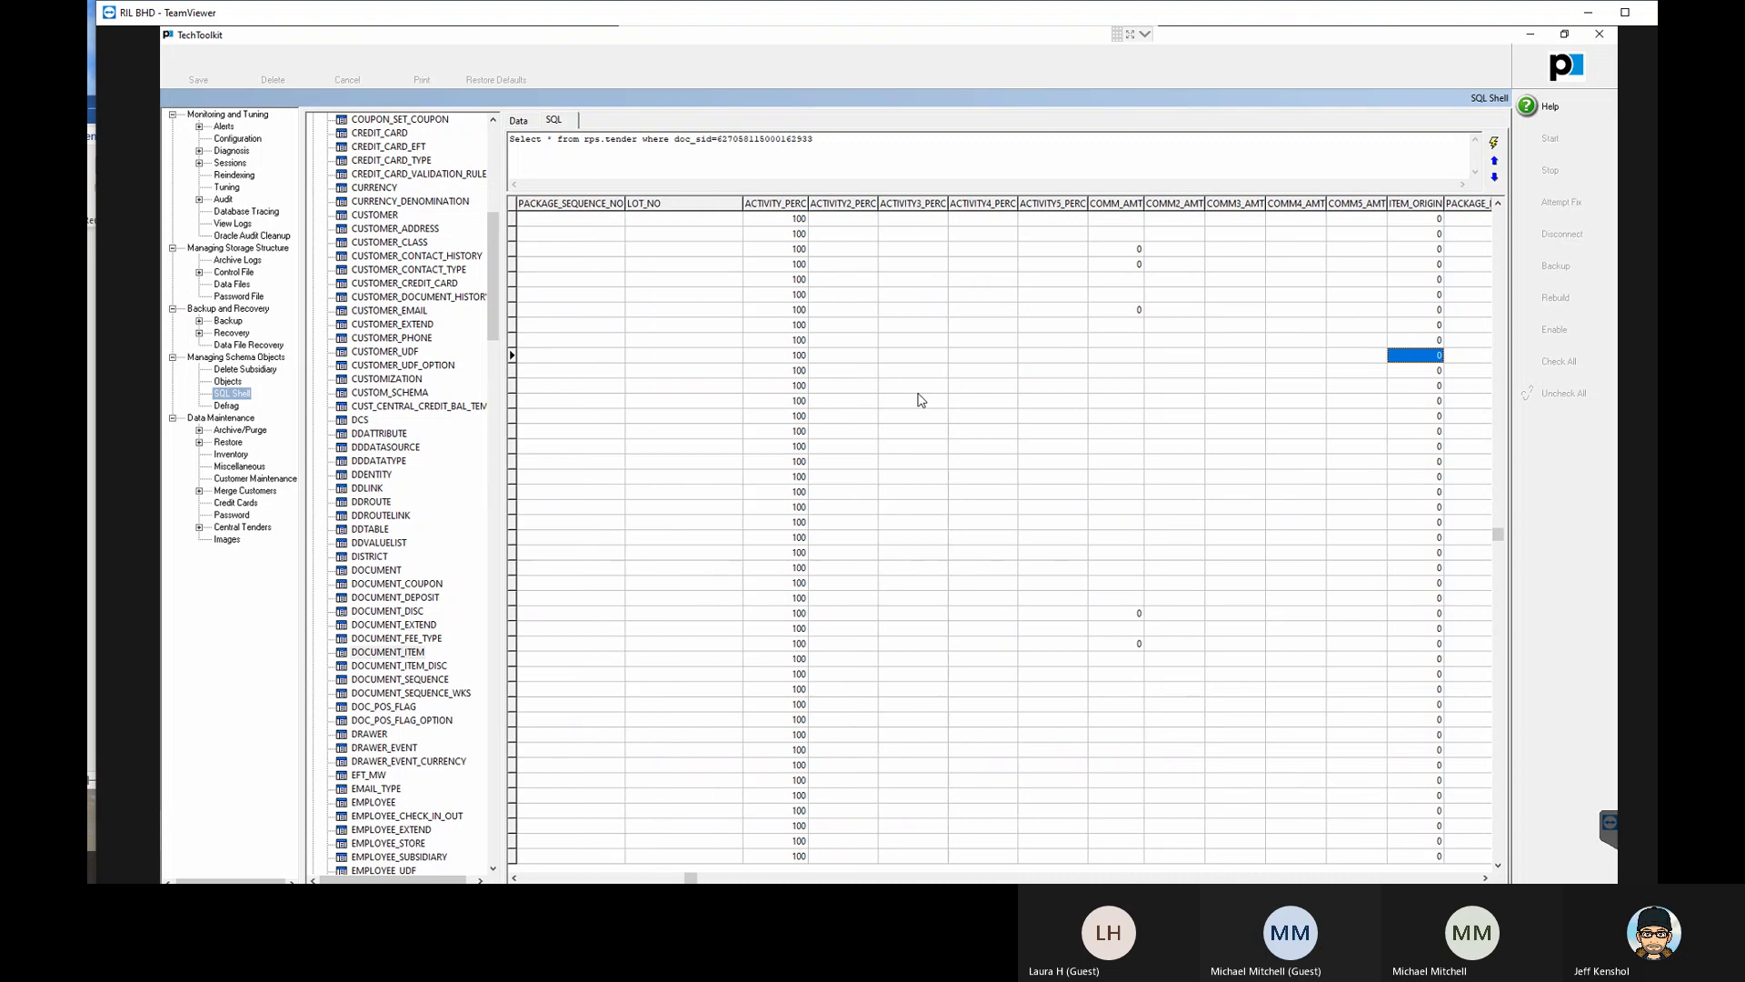
key(Right)
key(Right)
key(Right)
key(Right)
key(Right)
key(Right)
key(Right)
key(Right)
key(Right)
key(Right)
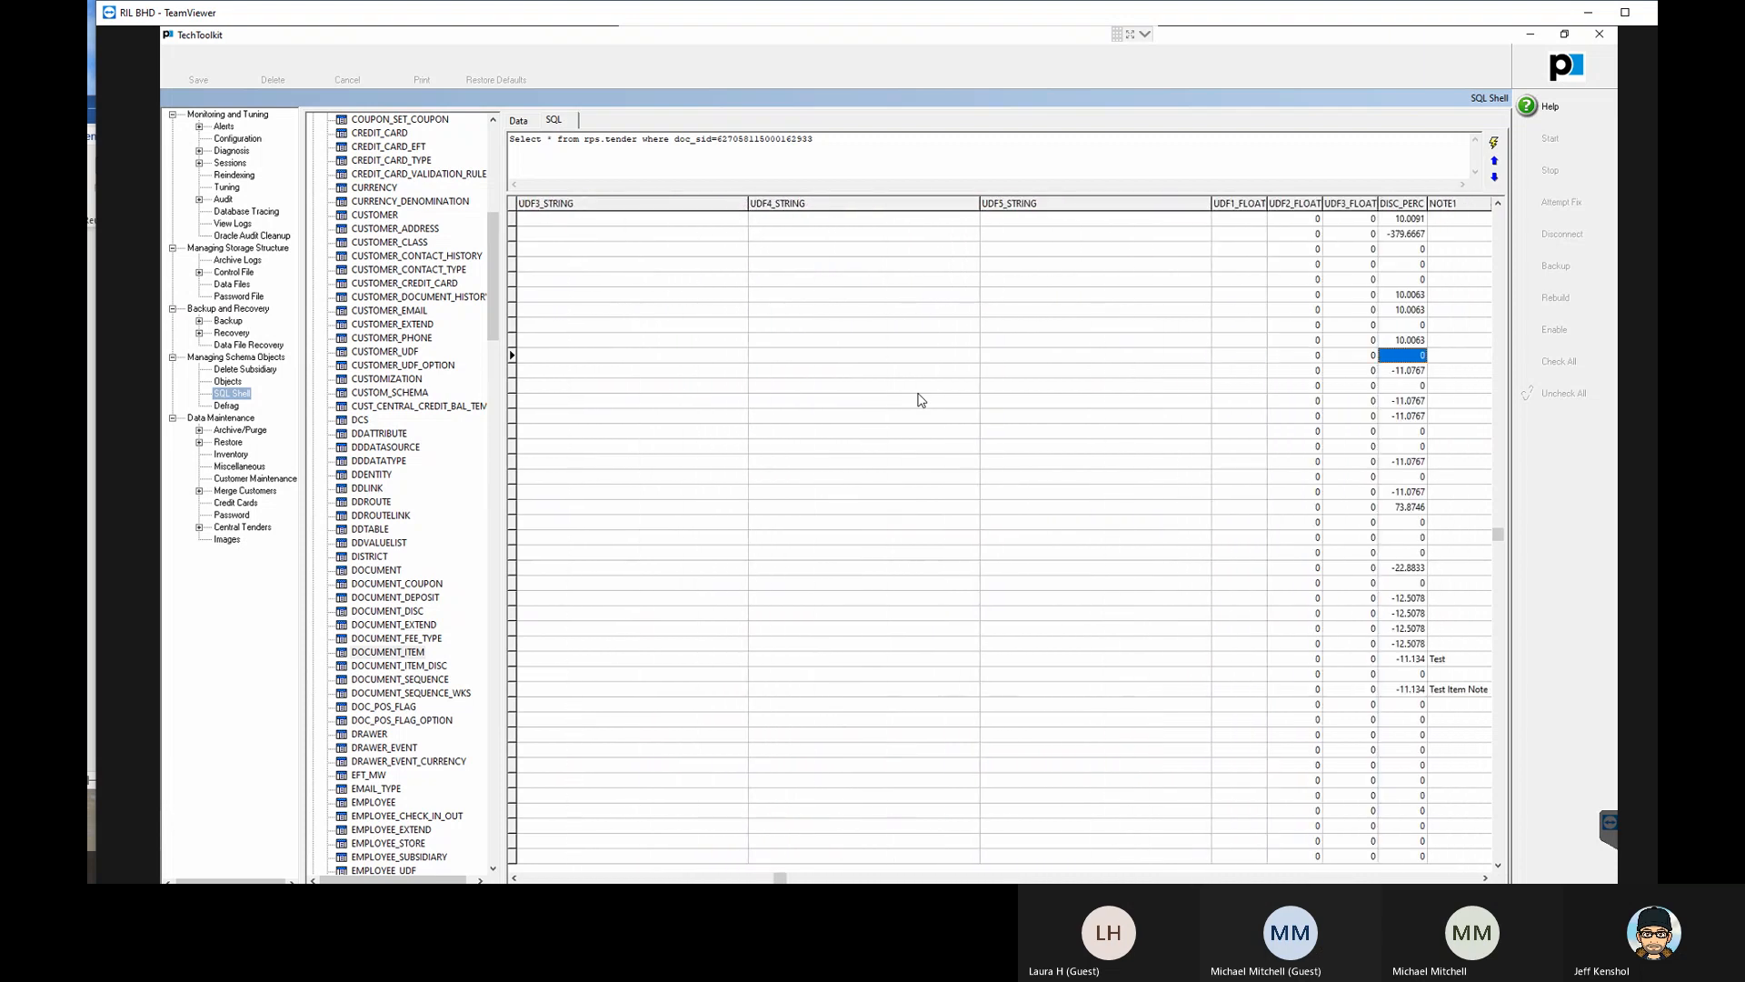
- Examine the tenth document item's discount amount, item type, DCS code, vendor code and DESCRIPTION1 fields
key(Right)
key(Right)
key(Right)
key(Right)
key(Right)
key(Right)
key(Right)
key(Right)
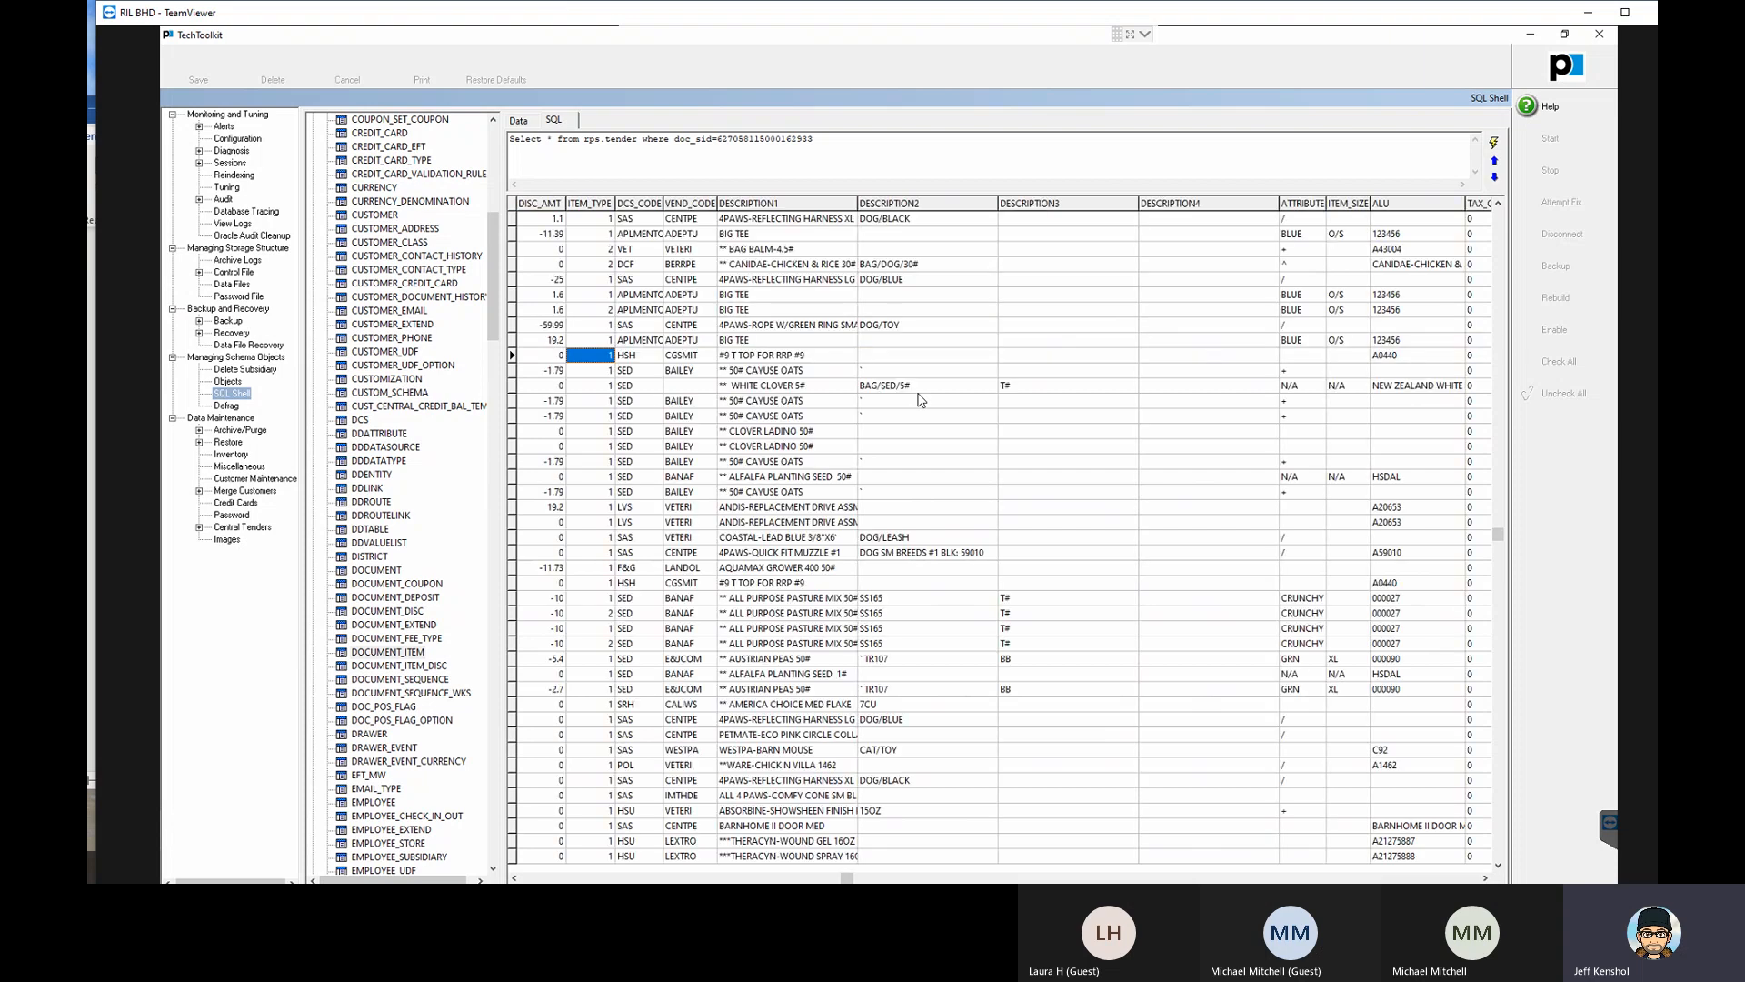
key(Right)
key(Right)
key(Right)
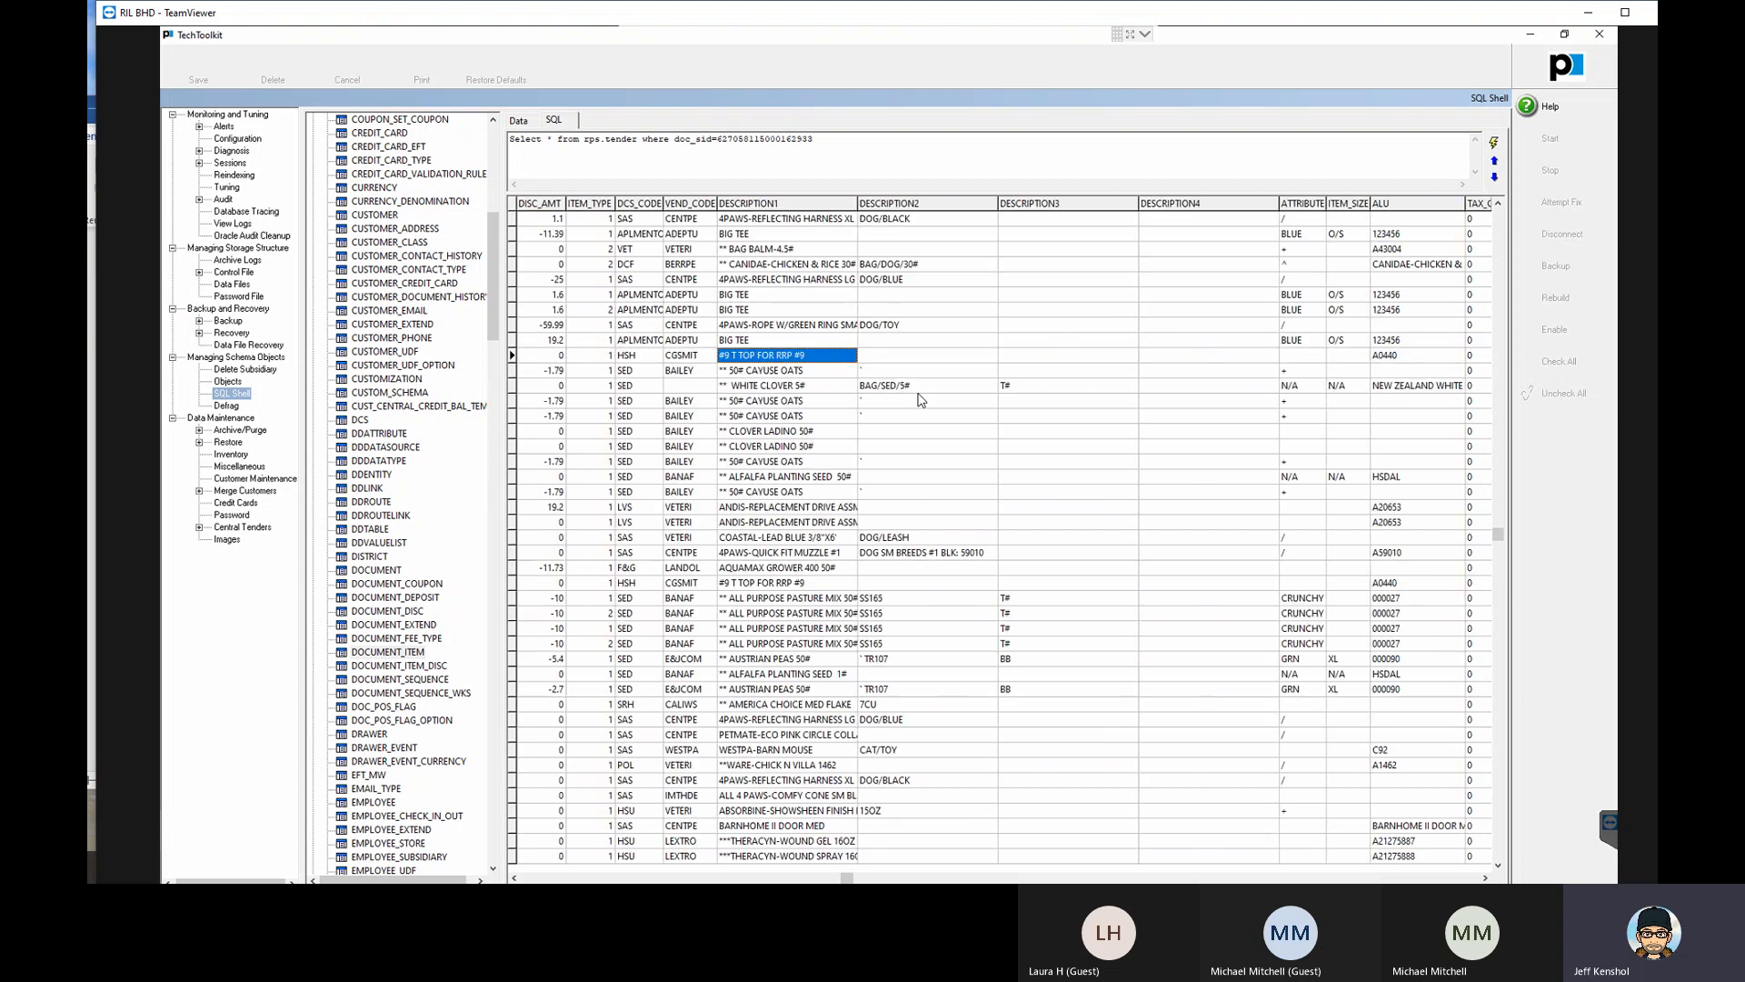
- Compare the DCS_CODE and VEND_CODE values of the ninth and tenth document items
key(Left)
key(Left)
key(Up)
key(Down)
key(Up)
key(Down)
key(Right)
key(Up)
key(Left)
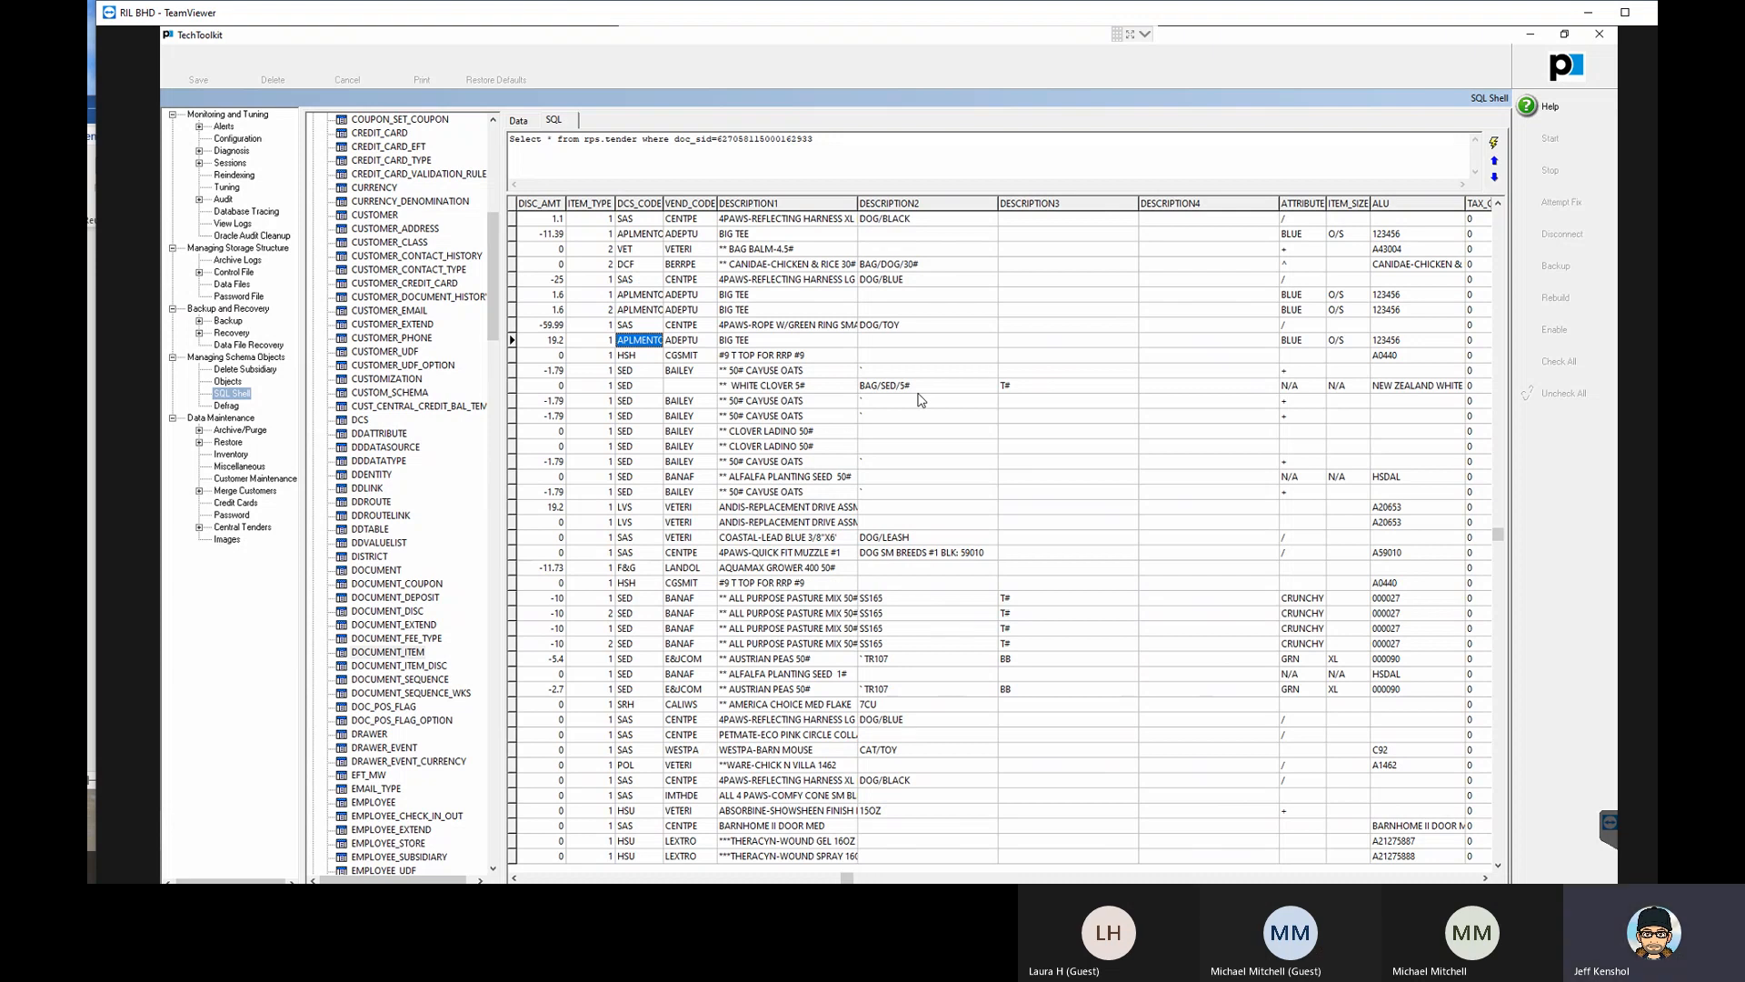
- Examine the tenth document item's description, attribute, item size, ALU, tax code and commission fields
key(Right)
key(Down)
key(Right)
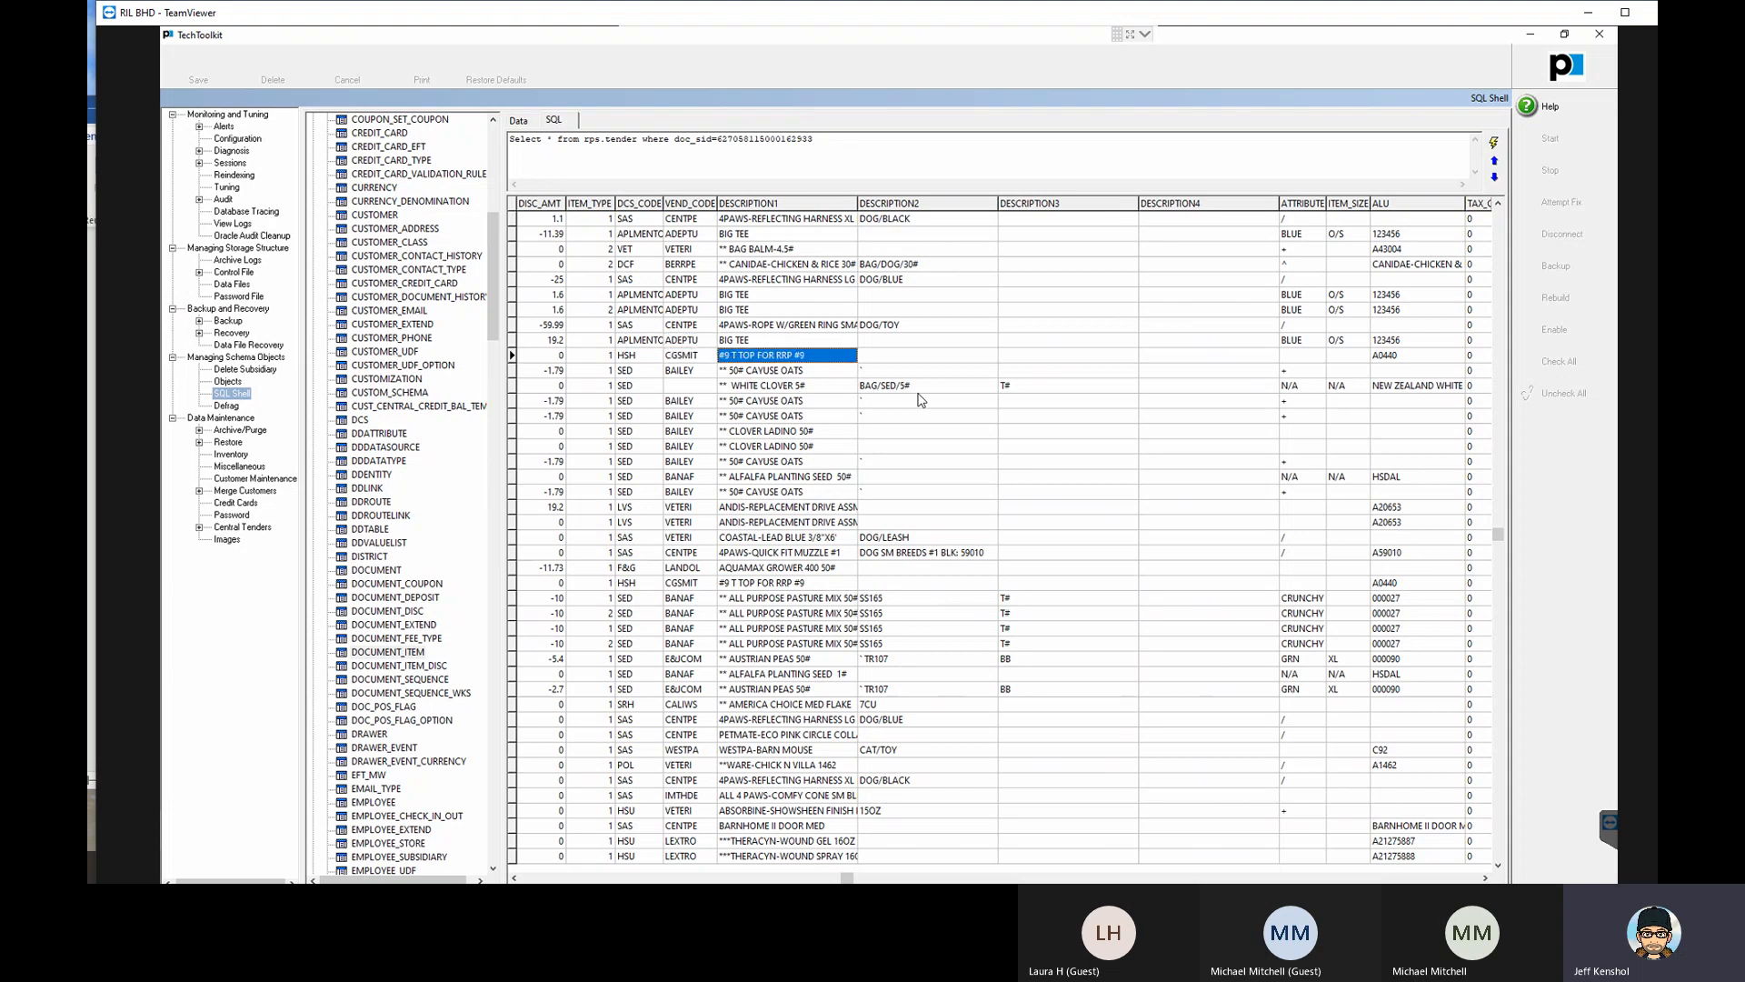
key(Right)
key(Right)
key(Right)
key(Right)
key(Right)
key(Right)
key(Right)
key(Right)
key(Right)
key(Right)
key(Right)
key(Right)
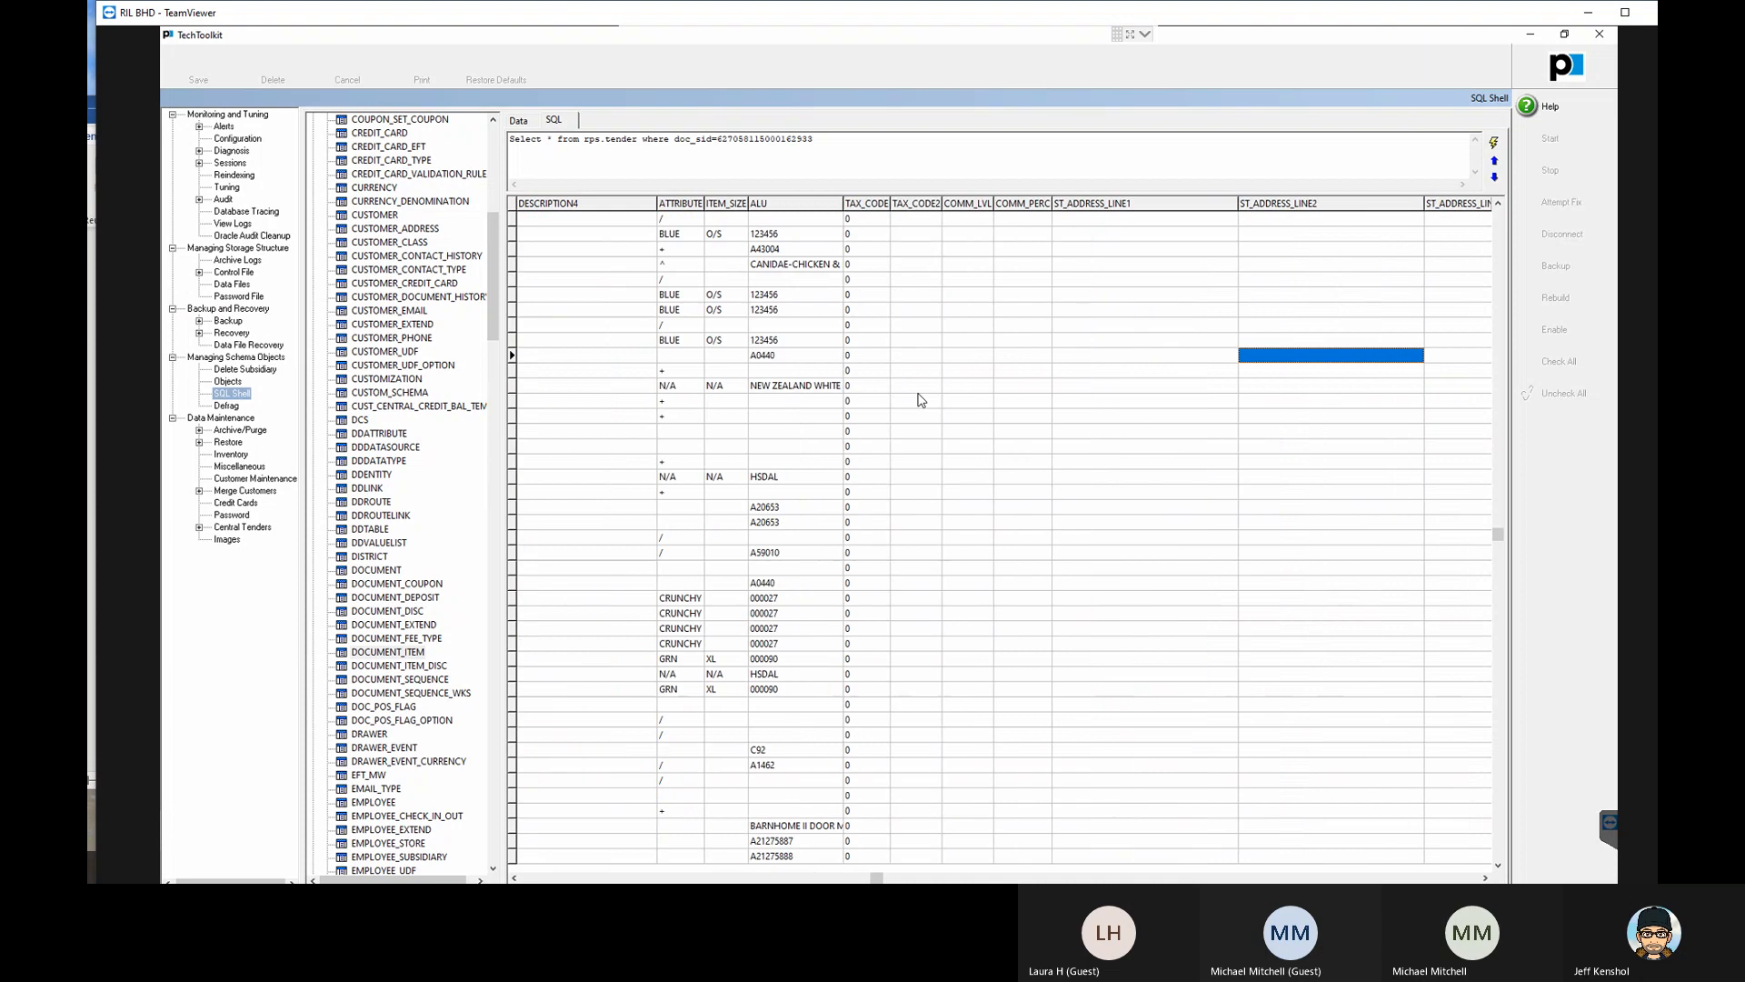
- Examine the tenth document item's ship-to address, country and postal code fields and its employee login and full name fields
key(Right)
key(Right)
key(Right)
key(Right)
key(Right)
key(Right)
key(Right)
key(Right)
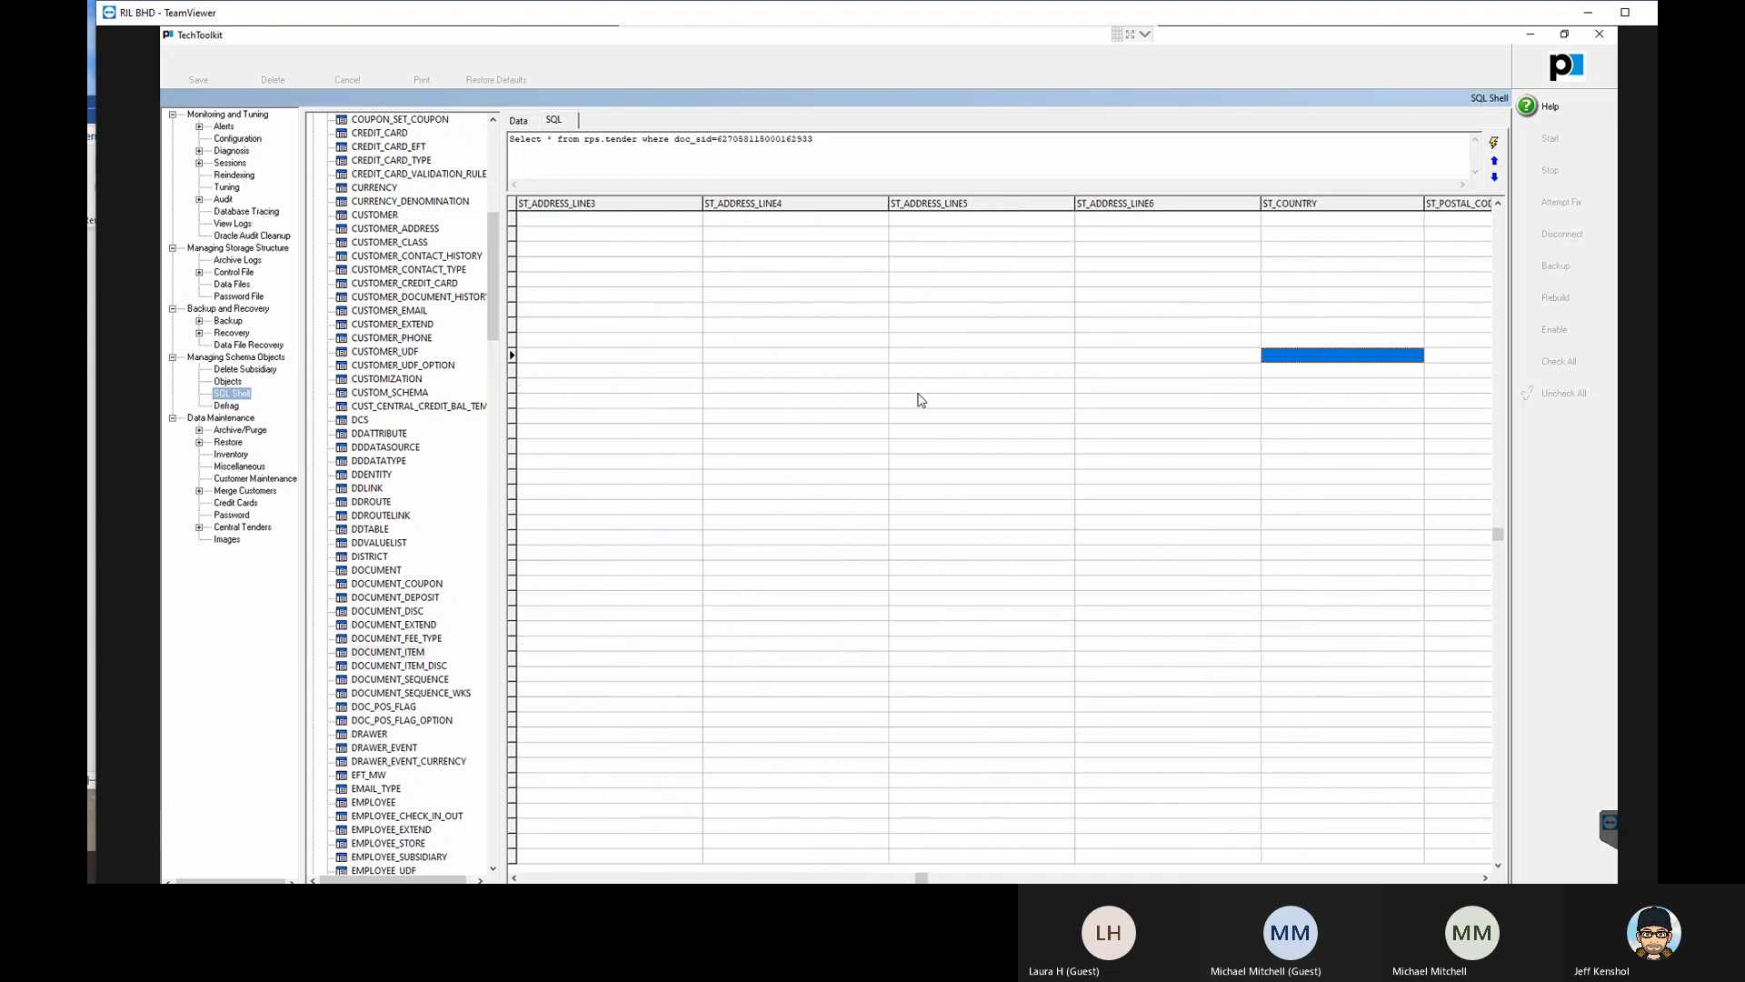
key(Right)
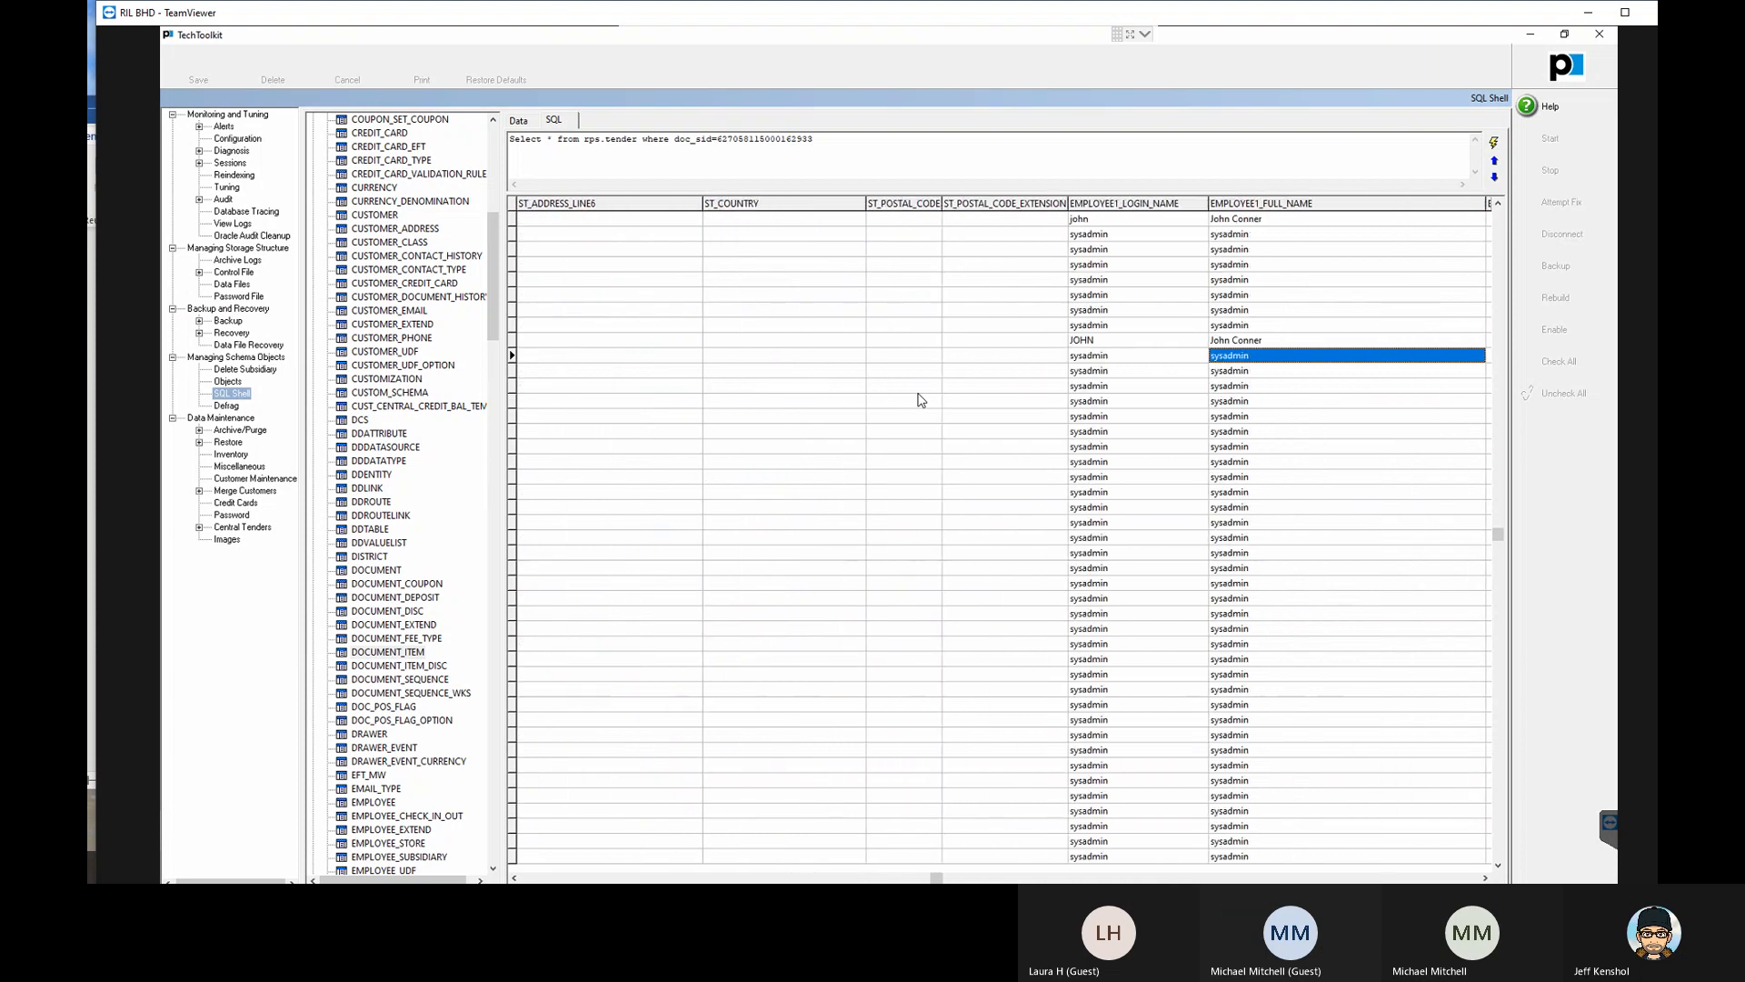
key(Right)
key(Right)
key(Right)
key(Right)
key(Right)
key(Right)
key(Right)
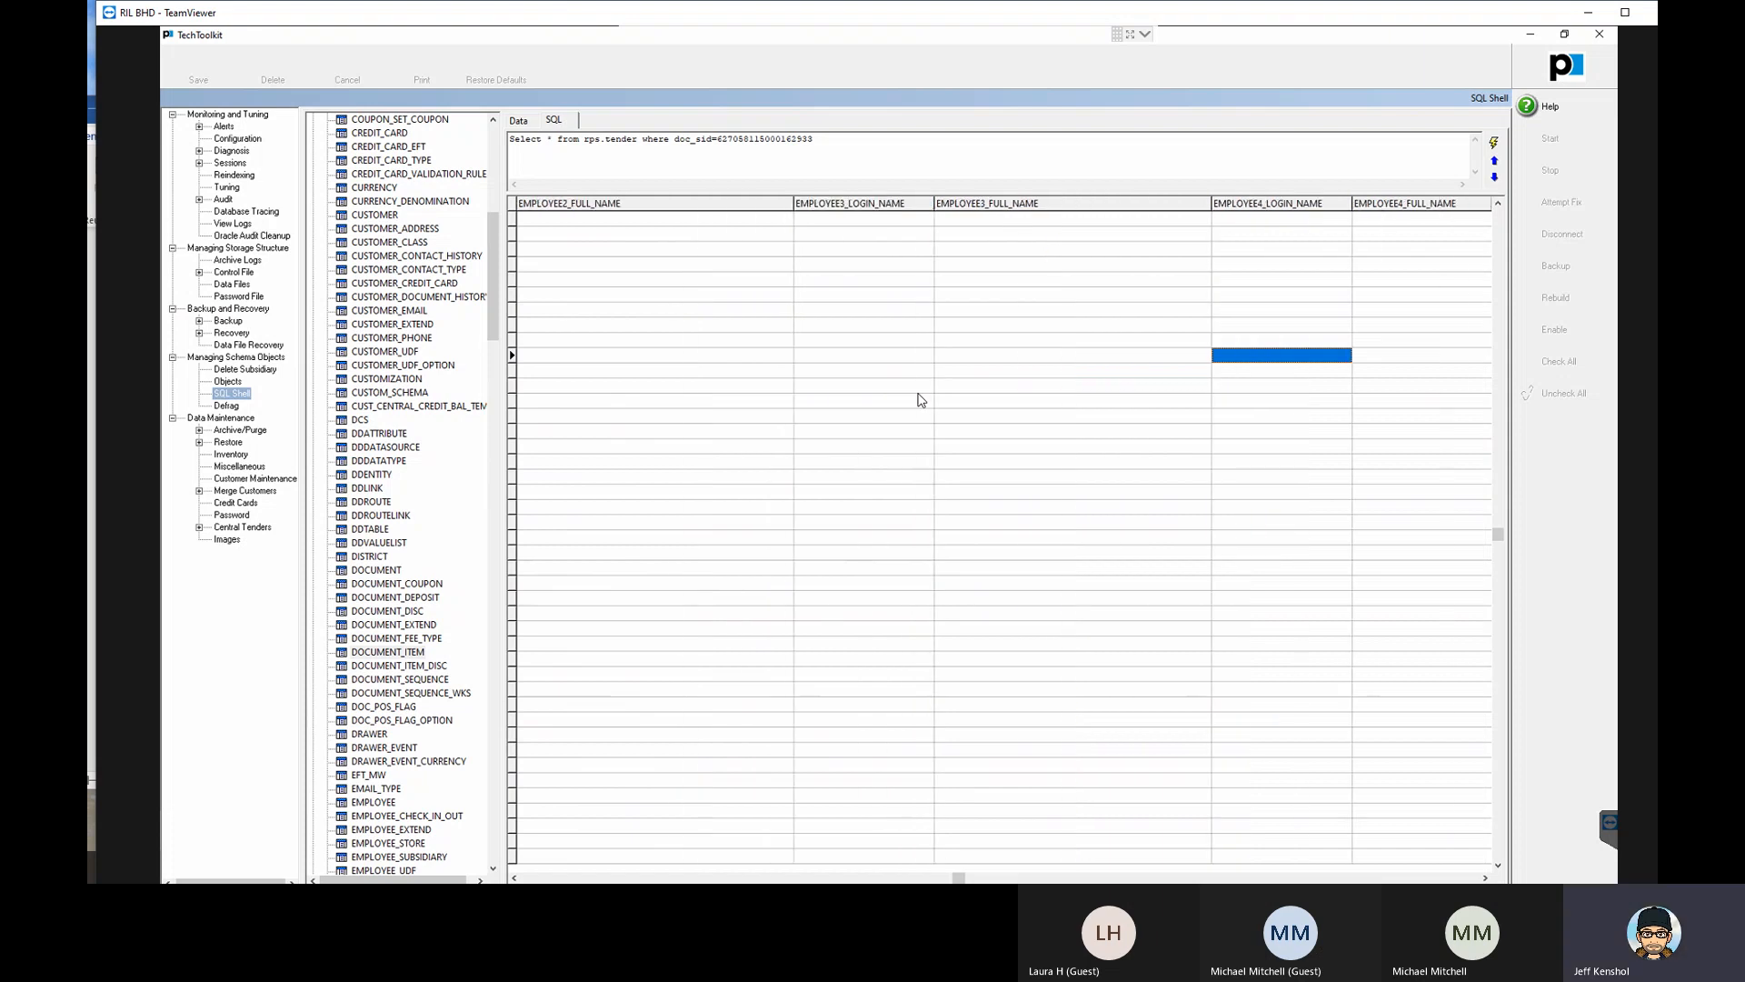
- Examine the tenth document item's ship-to tax, DISCOUNT_REASON, order, post date and price level fields through INVENTORY_ITEM_TYPE
key(Right)
key(Right)
key(Right)
key(Right)
key(Right)
key(Right)
key(Right)
key(Right)
key(Right)
key(Right)
key(Right)
key(Right)
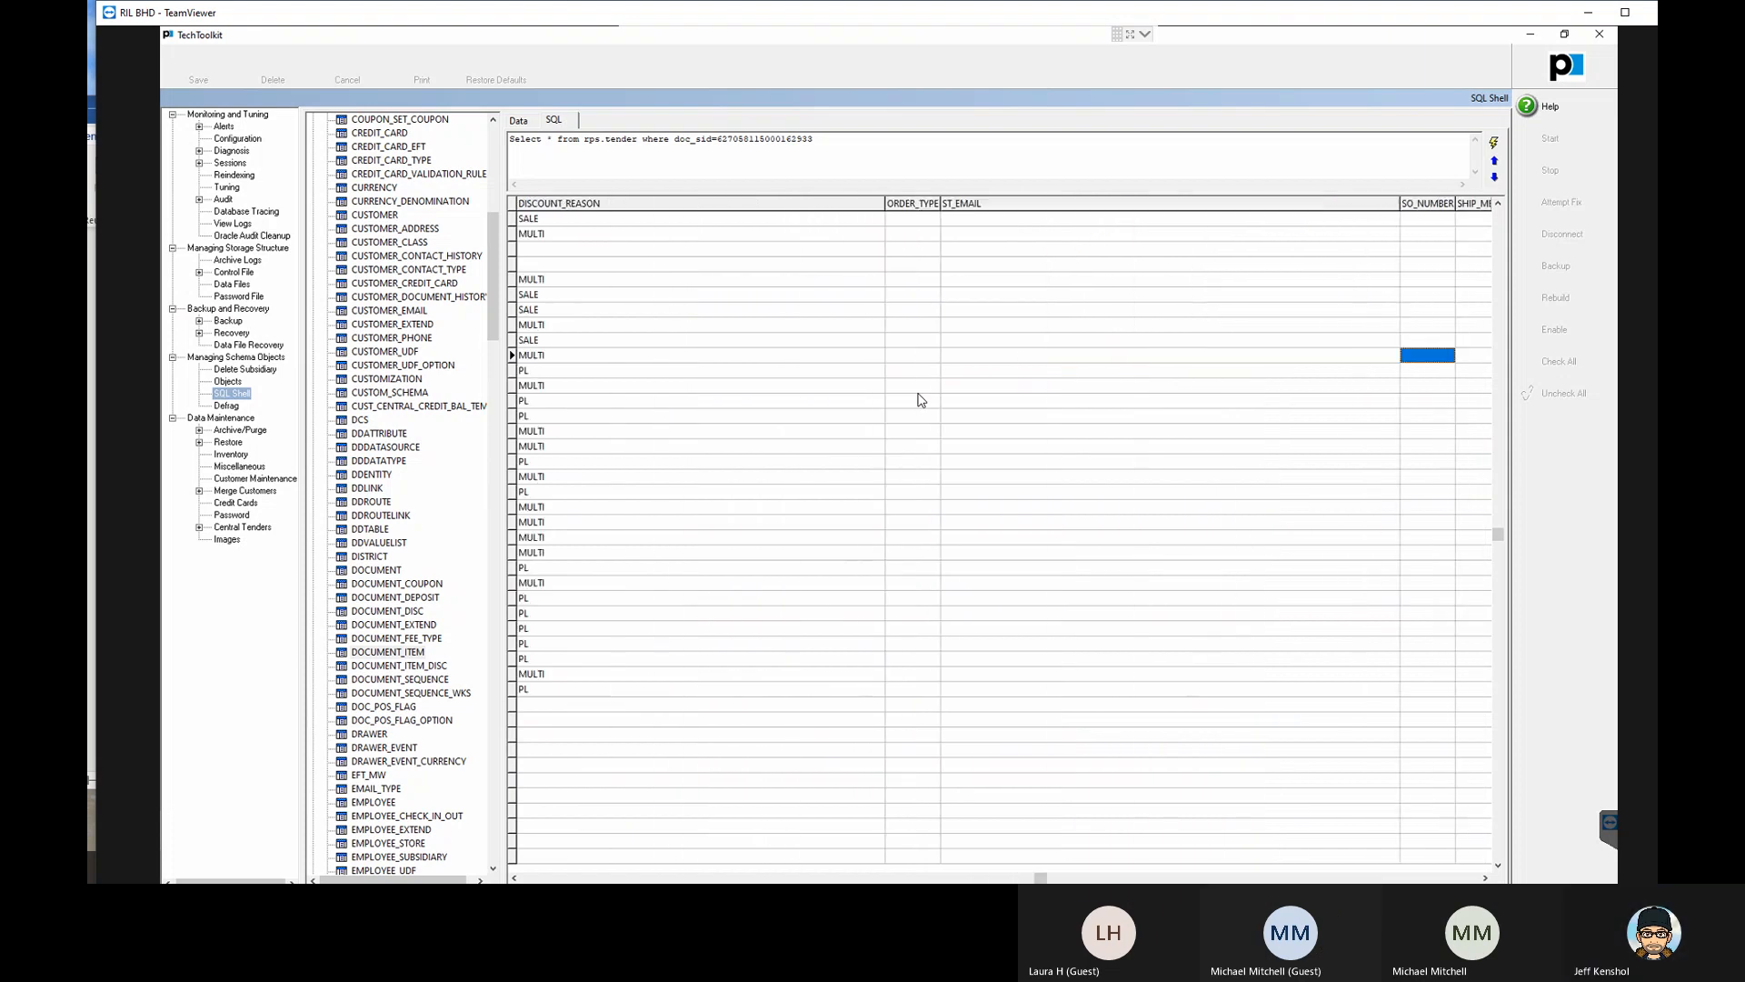
key(Left)
key(Left)
key(Left)
key(Left)
key(Left)
key(Left)
key(Left)
key(Left)
key(Left)
key(Left)
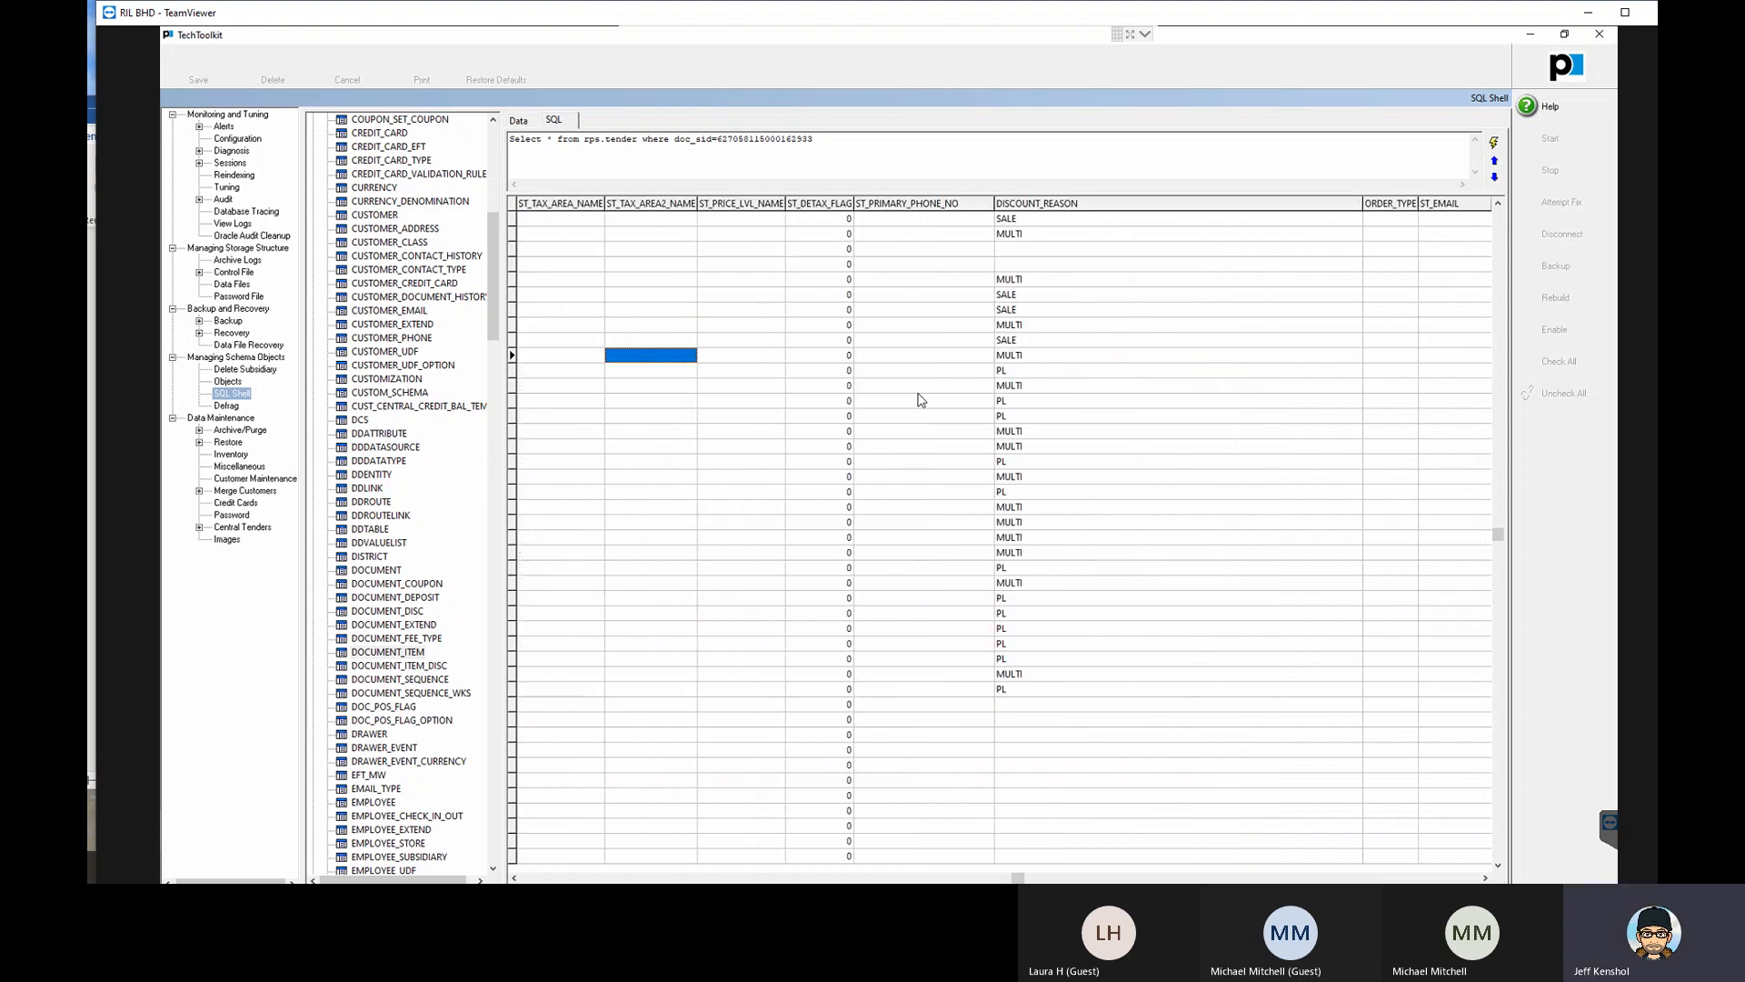
key(Right)
key(Right)
key(Right)
key(Right)
key(Right)
key(Right)
key(Right)
key(Right)
key(Right)
key(Right)
key(Right)
key(Right)
key(Right)
key(Right)
key(Right)
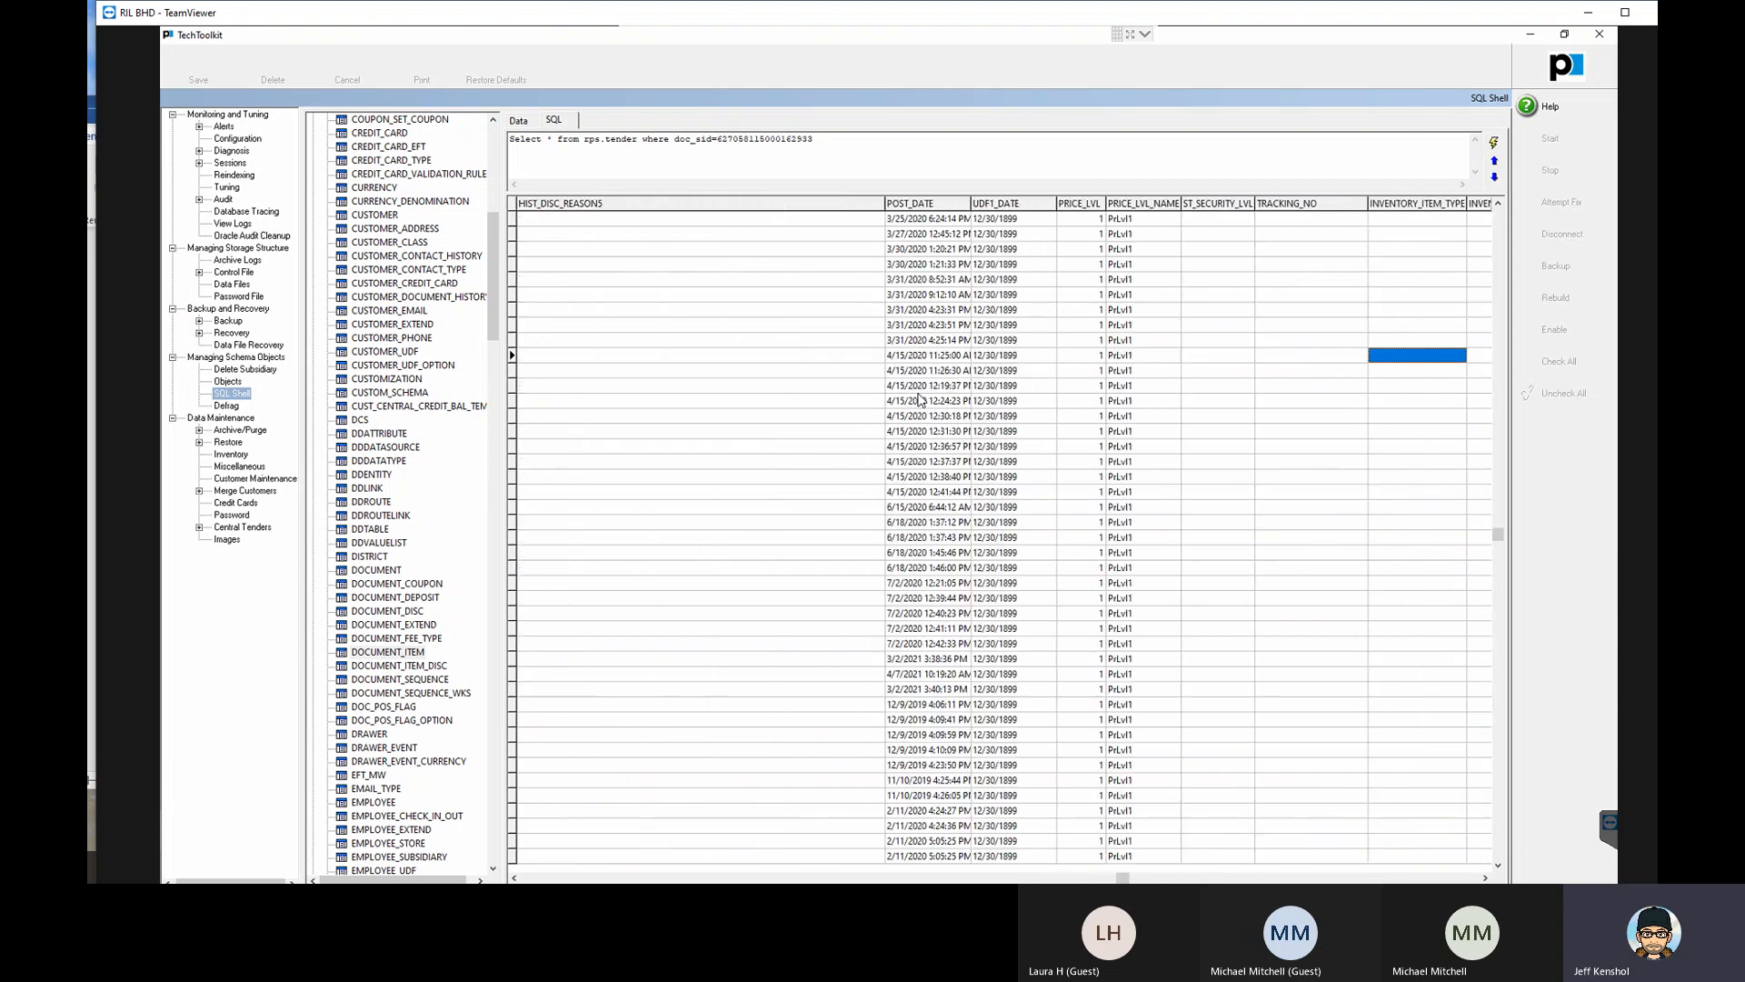
- Examine the tenth document item's deposit, tax area, serial type, fulfillment store, SO_CANCEL_FLAG, promotion and shipping method fields
key(Right)
key(Right)
key(Right)
key(Right)
key(Right)
key(Right)
key(Right)
key(Right)
key(Right)
key(Right)
key(Right)
key(Right)
key(Right)
key(Right)
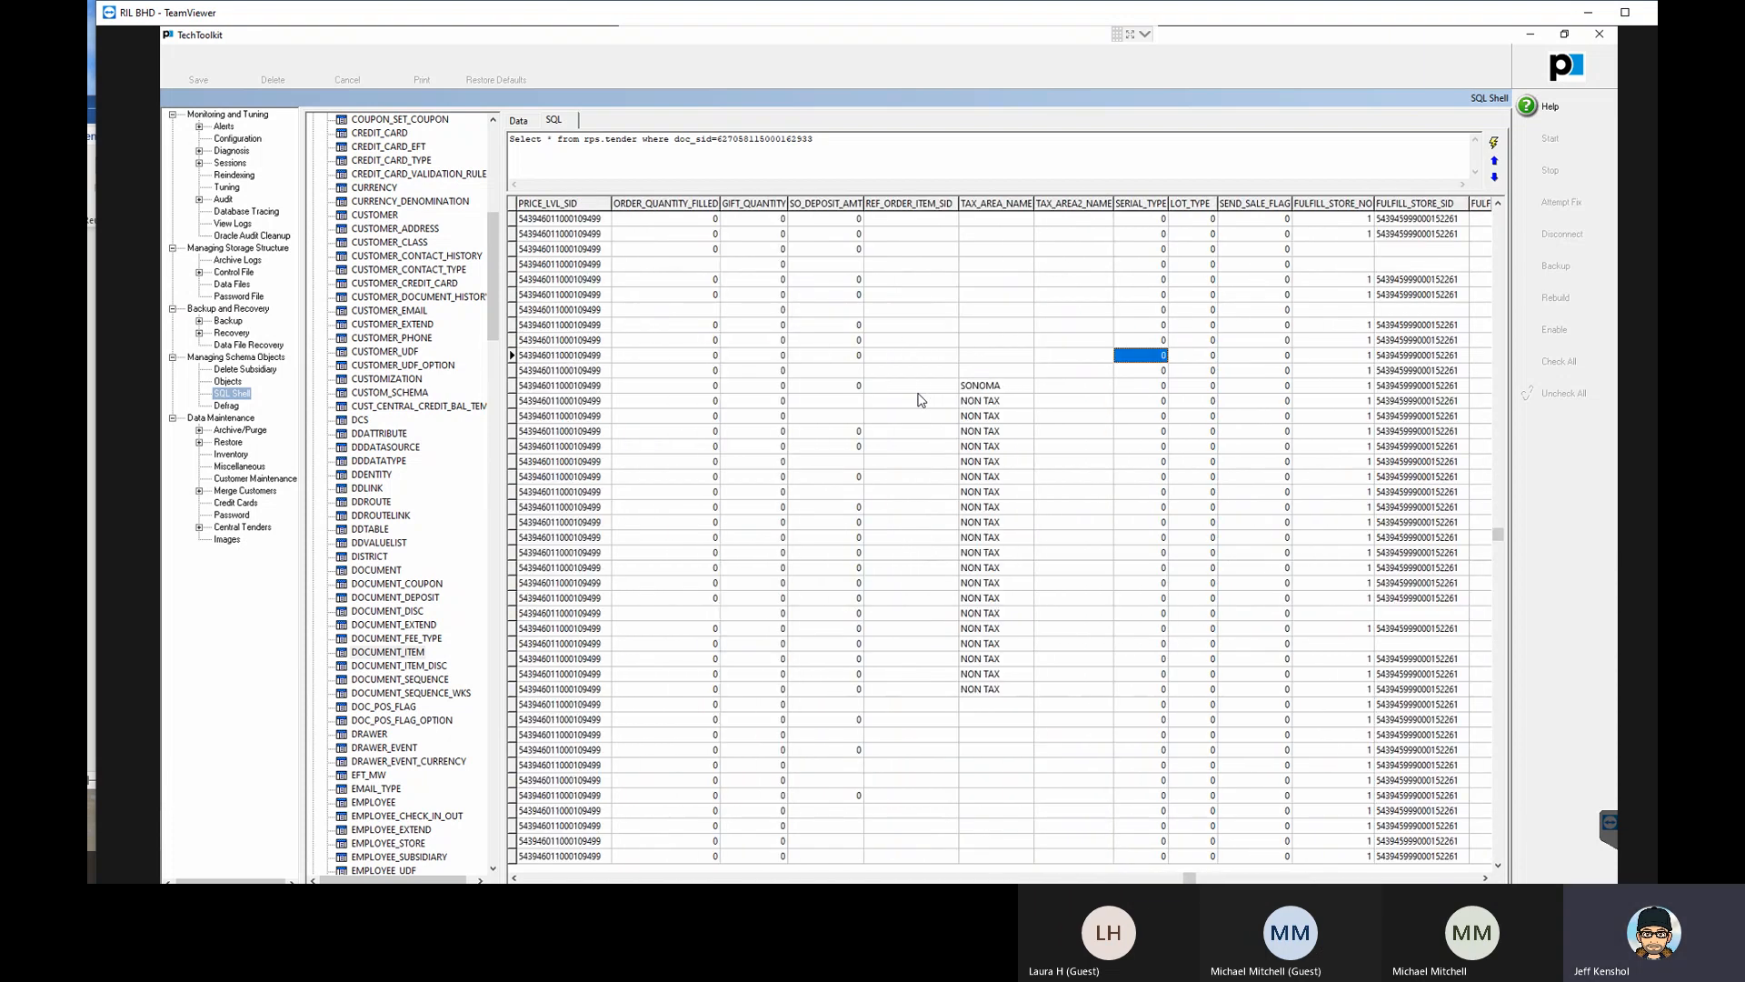
key(Right)
key(Right)
key(Right)
key(Right)
key(Right)
key(Right)
key(Right)
key(Right)
key(Right)
key(Right)
key(Right)
key(Right)
key(Right)
key(Right)
key(Right)
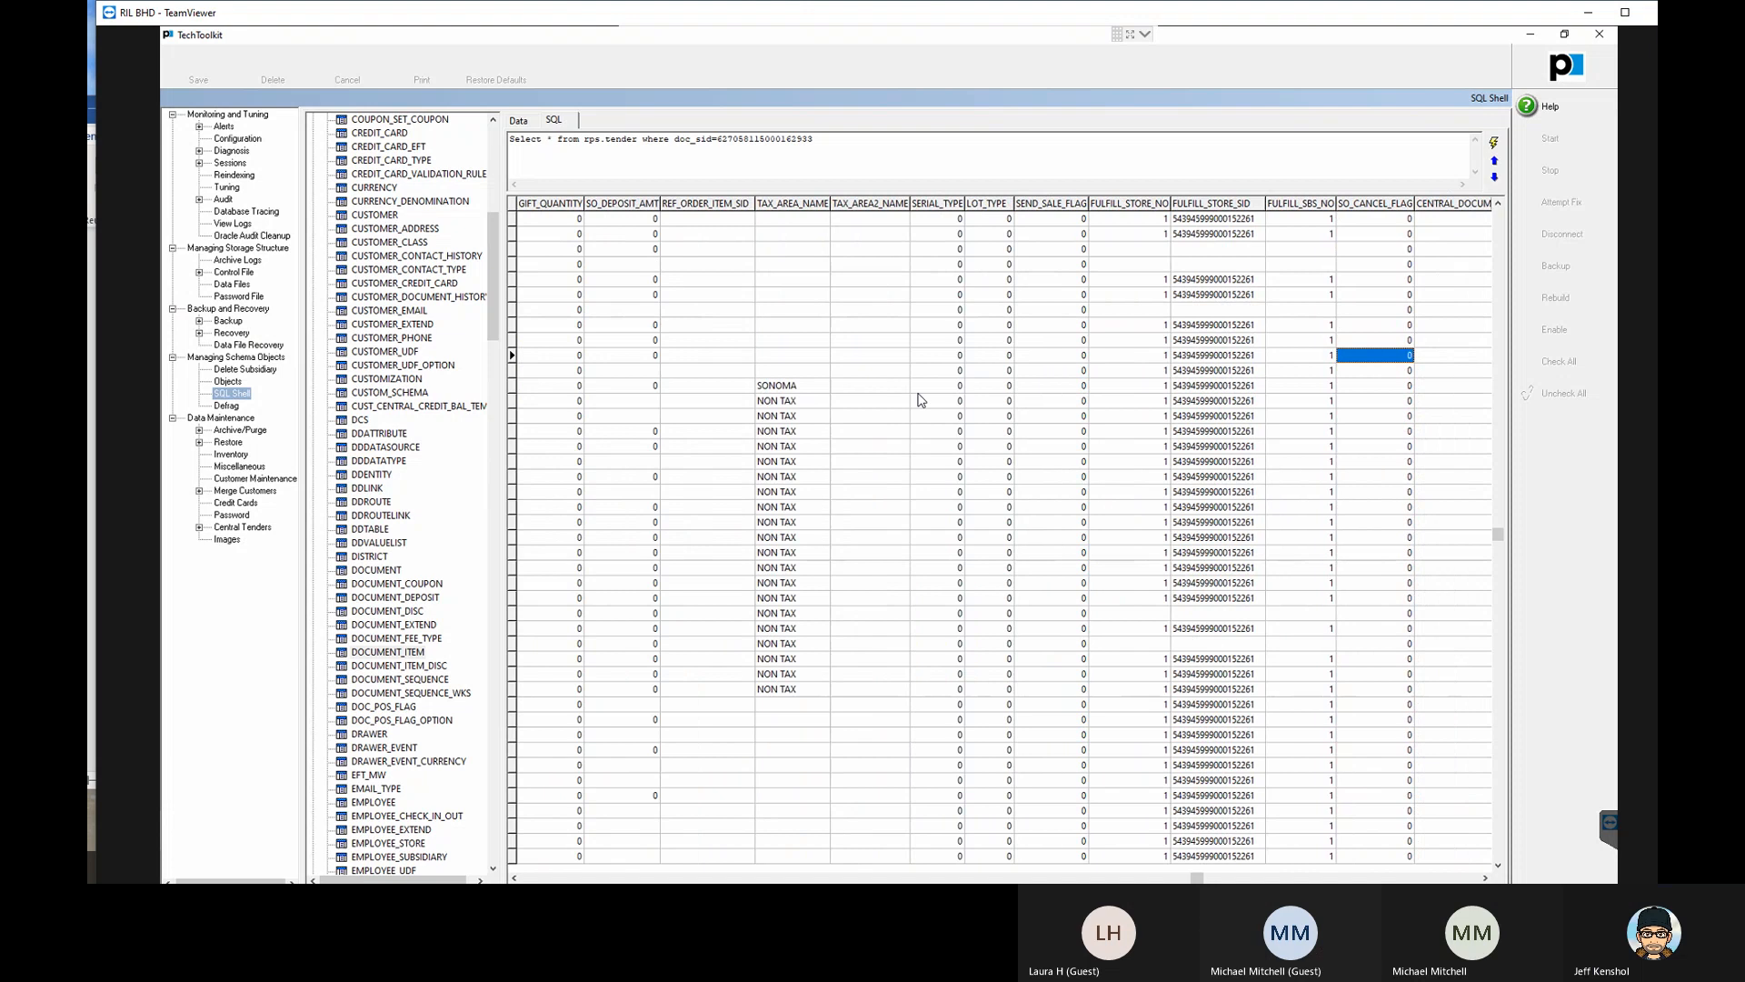
key(Right)
key(Right)
key(Right)
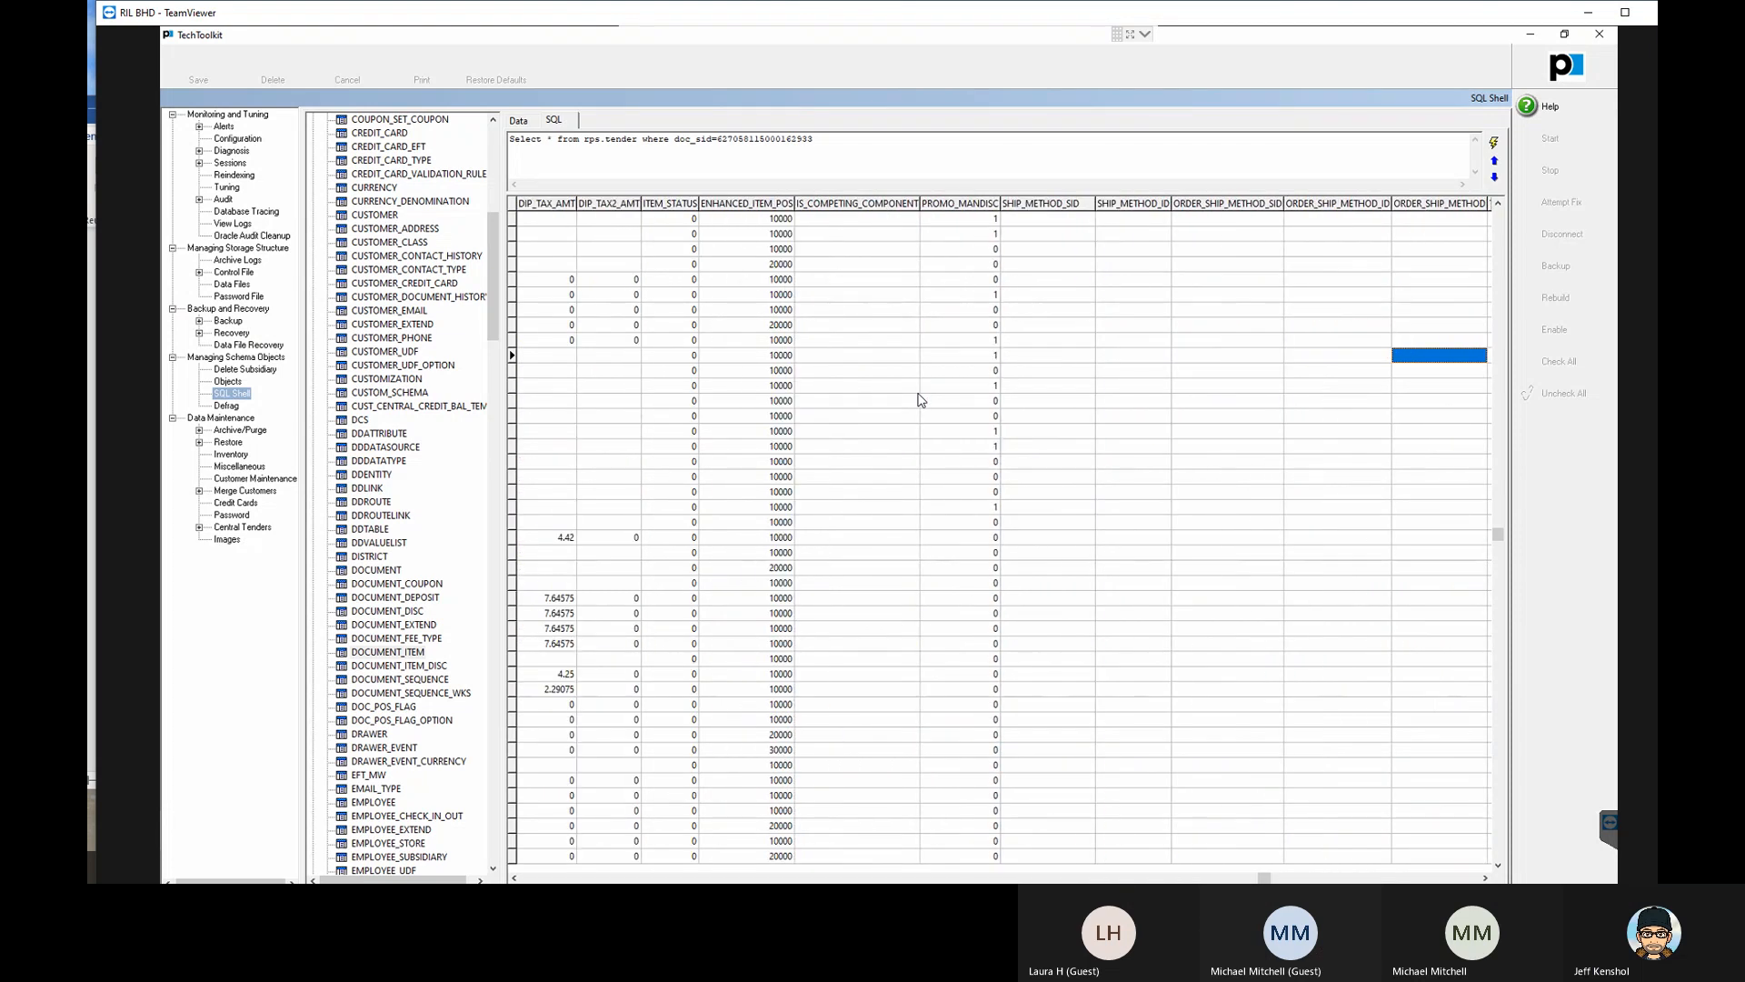
key(Up)
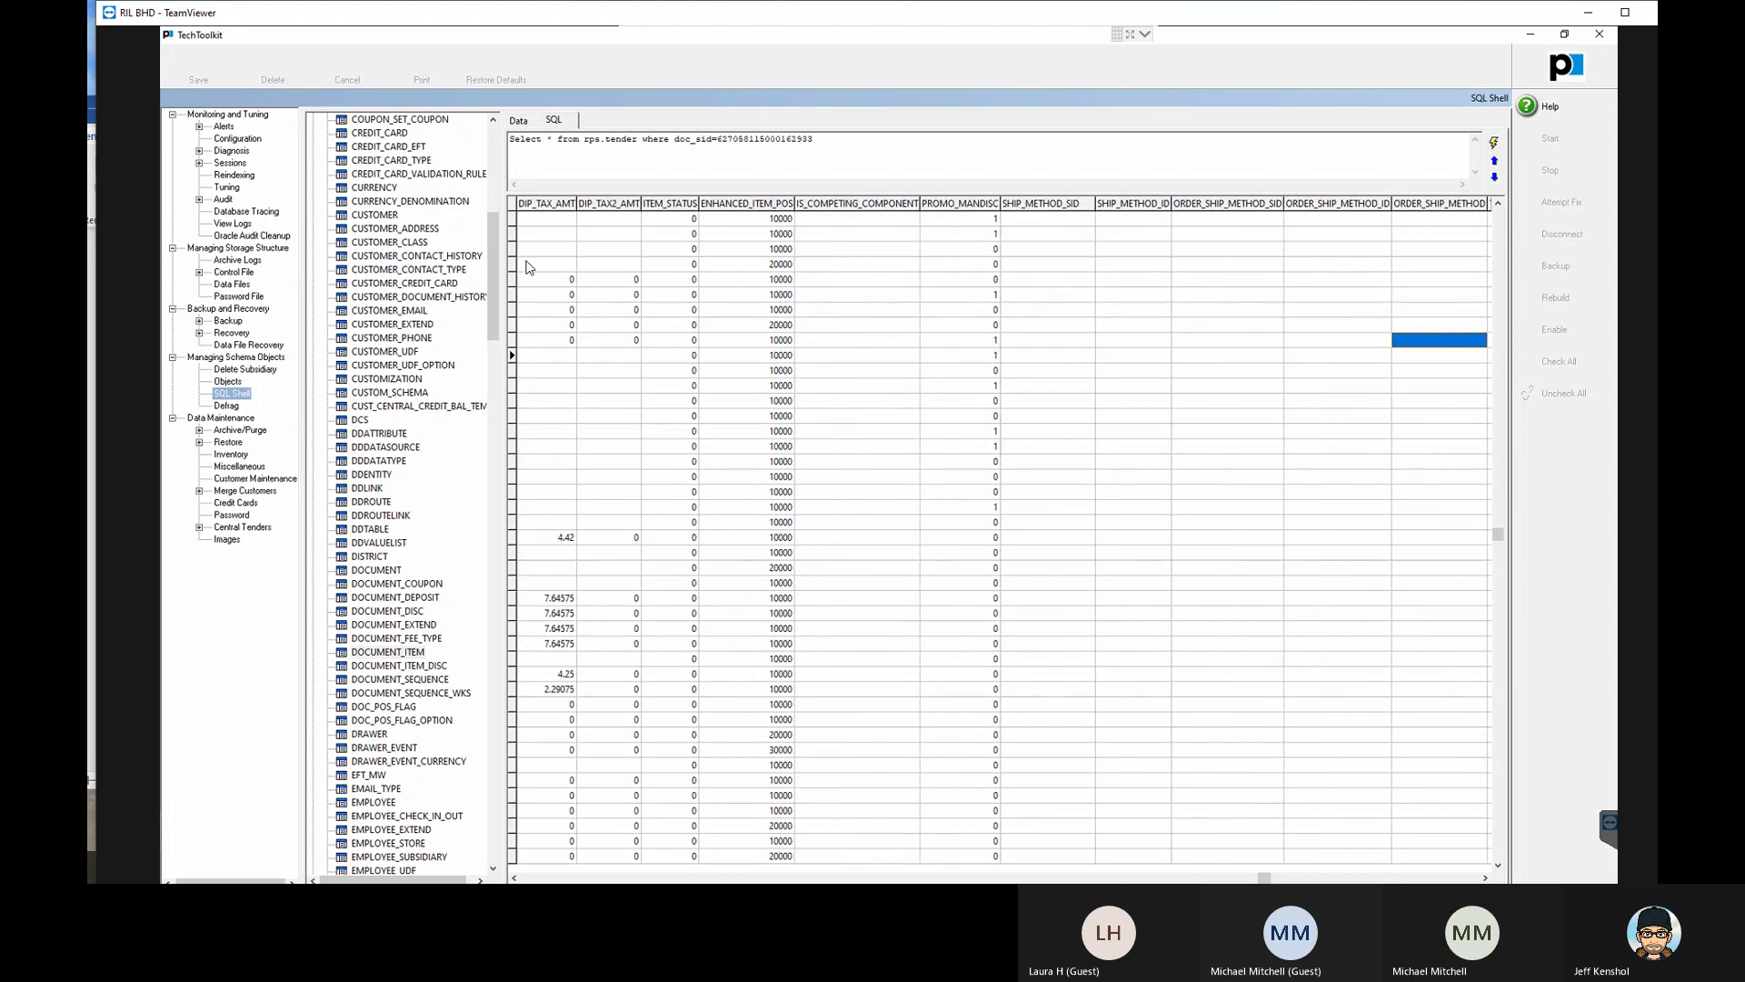
click(243, 397)
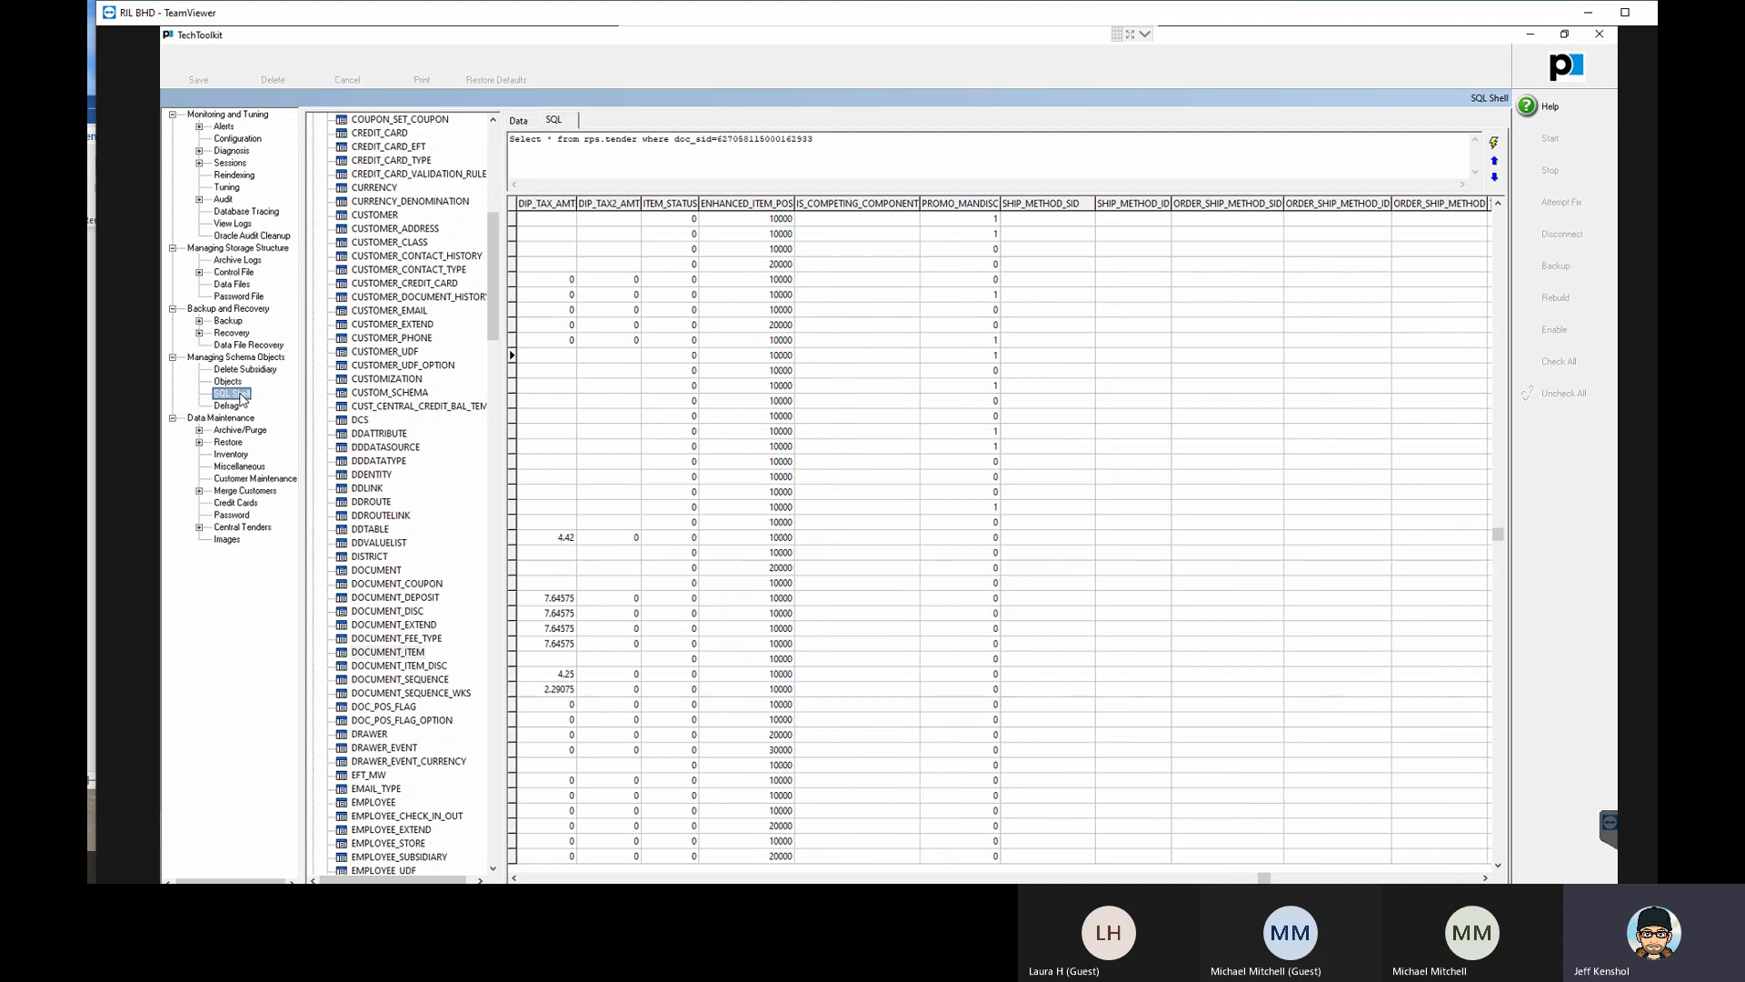
- Review the twentieth document item's fields backwards from inventory on-hand quantity through price level, historical discount and shipping to ST_EMAIL
click(550, 504)
key(Left)
key(Left)
key(Left)
key(Left)
key(Left)
key(Left)
key(Left)
key(Left)
key(Left)
key(Left)
key(Left)
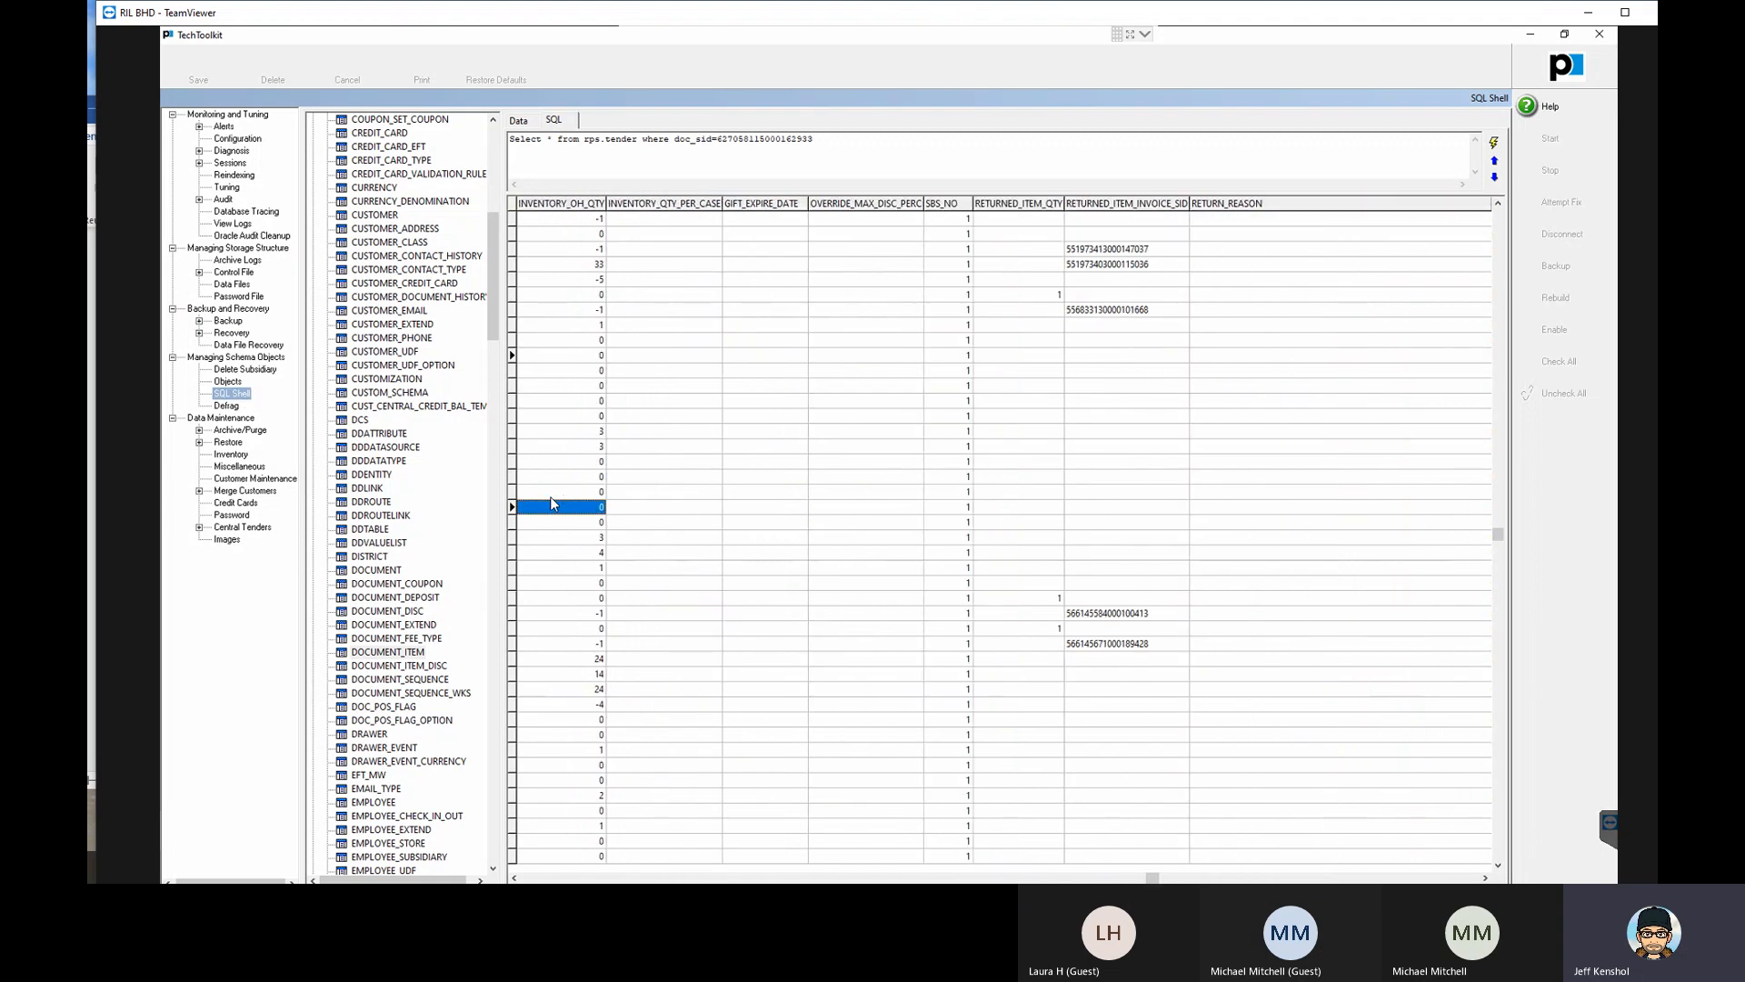
key(Left)
key(Left)
key(Left)
key(Left)
key(Left)
key(Left)
key(Left)
key(Left)
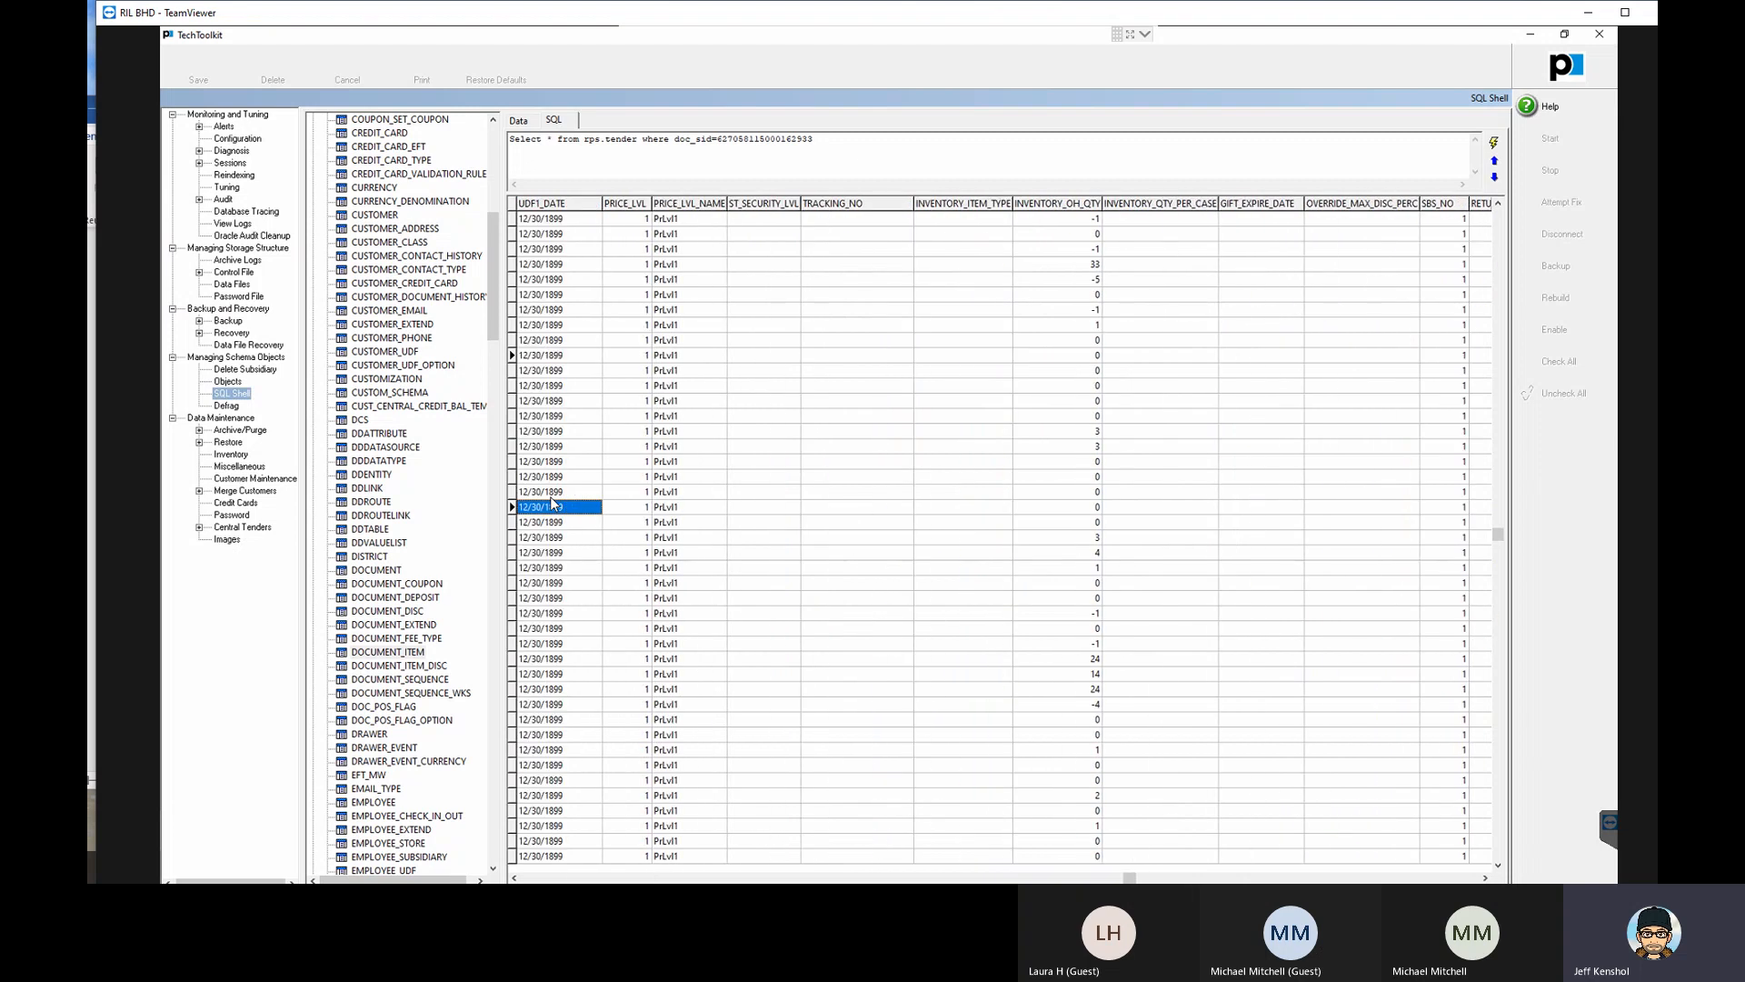
key(Left)
- Review the twentieth item's fields back from discount reason to DESCRIPTION1, and examine the first item's DESCRIPTION1 value
key(Left)
key(Left)
key(Left)
key(Left)
key(Left)
key(Left)
key(Left)
key(Left)
key(Left)
key(Left)
key(Left)
key(Left)
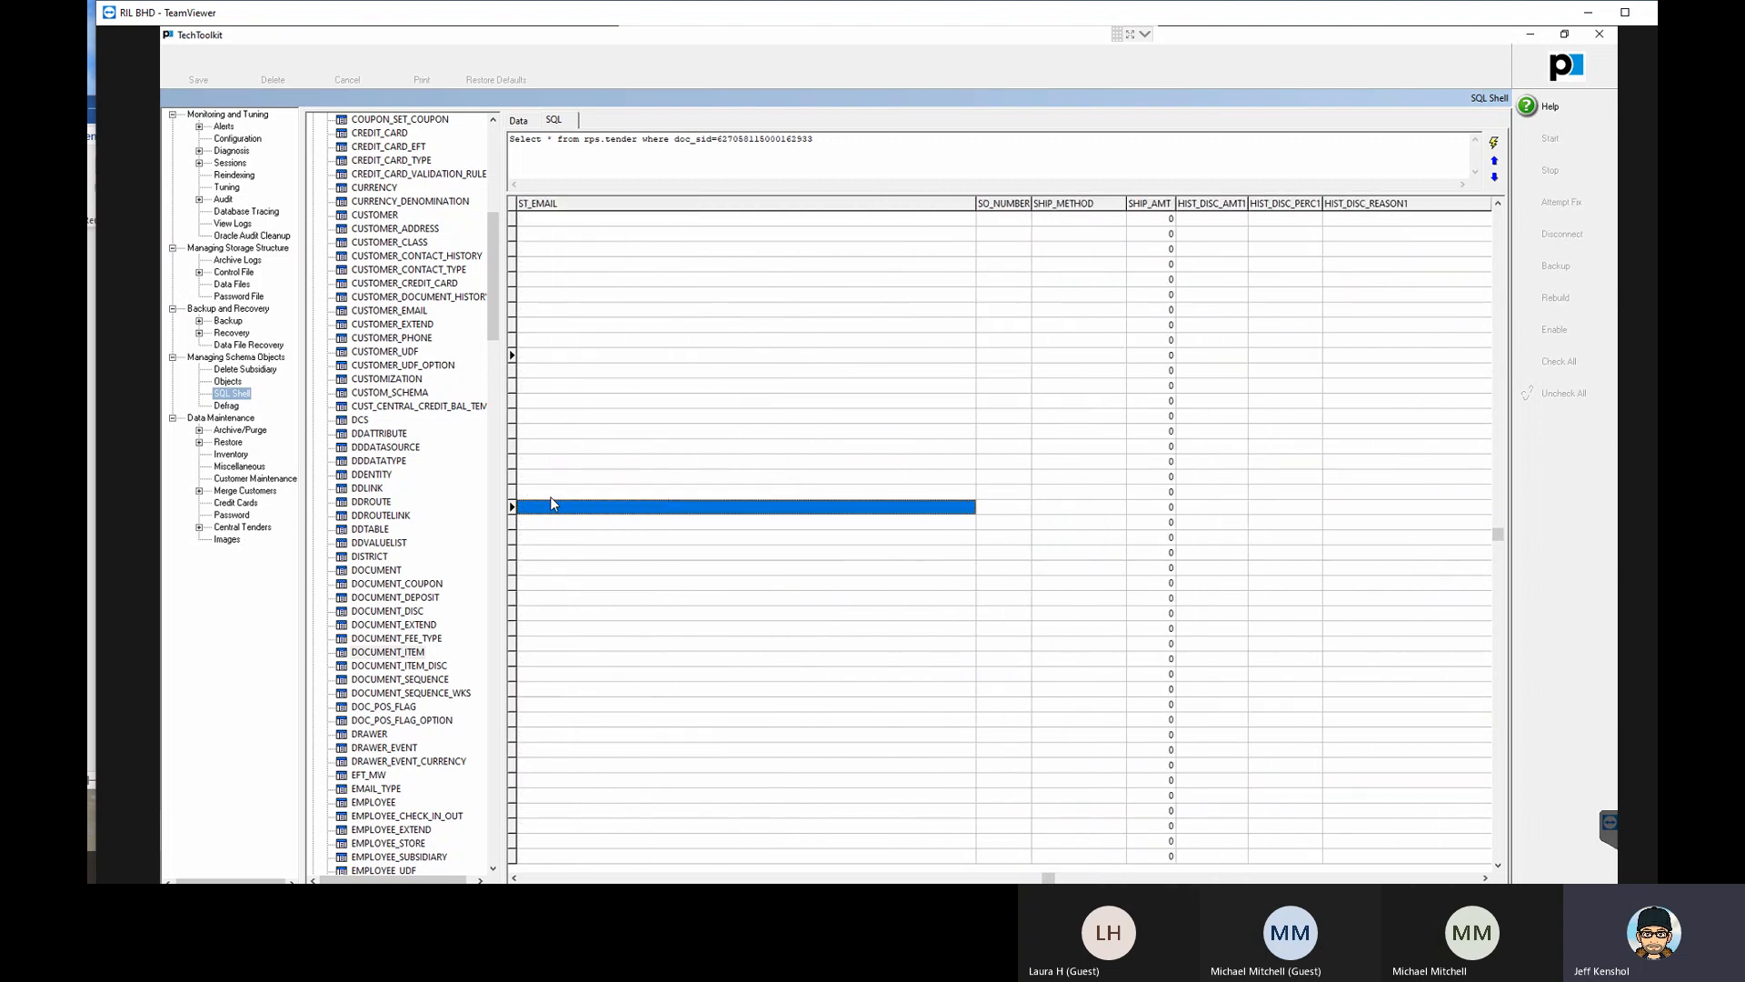
key(Left)
key(Left)
key(Left)
key(Left)
key(Left)
key(Left)
key(Left)
key(Left)
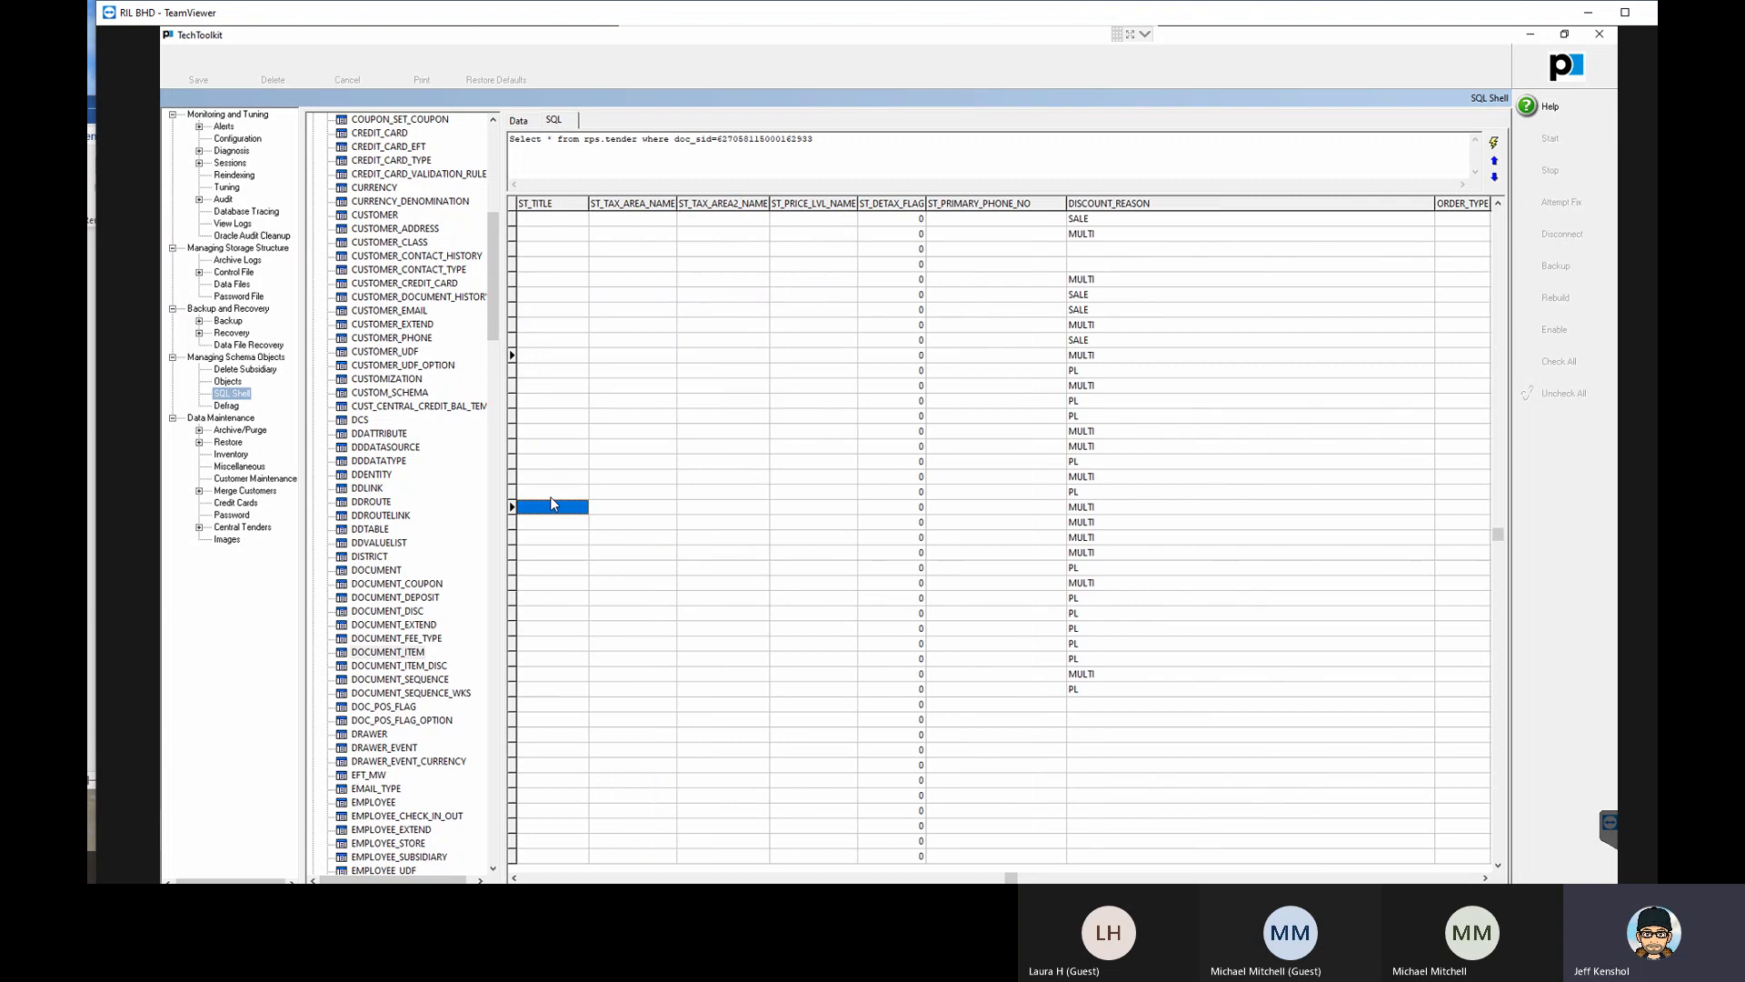
key(Left)
key(Left)
key(Left)
key(Left)
key(Left)
key(Left)
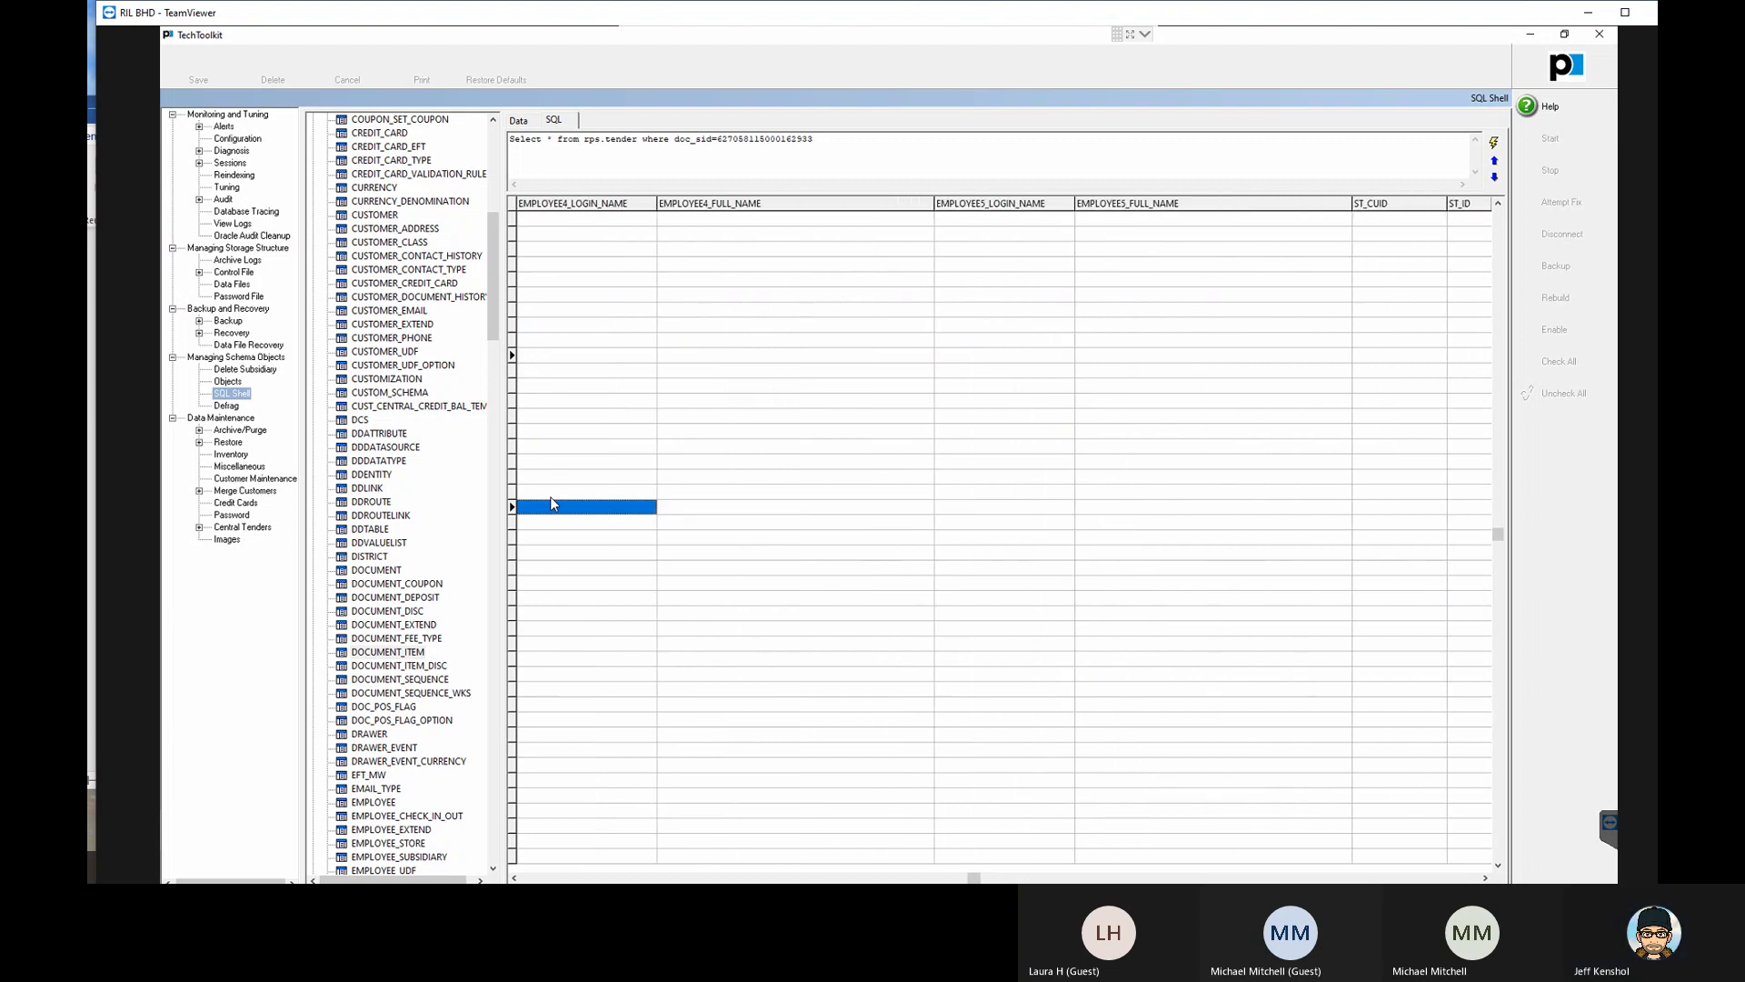
key(Left)
key(Left)
key(Left)
key(Left)
key(Left)
key(Left)
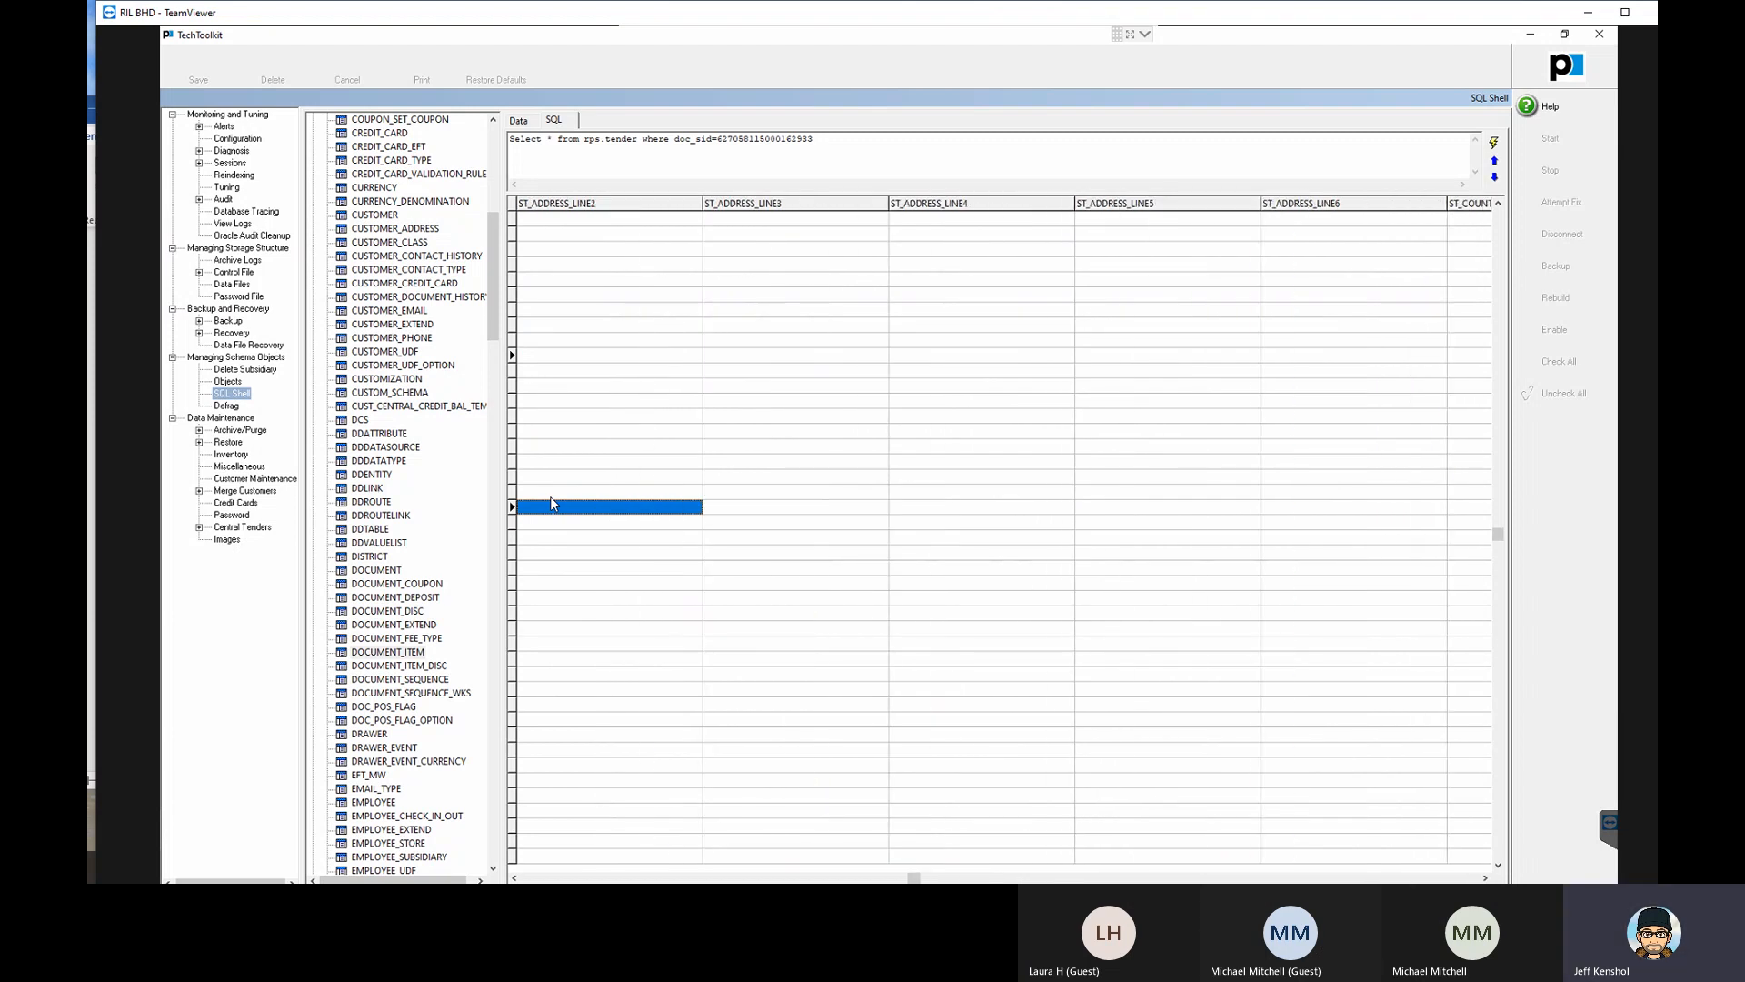
key(Left)
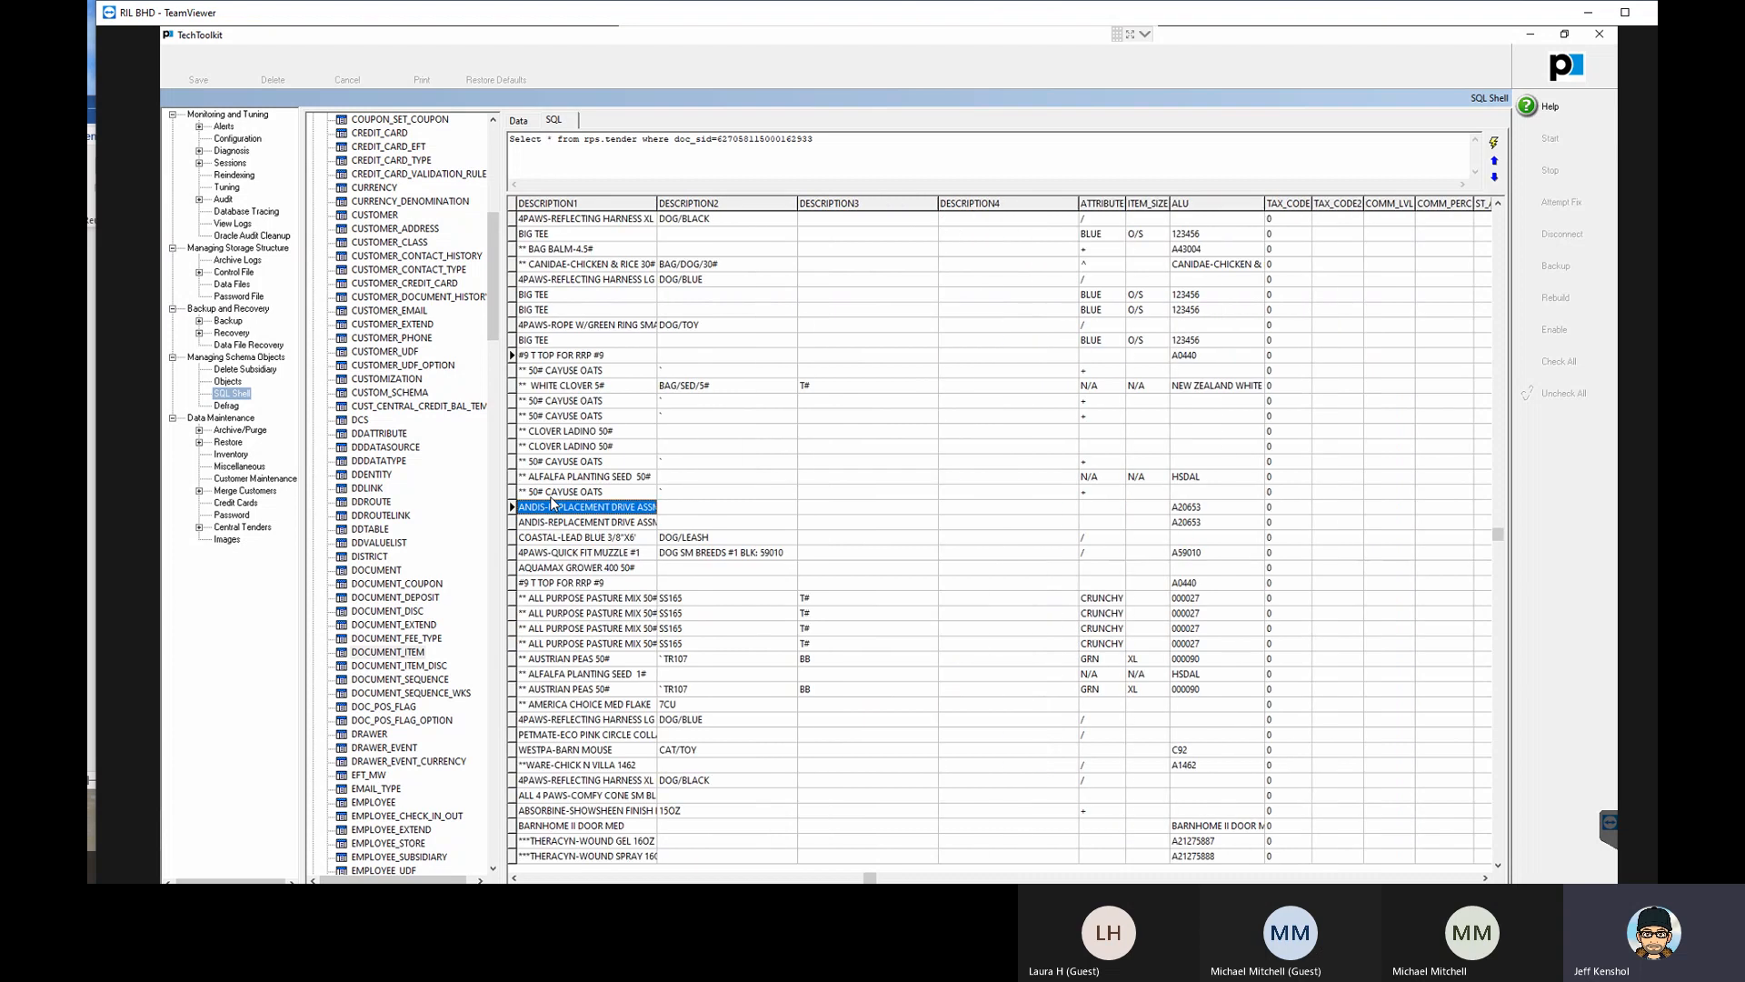
click(574, 222)
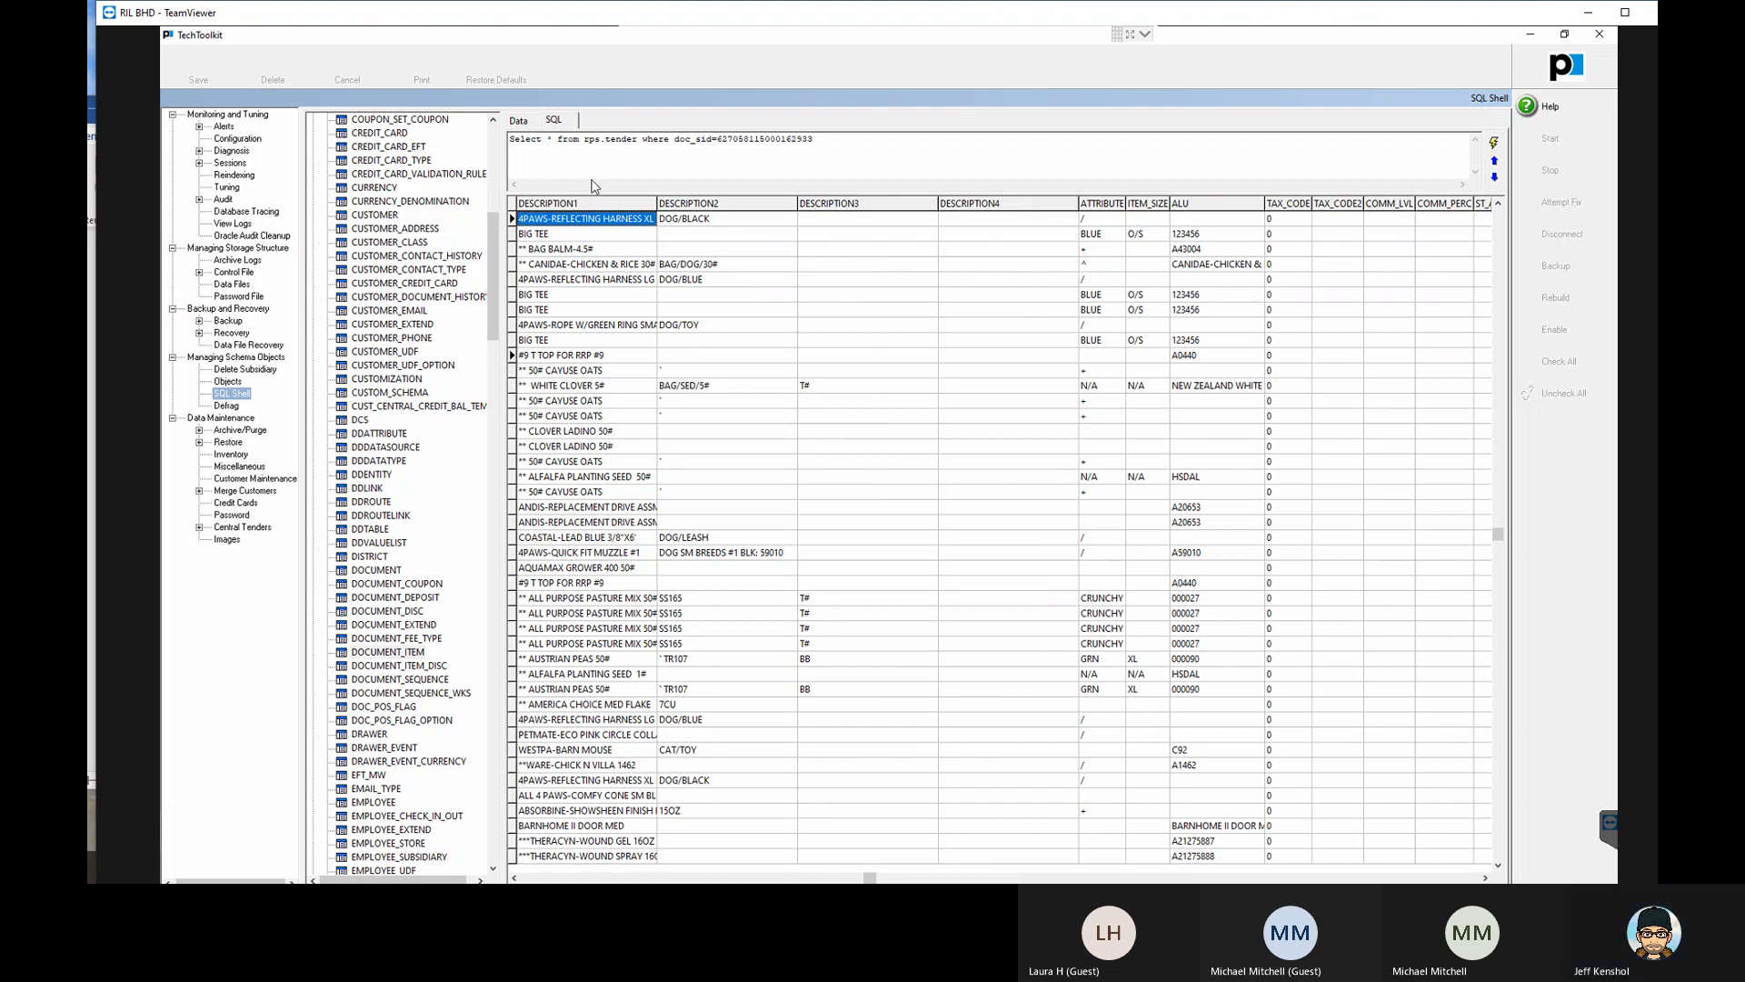
- Close the Prism Mgmt shortcut properties and switch from TechToolkit to the Krunch report editor in the browser
click(1529, 38)
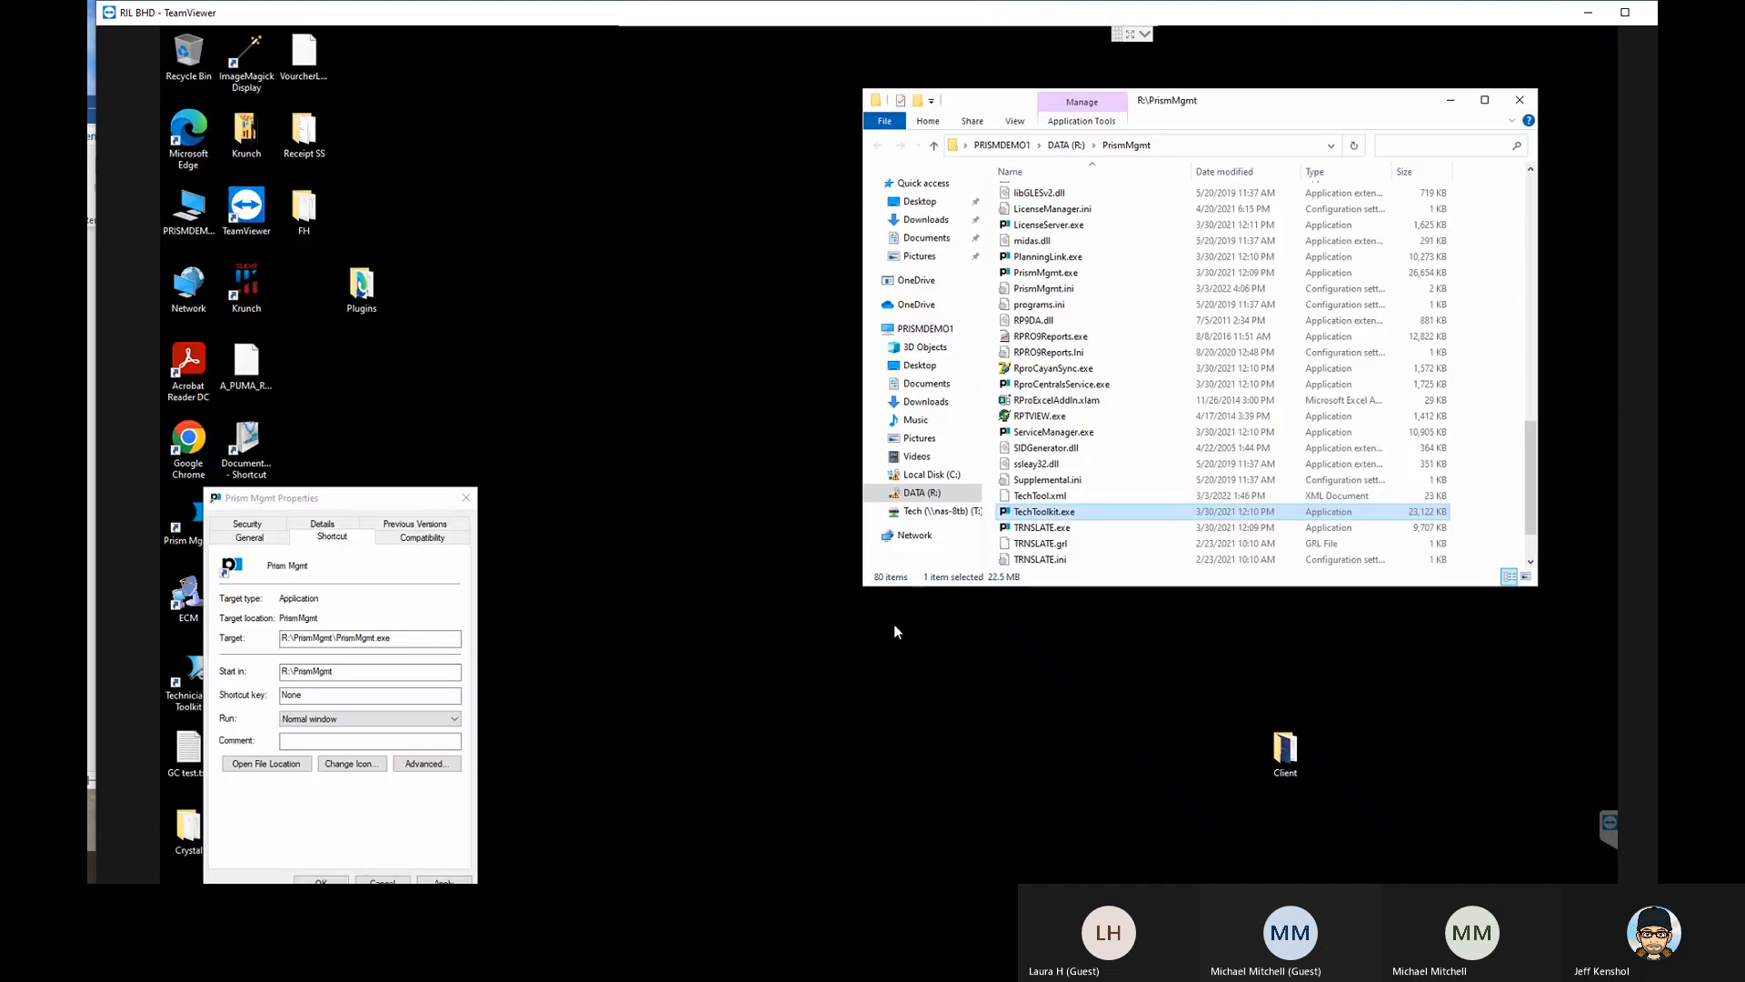
click(466, 497)
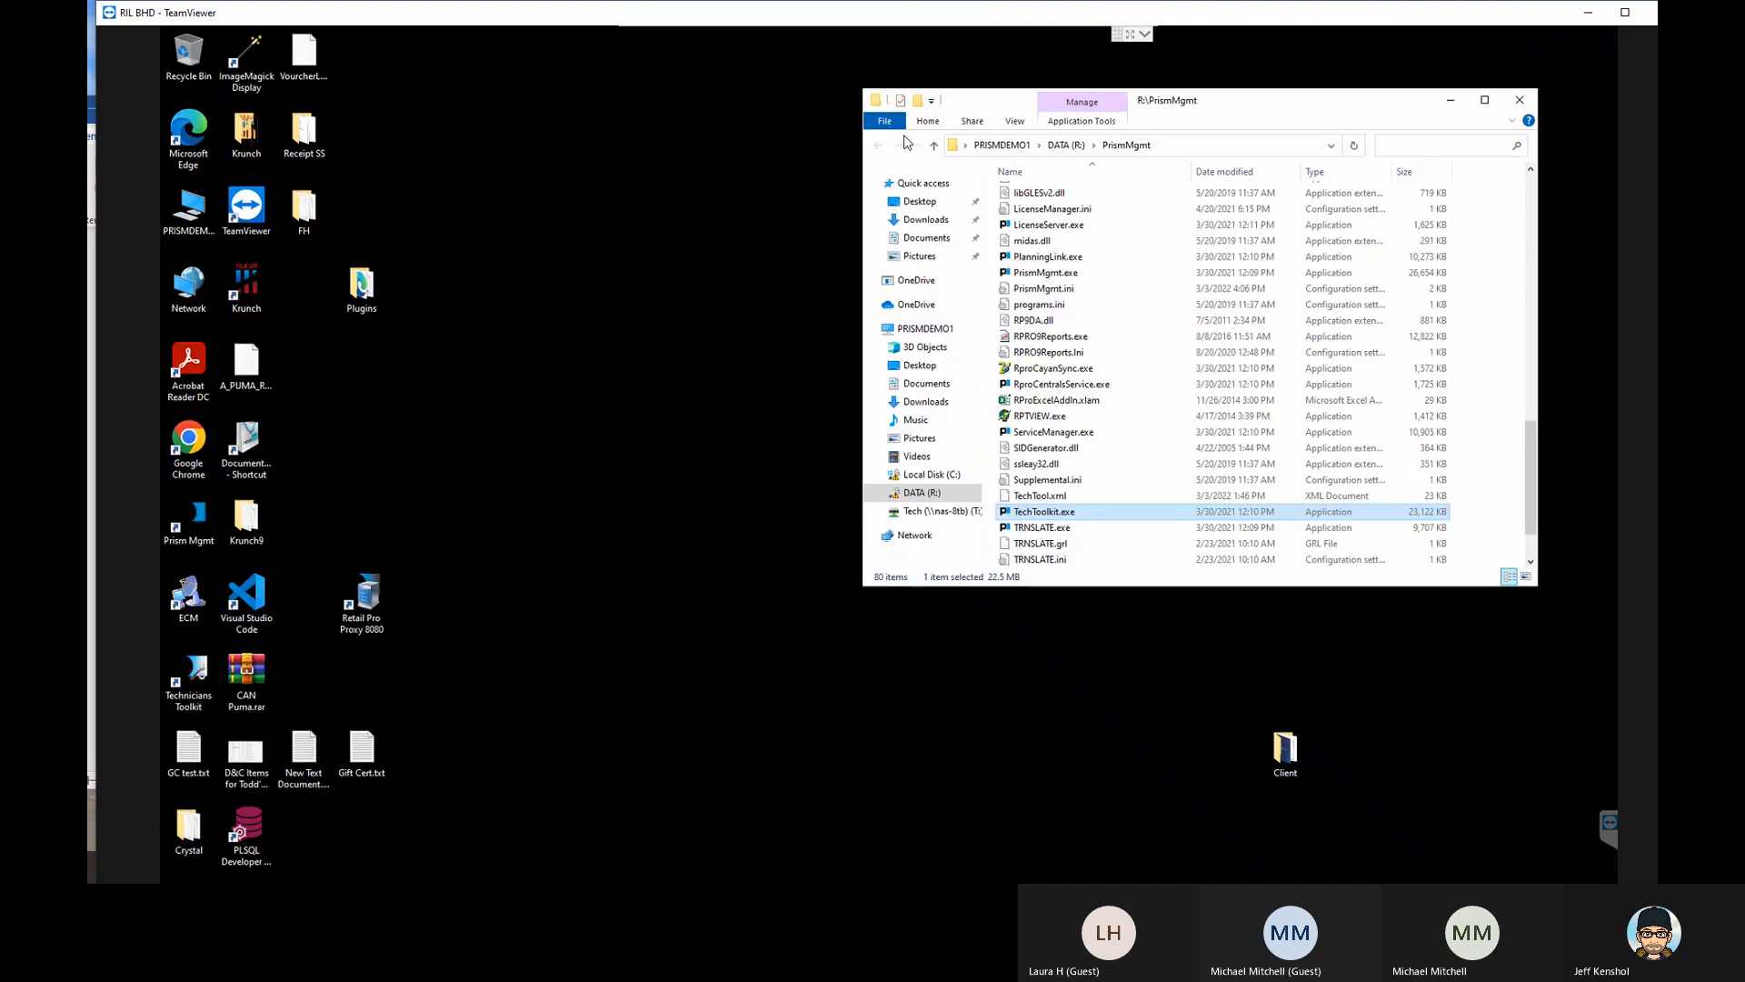
double_click(539, 17)
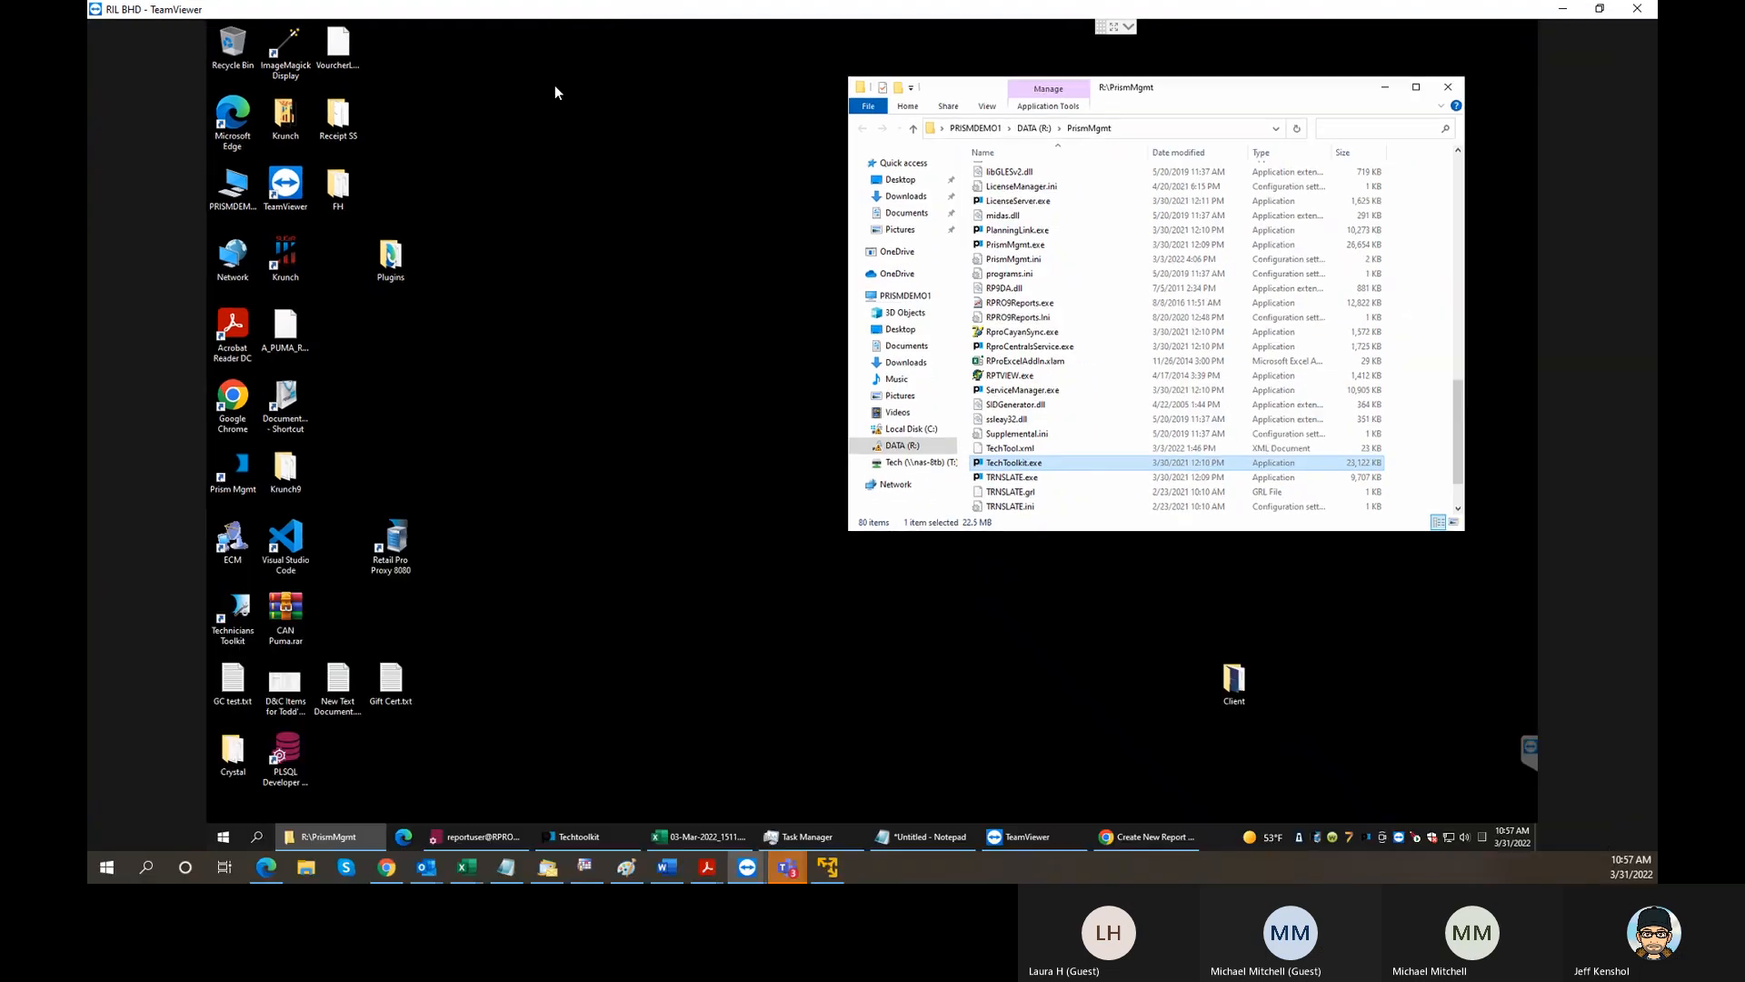
click(1143, 836)
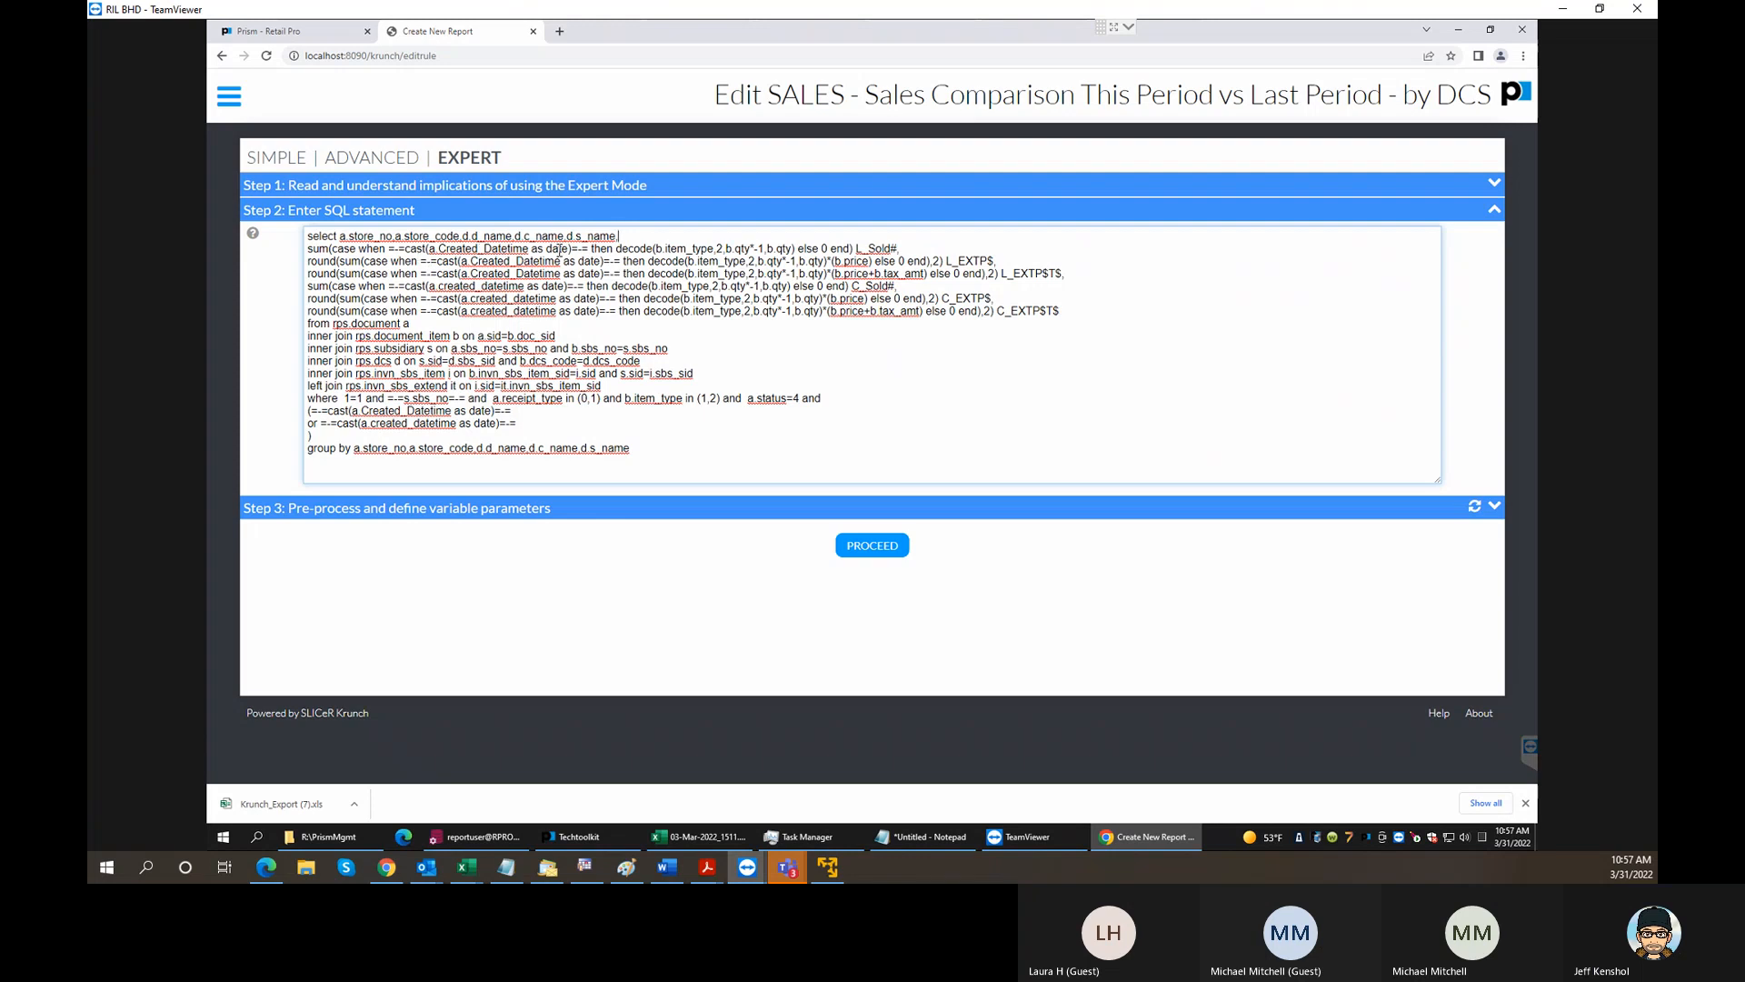
- Add b.description1 from the rps.document_item table to the end of the SQL statement's first select line, after d.s_name
text(,)
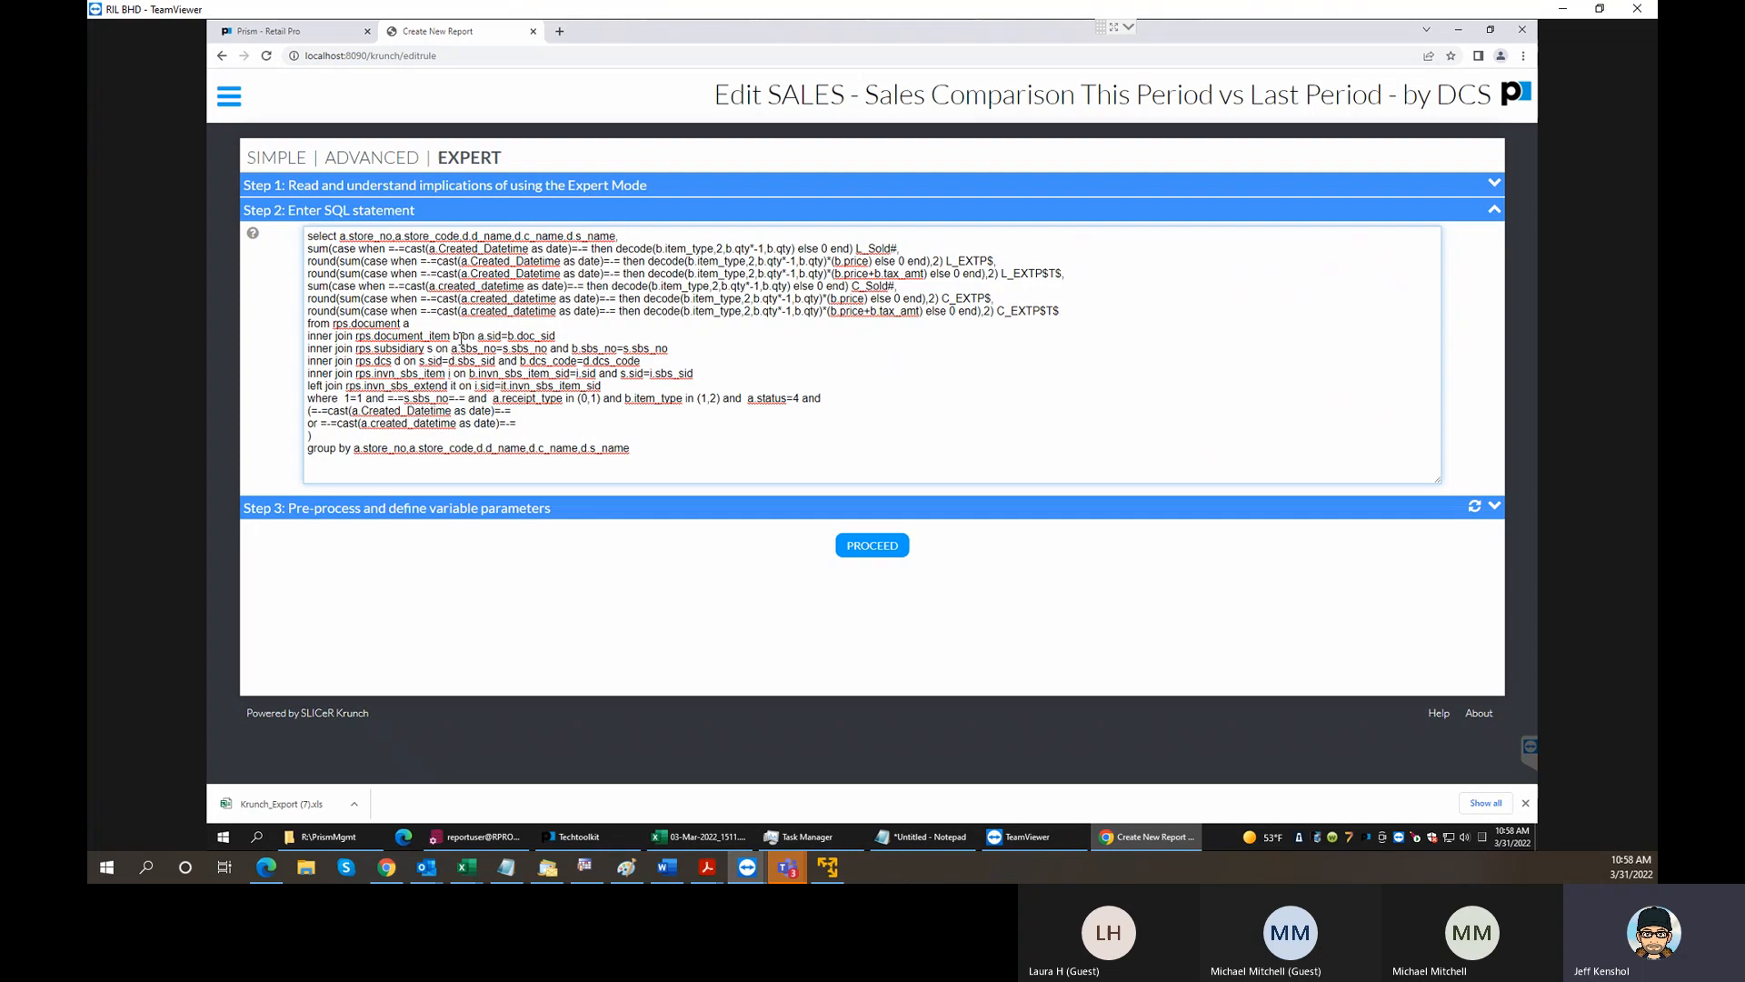
drag(459, 338, 357, 345)
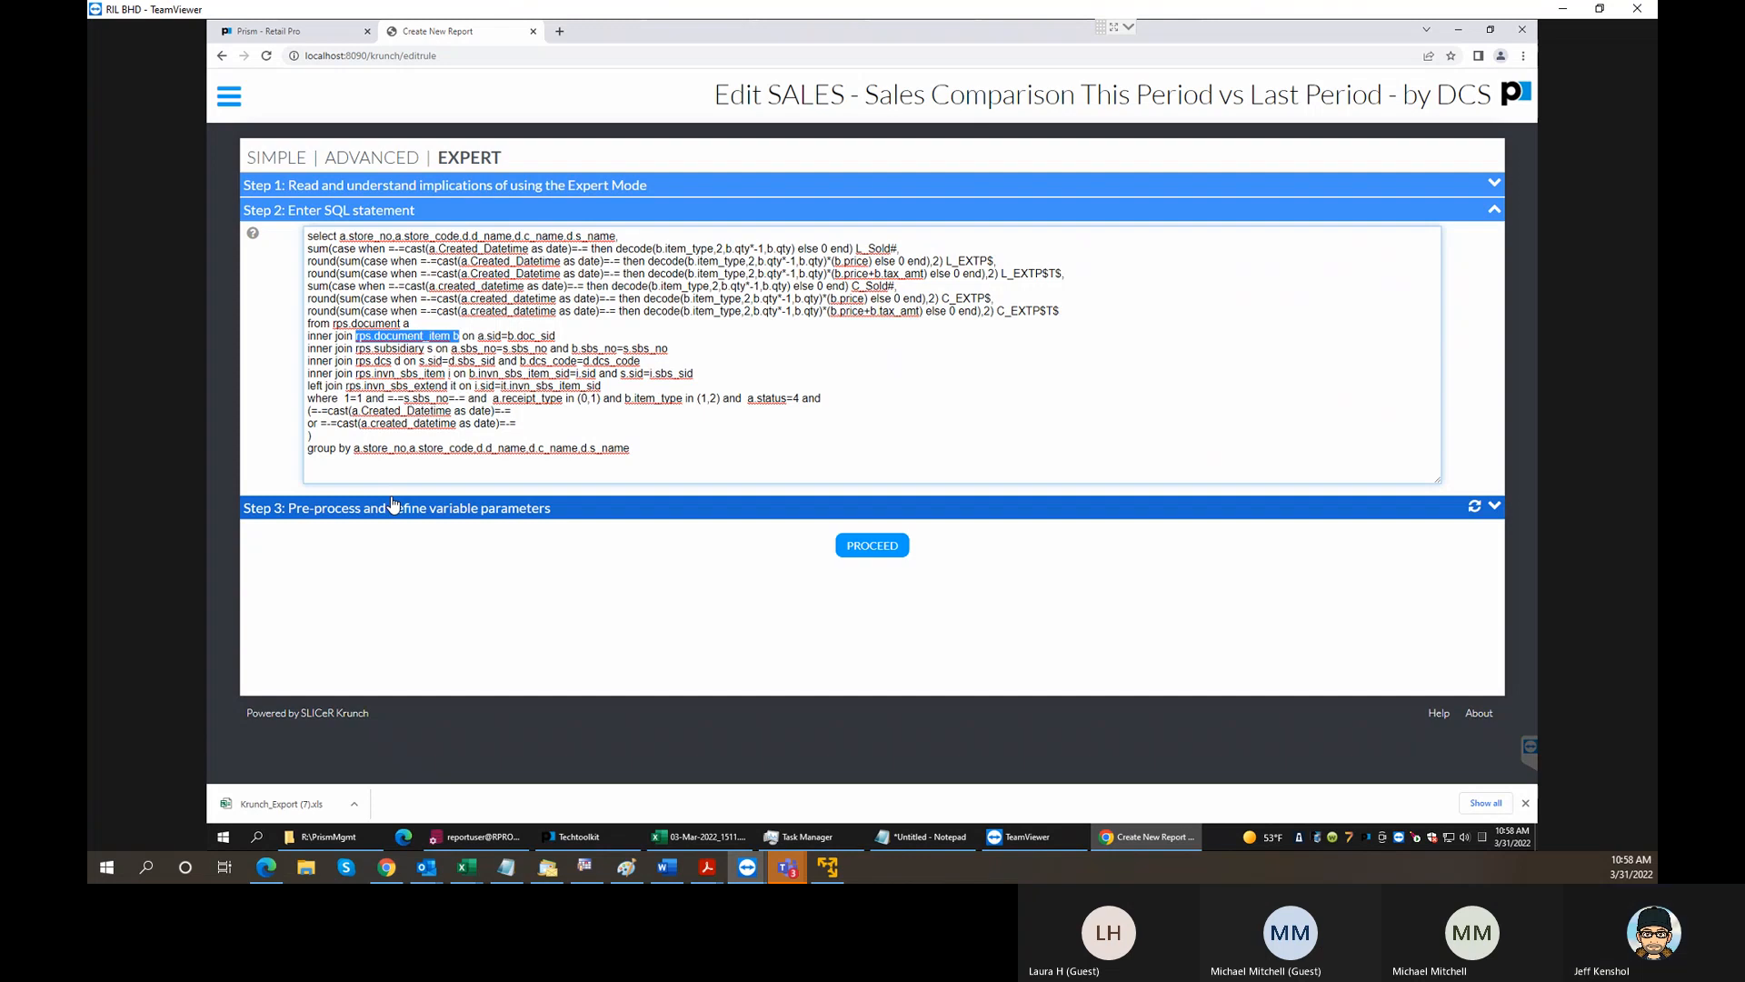
click(640, 242)
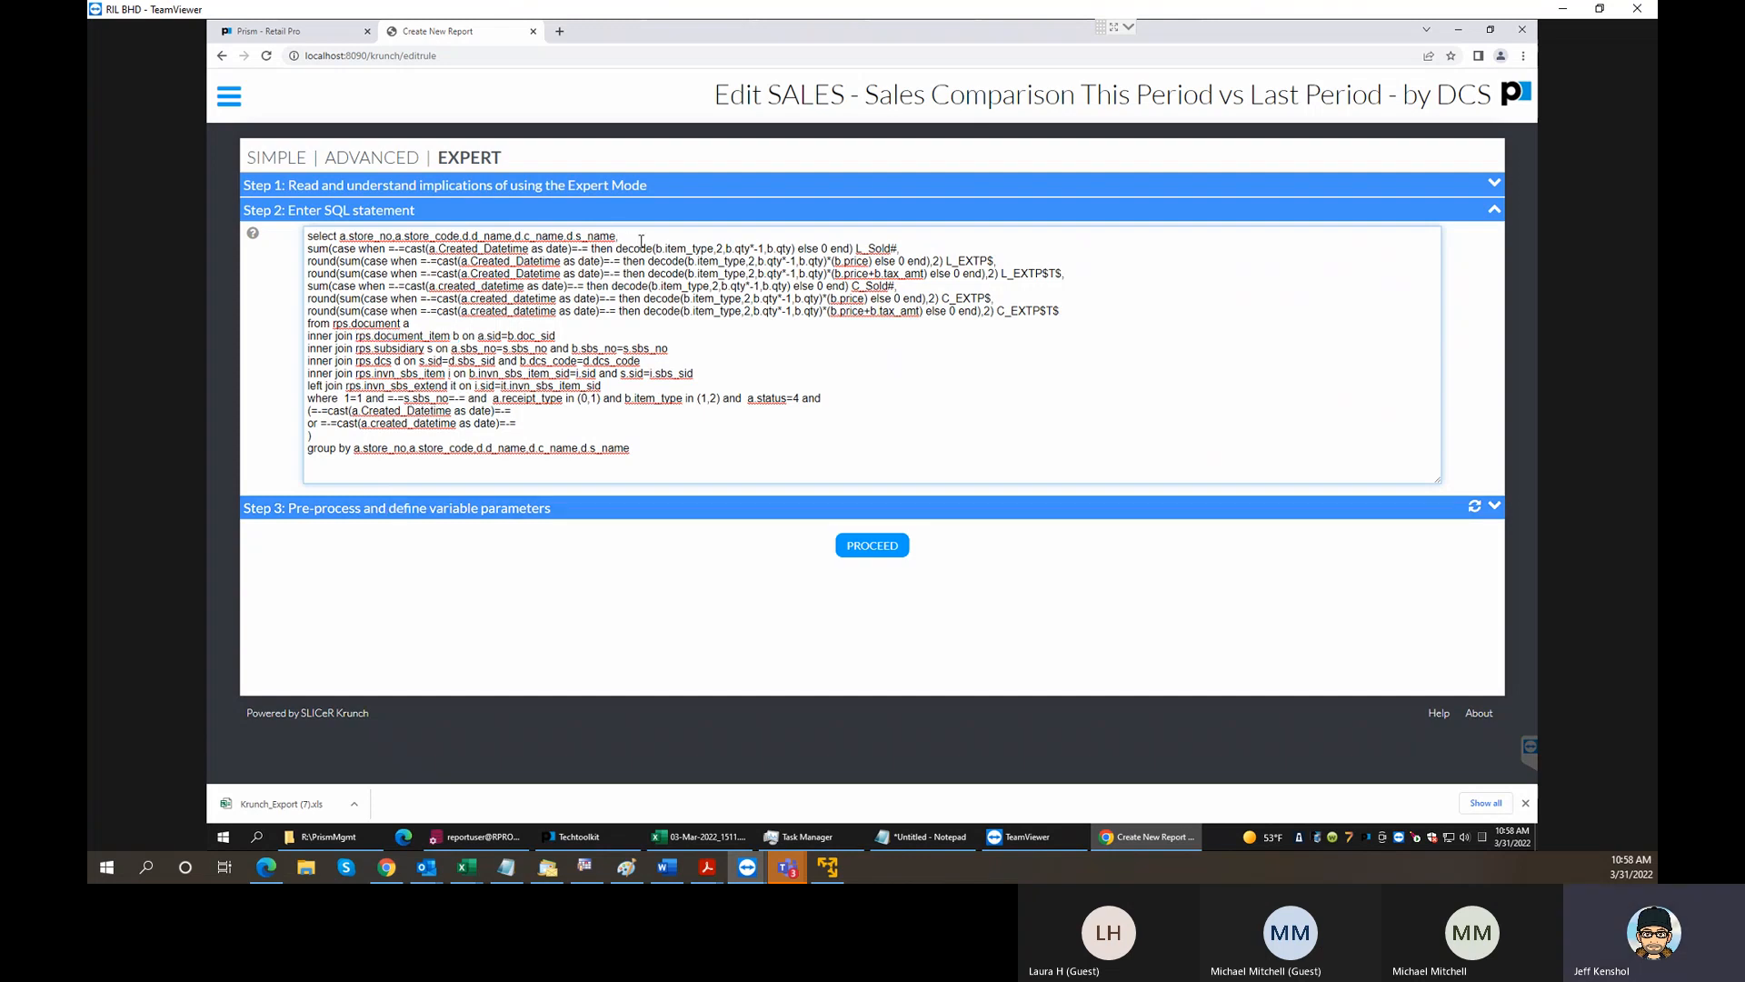
text(b,)
key(BackSpace)
text(.desc)
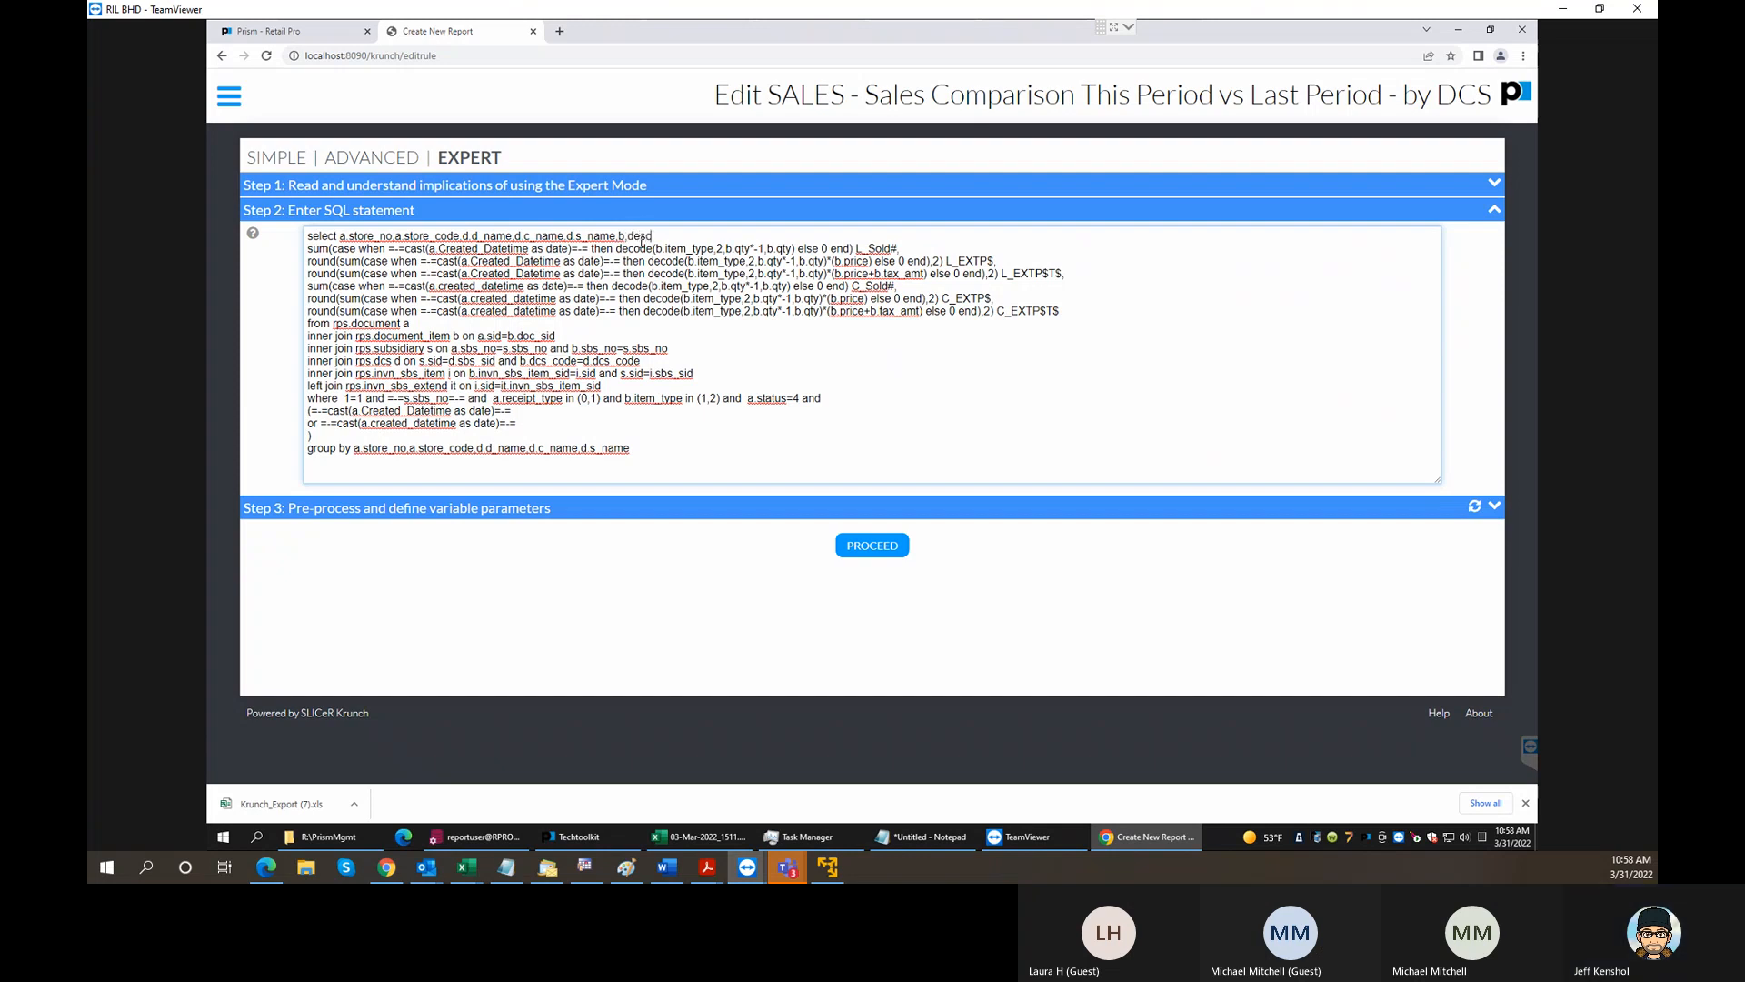
text(ription1,)
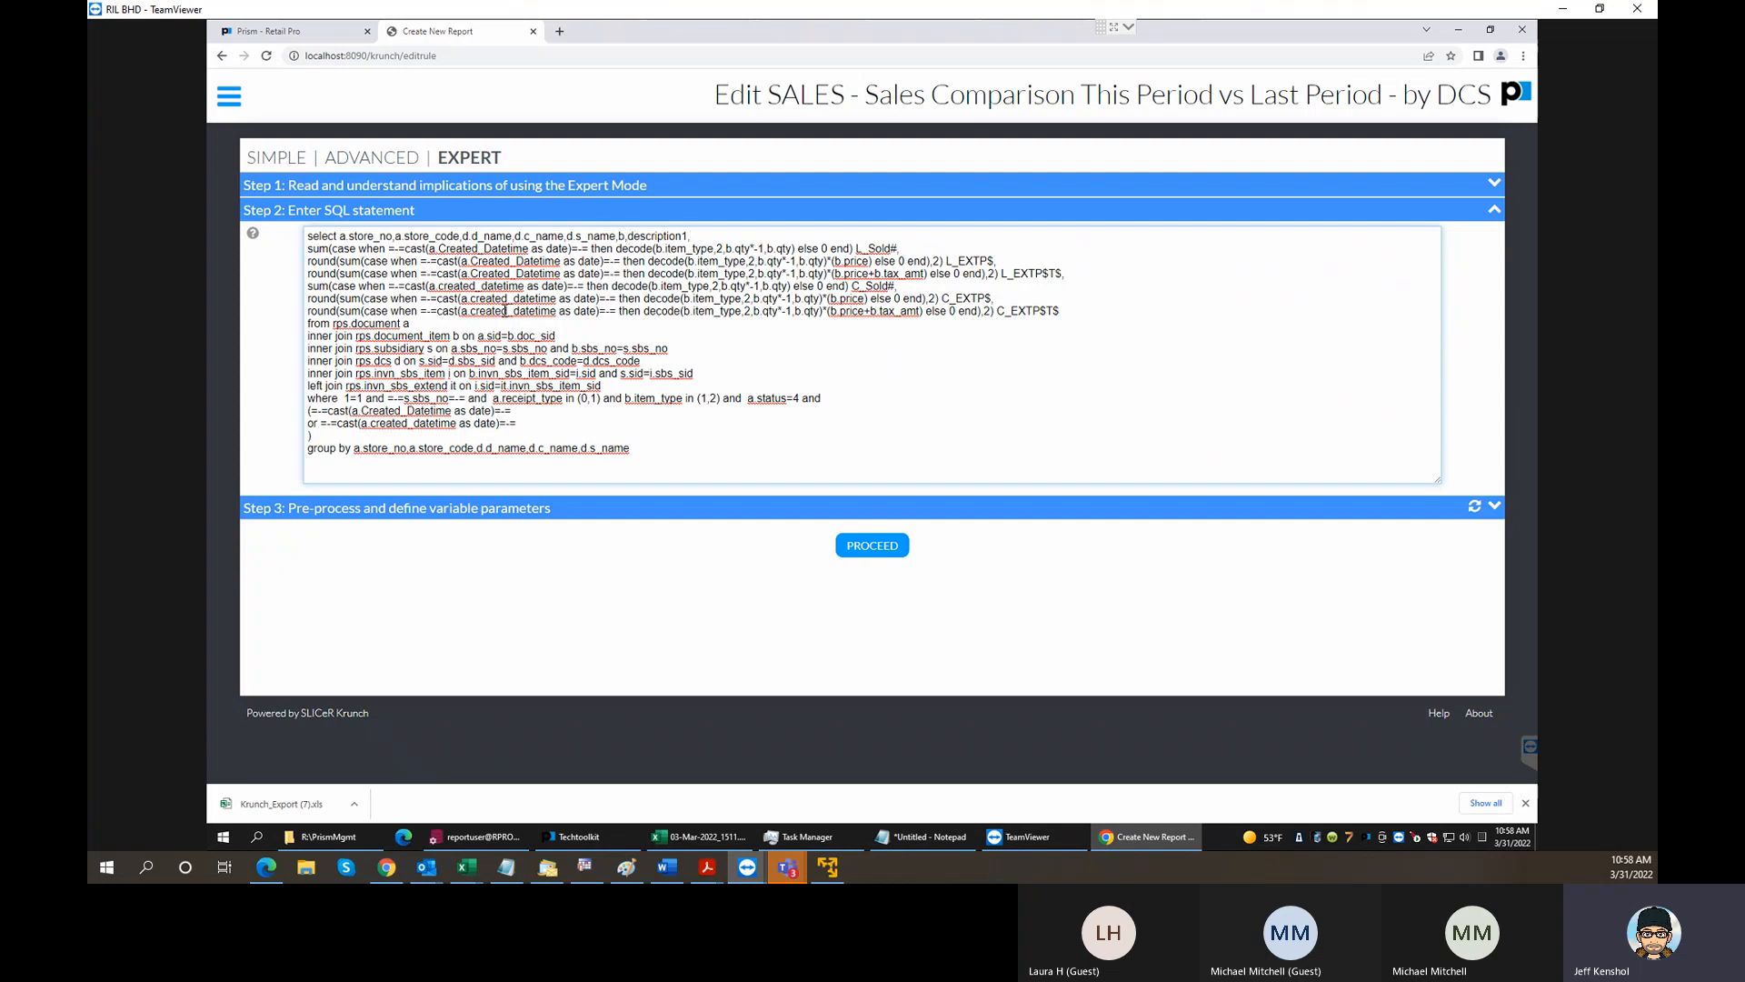
- Highlight the from keyword before rps.document in the SQL statement and open the site navigation
click(896, 287)
drag(333, 325, 268, 329)
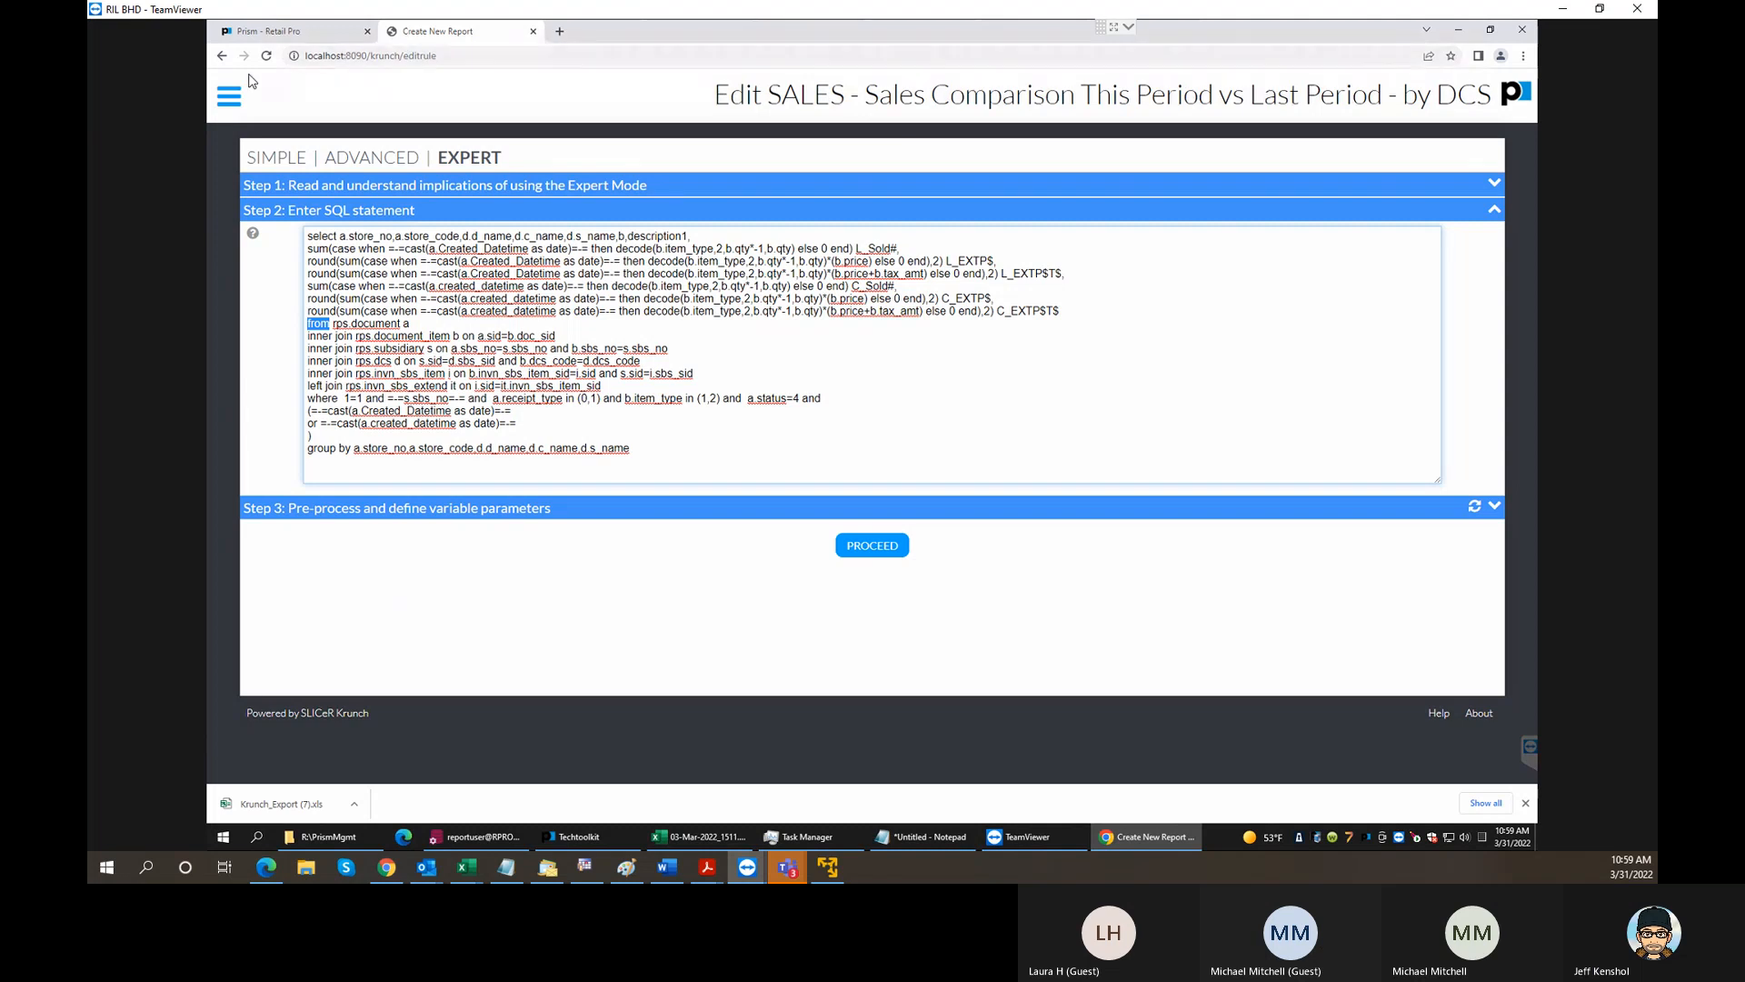
click(226, 97)
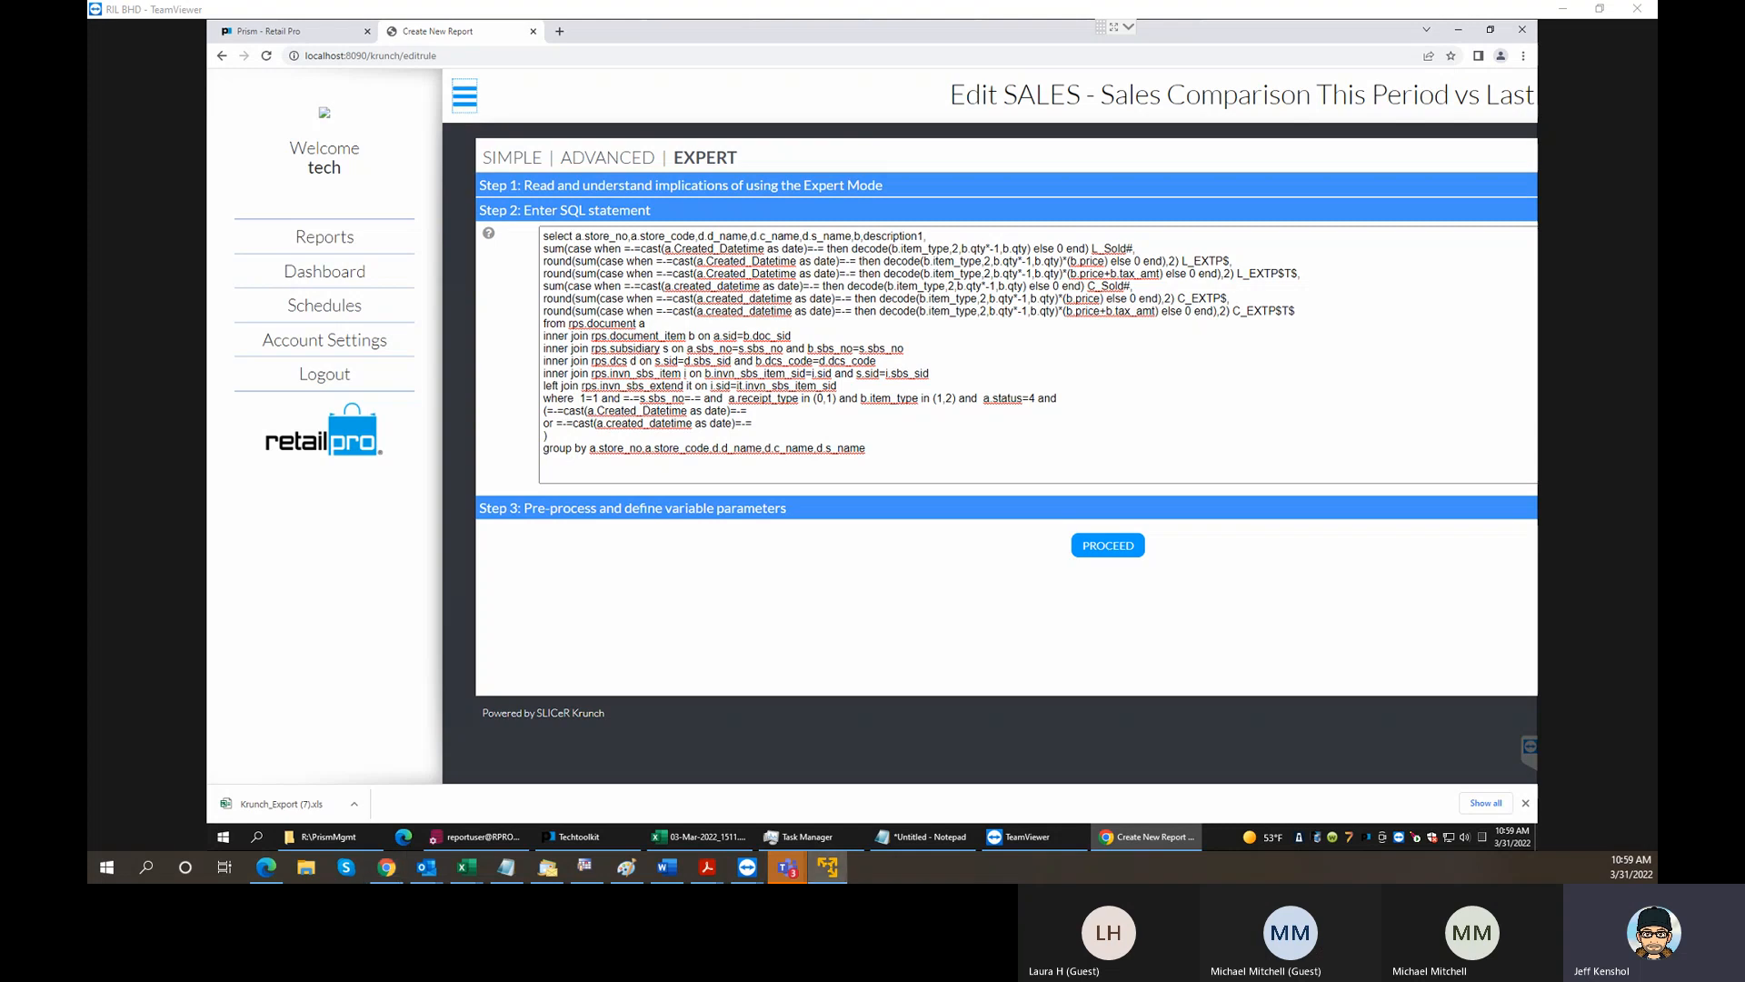
- Switch to Retail Pro Reports in the virtual machine and start a new report in Simple mode
drag(1636, 19, 618, 3)
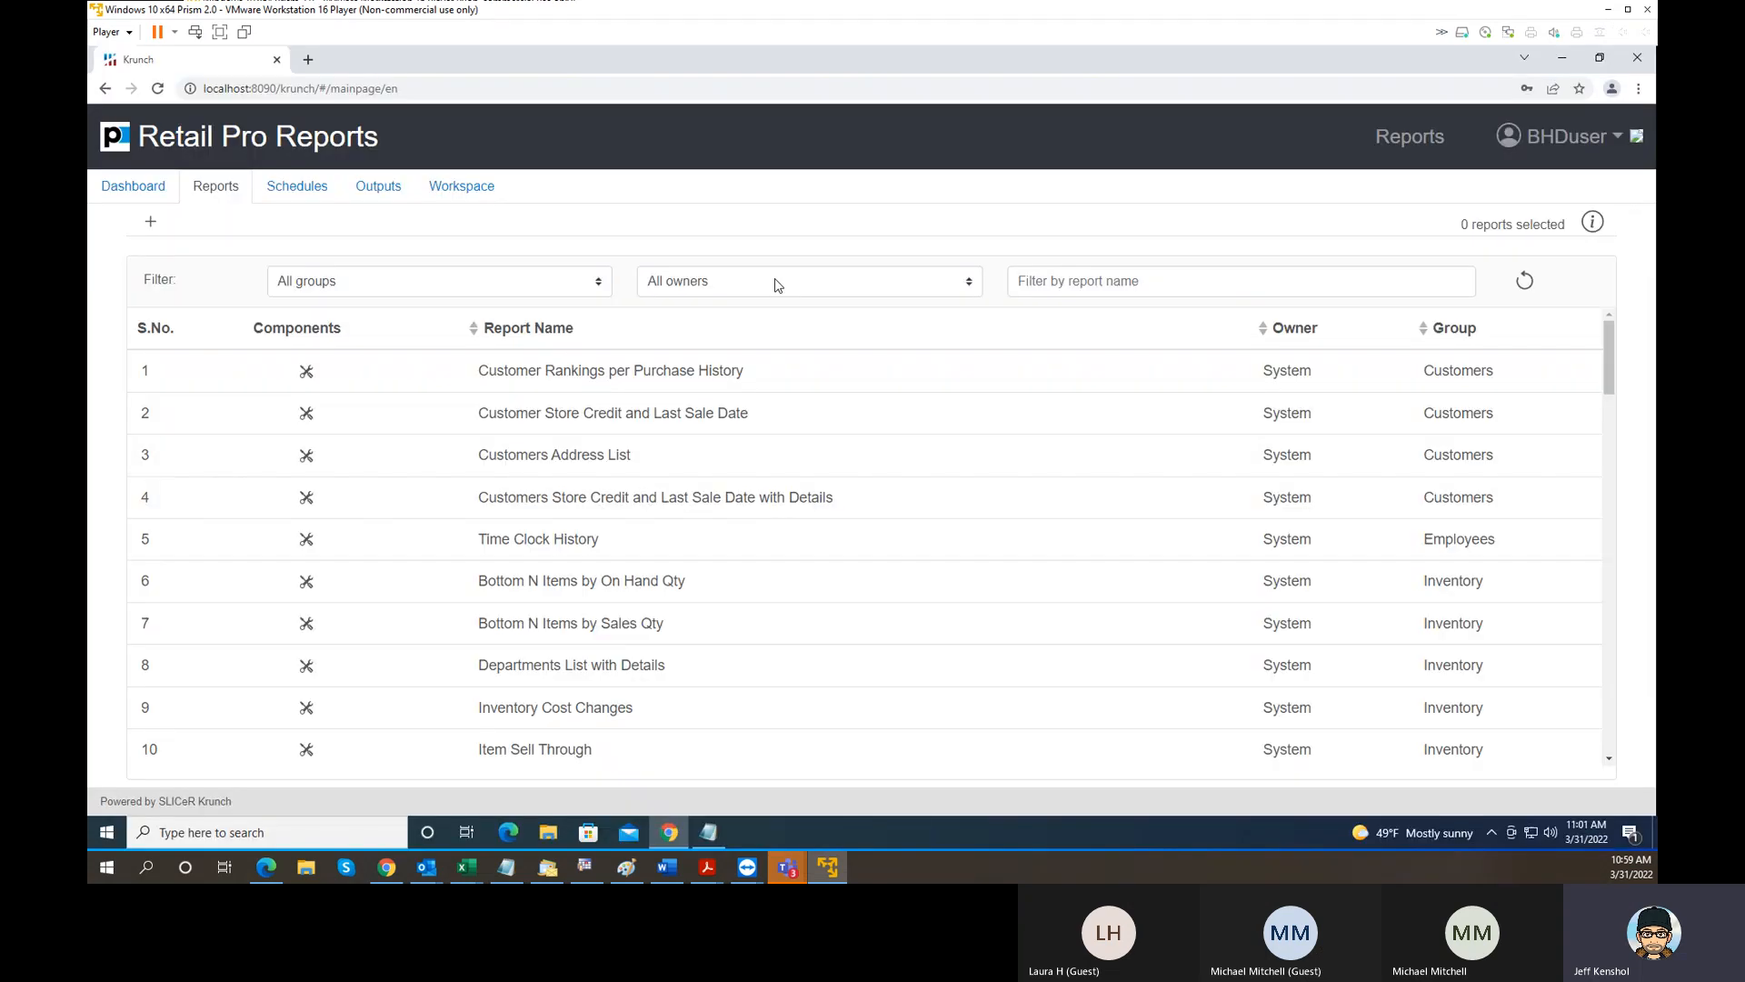
click(164, 228)
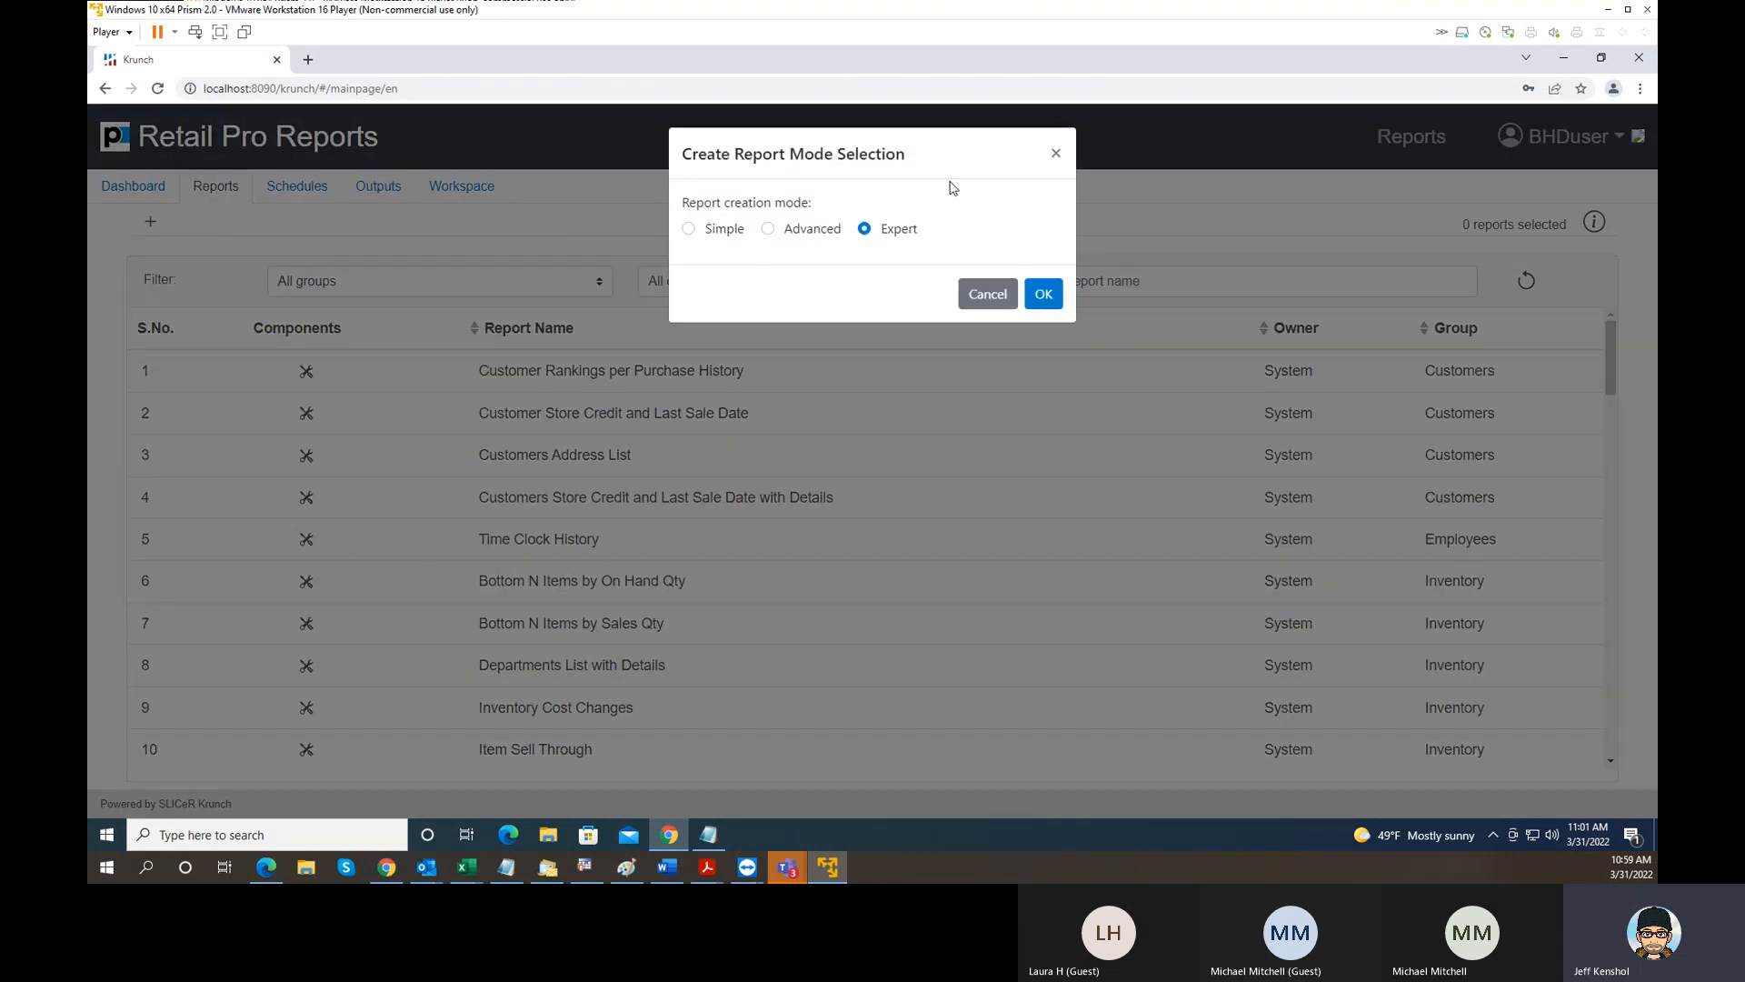
click(717, 230)
click(1044, 294)
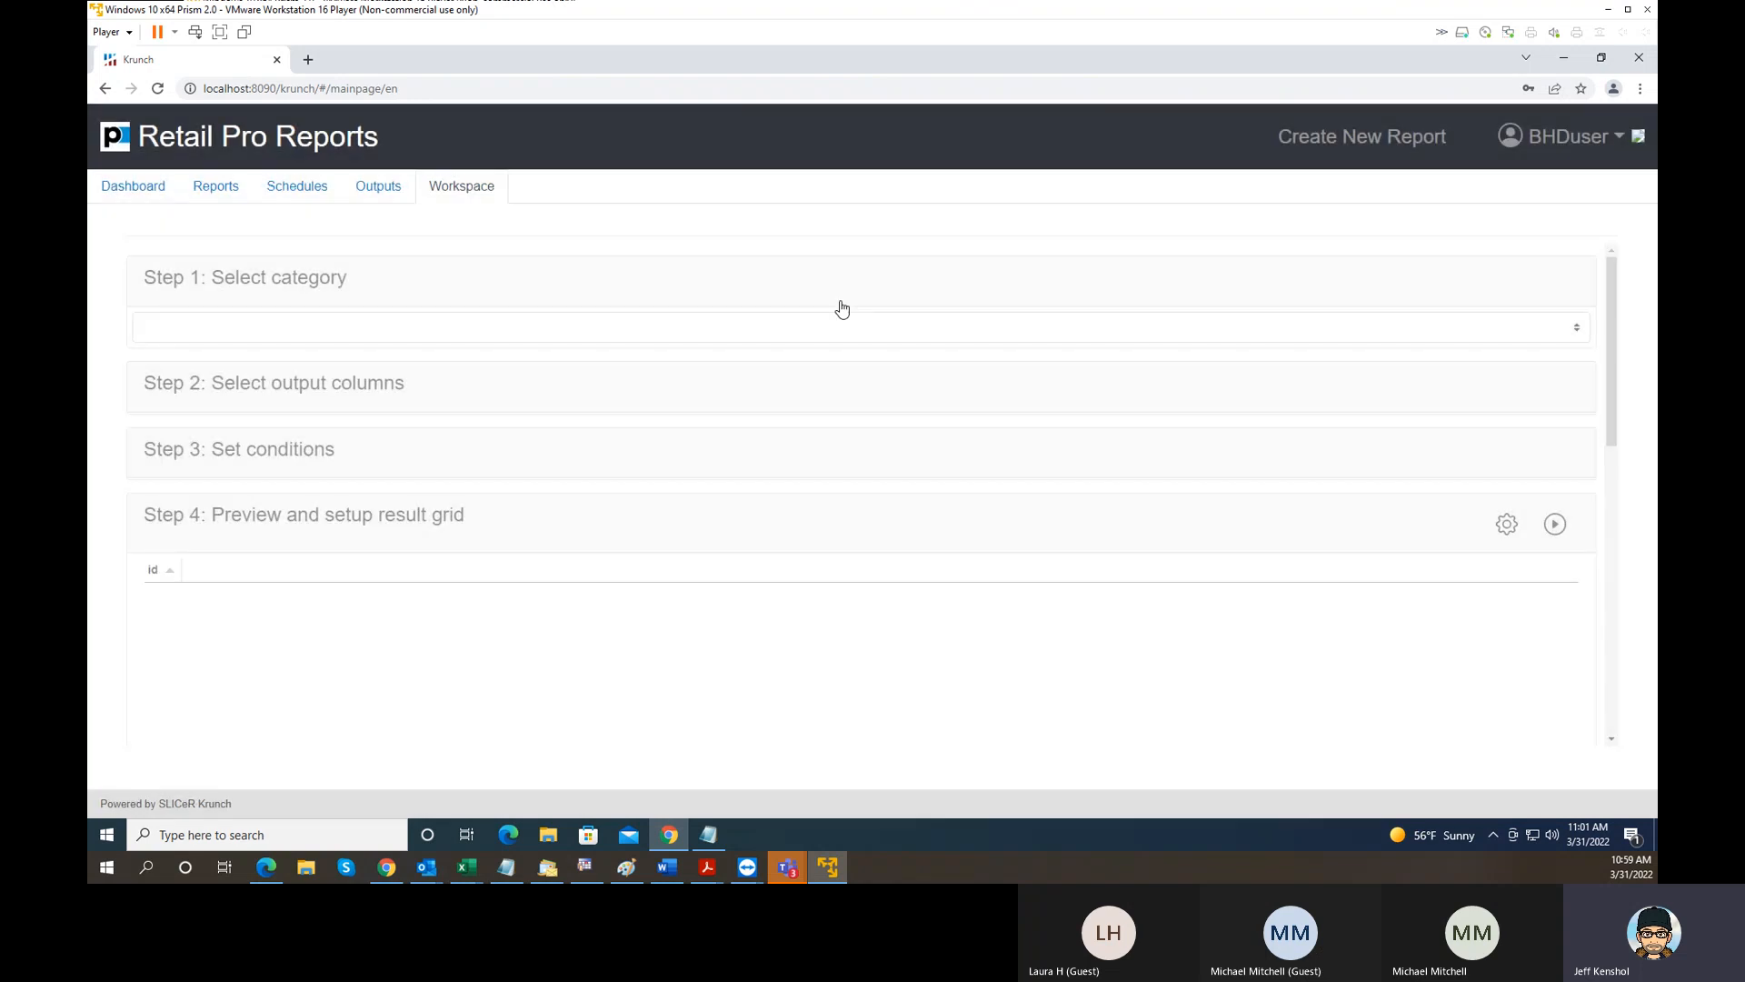
- Set the report category to Sales and expand the output column selection
click(402, 331)
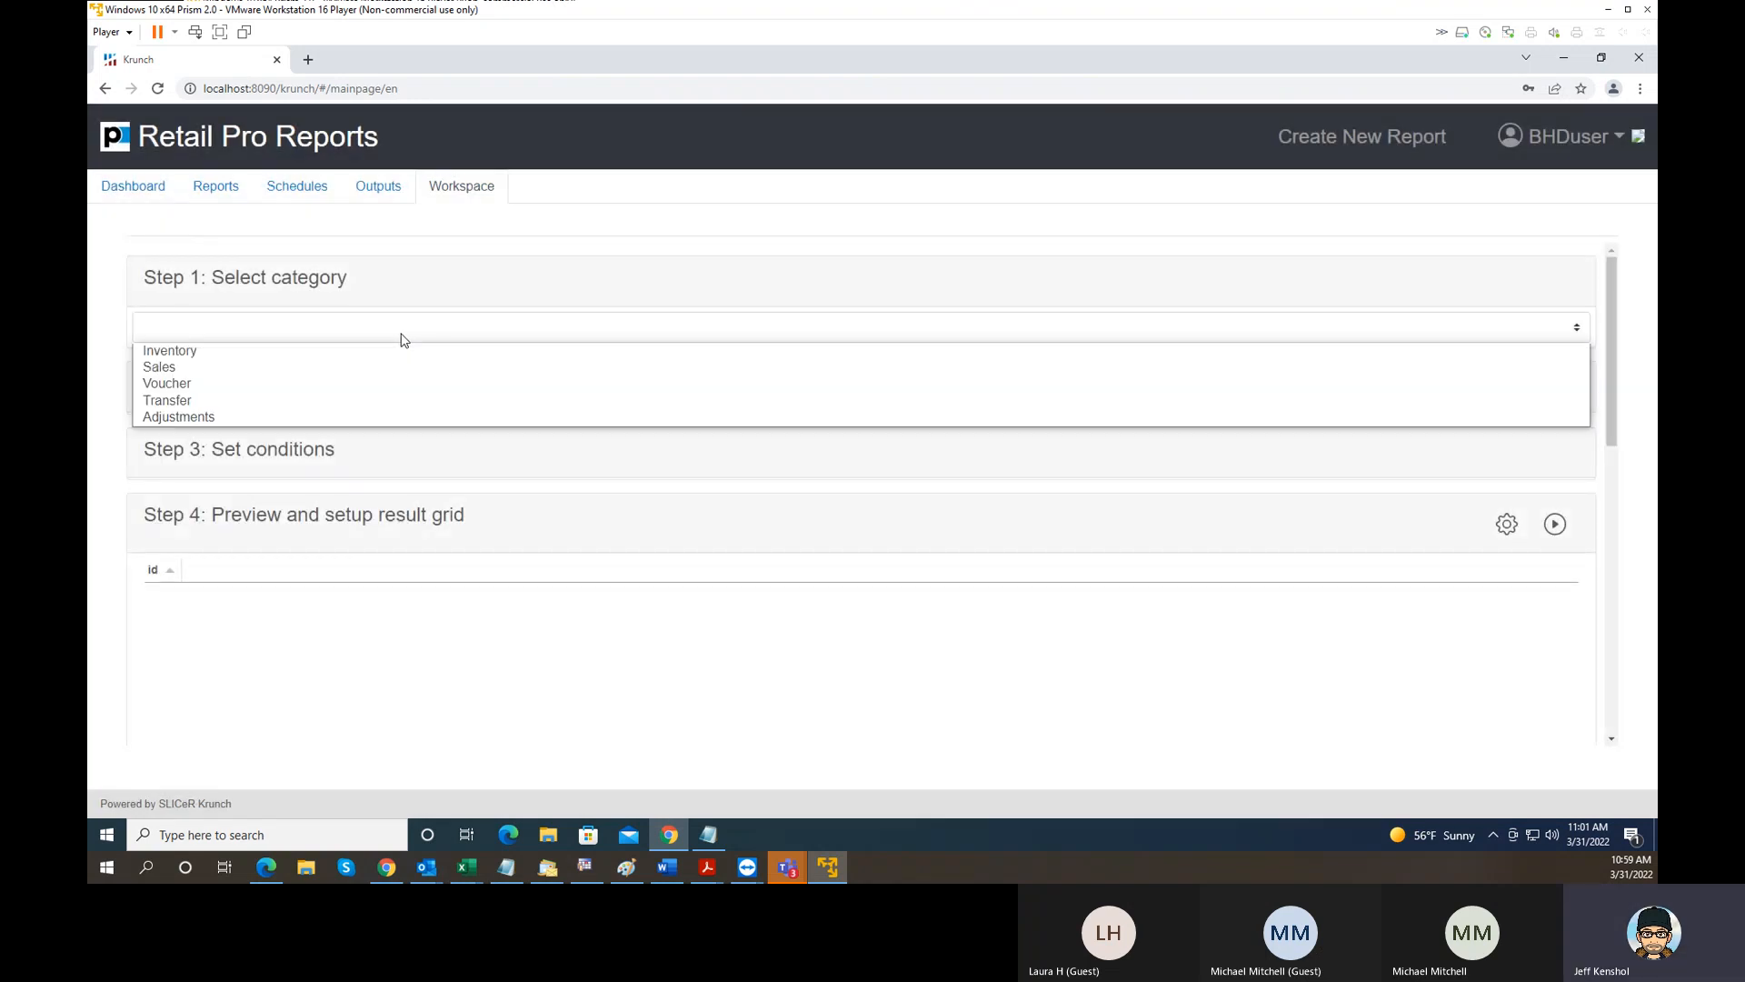
click(307, 368)
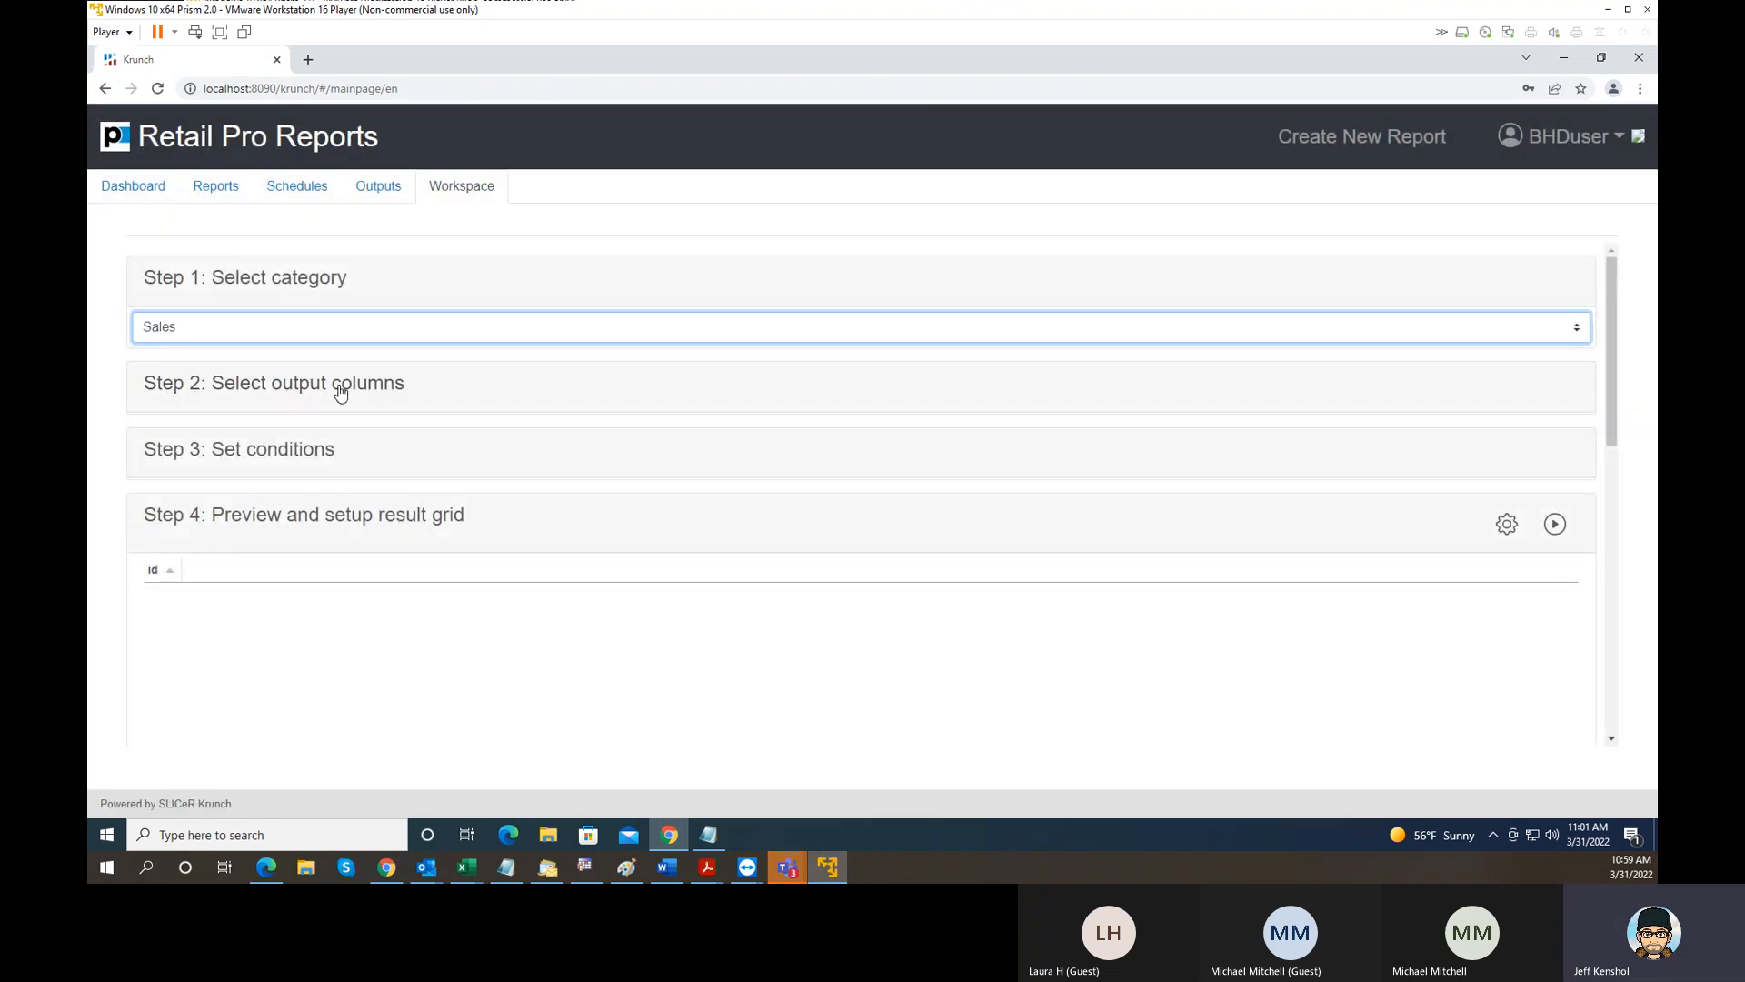
click(340, 392)
- Build a column expression that multiplies the custom entry qty by Document Item Price
click(643, 440)
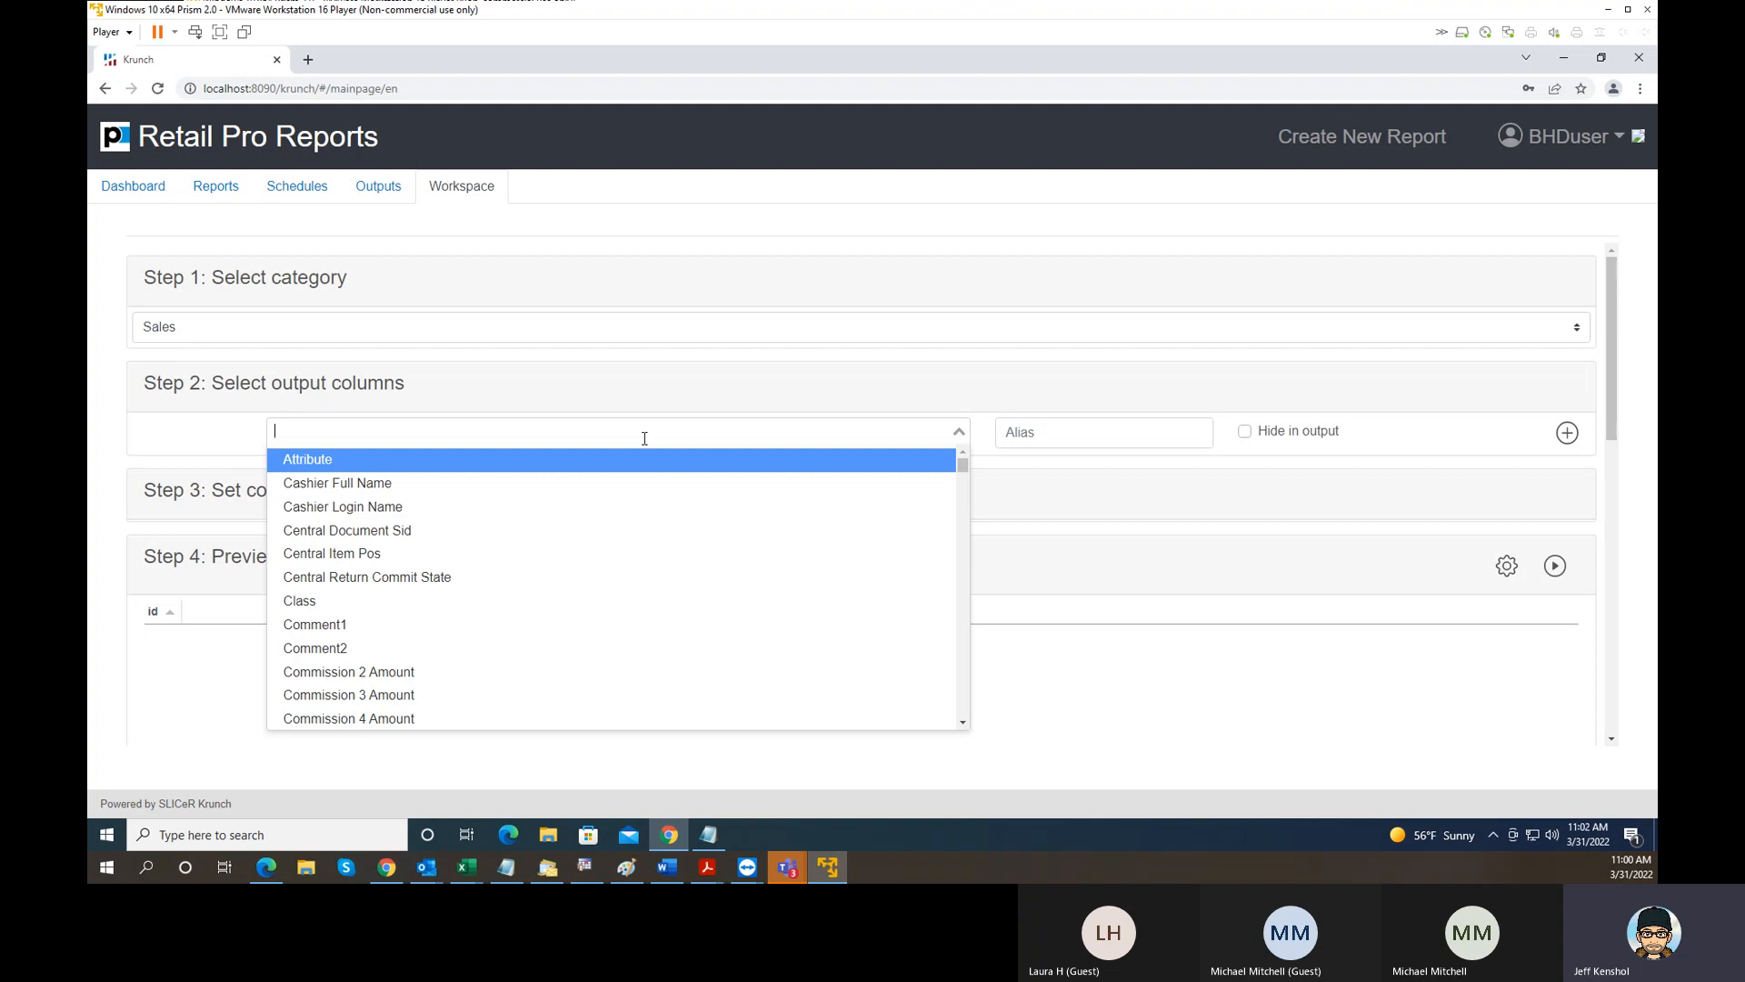
text(qty)
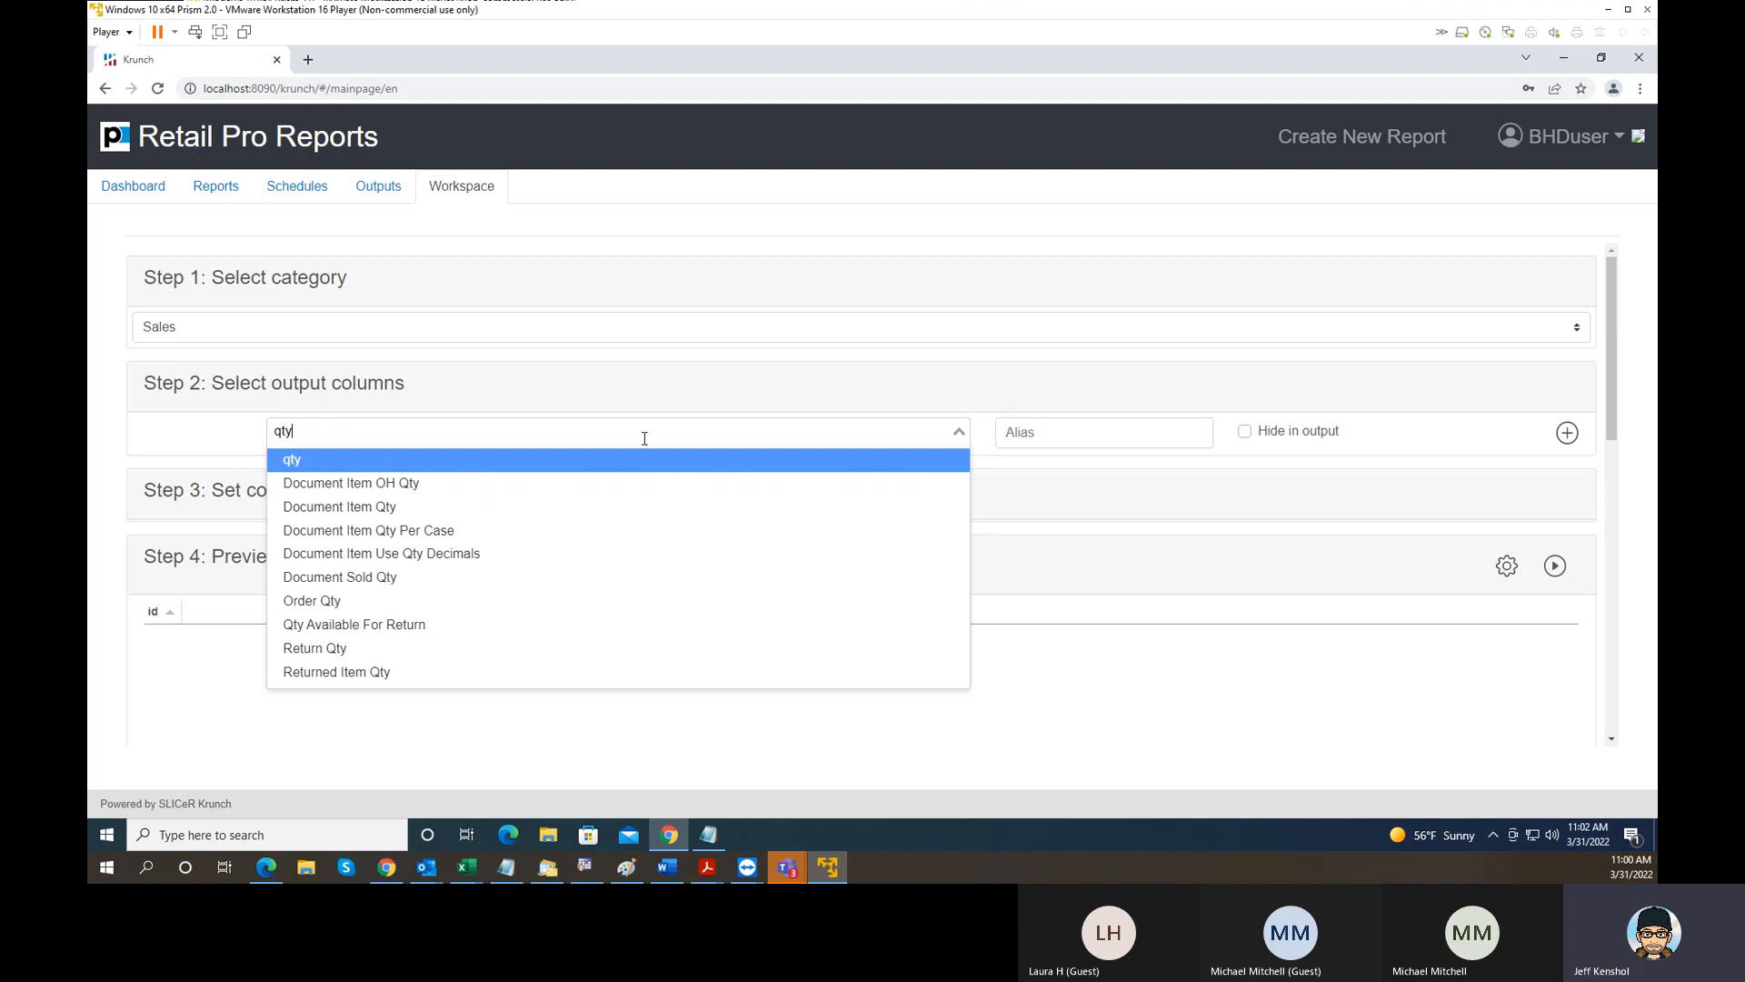
key(Return)
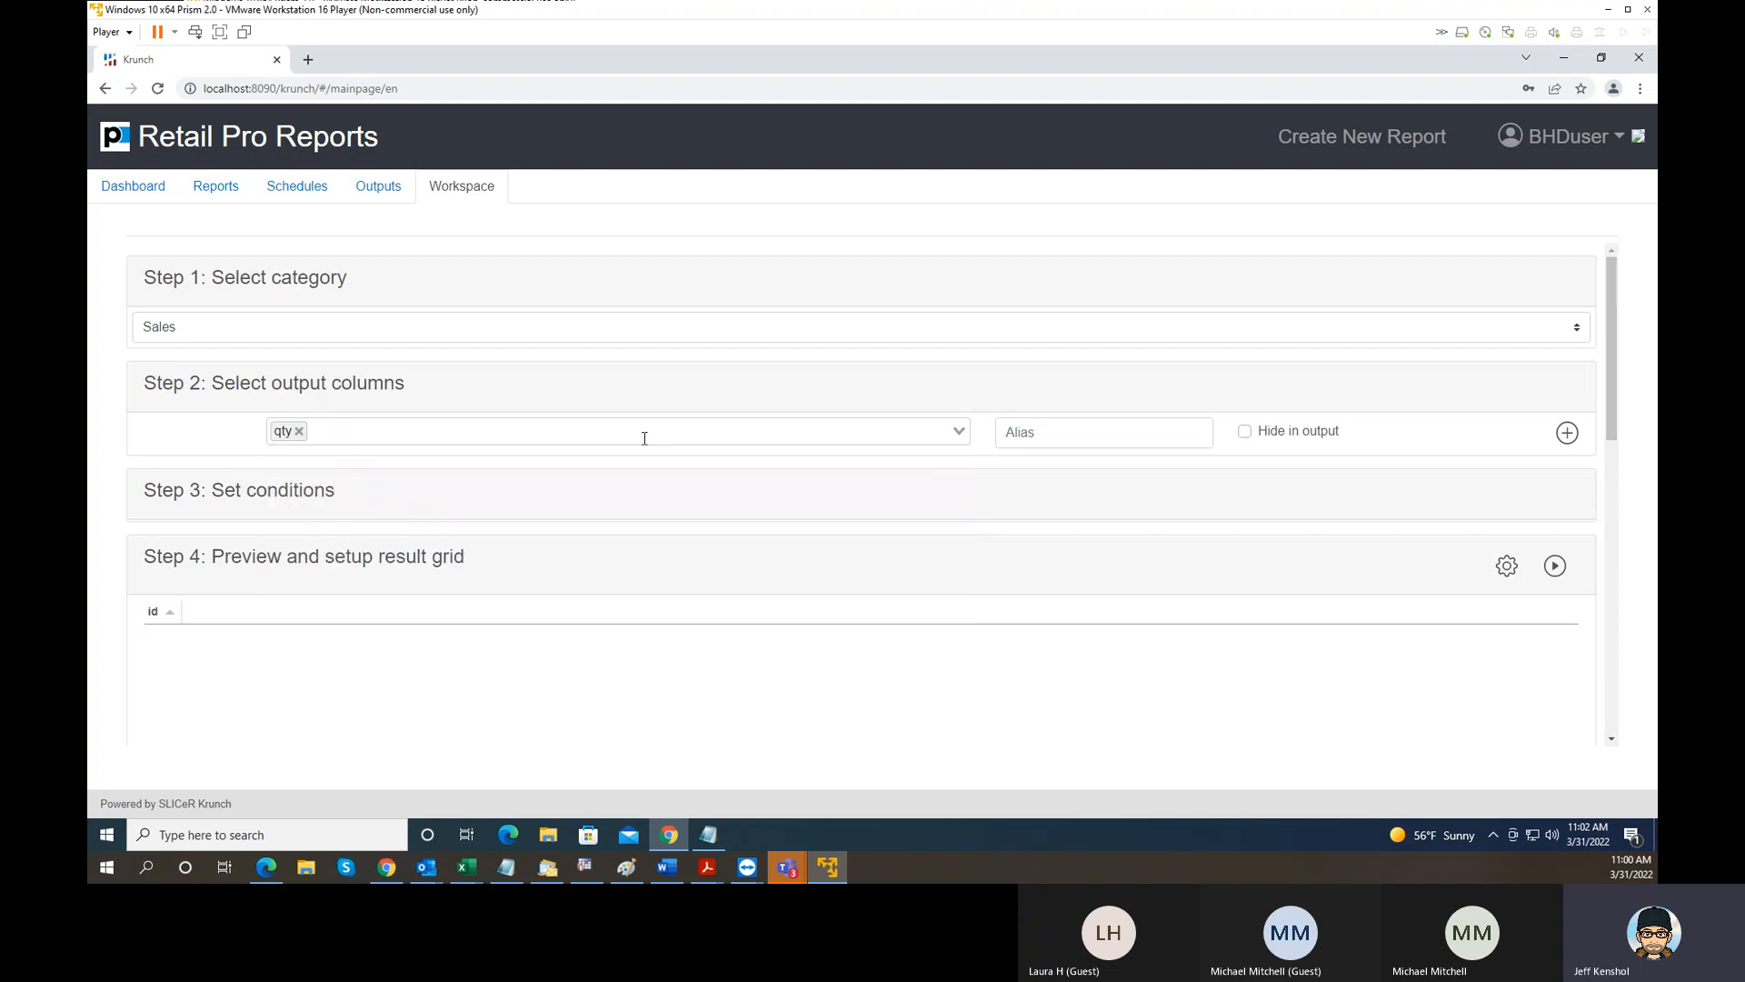
click(625, 433)
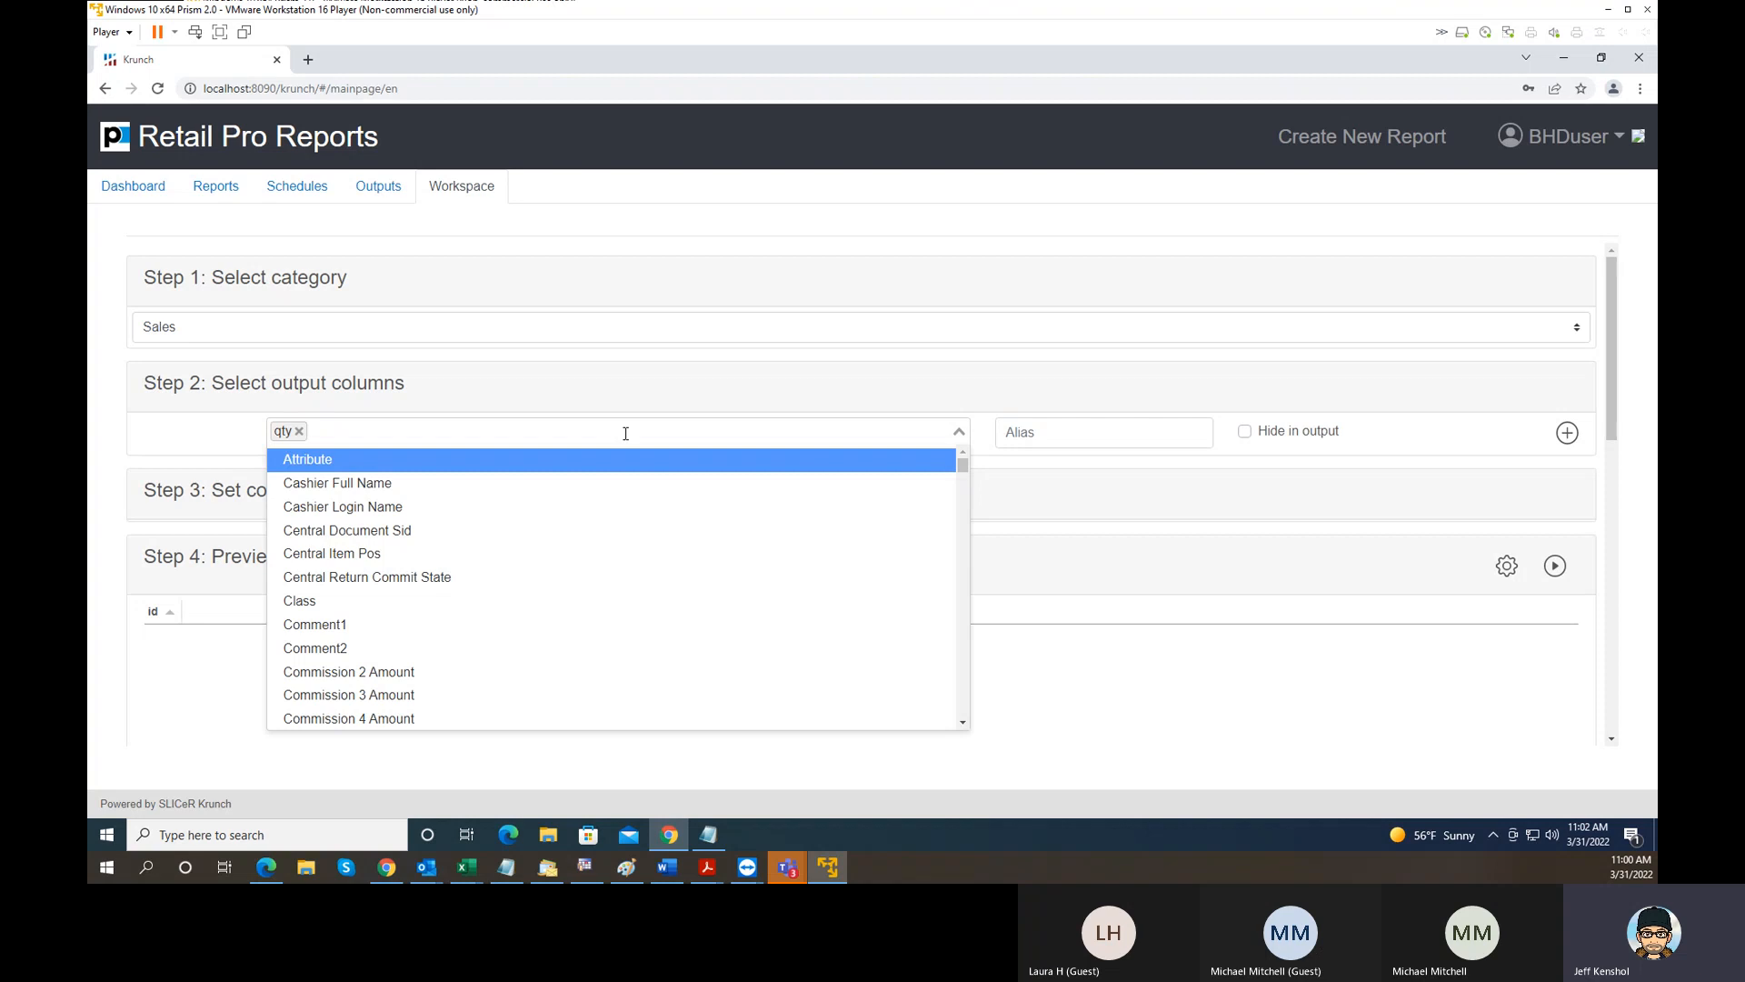
text(*)
key(Return)
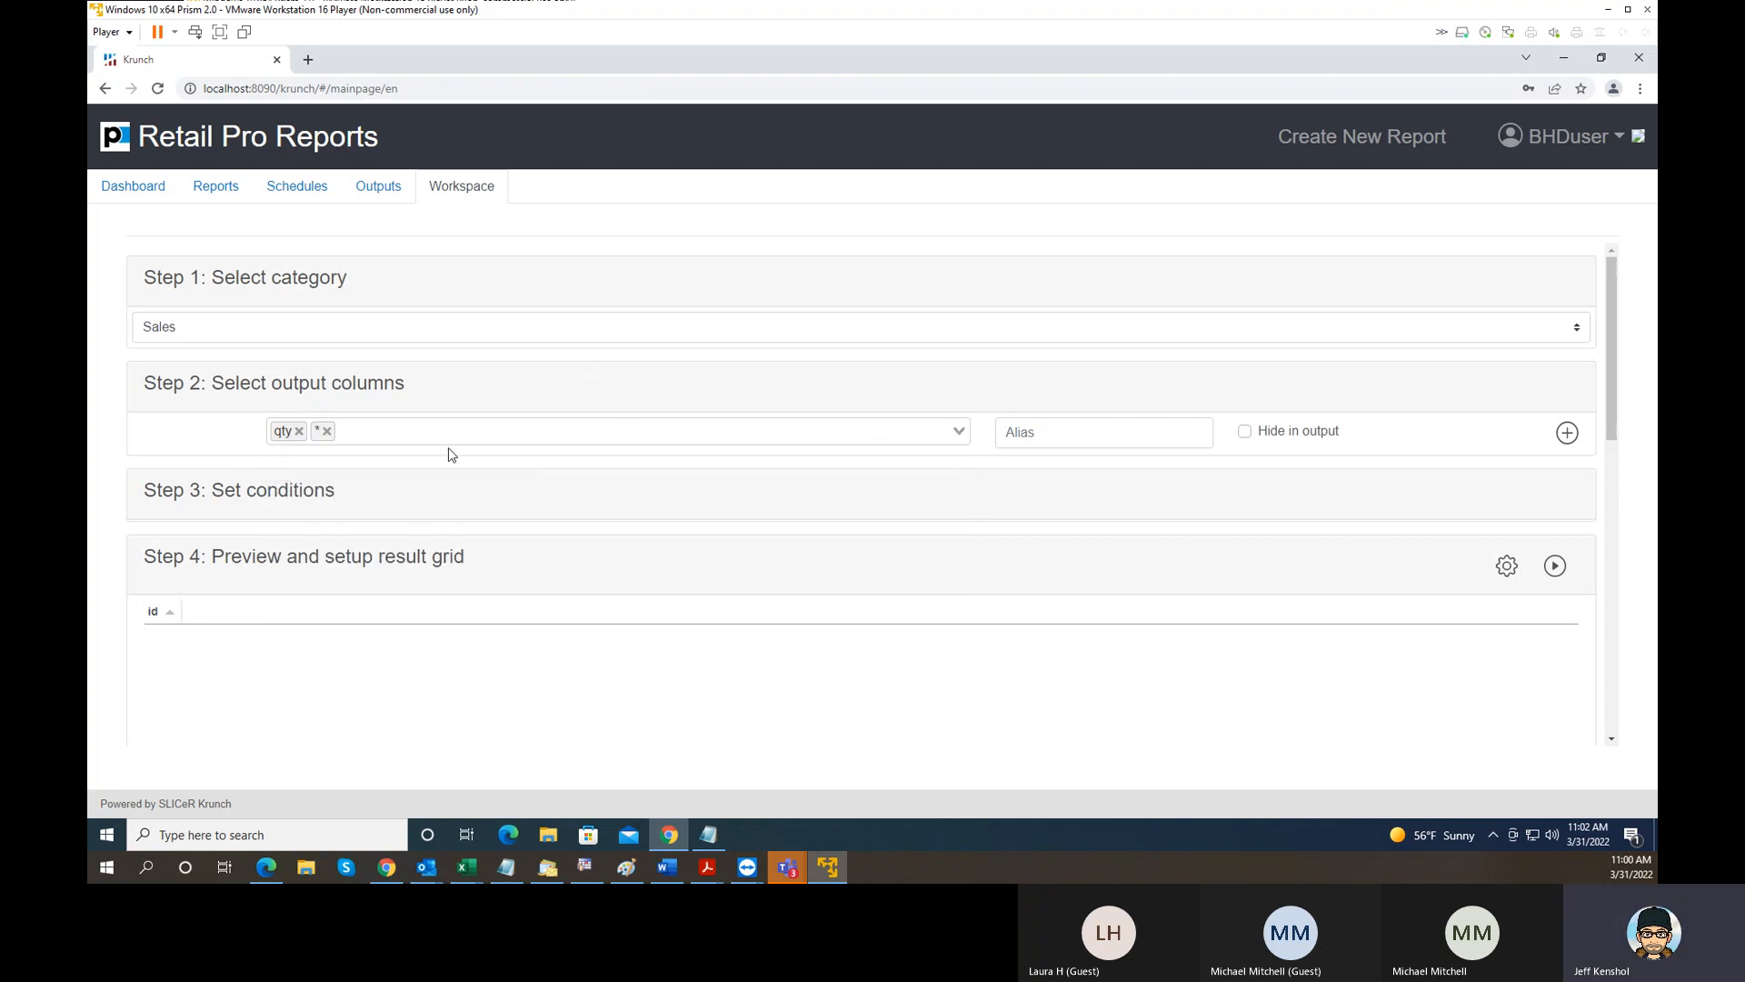
click(426, 435)
text(pri)
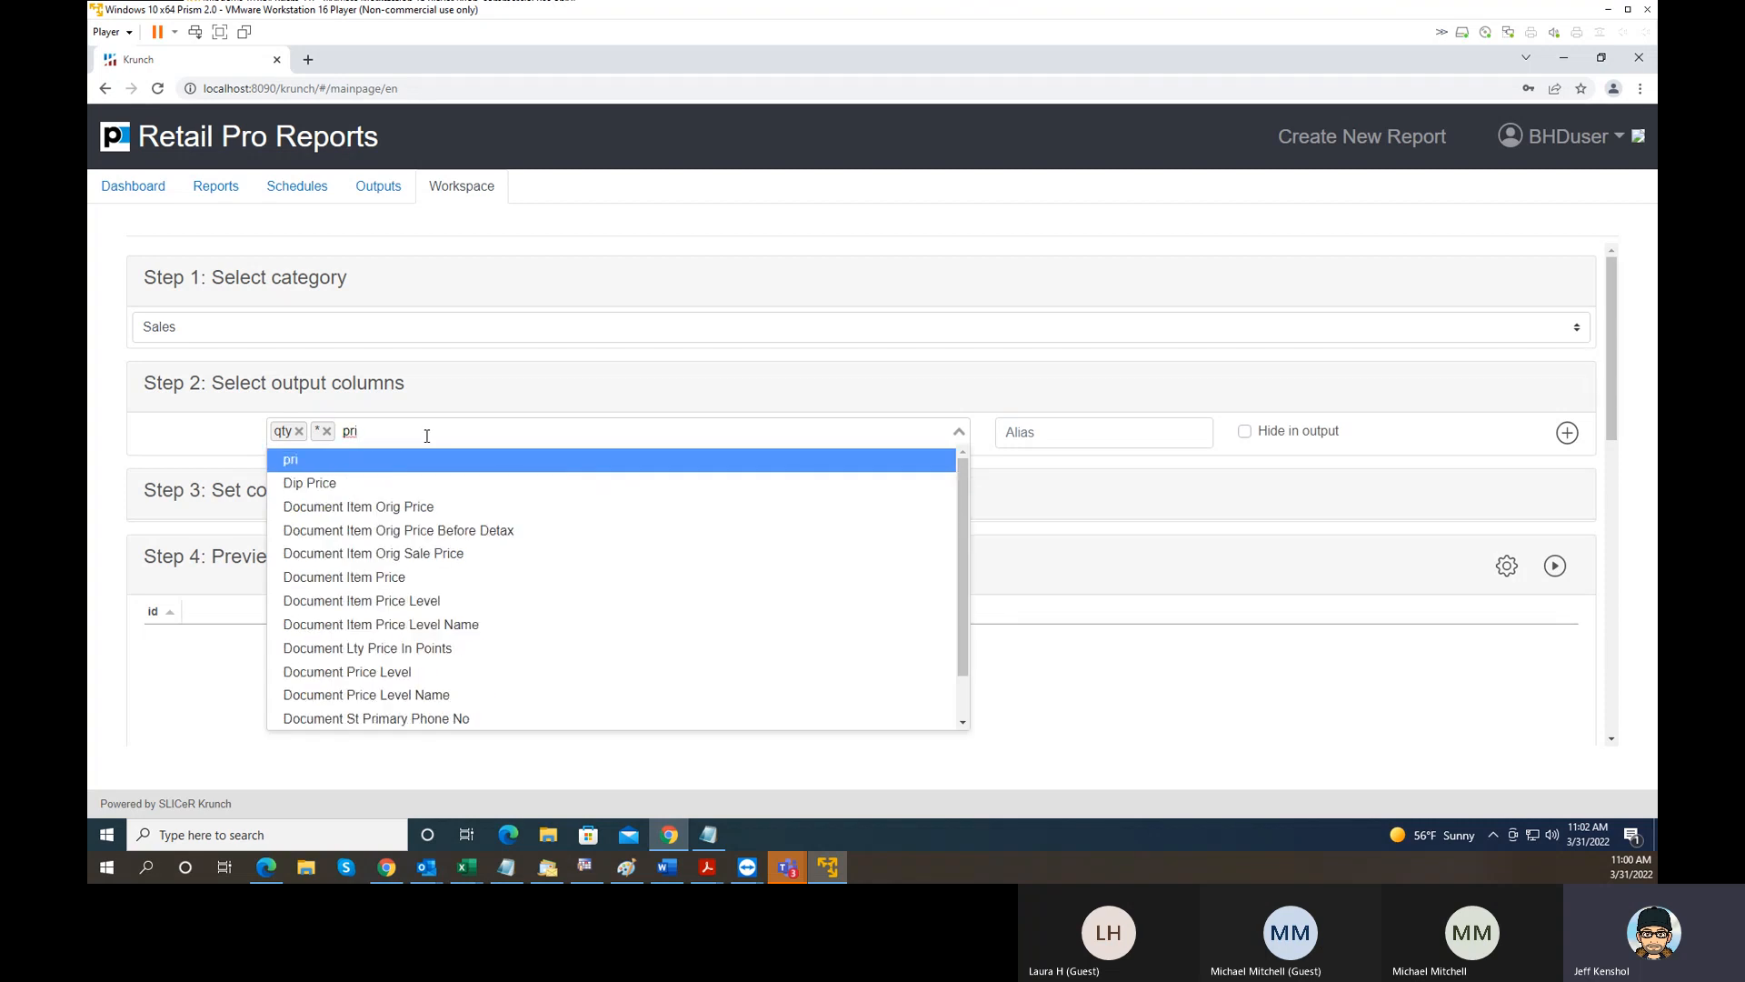
click(430, 582)
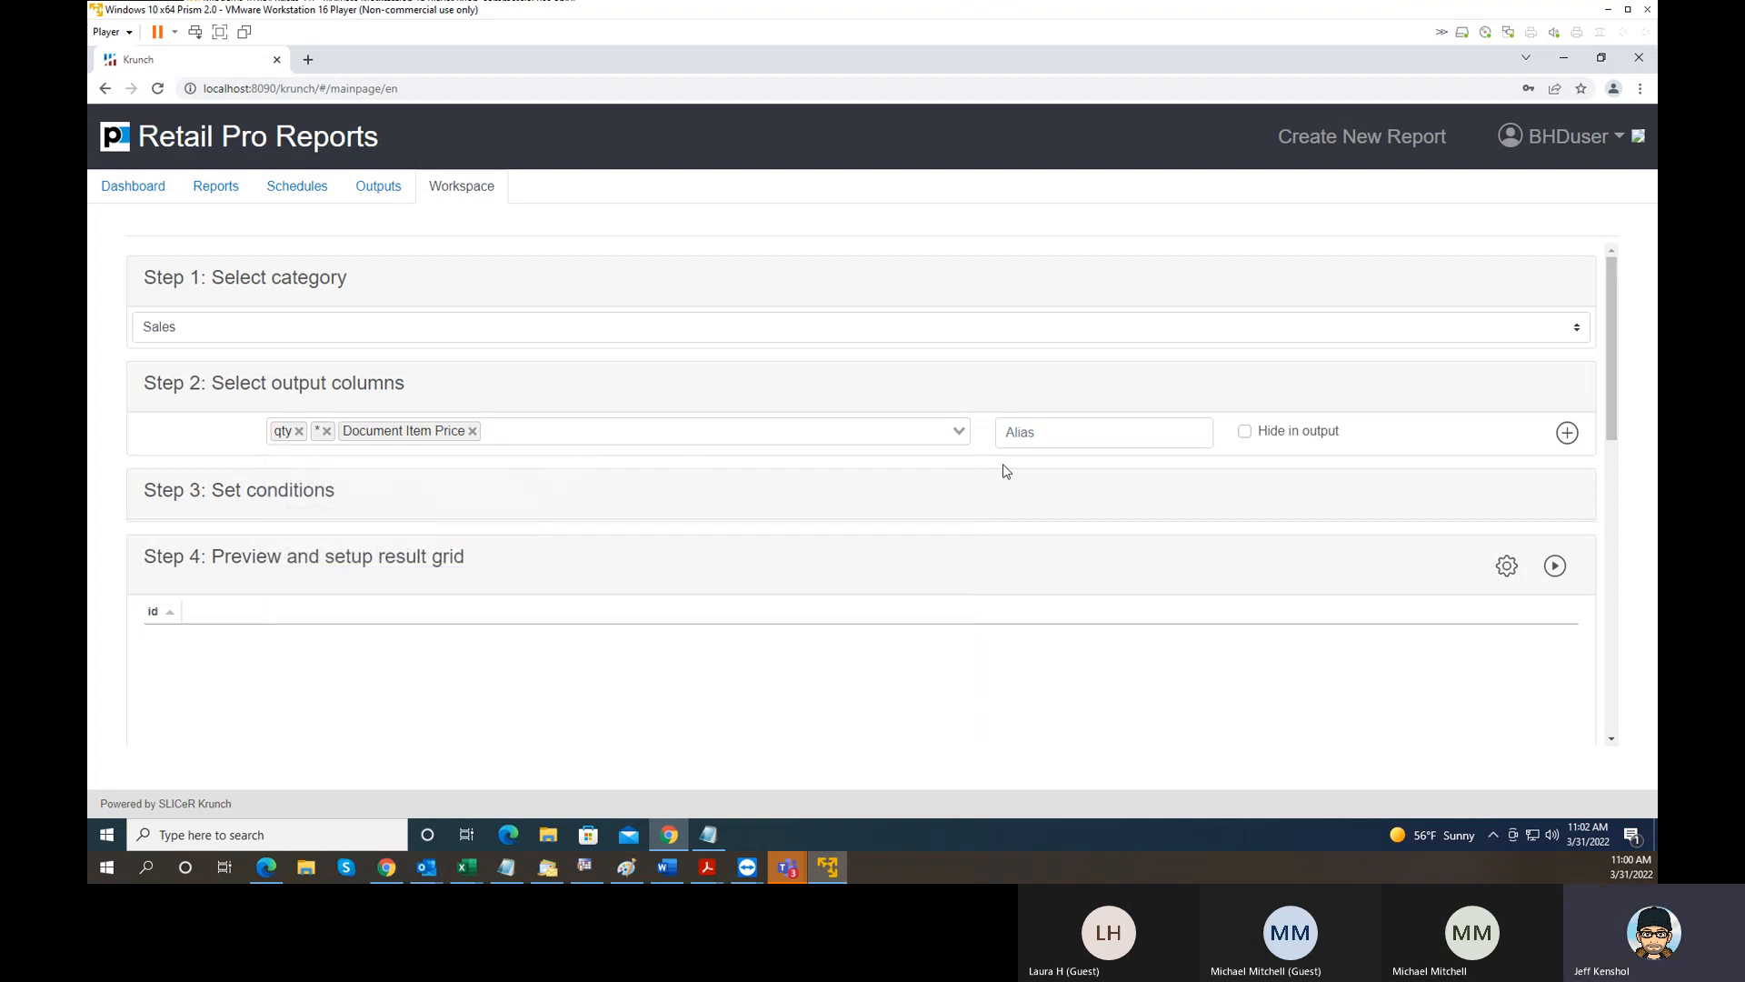
- Give the quantity-times-price expression the alias Ext Price and add it to the output columns
click(1073, 435)
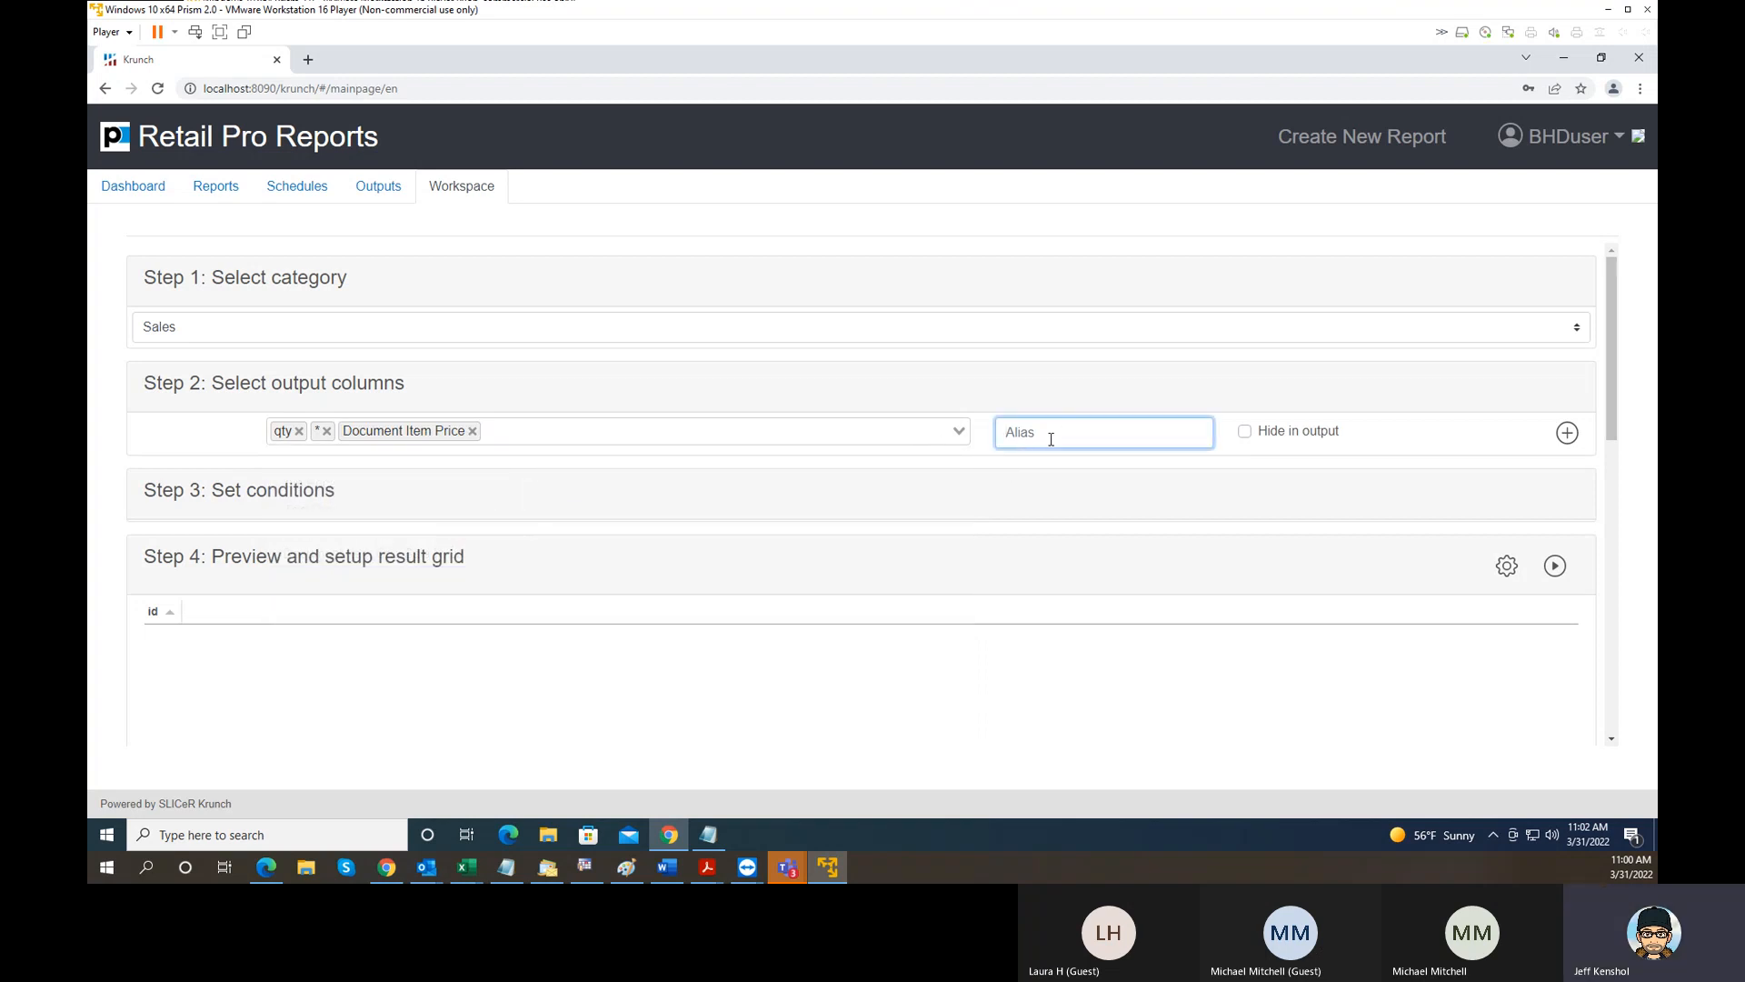
text(Ex)
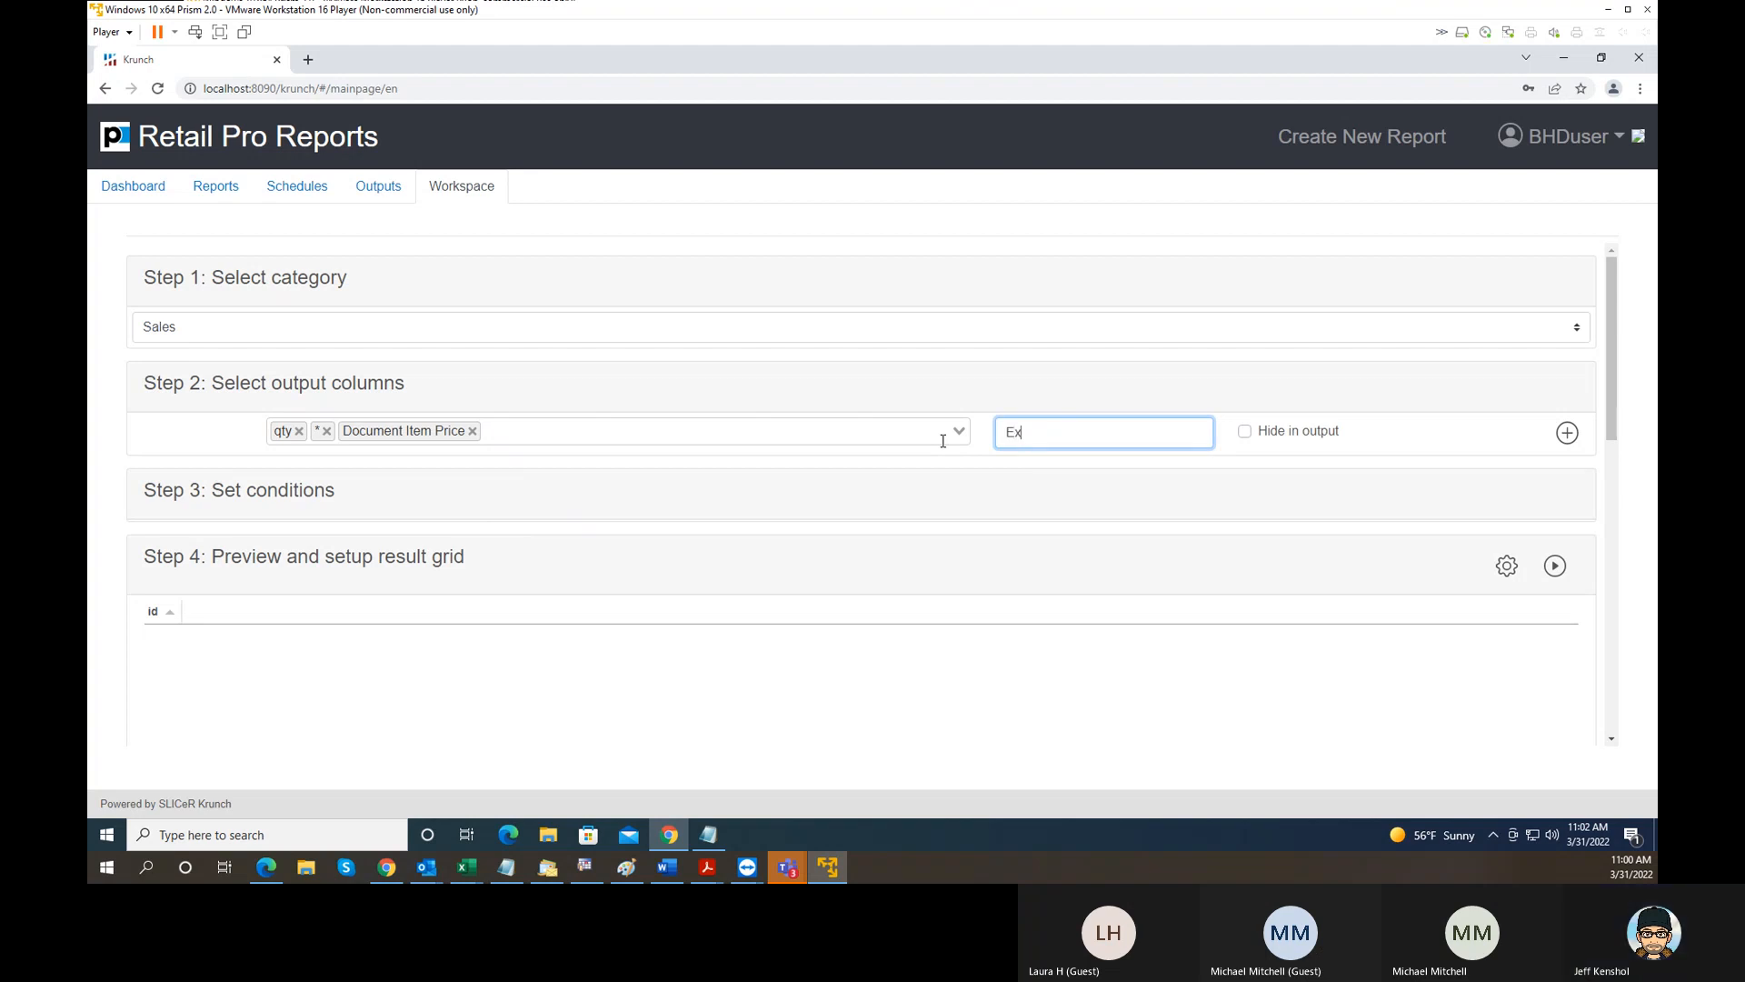
text(t Price)
click(1566, 433)
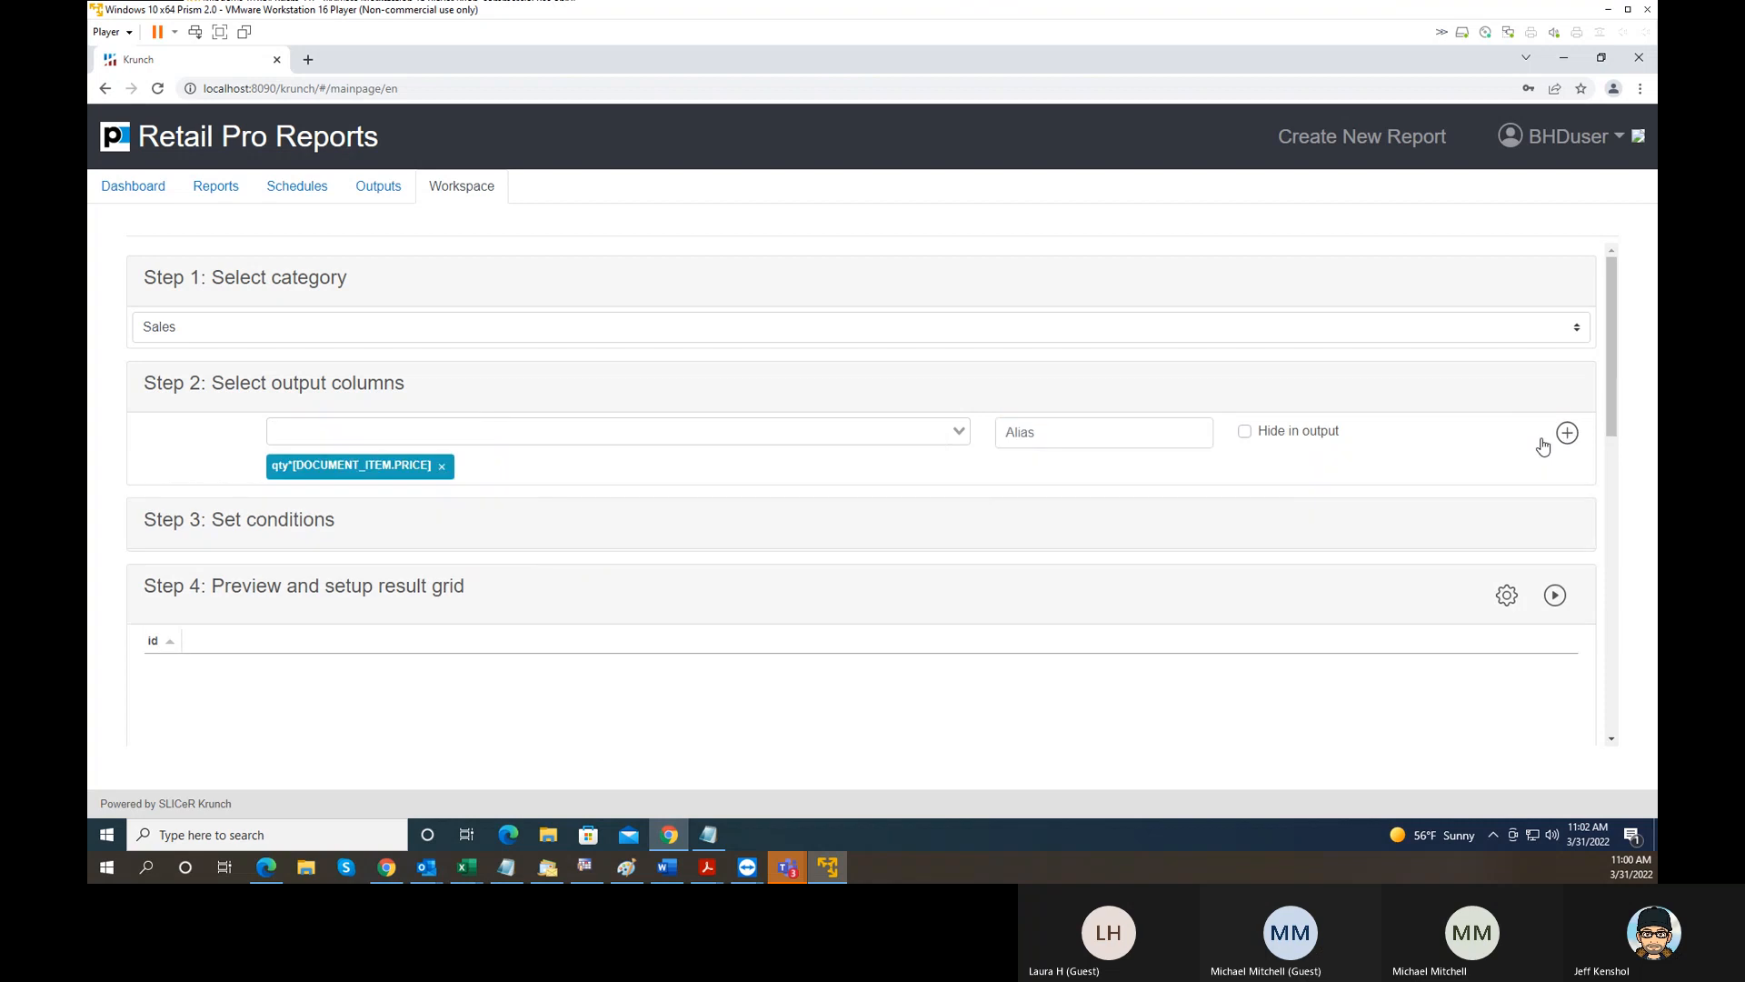
- Add DCS Code as an output column with the alias DCS and move it ahead of the quantity-times-price column
click(320, 434)
text(dcs)
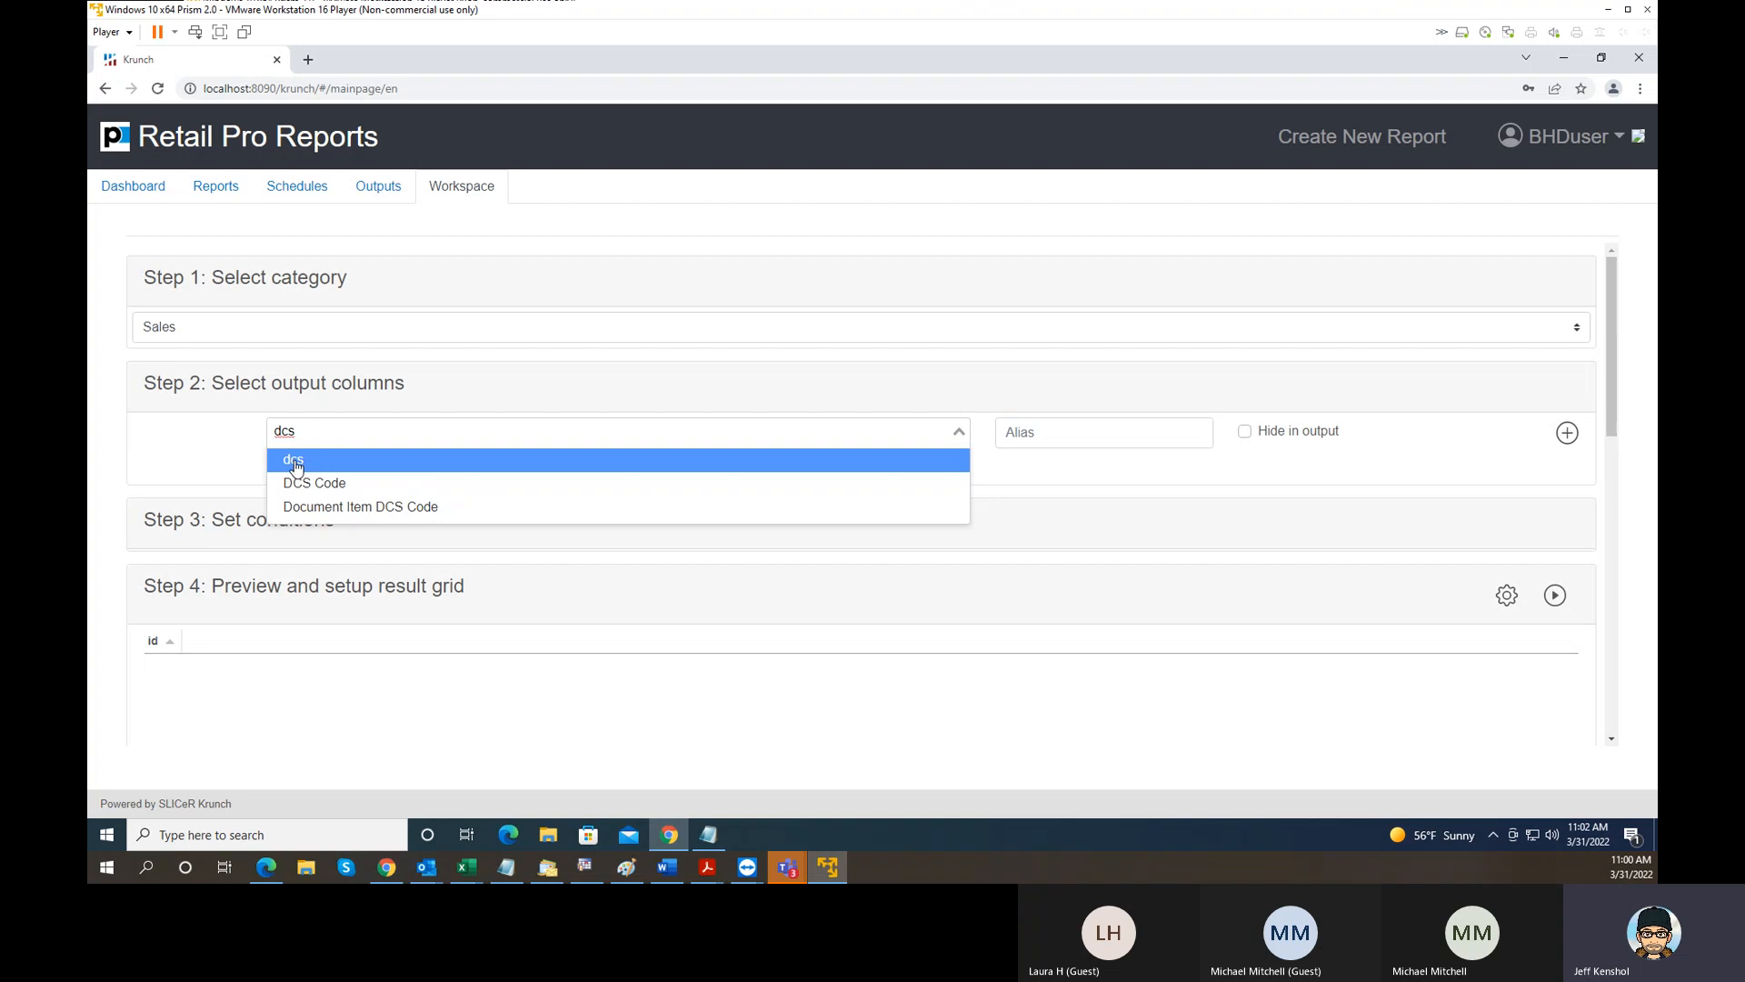
click(338, 482)
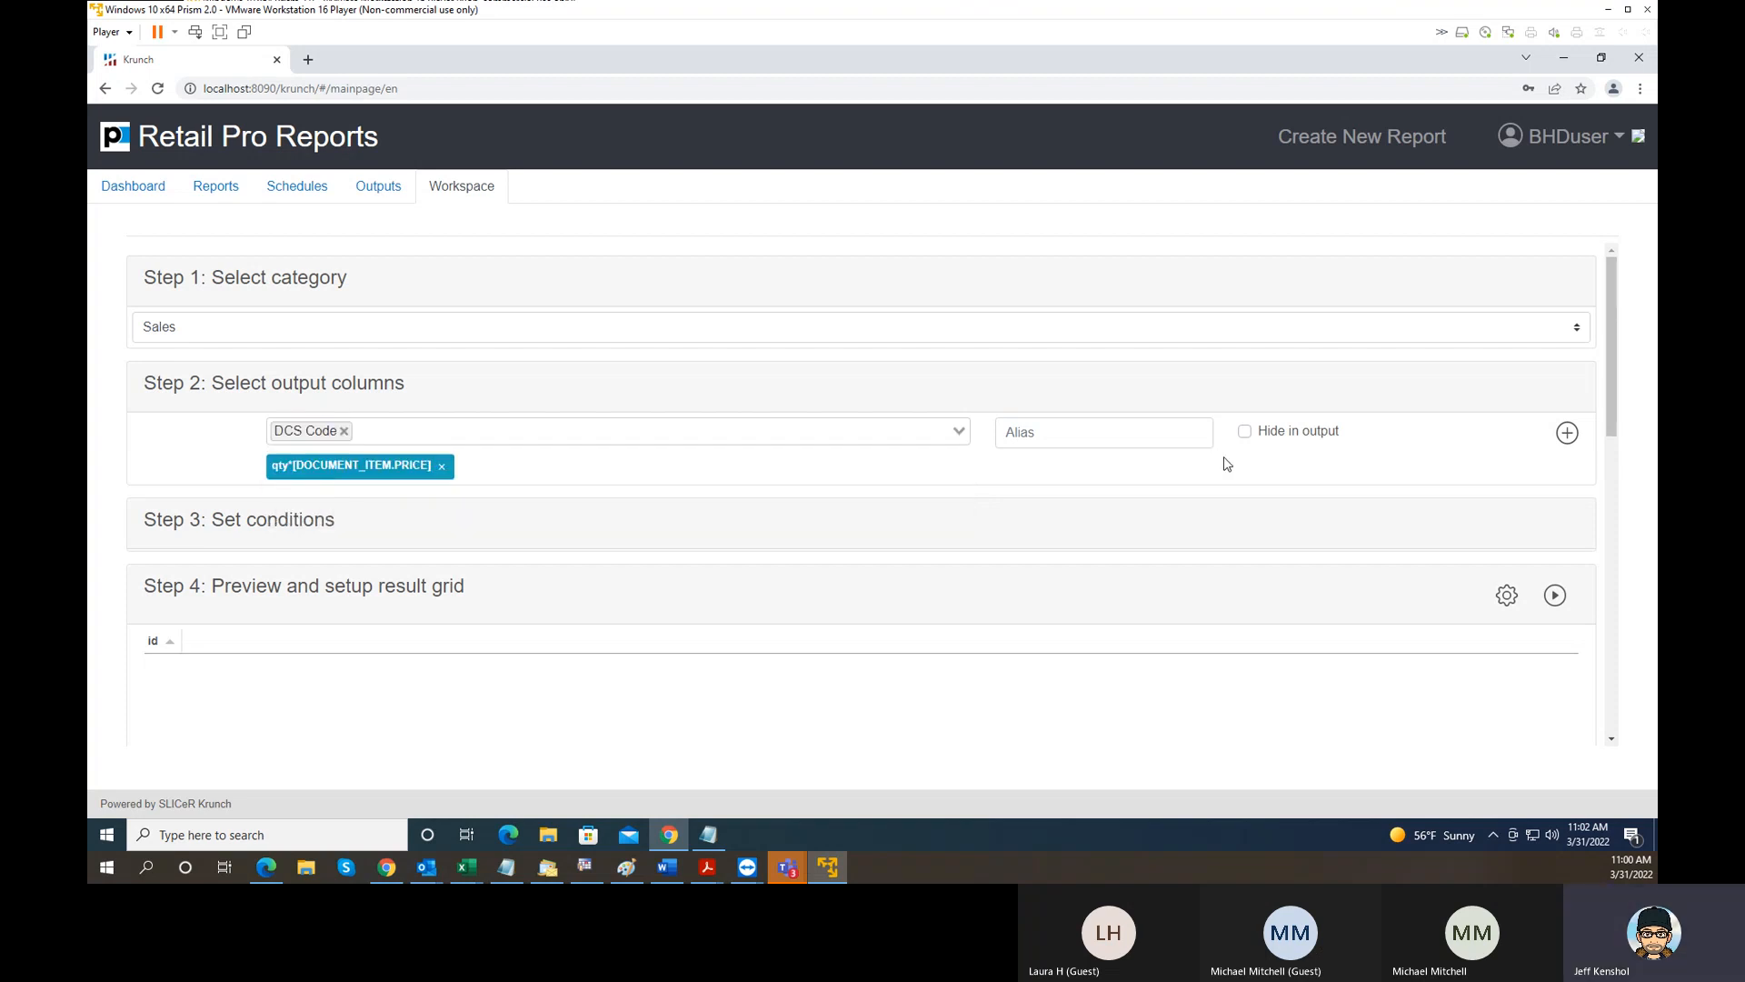
click(1150, 436)
text(DCS)
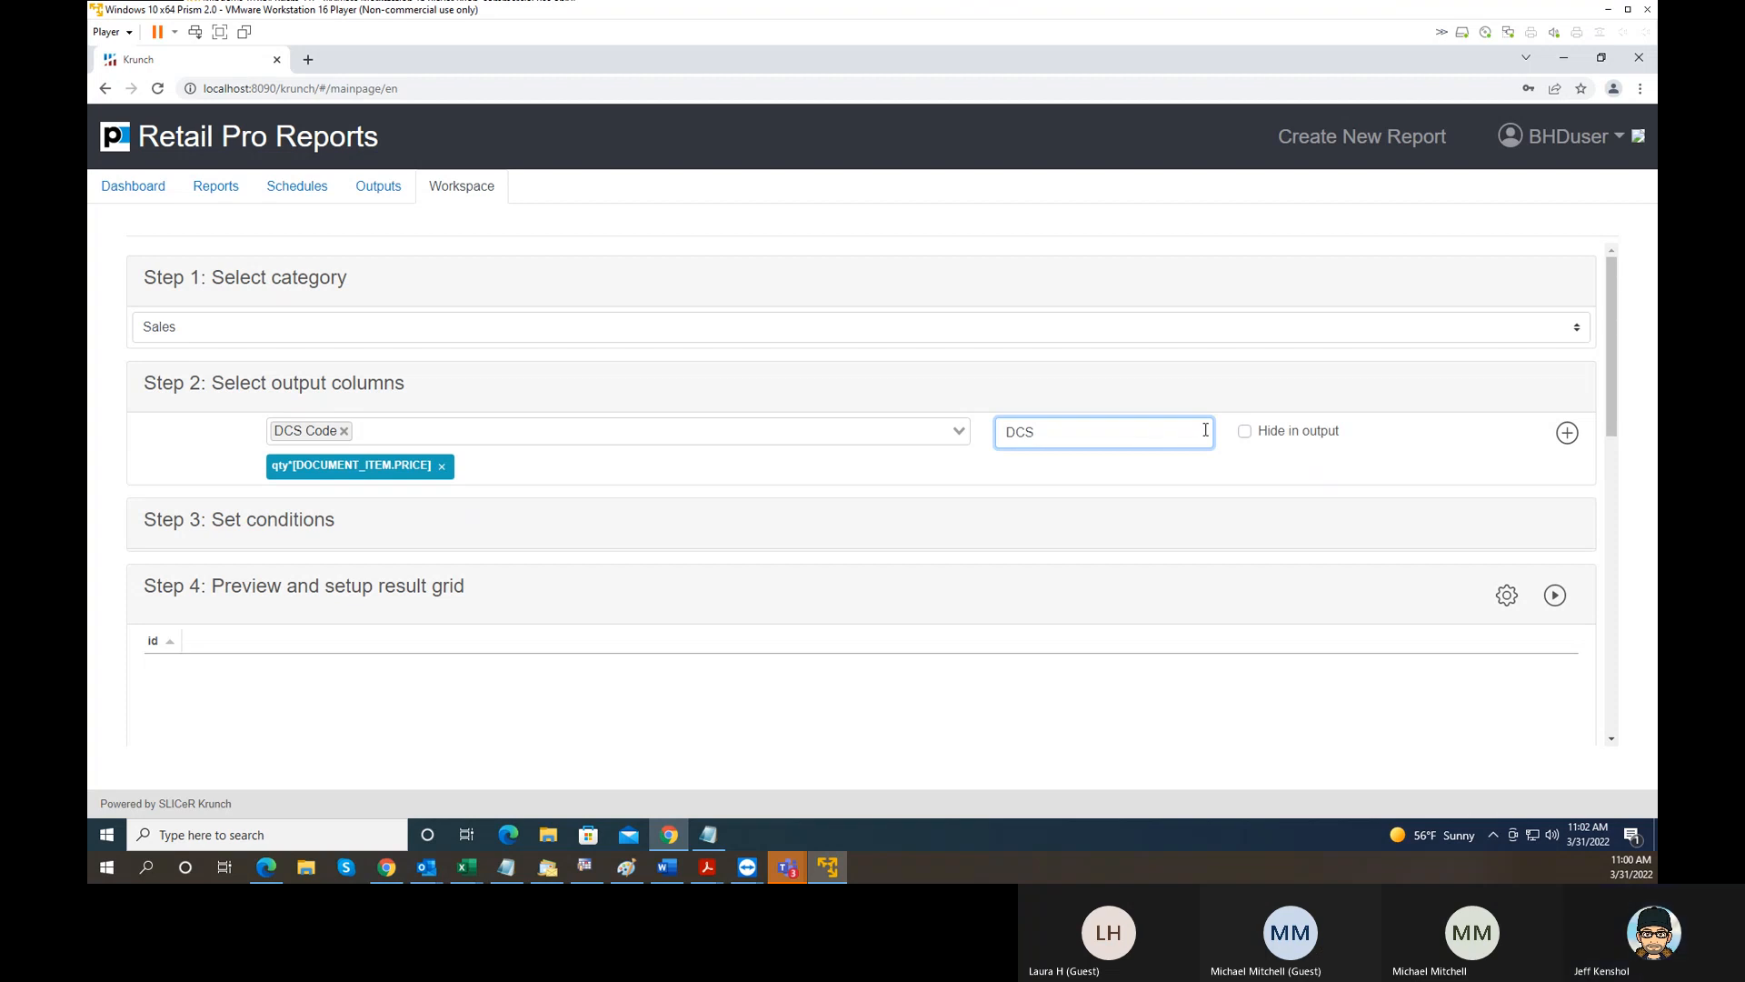
click(1563, 435)
drag(546, 465, 287, 469)
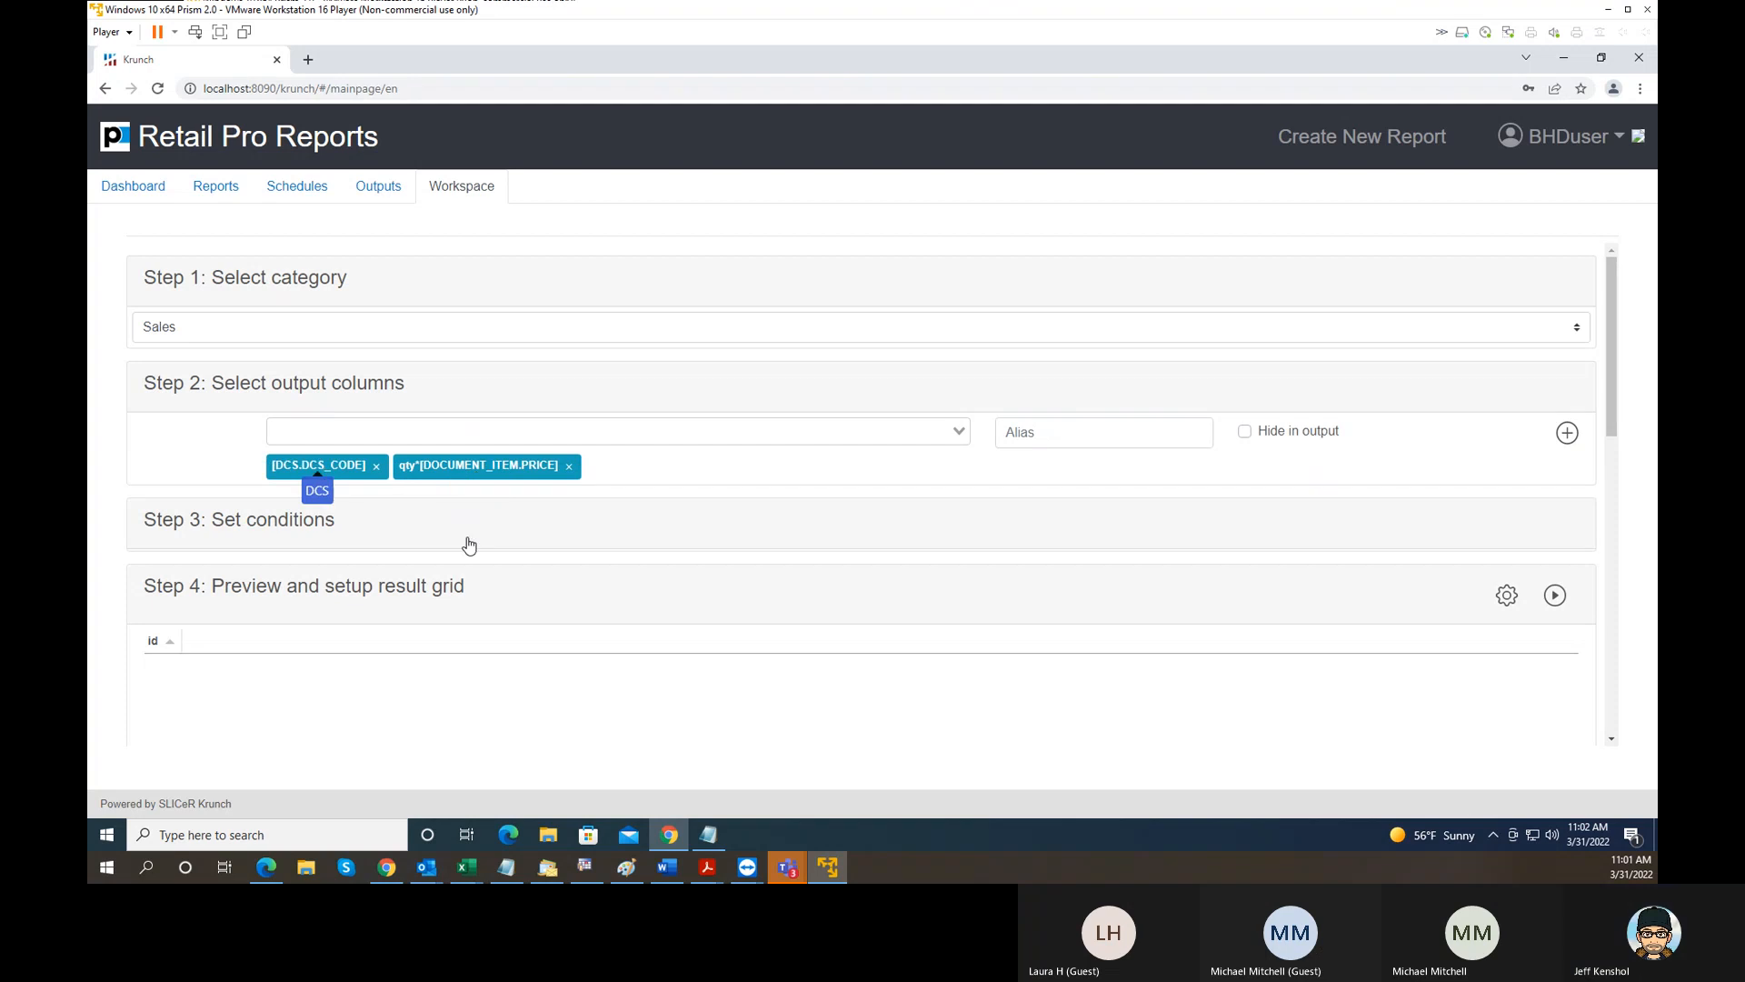
click(542, 436)
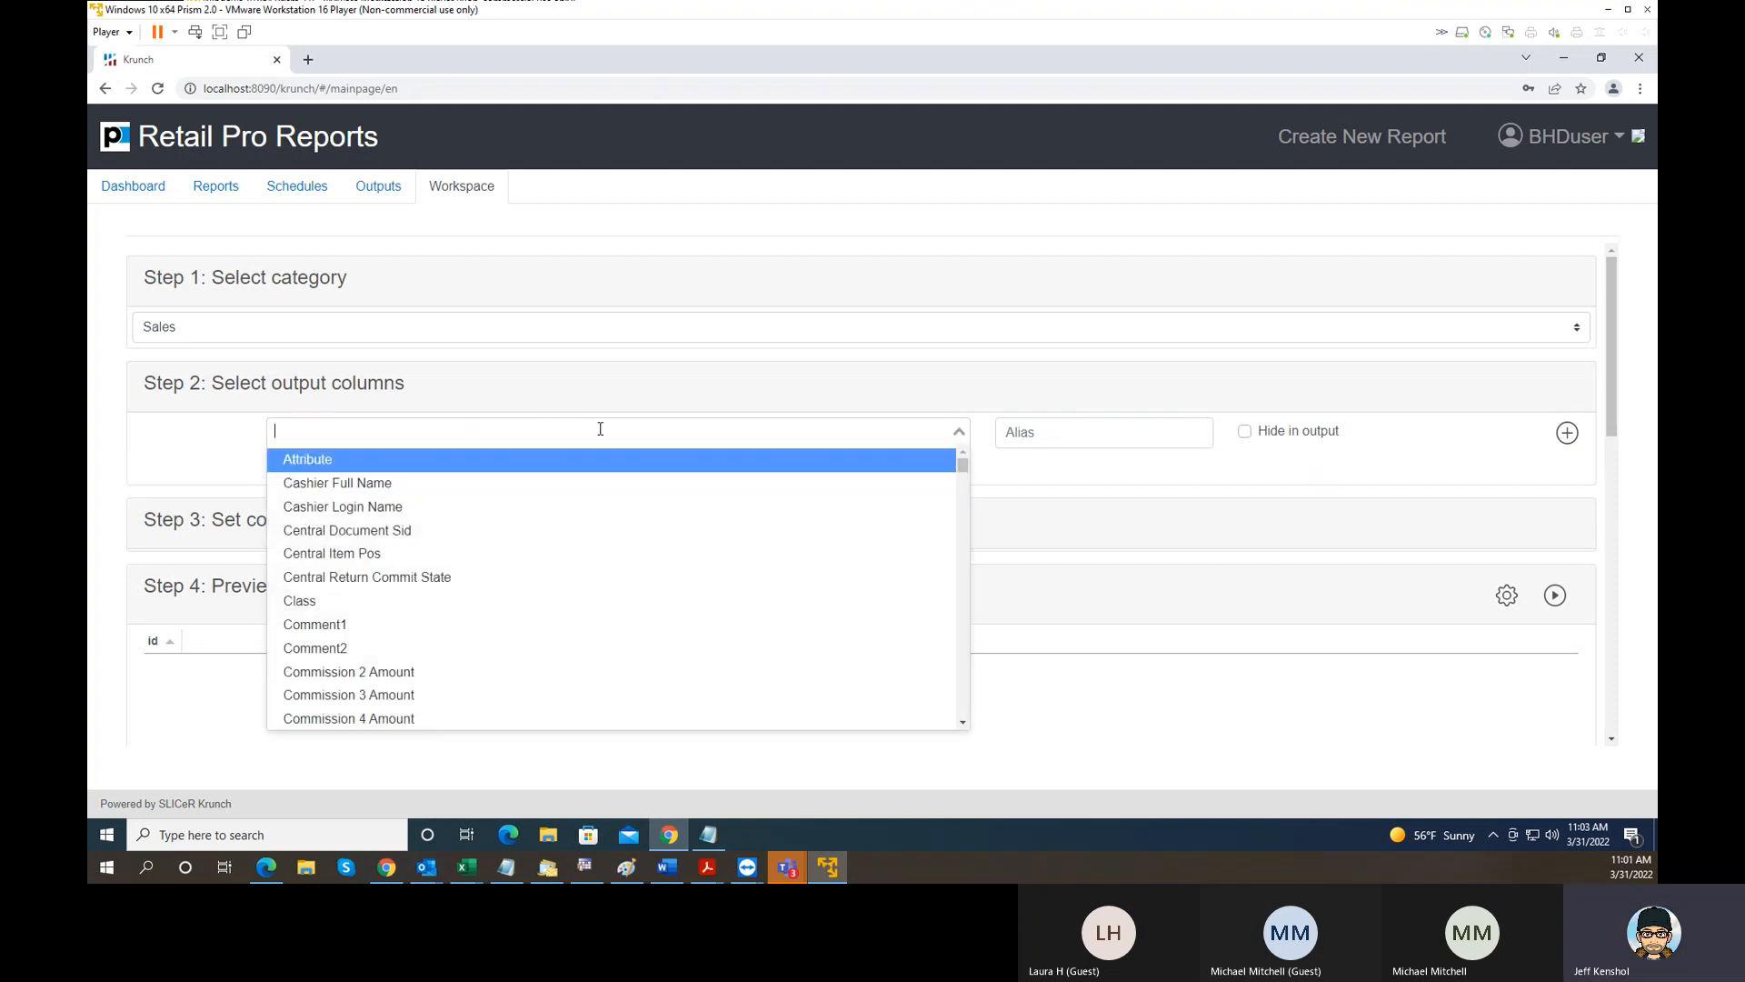
click(620, 391)
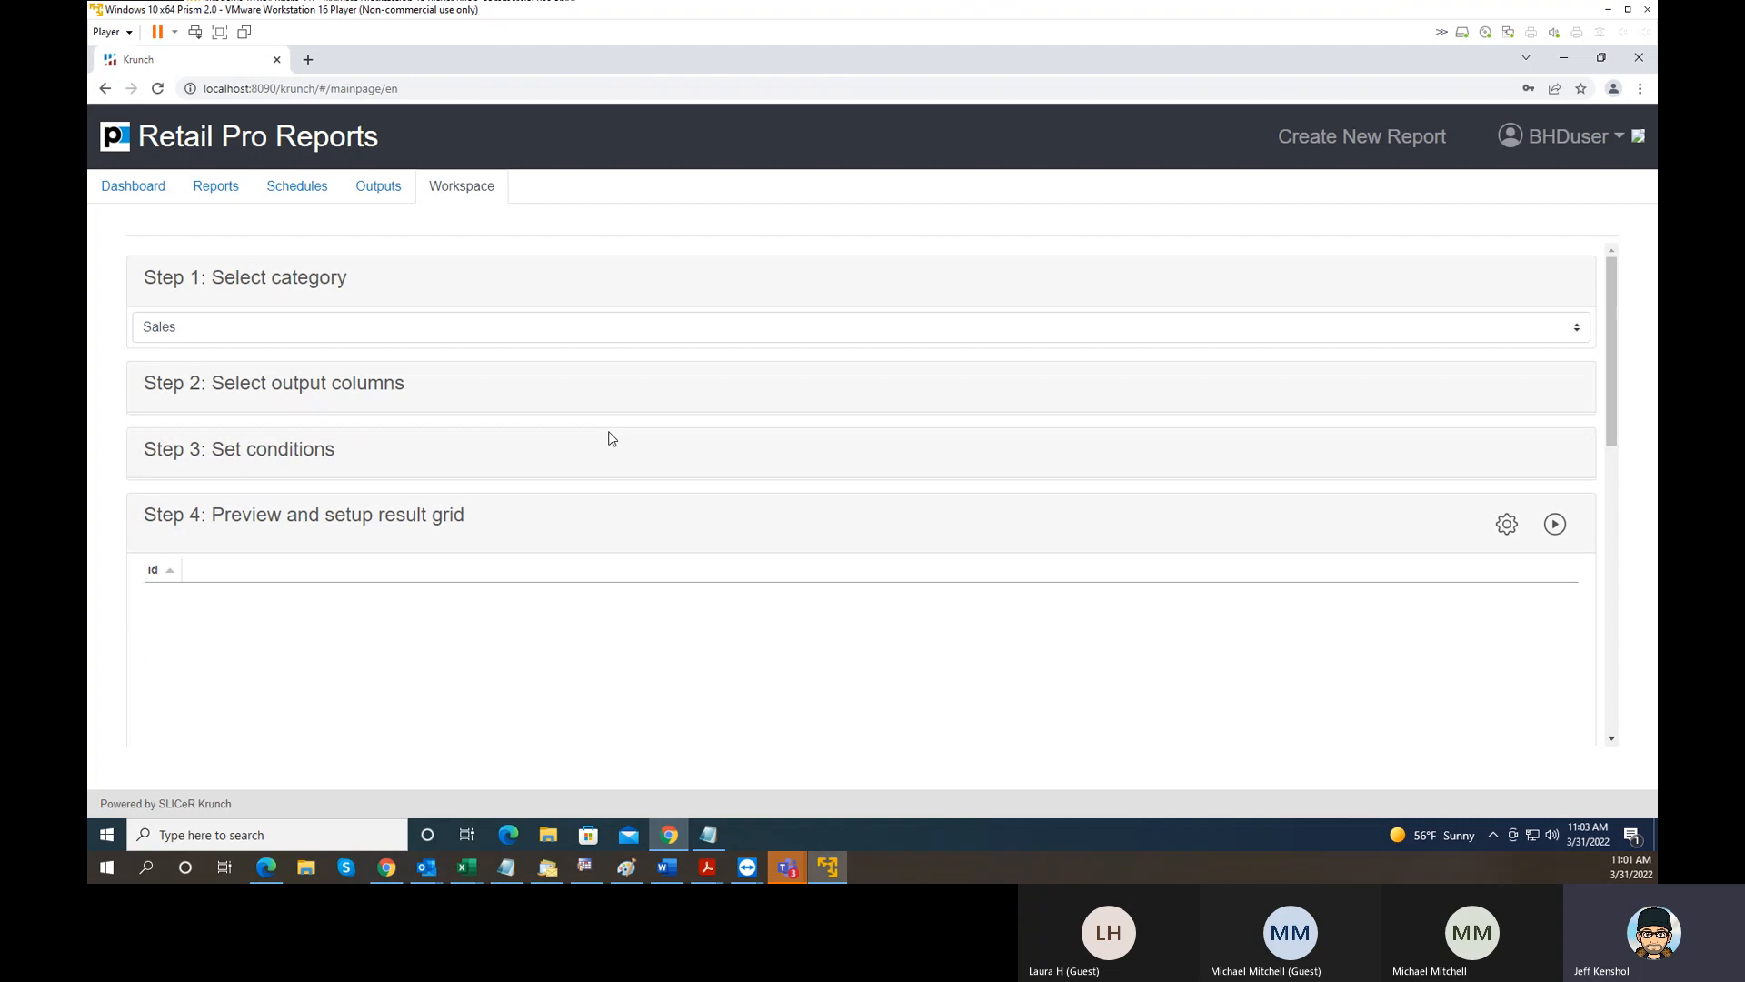
click(533, 408)
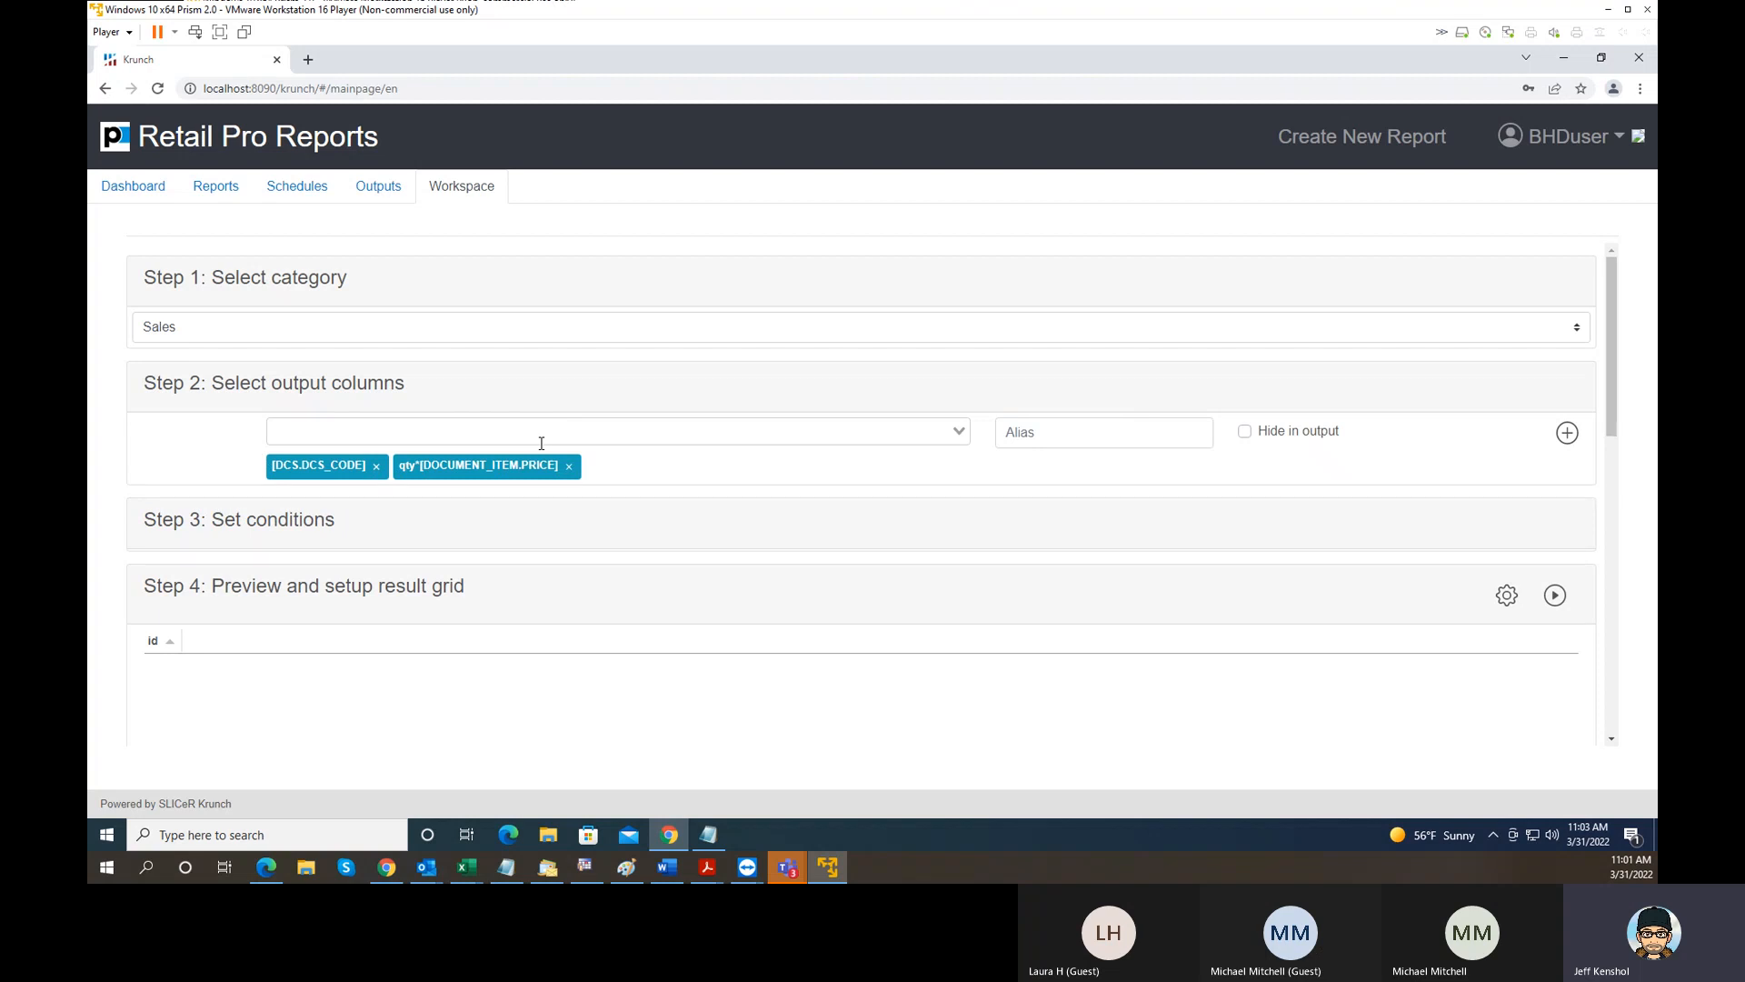
click(487, 432)
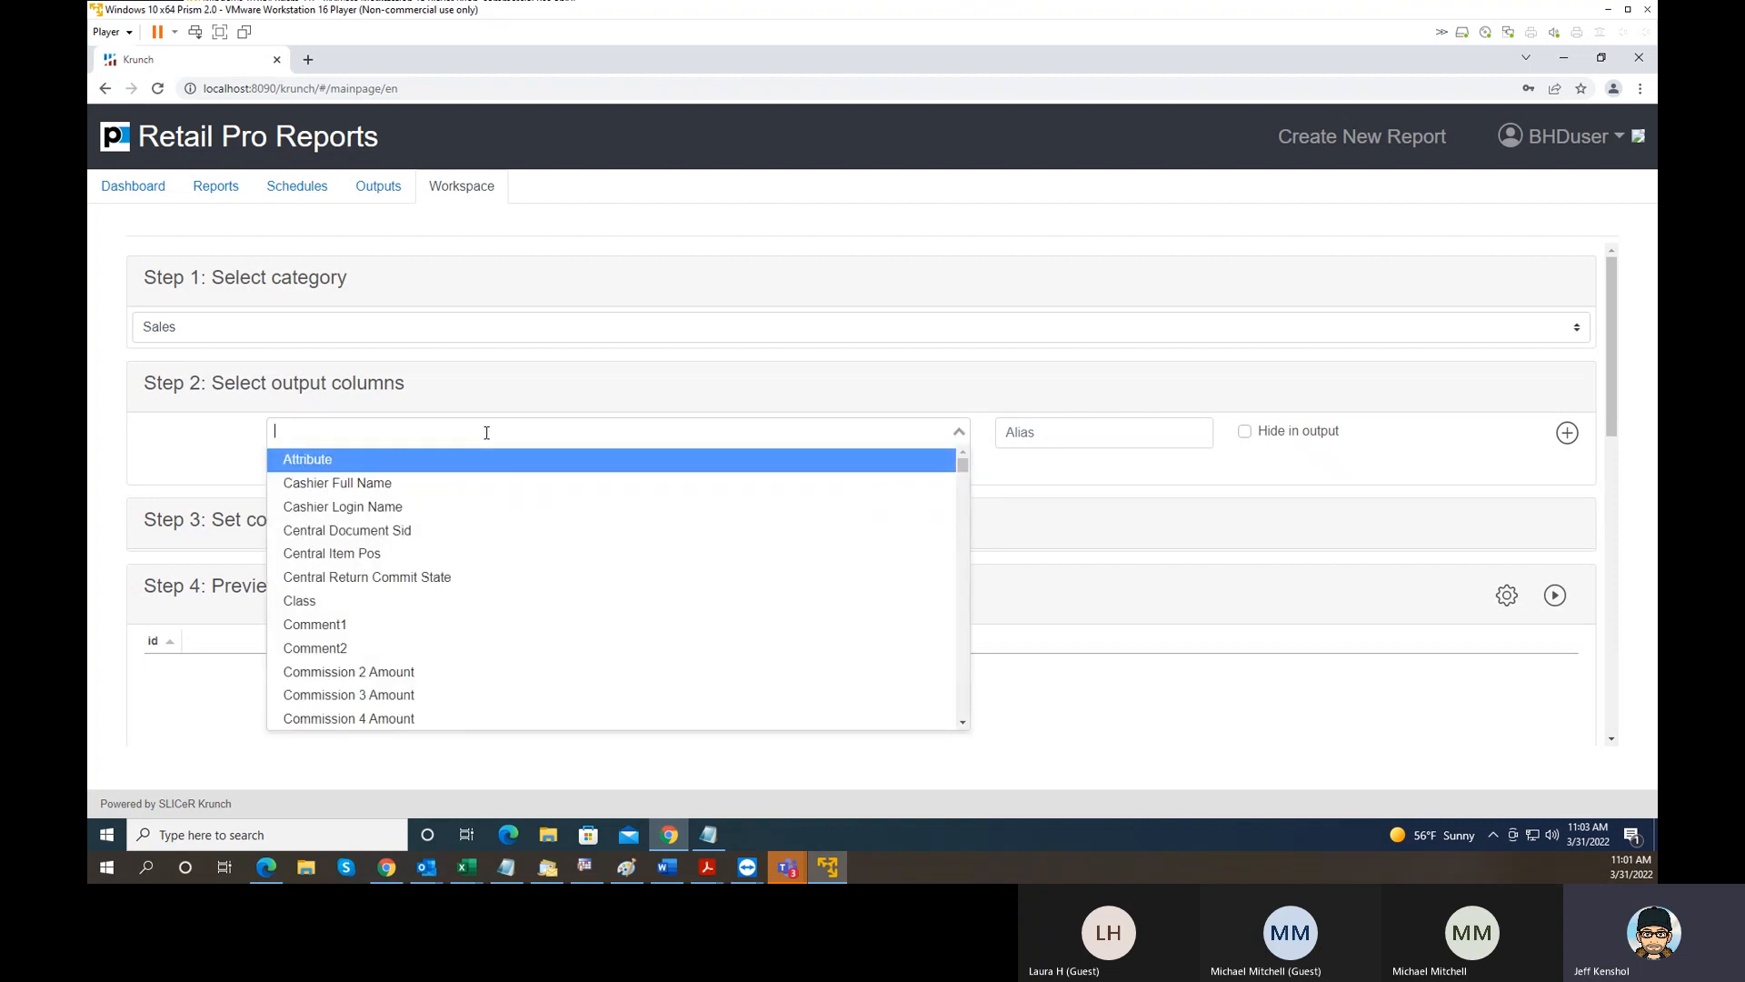
text(pric)
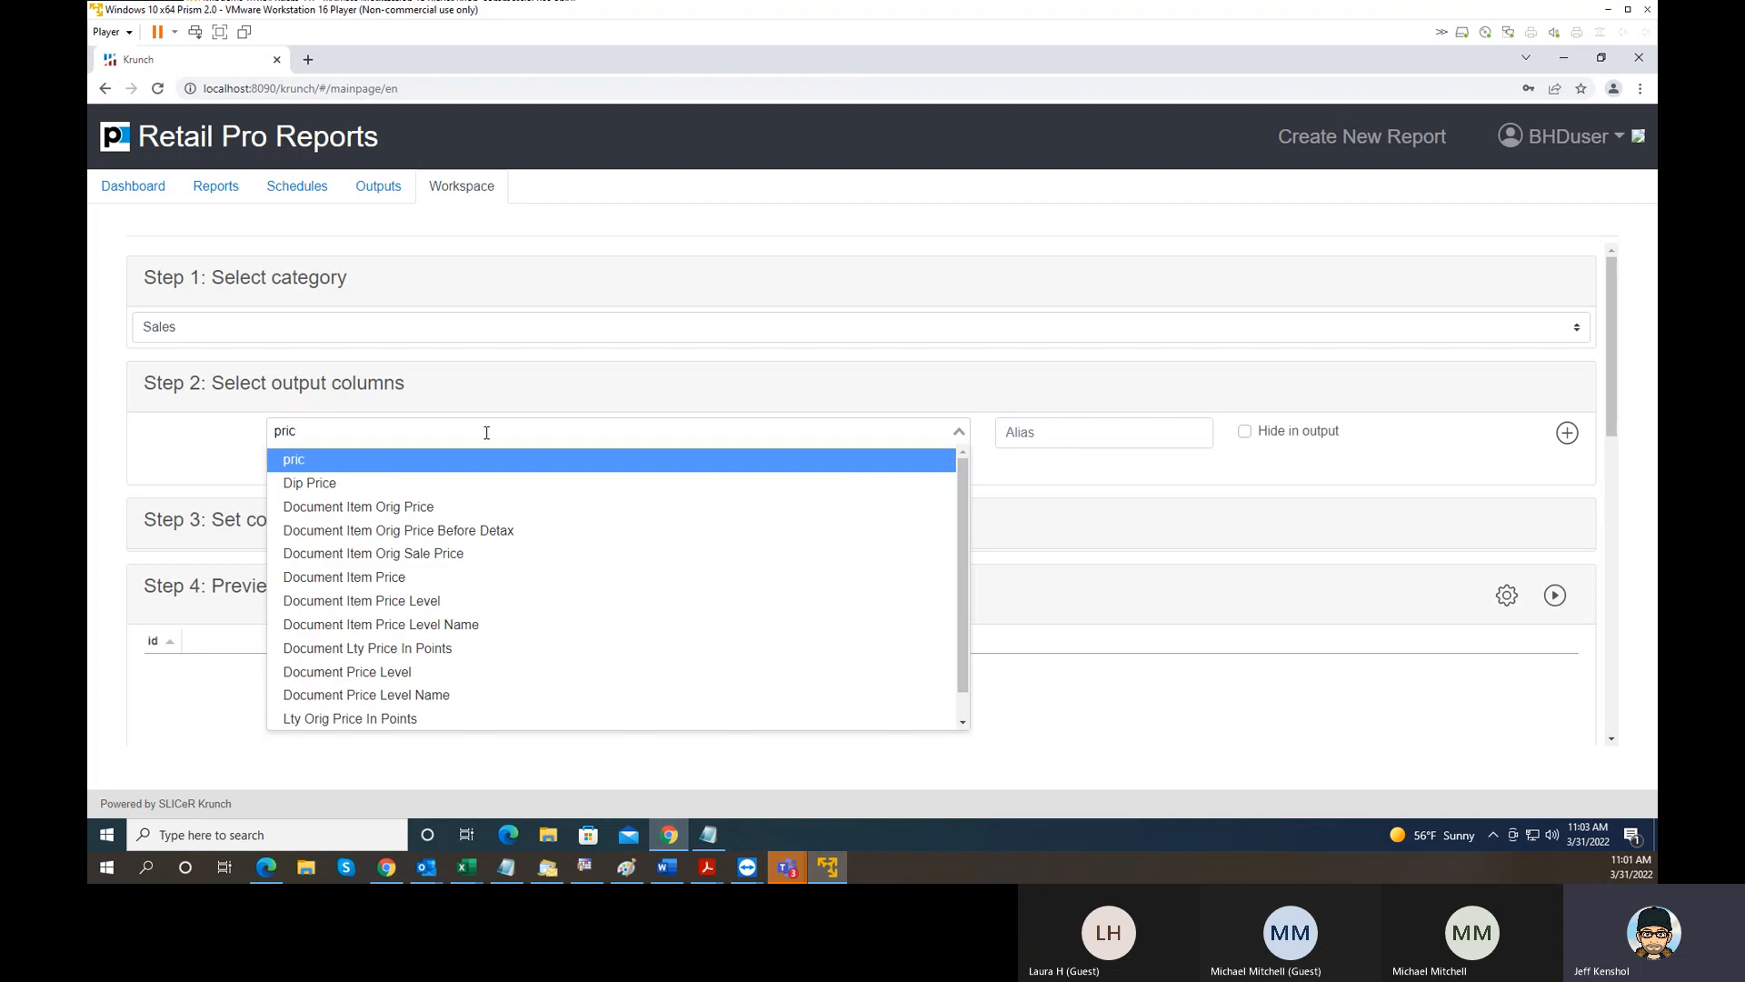
key(BackSpace)
key(BackSpace)
key(BackSpace)
key(BackSpace)
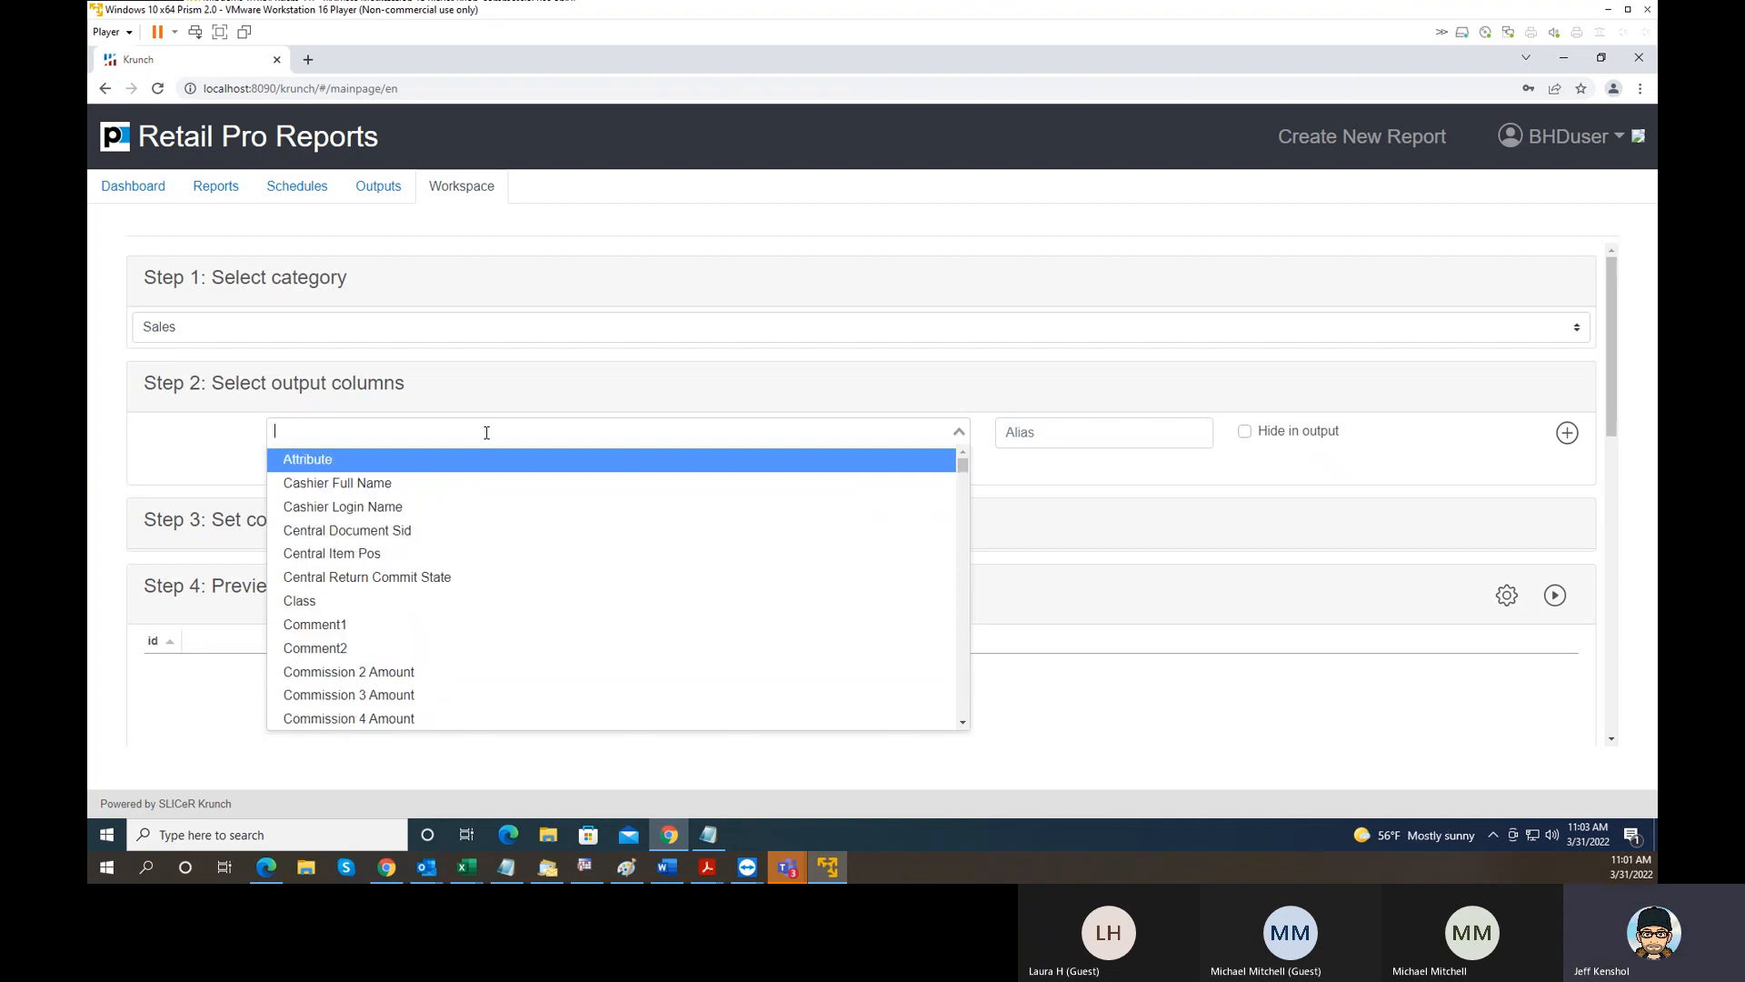
- Begin a new column expression with an opening parenthesis, Document Item Price and a minus sign
text(()
key(Return)
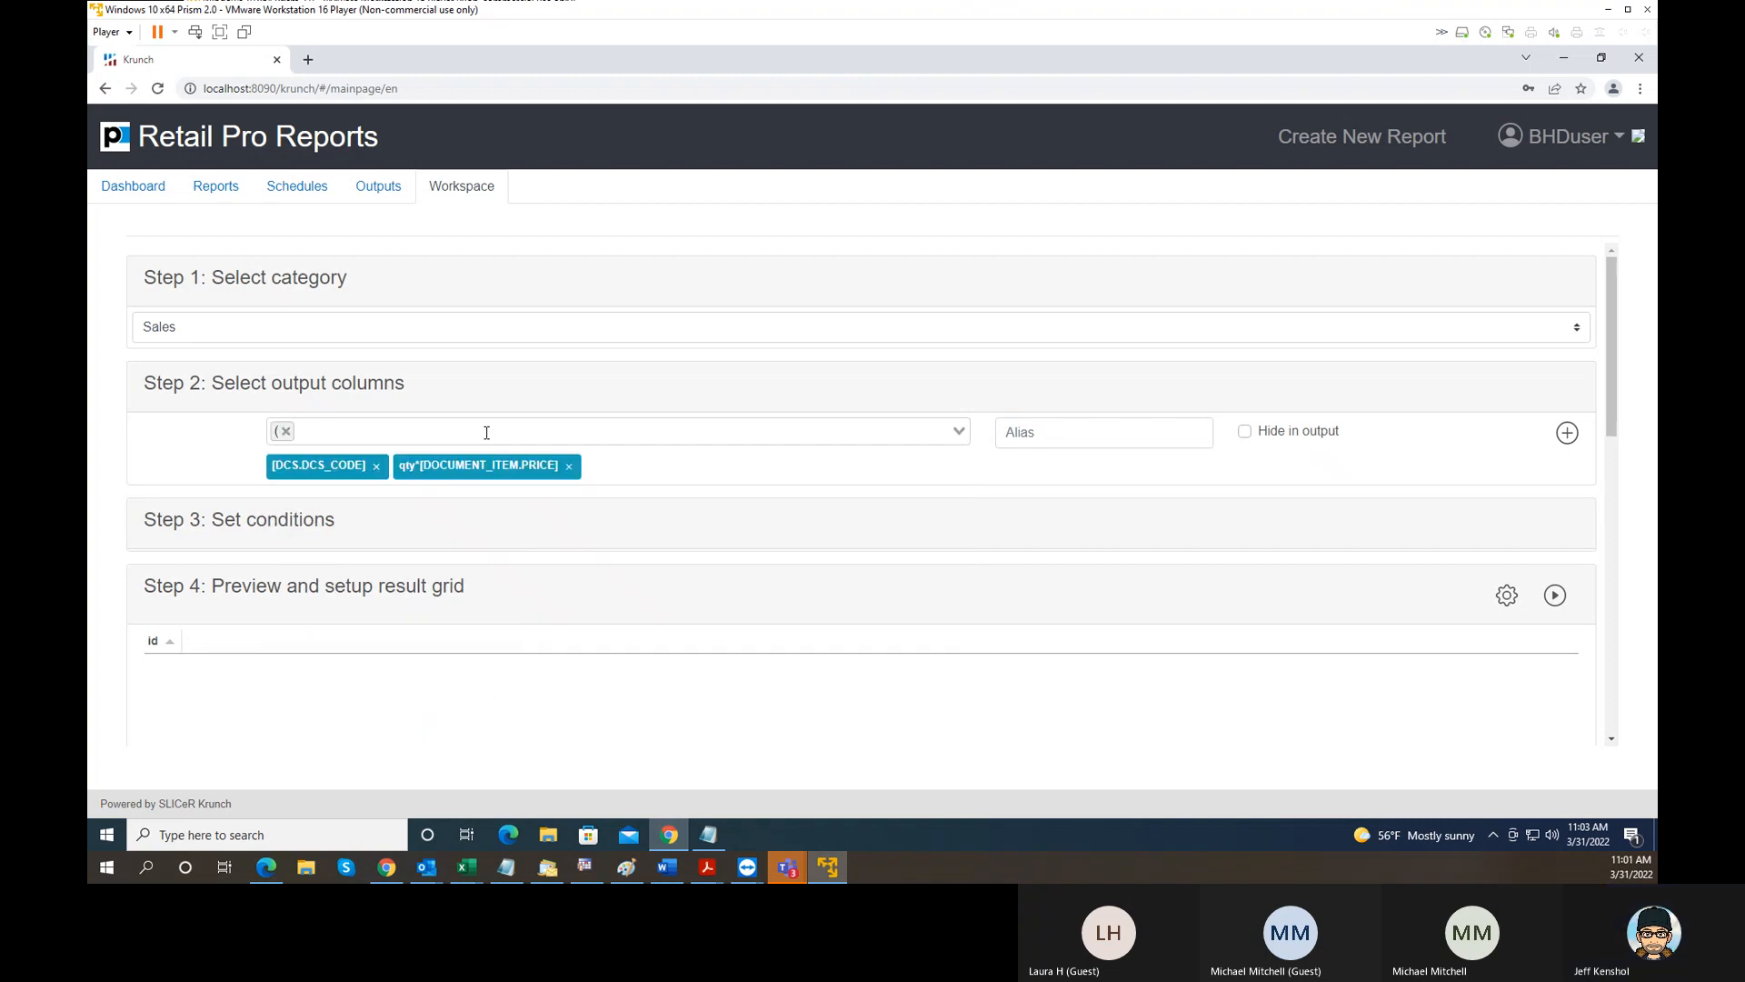
click(427, 429)
text(price)
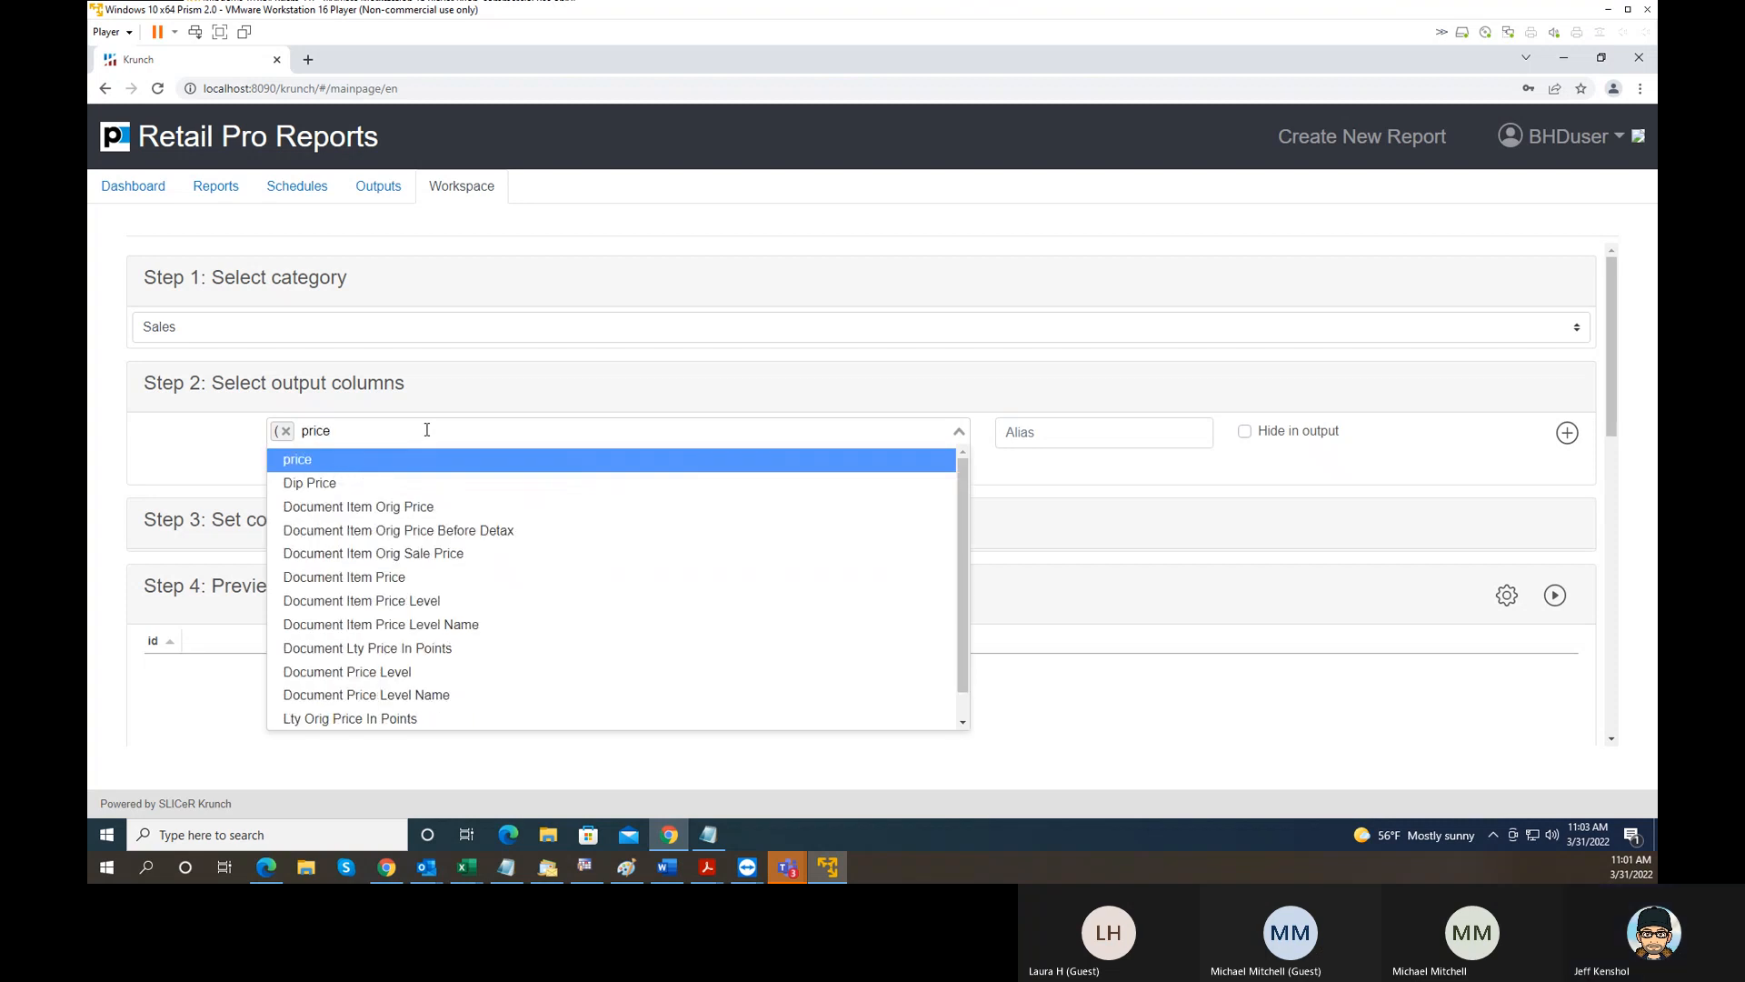
click(431, 581)
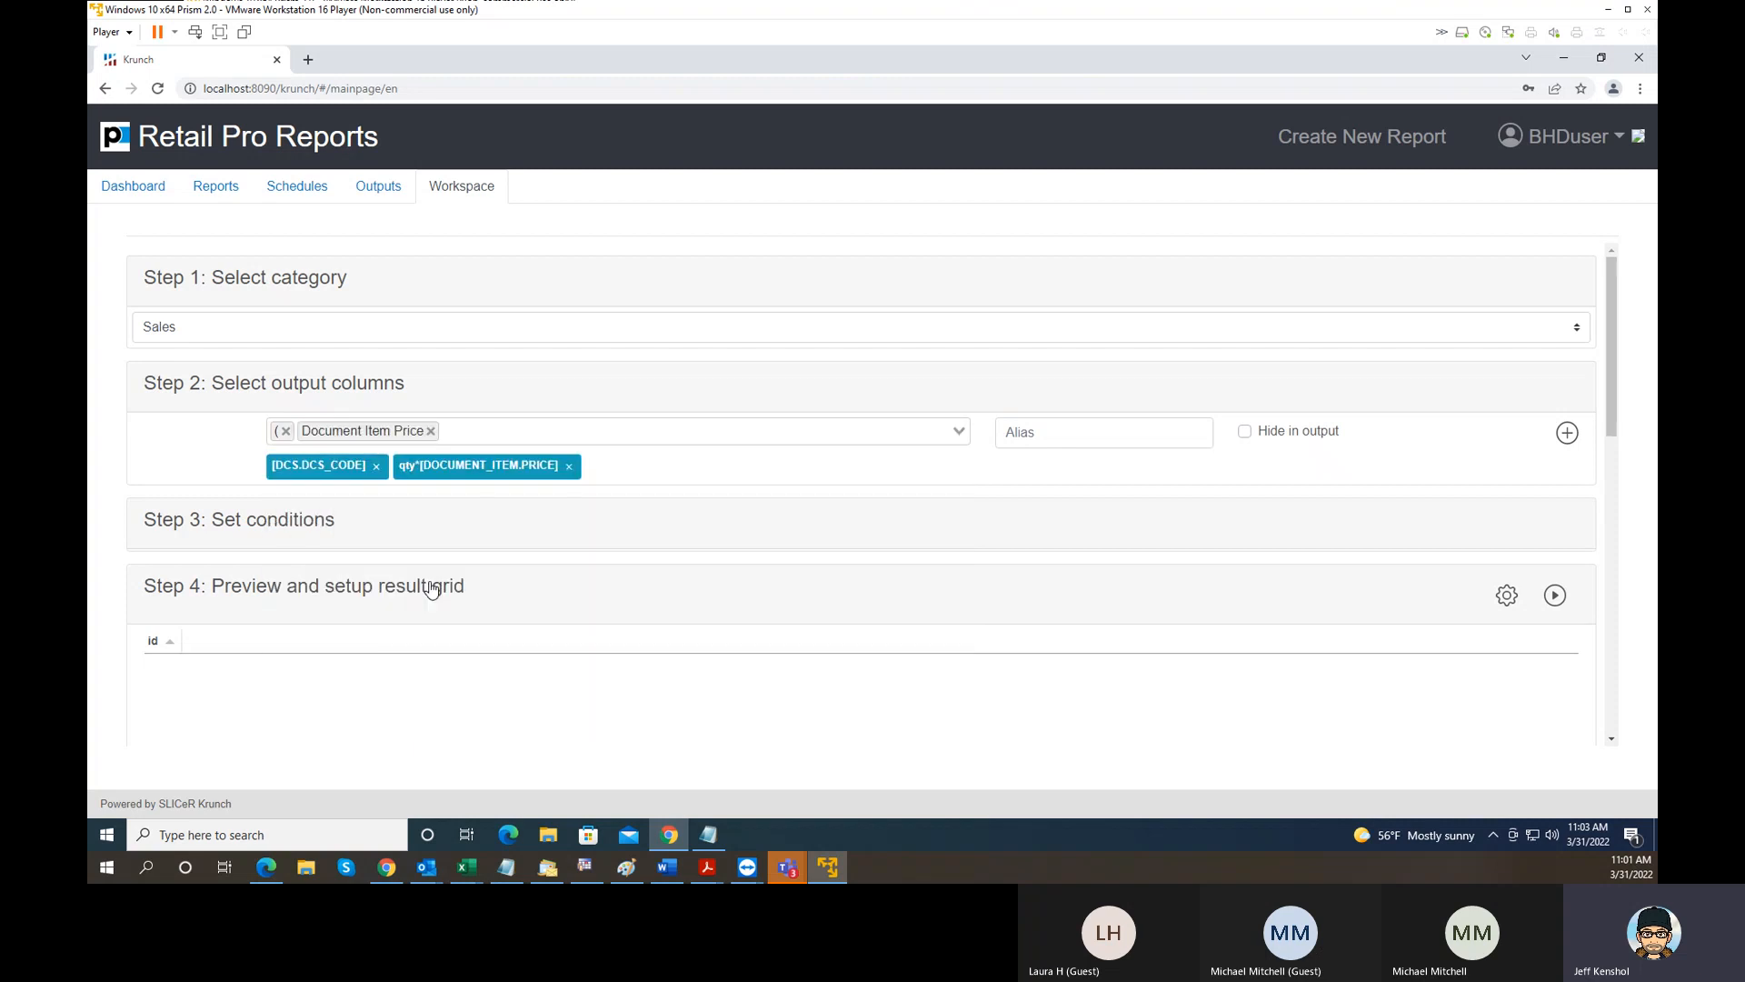
click(471, 434)
text(-)
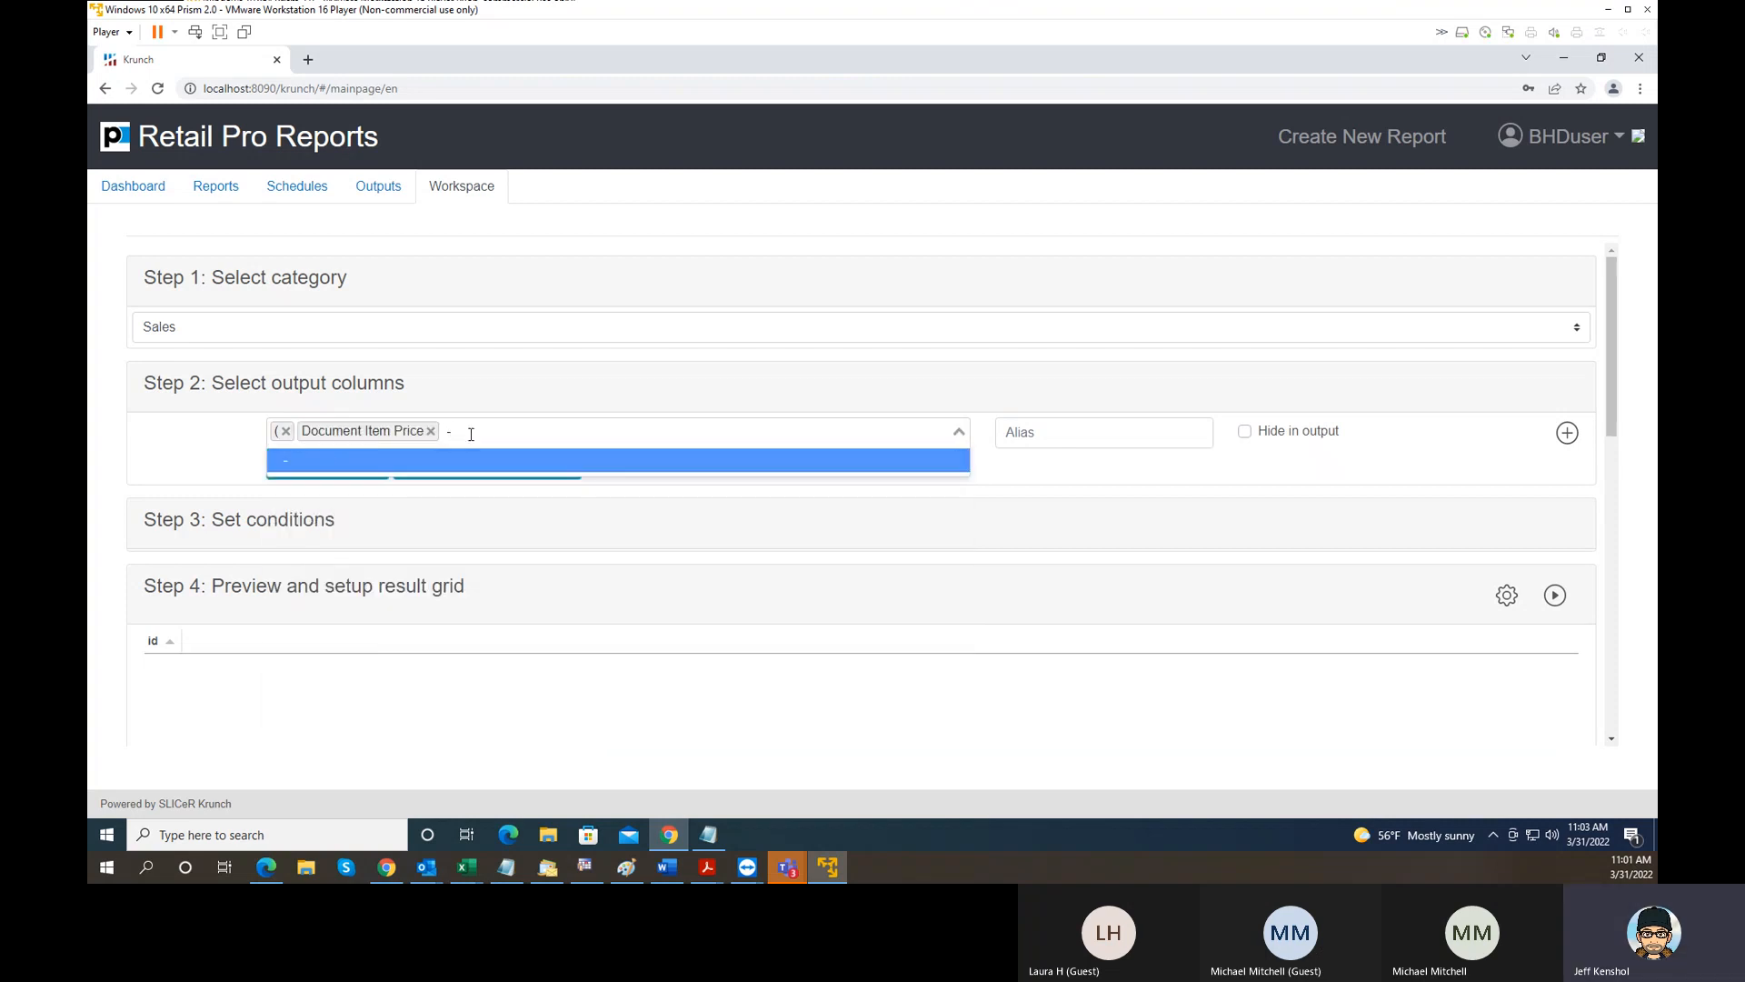
key(Return)
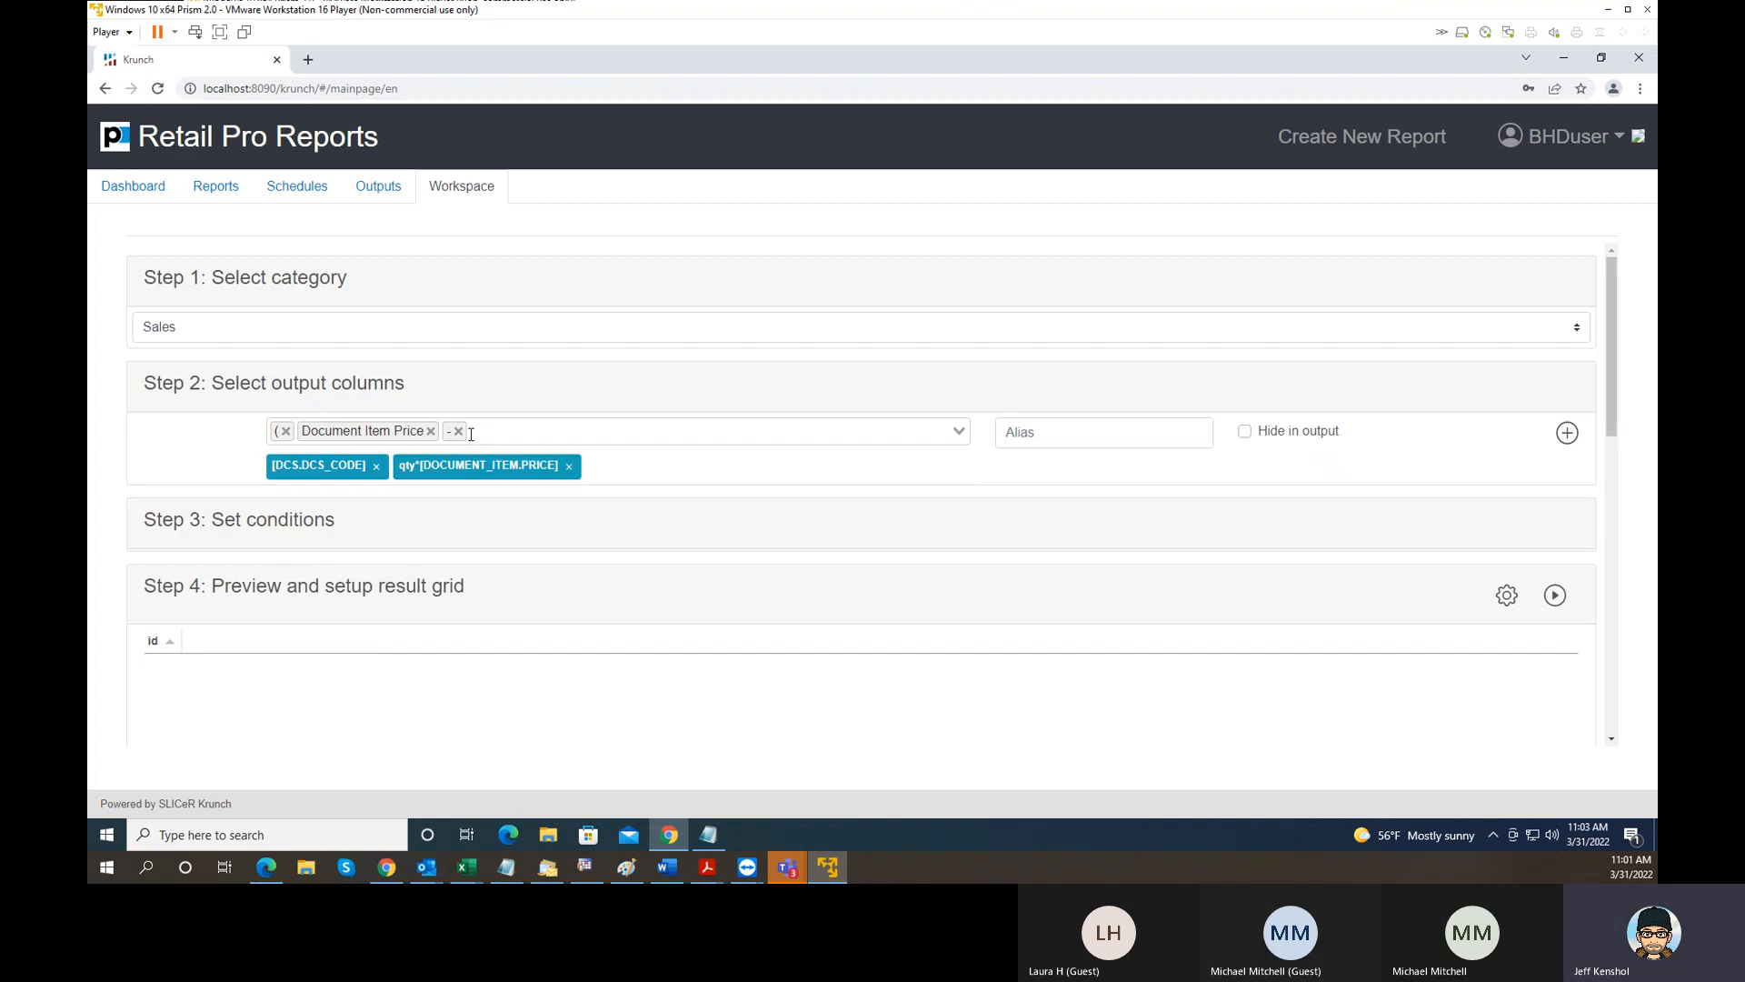
- Append Document Item Cost and a closing parenthesis to the new column expression
click(478, 432)
text(cos)
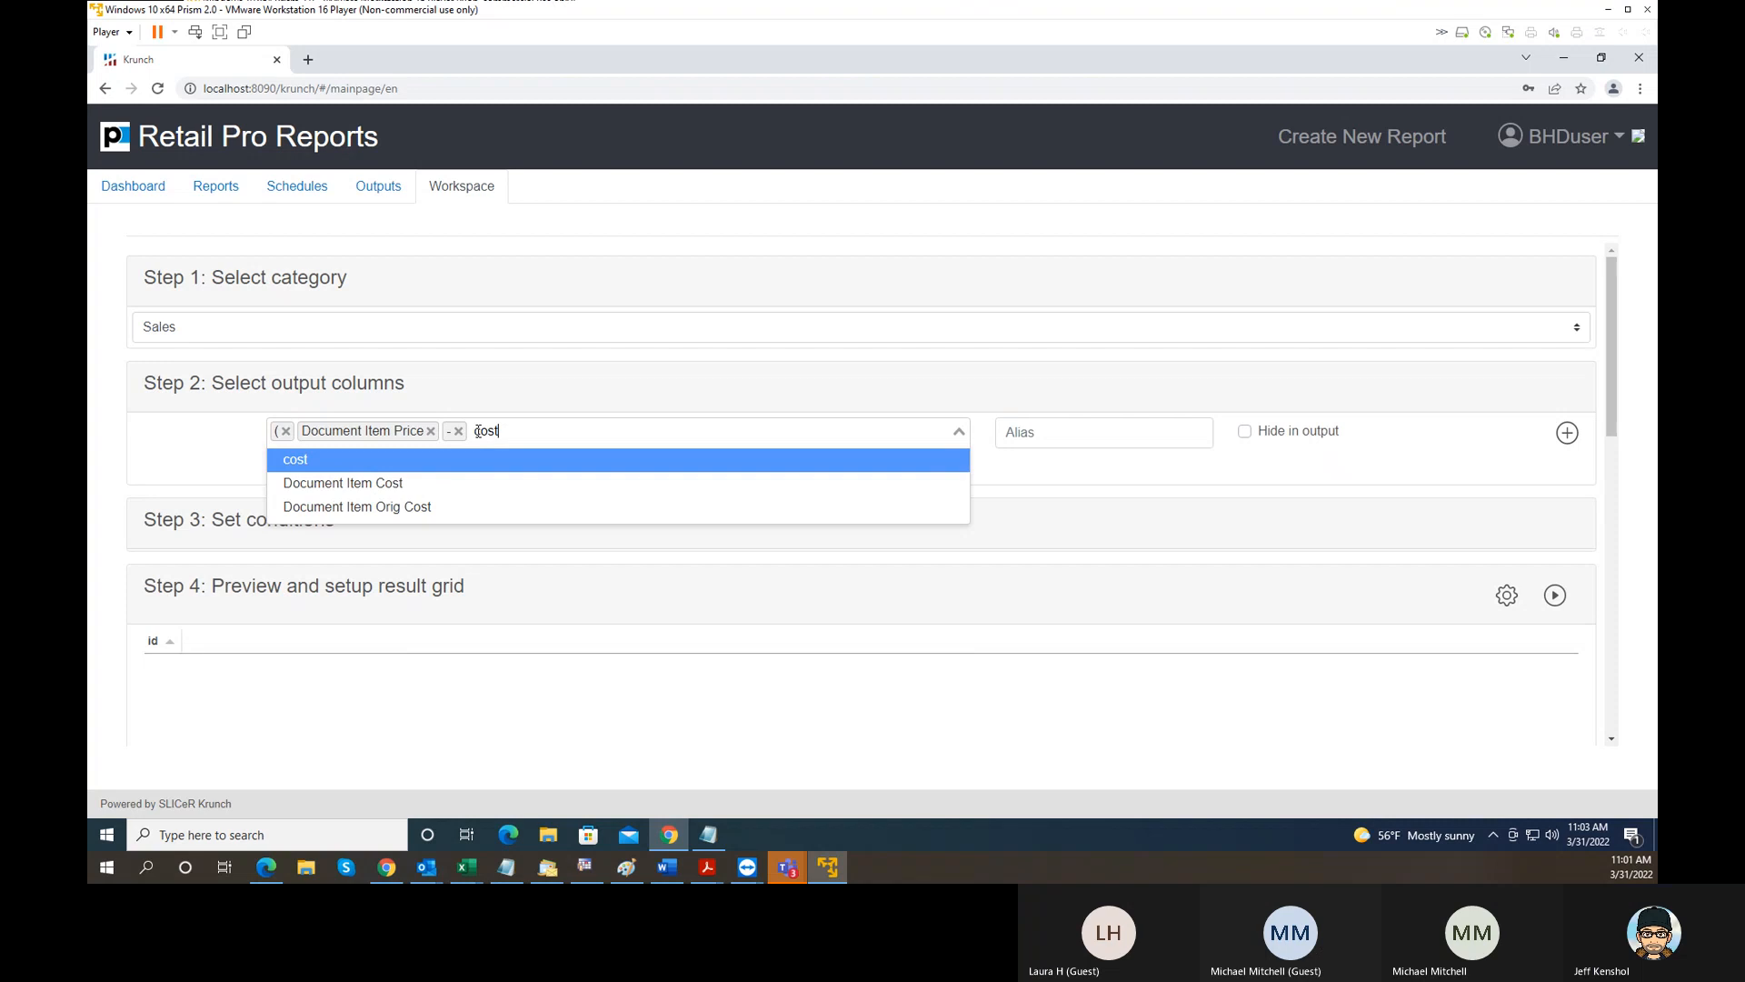
text(t)
click(436, 482)
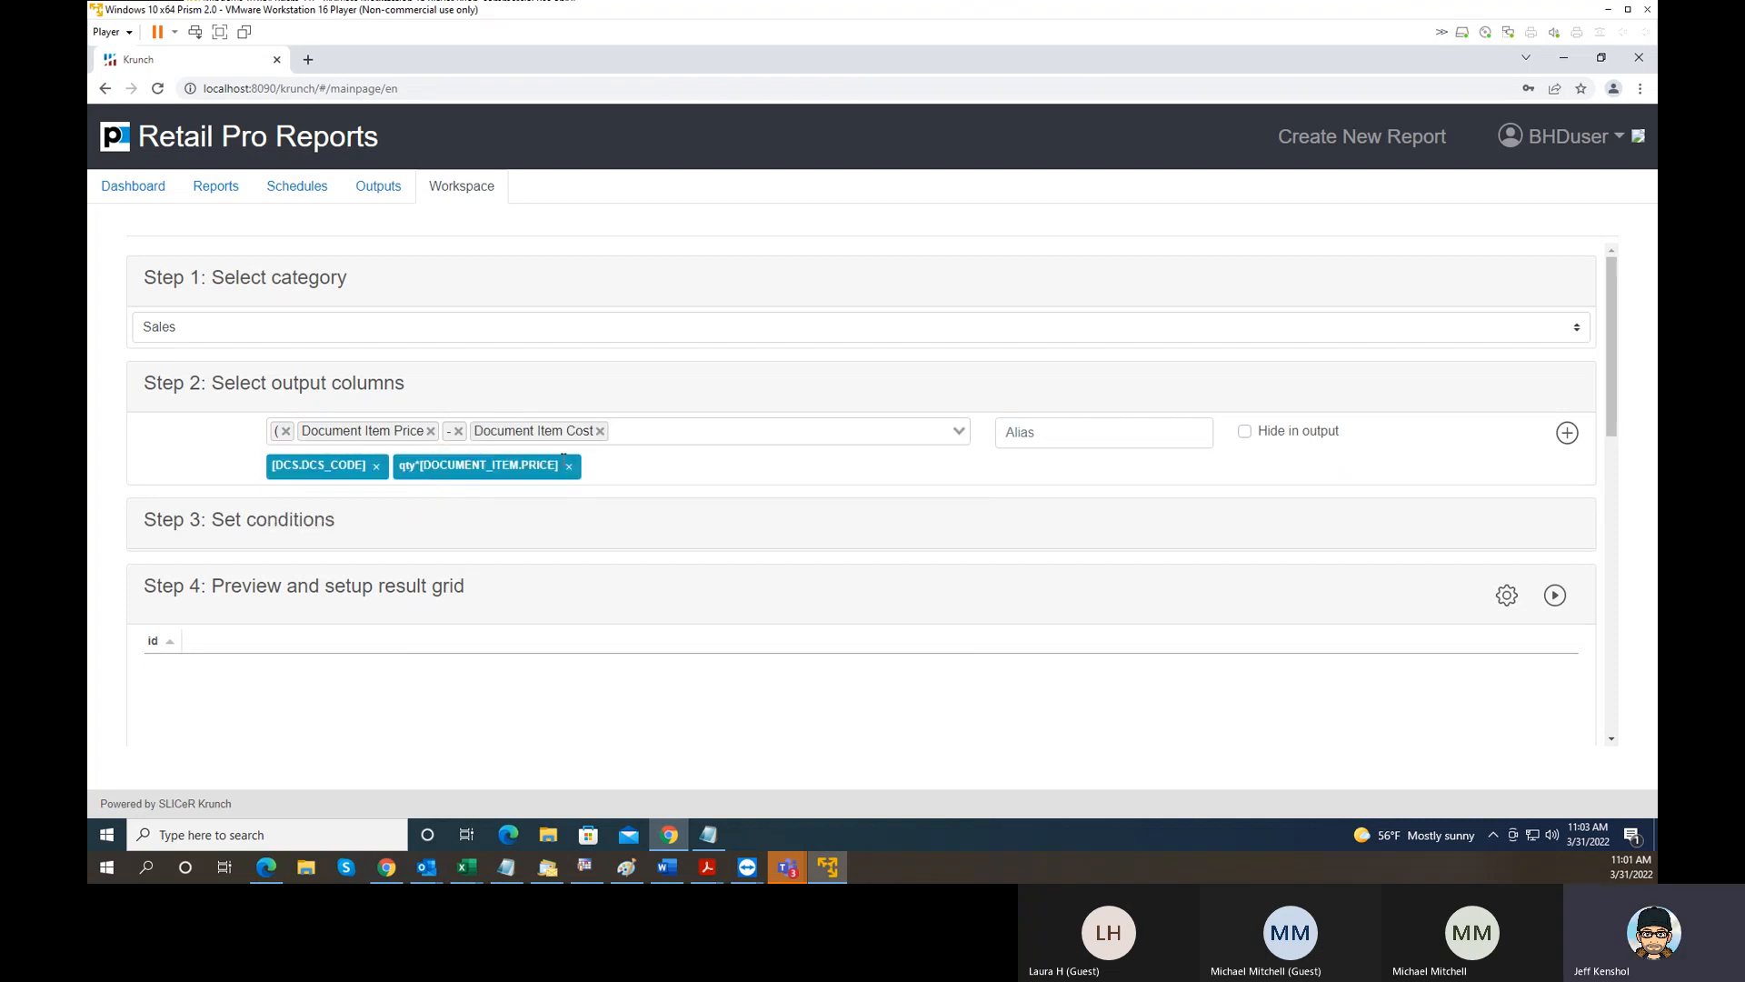
click(624, 429)
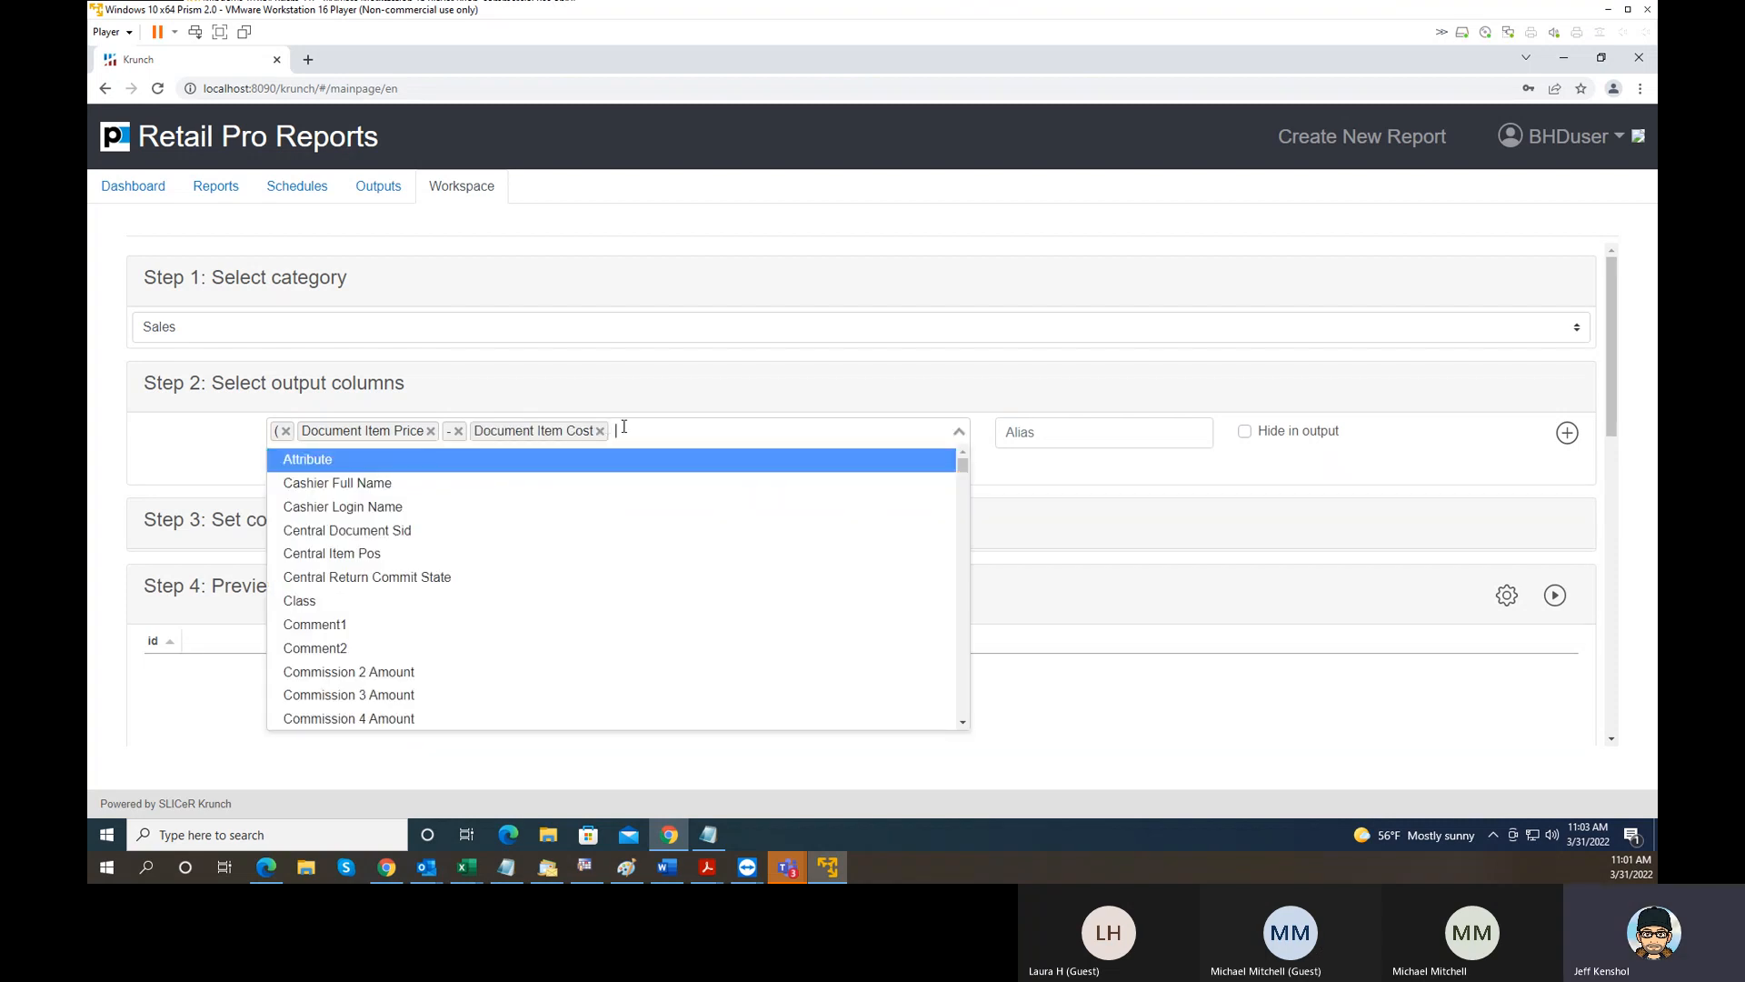
text())
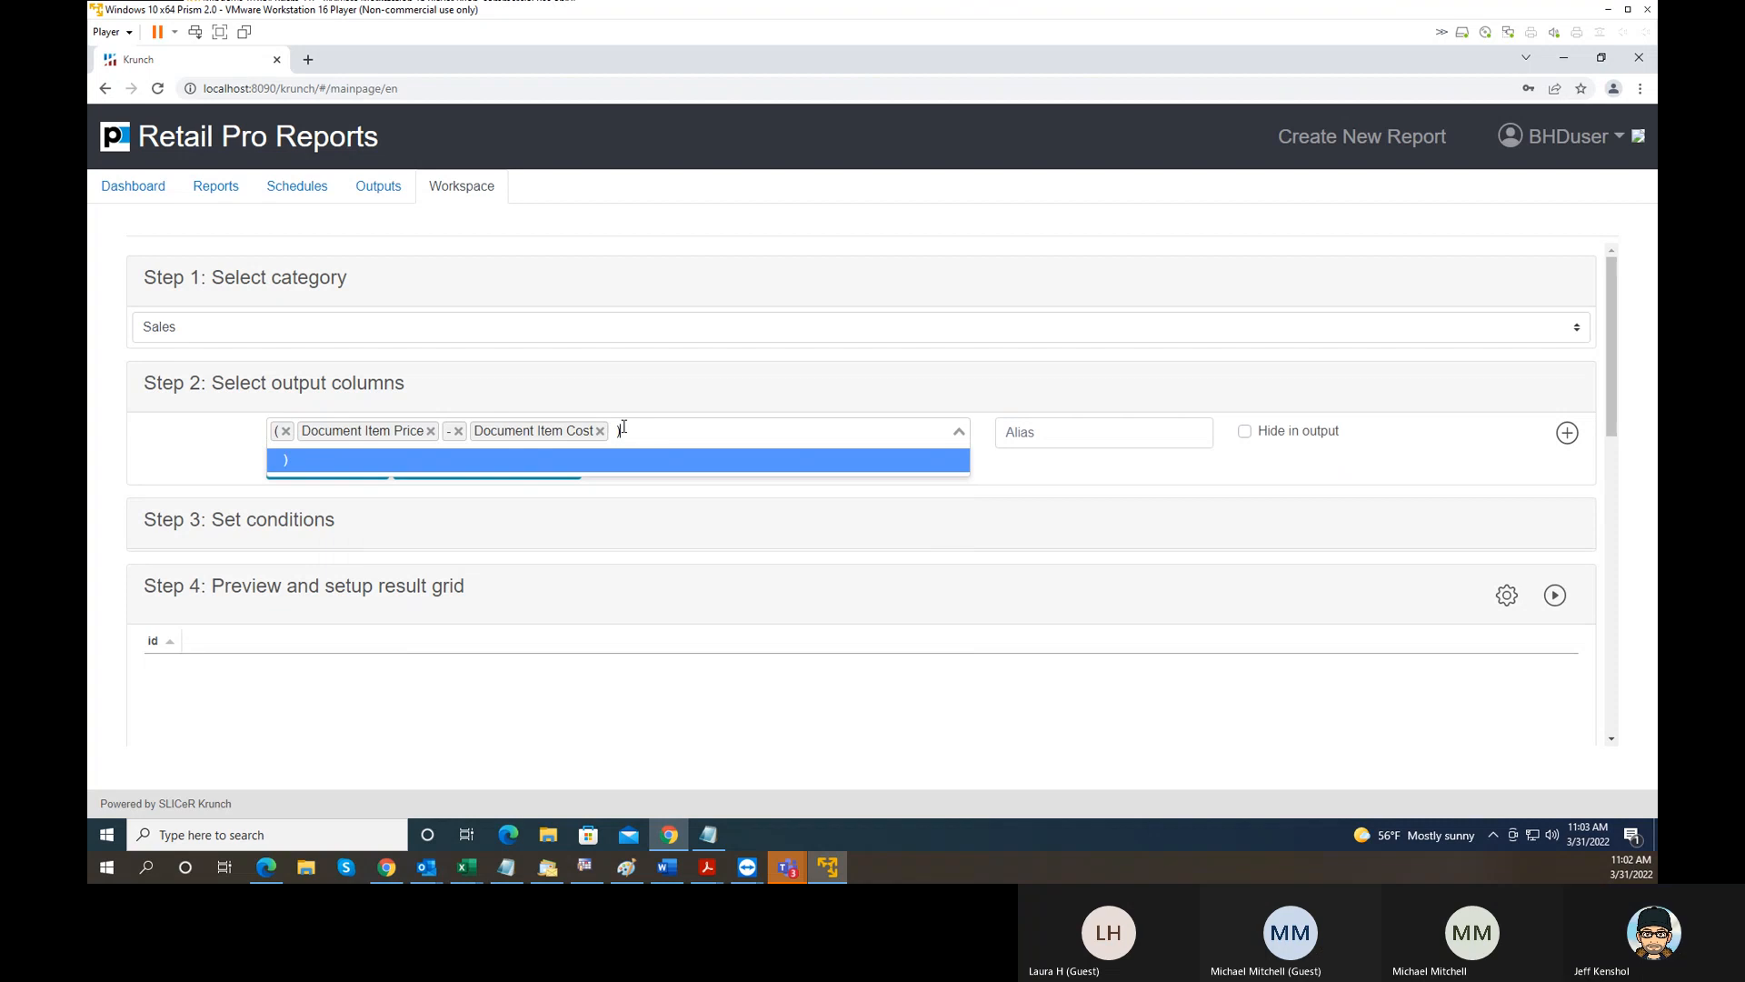
key(Return)
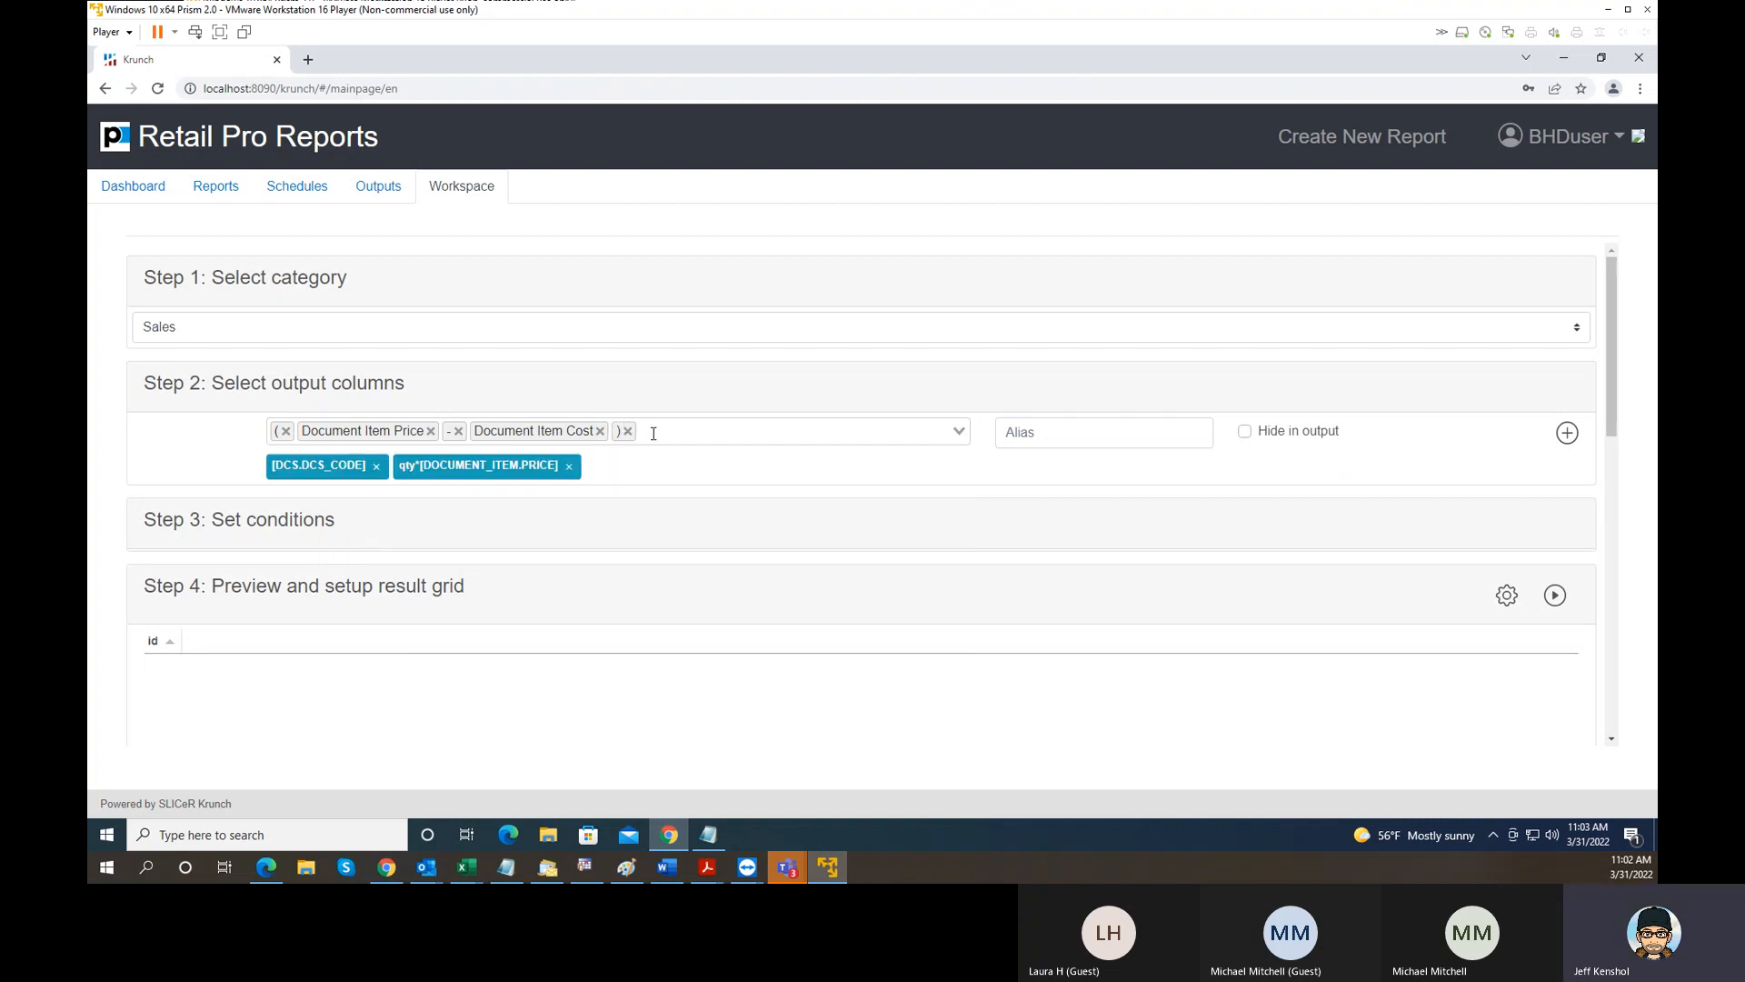
- Append a division sign to the price-minus-cost column expression
click(653, 433)
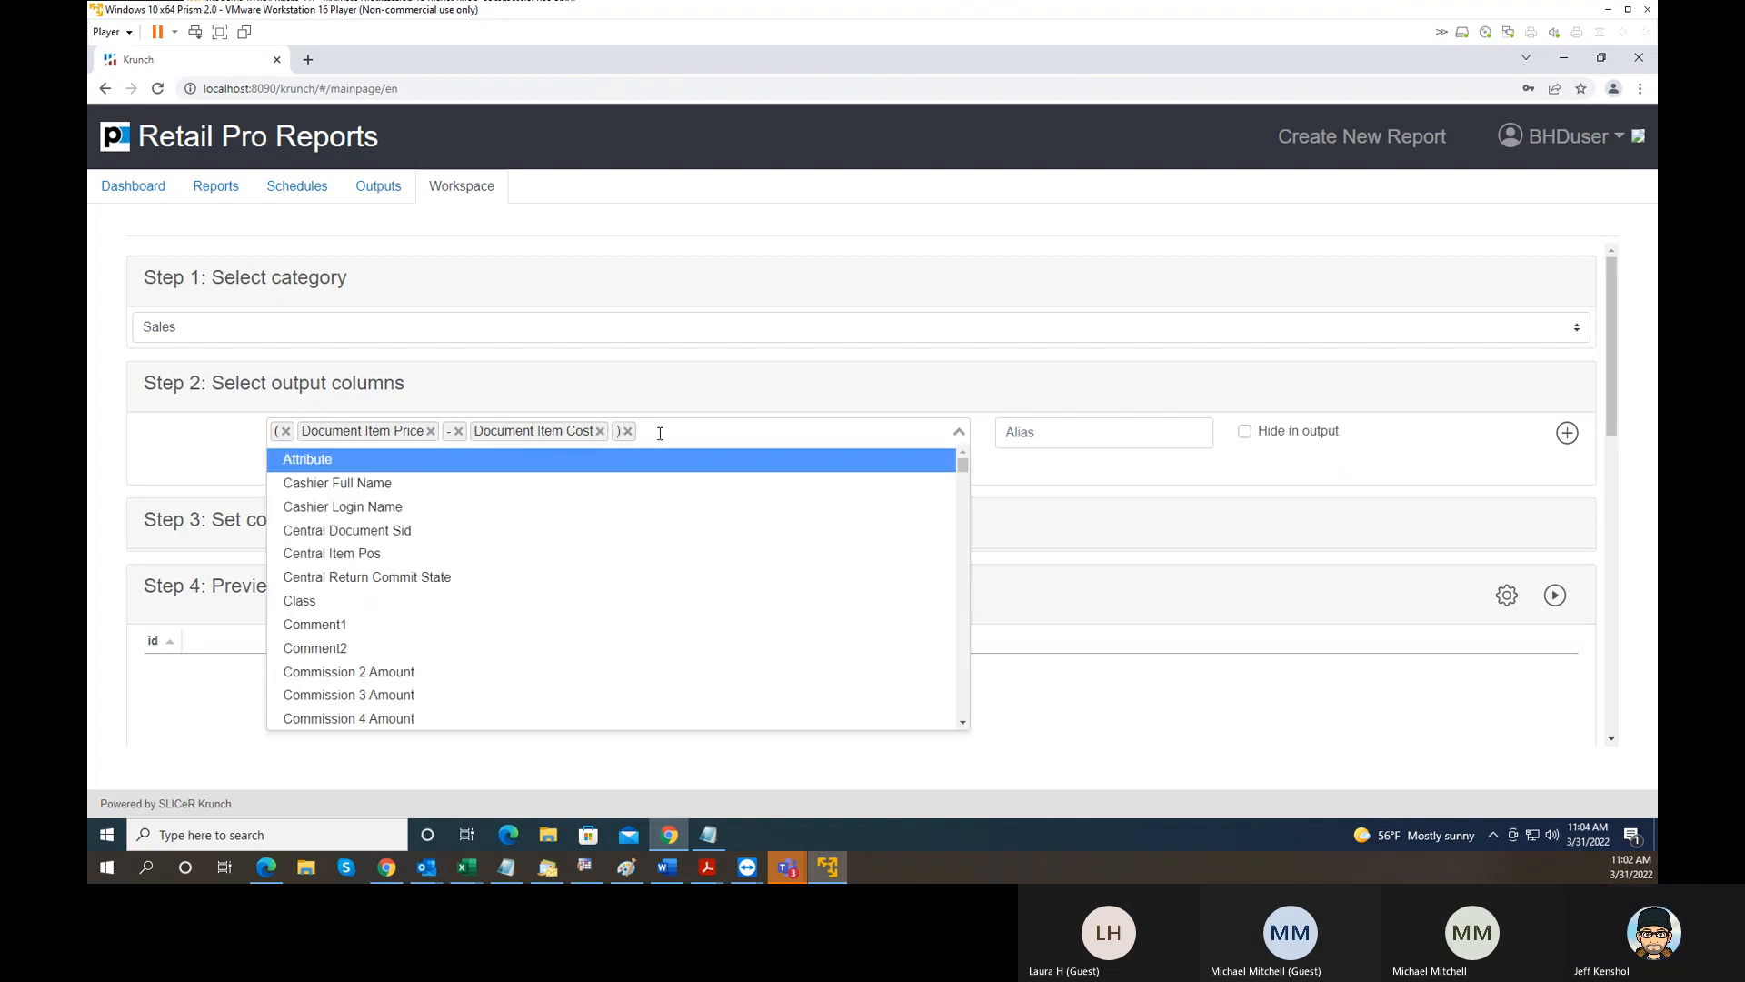
text(/)
key(Return)
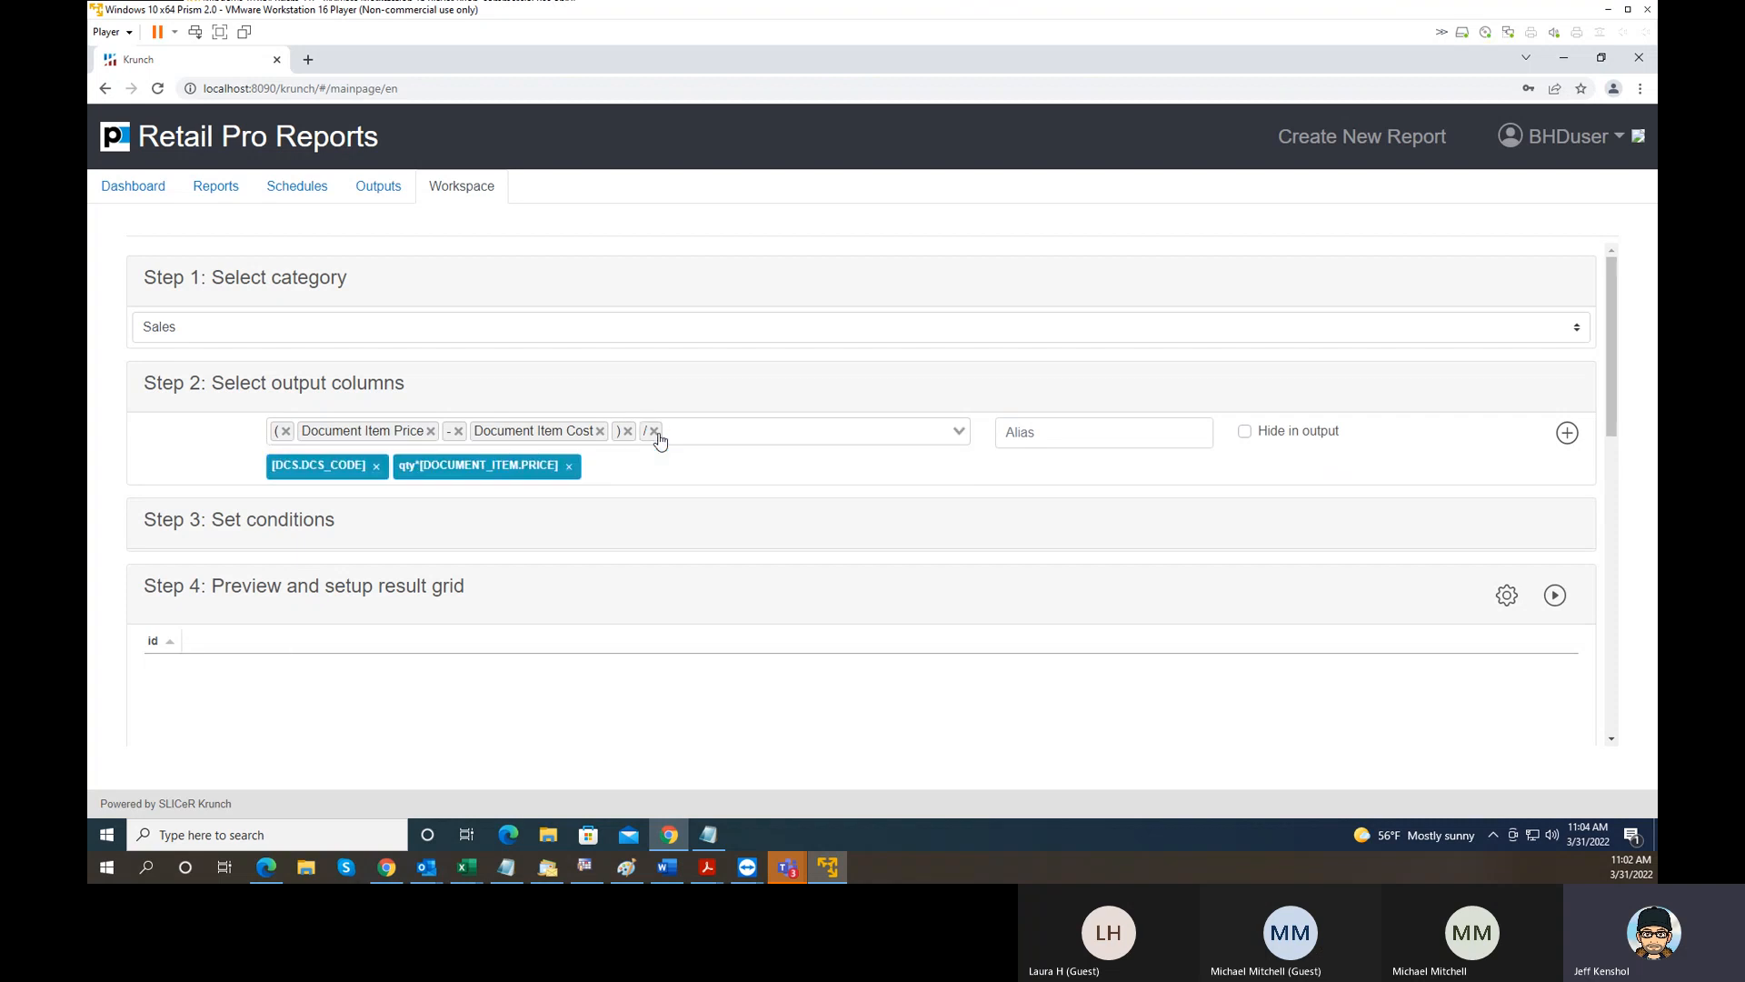
- Try to append Document Item Price as the divisor in the column expression
click(695, 433)
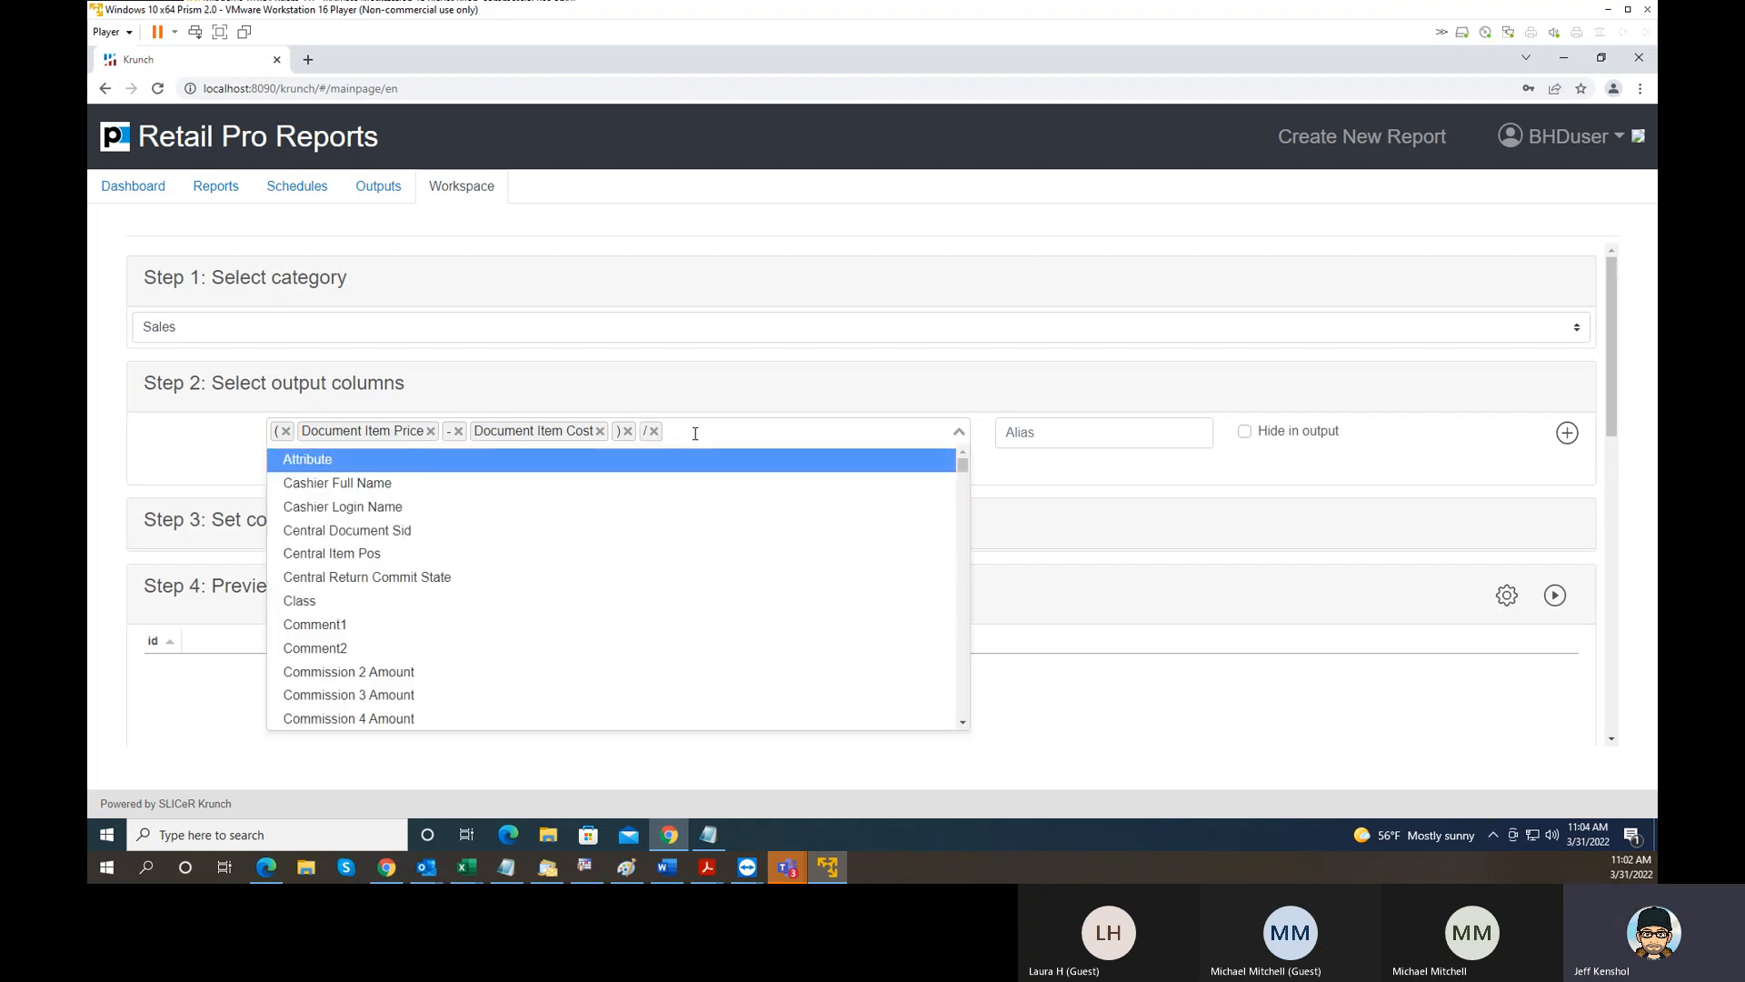
text(Price)
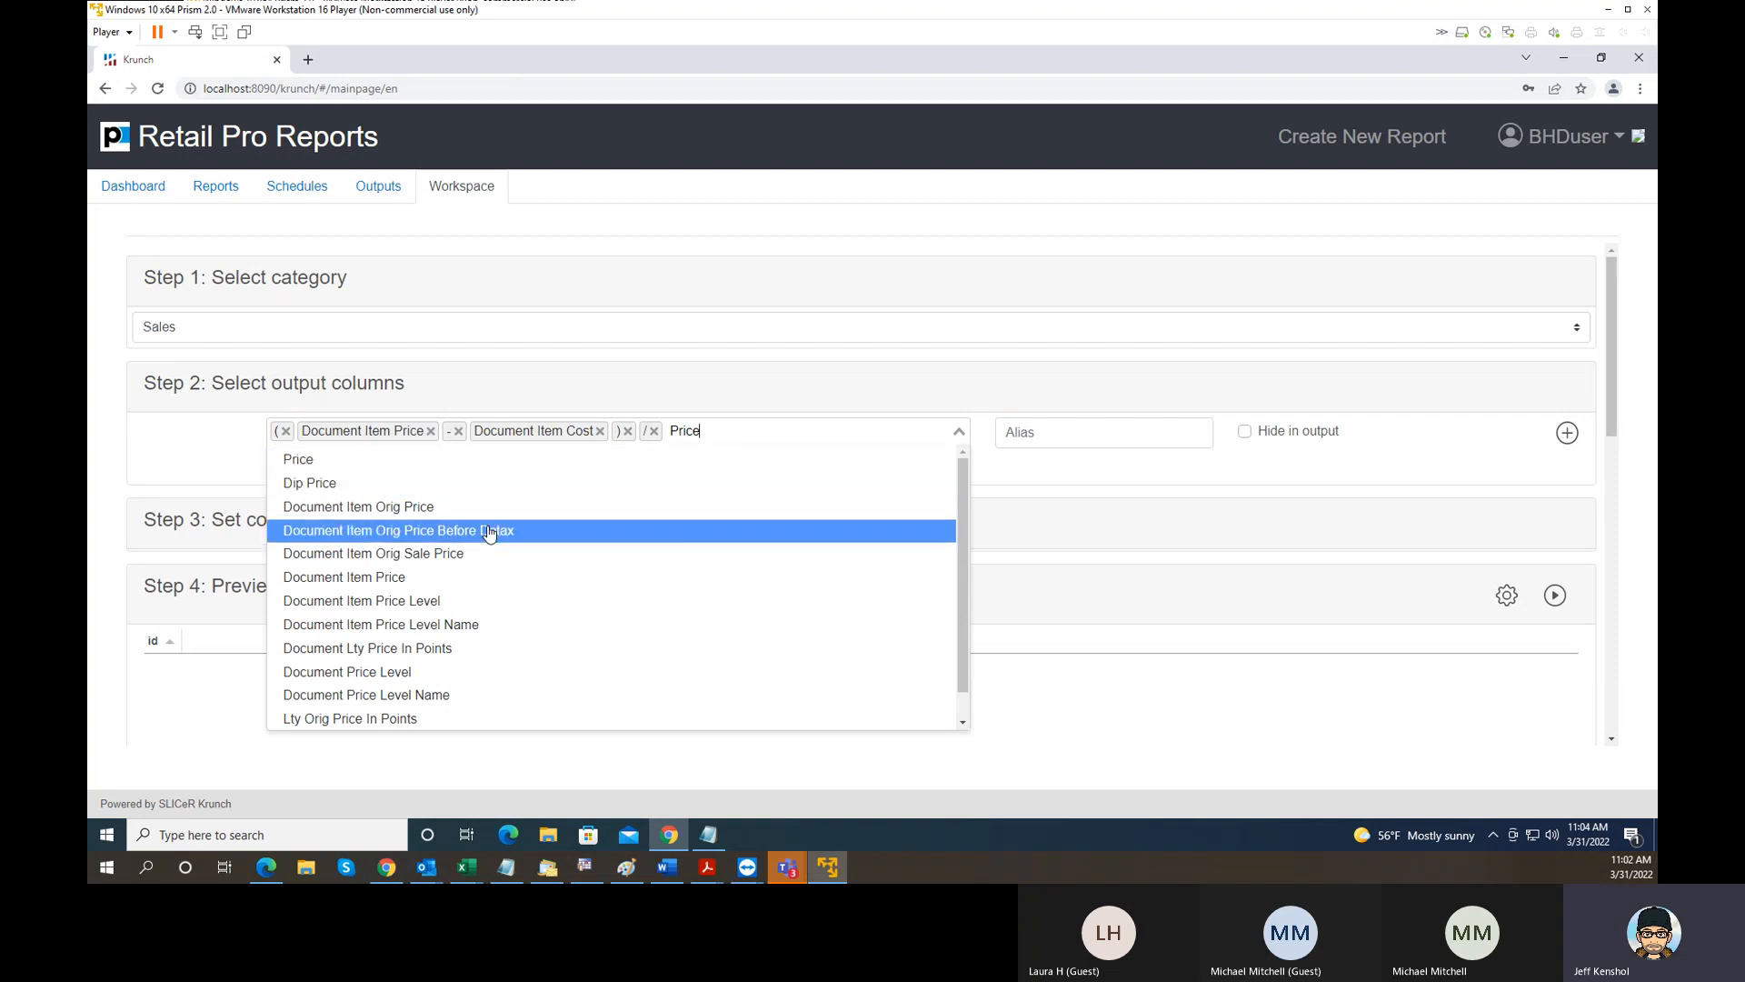
click(425, 583)
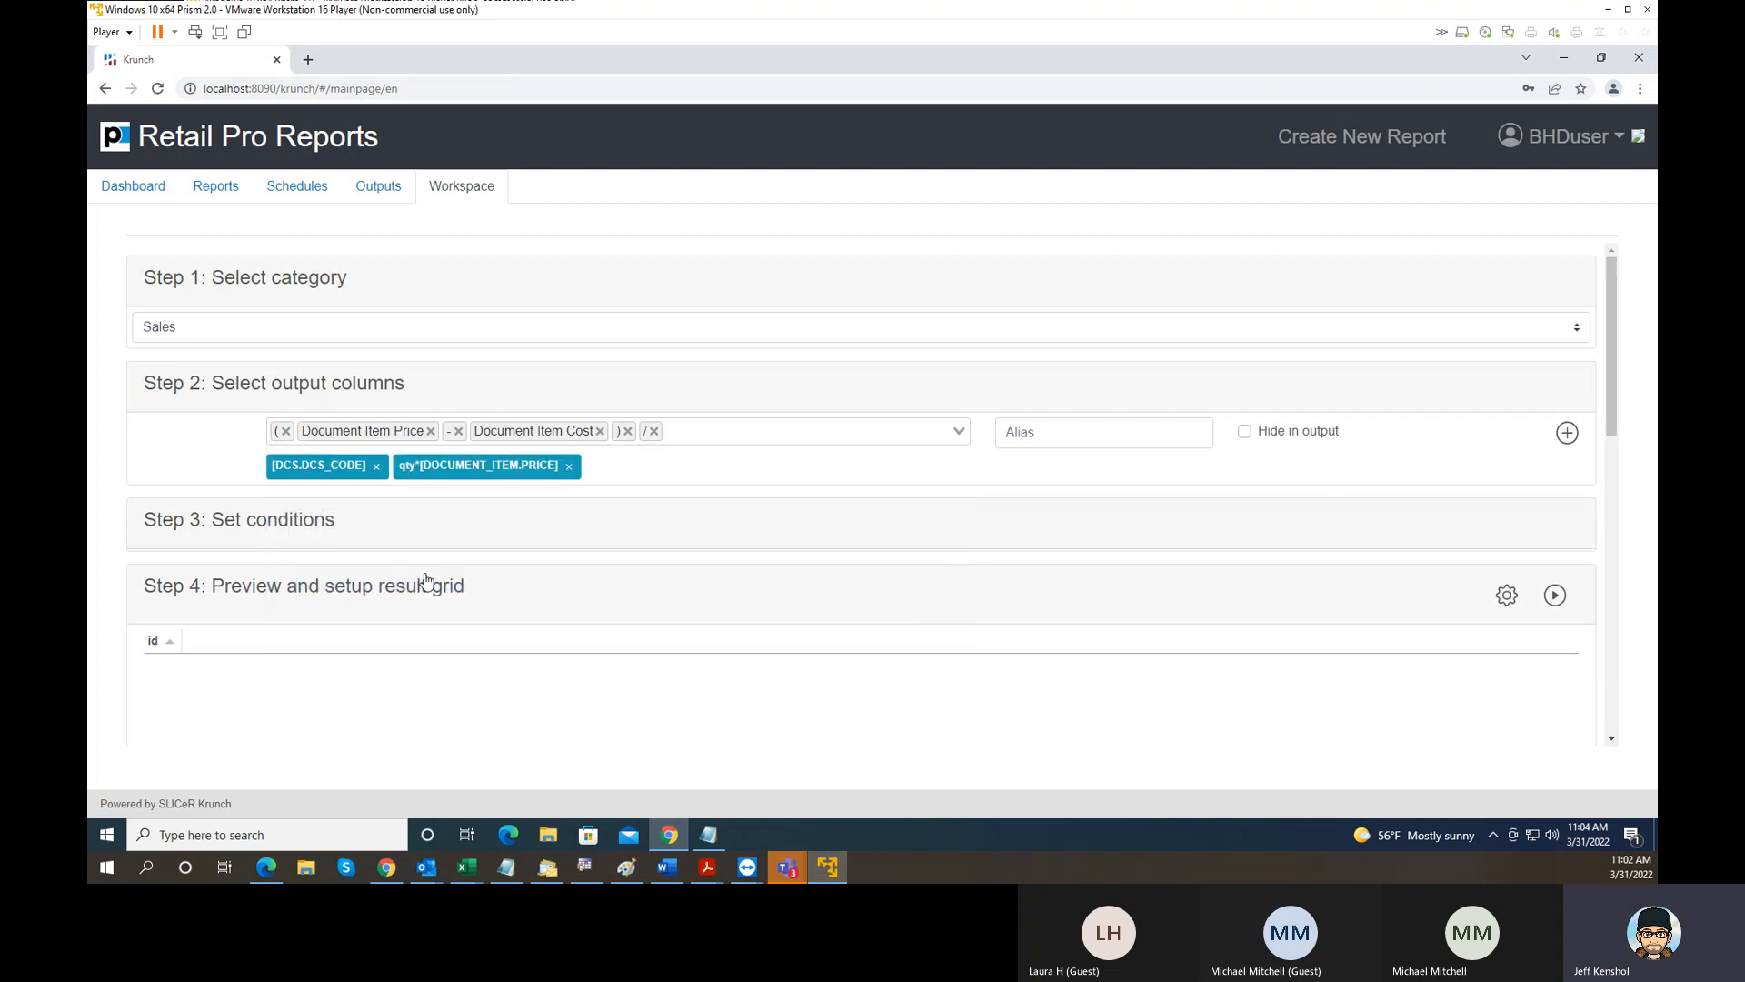
click(698, 437)
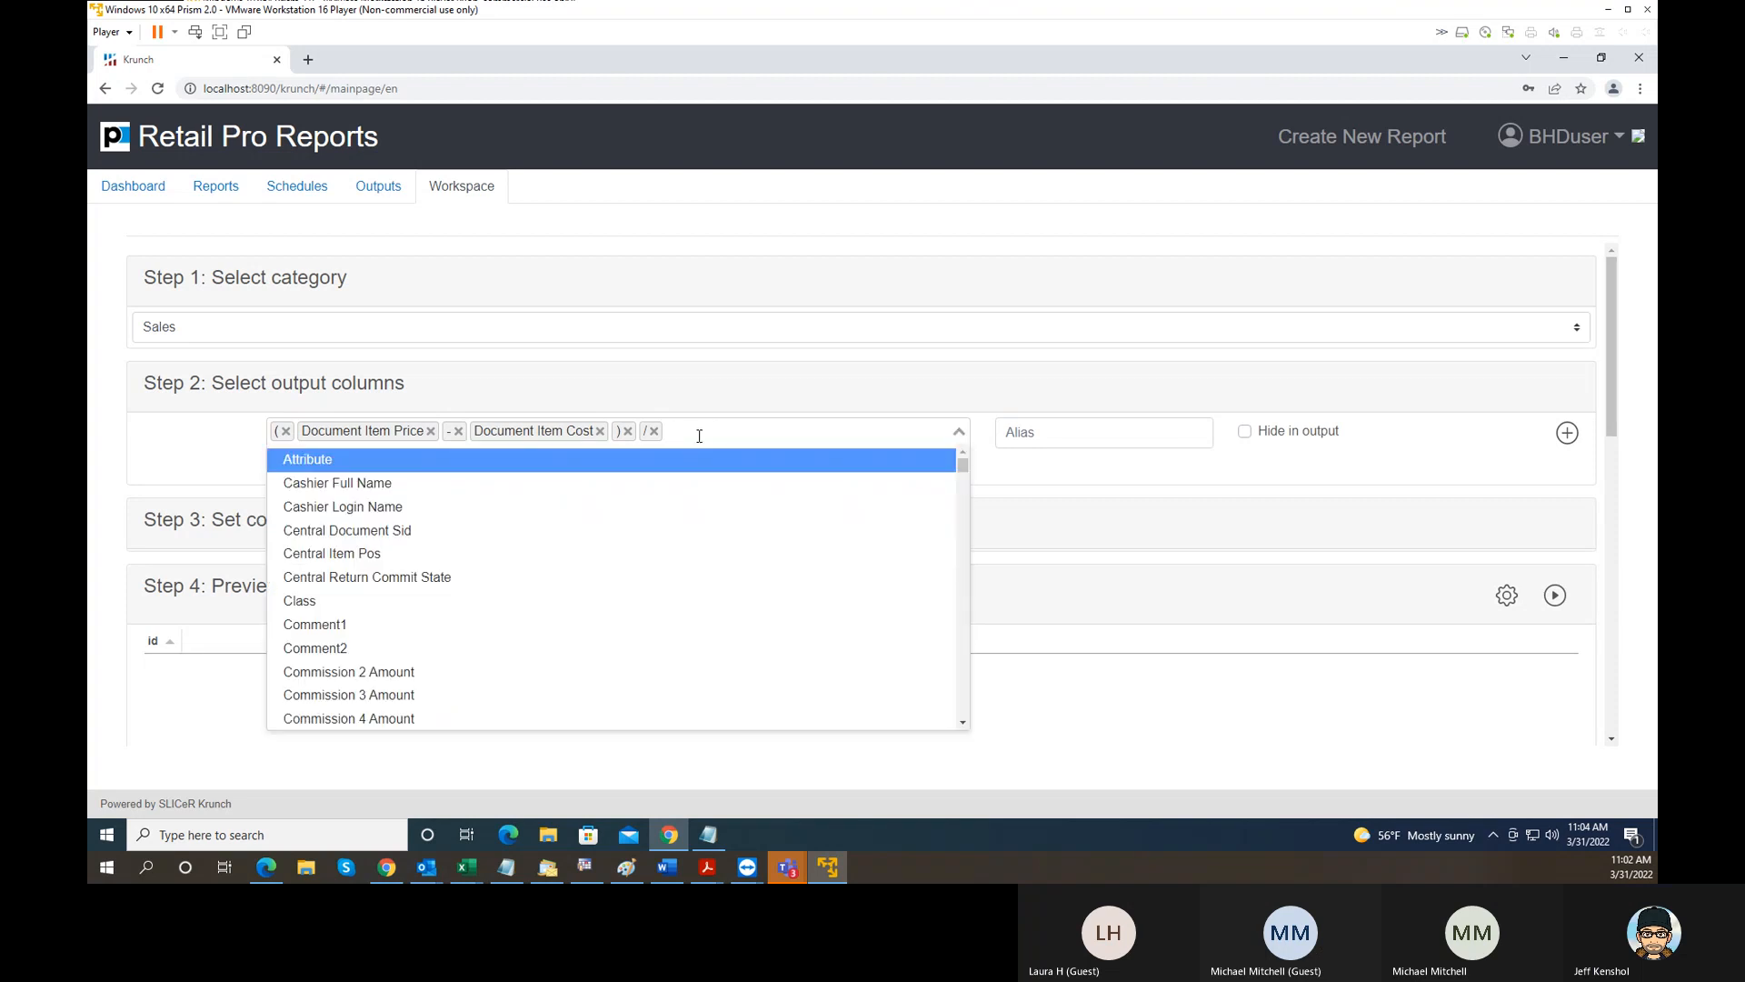
text(price)
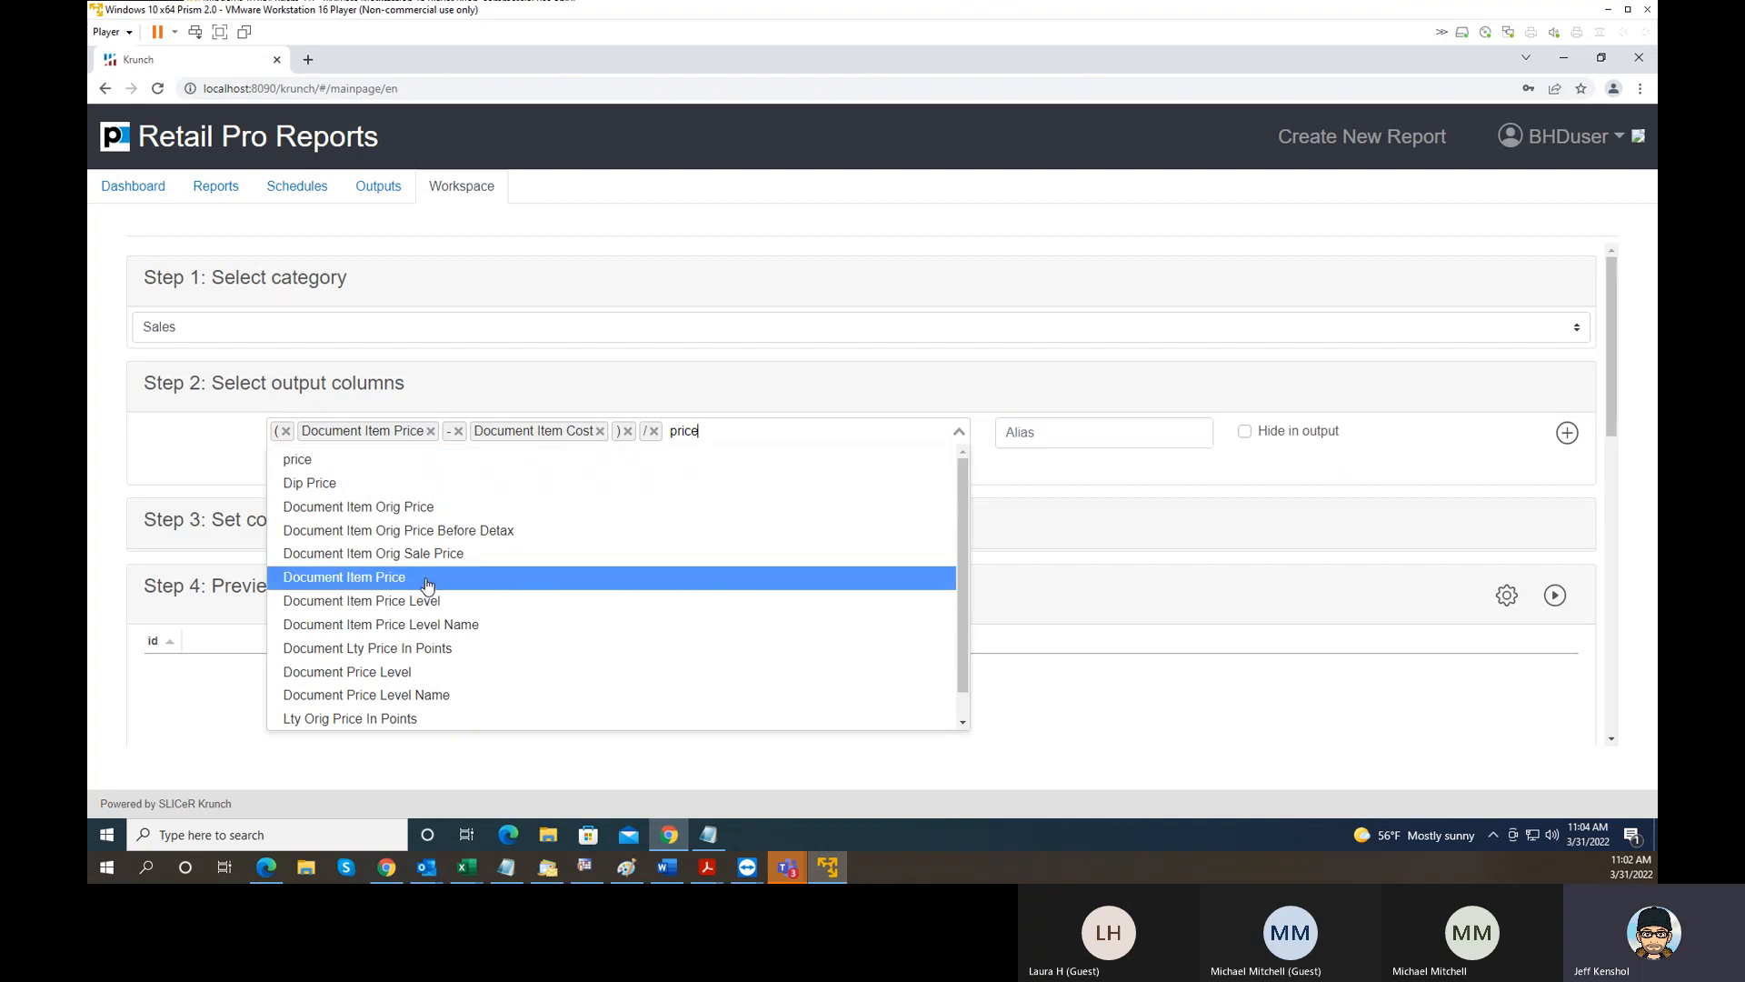
key(Escape)
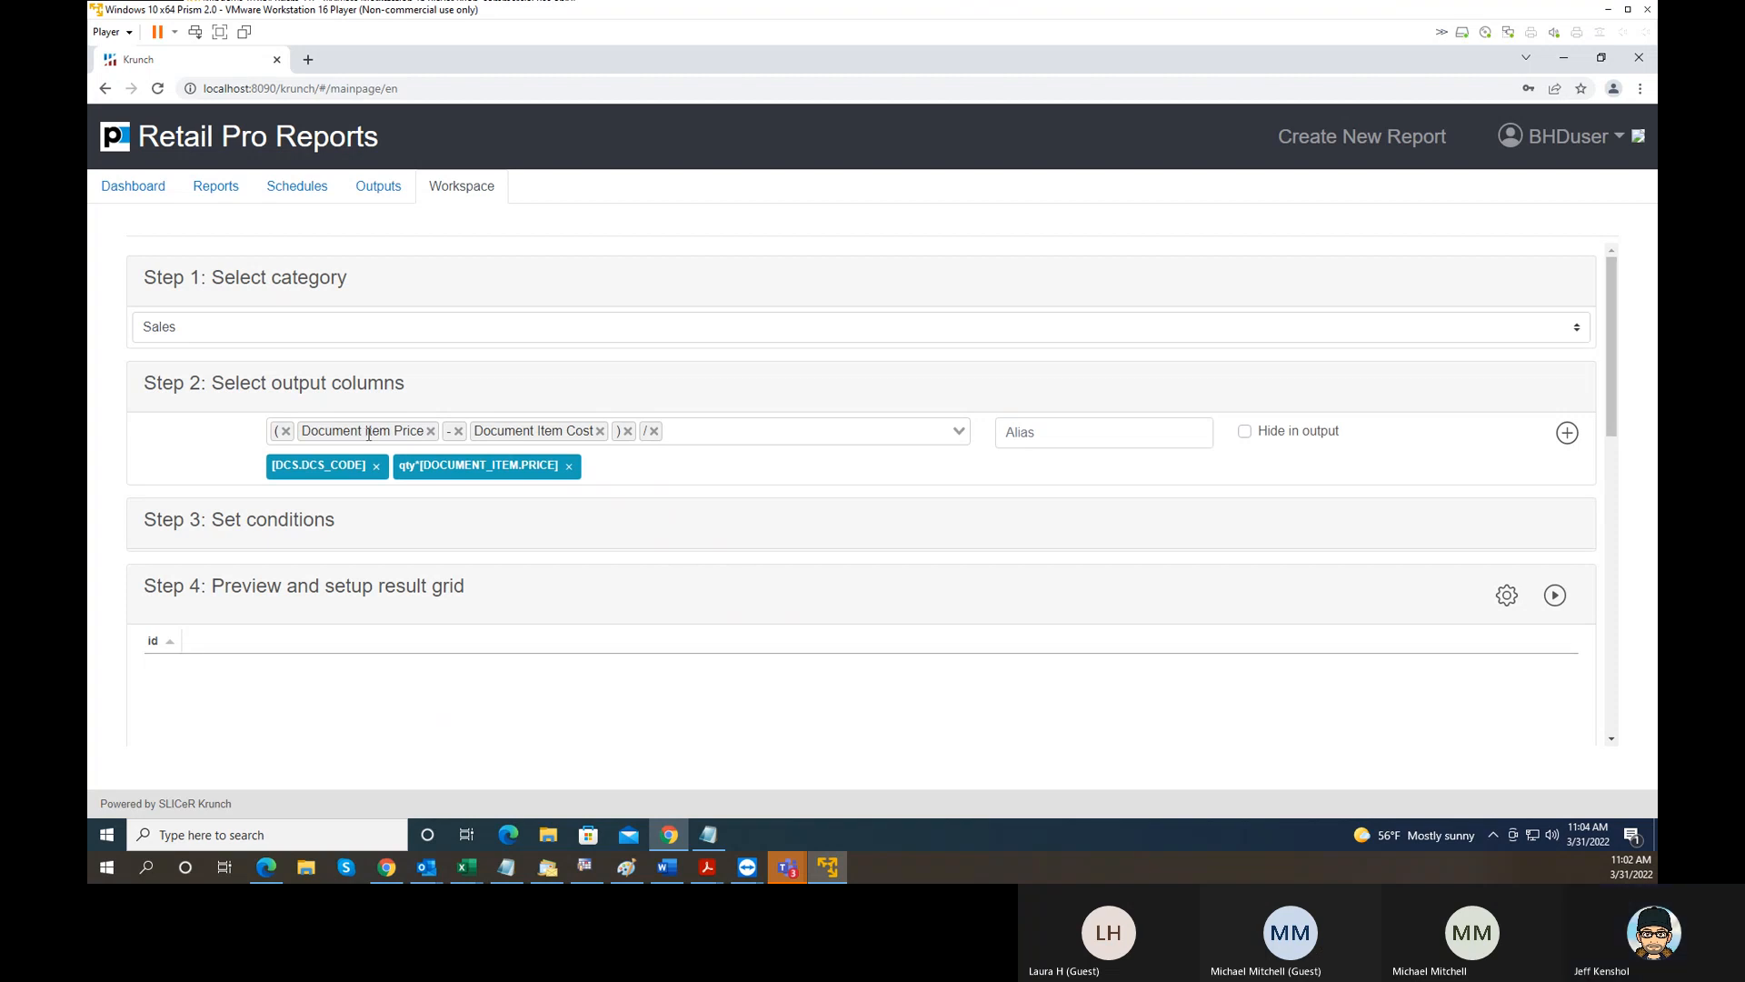
- Append Document Item Orig Price as the divisor in the column expression
click(684, 431)
scroll(559, 557, down, 3)
scroll(561, 559, down, 5)
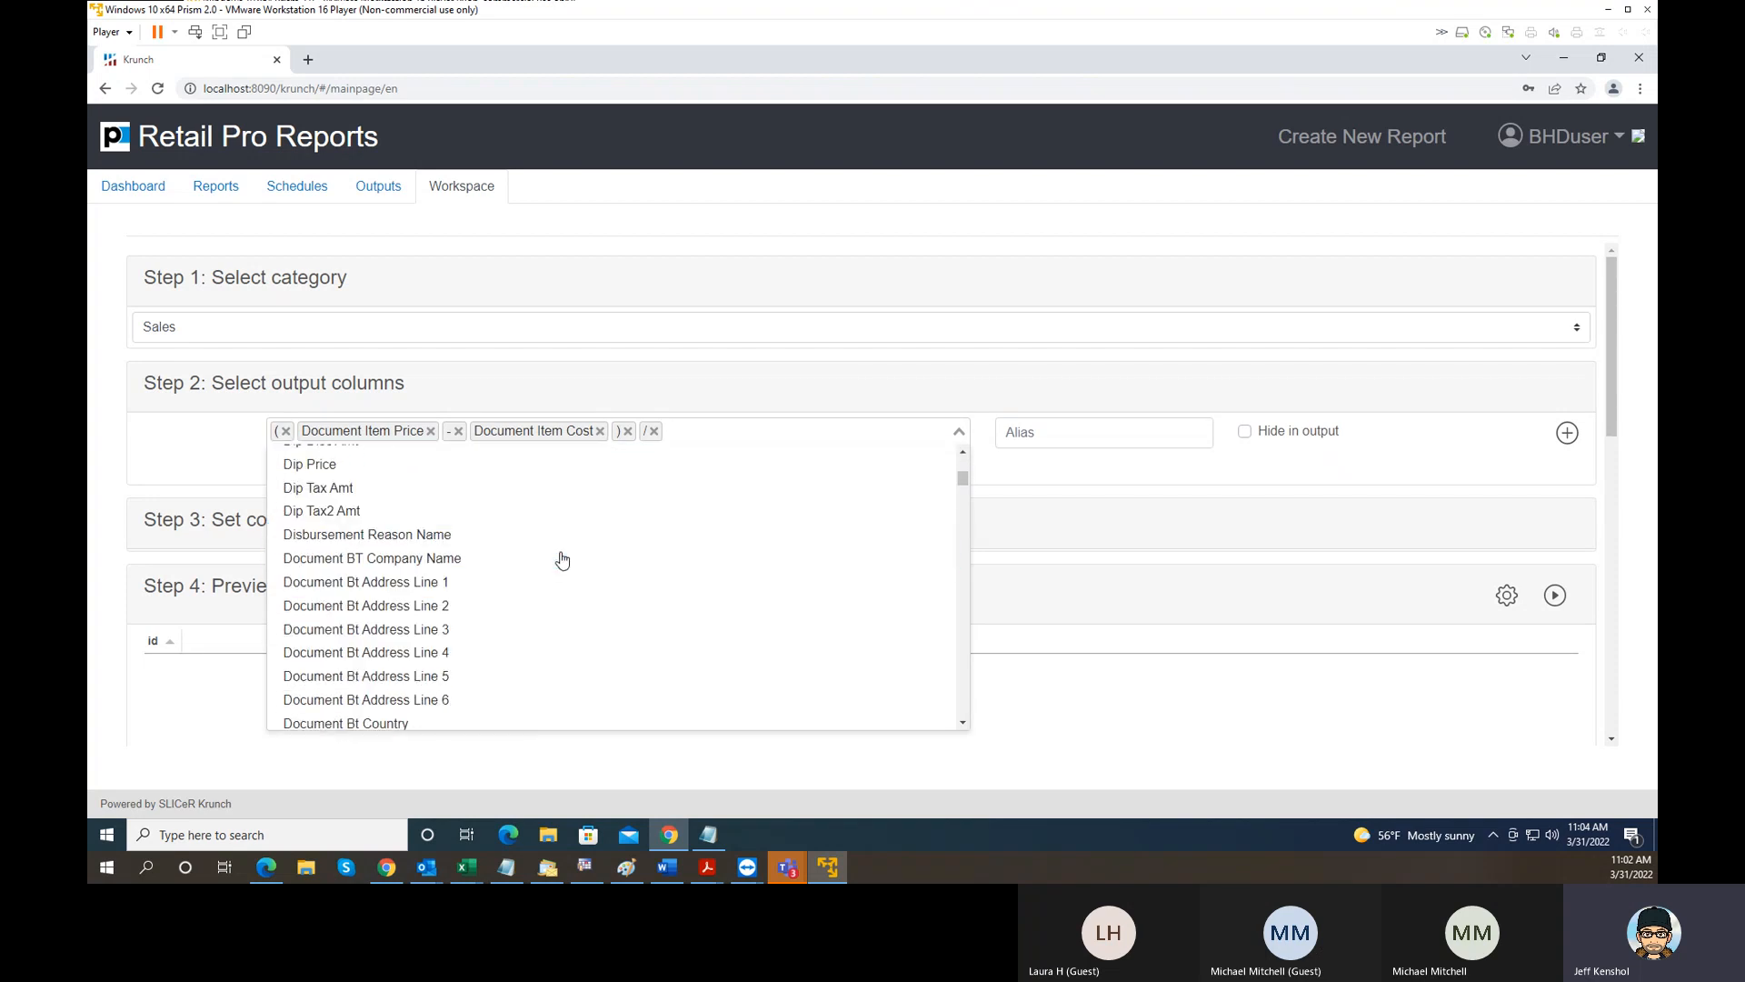
scroll(482, 473, up, 6)
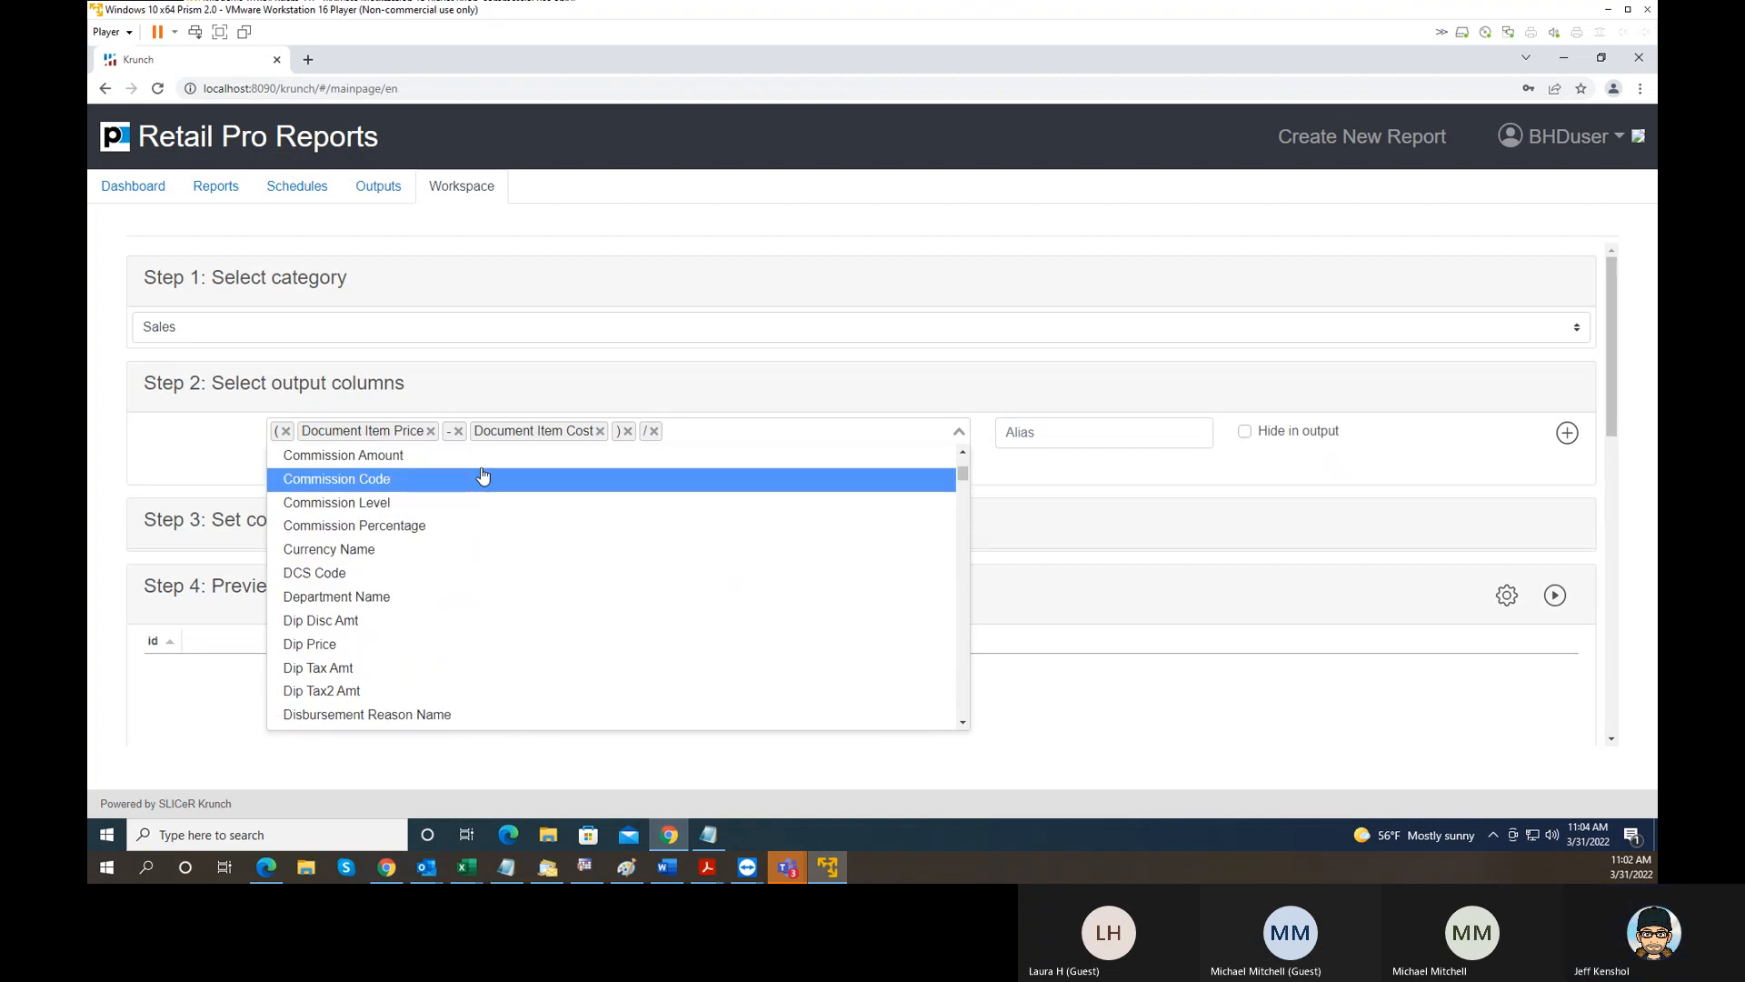
text(pr)
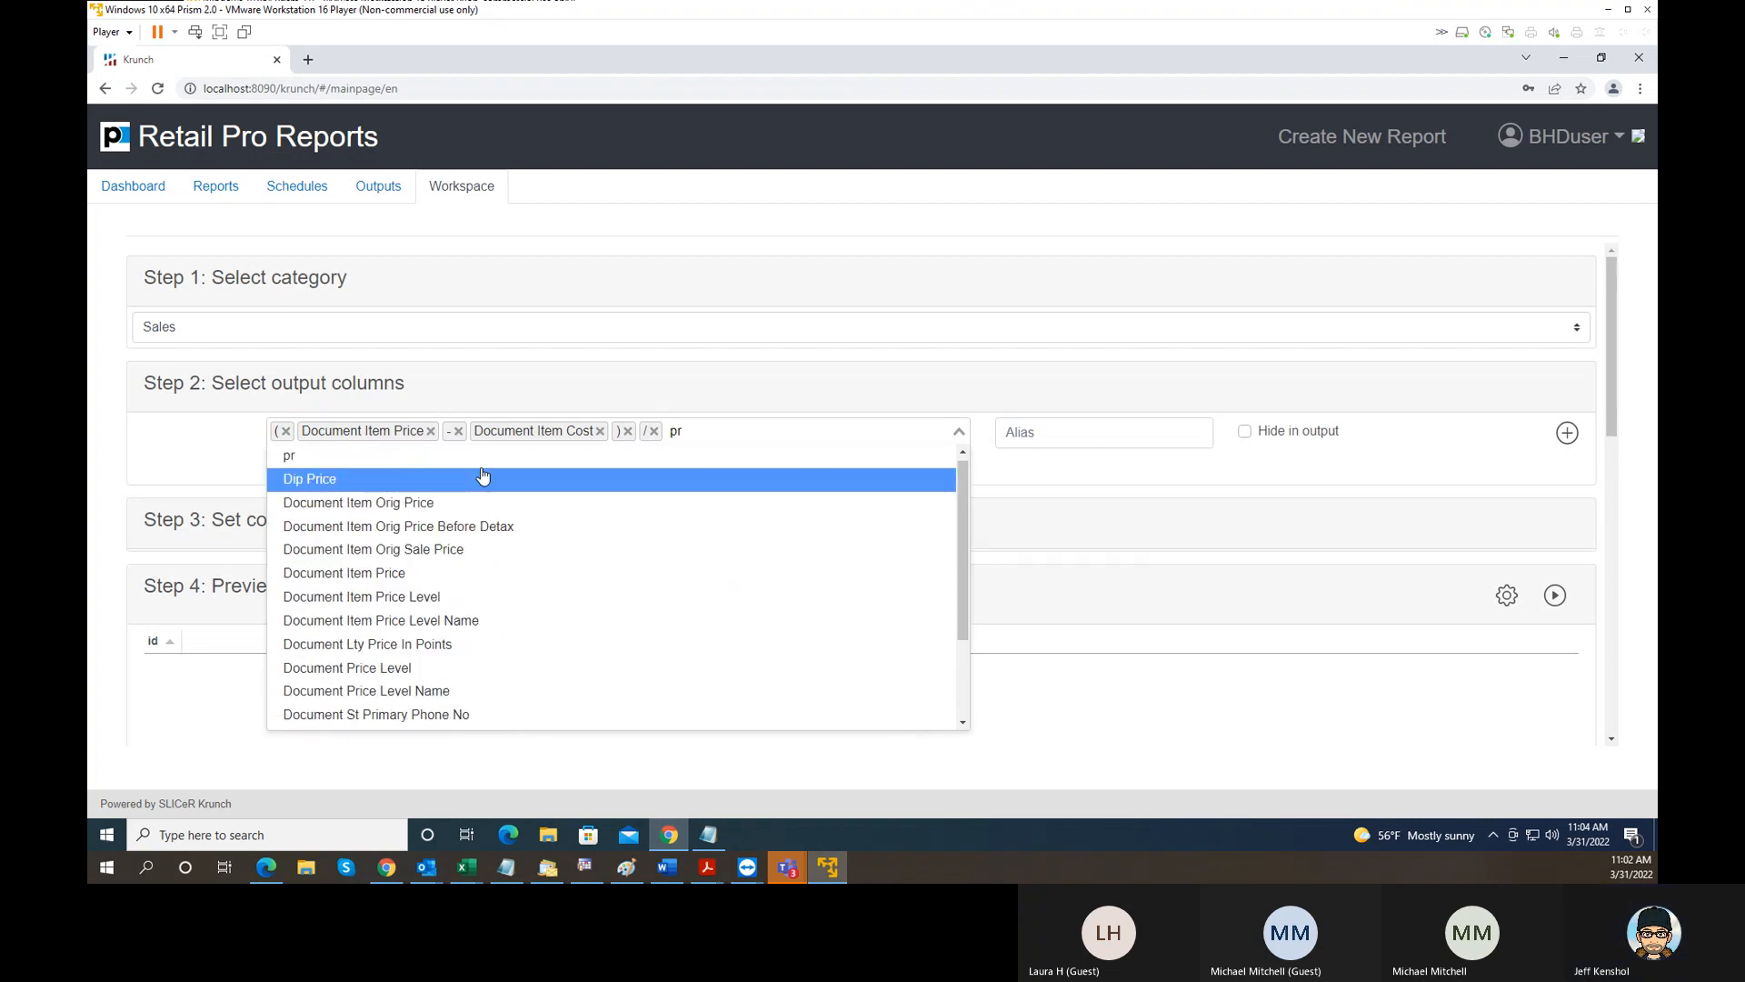
text(ic)
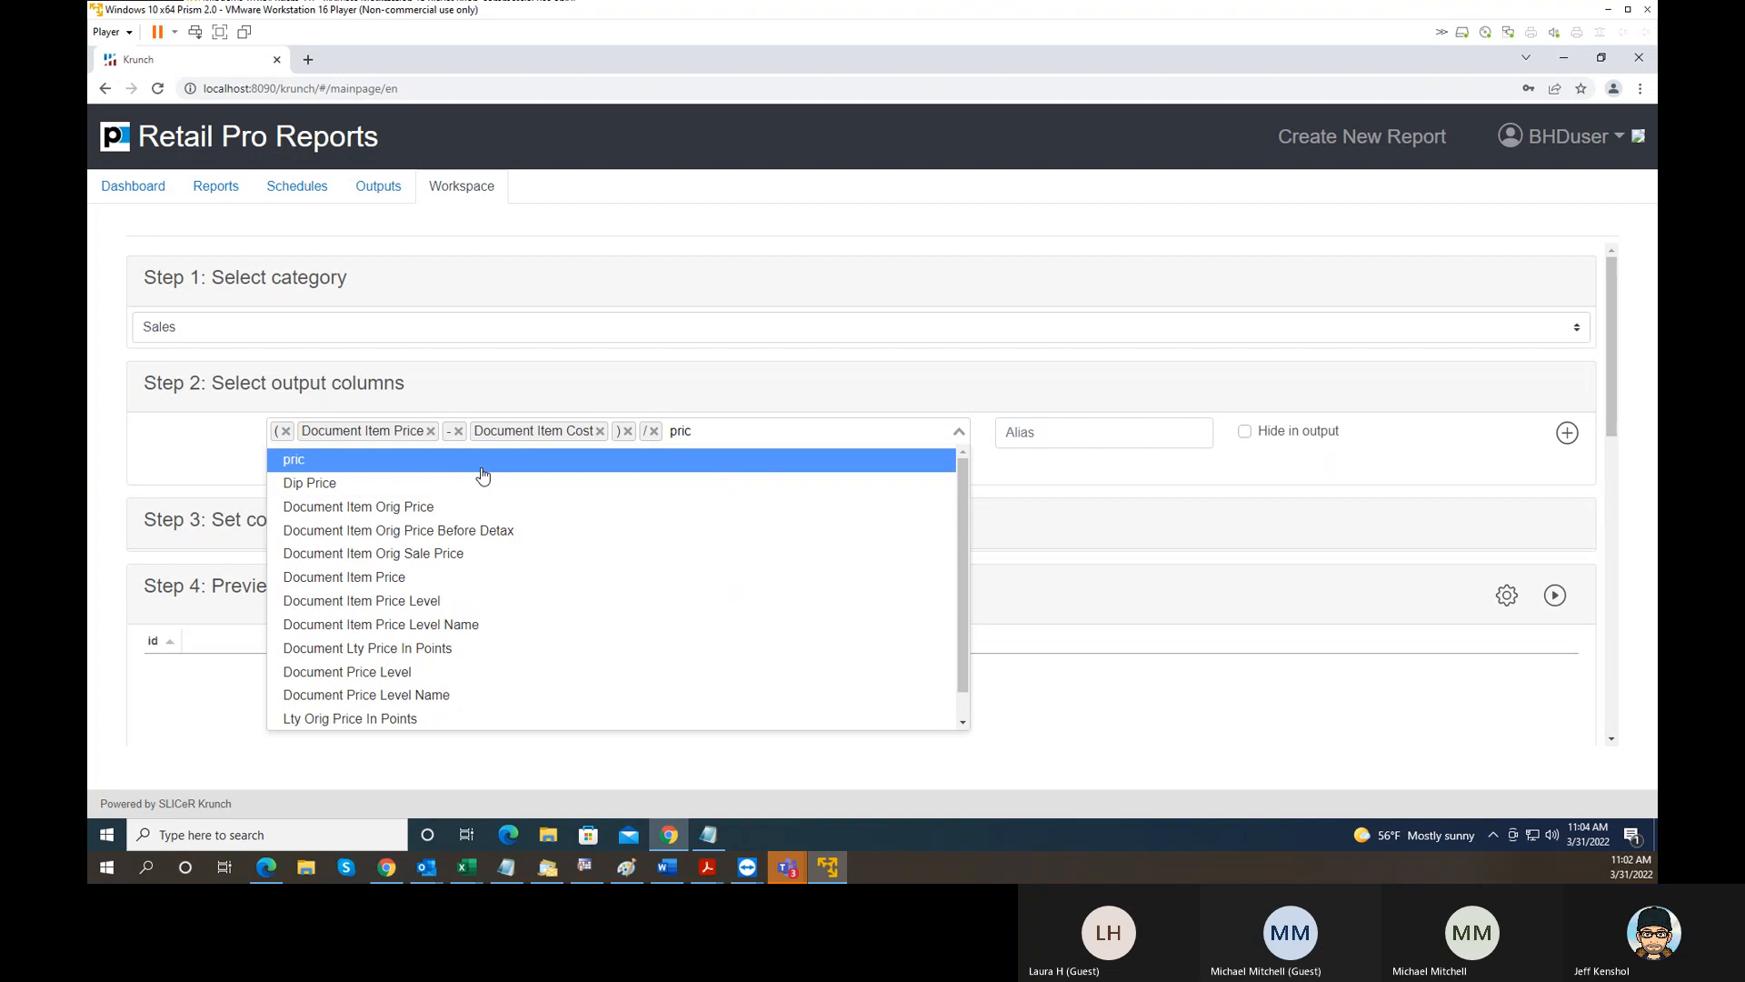
click(414, 507)
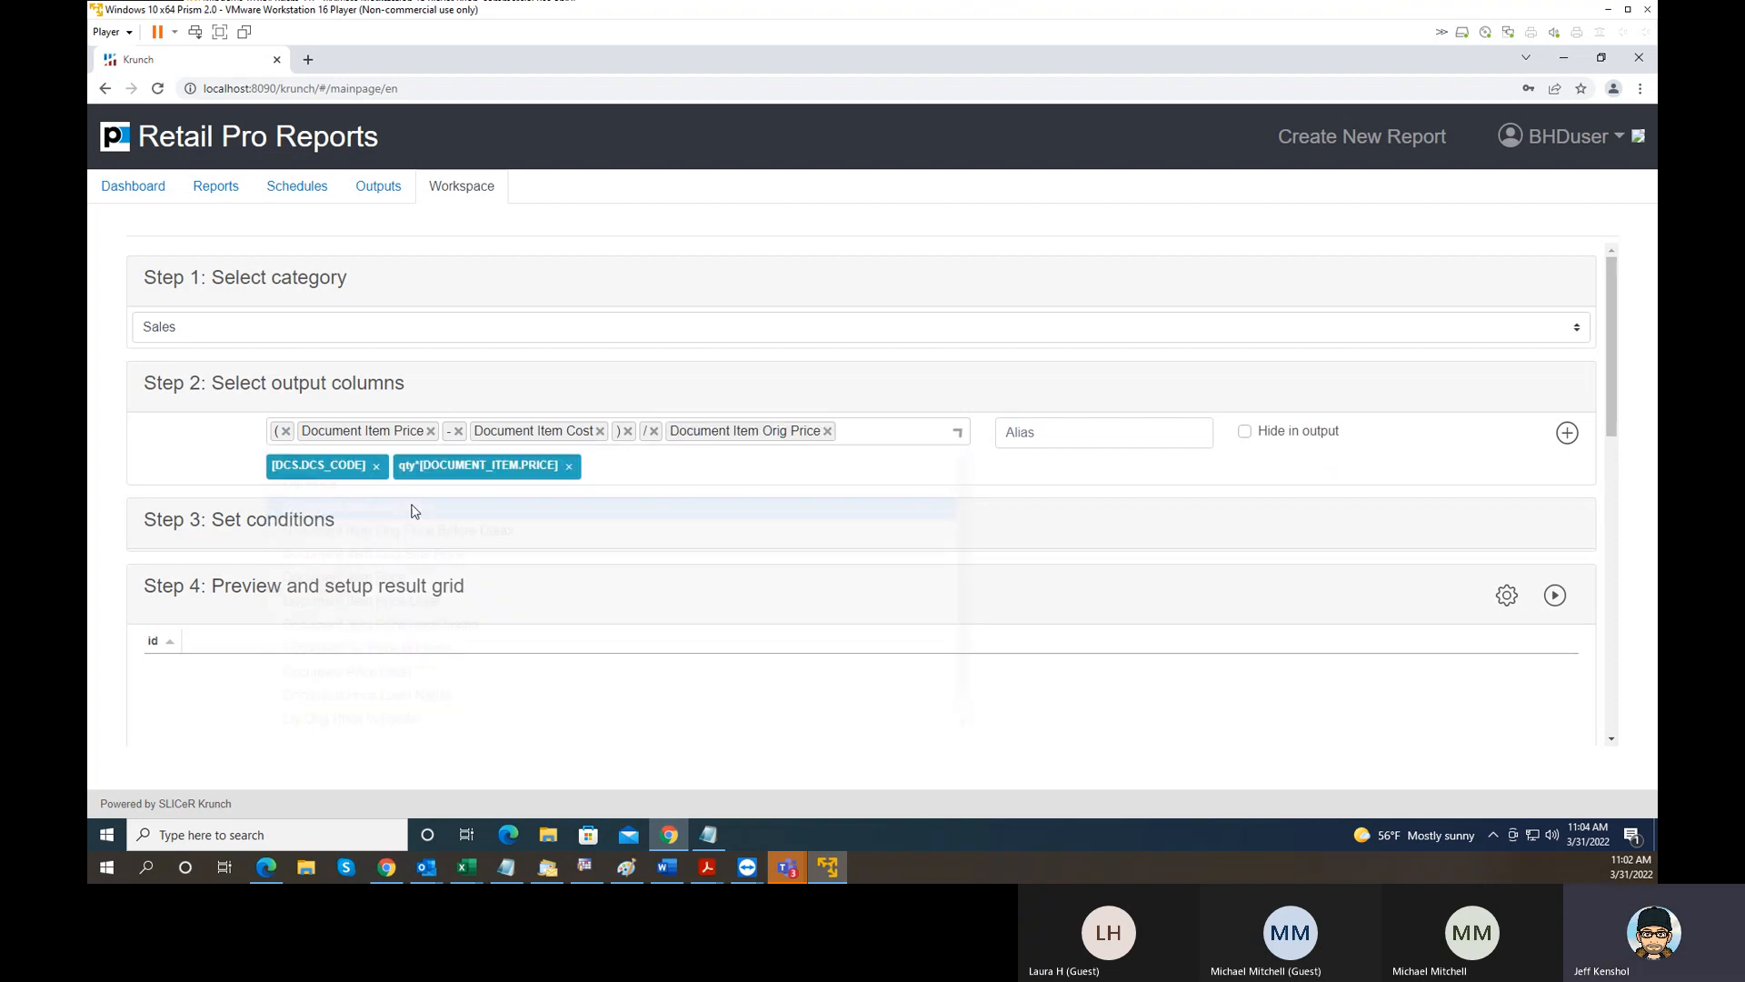
click(851, 428)
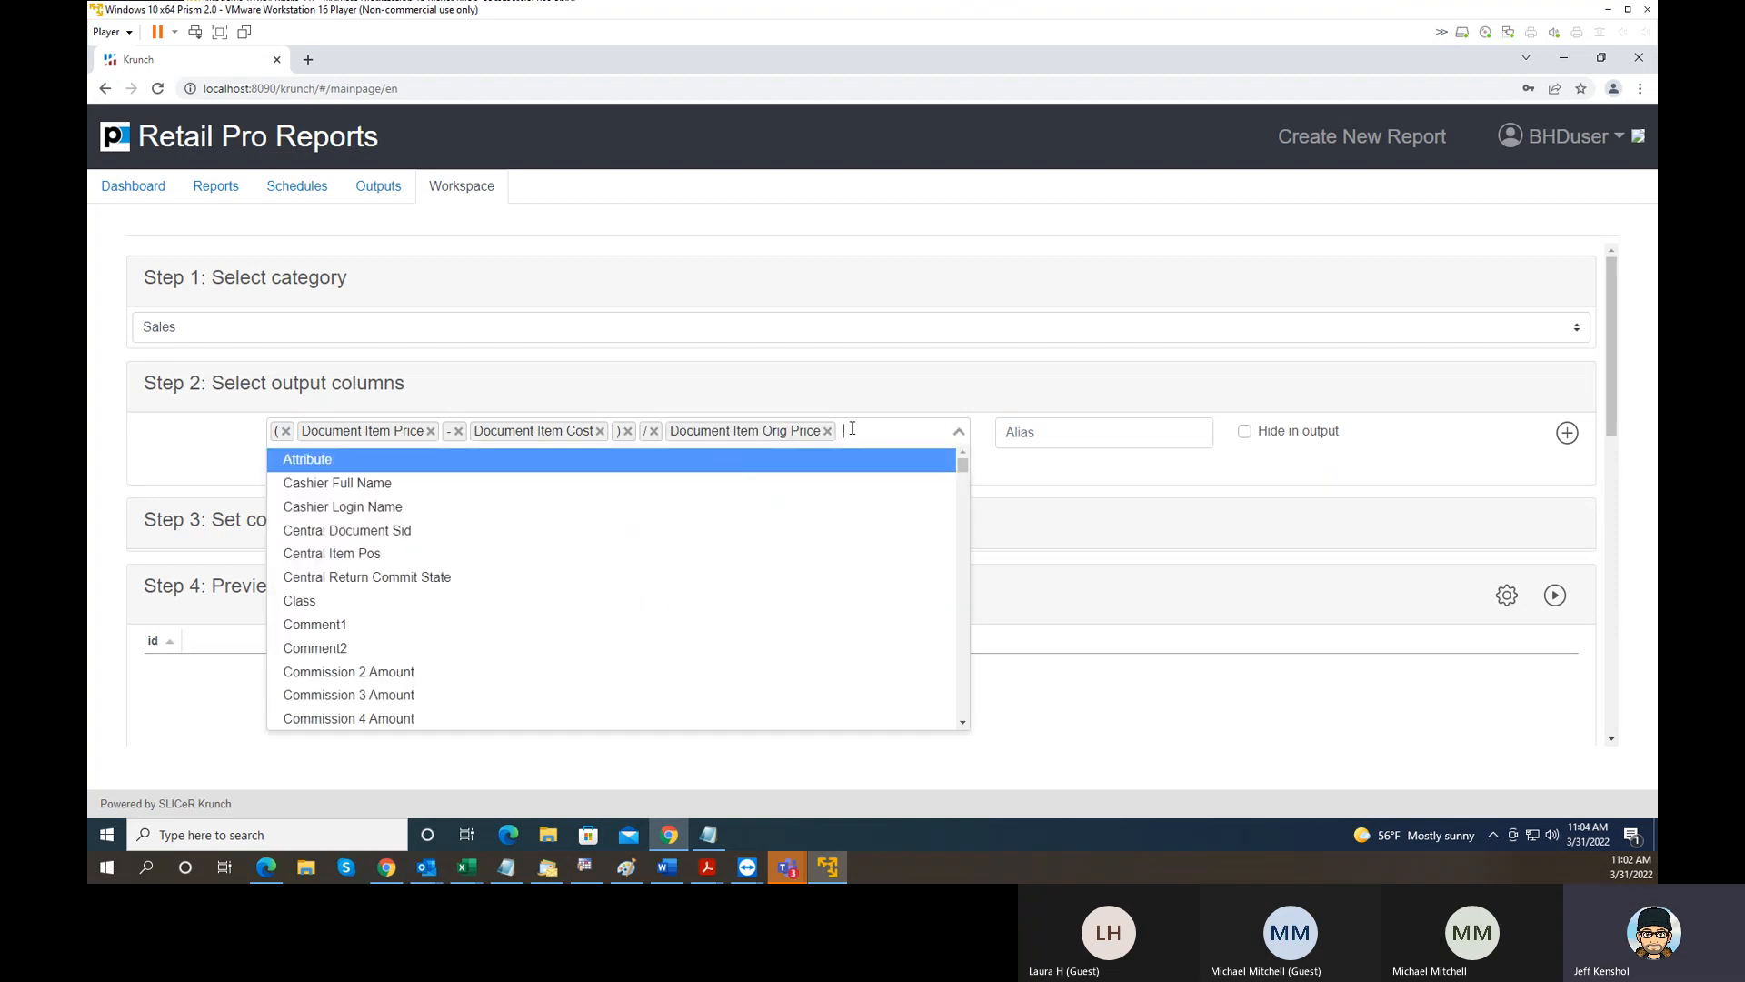
text())
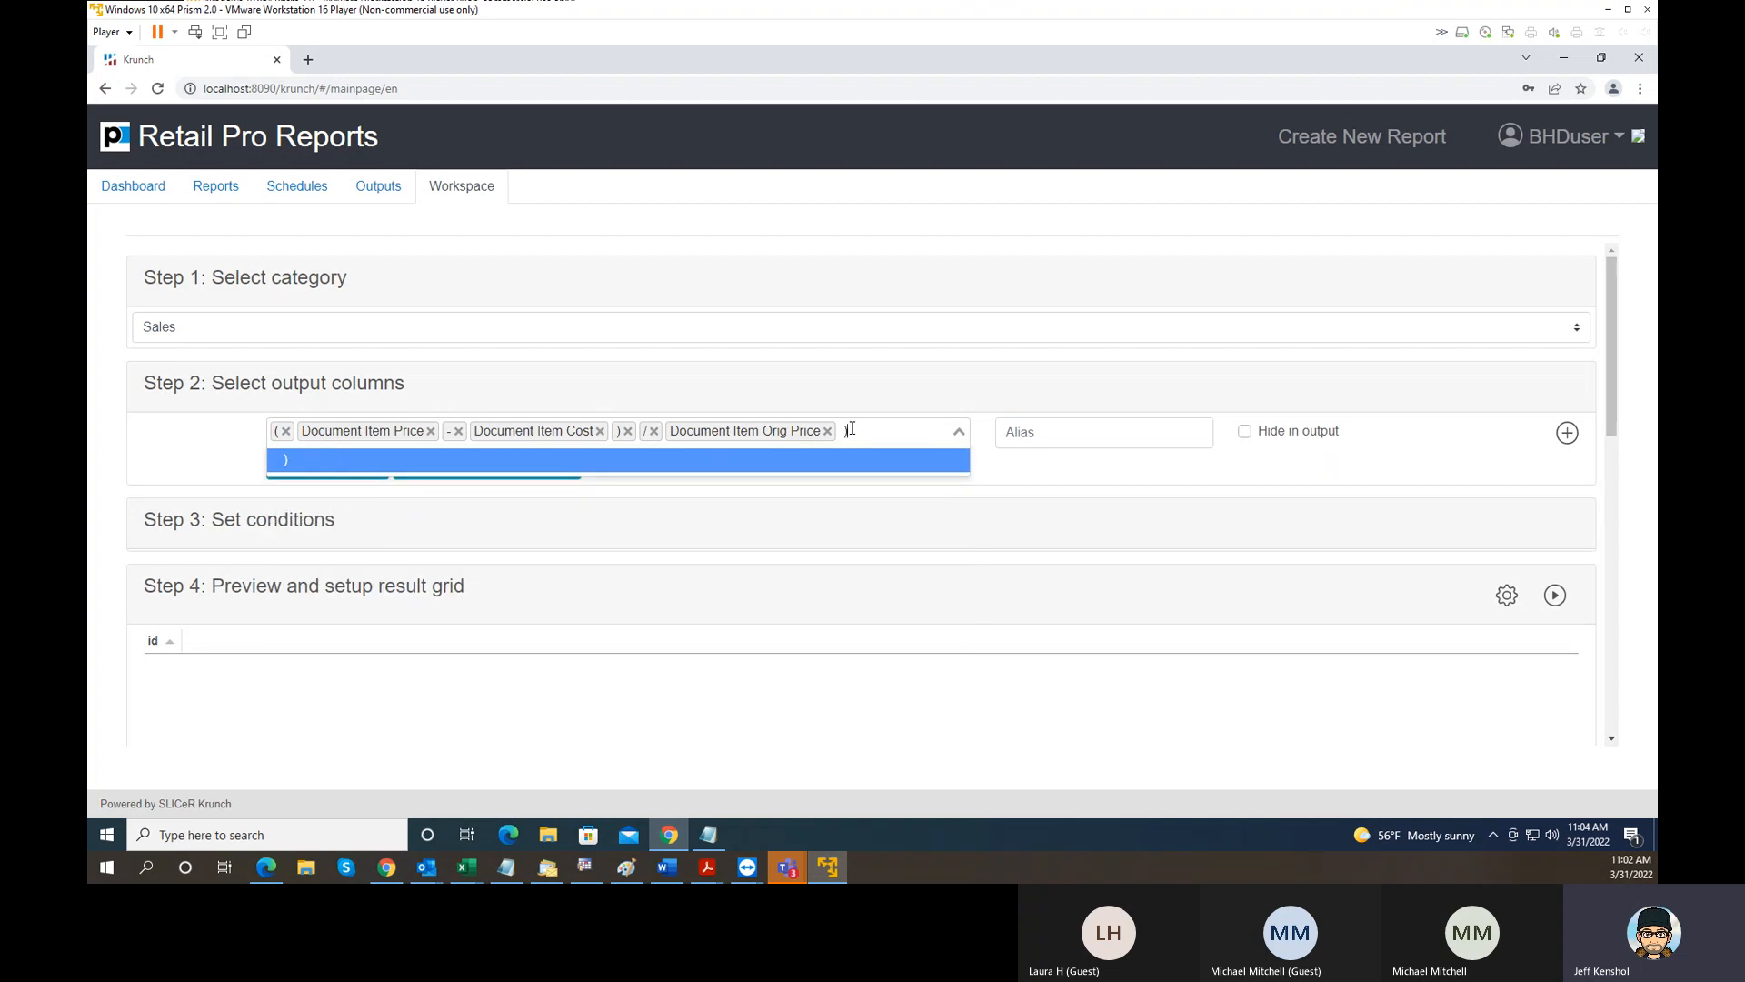
key(Escape)
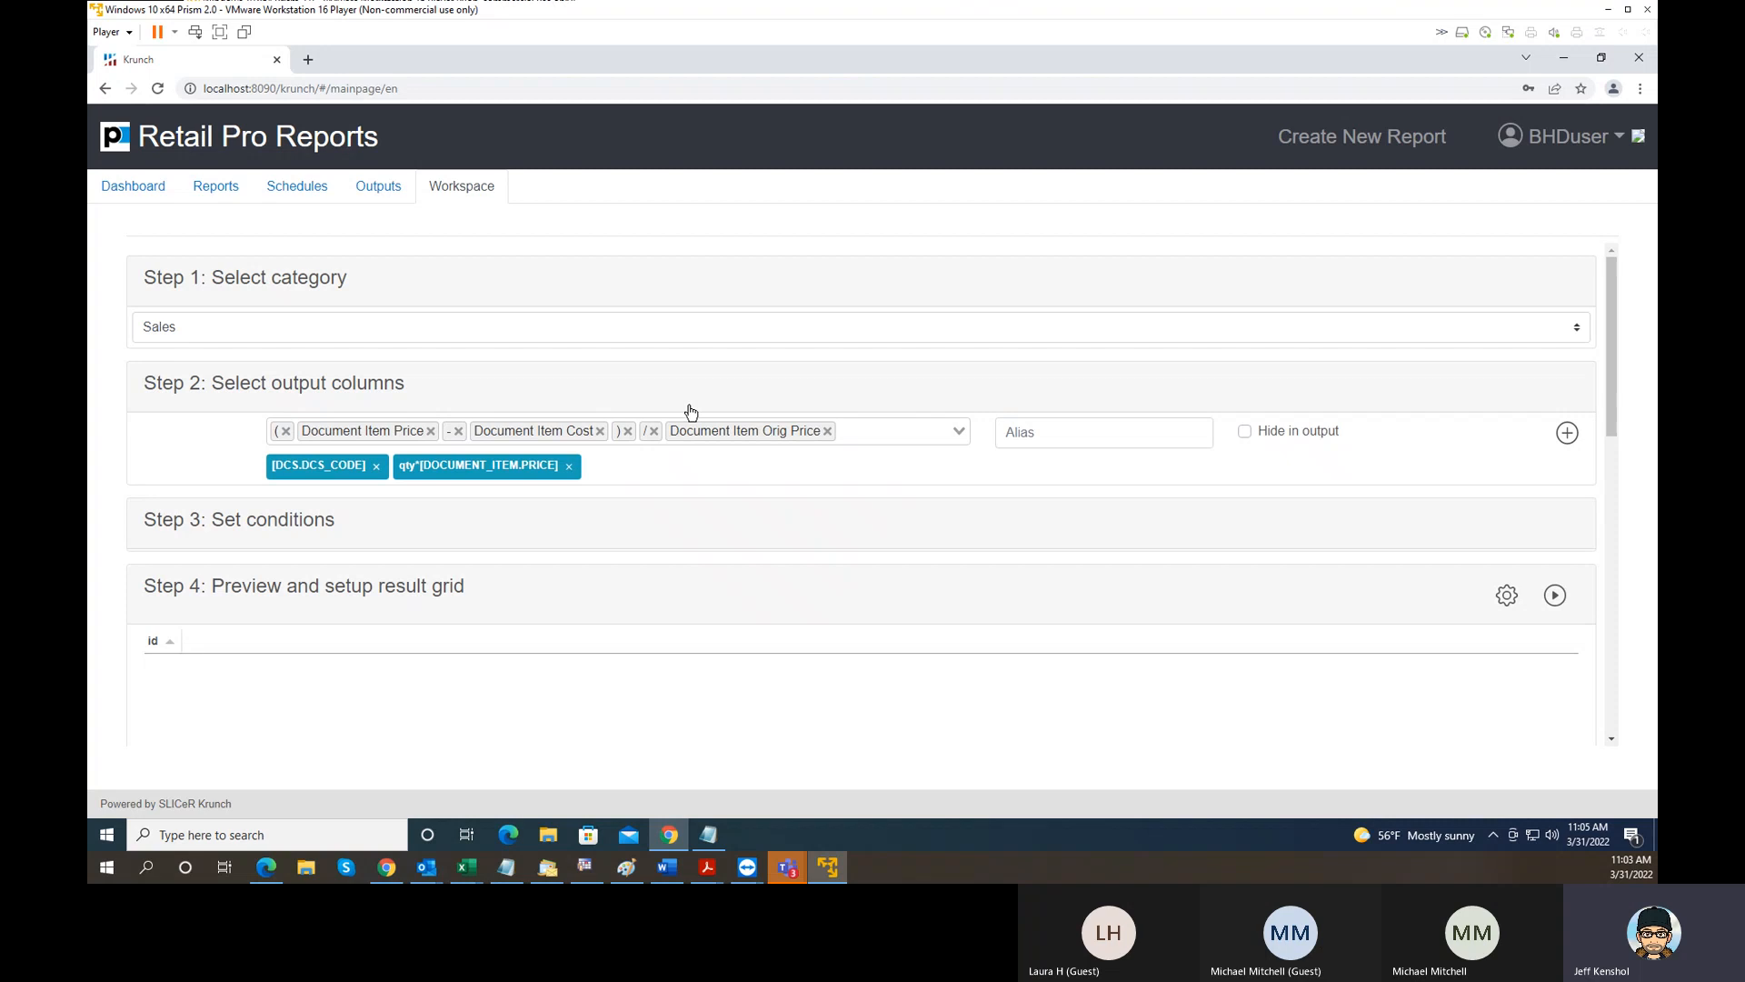
- Find the Top N Item by On Hand Qty report in the reports list and run it immediately
click(216, 191)
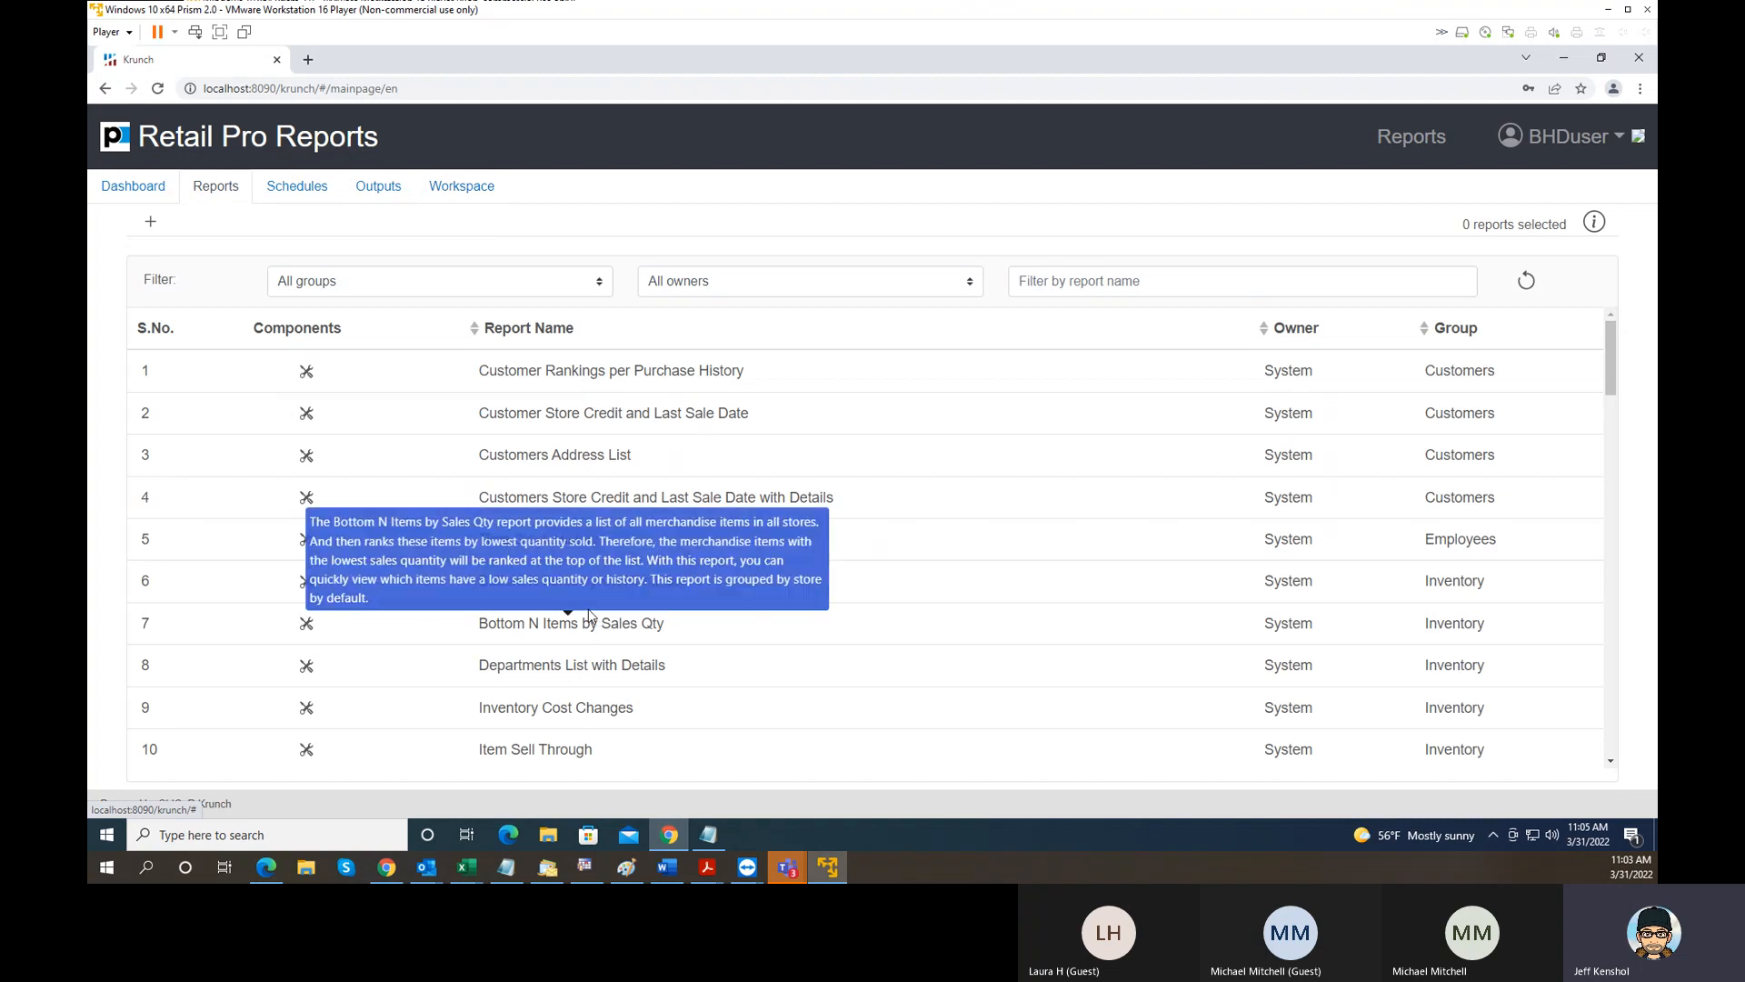
scroll(797, 649, down, 4)
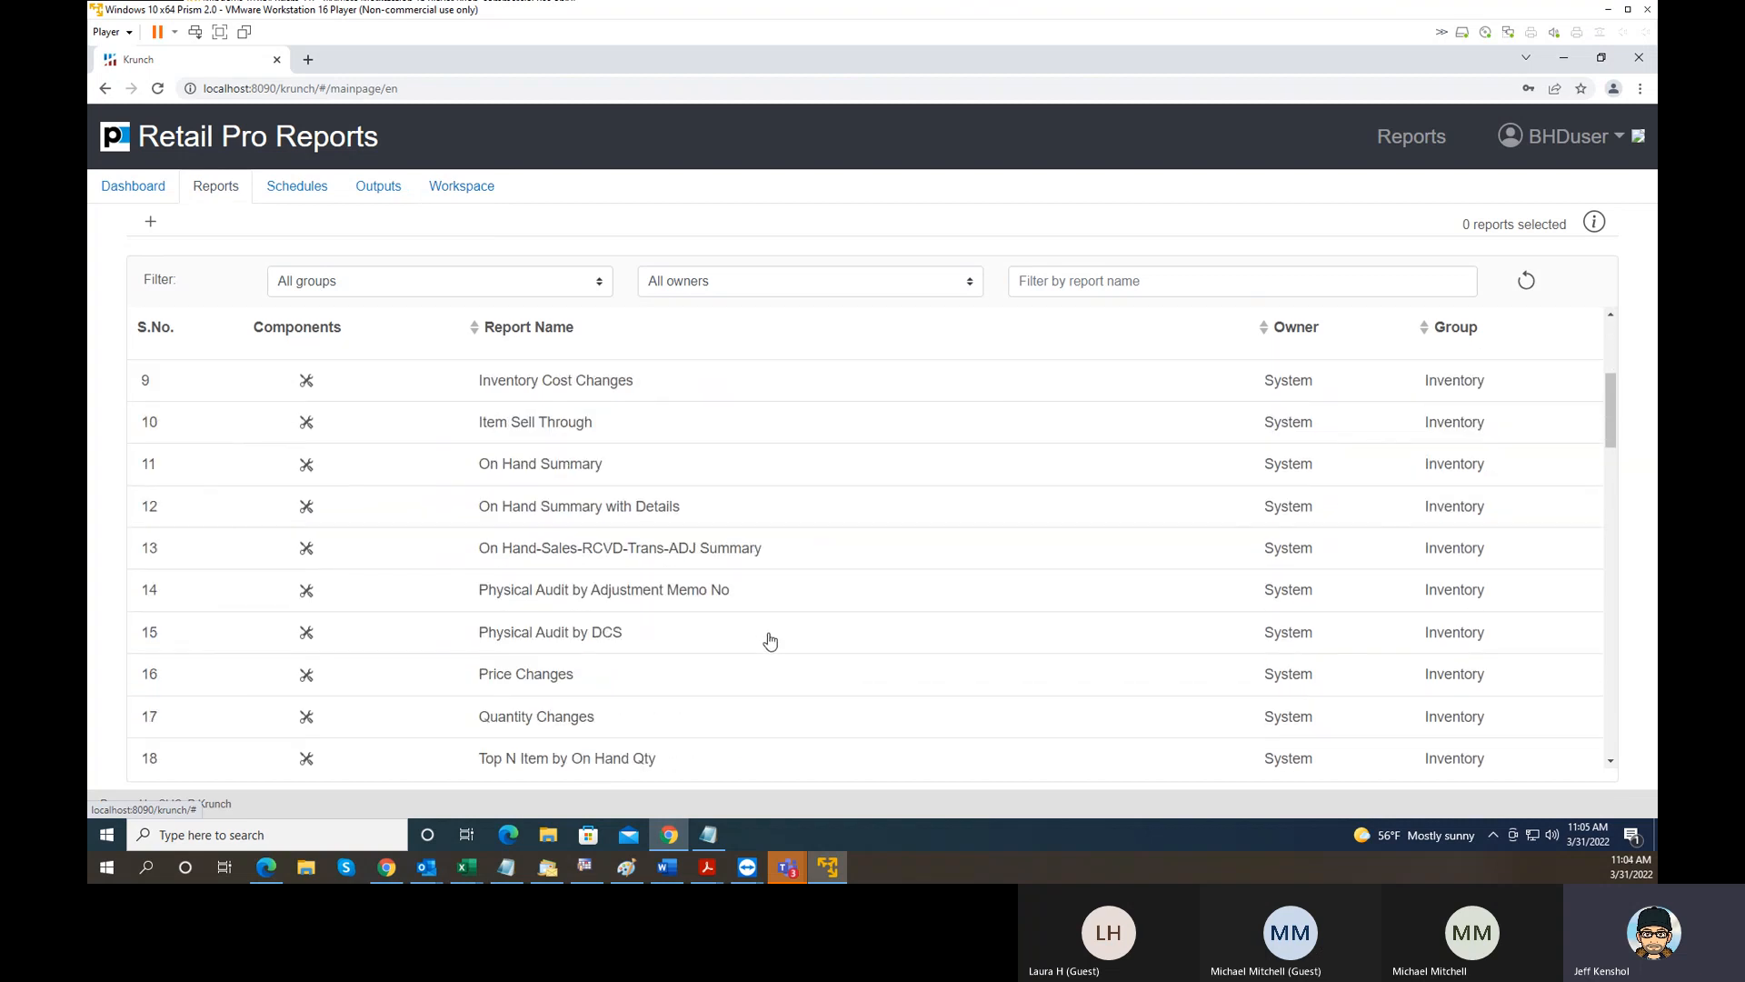
scroll(747, 633, down, 1)
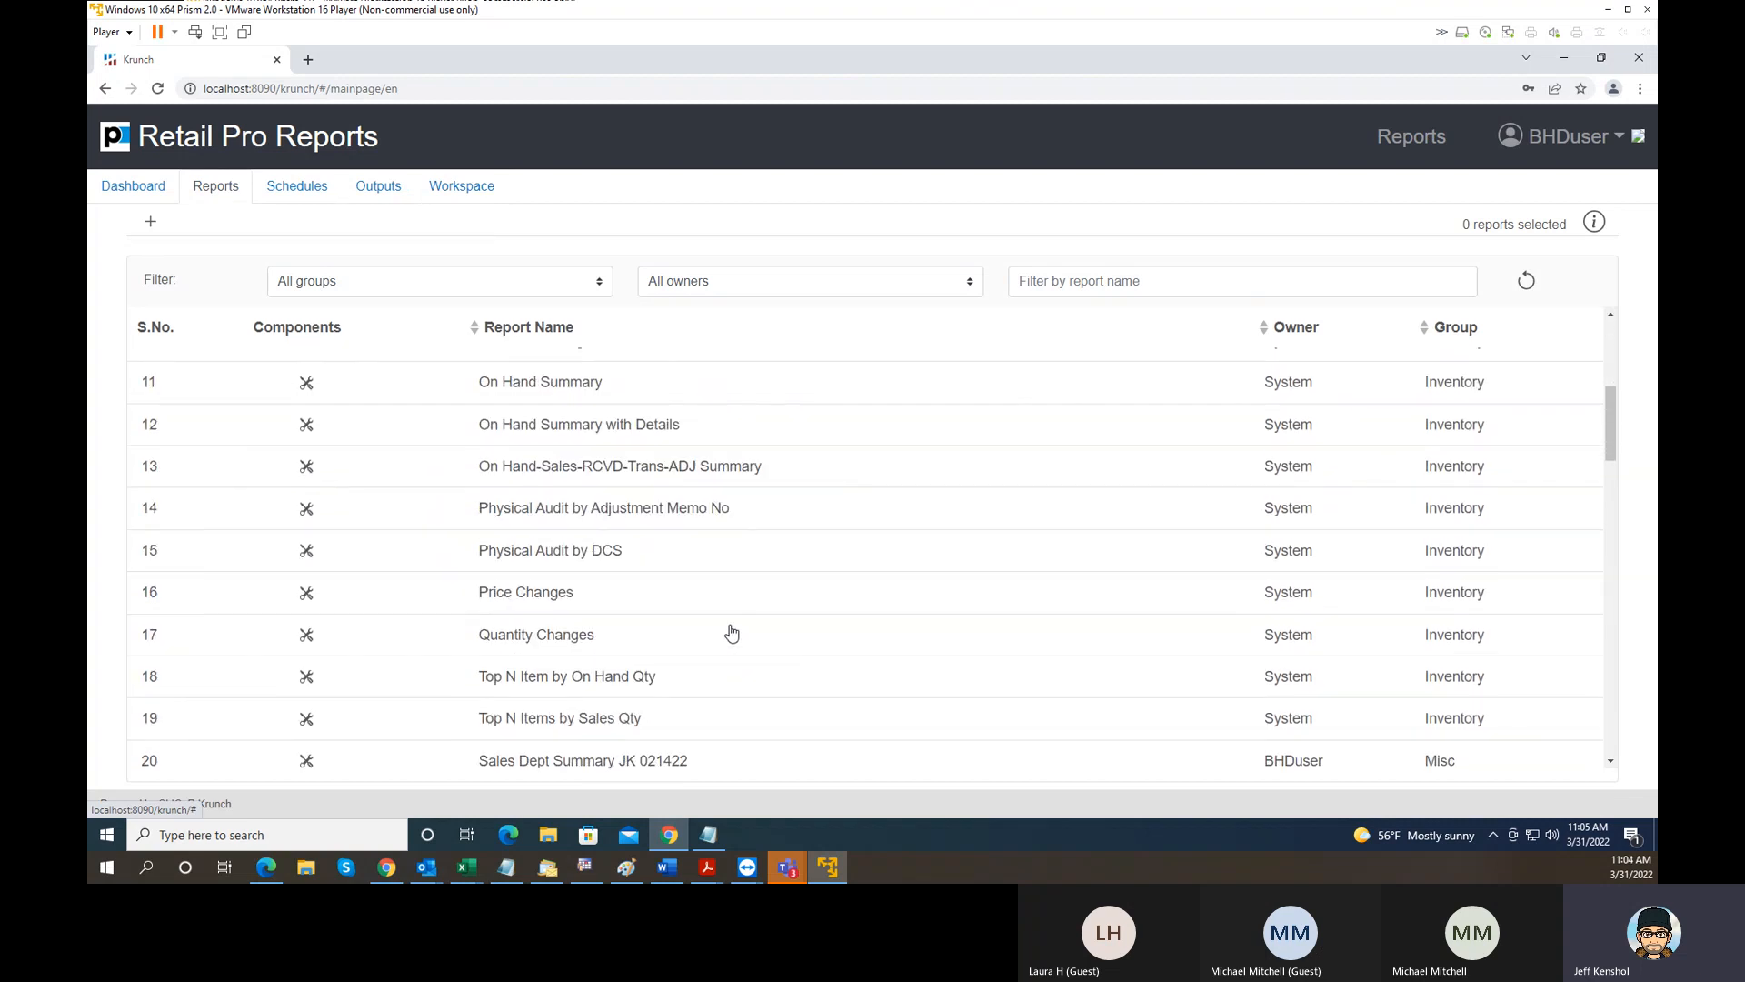
scroll(677, 637, down, 1)
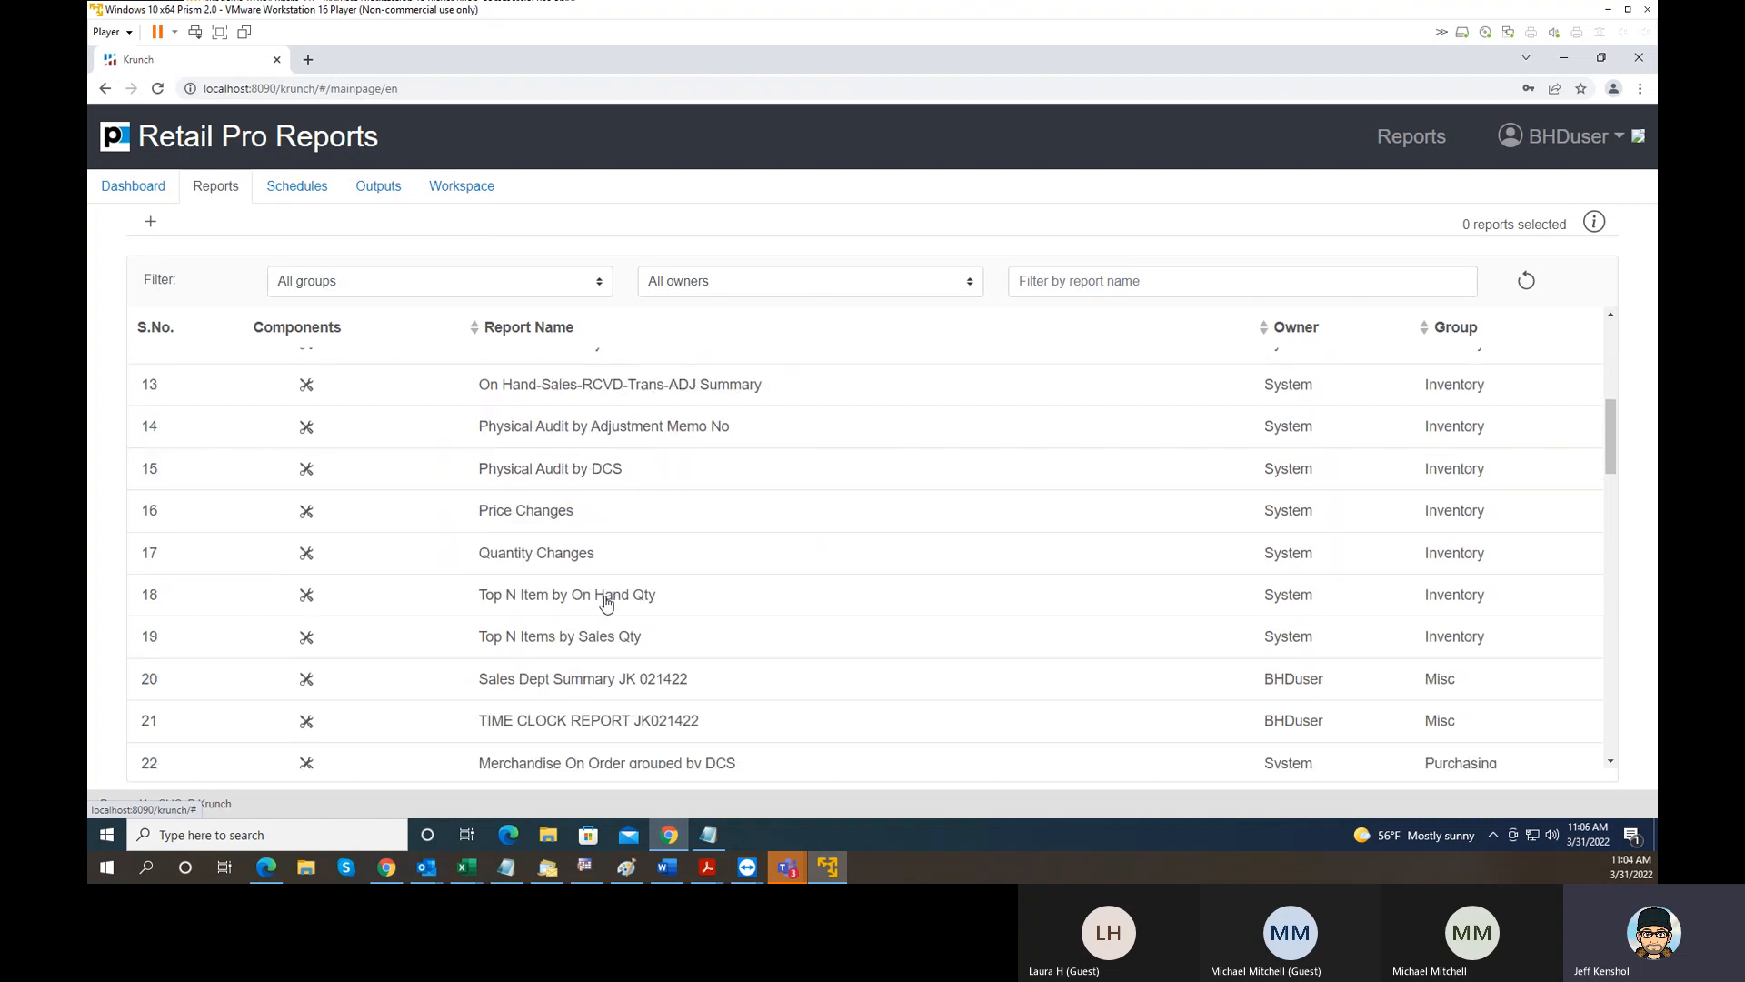
click(606, 602)
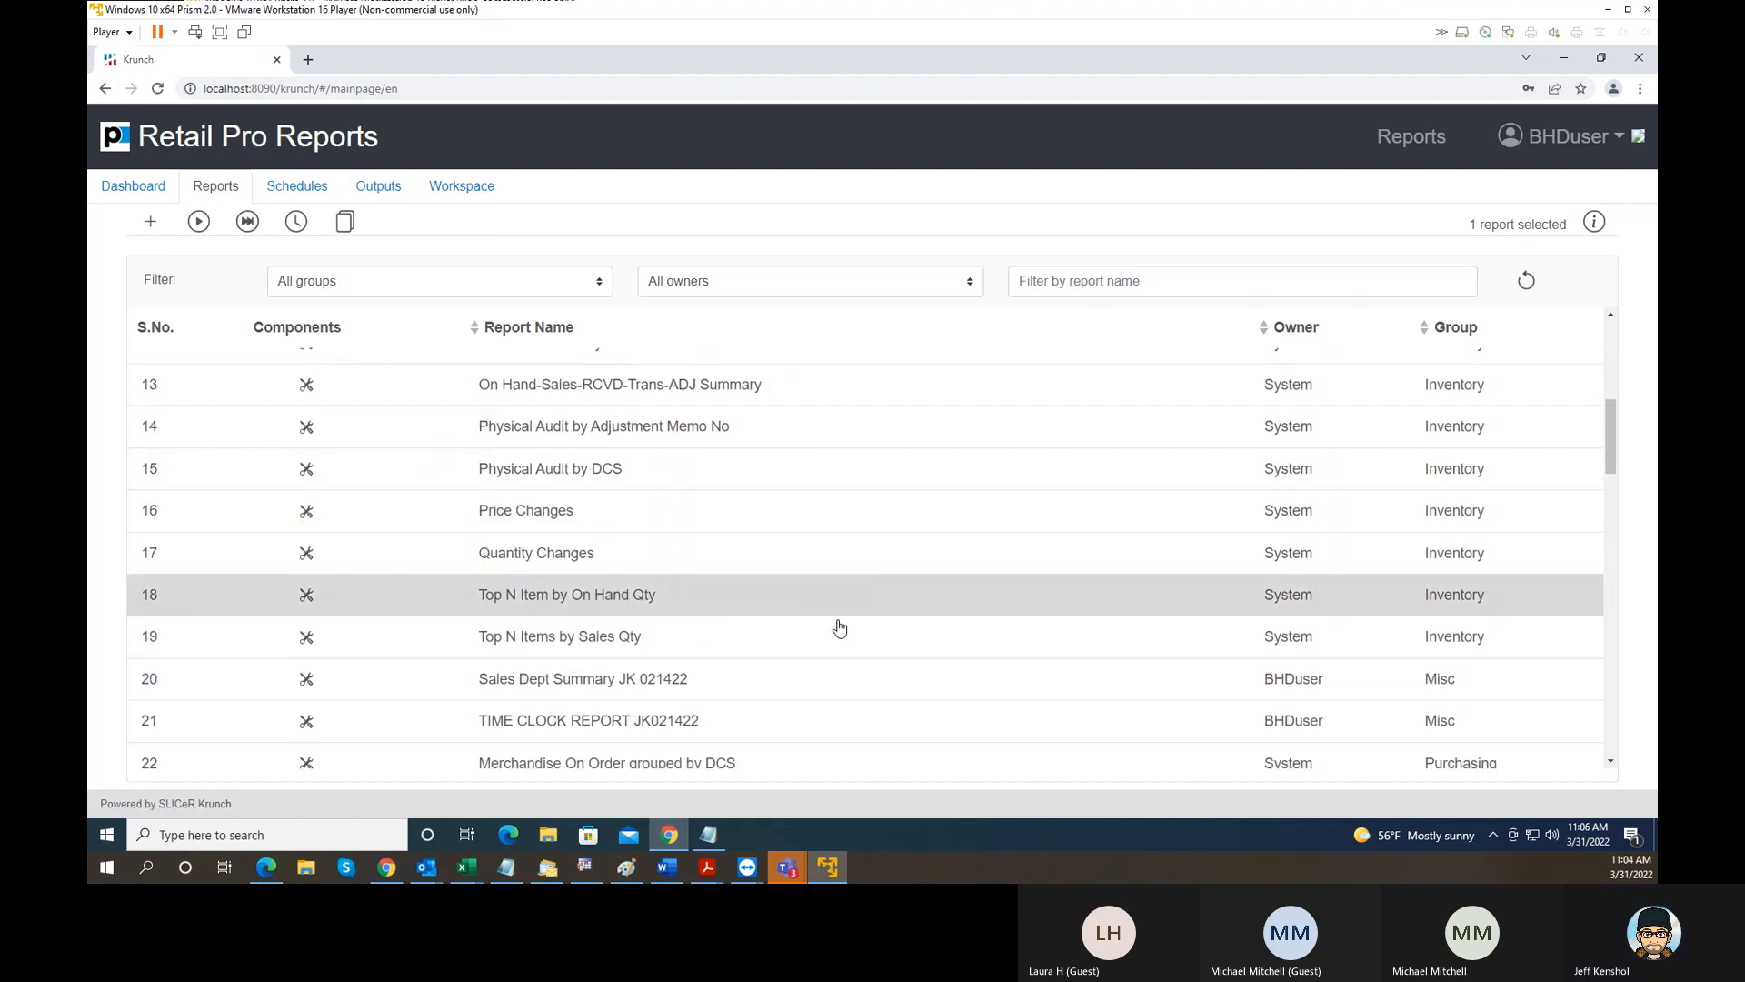
click(248, 222)
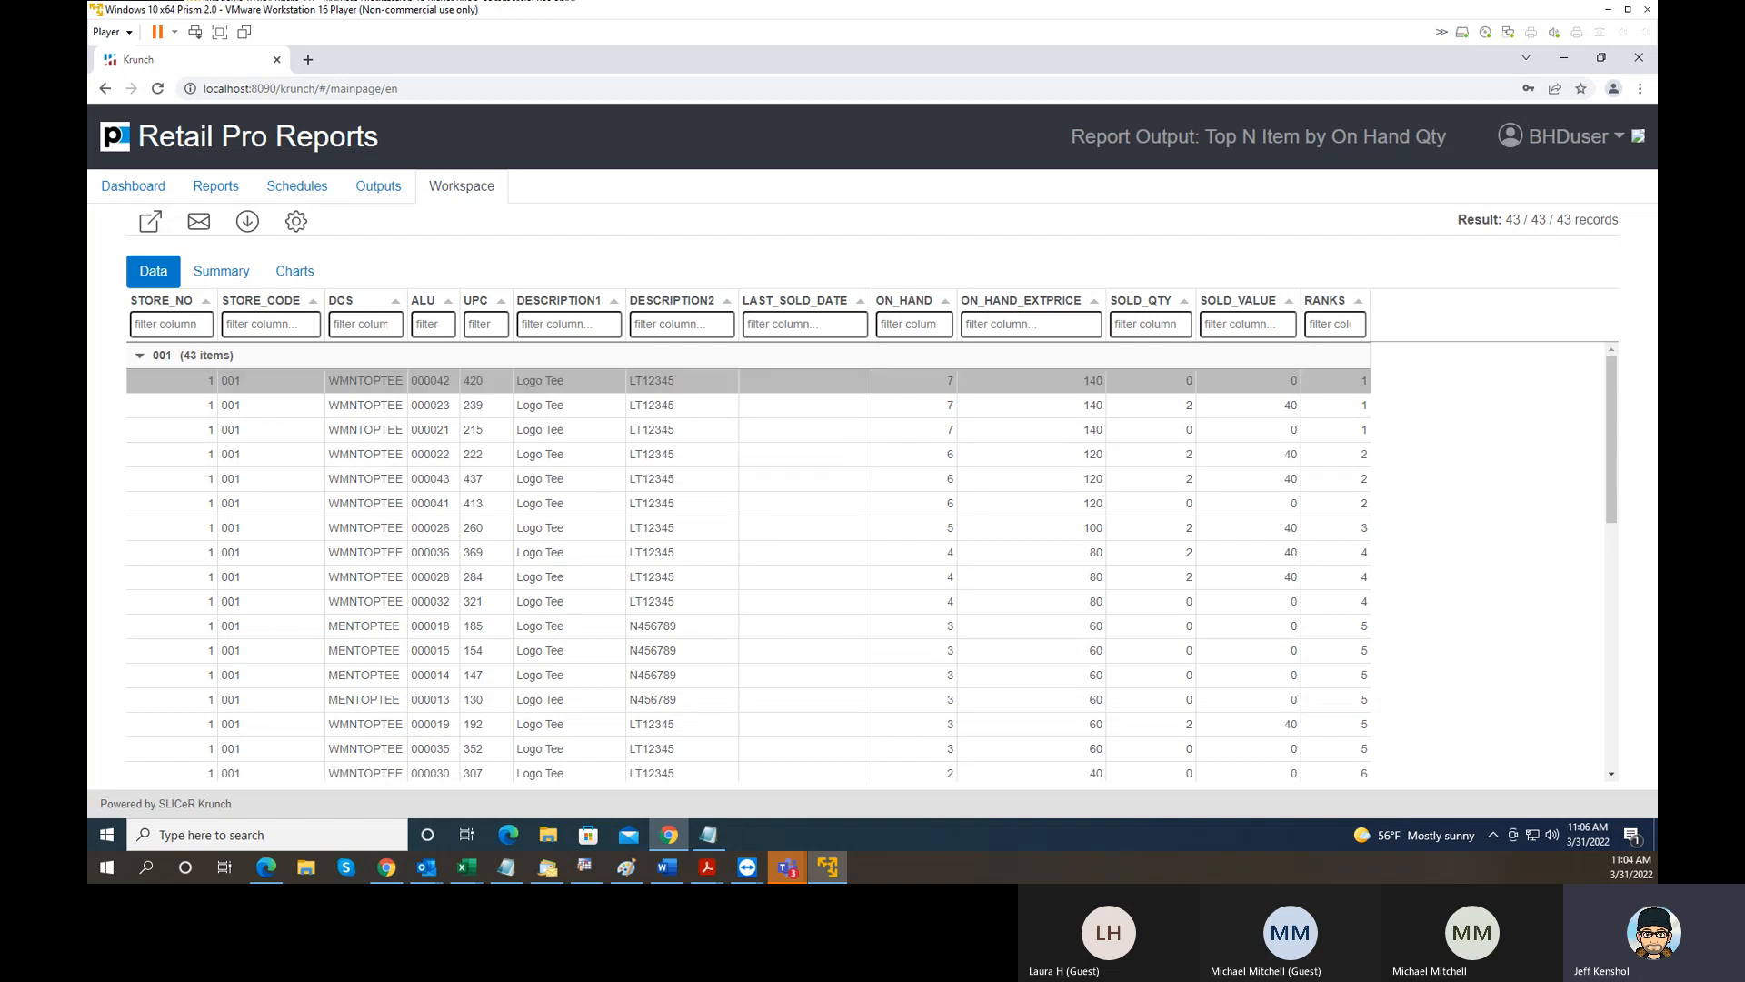
- Sort the report output by DESCRIPTION2 in descending order and move the UPC column to the end, after RANKS
click(705, 310)
click(705, 310)
click(708, 326)
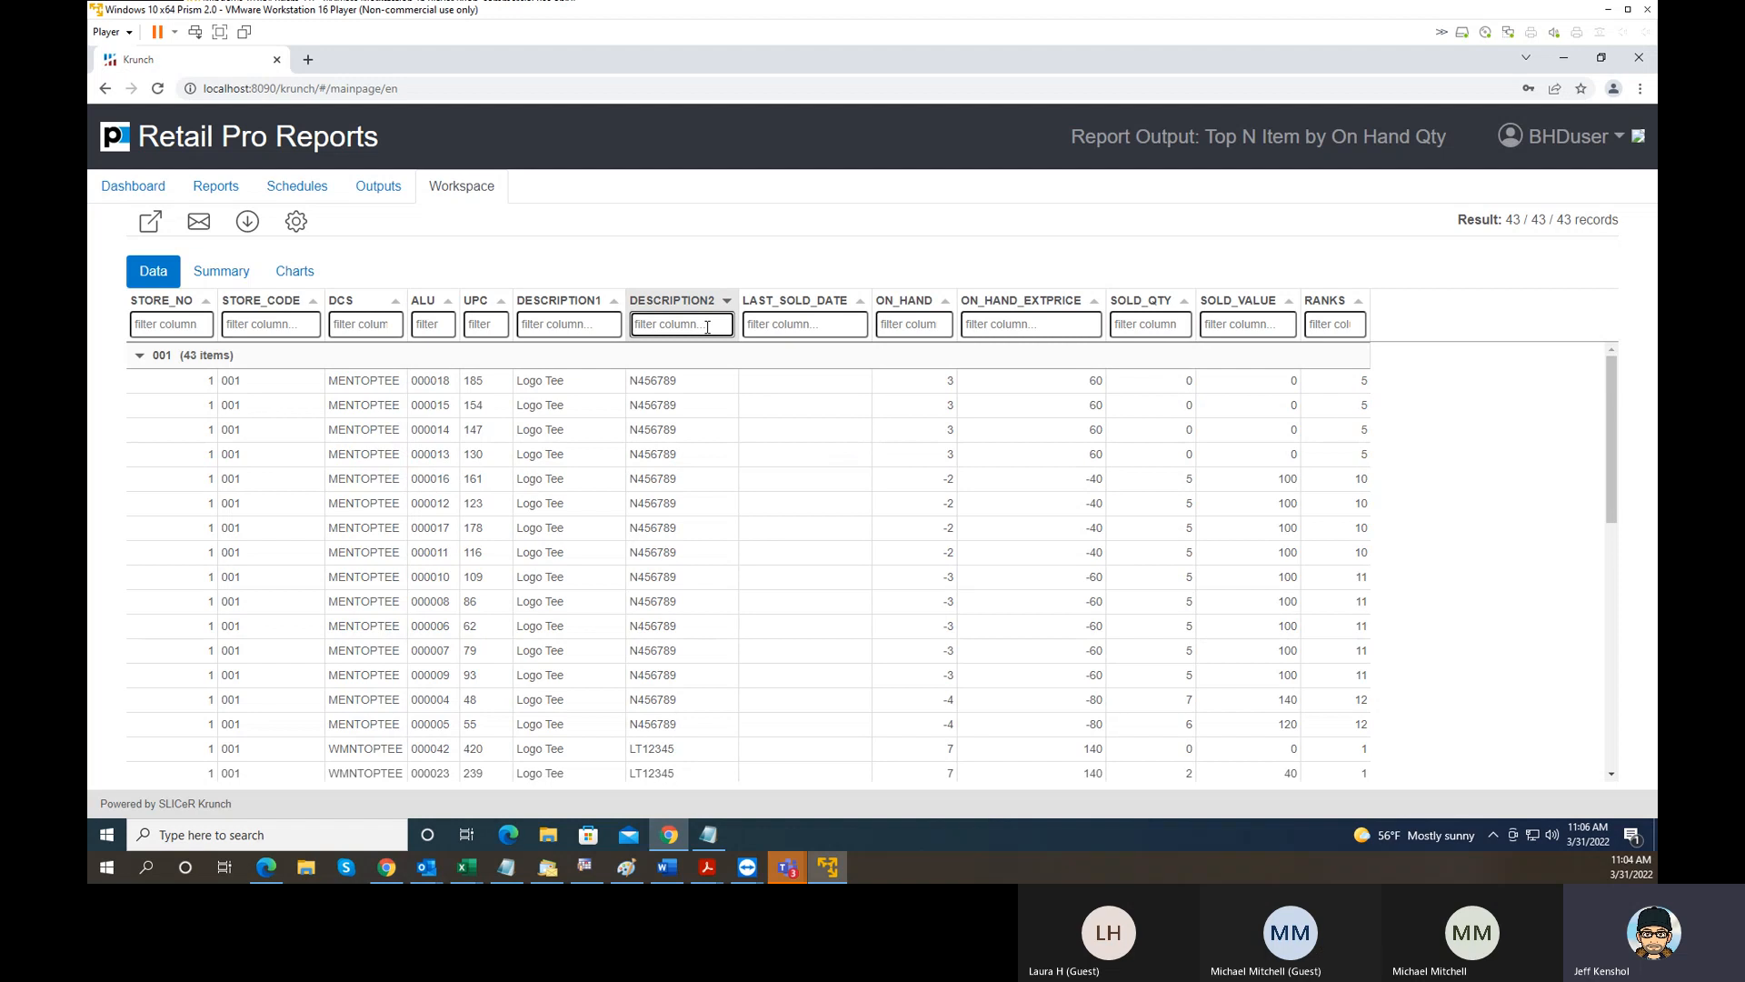
right_click(900, 306)
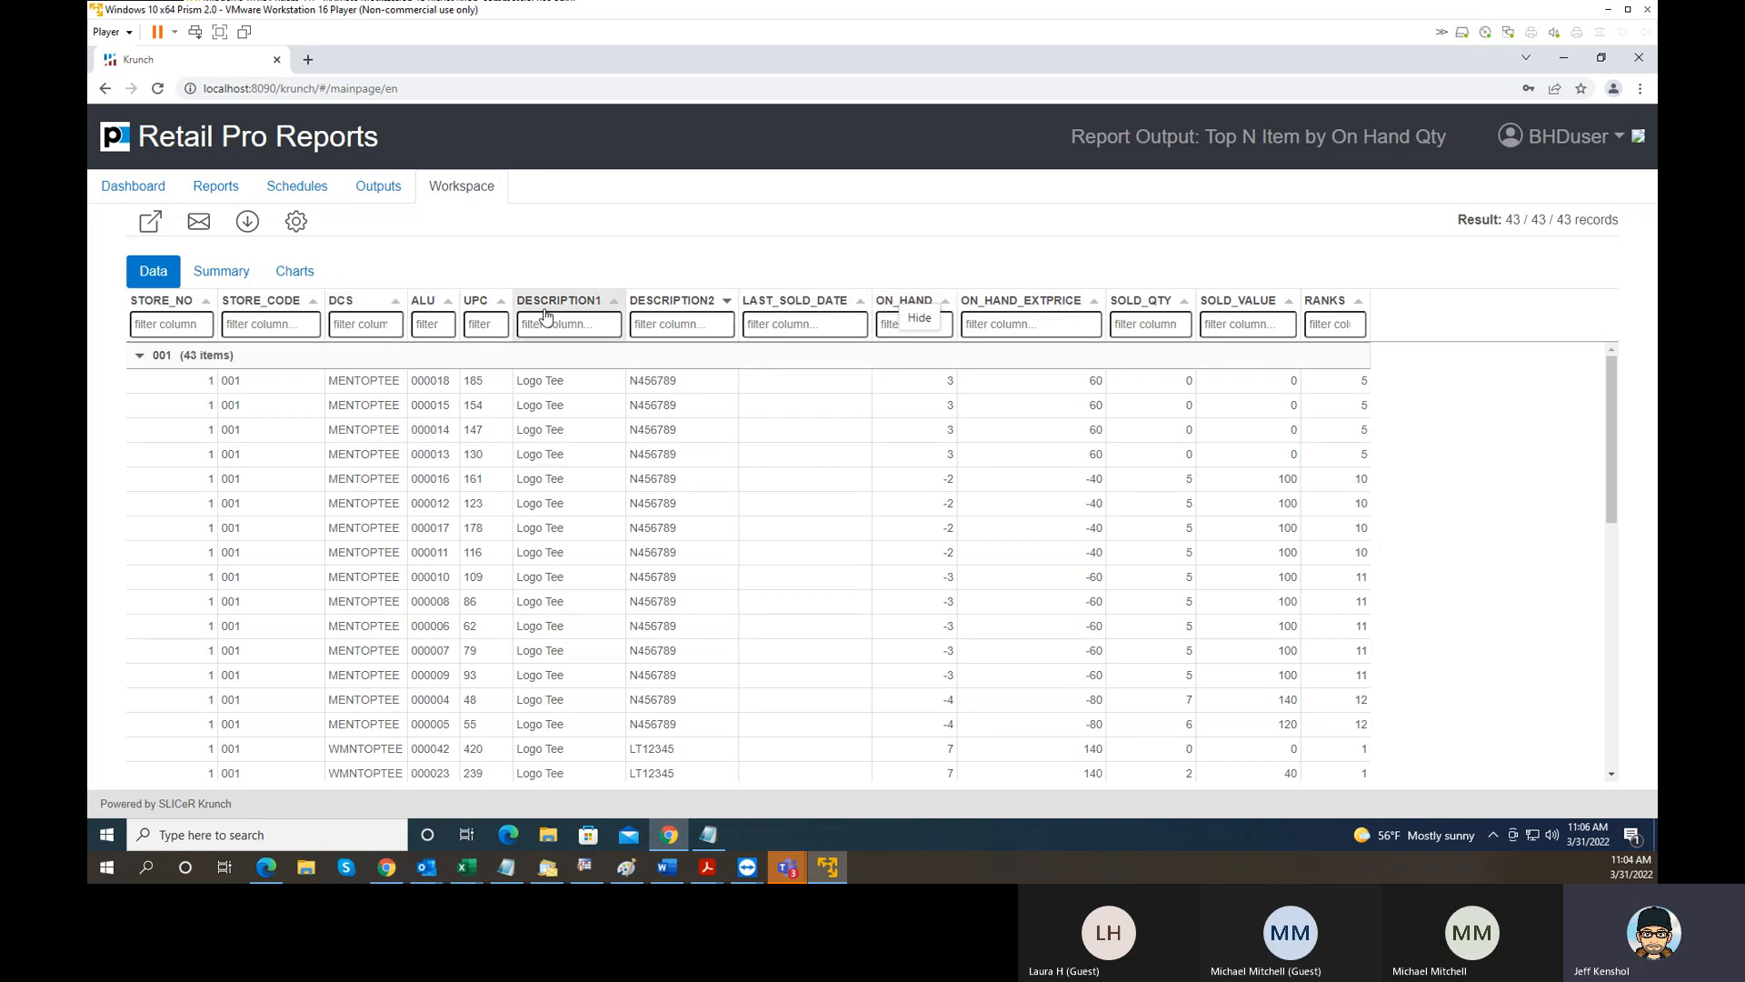
drag(479, 301, 1363, 320)
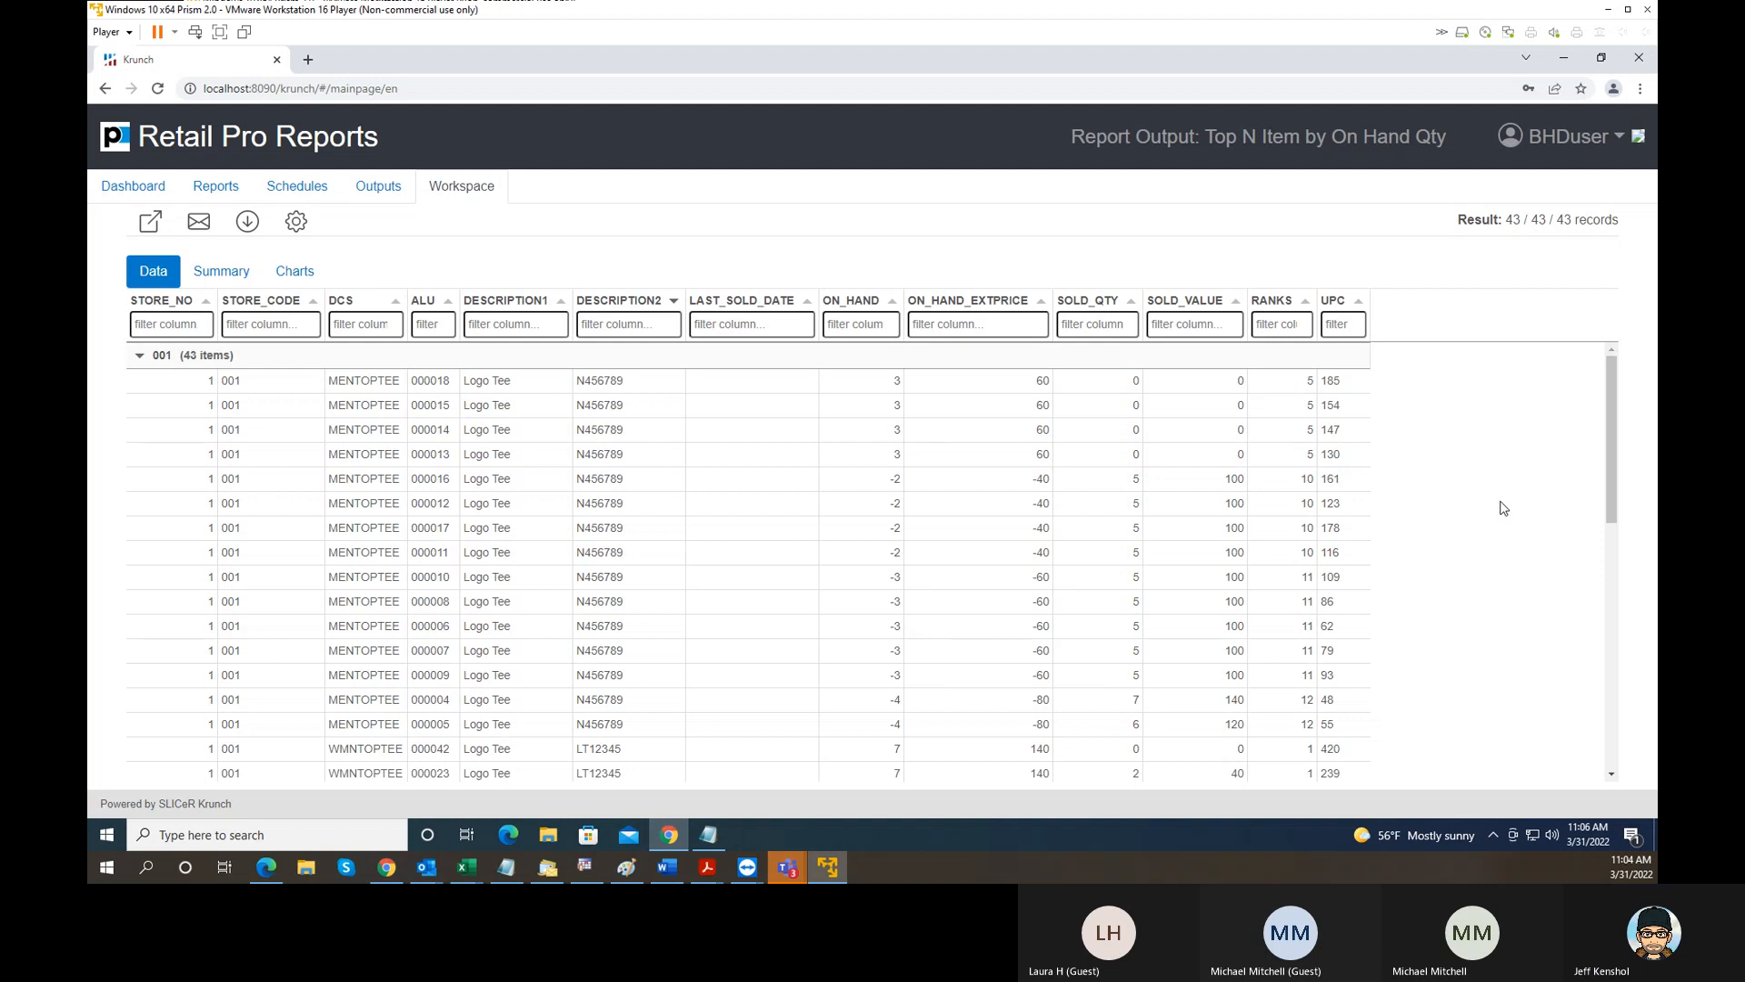
- Show the output's grid settings and check which columns are available for filtering
click(295, 224)
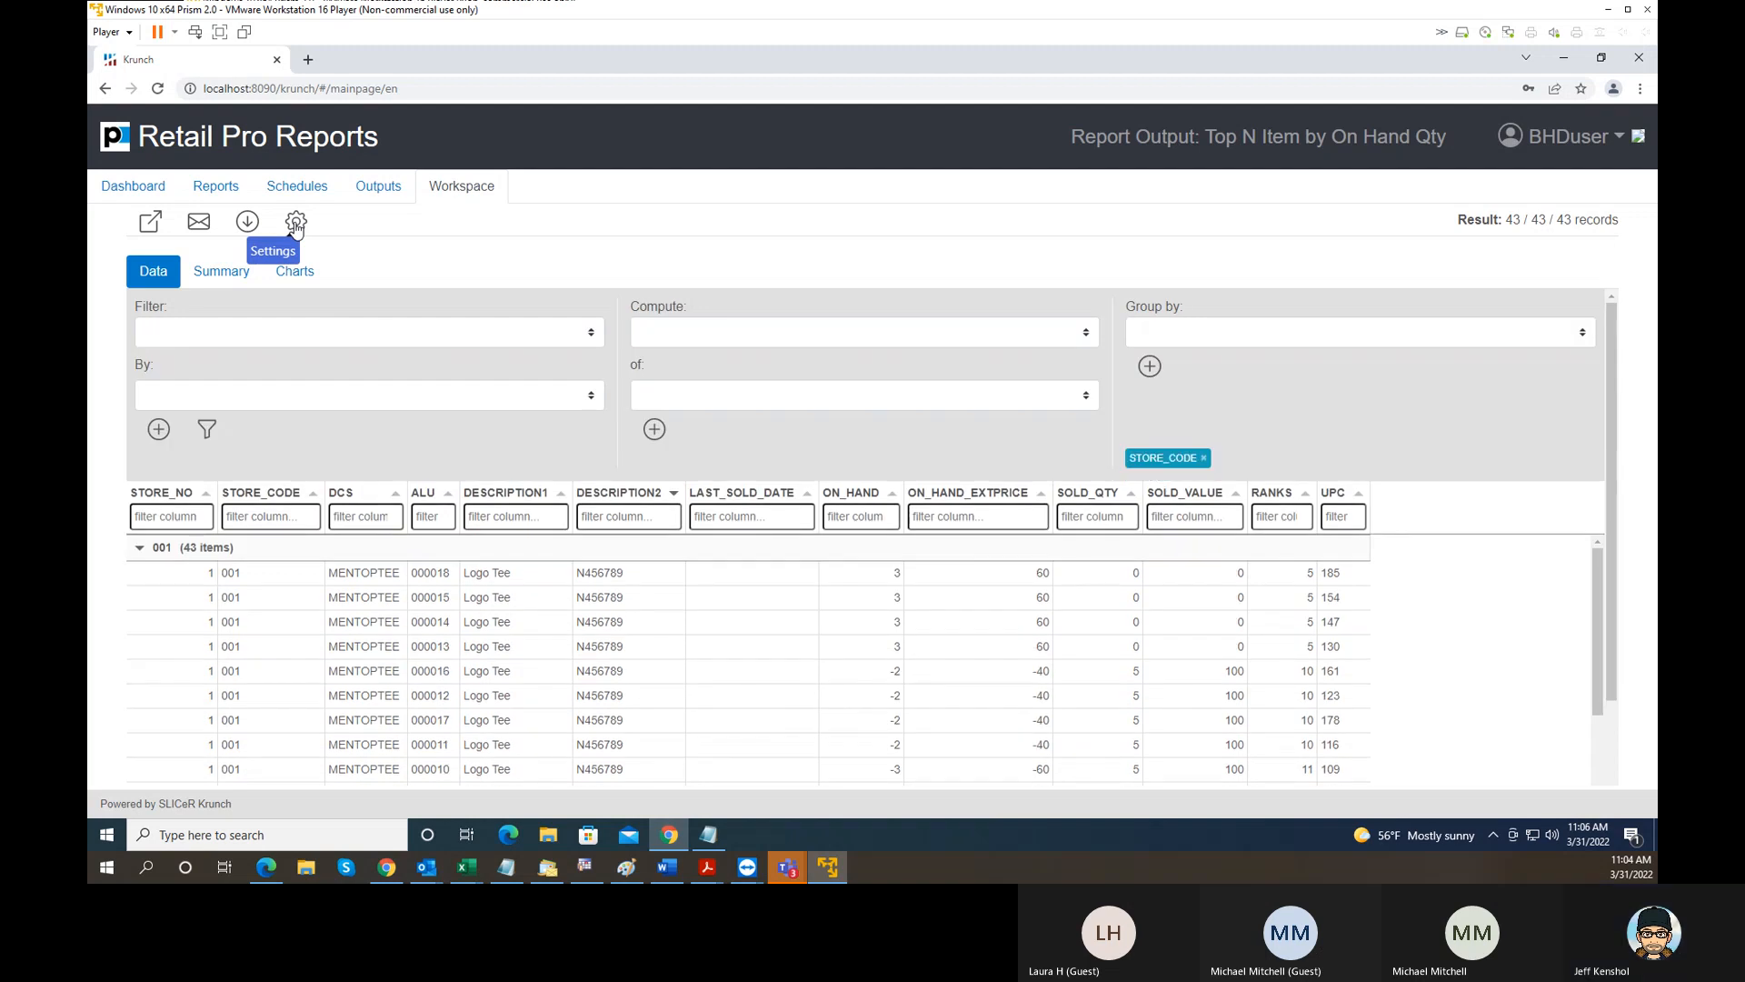
click(552, 337)
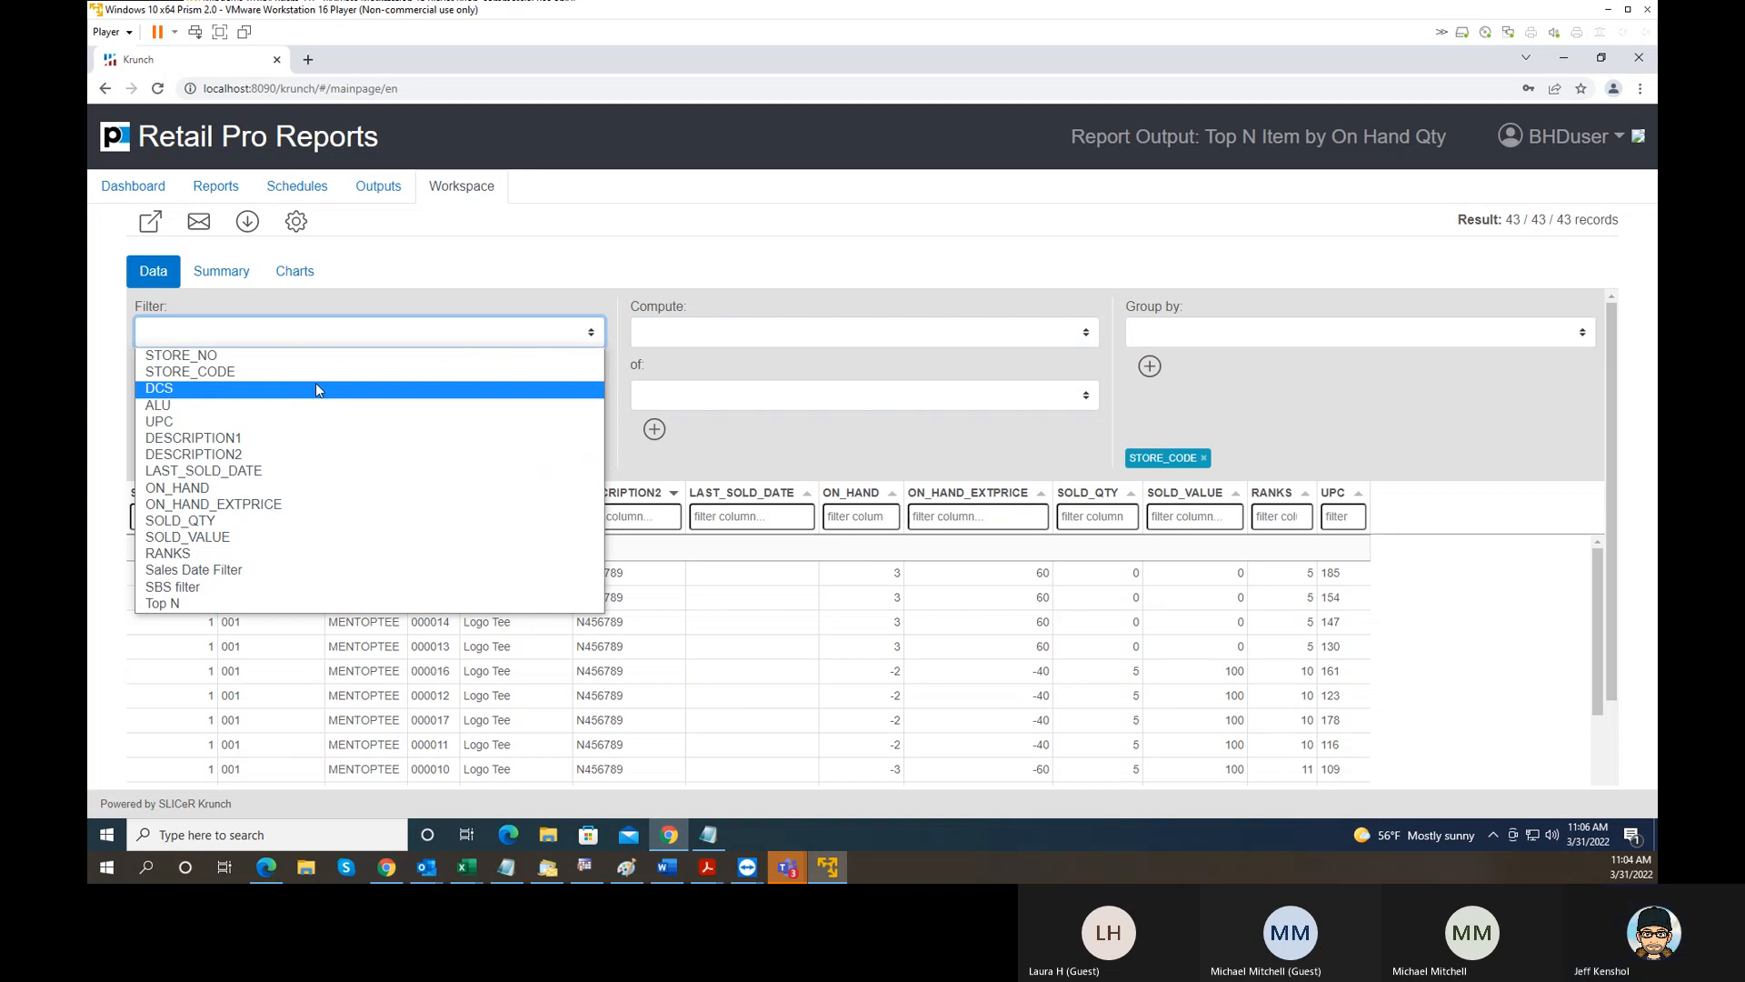
click(485, 270)
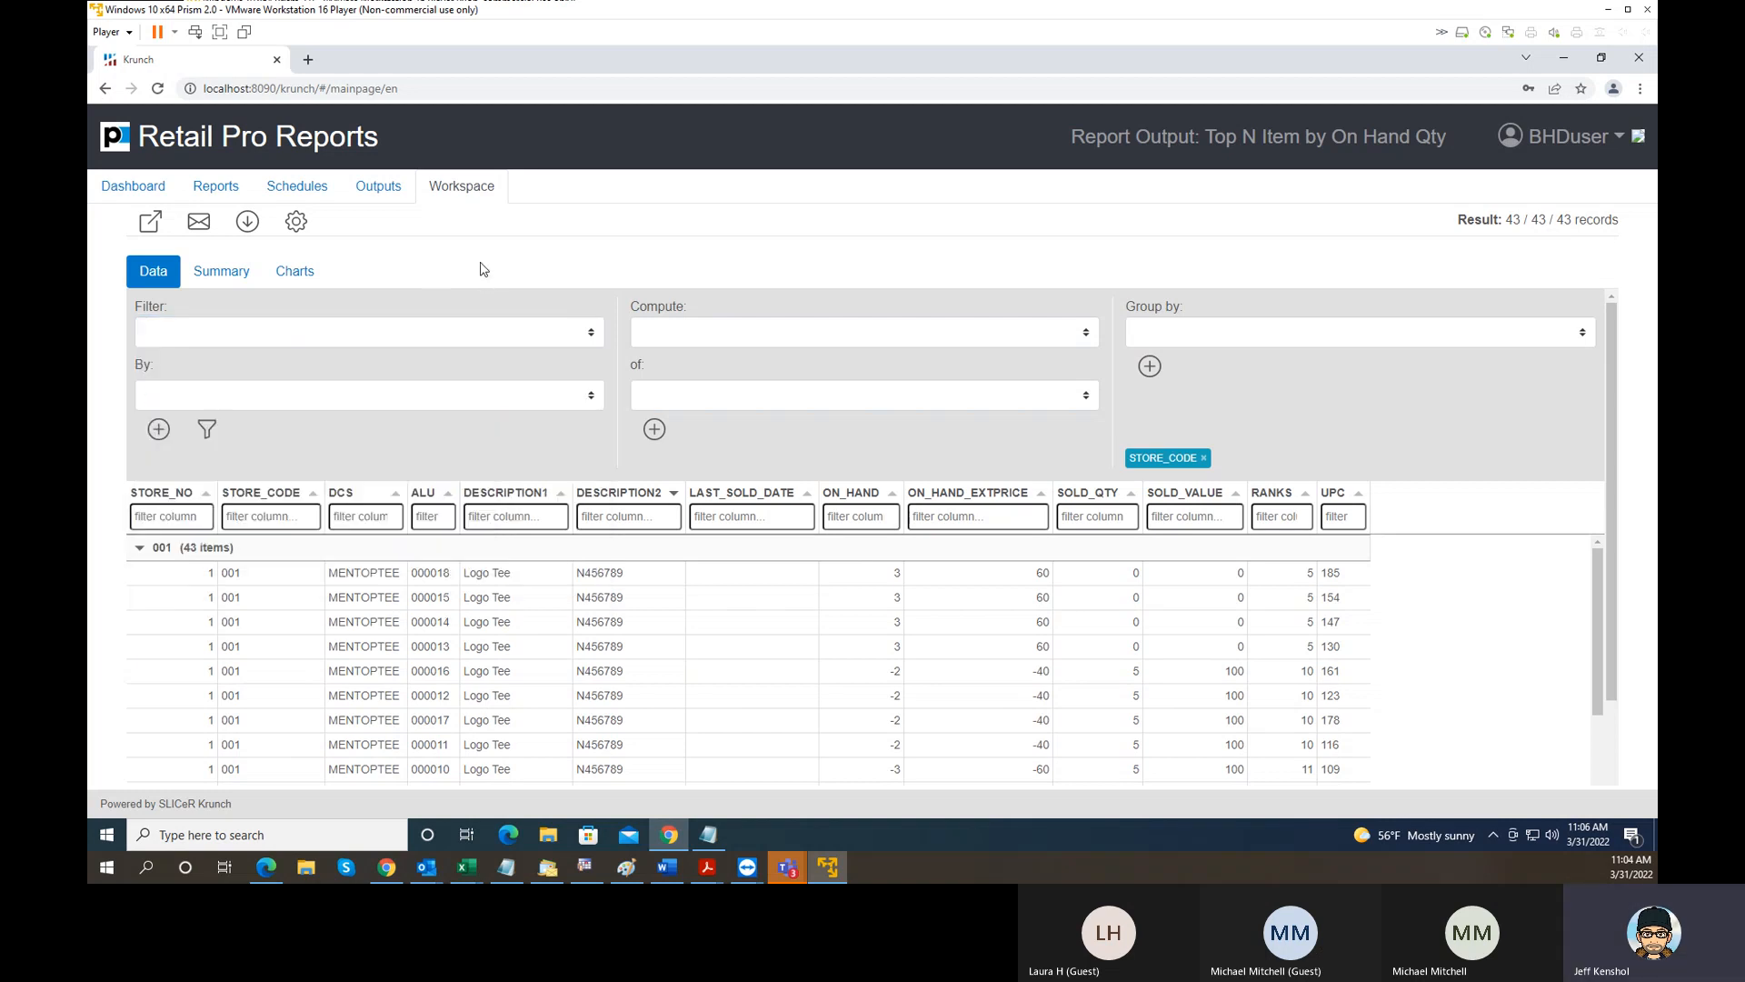
- Look at the report output's Summary and Charts views and return to the Data view to review its rows
click(226, 276)
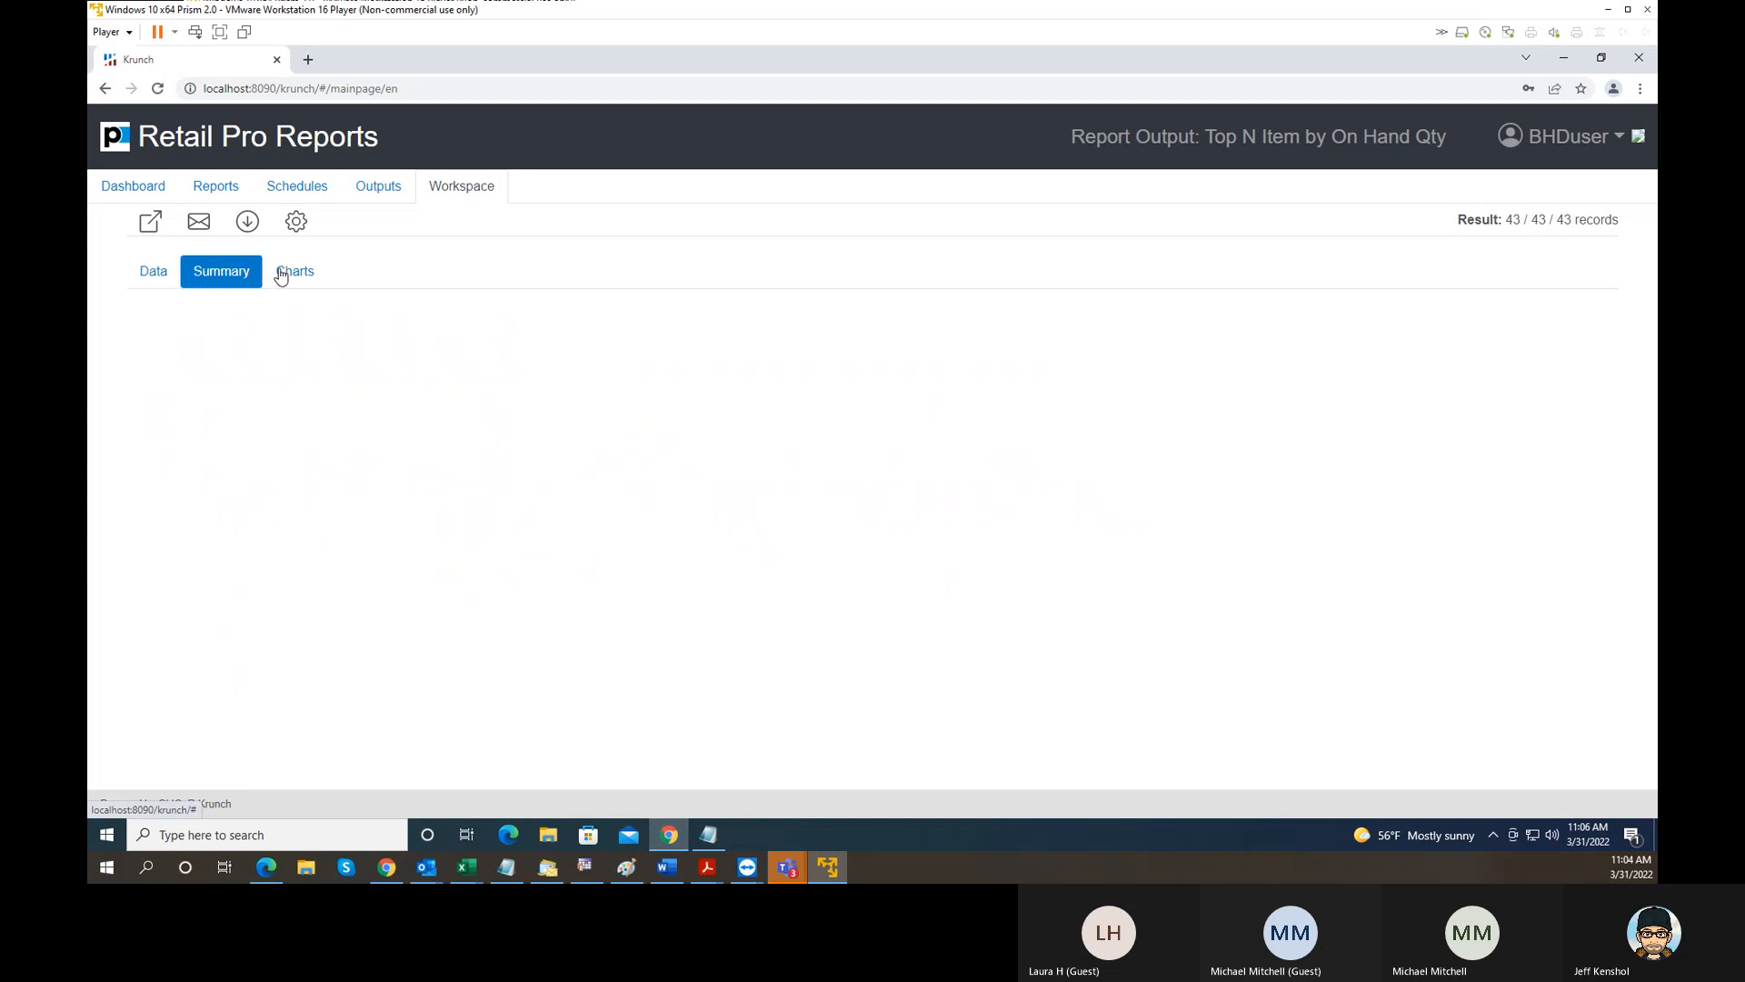
click(307, 284)
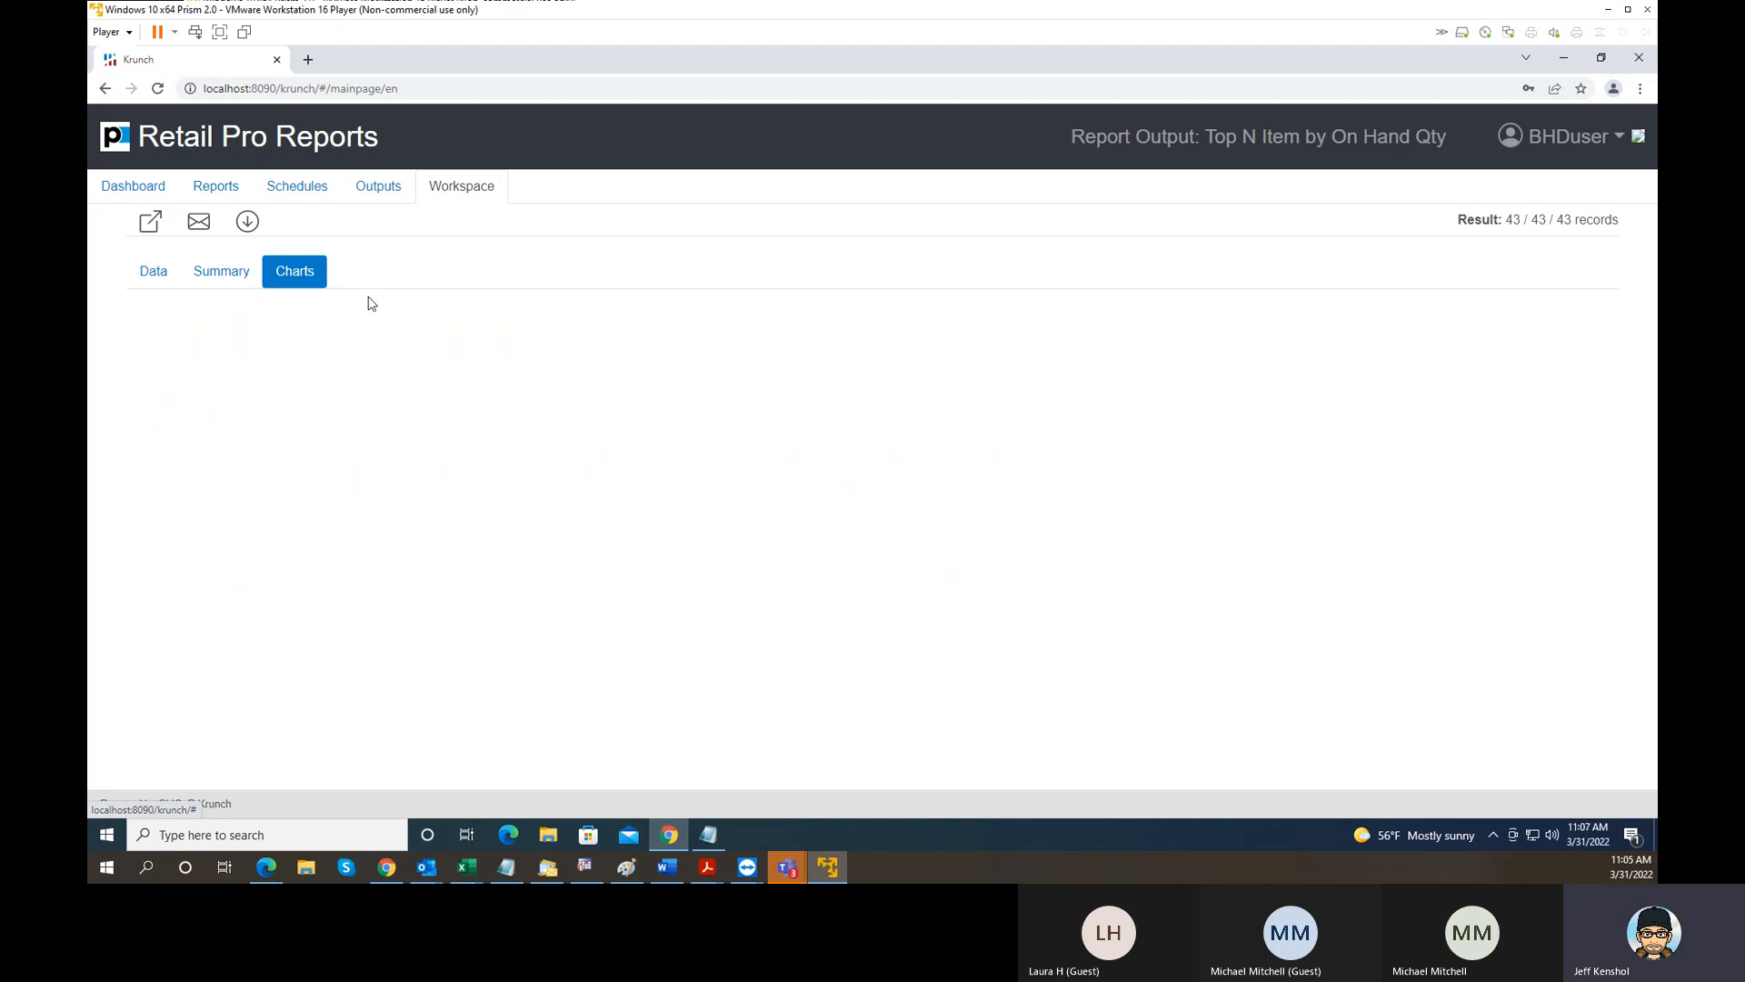
click(228, 284)
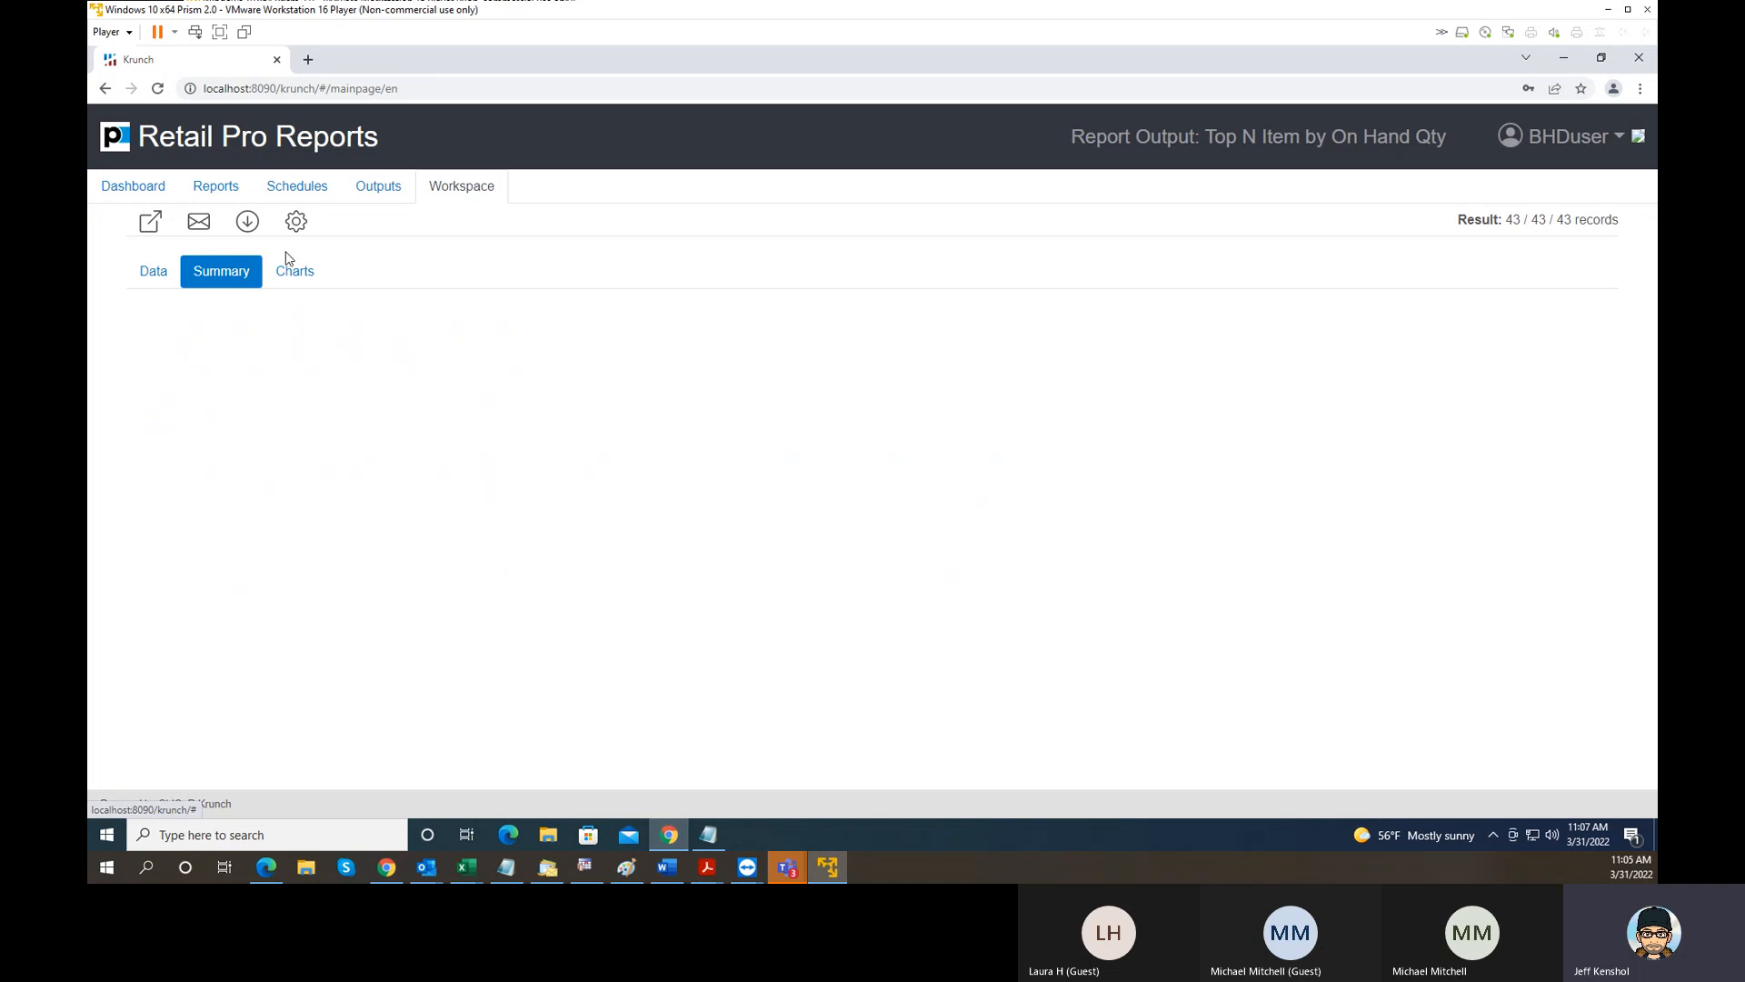
click(142, 280)
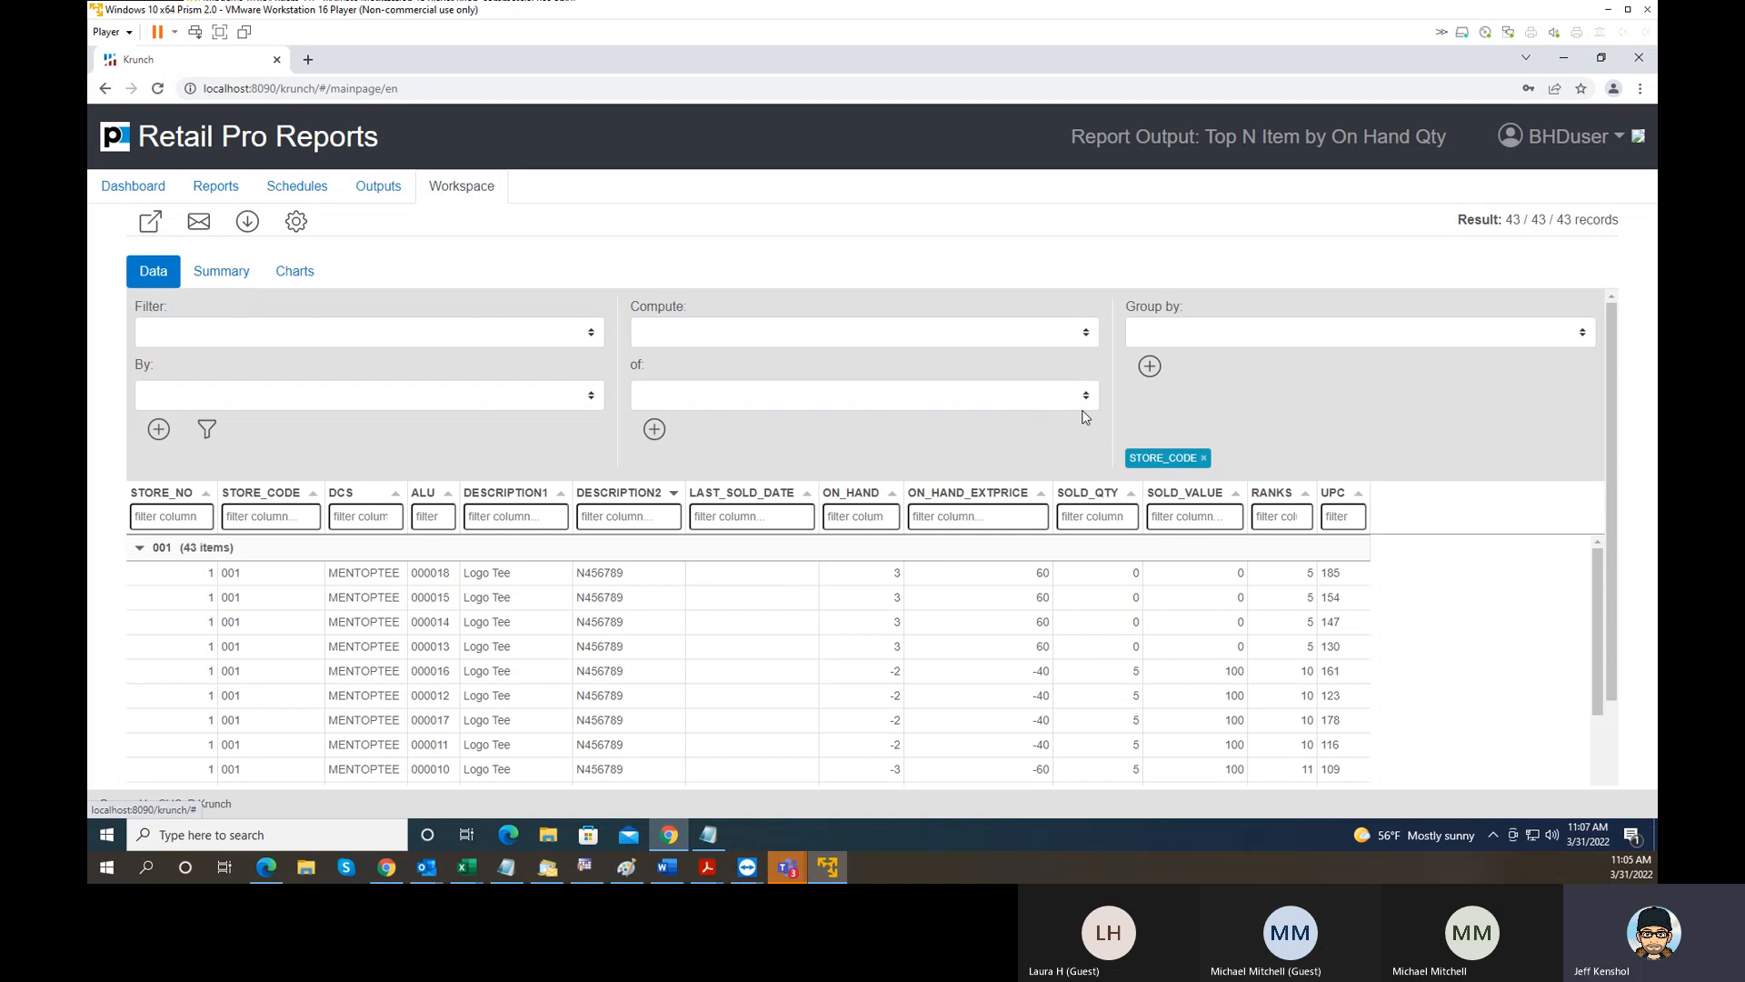
scroll(1091, 422, down, 2)
scroll(1105, 472, down, 7)
scroll(860, 396, up, 7)
scroll(857, 397, up, 3)
- Return to the reports list and look through the Inventory, Purchasing, Register and Sales system reports
click(119, 187)
click(203, 189)
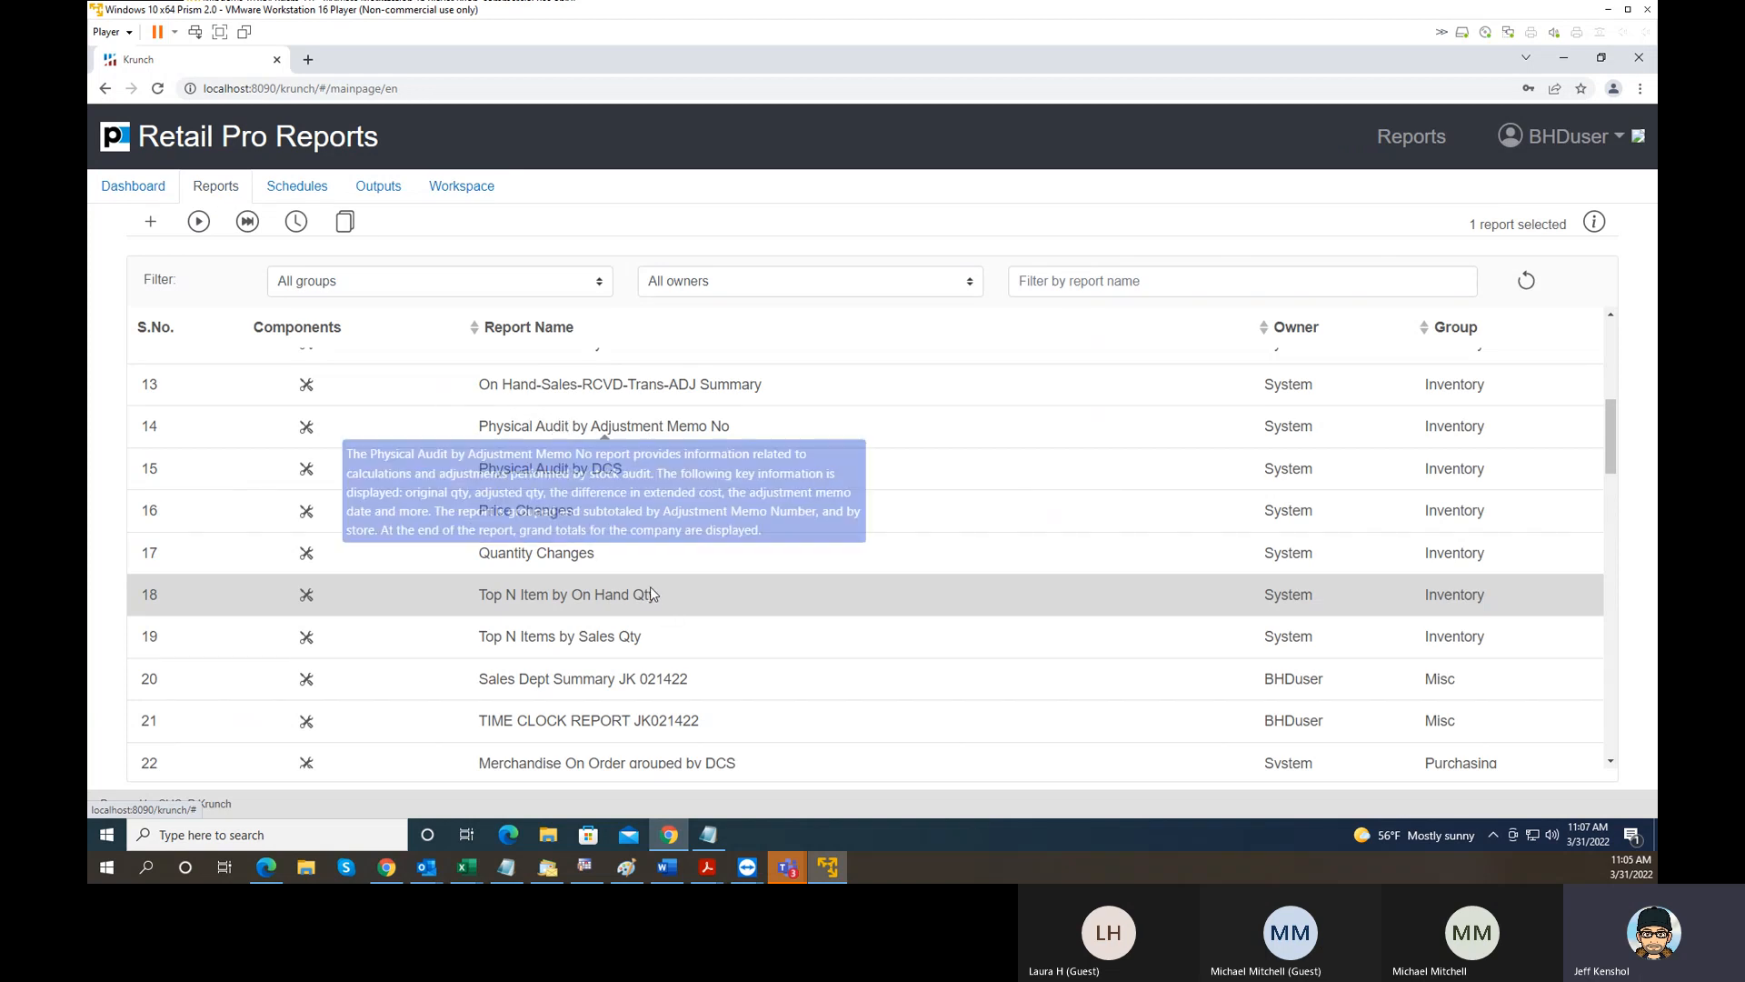
scroll(750, 616, down, 2)
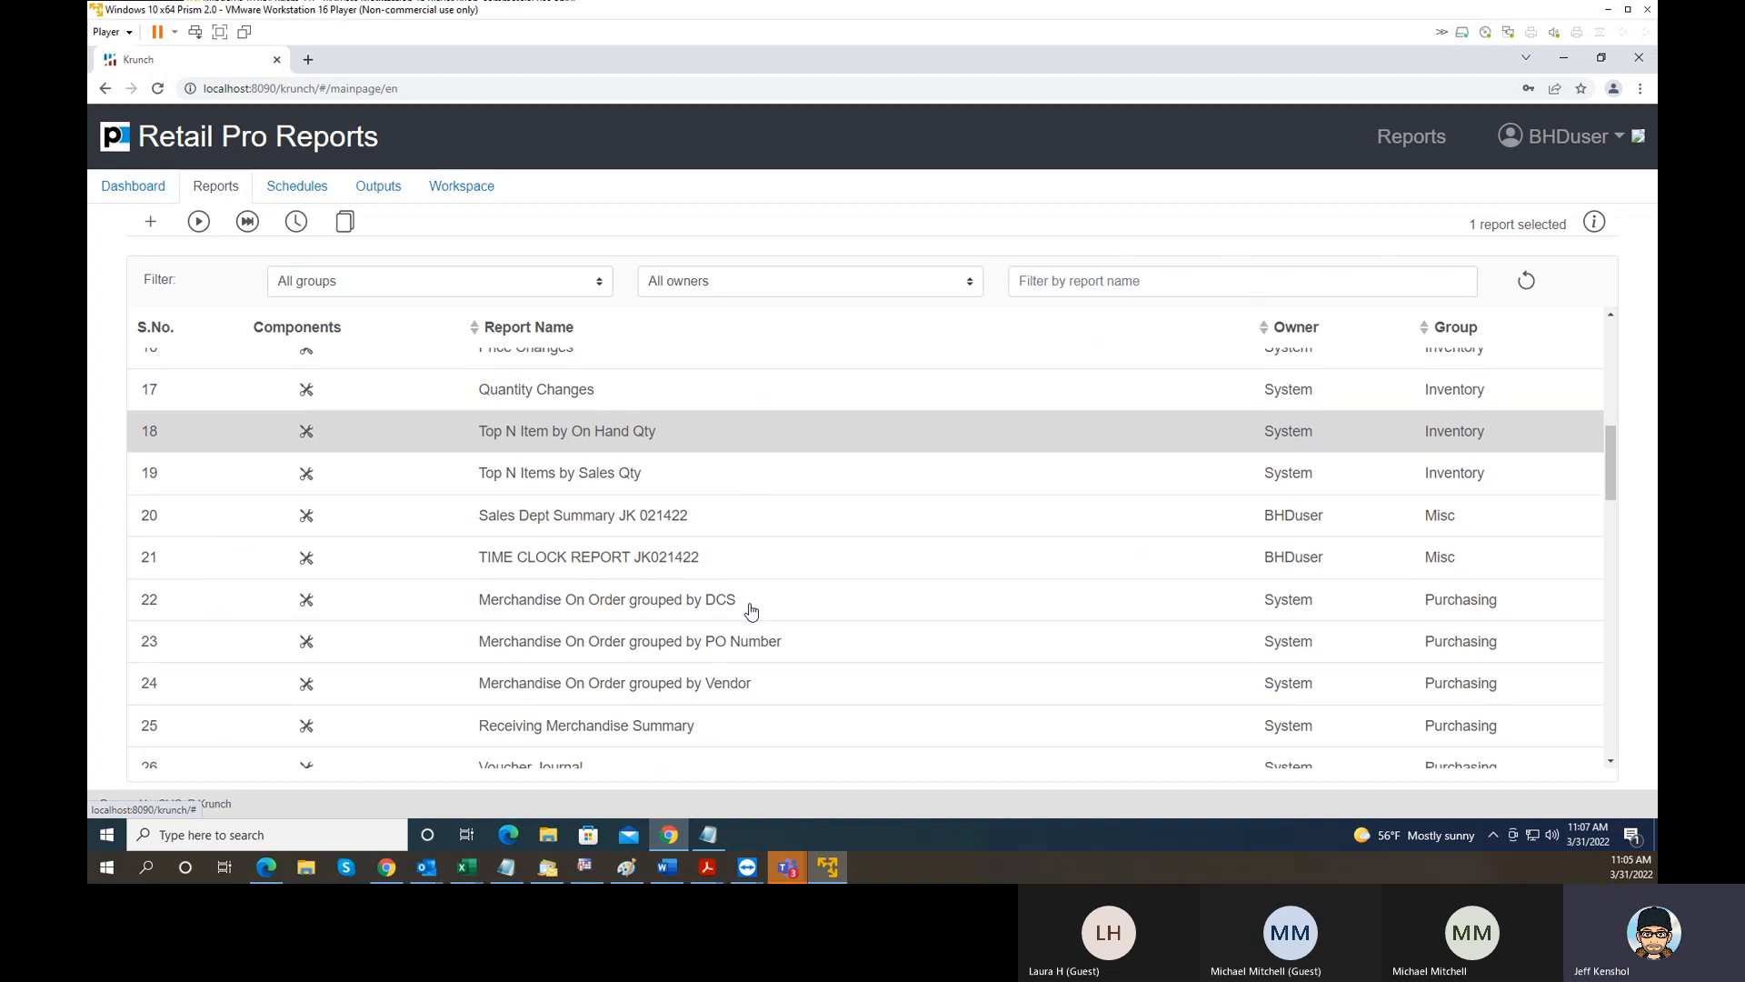
scroll(695, 581, down, 7)
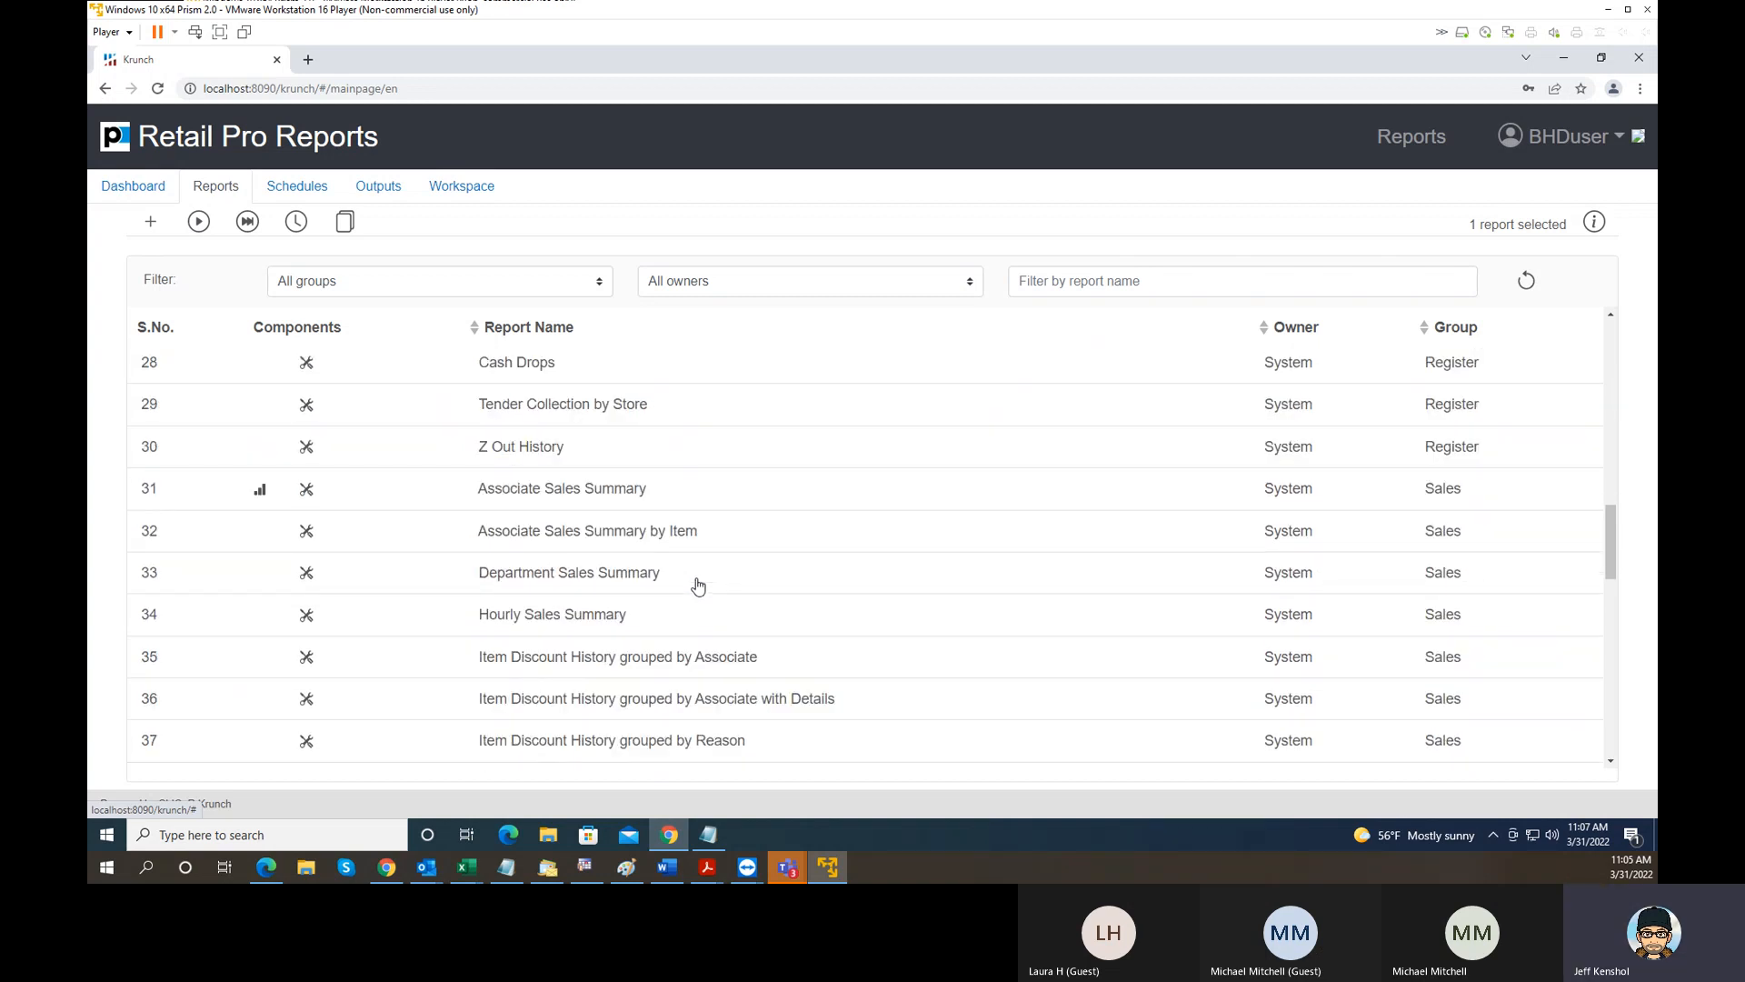
scroll(807, 612, down, 5)
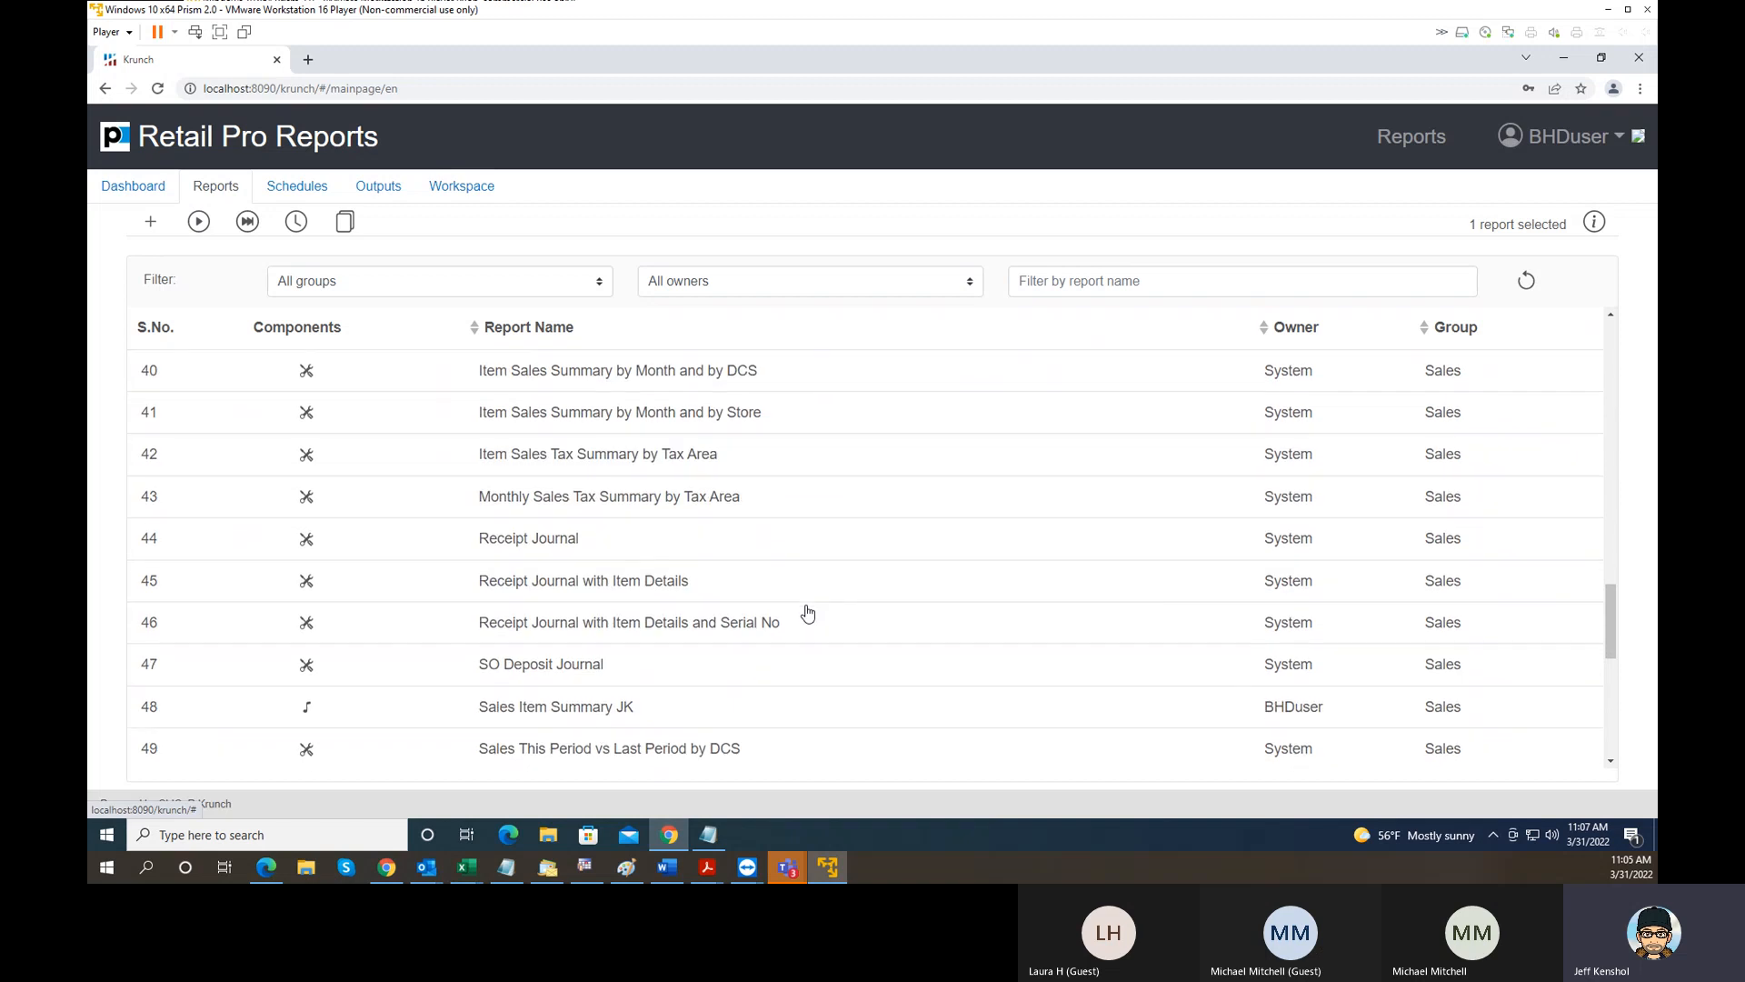
scroll(807, 611, down, 4)
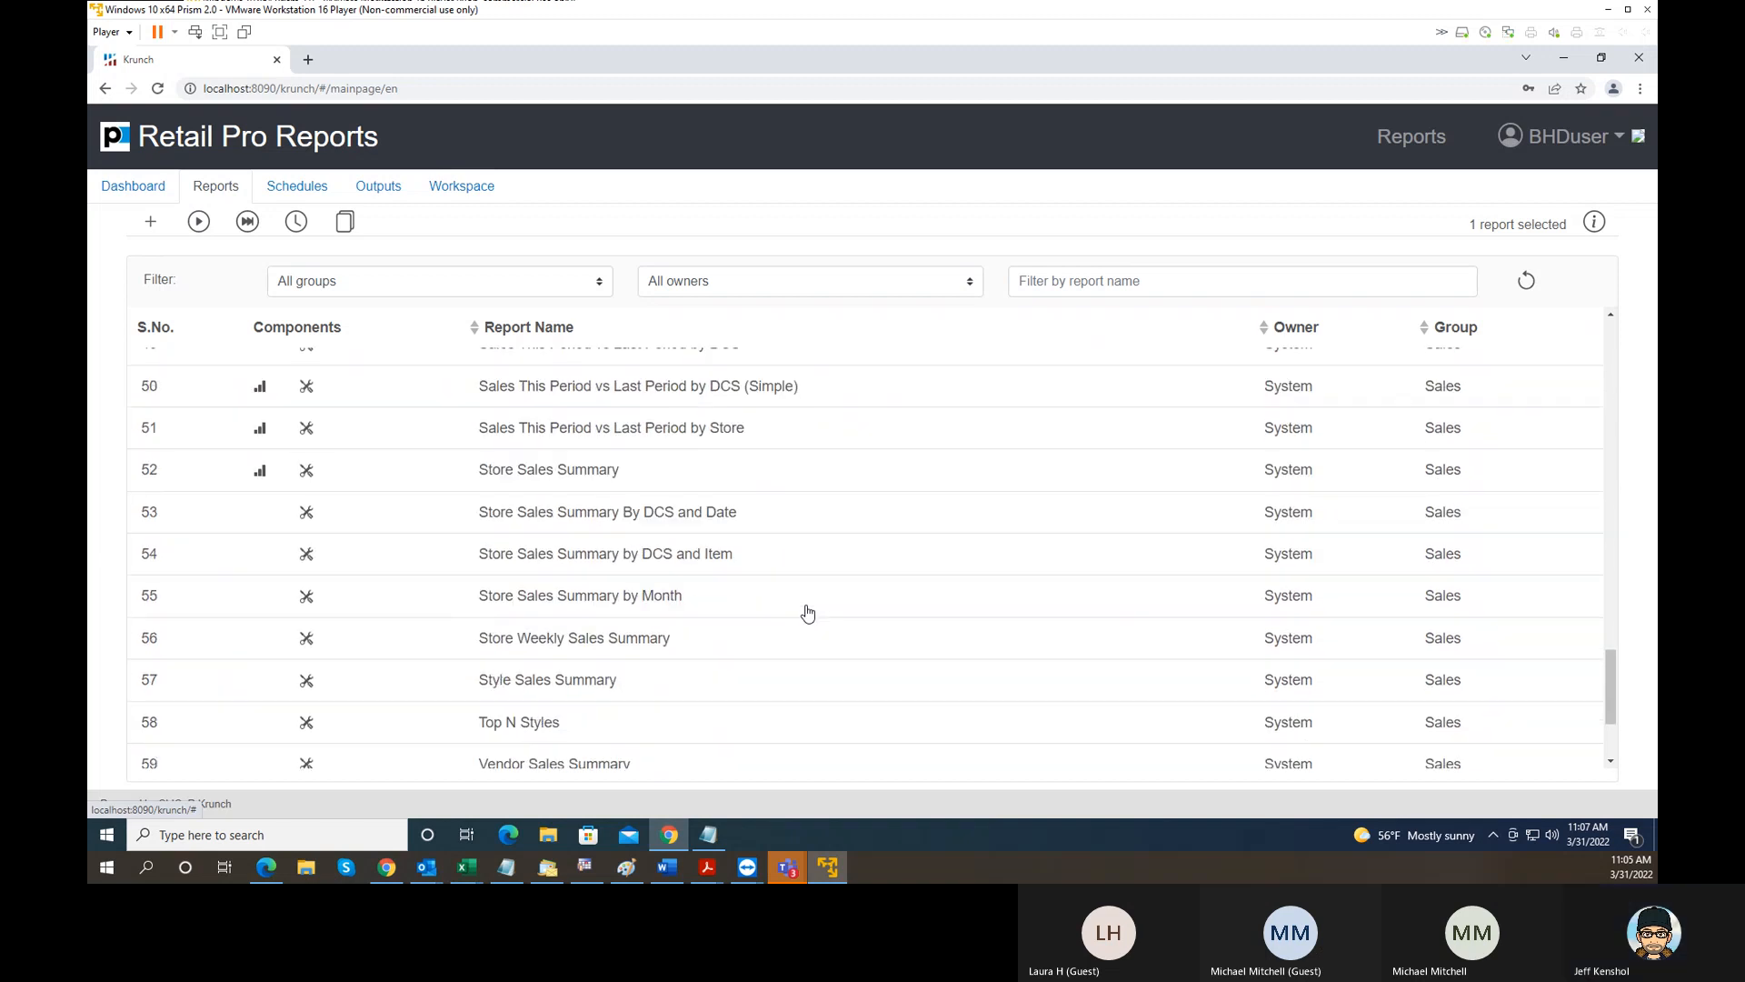
scroll(807, 611, down, 1)
scroll(807, 611, up, 3)
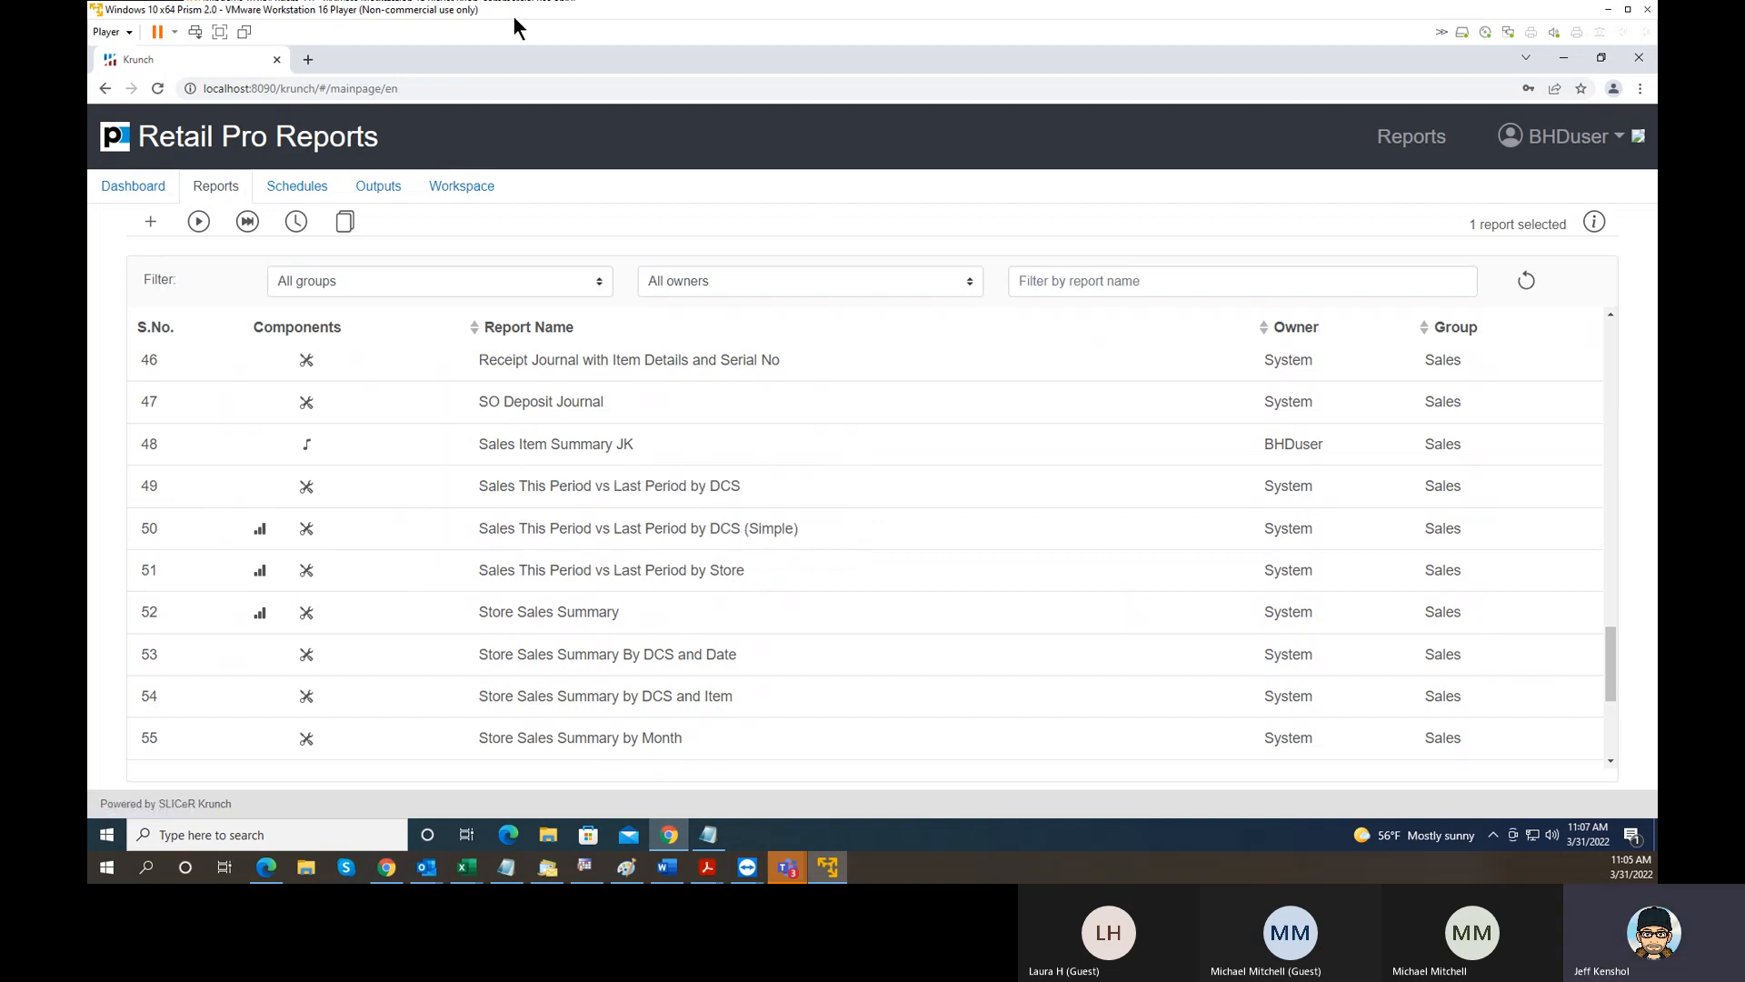
- Move the VMware window out of the way to reach the TeamViewer remote session and open its reports list
drag(521, 11, 1656, 119)
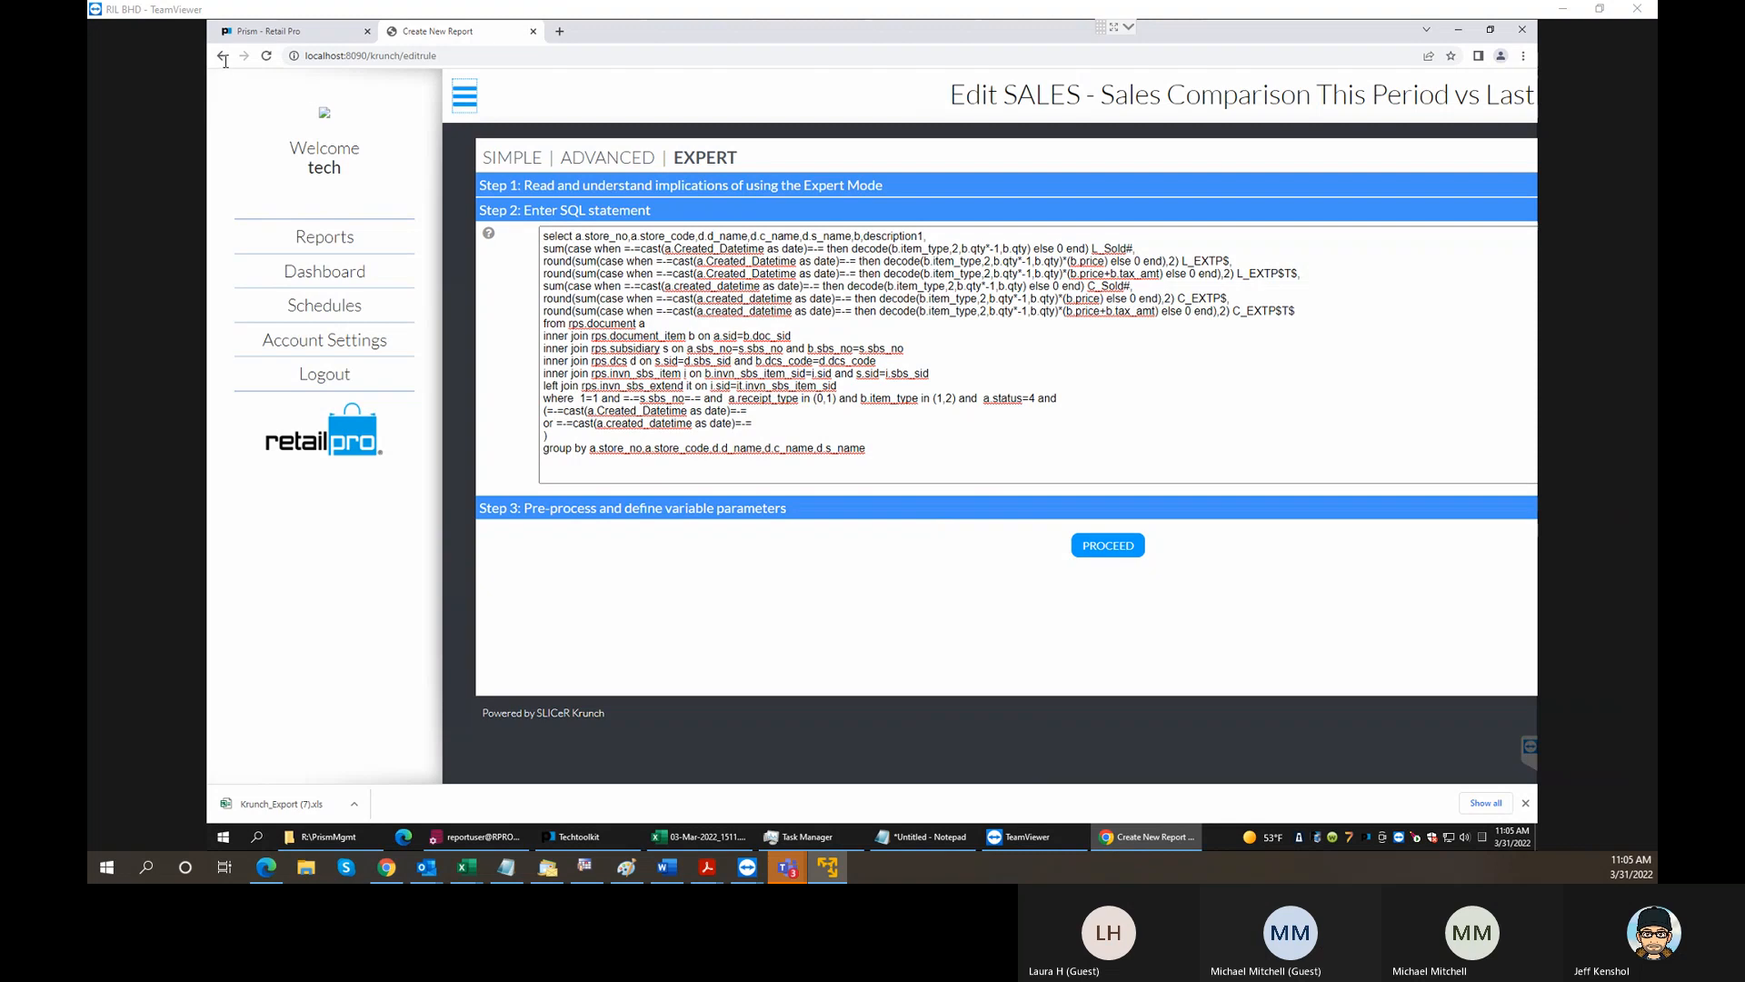
click(458, 102)
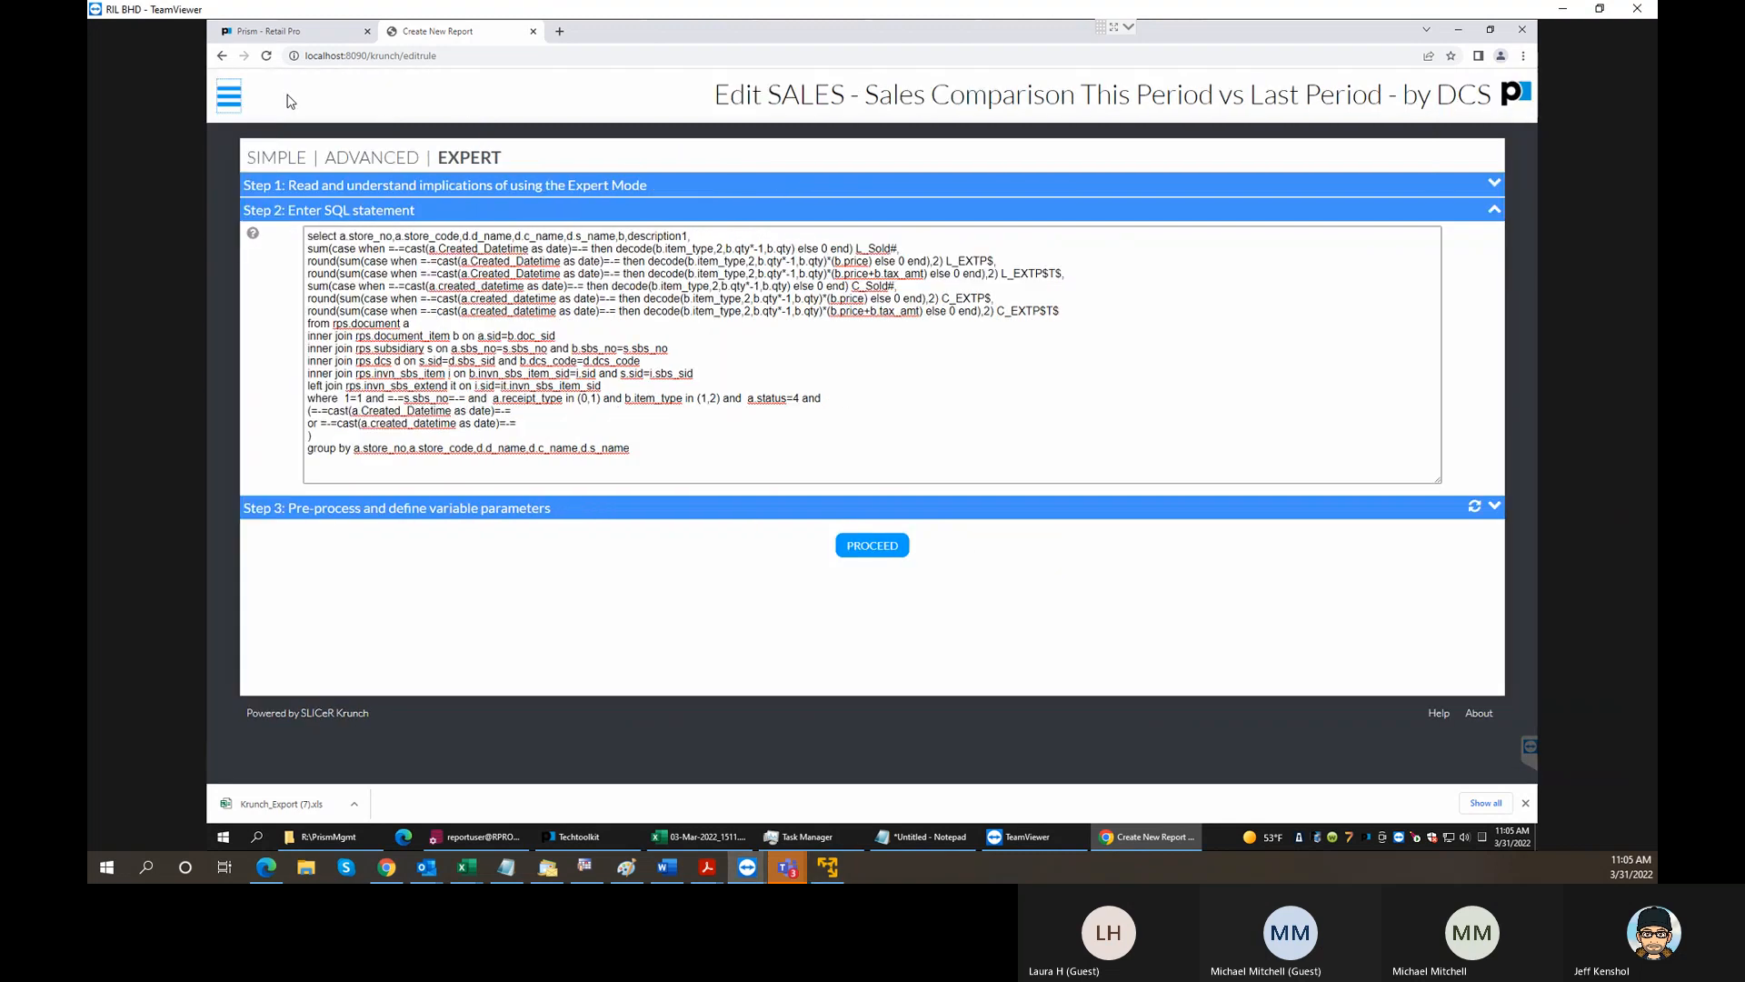
click(243, 100)
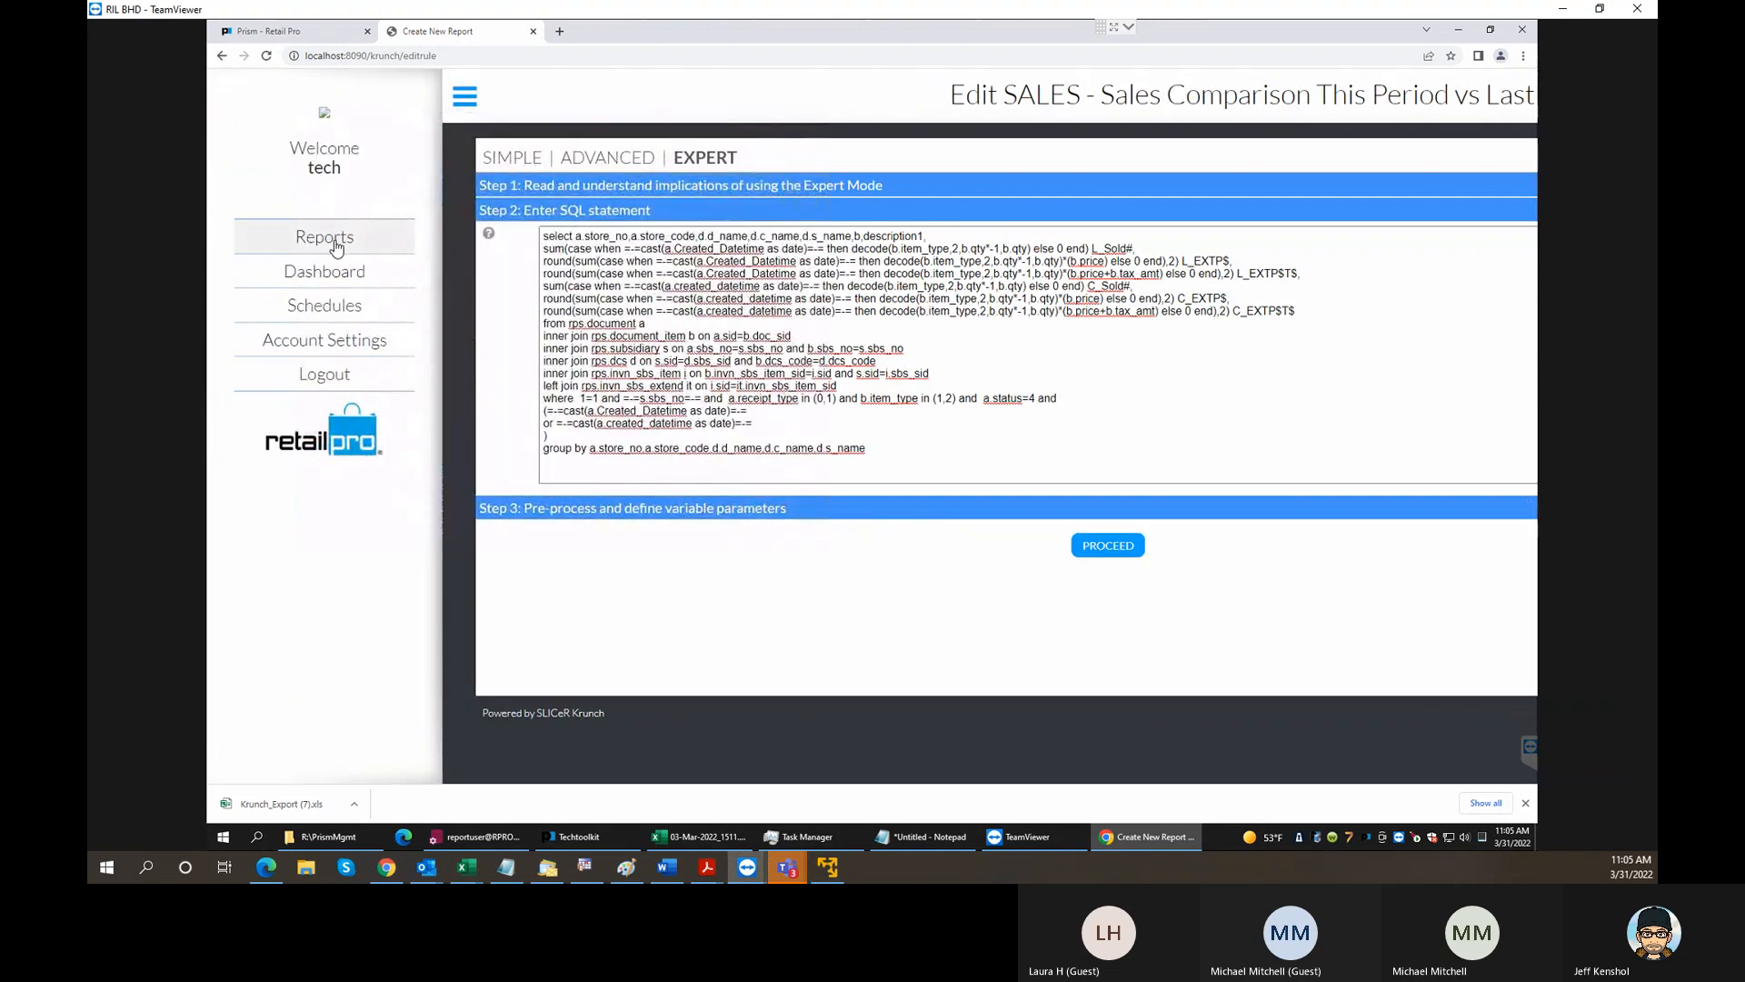
click(331, 240)
- Look through My Reports from the inventory reports to the SALES comparison and store summary reports
scroll(752, 509, down, 8)
scroll(750, 503, down, 3)
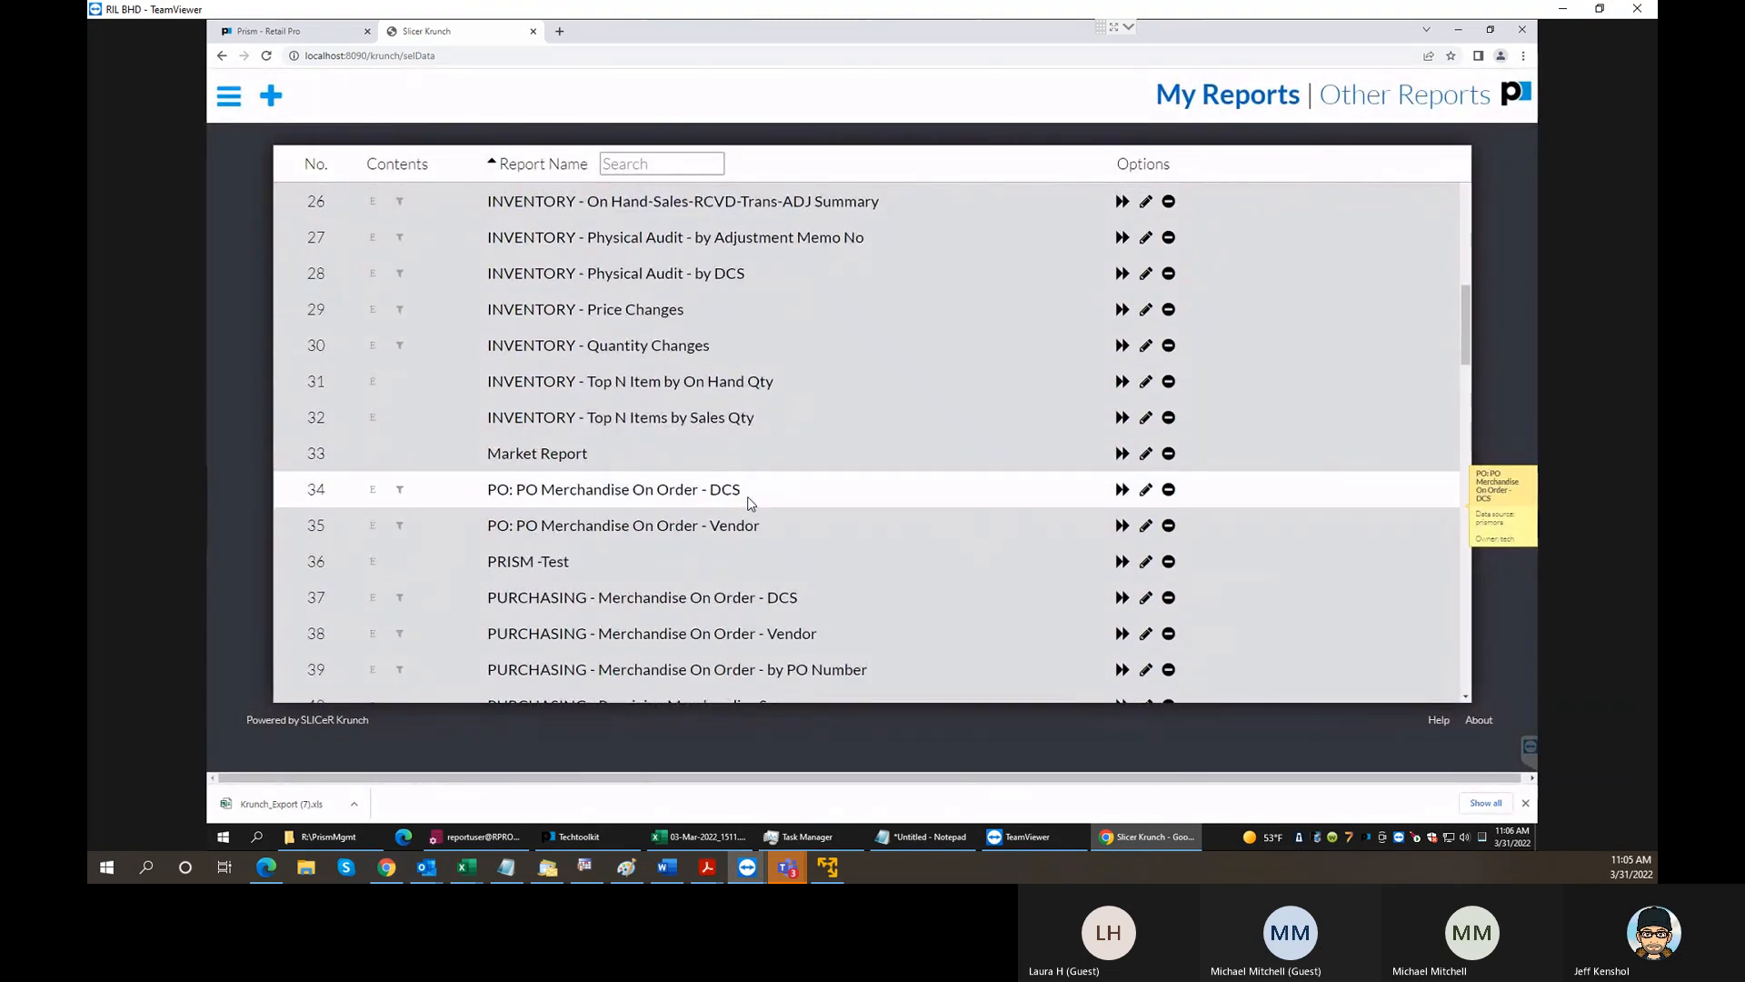
scroll(750, 502, down, 3)
scroll(750, 502, down, 4)
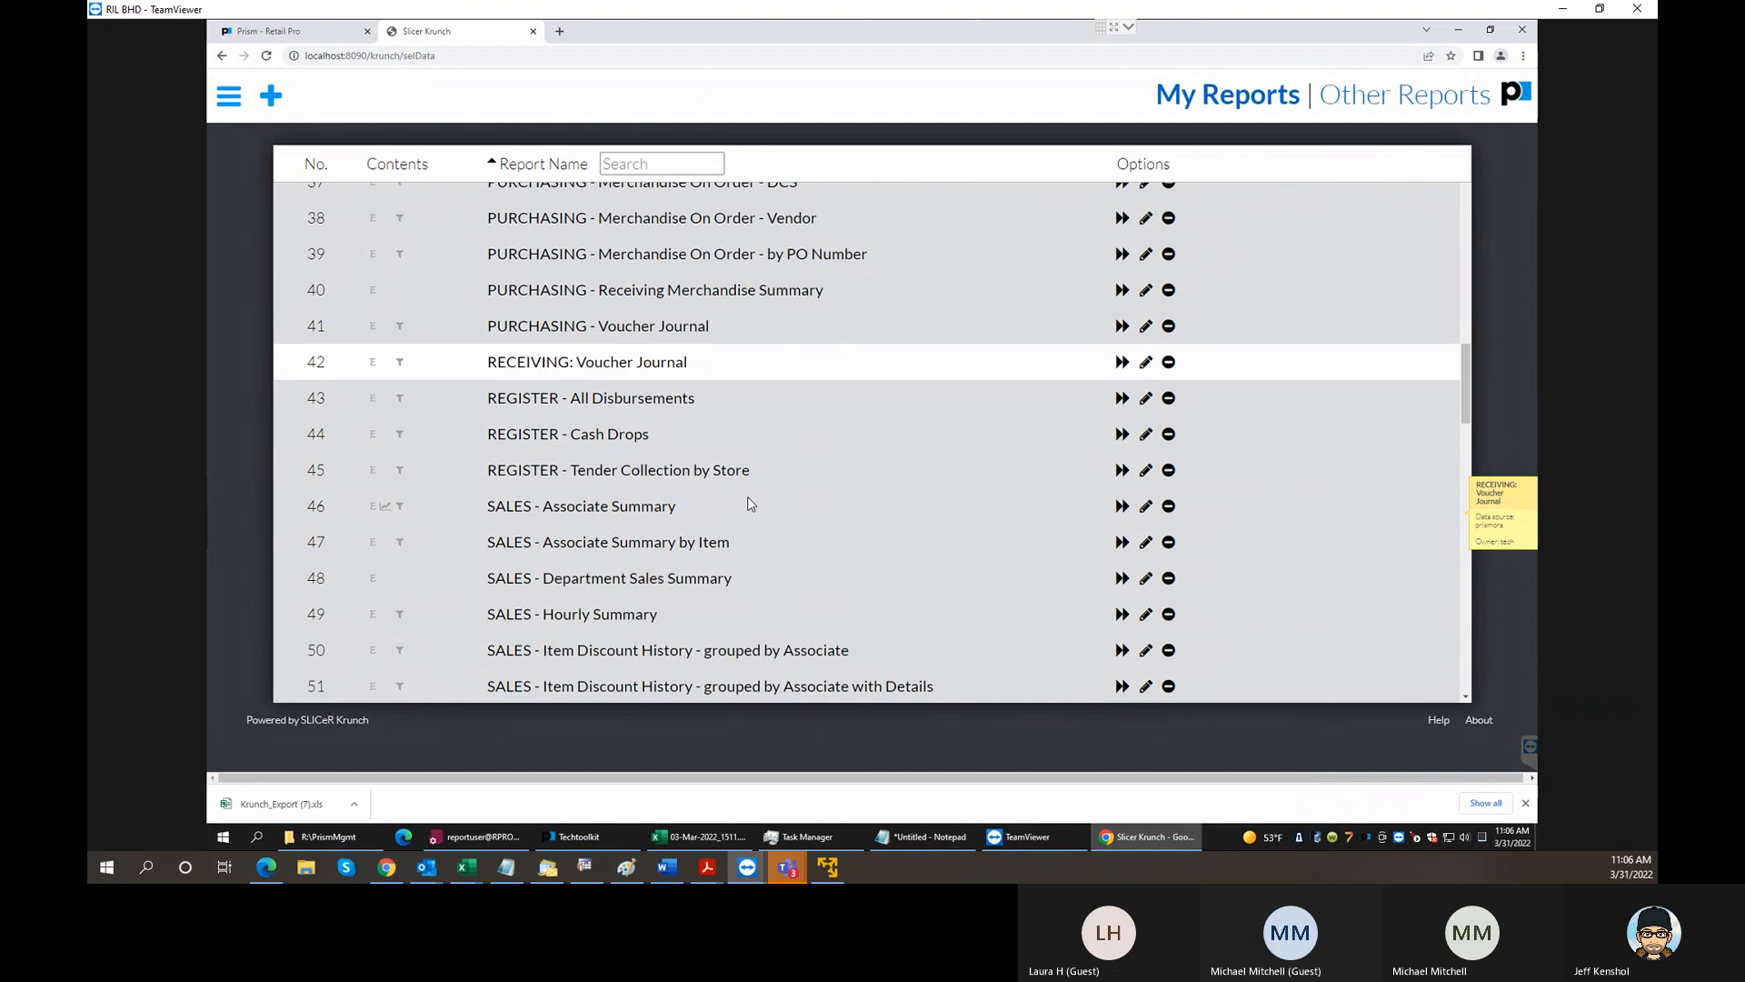
scroll(747, 496, down, 5)
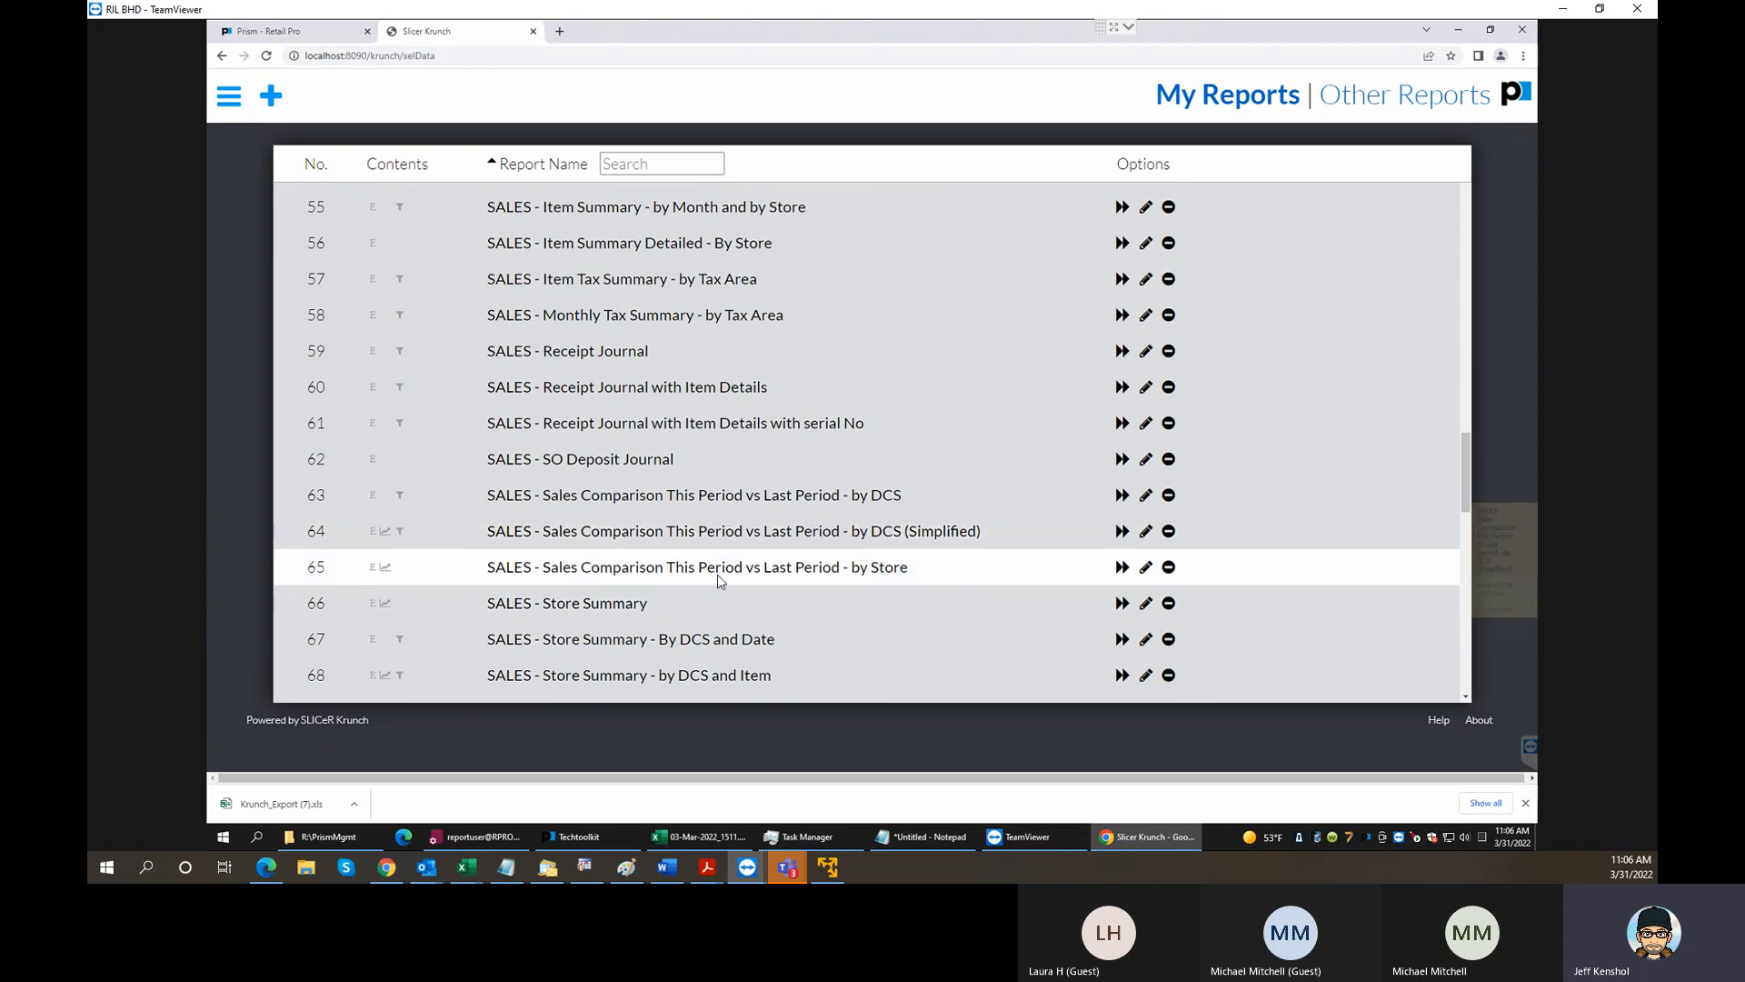
scroll(723, 587, down, 1)
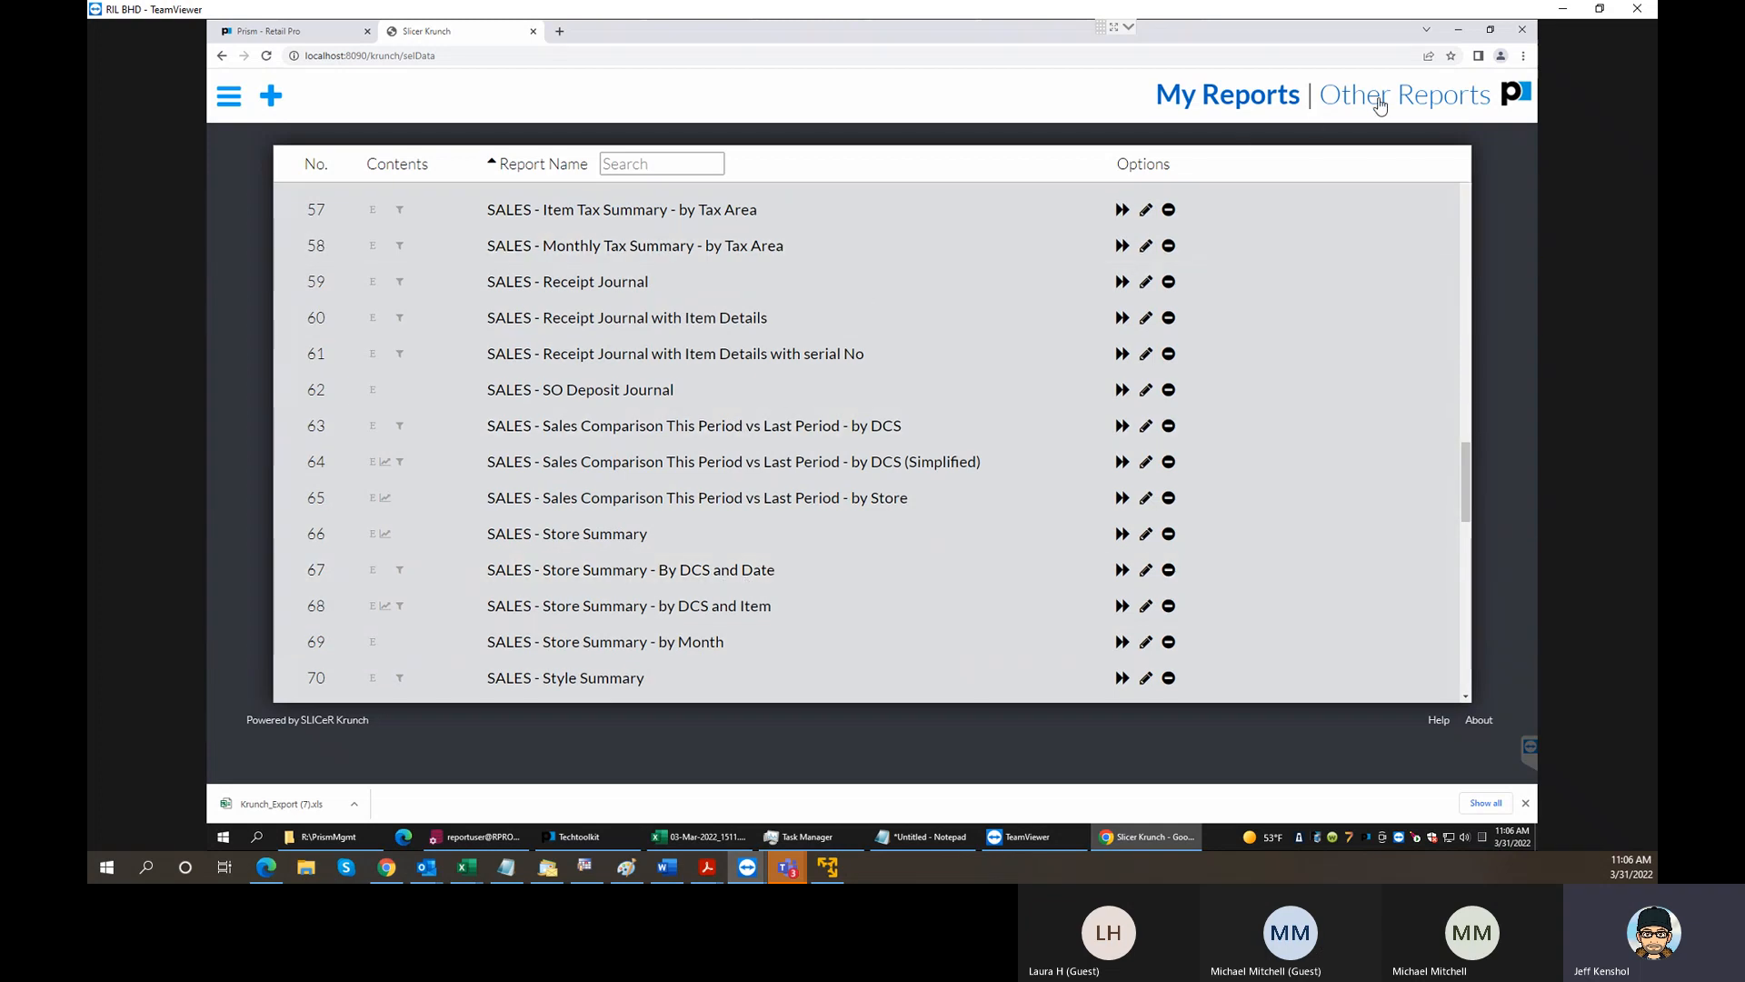
- Find PRISM - Sales Comparison Year over Last under Other Reports and run it immediately
click(1354, 116)
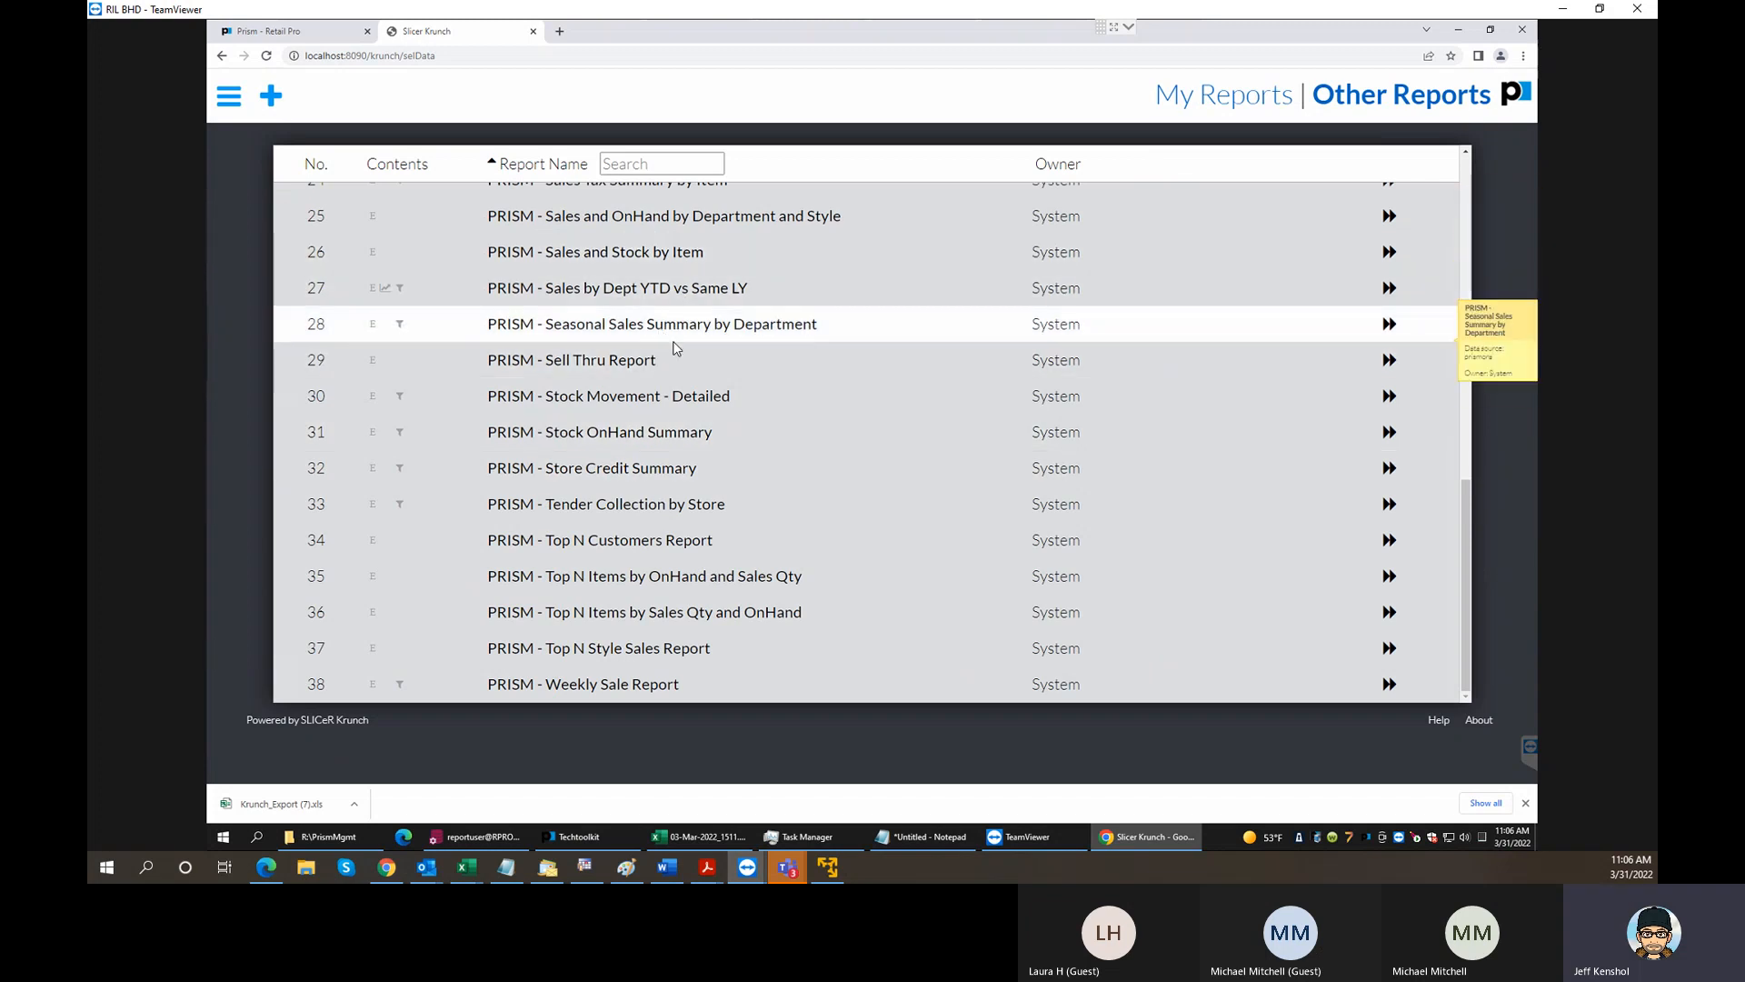
scroll(672, 359, up, 1)
scroll(672, 362, up, 1)
scroll(672, 368, down, 2)
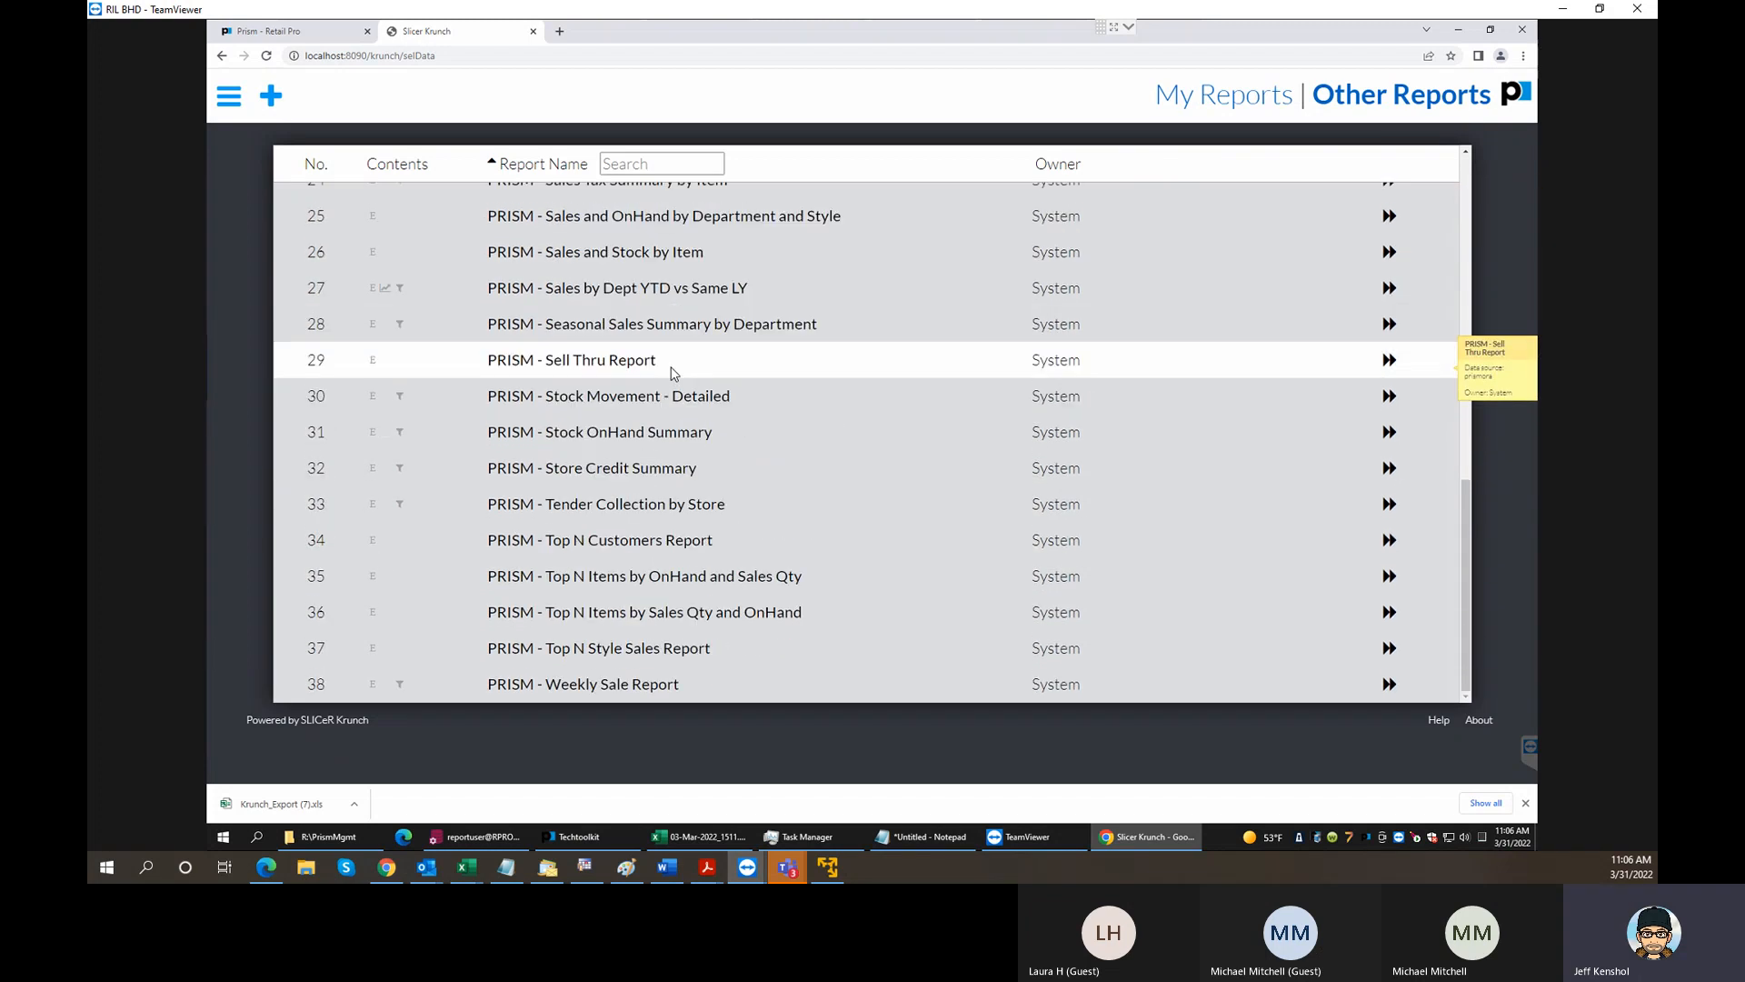
scroll(670, 368, up, 1)
scroll(671, 367, up, 2)
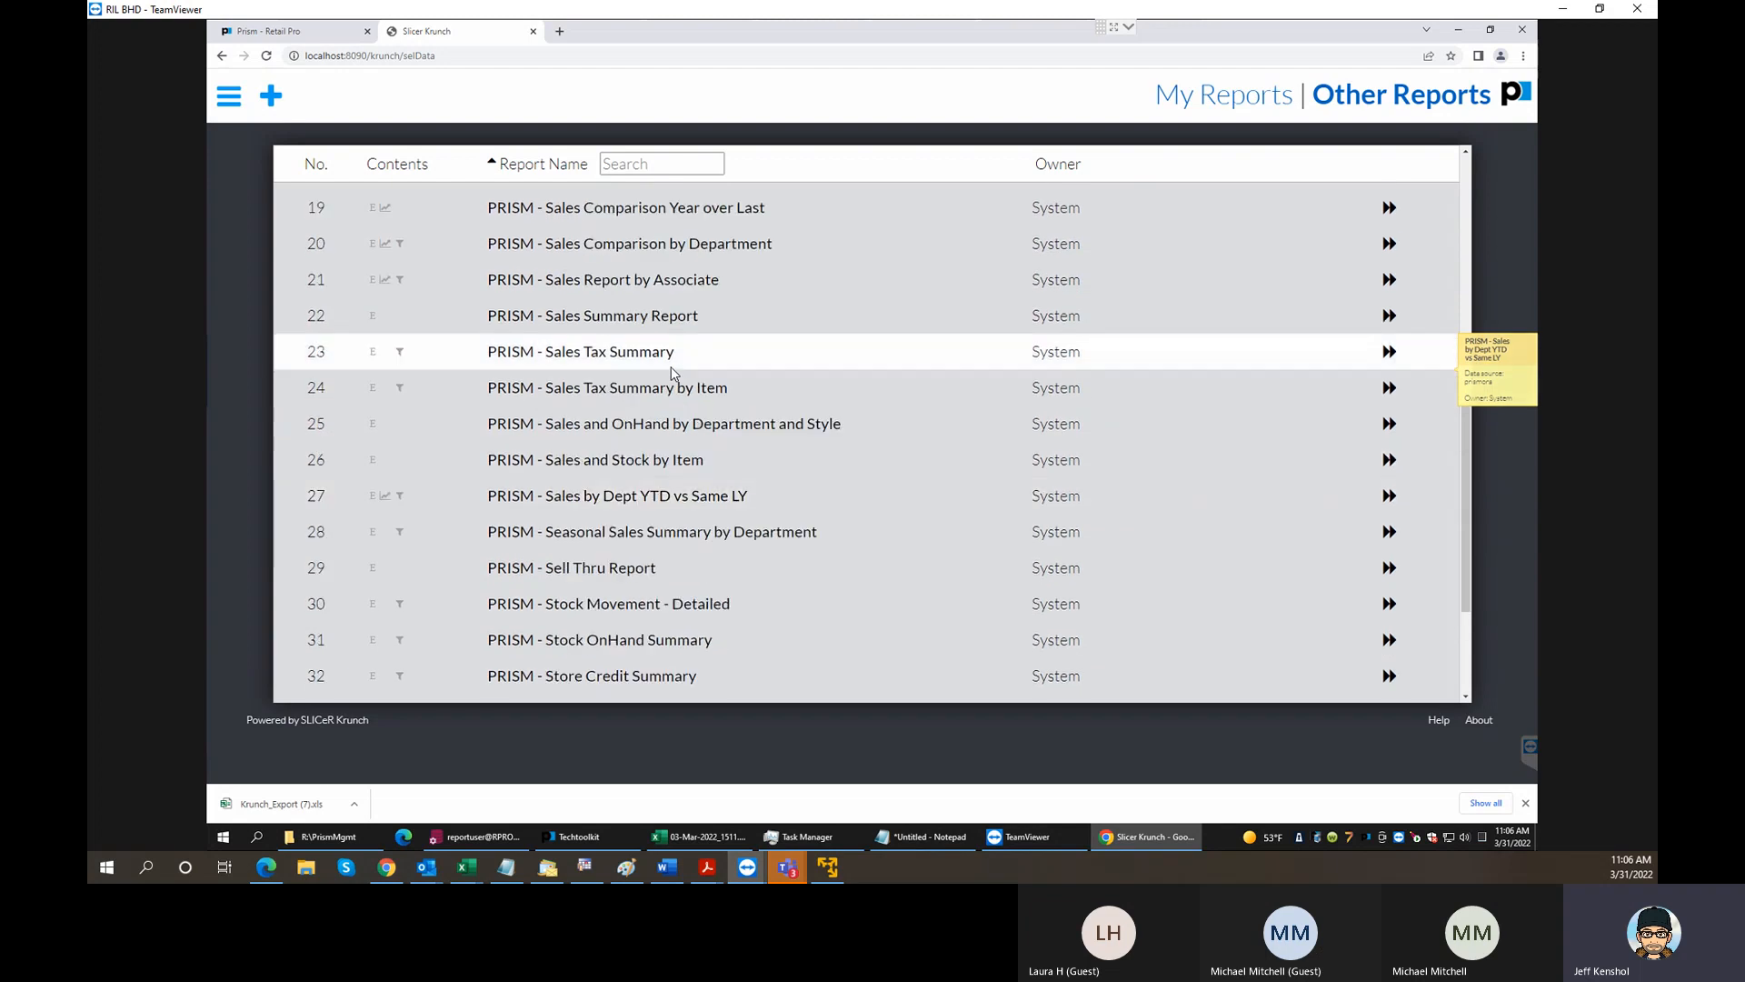
scroll(672, 373, up, 4)
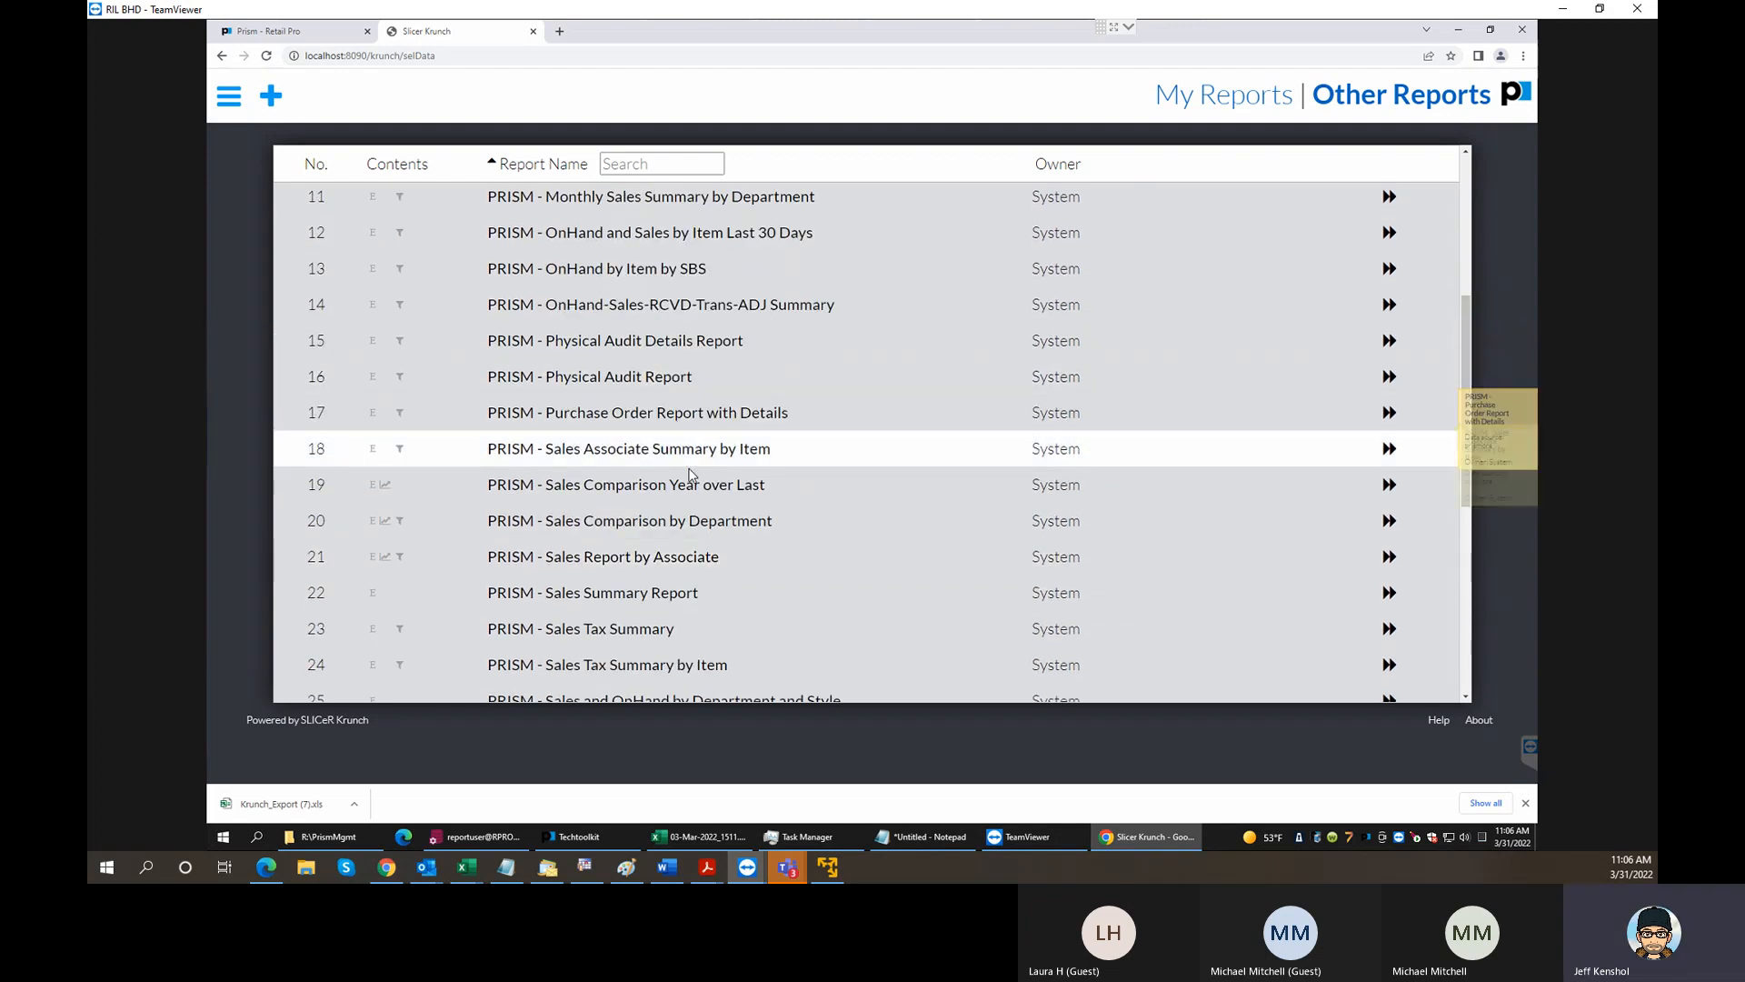
scroll(689, 473, up, 1)
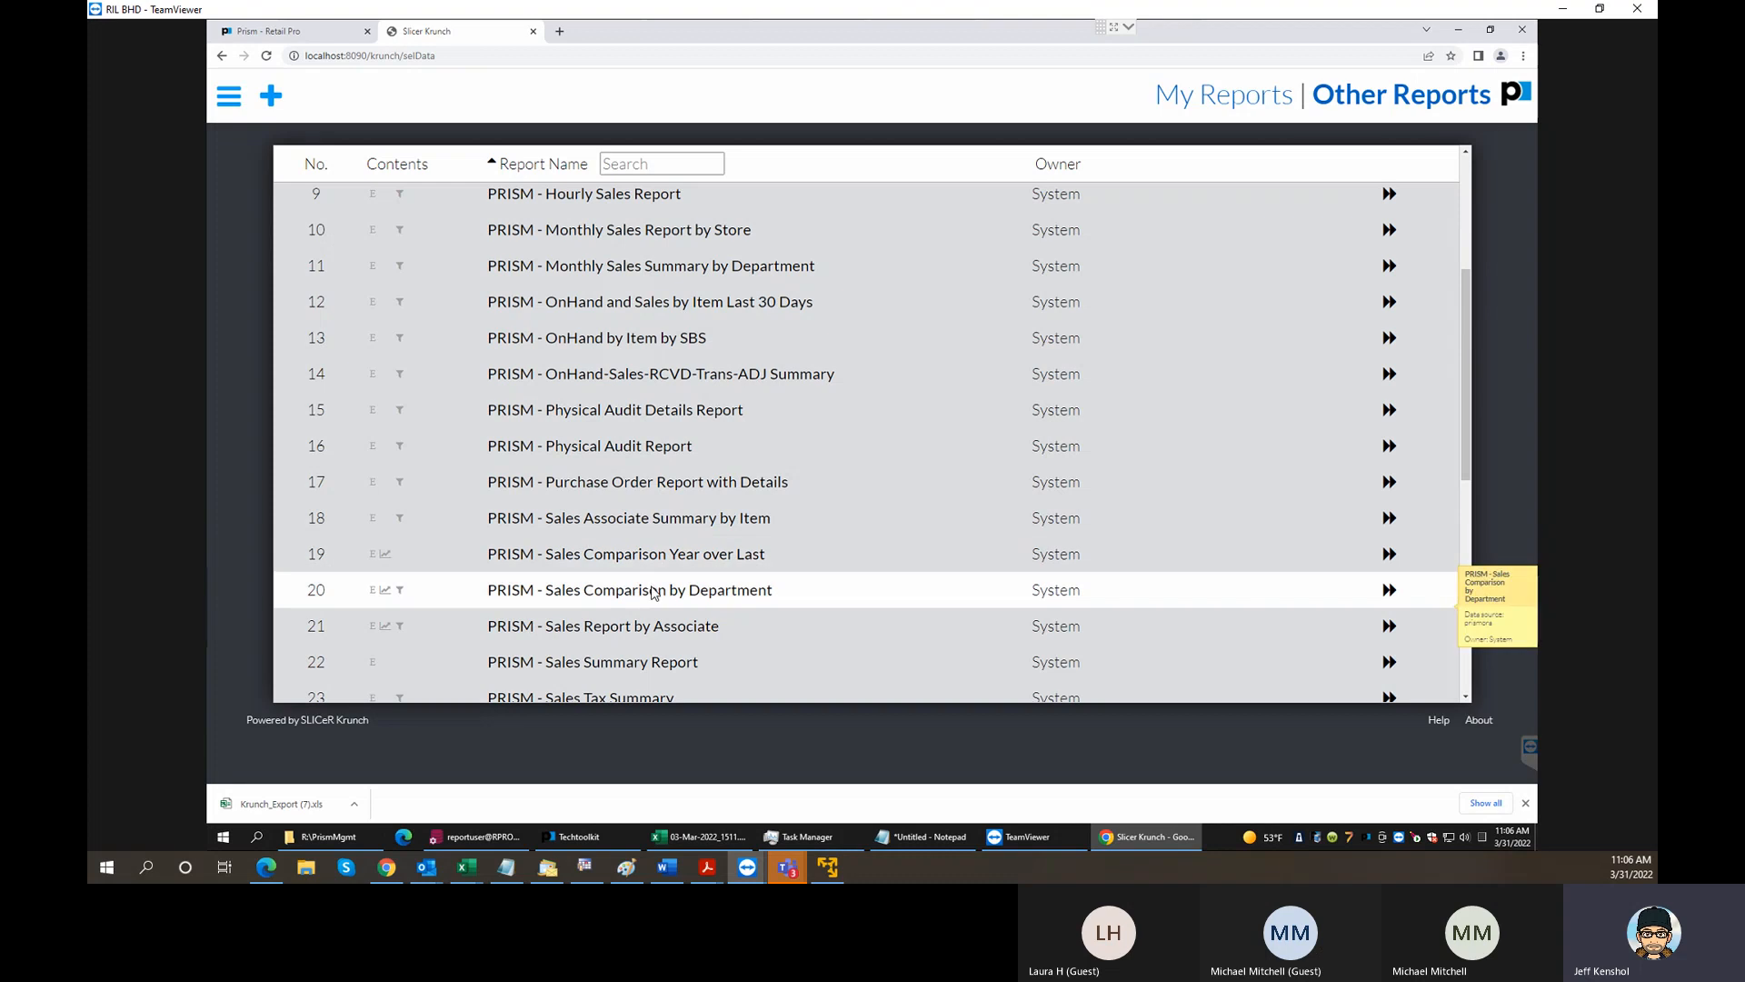
click(675, 564)
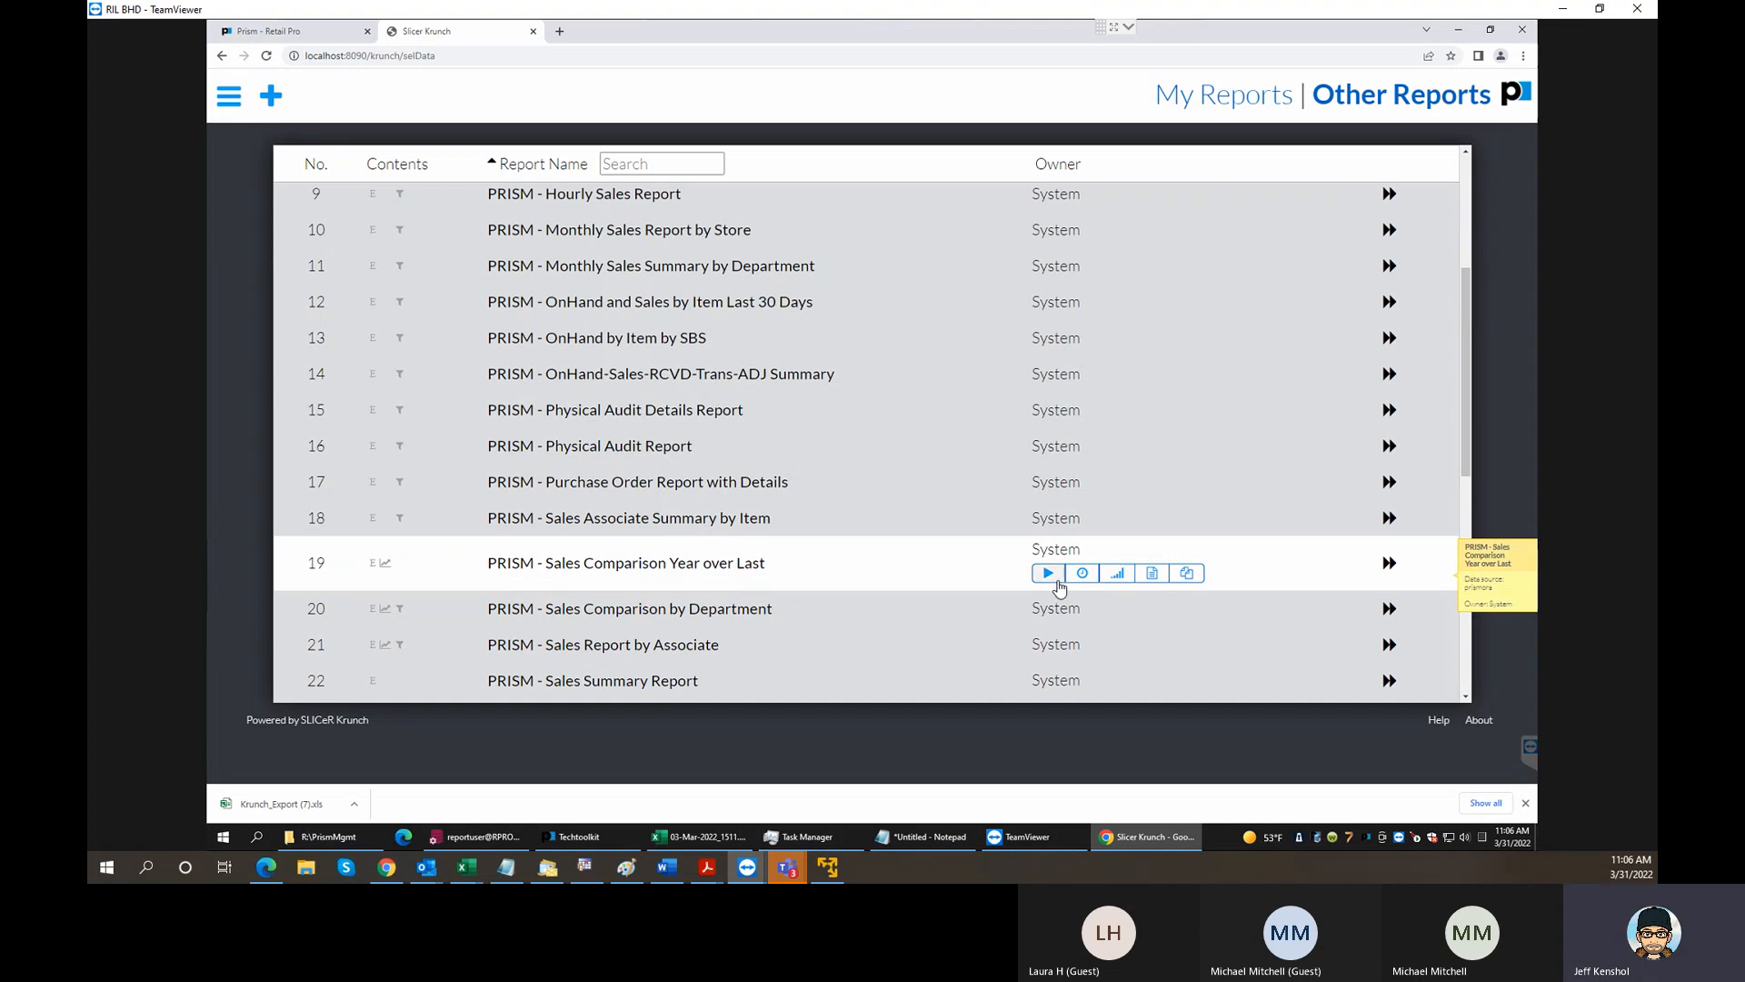
click(1391, 565)
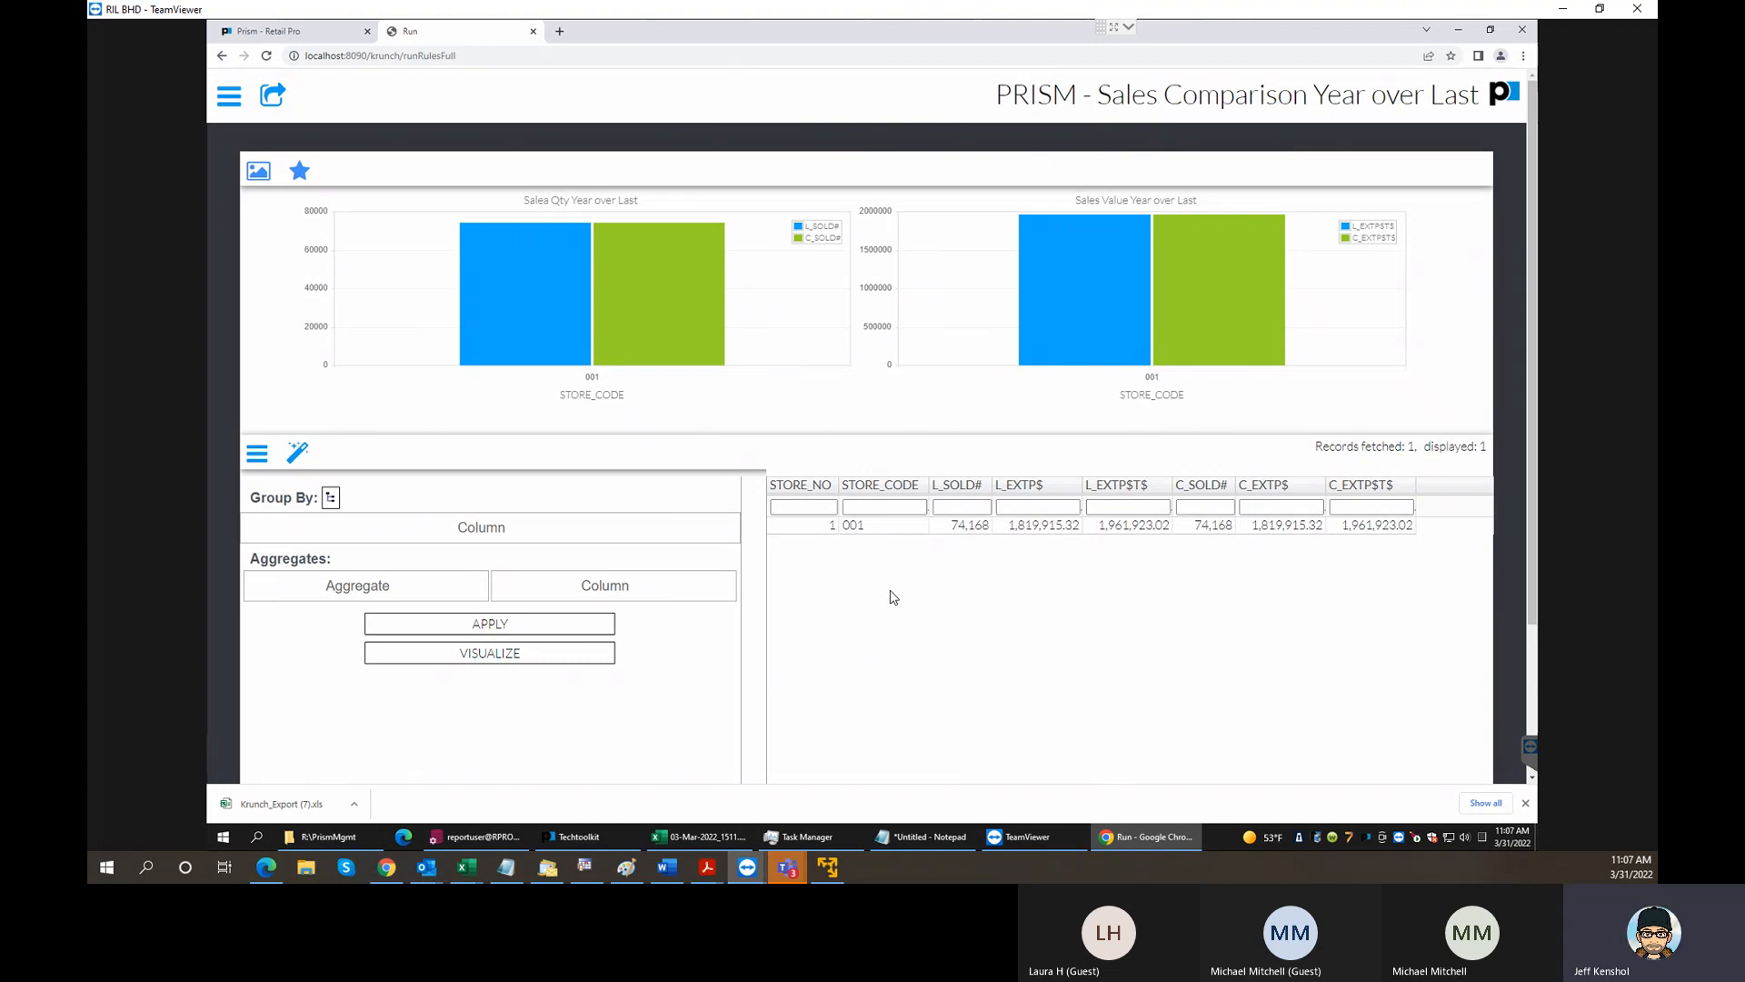
- Review the sales comparison's charts and data grid, and return to the My Reports list
scroll(945, 630, down, 2)
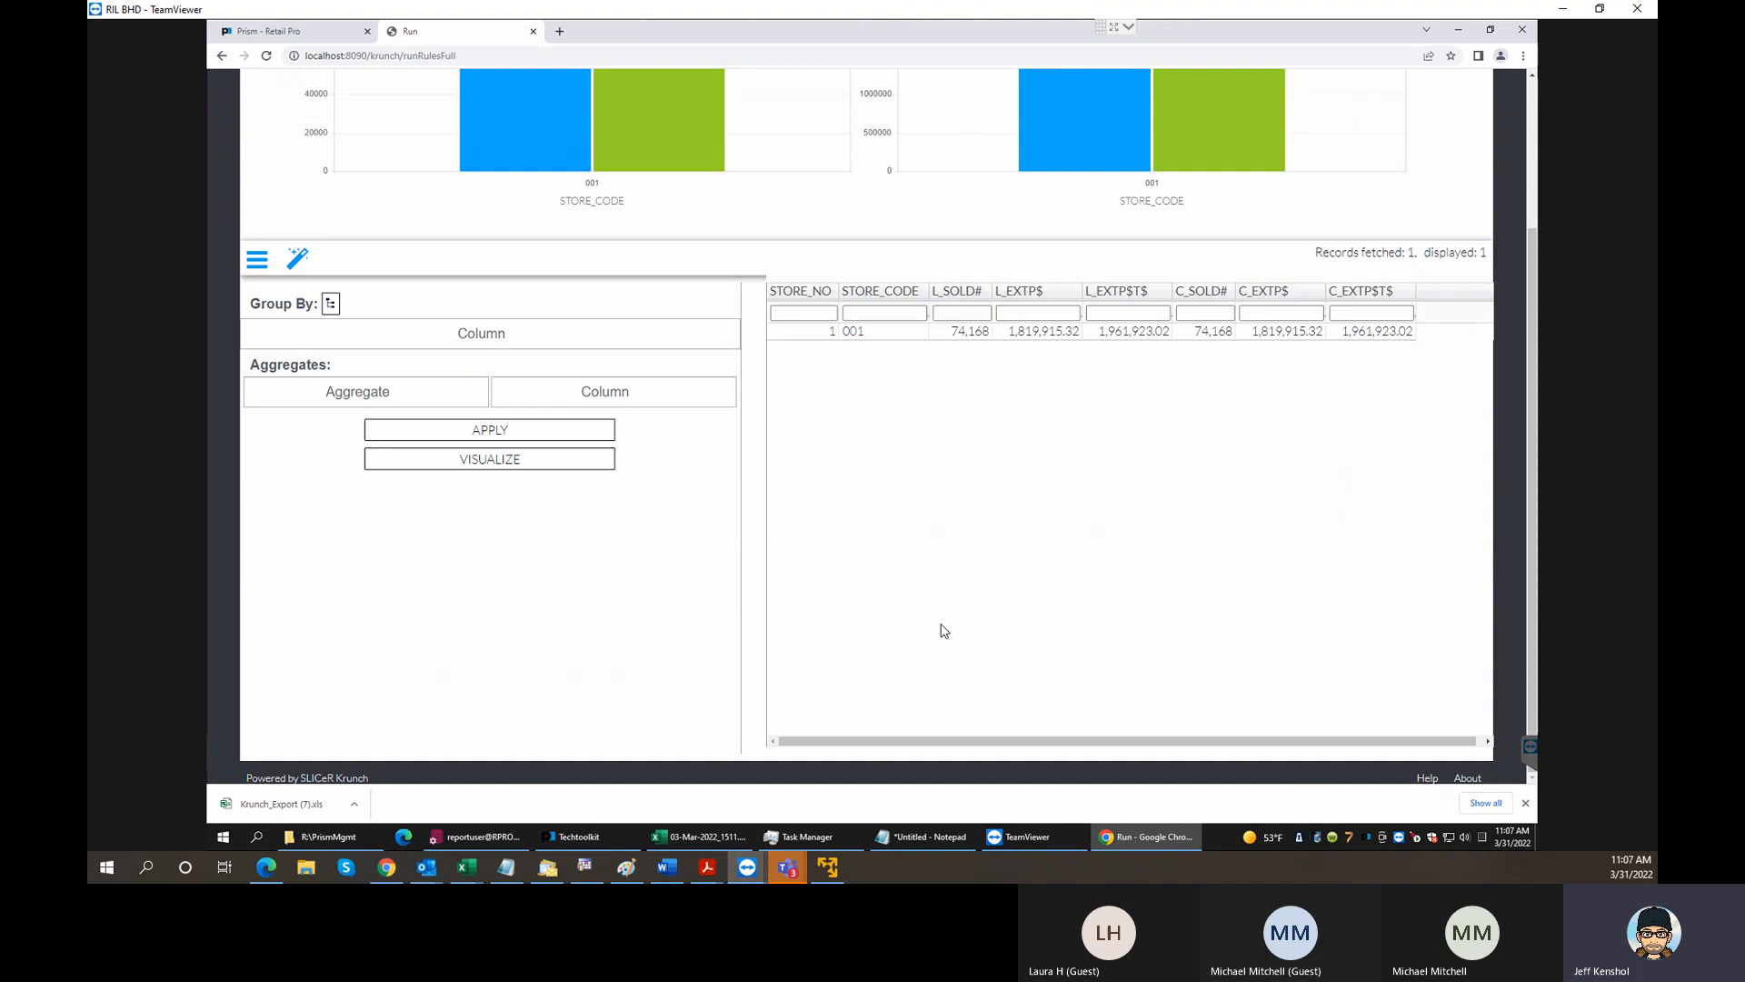
scroll(945, 630, up, 2)
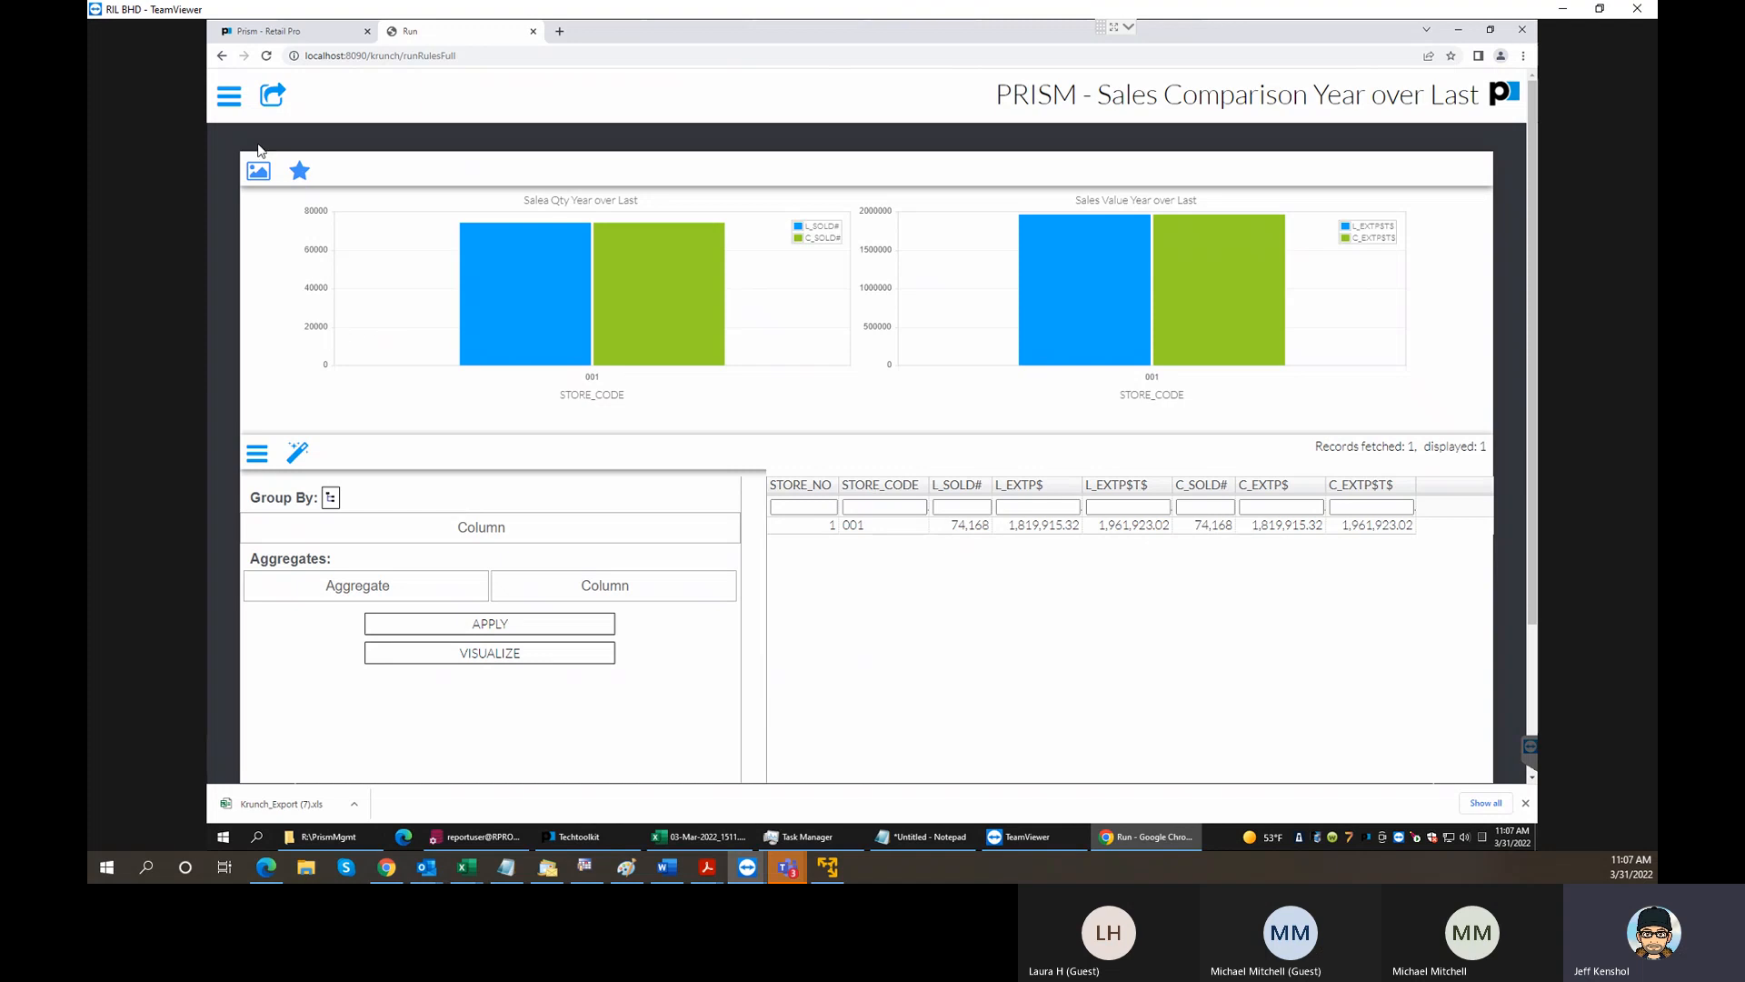
click(231, 95)
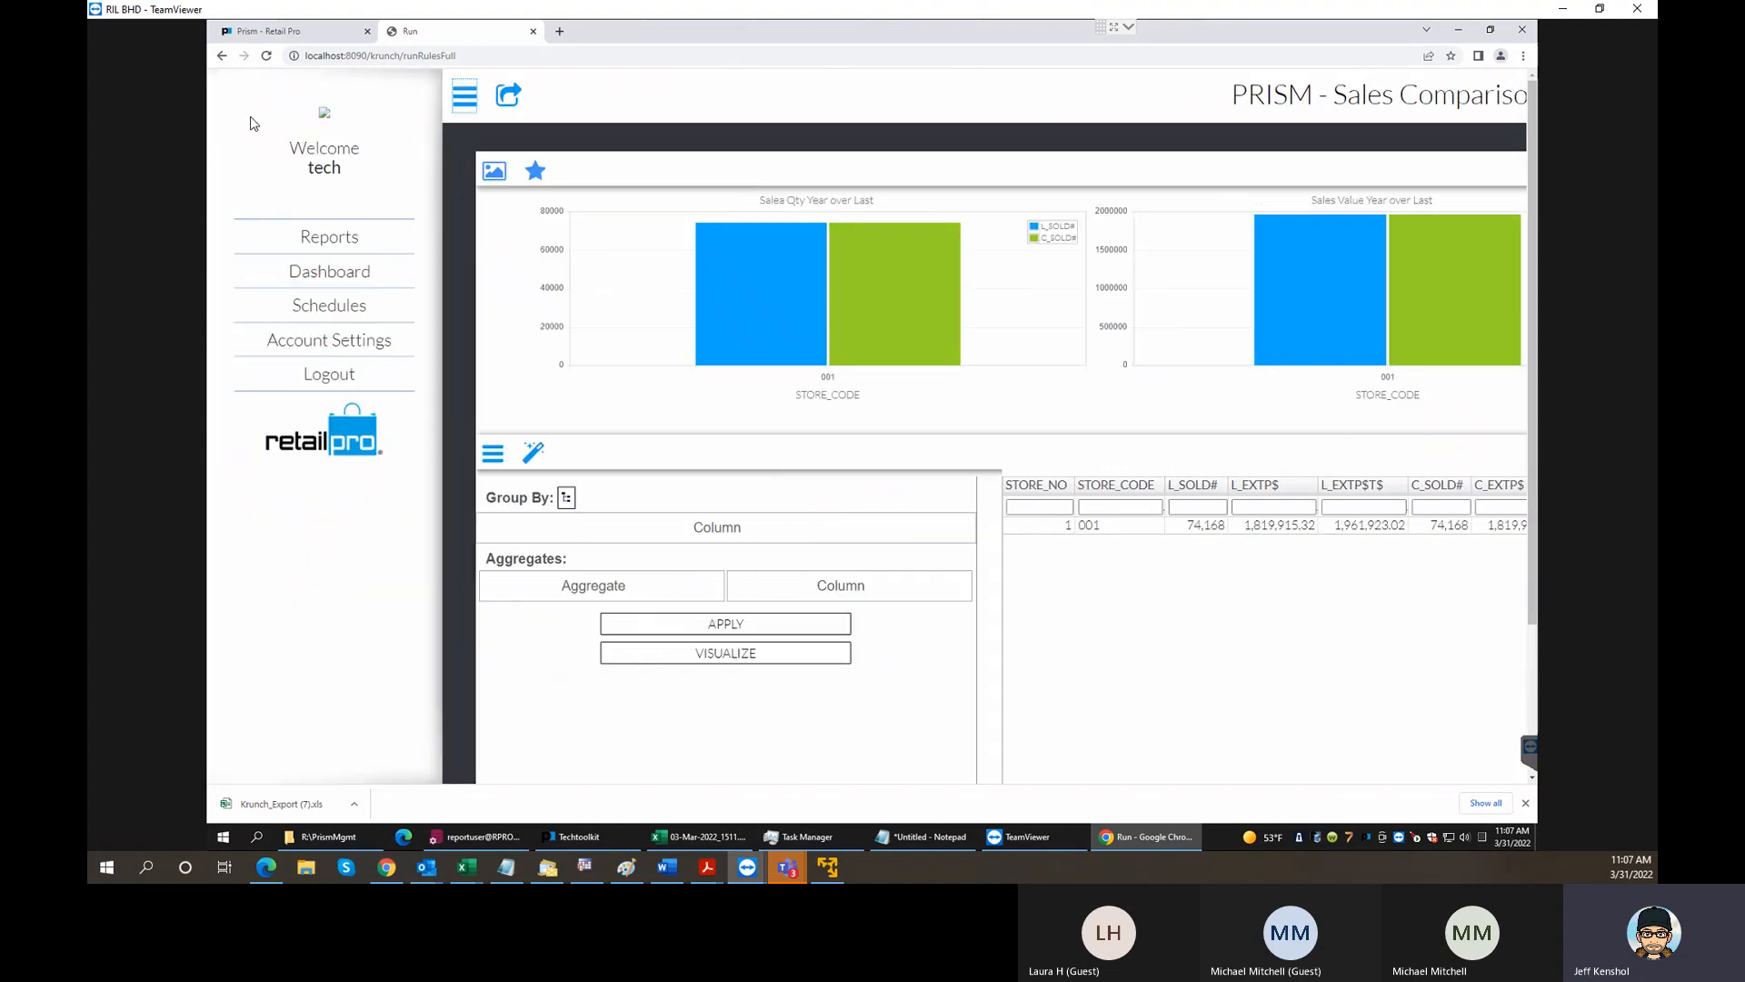
click(298, 238)
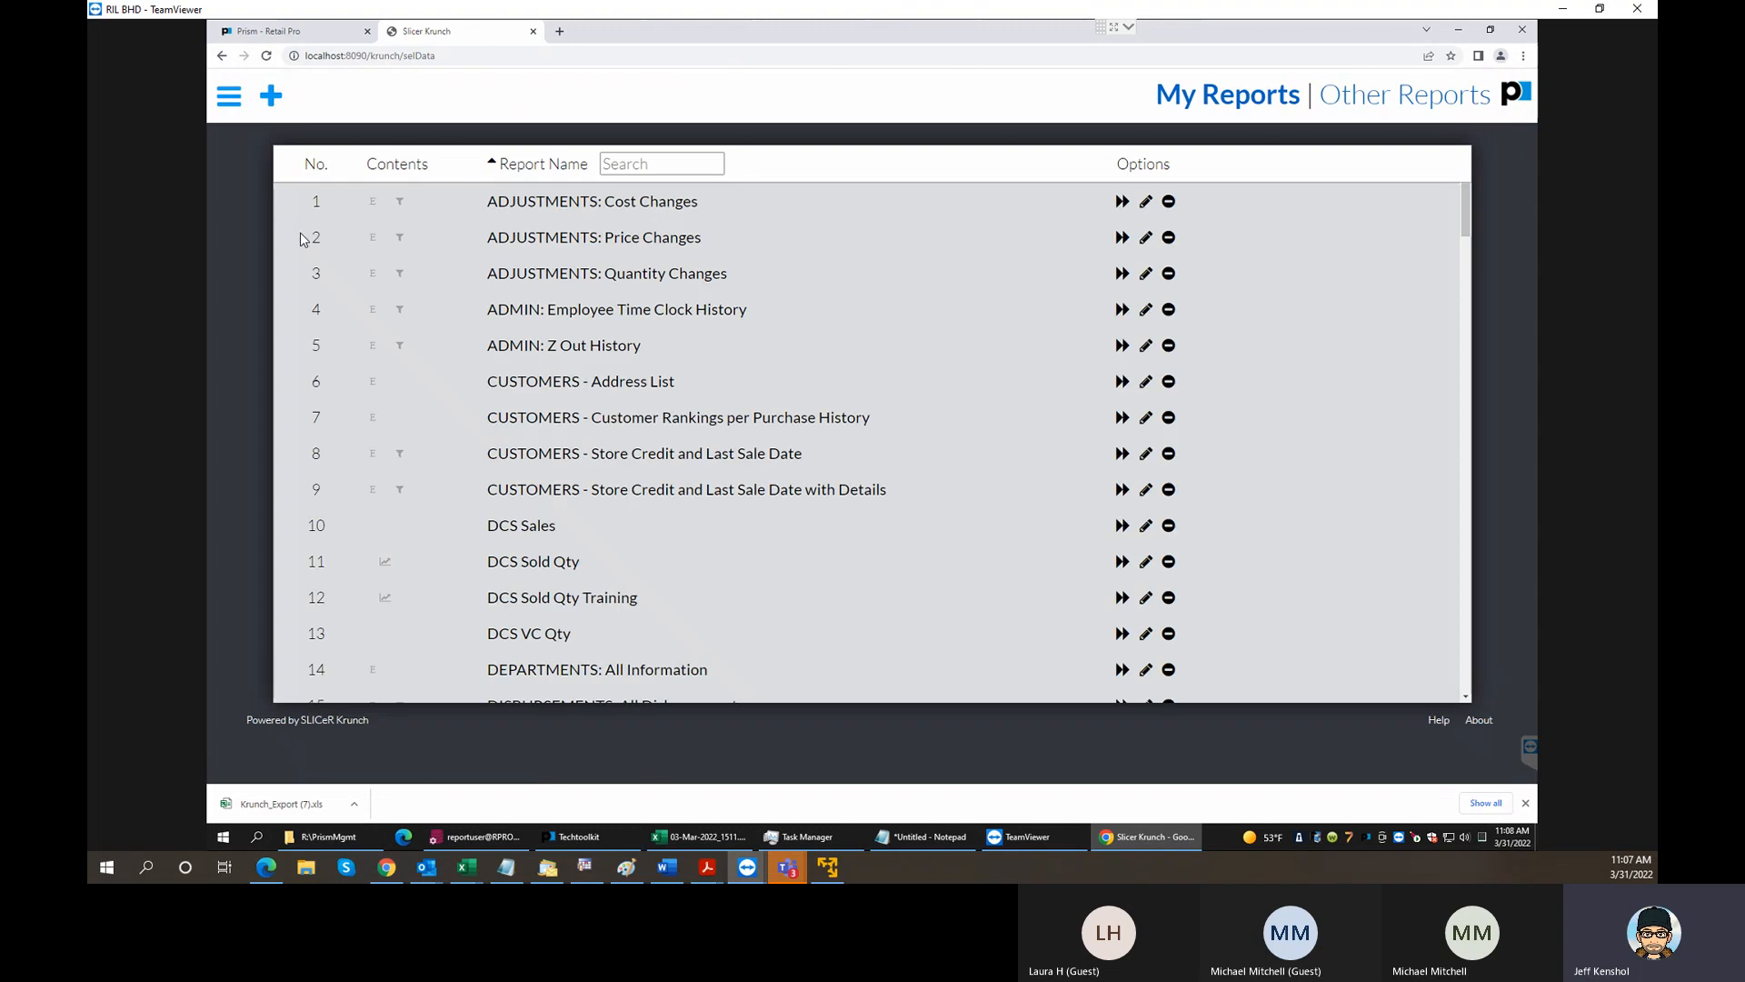